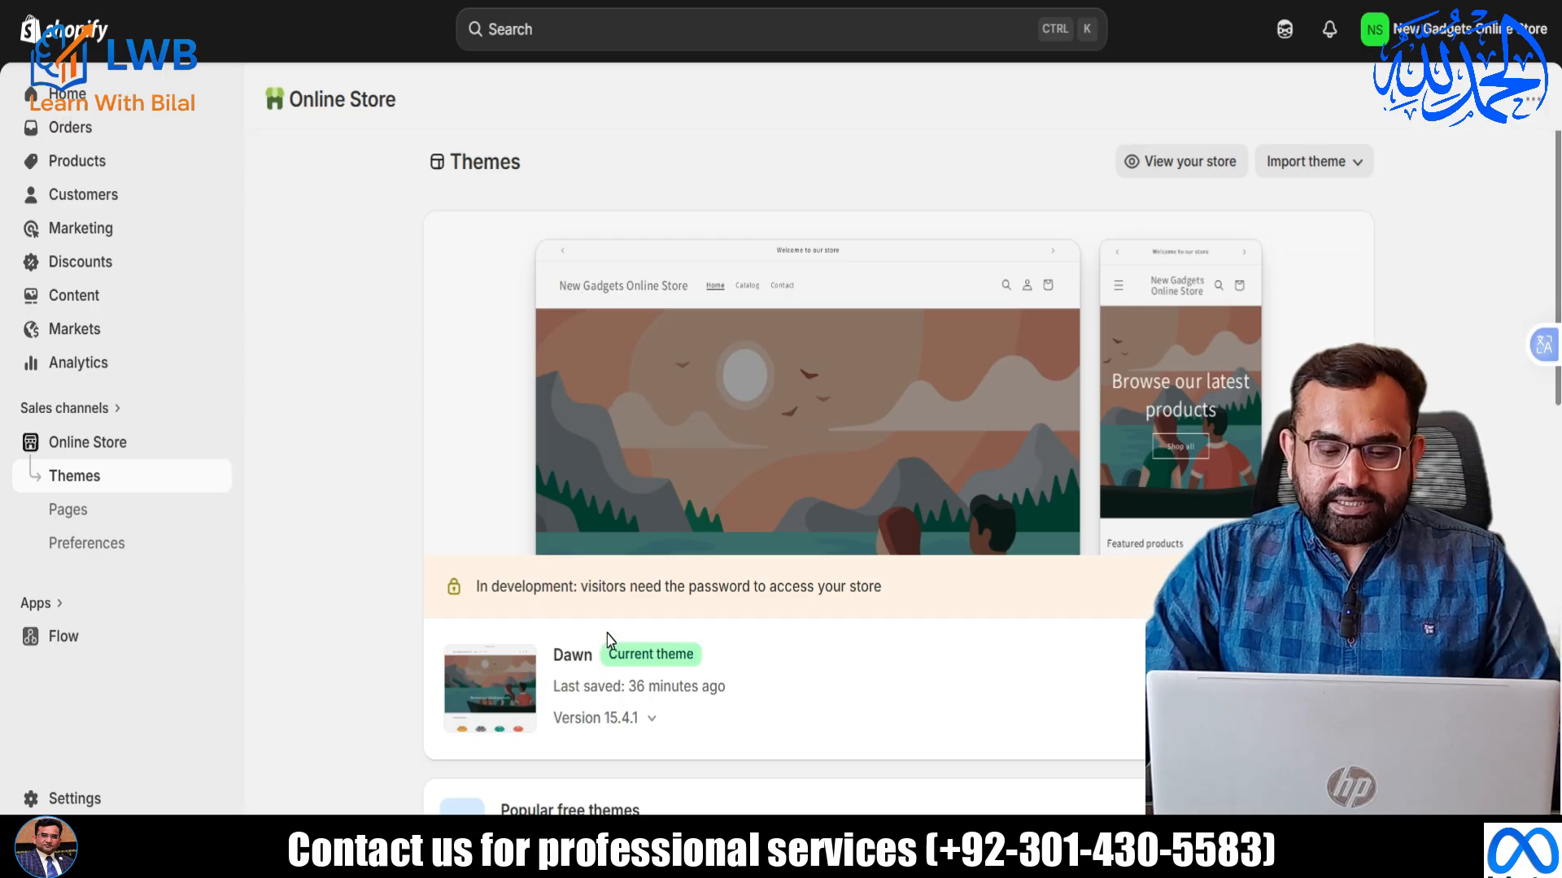
# Look through the free themes on the Themes page, then open the Shopify Theme Store and filter it to Free themes.
pyautogui.scroll(-3, 822, 456)
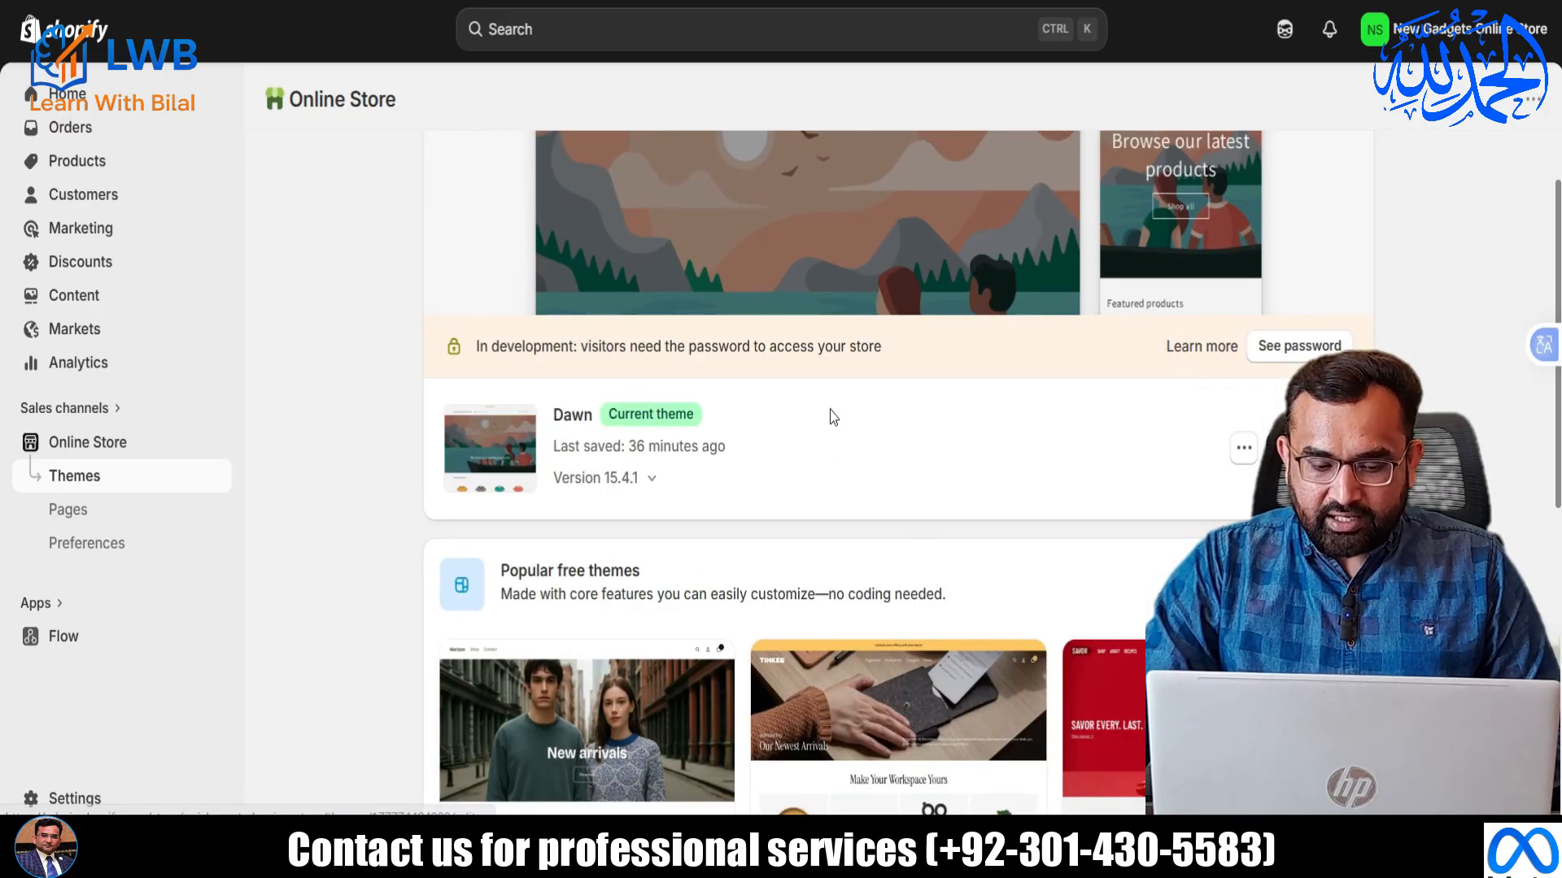
pyautogui.scroll(-4, 822, 456)
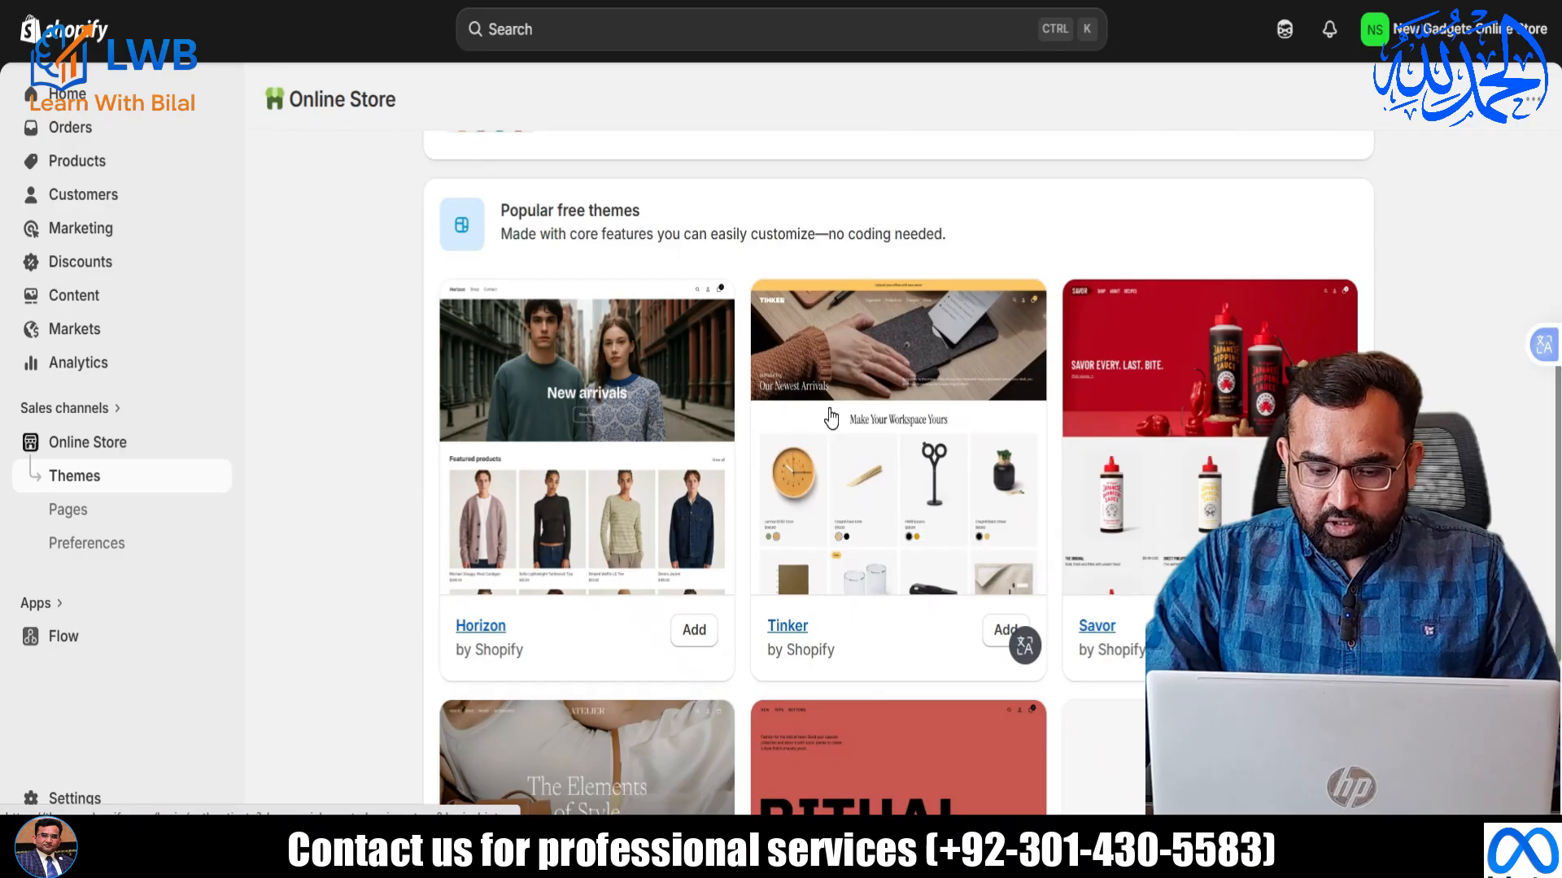
pyautogui.scroll(-3, 830, 418)
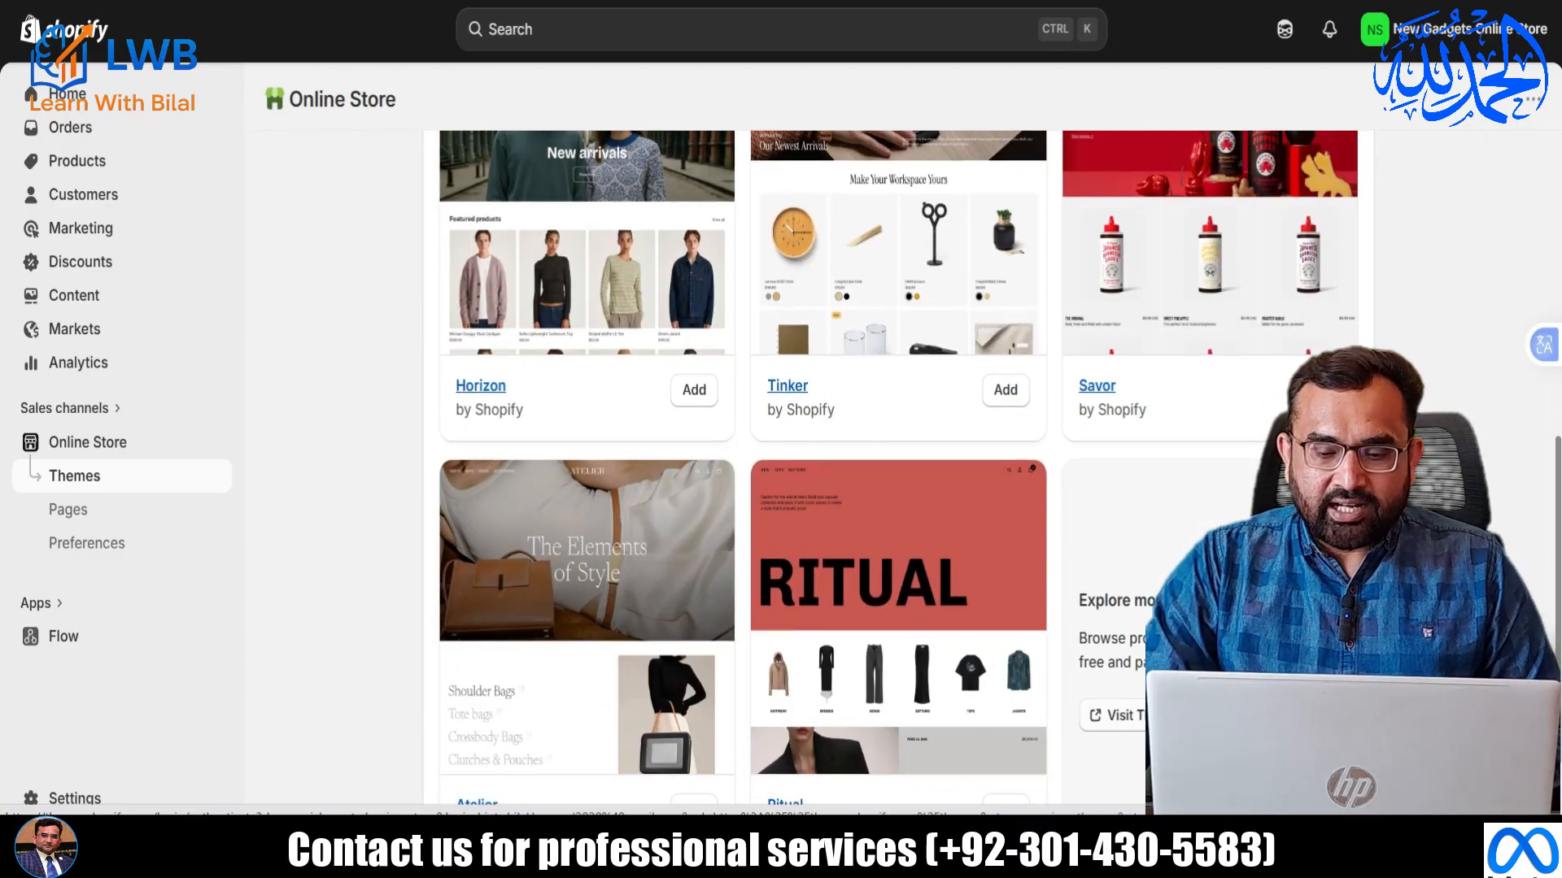
pyautogui.click(1163, 715)
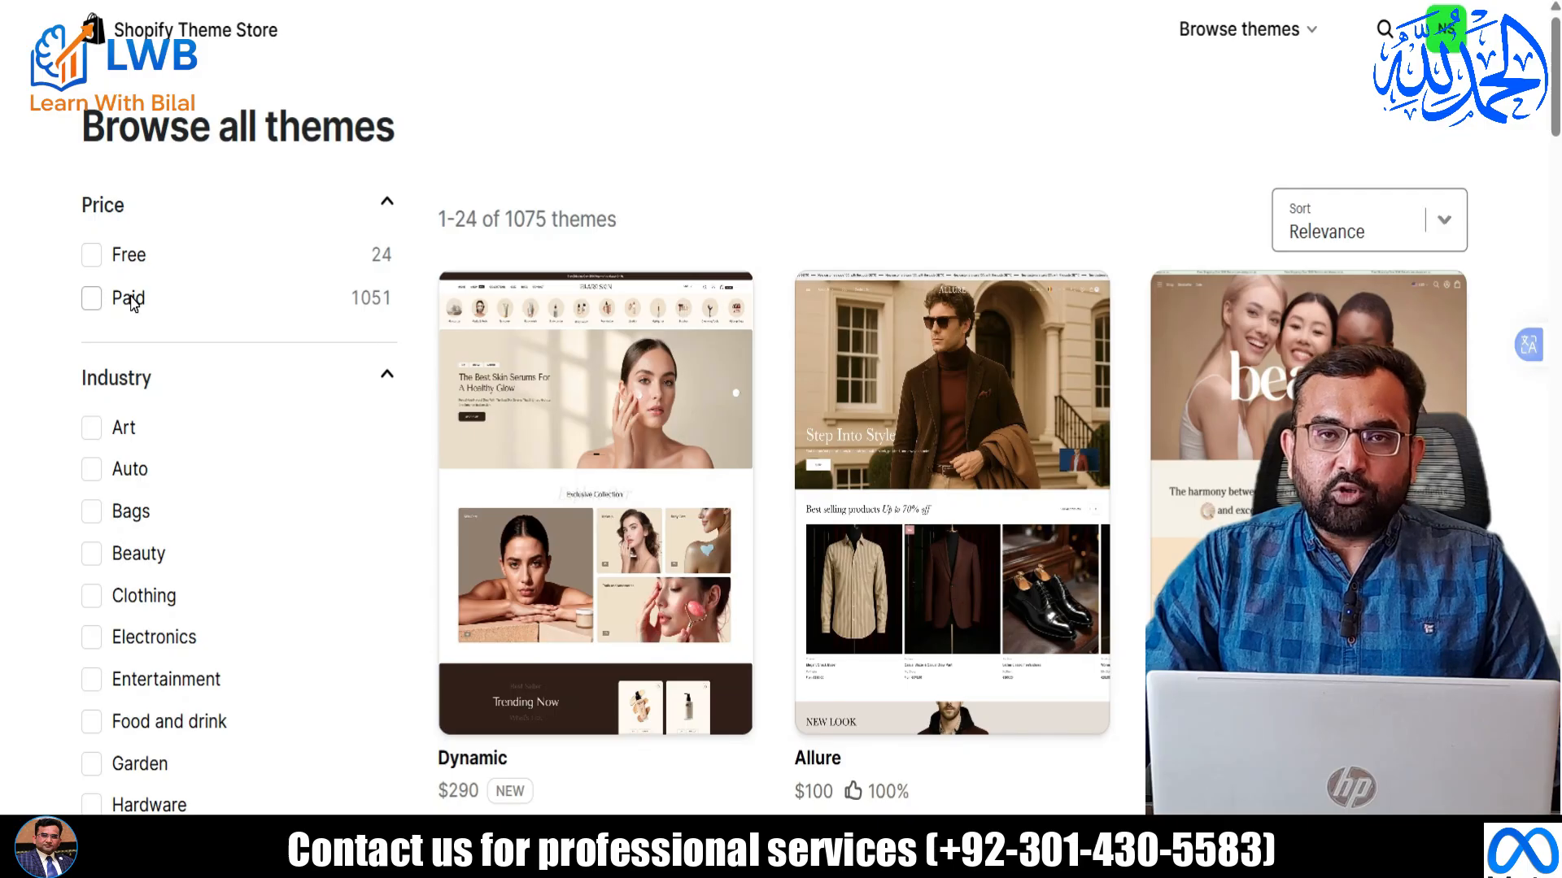
pyautogui.click(92, 254)
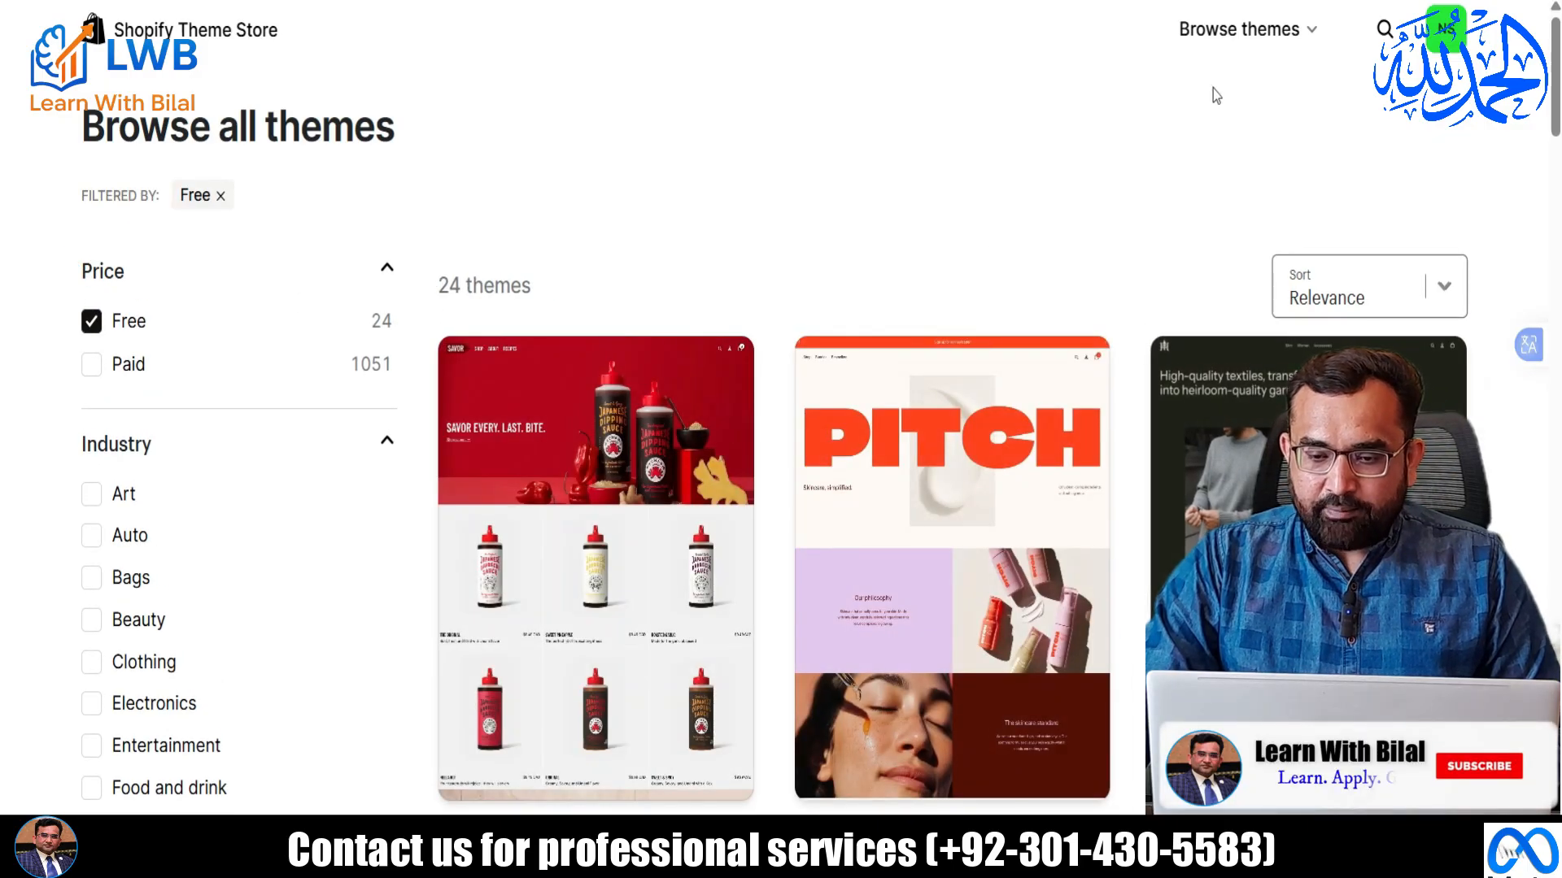
# Search the Theme Store for "dawn" and open the matching suggestion.
pyautogui.click(1383, 28)
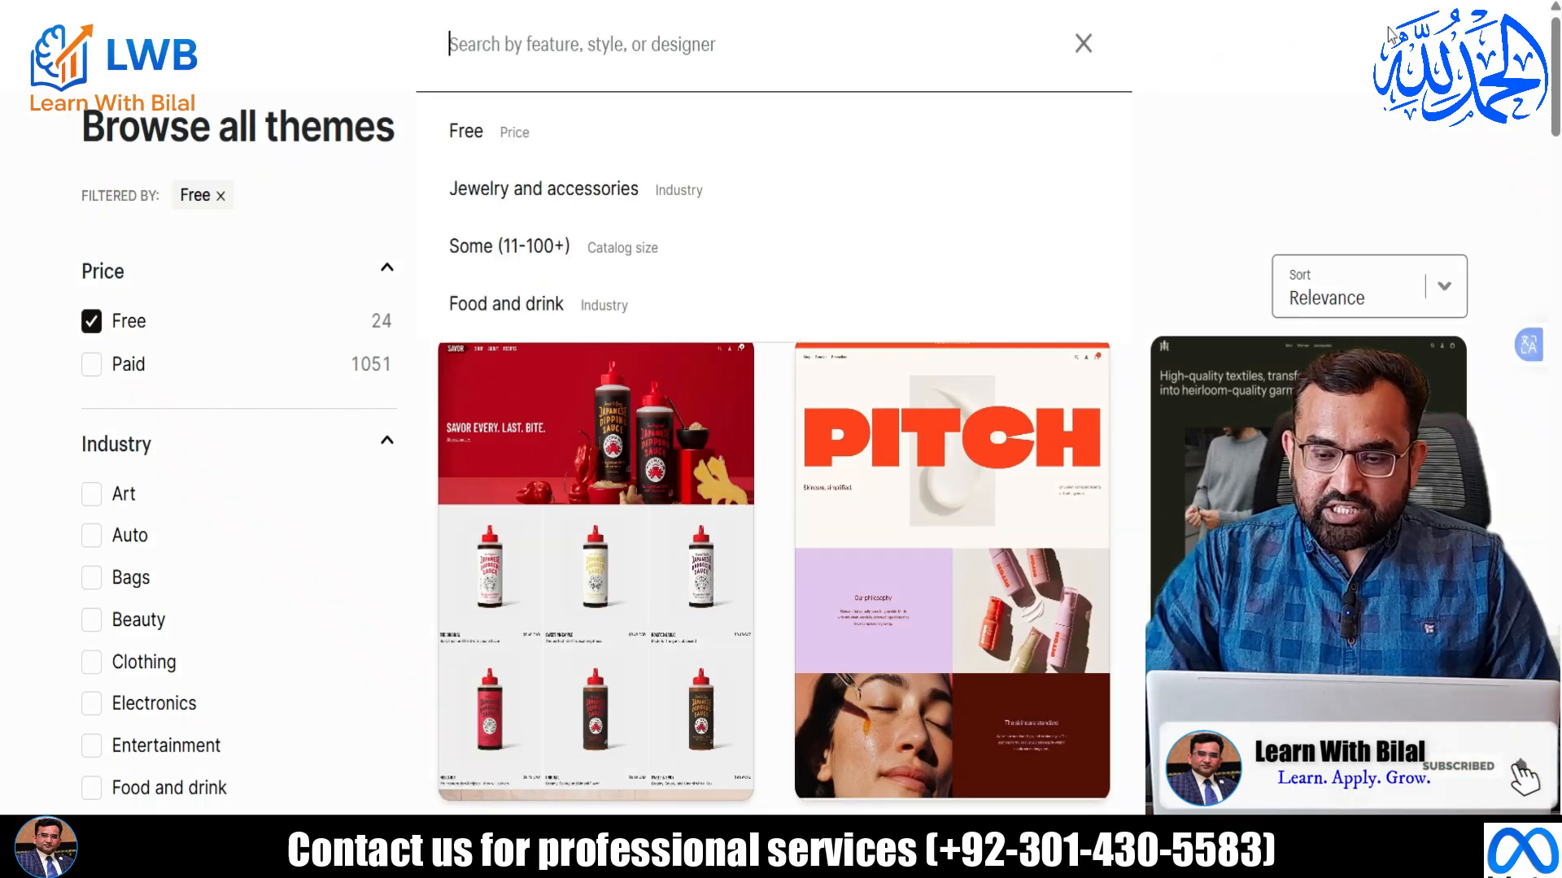
pyautogui.write('daw')
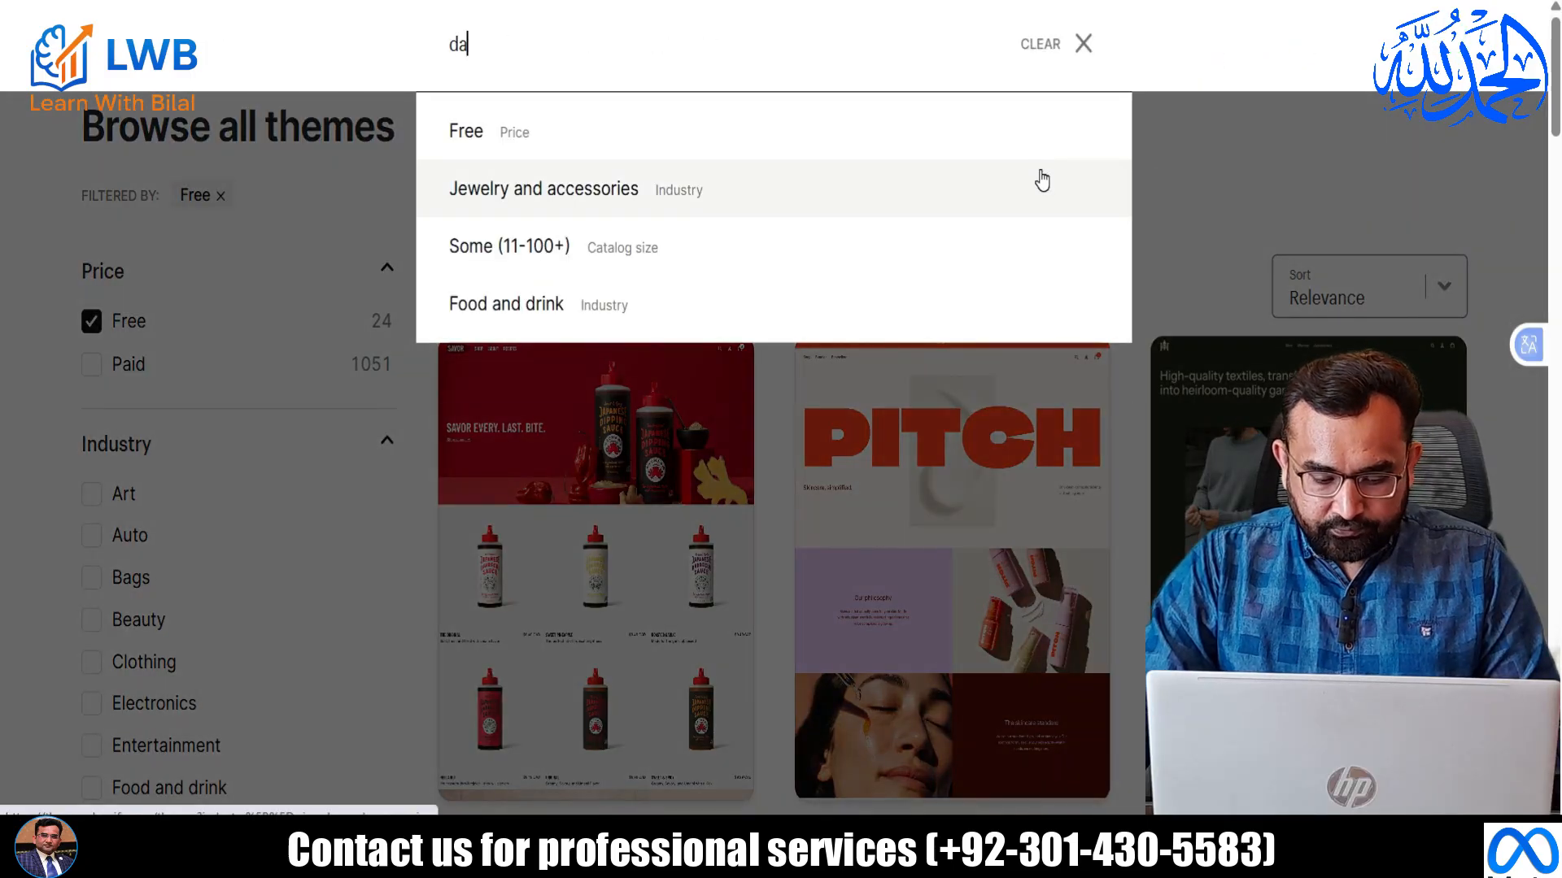
pyautogui.write('n')
pyautogui.click(608, 154)
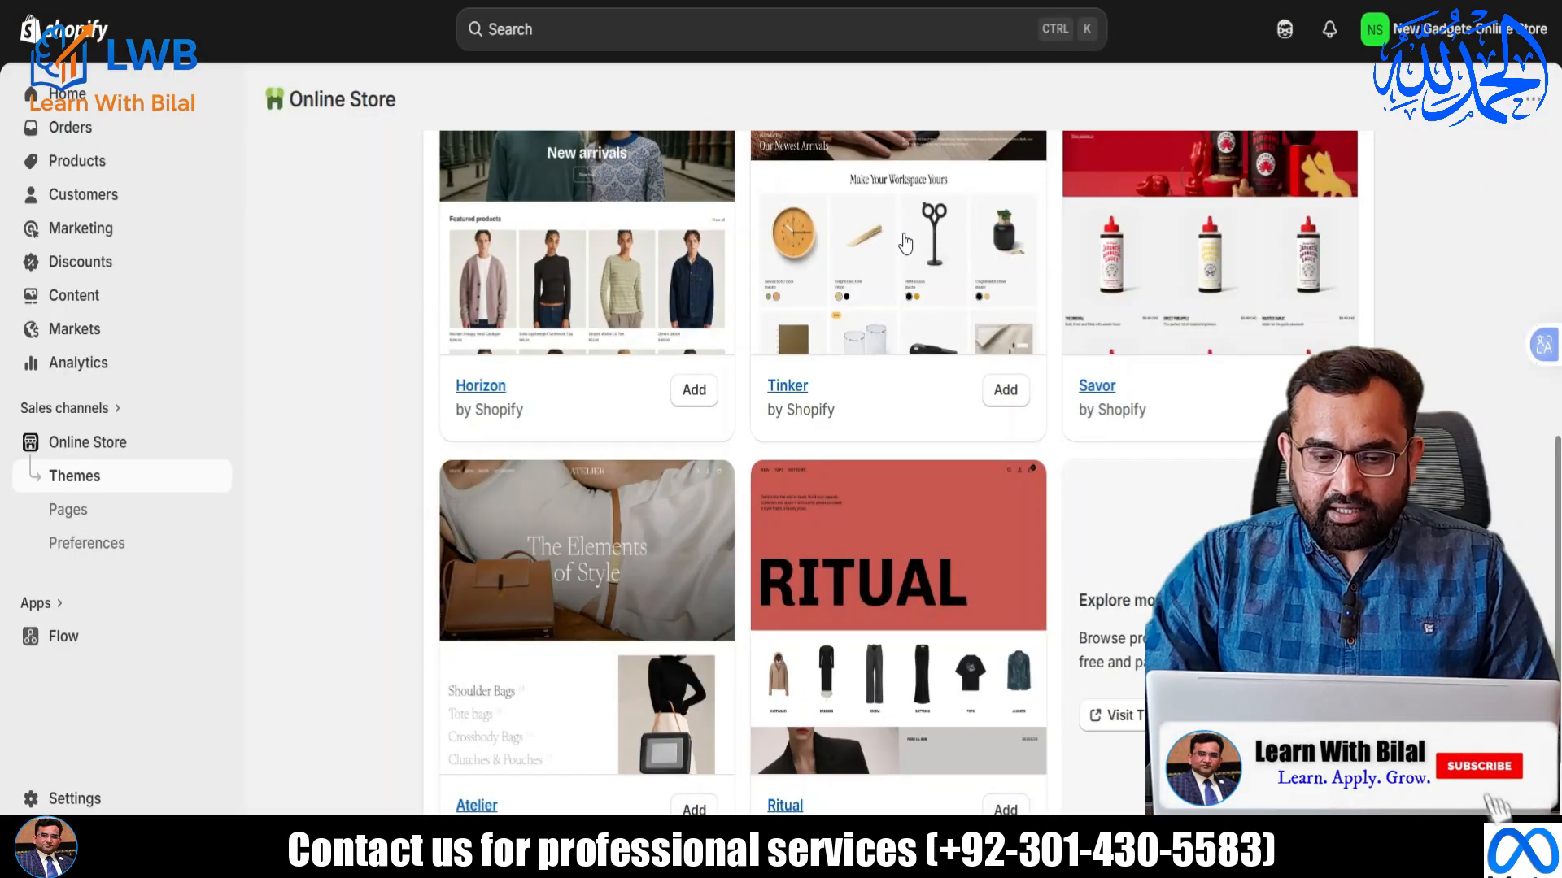
# Open the store's General settings and view the store contact details.
pyautogui.scroll(10, 864, 349)
pyautogui.scroll(-2, 585, 638)
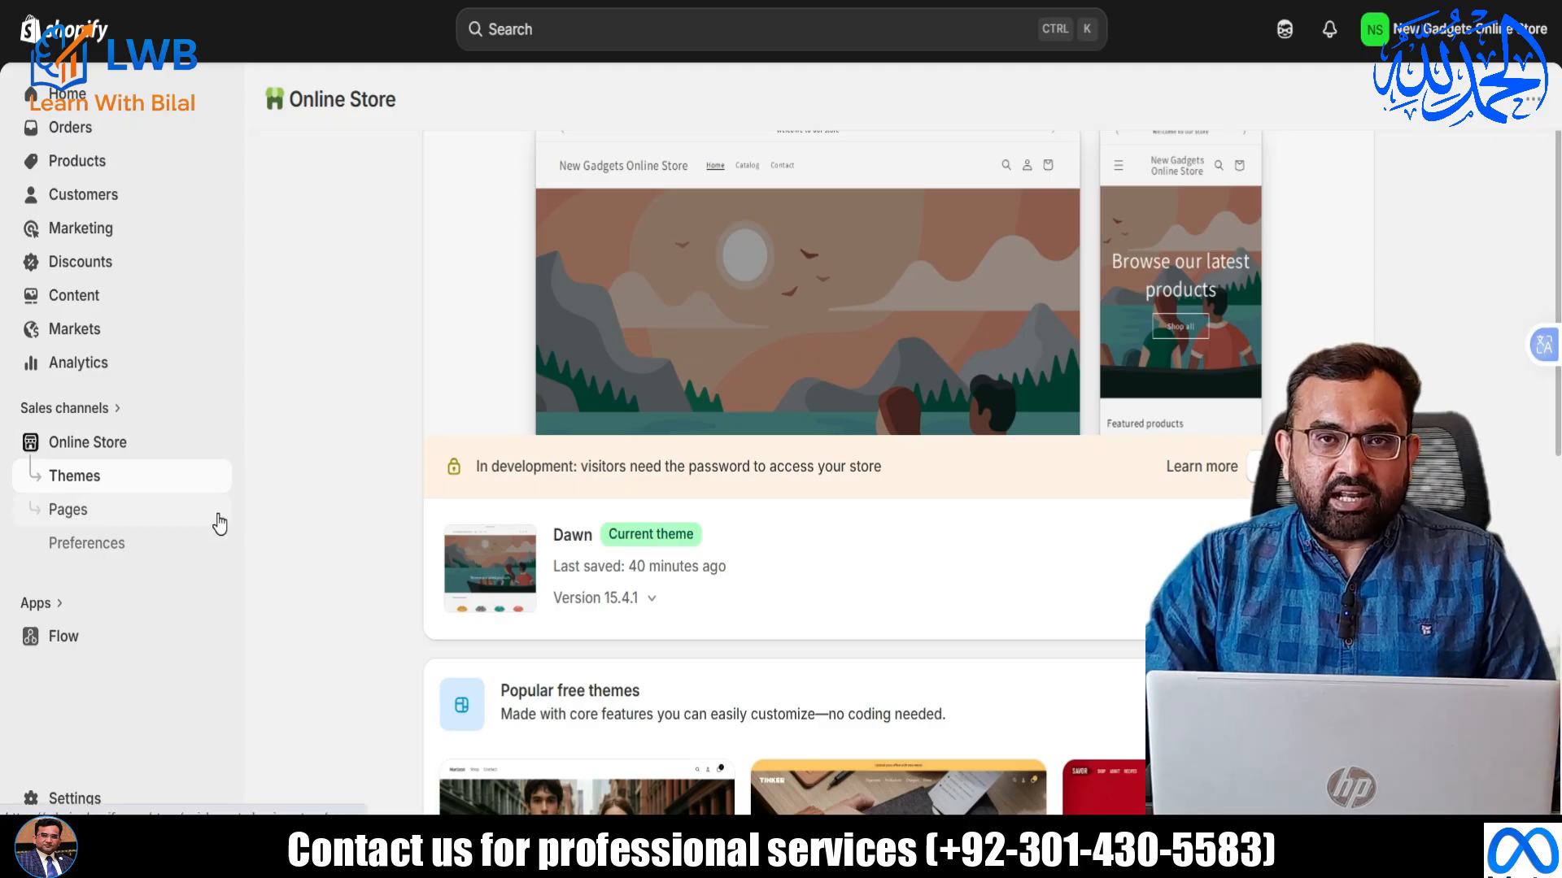
pyautogui.click(81, 801)
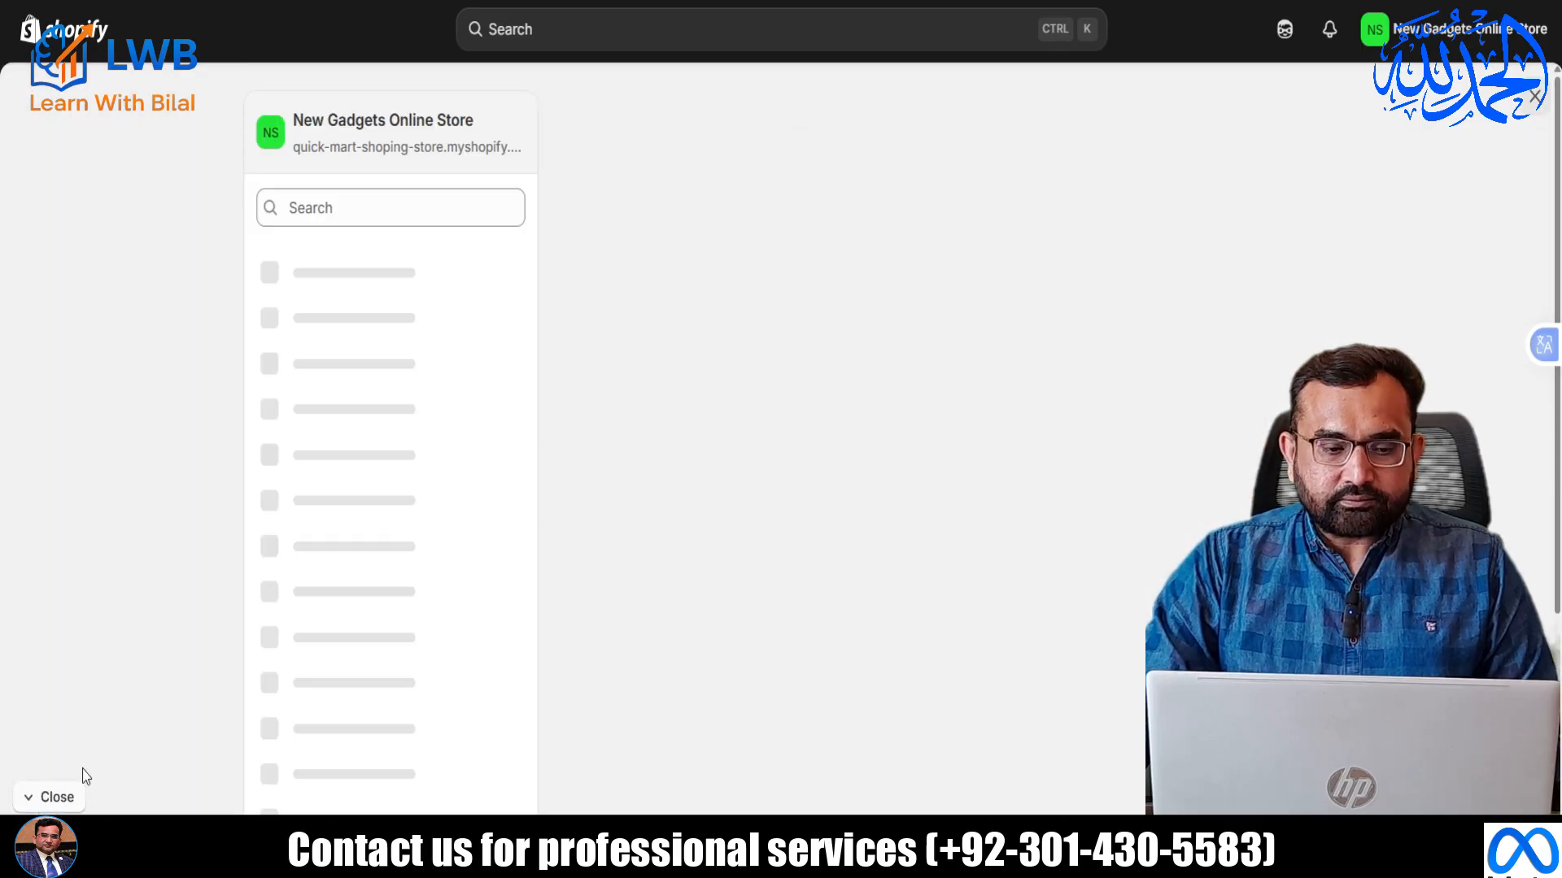
pyautogui.click(316, 256)
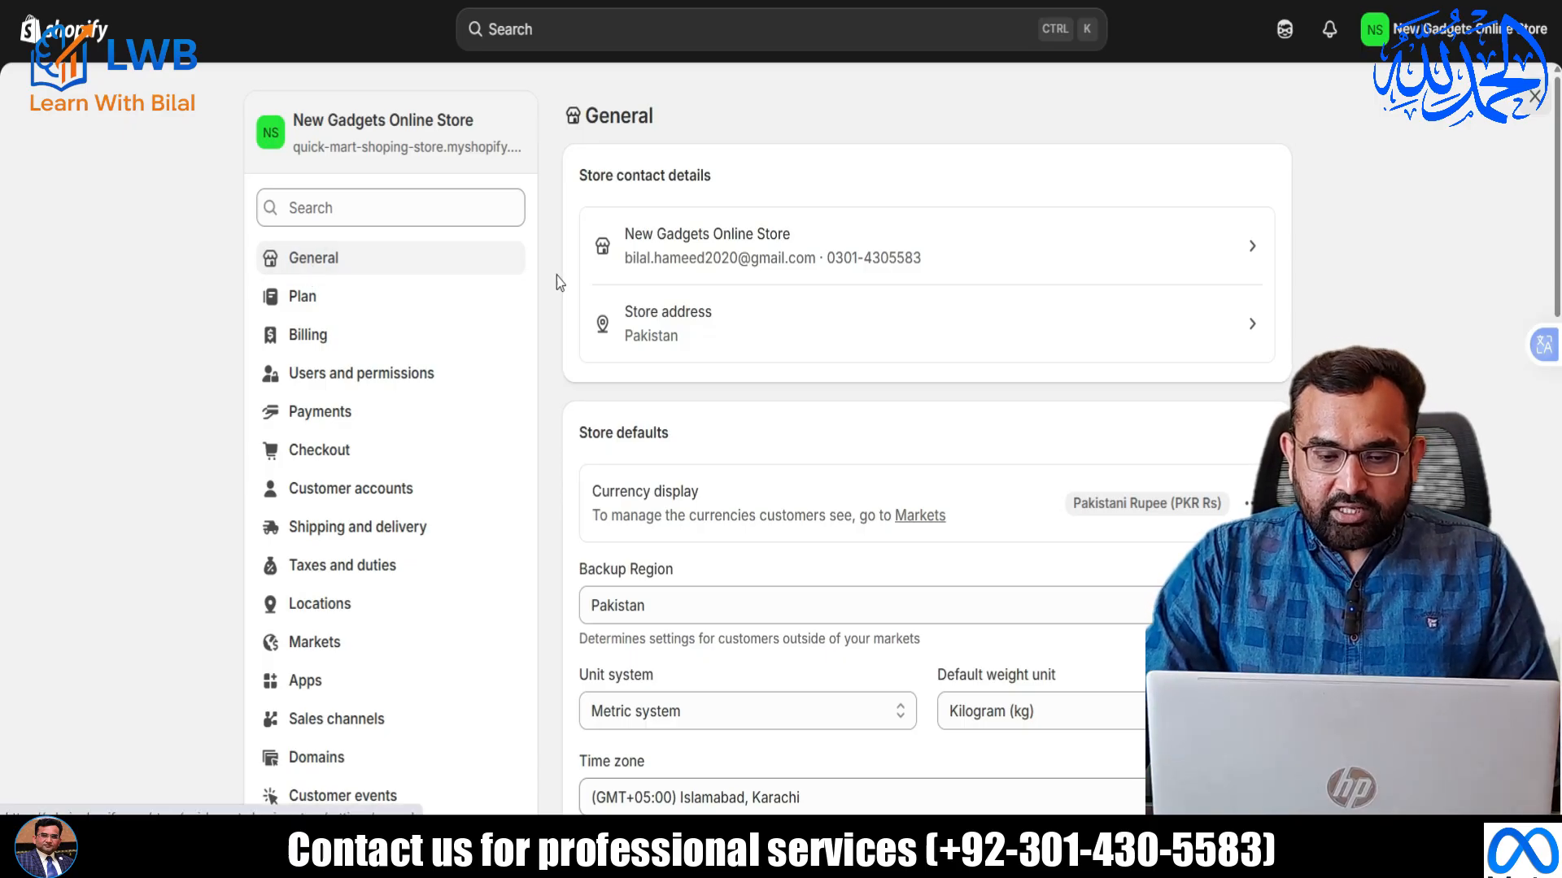
pyautogui.click(818, 259)
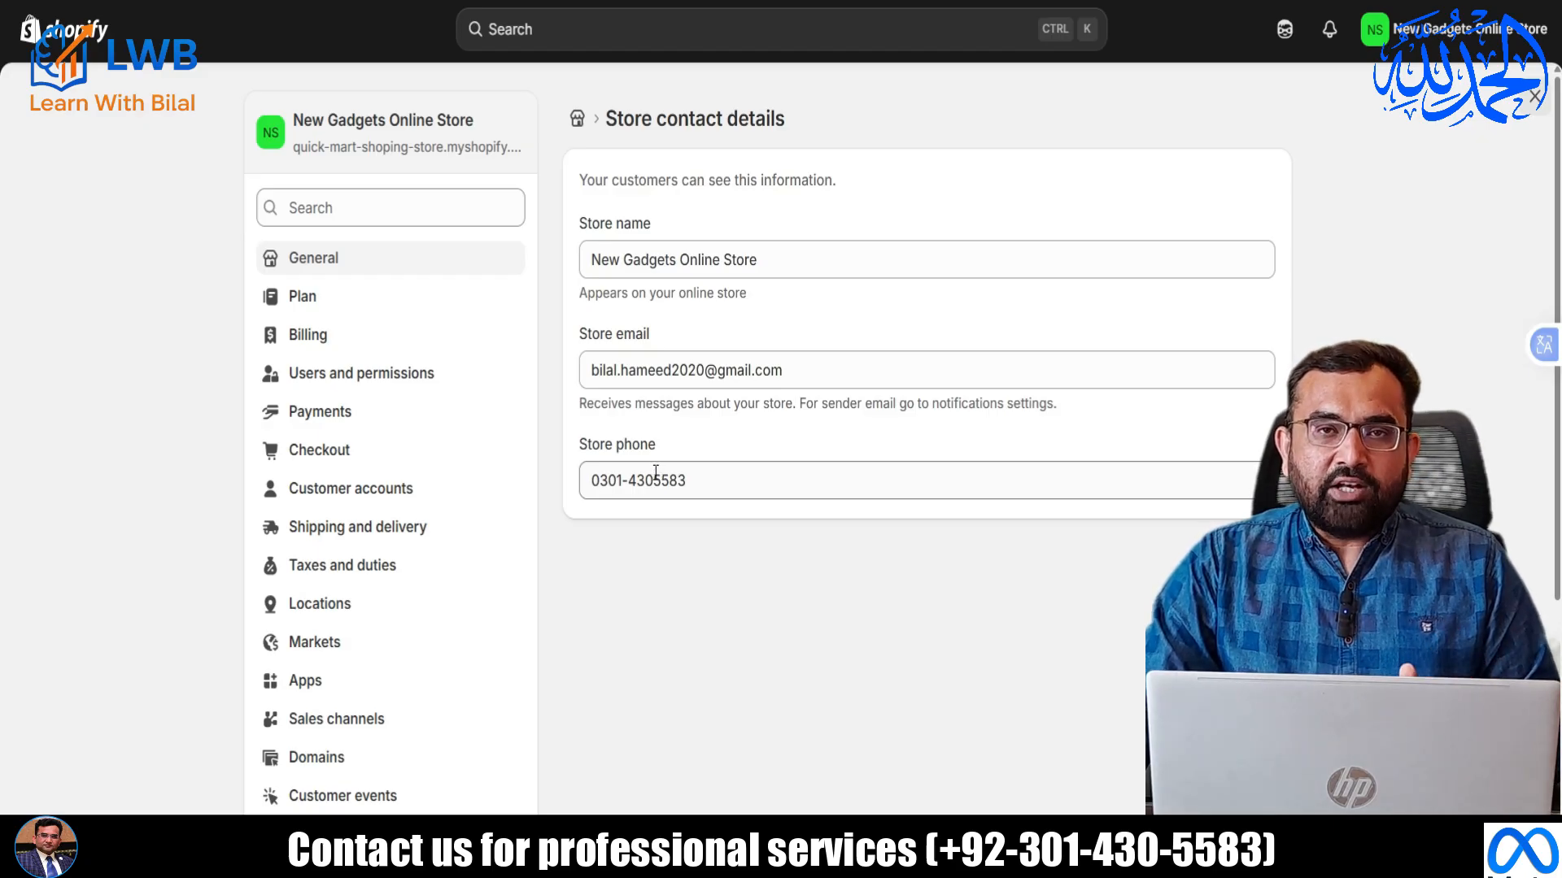
# View the available subscription plans and the Basic plan's payment form, then return to the Plan settings.
pyautogui.click(331, 306)
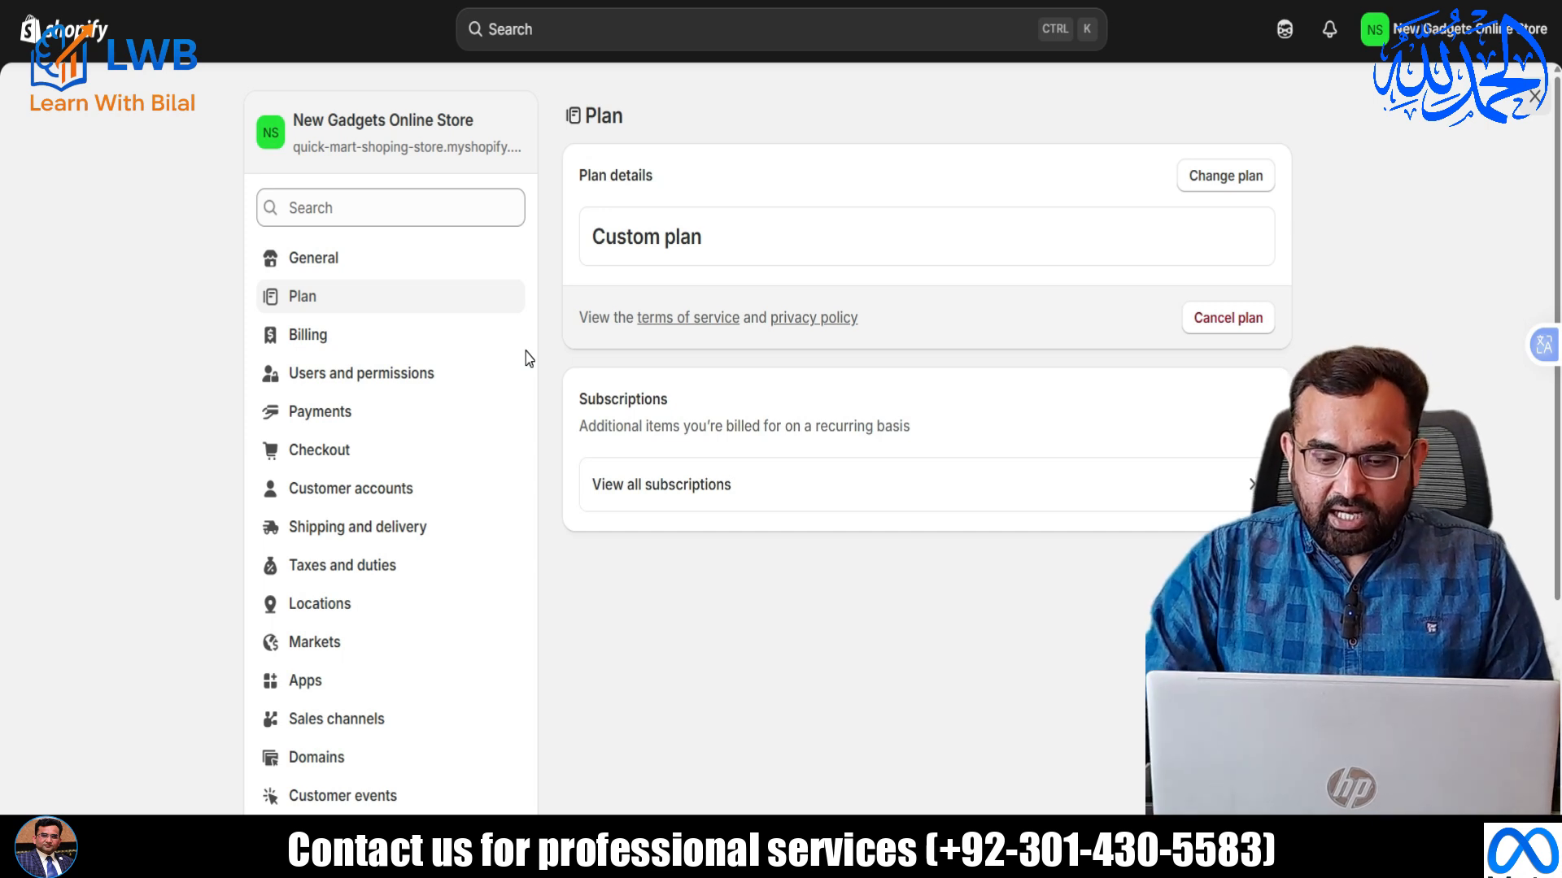
pyautogui.click(1213, 189)
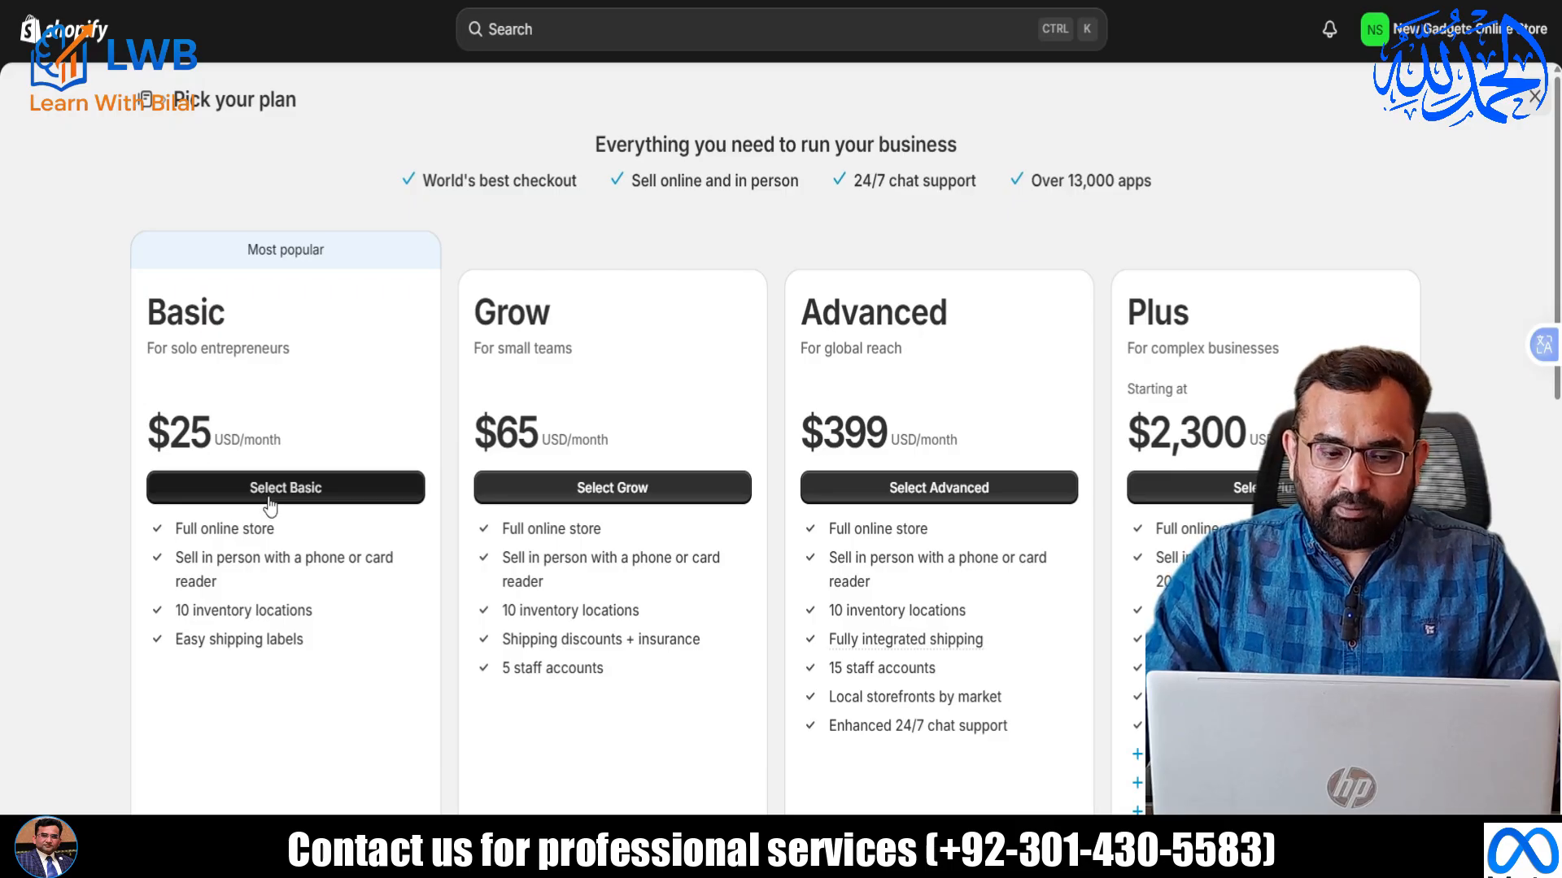
pyautogui.click(270, 492)
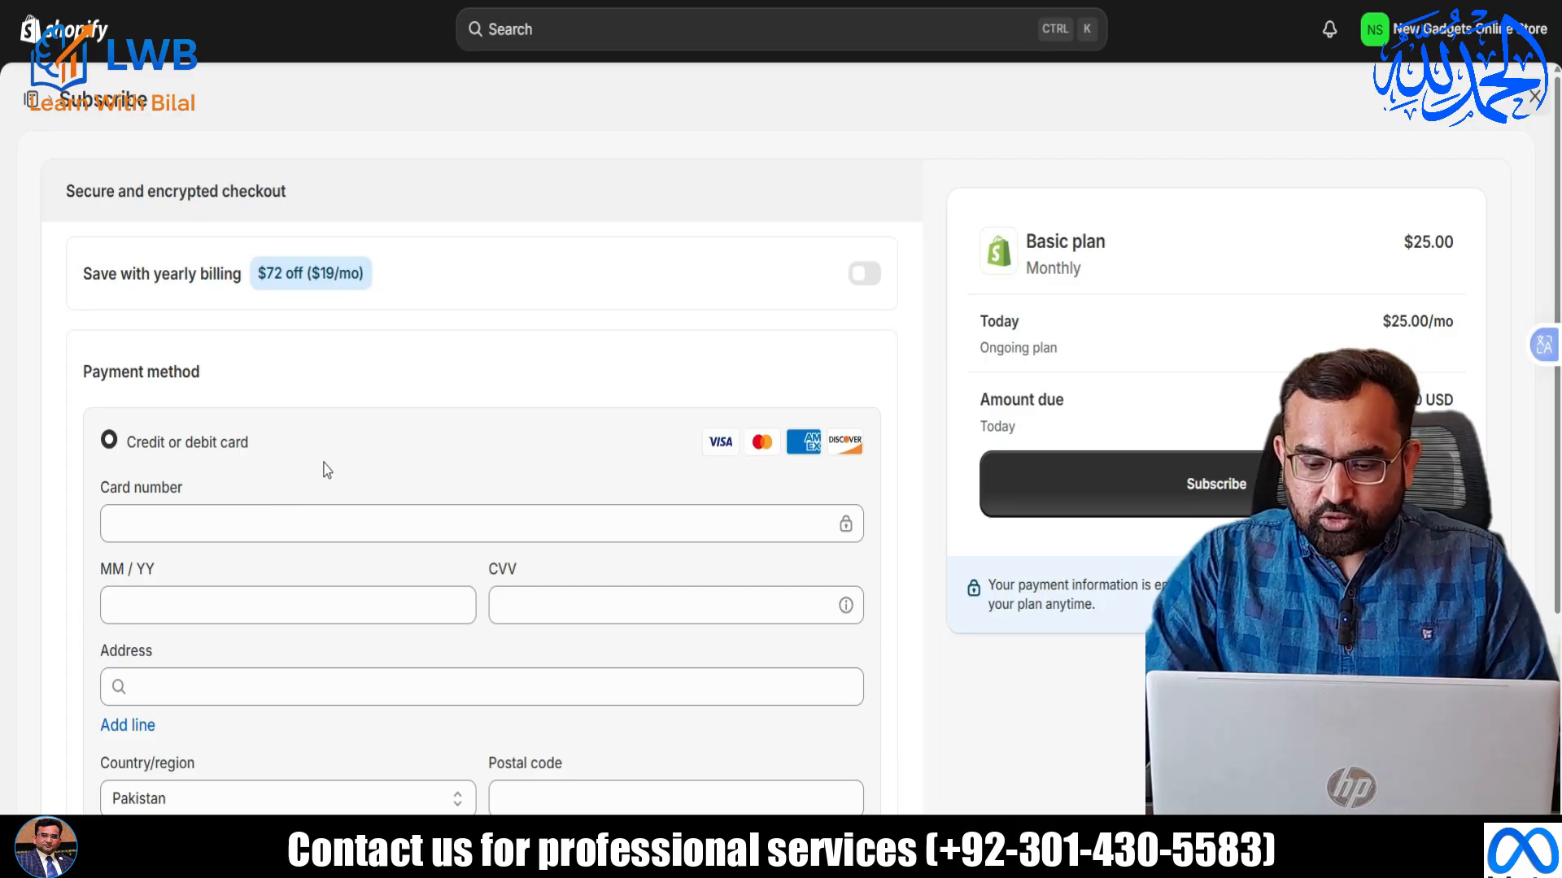
pyautogui.scroll(-2, 101, 563)
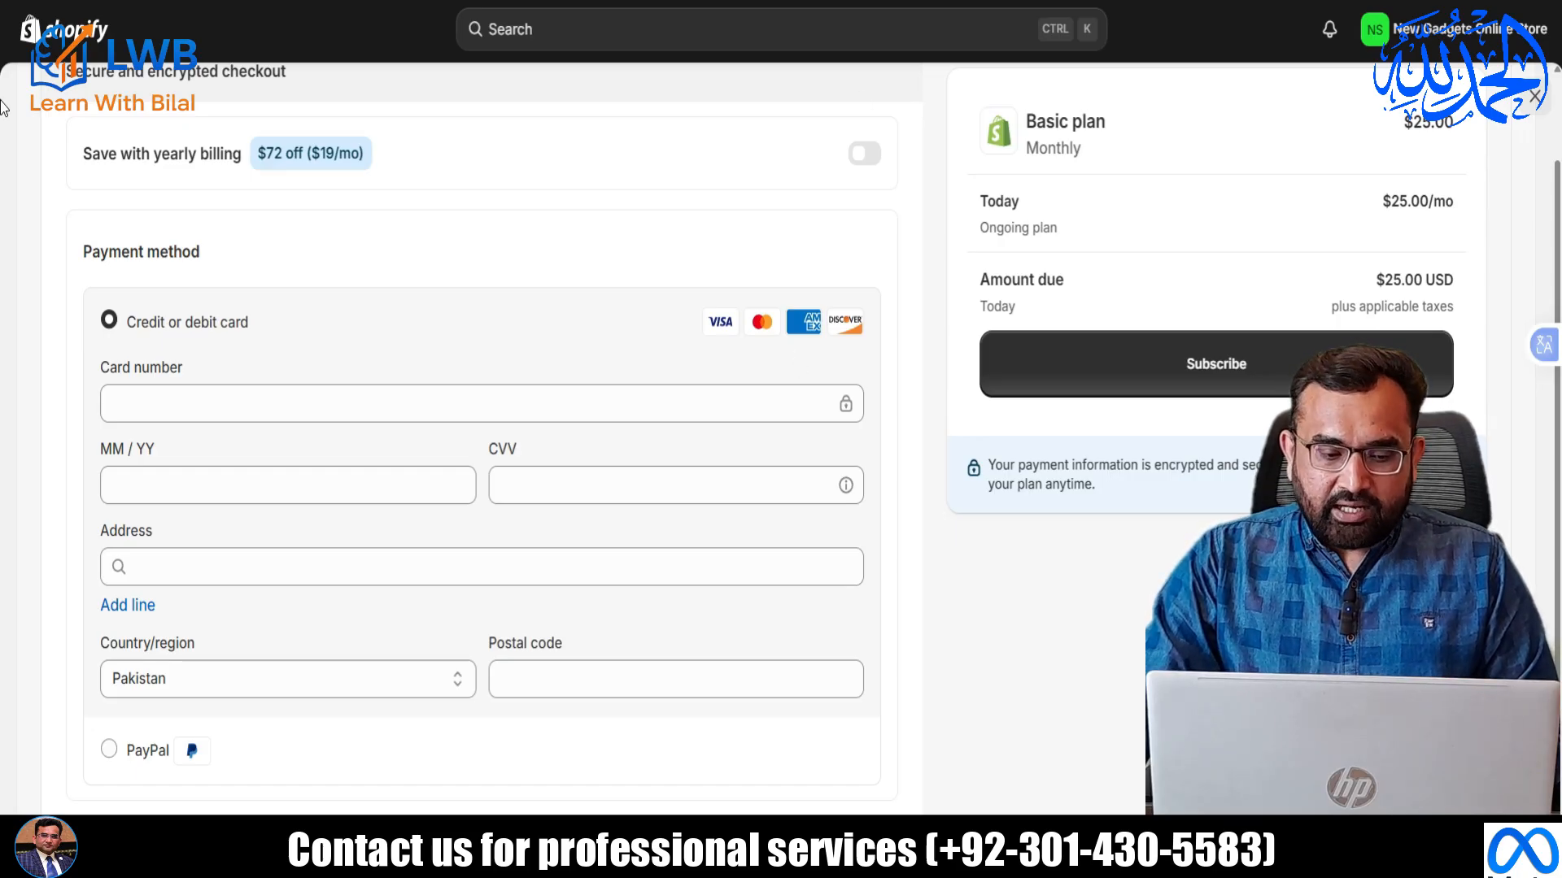
pyautogui.hotkey('alt', 'Left')
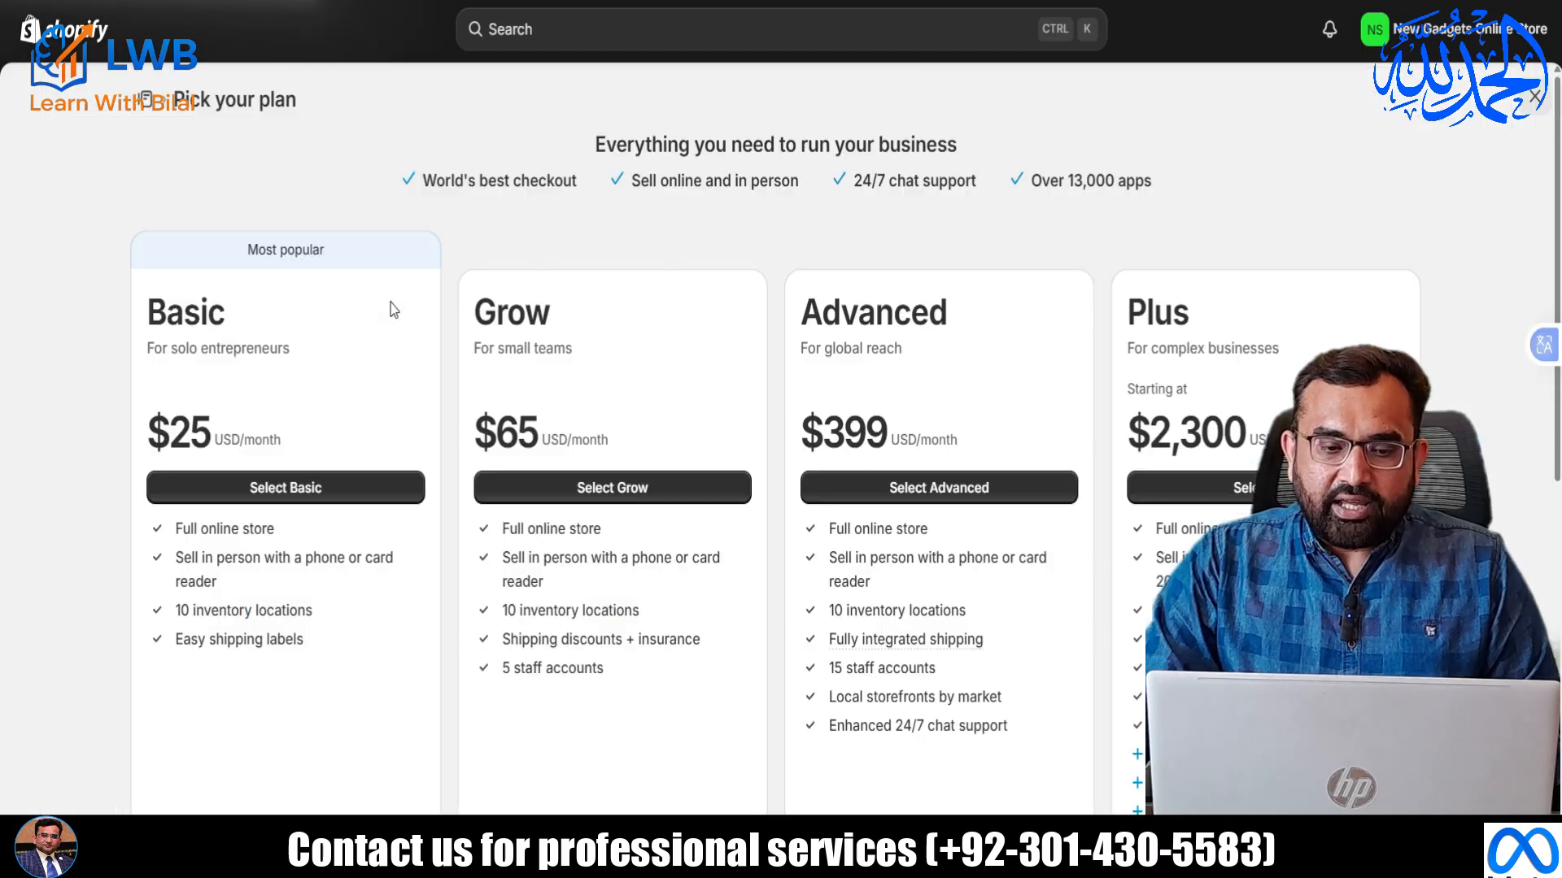
pyautogui.hotkey('alt', 'Left')
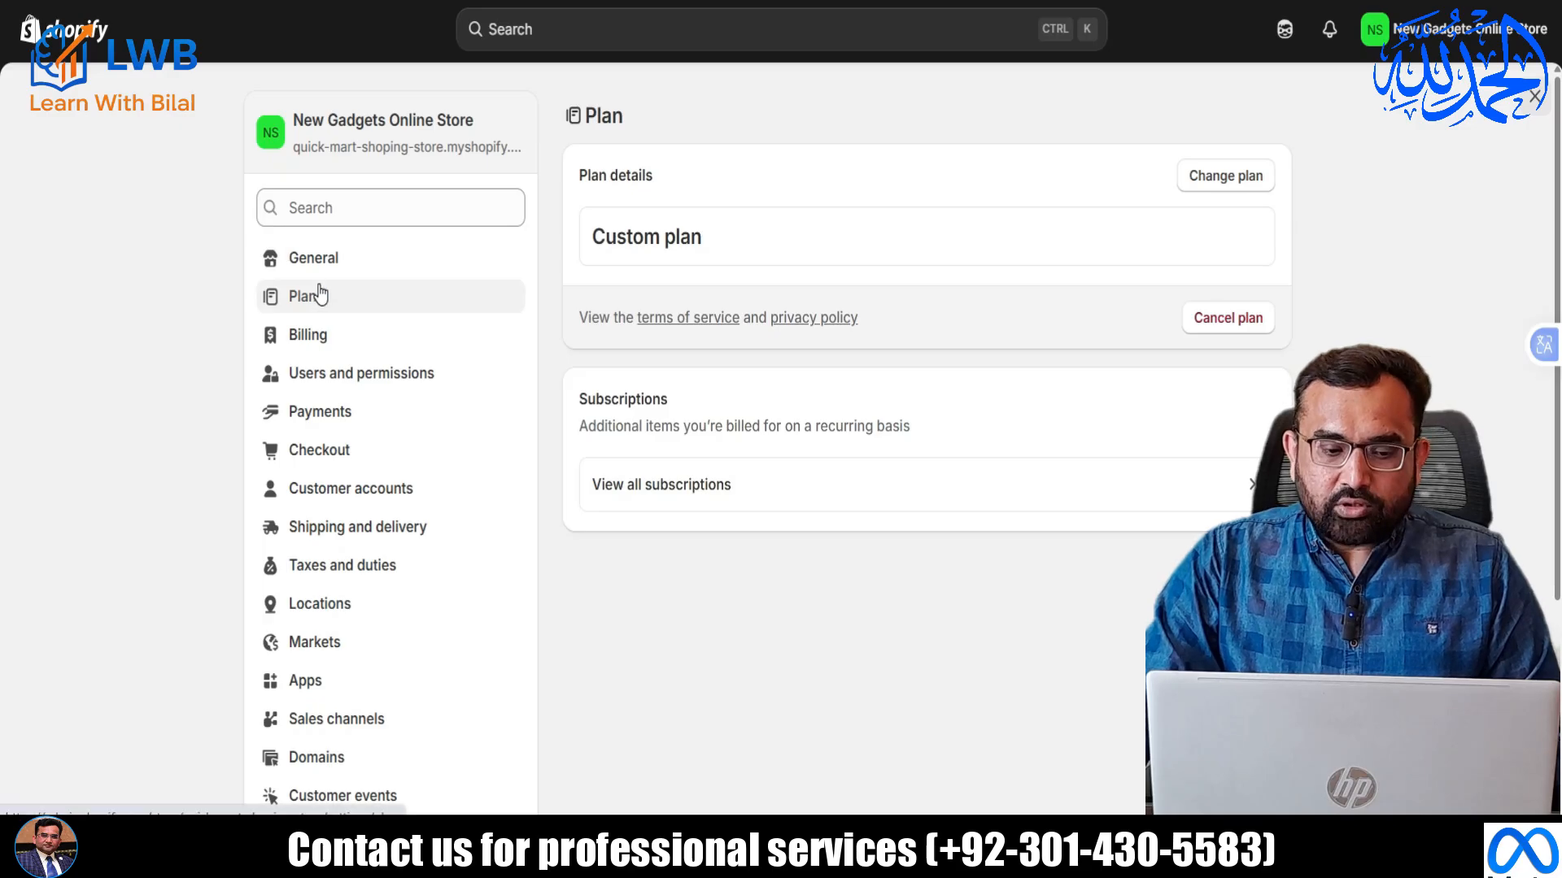
# Activate Cash on Delivery (COD) as a manual payment method in the Payments settings.
pyautogui.click(330, 419)
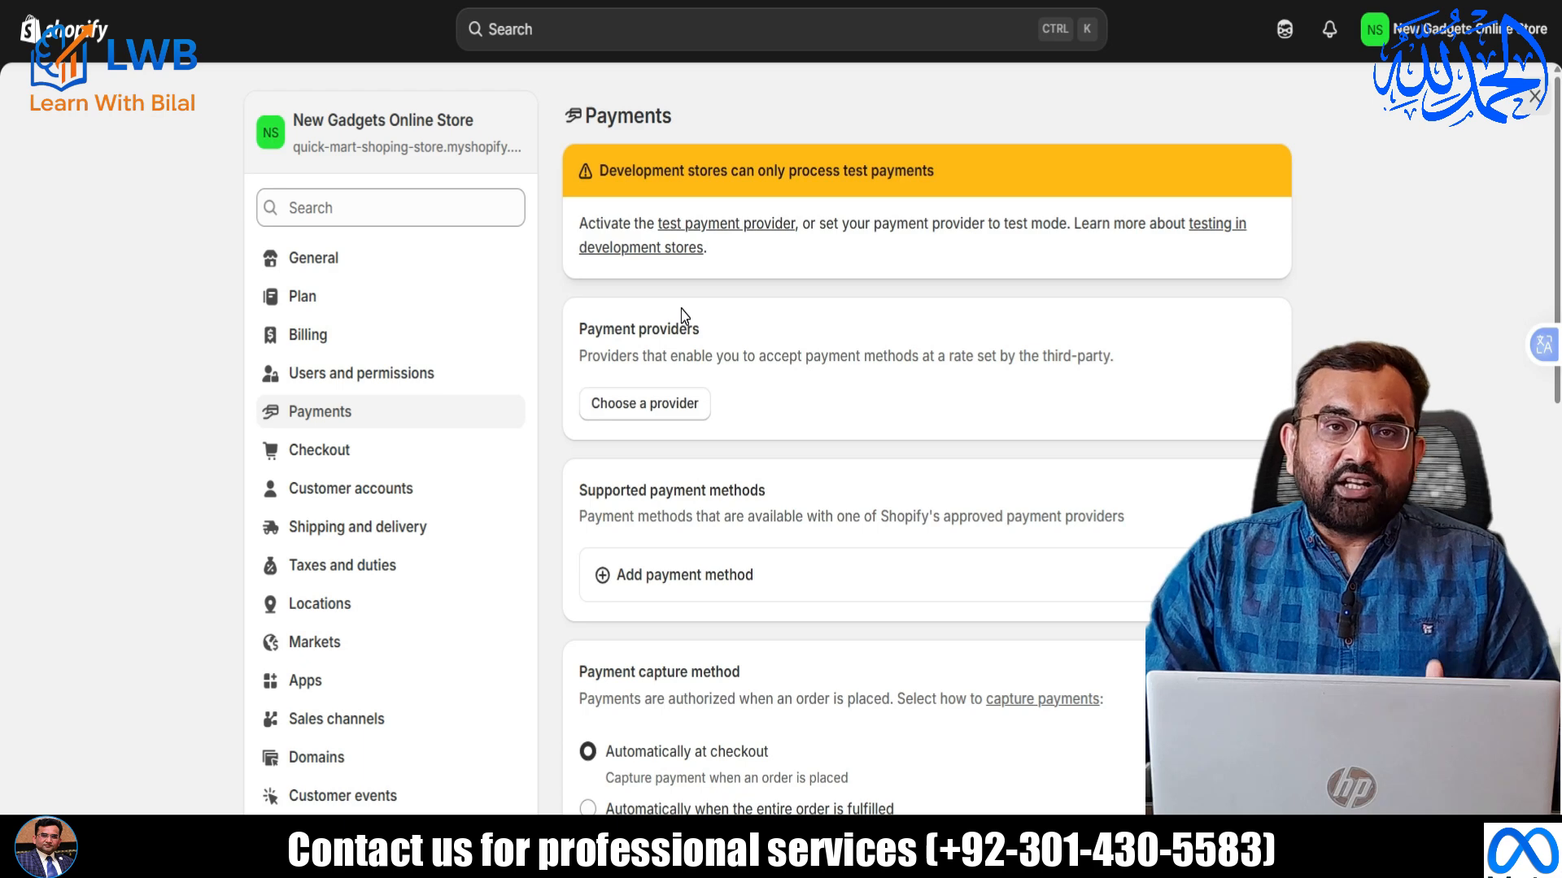
pyautogui.scroll(-7, 731, 347)
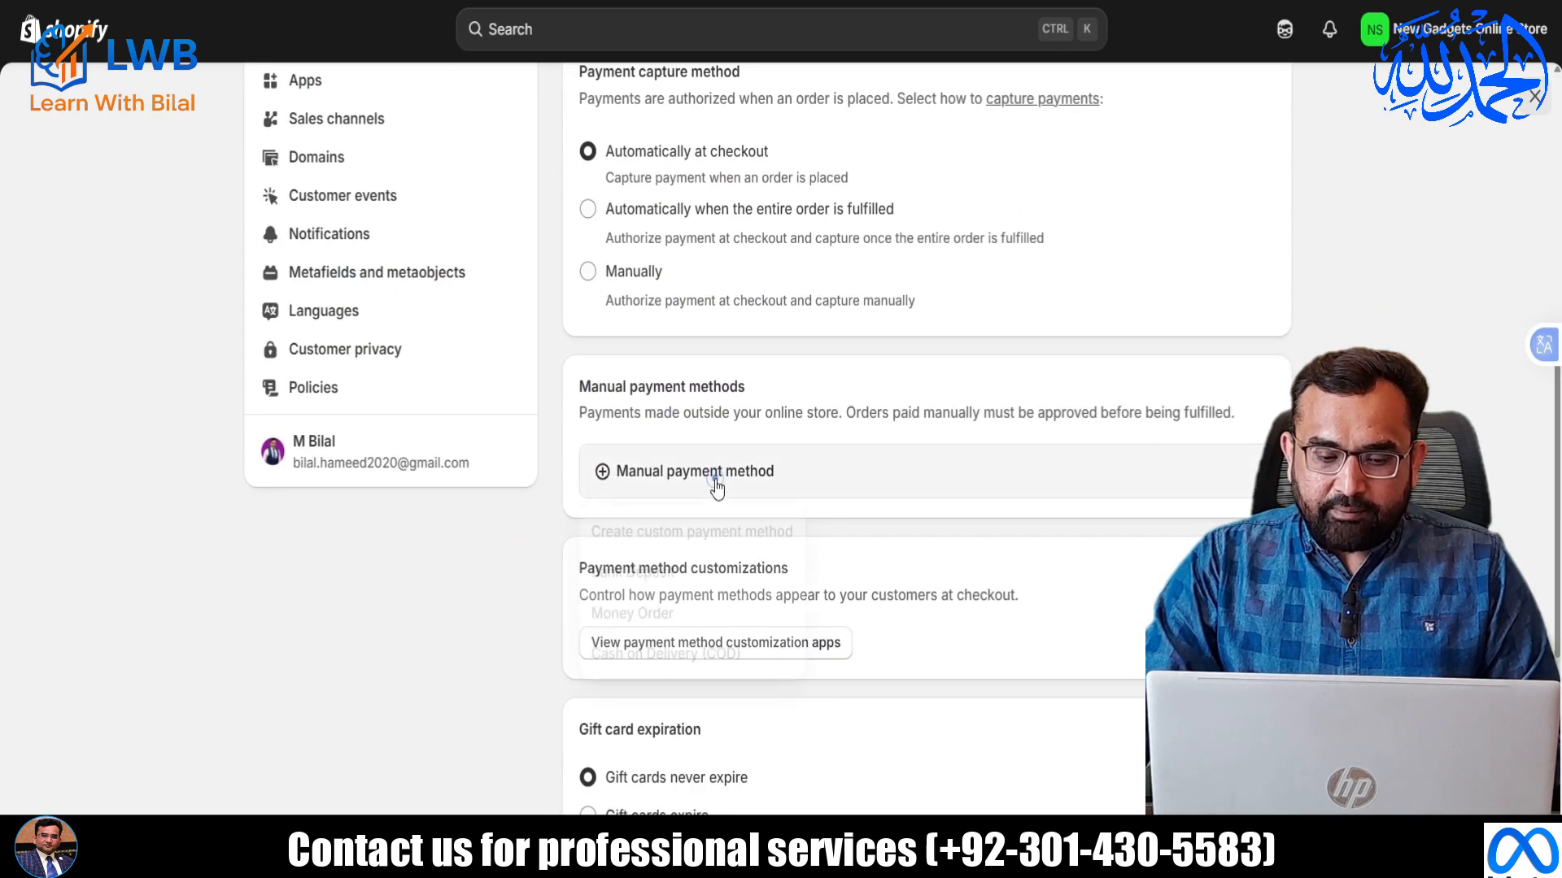
pyautogui.click(716, 487)
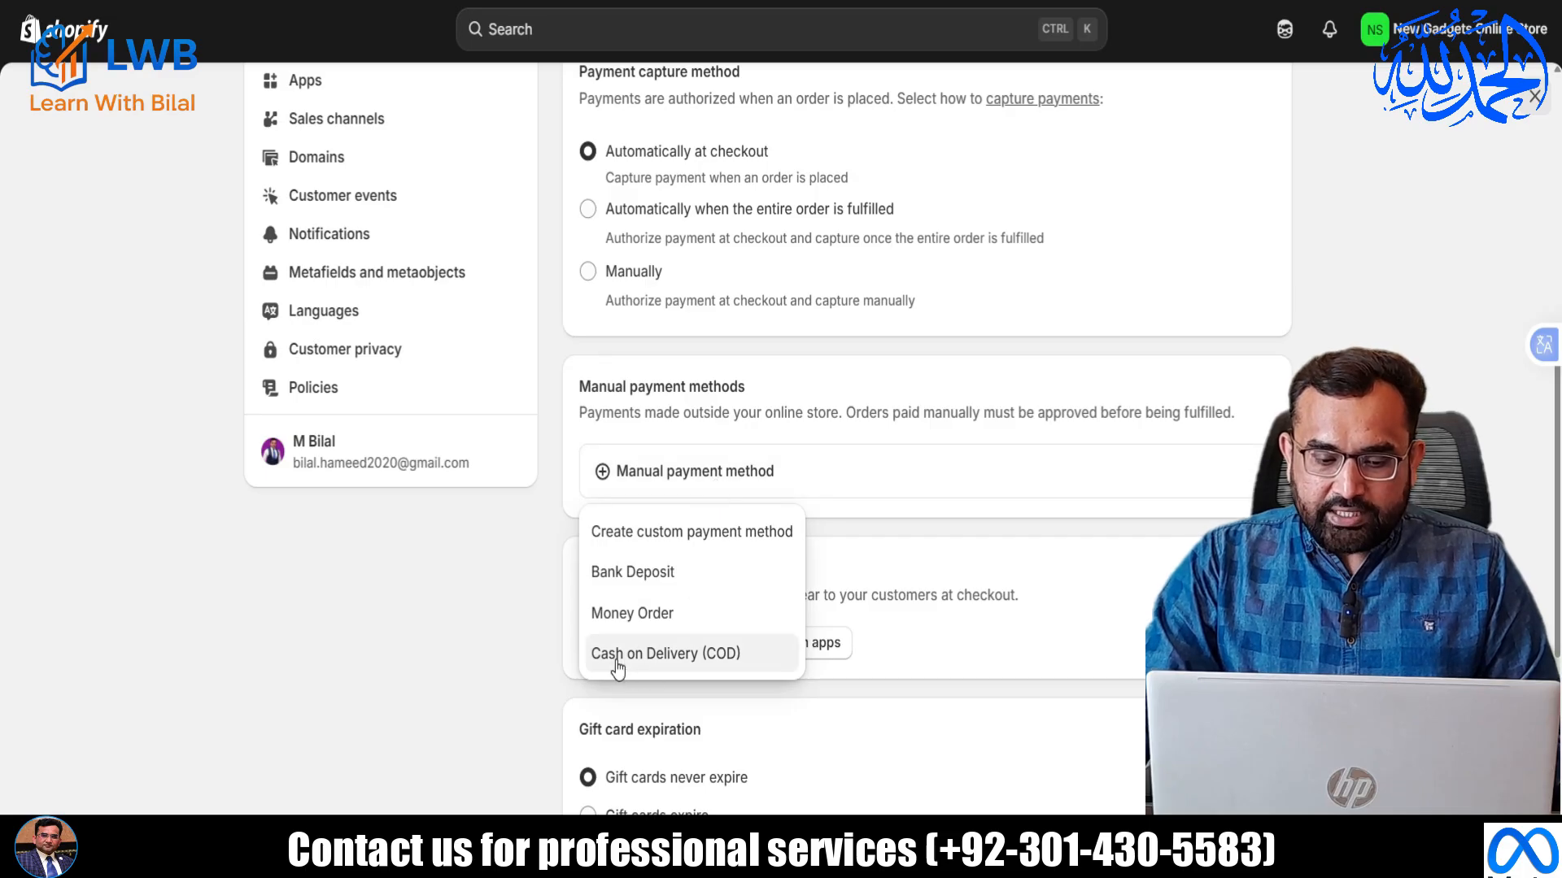
pyautogui.click(697, 657)
pyautogui.click(903, 640)
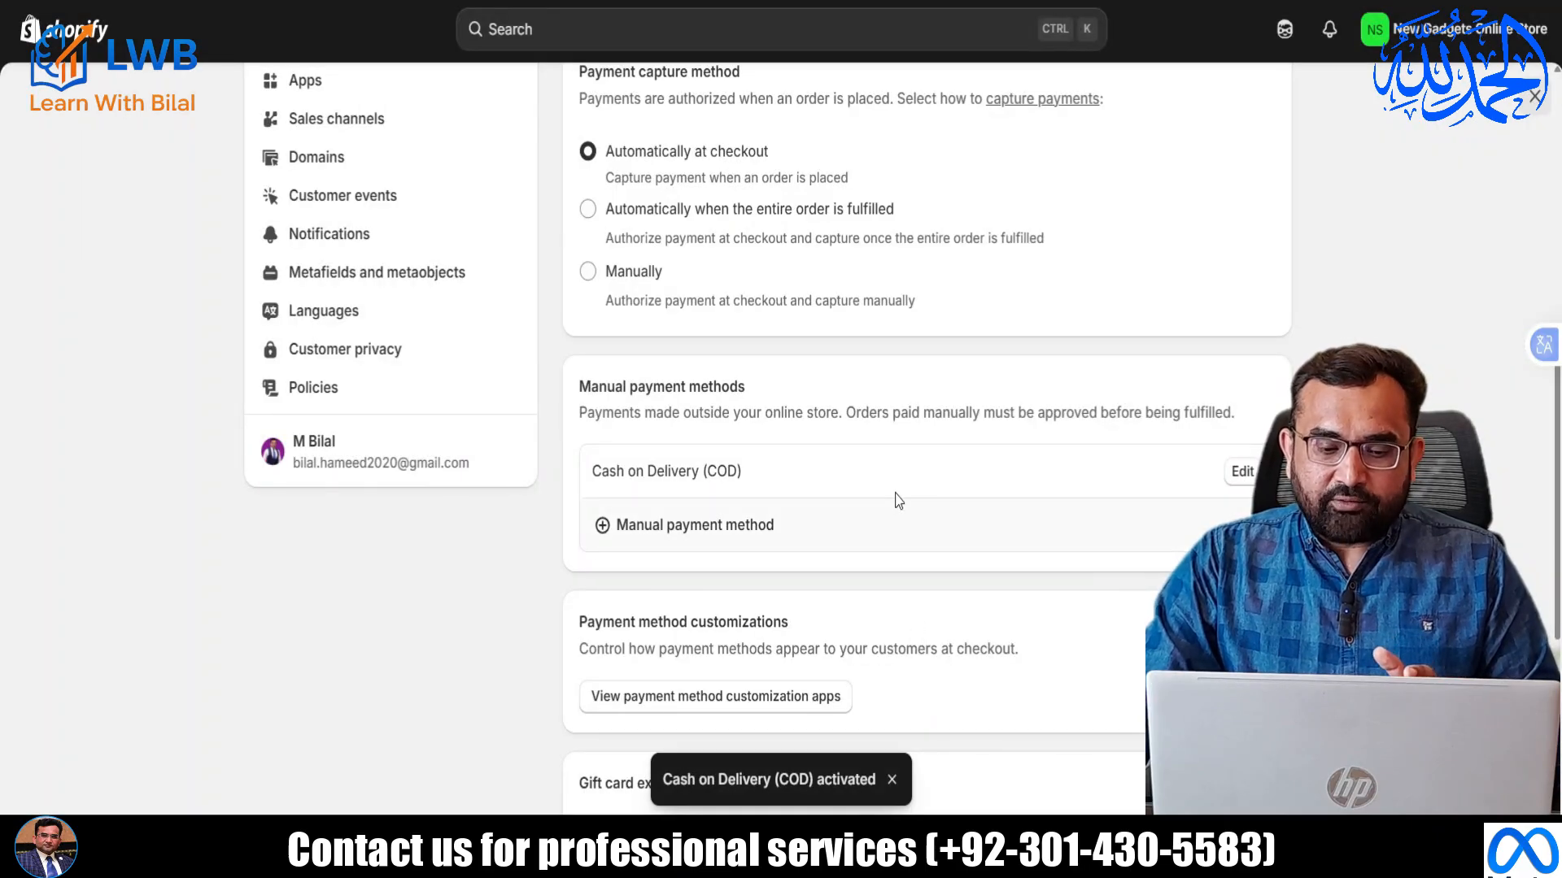
# Review the remaining payment settings and the Checkout settings, from customer contact method through abandoned checkout emails to advanced preferences.
pyautogui.scroll(4, 700, 344)
pyautogui.scroll(-6, 700, 341)
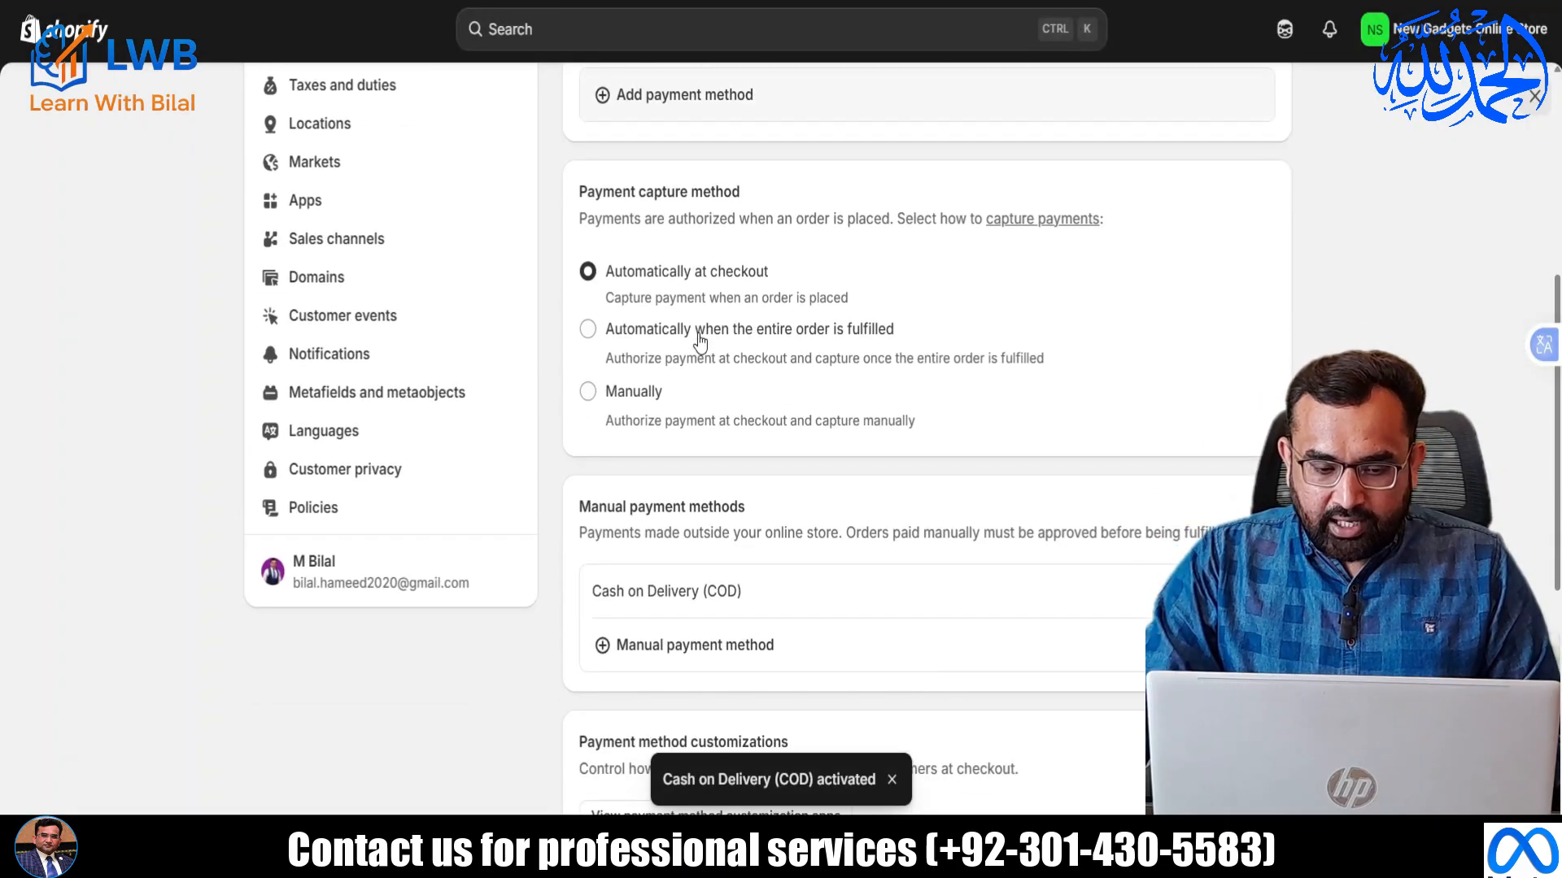
pyautogui.scroll(-3, 699, 340)
pyautogui.scroll(10, 701, 341)
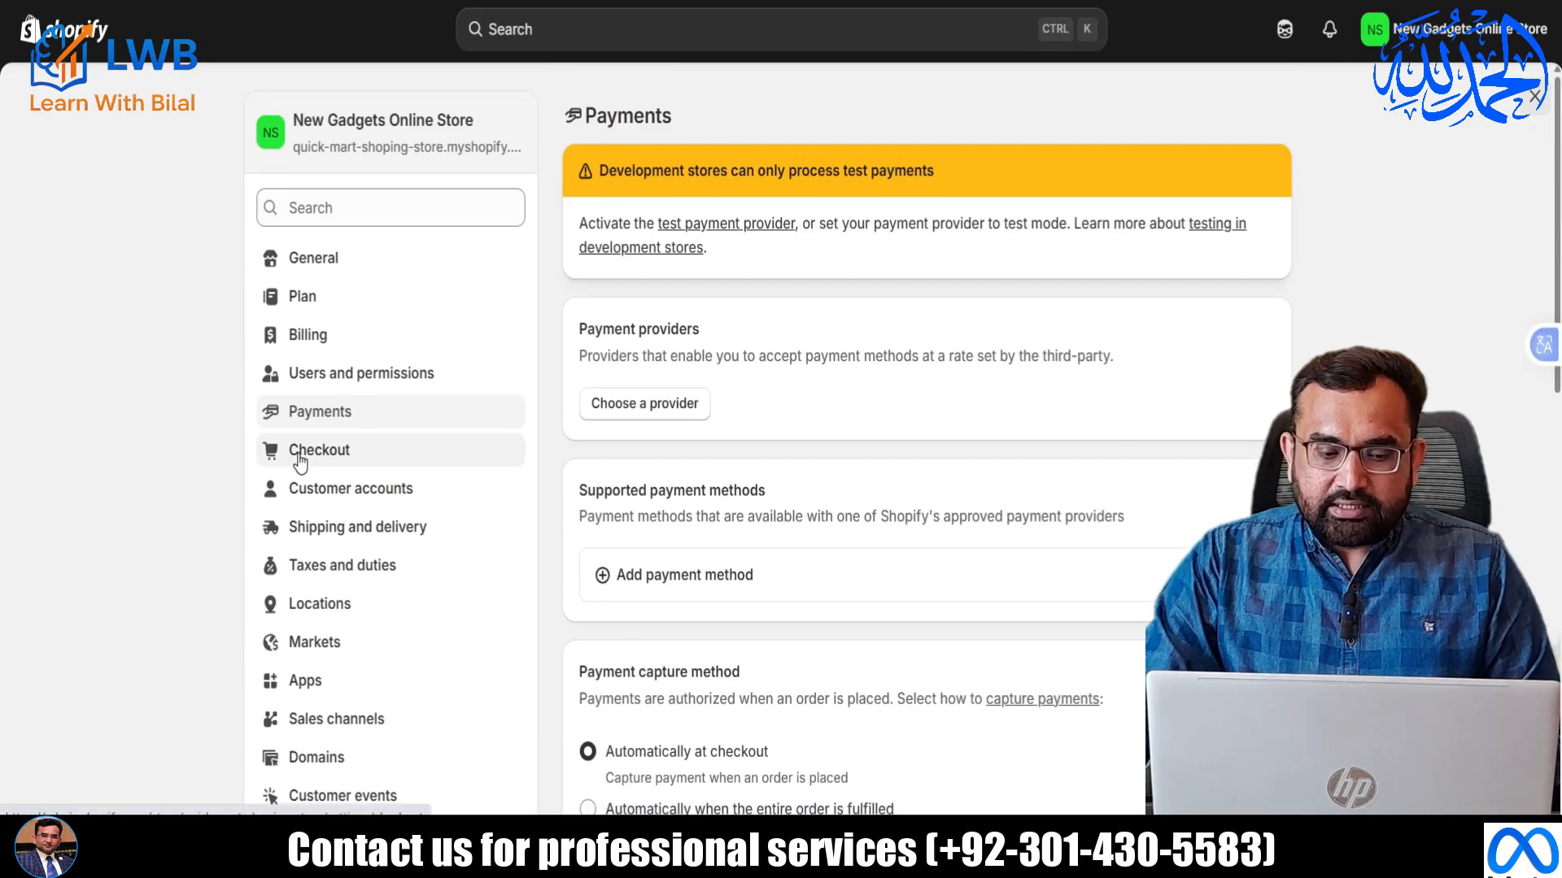
pyautogui.click(324, 455)
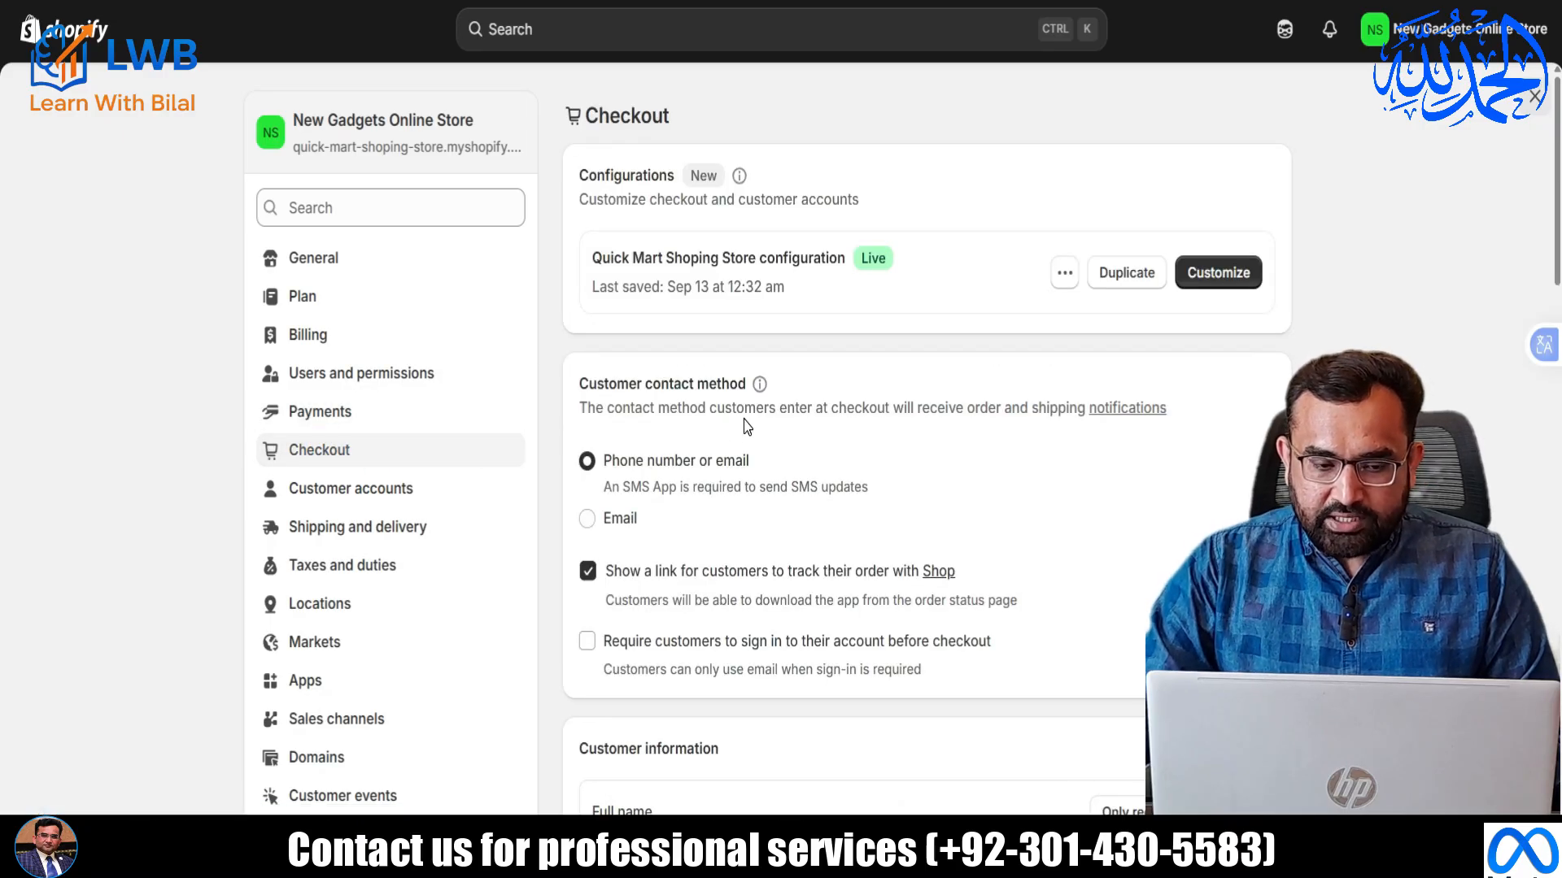
pyautogui.scroll(-5, 747, 418)
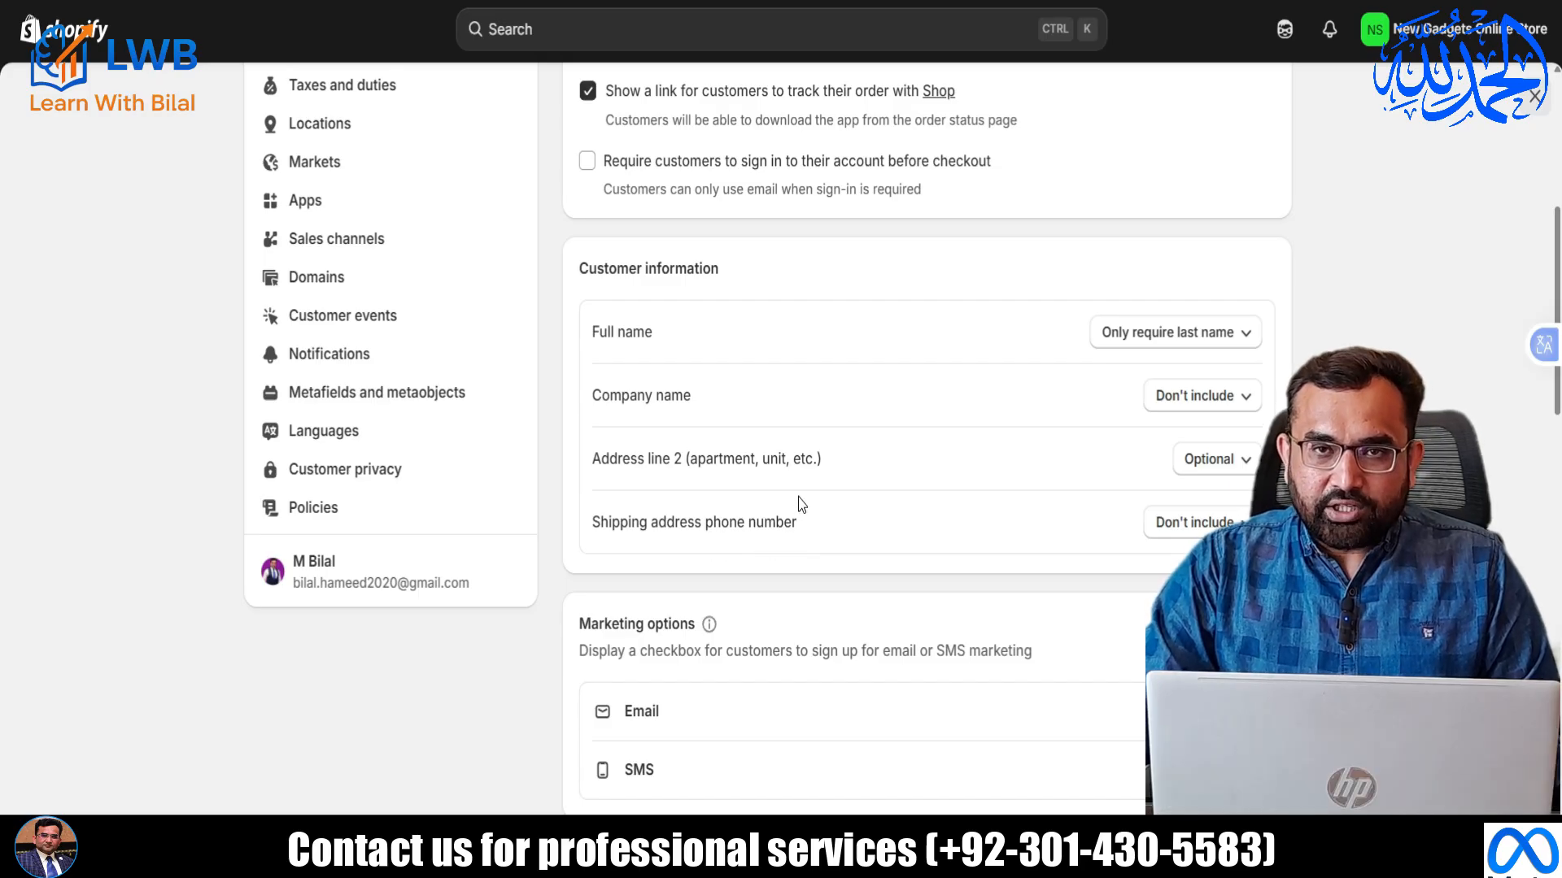
pyautogui.scroll(-9, 801, 489)
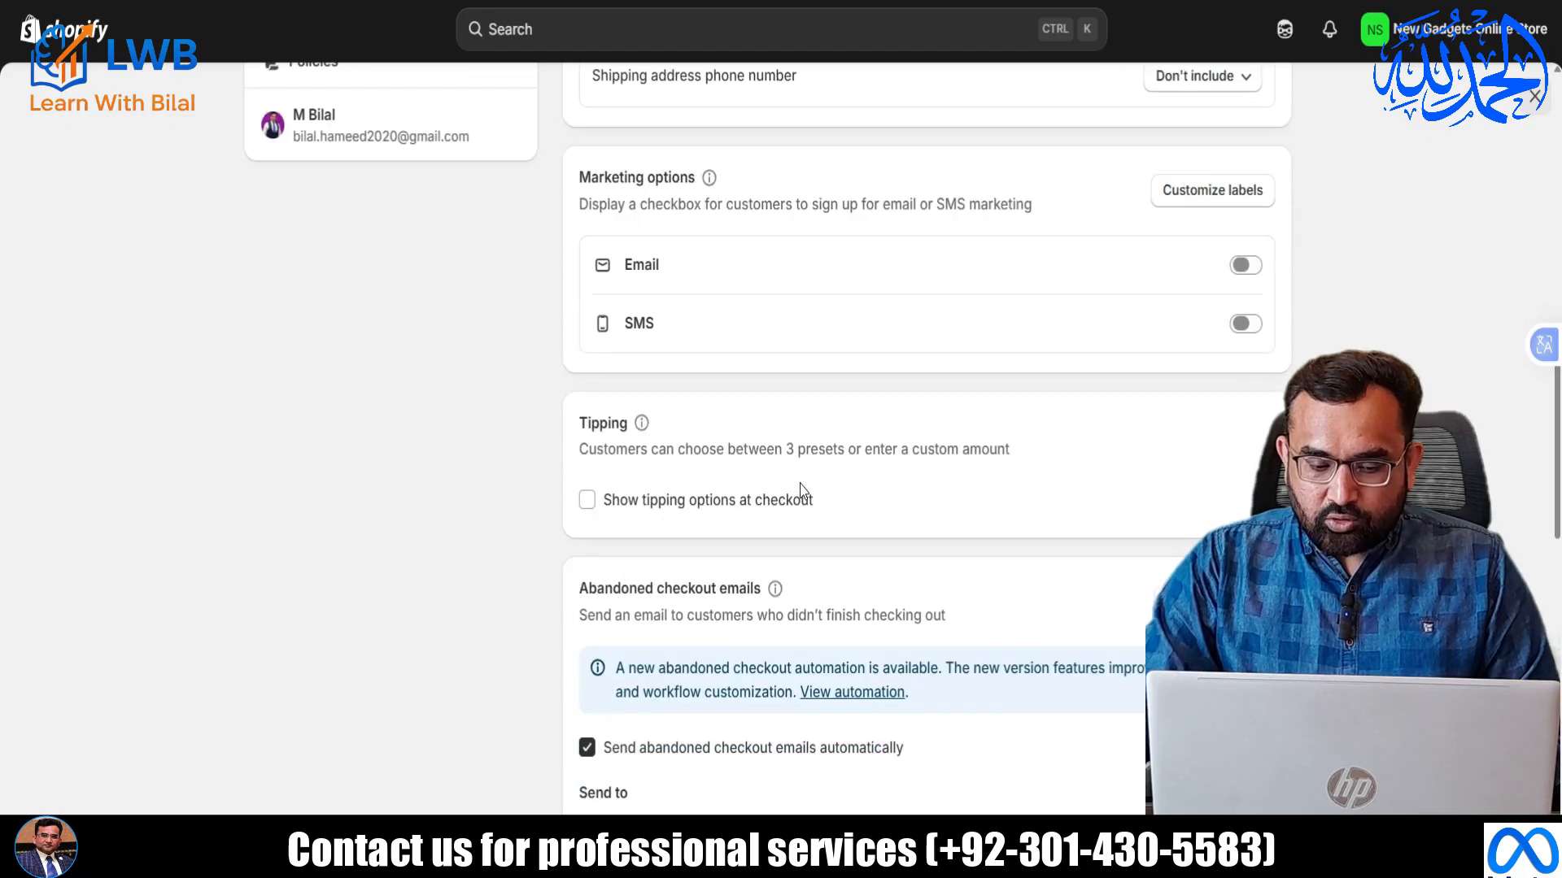
pyautogui.scroll(-3, 801, 489)
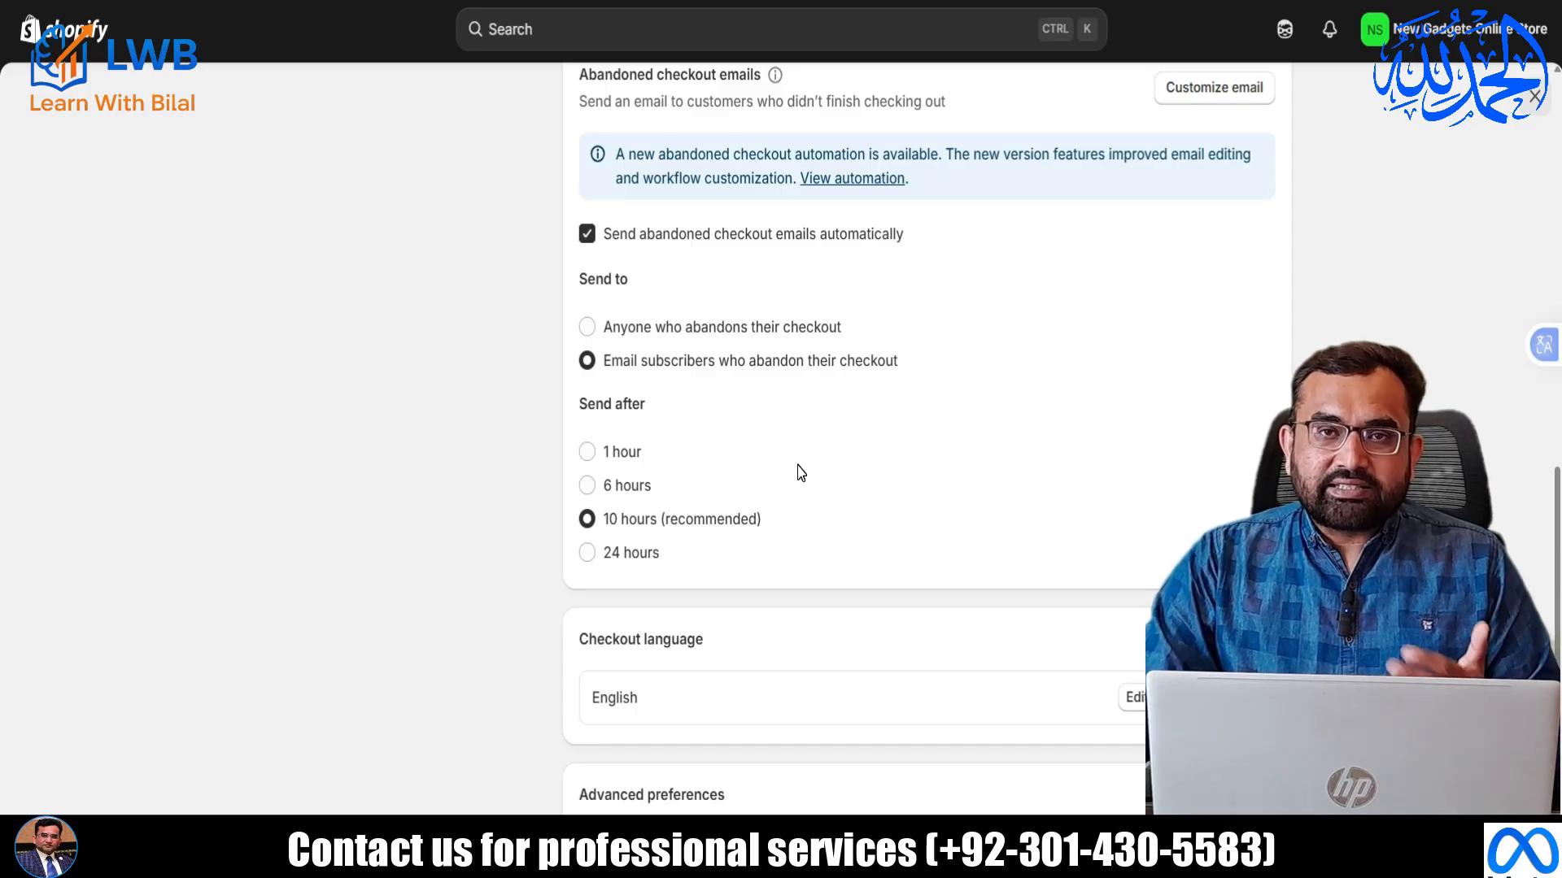
pyautogui.scroll(-6, 801, 472)
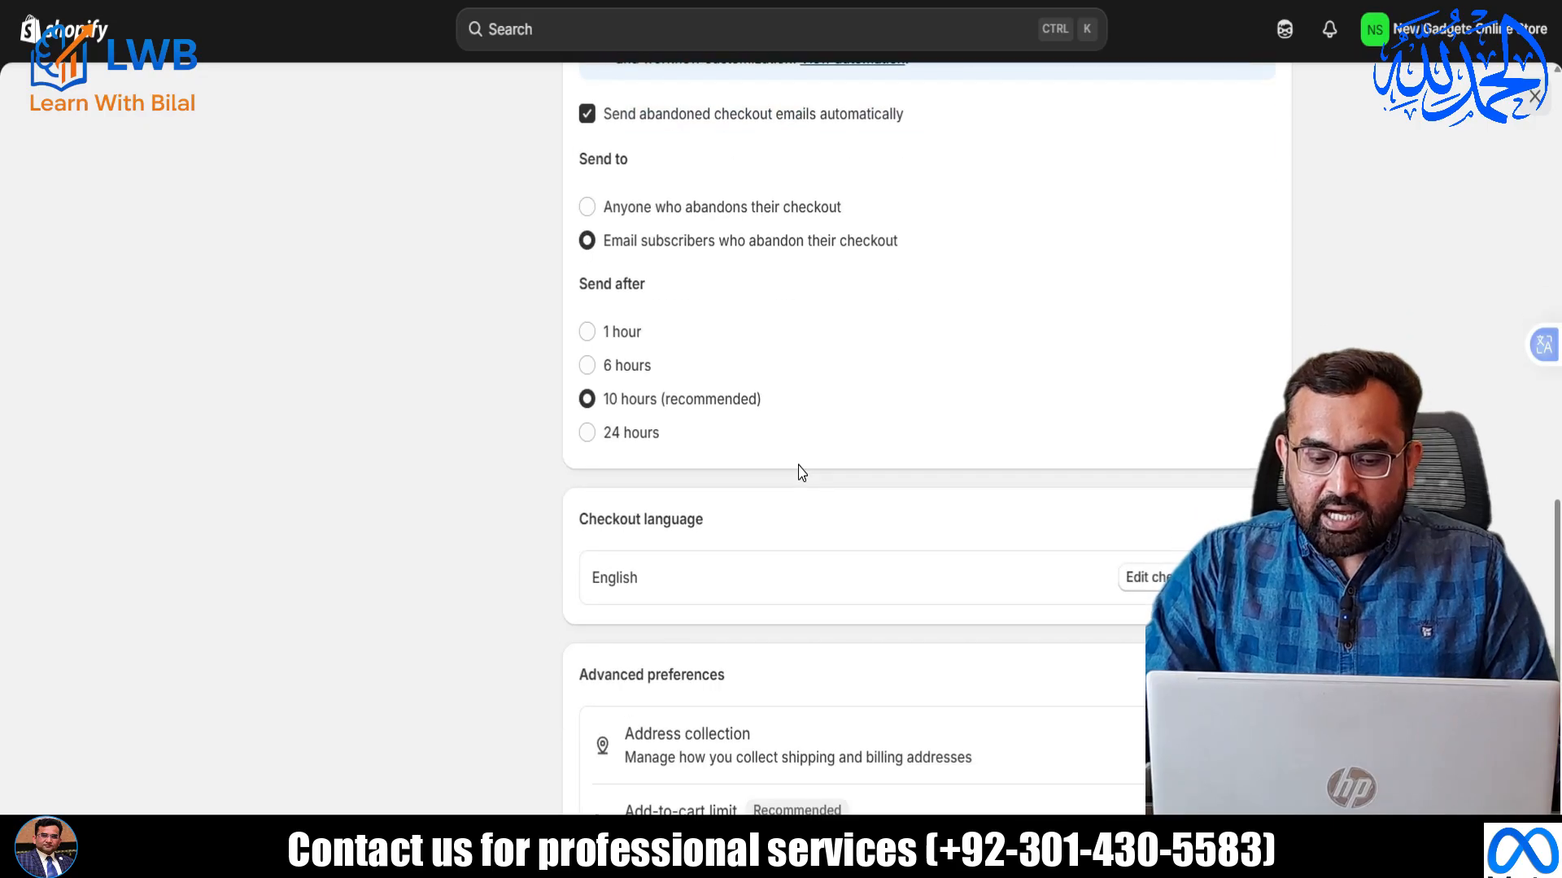
pyautogui.scroll(7, 801, 472)
pyautogui.scroll(12, 801, 472)
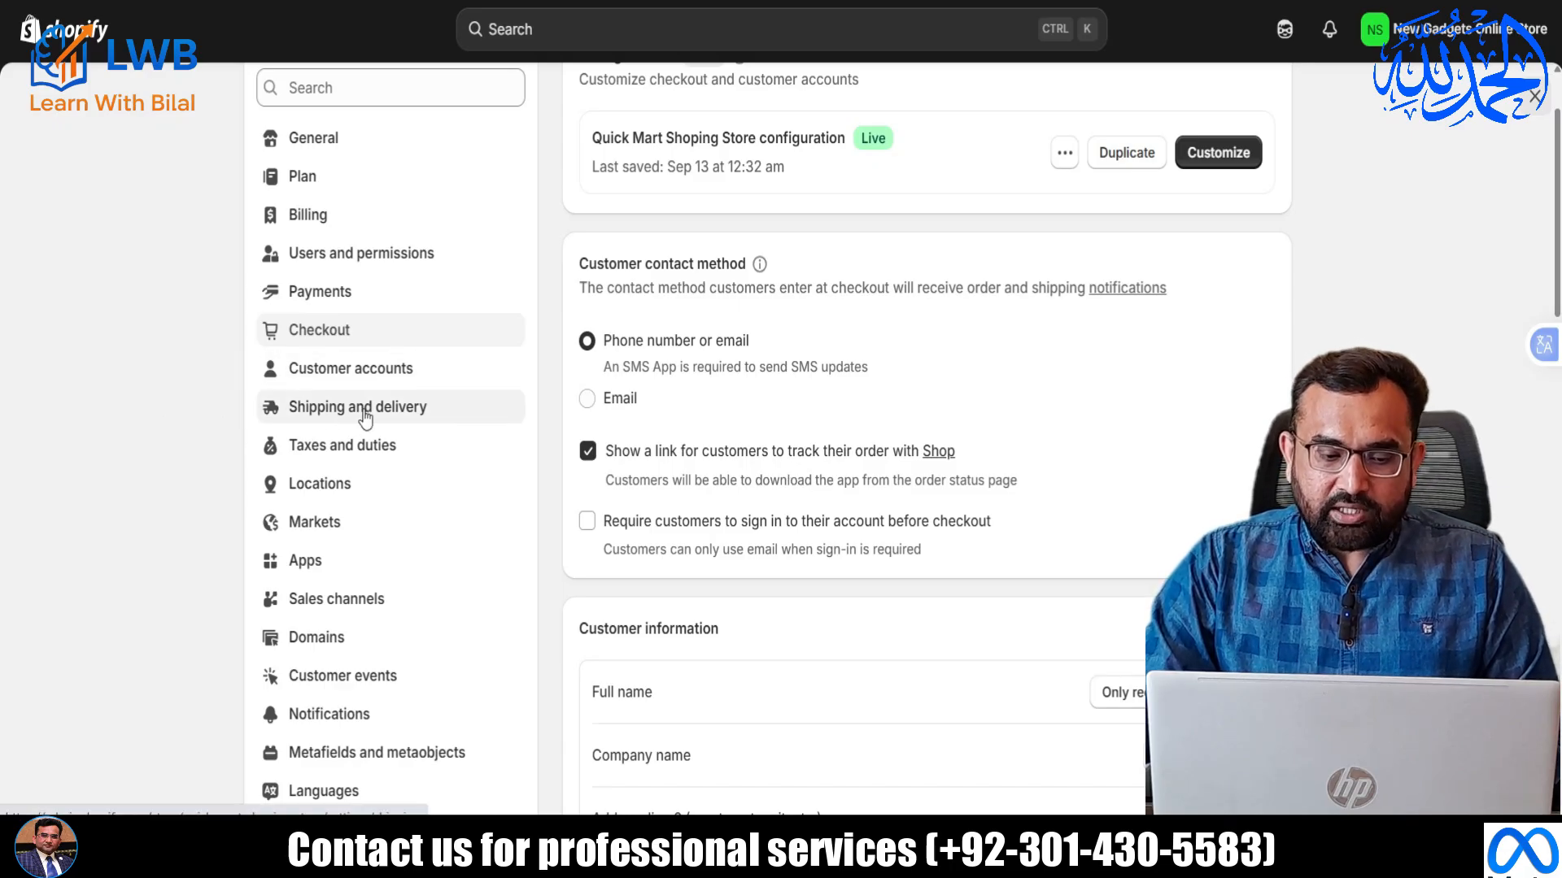
# Review the Shipping and delivery settings and open the General profile to view its domestic and international shipping zones.
pyautogui.click(398, 416)
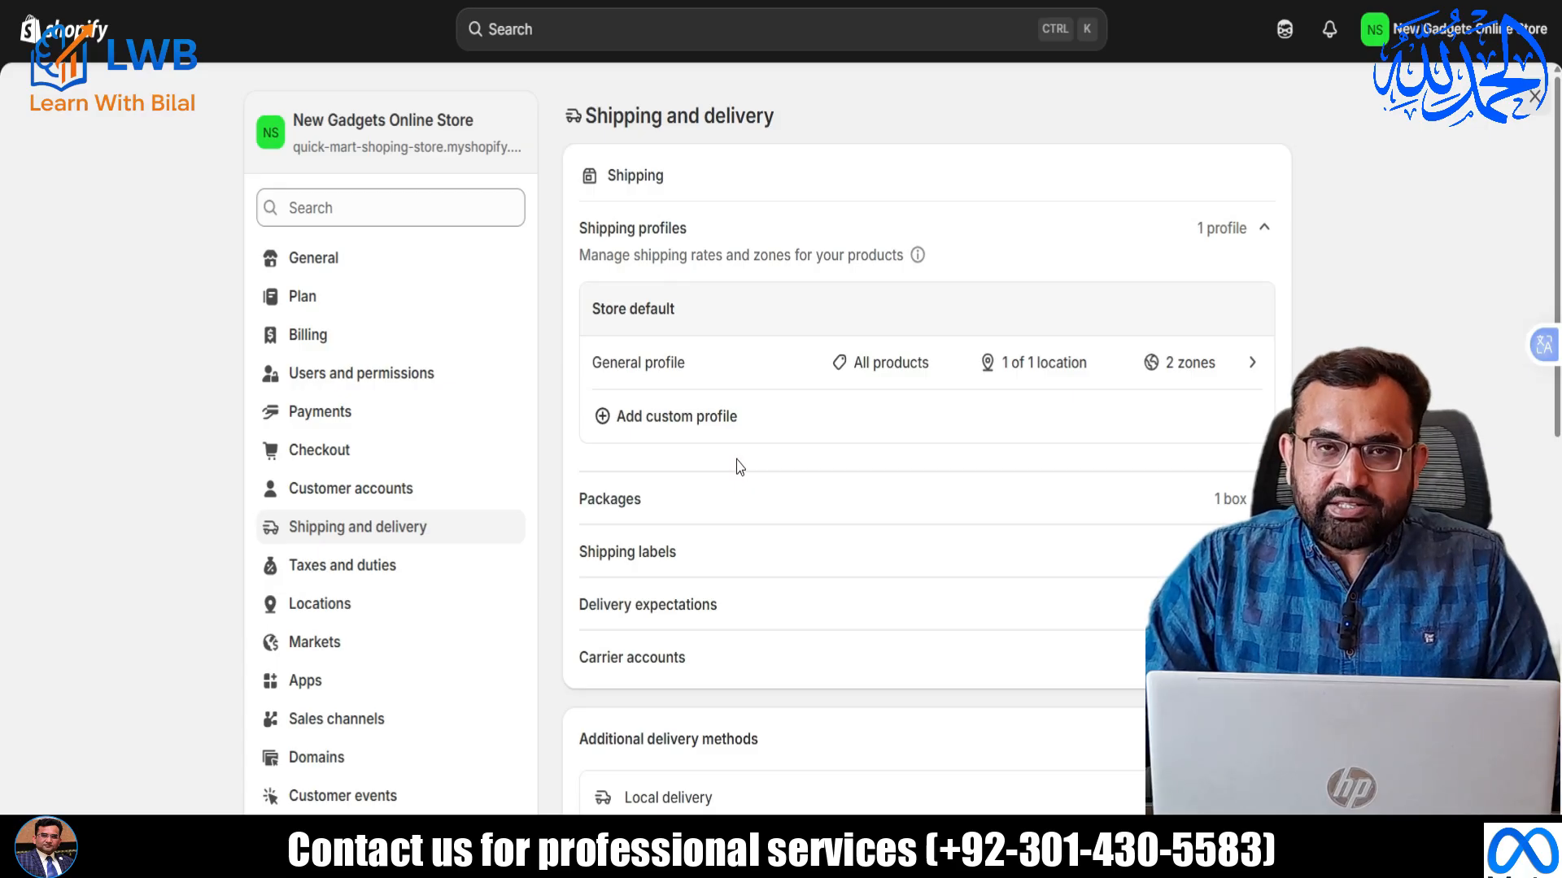
pyautogui.scroll(-2, 739, 466)
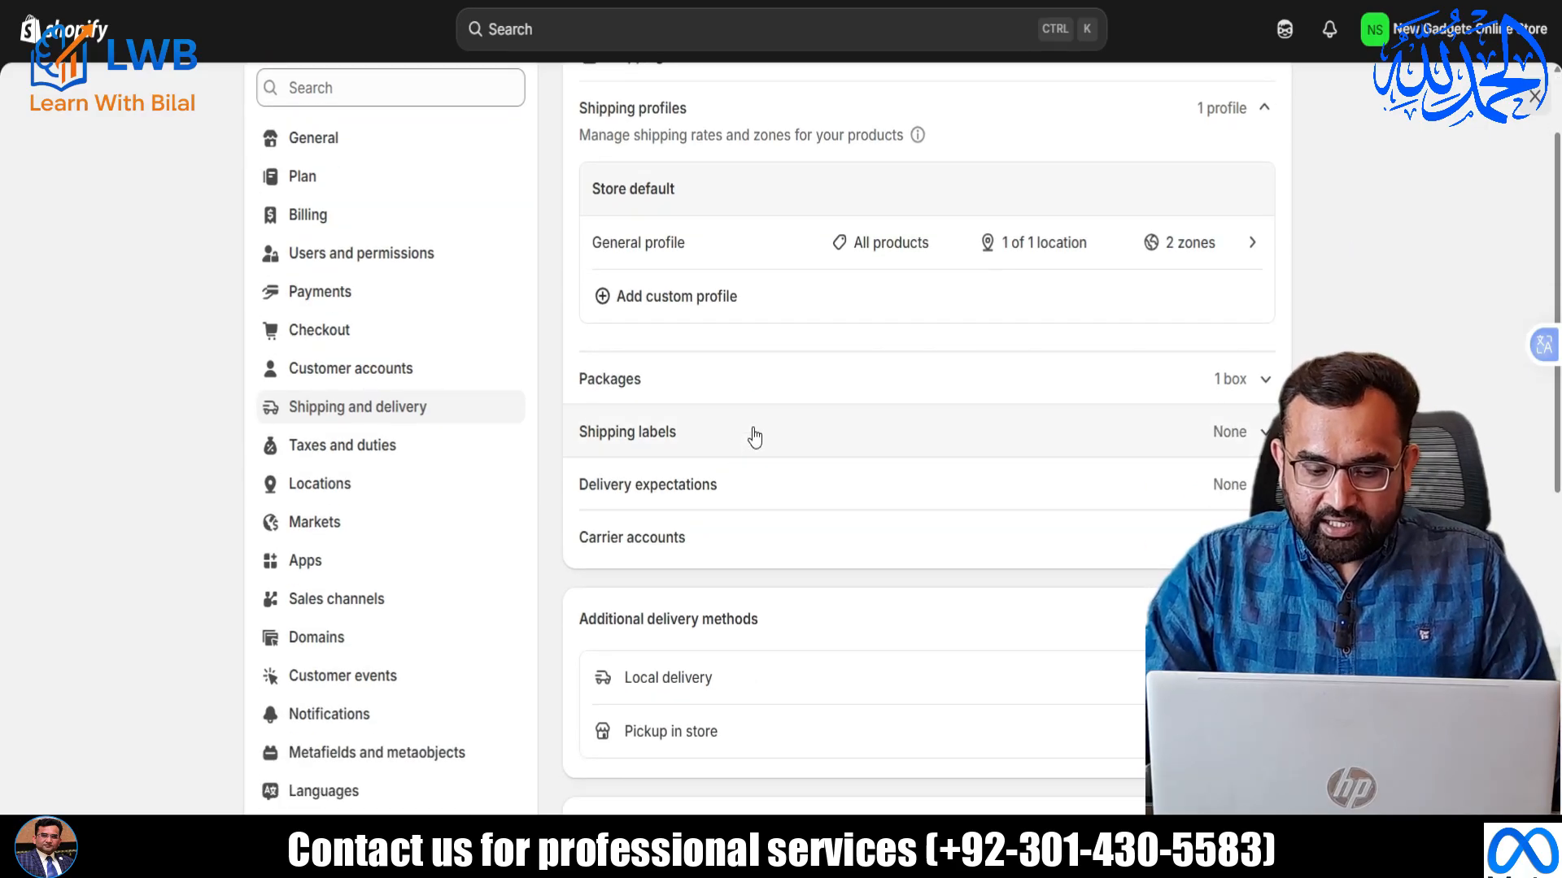
pyautogui.scroll(-2, 749, 434)
pyautogui.scroll(4, 751, 435)
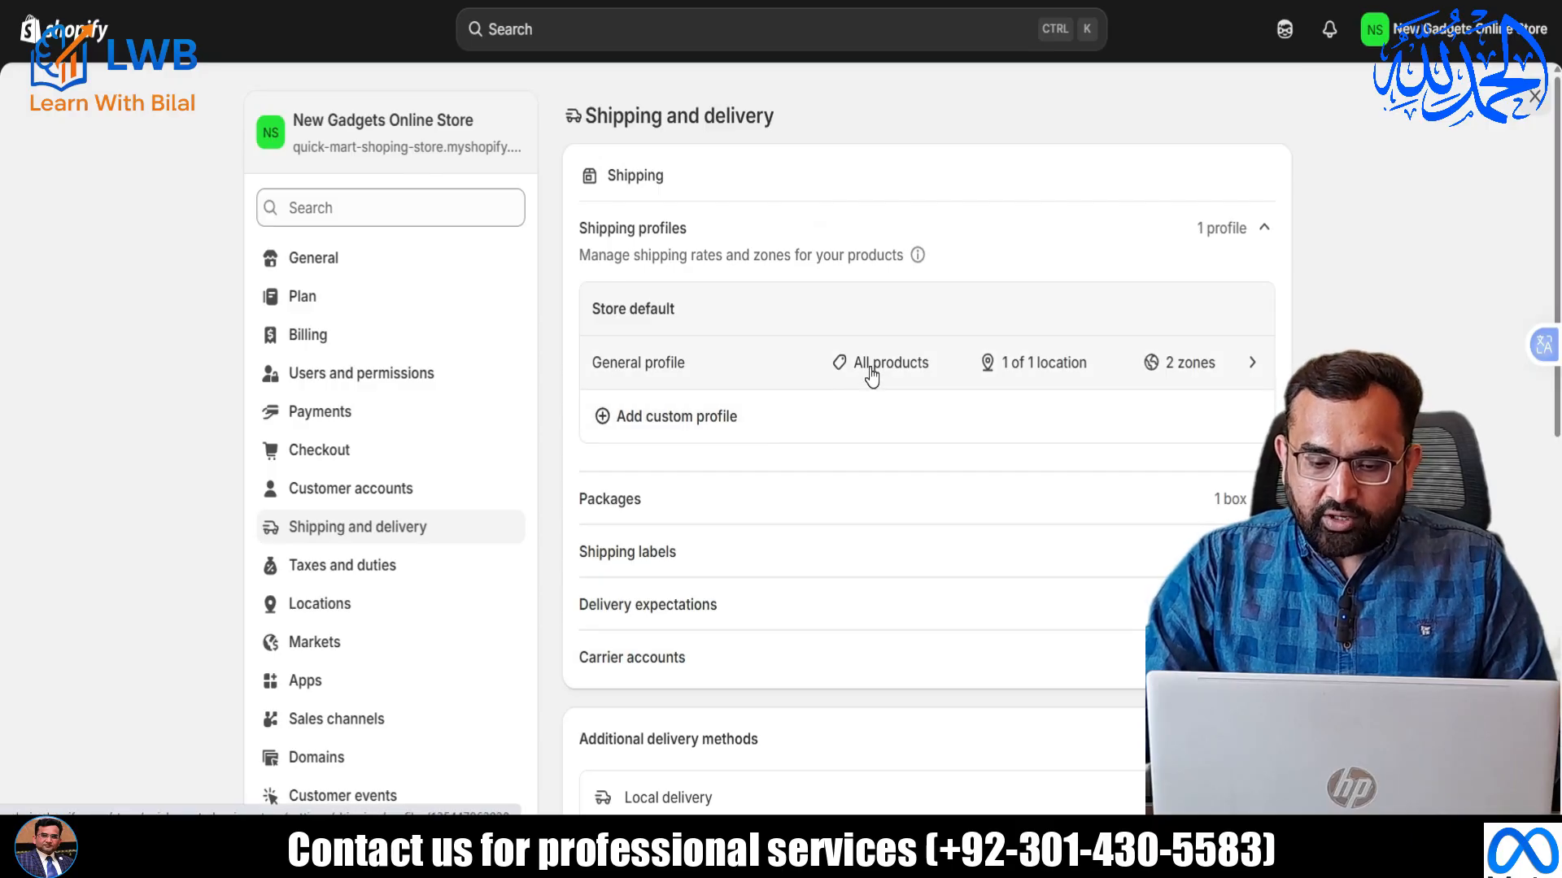
pyautogui.click(1210, 374)
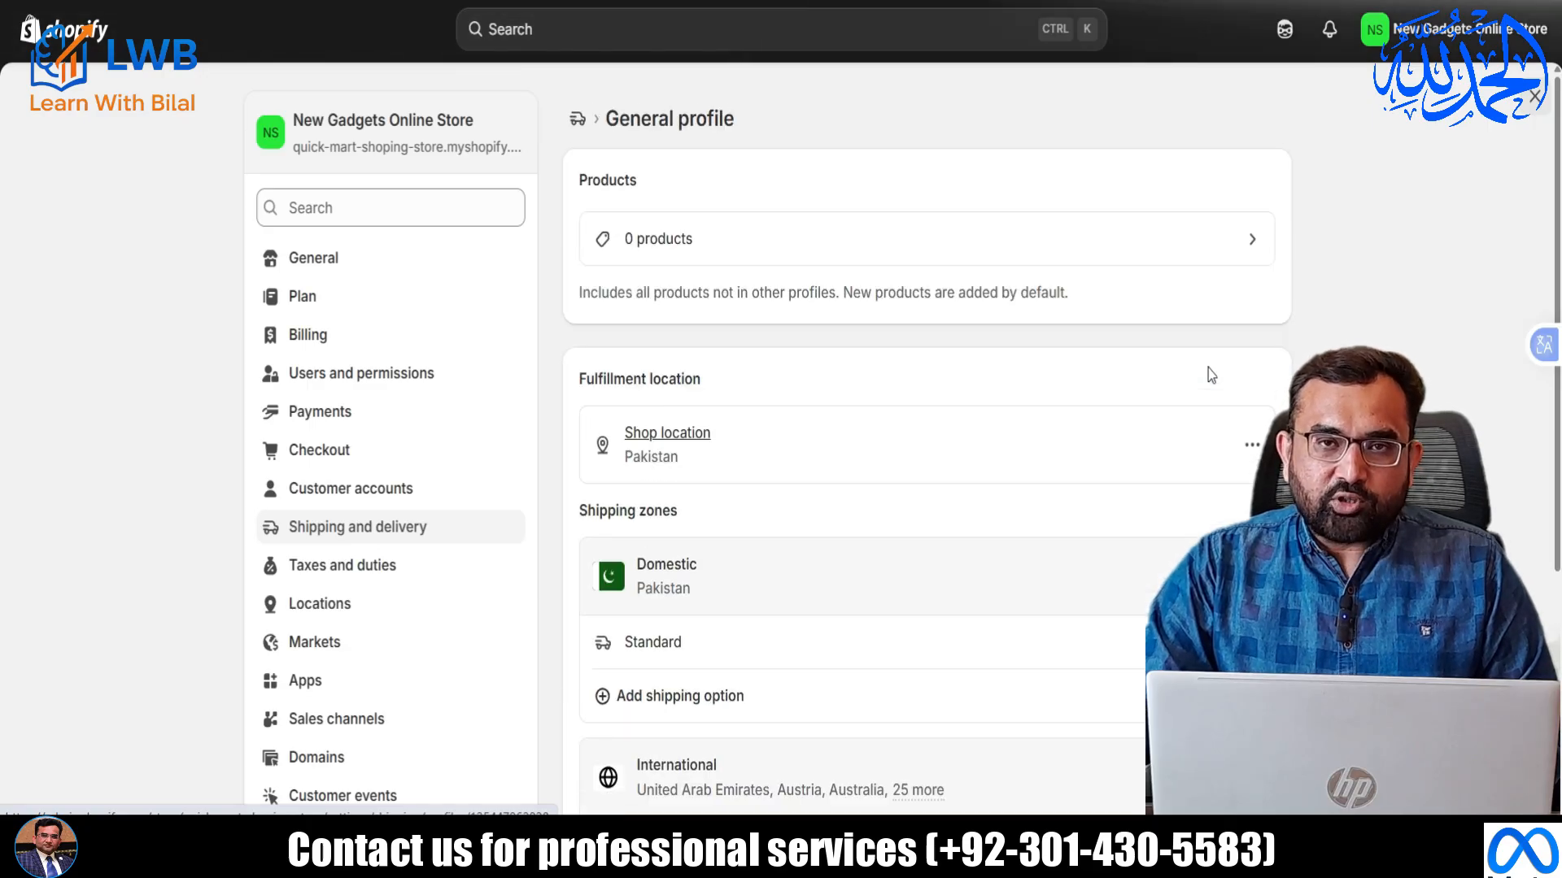
pyautogui.scroll(-2, 867, 370)
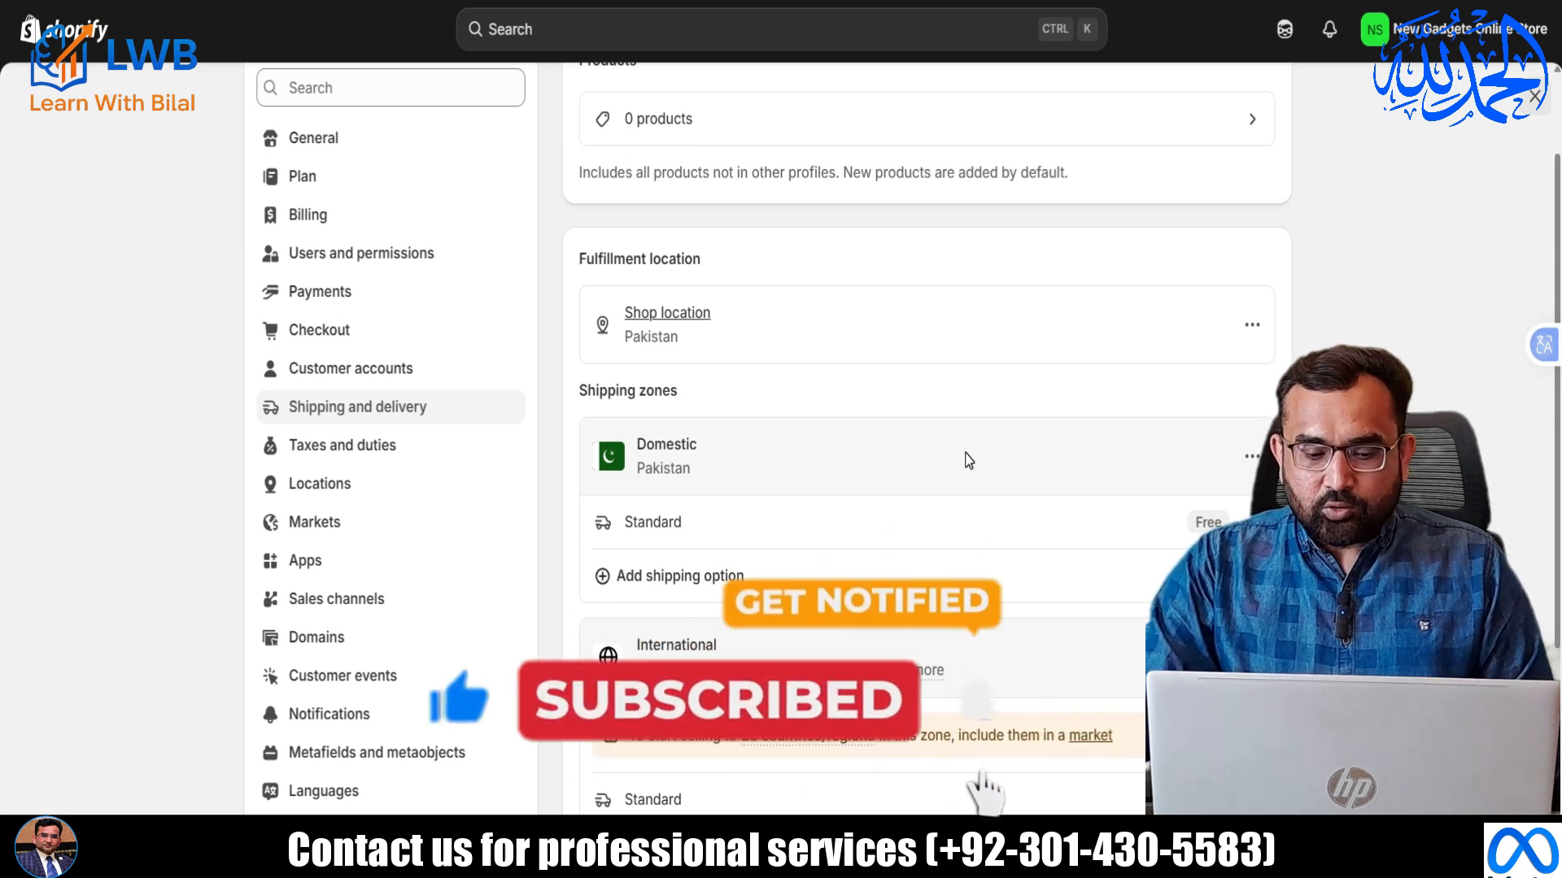
# Review the domestic and international shipping zones and the store's Markets list, returning to the store settings.
pyautogui.scroll(-2, 966, 457)
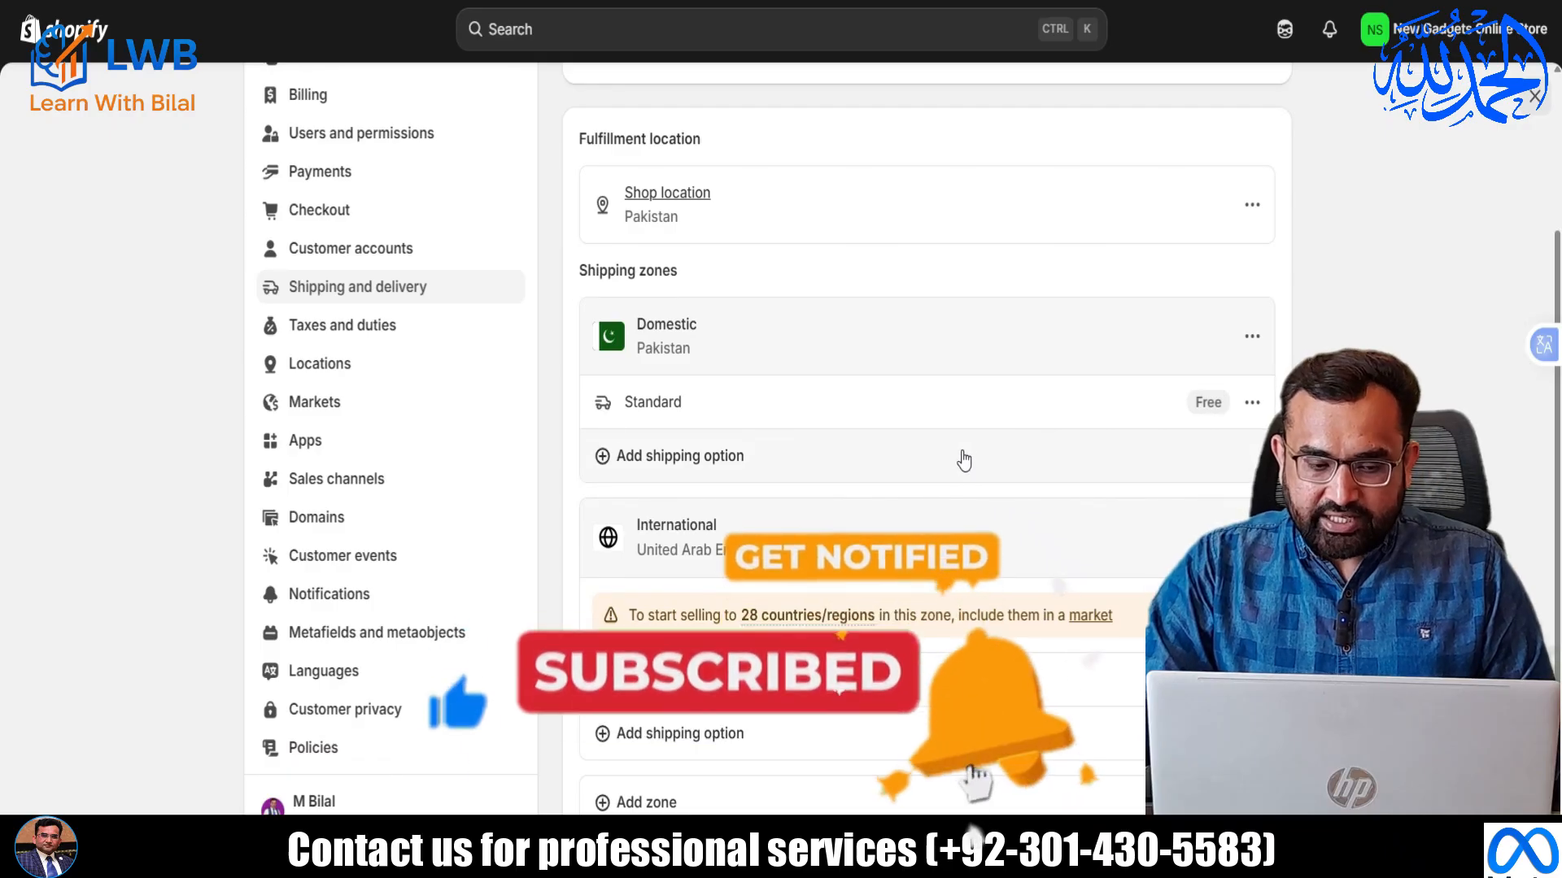
pyautogui.click(340, 411)
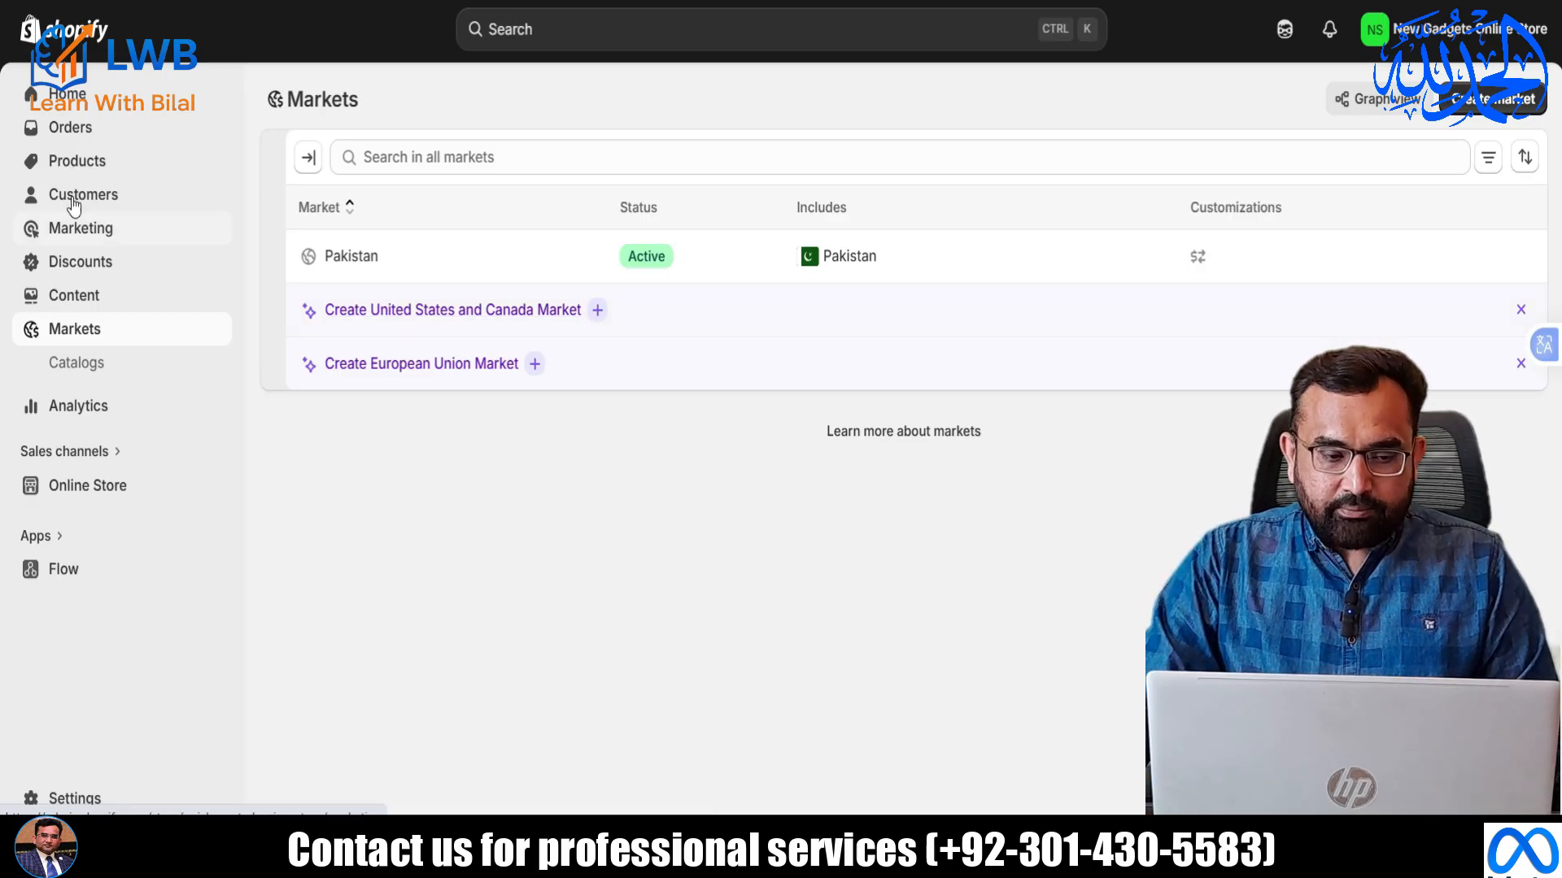
pyautogui.click(71, 798)
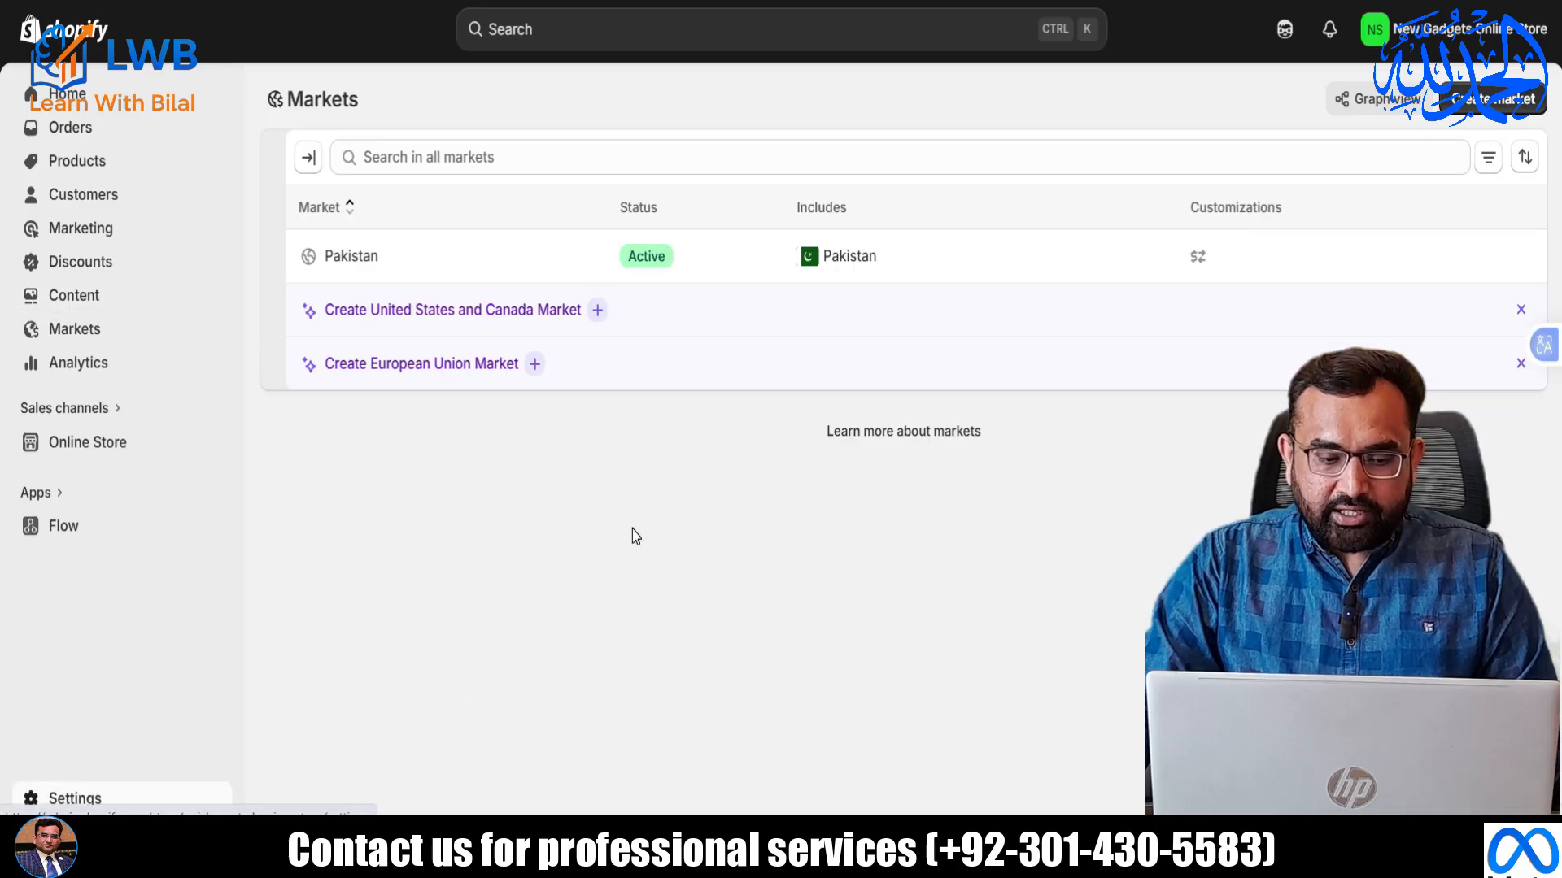
# Set Pakistan's base tax rate to 0% in the Taxes and duties settings and save the change.
pyautogui.click(366, 332)
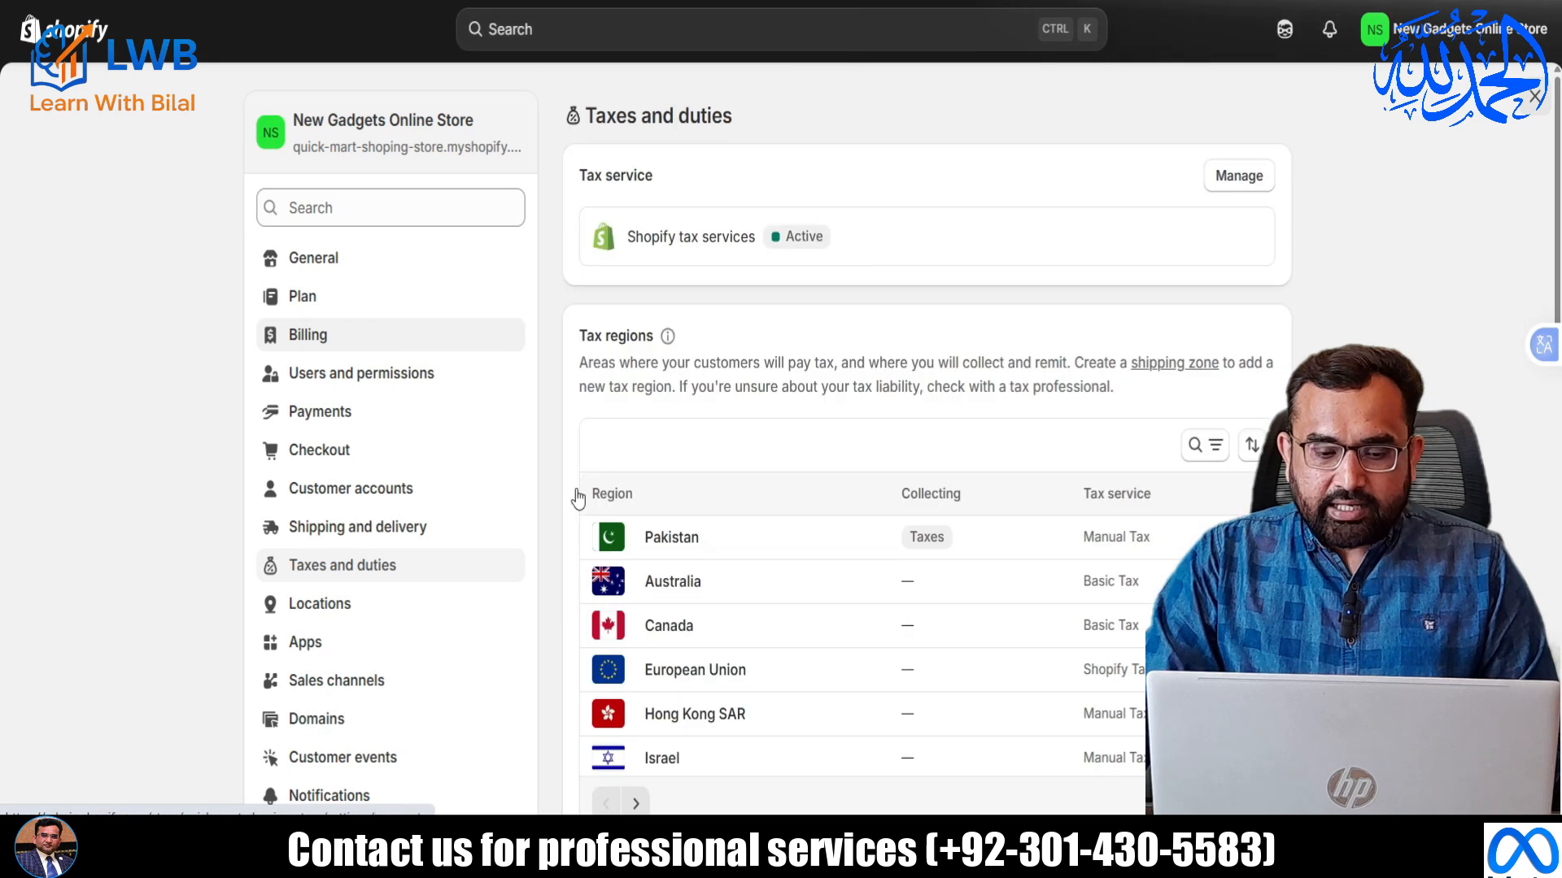
pyautogui.scroll(-1, 719, 484)
pyautogui.scroll(-1, 719, 485)
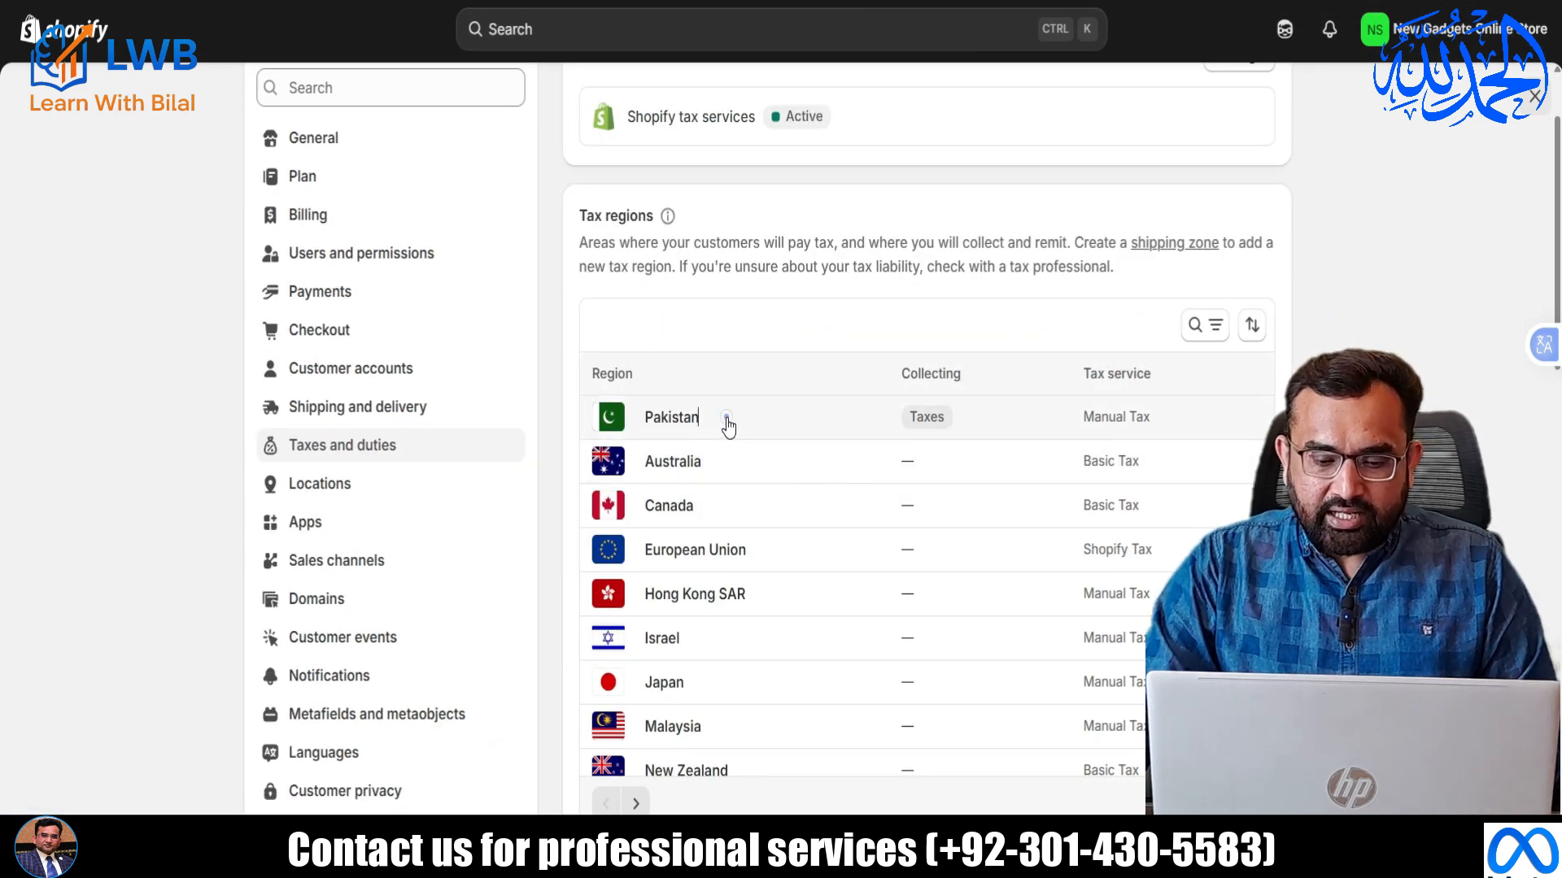
pyautogui.click(727, 424)
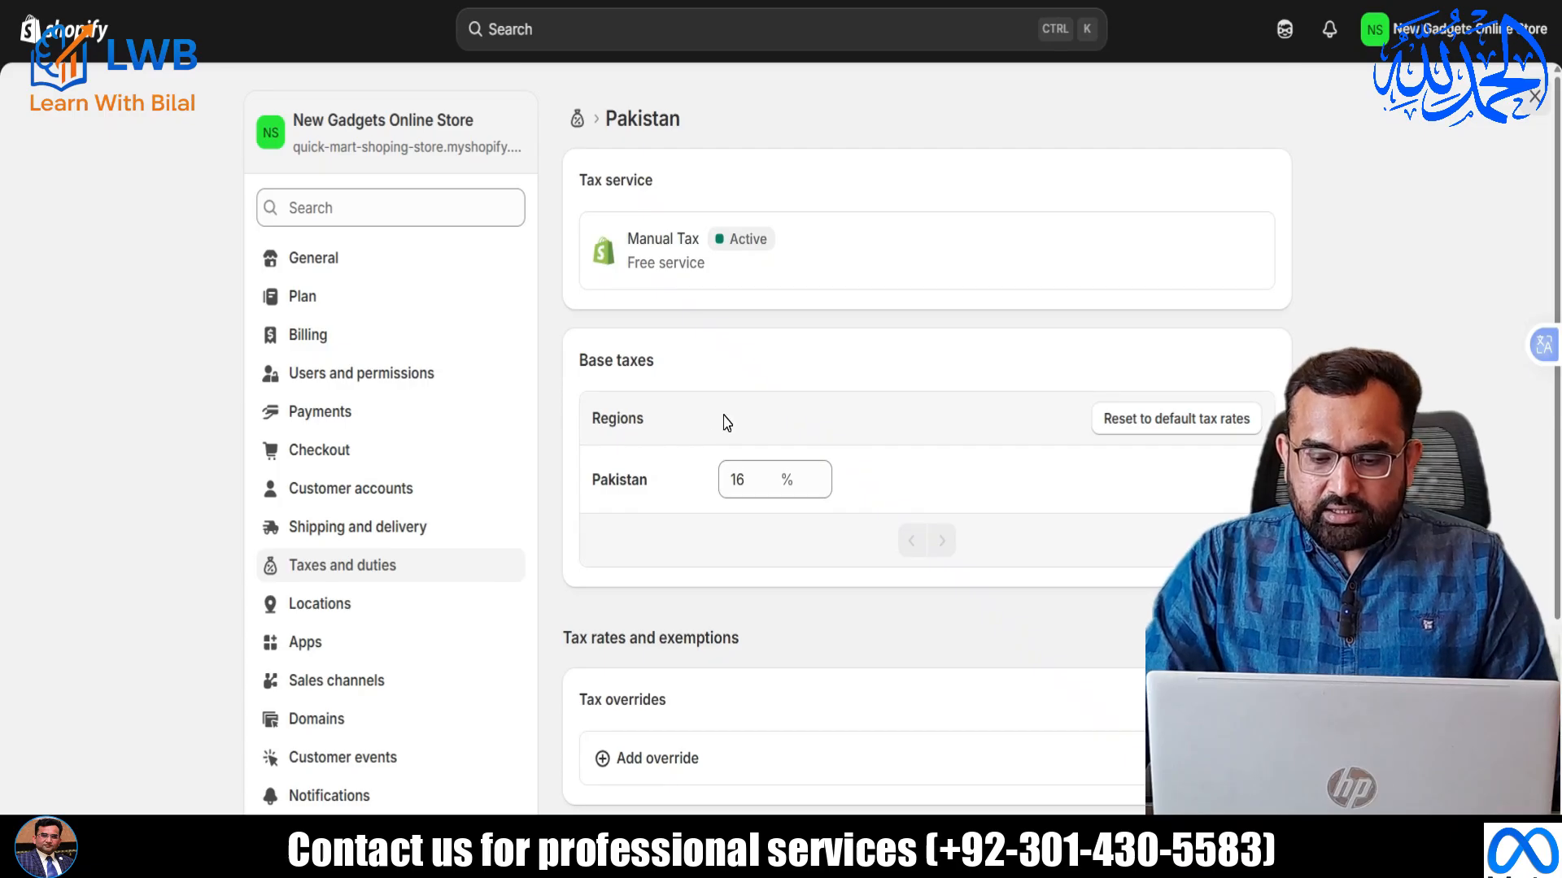
pyautogui.moveTo(749, 484); pyautogui.dragTo(714, 494)
pyautogui.write('0')
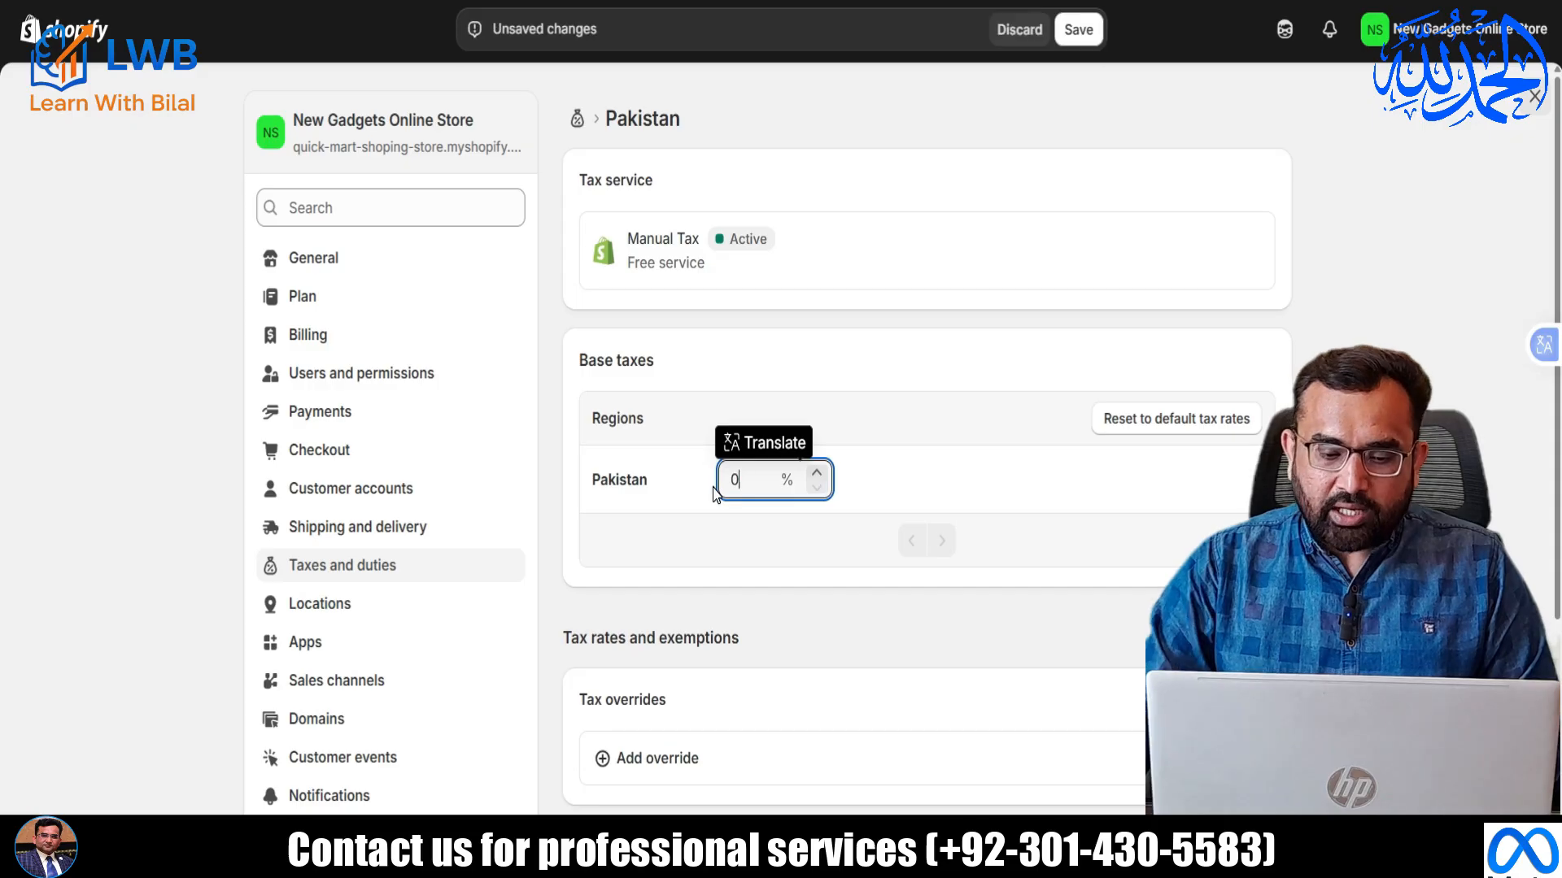
pyautogui.click(1078, 29)
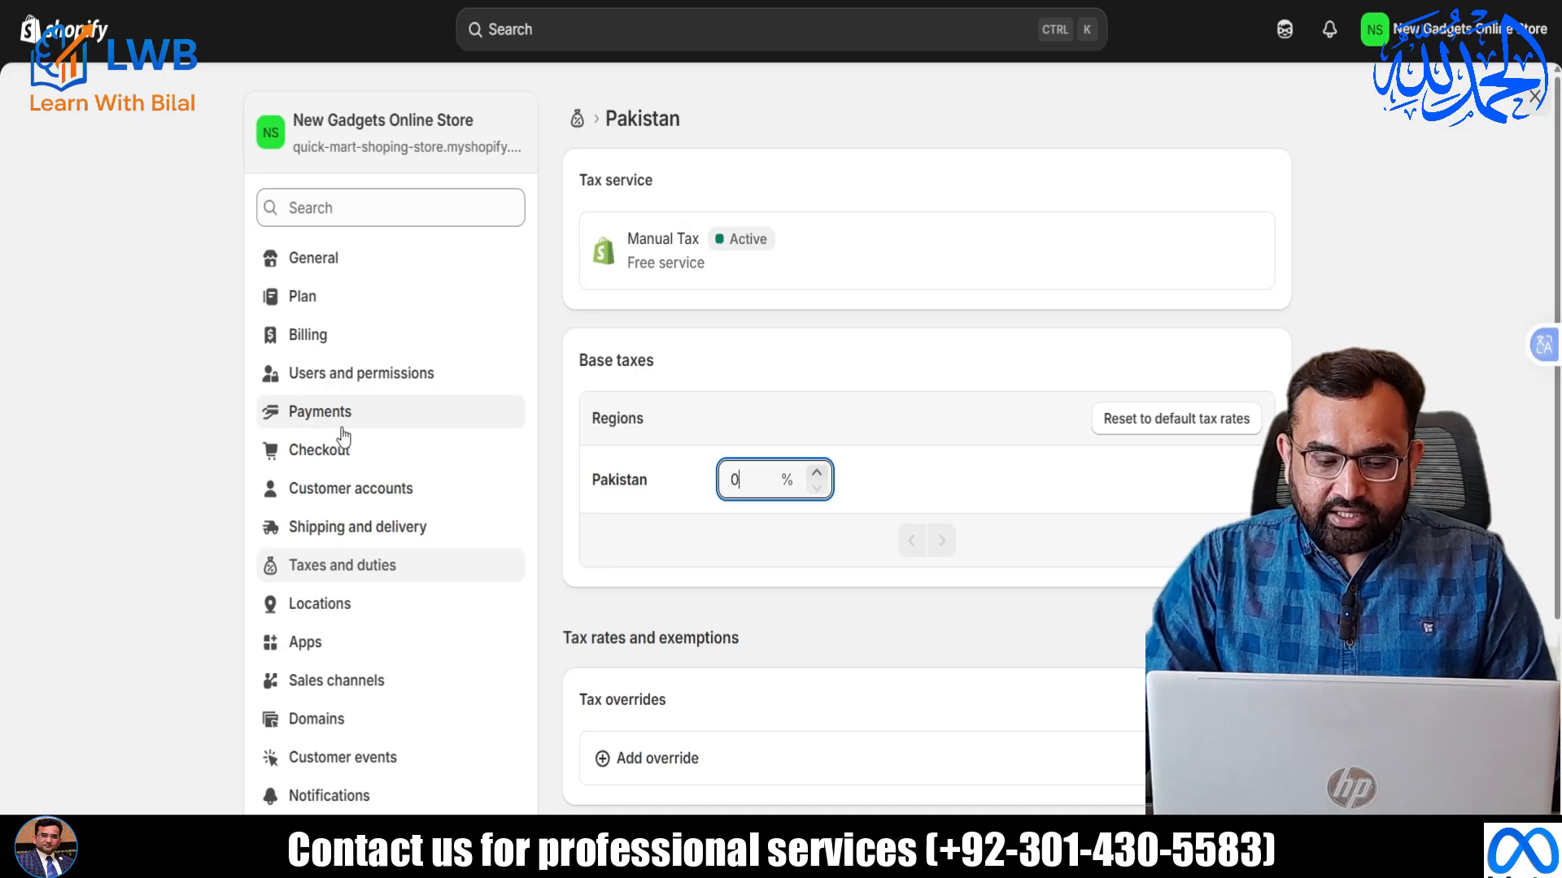
# Review the Domains settings and view the form for connecting an existing domain without connecting one.
pyautogui.scroll(-2, 359, 509)
pyautogui.scroll(-2, 368, 494)
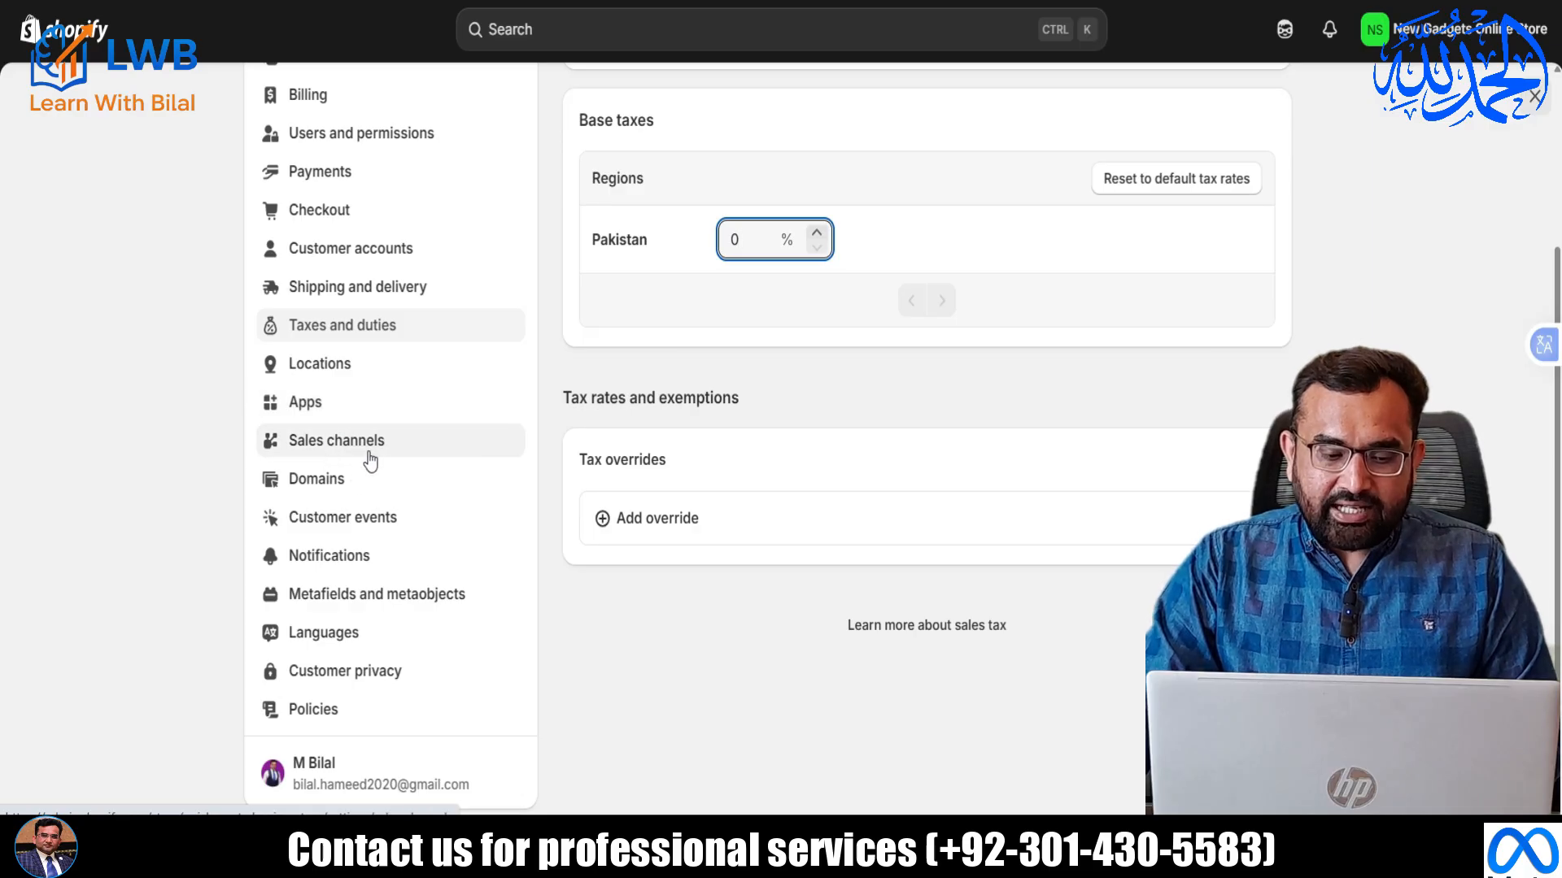
pyautogui.click(334, 483)
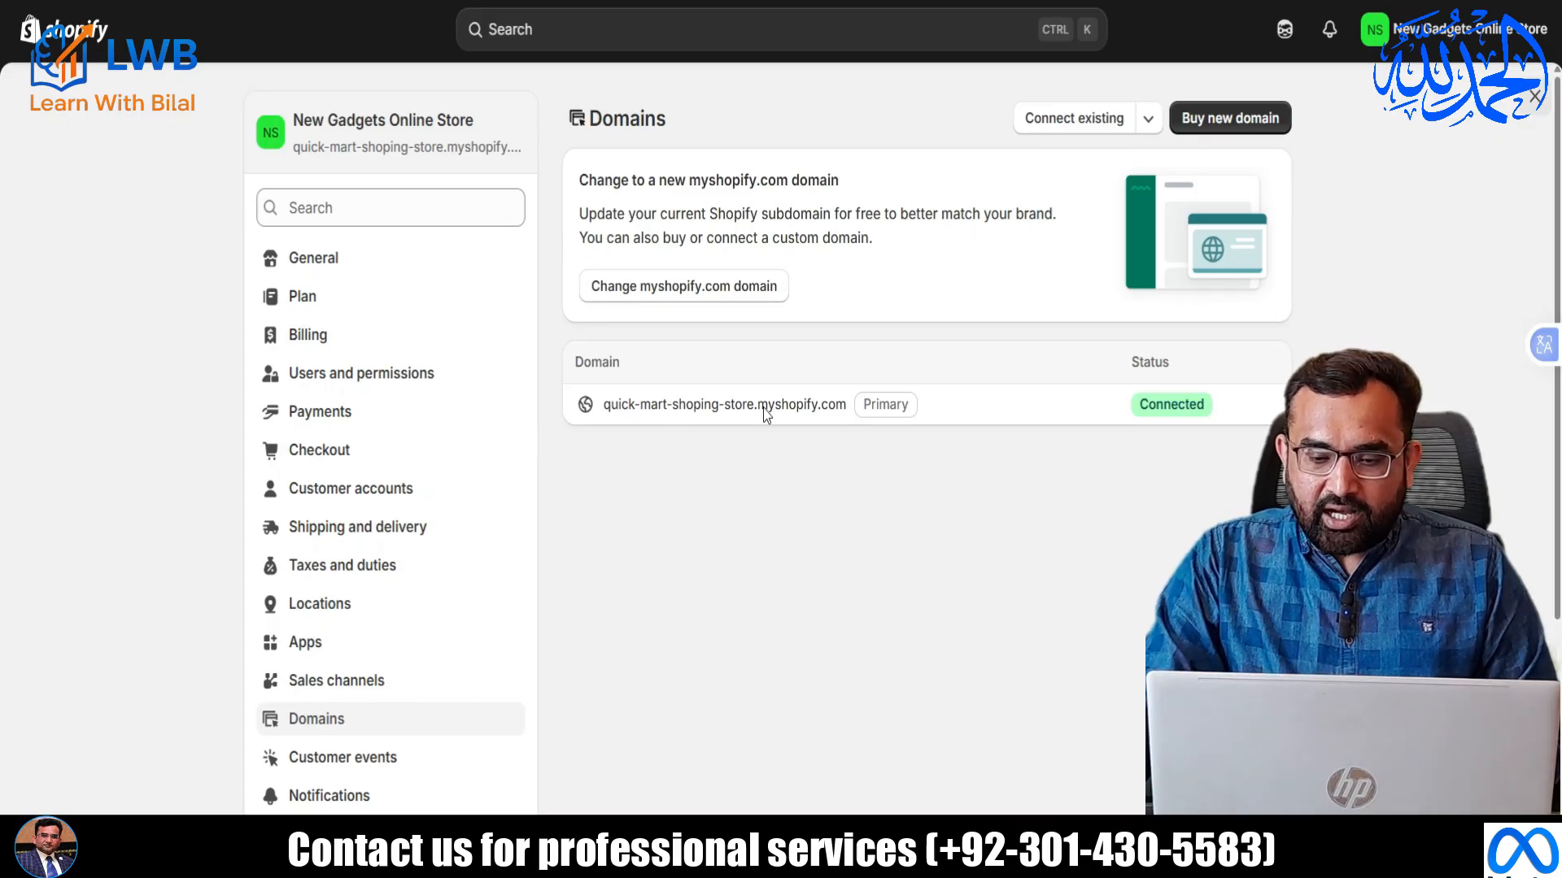
pyautogui.click(1079, 122)
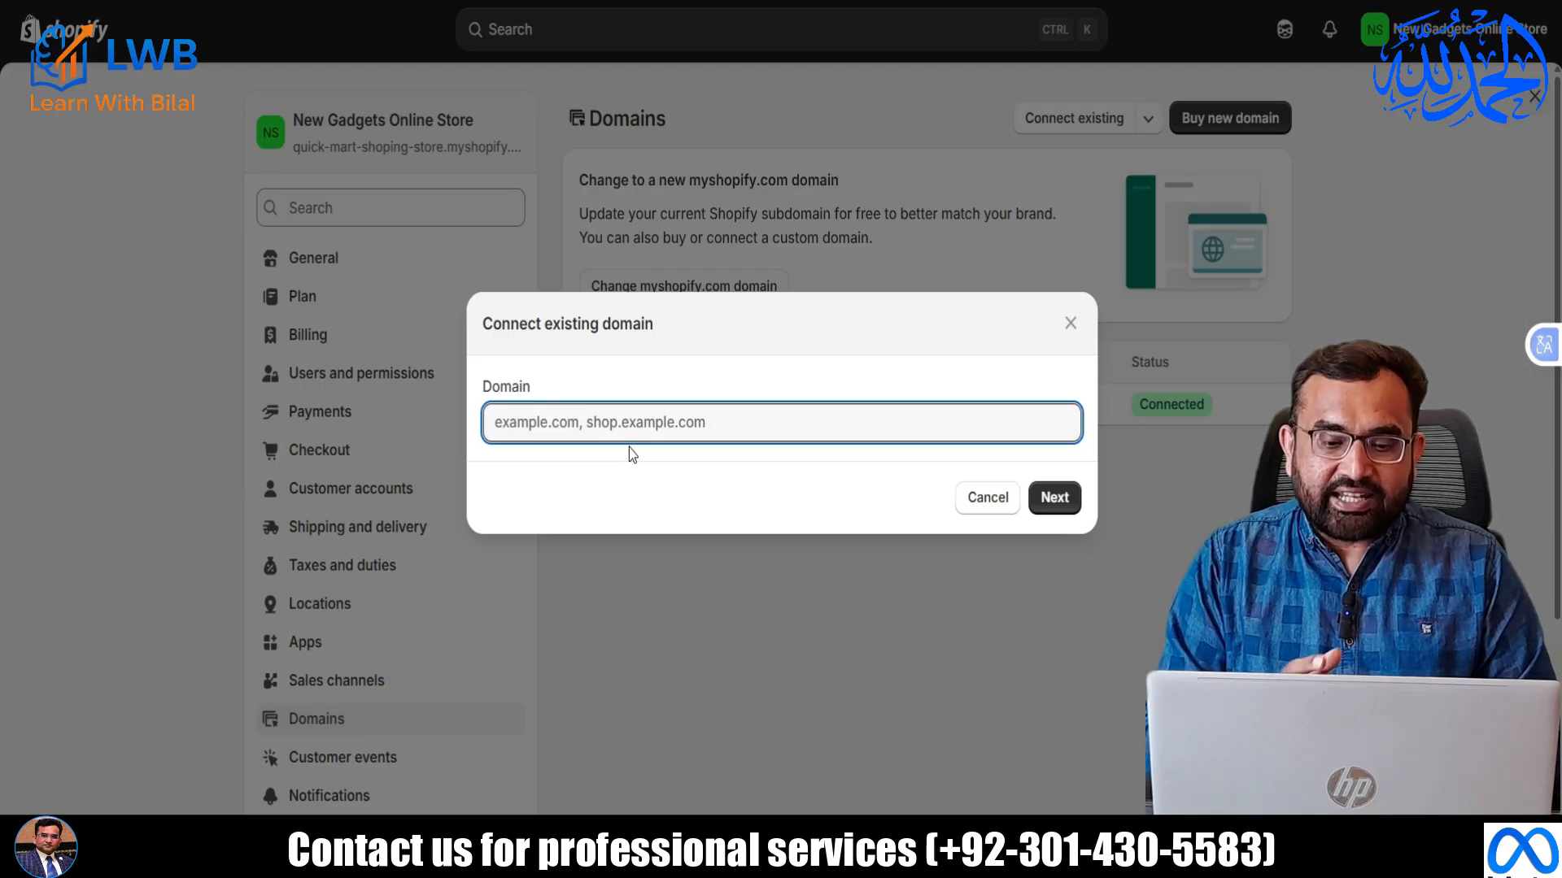
pyautogui.click(960, 513)
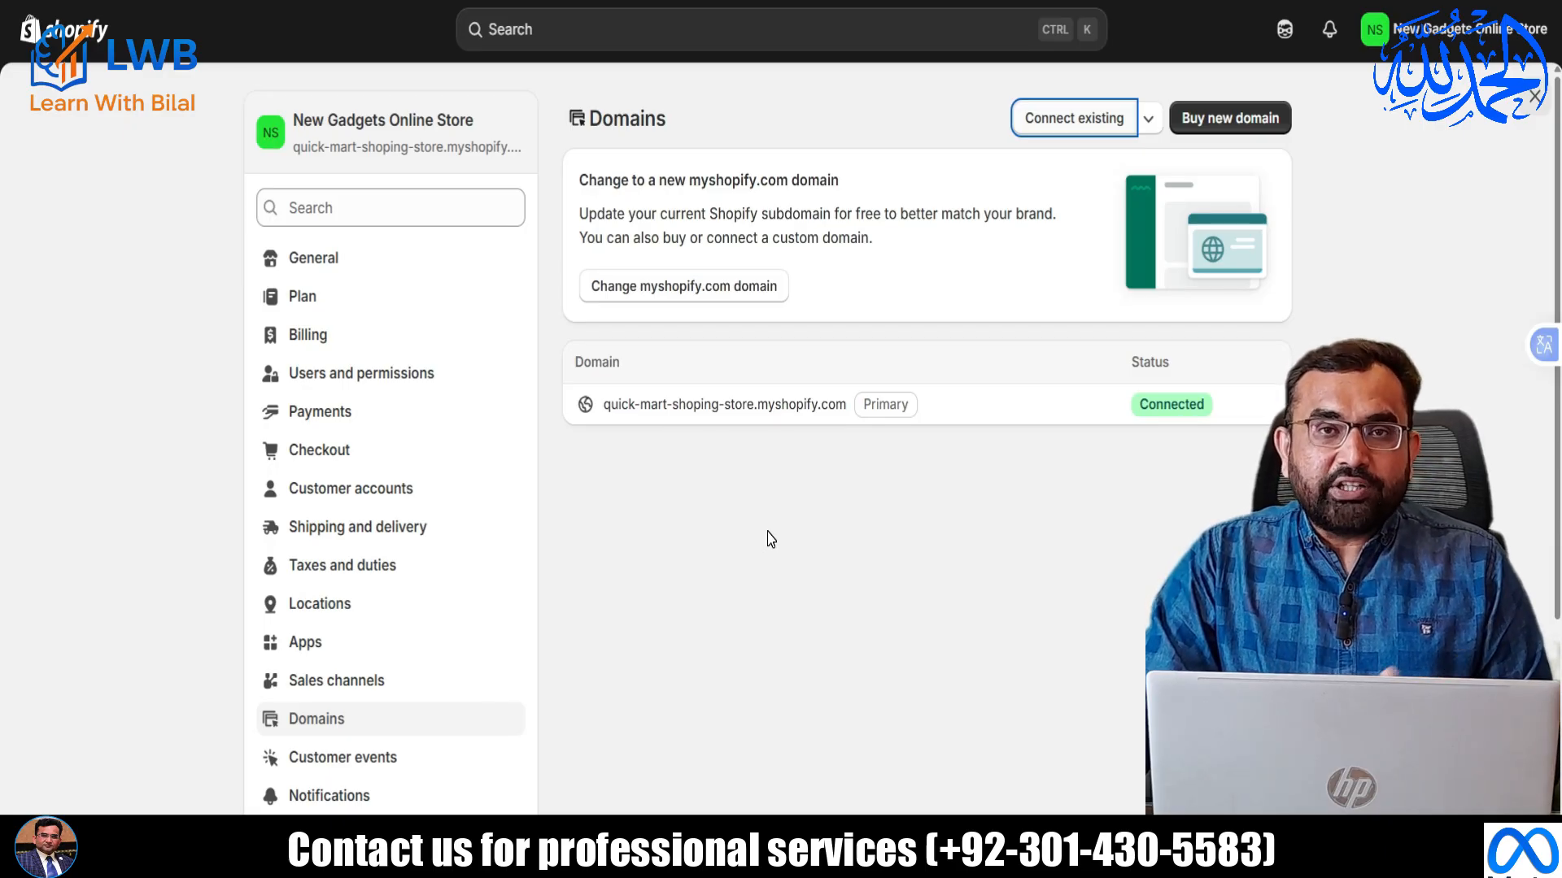
# Open the store's Policies settings.
pyautogui.scroll(-3, 386, 515)
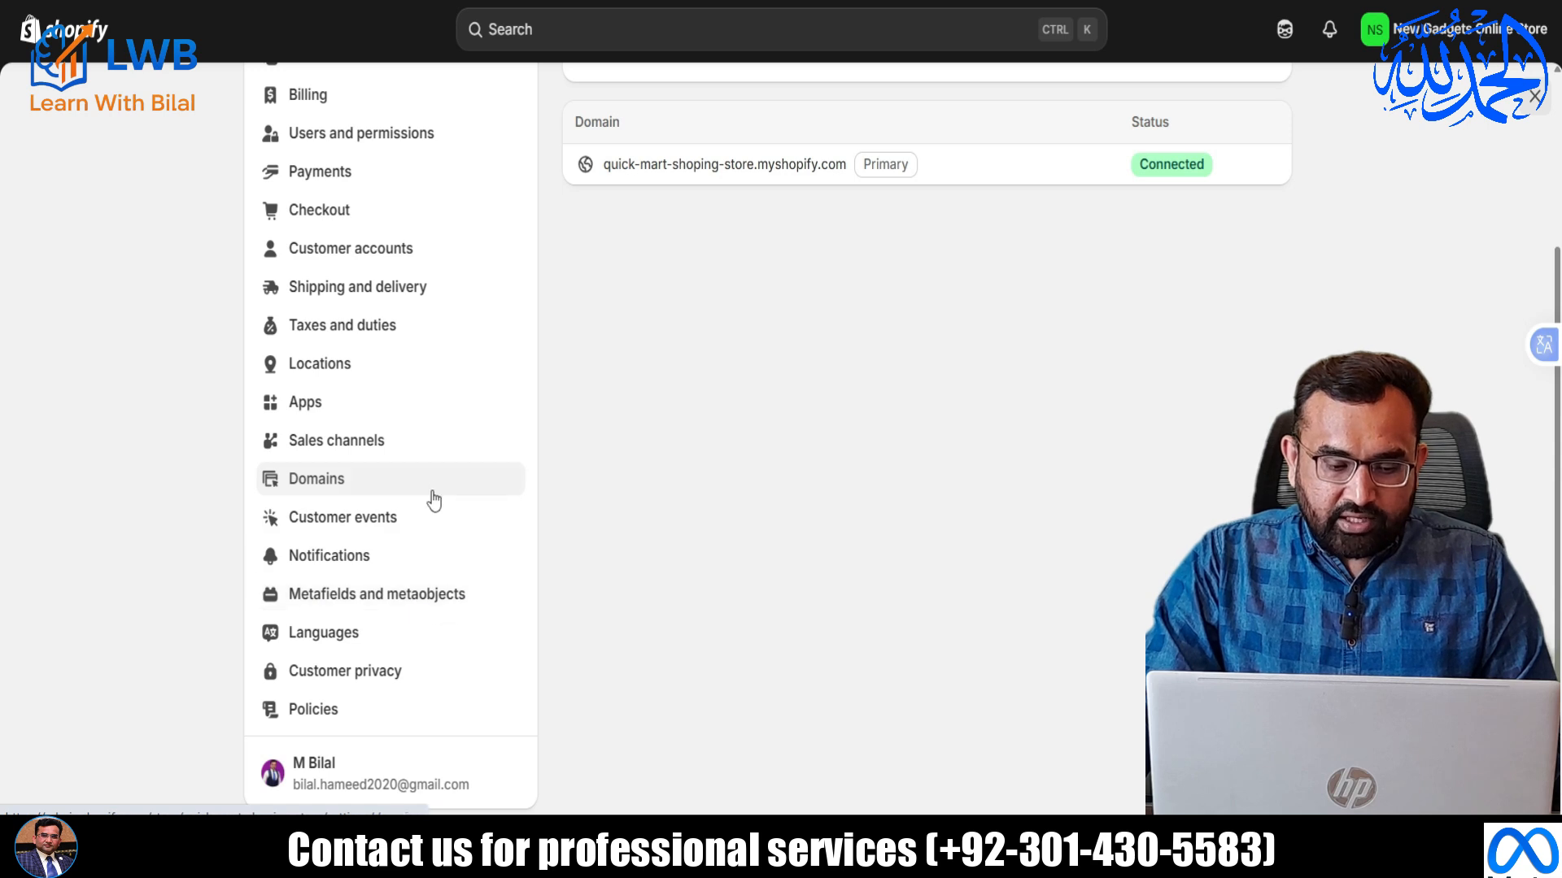
pyautogui.scroll(-1, 431, 480)
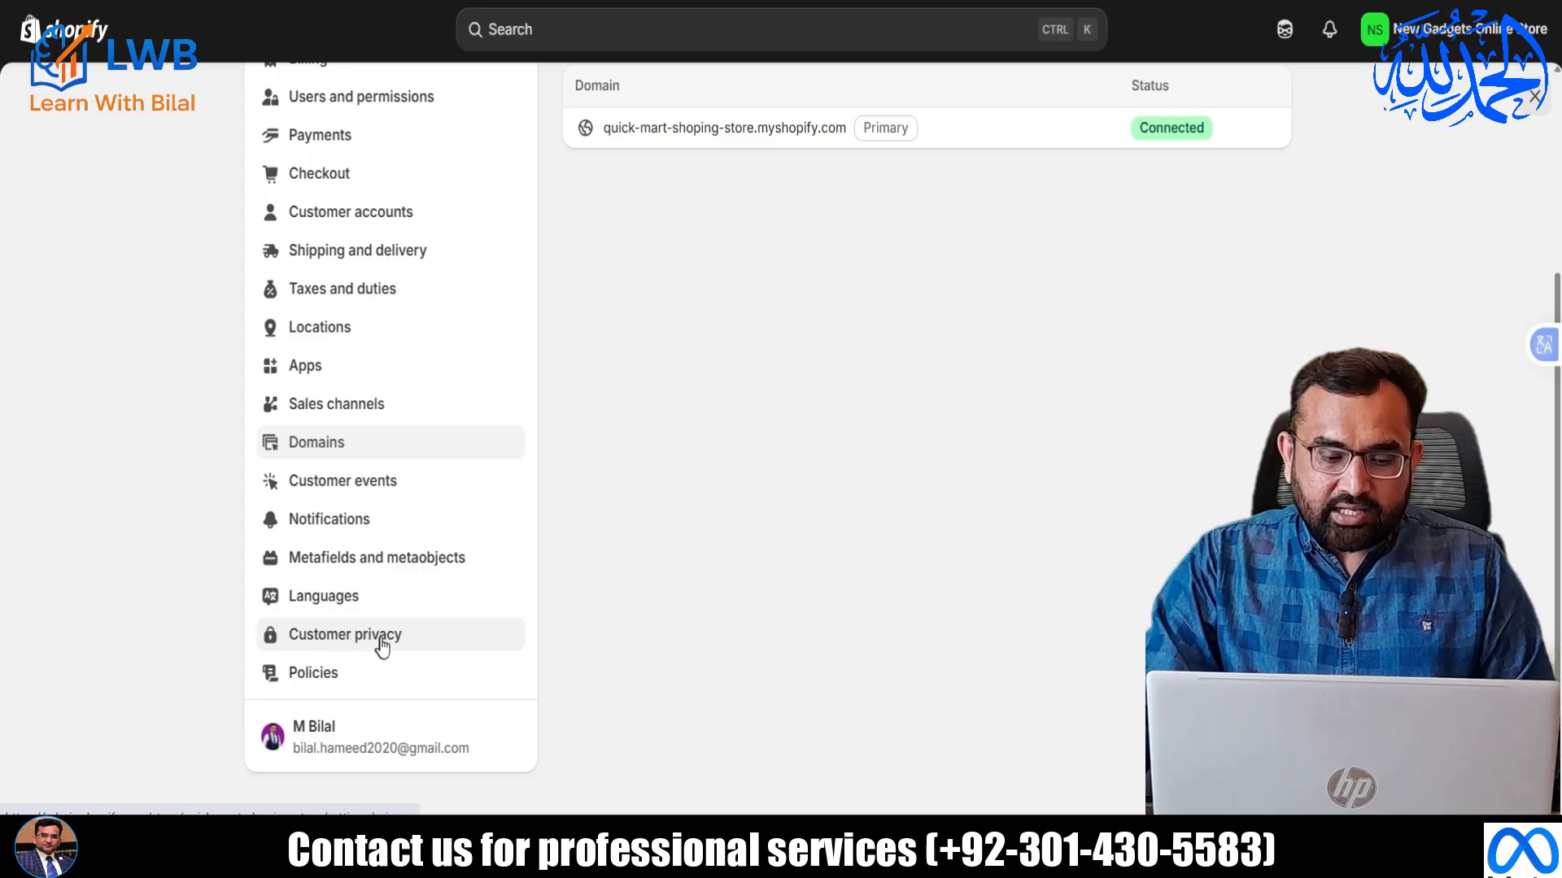
pyautogui.click(333, 687)
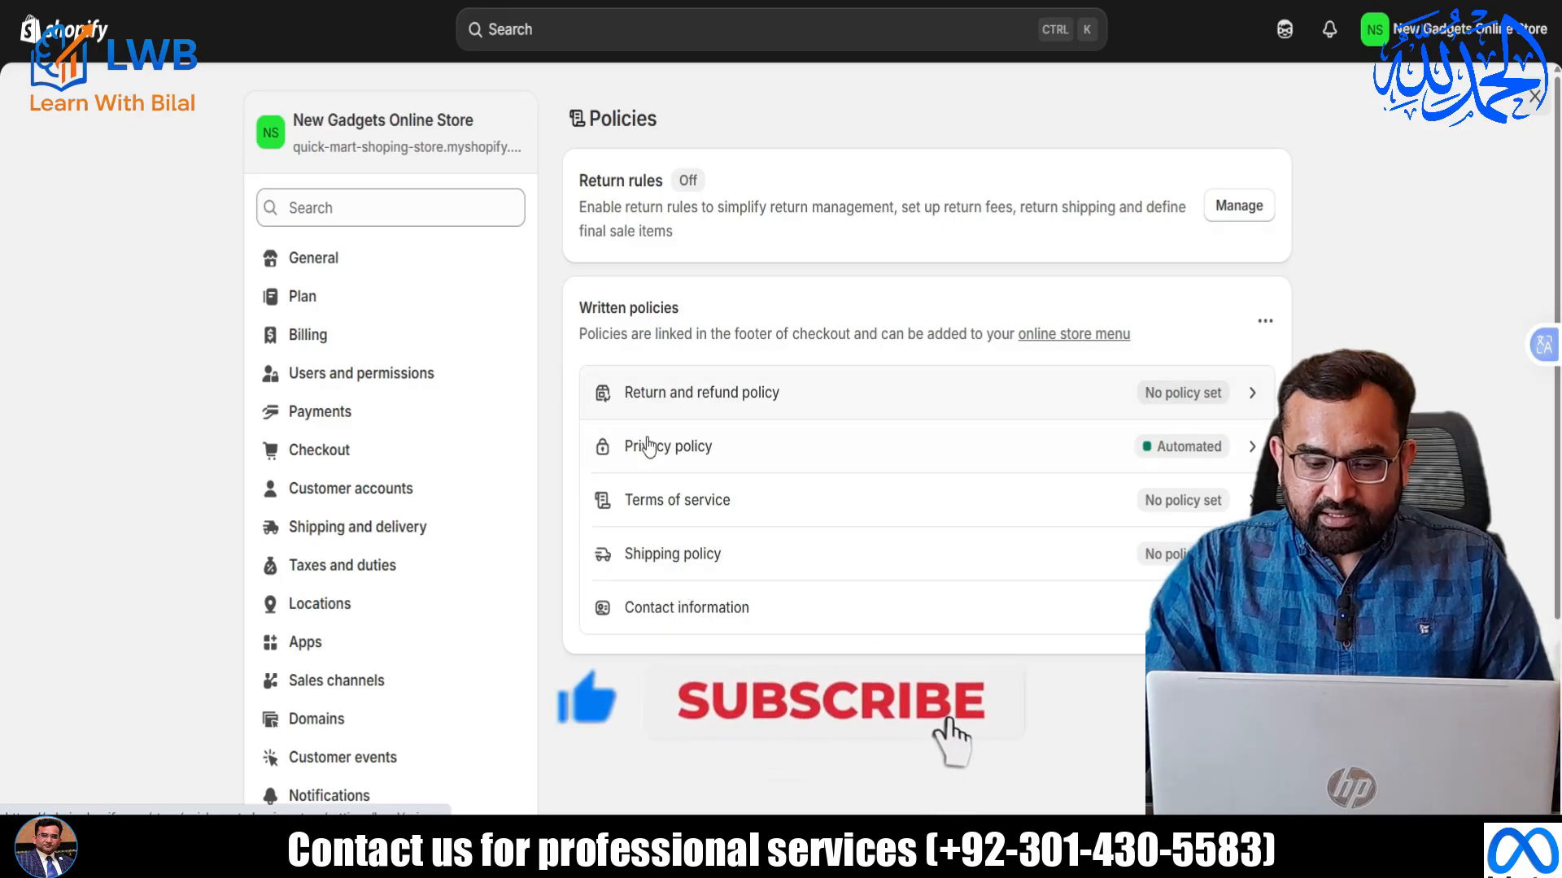
# Copy the Privacy policy text from the Word document into the Return and refund policy and publish it.
pyautogui.click(830, 403)
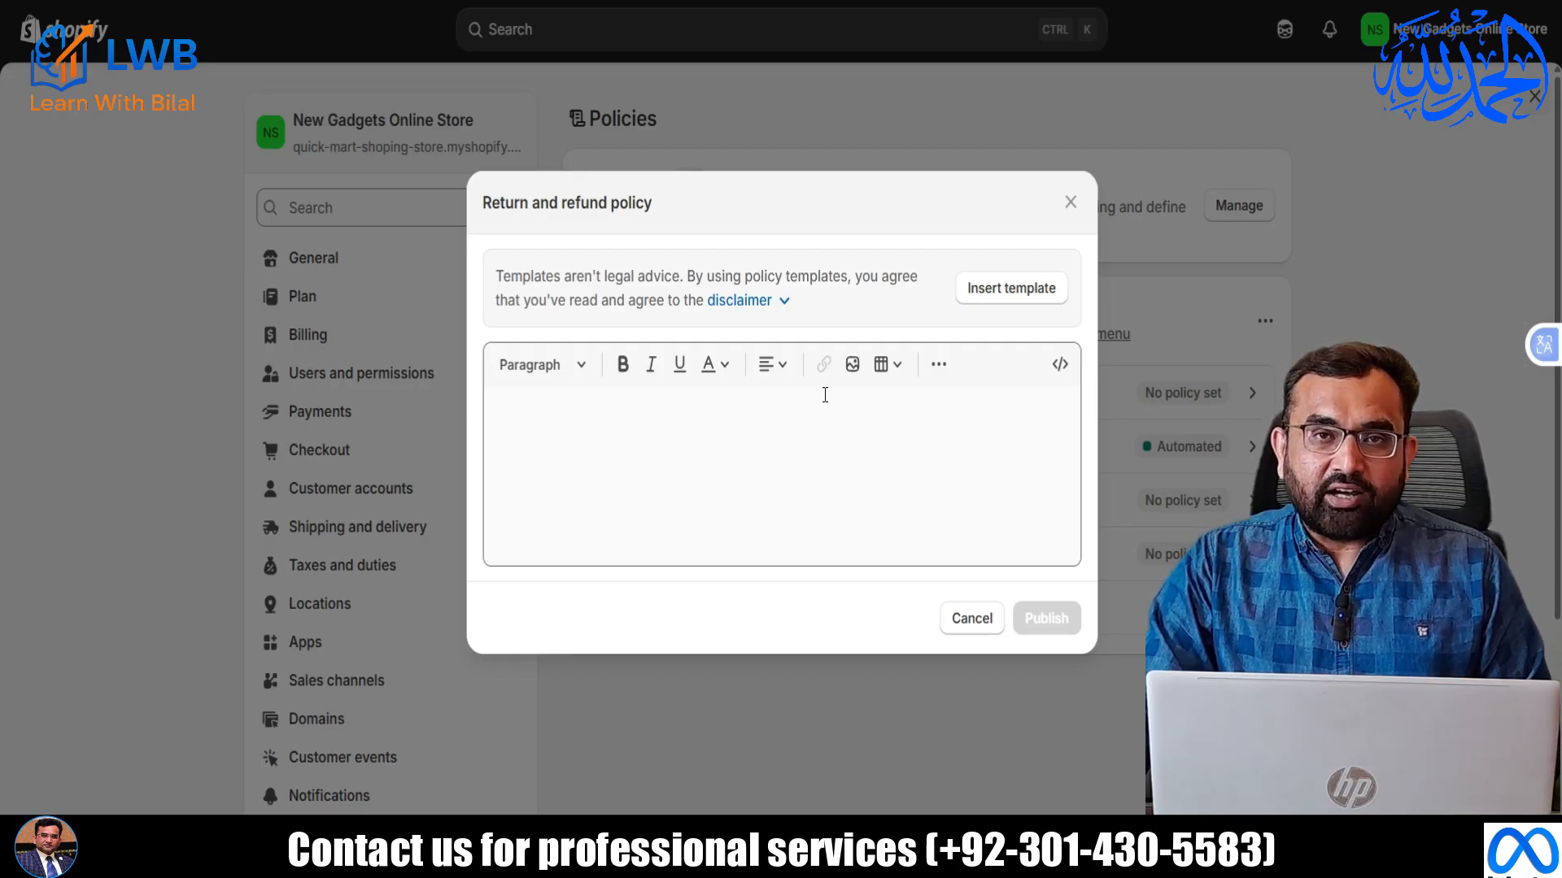
pyautogui.click(635, 431)
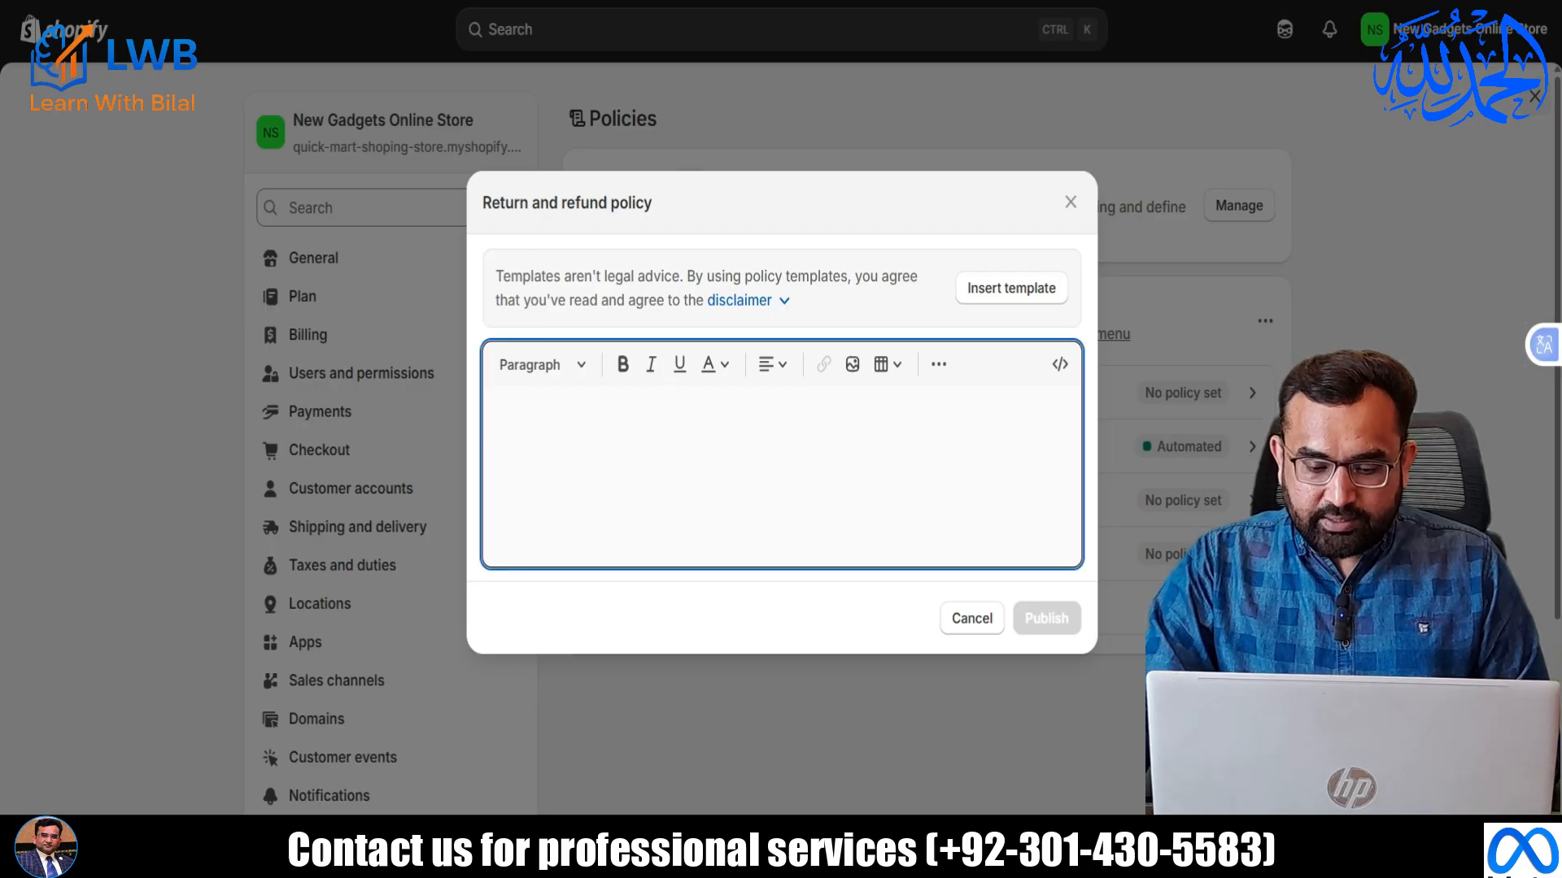
pyautogui.click(897, 736)
pyautogui.scroll(20, 738, 409)
pyautogui.scroll(20, 738, 410)
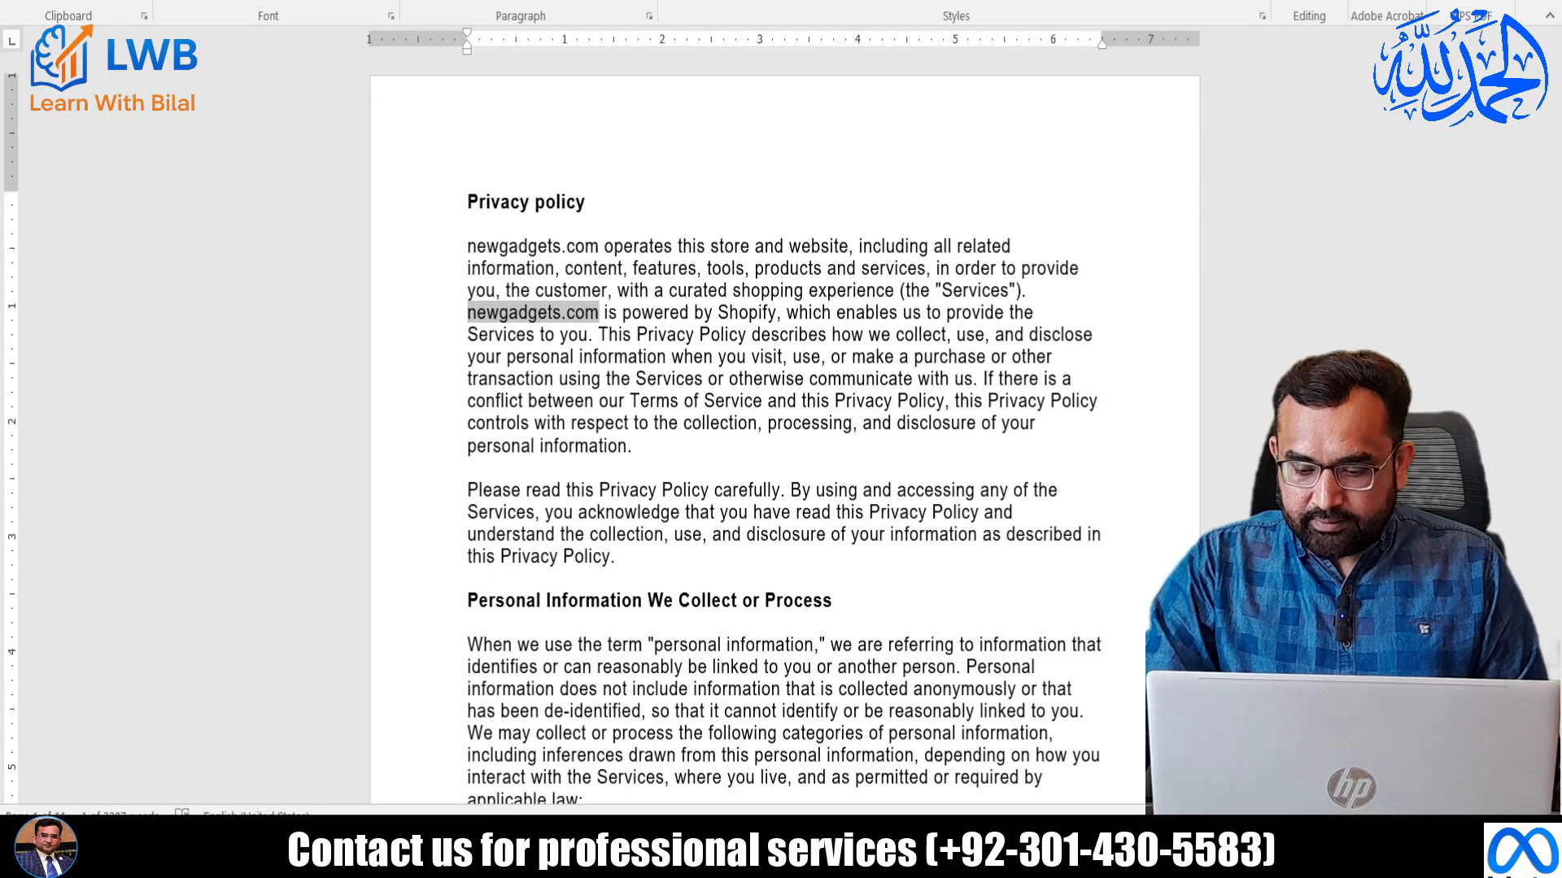
pyautogui.scroll(-4, 149, 209)
pyautogui.moveTo(150, 209); pyautogui.dragTo(1158, 284)
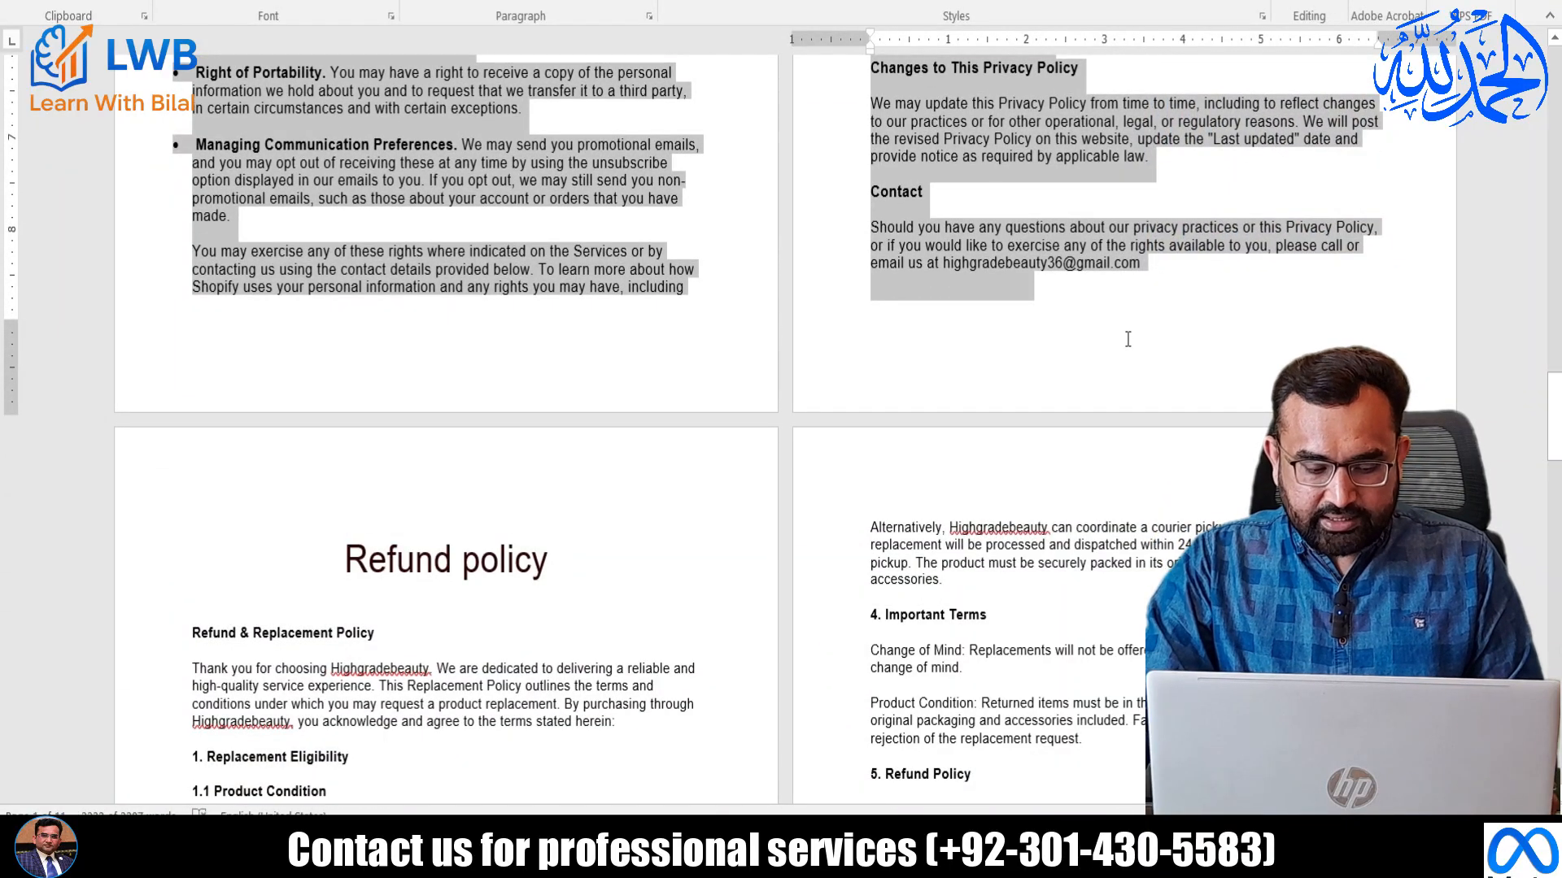
pyautogui.hotkey('alt', 'Tab')
pyautogui.hotkey('ctrl', 'v')
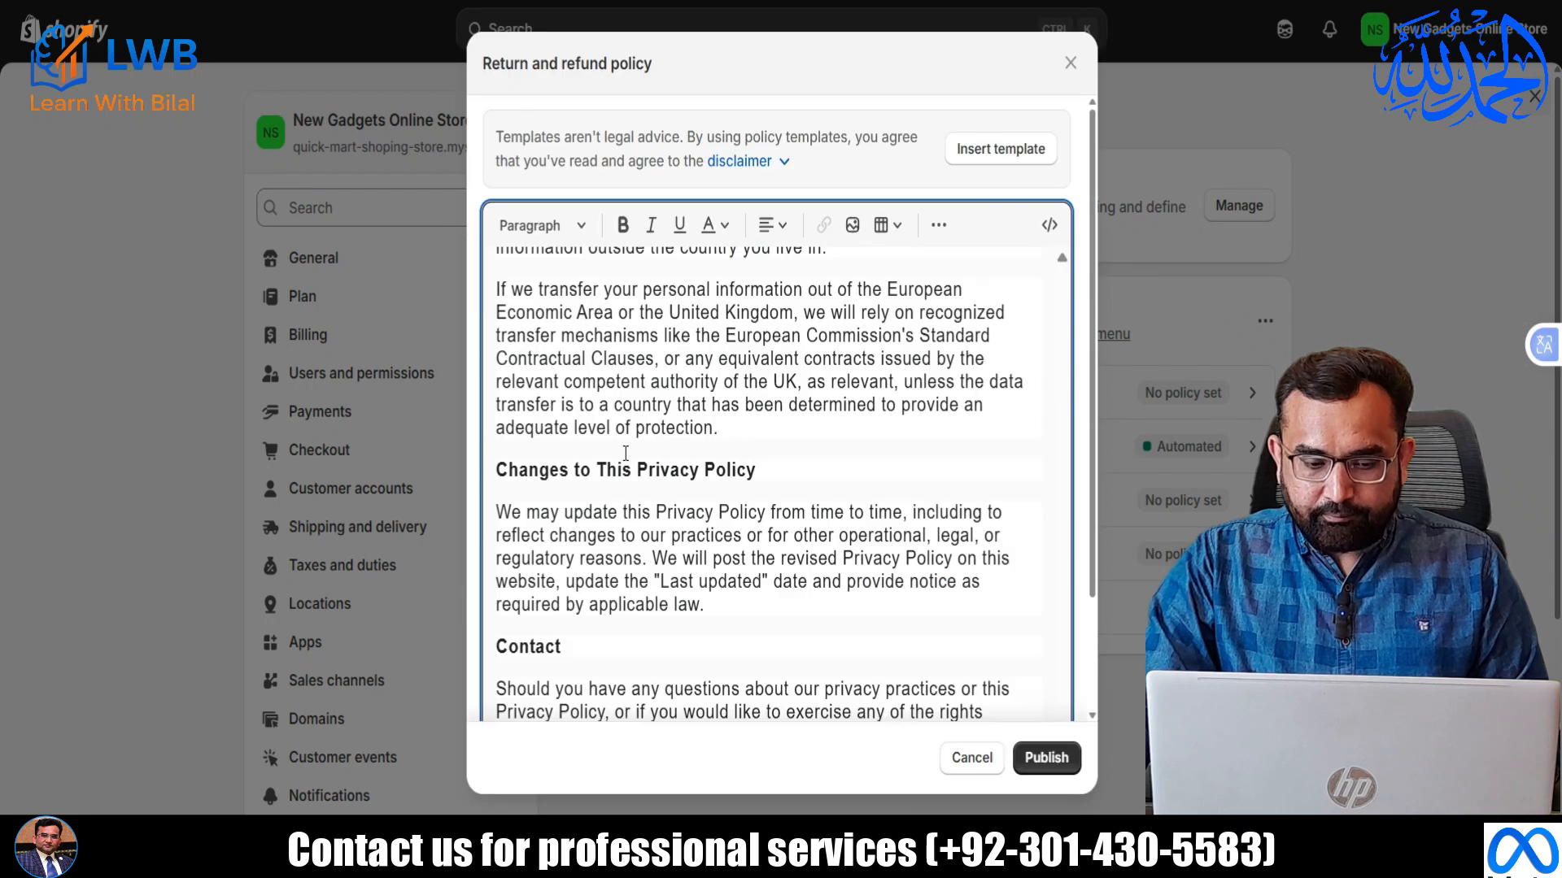
pyautogui.click(1041, 758)
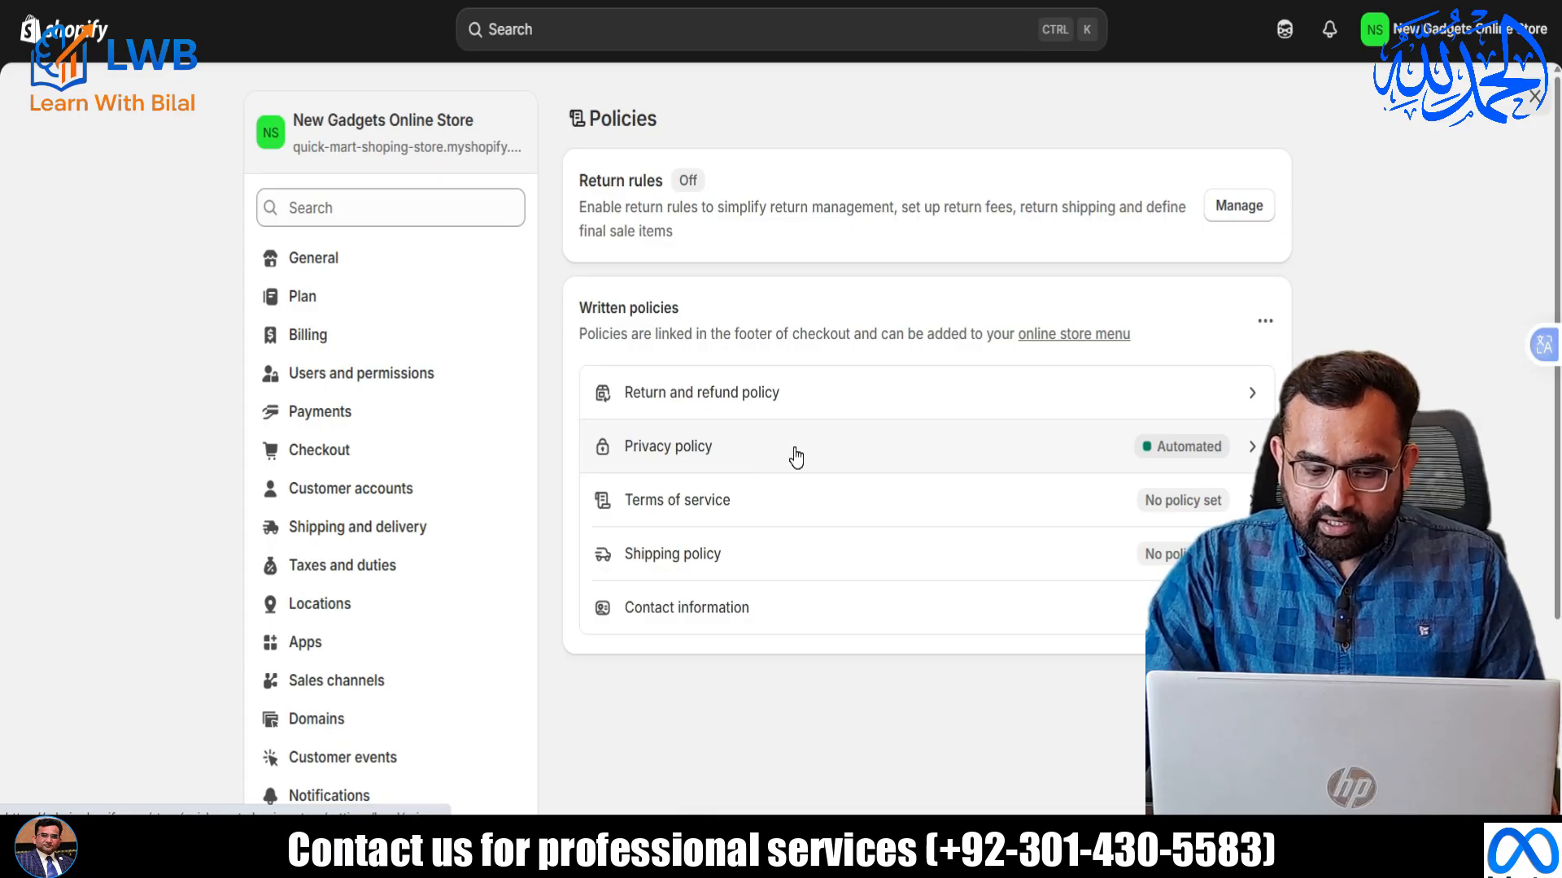
# Replace the Return and refund policy's content with the Refund policy text from the Word document and save it.
pyautogui.click(819, 405)
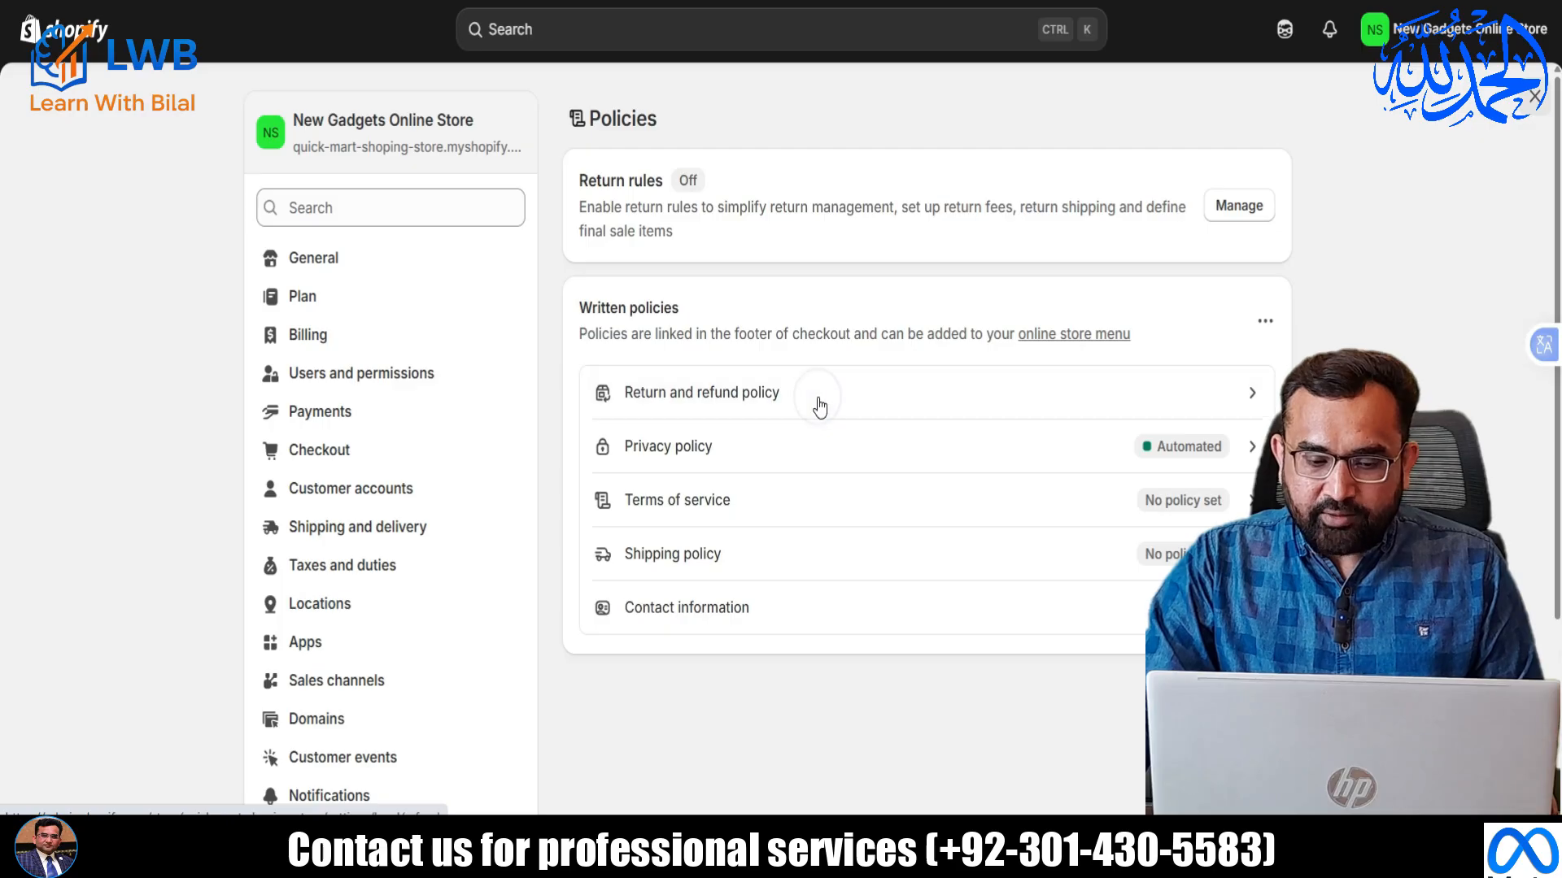
pyautogui.hotkey('alt', 'Tab')
pyautogui.scroll(-3, 537, 449)
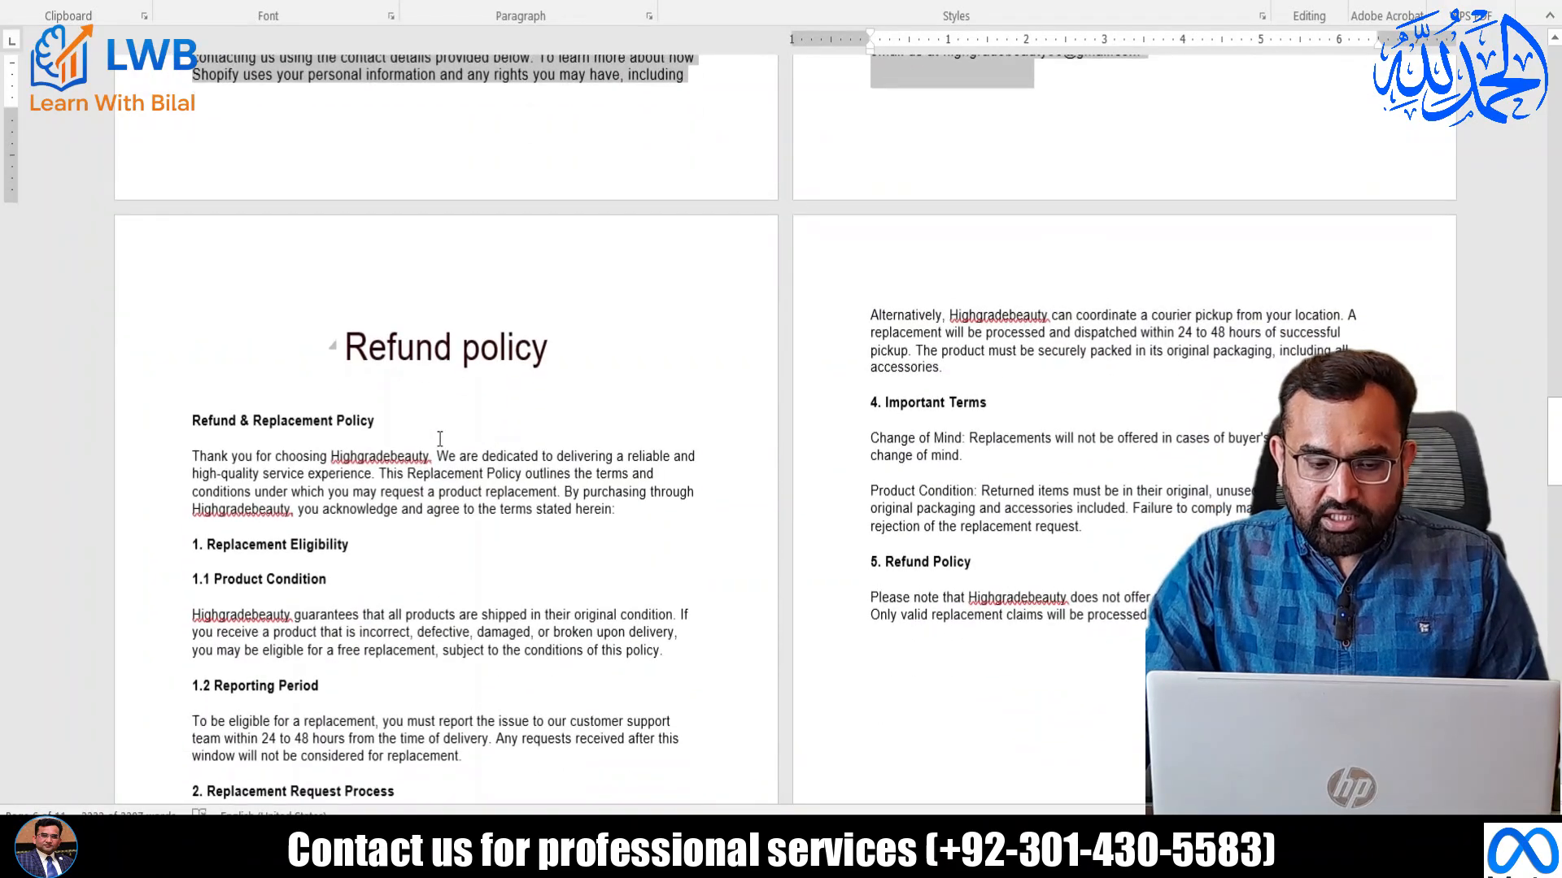
pyautogui.moveTo(193, 445); pyautogui.dragTo(1269, 622)
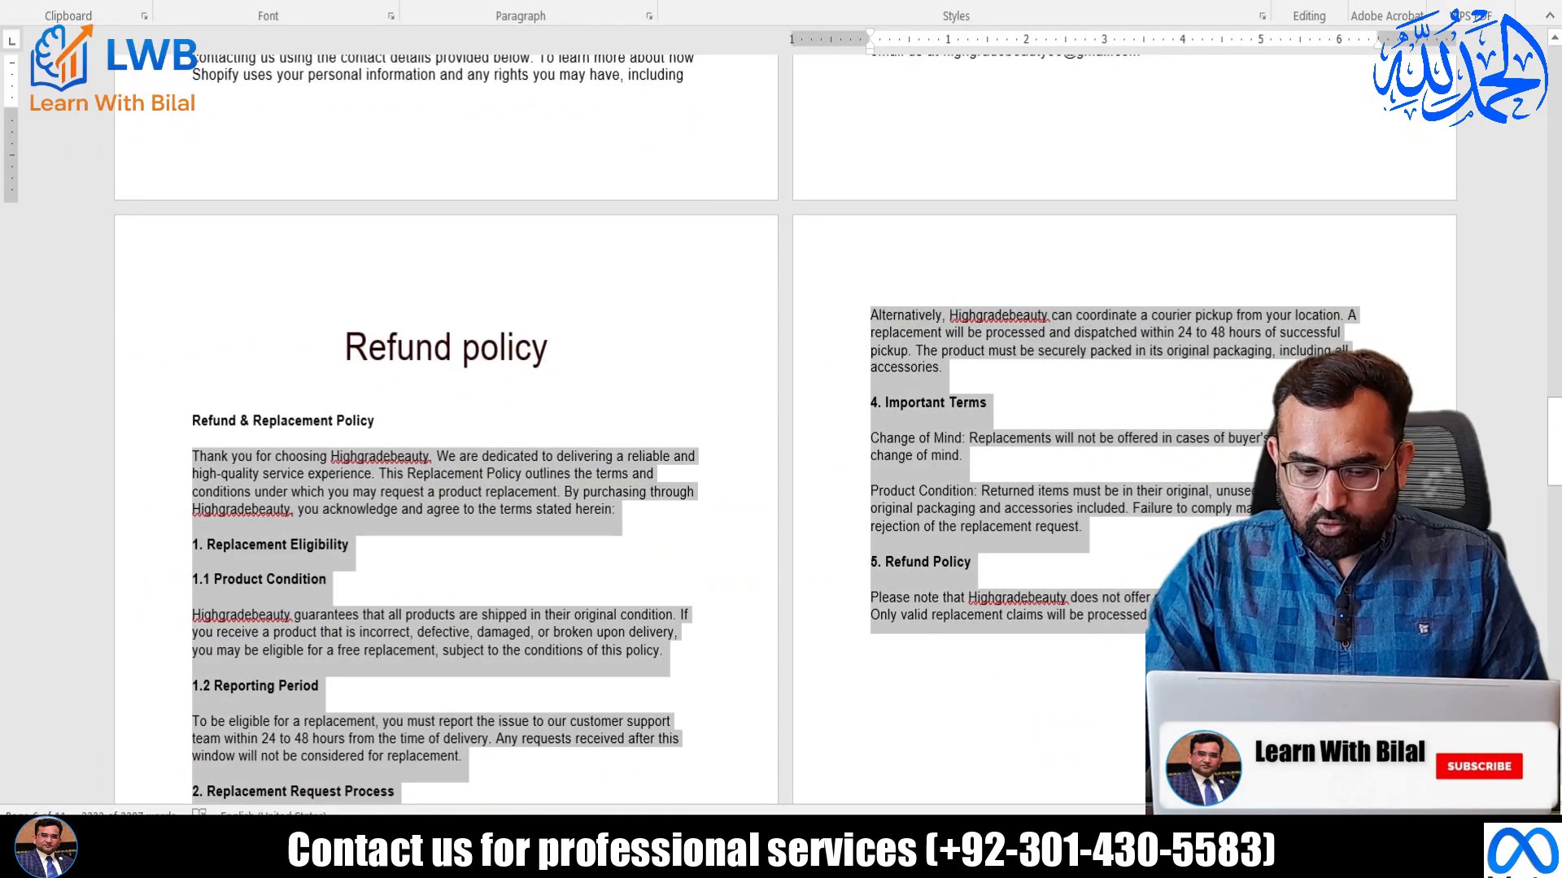
pyautogui.hotkey('alt', 'Tab')
pyautogui.click(658, 380)
pyautogui.hotkey('ctrl', 'a')
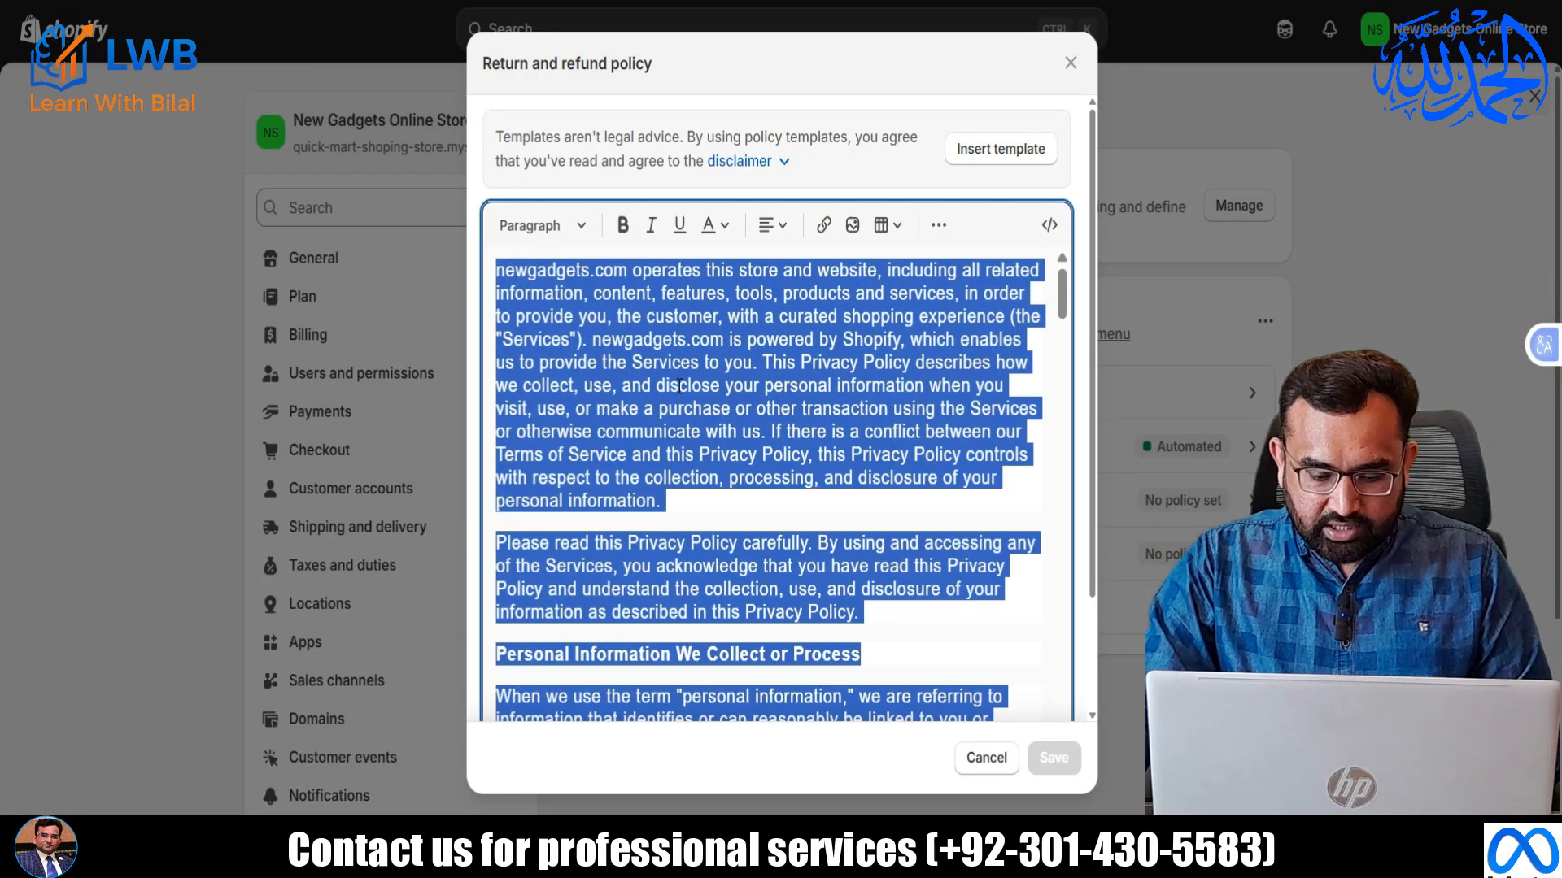
pyautogui.hotkey('ctrl', 'v')
pyautogui.click(1053, 758)
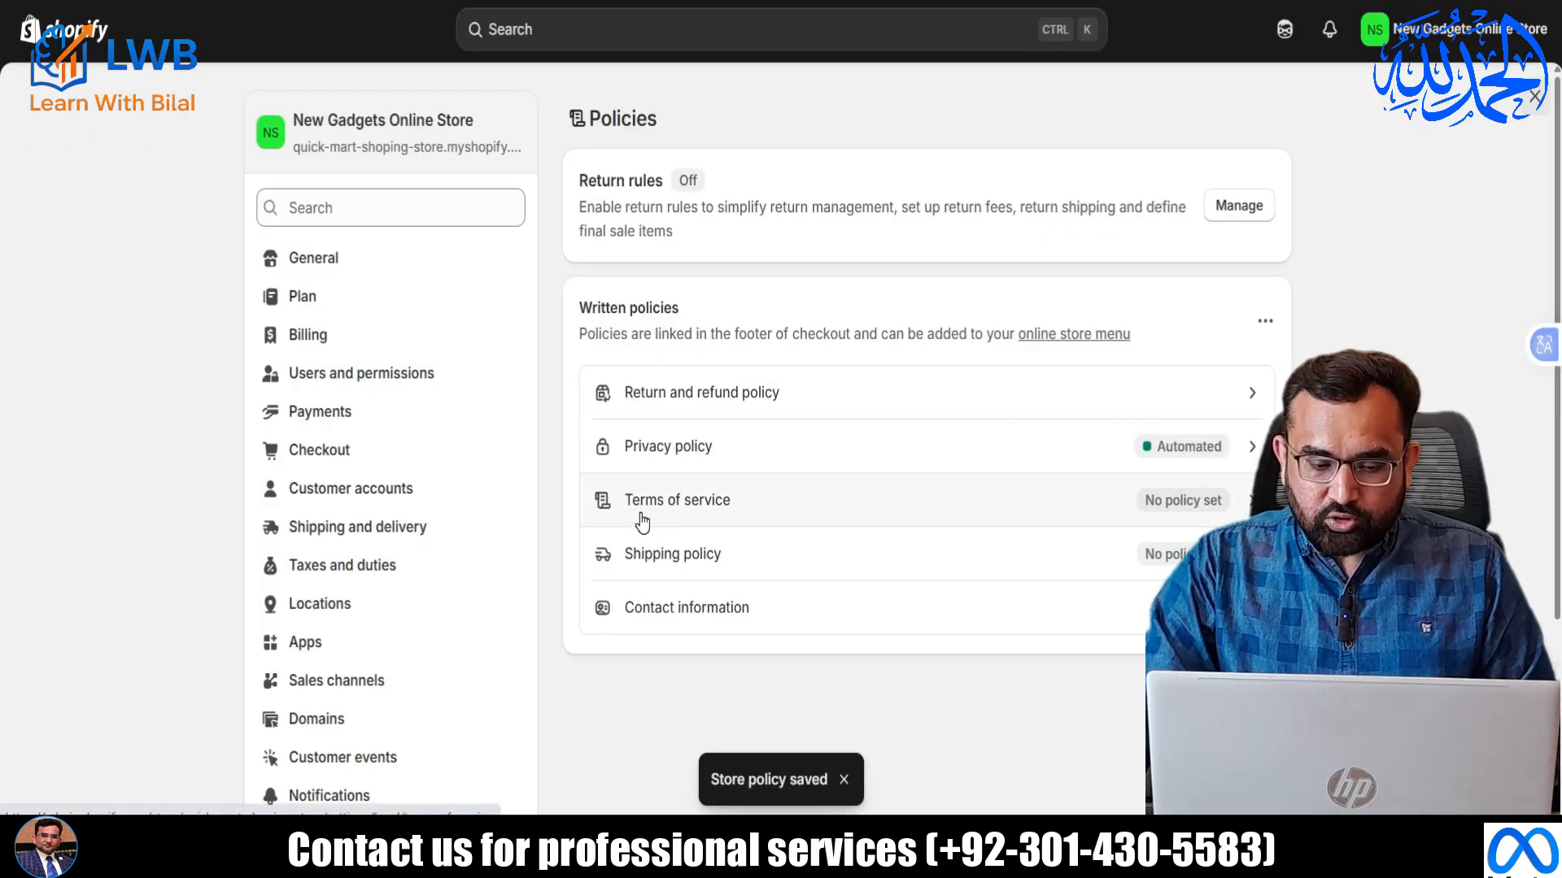
# Copy the Terms of service text from the Word document into the store's Terms of service policy and publish it.
pyautogui.click(719, 518)
pyautogui.hotkey('alt', 'Tab')
pyautogui.scroll(-3, 578, 415)
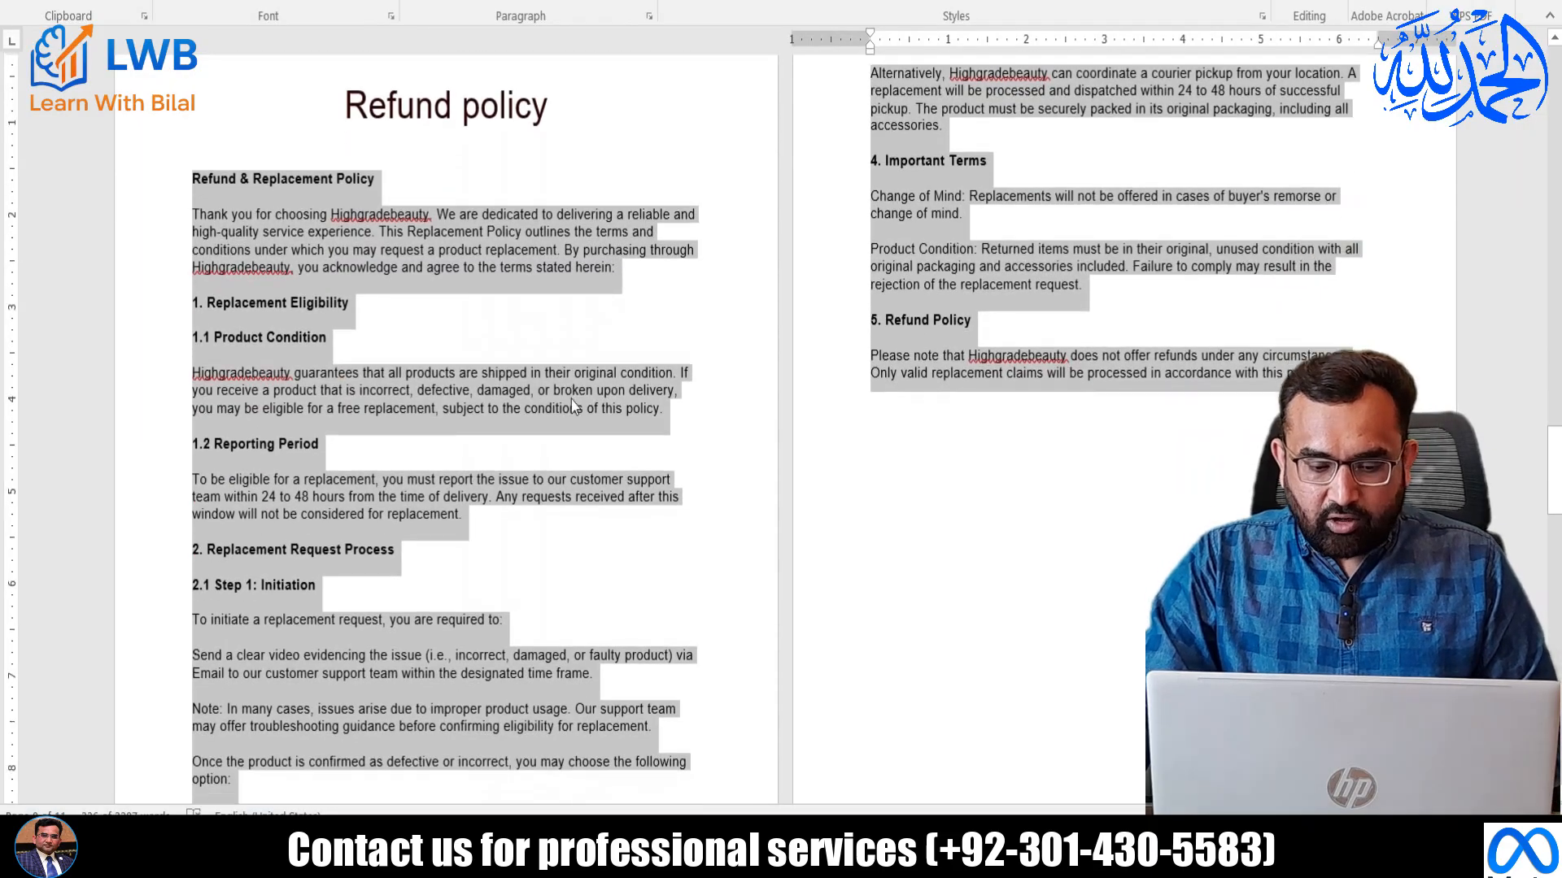
pyautogui.scroll(-10, 571, 400)
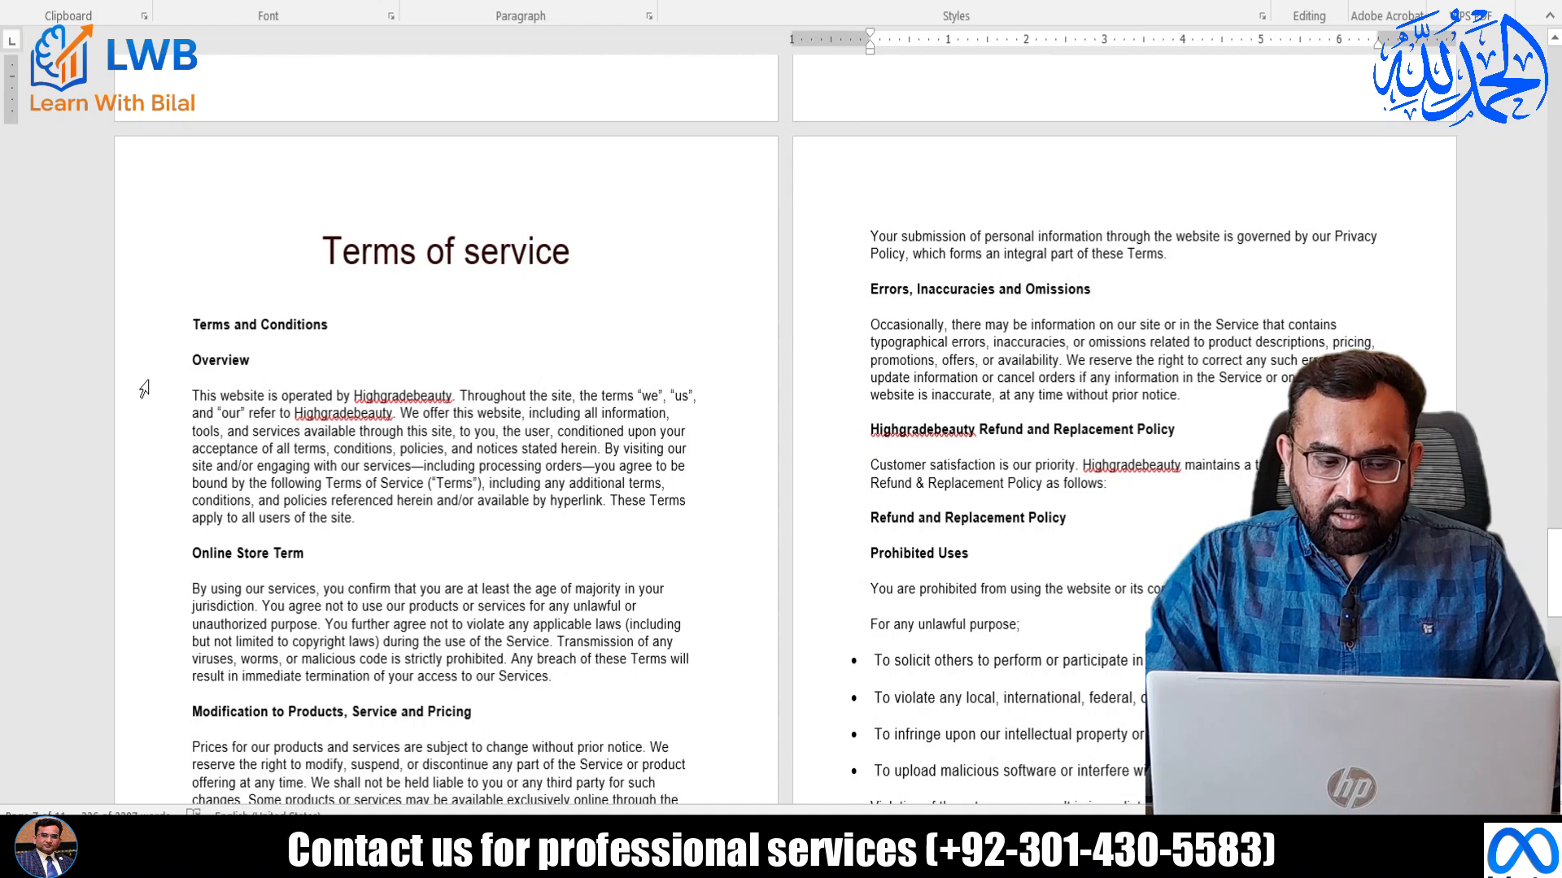
pyautogui.moveTo(144, 396); pyautogui.dragTo(1241, 638)
pyautogui.scroll(-4, 1058, 561)
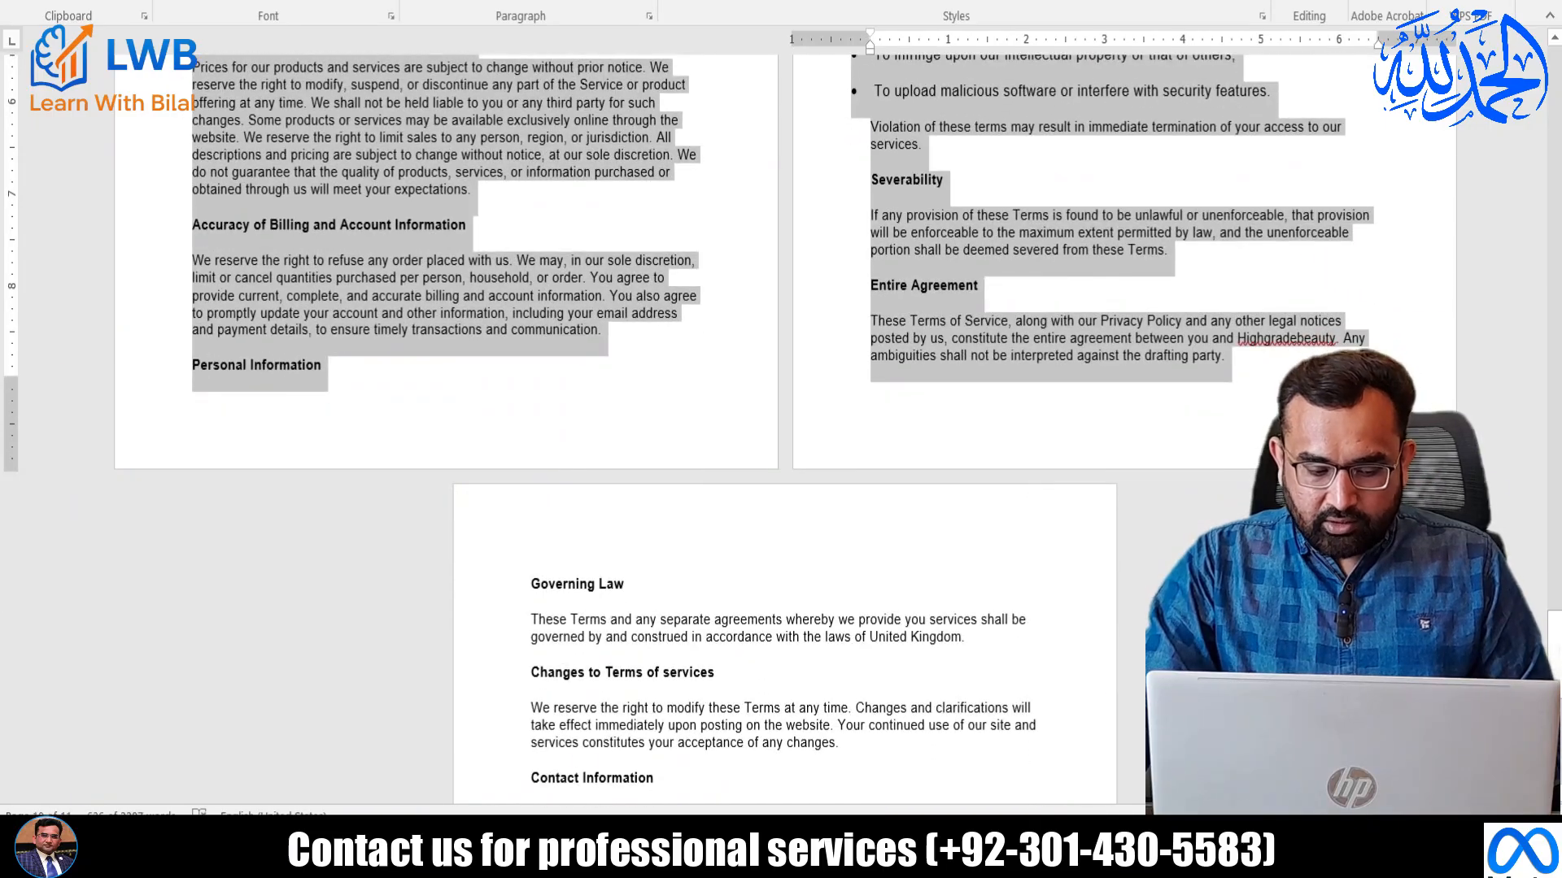
pyautogui.scroll(9, 745, 355)
pyautogui.click(387, 365)
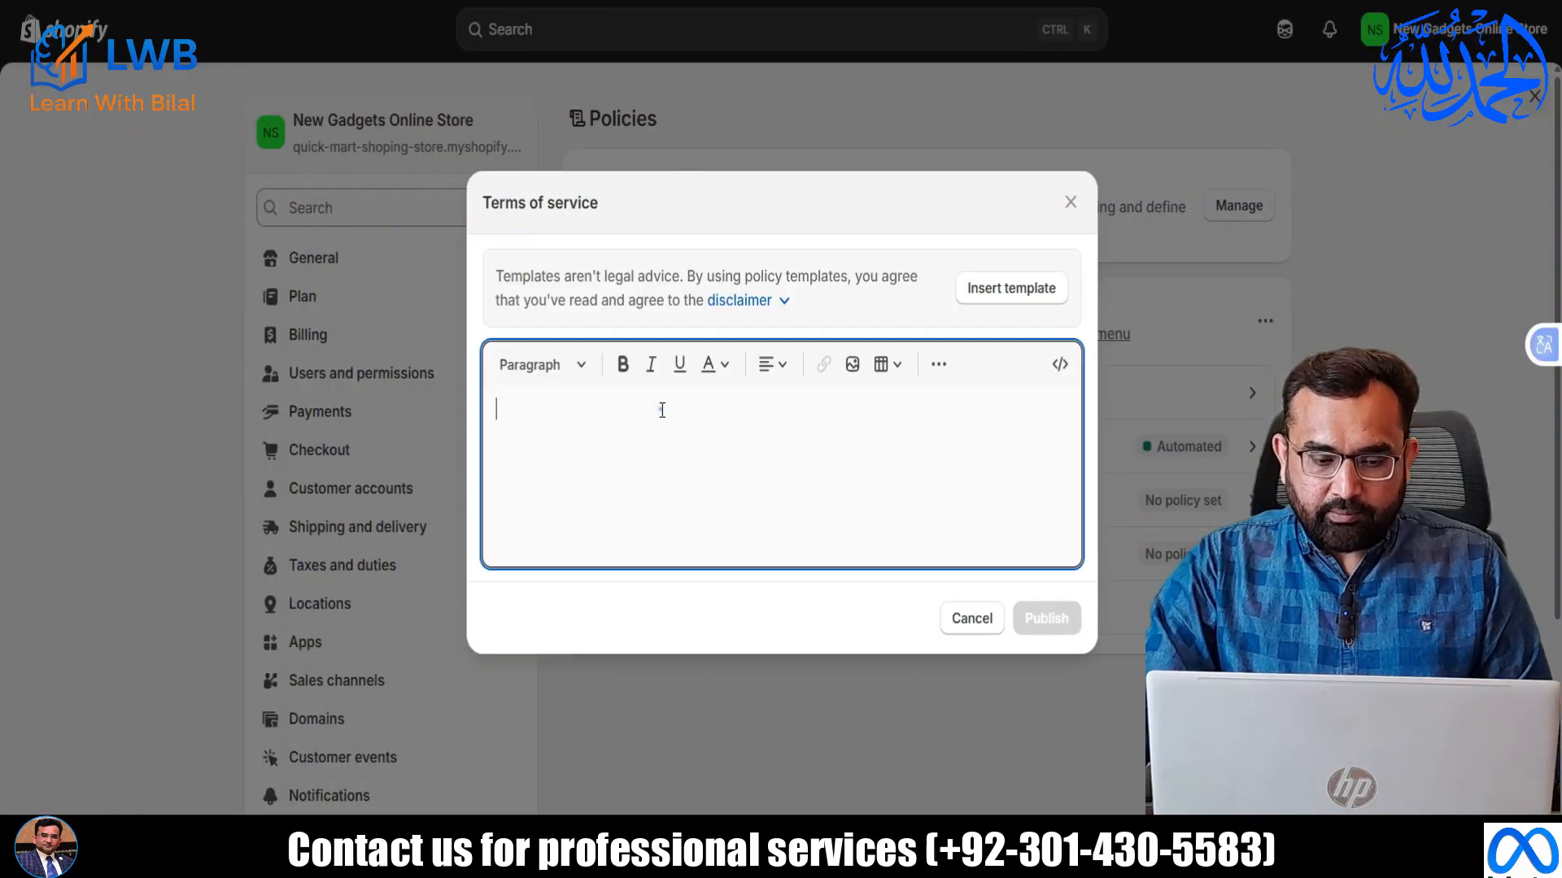
pyautogui.hotkey('ctrl', 'v')
pyautogui.click(1044, 761)
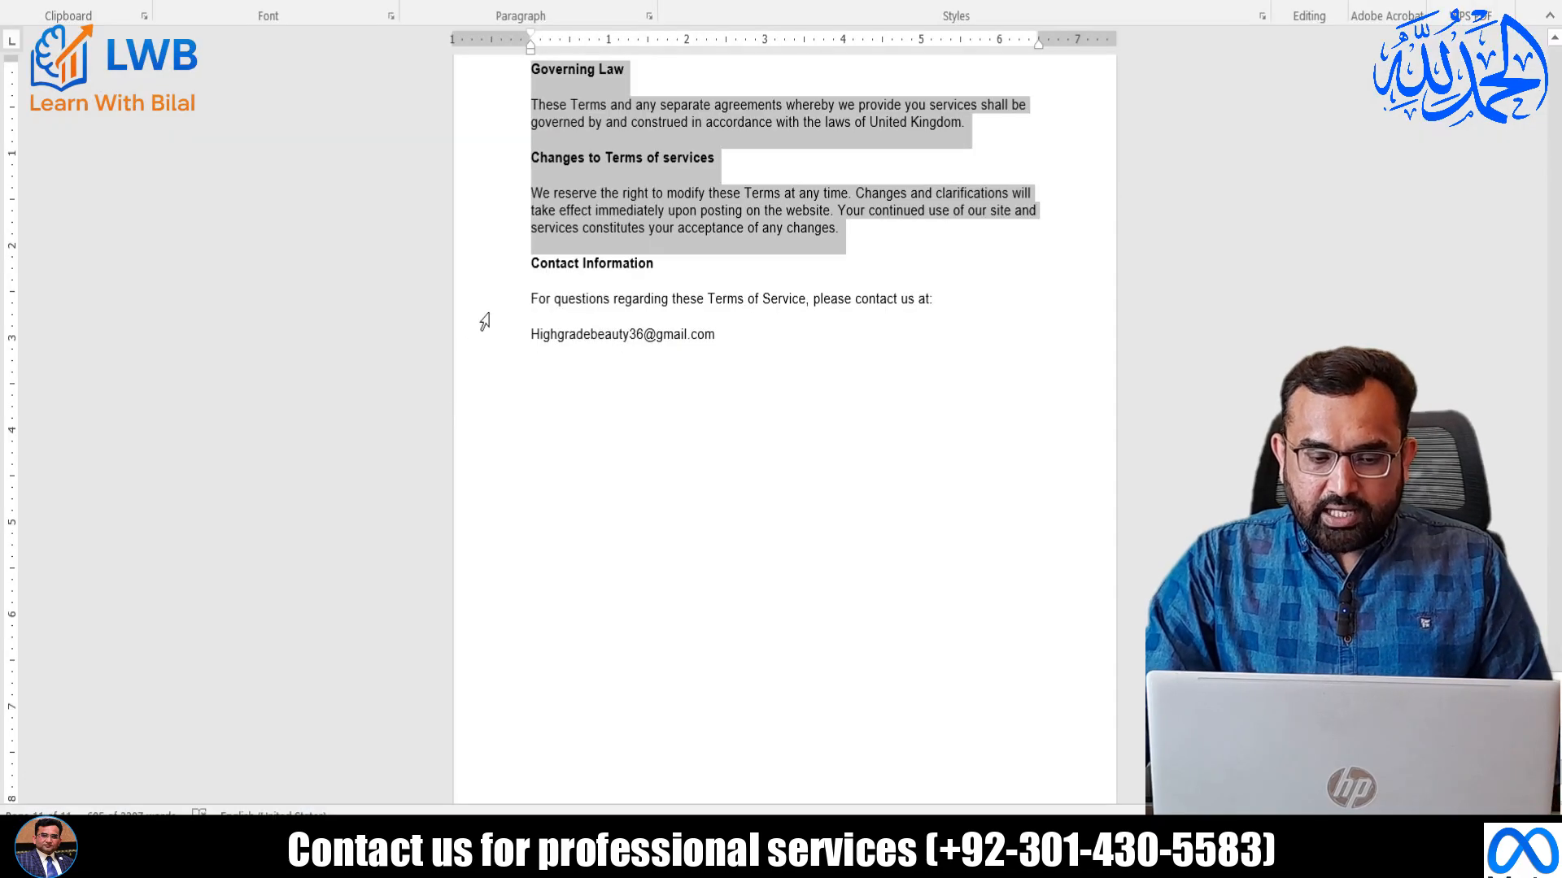
# Copy the contact sentence and e-mail from the end of the Word document into the Contact information policy and publish it.
pyautogui.moveTo(488, 298); pyautogui.dragTo(492, 358)
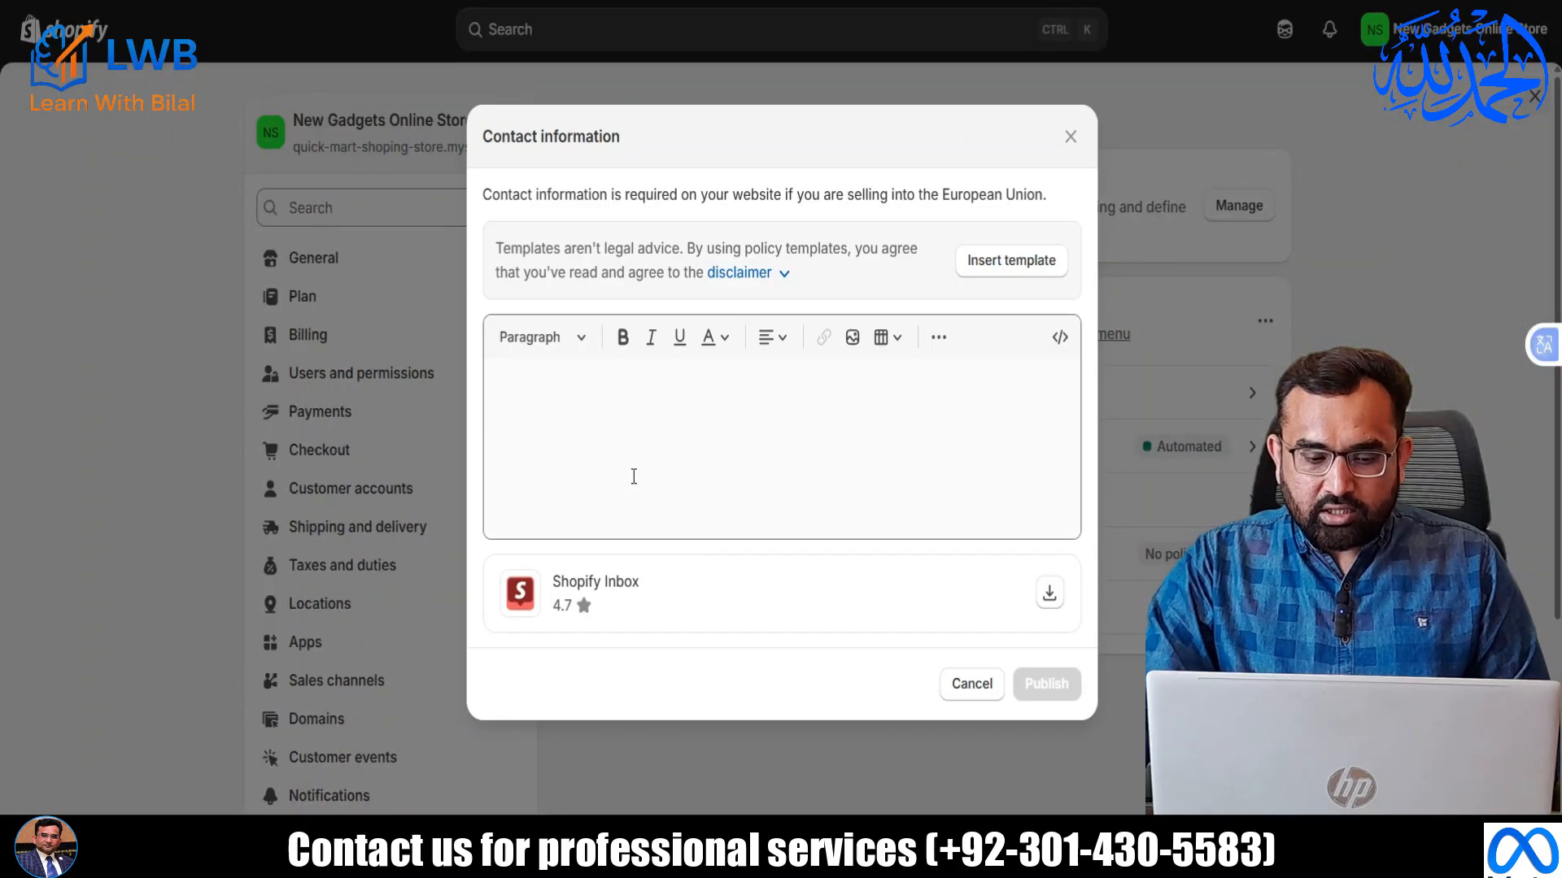
pyautogui.click(633, 431)
pyautogui.hotkey('ctrl', 'v')
pyautogui.click(1033, 683)
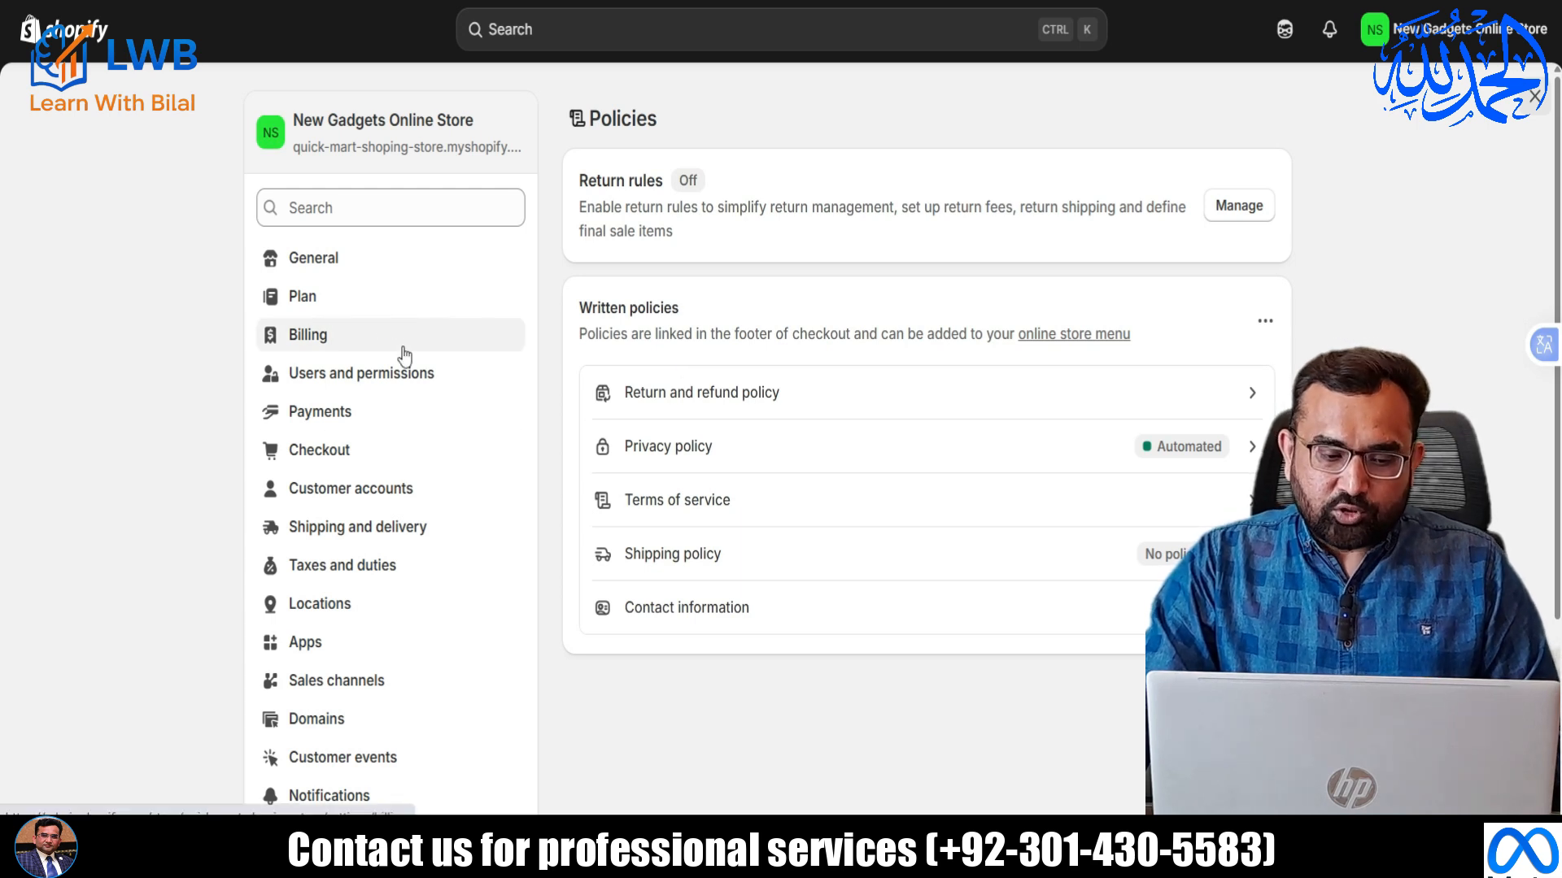
# Open the General settings and review the store address and store defaults.
pyautogui.click(337, 260)
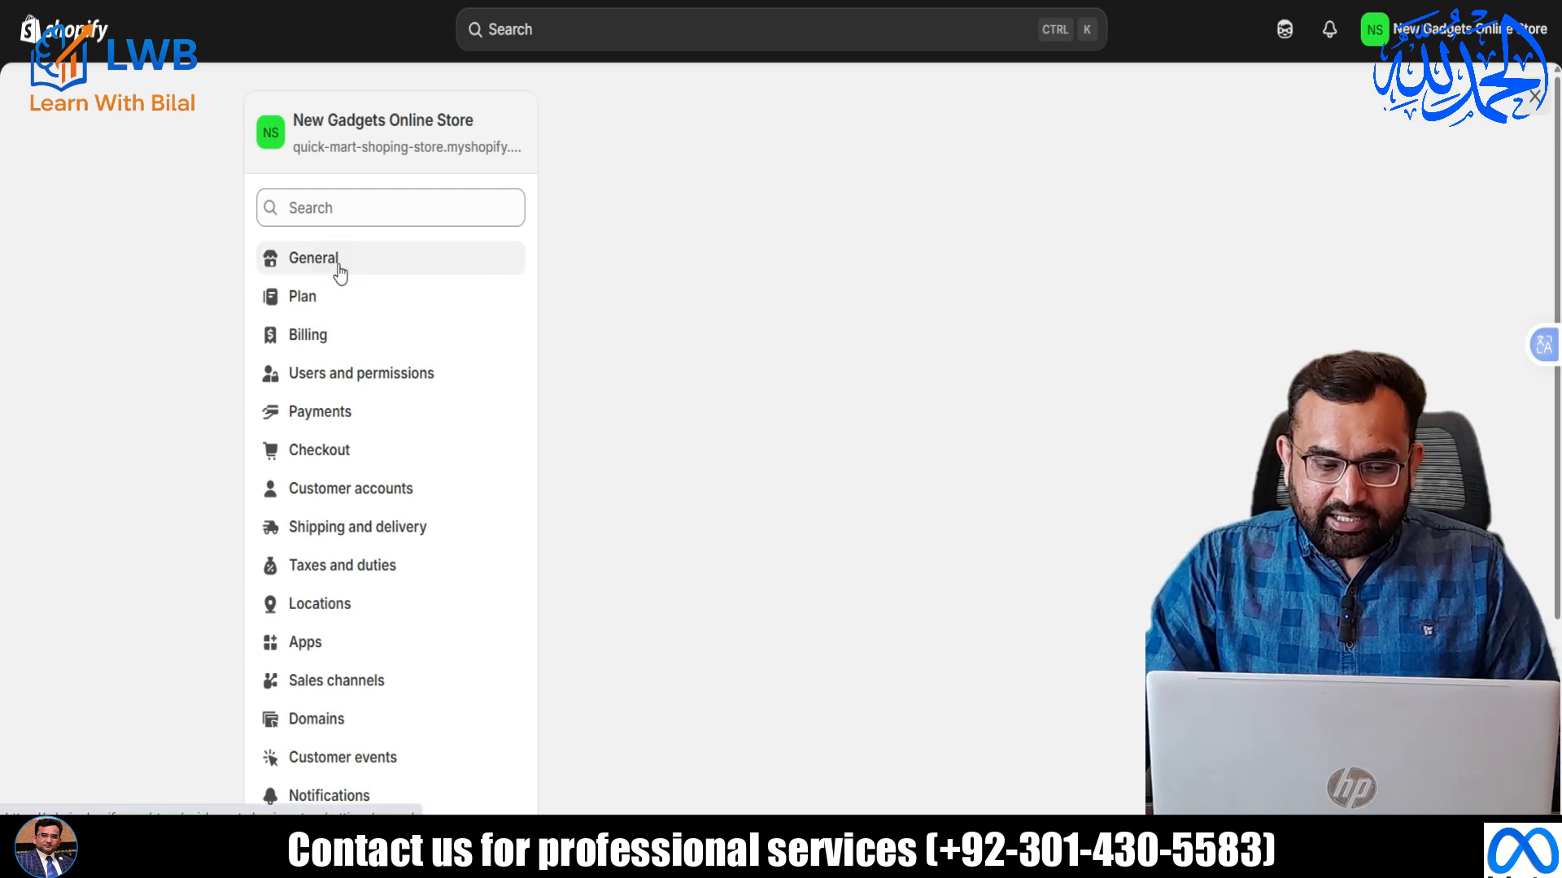
pyautogui.scroll(-2, 745, 340)
pyautogui.scroll(-1, 745, 340)
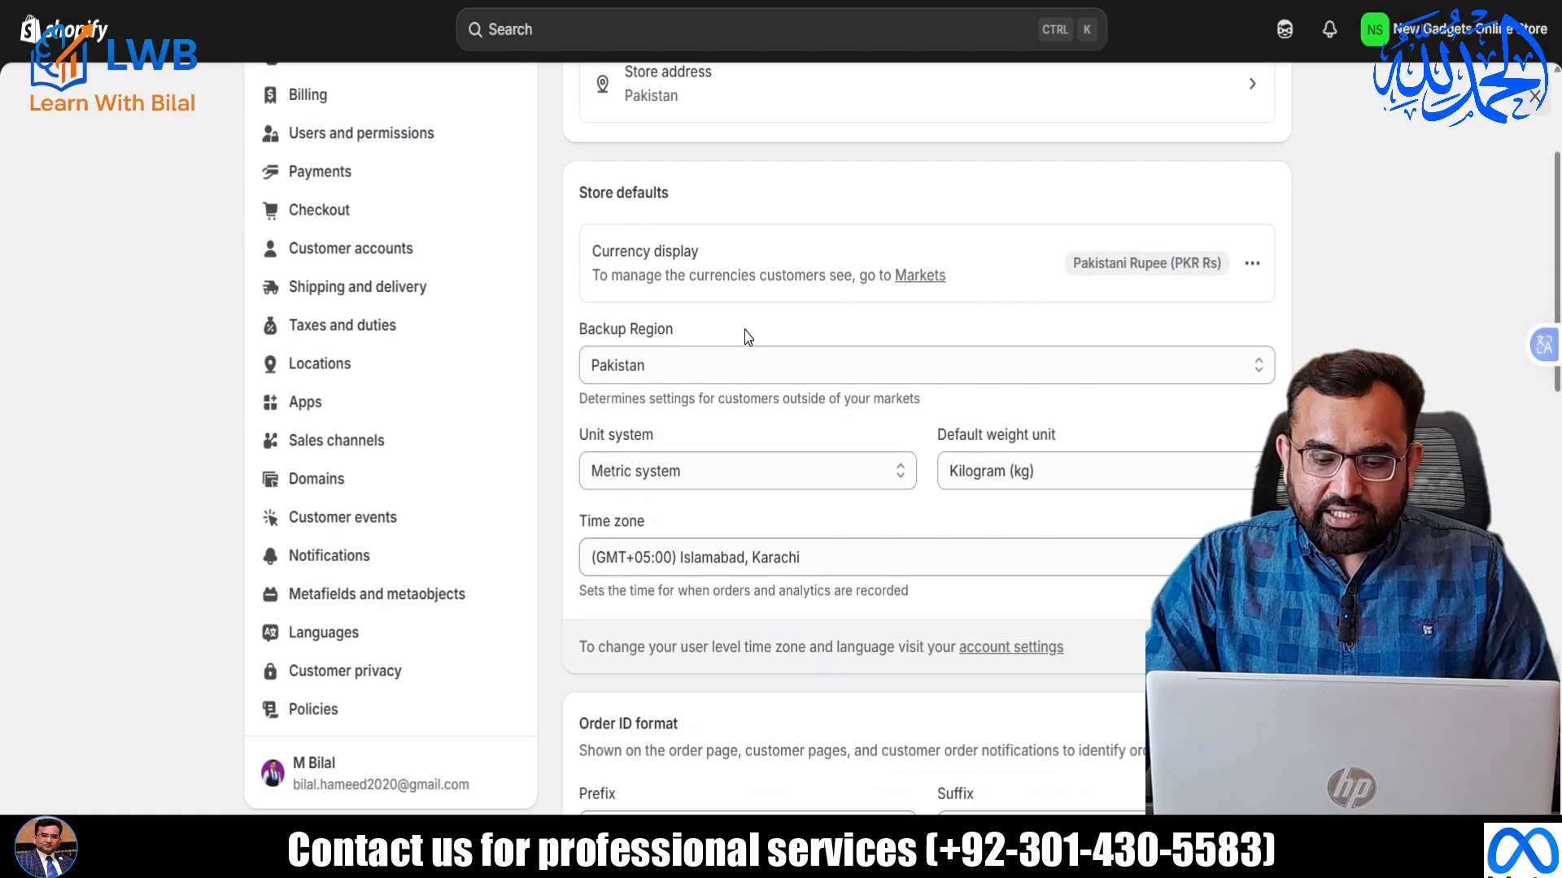
pyautogui.scroll(3, 744, 340)
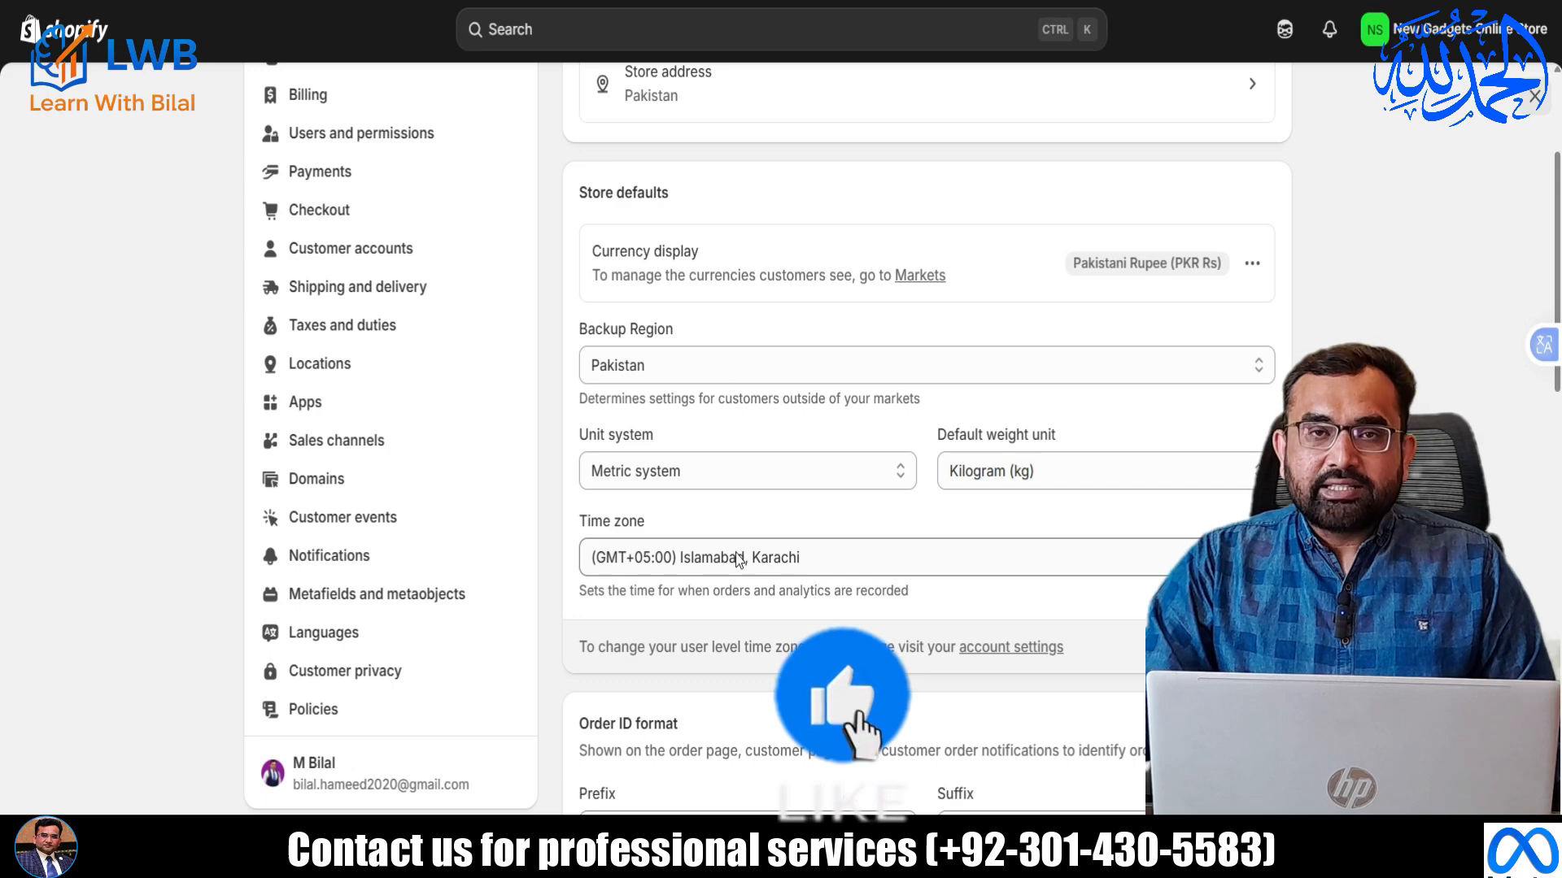
pyautogui.scroll(3, 377, 350)
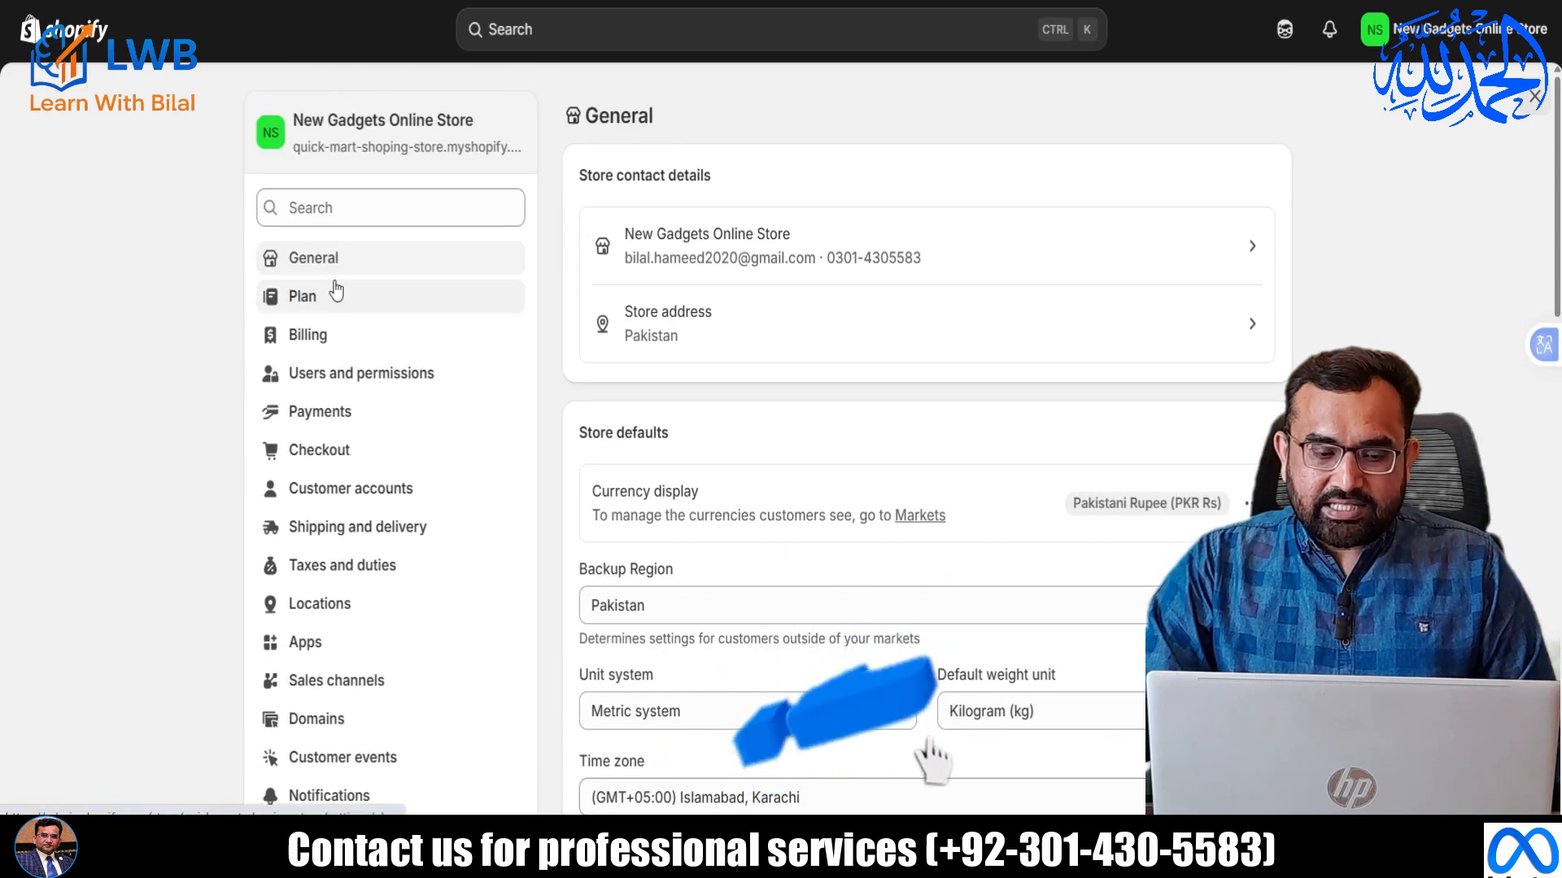
pyautogui.scroll(-5, 329, 528)
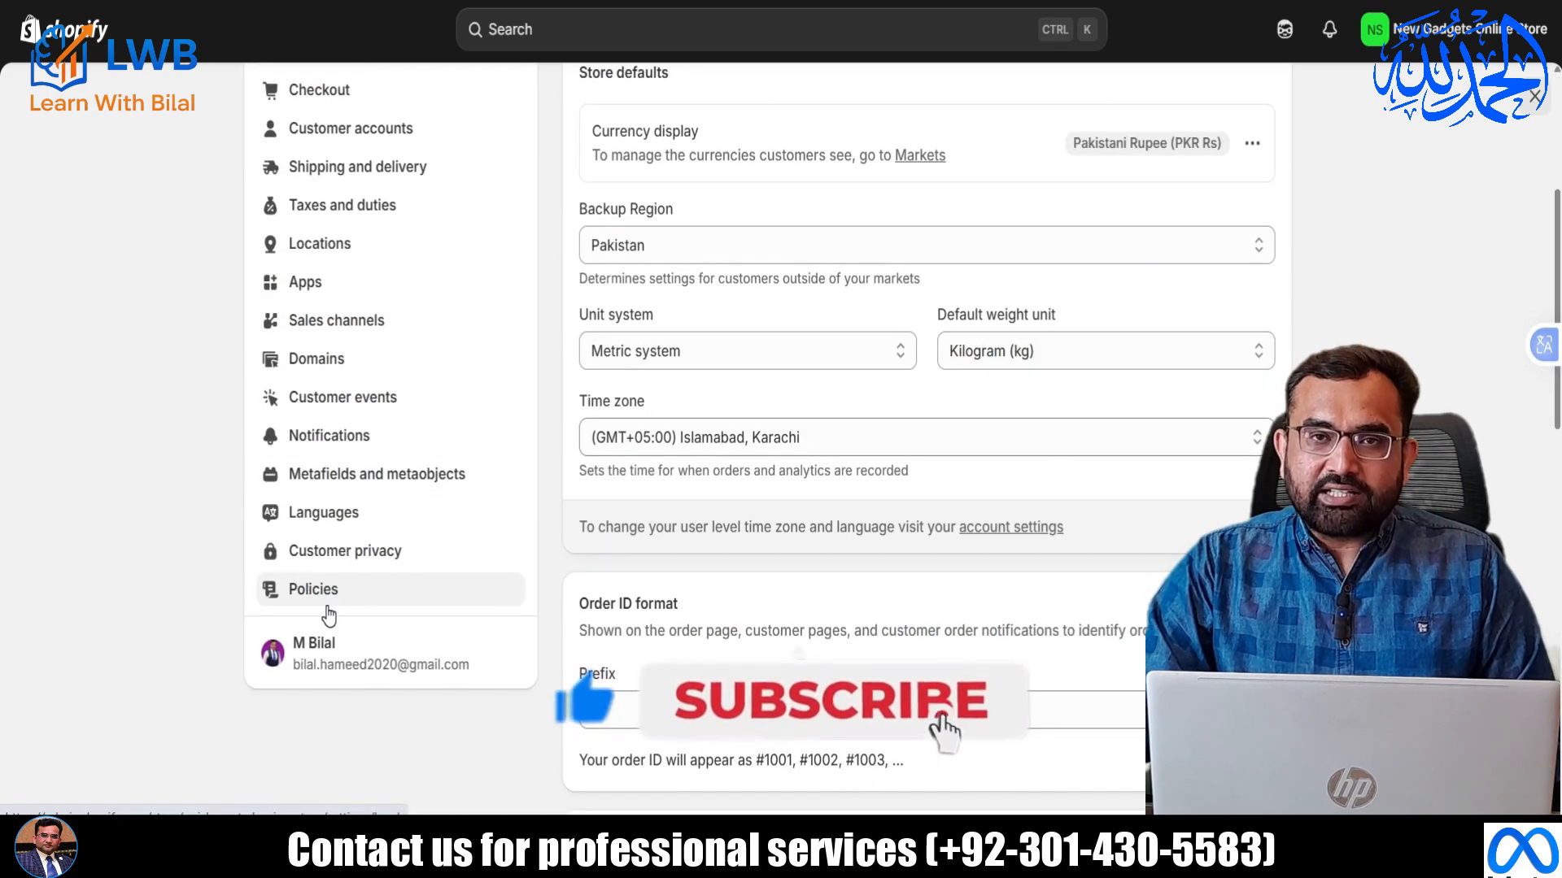
pyautogui.scroll(5, 372, 551)
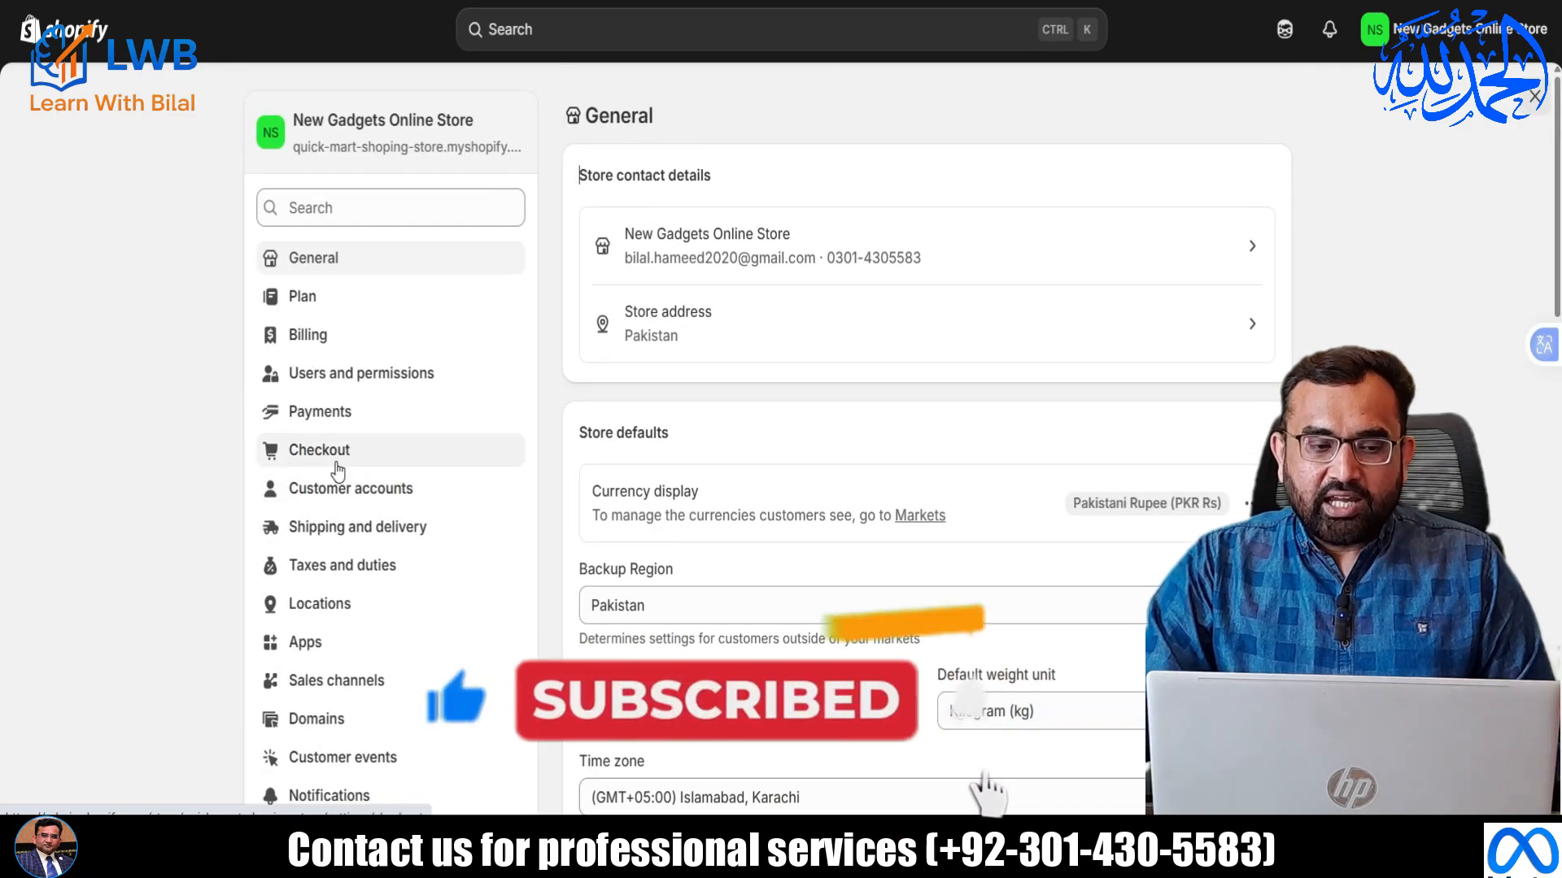
# Leave the settings and look at the store's Orders page and its Abandoned checkouts list.
pyautogui.click(1535, 96)
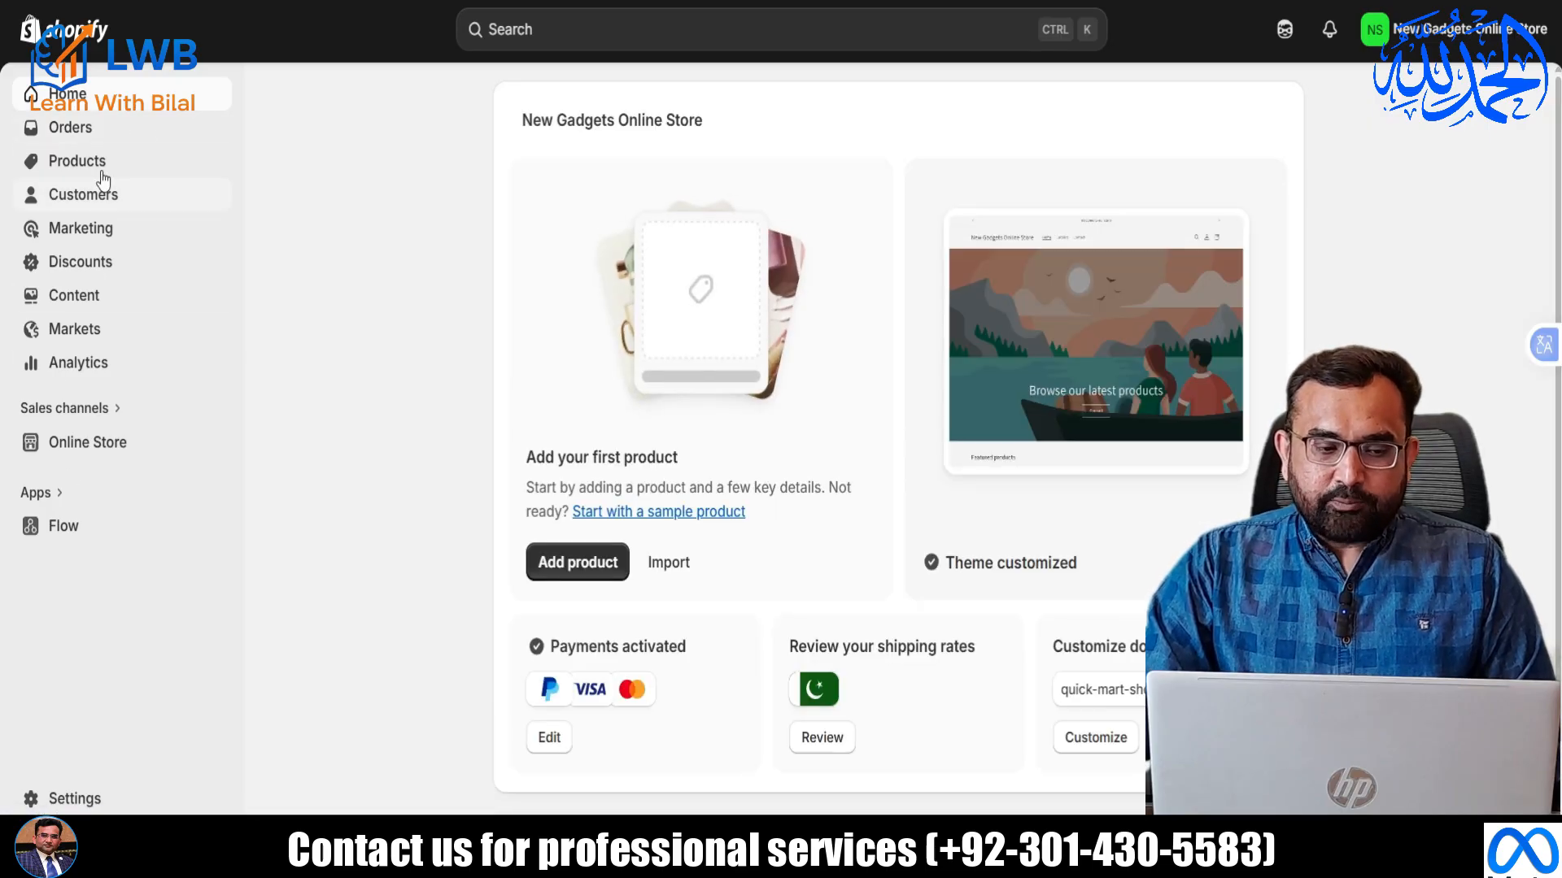
pyautogui.click(86, 130)
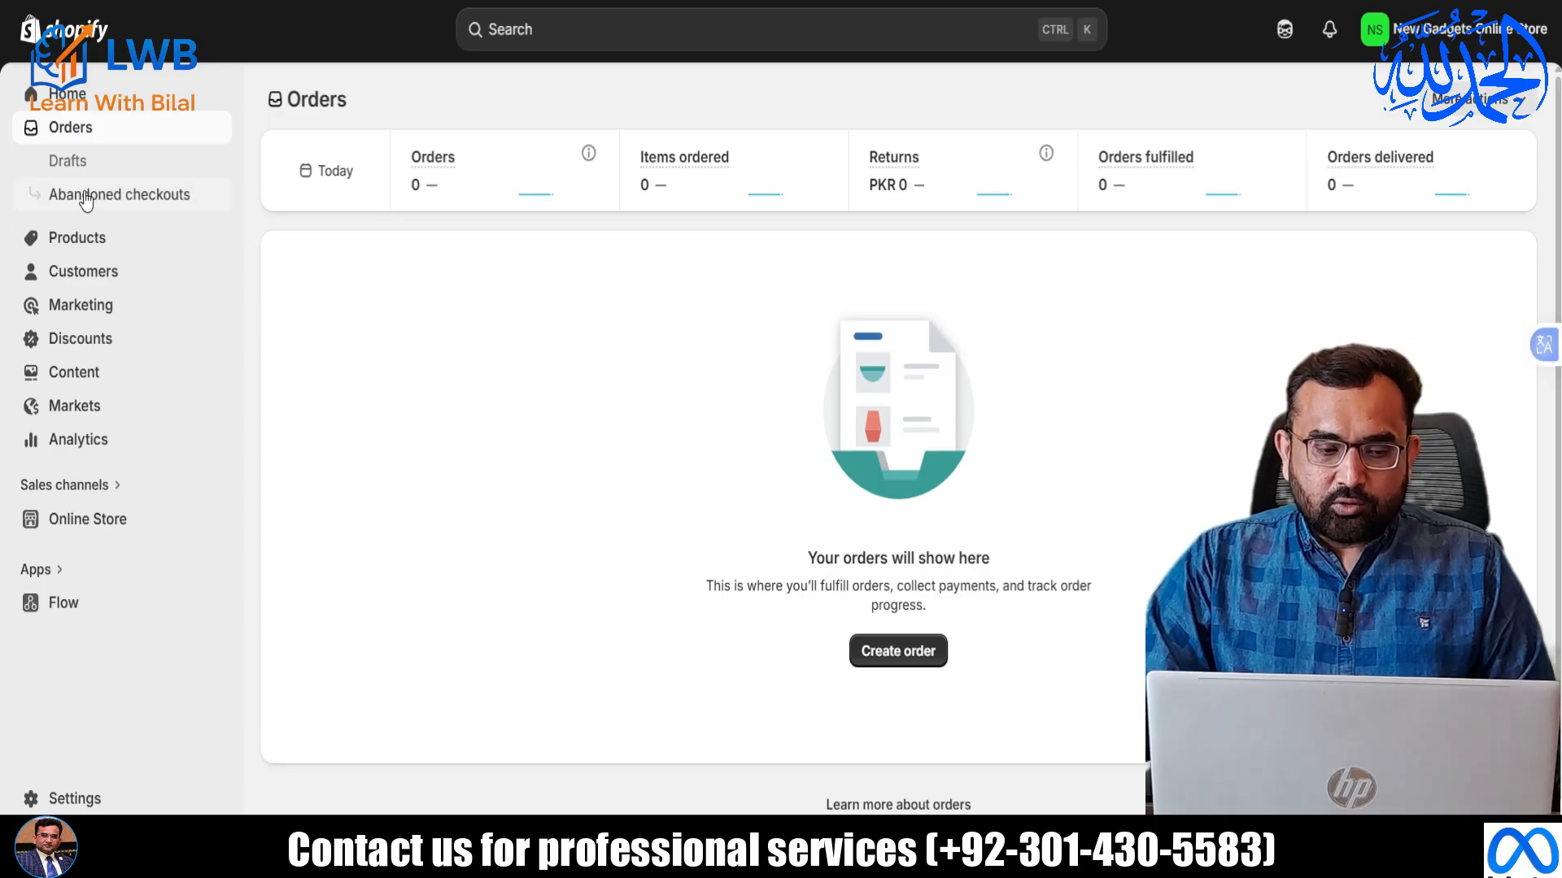
pyautogui.click(164, 196)
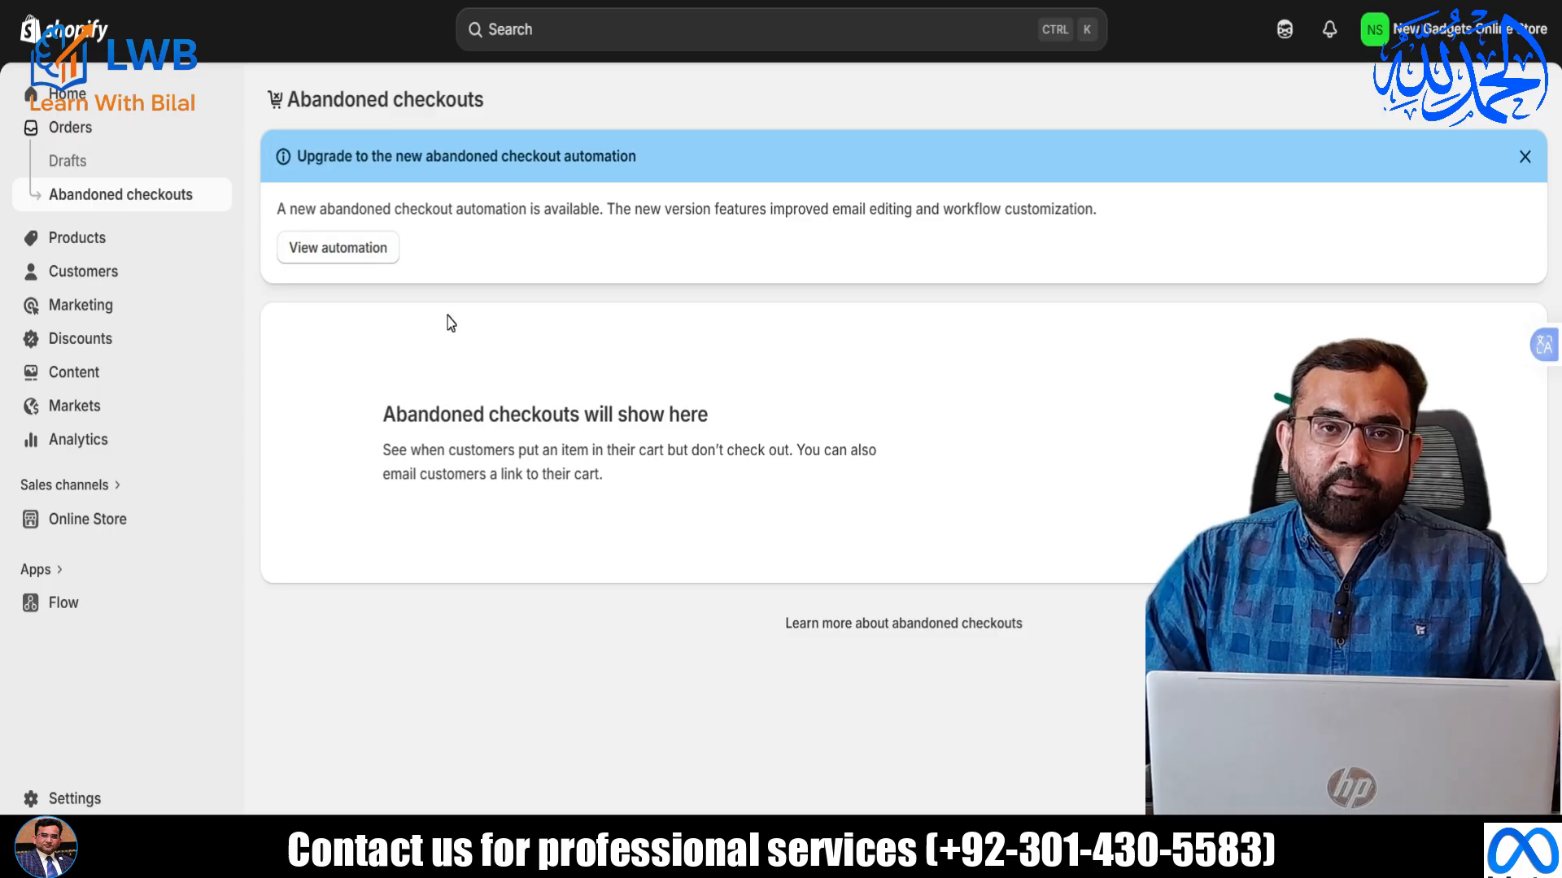
# Start adding a new product in Products, and copy the product title line from the plain-text notes file.
pyautogui.click(87, 239)
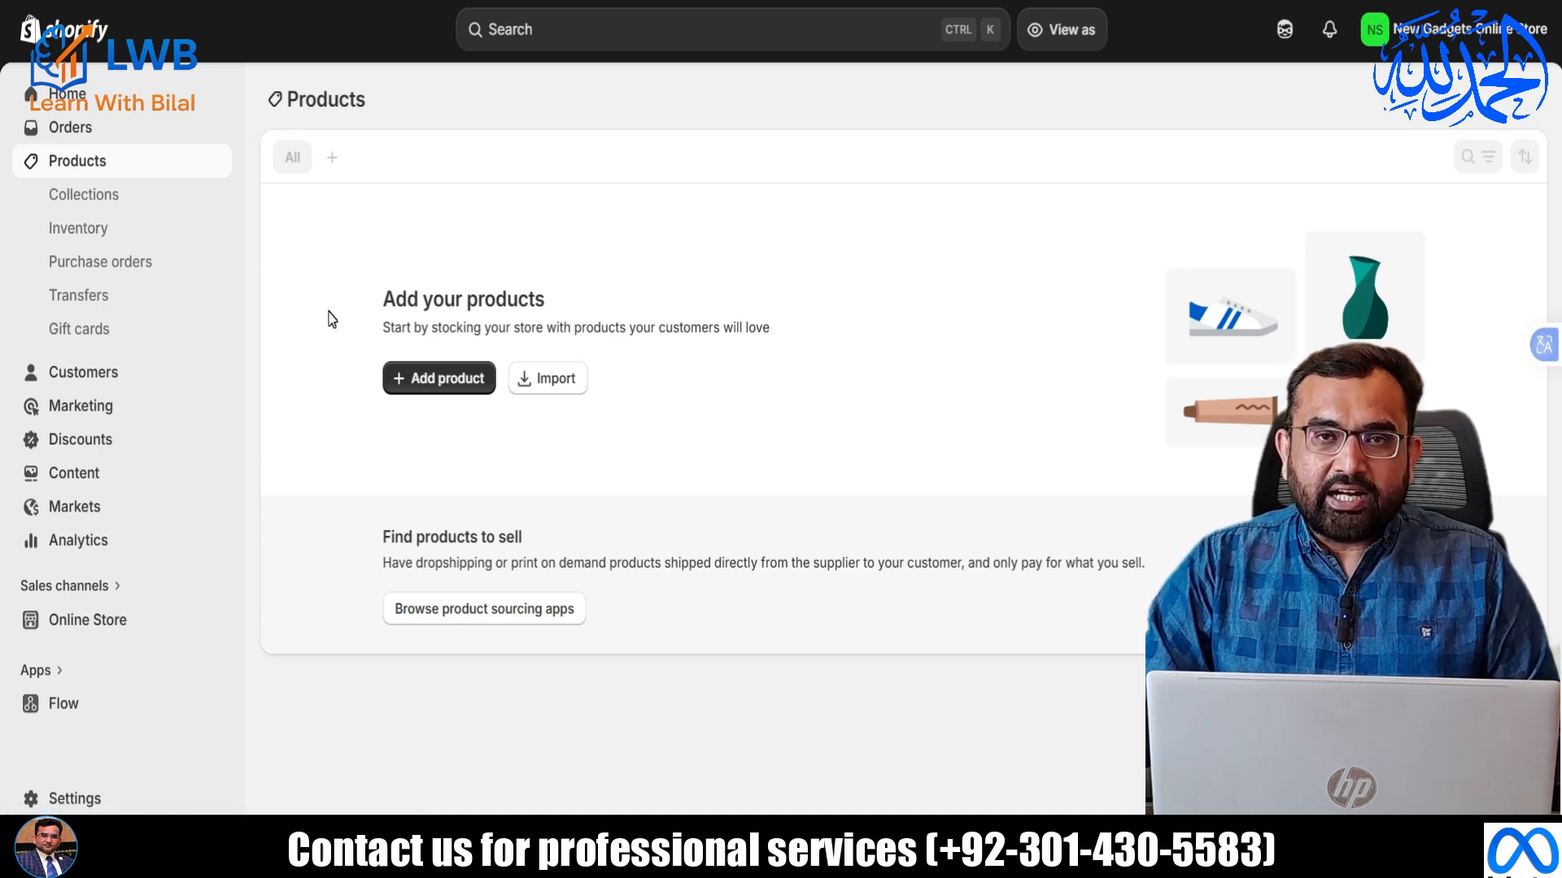
pyautogui.click(400, 380)
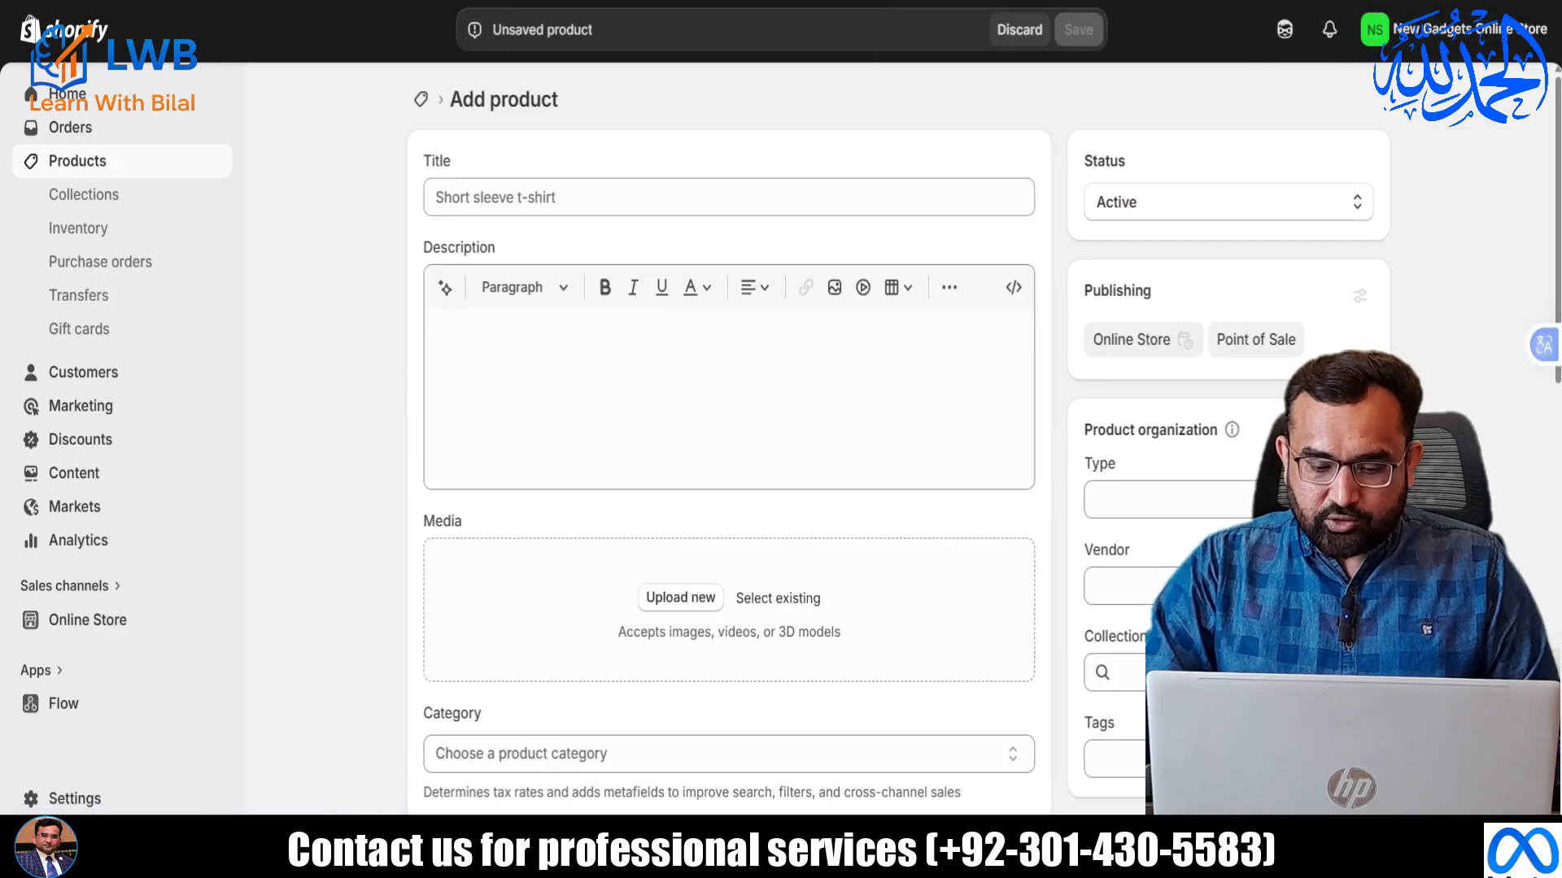
pyautogui.click(903, 732)
pyautogui.scroll(1, 715, 455)
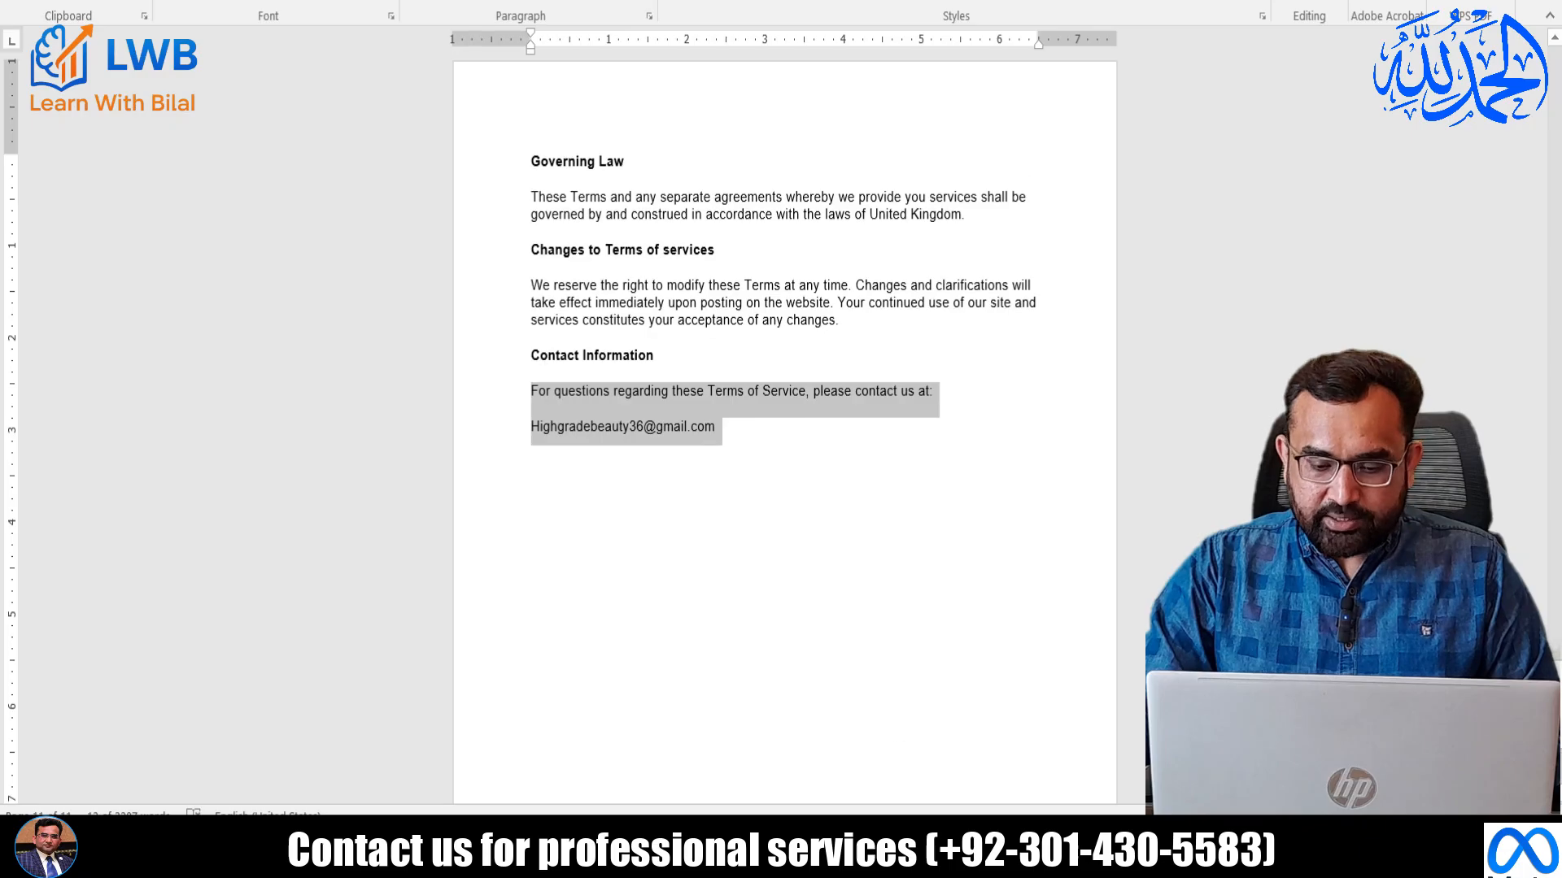
pyautogui.moveTo(819, 842)
pyautogui.click(796, 754)
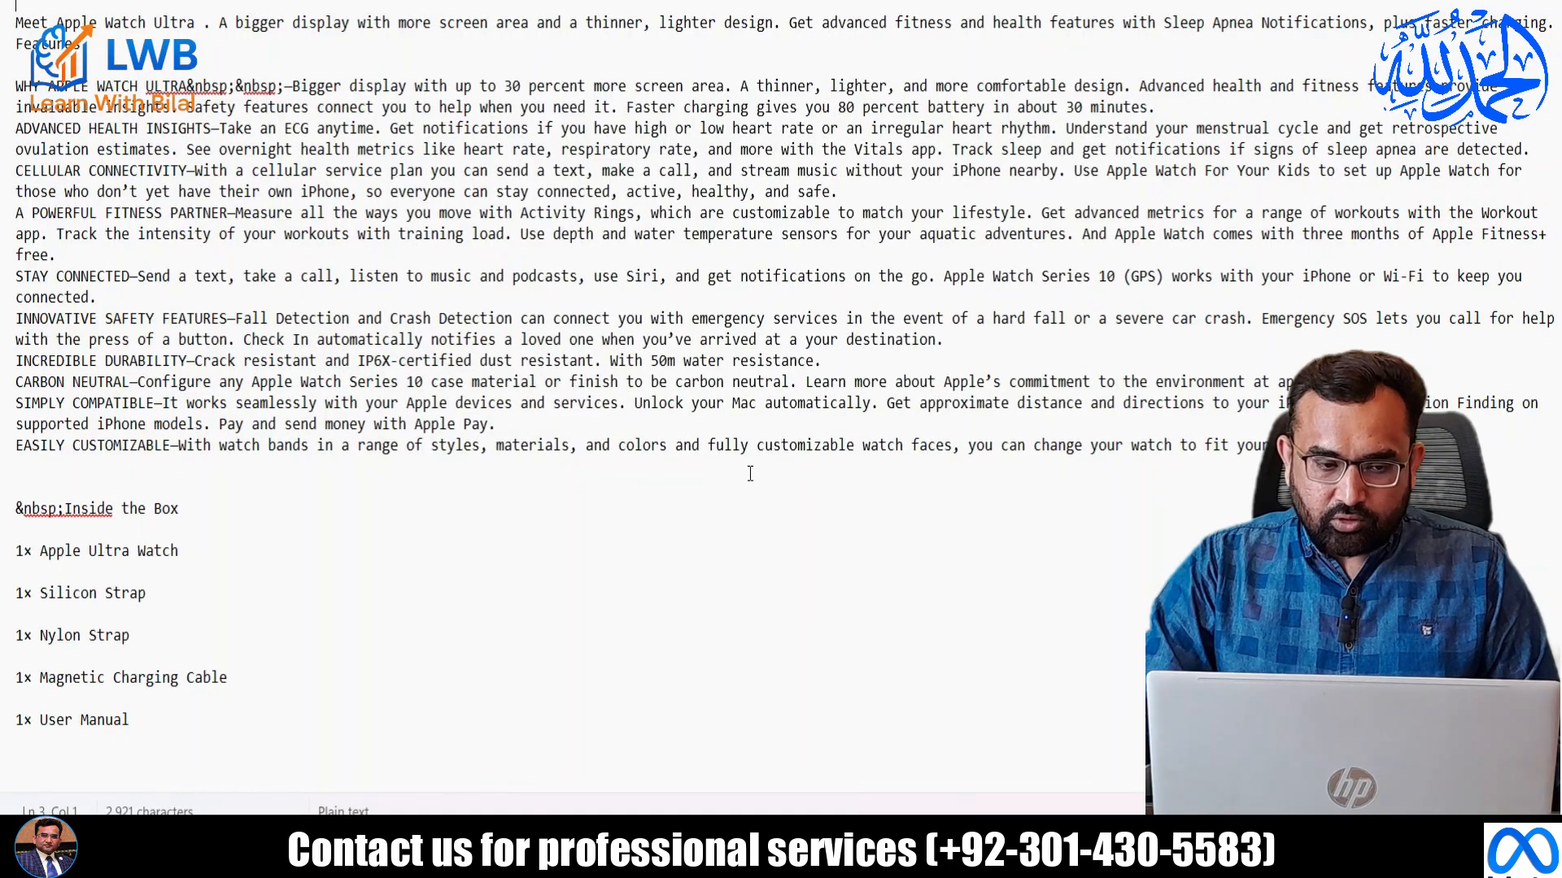
pyautogui.hotkey('shift', 'Down')
pyautogui.hotkey('alt', 'Tab')
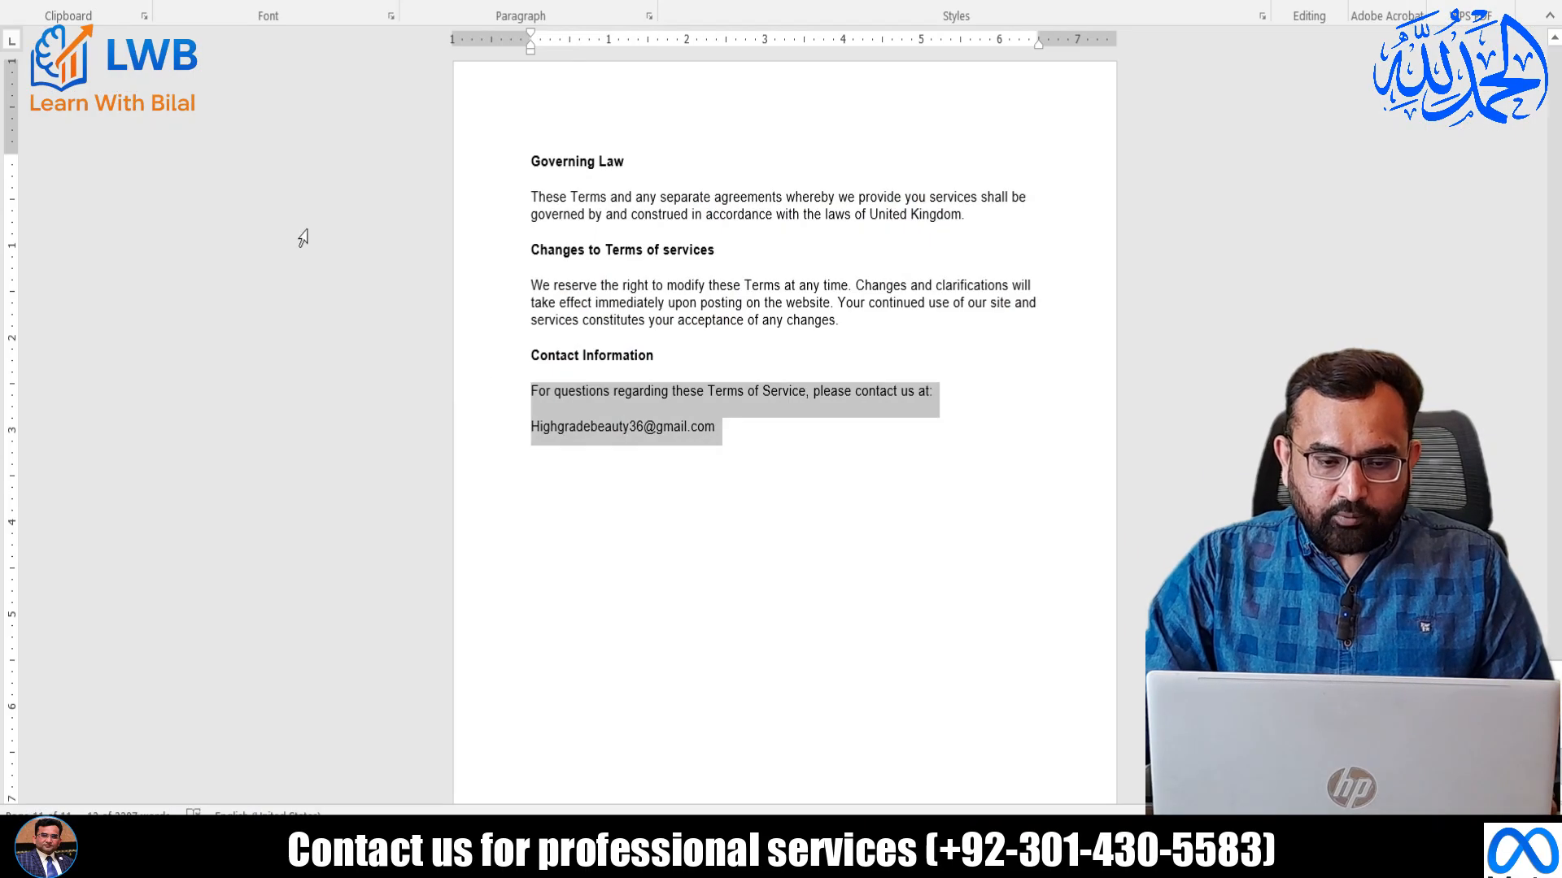
pyautogui.moveTo(1184, 841)
pyautogui.moveTo(1093, 841)
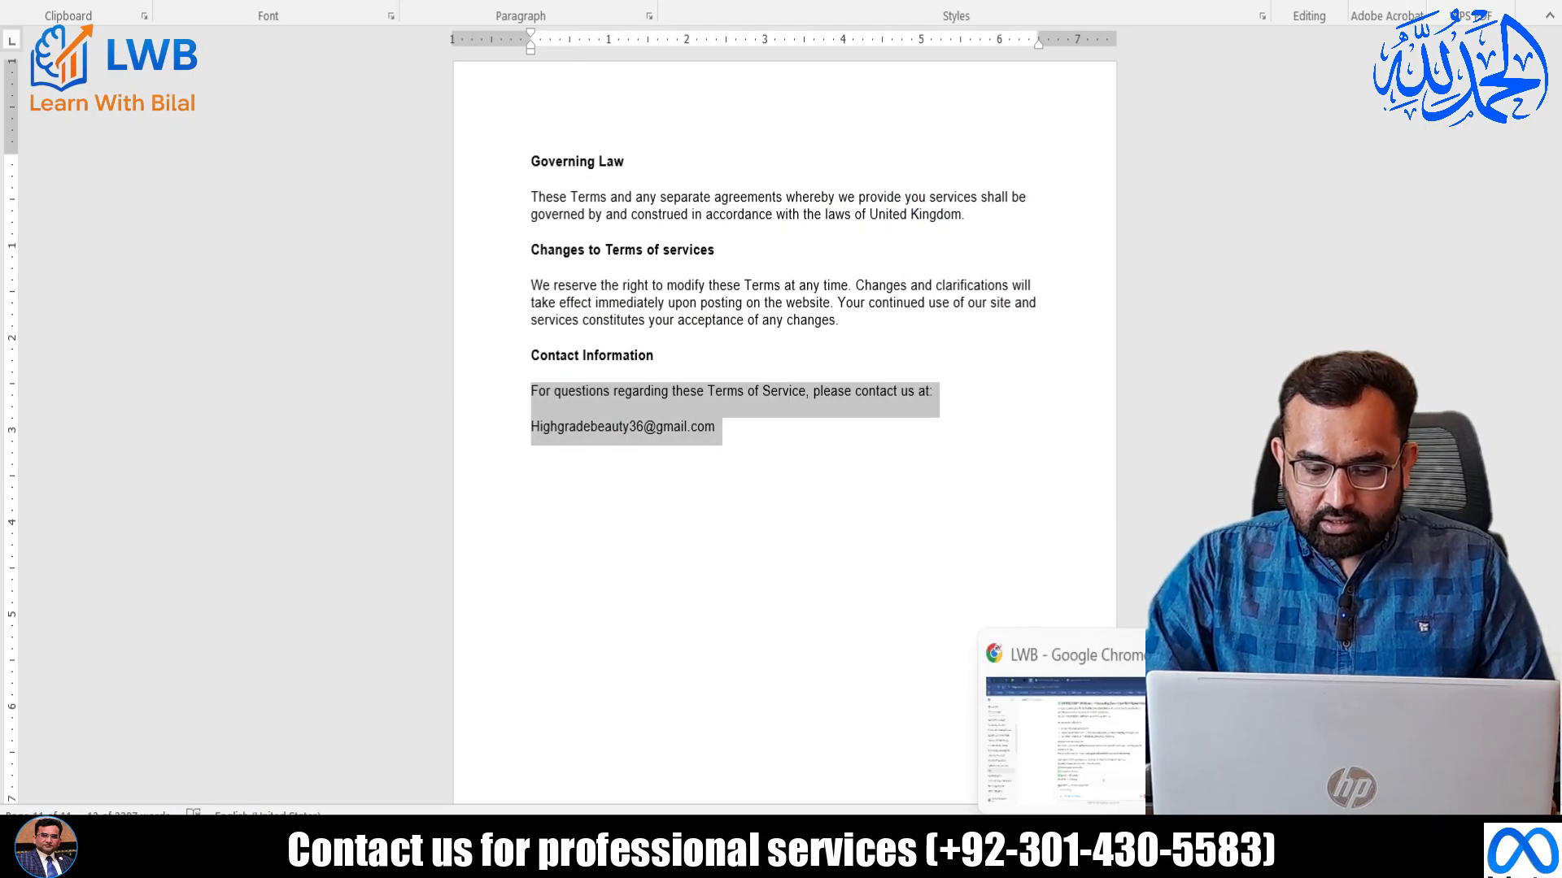
pyautogui.click(1061, 724)
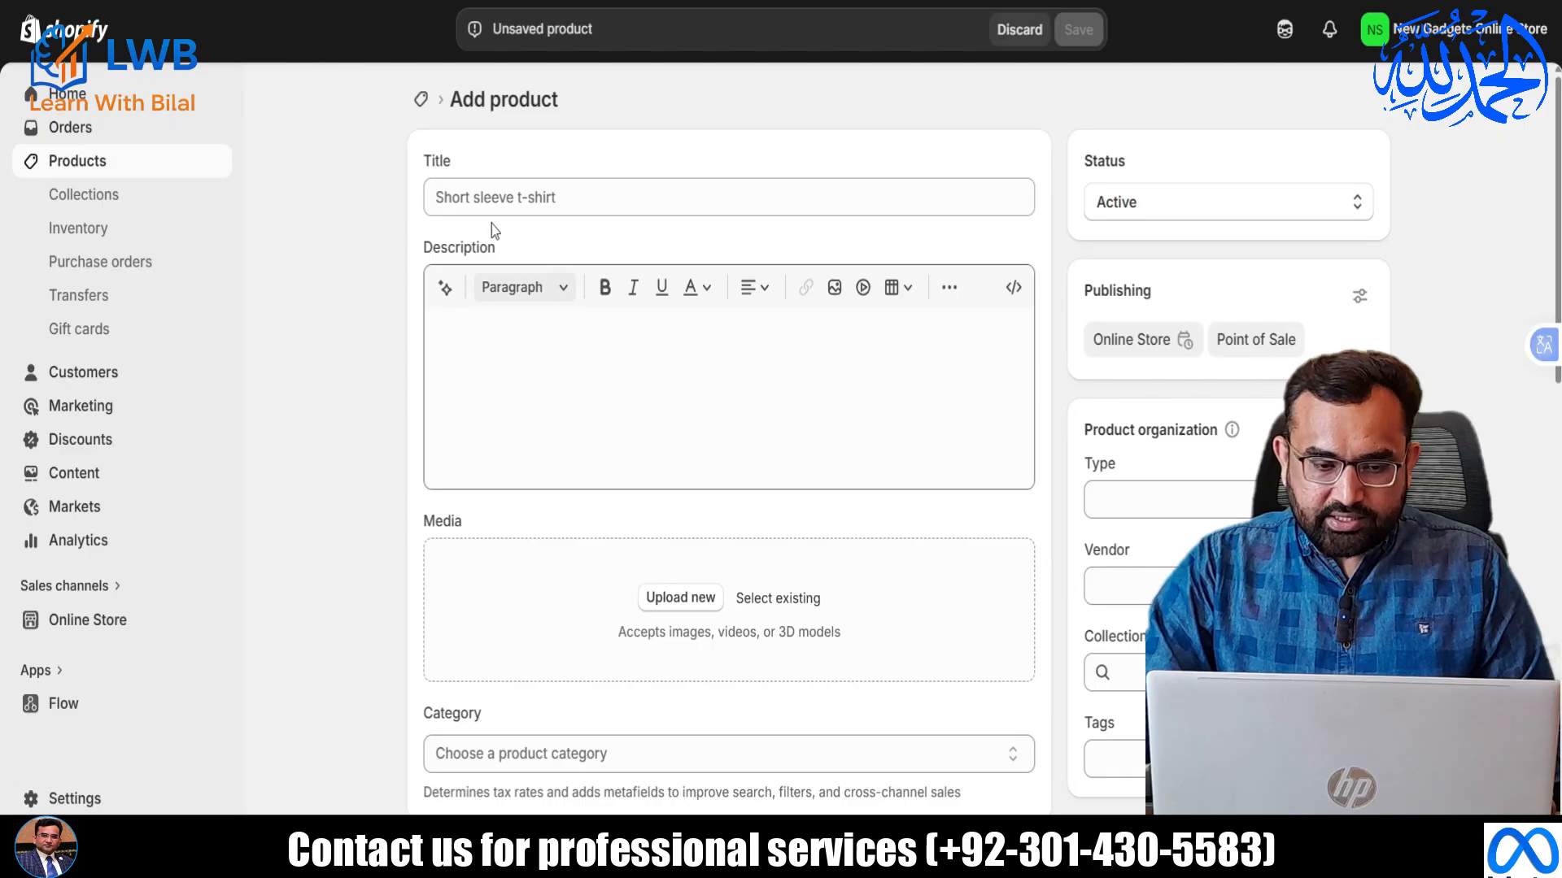
# Title the product "Apple Ultra&nbsp; Master Copy", removing the trailing code after "Copy" in the pasted line.
pyautogui.click(497, 198)
pyautogui.write('Apple Ultra&nbsp; Master Copy&nbsp')
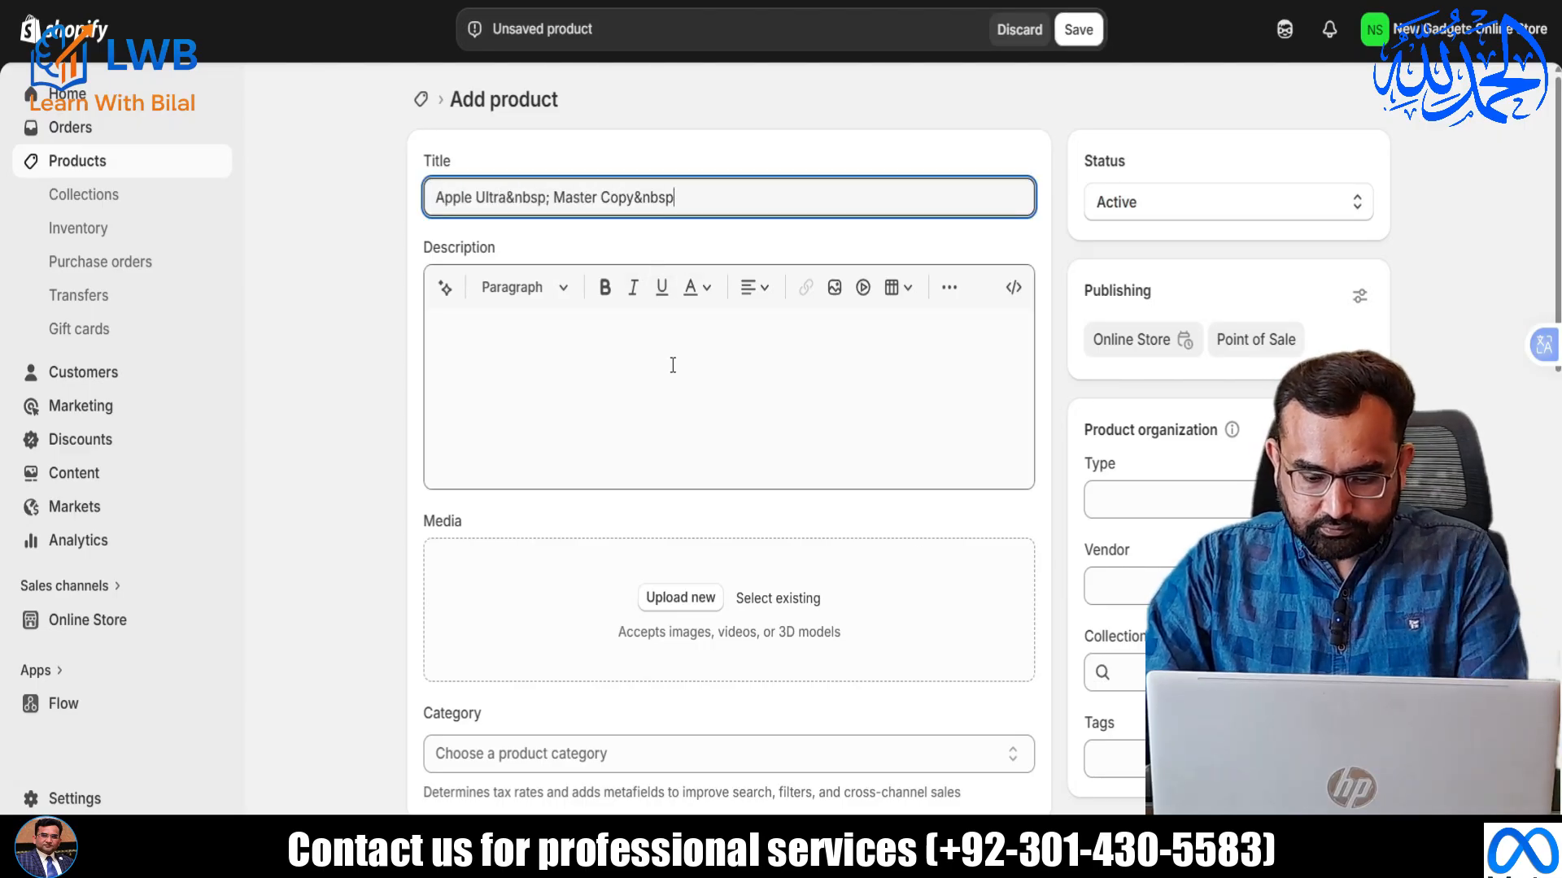
pyautogui.press('BackSpace')
pyautogui.press('BackSpace')
pyautogui.press('BackSpace')
pyautogui.write('y')
# Copy the product text from "Meet Apple Watch Ultra" to "1x User Manual" in the notes file into the product description.
pyautogui.click(516, 393)
pyautogui.hotkey('alt', 'Tab')
pyautogui.hotkey('alt', 'Tab')
pyautogui.hotkey('alt', 'Tab')
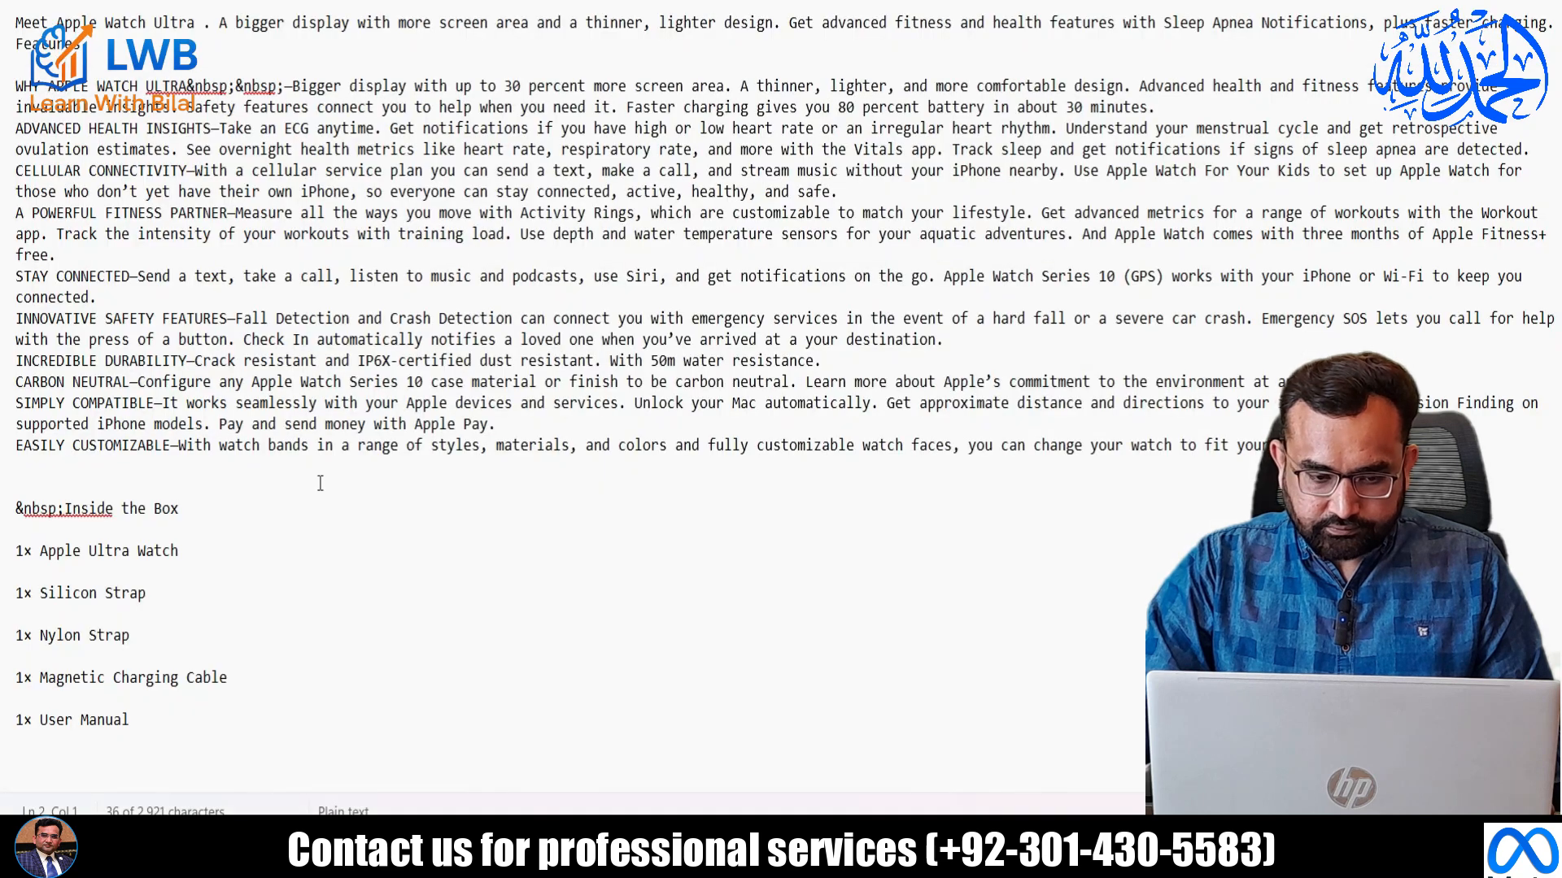
pyautogui.moveTo(18, 23); pyautogui.dragTo(124, 727)
pyautogui.hotkey('alt', 'Tab')
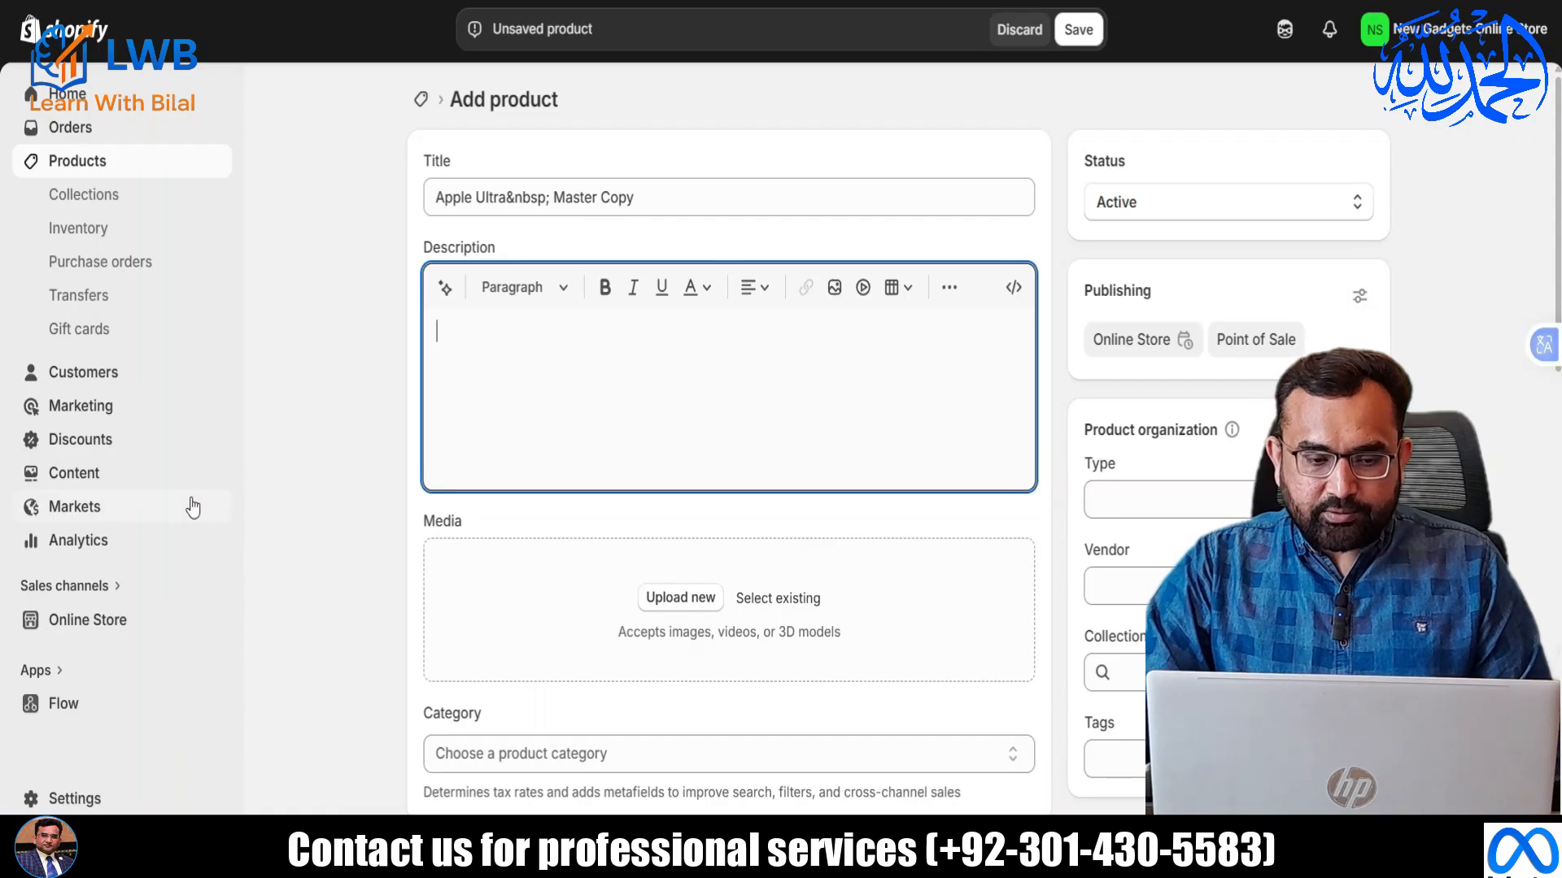
pyautogui.hotkey('ctrl', 'v')
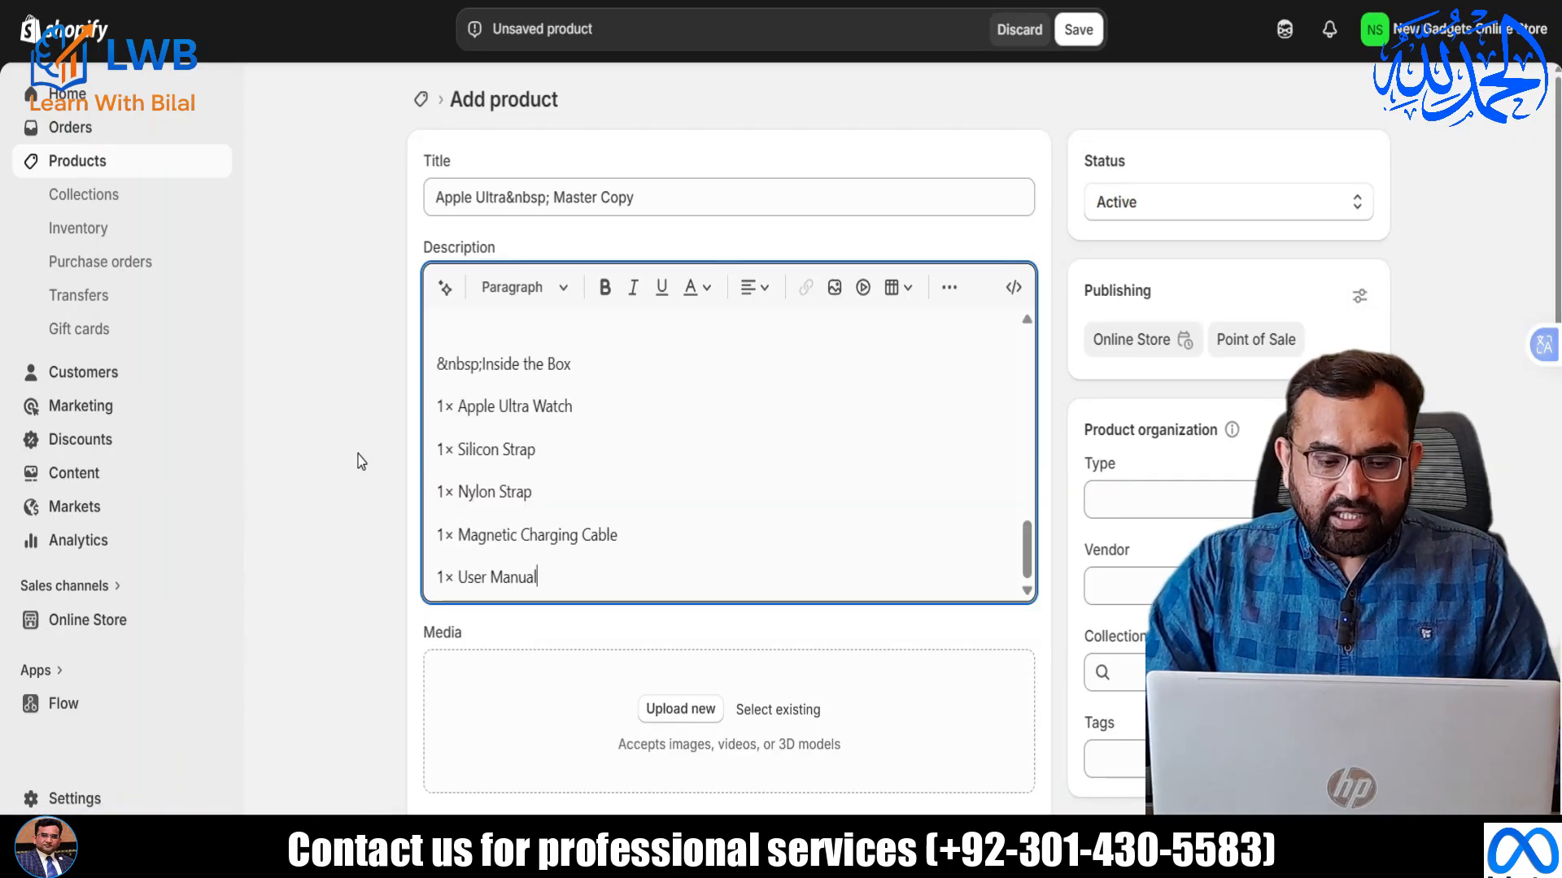
pyautogui.scroll(10, 593, 443)
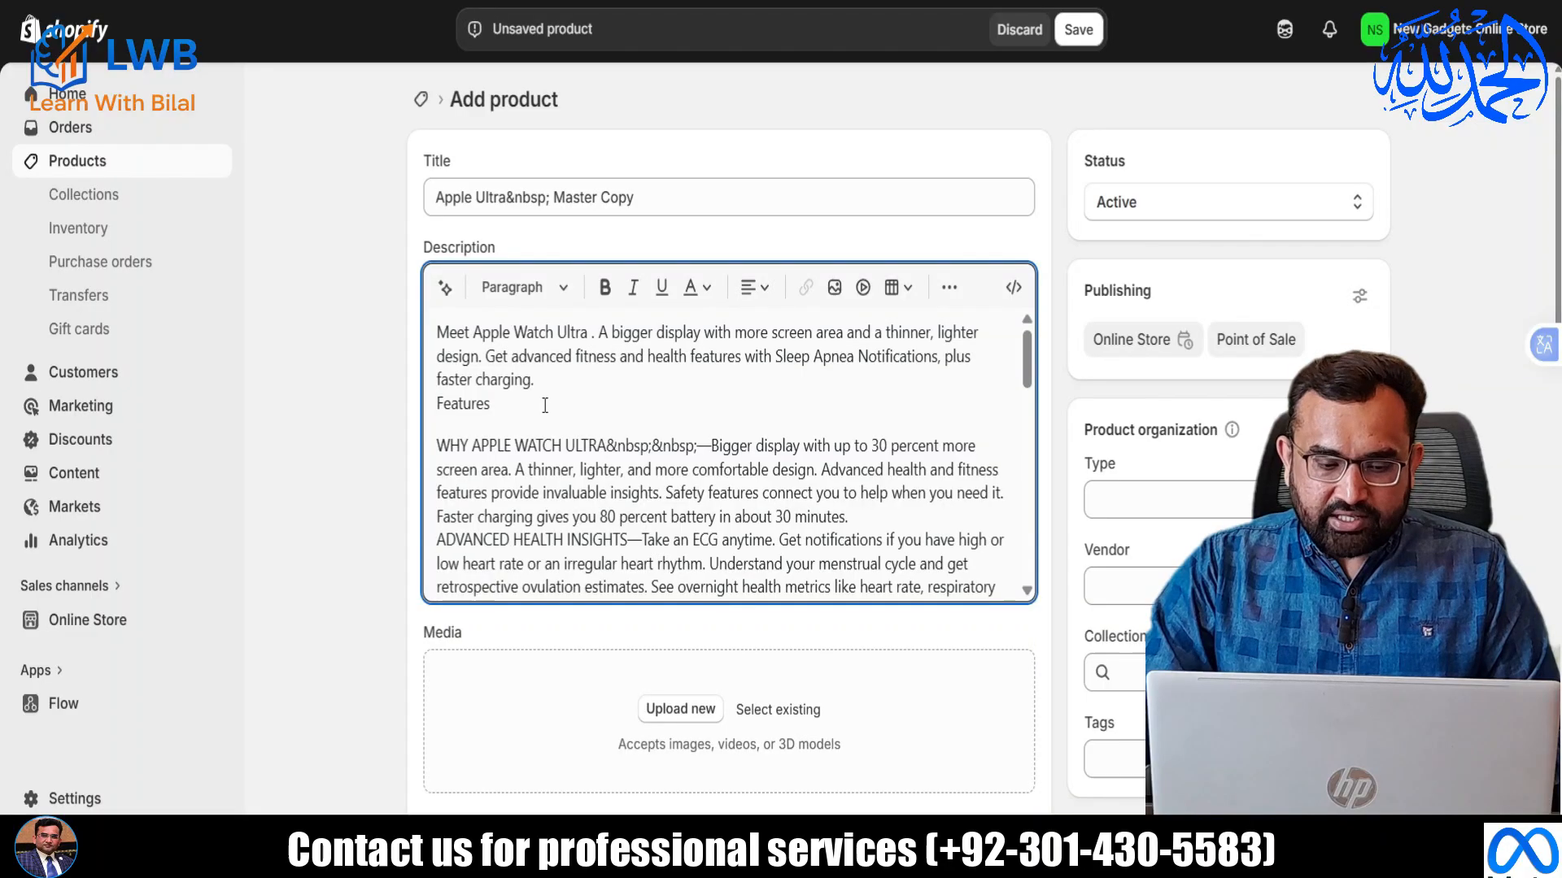
# Add a blank line below "Features" in the description and insert the IMG-18081365 WEBP image there, uploaded from Shopify Store's Product folder.
pyautogui.click(500, 406)
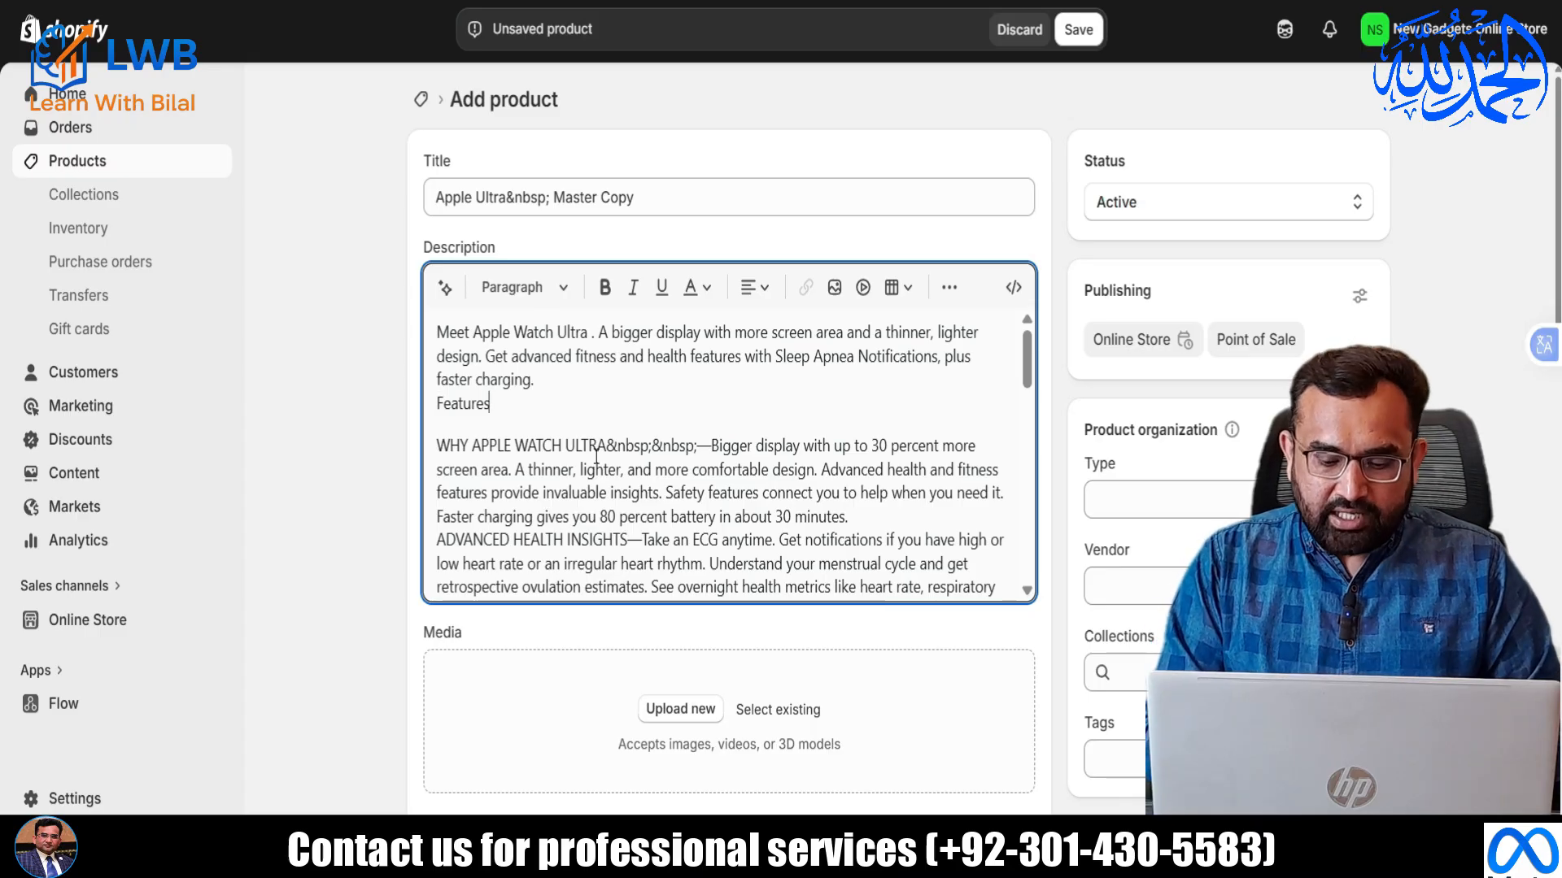
pyautogui.press('Return')
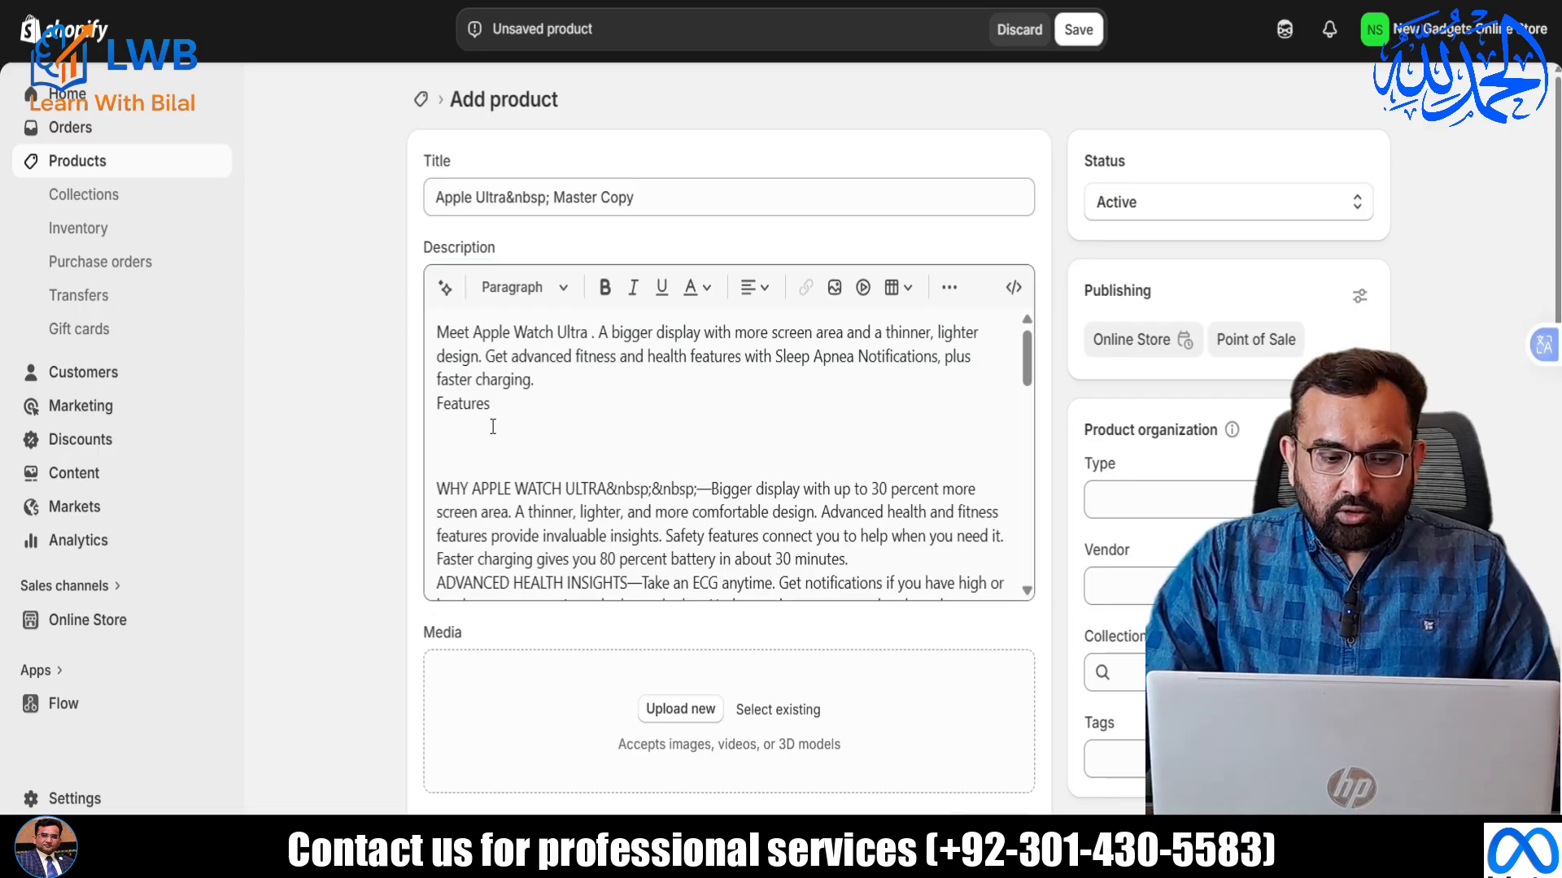
pyautogui.click(453, 440)
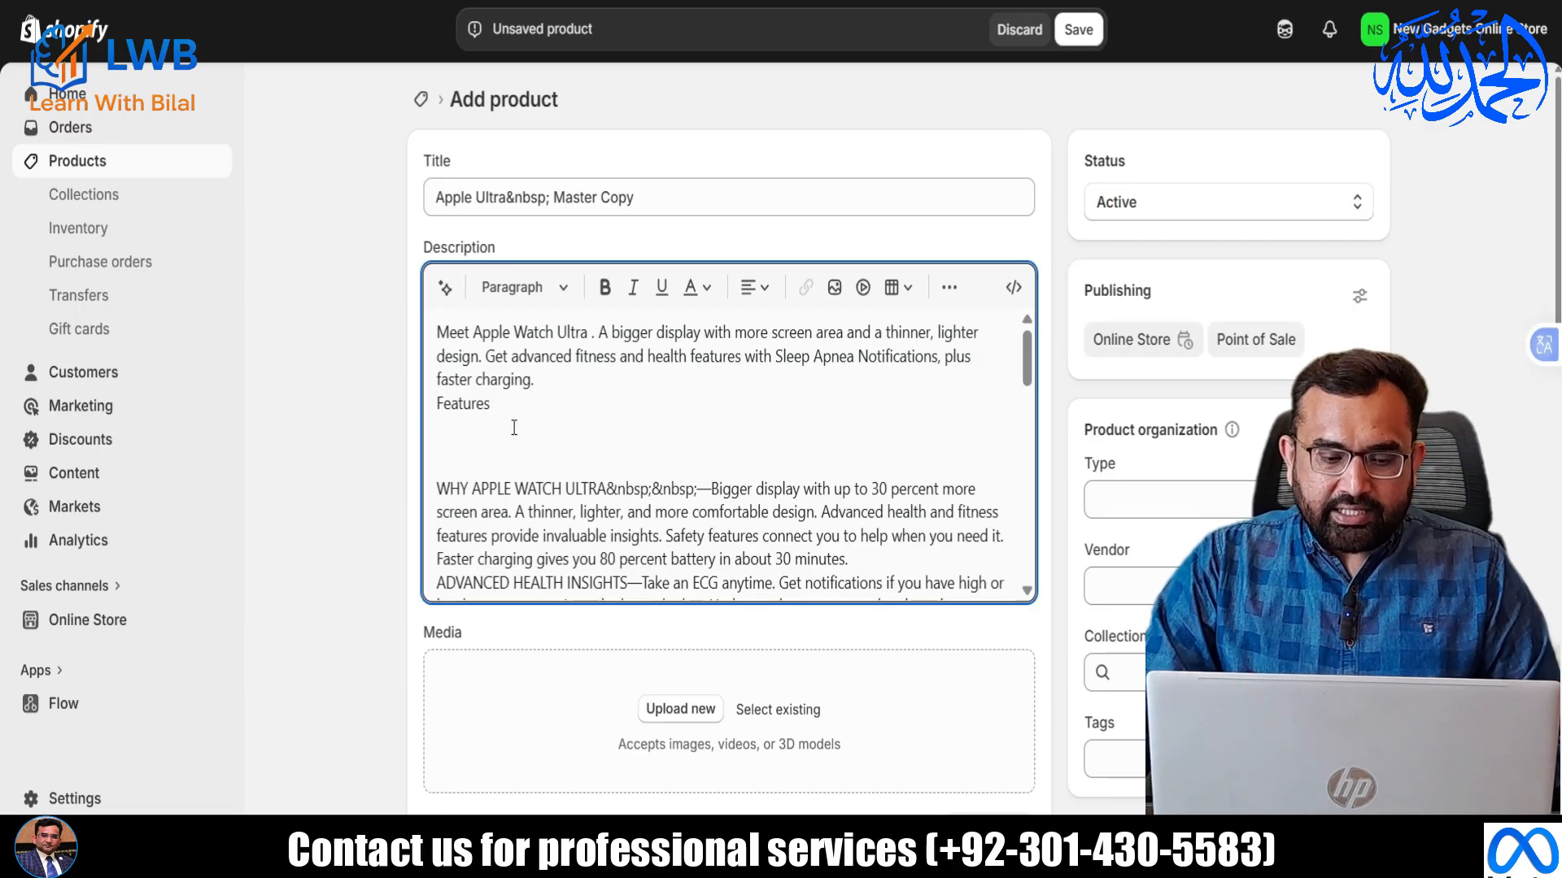
pyautogui.click(834, 288)
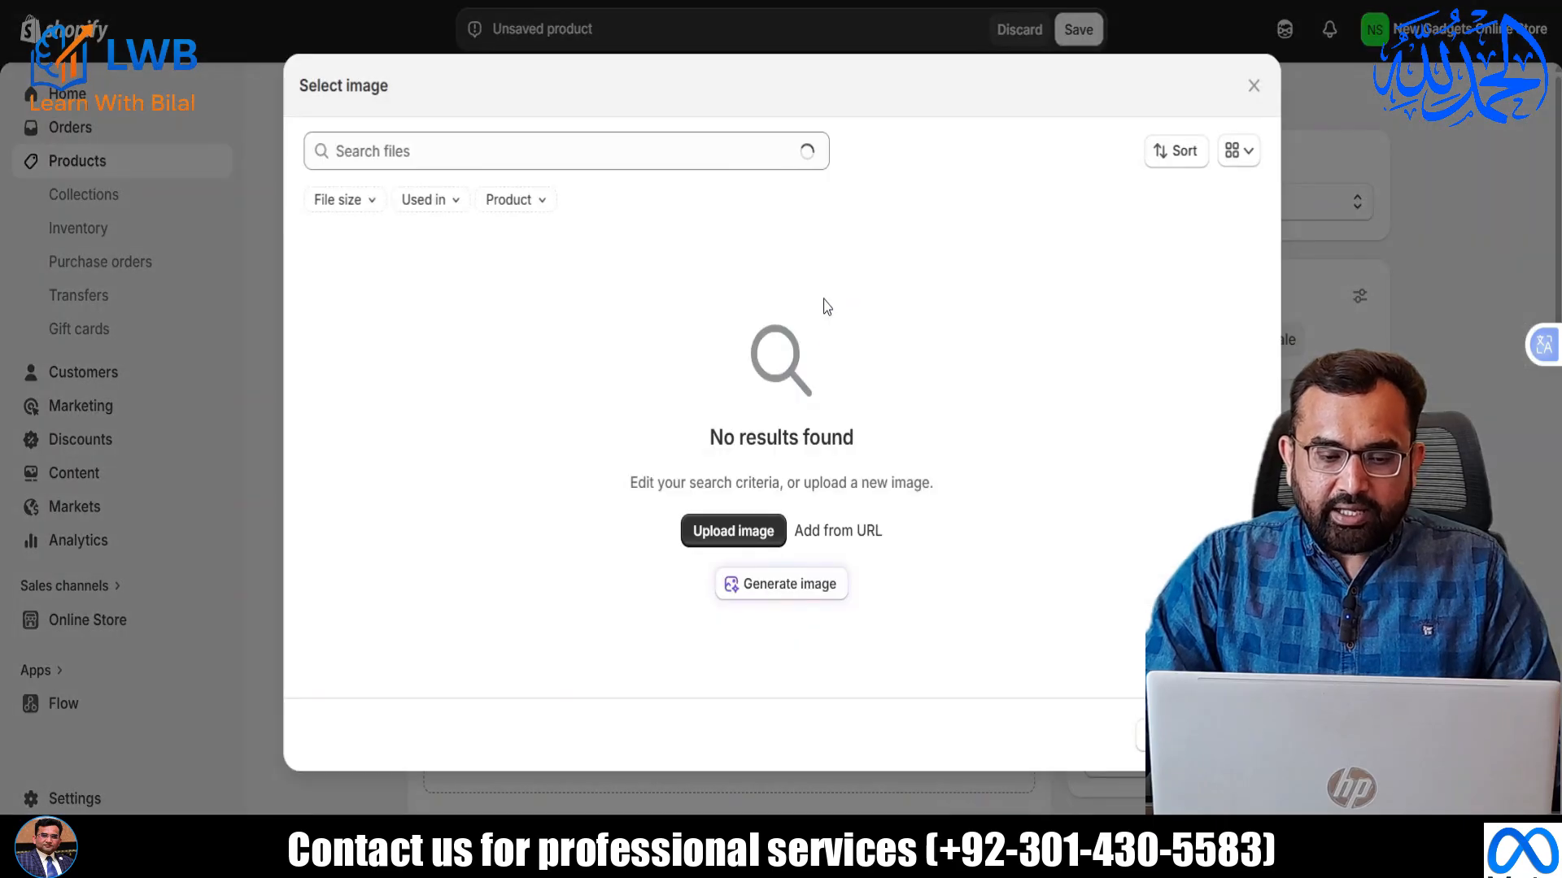
pyautogui.click(711, 532)
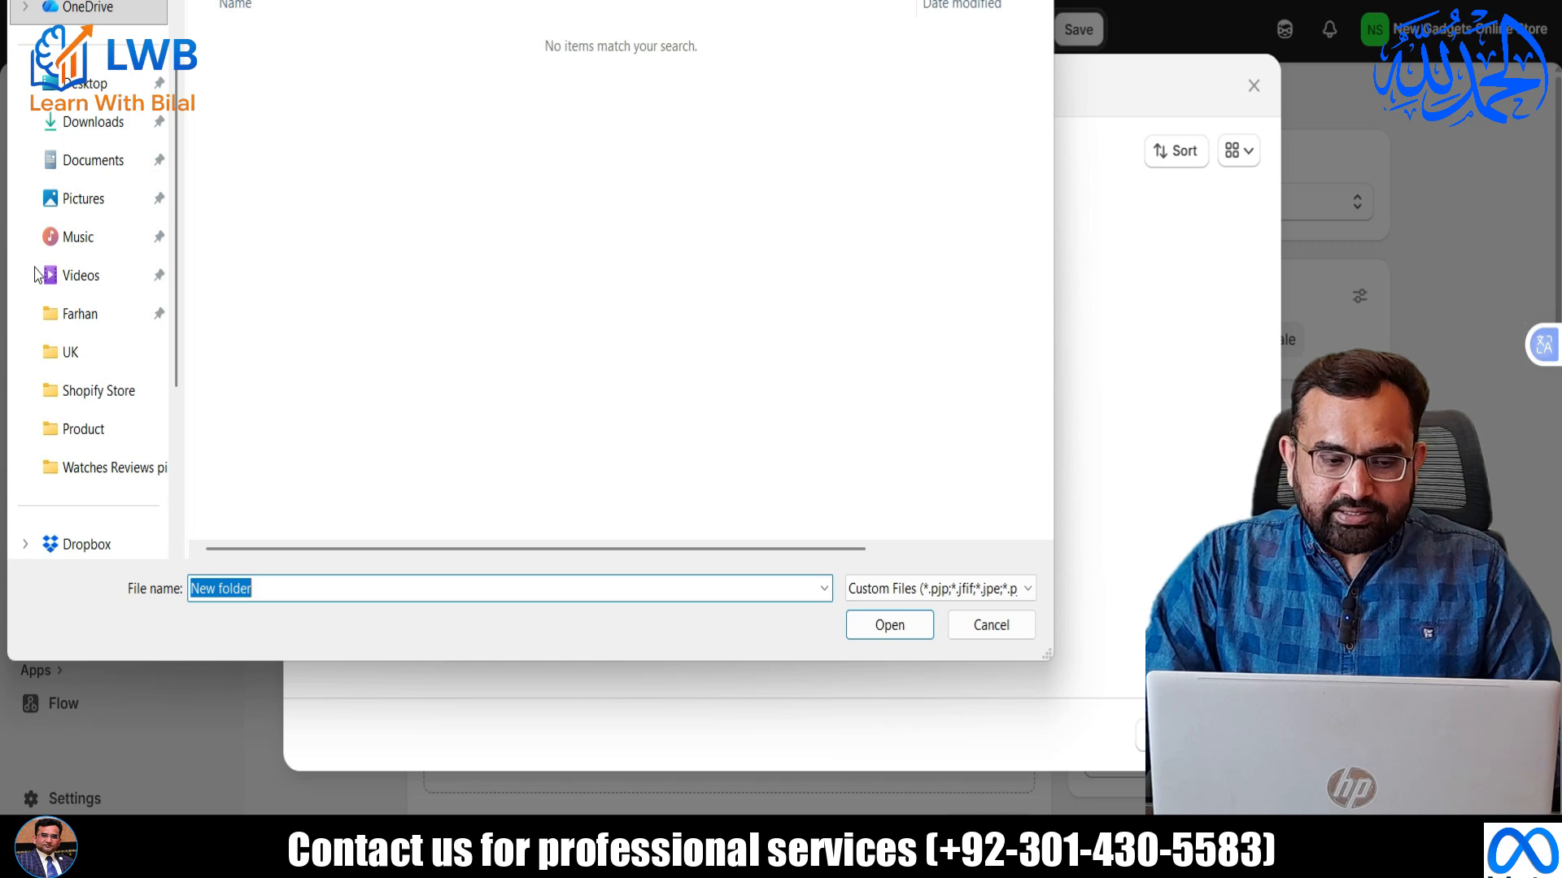
pyautogui.click(115, 85)
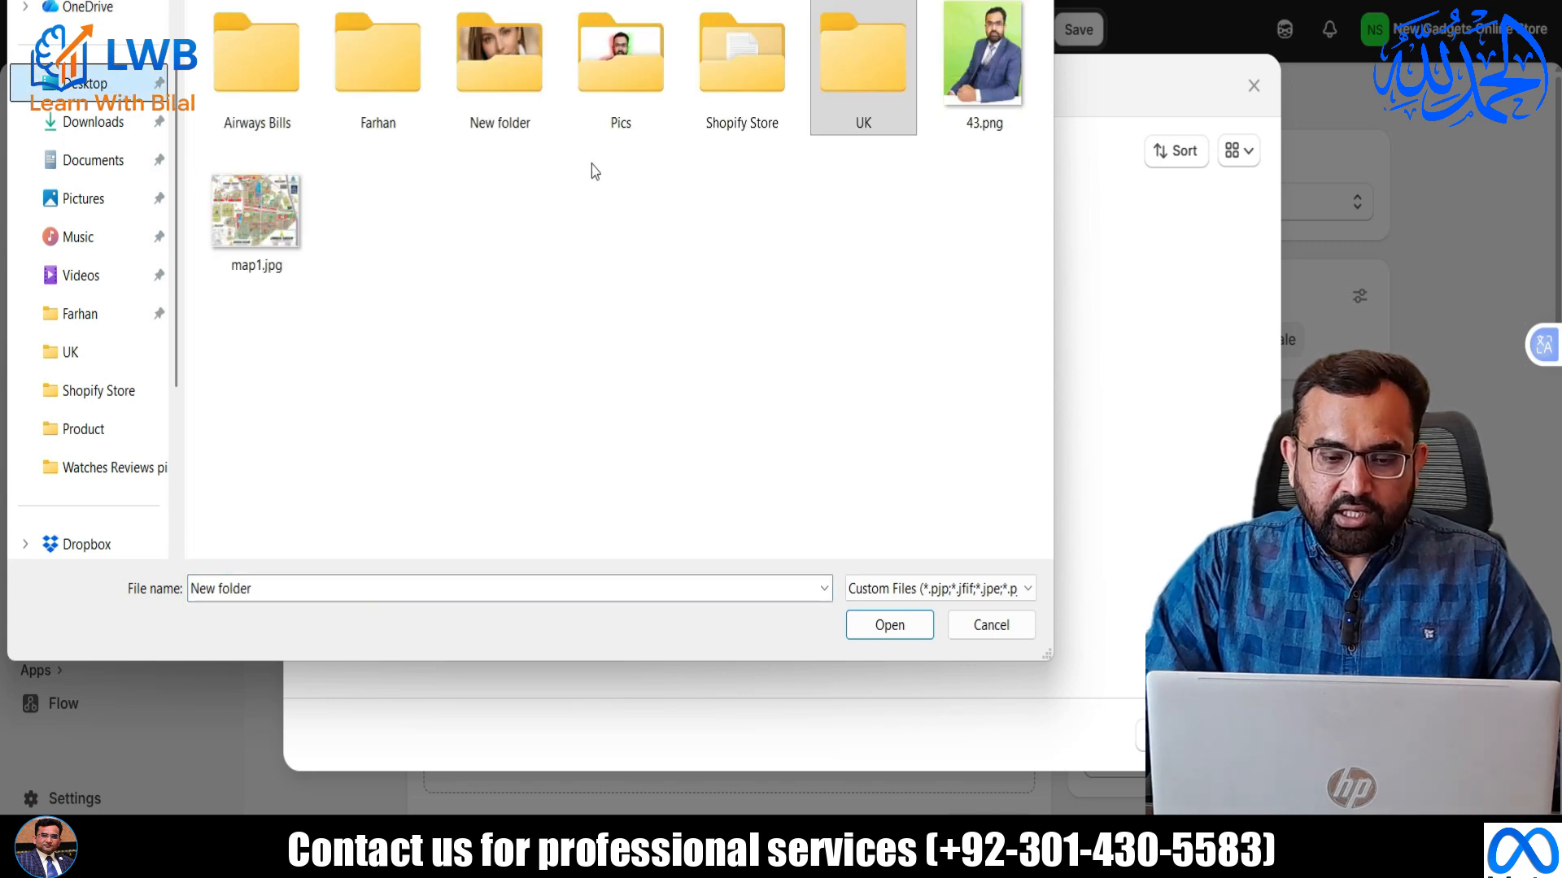
pyautogui.doubleClick(732, 69)
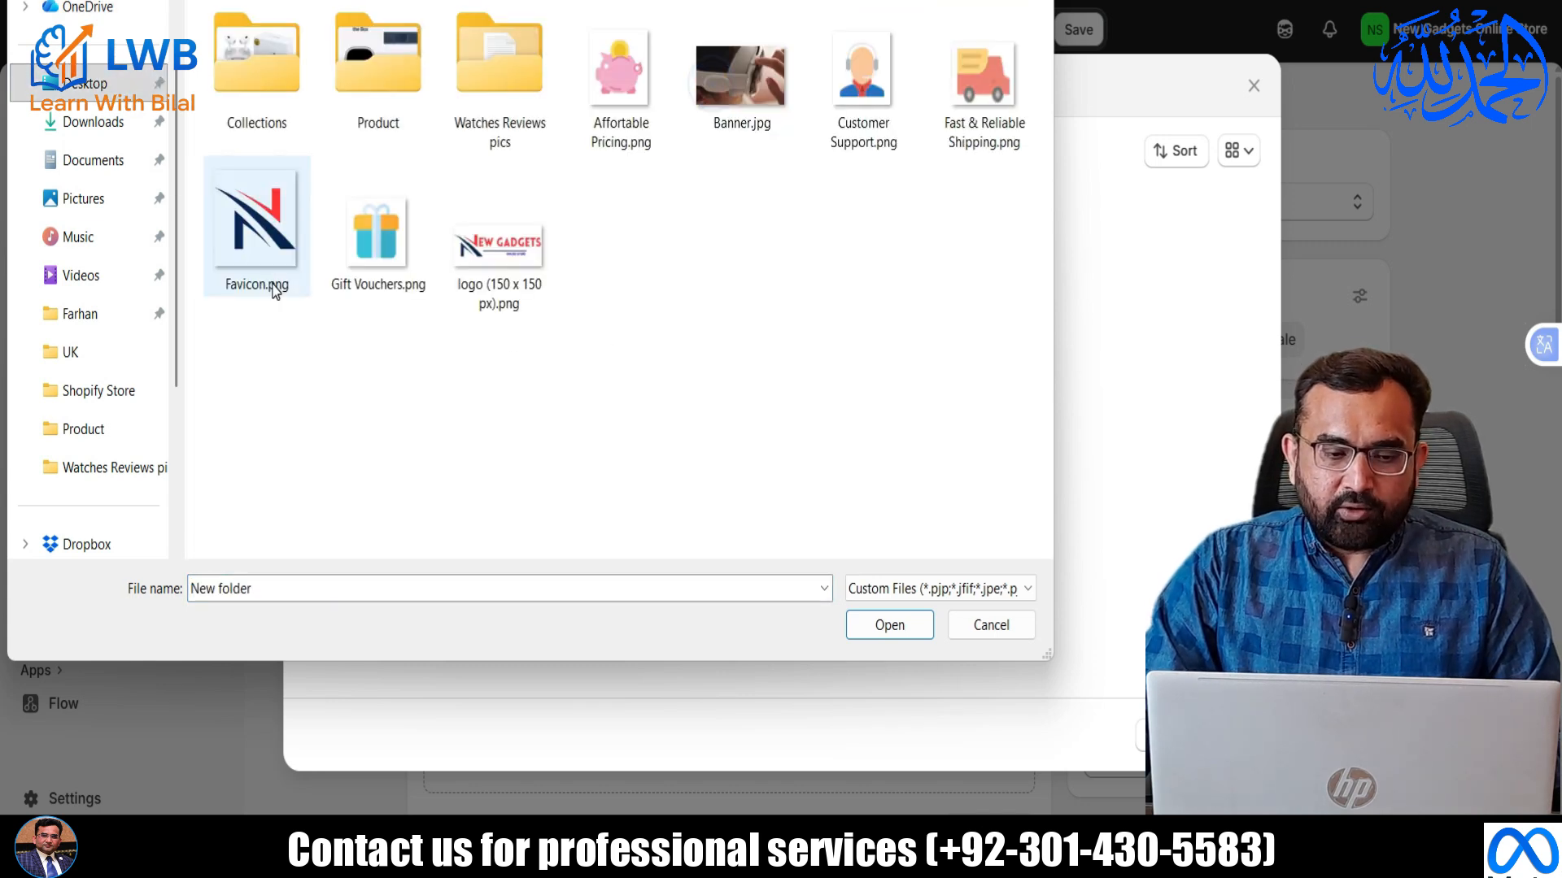
pyautogui.doubleClick(376, 90)
pyautogui.click(984, 90)
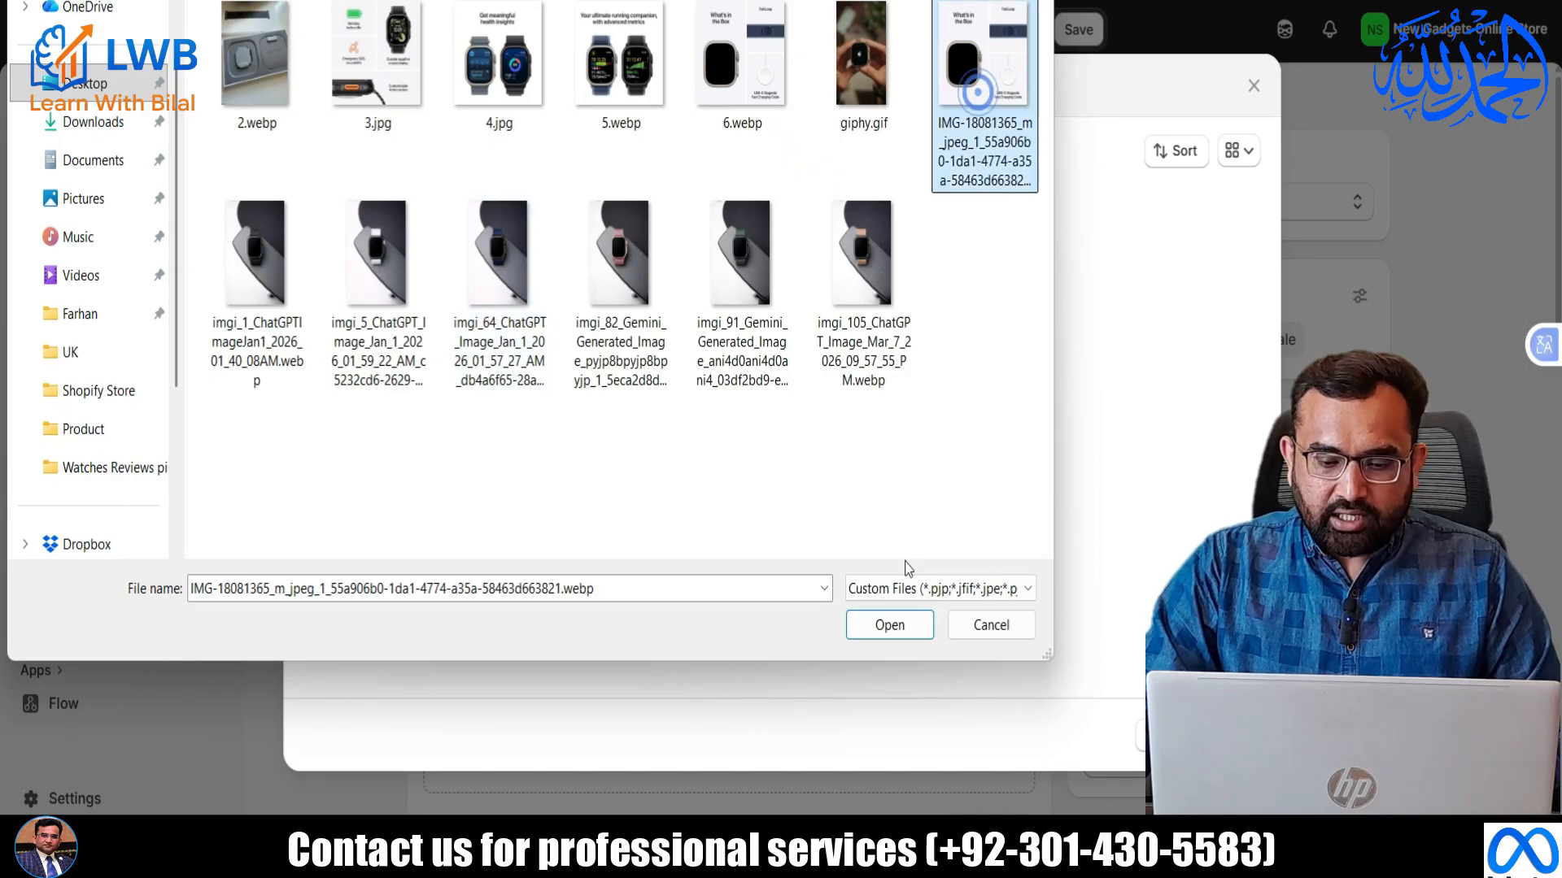
pyautogui.click(890, 624)
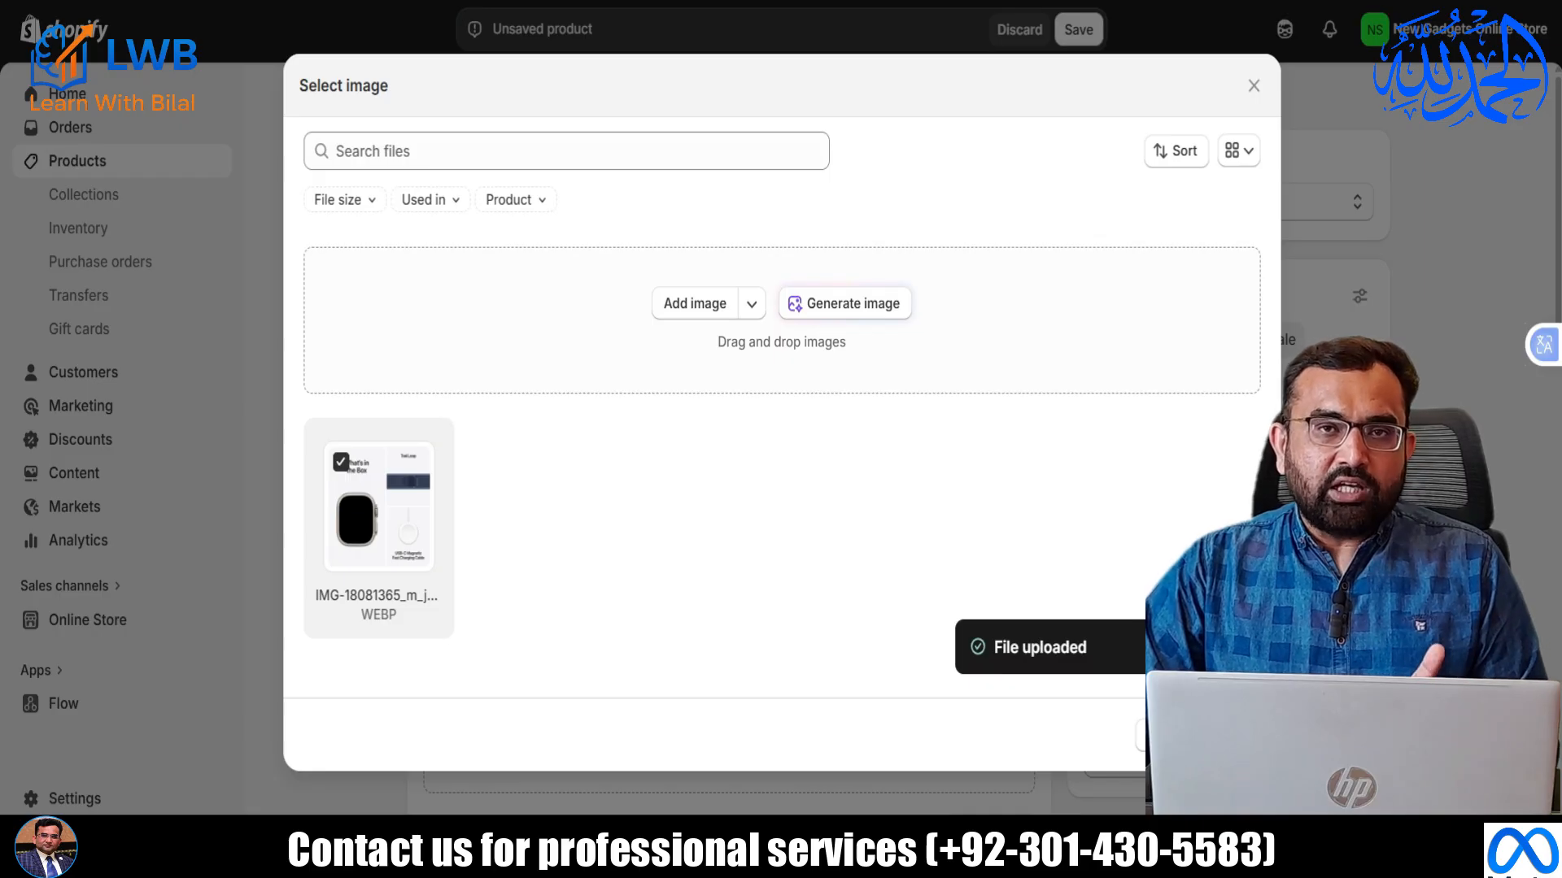
pyautogui.click(1233, 735)
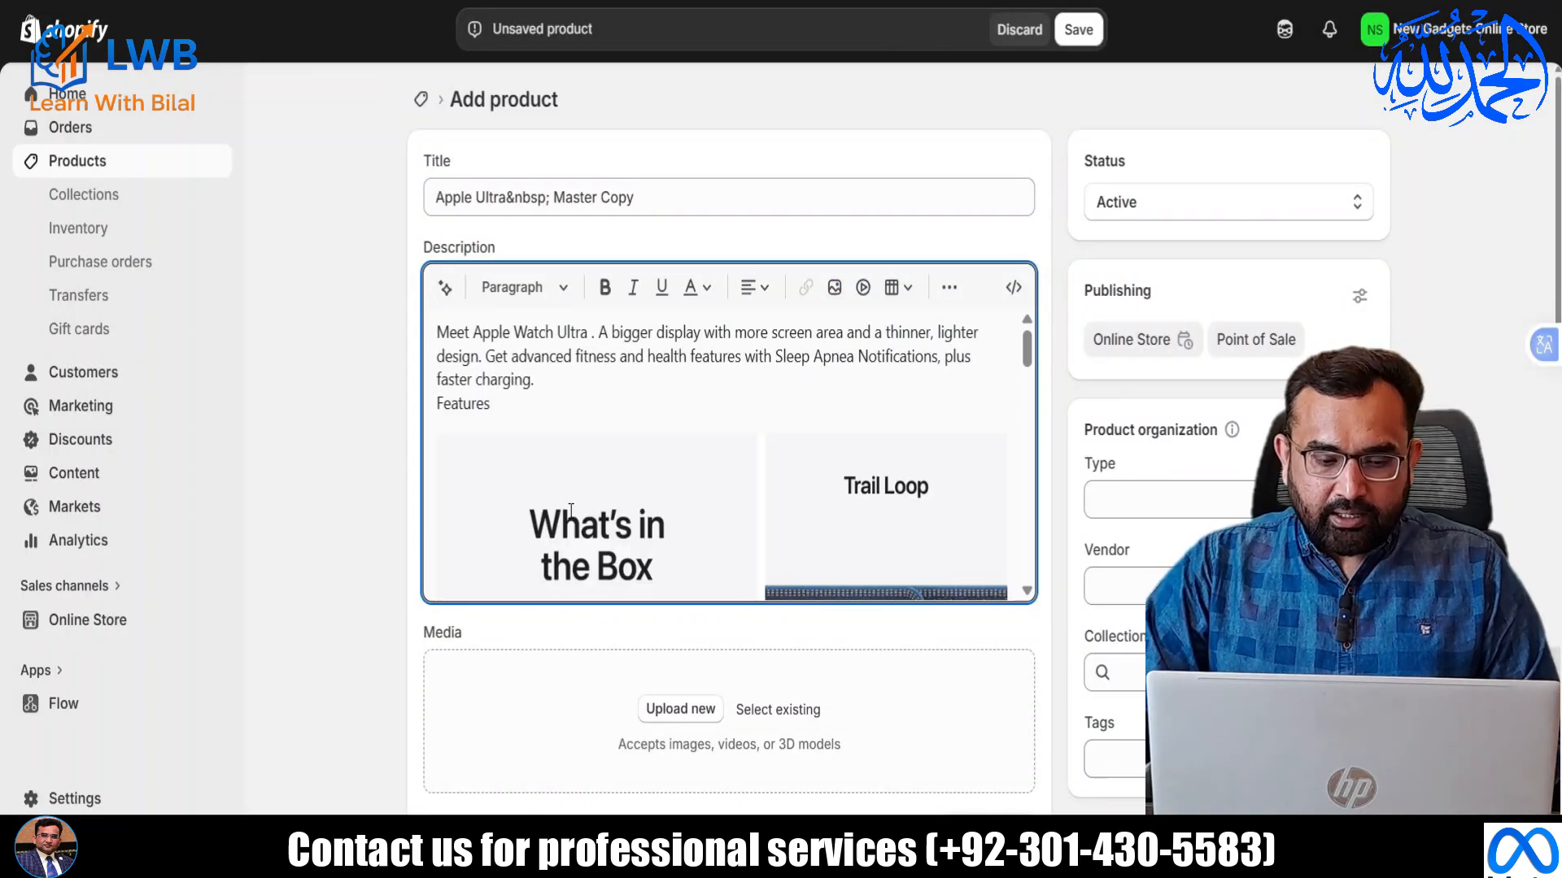
# Add a blank line after the ADVANCED HEALTH INSIGHTS paragraph in the description and insert the uploaded giphy.gif there.
pyautogui.scroll(-3, 655, 418)
pyautogui.scroll(-10, 655, 419)
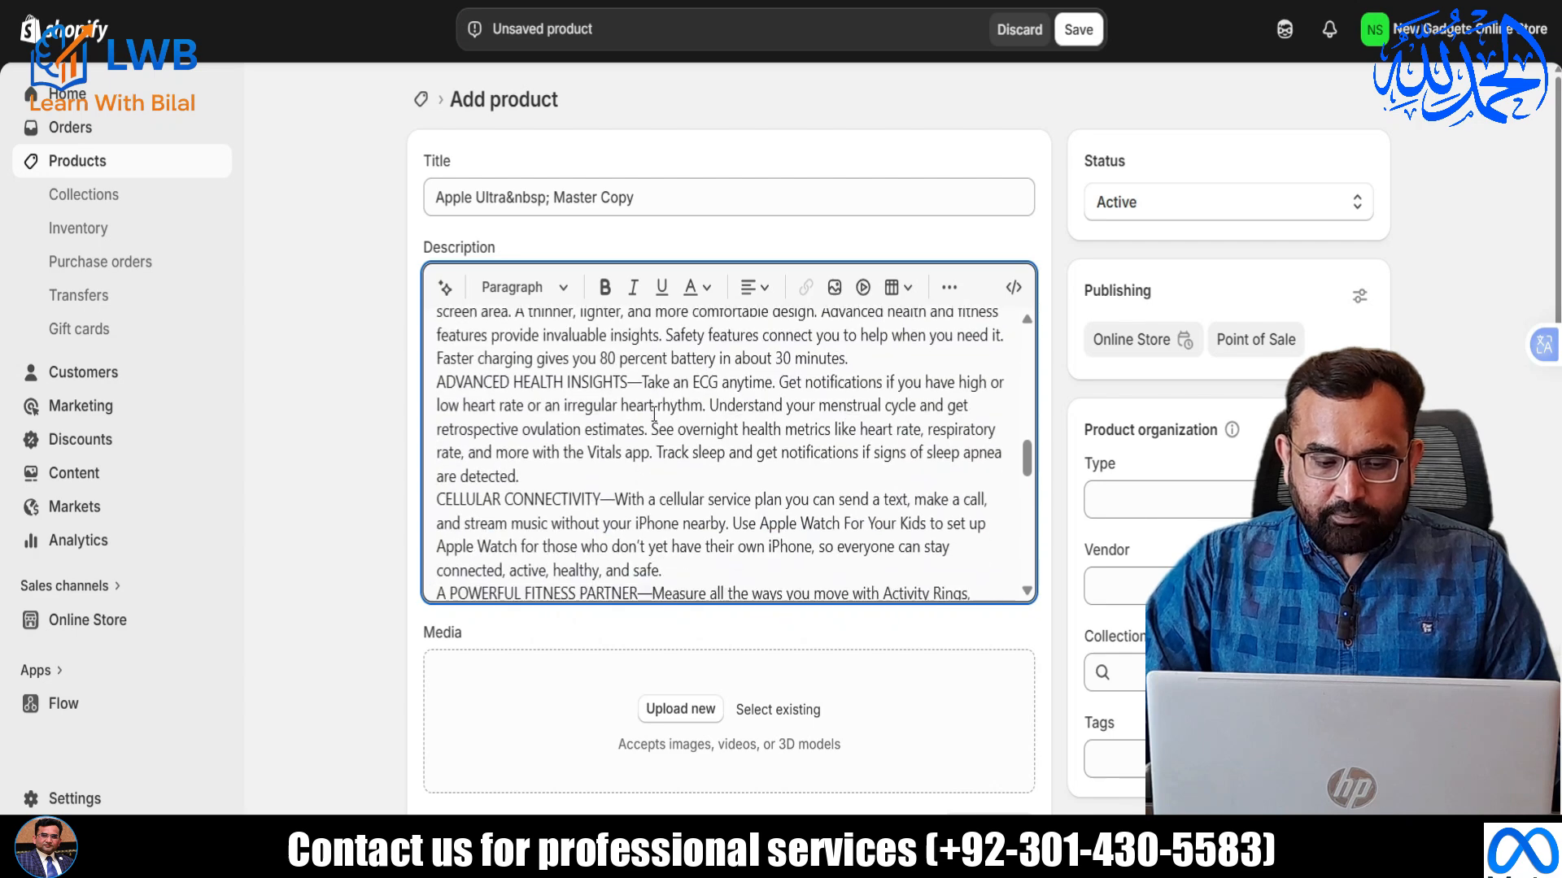
pyautogui.click(543, 368)
pyautogui.press('Return')
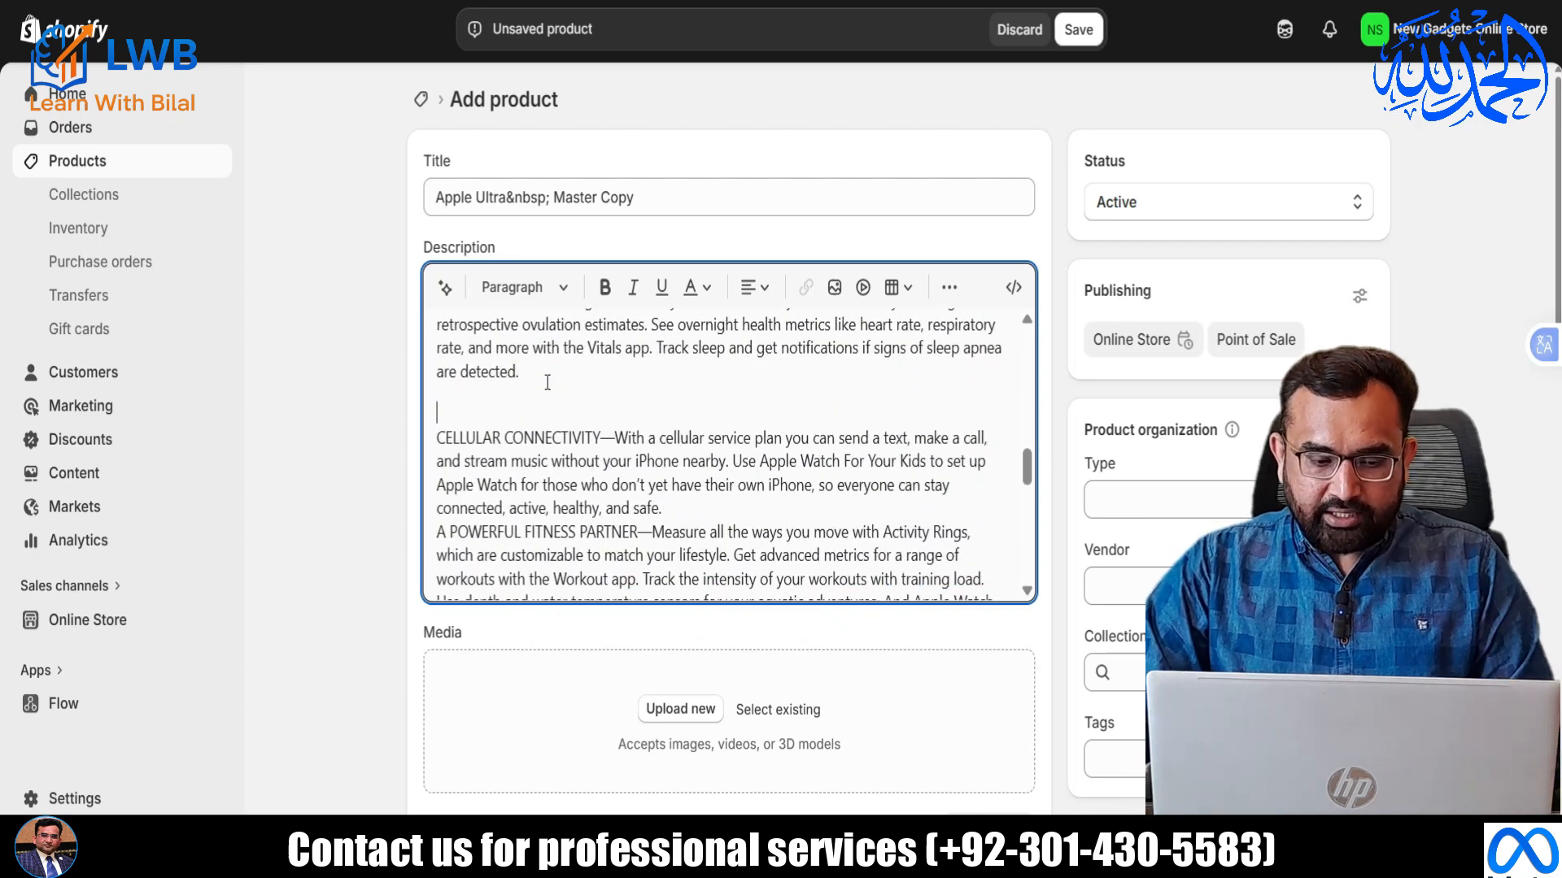
pyautogui.click(834, 287)
pyautogui.click(706, 306)
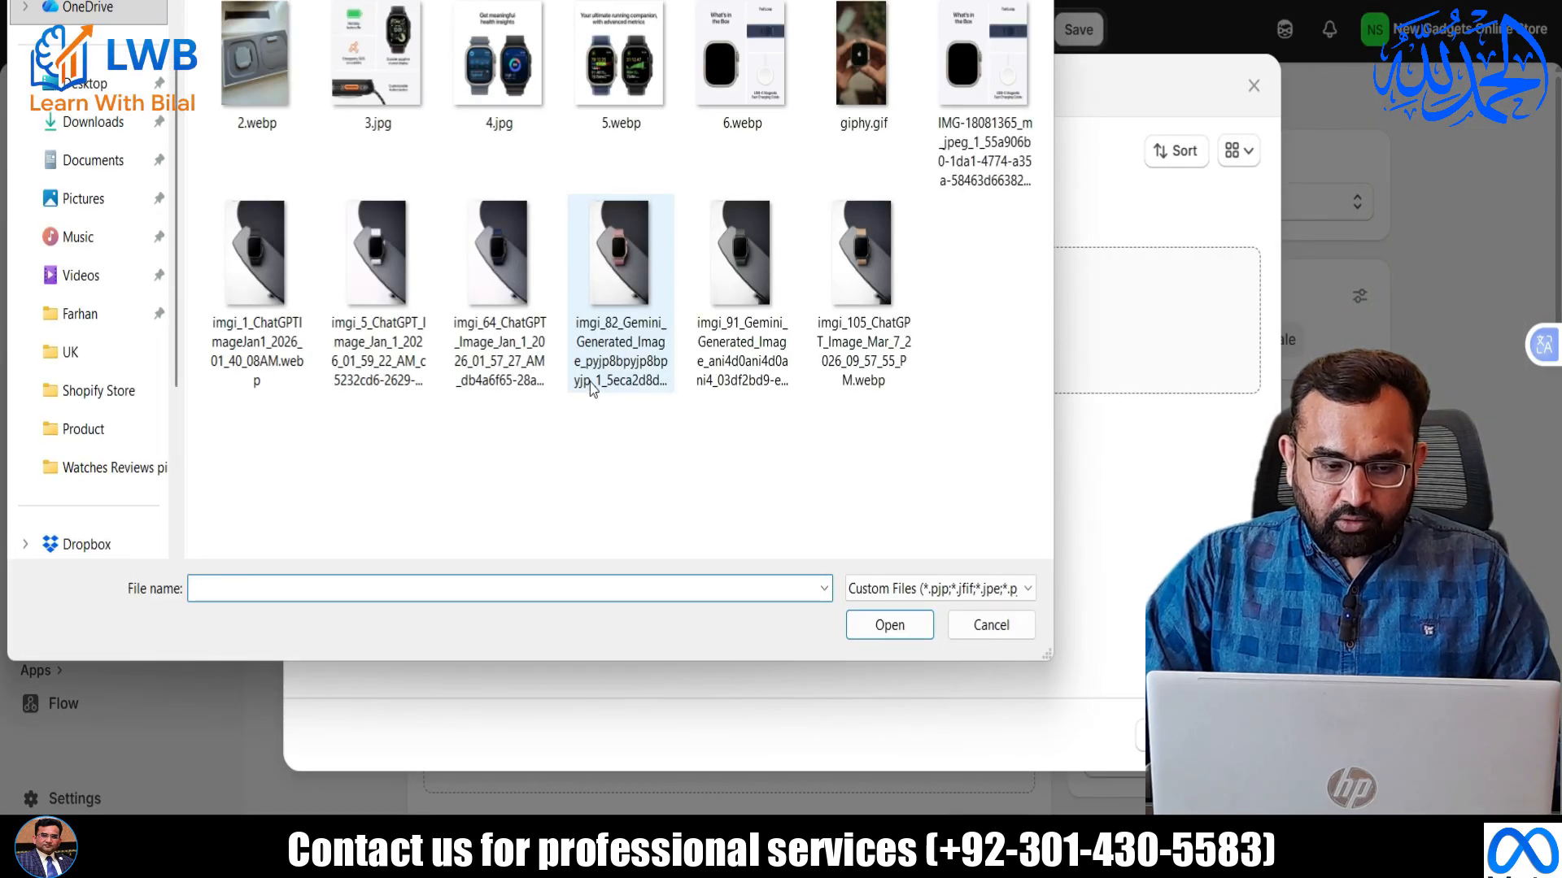
pyautogui.click(844, 108)
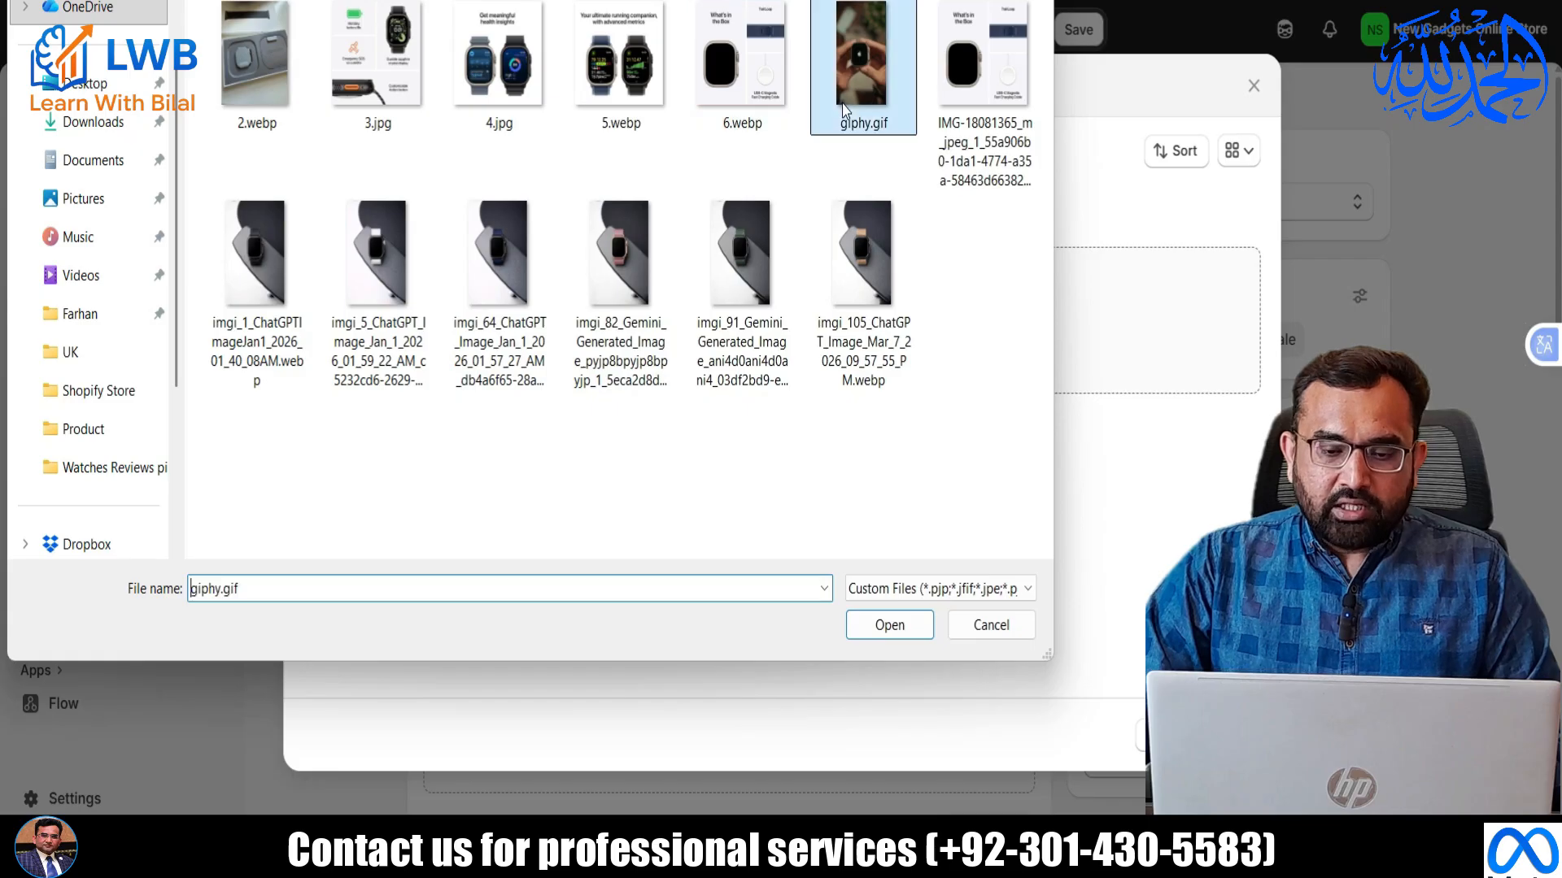
pyautogui.click(907, 625)
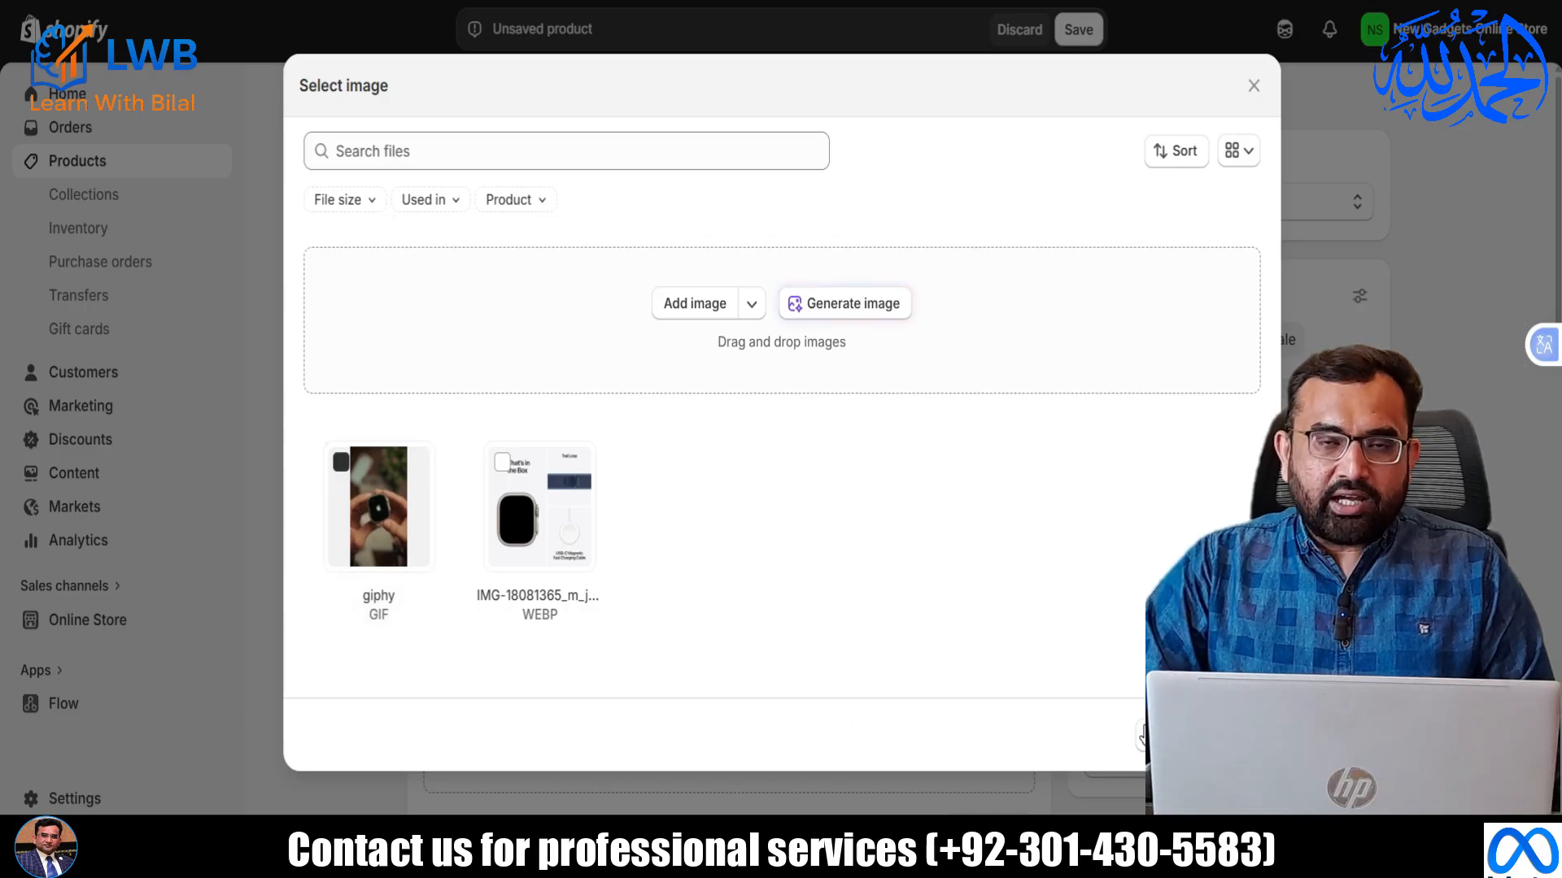
pyautogui.click(1231, 735)
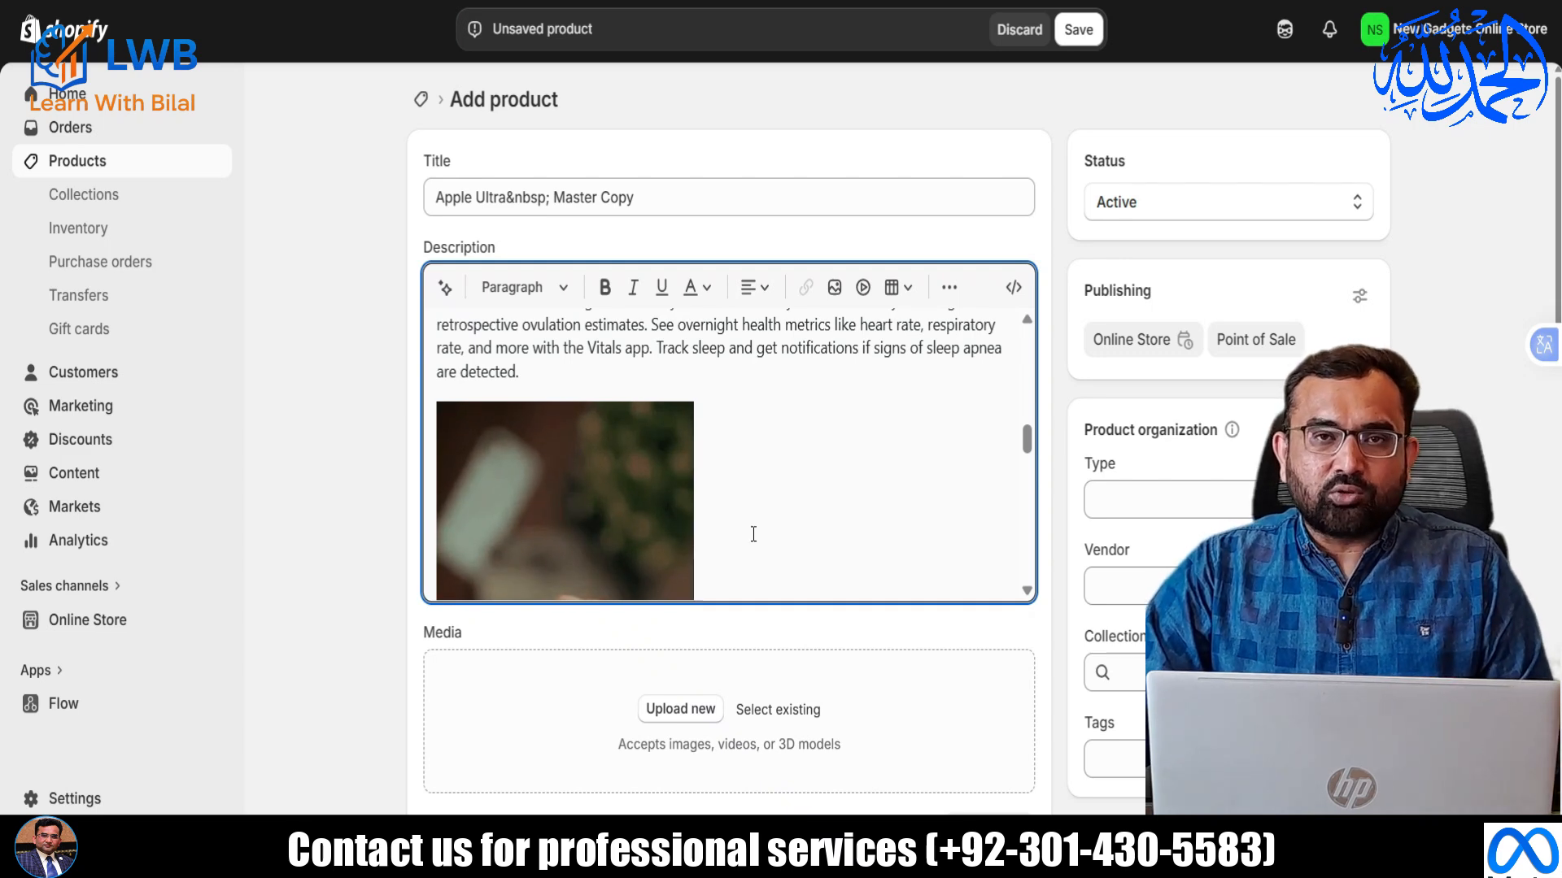
# Add a blank line after the STAY CONNECTED paragraph in the description and insert the uploaded 2.webp image there.
pyautogui.scroll(-5, 751, 504)
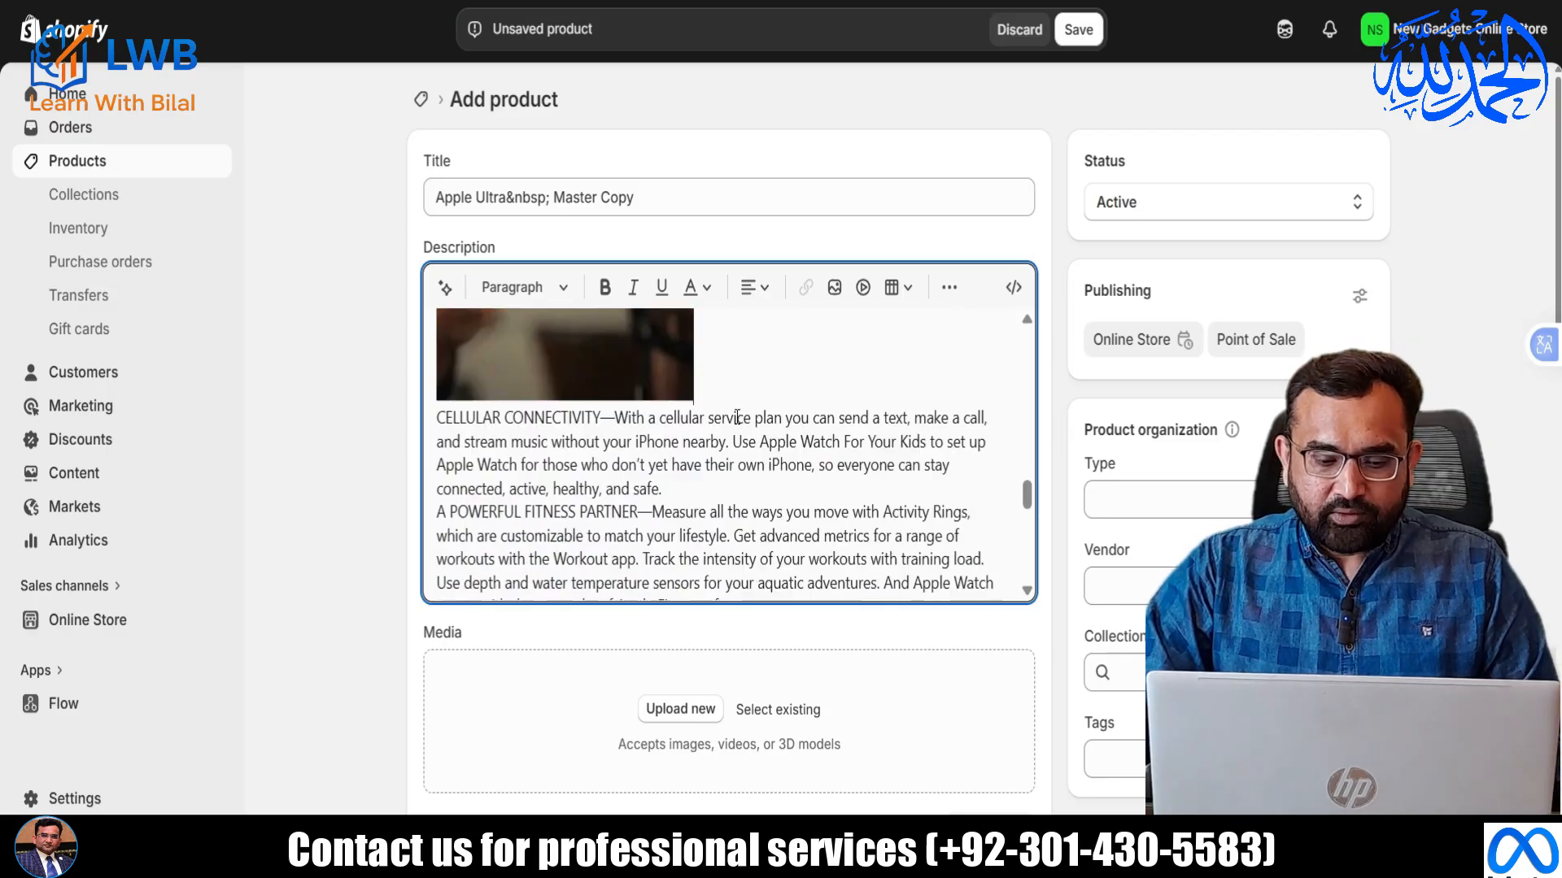
pyautogui.click(611, 503)
pyautogui.press('Return')
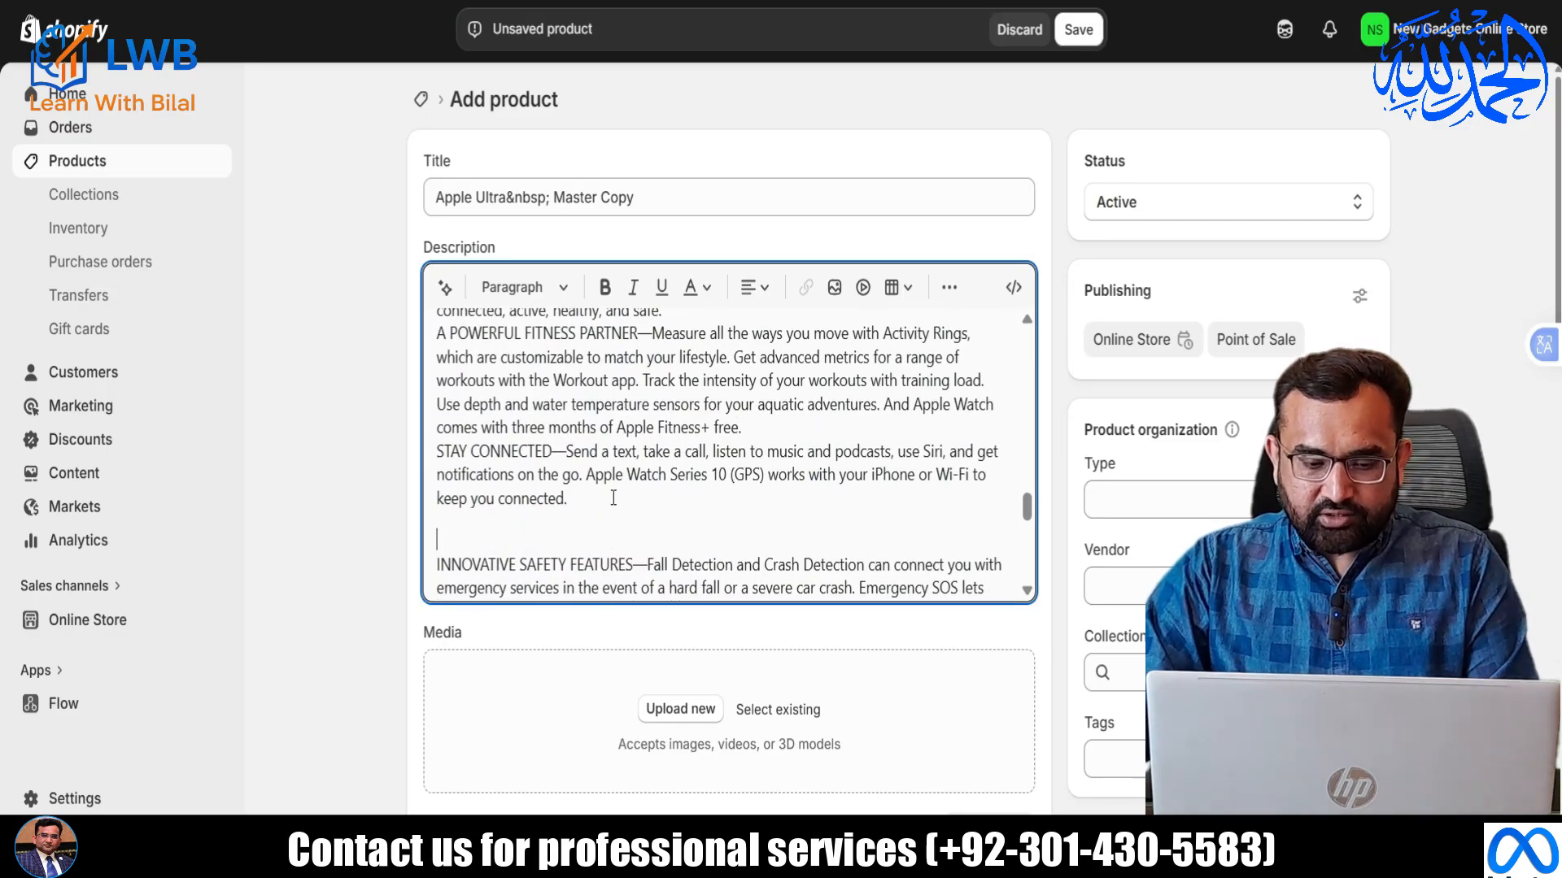
pyautogui.click(833, 287)
pyautogui.click(692, 310)
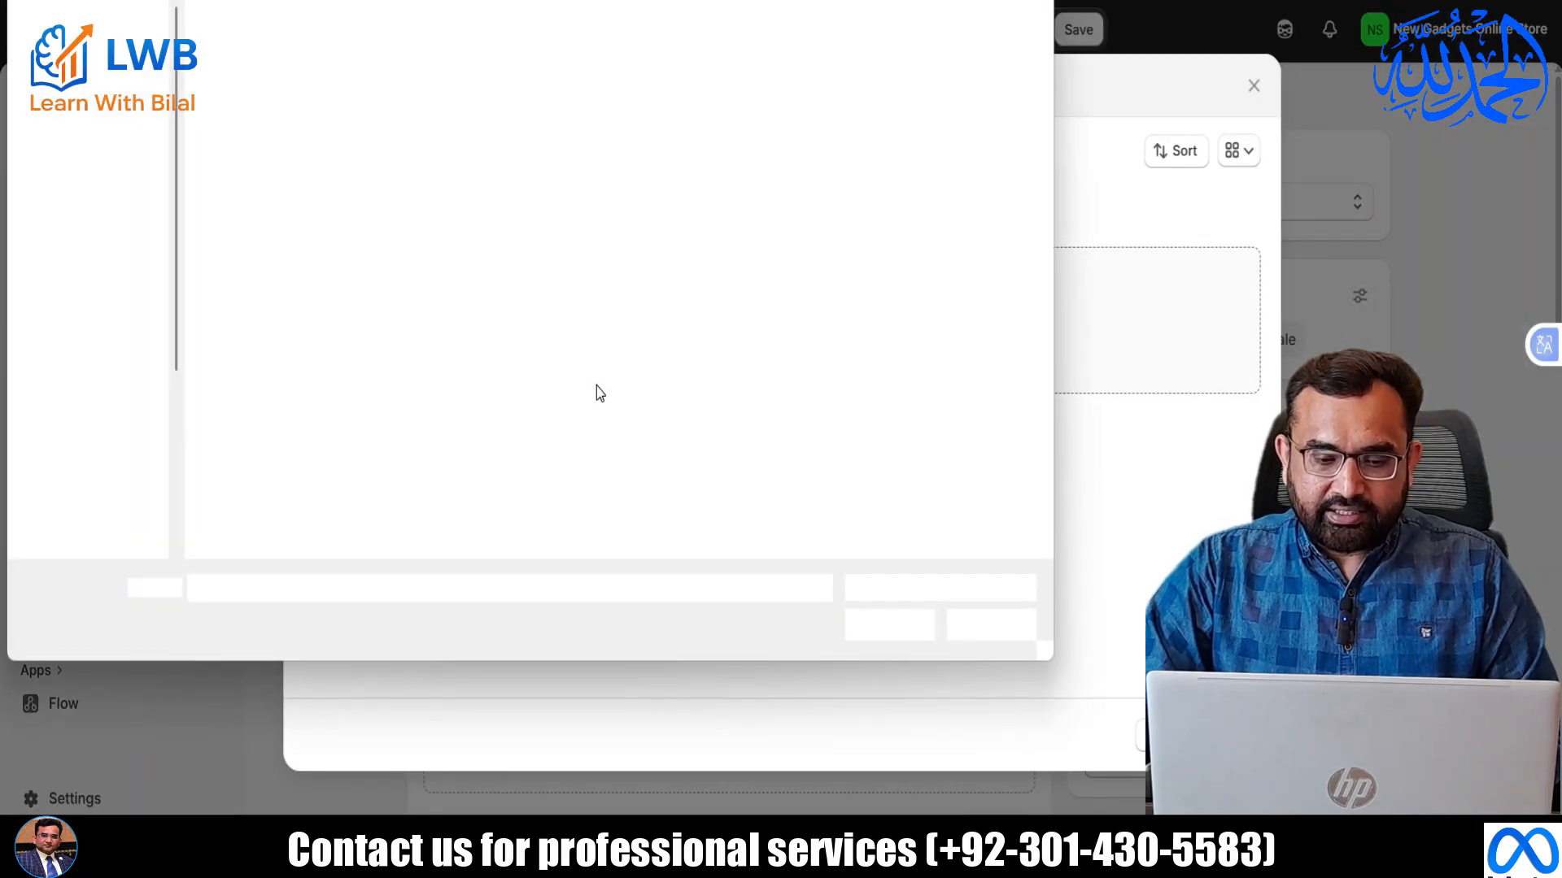
pyautogui.doubleClick(256, 61)
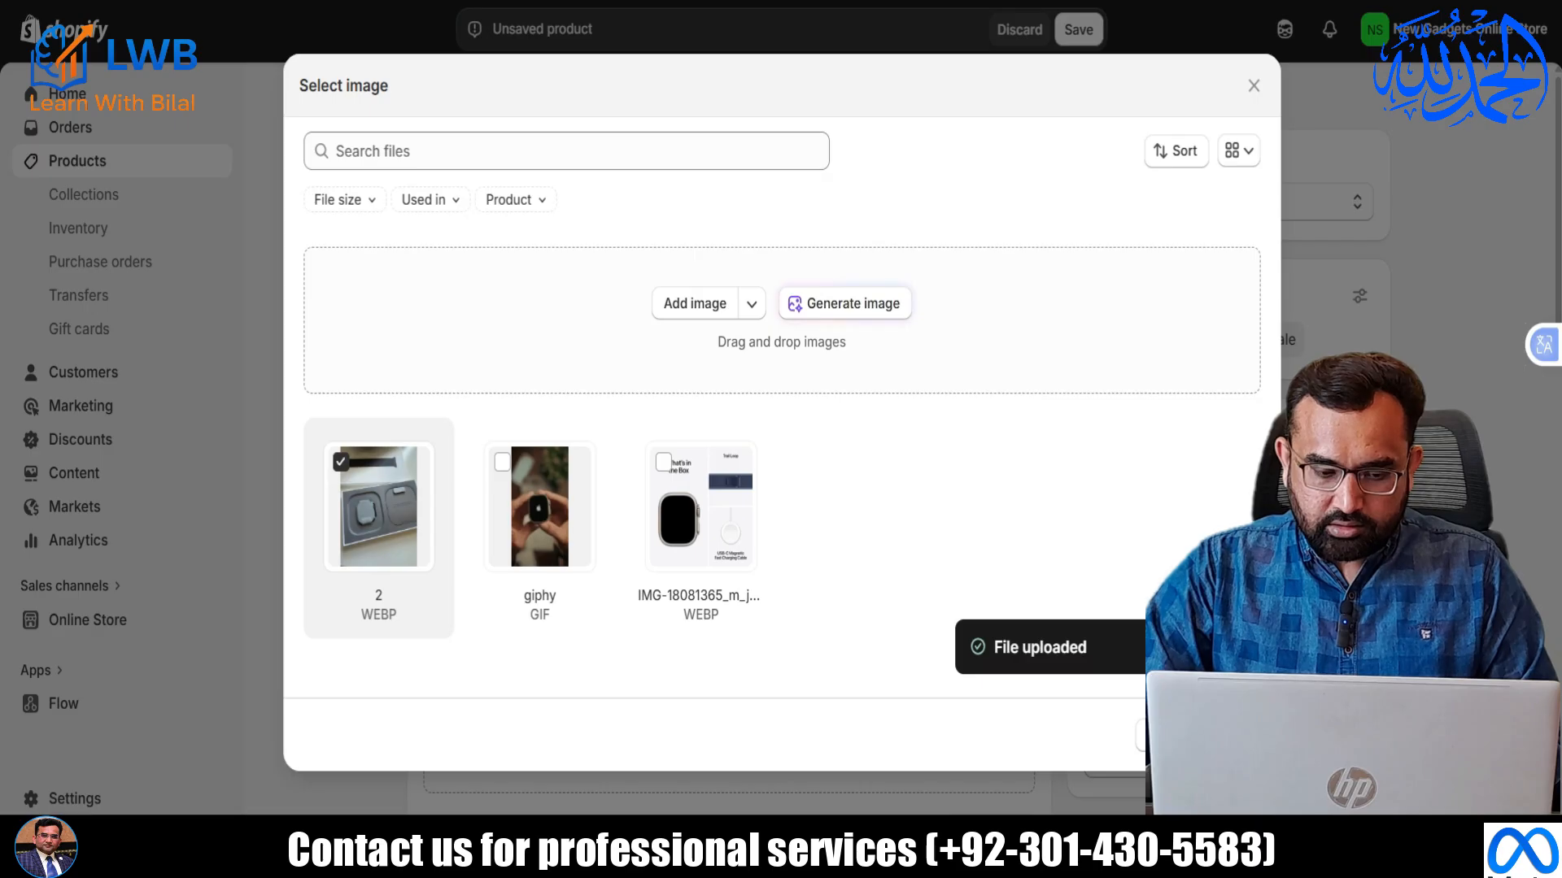
pyautogui.click(1236, 735)
# Add a blank line after the CARBON NEUTRAL paragraph in the description and insert the uploaded 3.jpg image there.
pyautogui.scroll(-5, 667, 382)
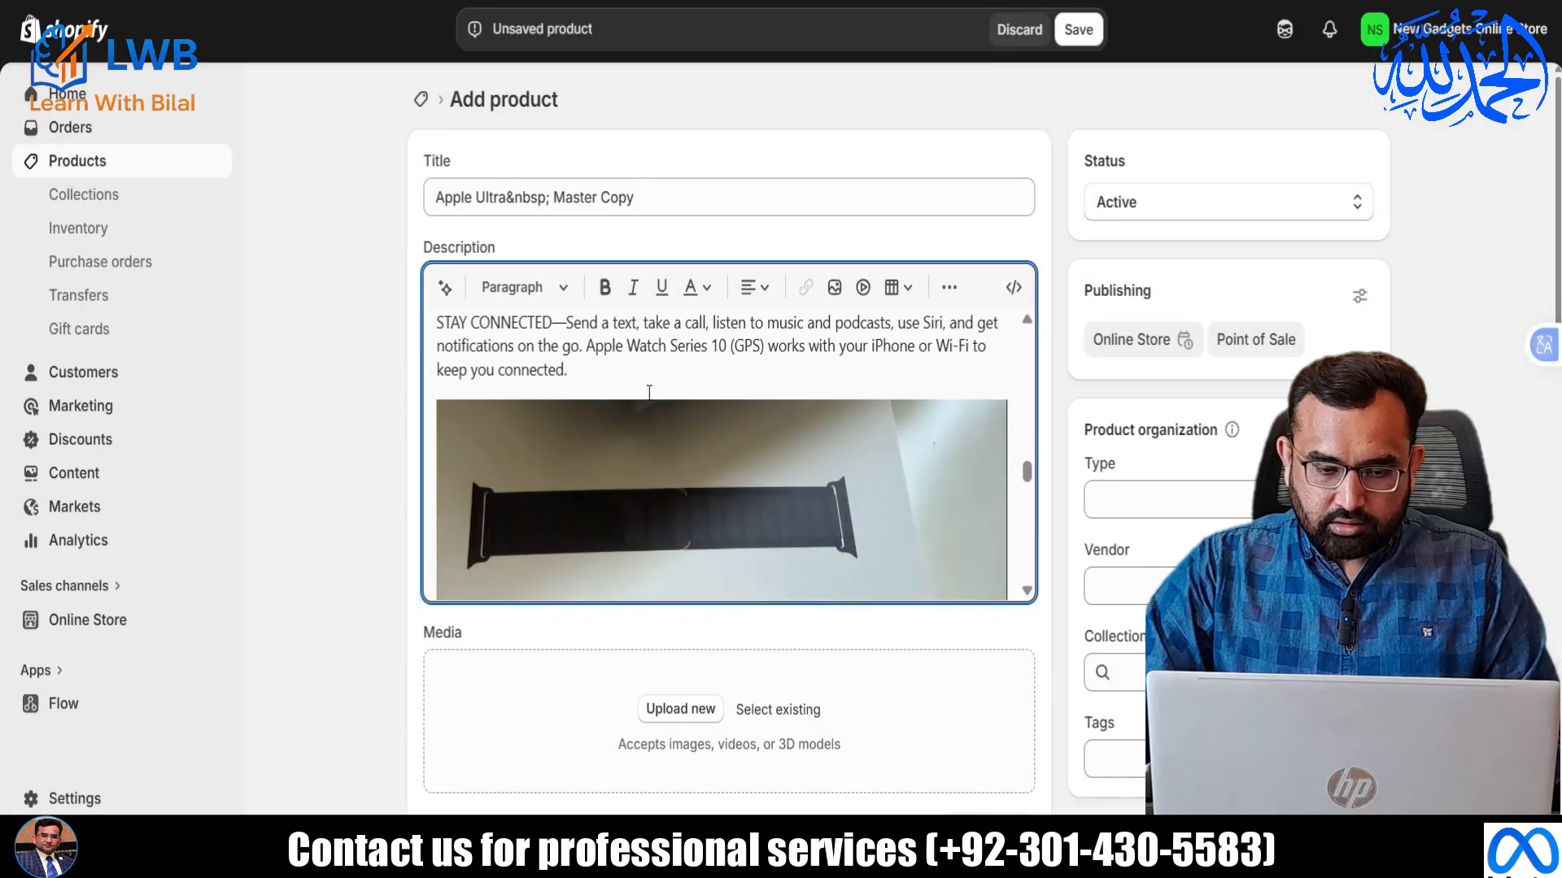
pyautogui.scroll(-3, 649, 393)
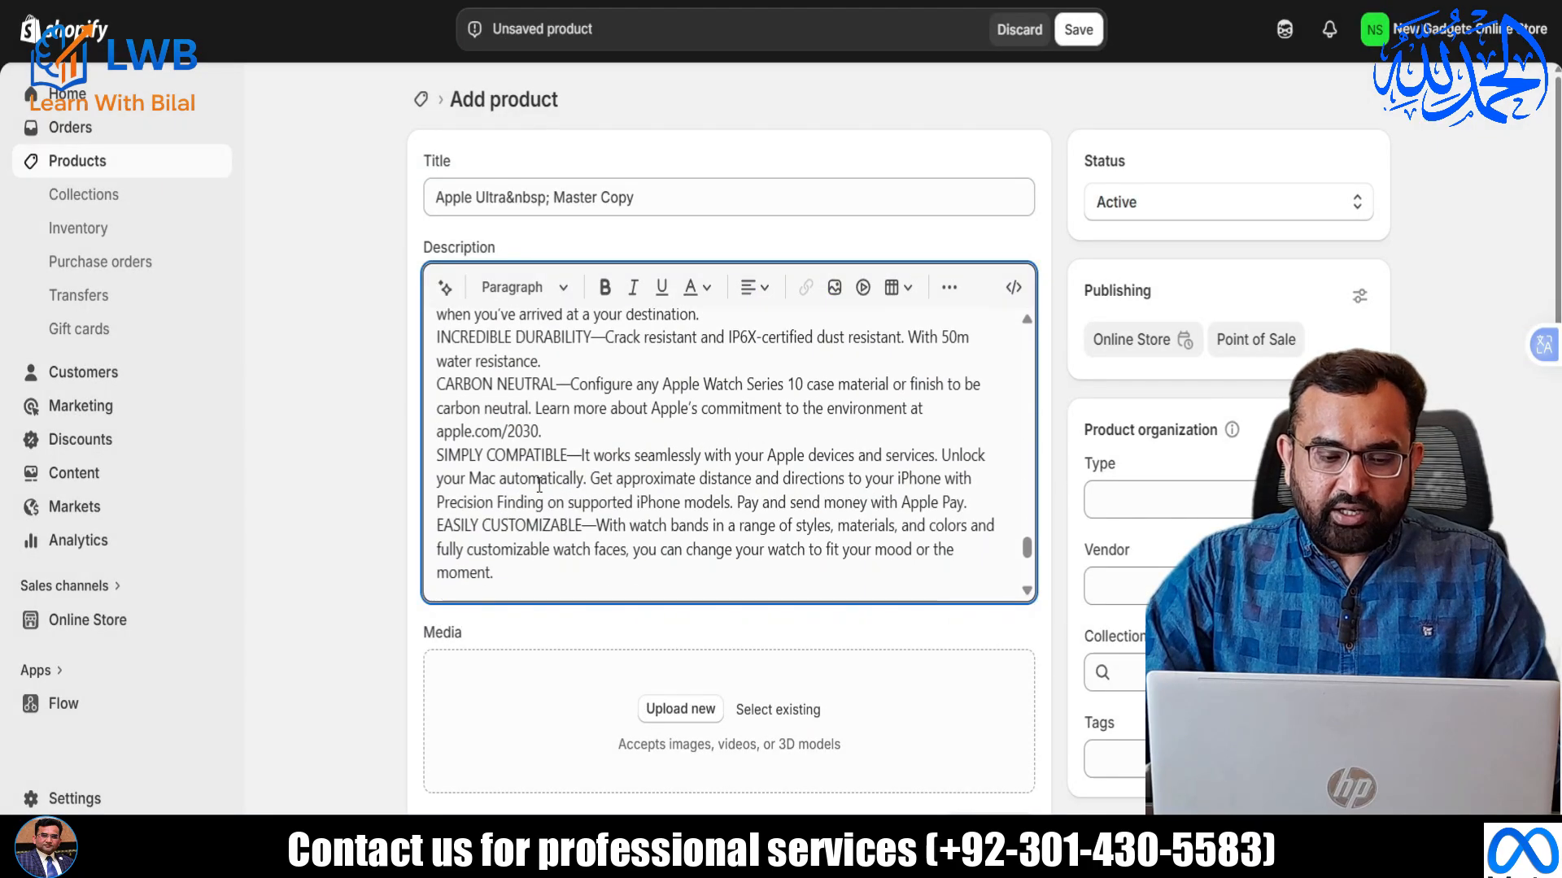
pyautogui.click(546, 437)
pyautogui.press('Return')
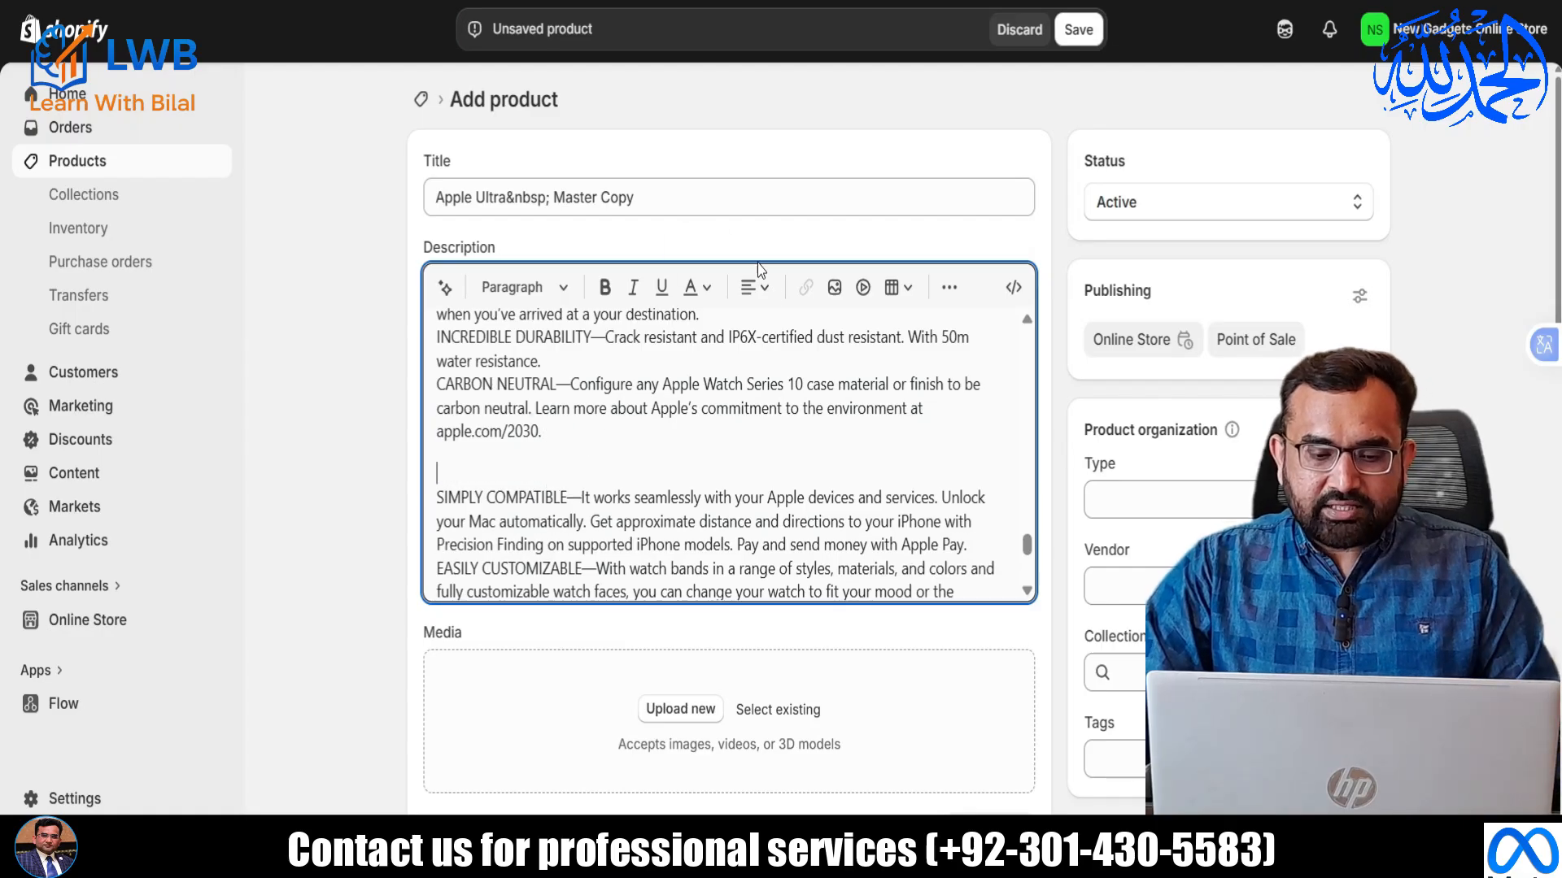
pyautogui.click(834, 287)
pyautogui.click(714, 305)
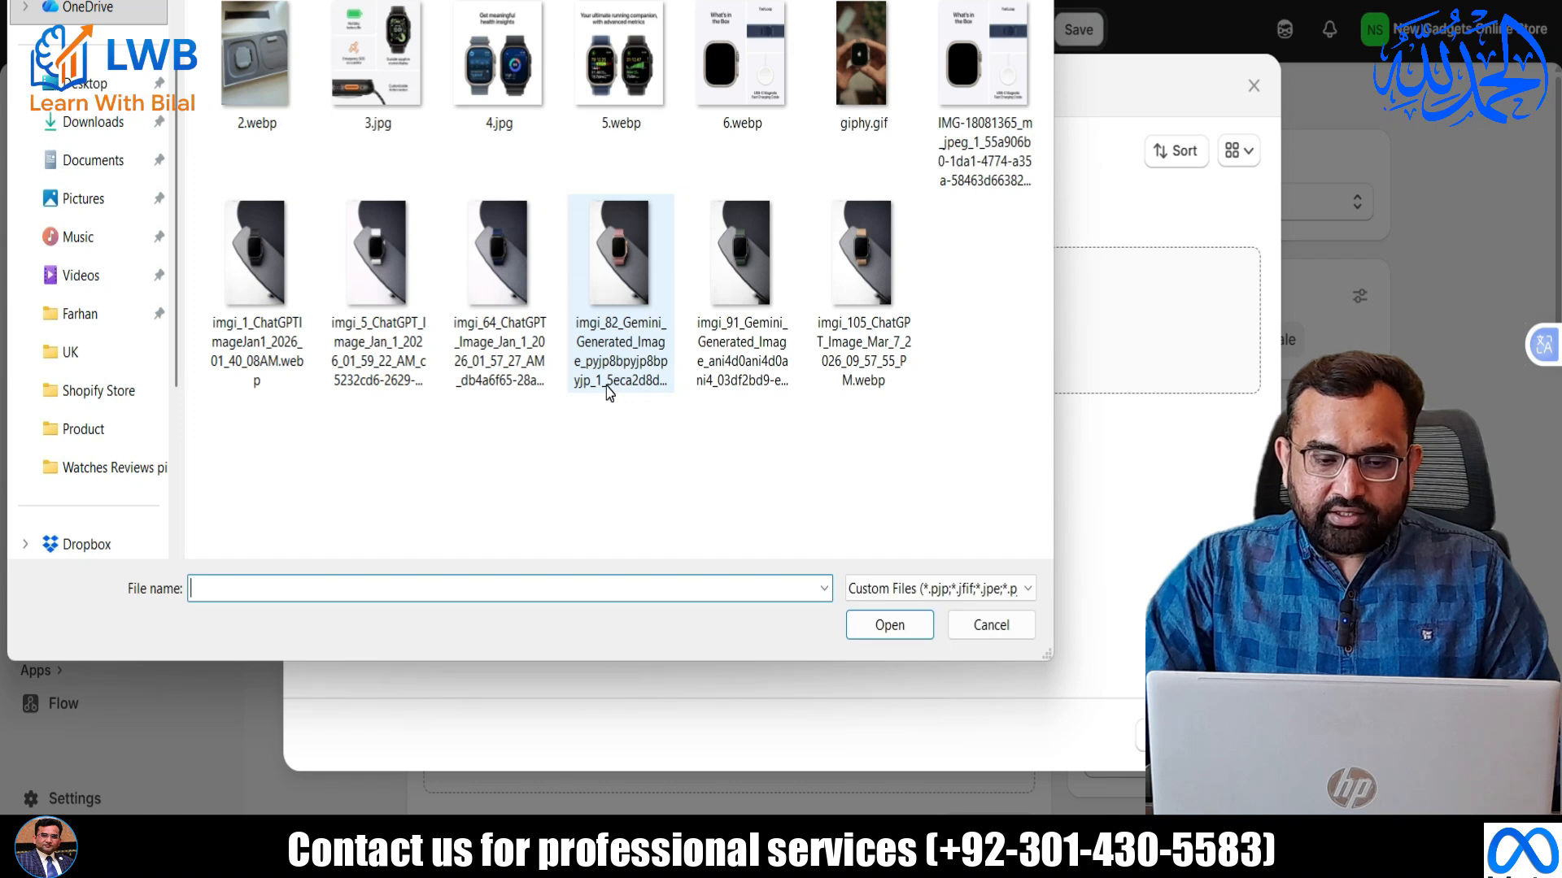
pyautogui.click(403, 131)
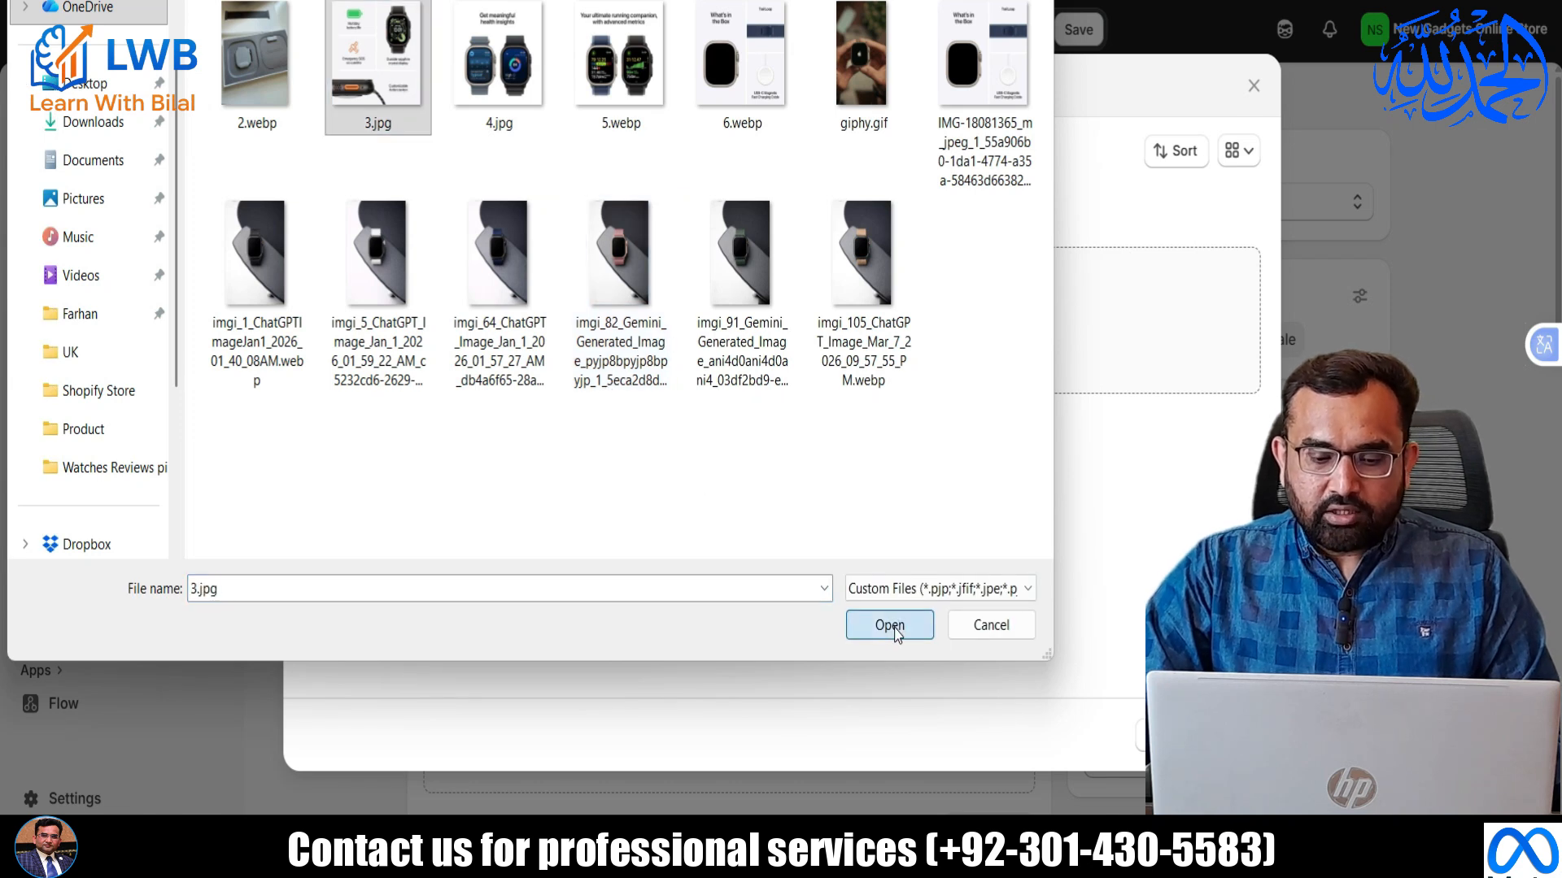
pyautogui.click(890, 626)
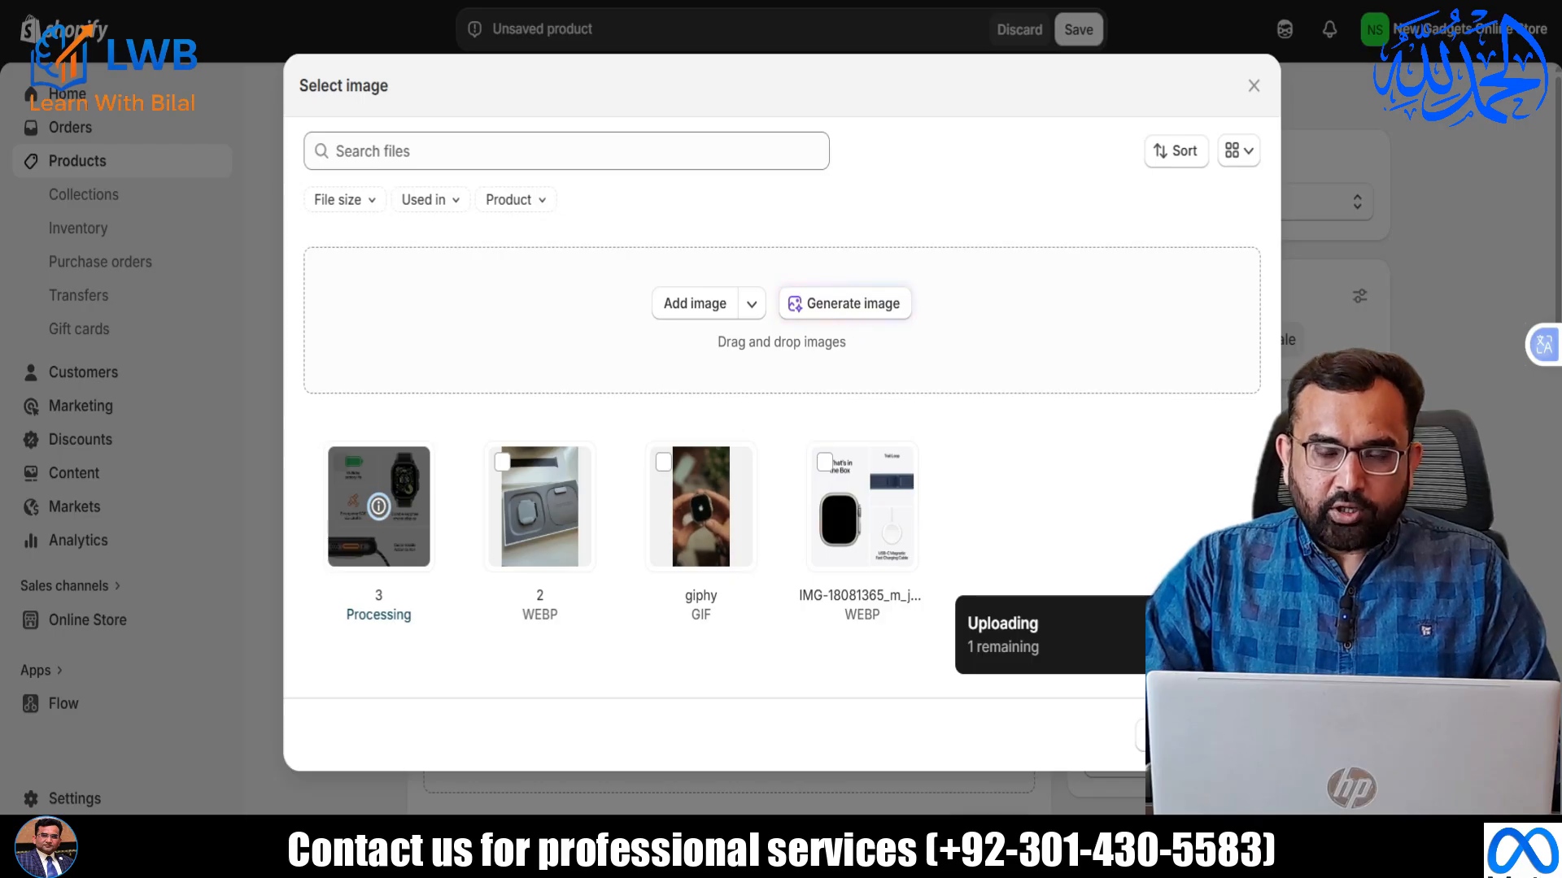
pyautogui.click(1234, 736)
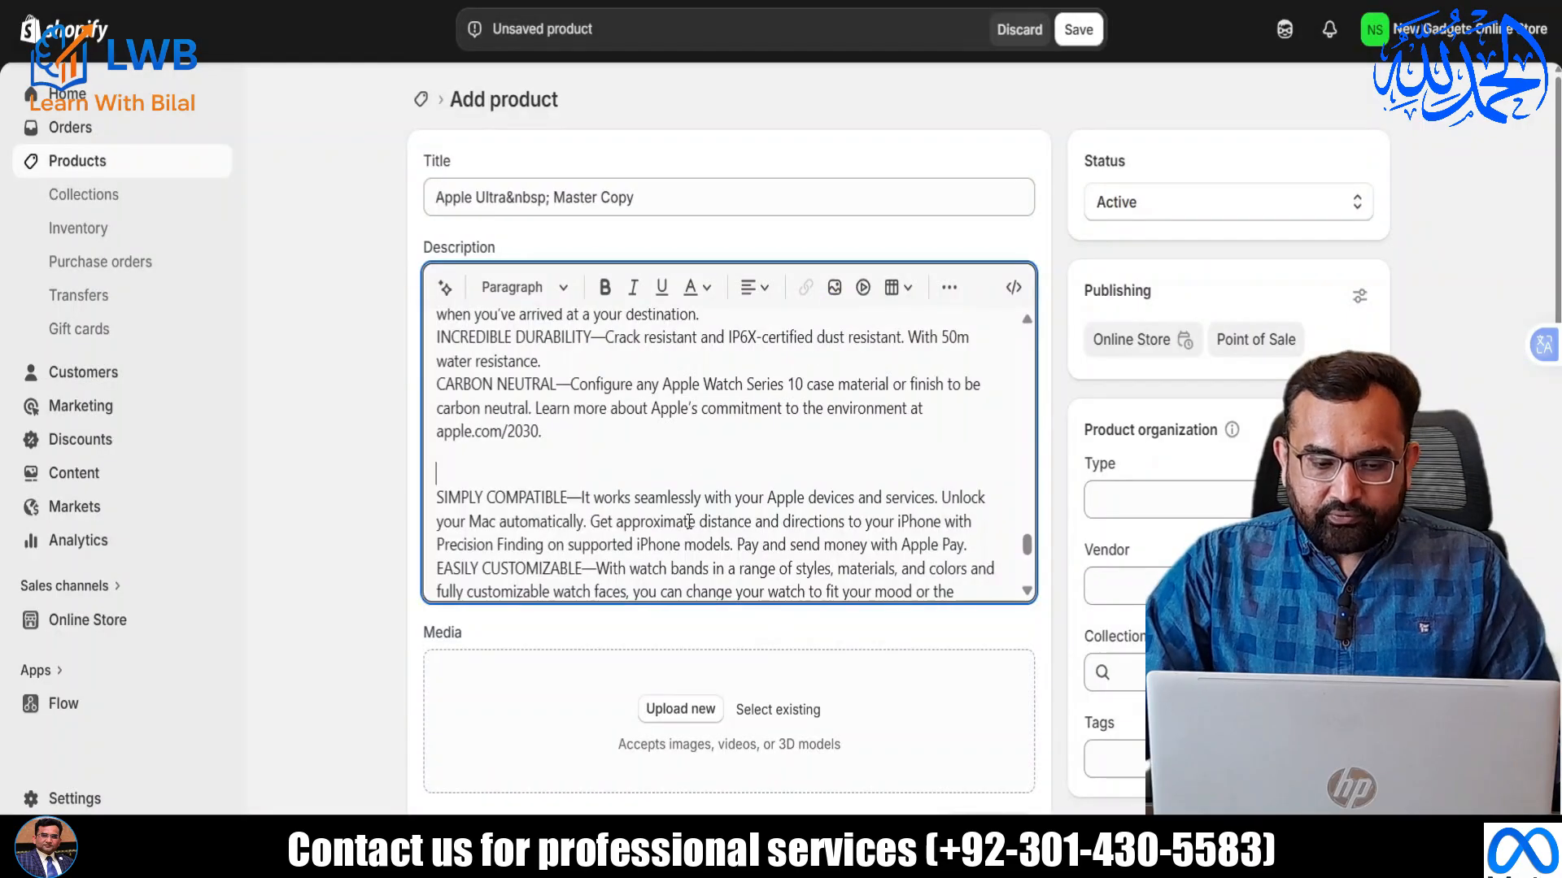
# Upload the six watch images whose file names start with "imgi_" from the Product folder to the product's media.
pyautogui.scroll(-3, 657, 411)
pyautogui.scroll(-2, 656, 412)
pyautogui.click(682, 712)
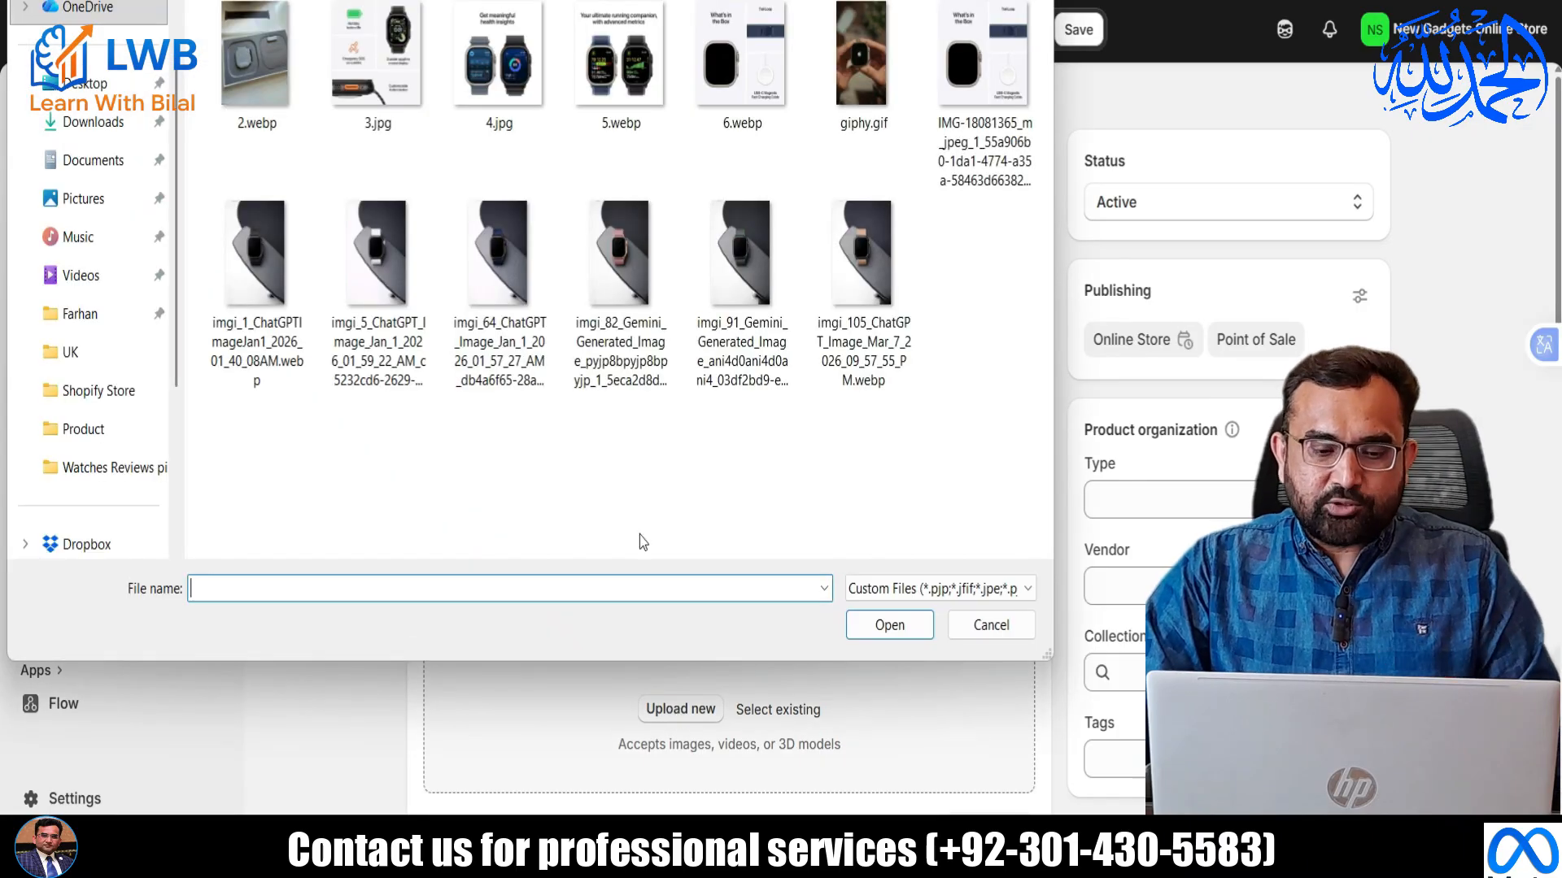
pyautogui.moveTo(945, 307); pyautogui.dragTo(208, 300)
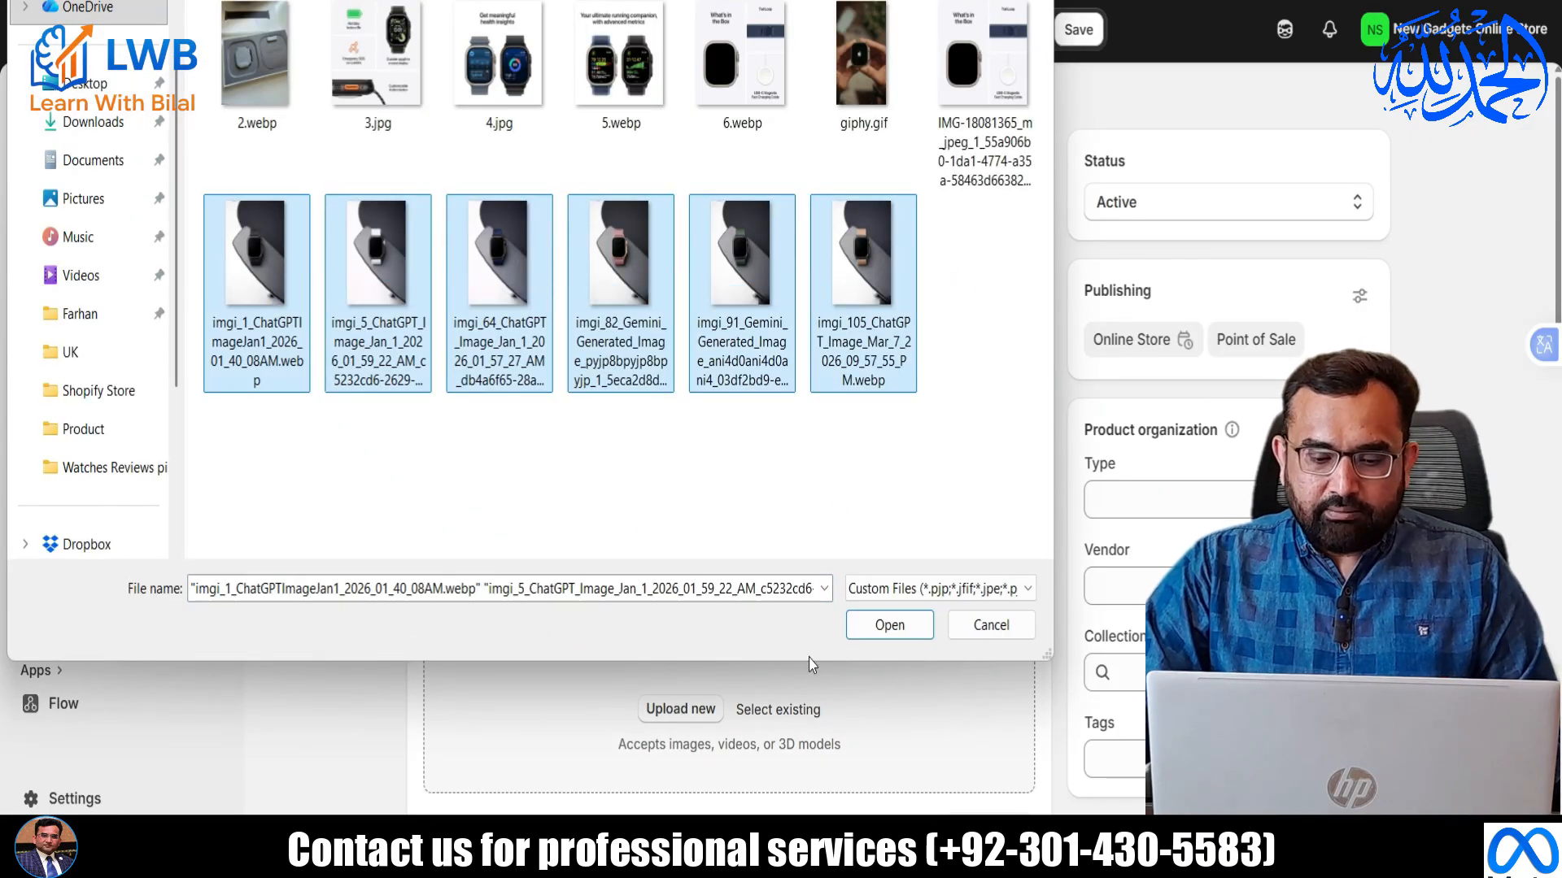
pyautogui.click(889, 624)
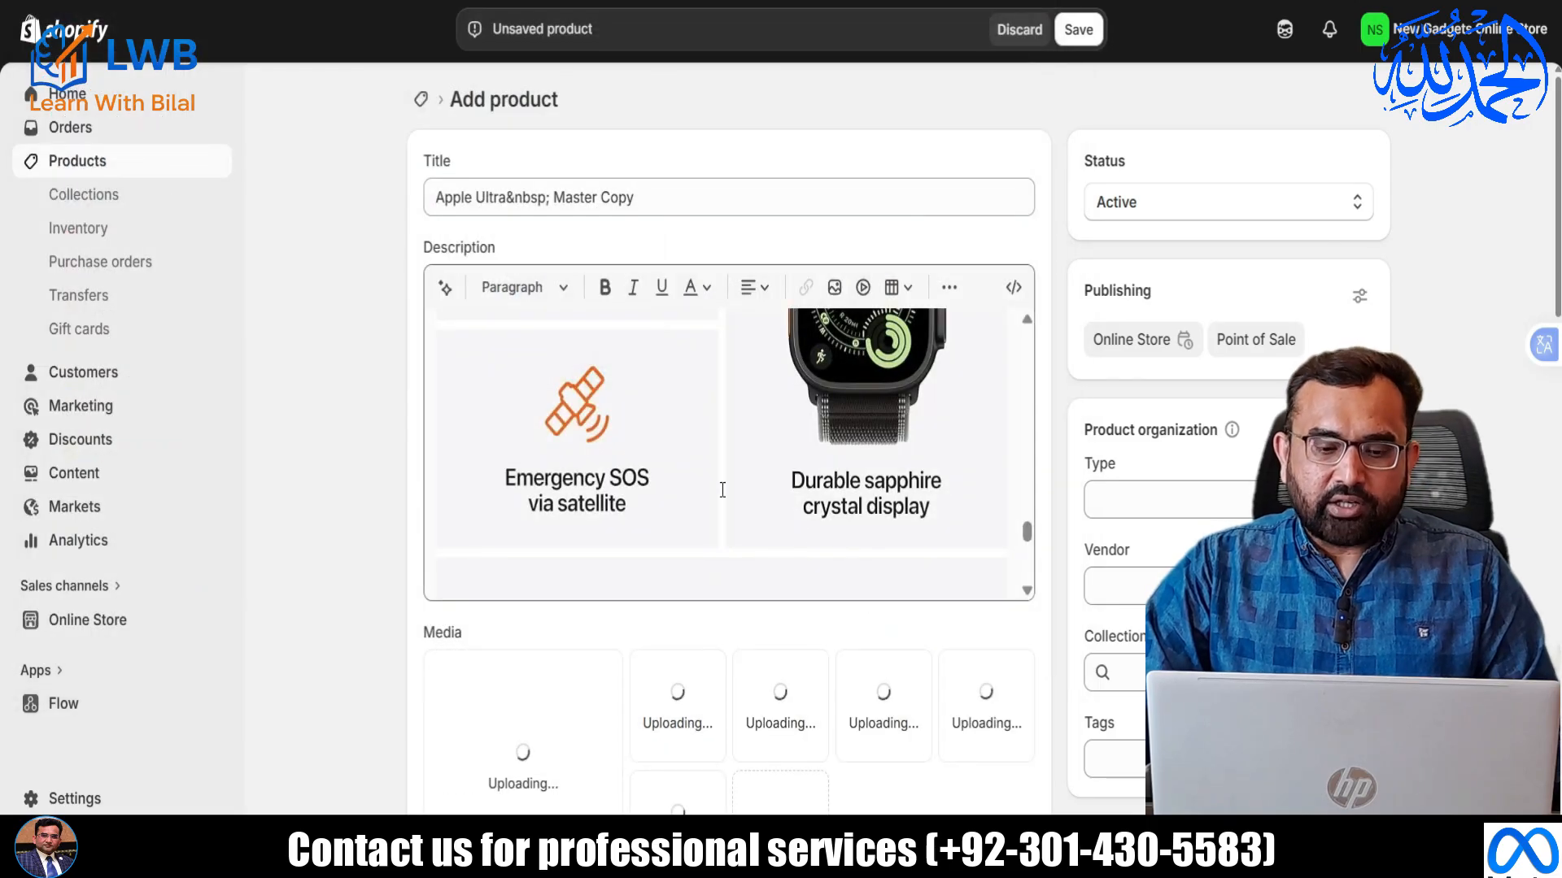
# Set the product's price to Rs 2999.99.
pyautogui.scroll(-8, 792, 570)
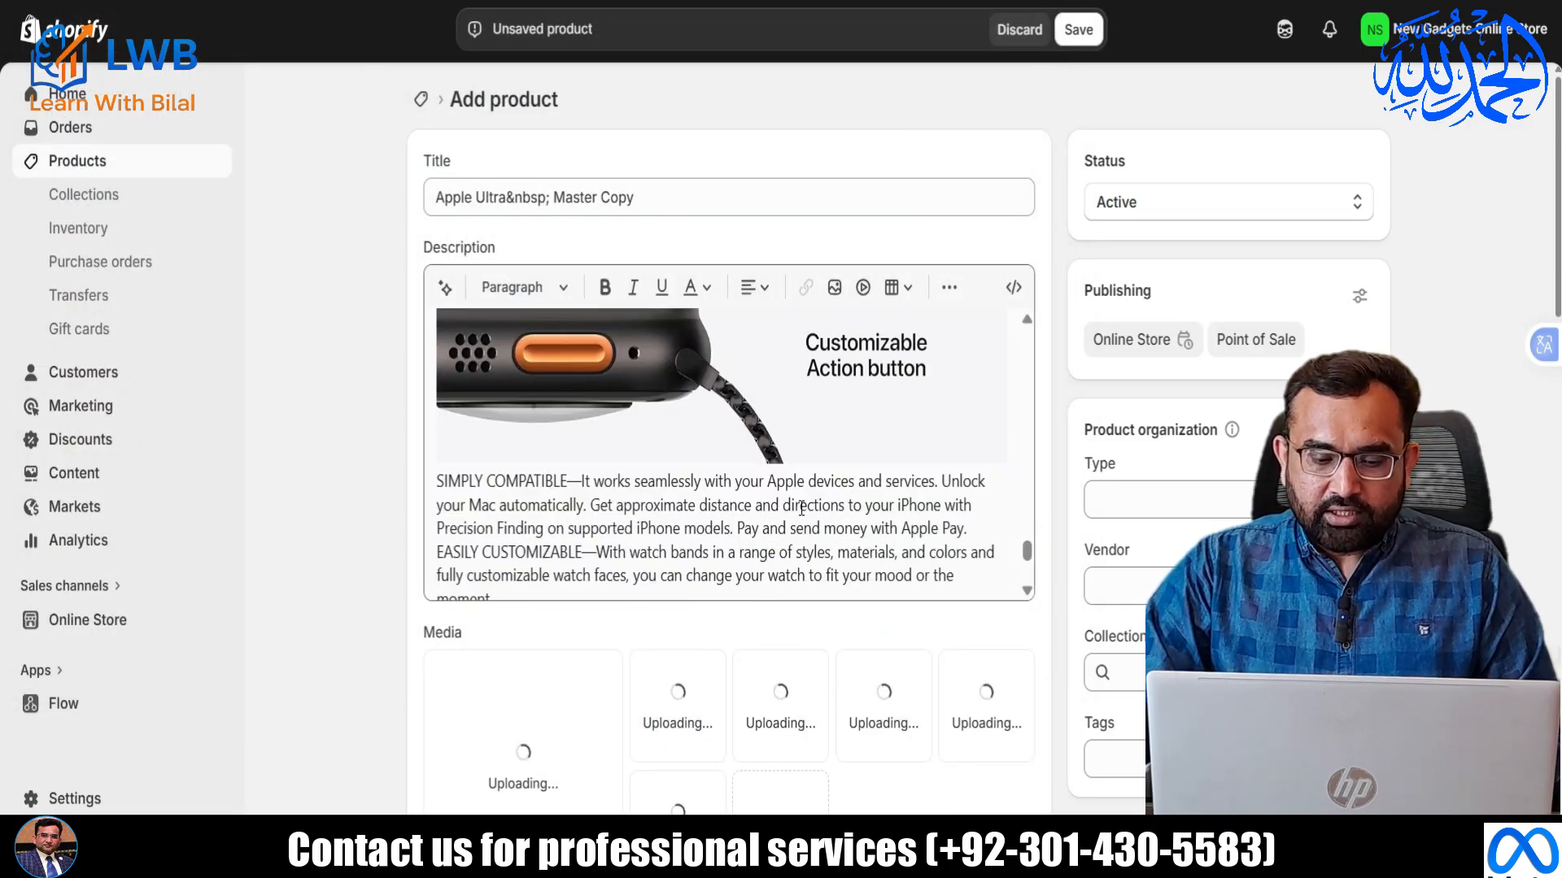
pyautogui.scroll(-10, 919, 447)
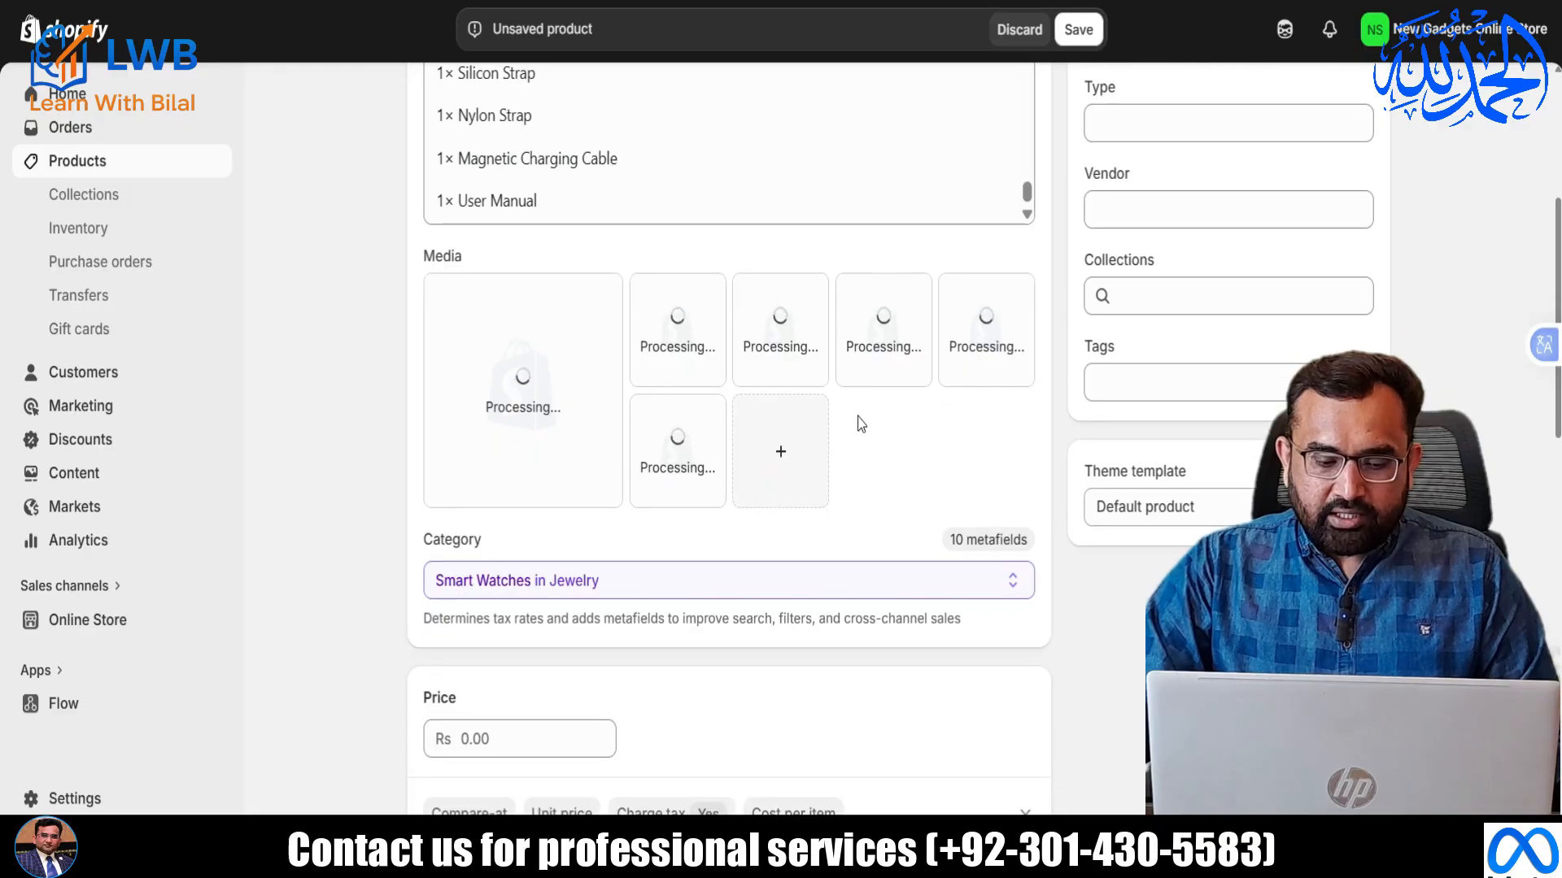
pyautogui.scroll(-4, 570, 635)
pyautogui.click(505, 276)
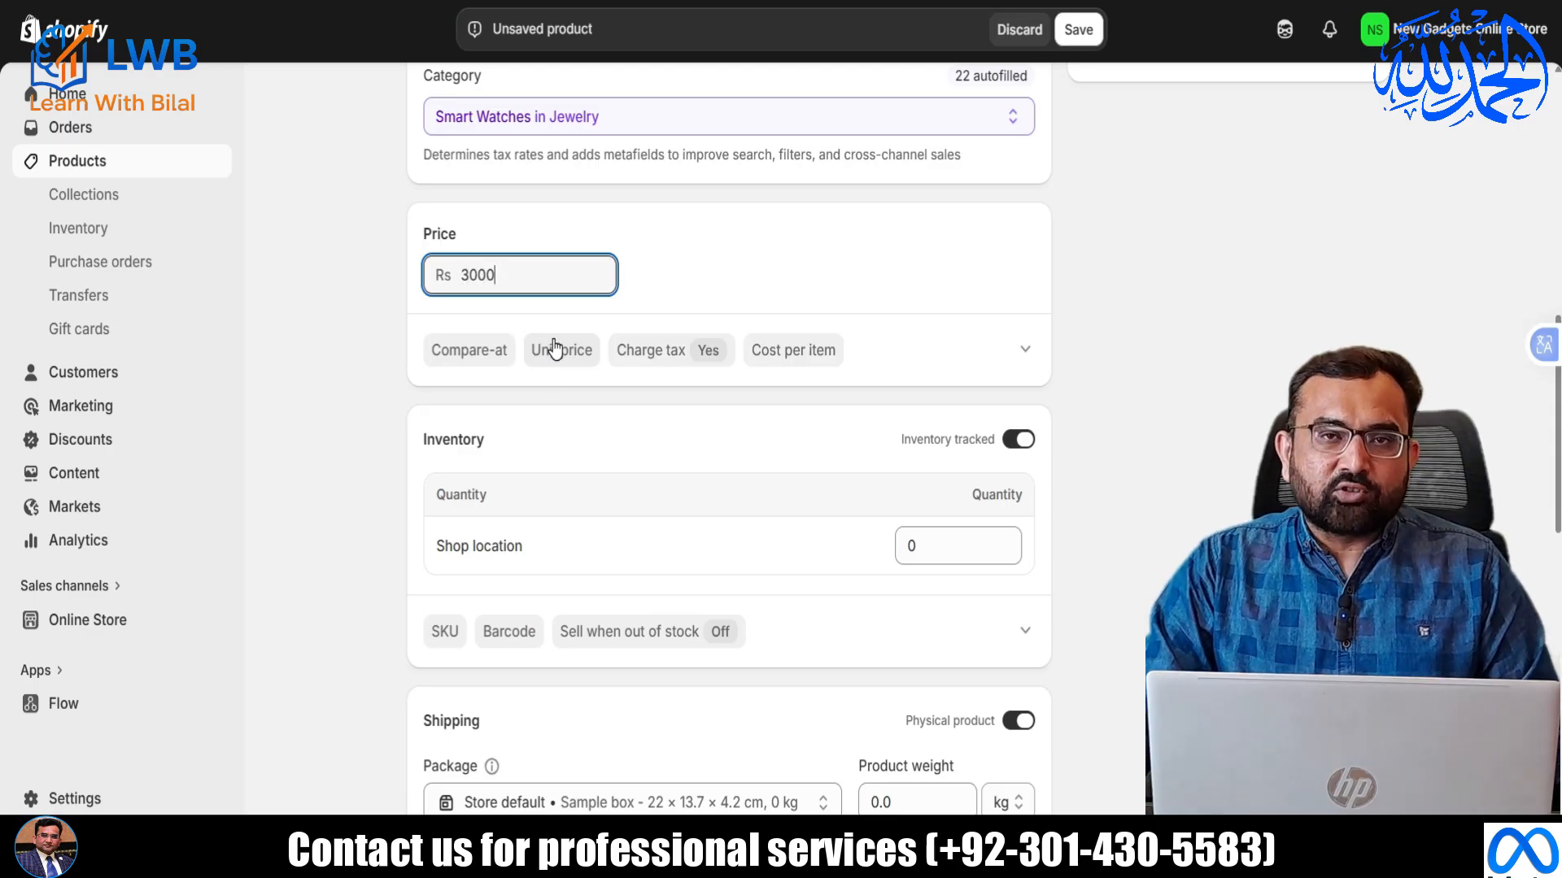
pyautogui.moveTo(498, 275); pyautogui.dragTo(455, 277)
pyautogui.write('2999')
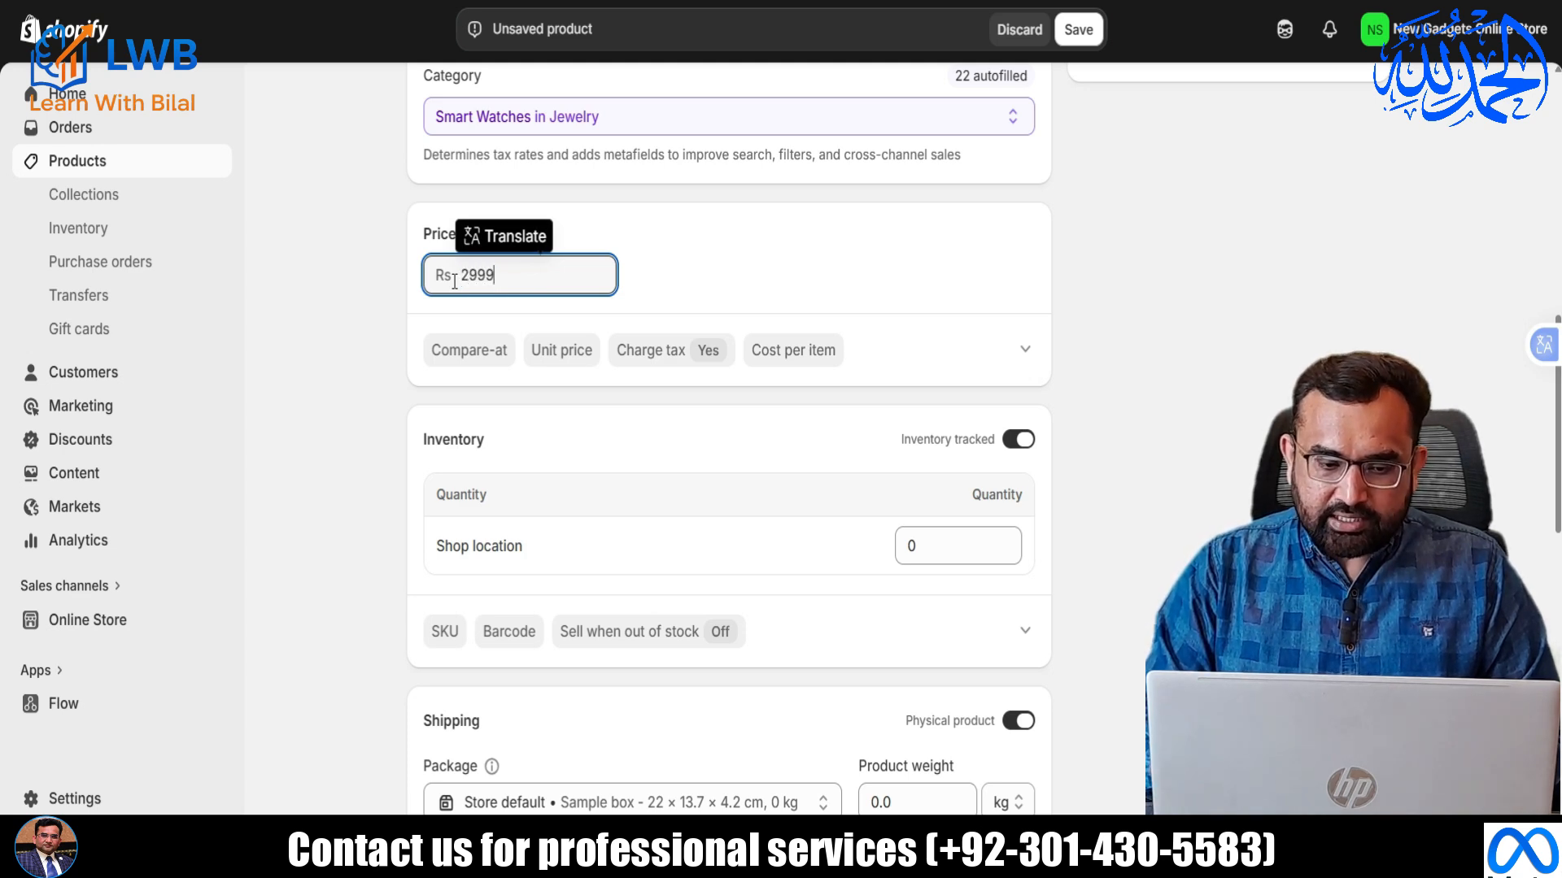
pyautogui.write('.99')
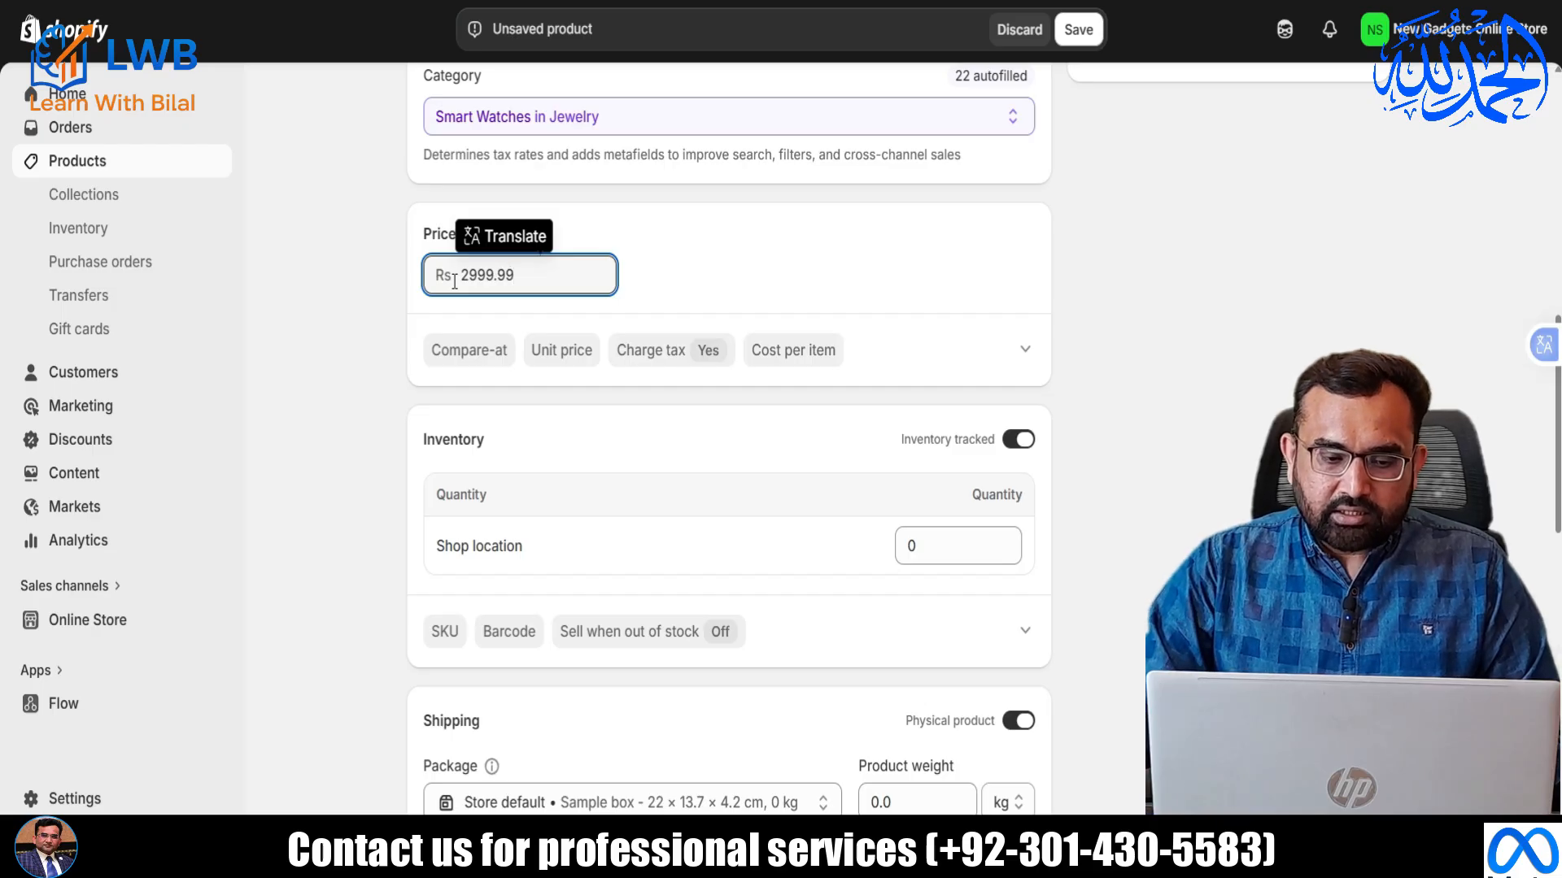
pyautogui.click(661, 281)
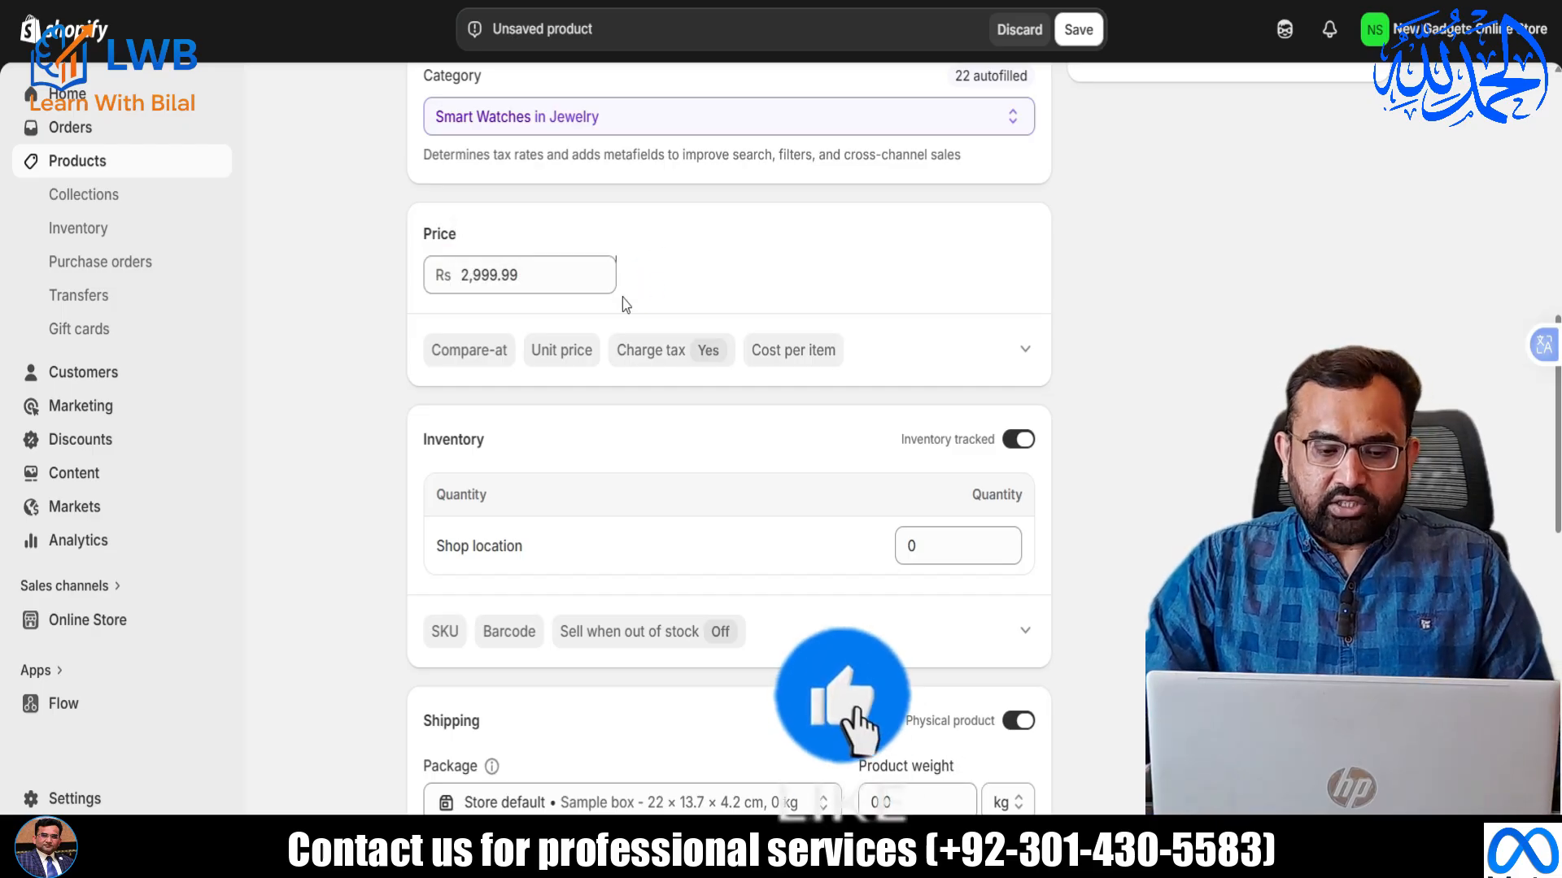
# Set the compare-at price to Rs 5999.99 and turn off charging tax on this product.
pyautogui.click(483, 358)
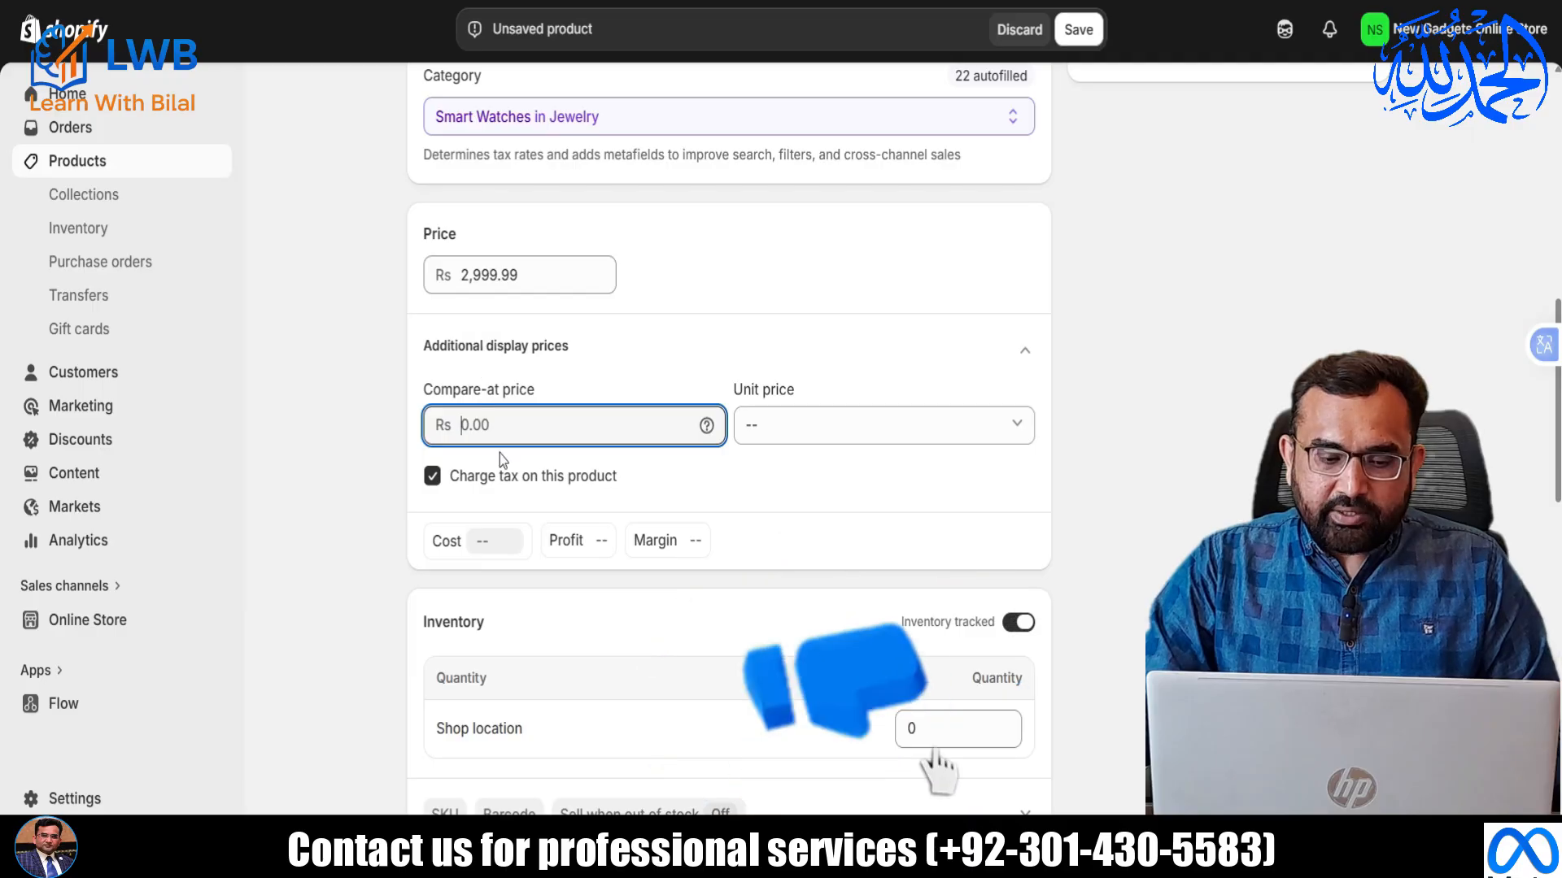
pyautogui.write('5')
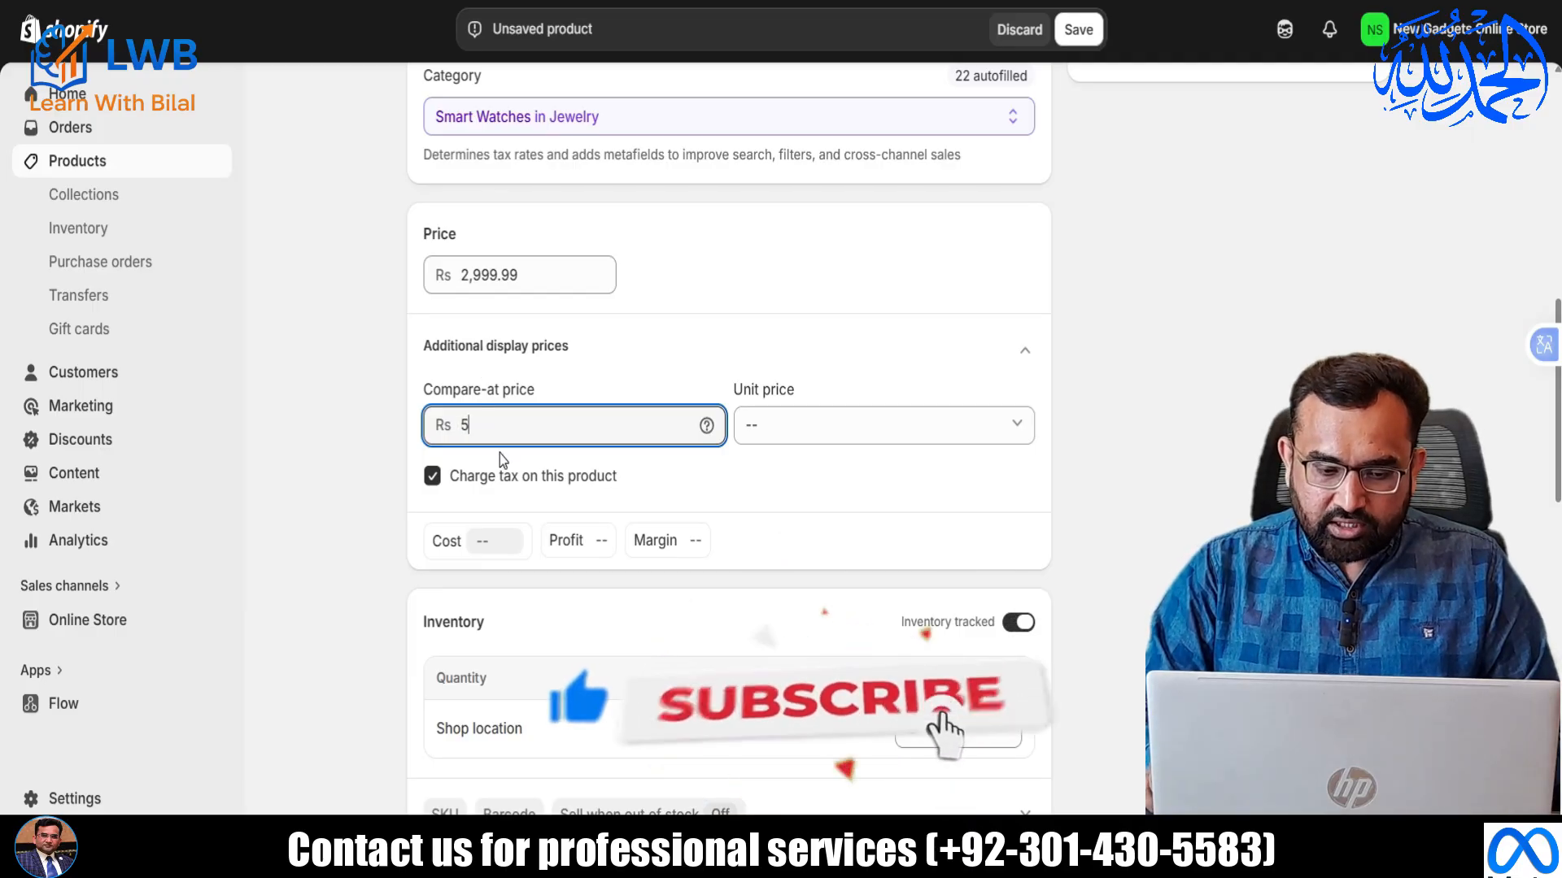
pyautogui.write('999.')
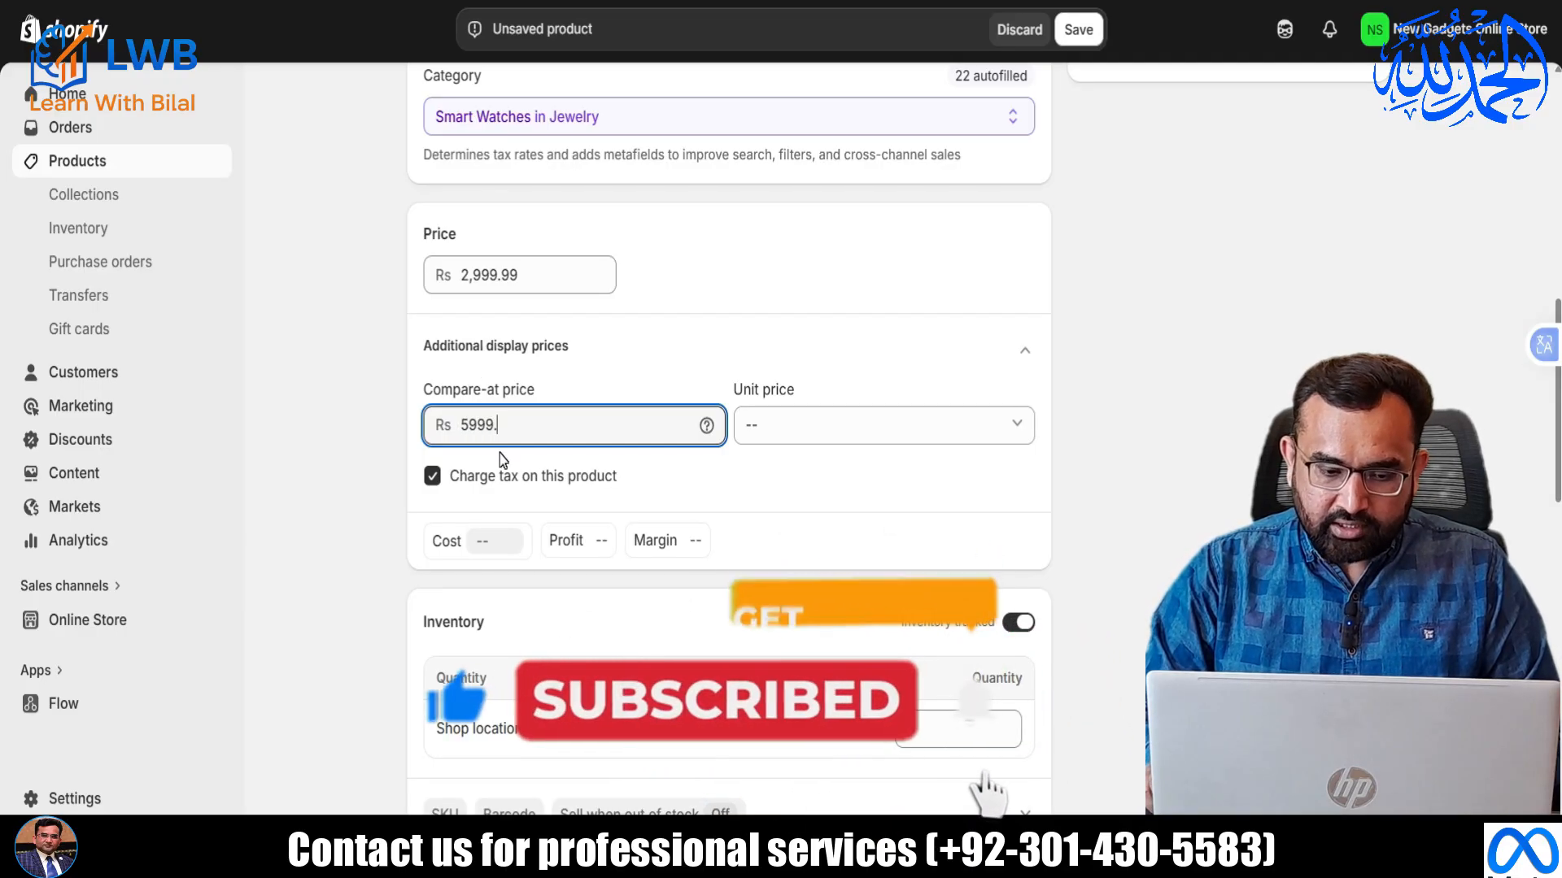
pyautogui.write('99')
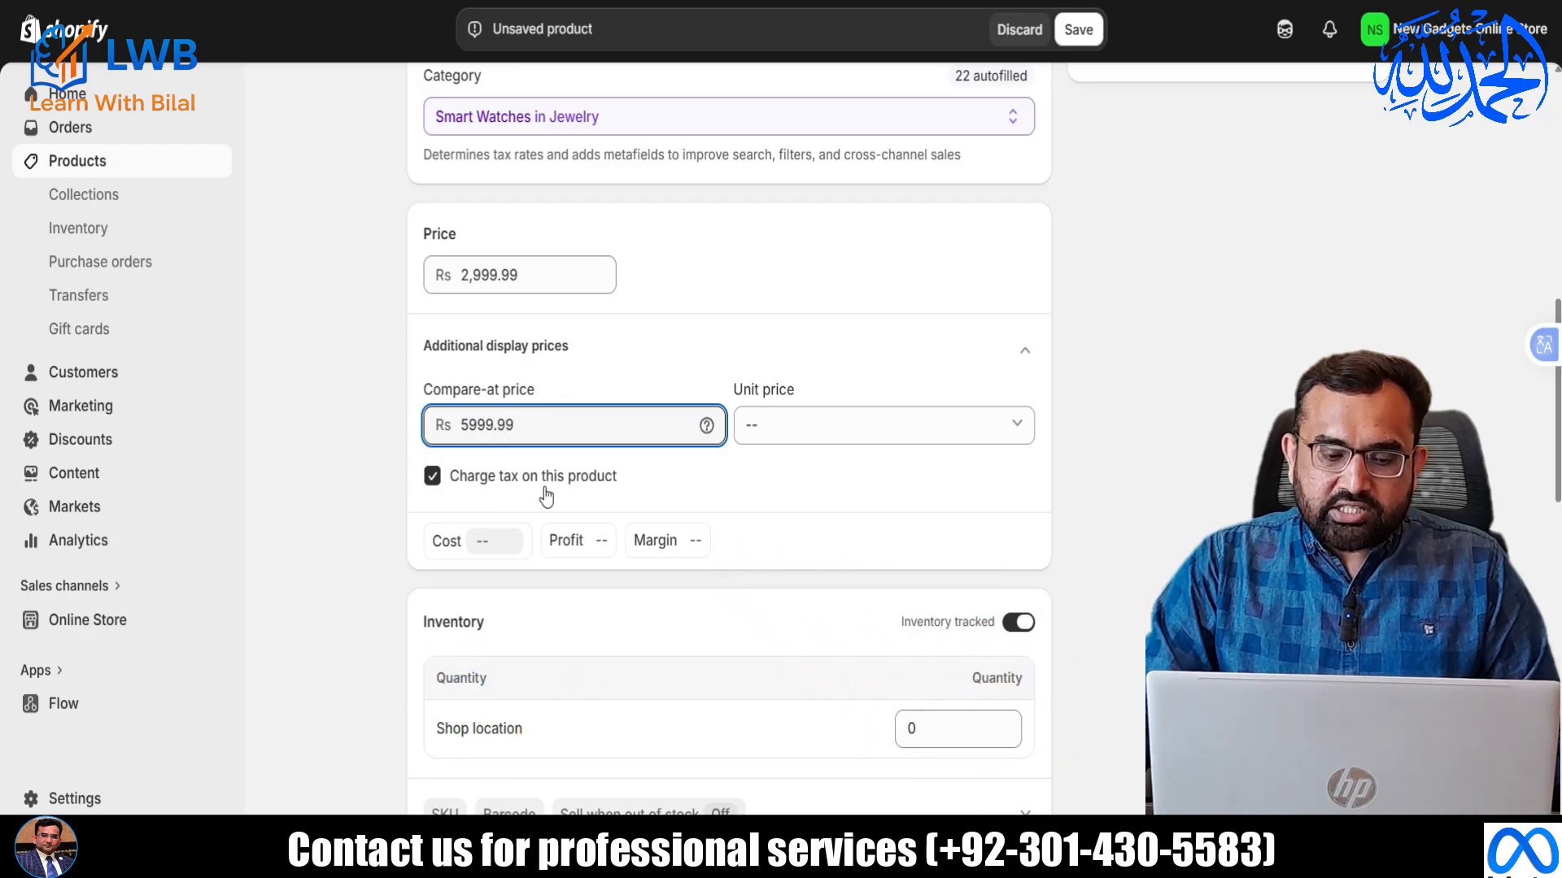
pyautogui.click(432, 478)
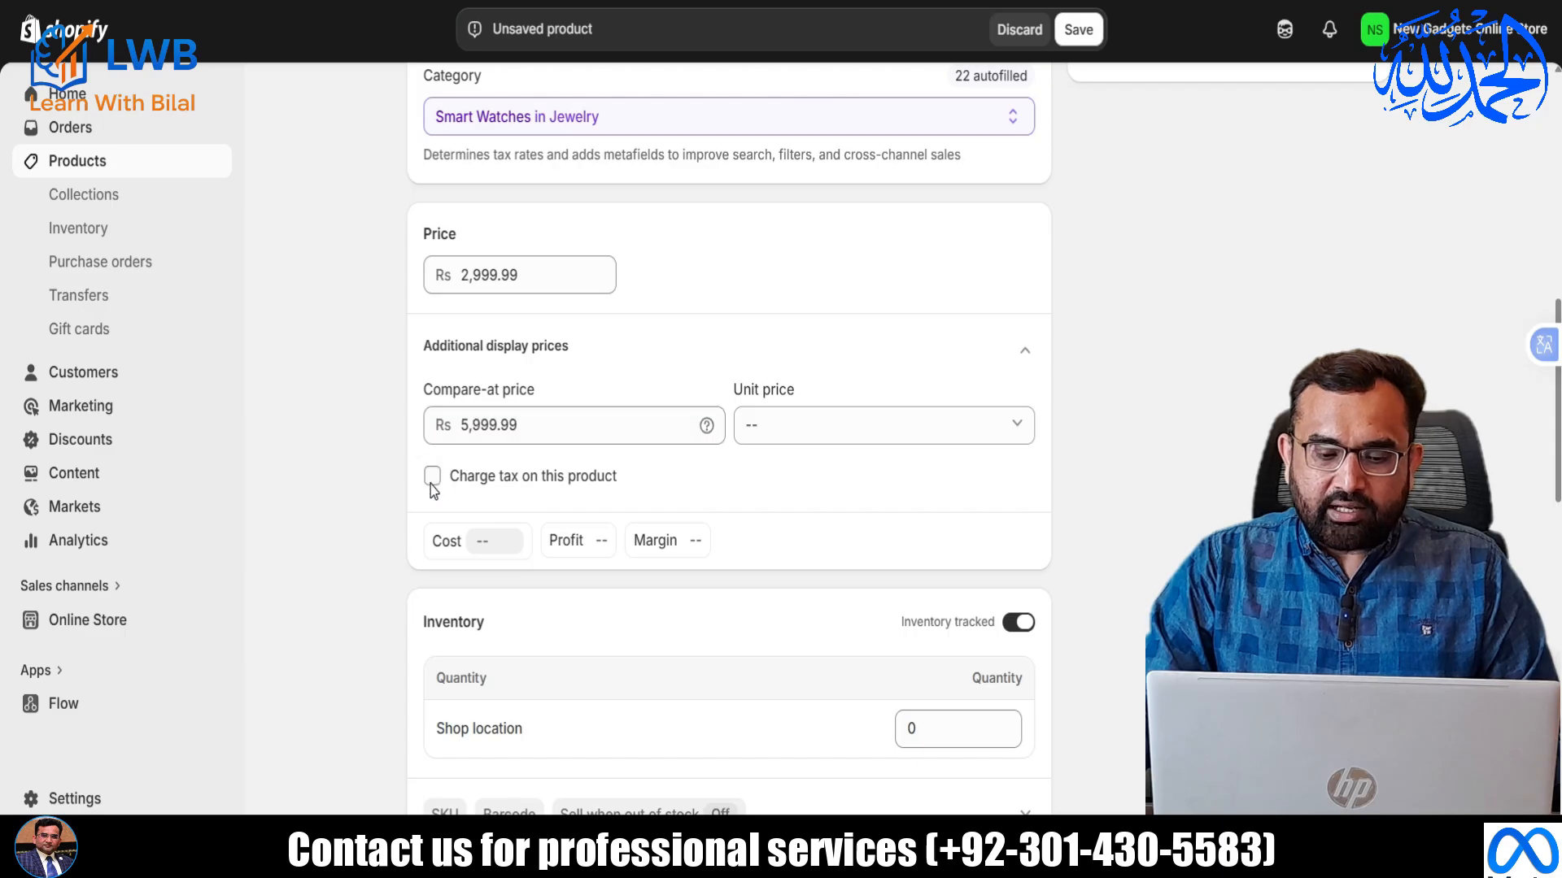
# Add "New Gadgets Online Store" as a new vendor and assign it to the product.
pyautogui.scroll(-2, 618, 429)
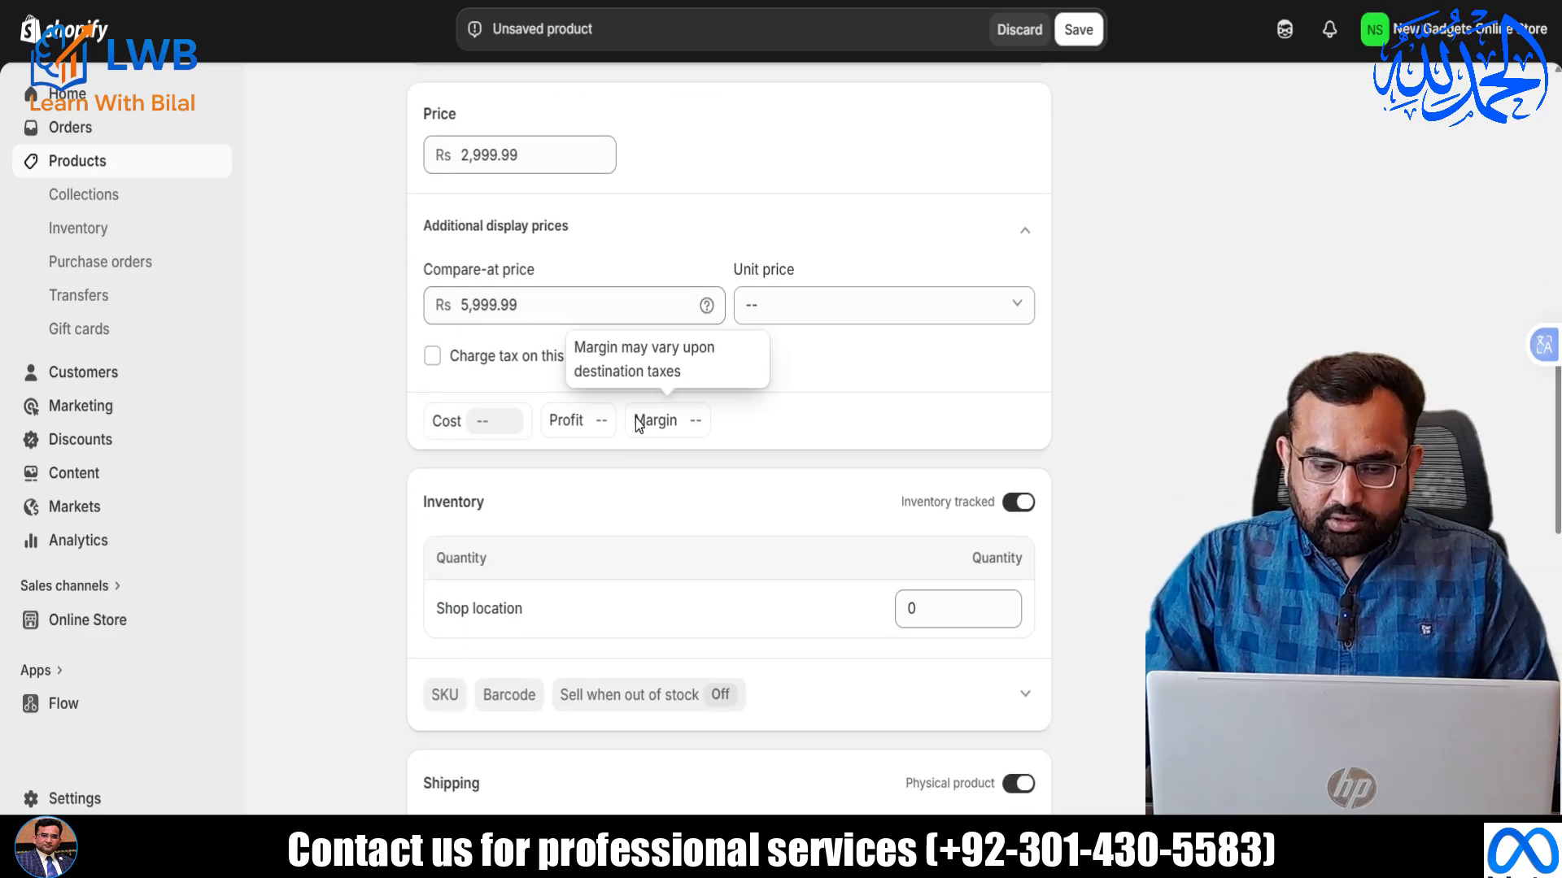
pyautogui.scroll(-4, 637, 420)
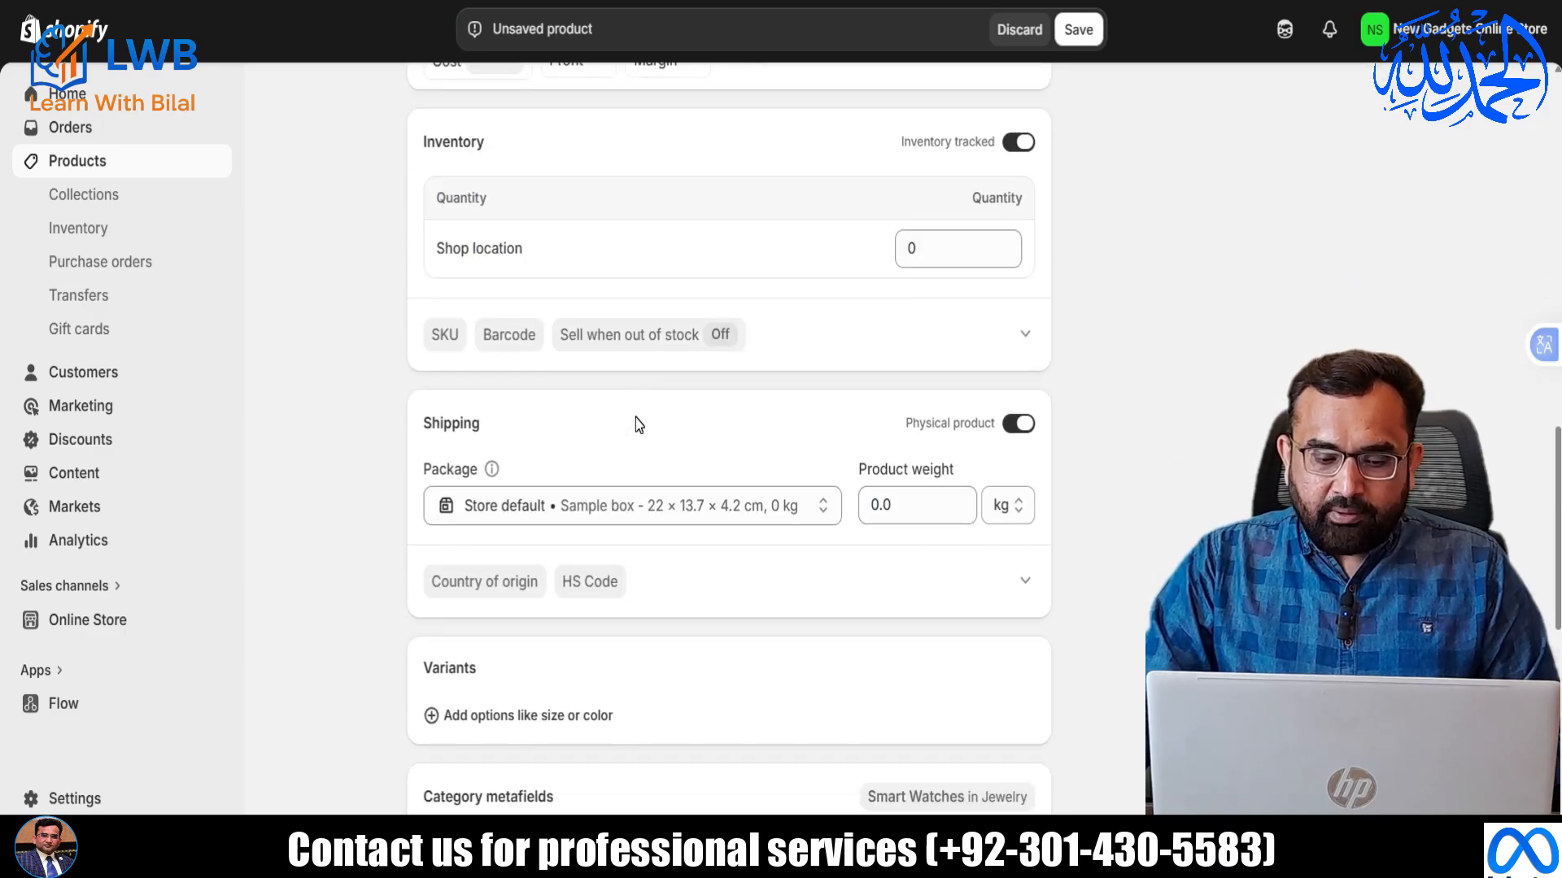
pyautogui.scroll(1, 637, 419)
pyautogui.scroll(10, 636, 418)
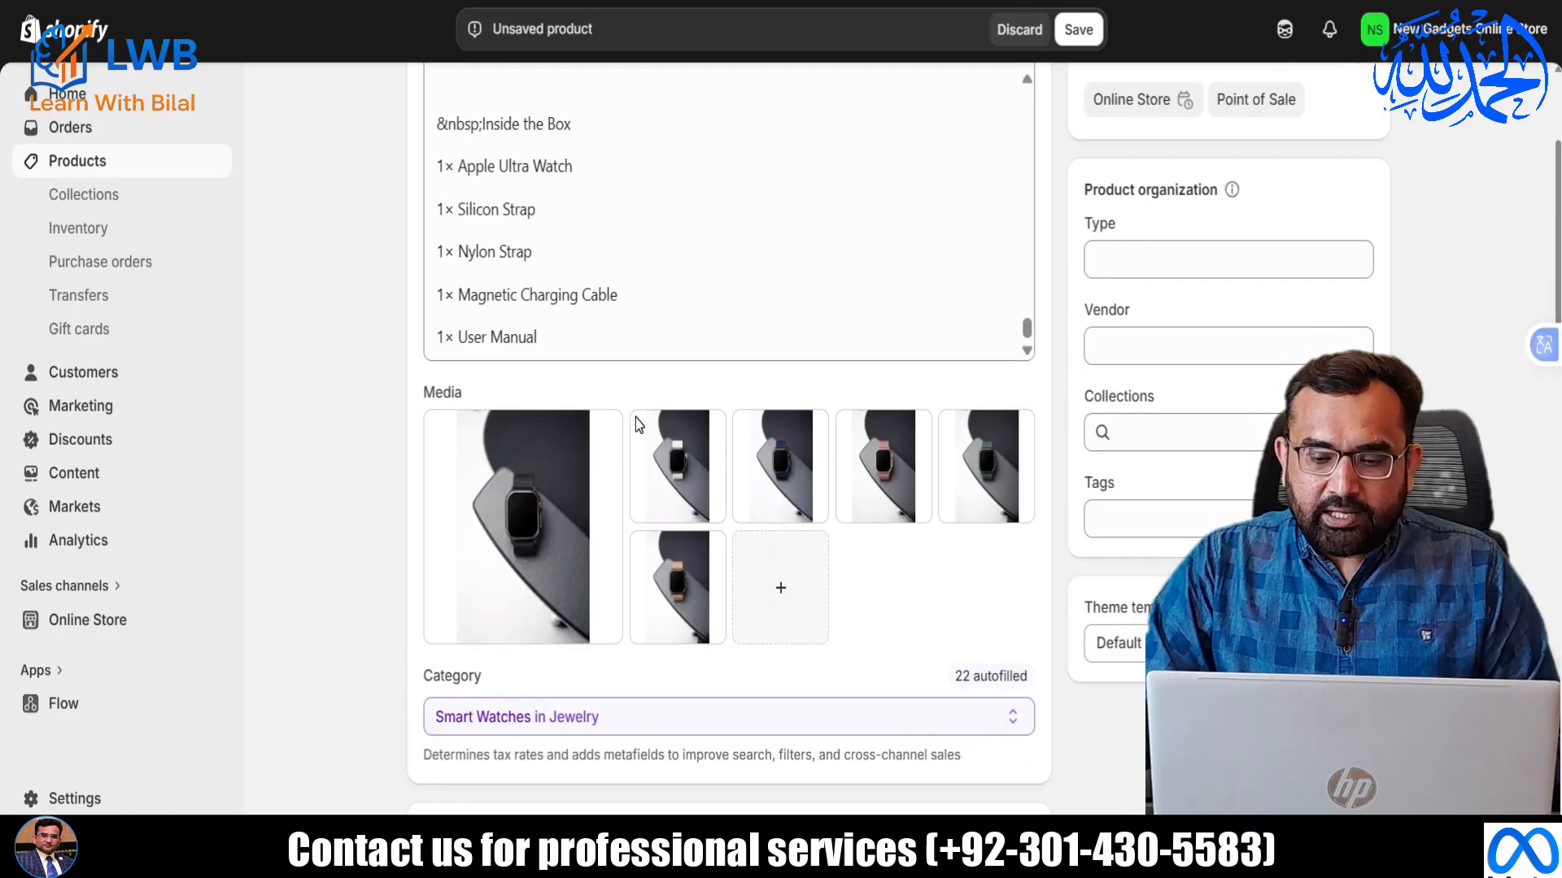
pyautogui.click(1144, 465)
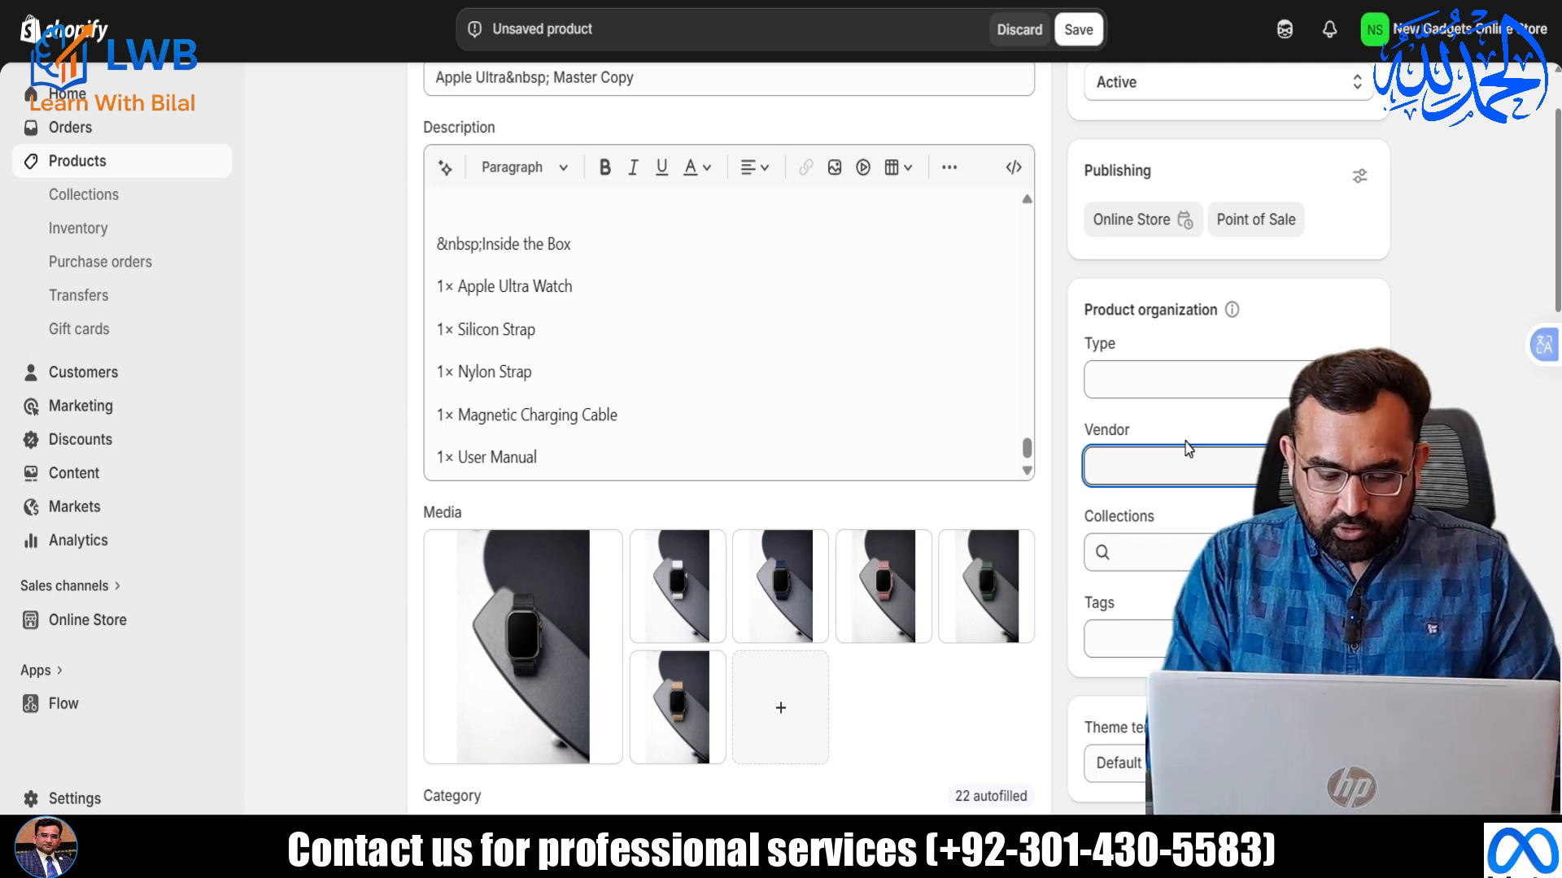
pyautogui.write('New Gadgets Online')
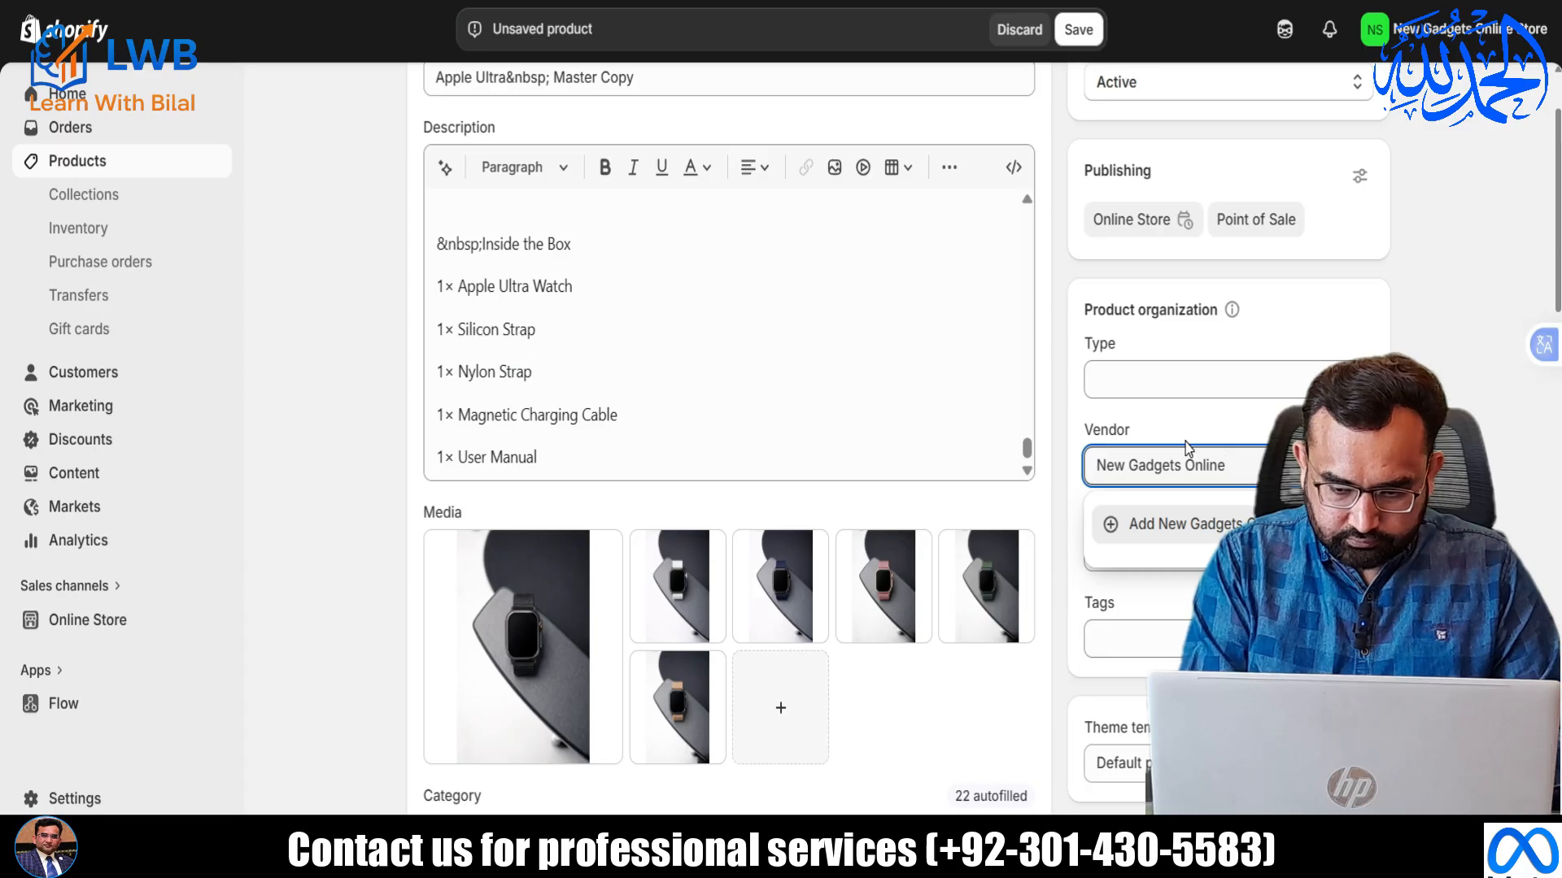
pyautogui.write('ore')
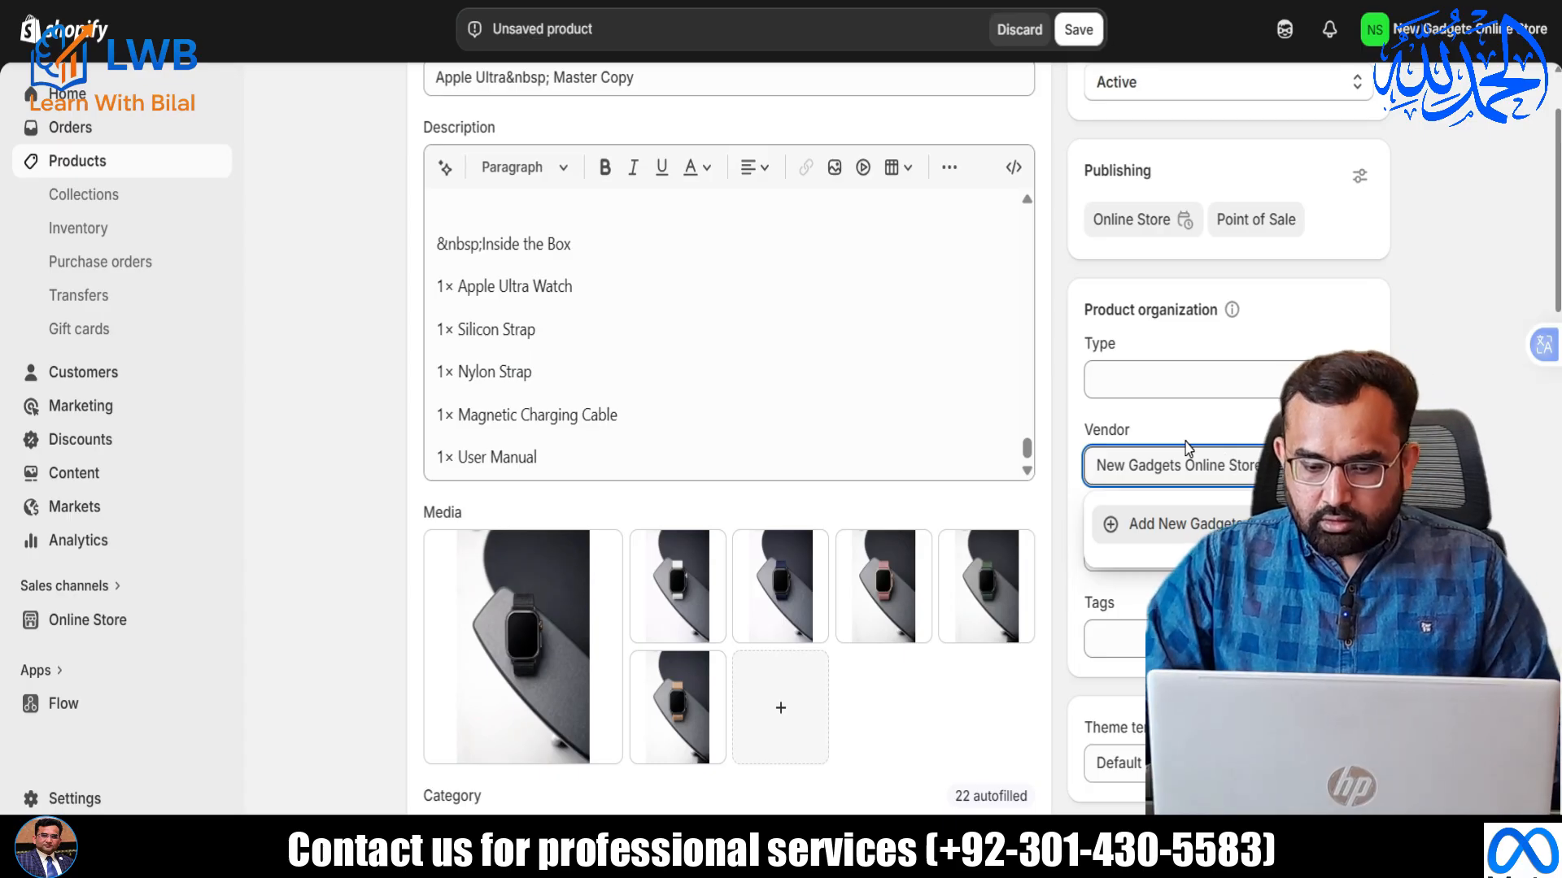
pyautogui.click(1212, 526)
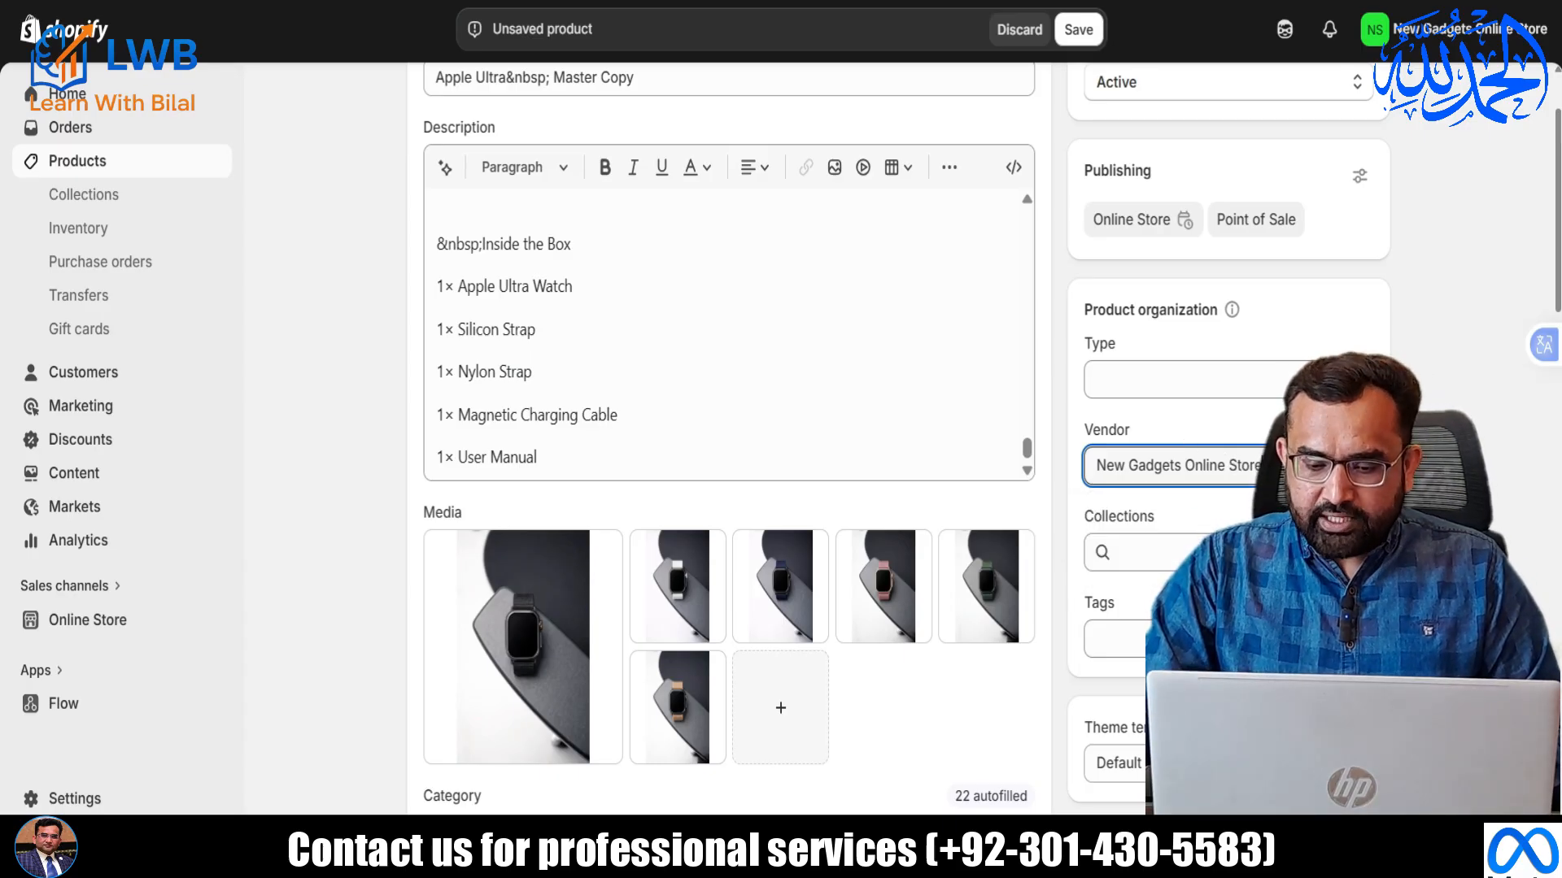
# Assign the product to the Home page collection and start a new collection titled "Watches" from the product's collection list.
pyautogui.click(1166, 561)
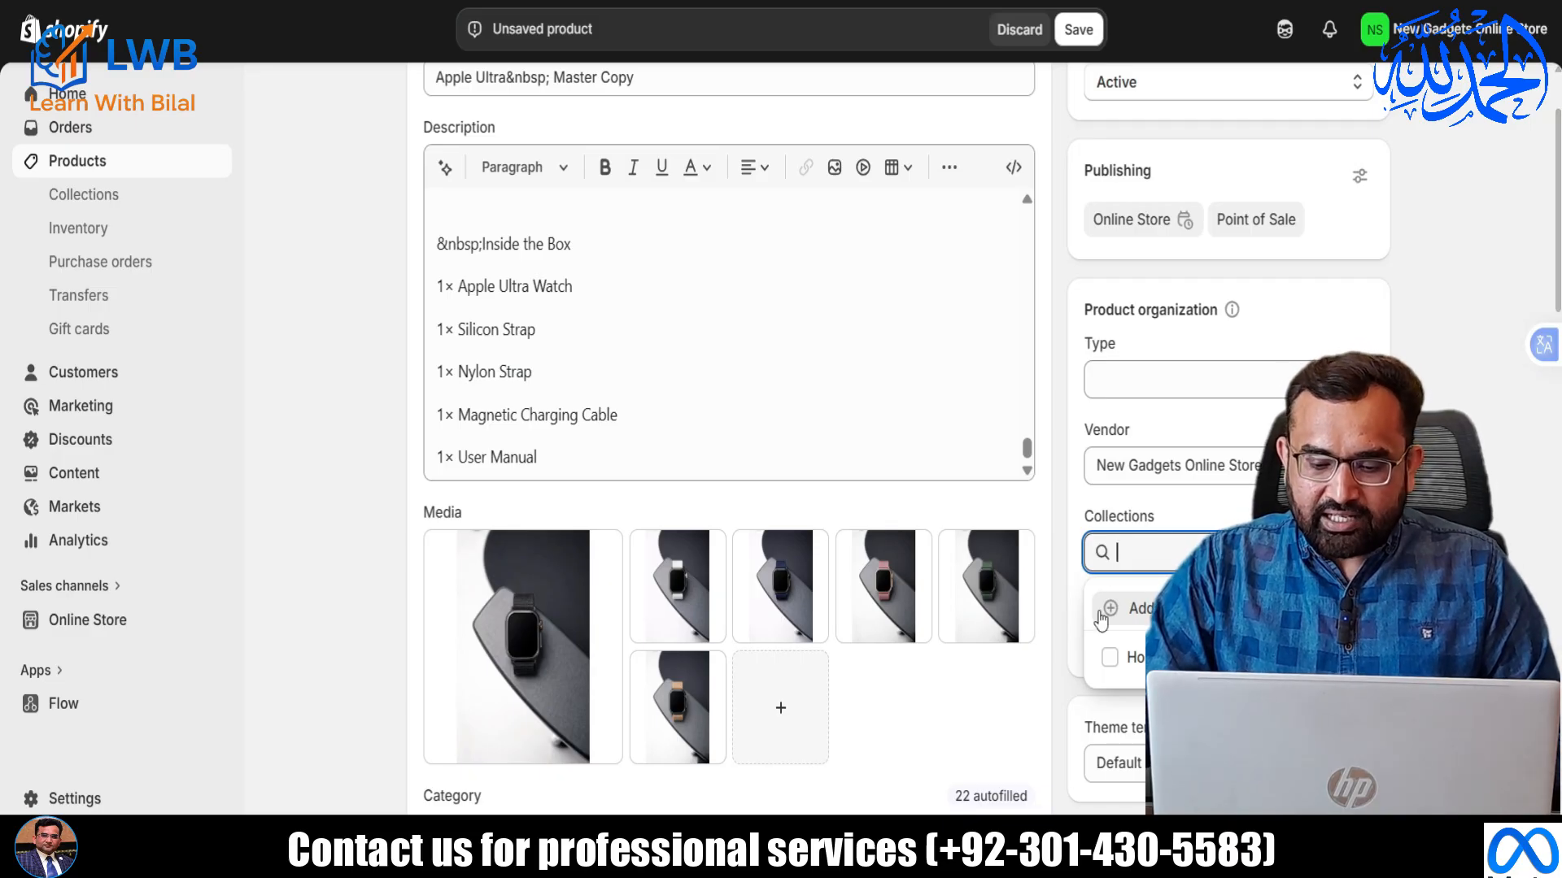
pyautogui.click(1111, 663)
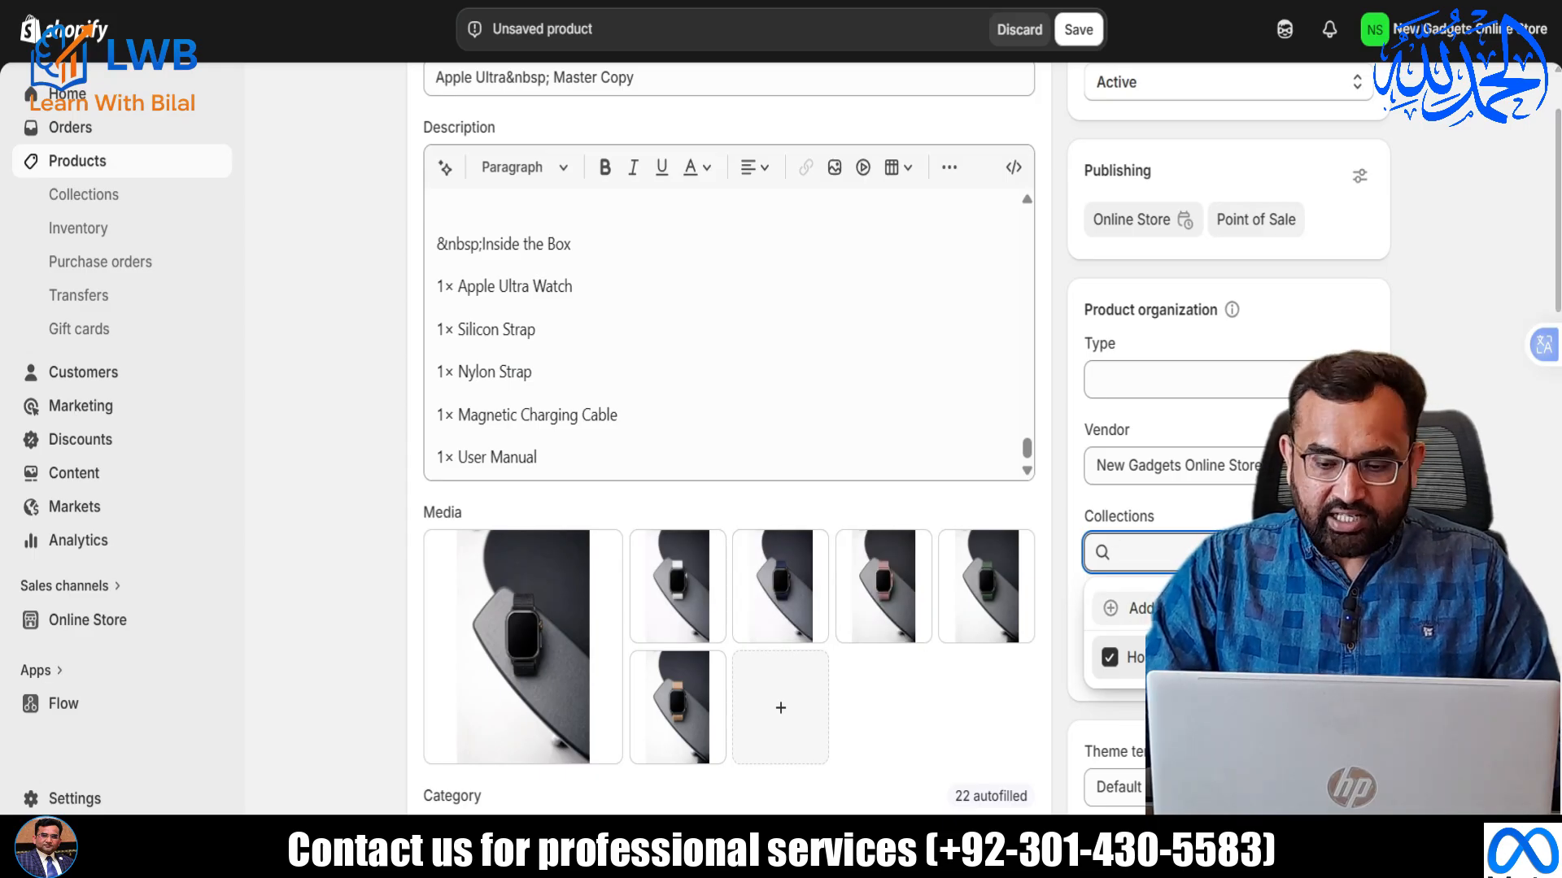
pyautogui.click(1171, 609)
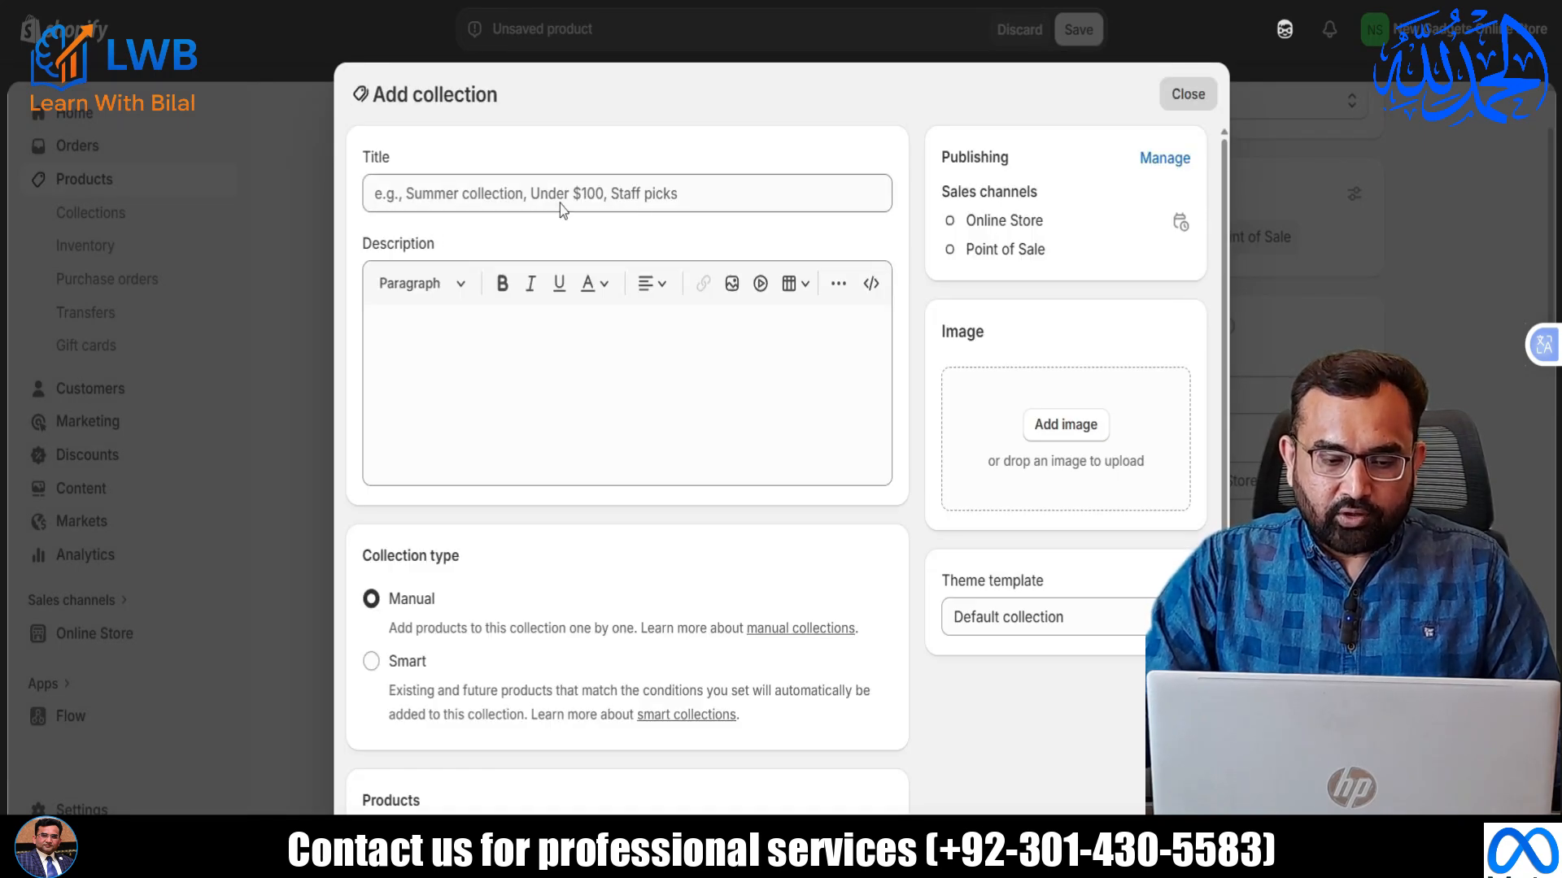
pyautogui.click(691, 188)
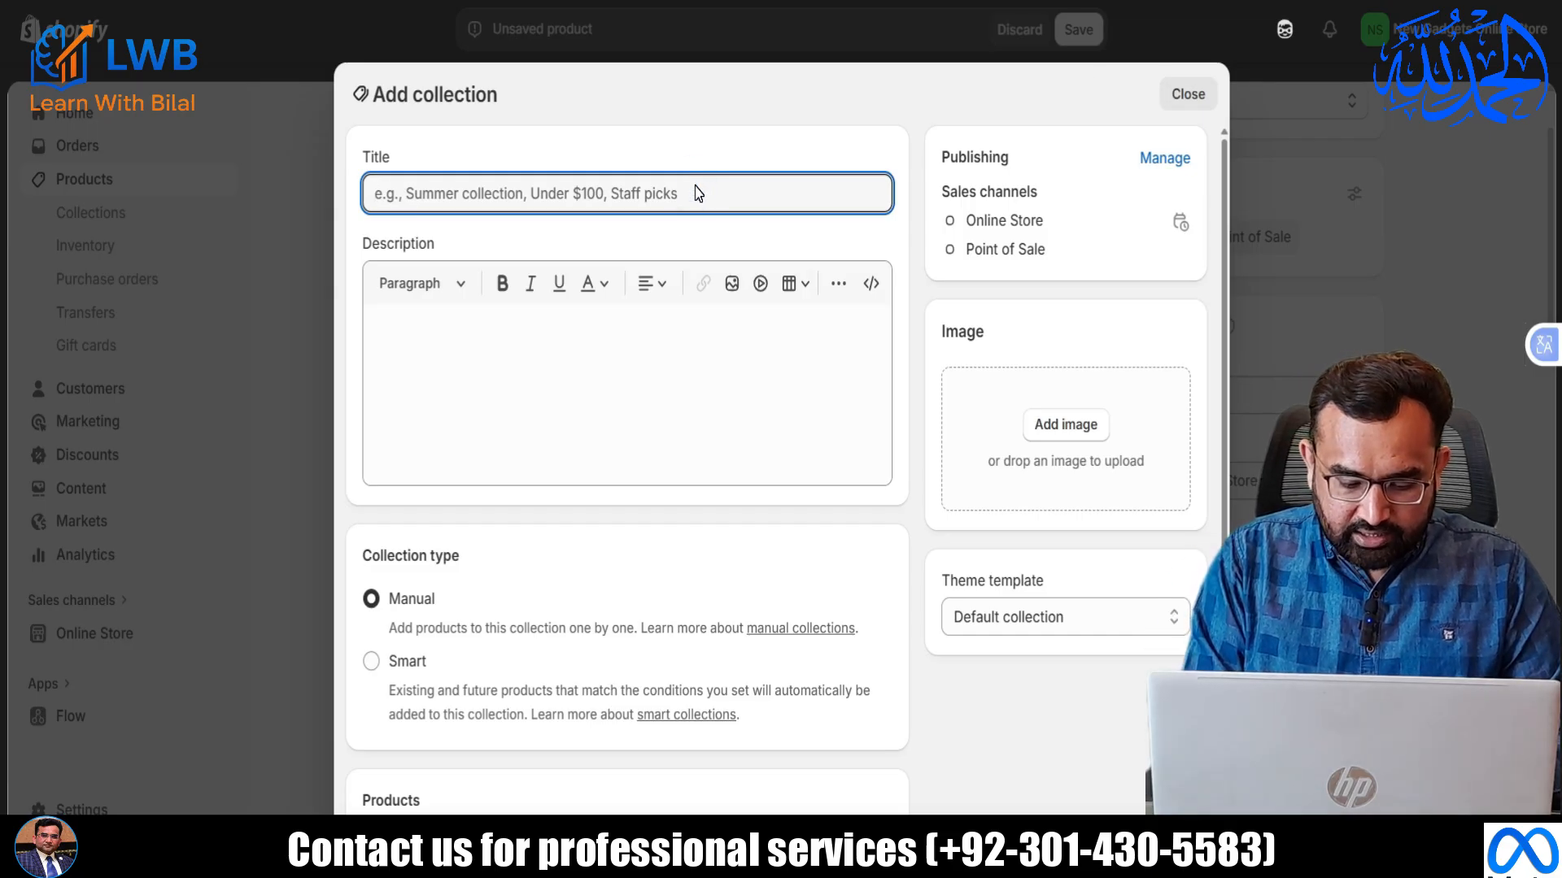
pyautogui.write('Watches')
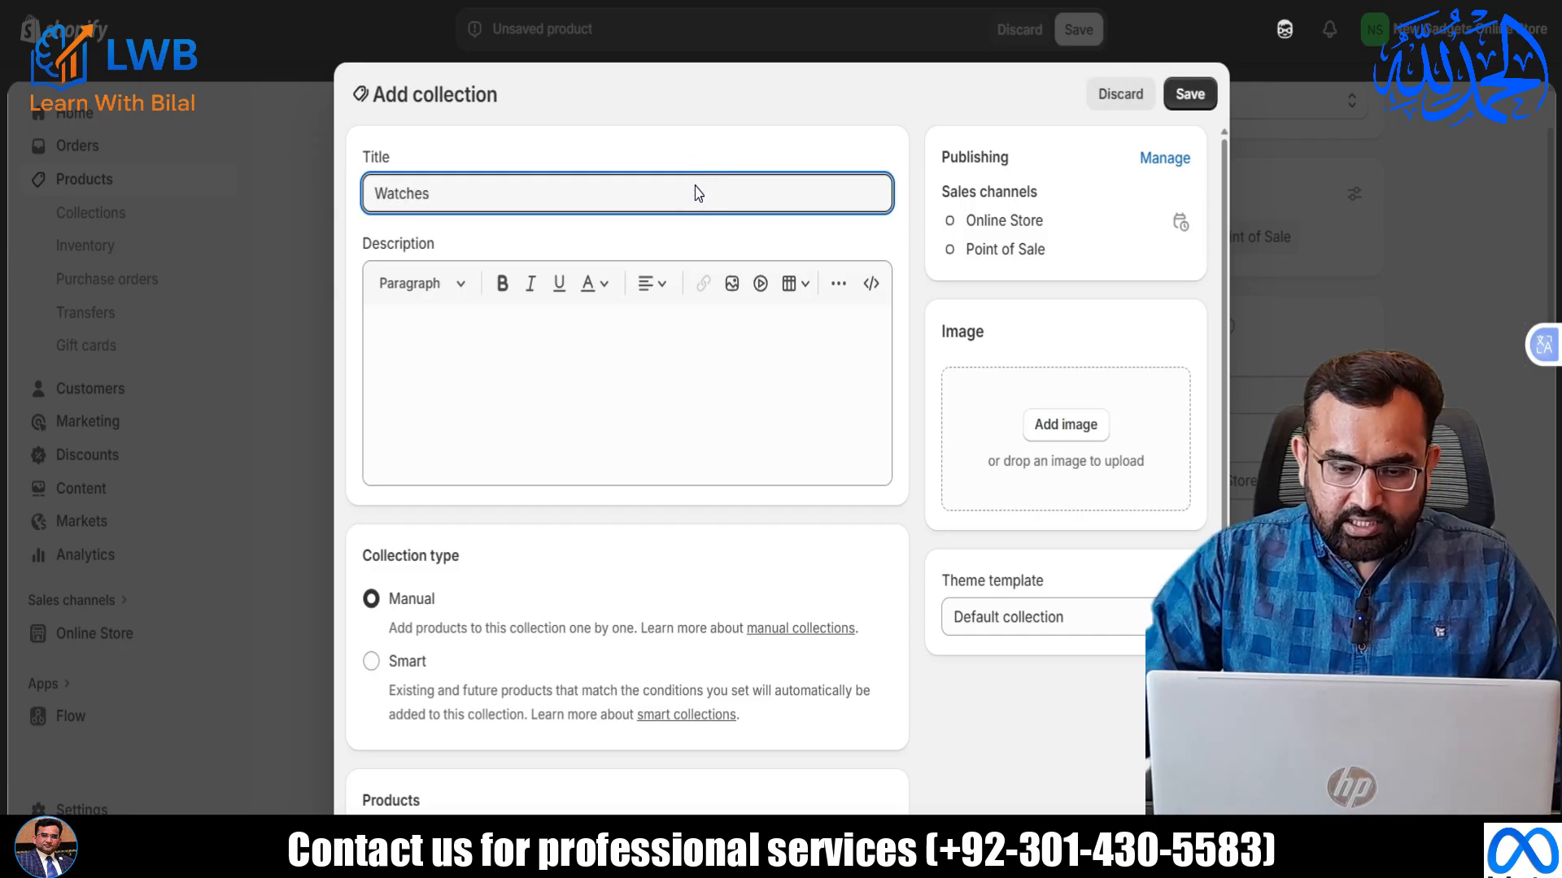
# Upload "Smart Watches.jpg" from the folder of collection pictures and set it as the Watches collection's image.
pyautogui.click(1066, 424)
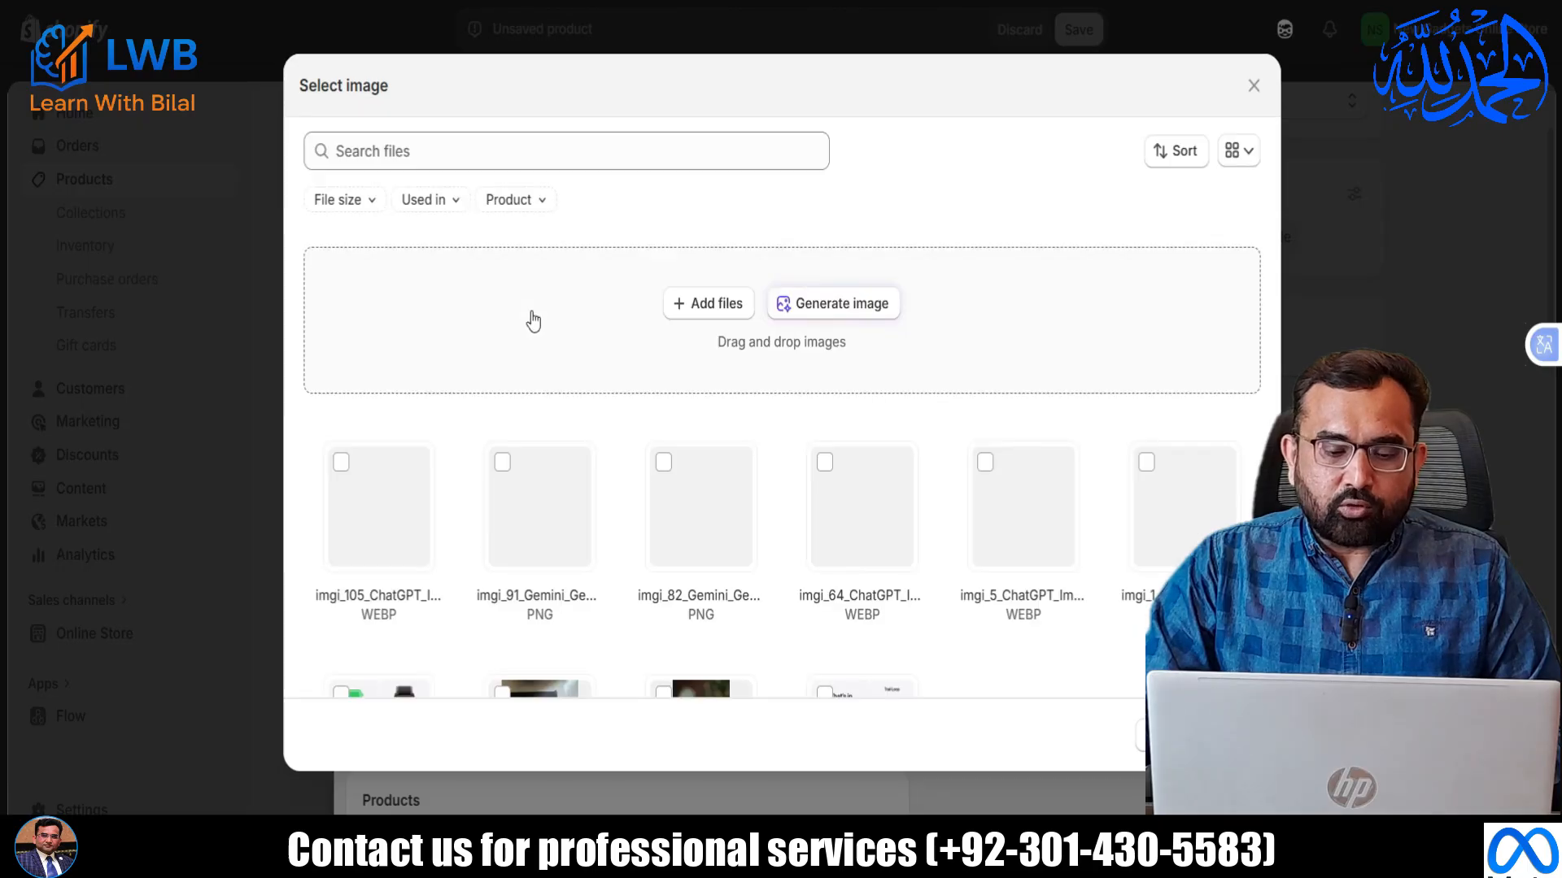
pyautogui.click(685, 316)
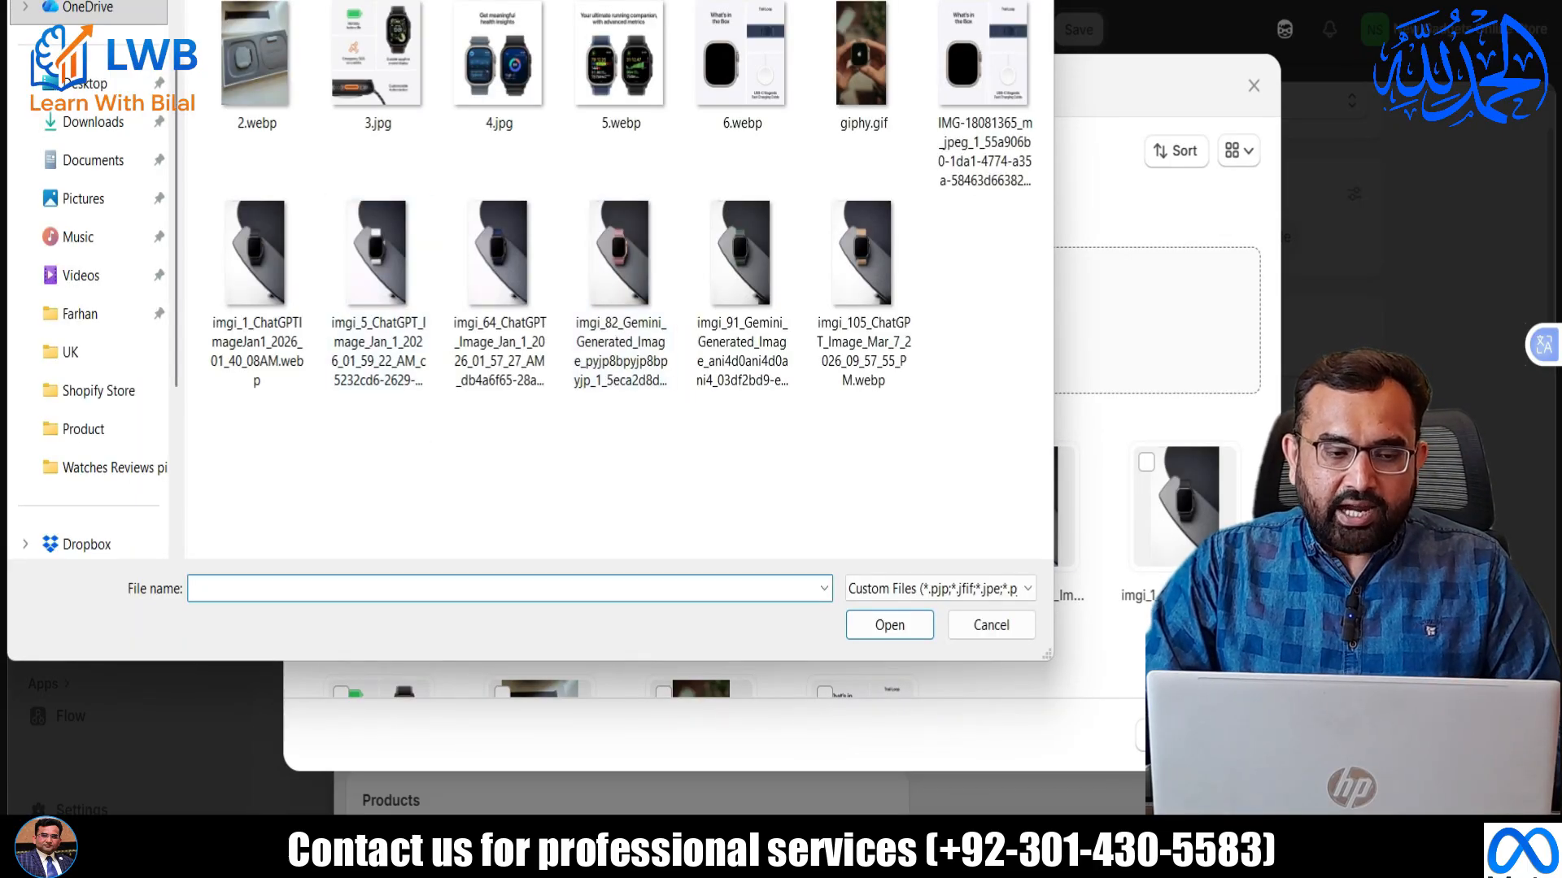
pyautogui.hotkey('alt', 'Up')
pyautogui.doubleClick(281, 98)
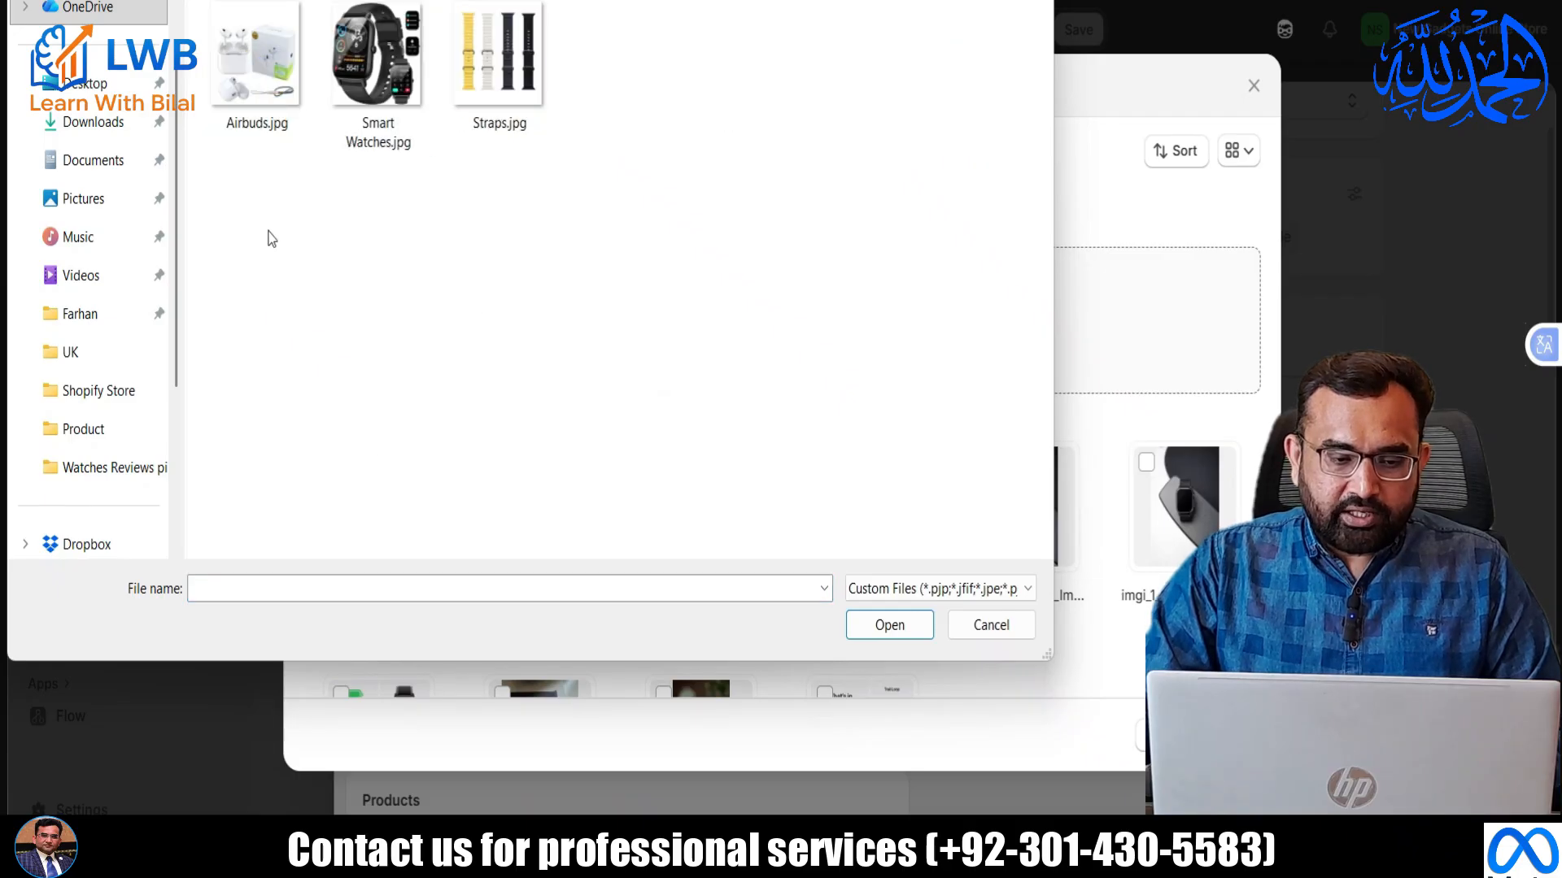
pyautogui.click(377, 69)
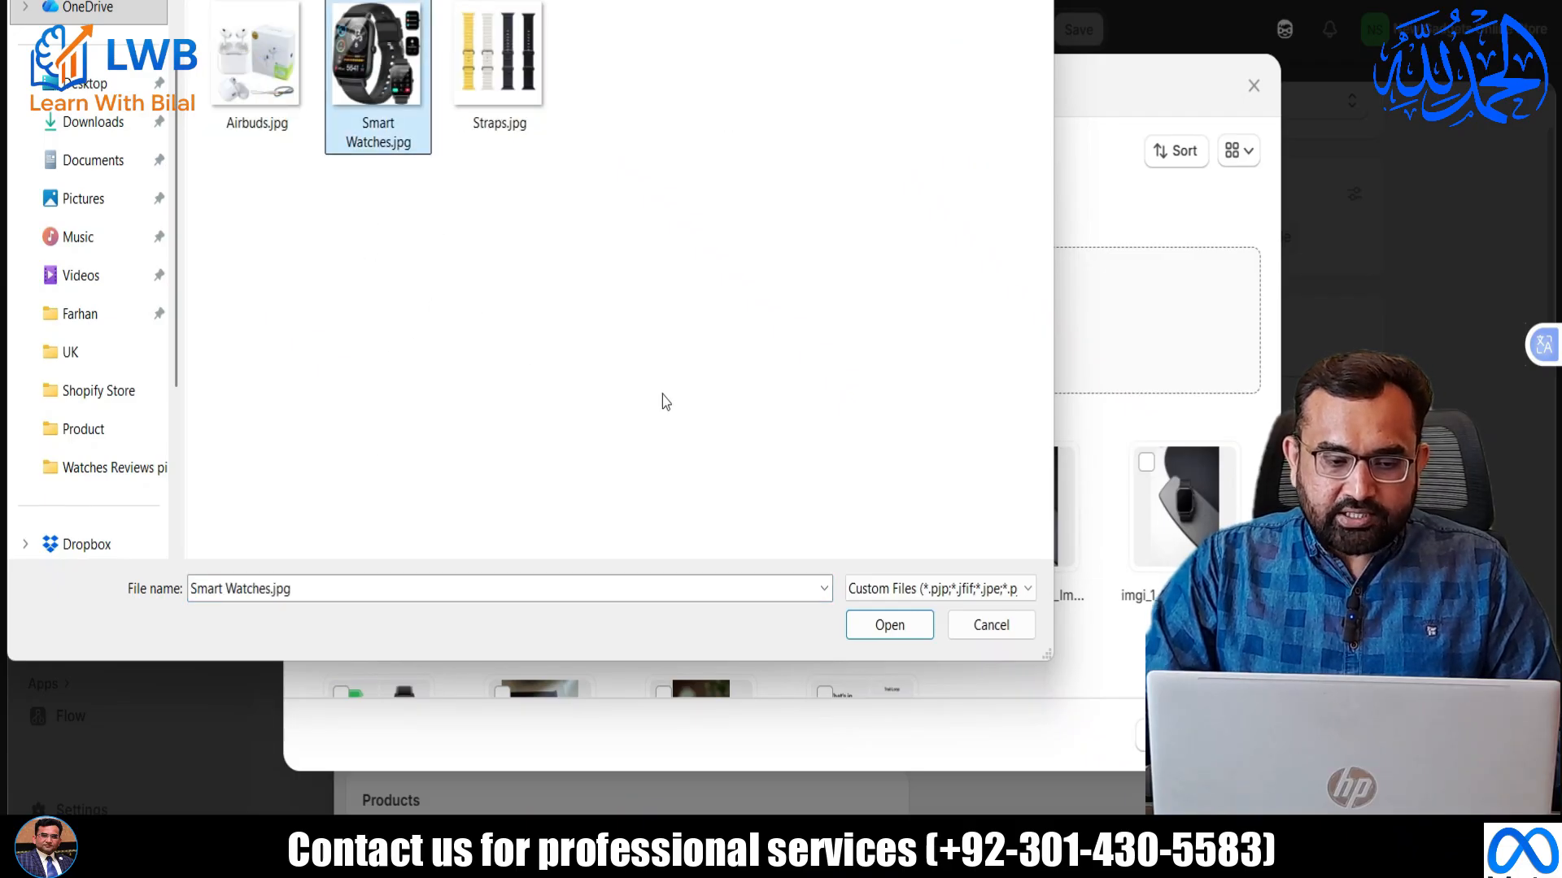
pyautogui.click(869, 619)
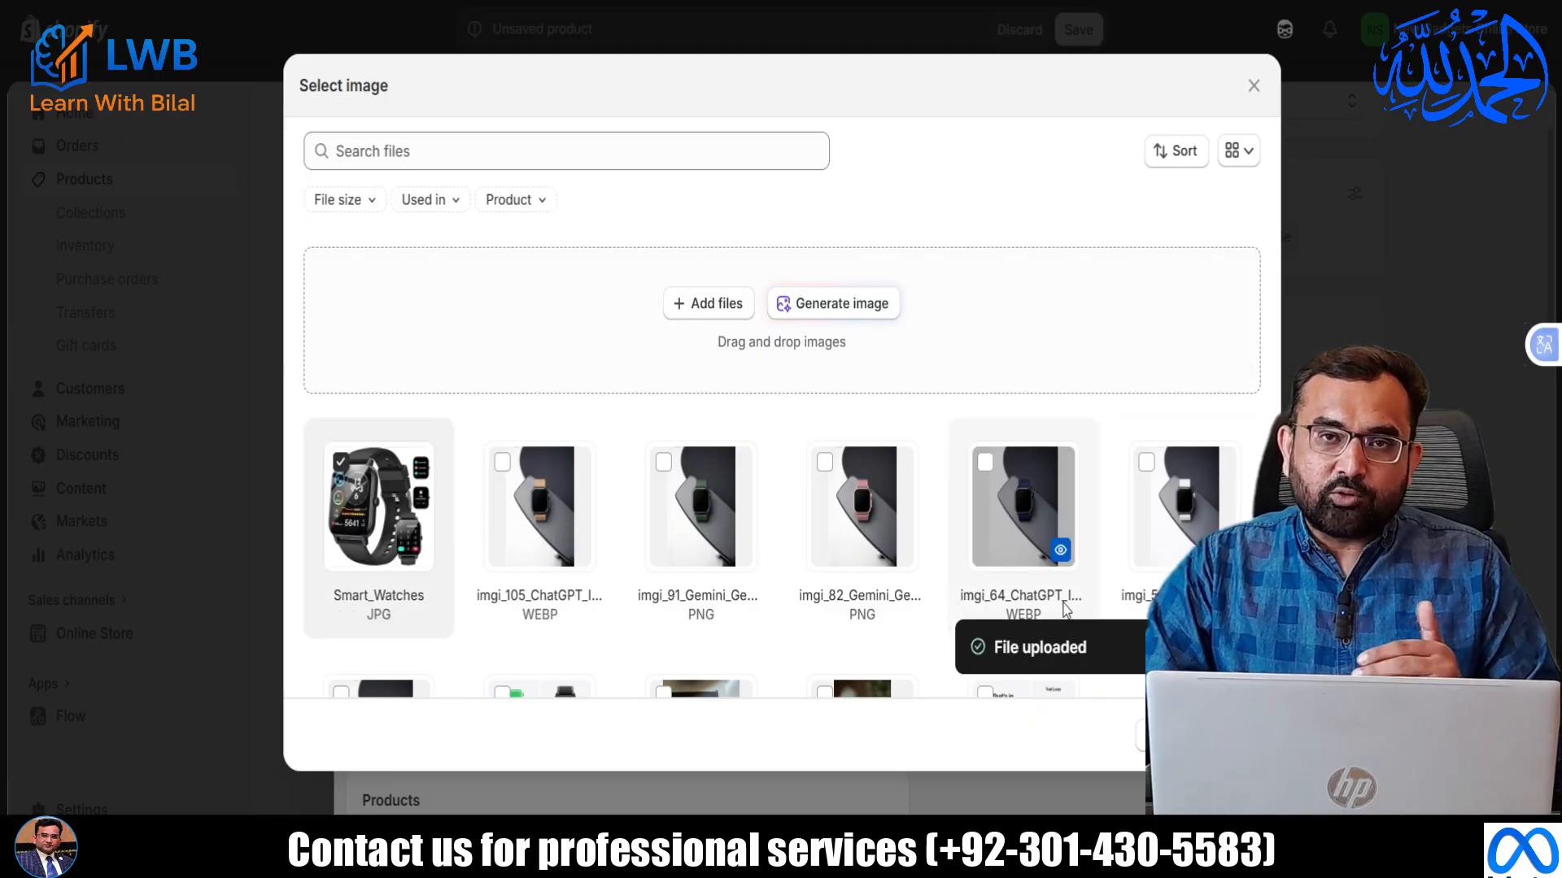
pyautogui.click(1233, 735)
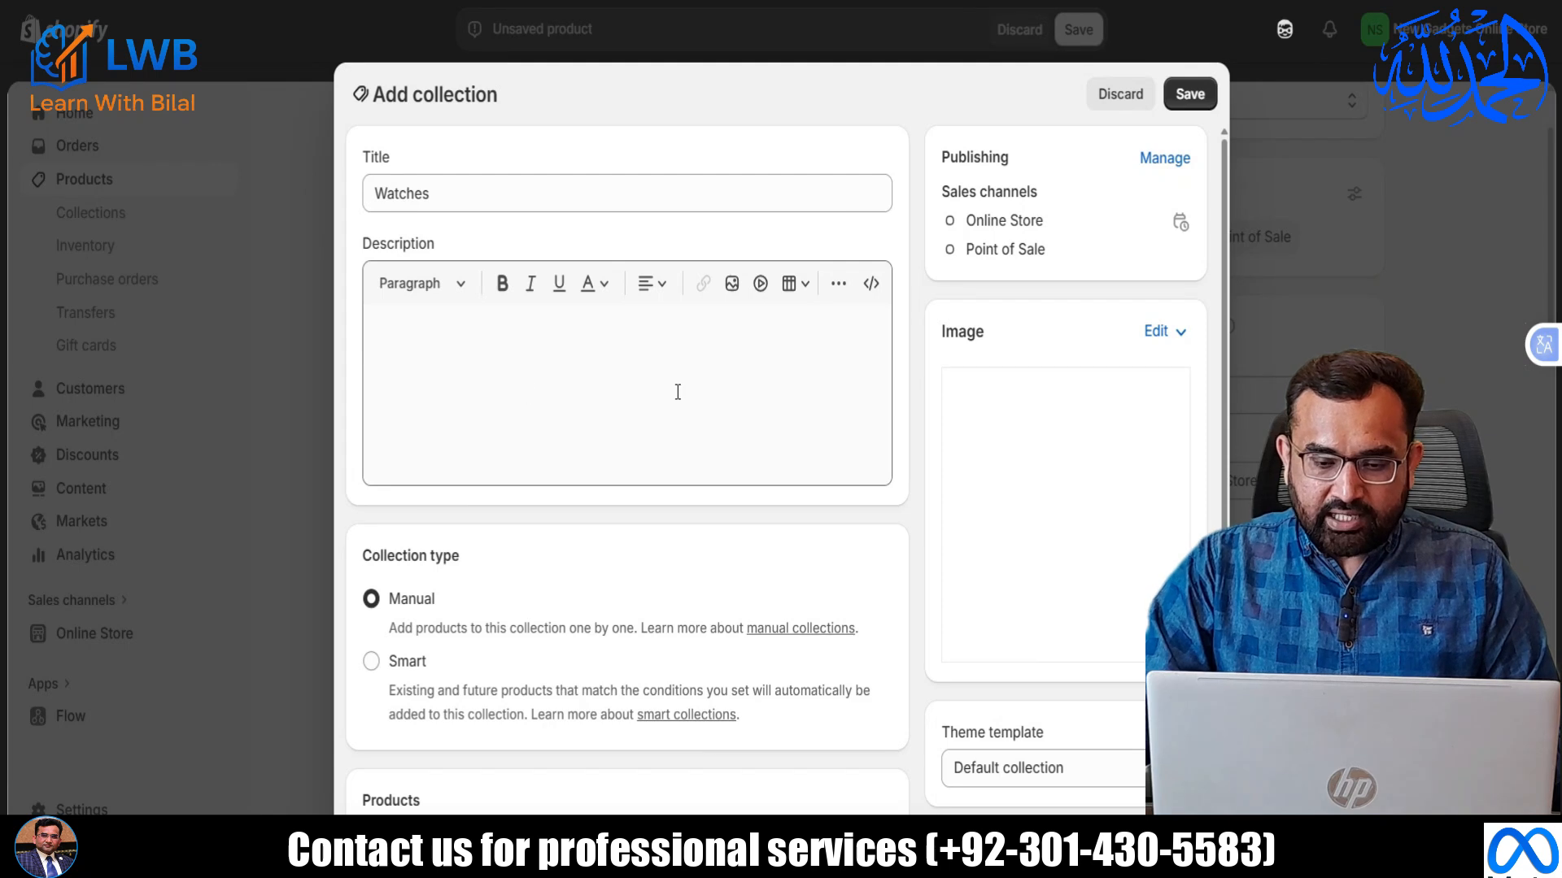
# Save the Watches collection with the manual type, and save the product.
pyautogui.scroll(-2, 1057, 325)
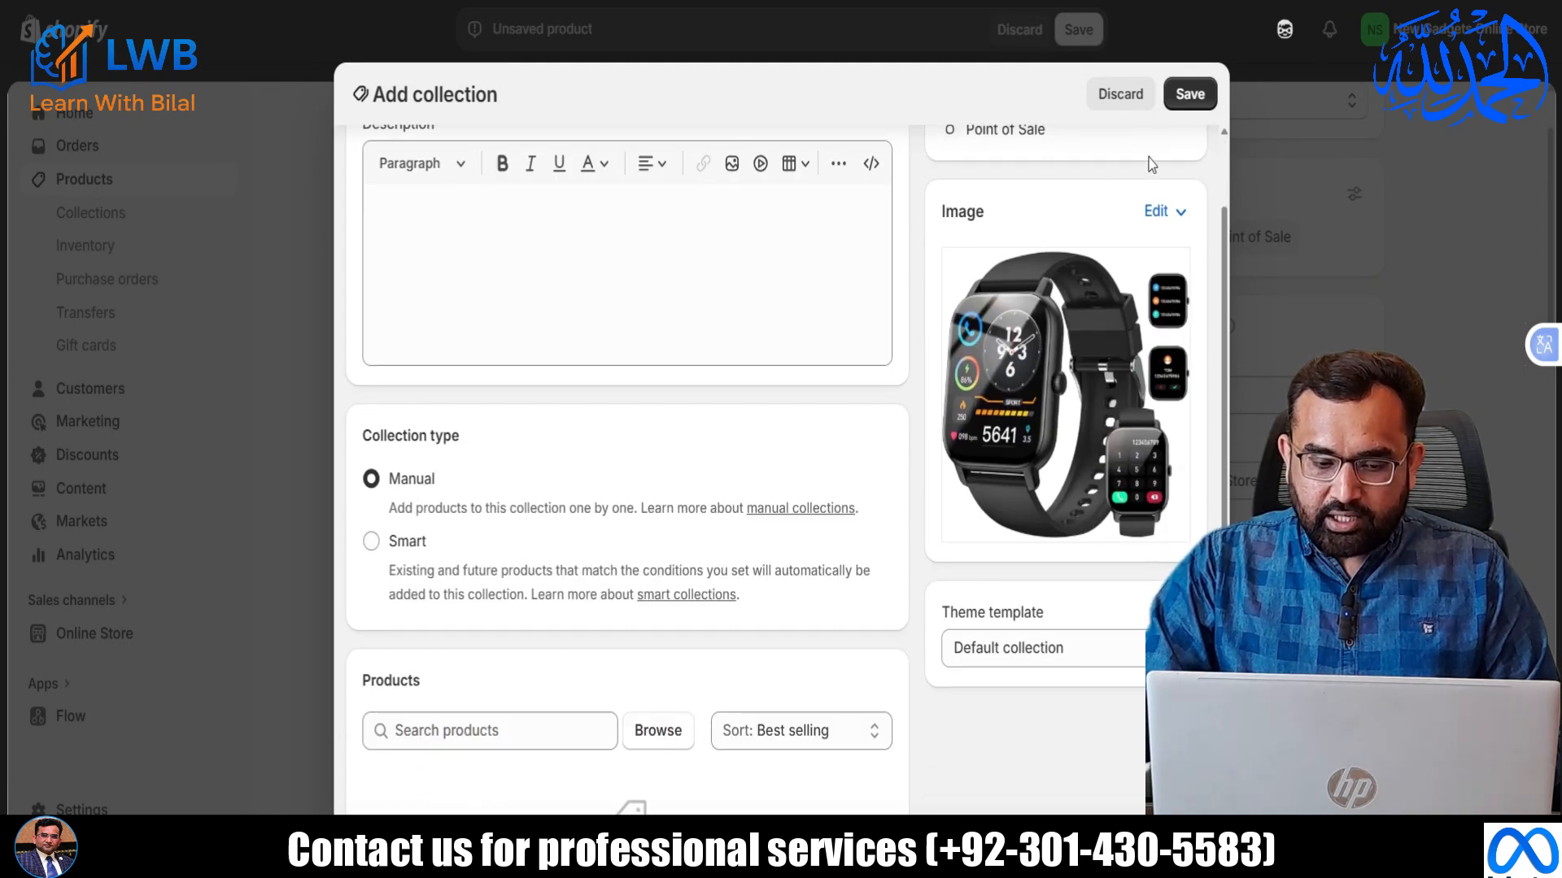
pyautogui.click(1190, 95)
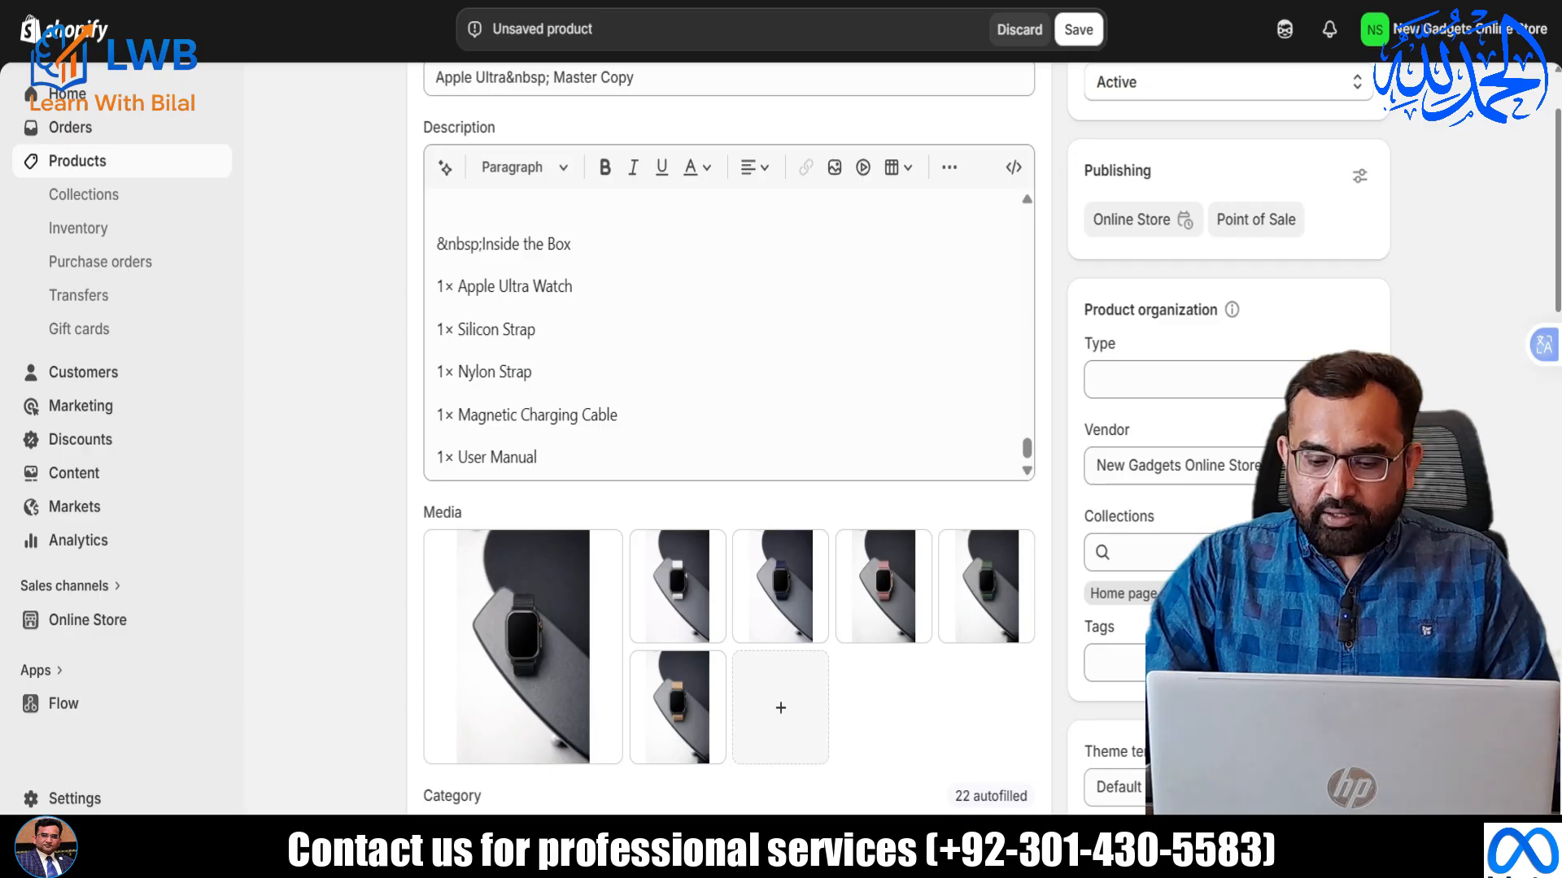
pyautogui.scroll(-2, 1079, 599)
pyautogui.click(1072, 30)
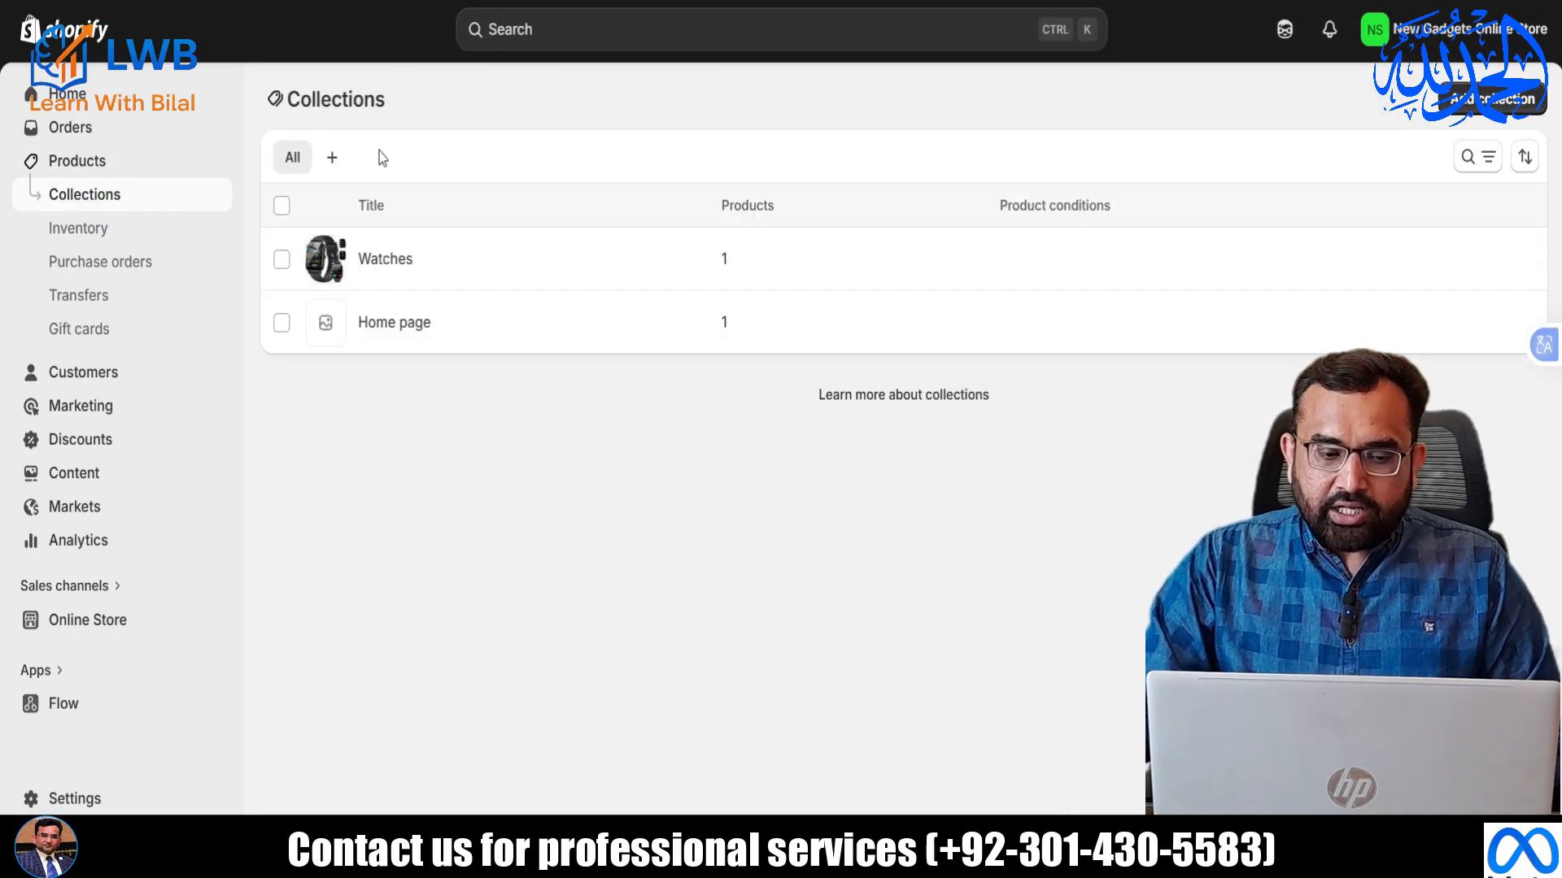
# Create and save a manual collection titled "Straps" with the uploaded file "Straps.jpg" as its image.
pyautogui.click(1486, 101)
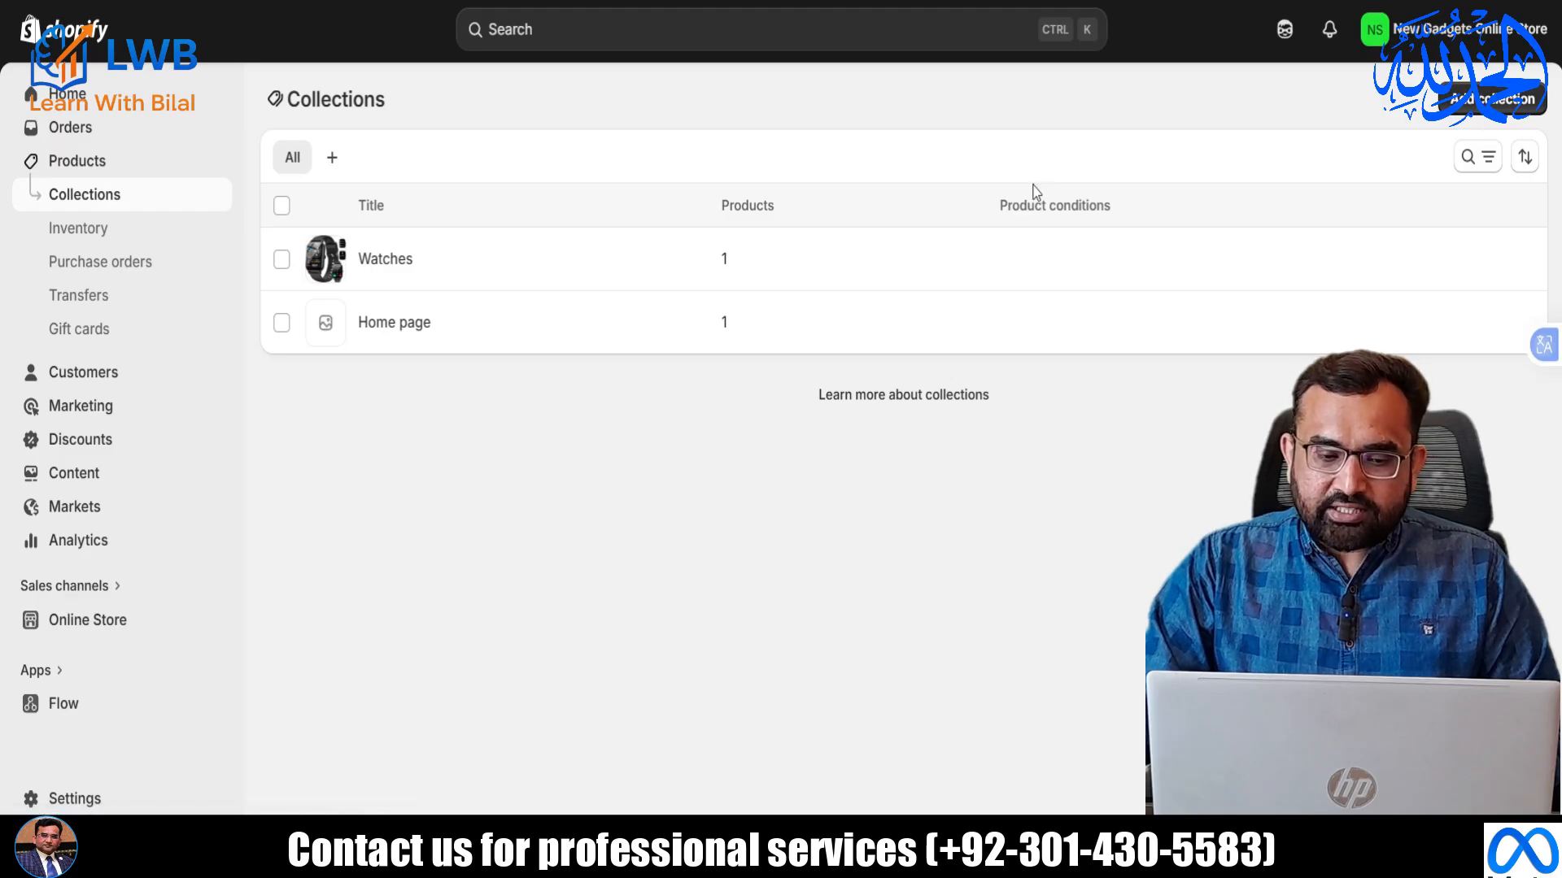
pyautogui.click(481, 198)
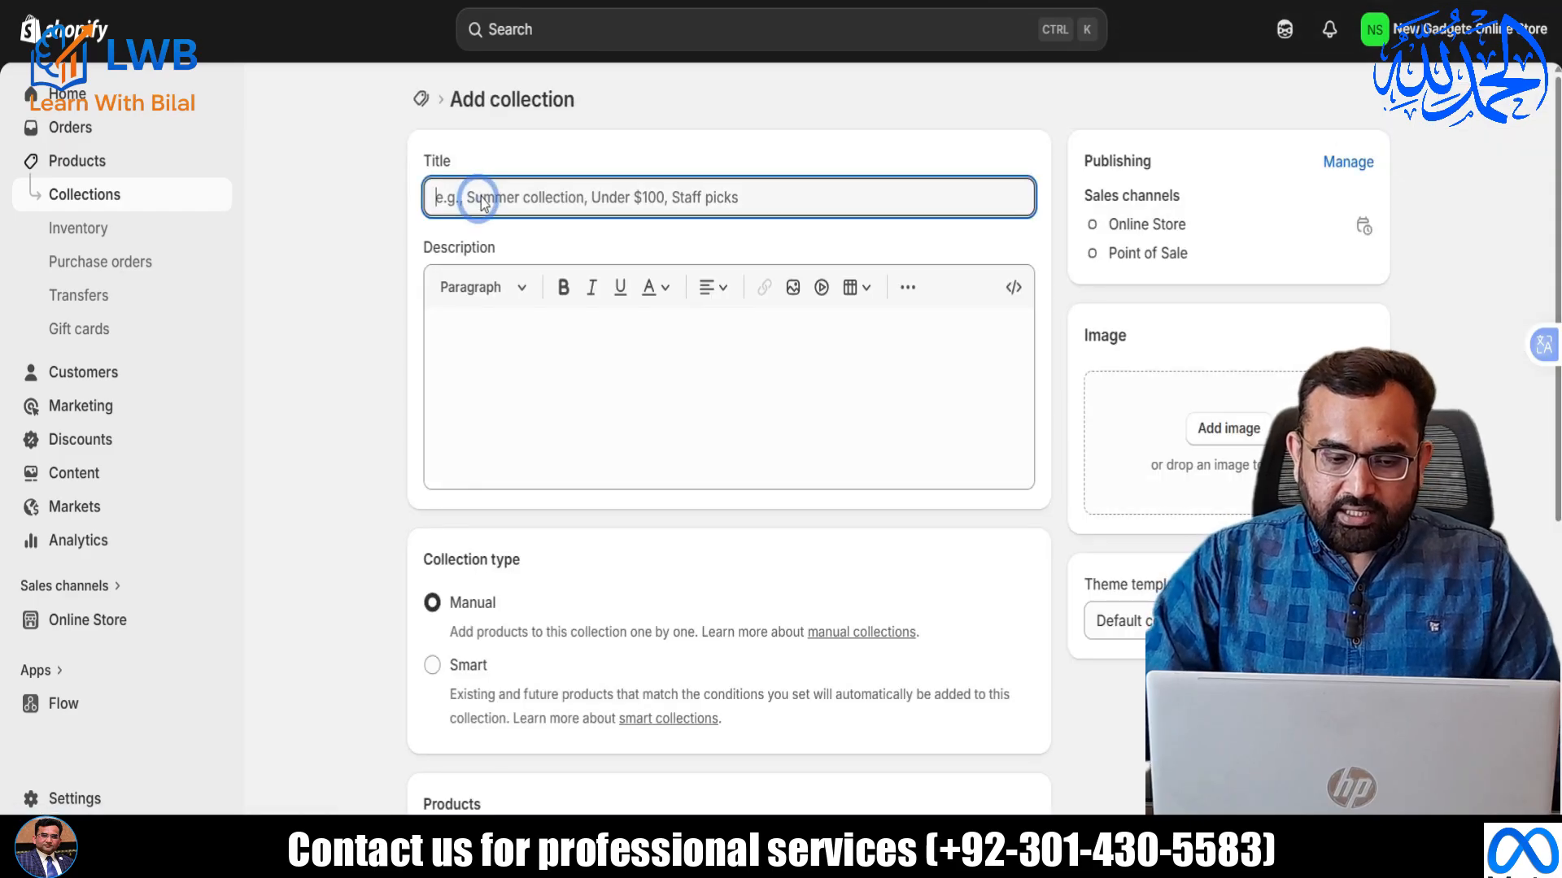
pyautogui.write('Straps')
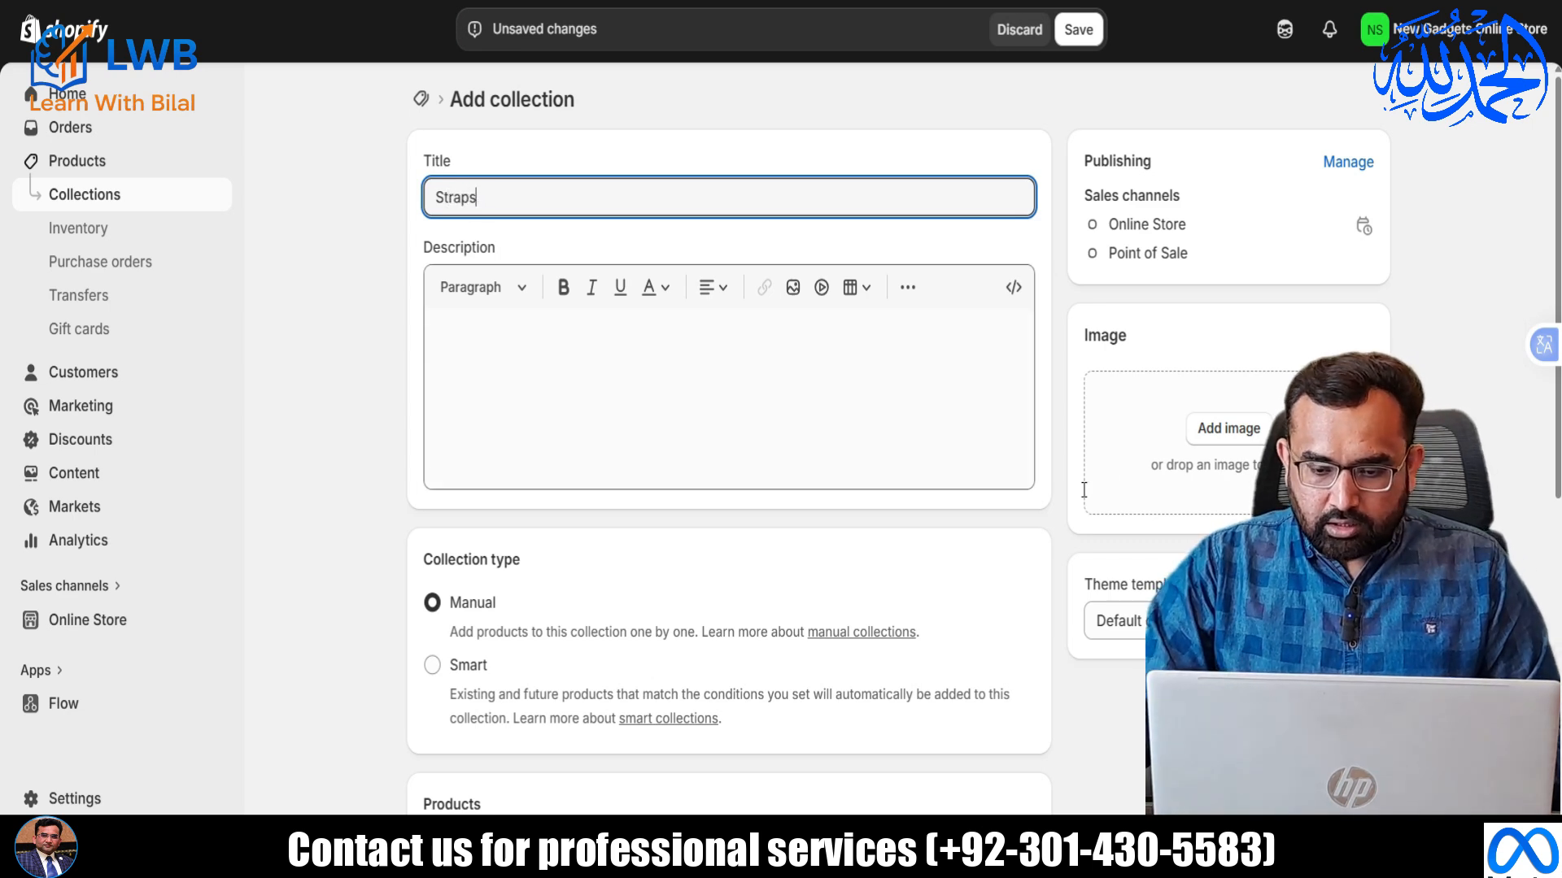
pyautogui.click(1194, 427)
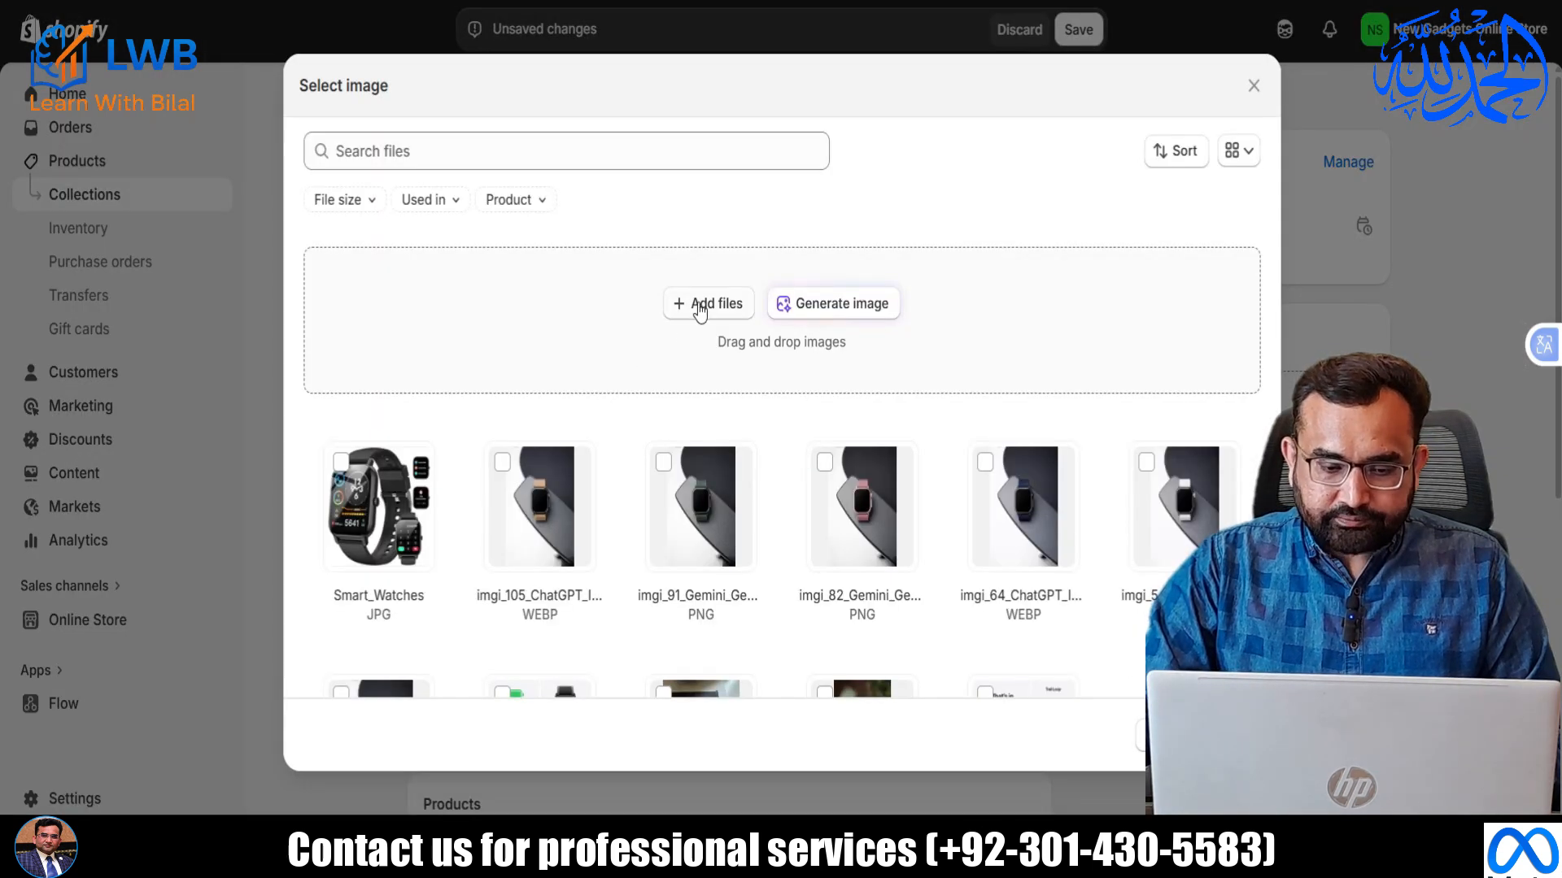
pyautogui.click(608, 325)
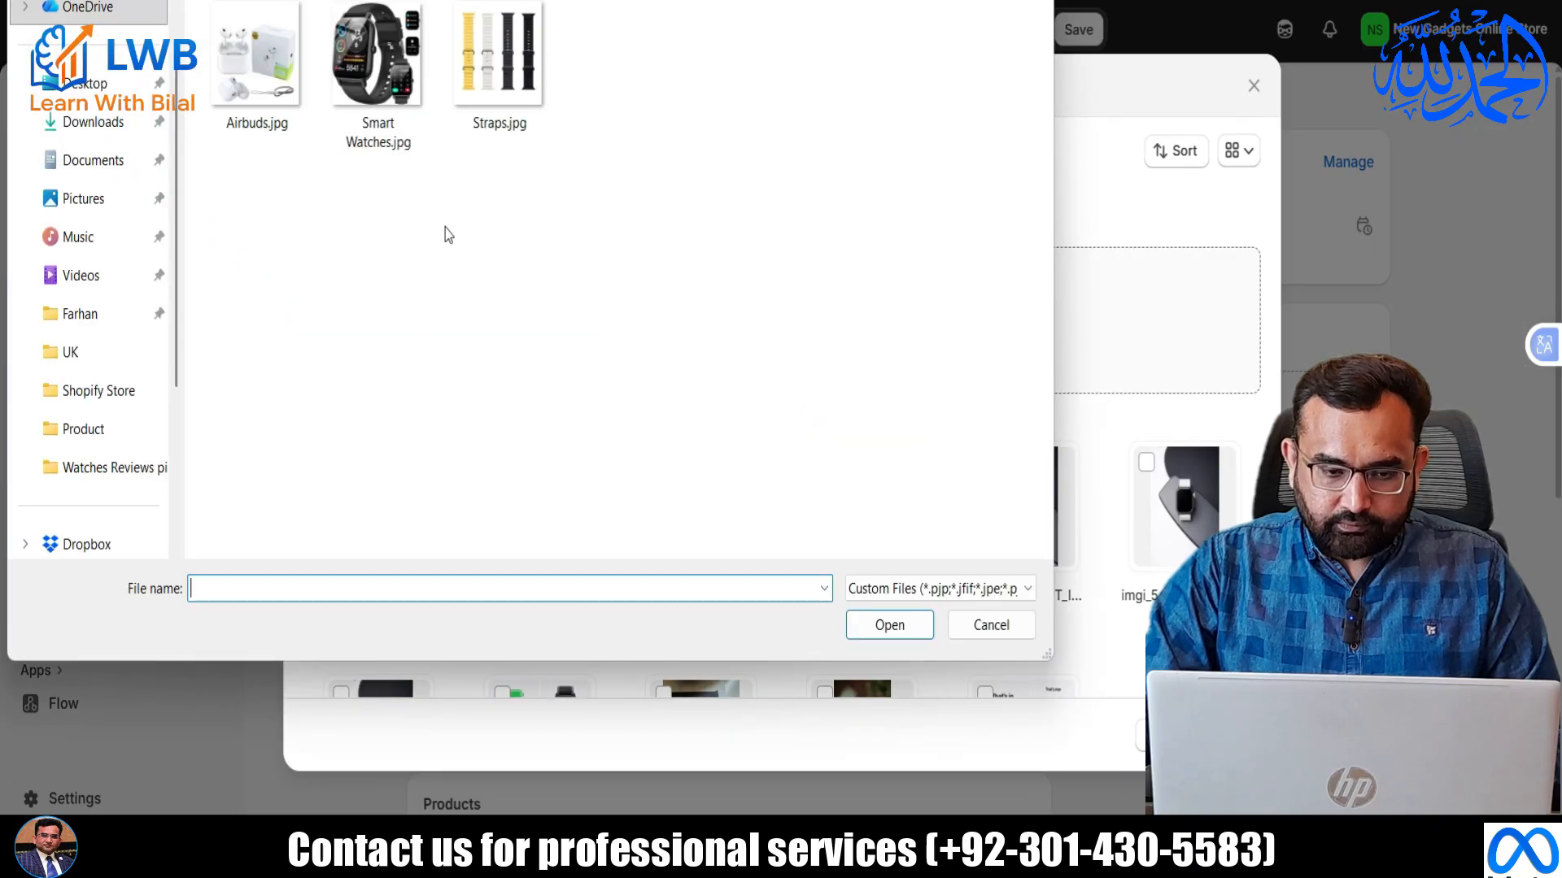
pyautogui.doubleClick(484, 93)
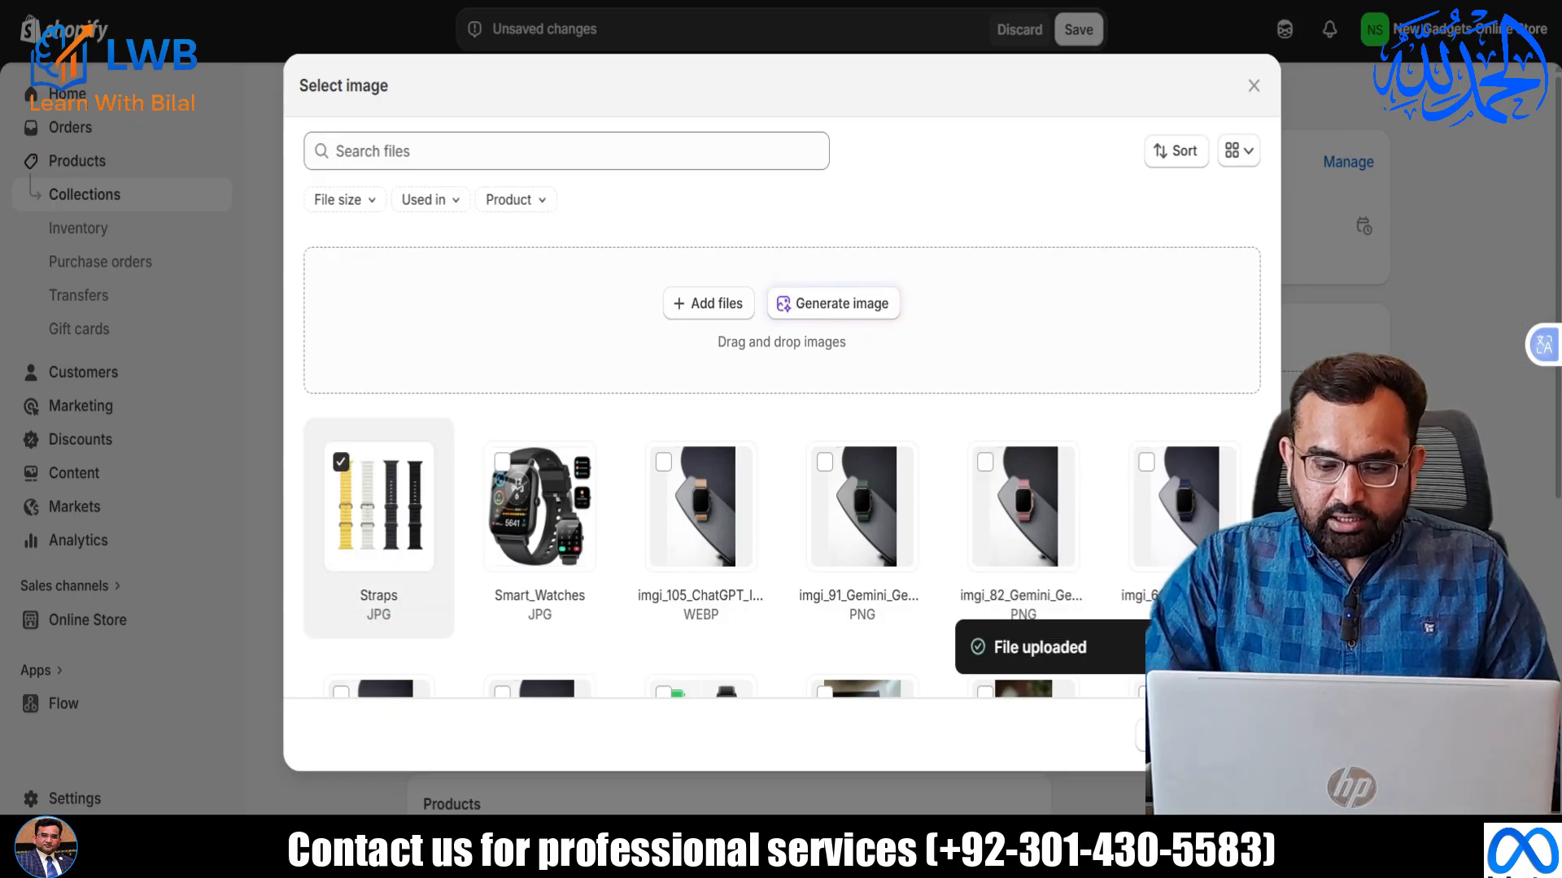
pyautogui.click(1234, 735)
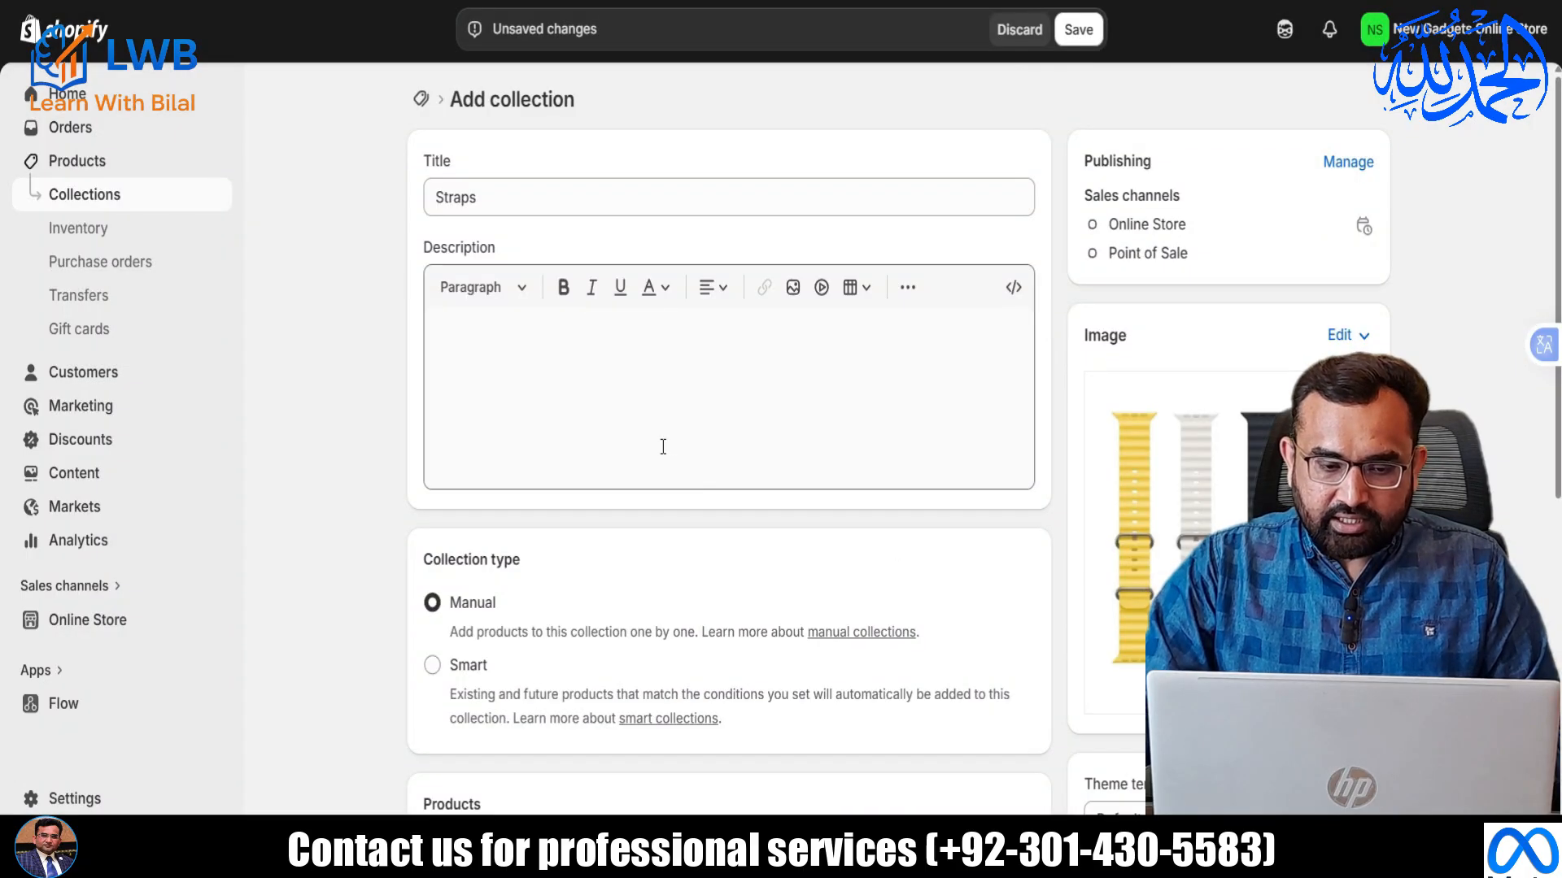
pyautogui.click(1078, 29)
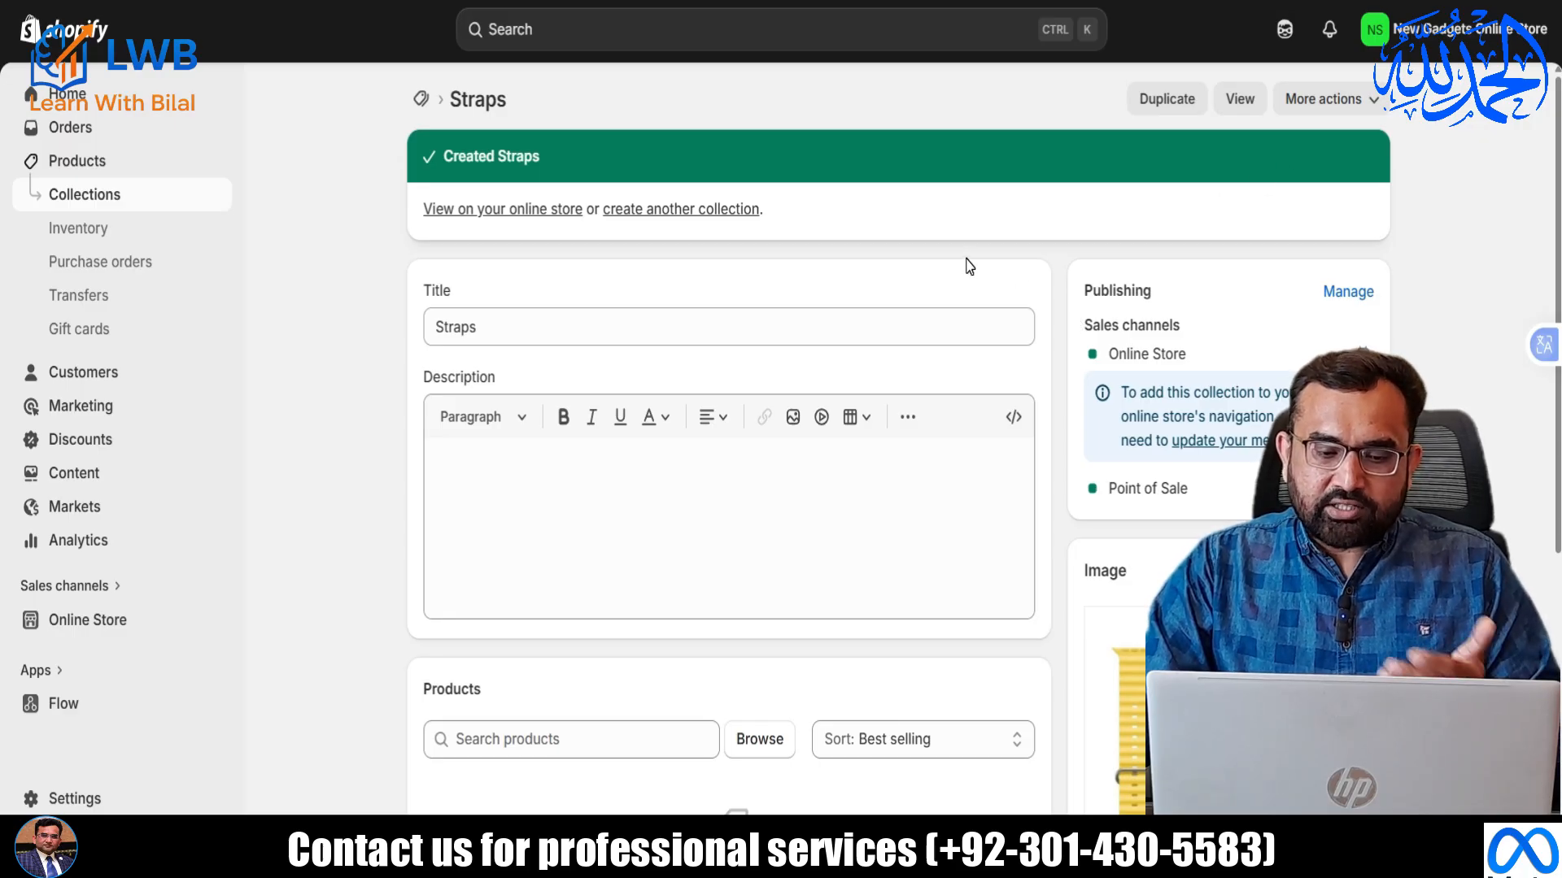
# Create and save another manual collection titled "Airbuds" with the uploaded file "Airbuds.jpg" as its image.
pyautogui.click(713, 216)
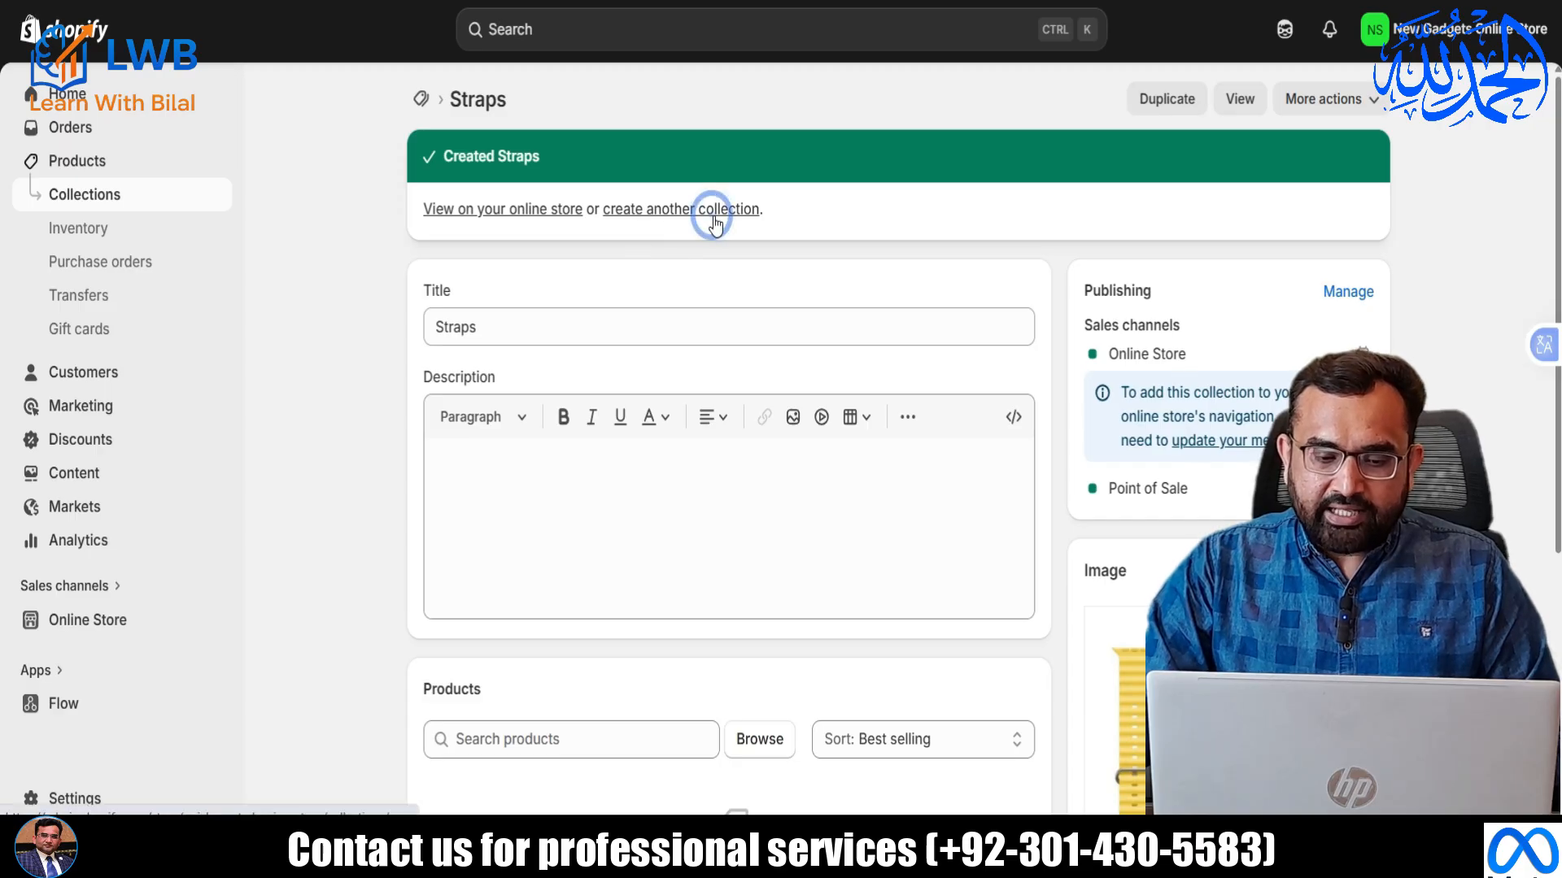
pyautogui.click(507, 195)
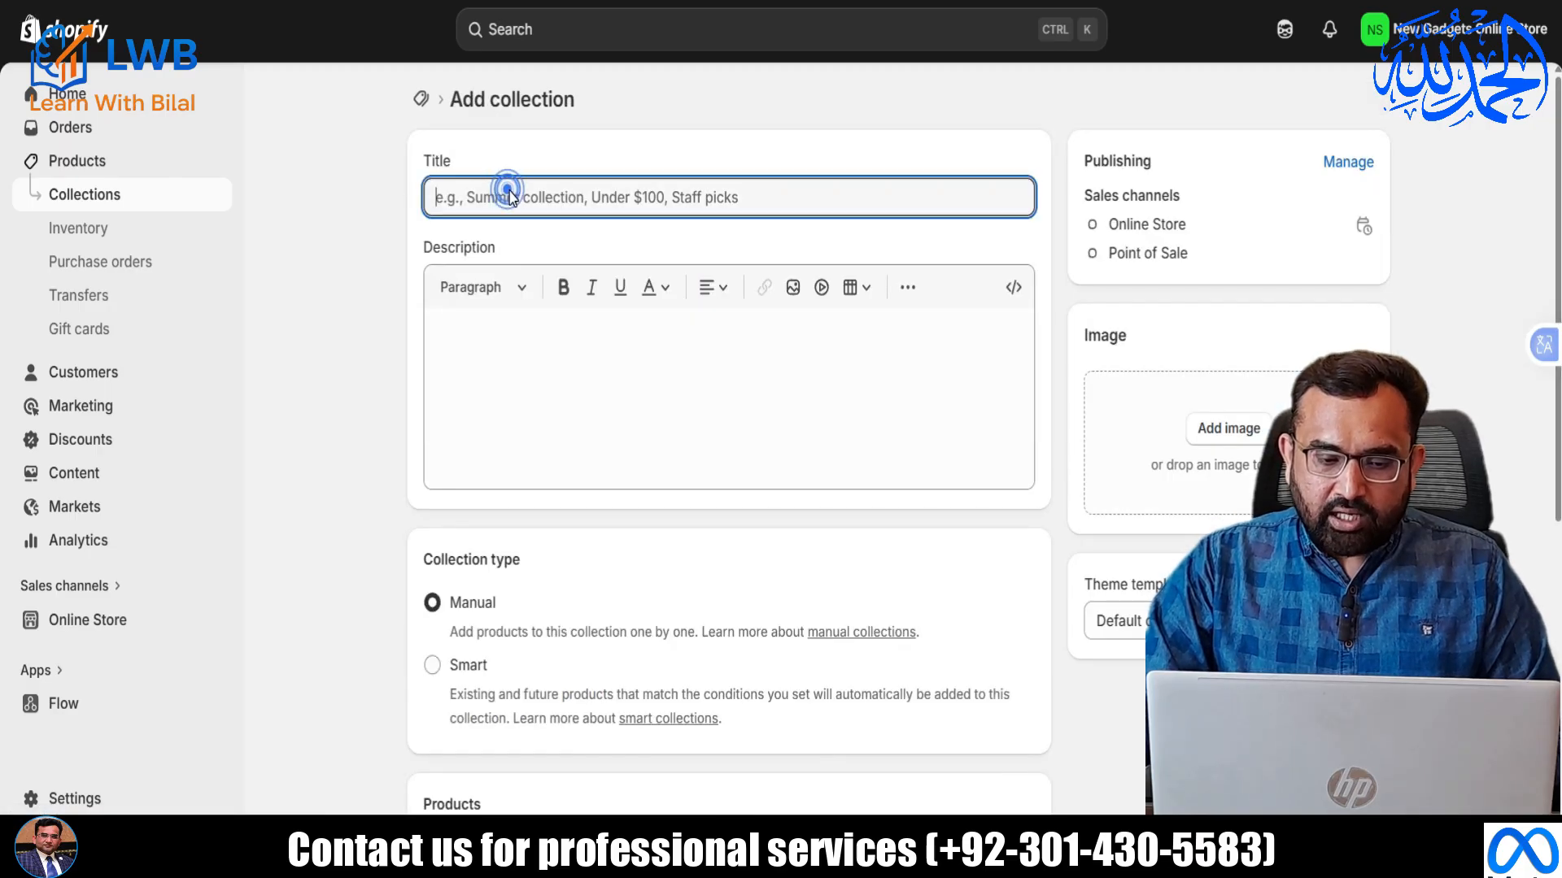
pyautogui.write('A')
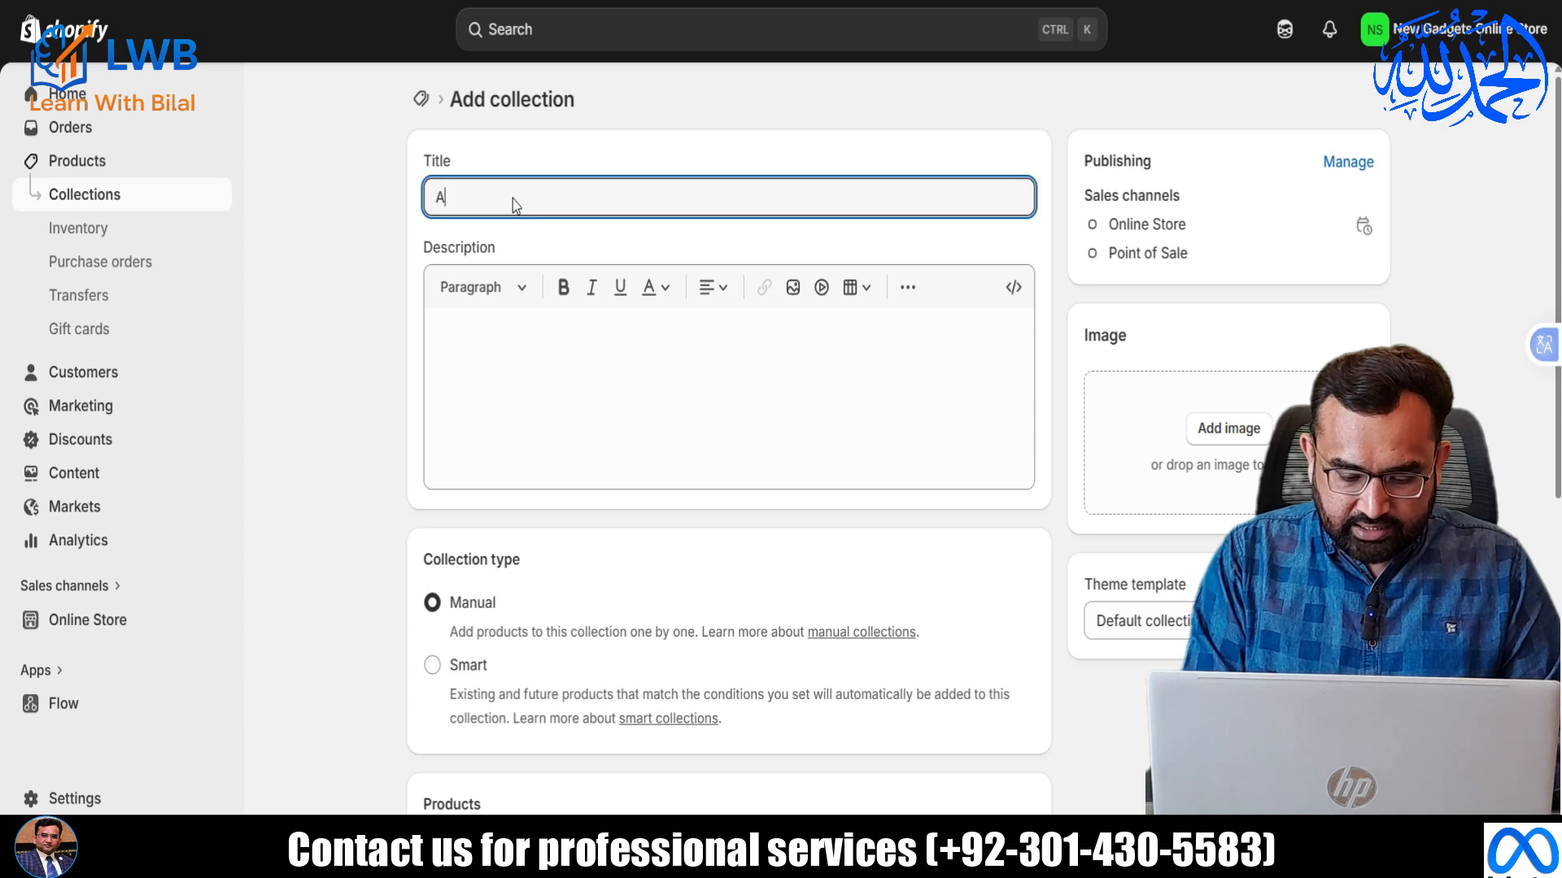
pyautogui.write('irbuds')
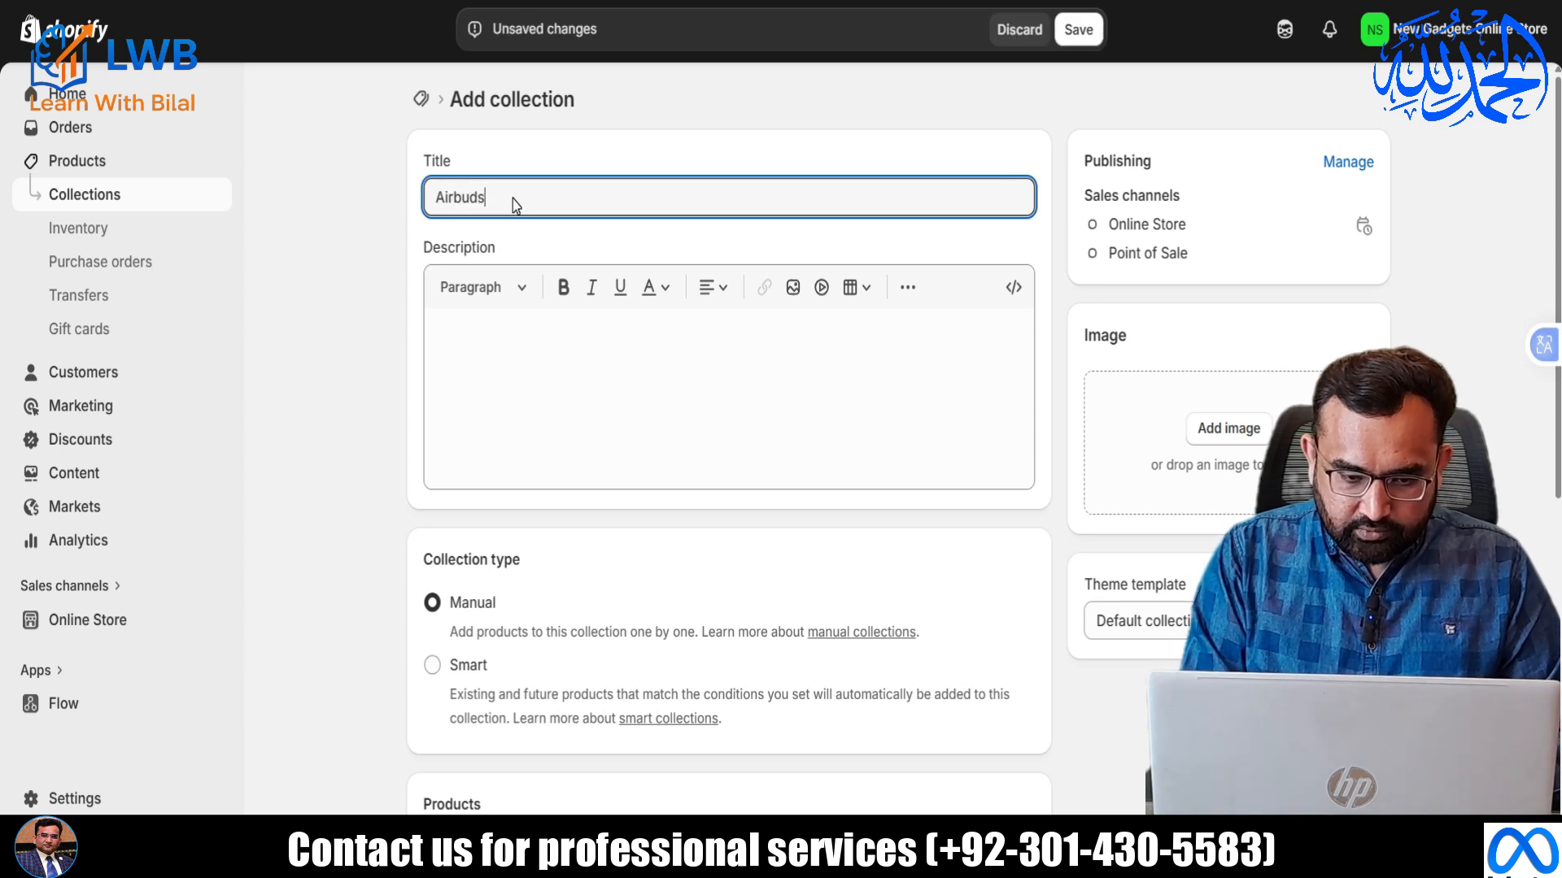
pyautogui.click(1228, 427)
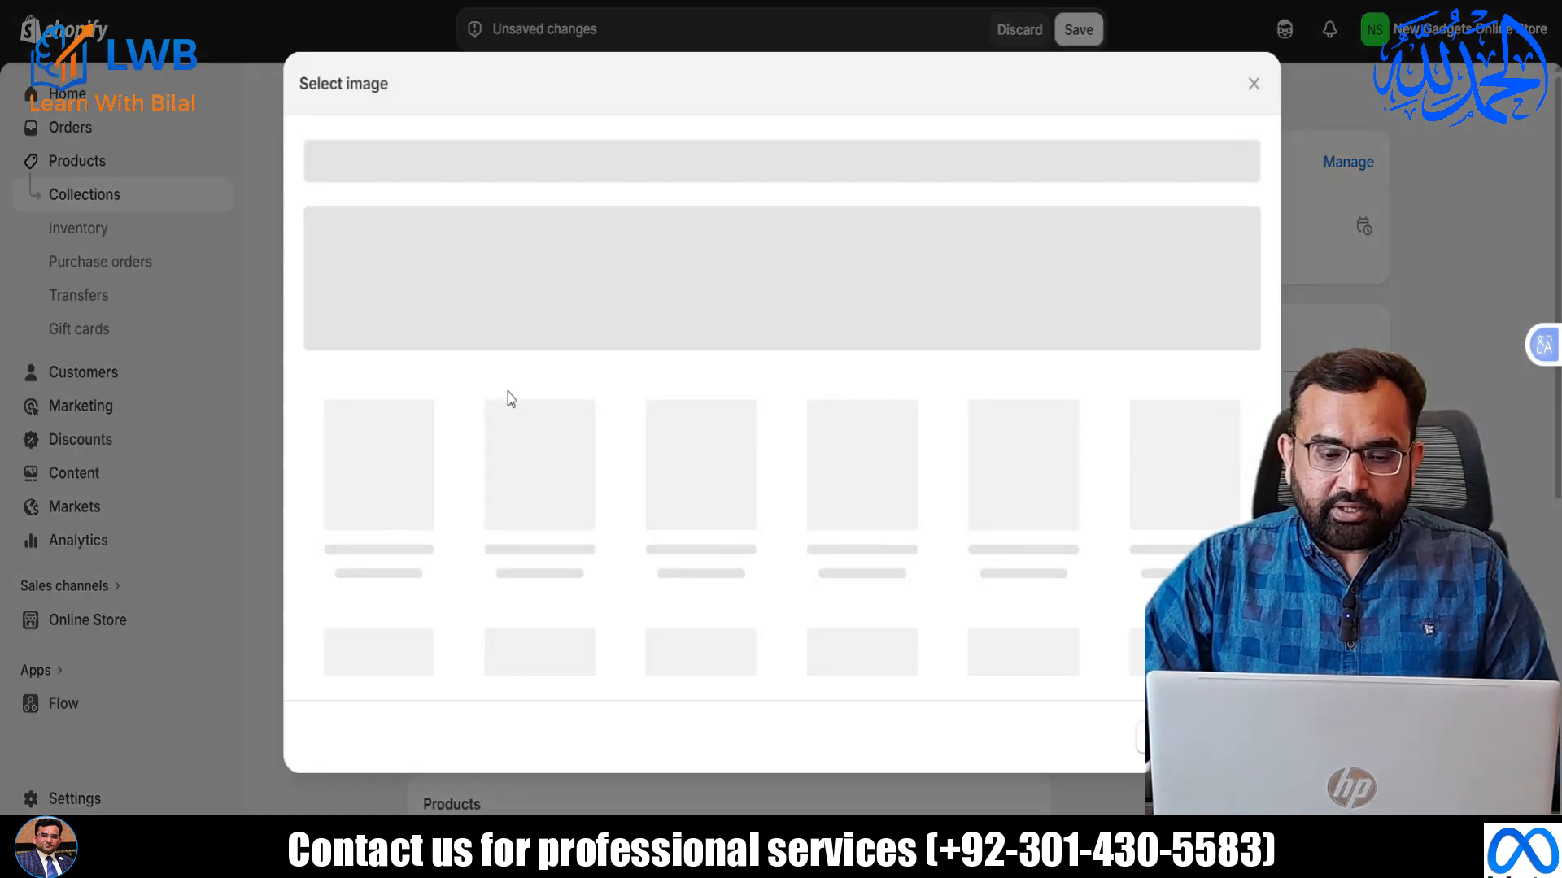
pyautogui.click(682, 304)
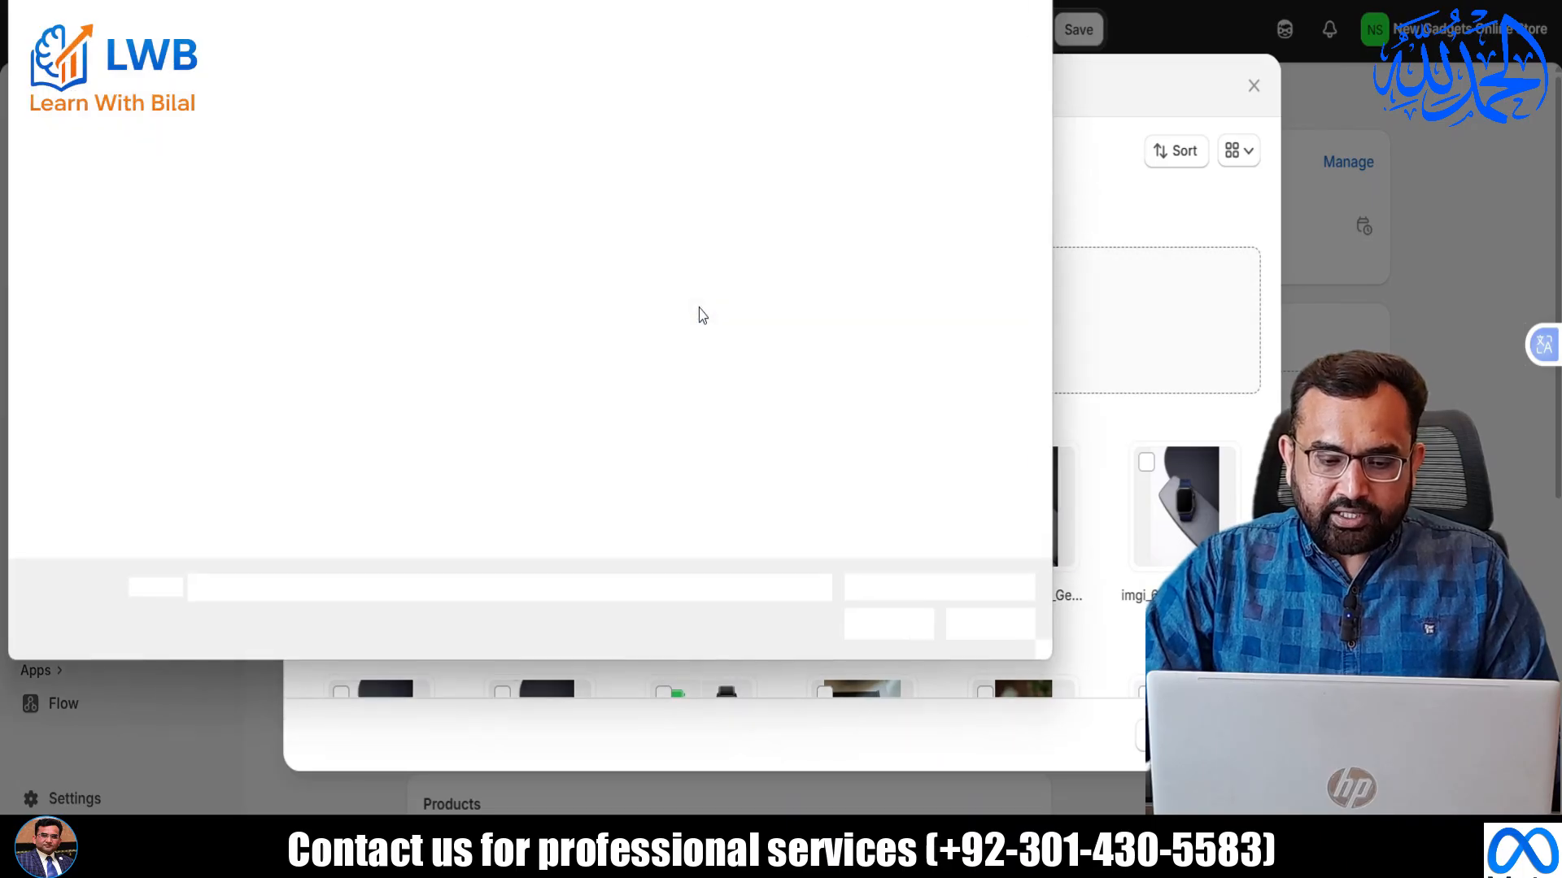
pyautogui.click(256, 61)
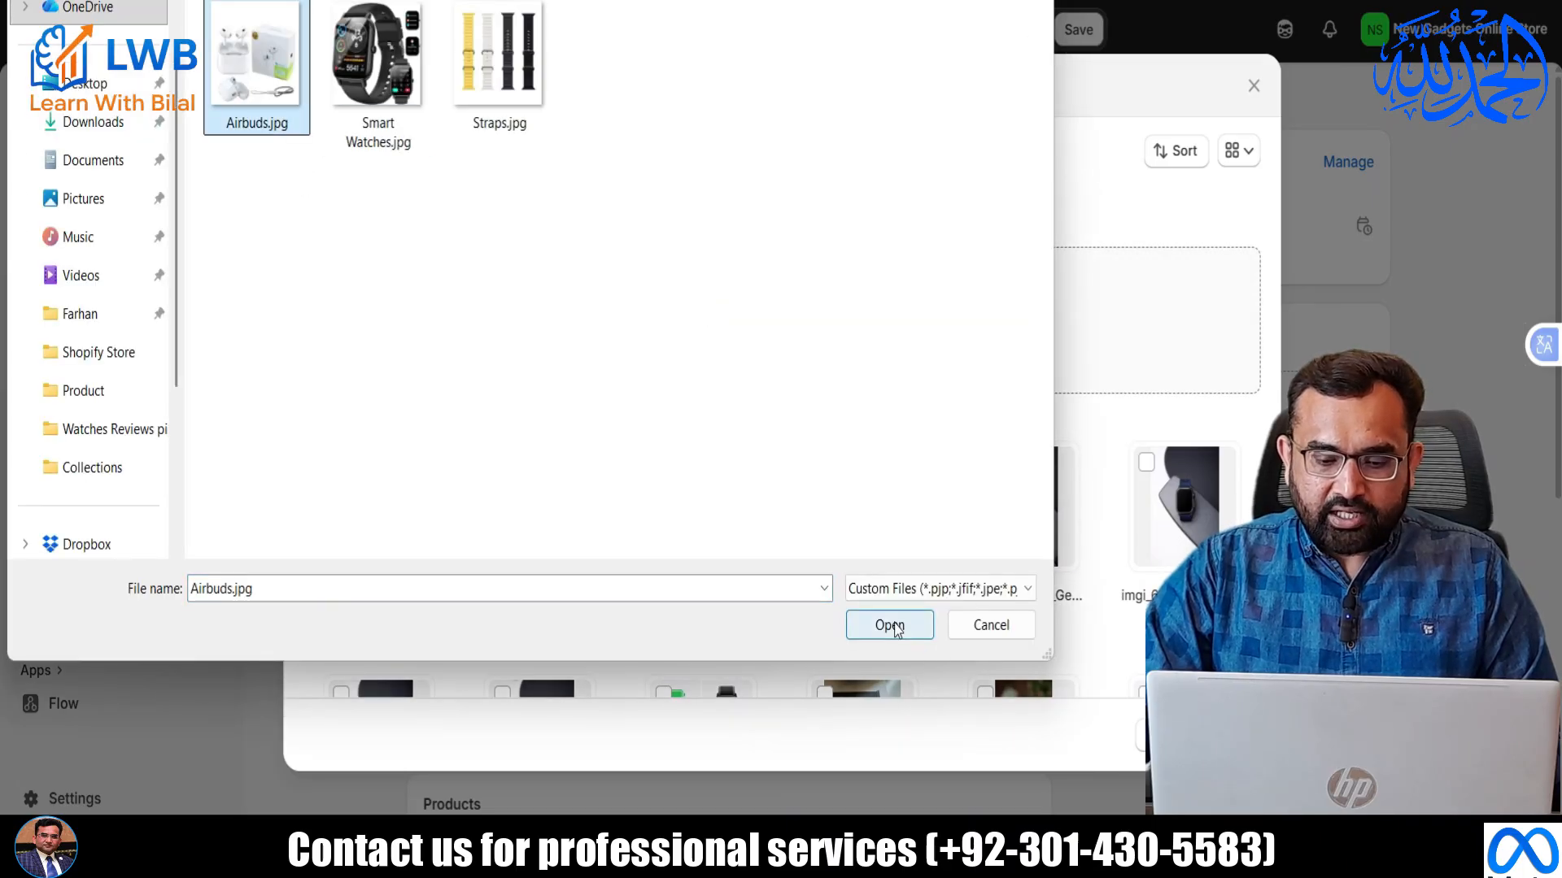
pyautogui.click(890, 625)
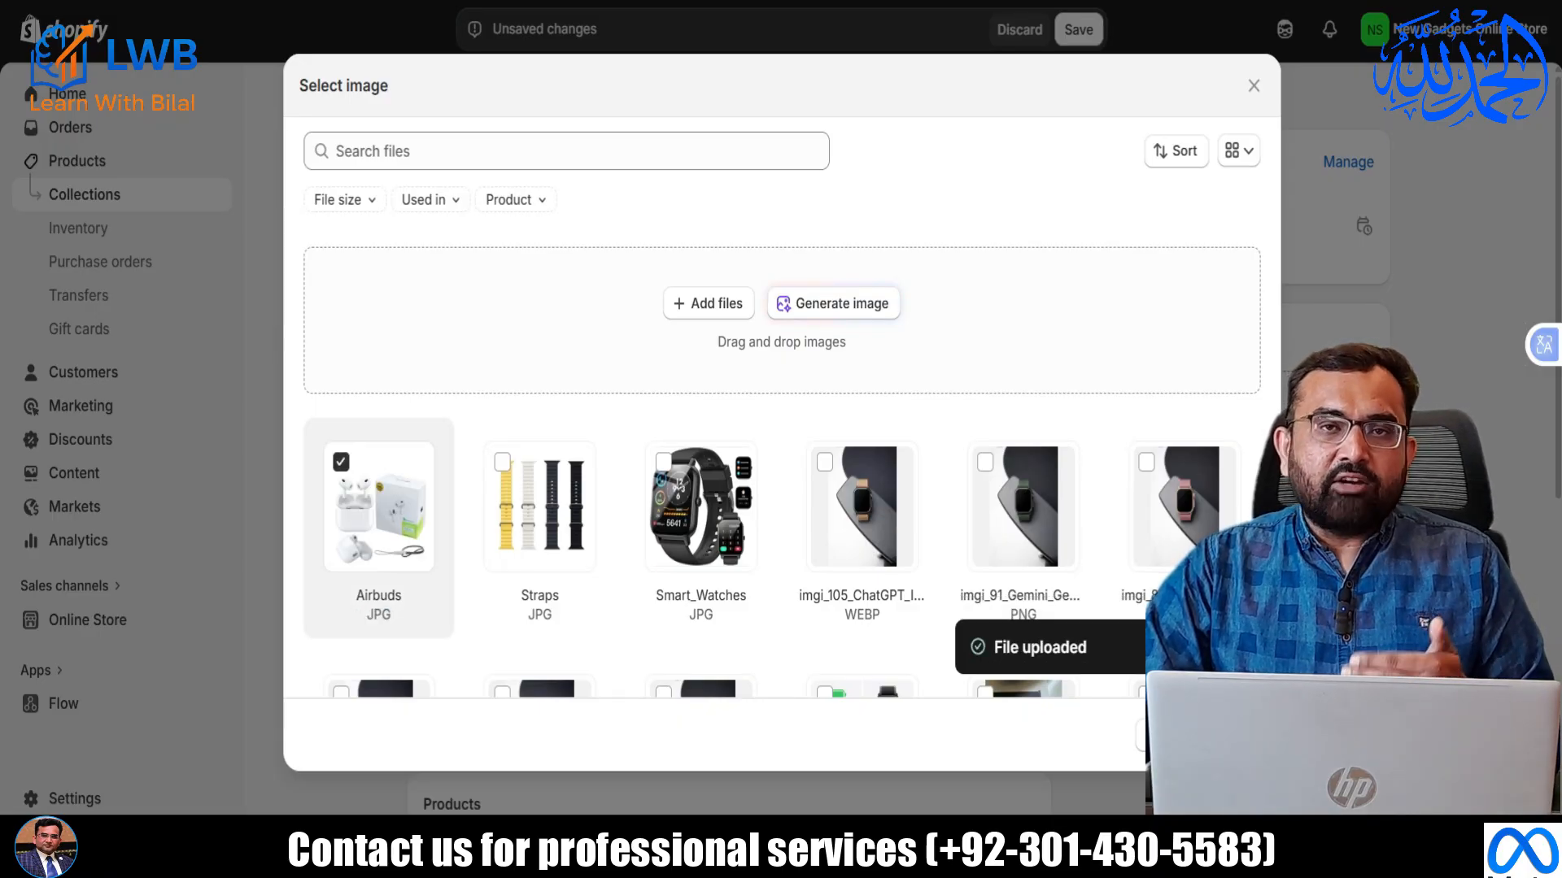
pyautogui.click(1233, 736)
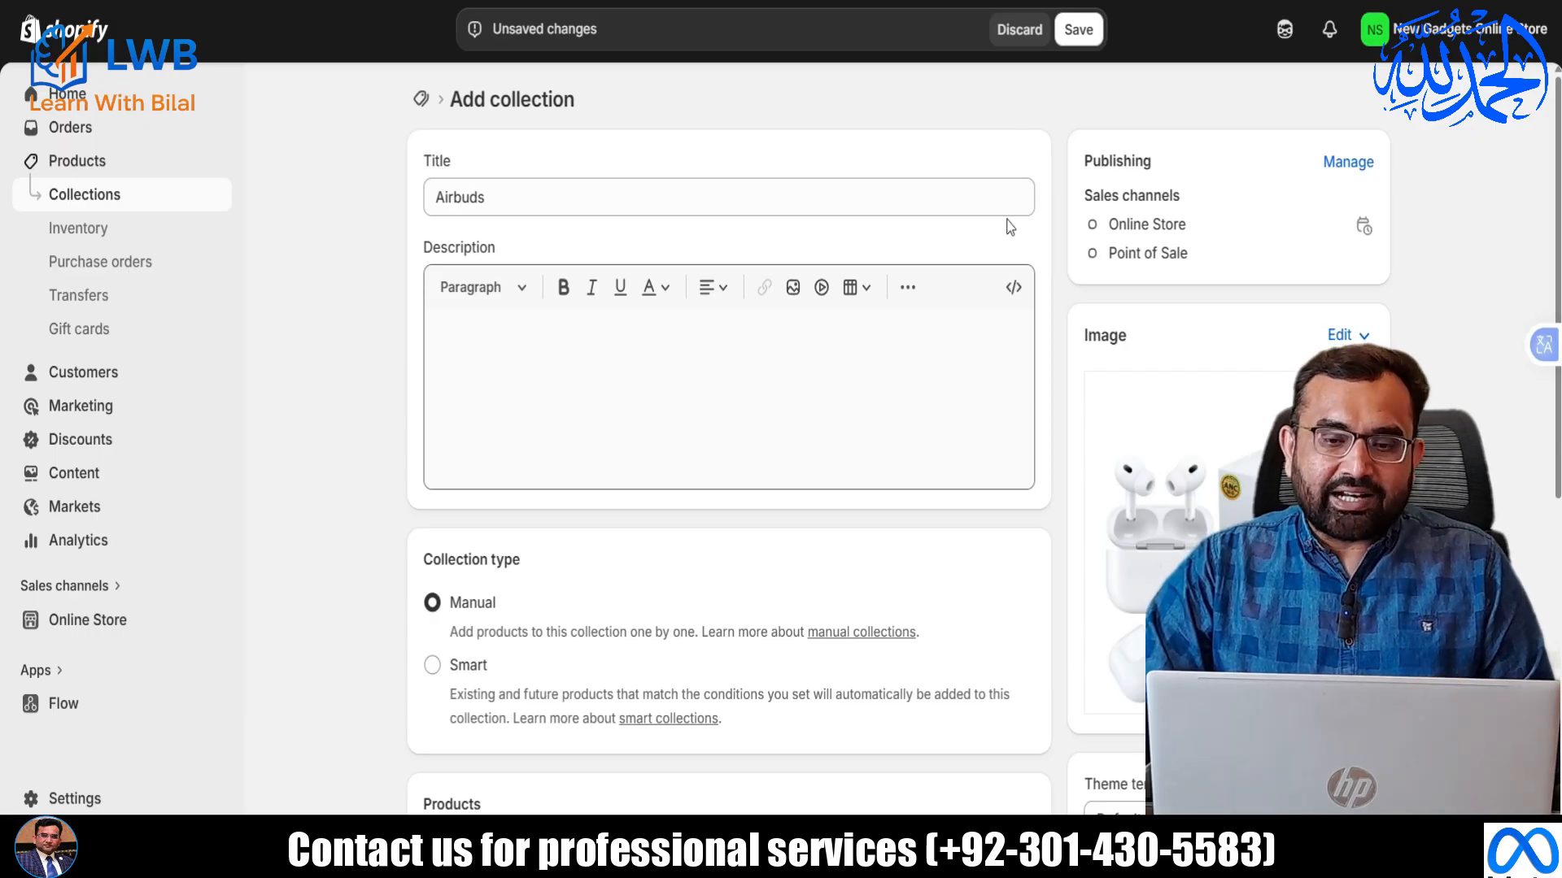
pyautogui.click(1079, 30)
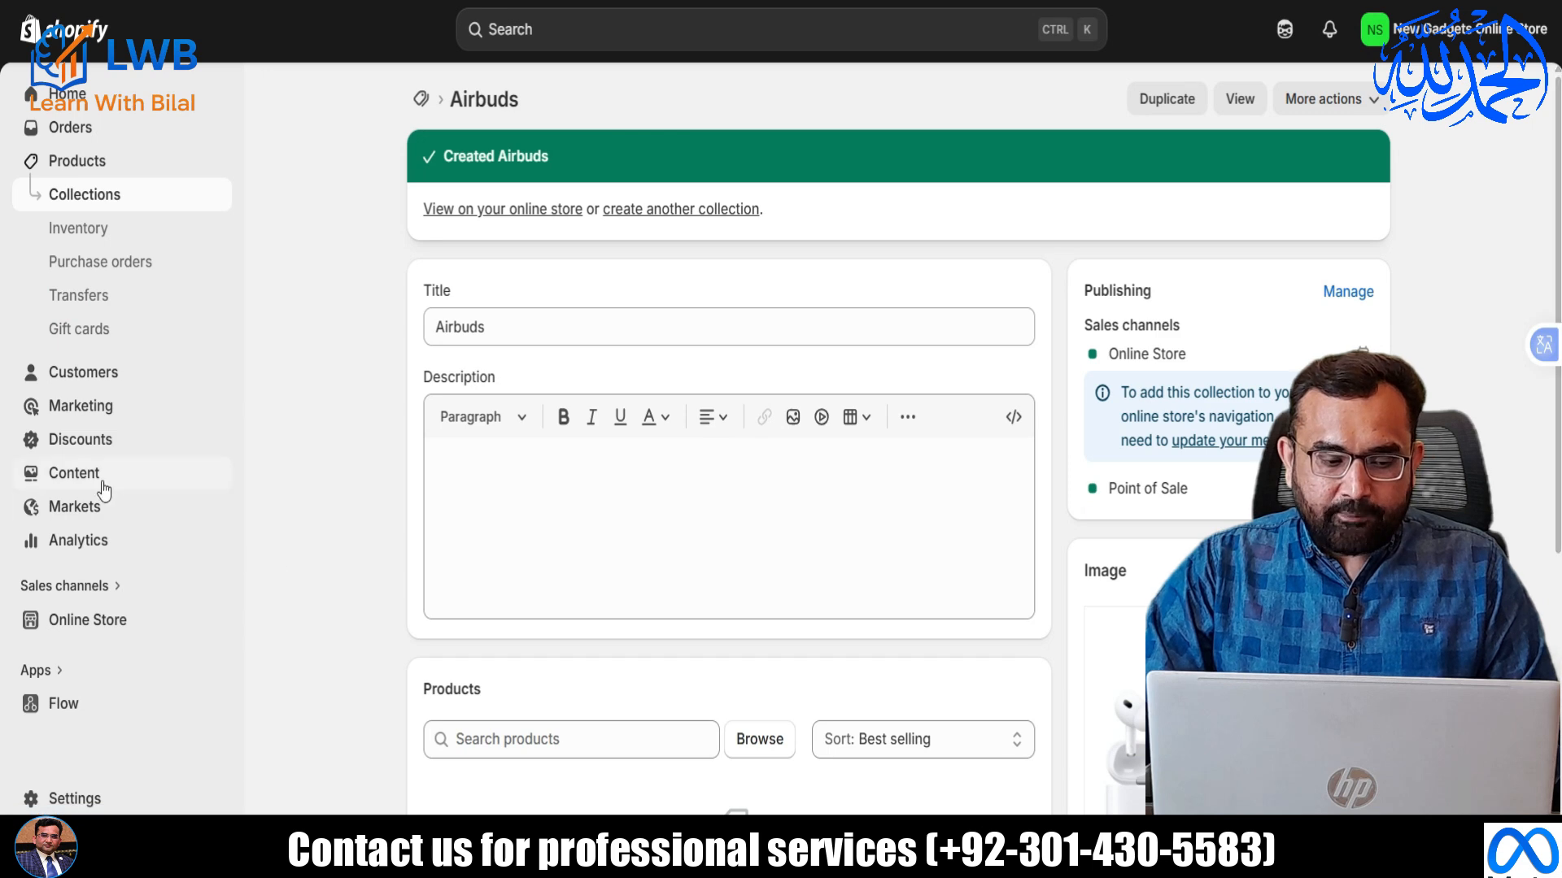
# Open the online store's current Dawn theme in the theme editor and review the home page down to the footer.
pyautogui.click(134, 622)
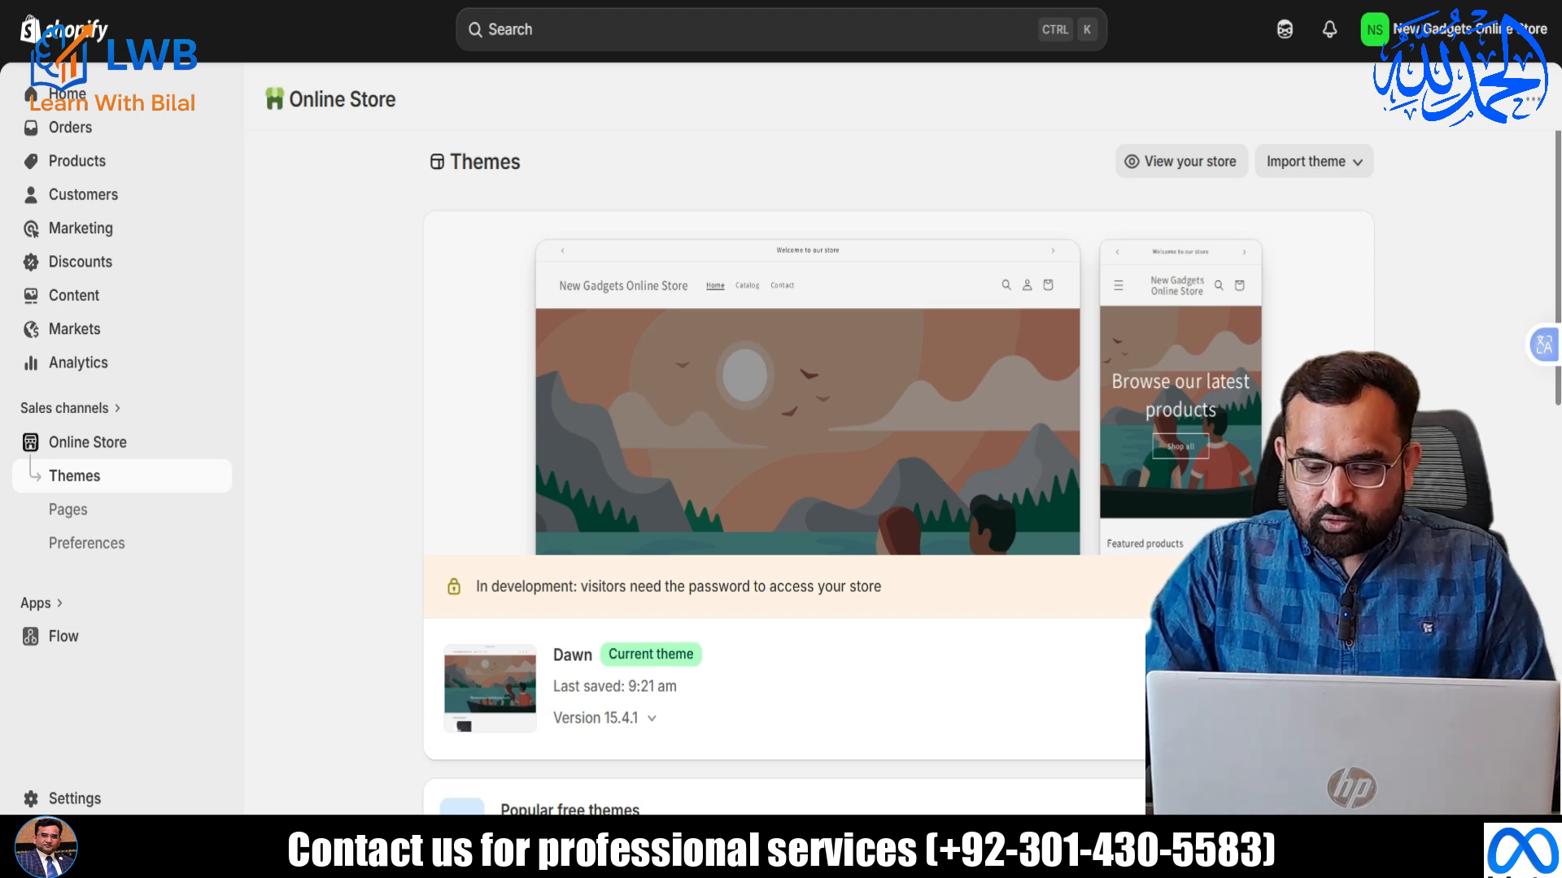
pyautogui.click(883, 397)
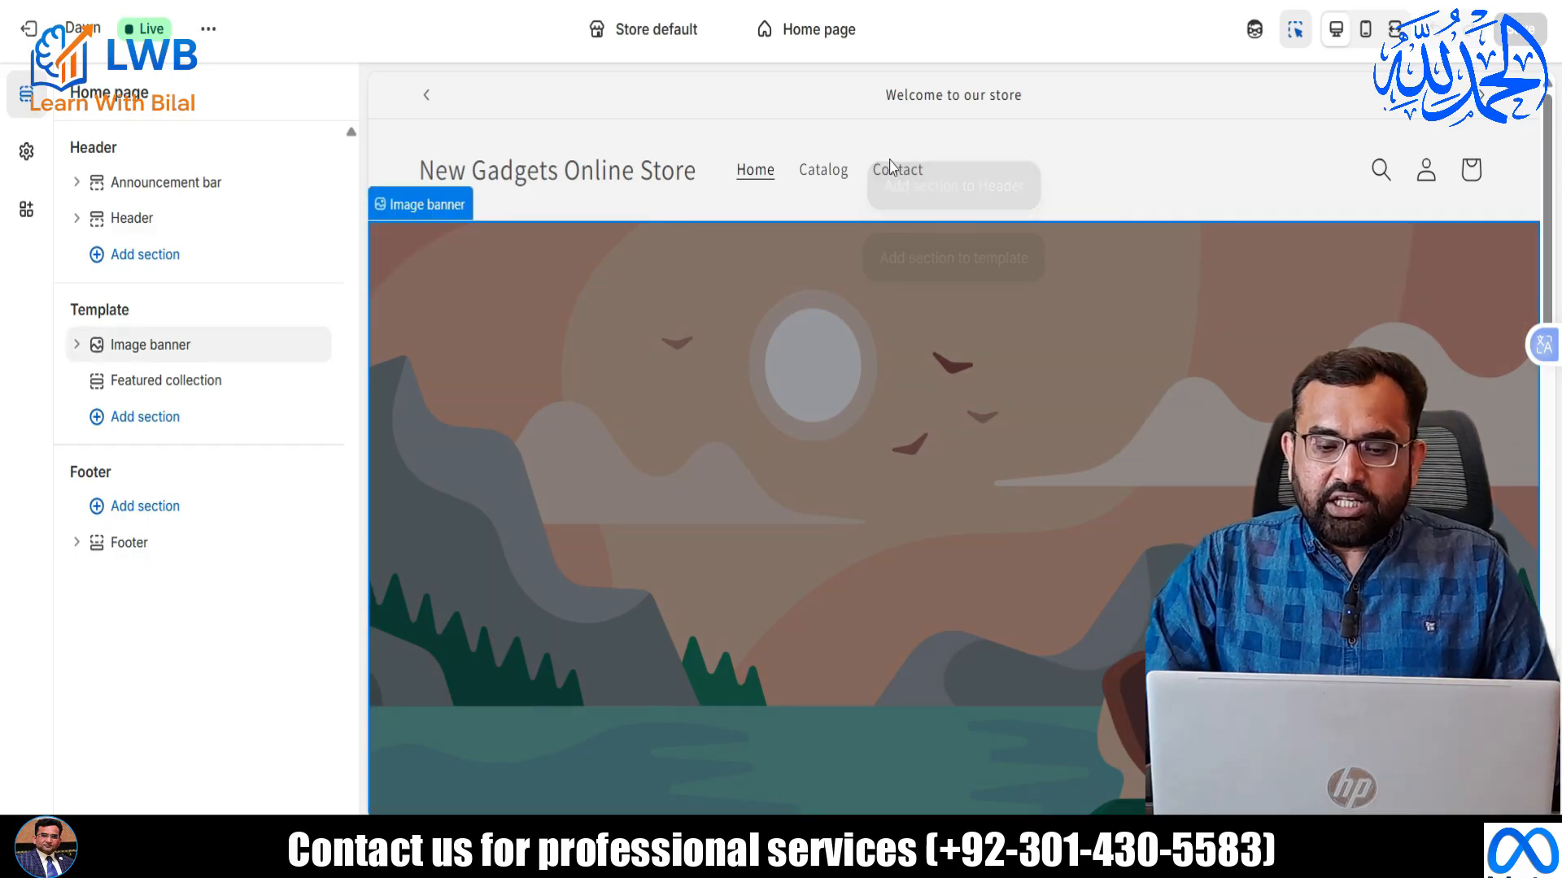
pyautogui.scroll(-10, 745, 298)
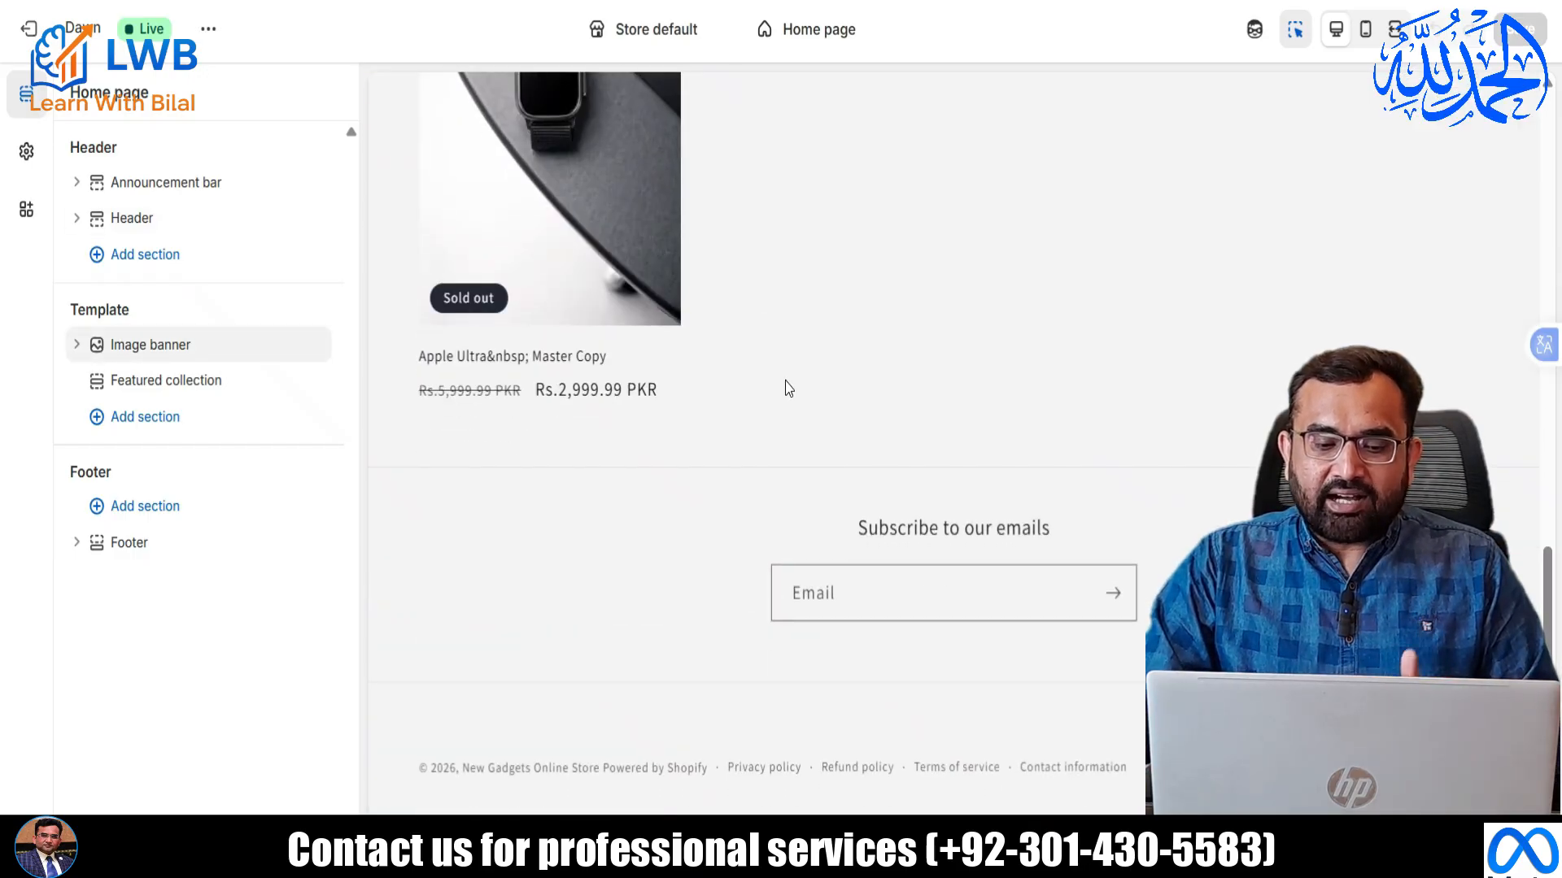
# Change the second announcement's text in the announcement bar to "100% High Quality Products" and save the theme.
pyautogui.scroll(10, 786, 382)
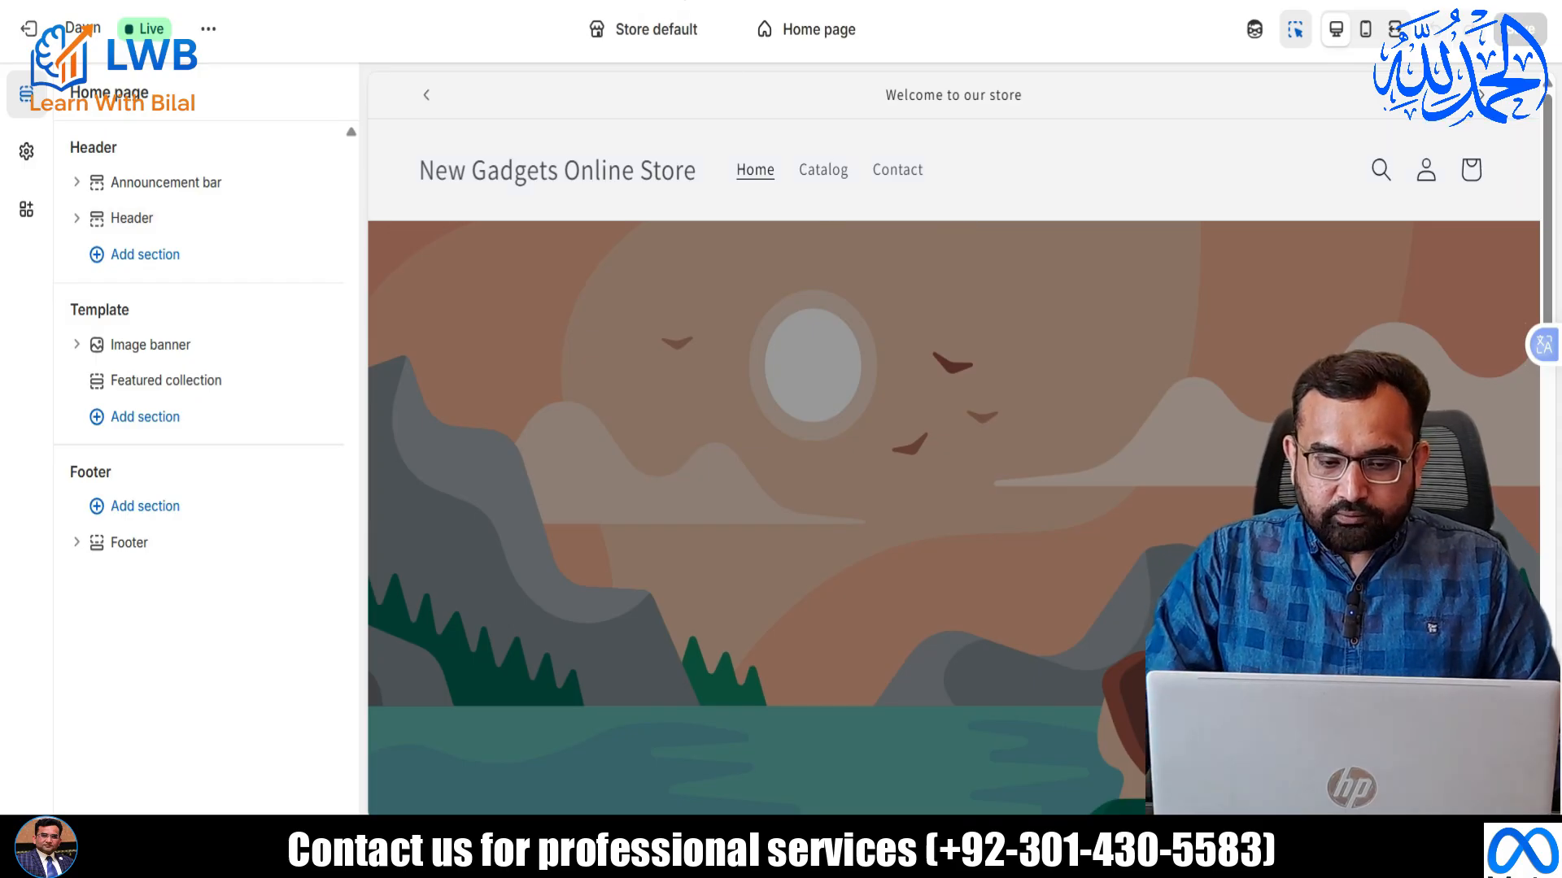
pyautogui.click(789, 104)
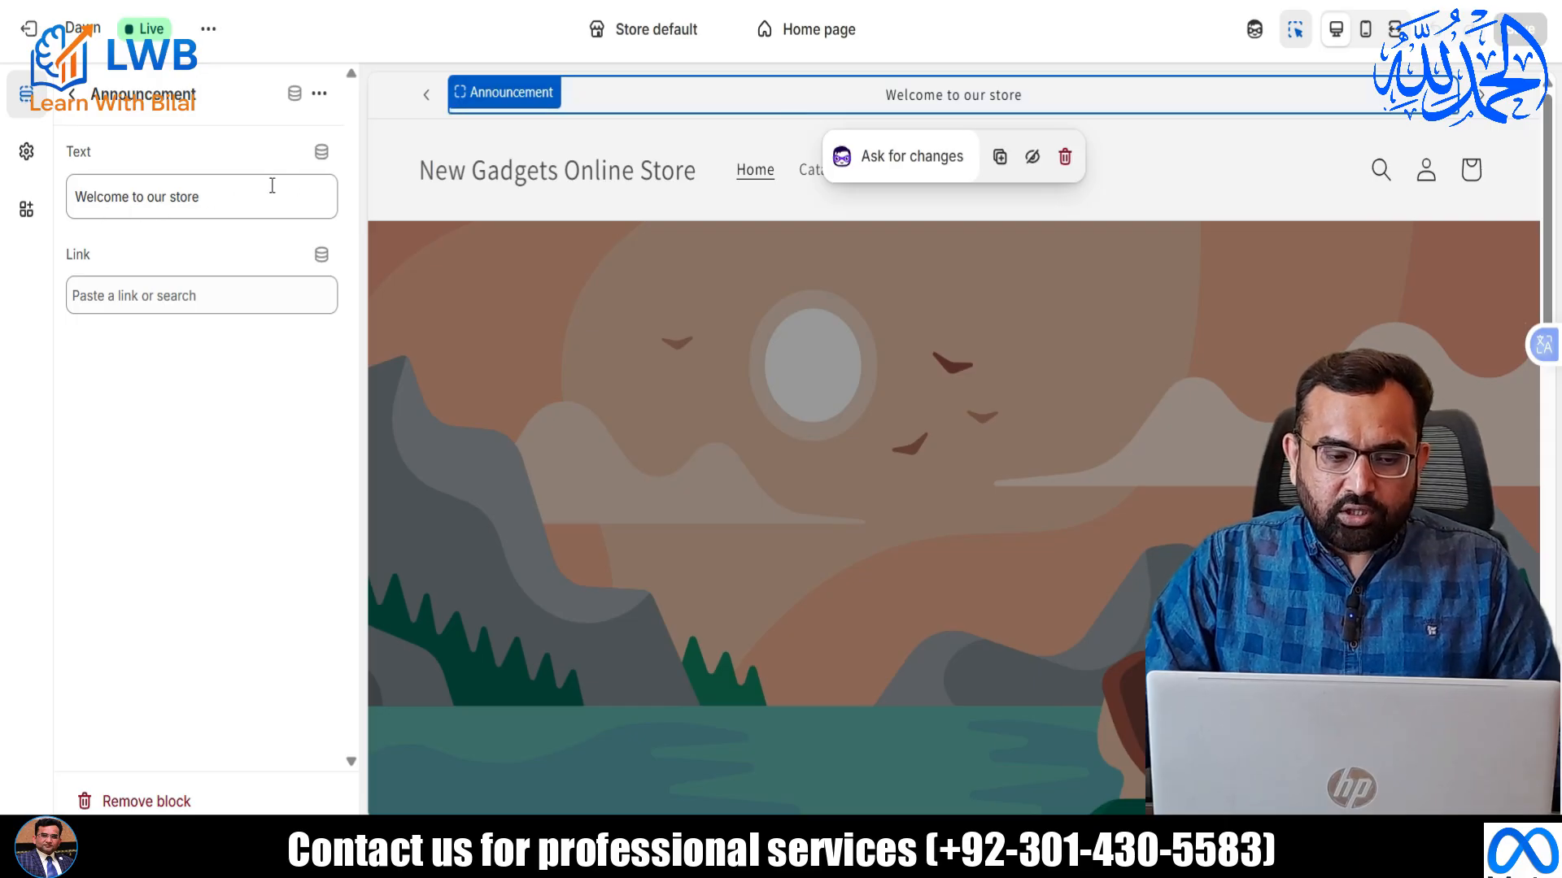
pyautogui.click(72, 94)
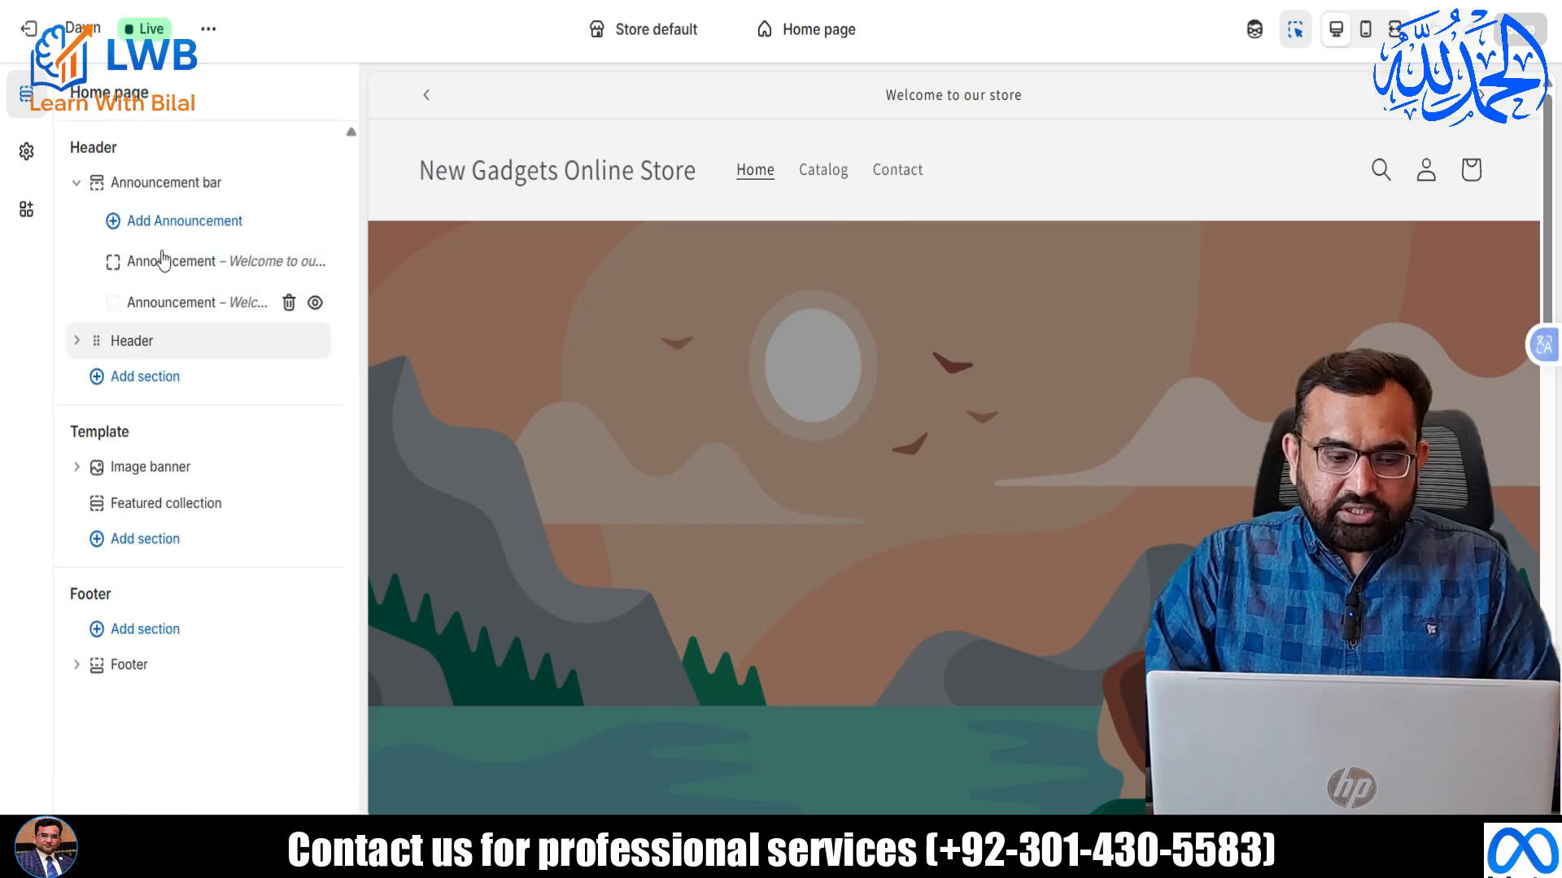
pyautogui.click(222, 304)
pyautogui.click(213, 196)
pyautogui.moveTo(213, 196); pyautogui.dragTo(71, 196)
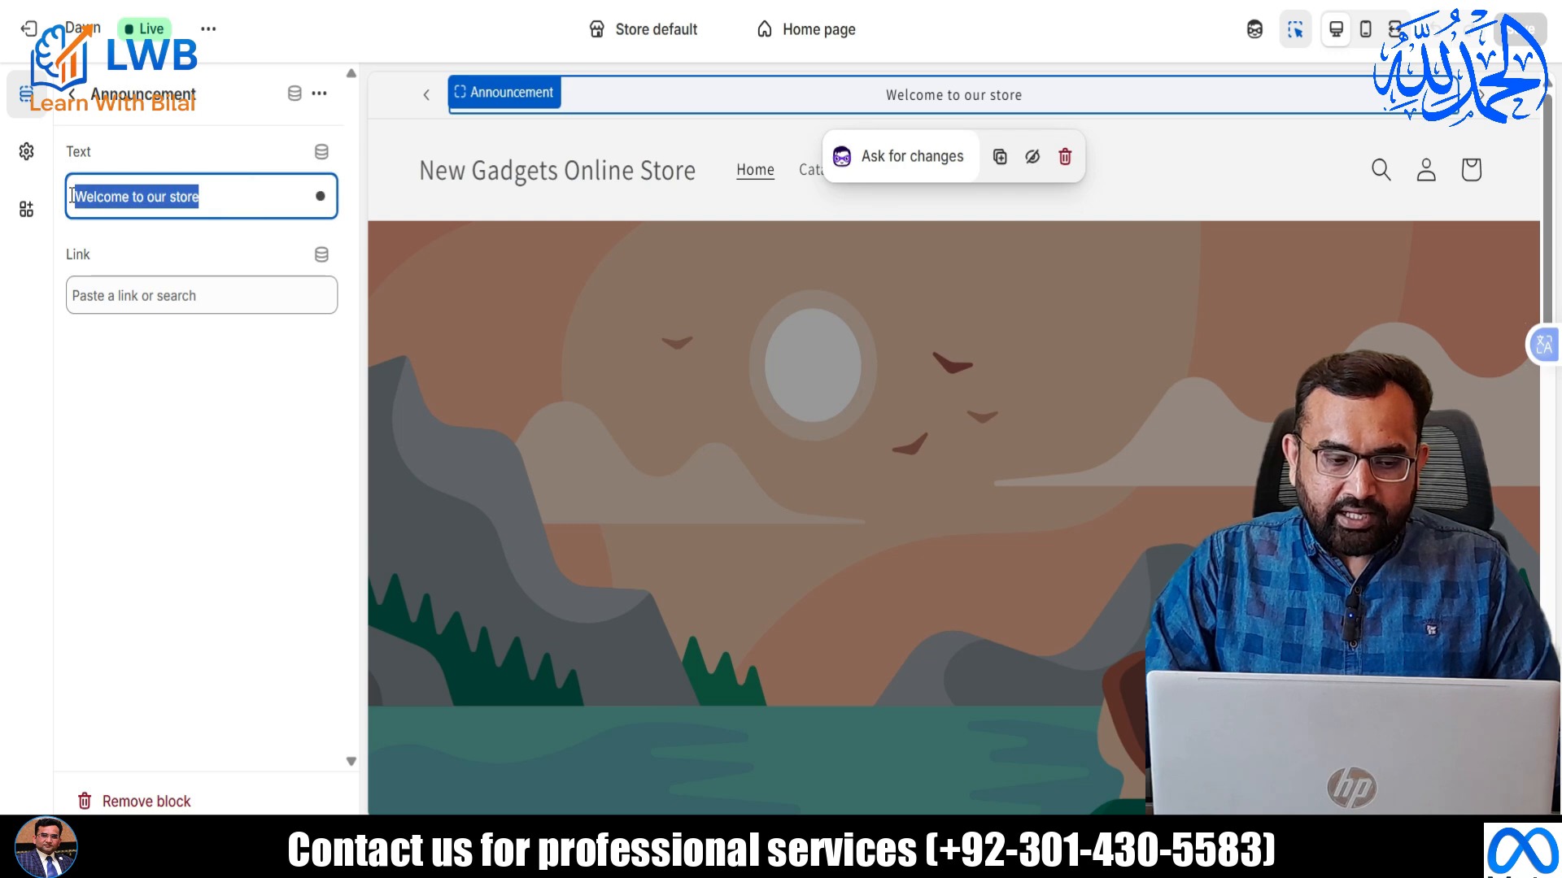
pyautogui.write('100%')
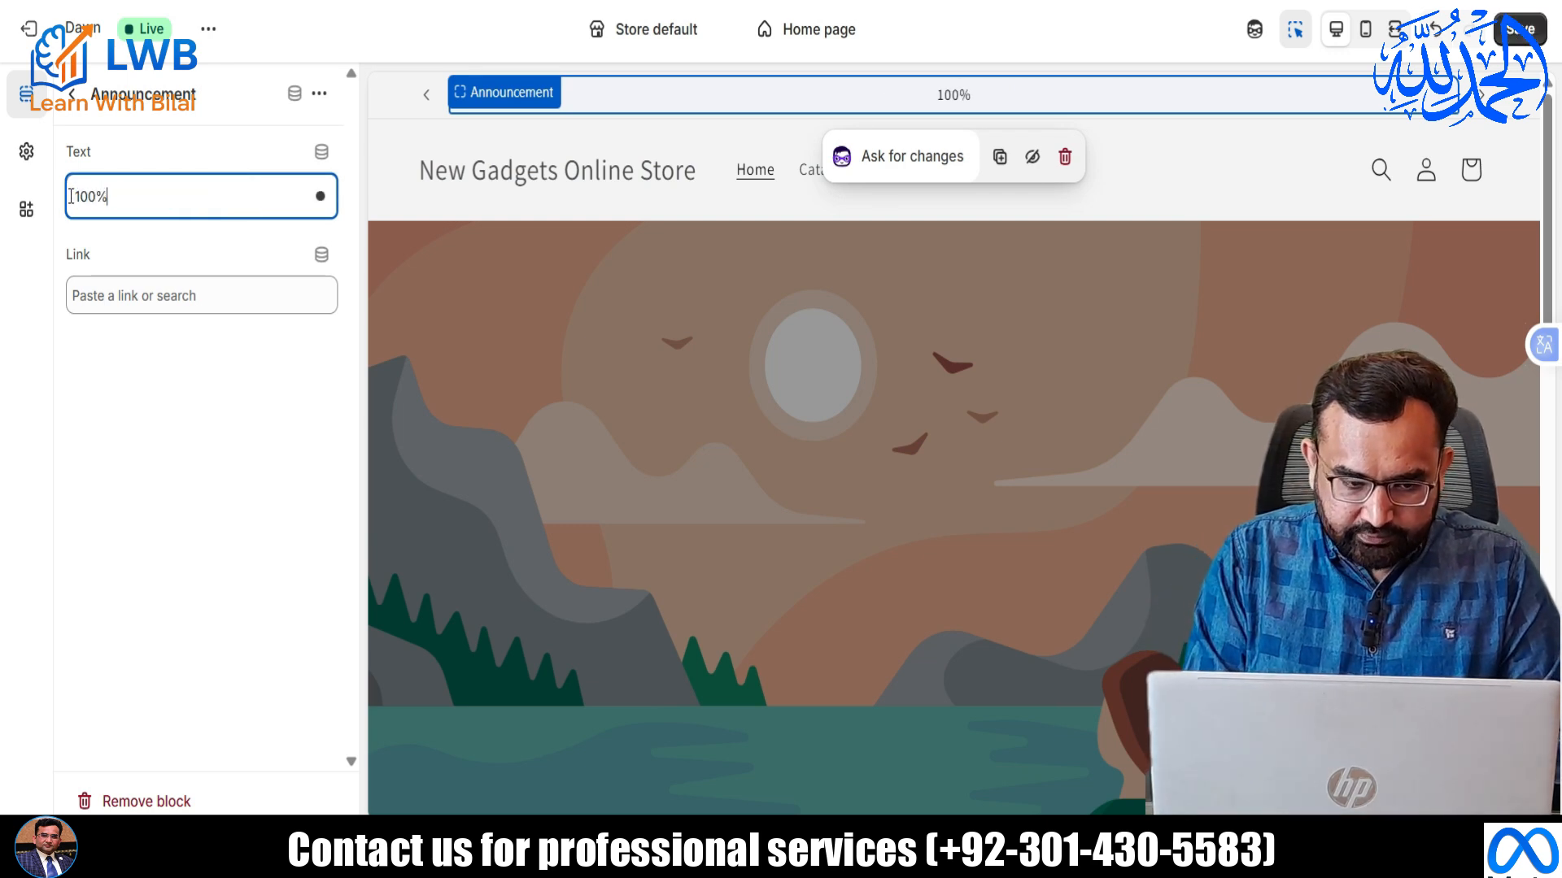
pyautogui.write(' Hi')
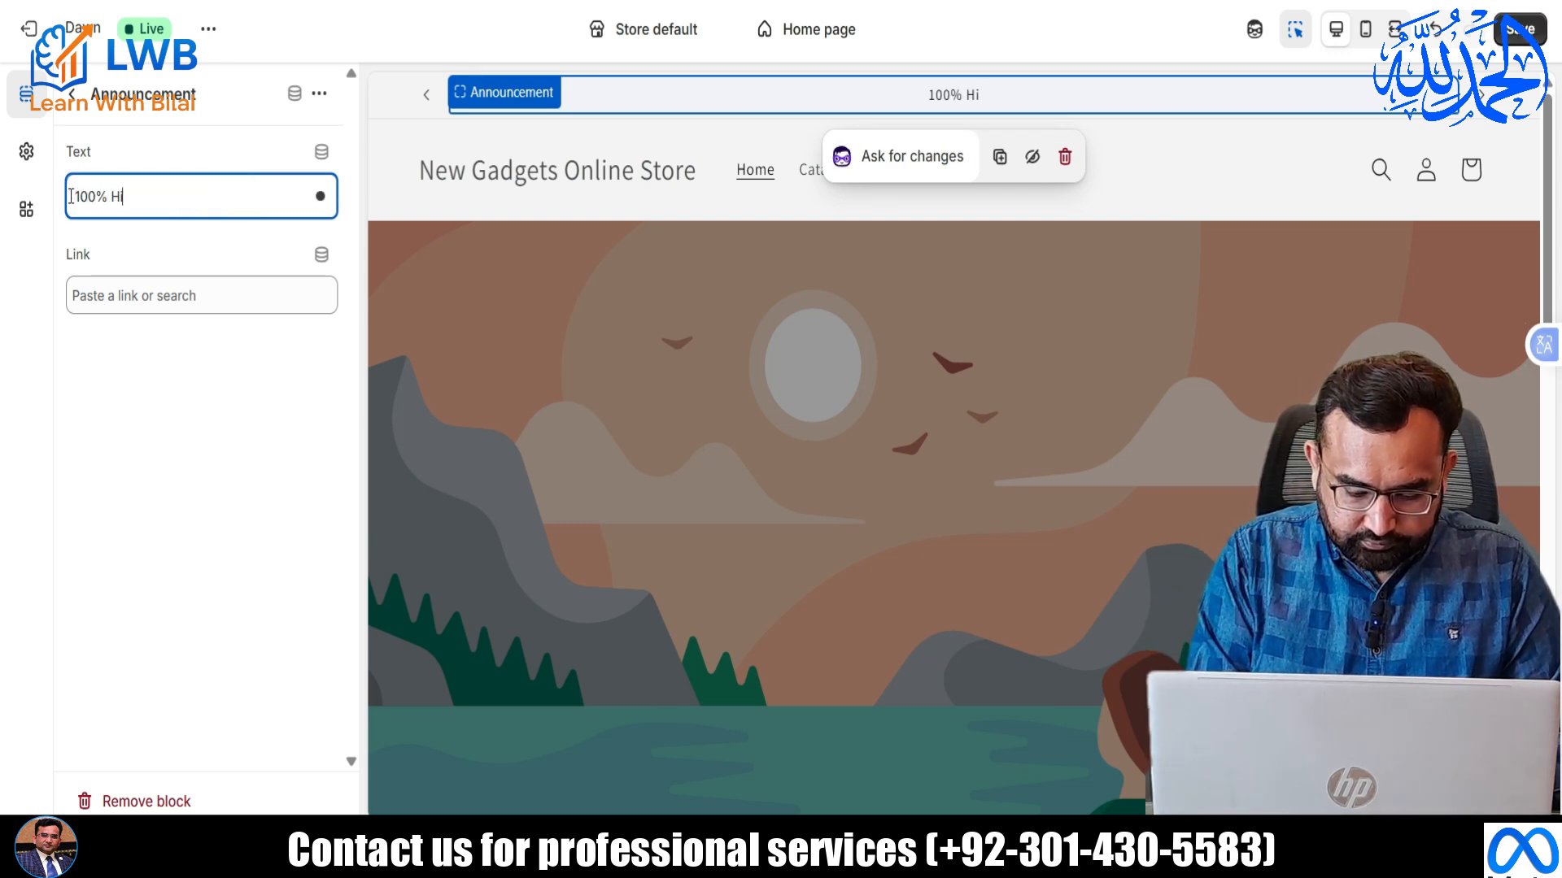
pyautogui.write('gh Q')
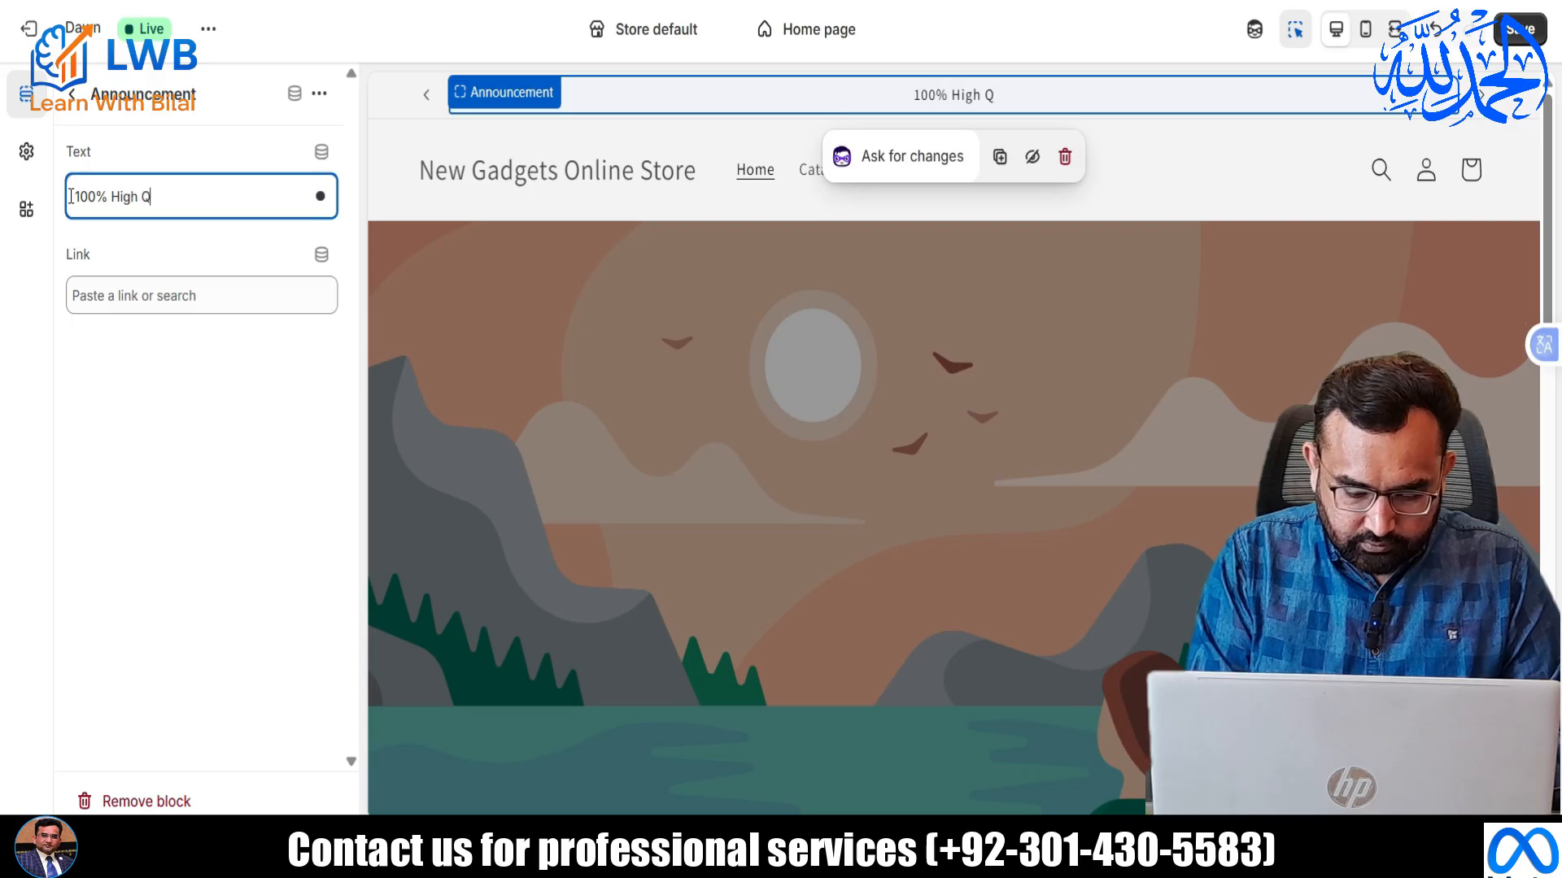
pyautogui.write('uality P')
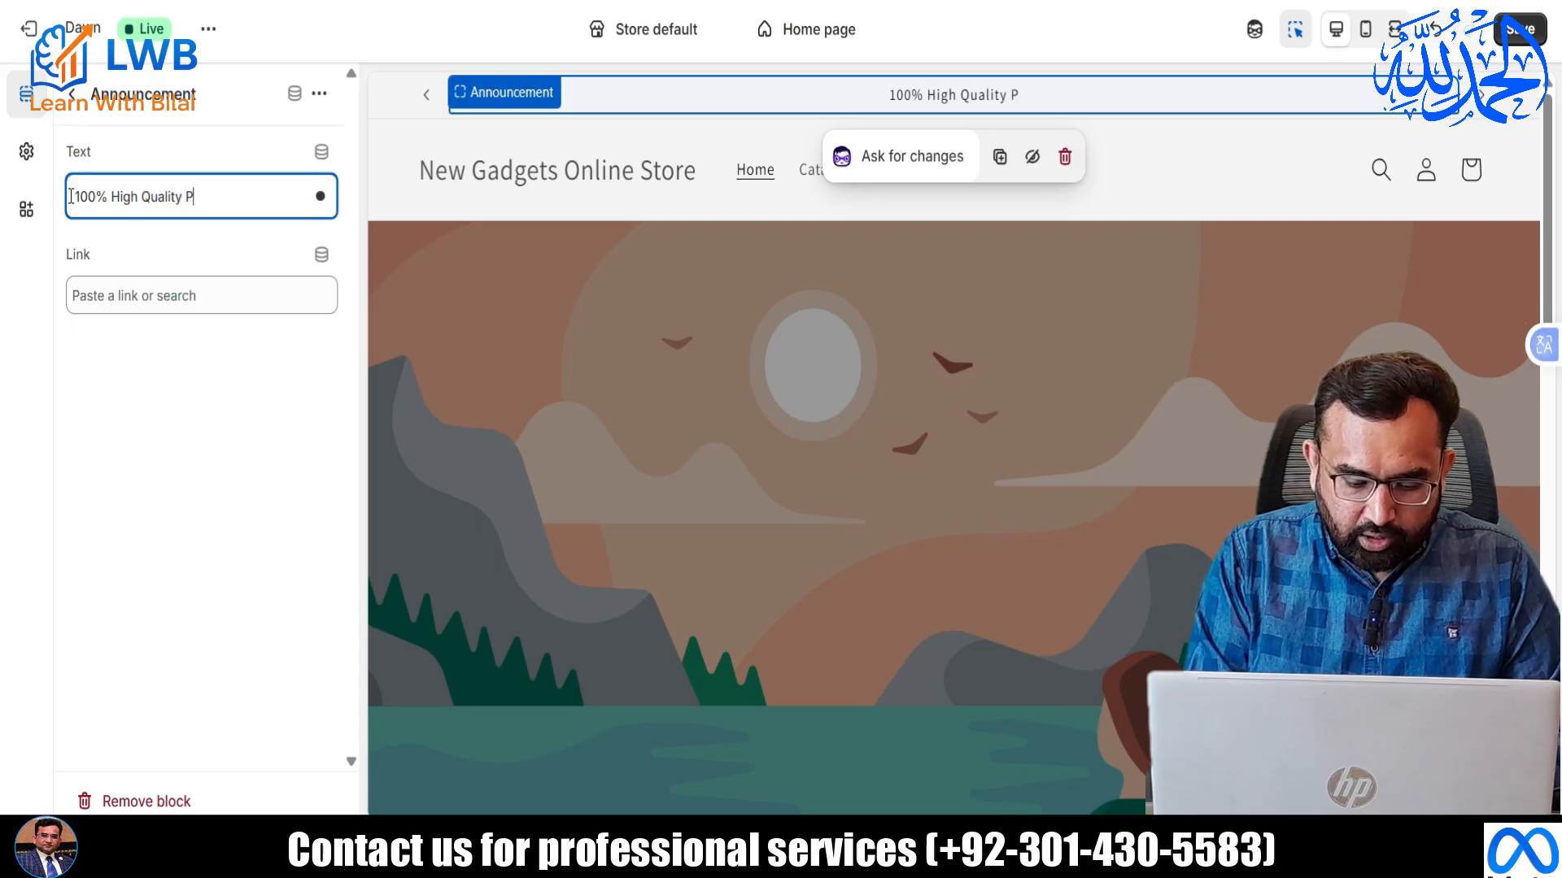
pyautogui.write('roducts')
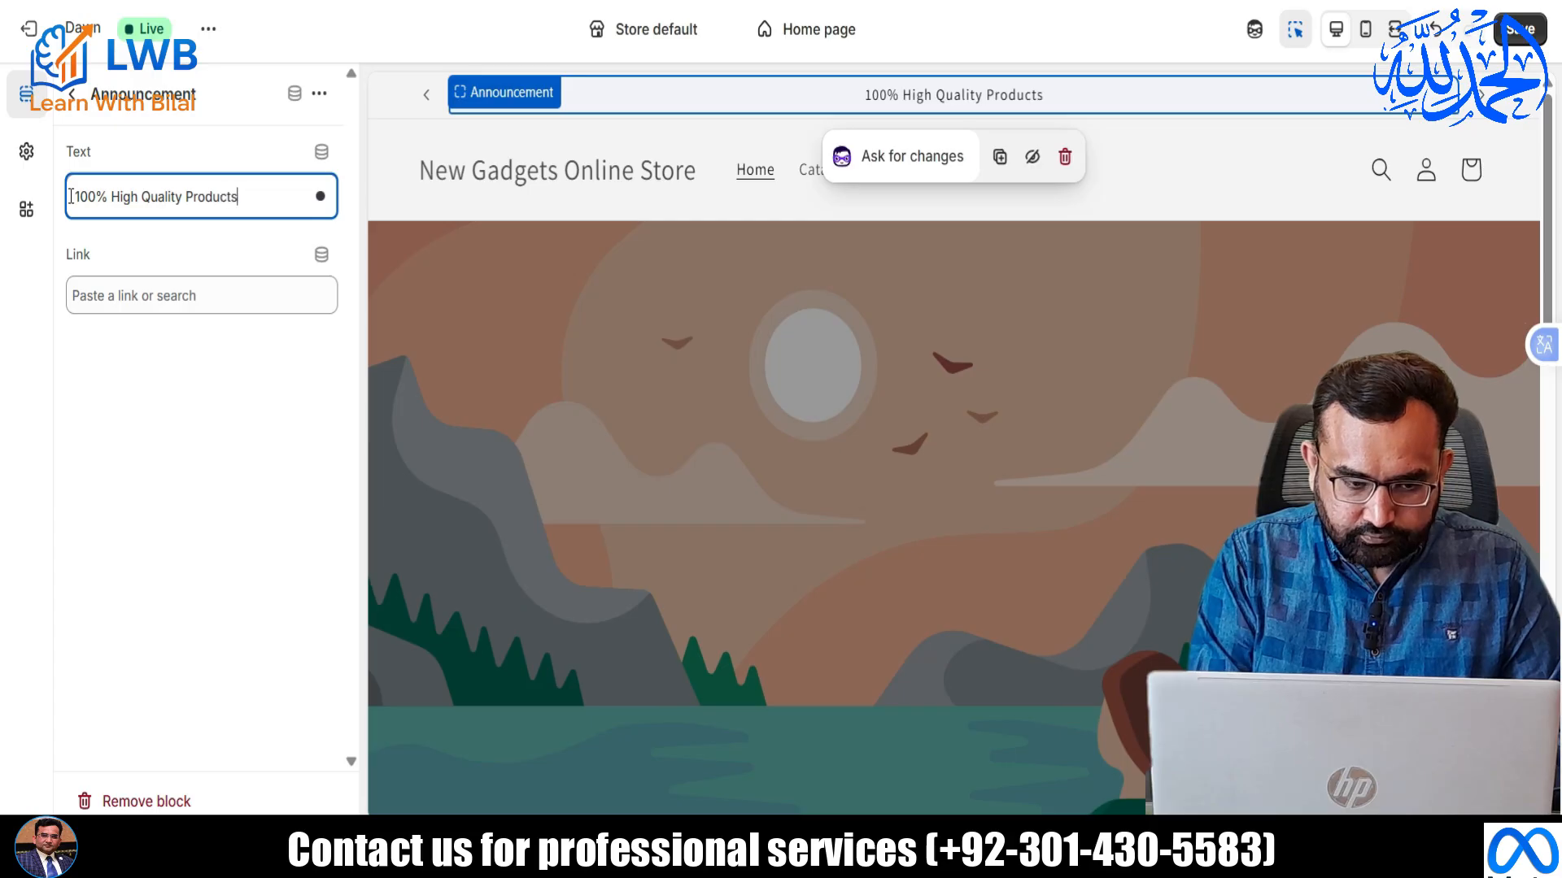
pyautogui.hotkey('ctrl', 's')
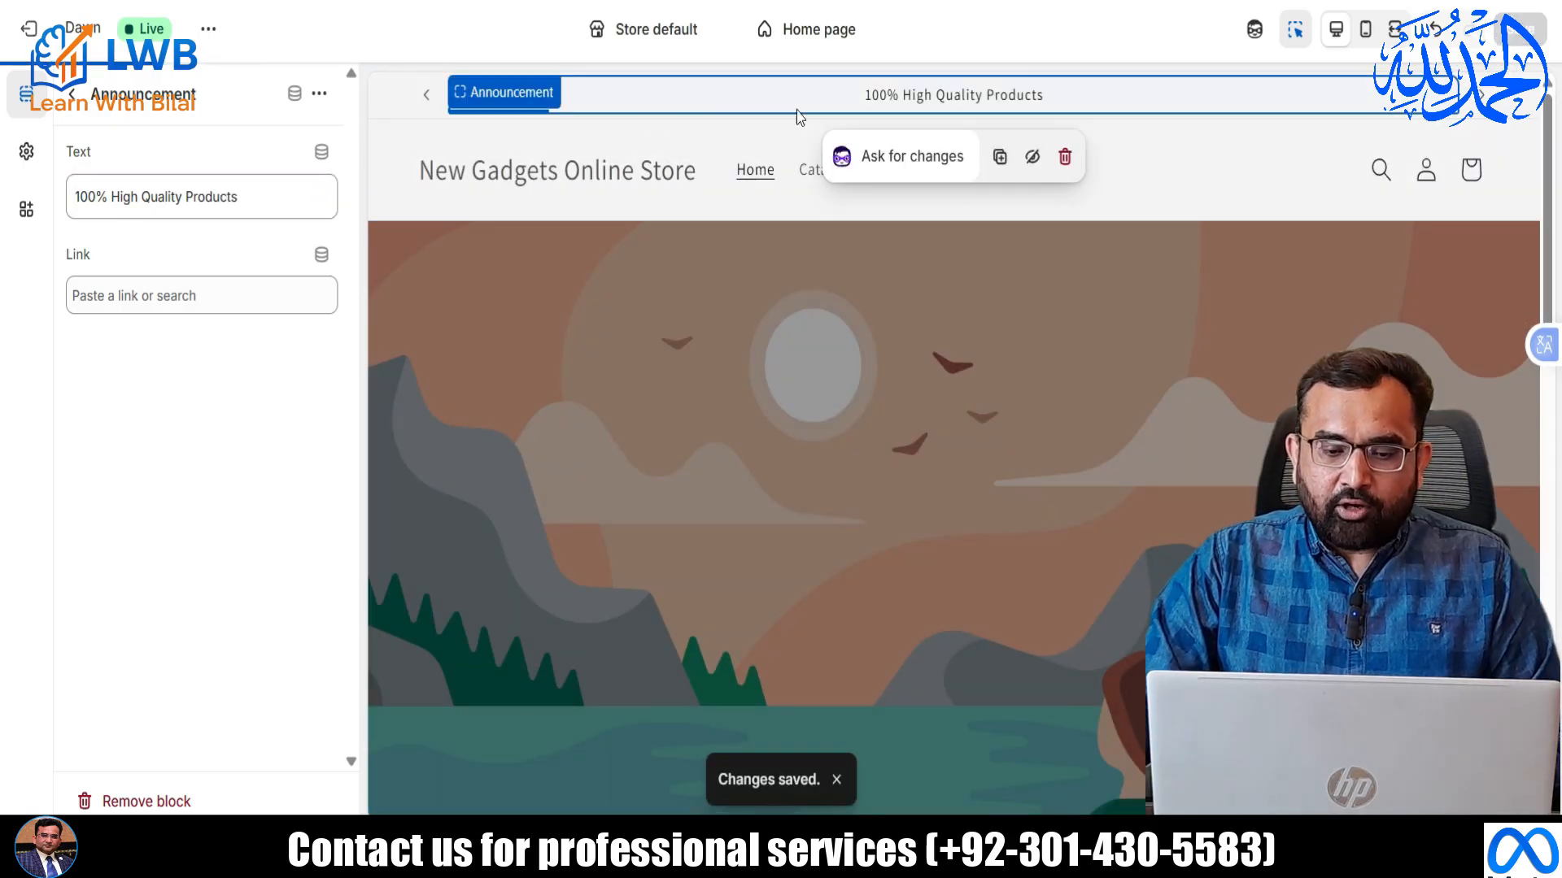
pyautogui.click(71, 94)
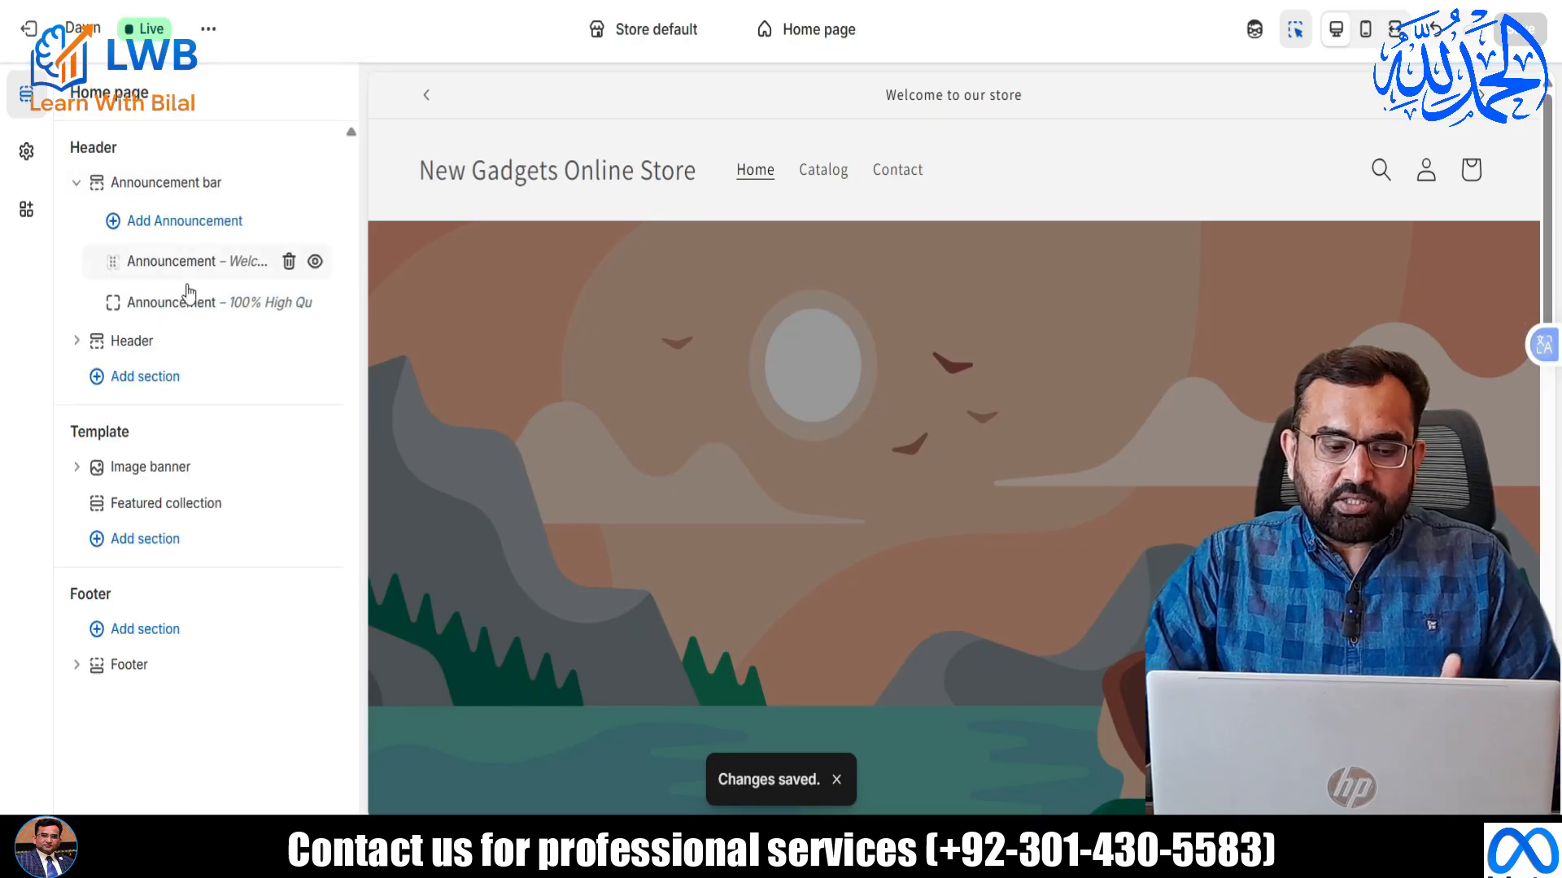
# Set the announcement bar to auto-rotate its announcements every 3 seconds and save the change.
pyautogui.click(182, 182)
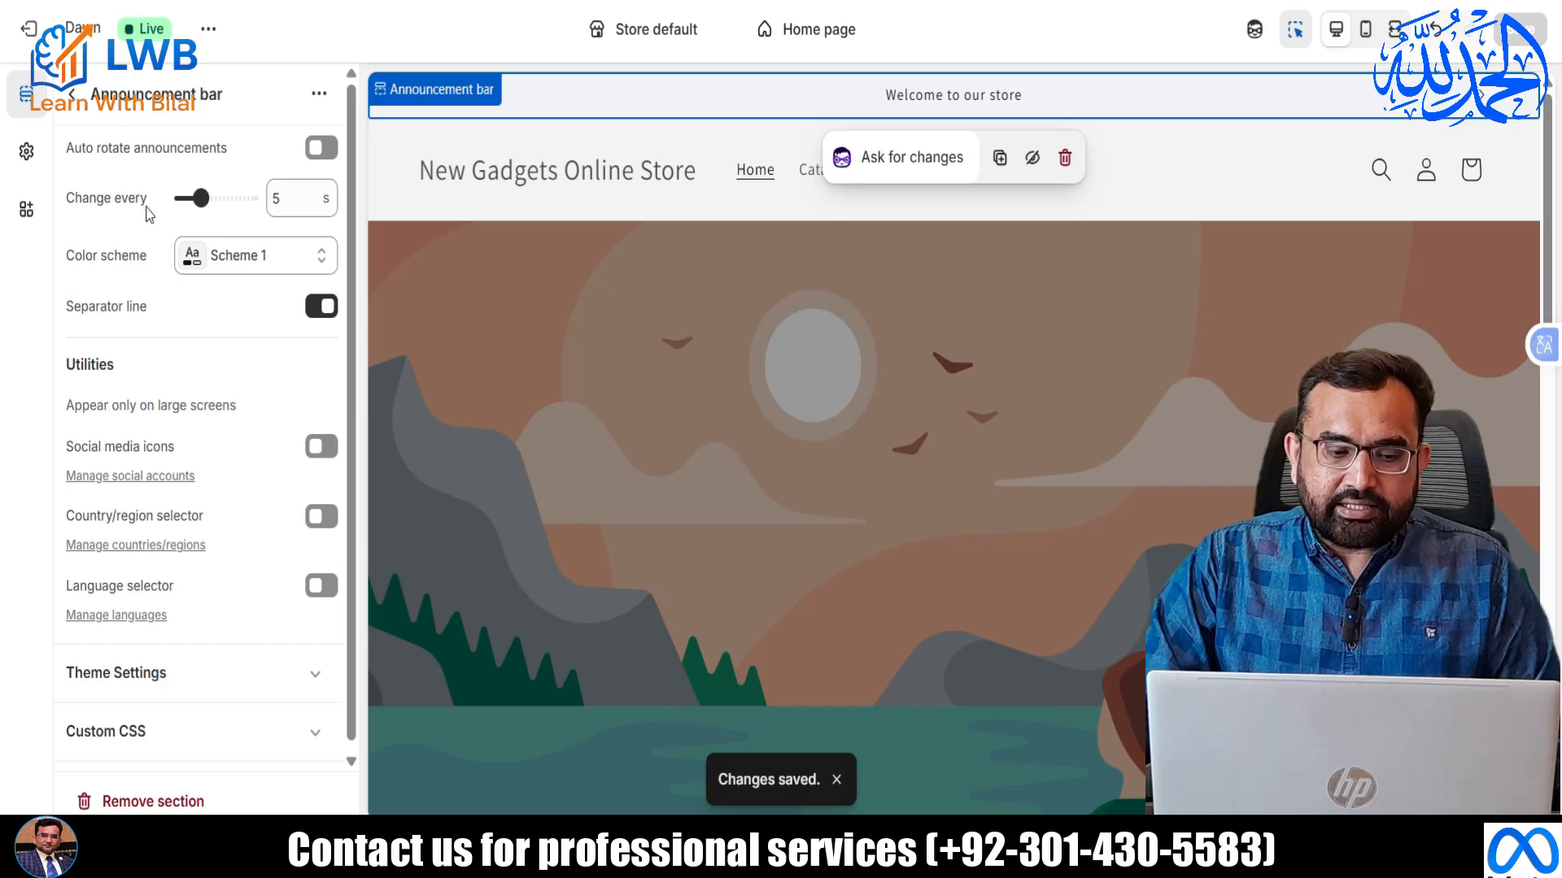
pyautogui.click(290, 202)
pyautogui.write('3')
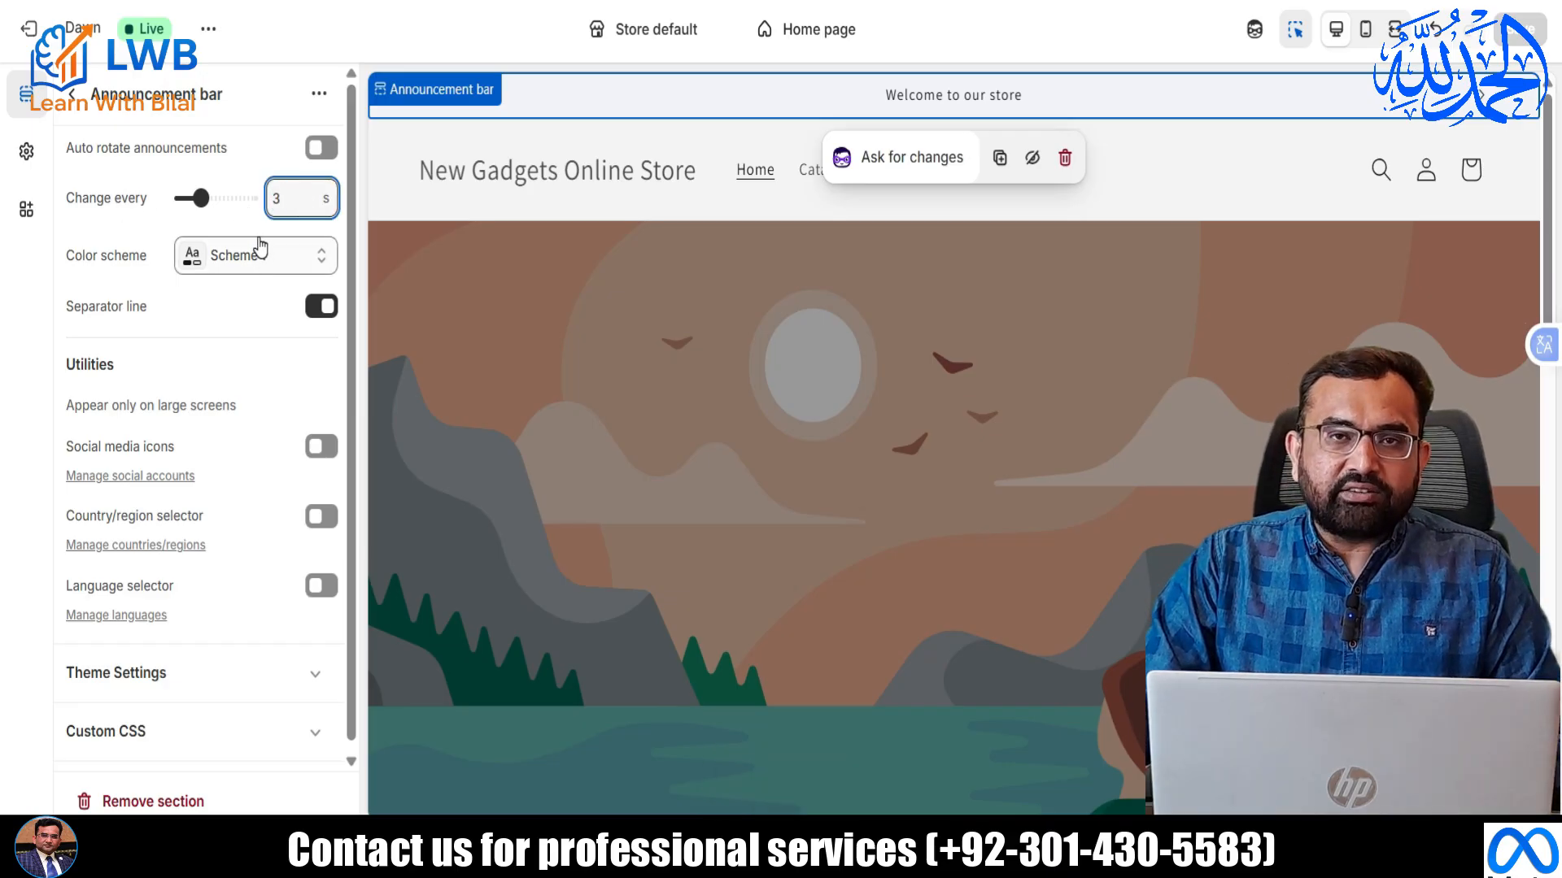
pyautogui.click(244, 158)
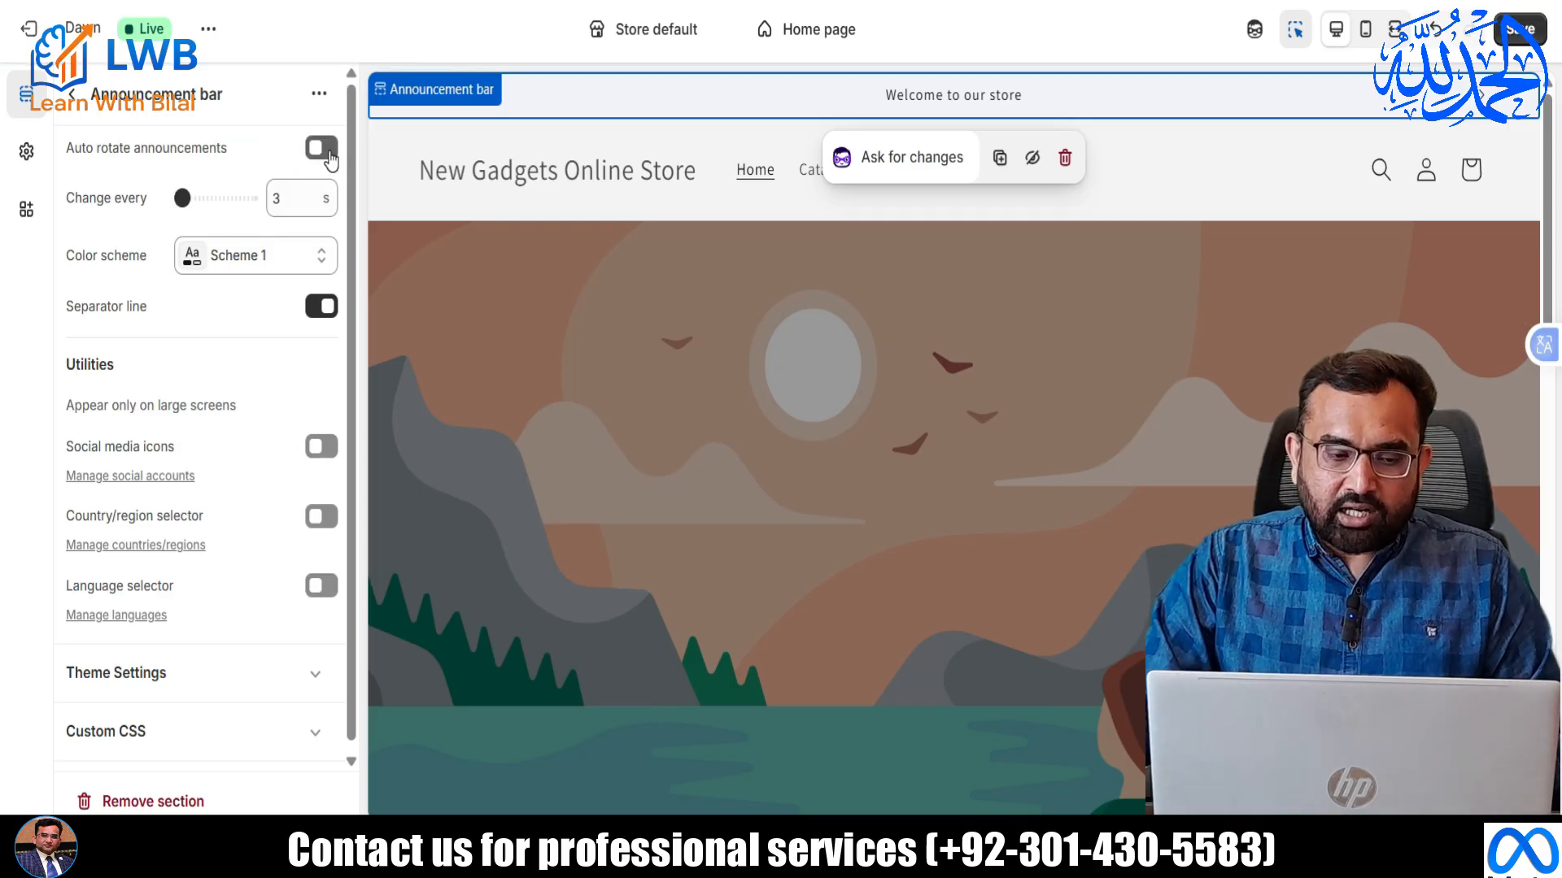
pyautogui.click(321, 148)
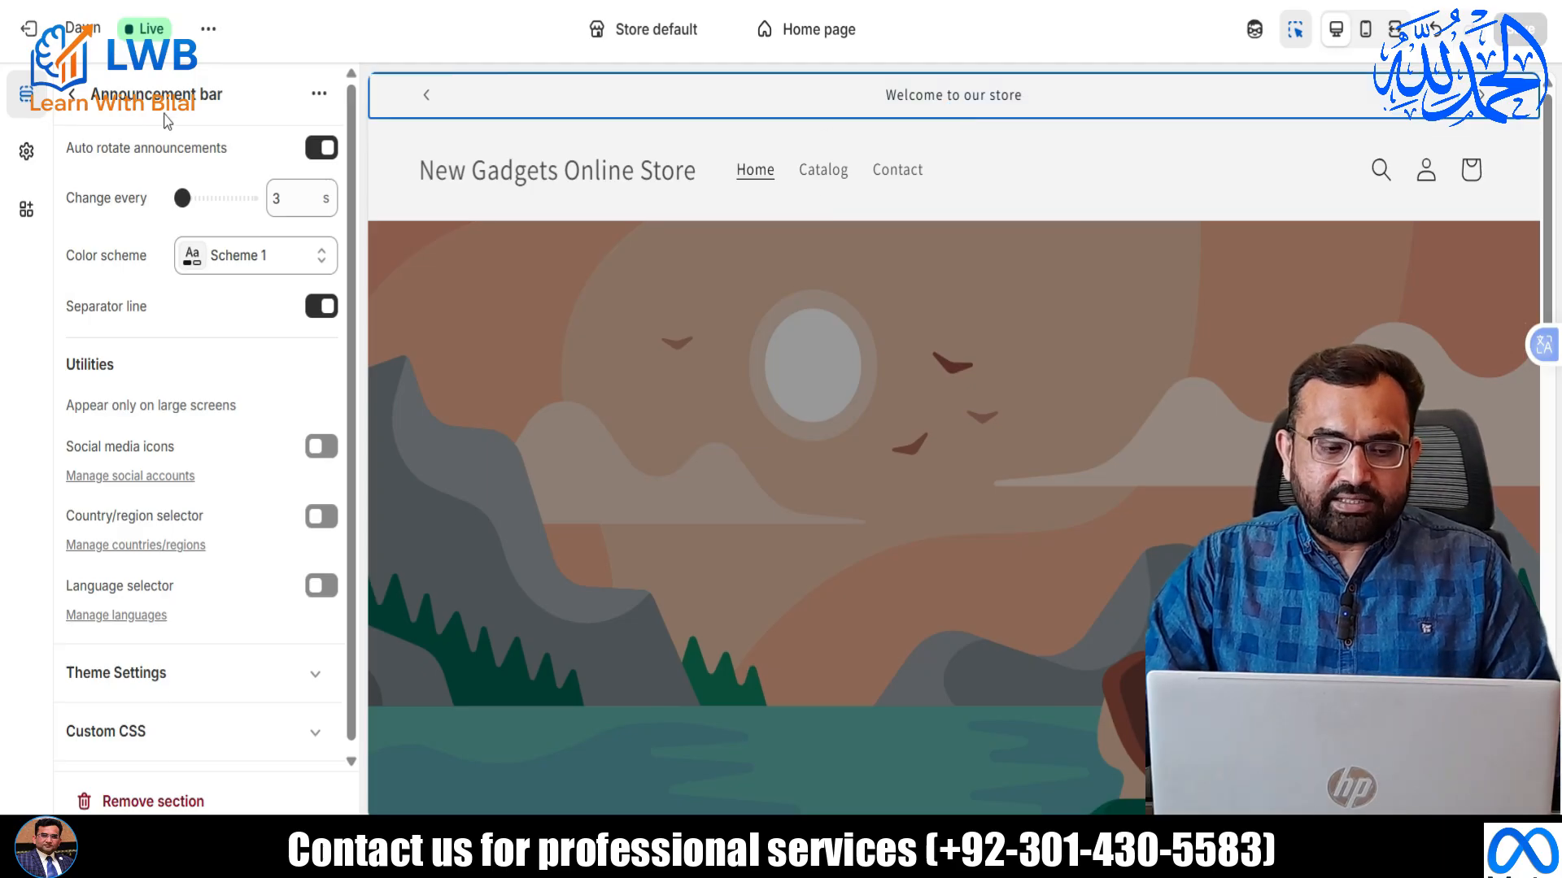
pyautogui.click(70, 96)
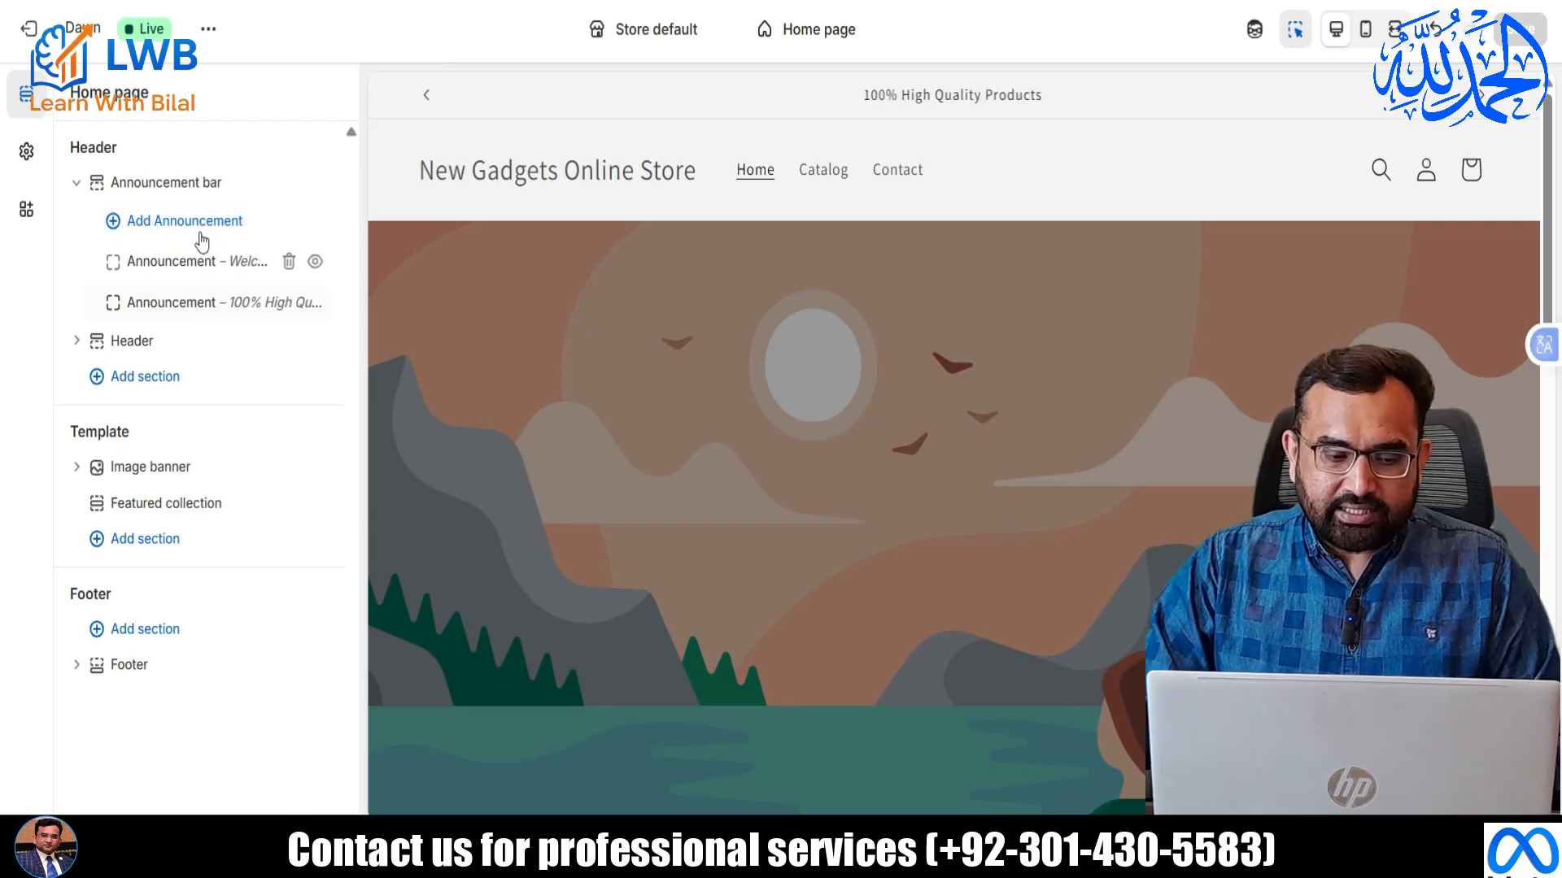
# Add another announcement to the announcement bar with the text "Fast Delivery" and save it.
pyautogui.click(202, 230)
pyautogui.moveTo(216, 199); pyautogui.dragTo(78, 207)
pyautogui.write('F')
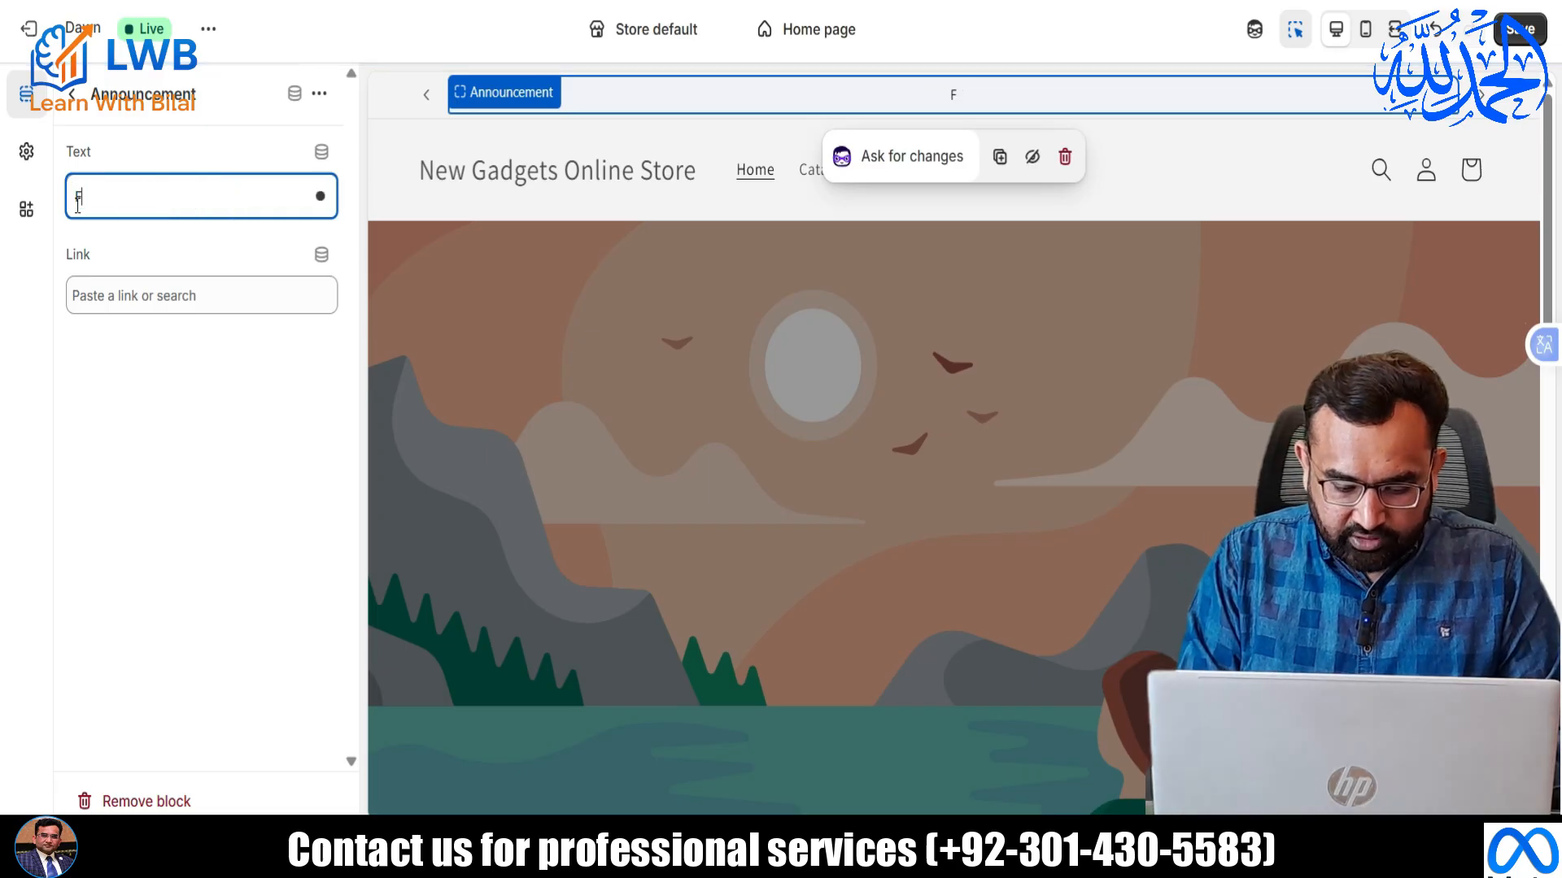
pyautogui.write('ast Delivery')
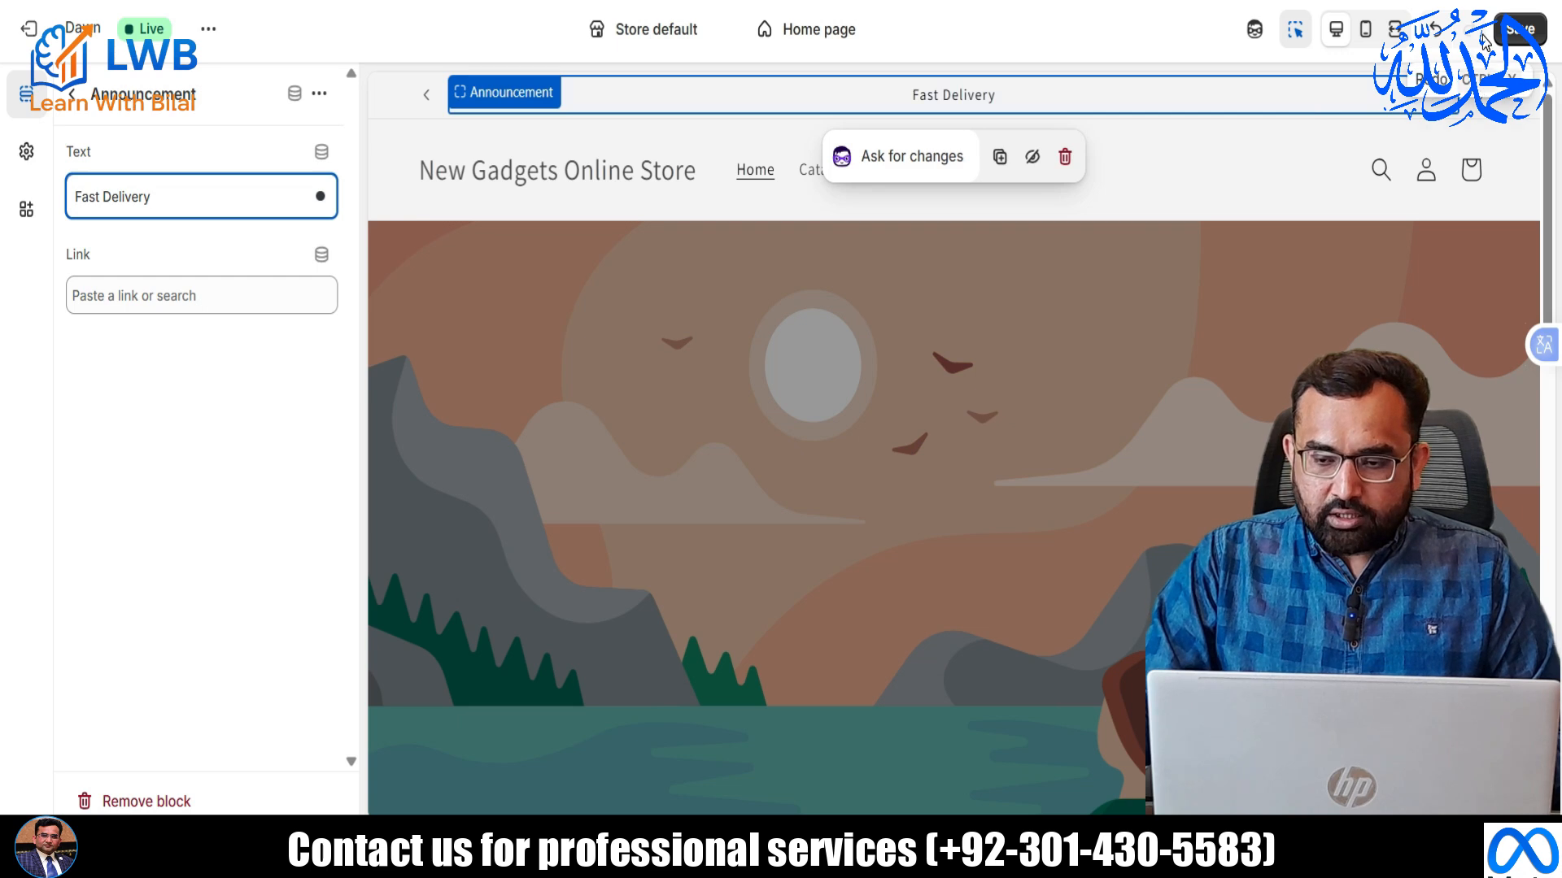
pyautogui.click(1518, 29)
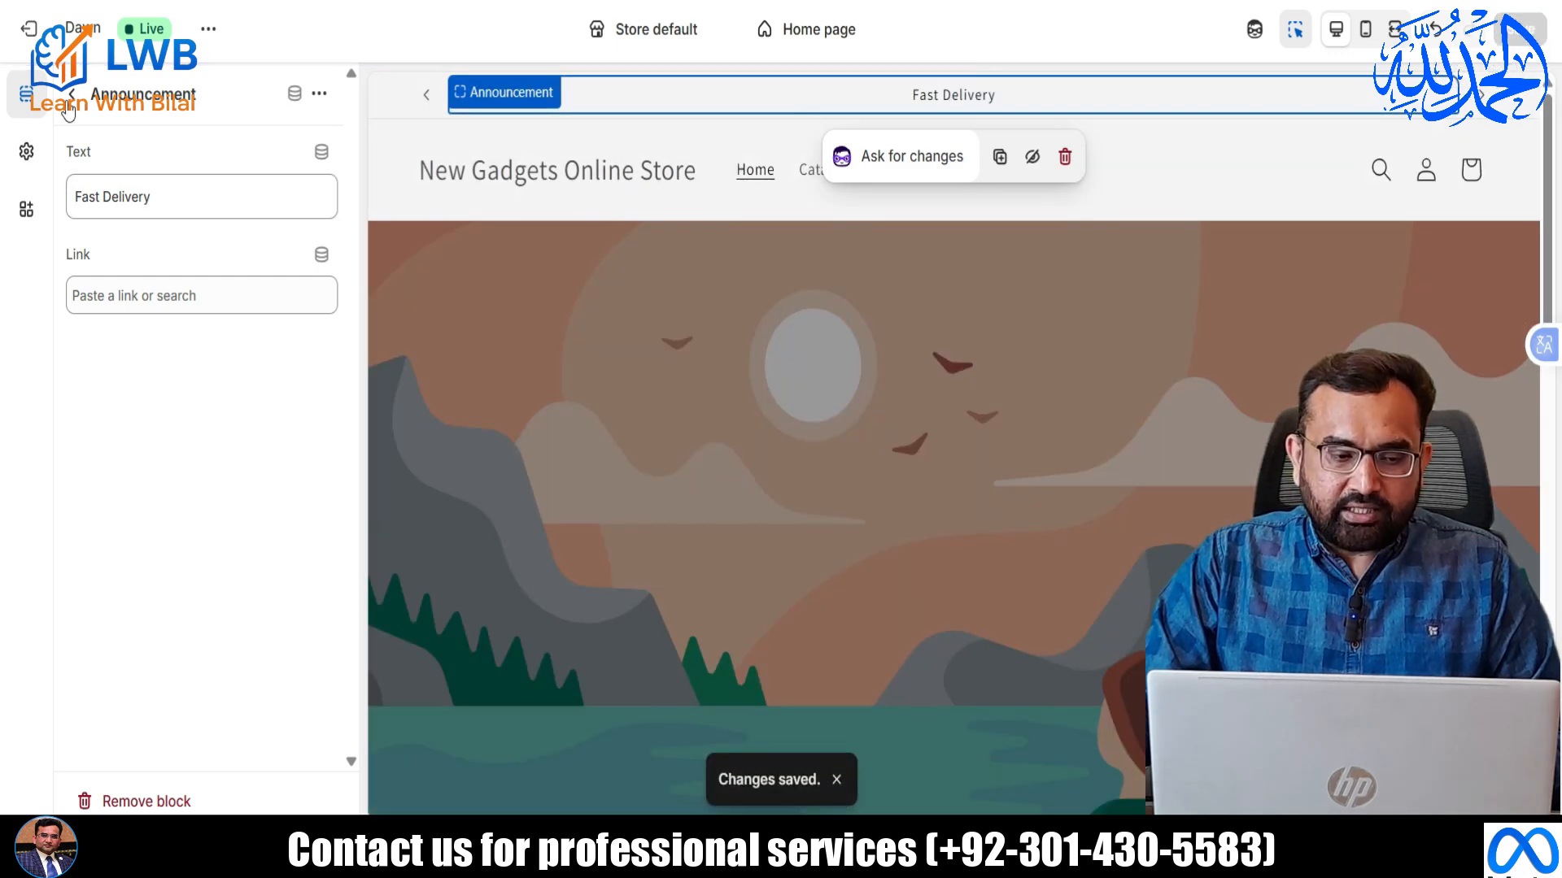
pyautogui.click(71, 97)
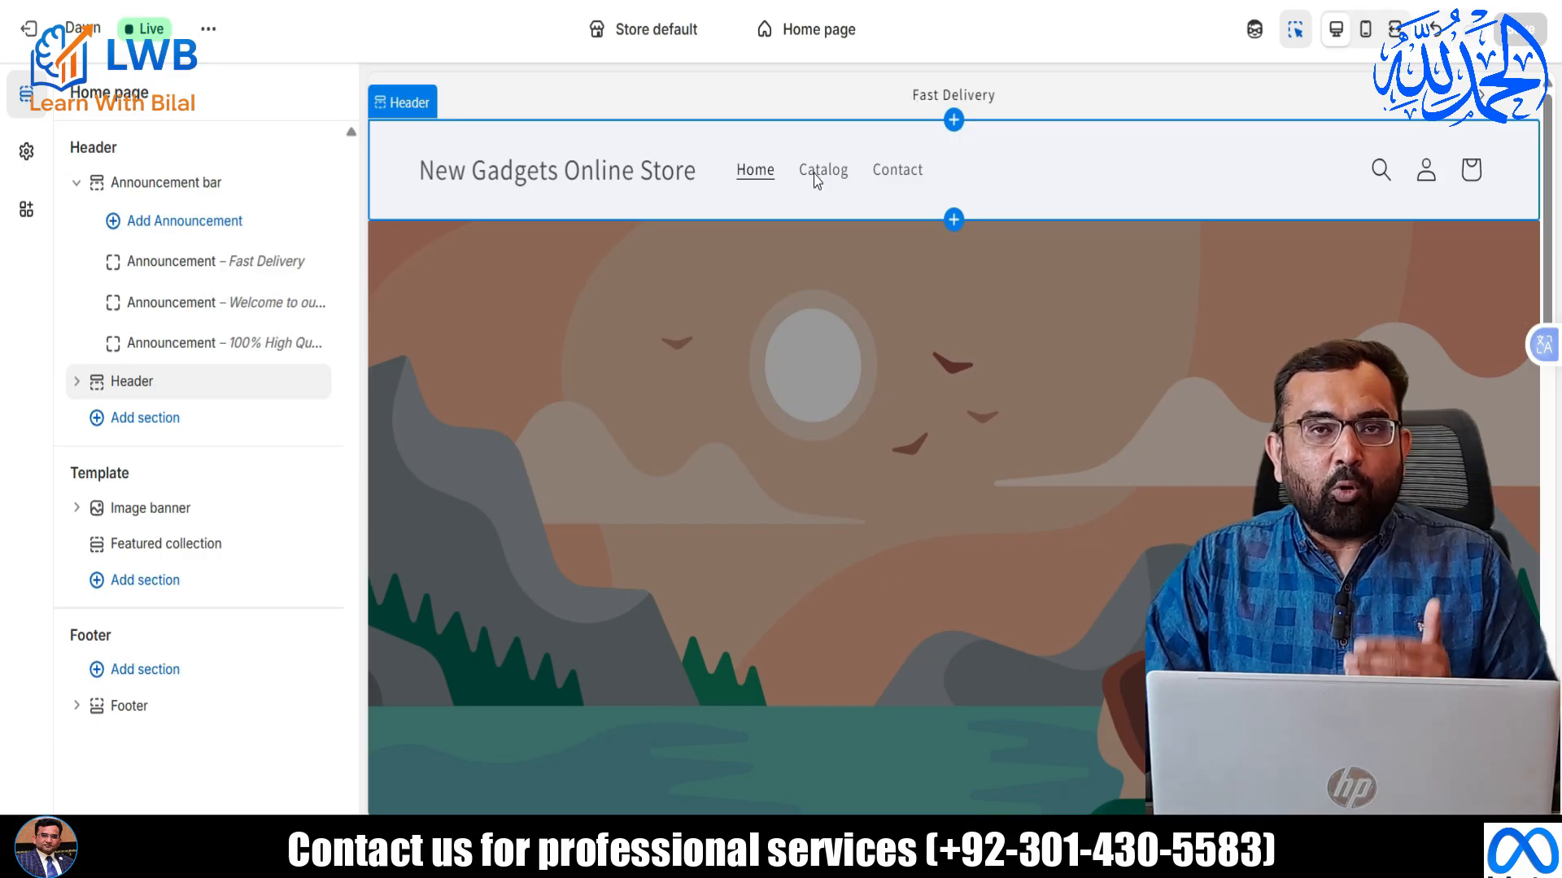
# Upload "logo (150 x 150 px).png" in the theme settings and use it as the store logo.
pyautogui.click(26, 151)
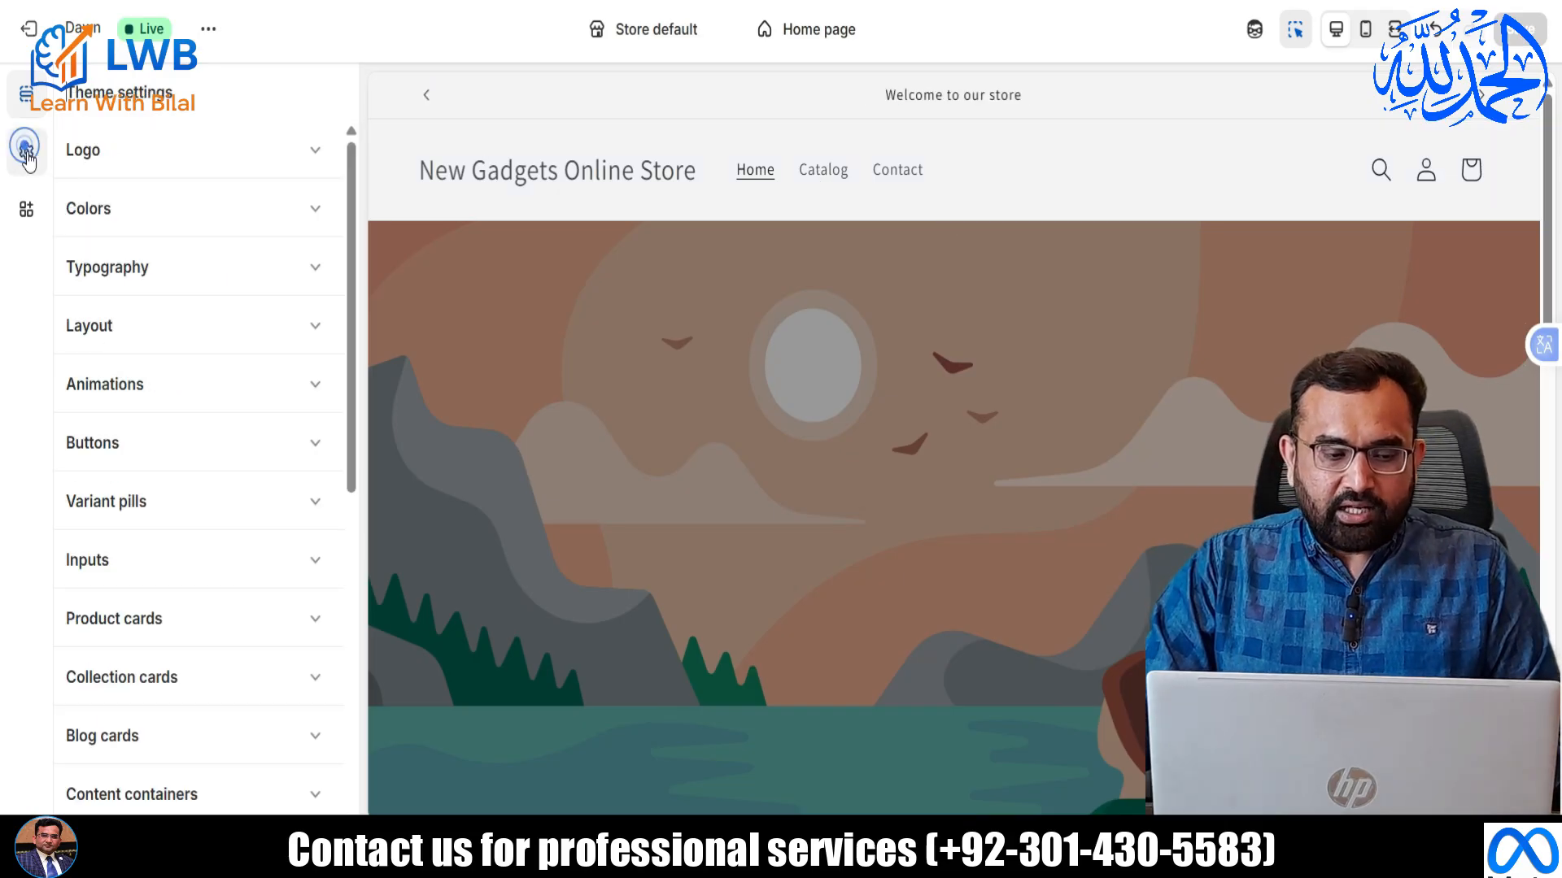
pyautogui.click(102, 157)
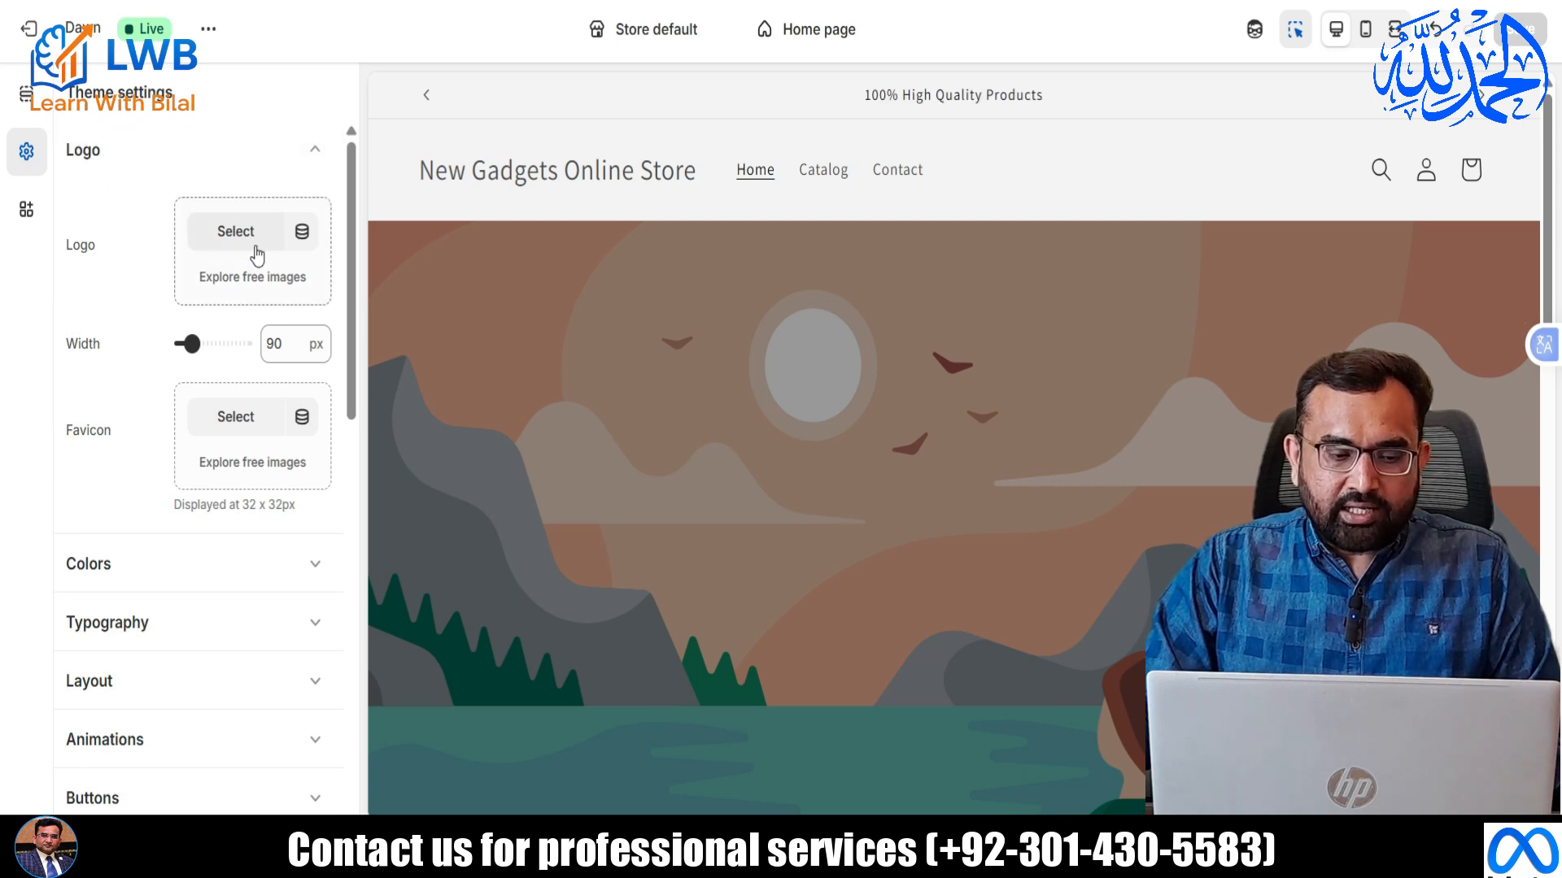
pyautogui.click(257, 241)
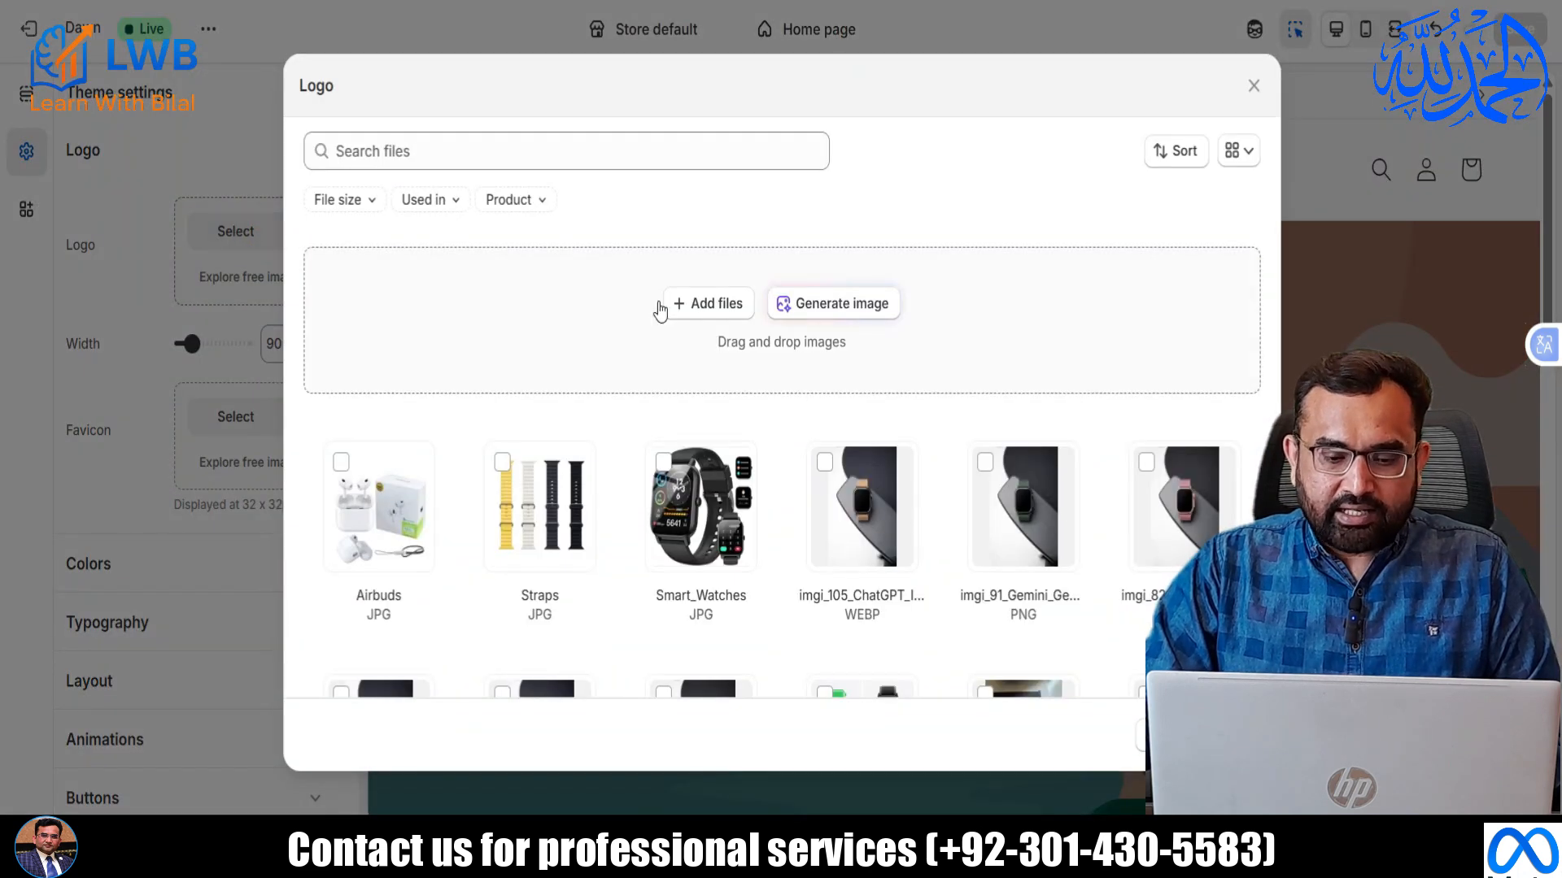
pyautogui.click(647, 313)
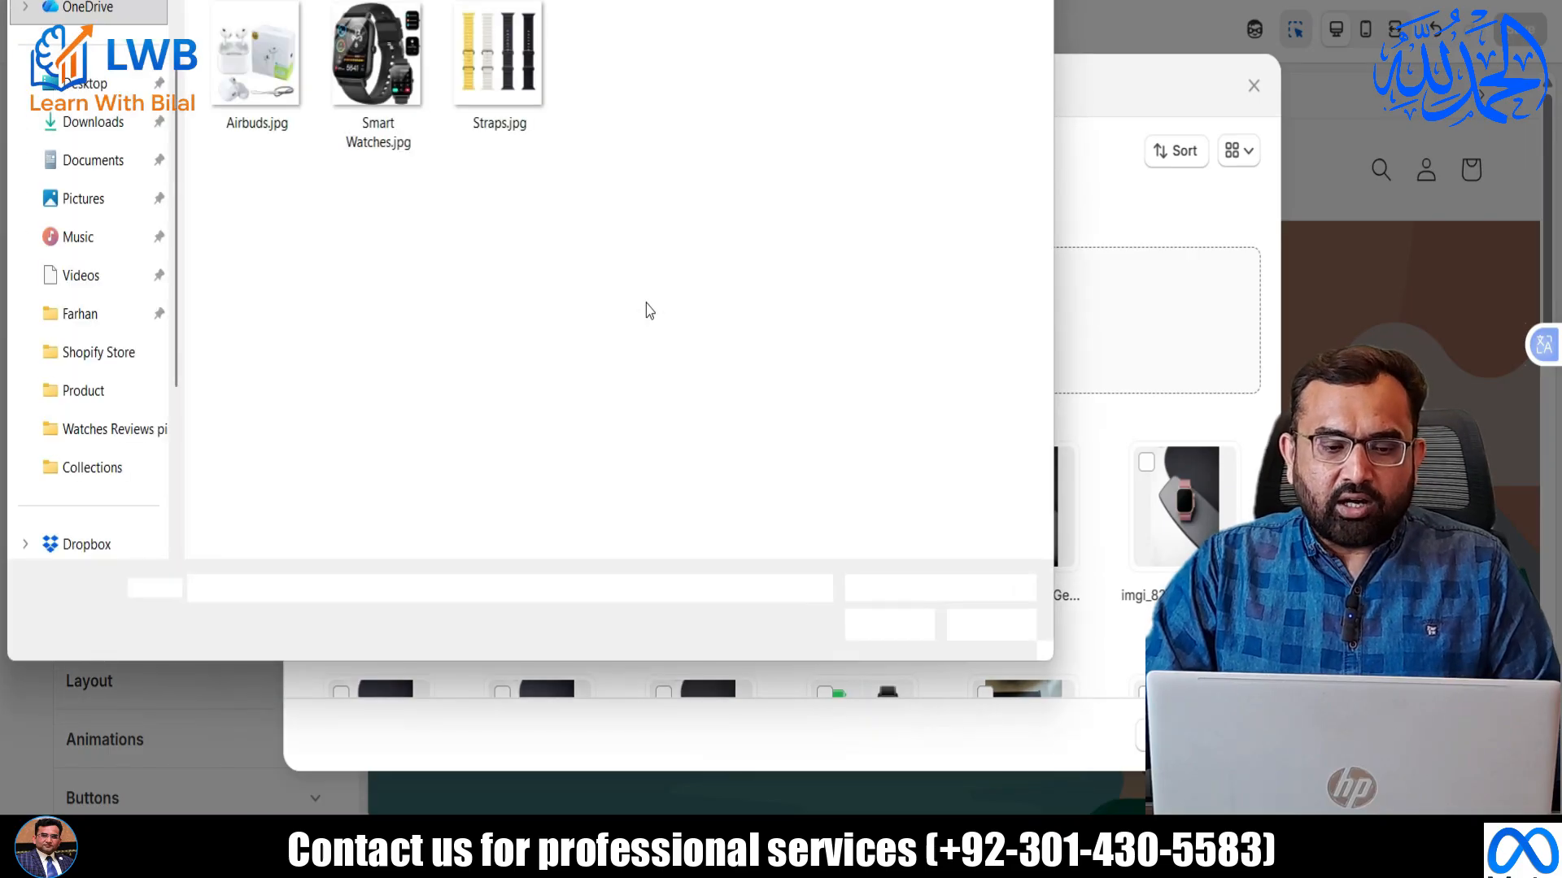
pyautogui.click(111, 87)
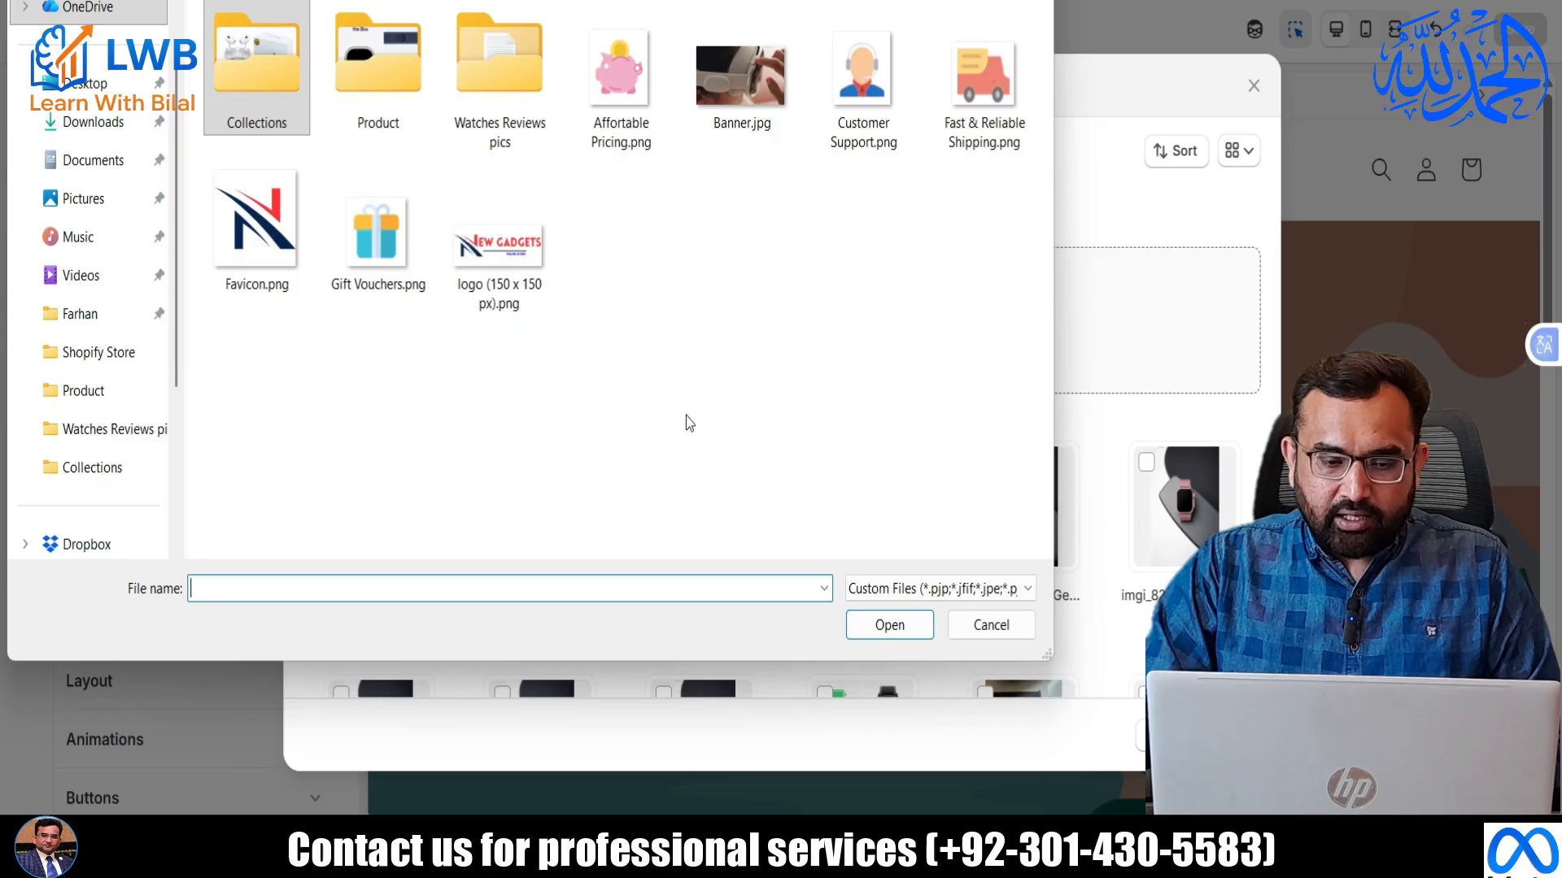
pyautogui.click(498, 248)
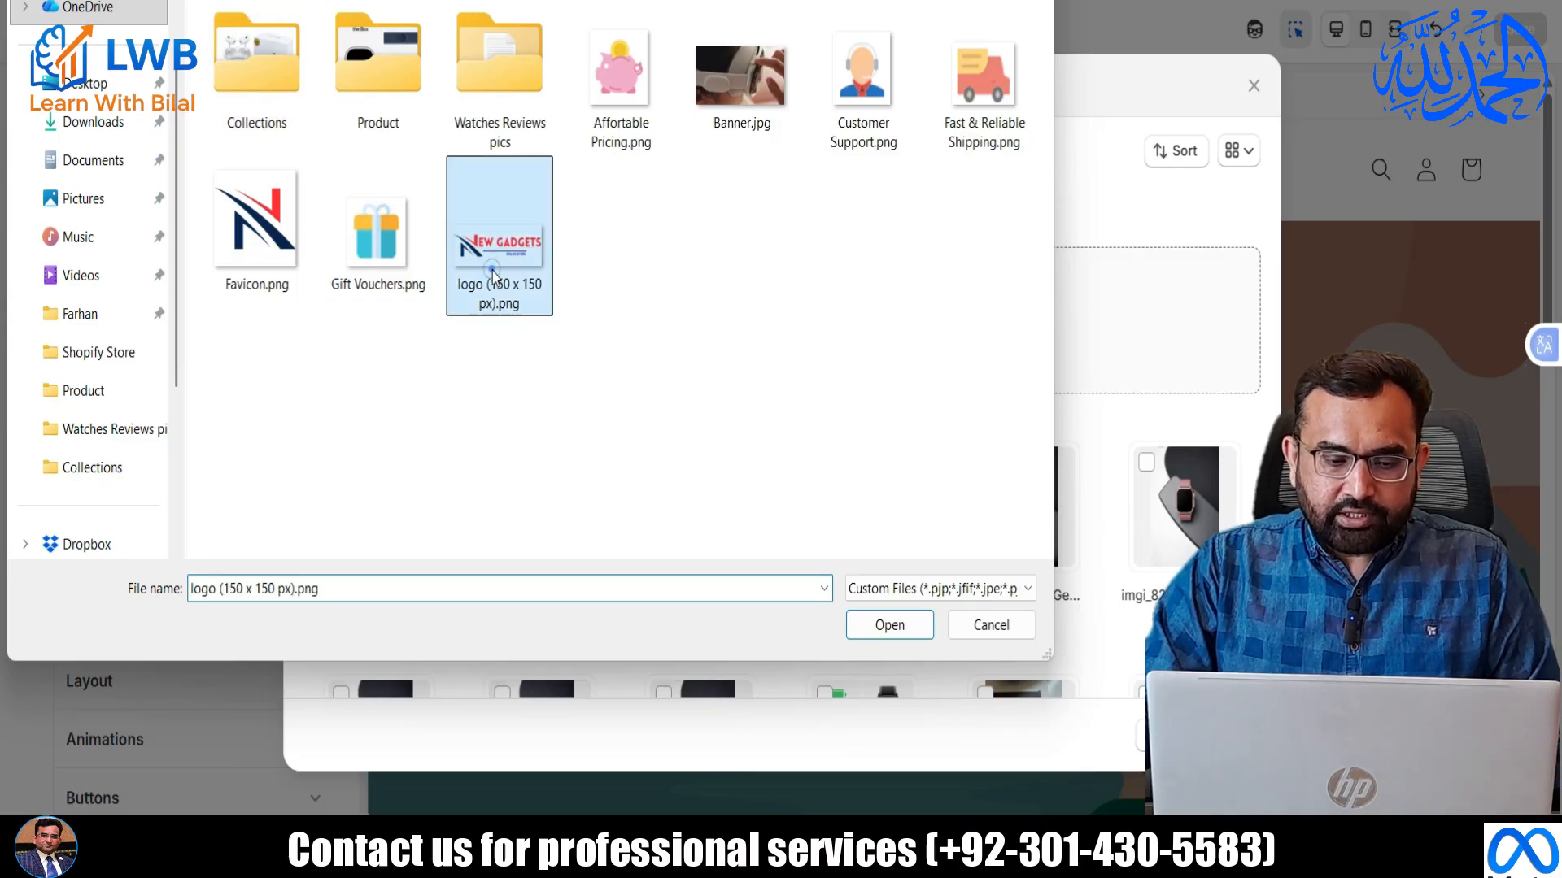
pyautogui.click(866, 624)
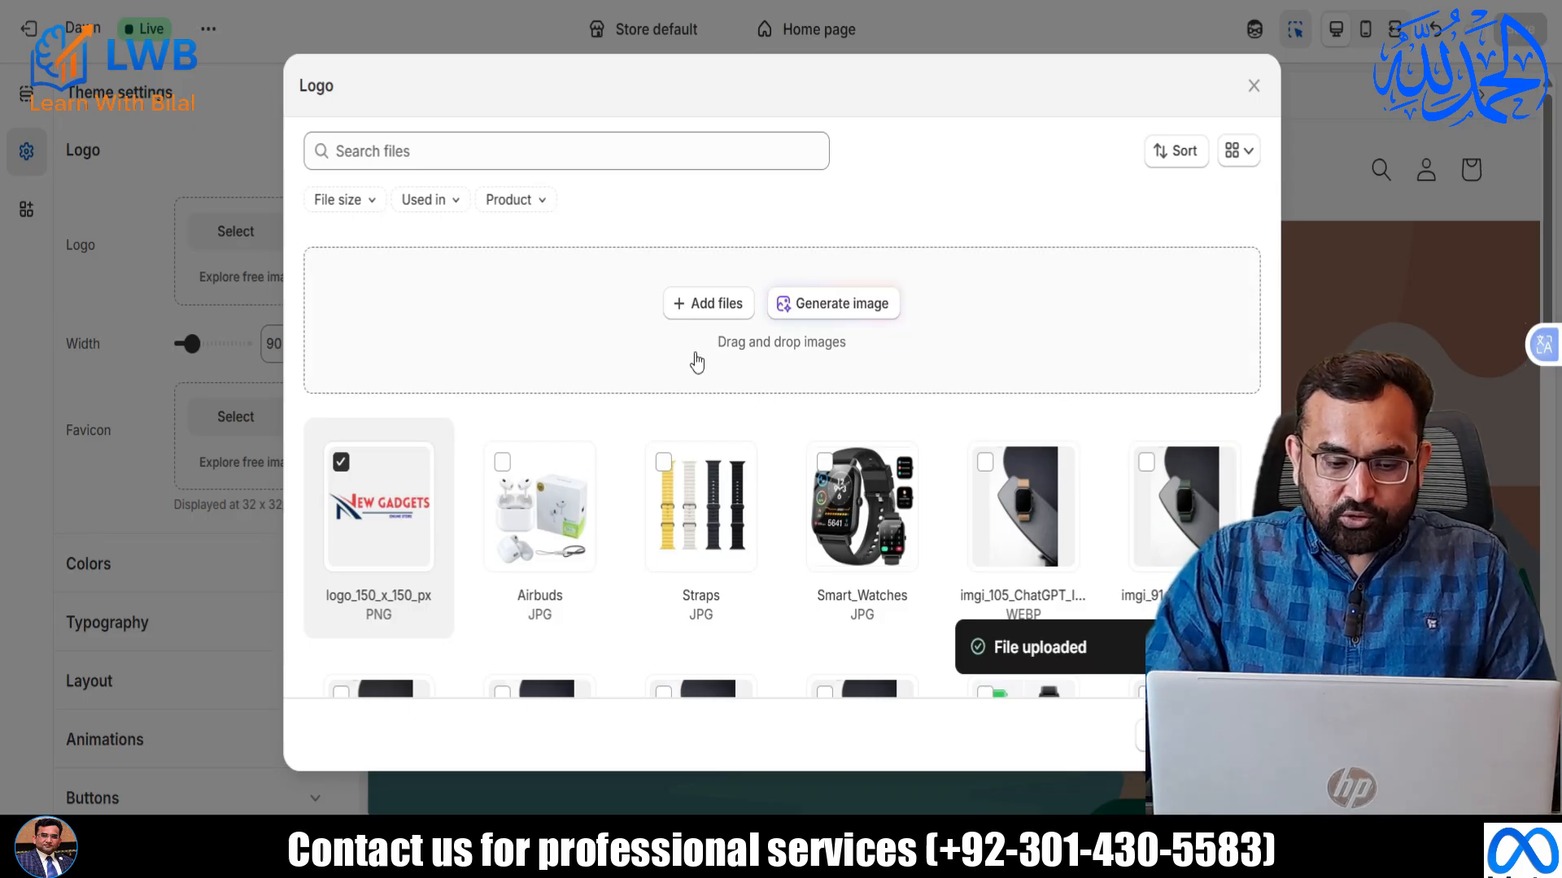
pyautogui.click(1231, 735)
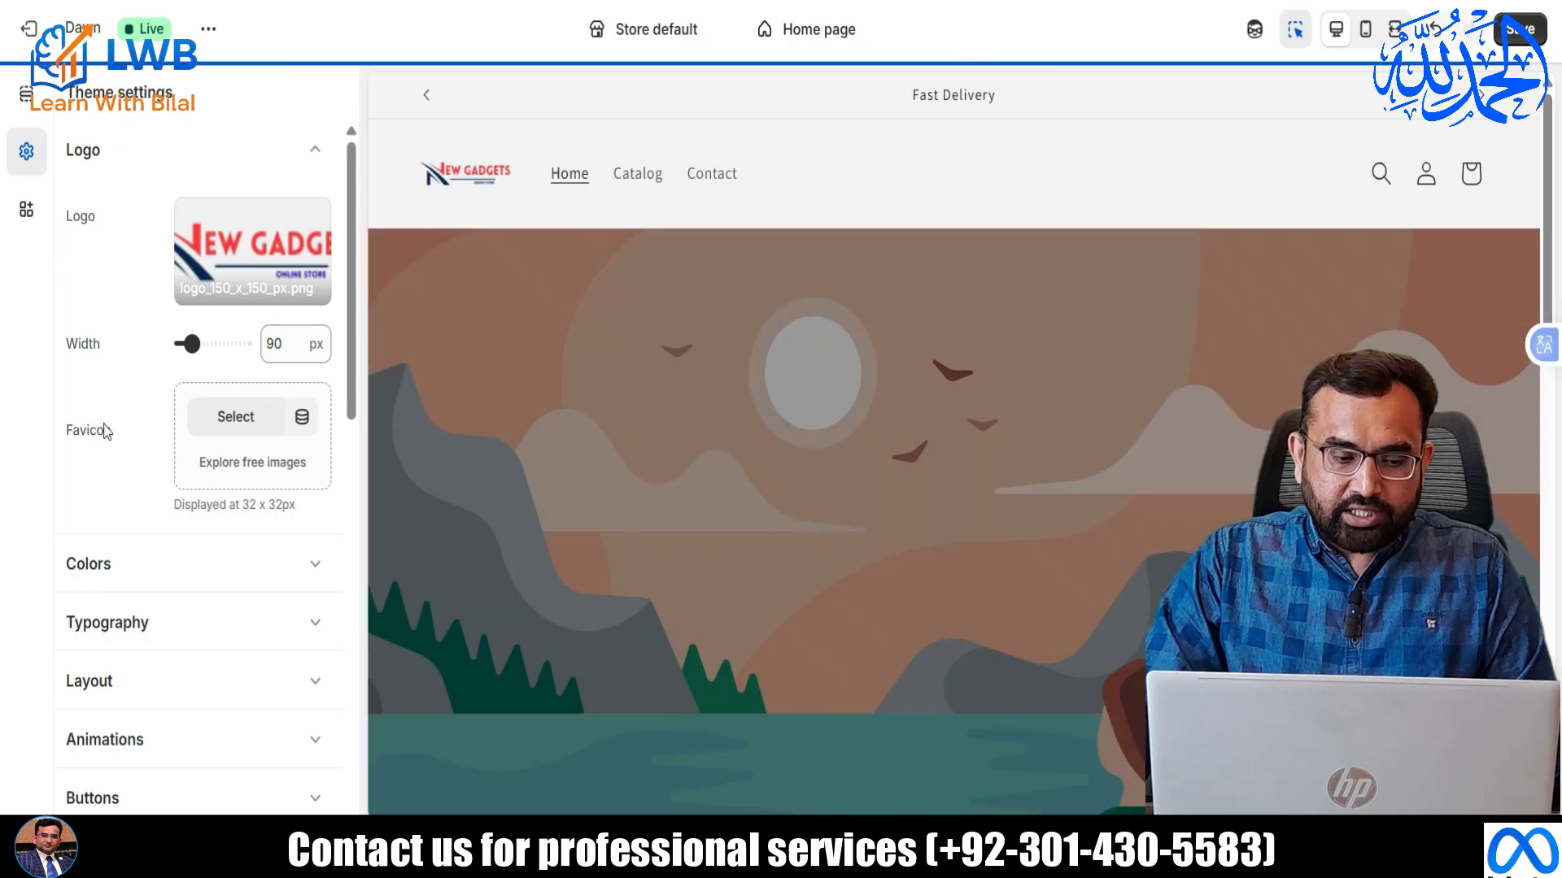
# Upload "Favicon.png" and use it as the store's favicon.
pyautogui.click(236, 418)
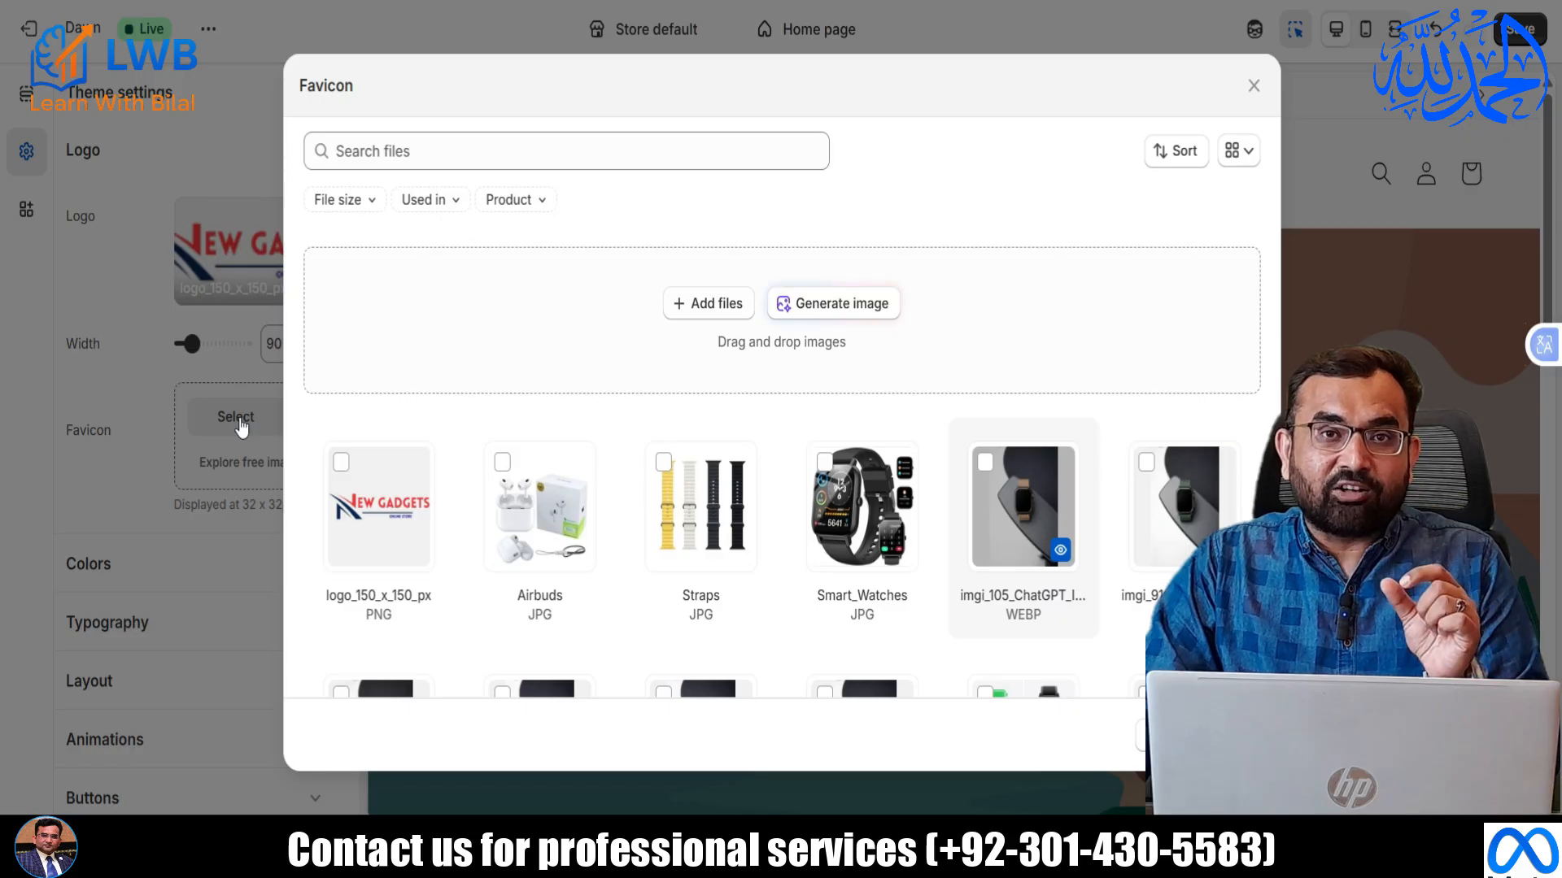
pyautogui.click(734, 308)
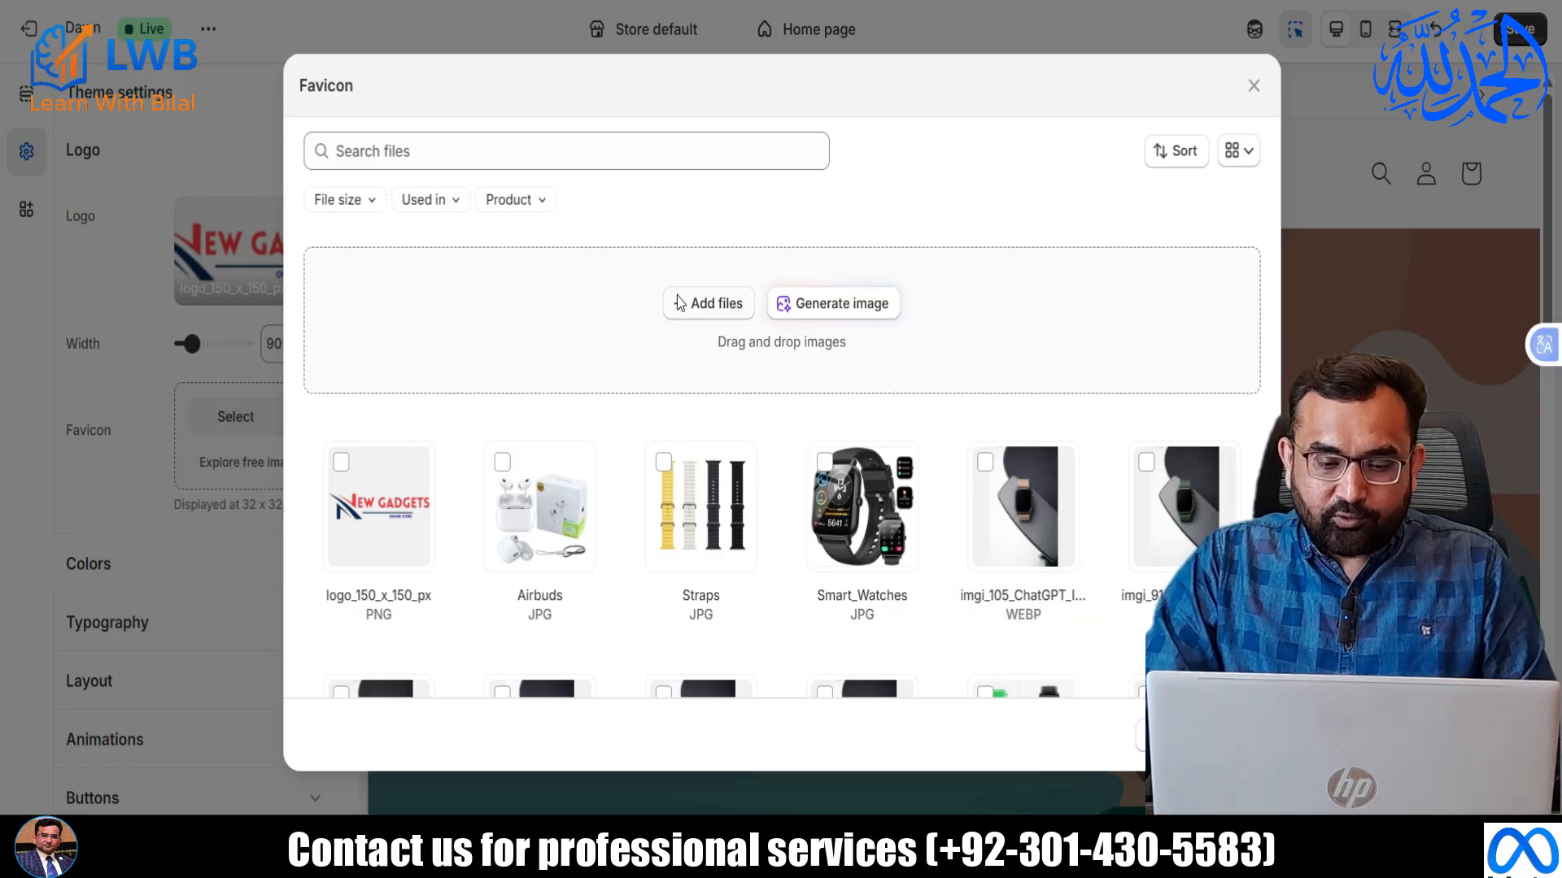
pyautogui.click(261, 244)
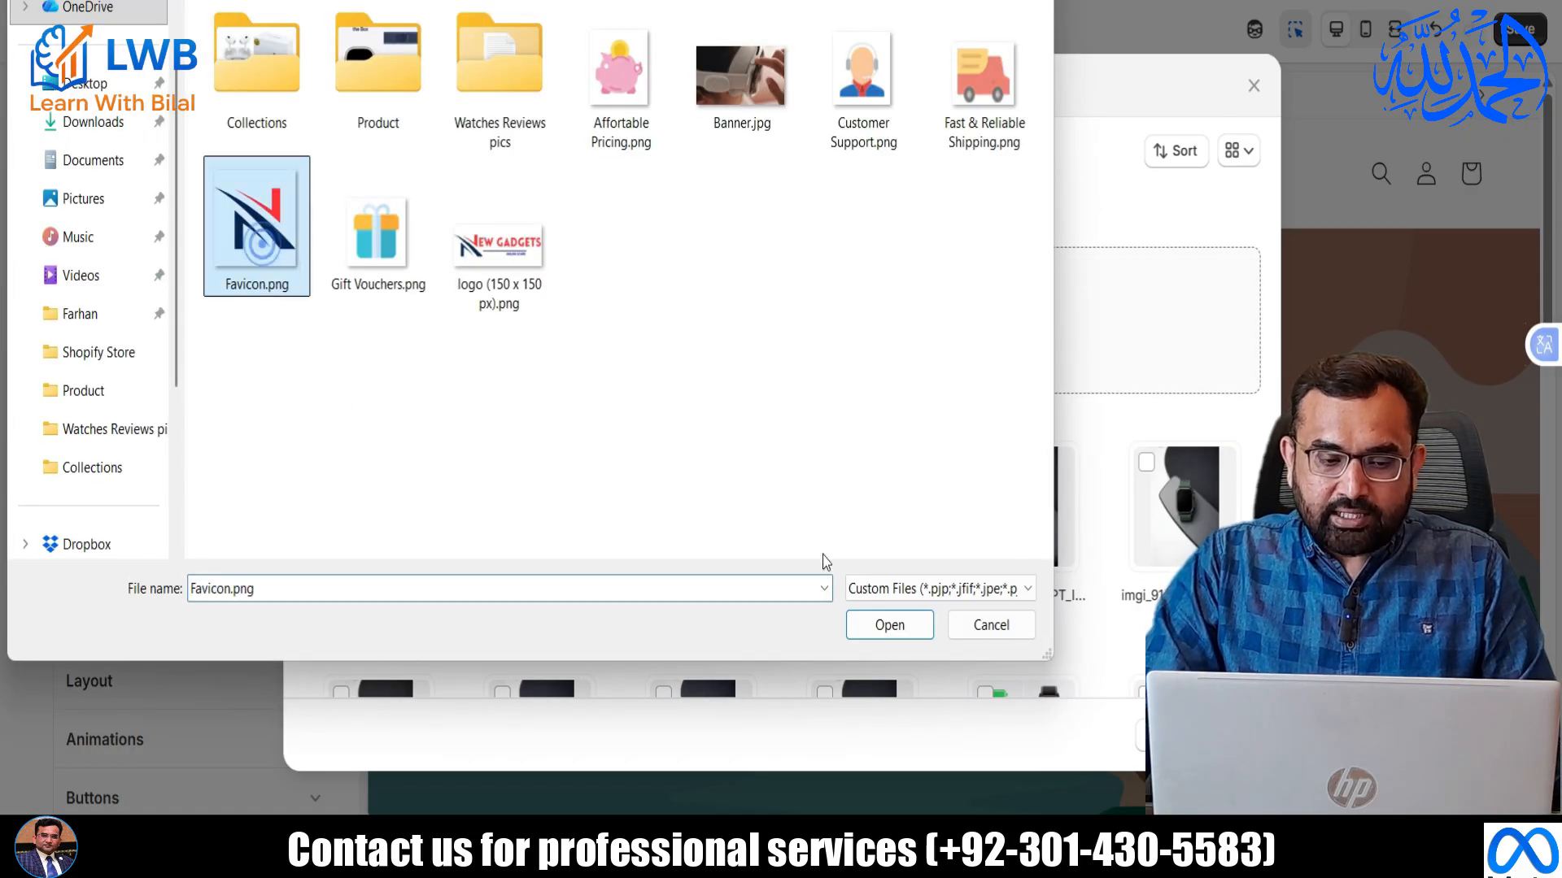
pyautogui.click(908, 626)
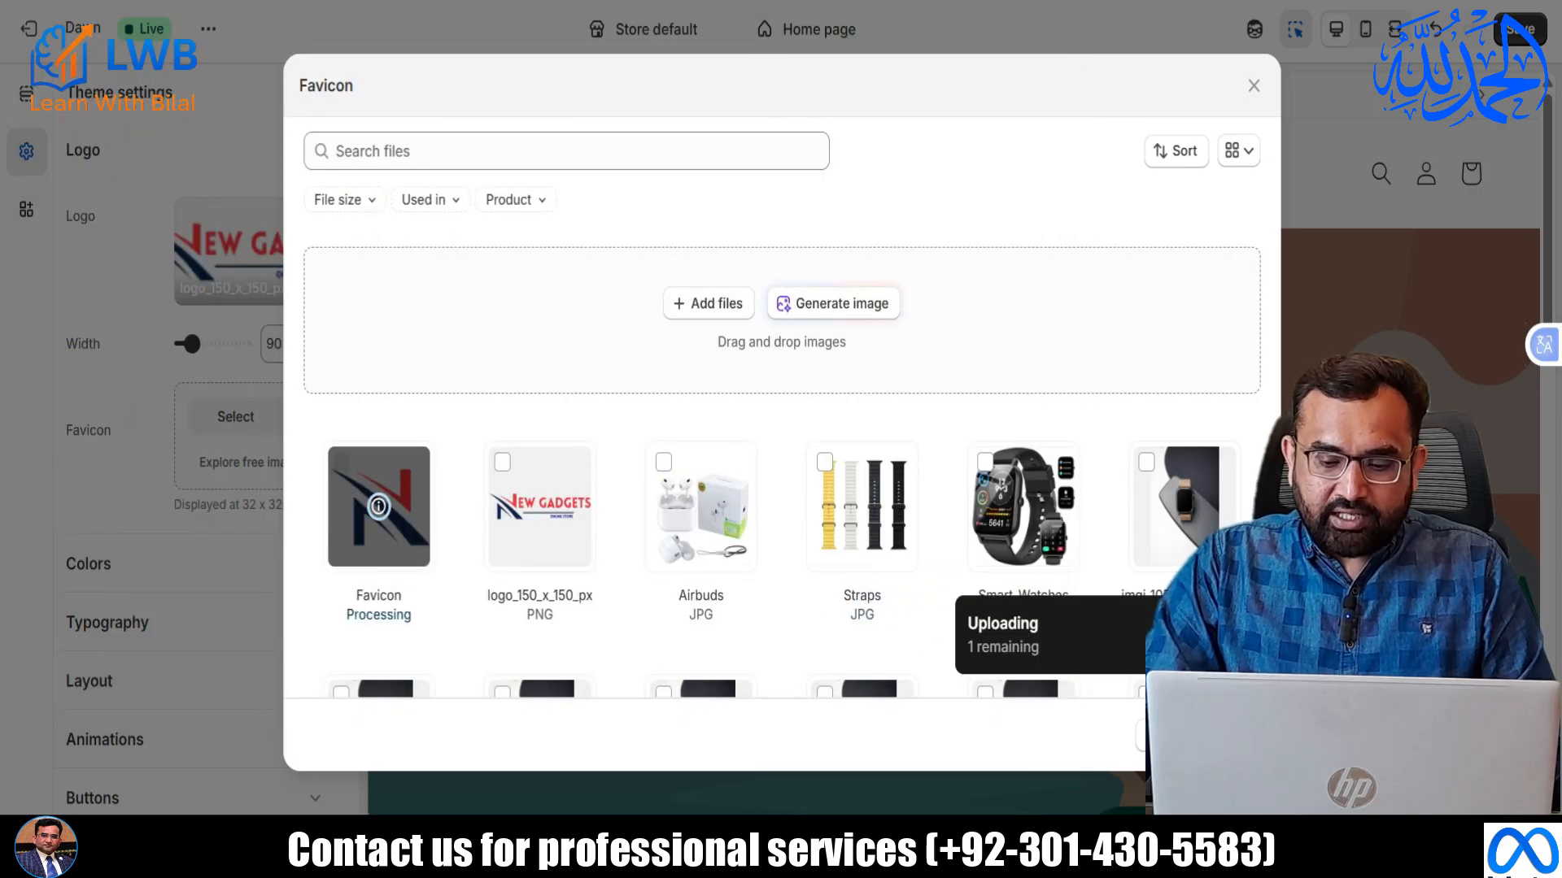
pyautogui.click(1232, 735)
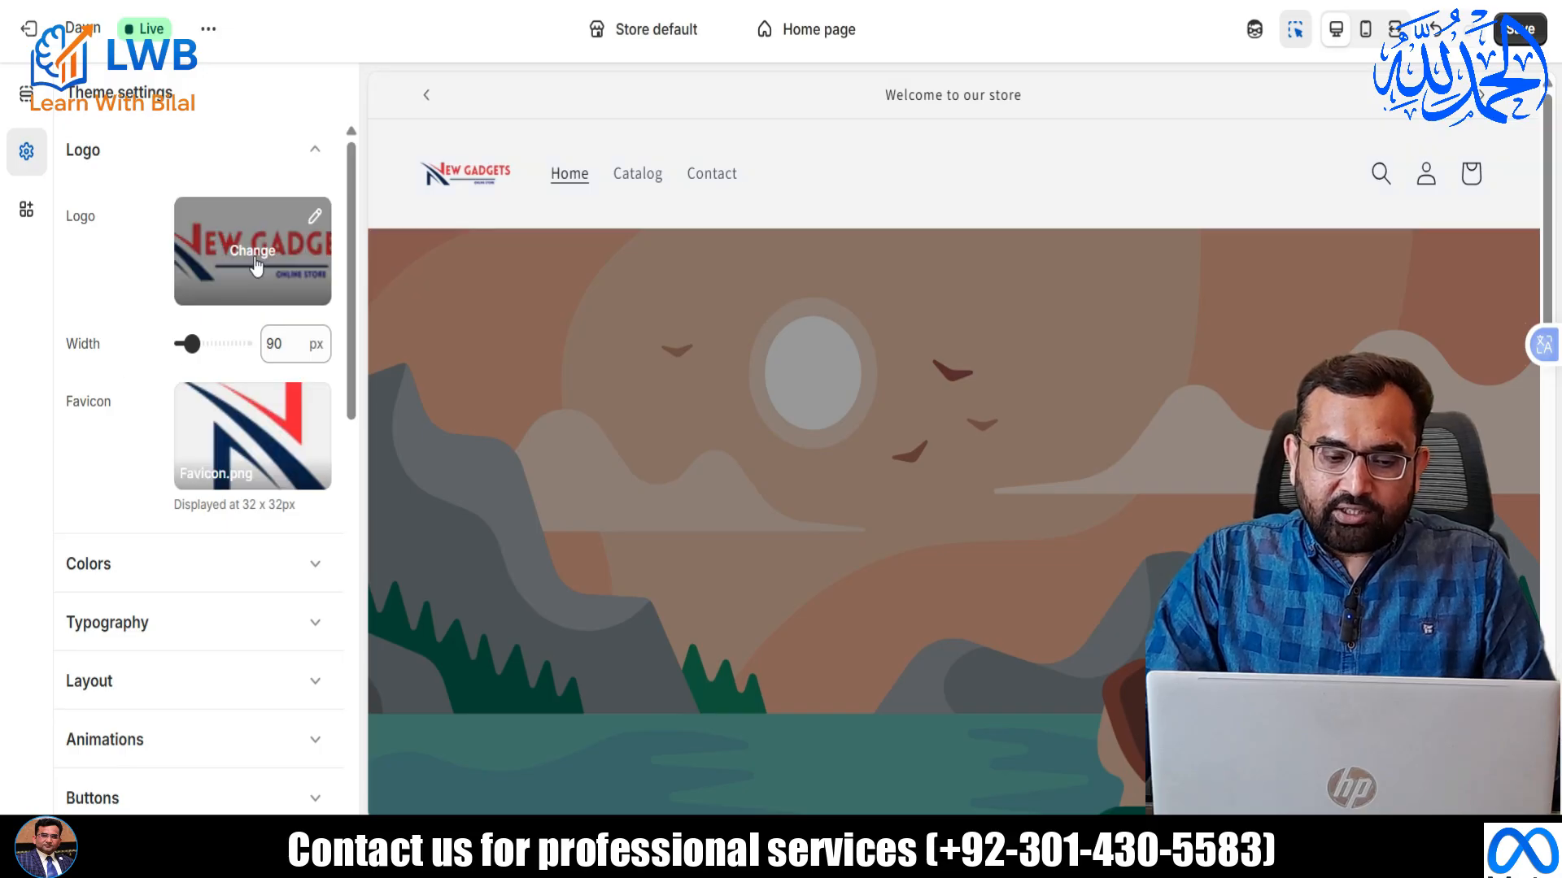
# Set the logo width to 110 px and save the theme settings.
pyautogui.doubleClick(275, 344)
pyautogui.press('BackSpace')
pyautogui.write('110')
pyautogui.press('Return')
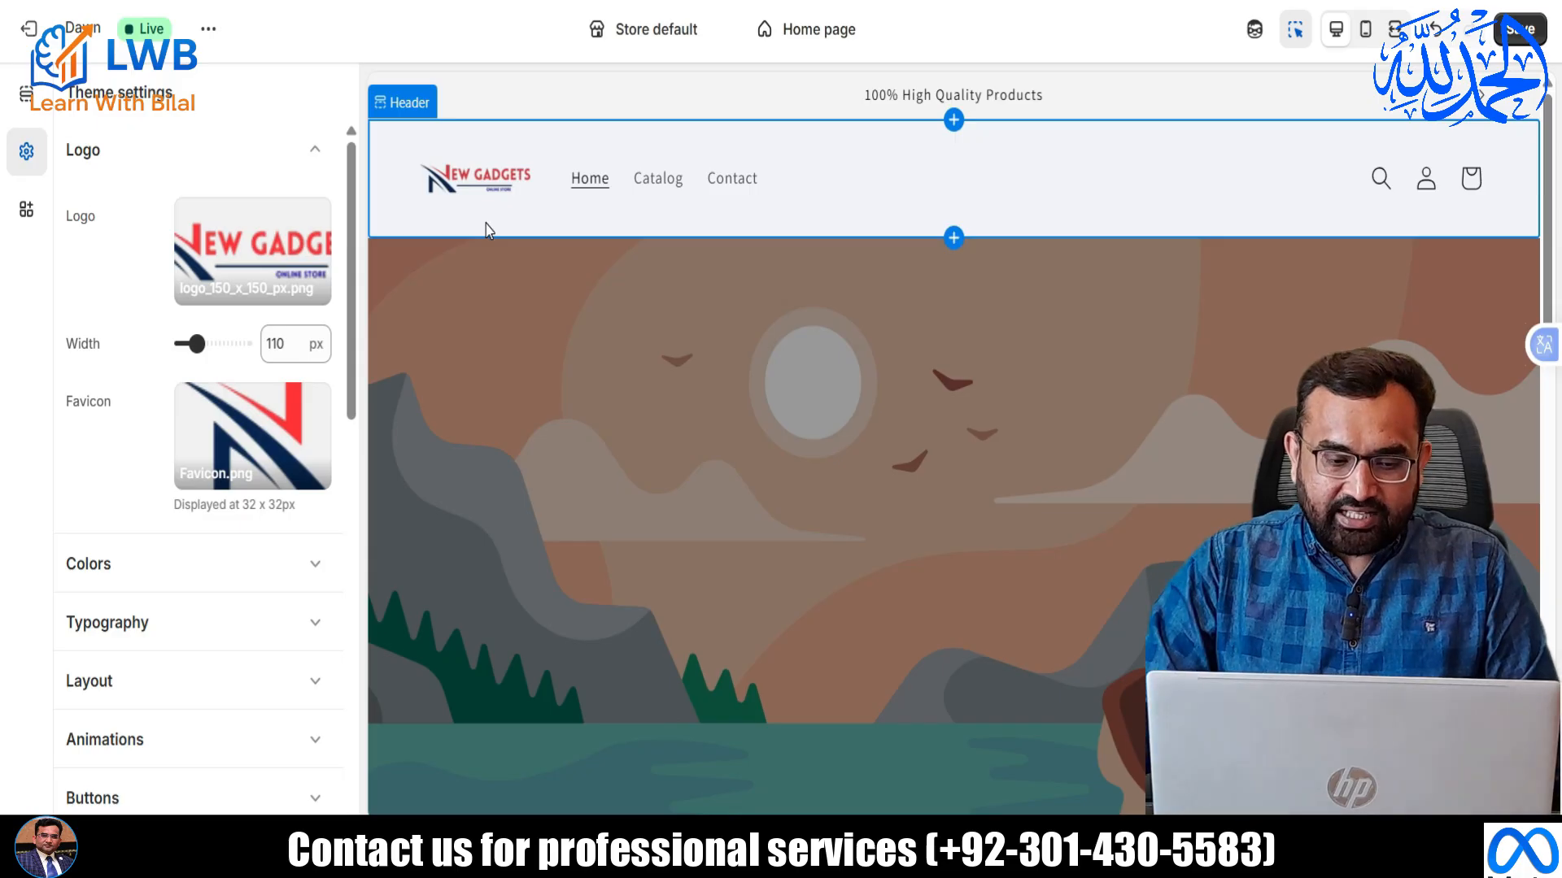
pyautogui.click(1520, 29)
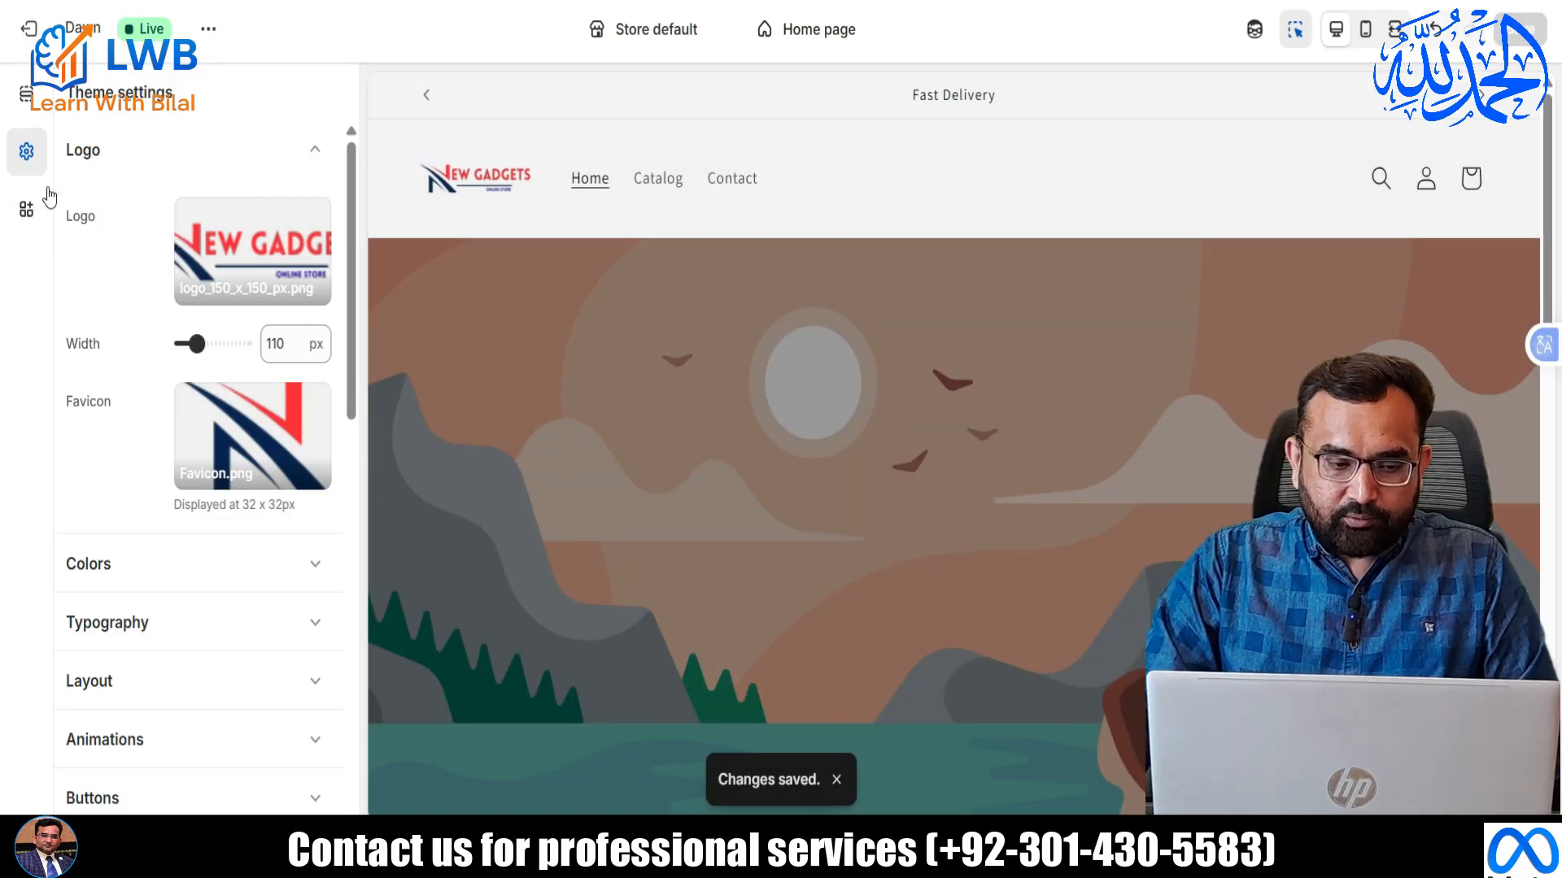
# Review the theme's color schemes, set the header section's color scheme to Scheme 3 and save the change.
pyautogui.click(187, 160)
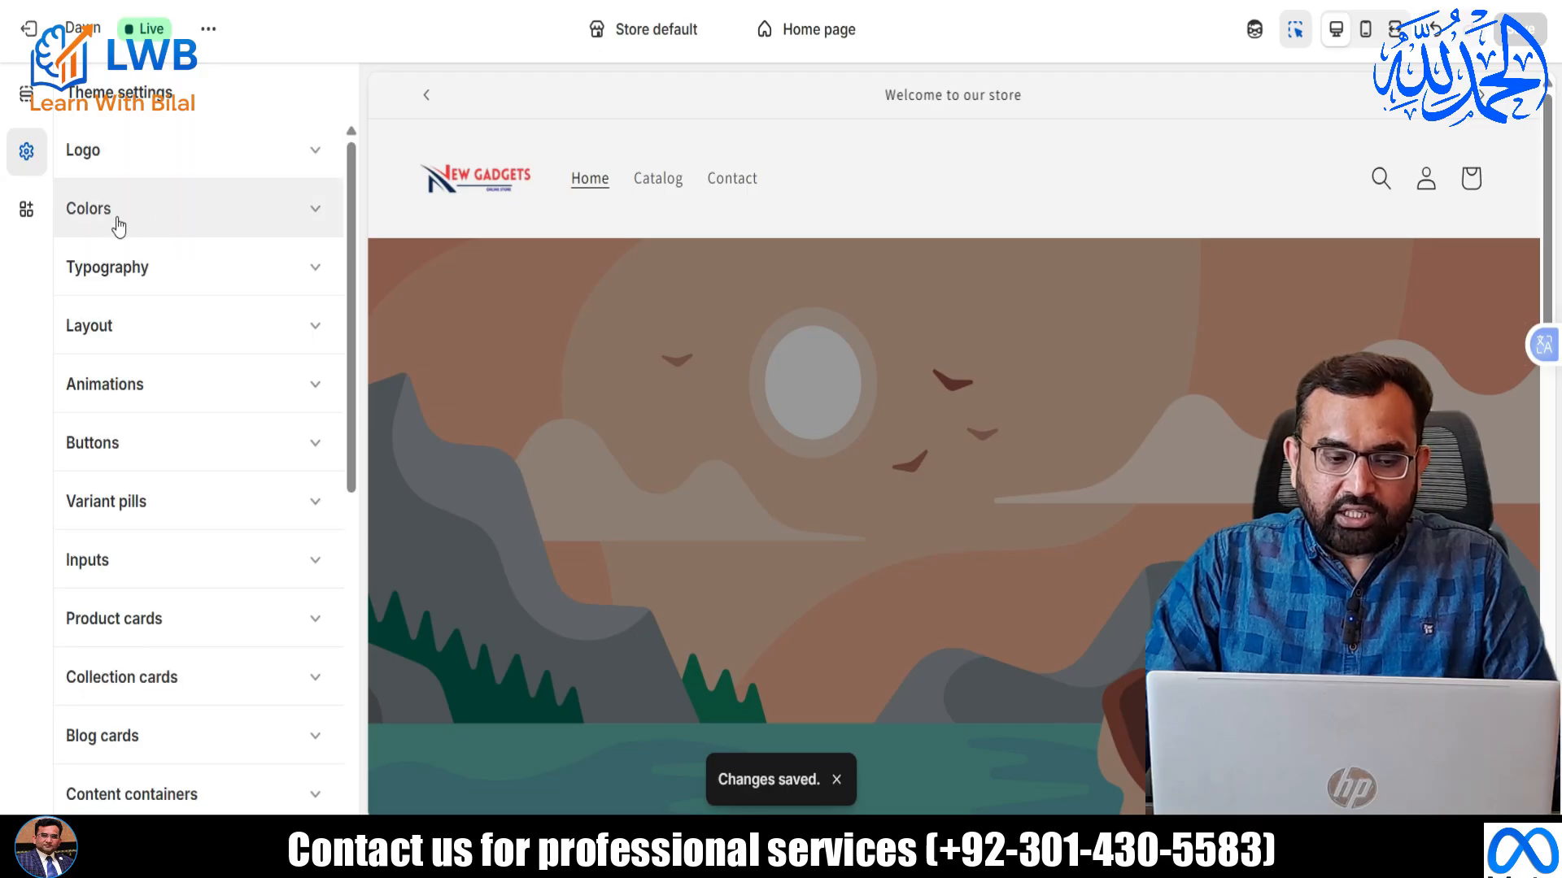
pyautogui.click(187, 218)
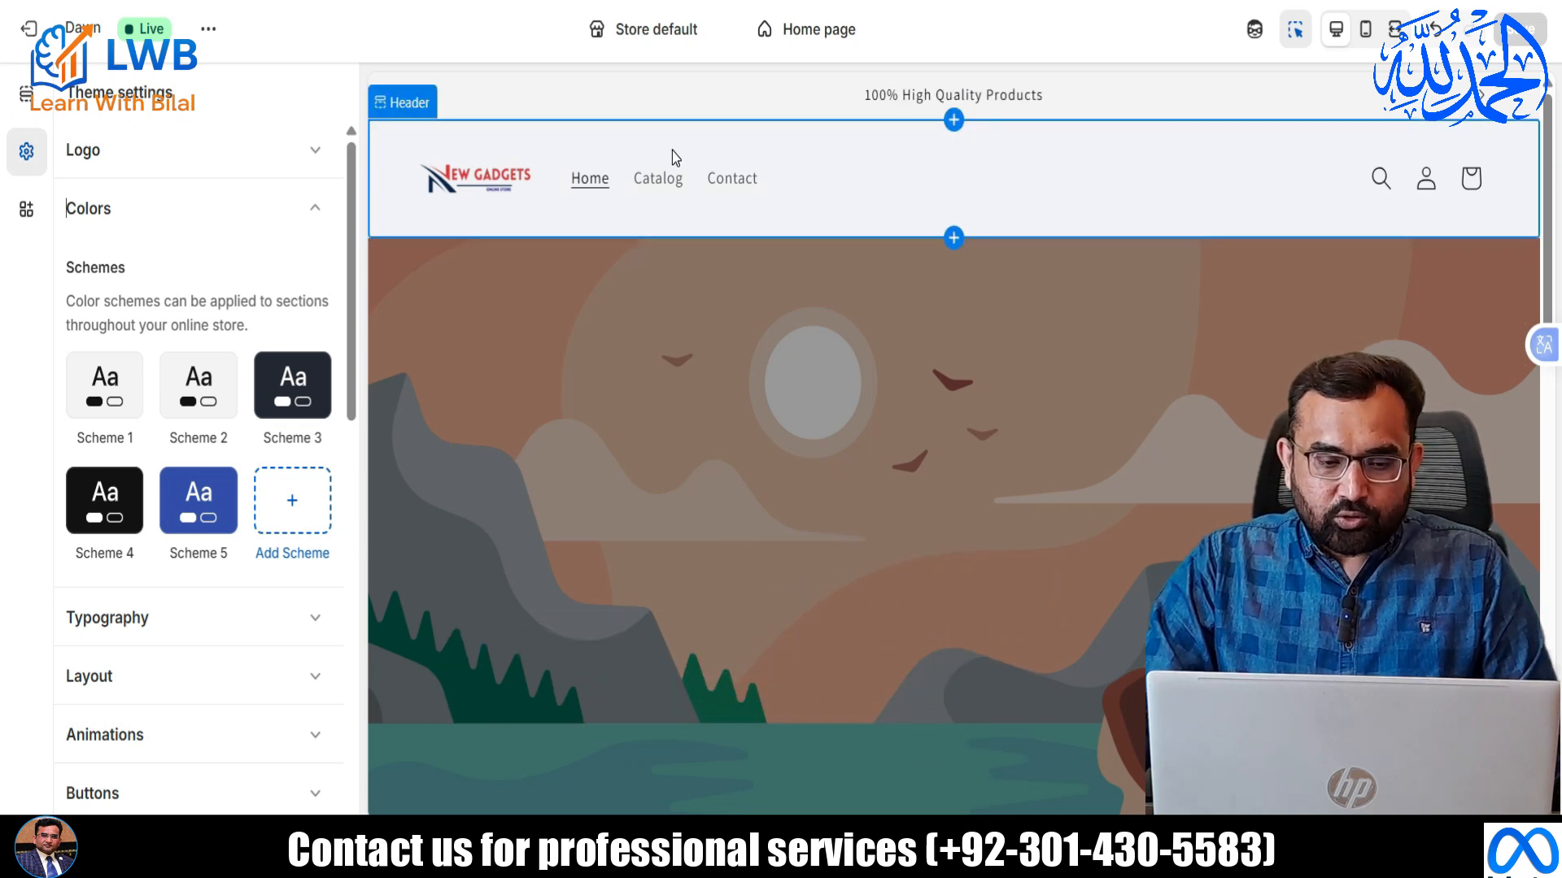
pyautogui.click(26, 93)
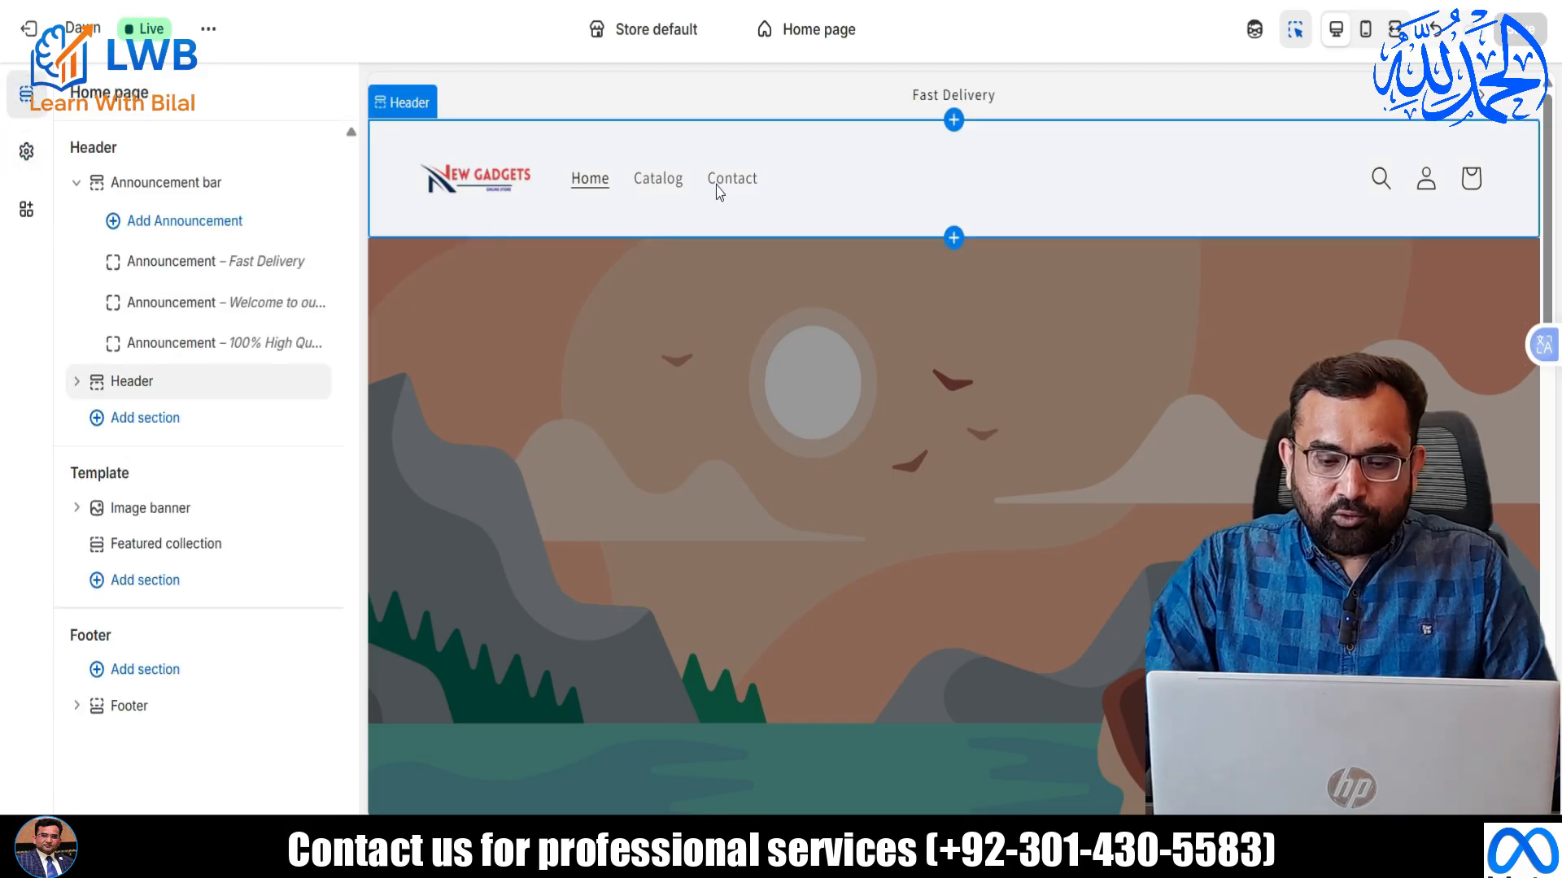
pyautogui.click(872, 180)
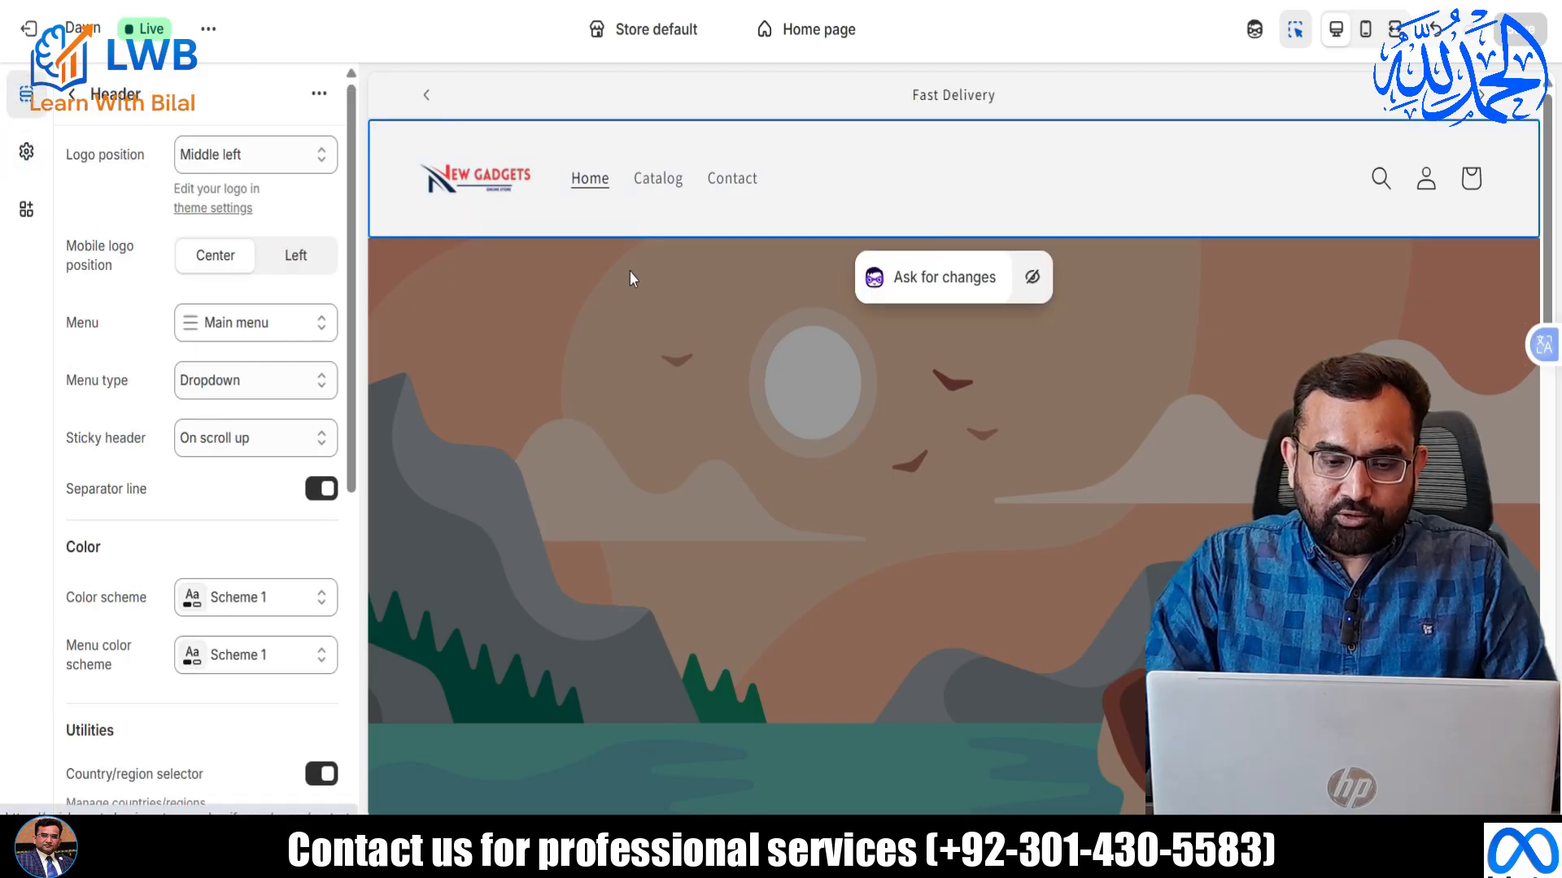
pyautogui.scroll(-2, 252, 322)
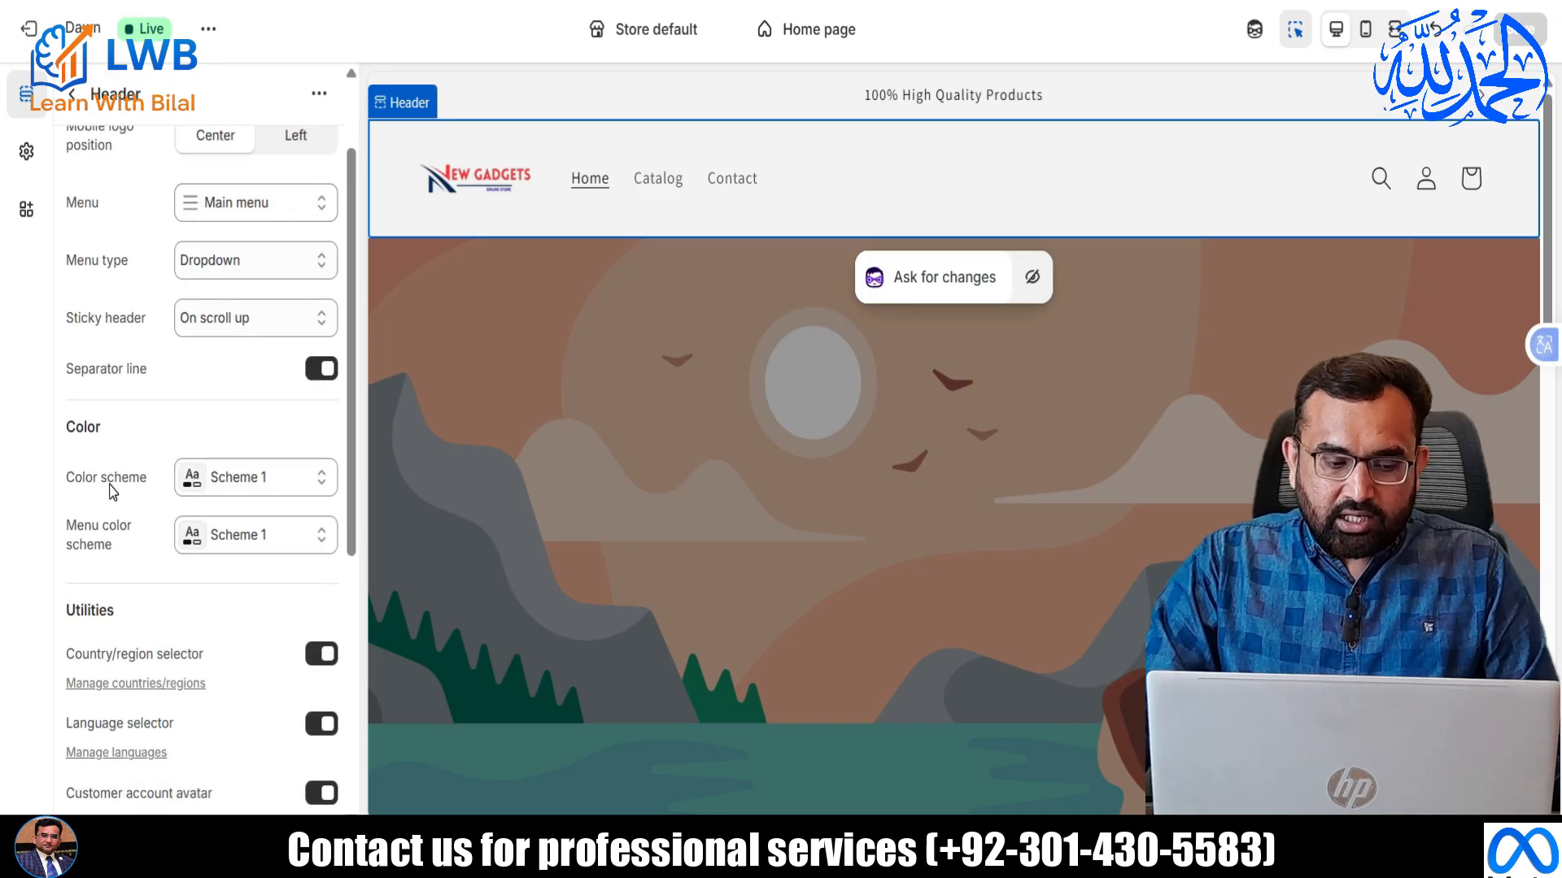
pyautogui.click(253, 483)
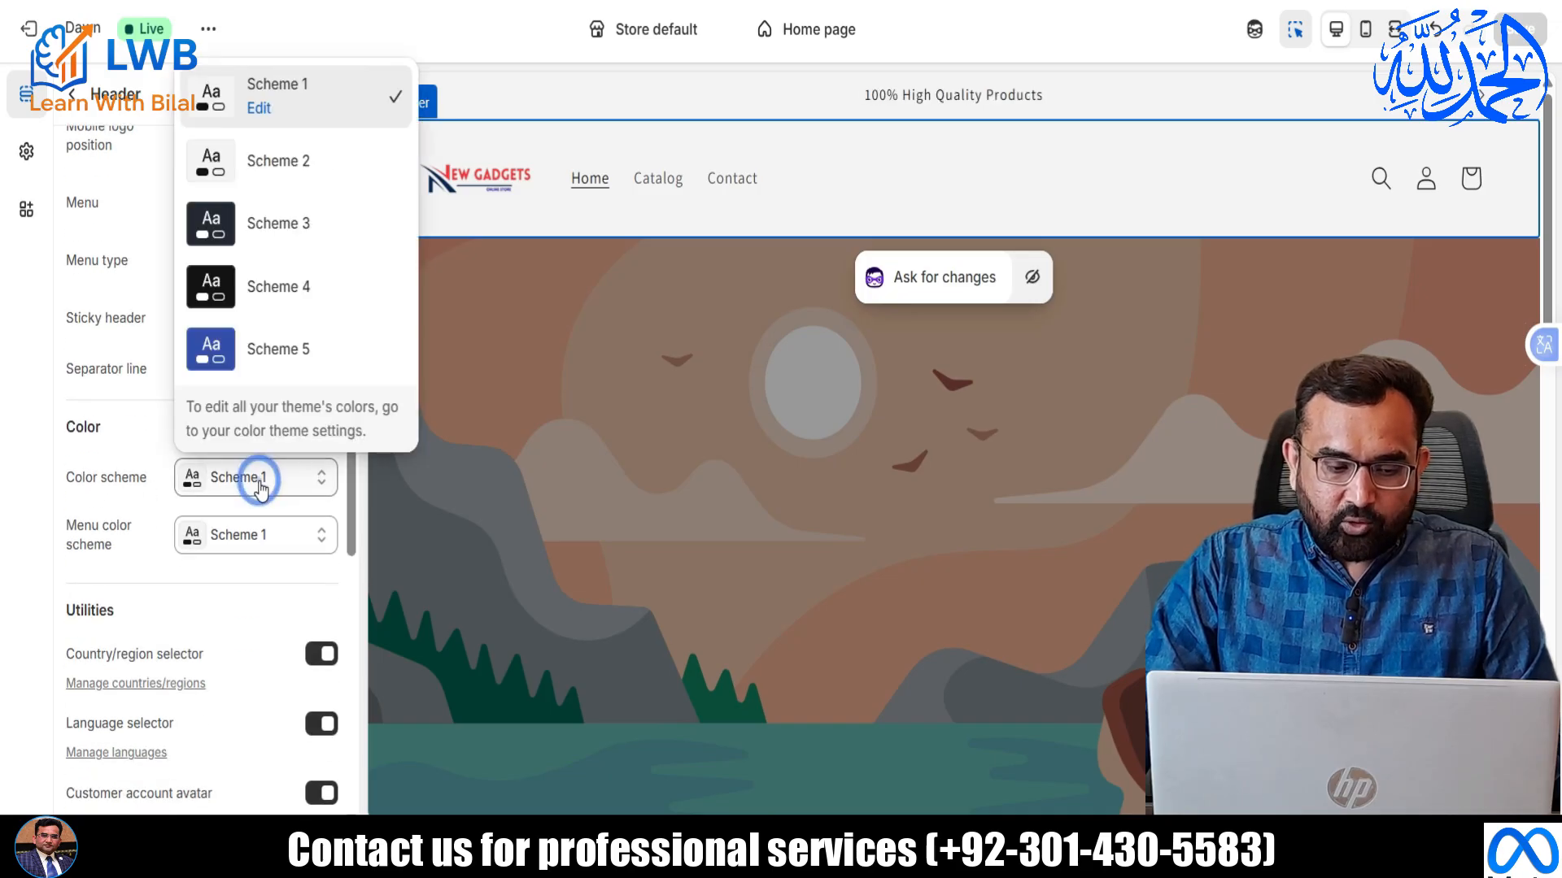
pyautogui.click(286, 247)
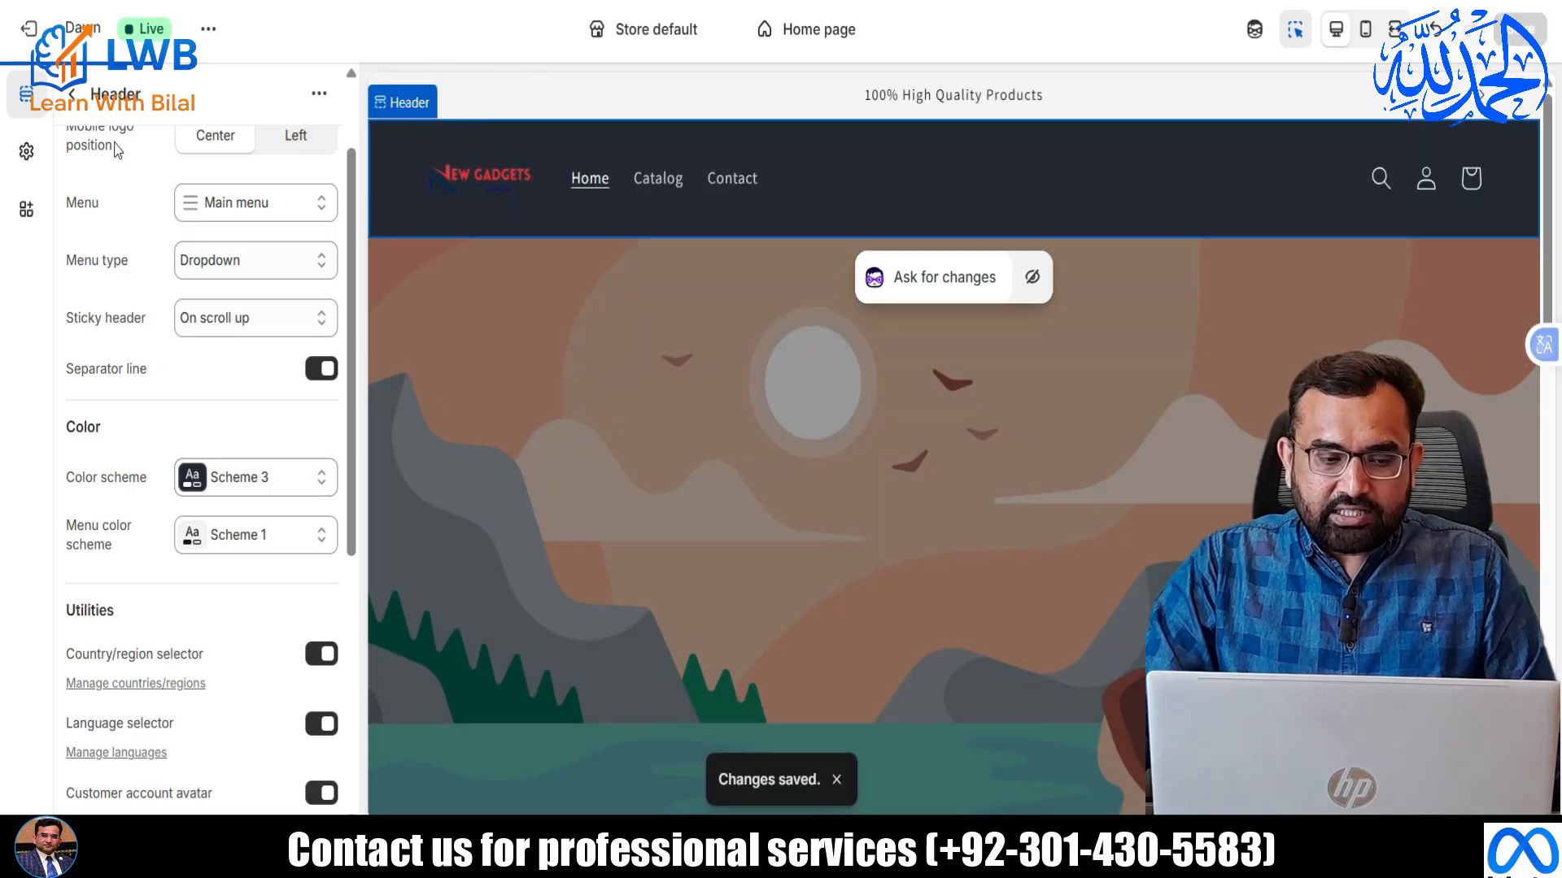
pyautogui.click(72, 95)
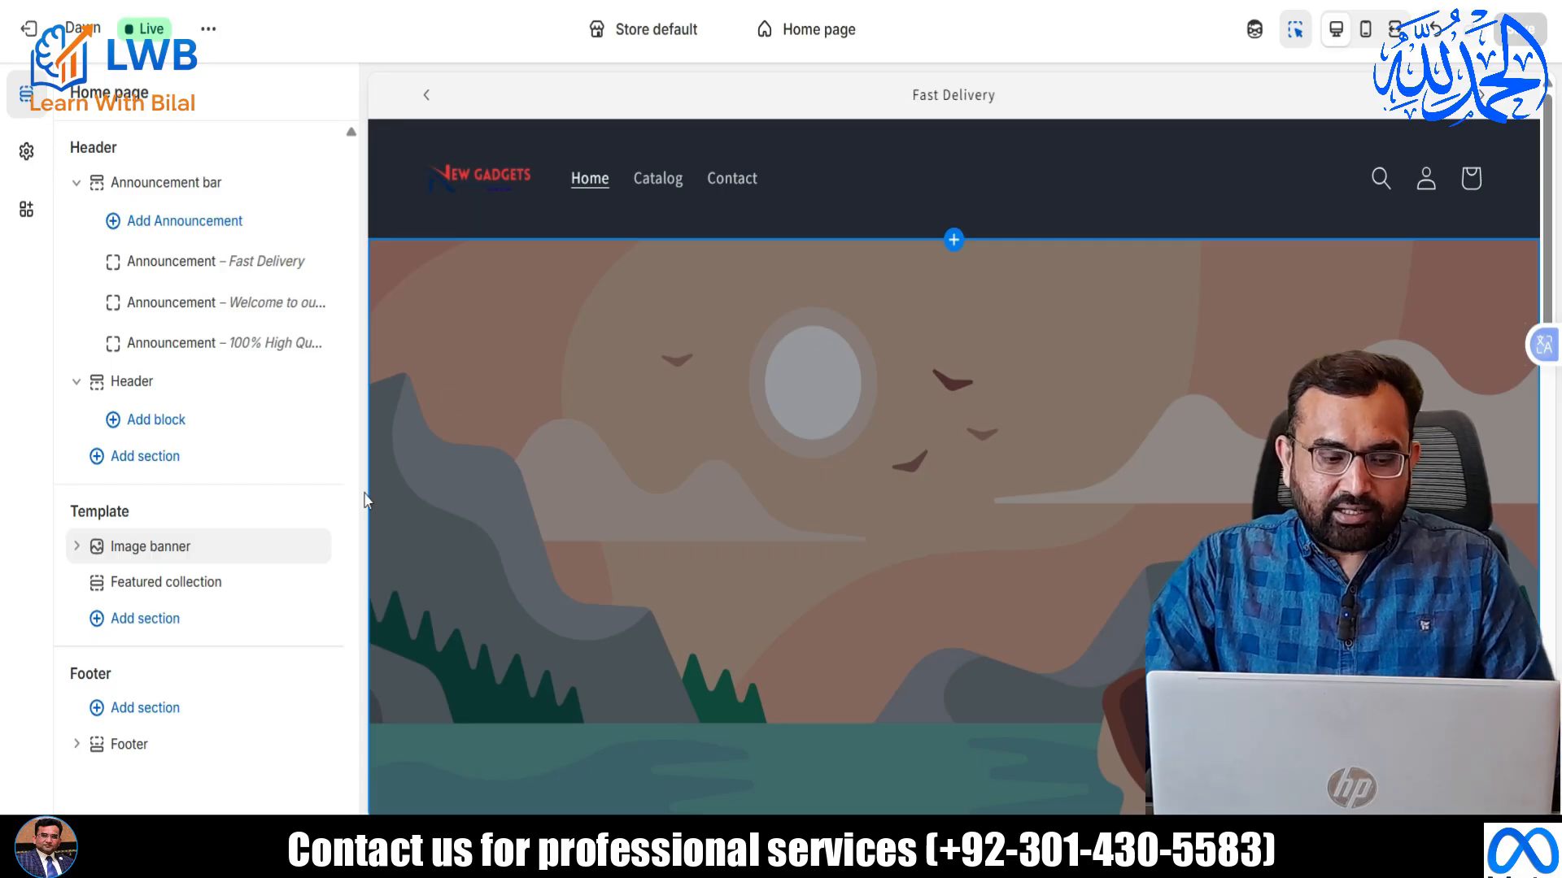
# Upload "Banner.jpg" as Image 1 of the home page's image banner section and save the theme.
pyautogui.click(155, 546)
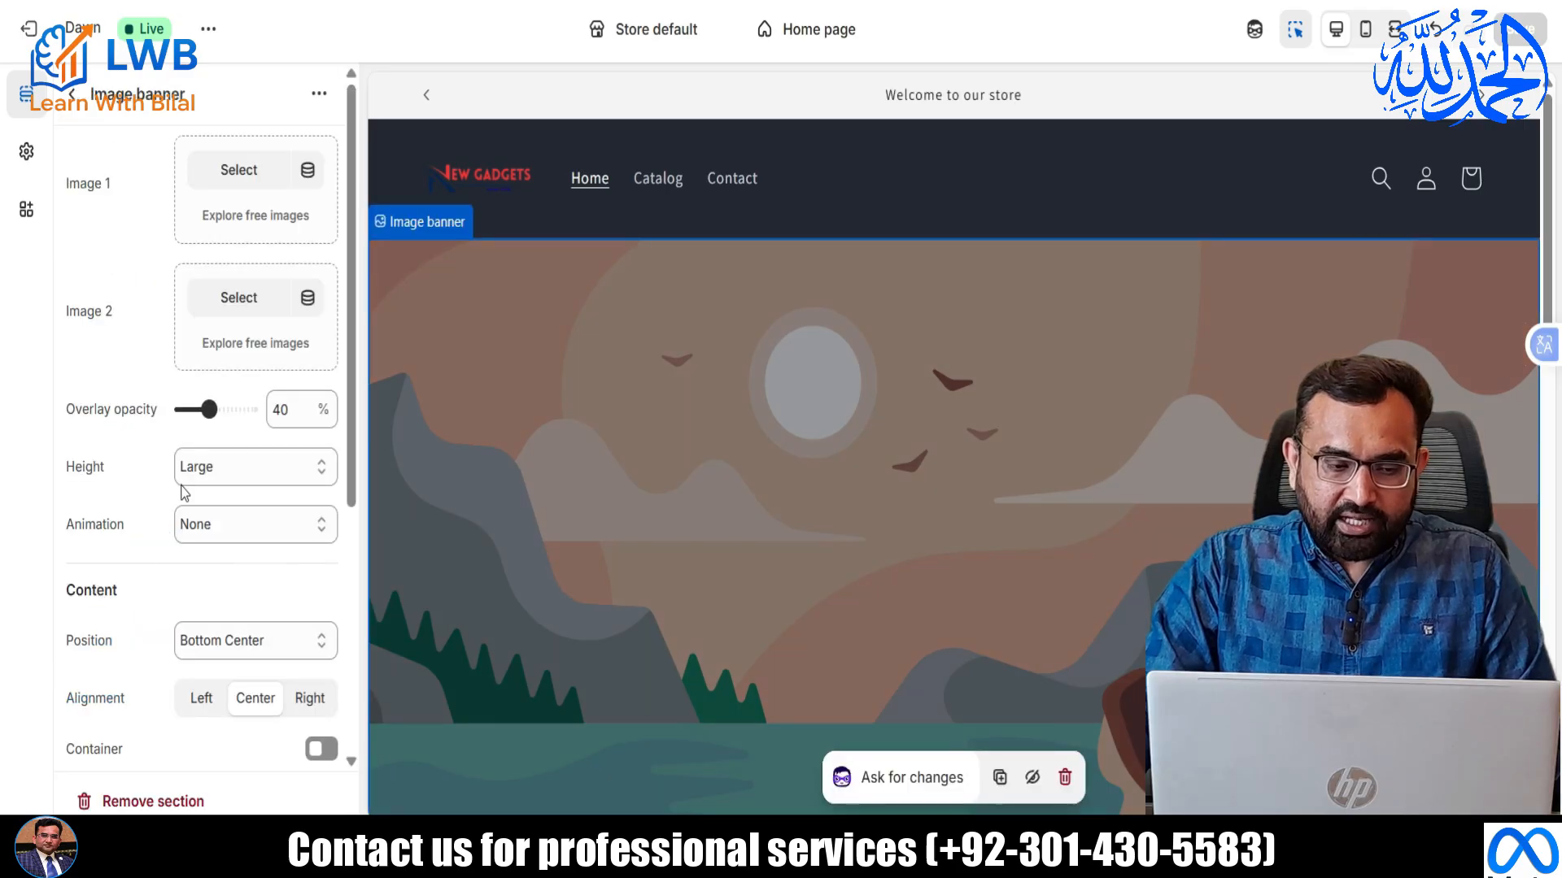
pyautogui.click(252, 170)
pyautogui.click(714, 303)
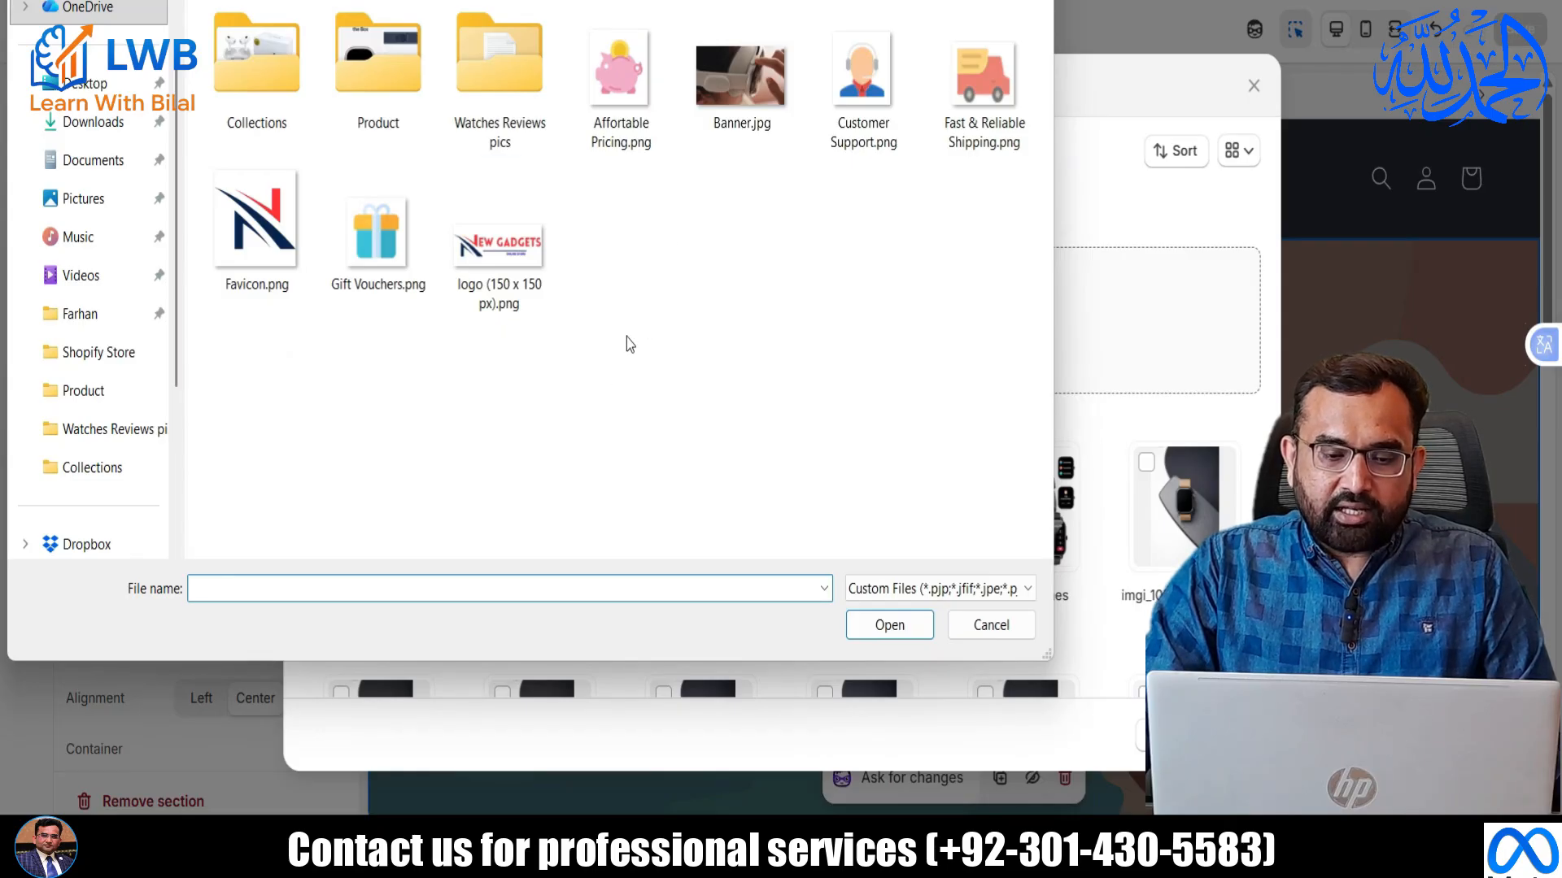
pyautogui.click(734, 79)
pyautogui.click(879, 625)
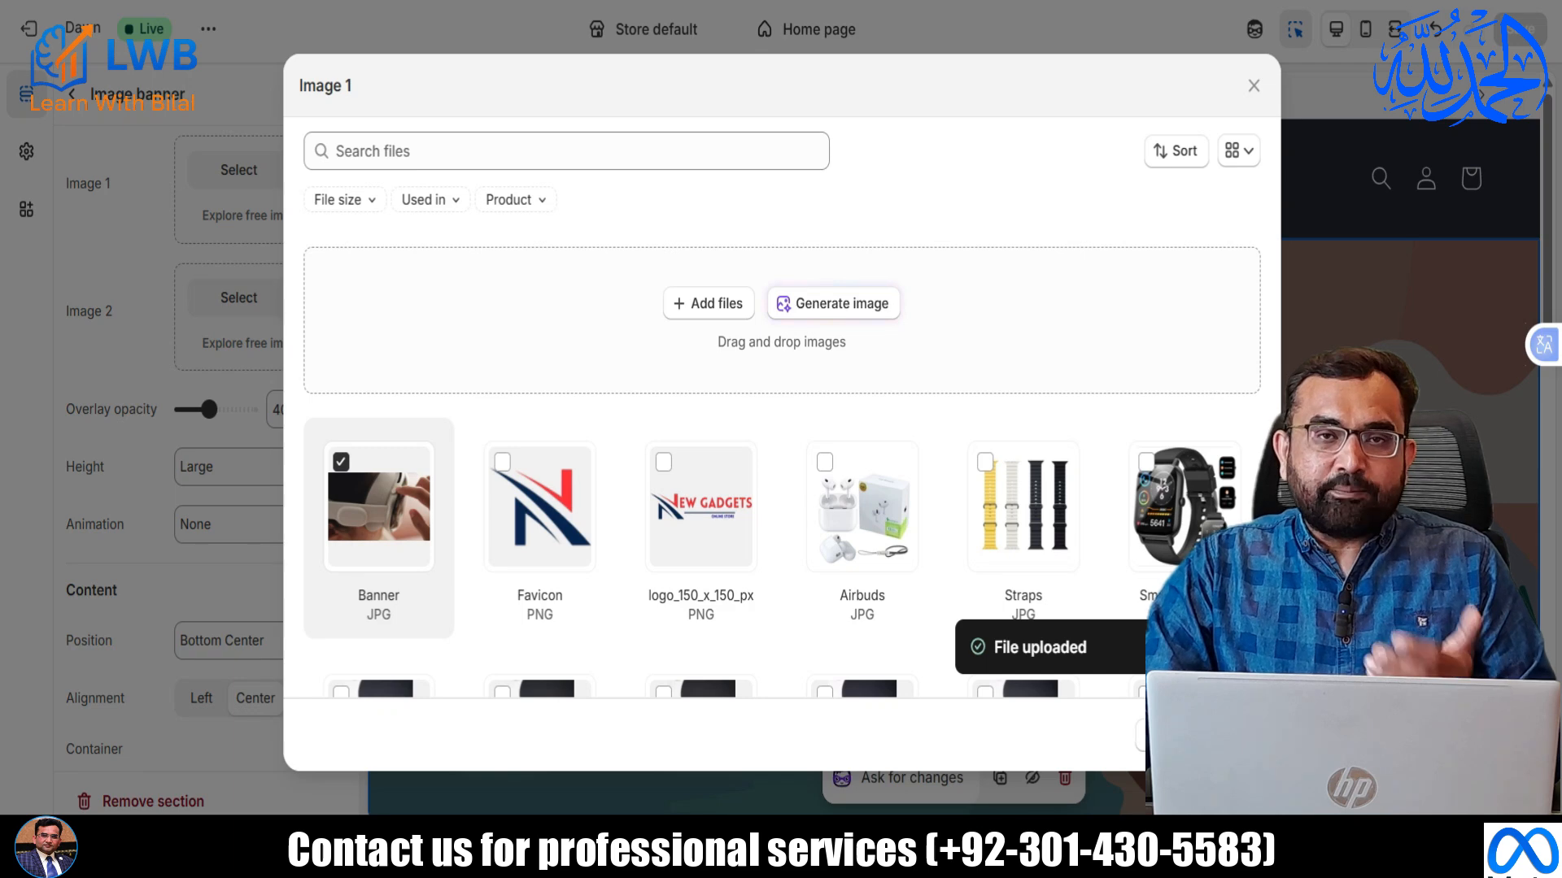
pyautogui.click(1233, 735)
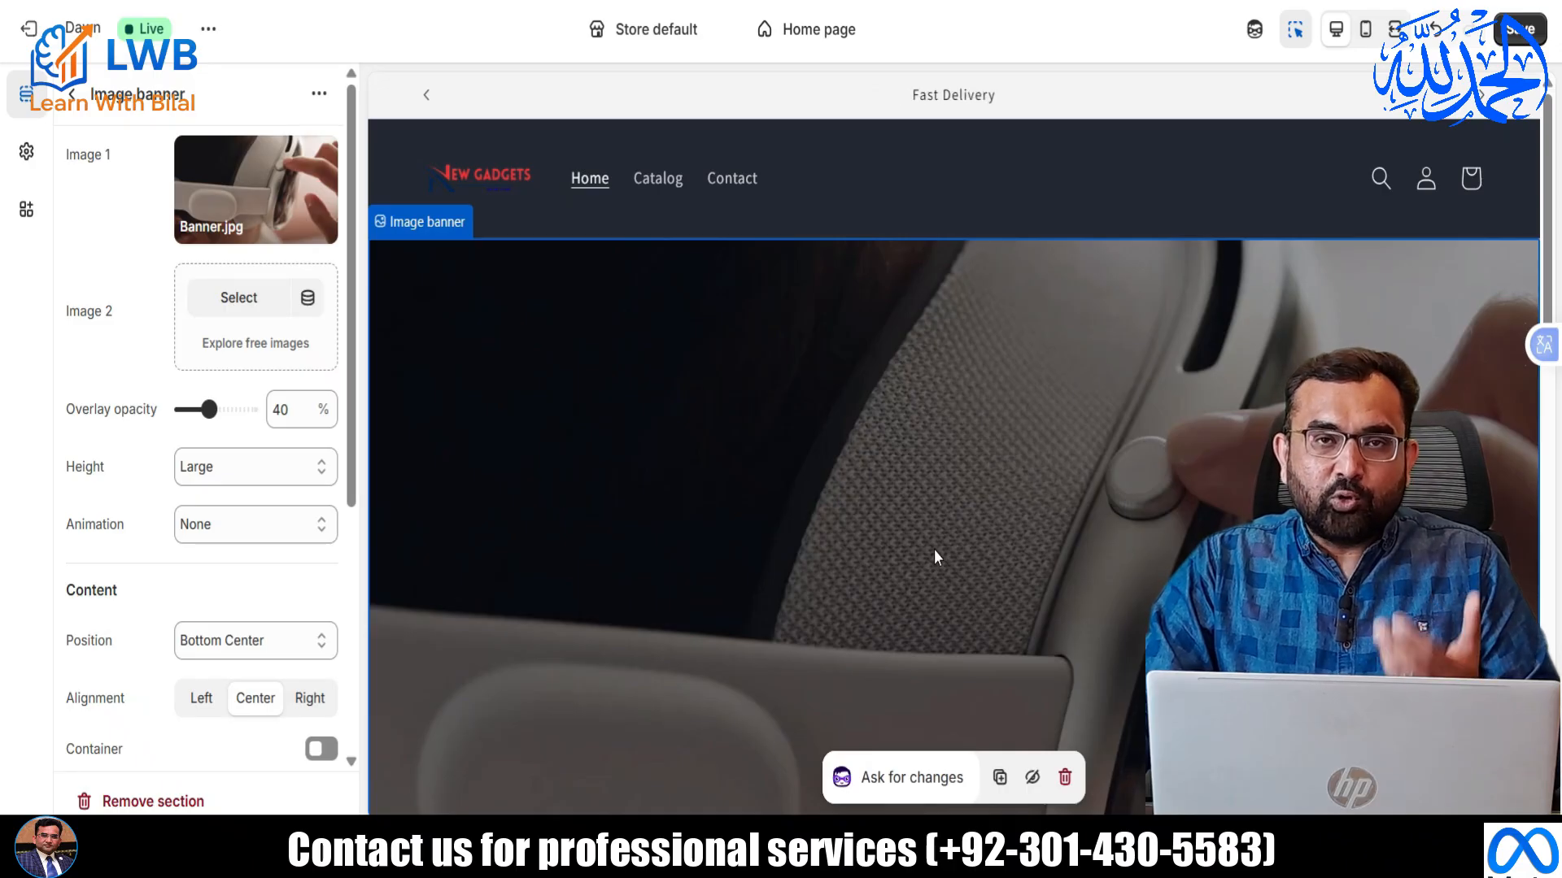
pyautogui.scroll(-2, 851, 417)
pyautogui.scroll(-3, 851, 412)
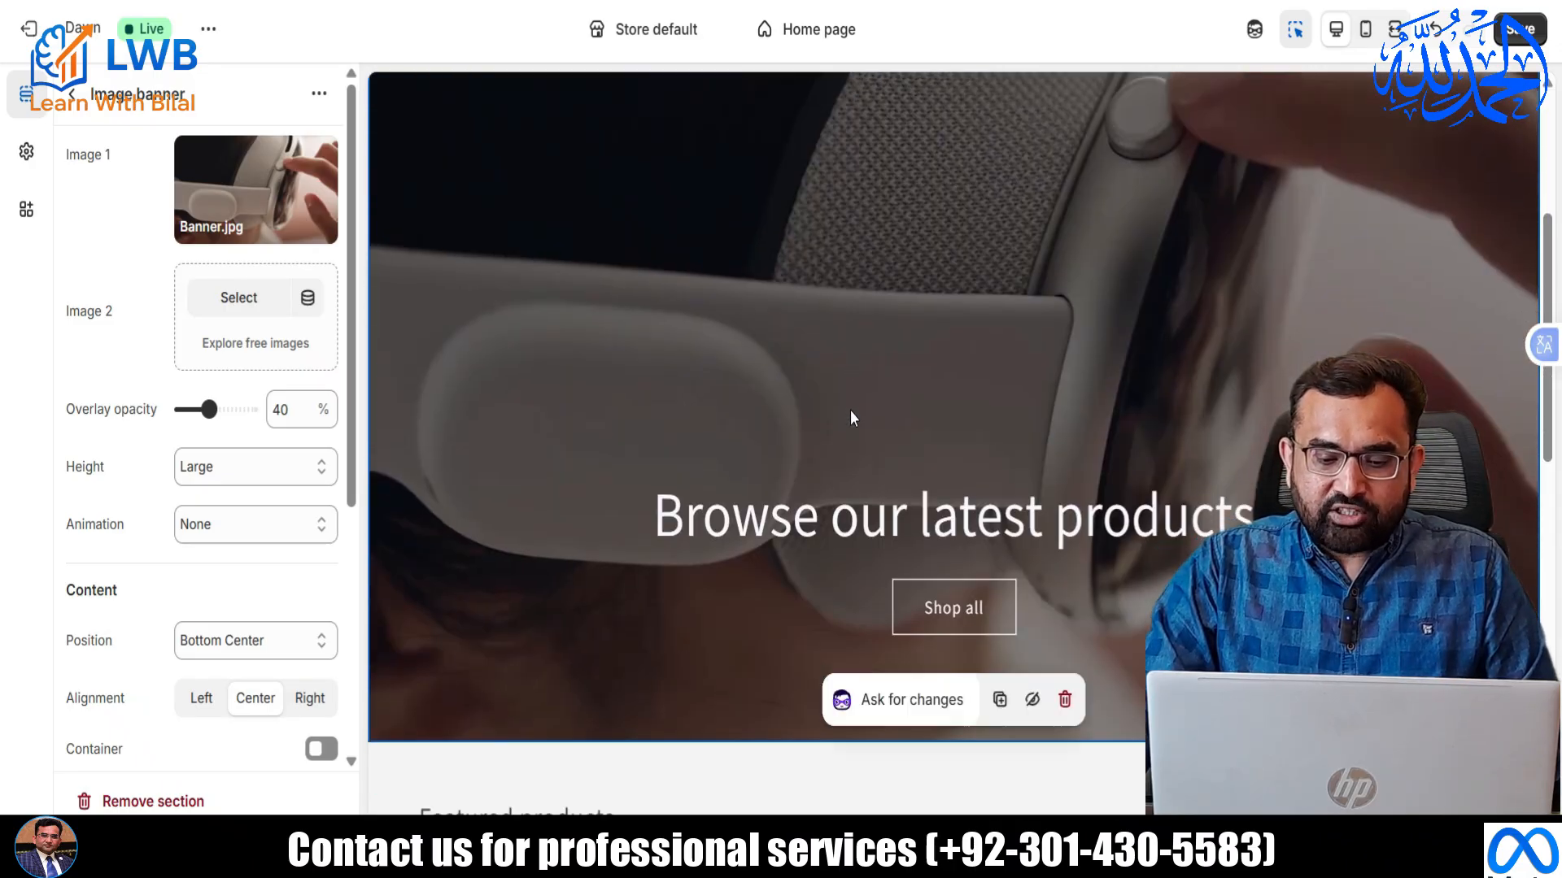
pyautogui.click(1520, 29)
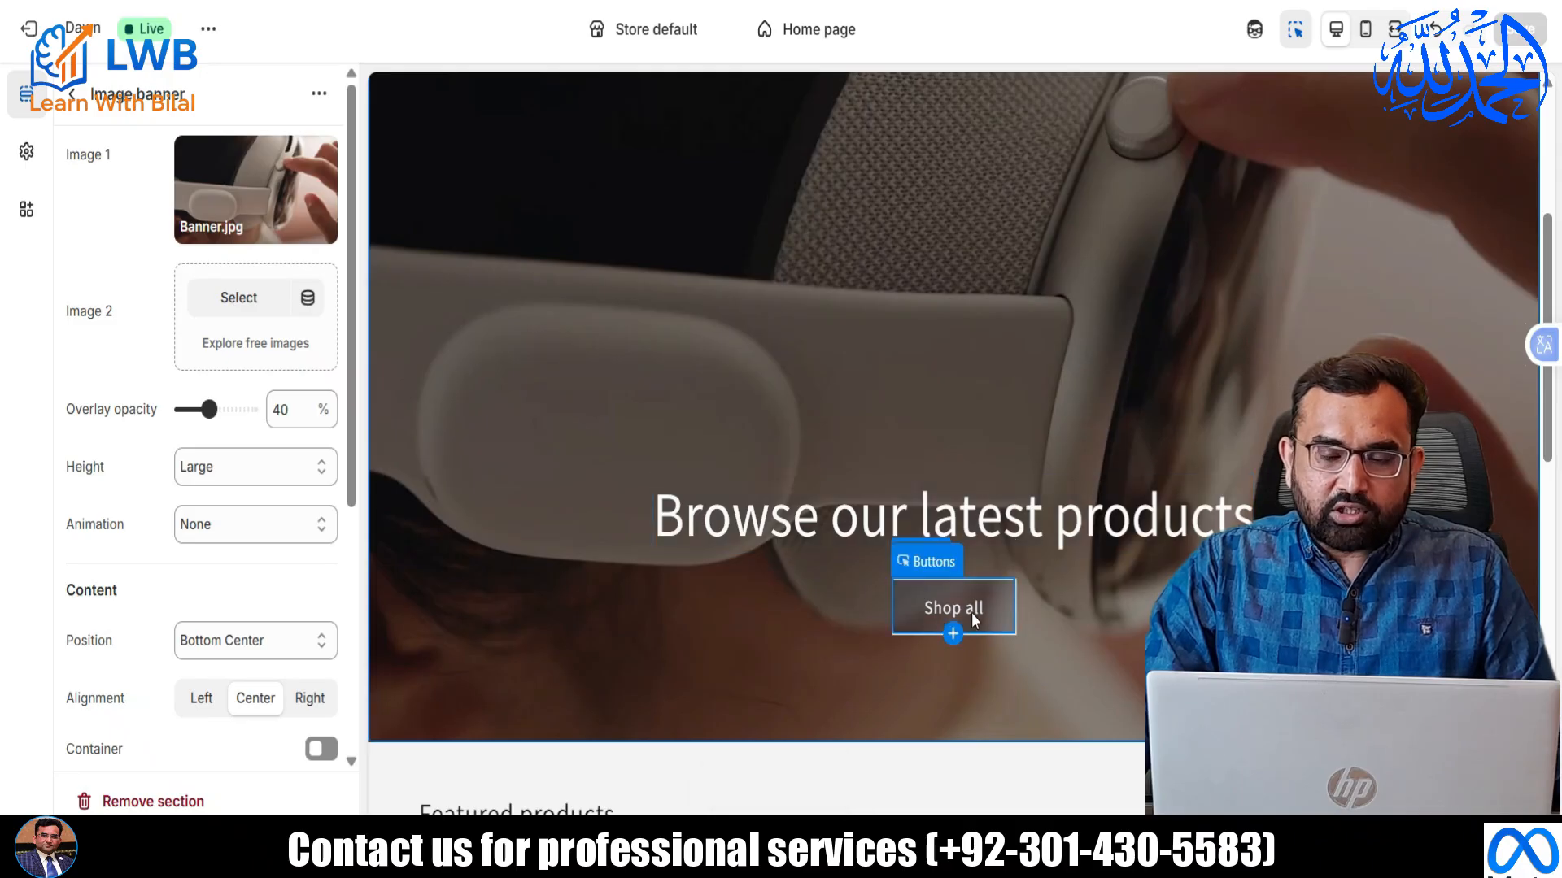
# Hide the heading and buttons blocks of the image banner and check the resulting home page preview.
pyautogui.scroll(-5, 244, 439)
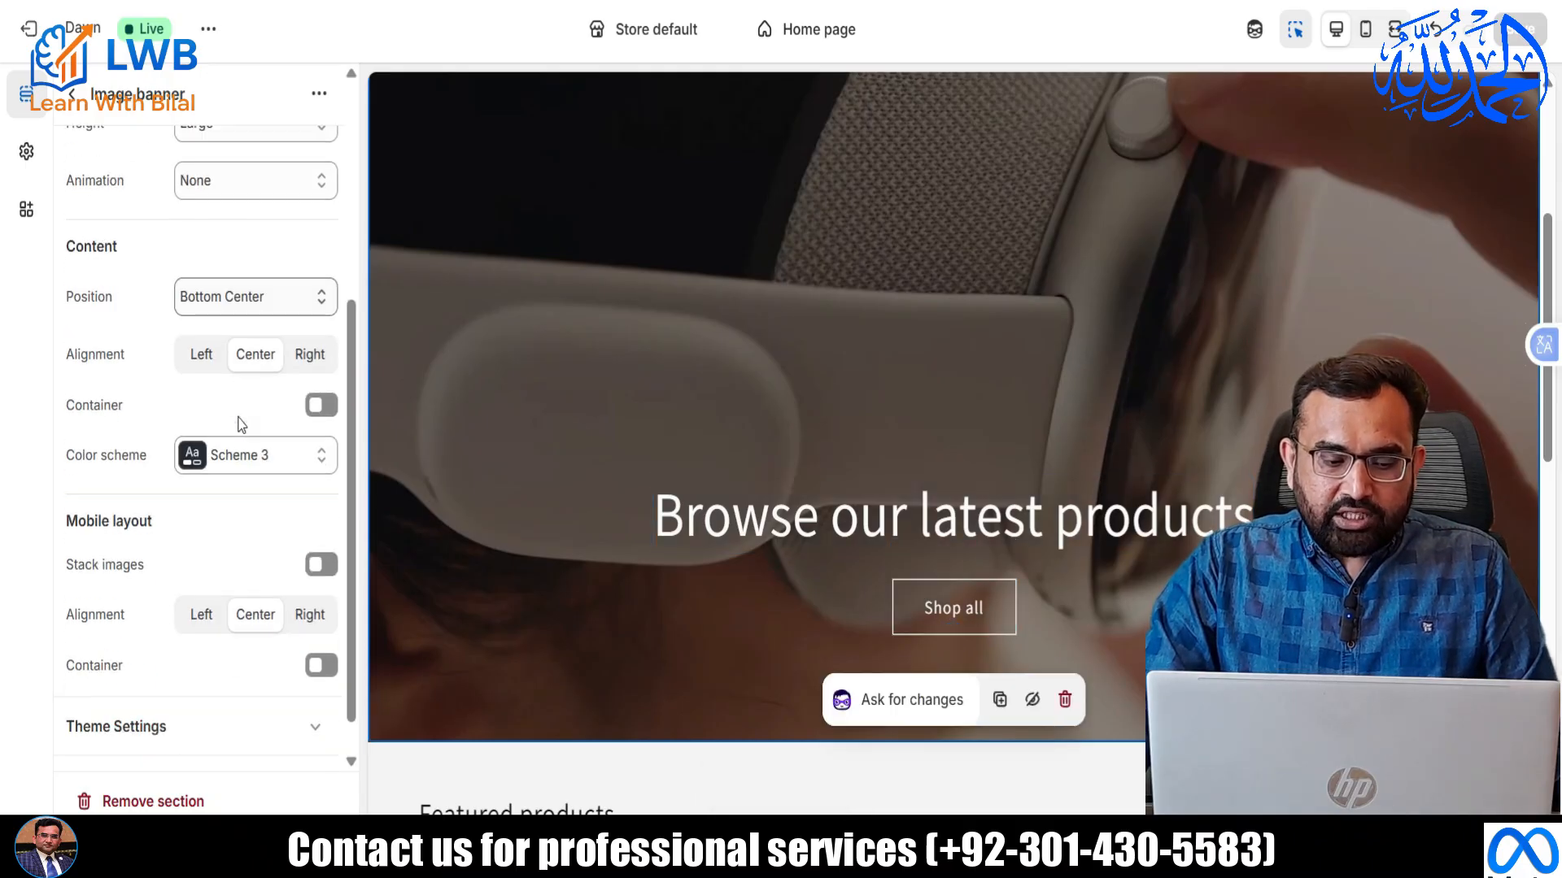
pyautogui.scroll(5, 237, 418)
pyautogui.click(72, 94)
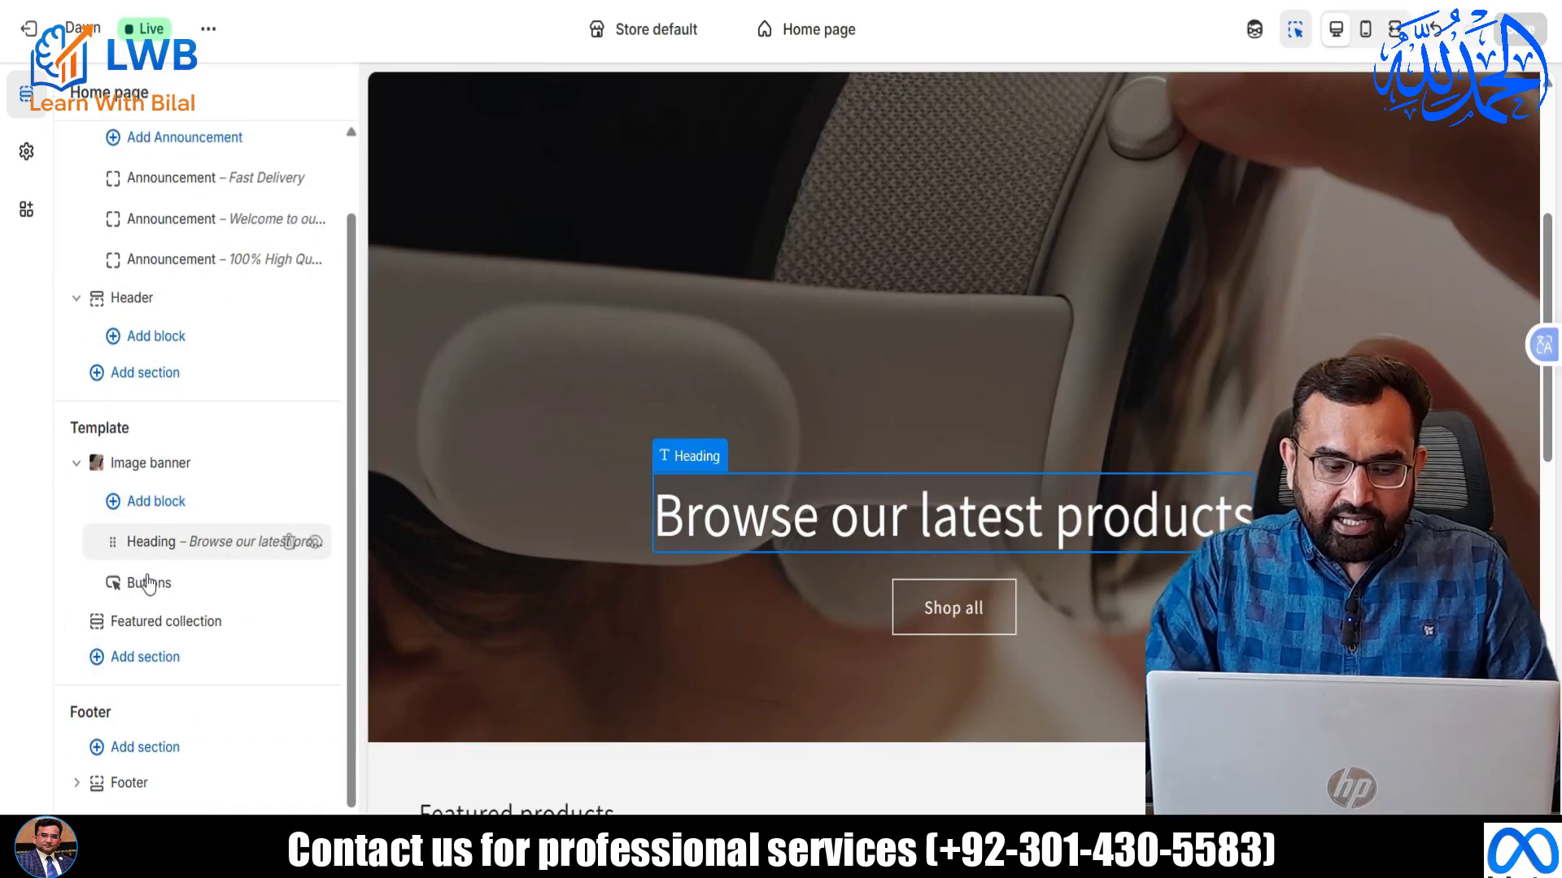
pyautogui.click(315, 541)
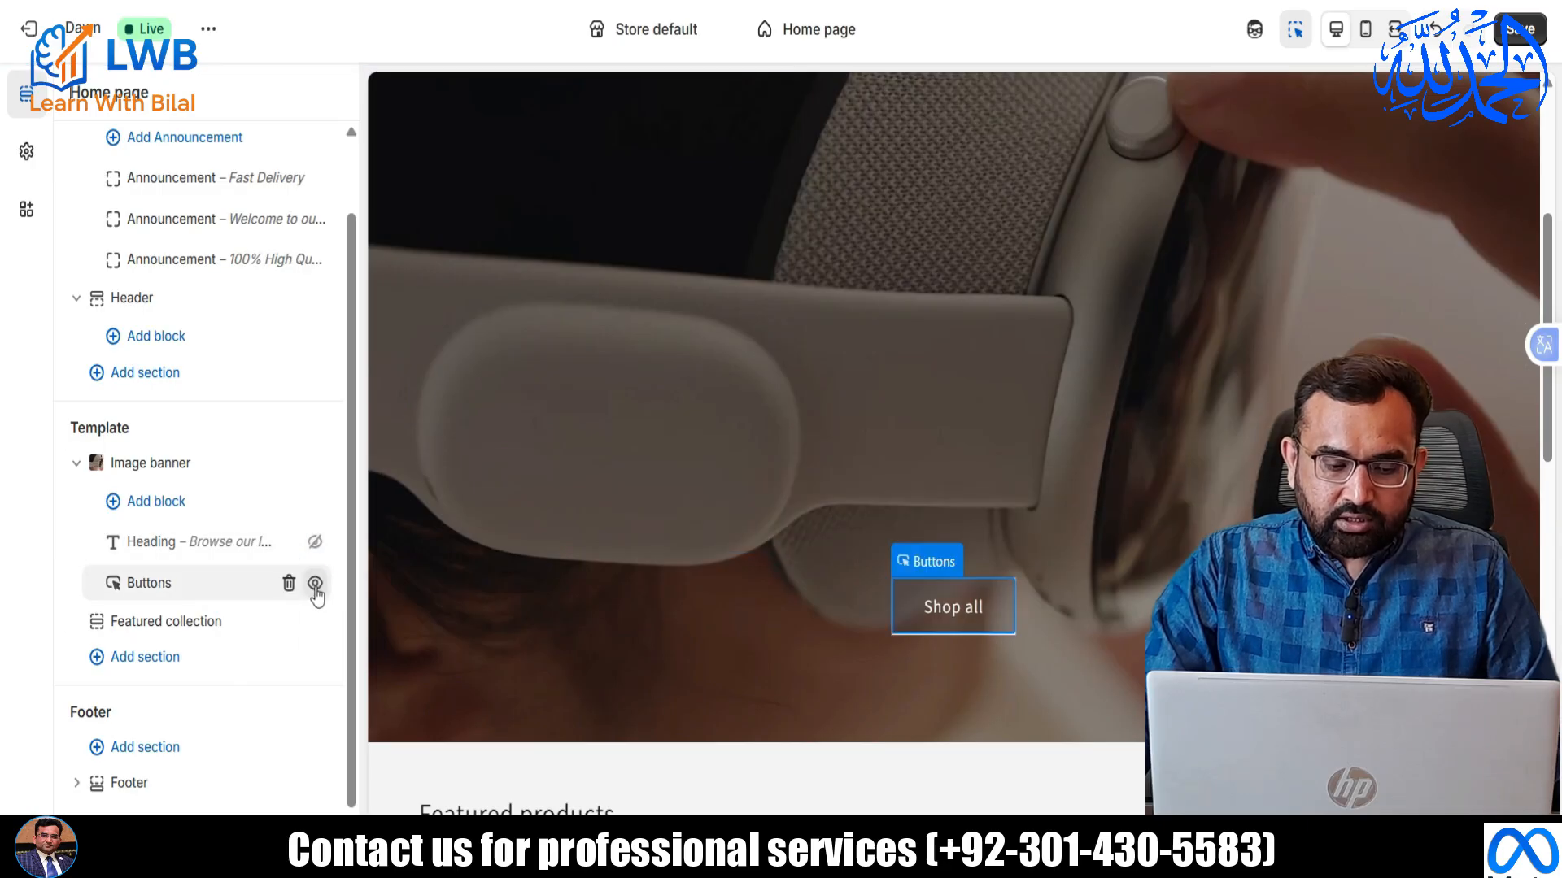
pyautogui.click(315, 583)
pyautogui.hotkey('ctrl', 's')
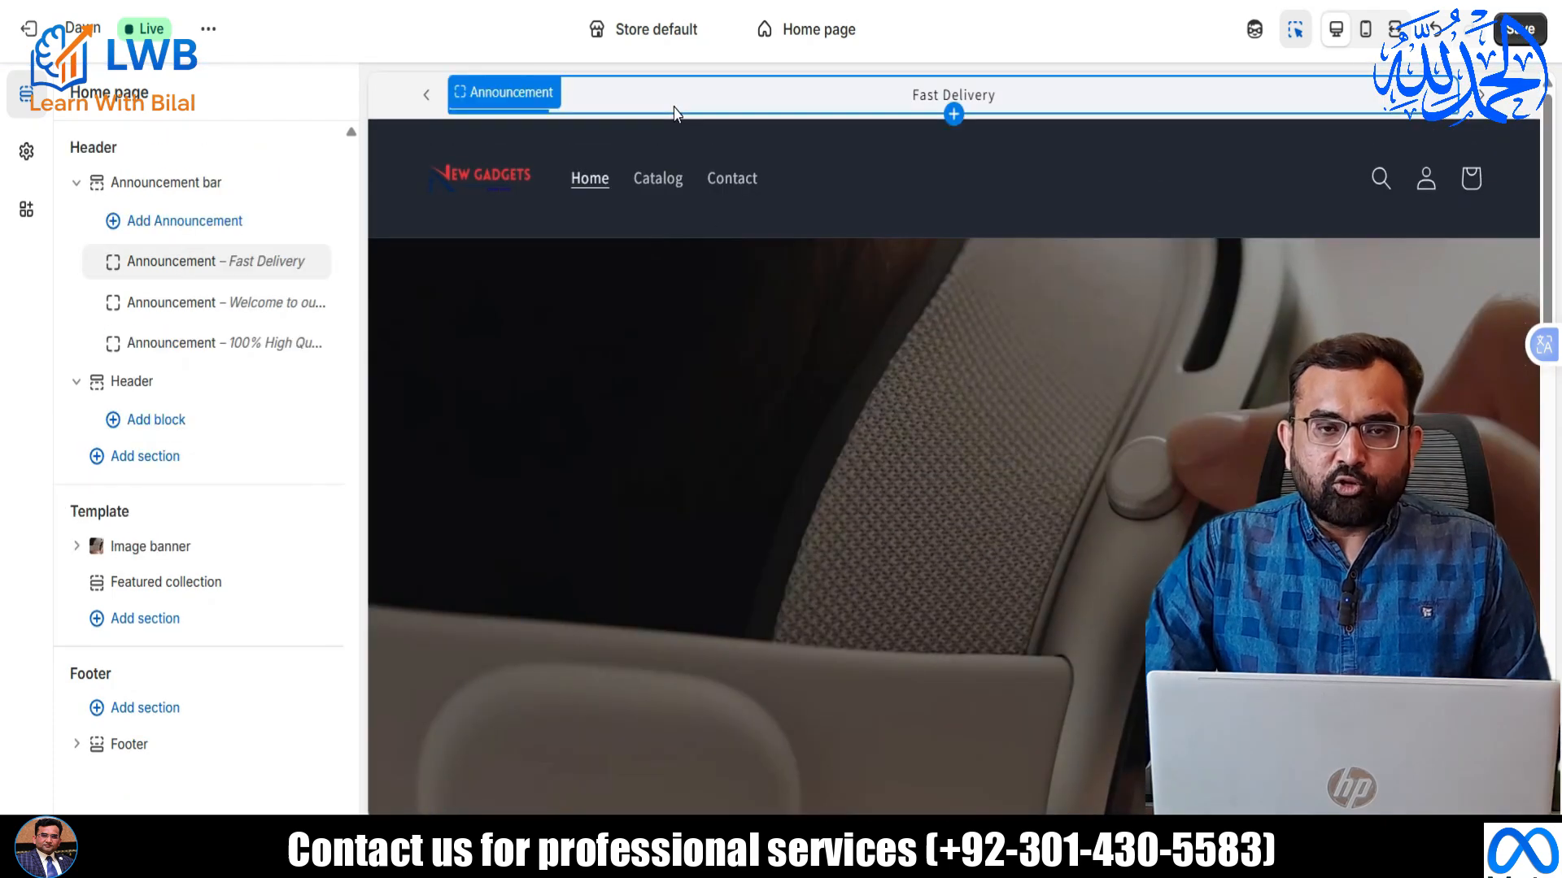
pyautogui.scroll(-3, 690, 299)
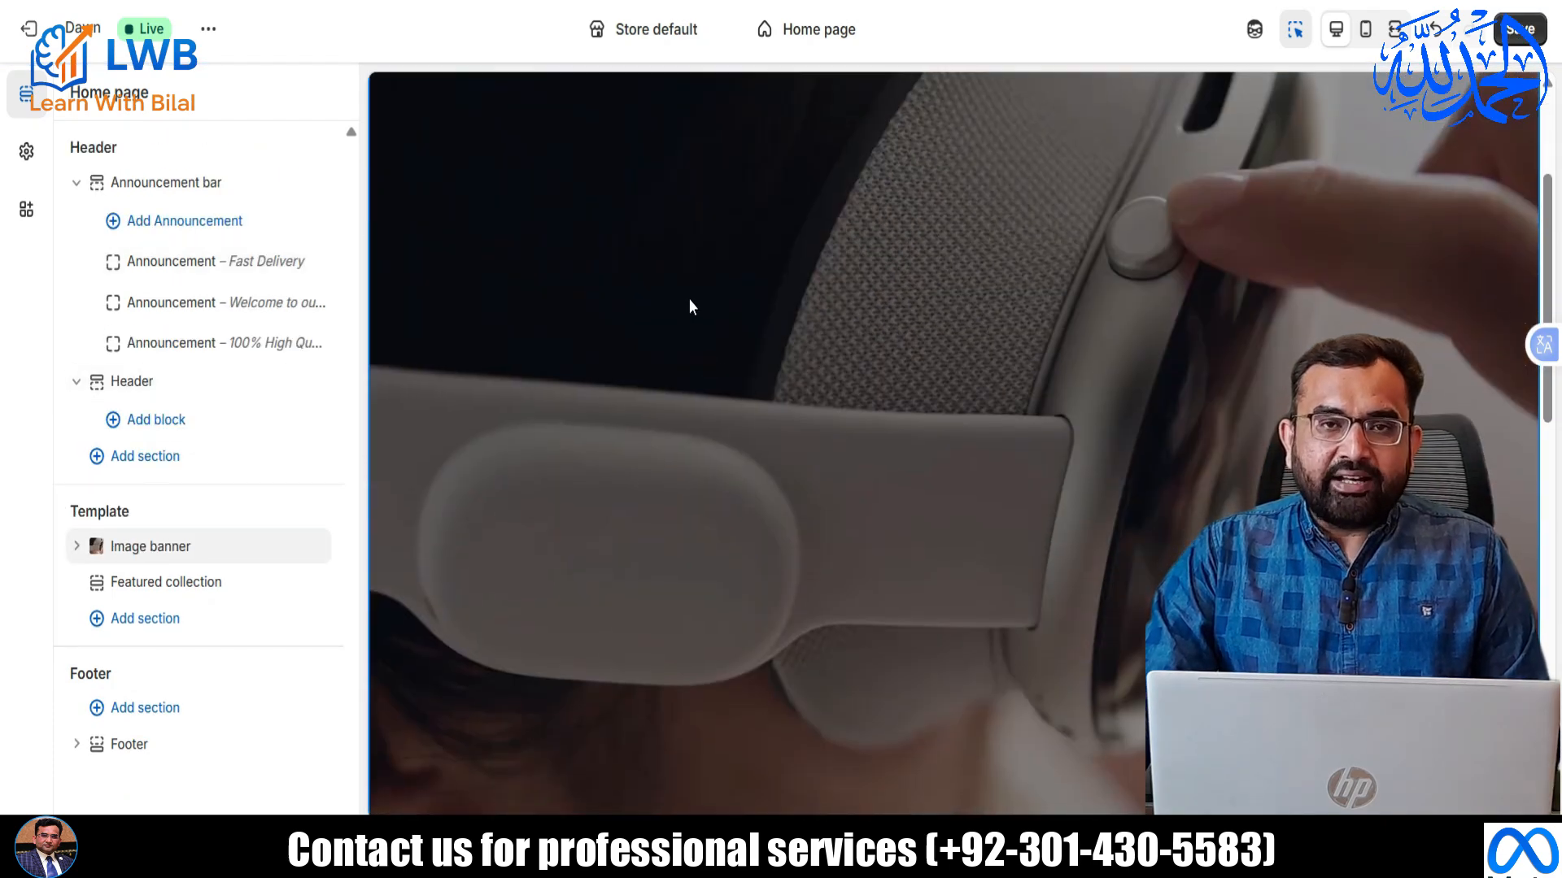
pyautogui.scroll(2, 690, 301)
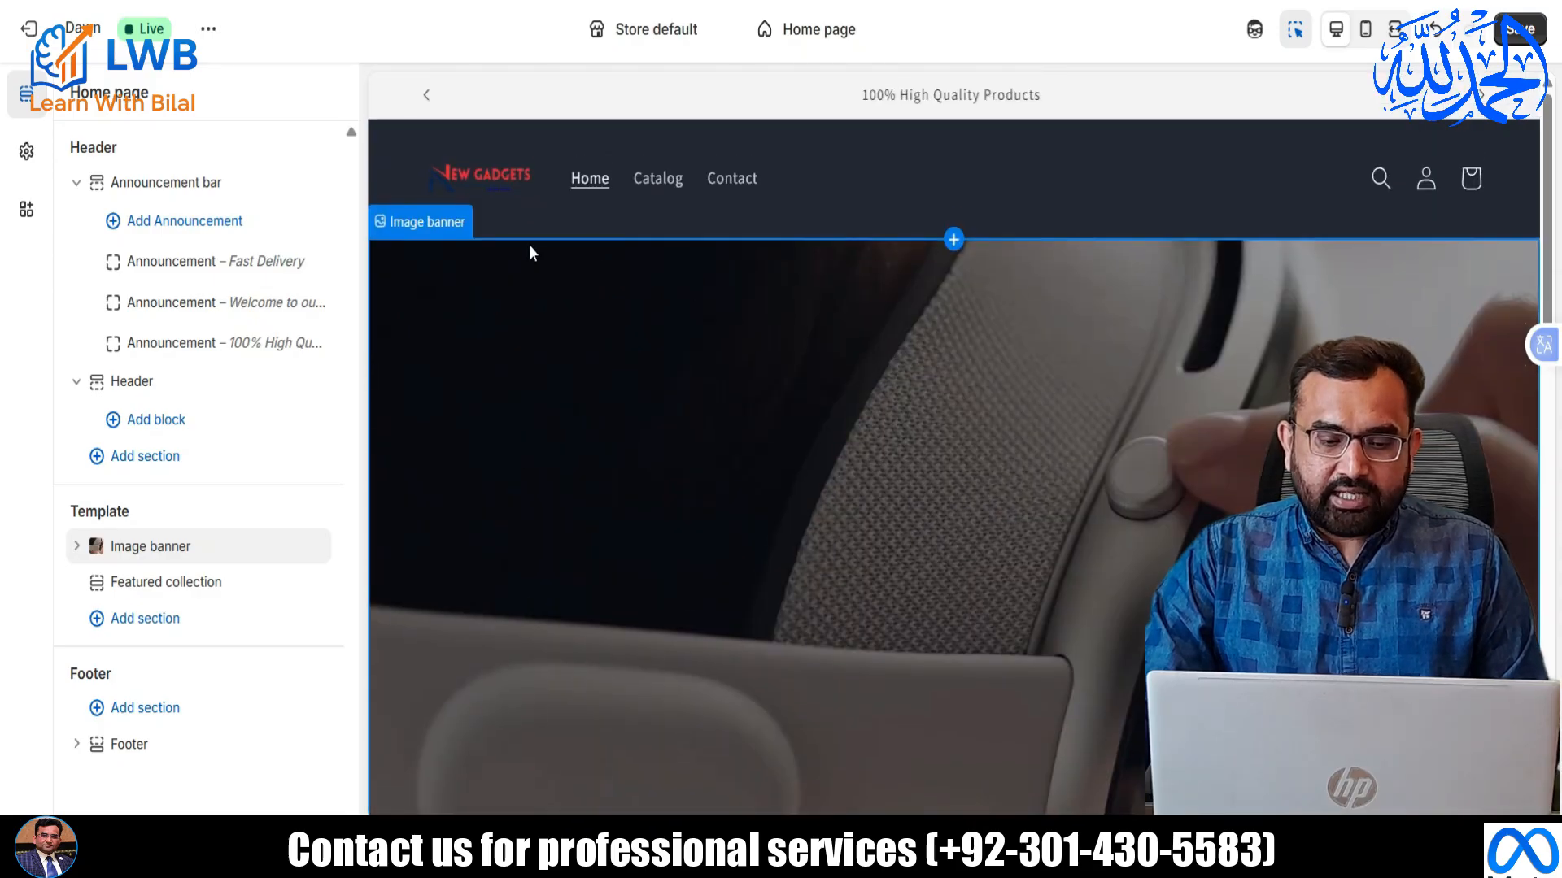
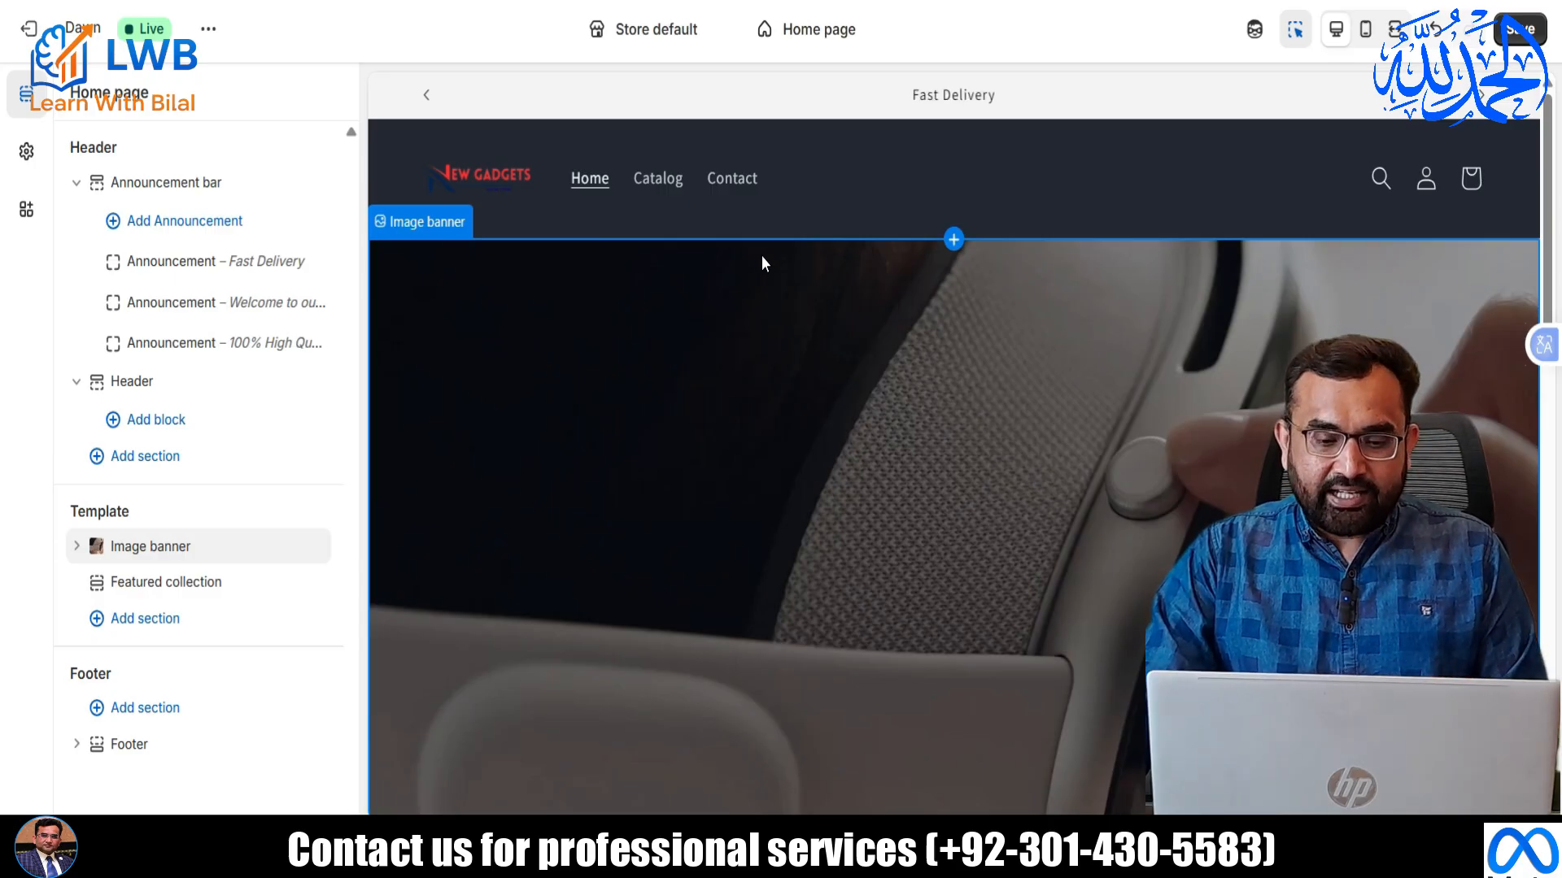
# Open the announcement bar section's code in the theme code editor.
pyautogui.click(182, 183)
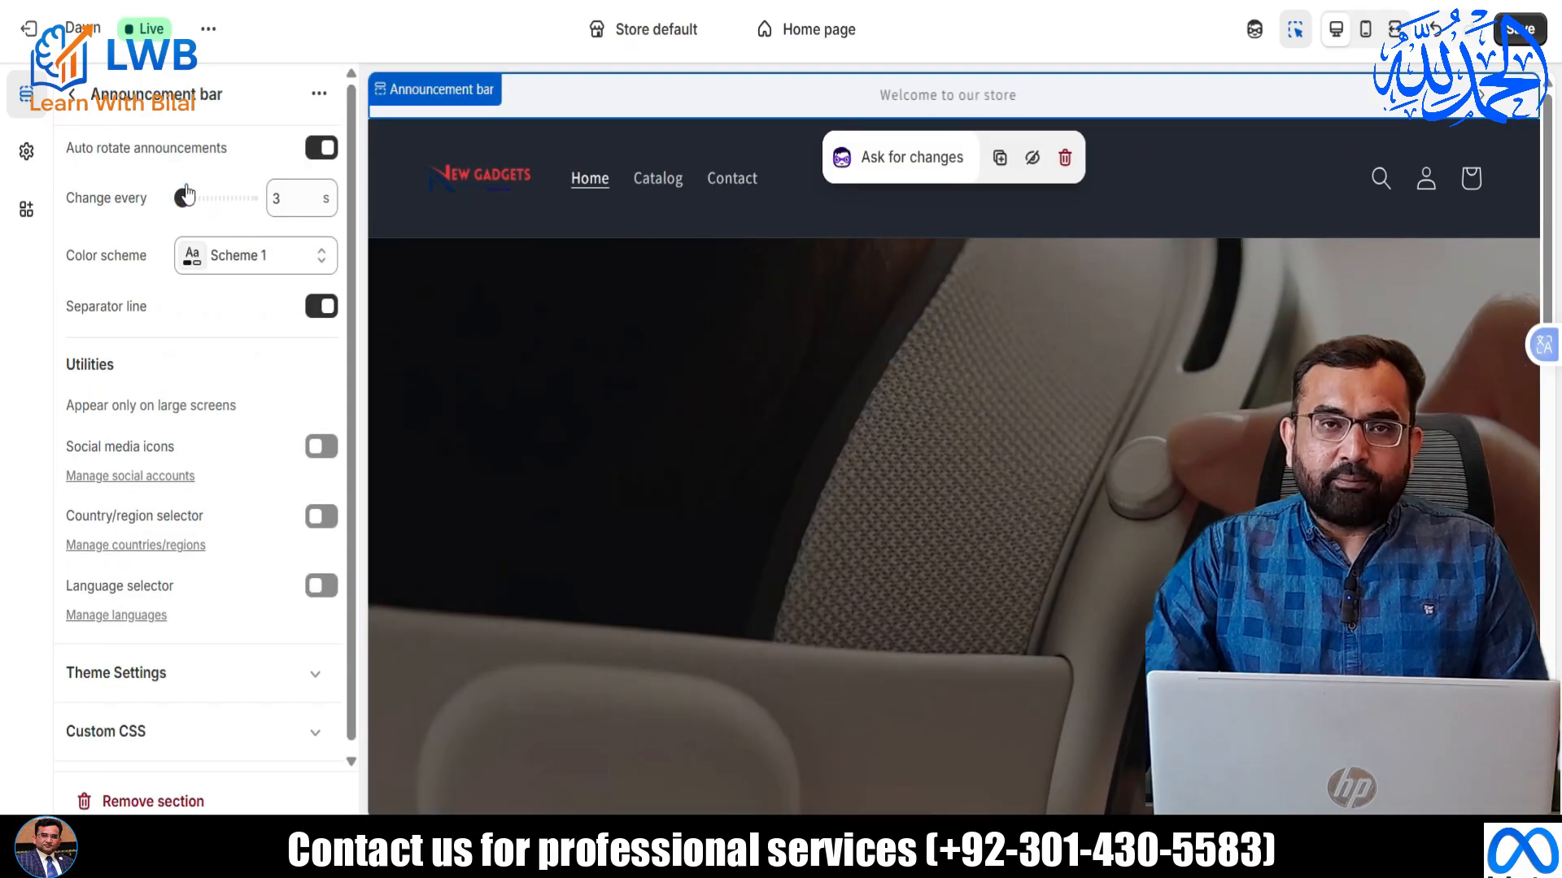
pyautogui.click(319, 94)
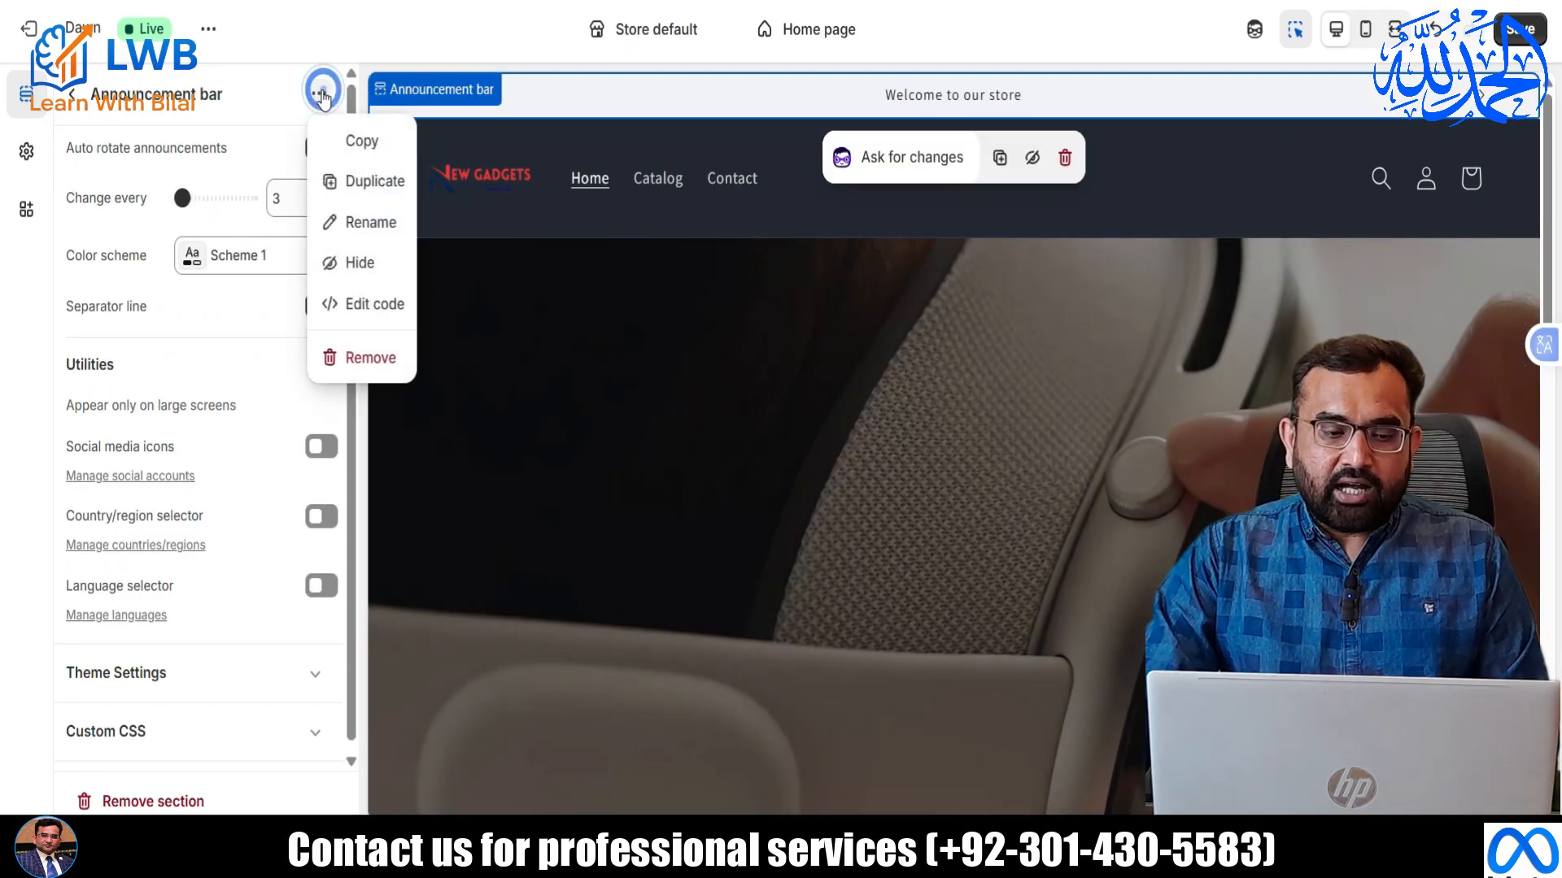
pyautogui.click(358, 305)
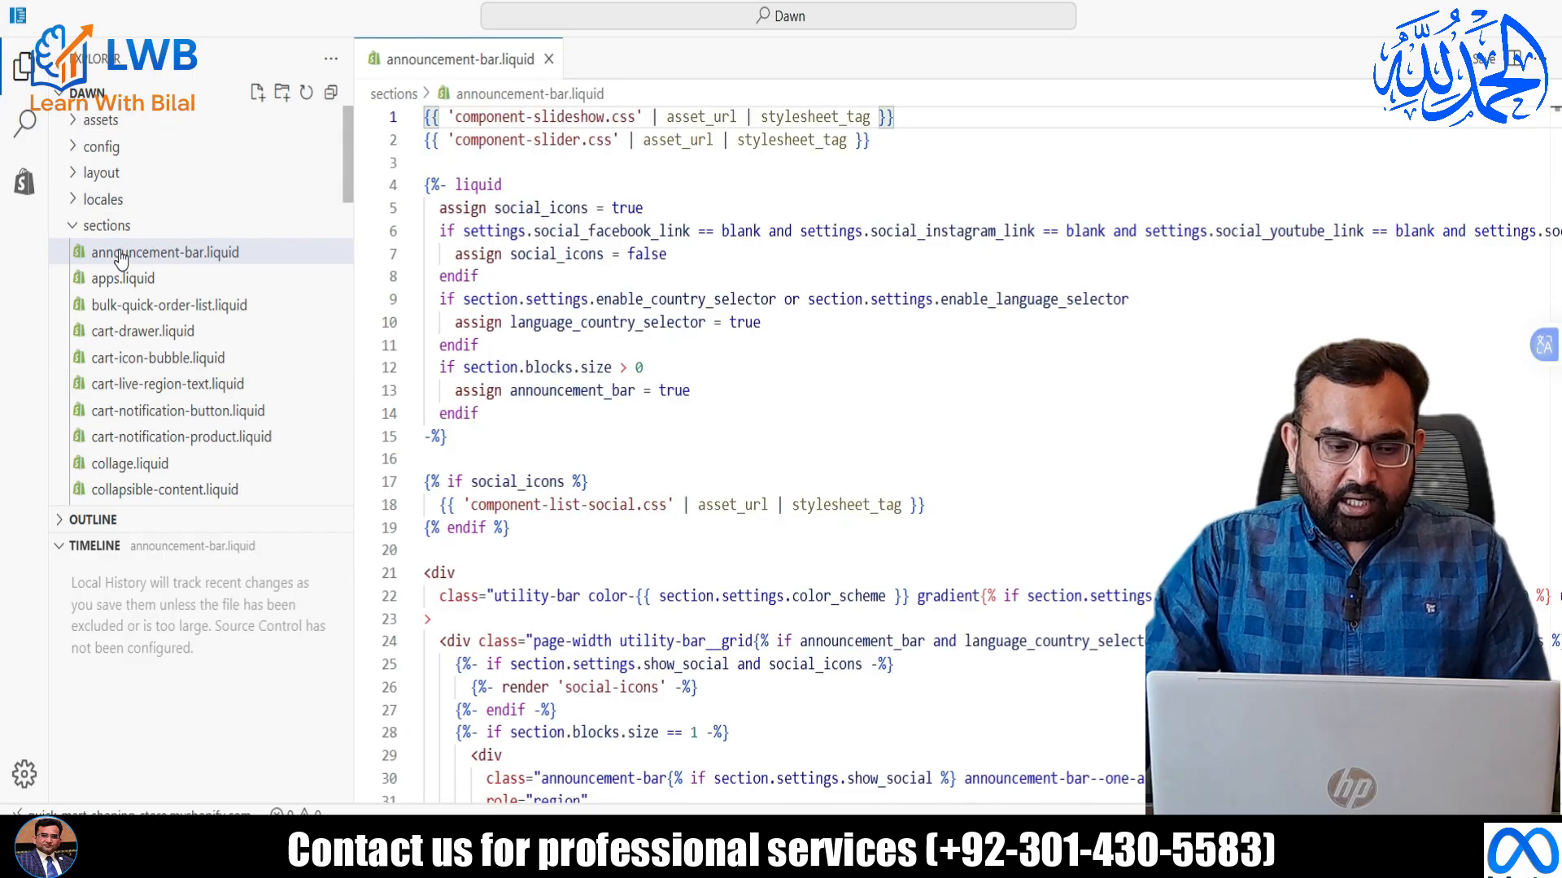
# Close the announcement bar file and create a new file named "collection-slider.liquid" in the theme's sections folder.
pyautogui.click(548, 59)
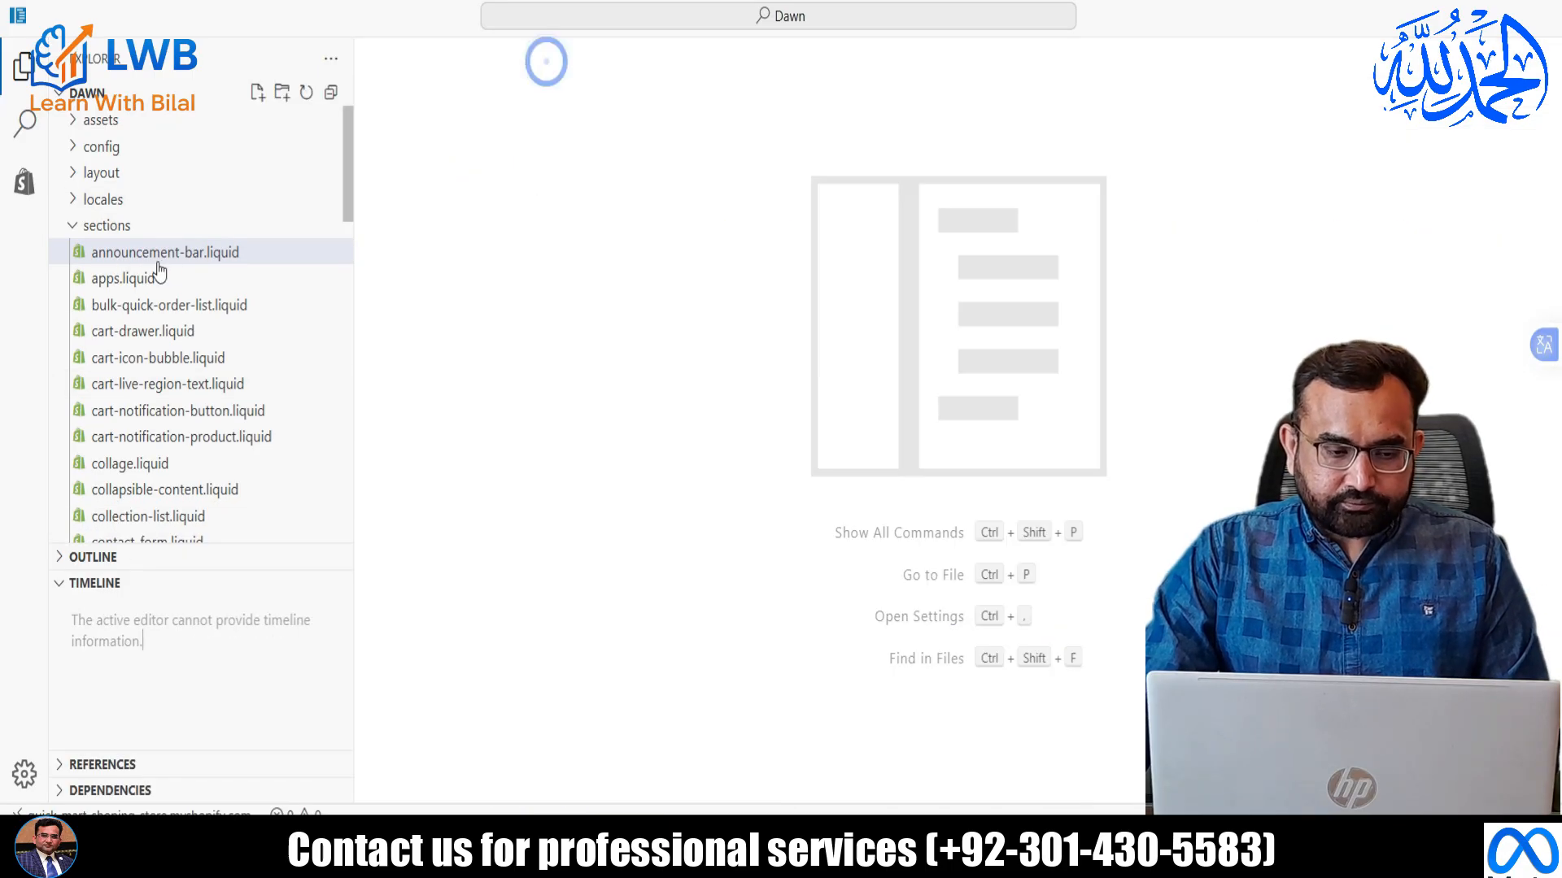
pyautogui.click(126, 236)
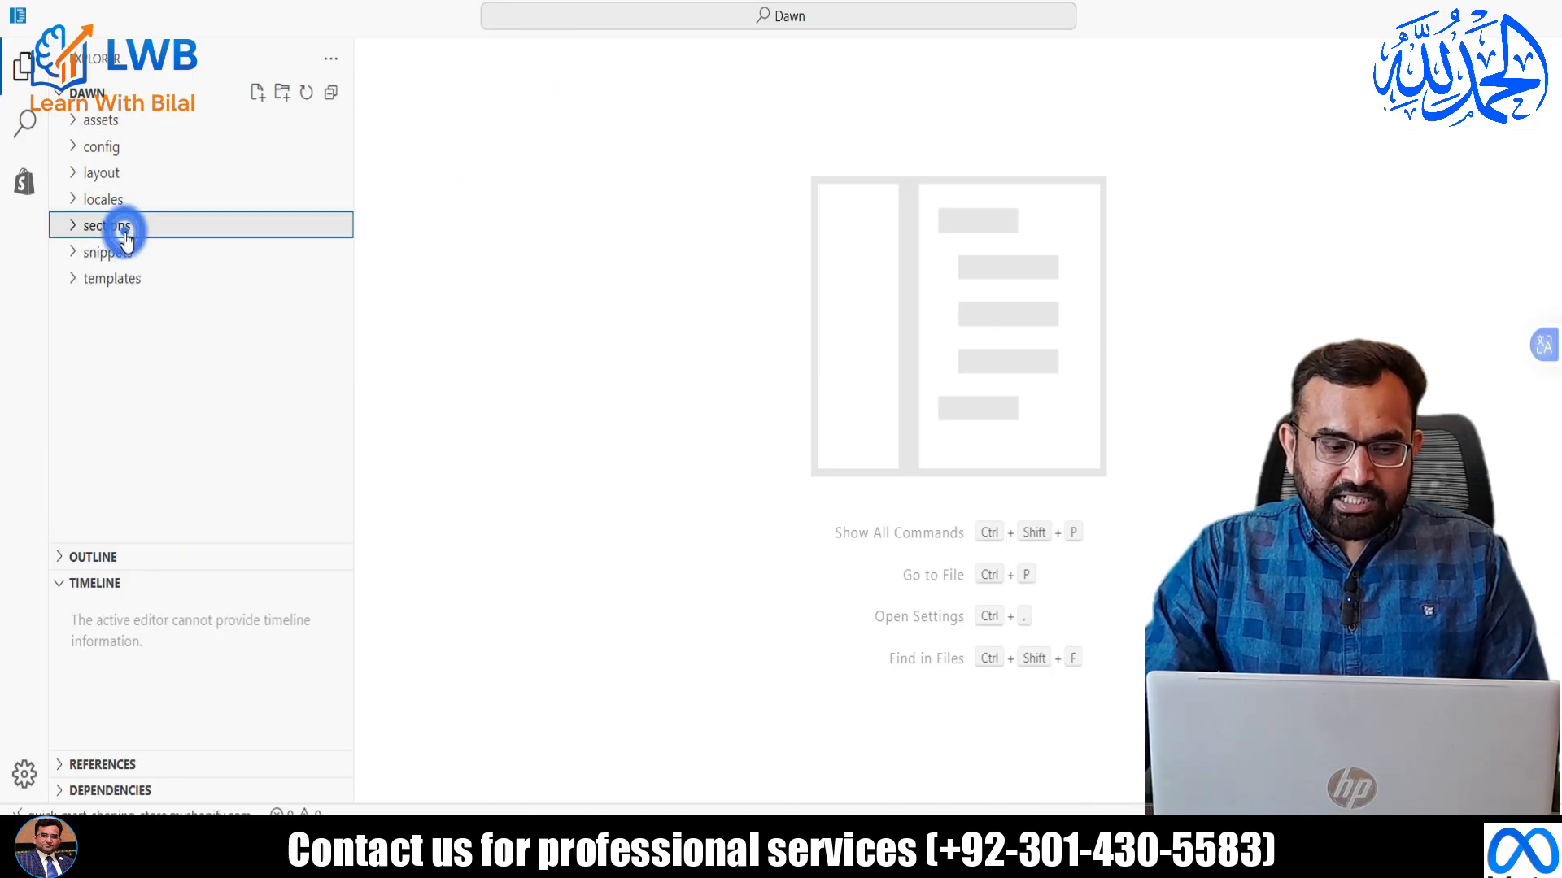
pyautogui.click(258, 96)
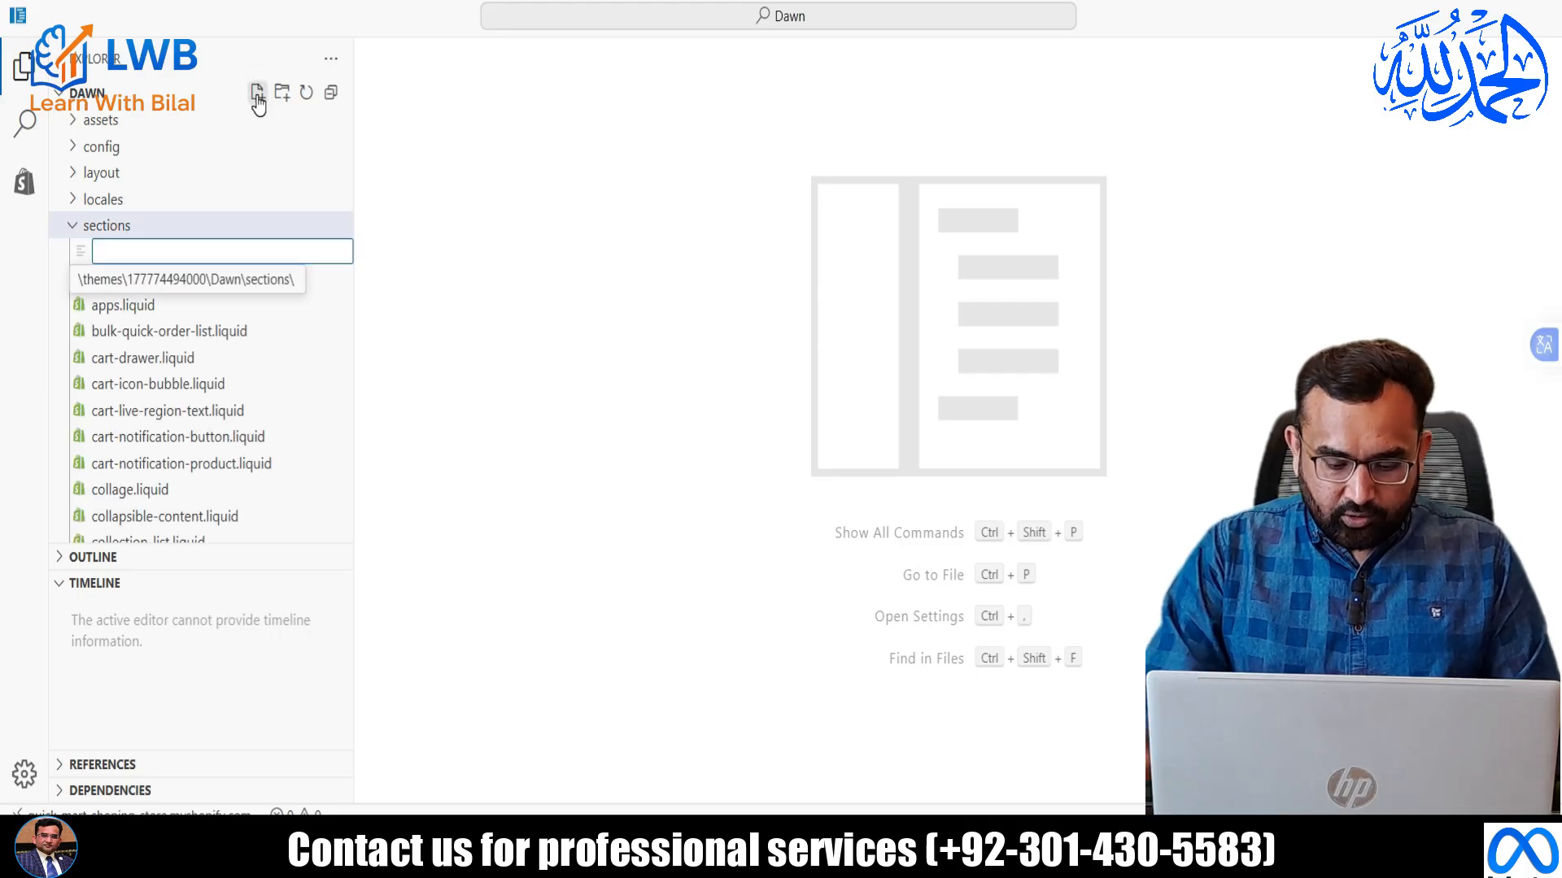
pyautogui.write('collection-slider.liquid')
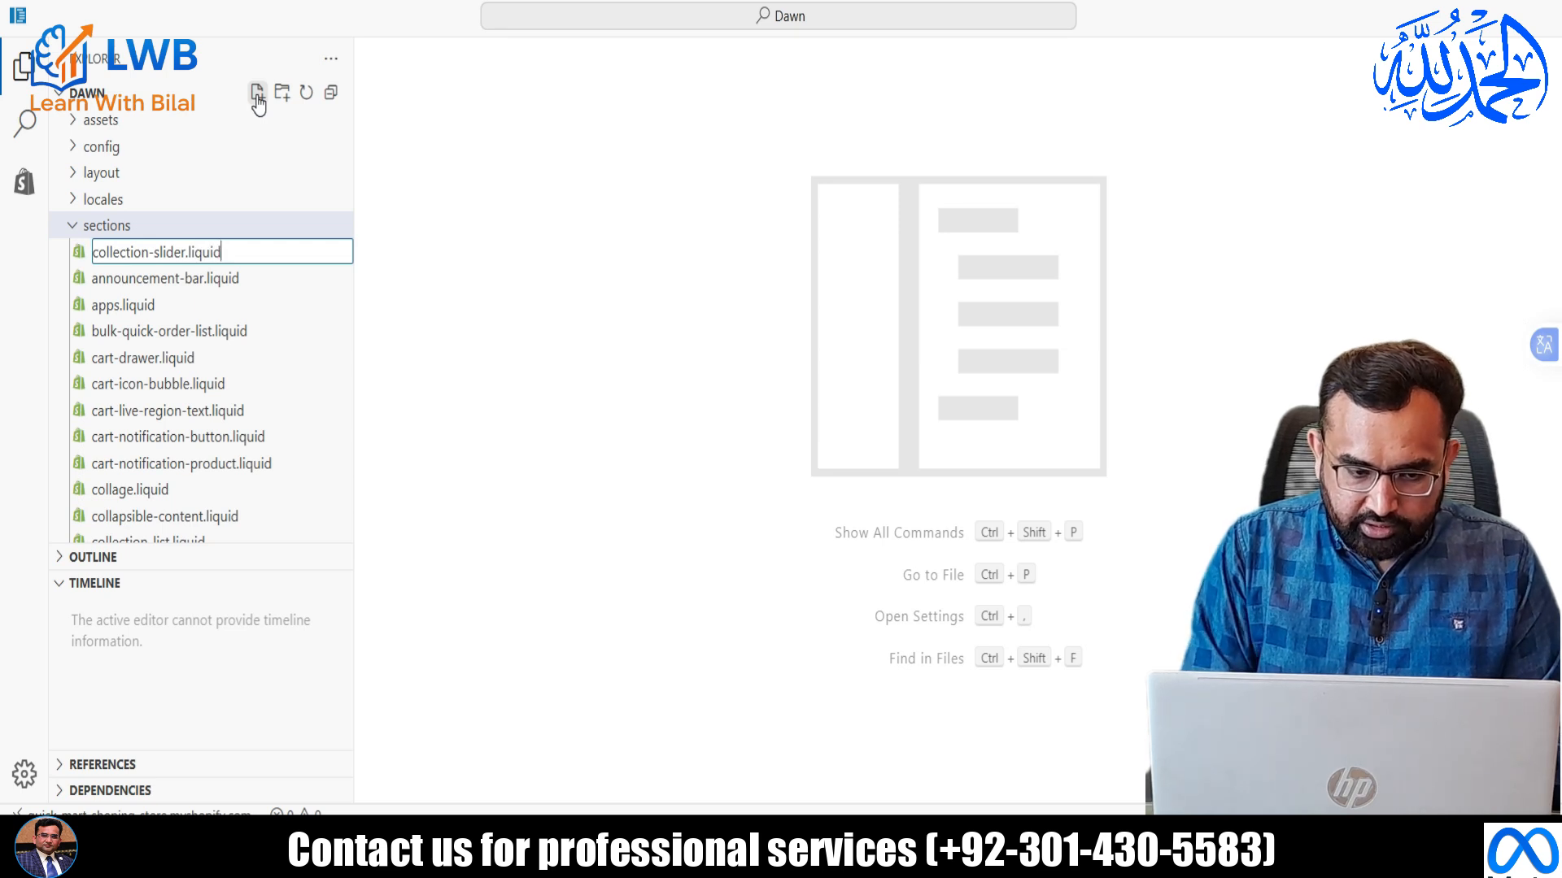
pyautogui.press('Return')
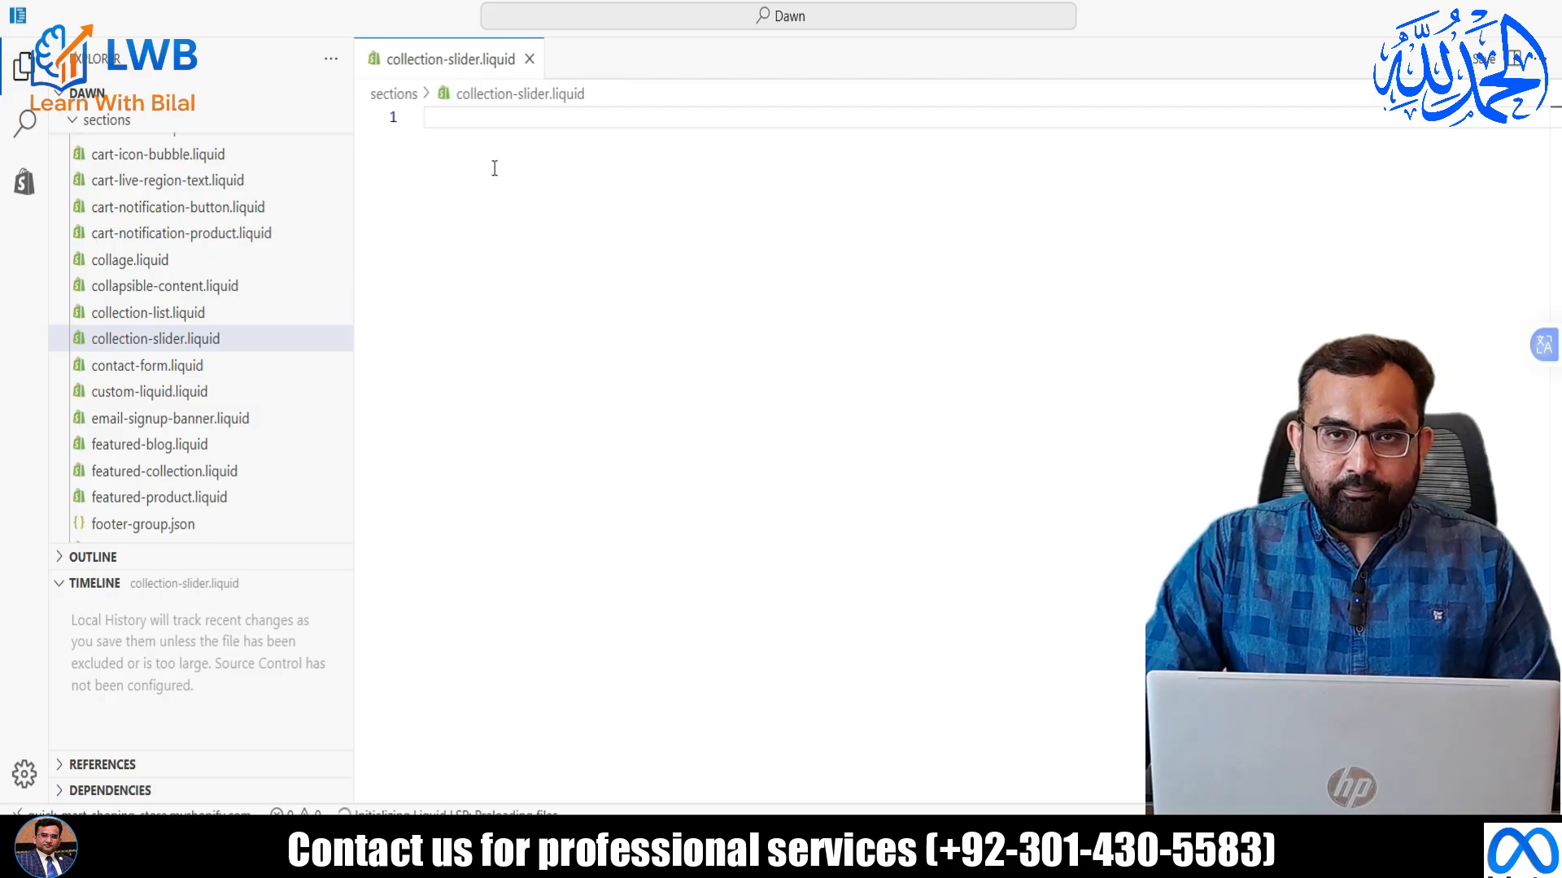
# Copy all the code from "1. collection-slider.liquid.txt" in the Shopify Store folder and paste it into the empty collection-slider.liquid file.
pyautogui.moveTo(863, 845)
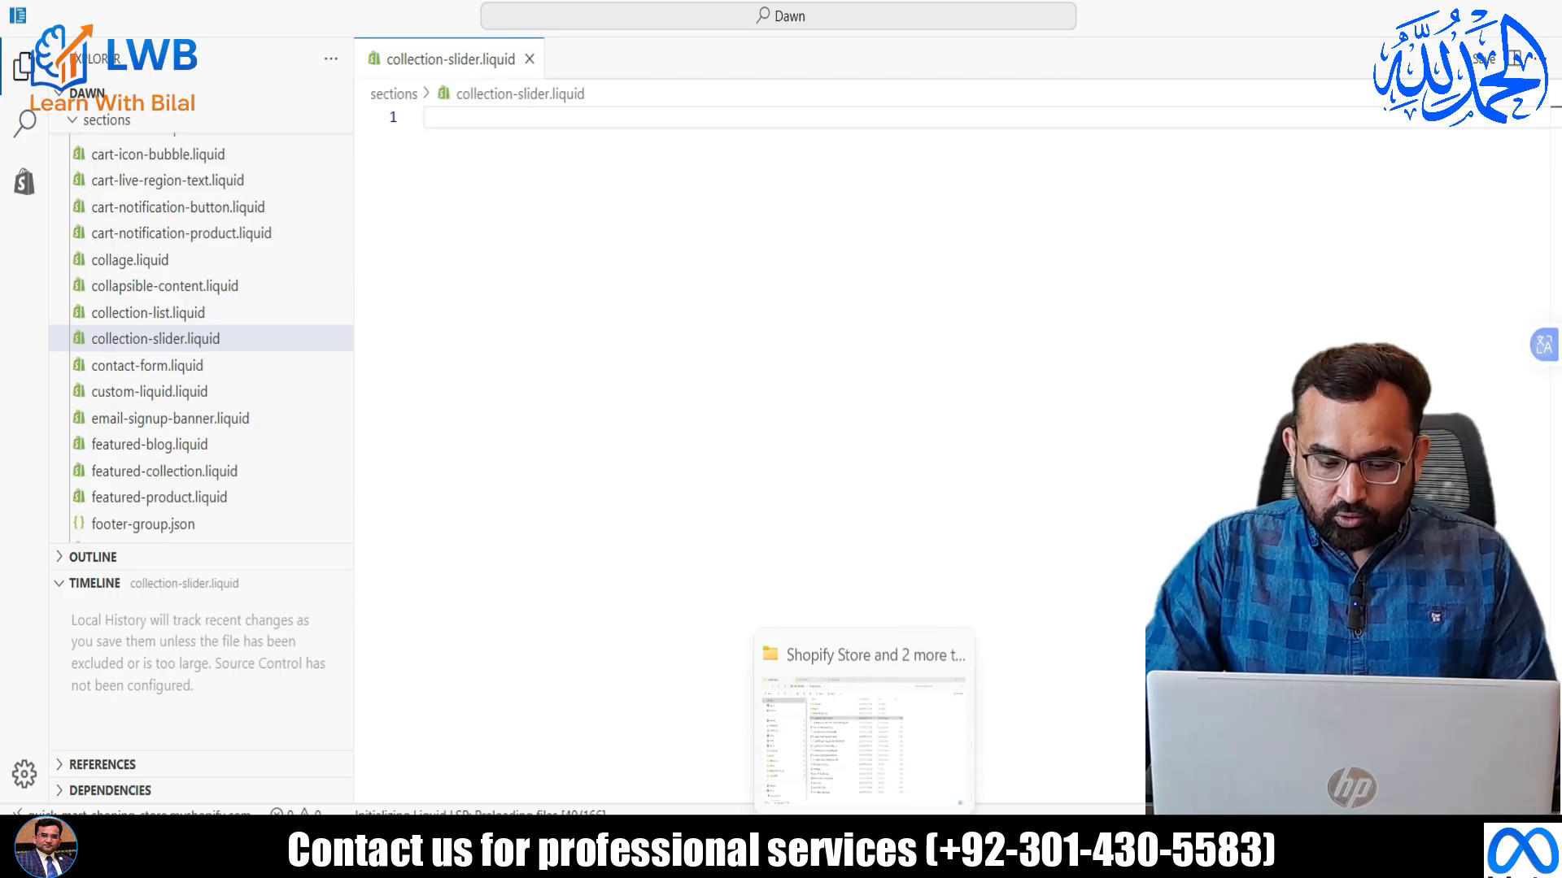
pyautogui.click(863, 742)
pyautogui.doubleClick(449, 166)
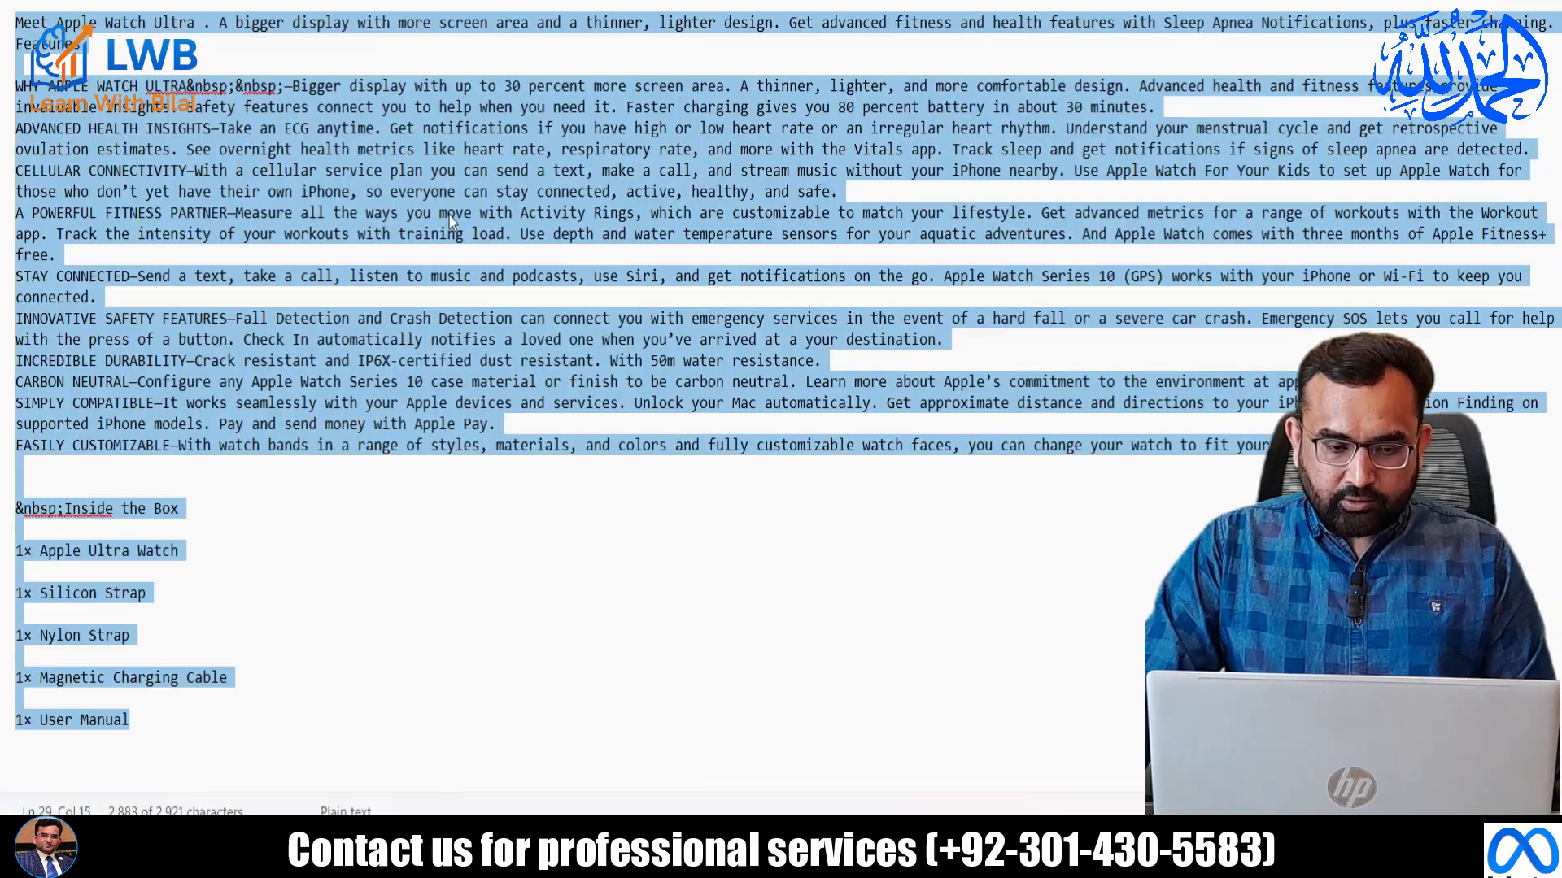
pyautogui.hotkey('ctrl', 'a')
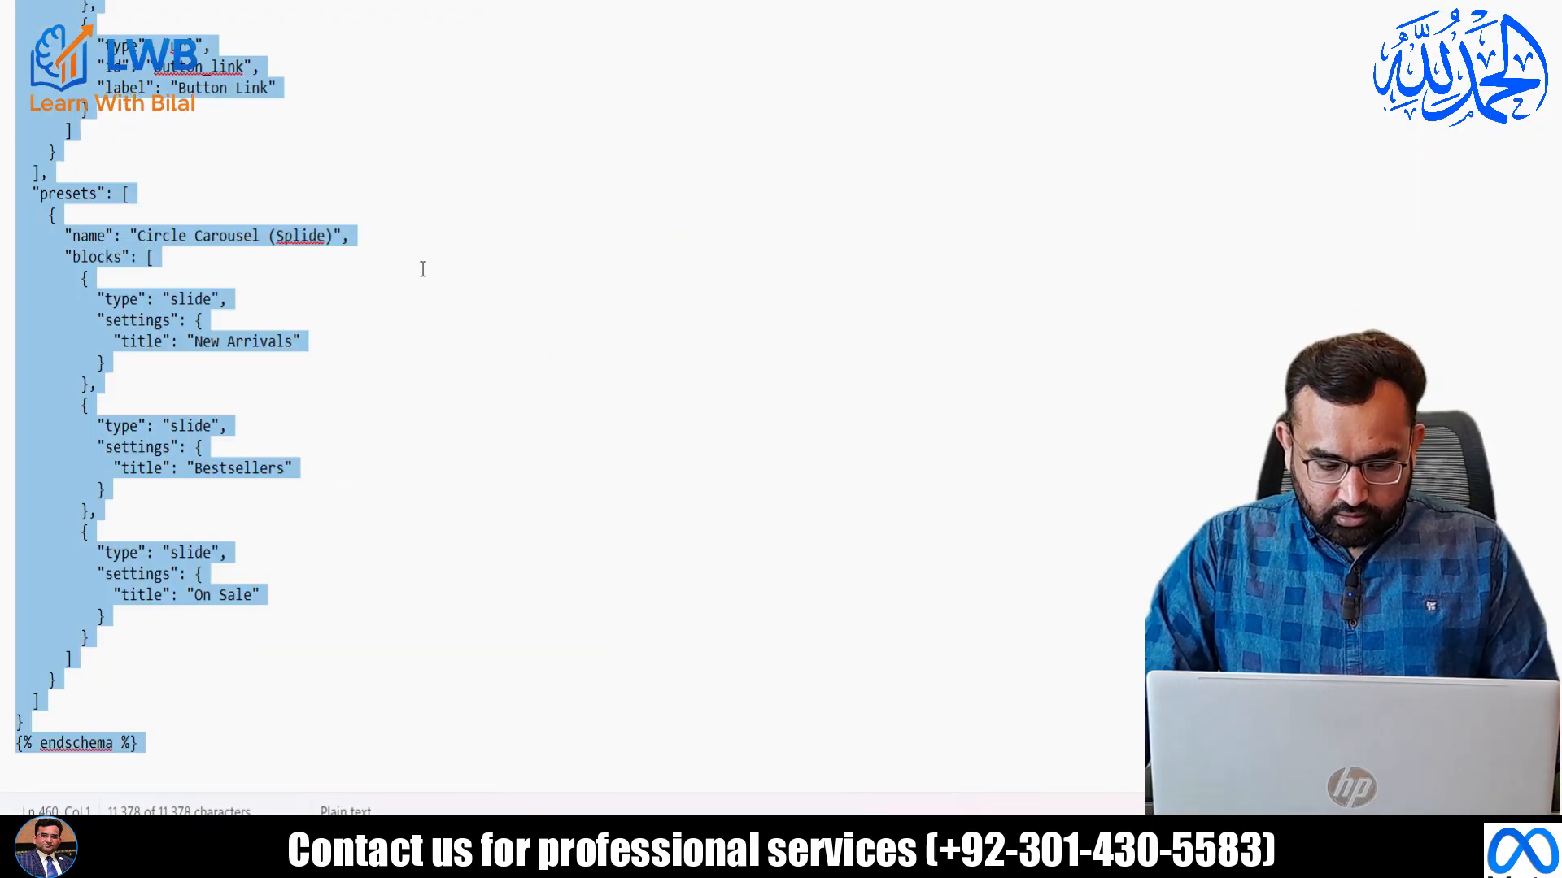
pyautogui.hotkey('alt', 'Tab')
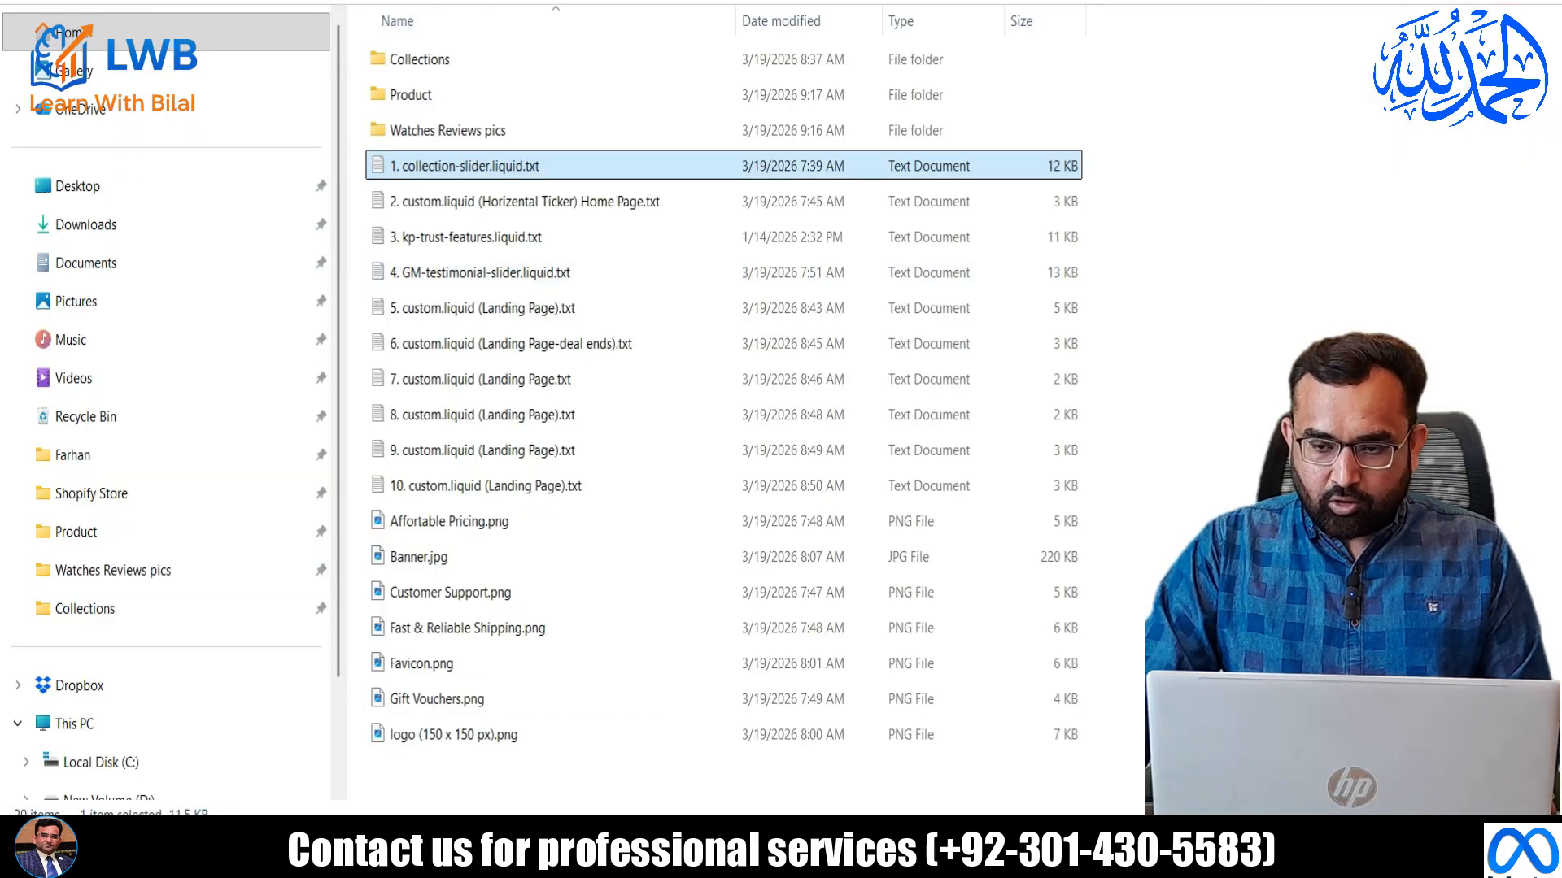
pyautogui.hotkey('alt', 'Tab')
pyautogui.hotkey('alt', 'Tab')
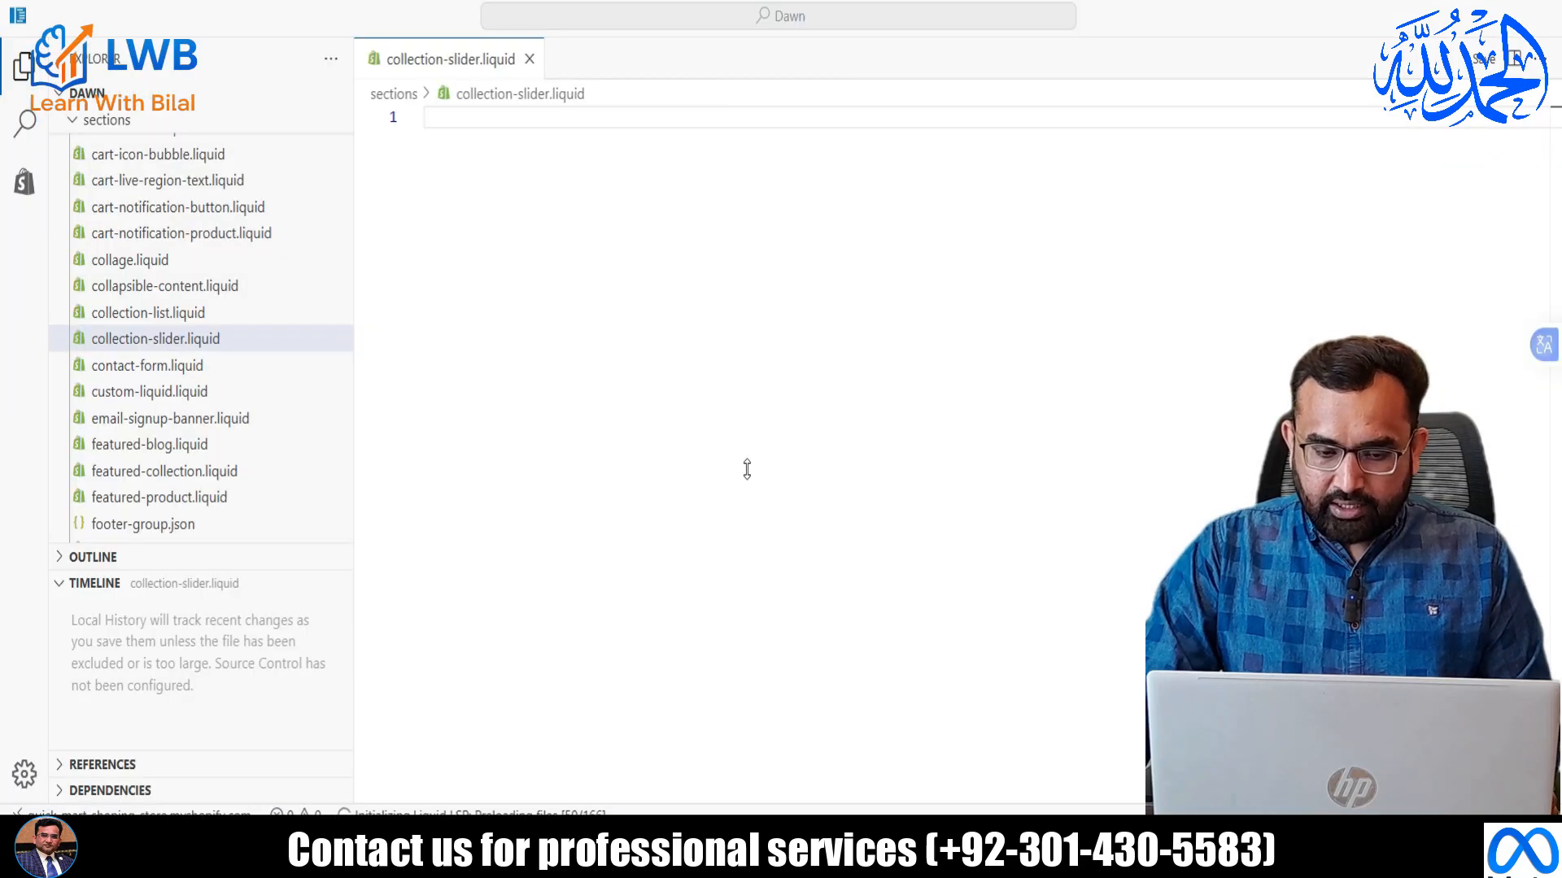
pyautogui.hotkey('ctrl', 'v')
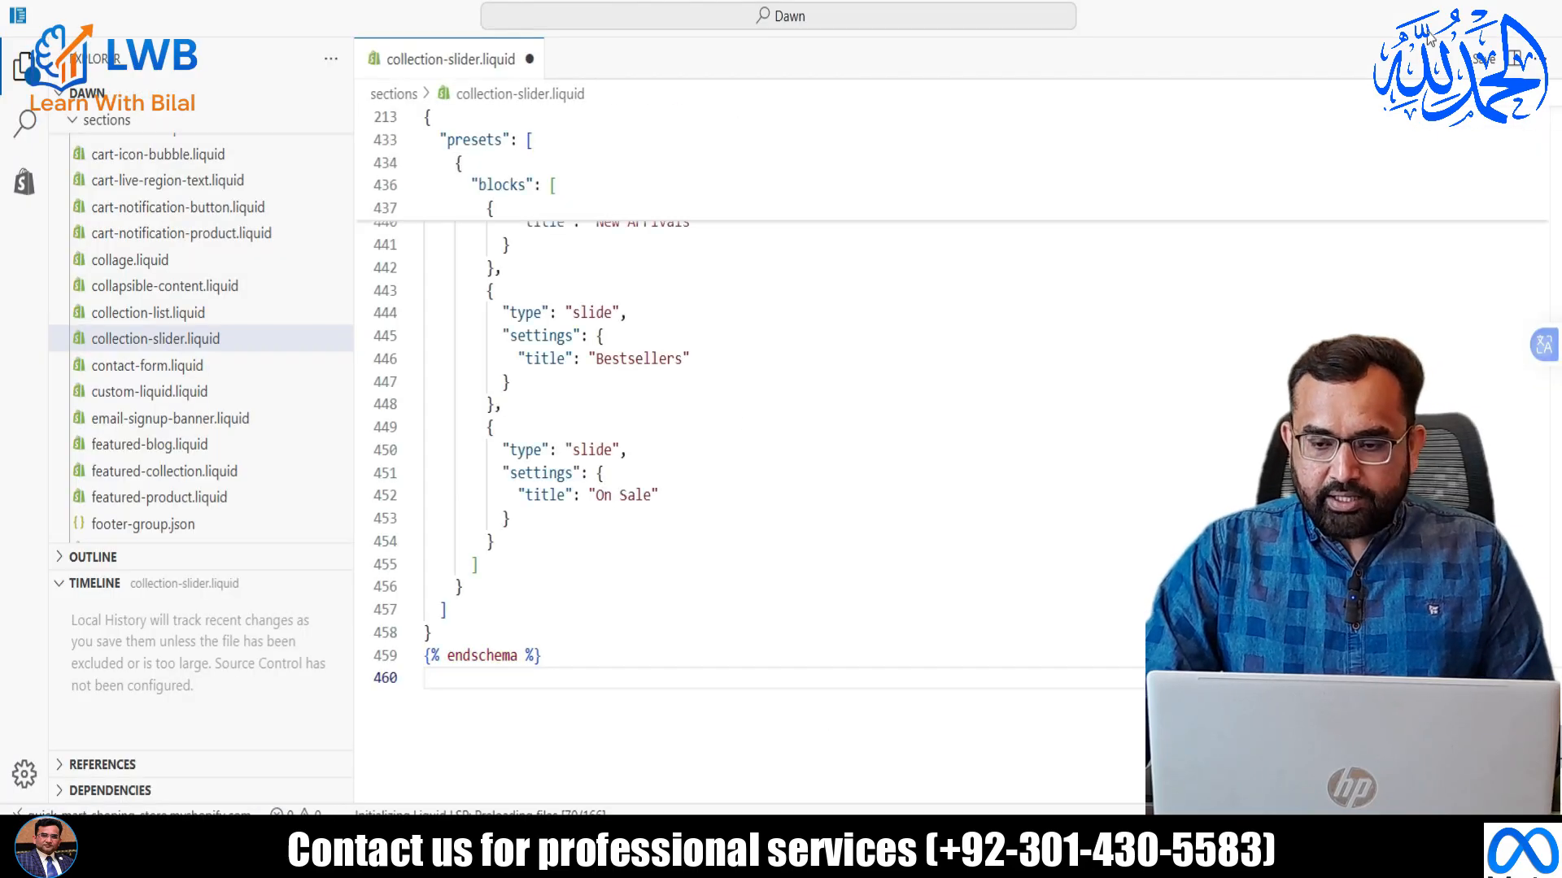
# Save collection-slider.liquid, switch to the Shopify theme editor and add a Circle Carousel (Splide) section between the announcement bar and the header.
pyautogui.hotkey('ctrl', 's')
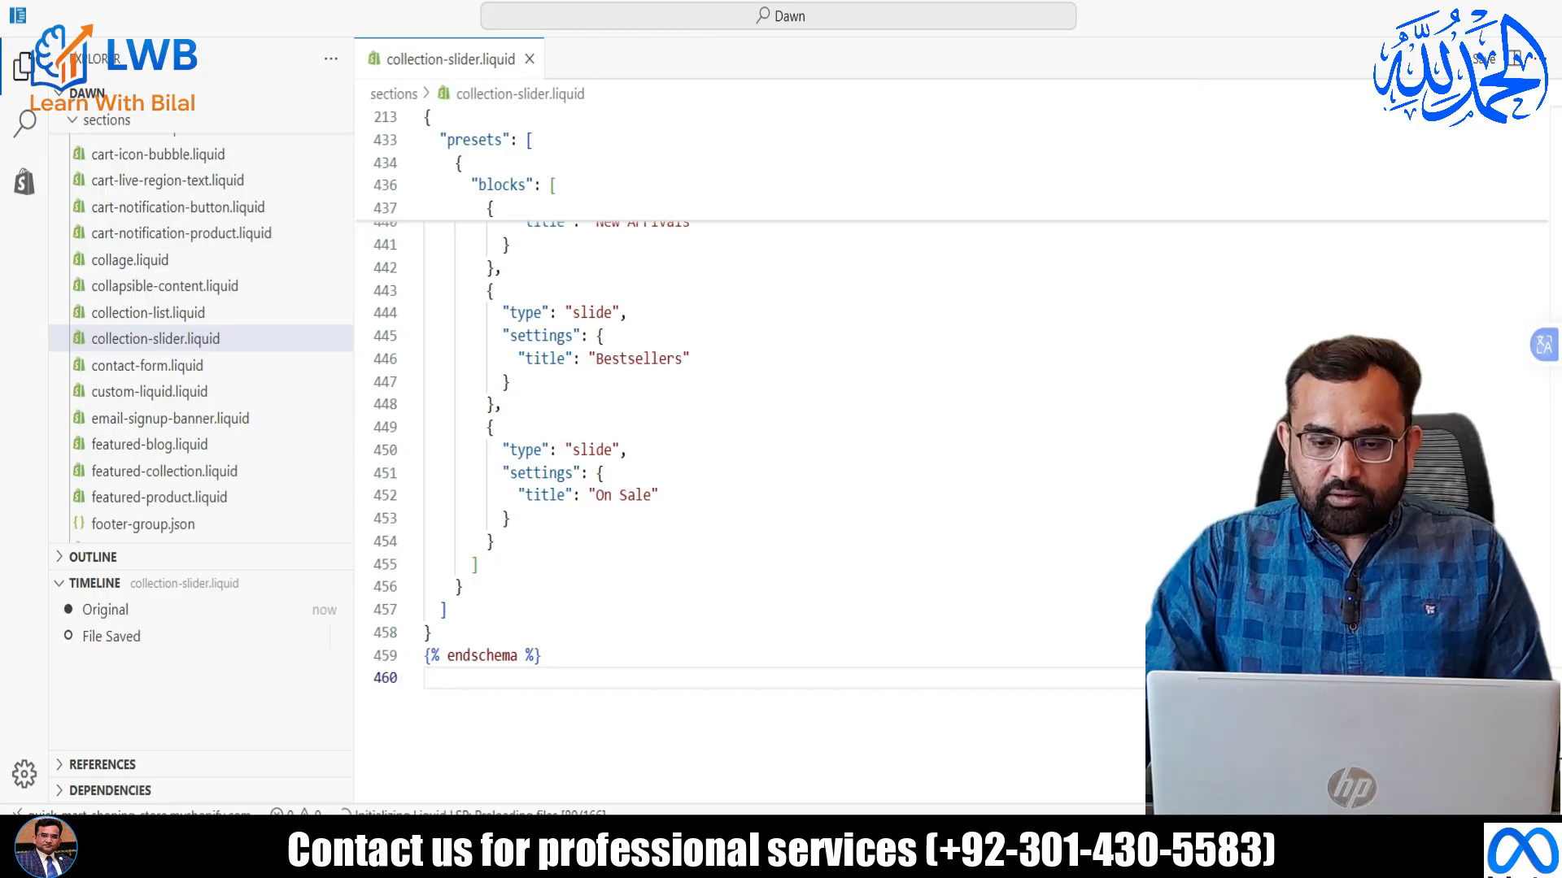
pyautogui.hotkey('alt', 'Tab')
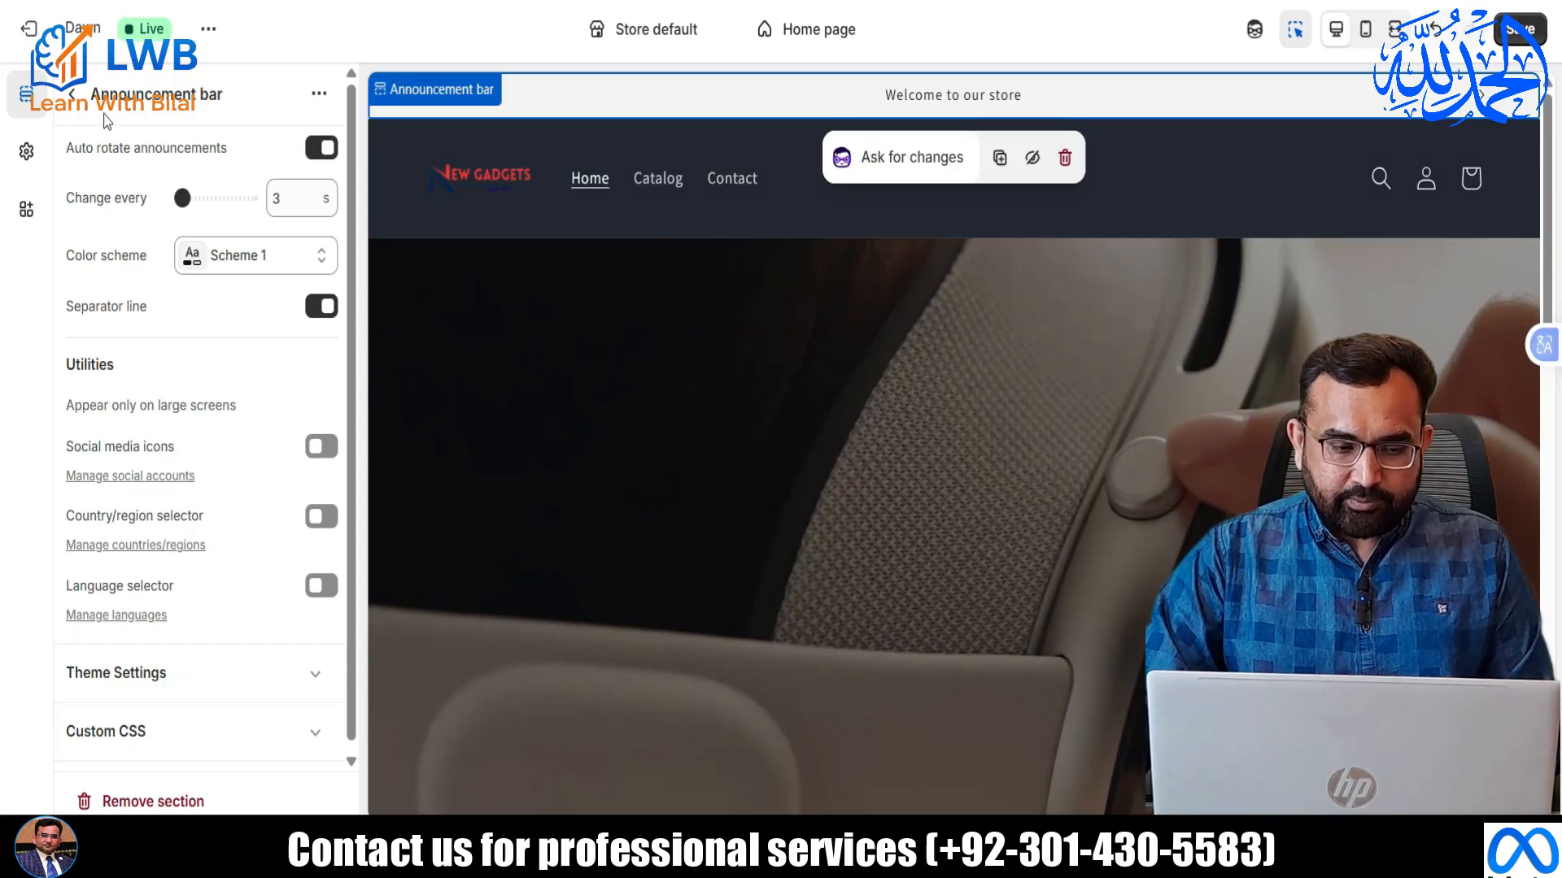
pyautogui.click(73, 94)
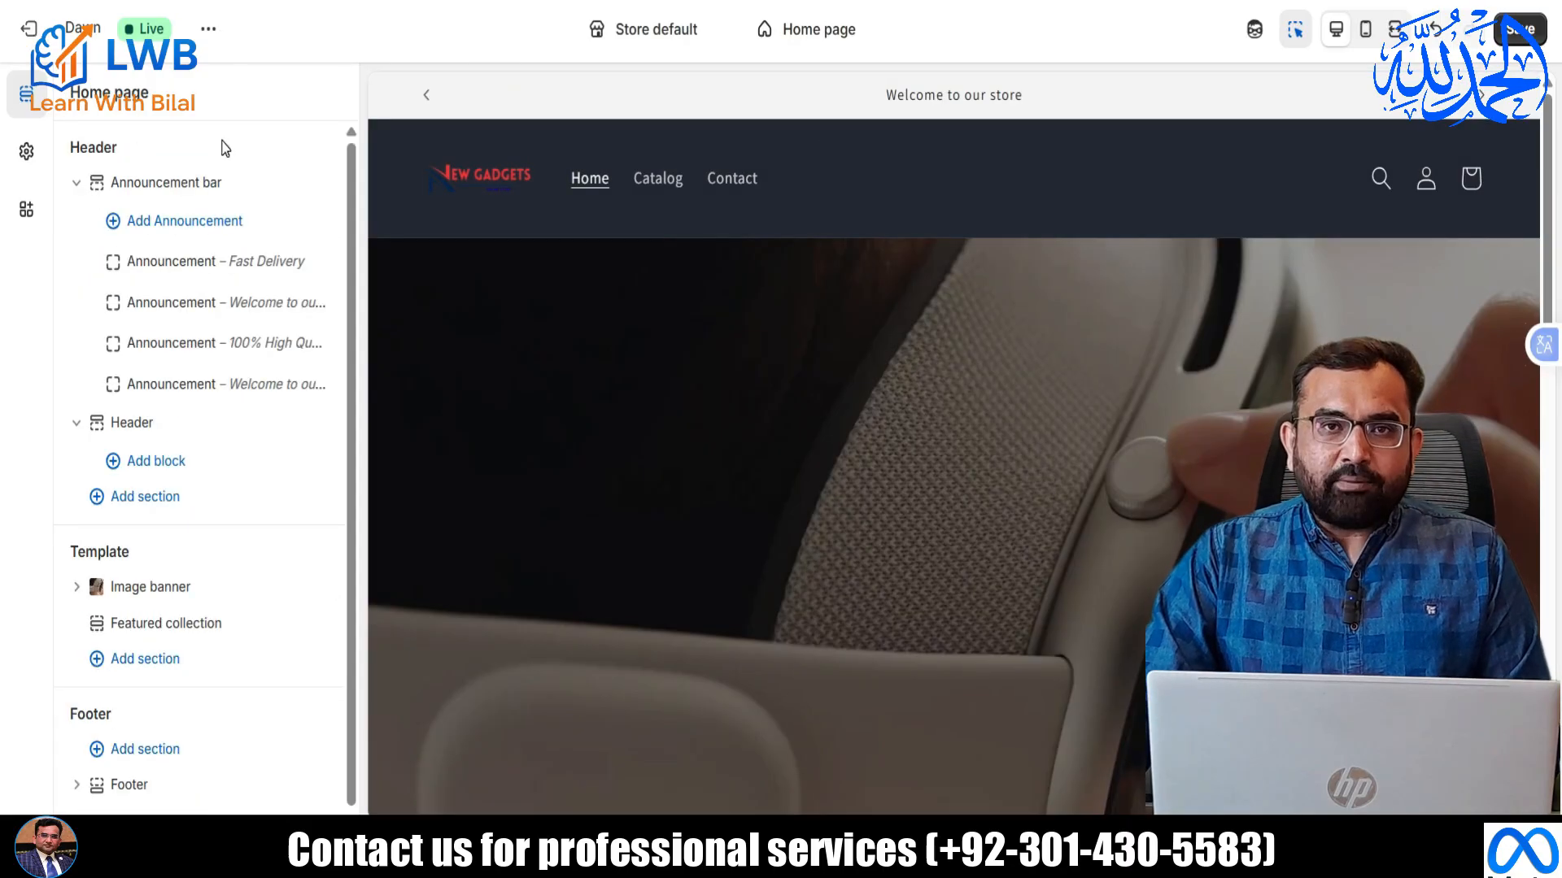
pyautogui.click(77, 186)
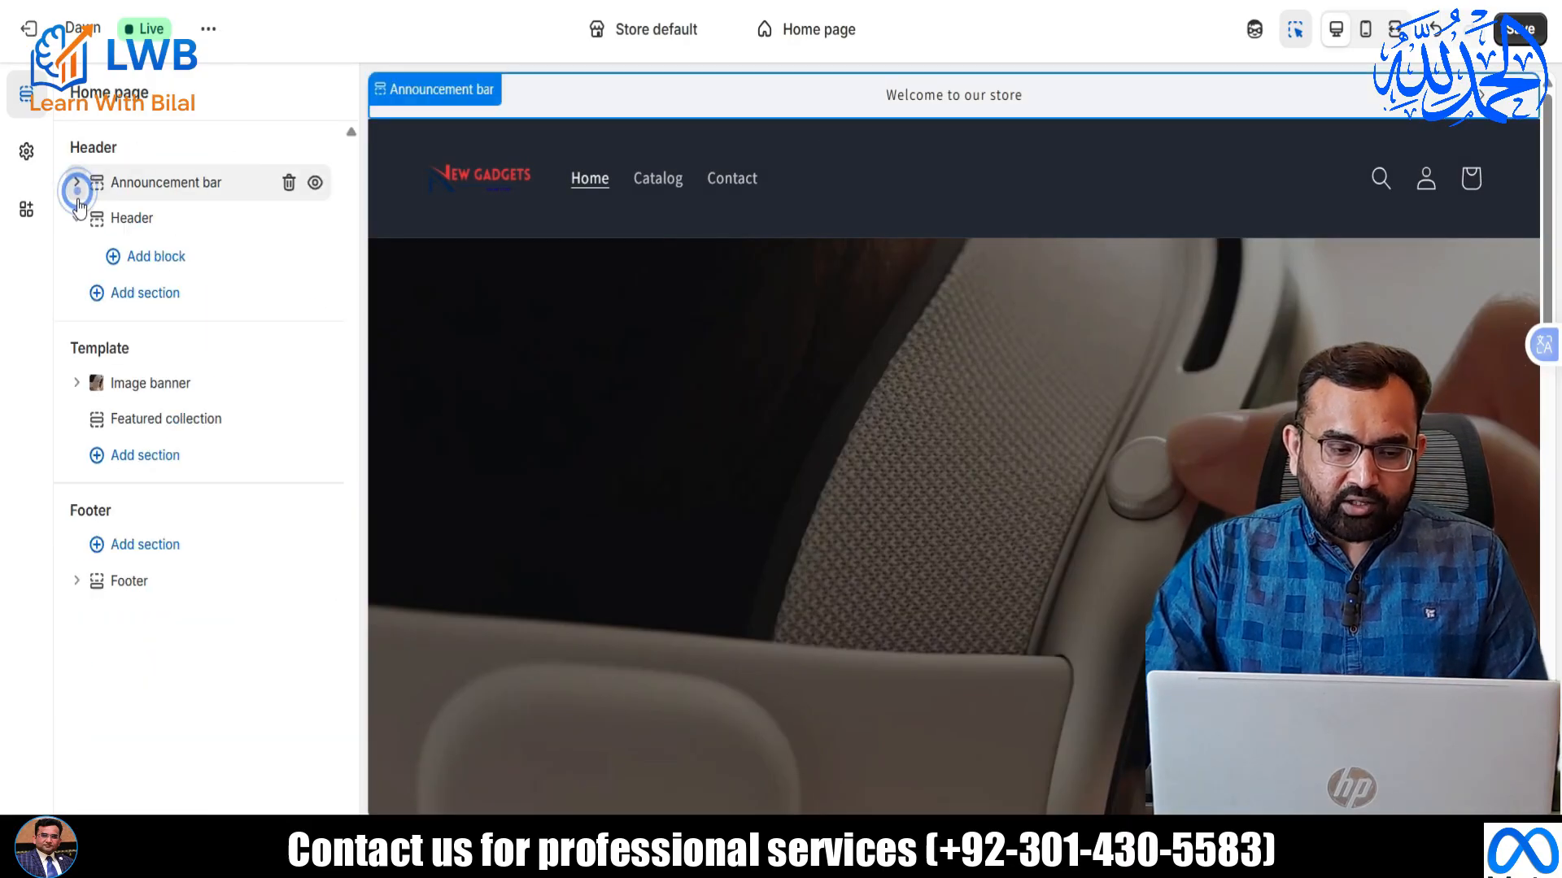
pyautogui.click(200, 203)
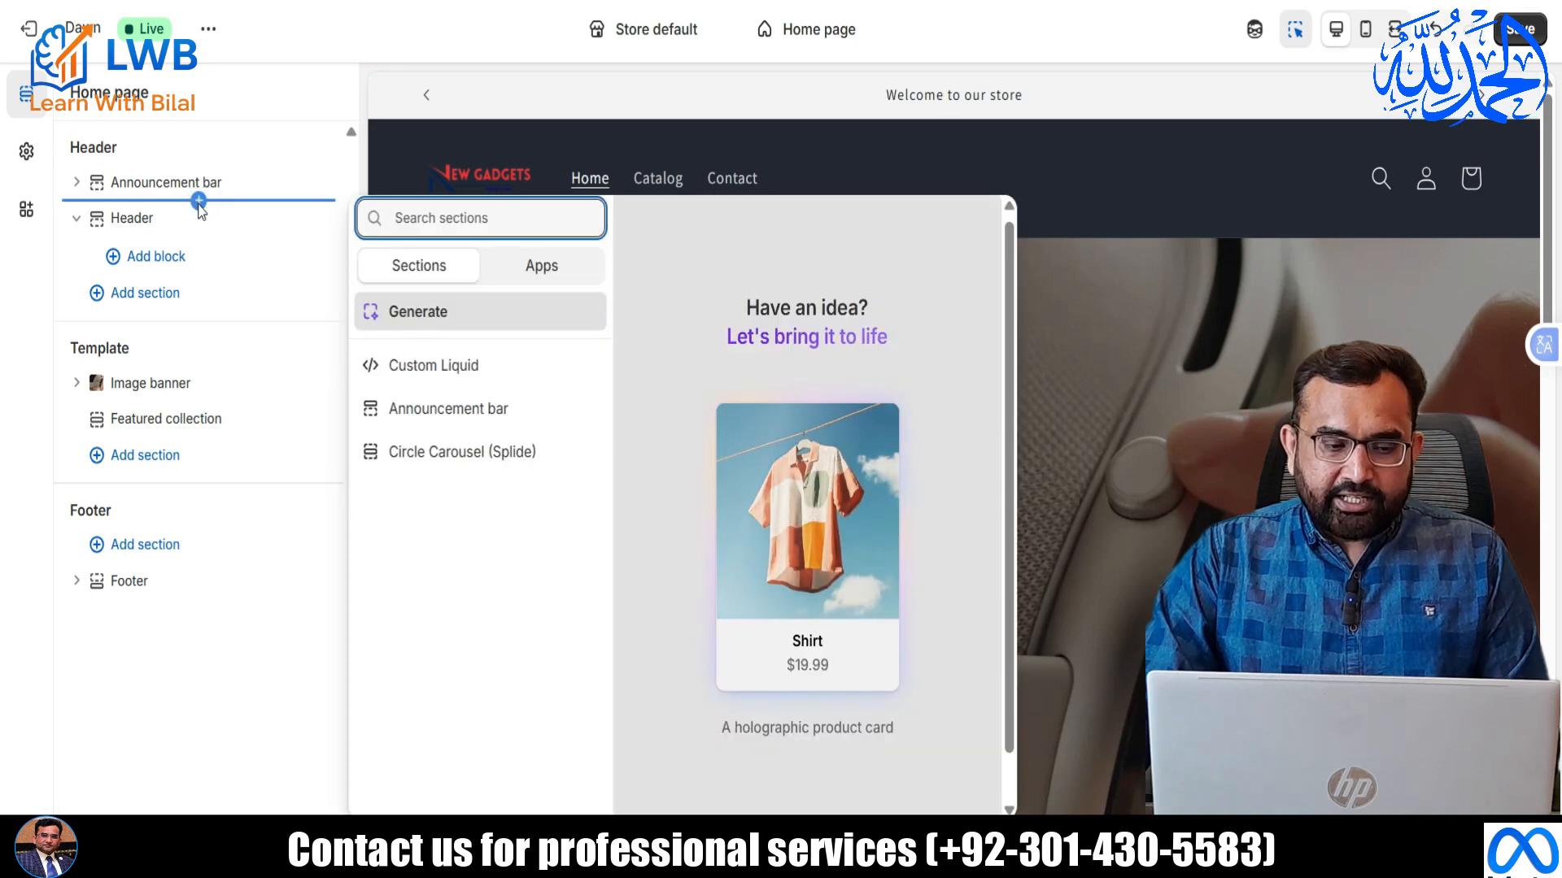
pyautogui.click(499, 455)
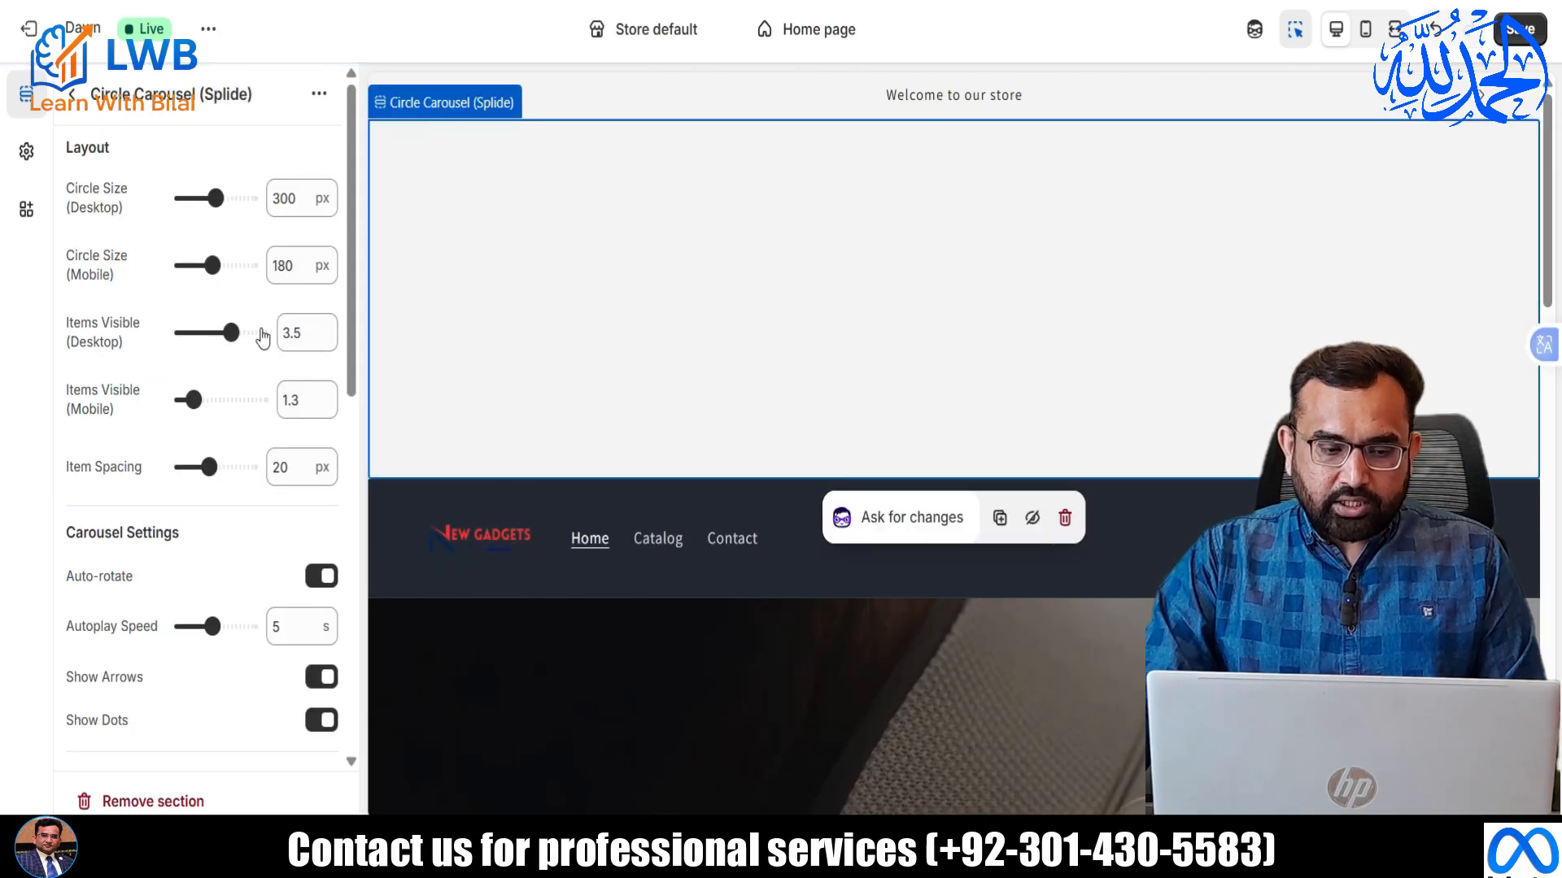
# Set the carousel's circle size to 150 px for both desktop and mobile.
pyautogui.scroll(-9, 257, 416)
pyautogui.scroll(-1, 257, 417)
pyautogui.scroll(10, 257, 417)
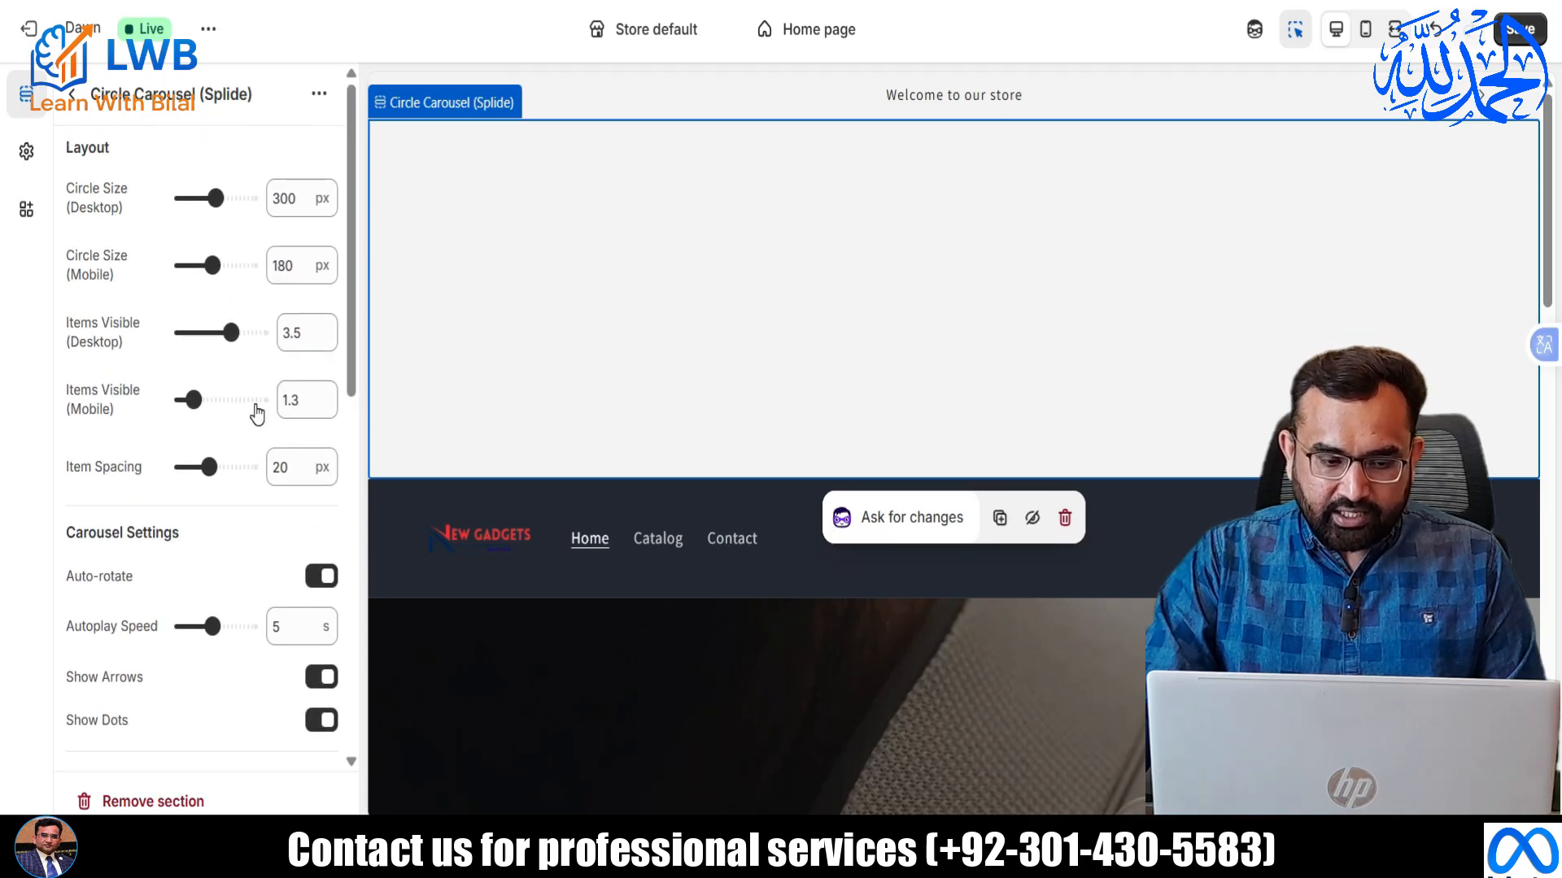
pyautogui.moveTo(214, 199); pyautogui.dragTo(193, 198)
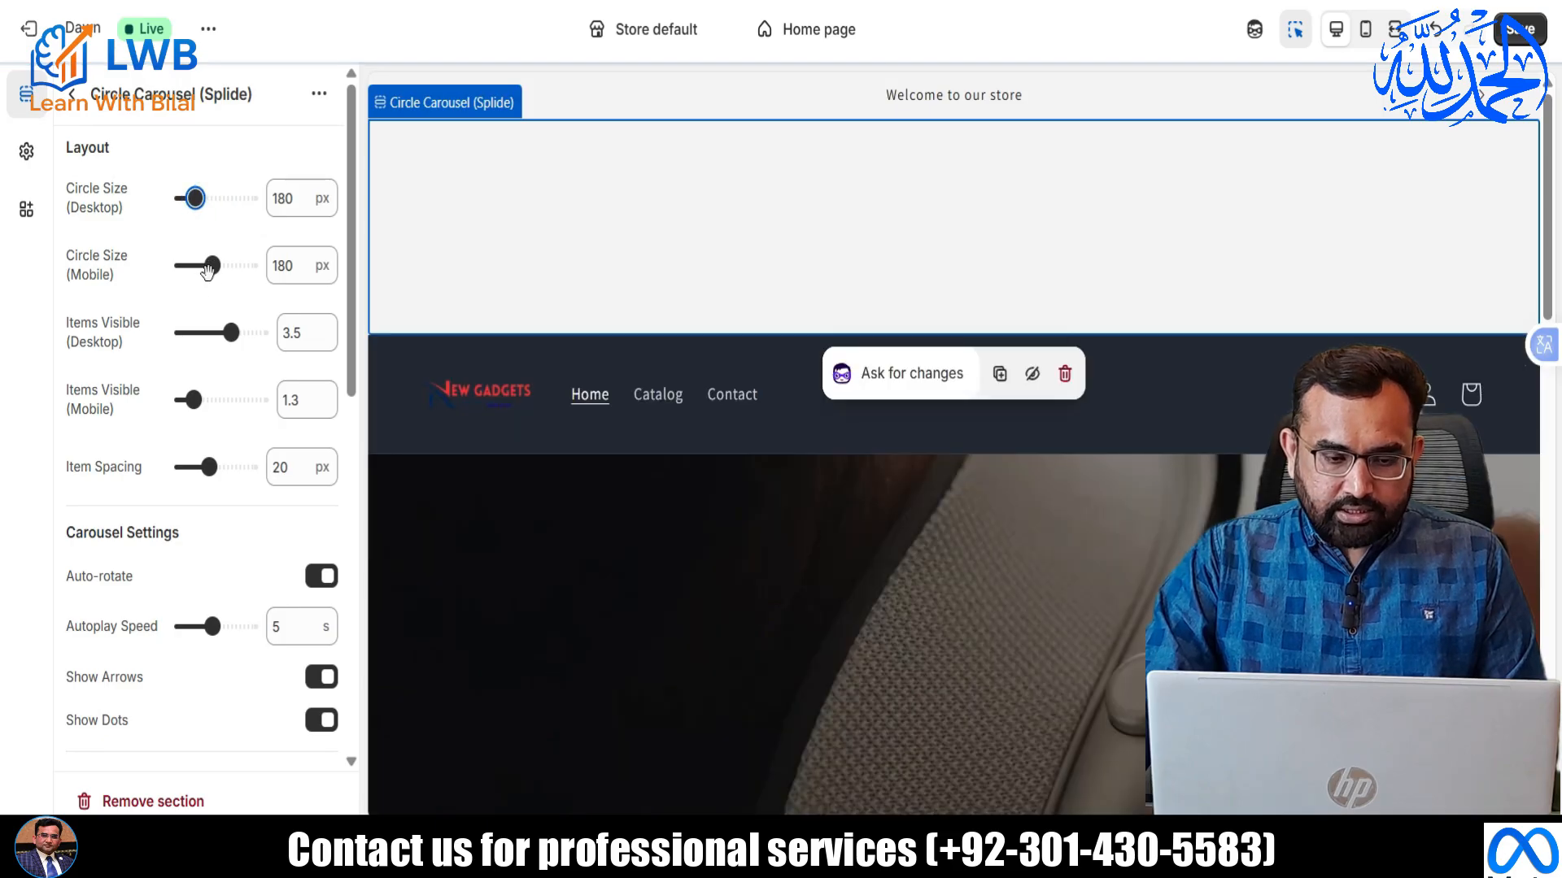
pyautogui.press('Tab')
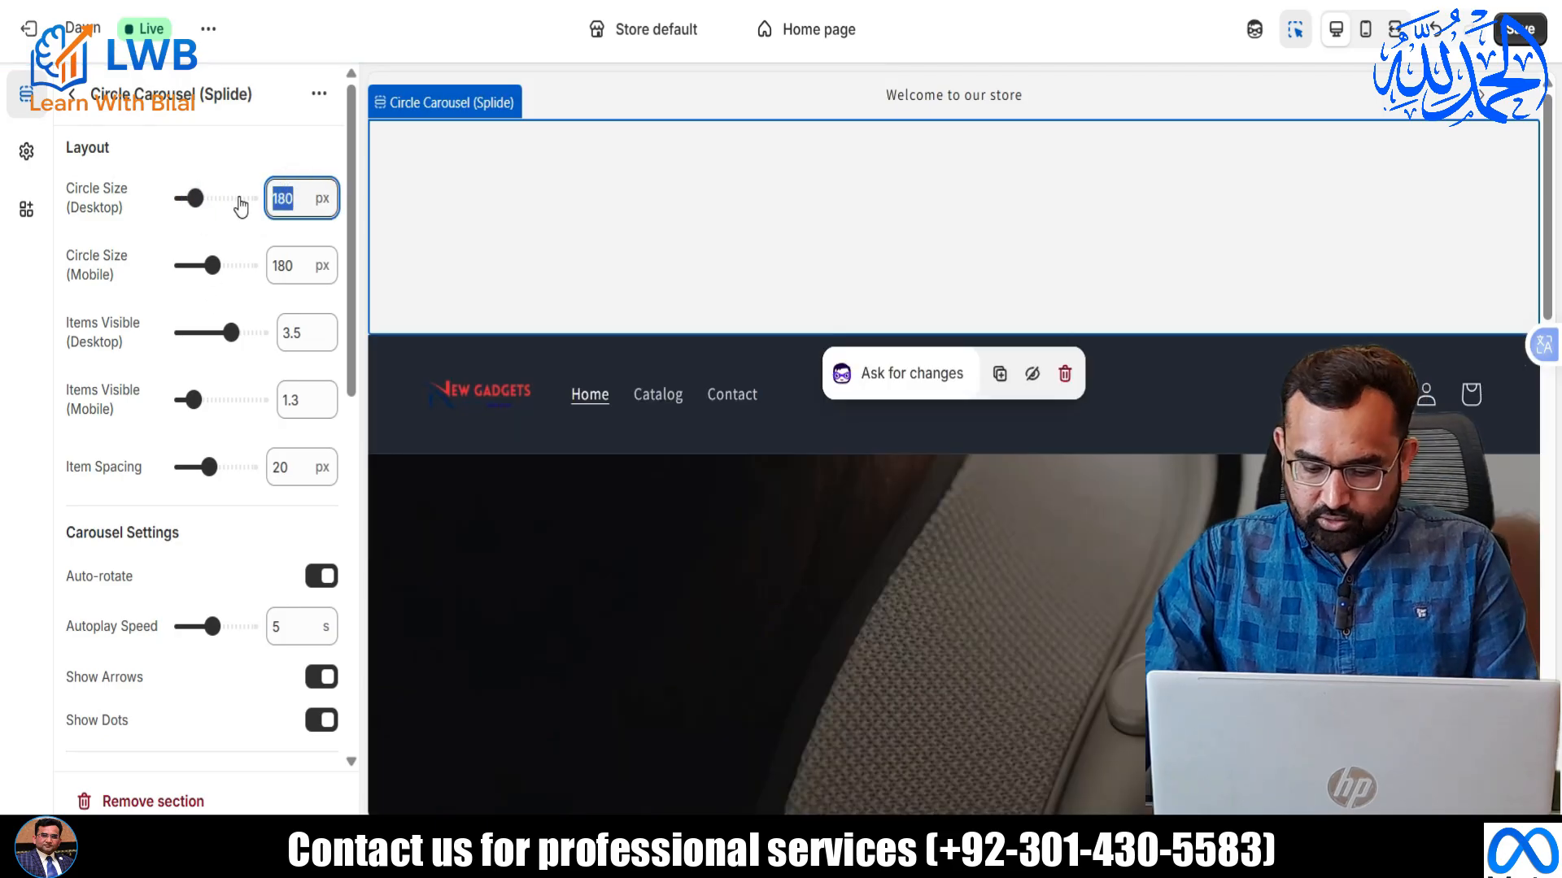
pyautogui.write('150')
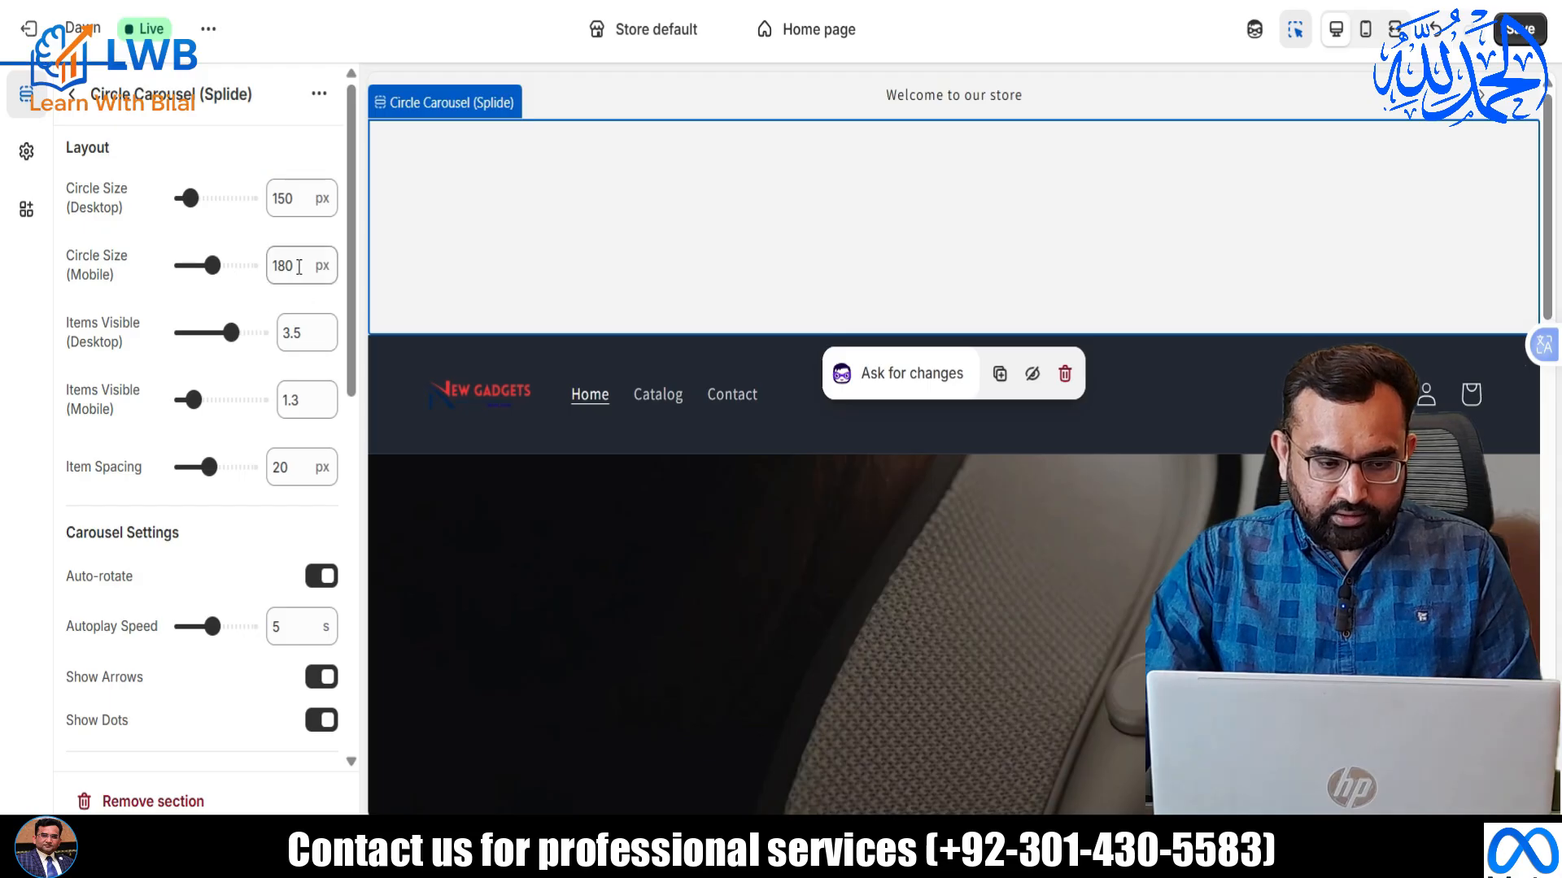
pyautogui.doubleClick(270, 268)
pyautogui.write('150')
pyautogui.click(263, 163)
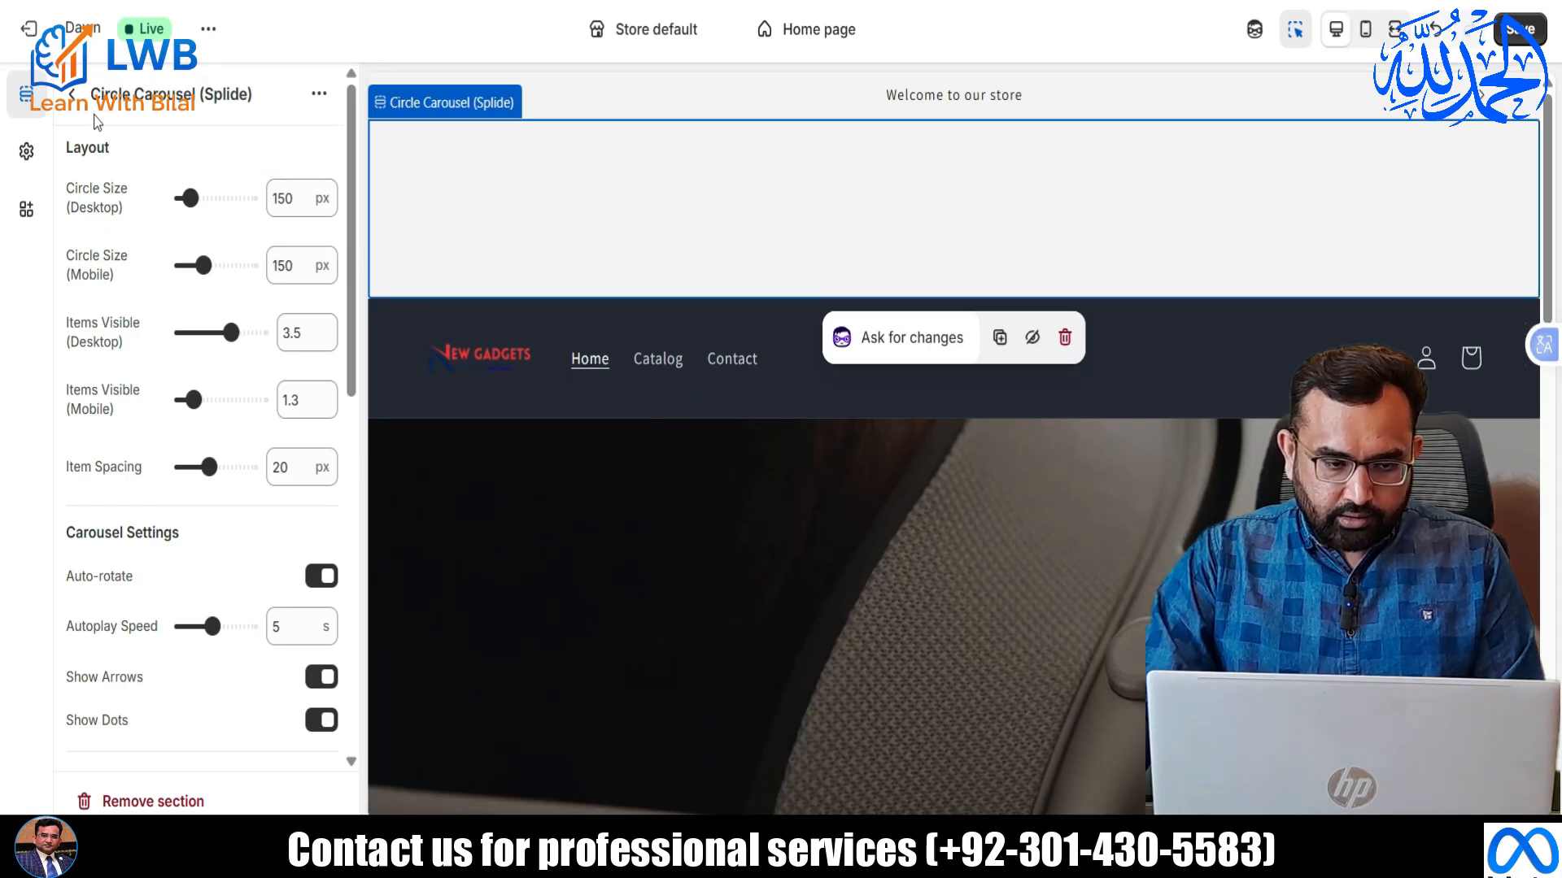
# Assign the Smart_Watches image from the store files to the carousel's New Arrivals slide.
pyautogui.click(79, 112)
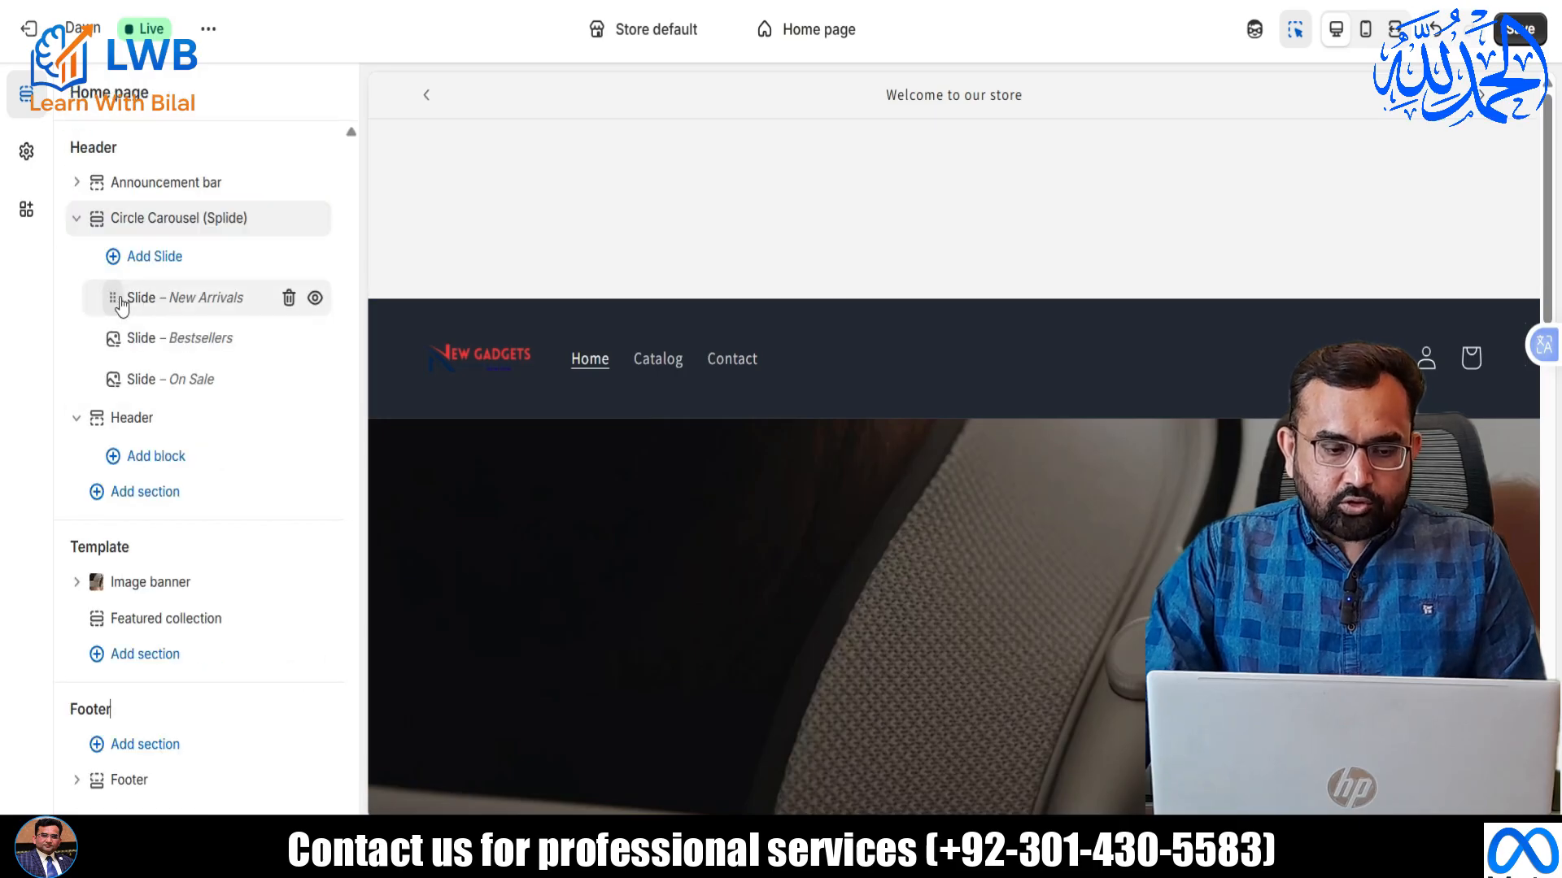
pyautogui.click(199, 302)
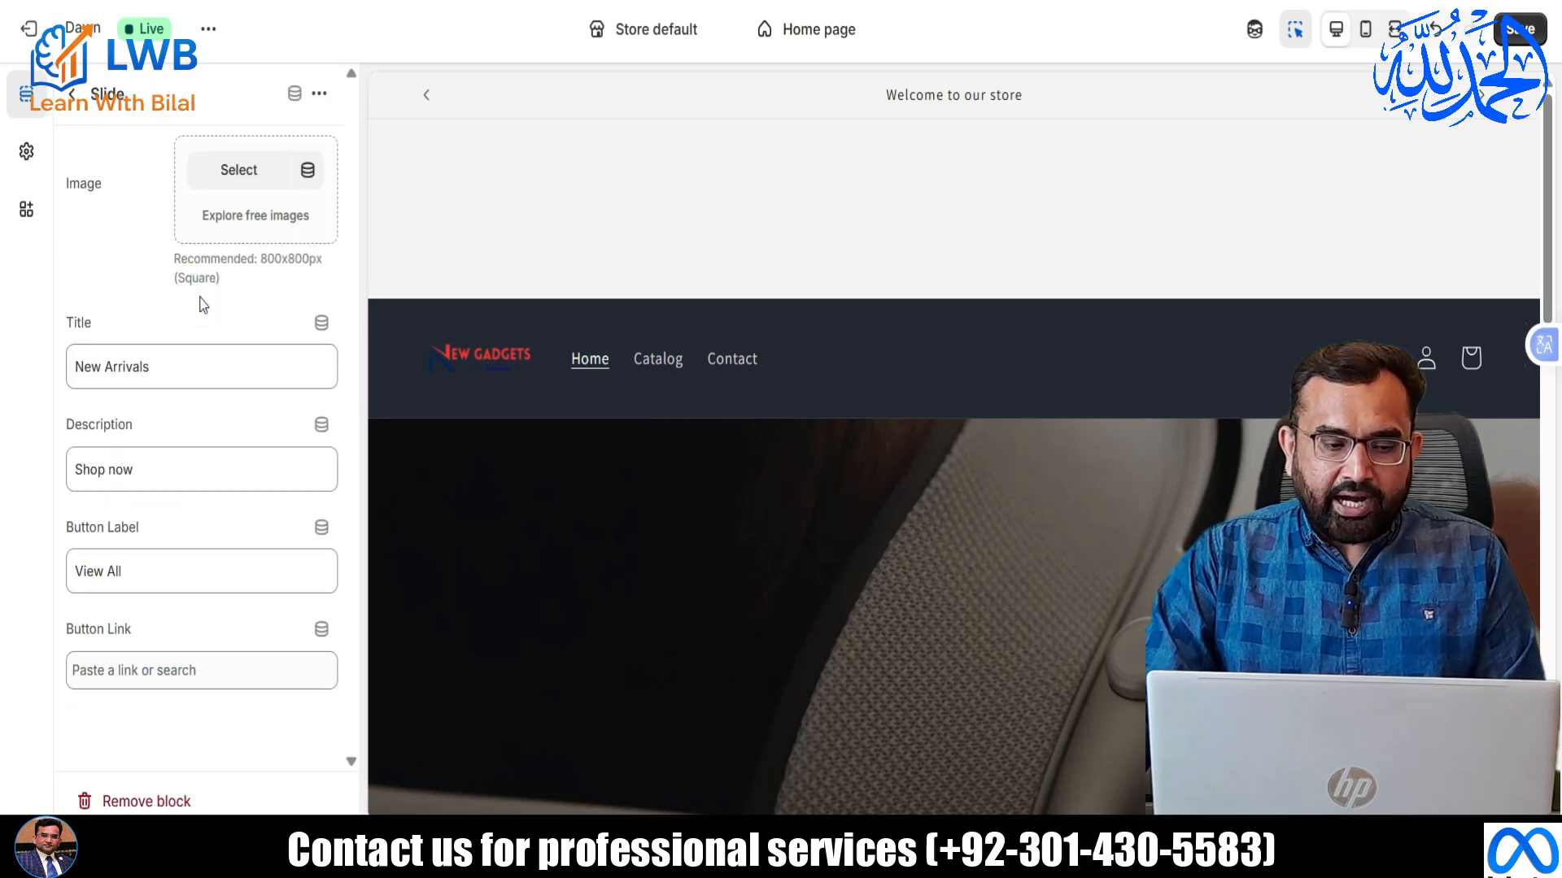
pyautogui.click(235, 192)
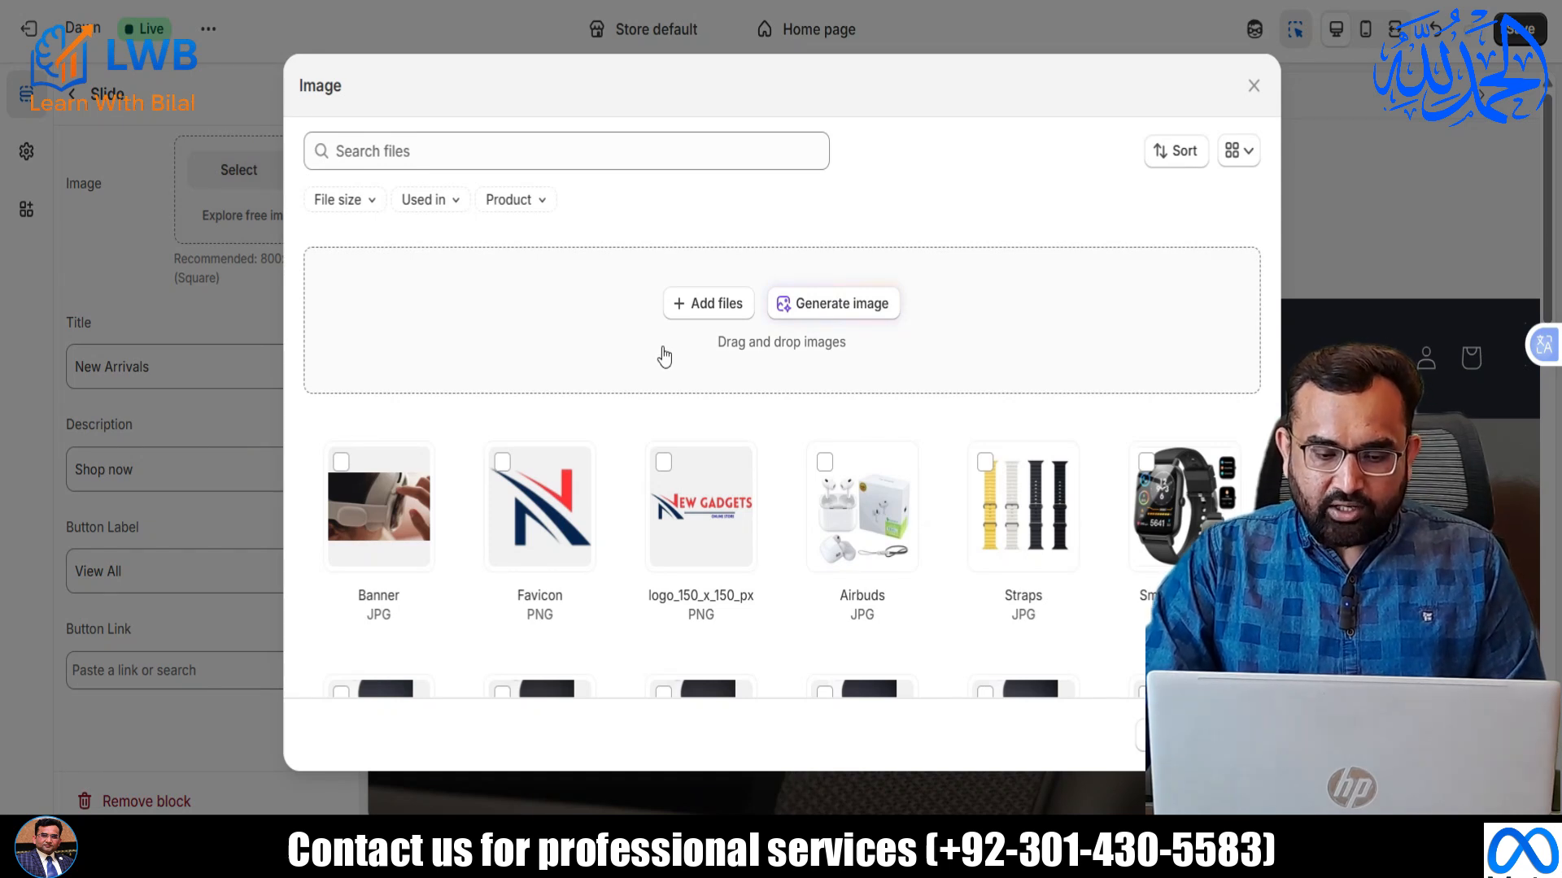
pyautogui.scroll(-2, 643, 362)
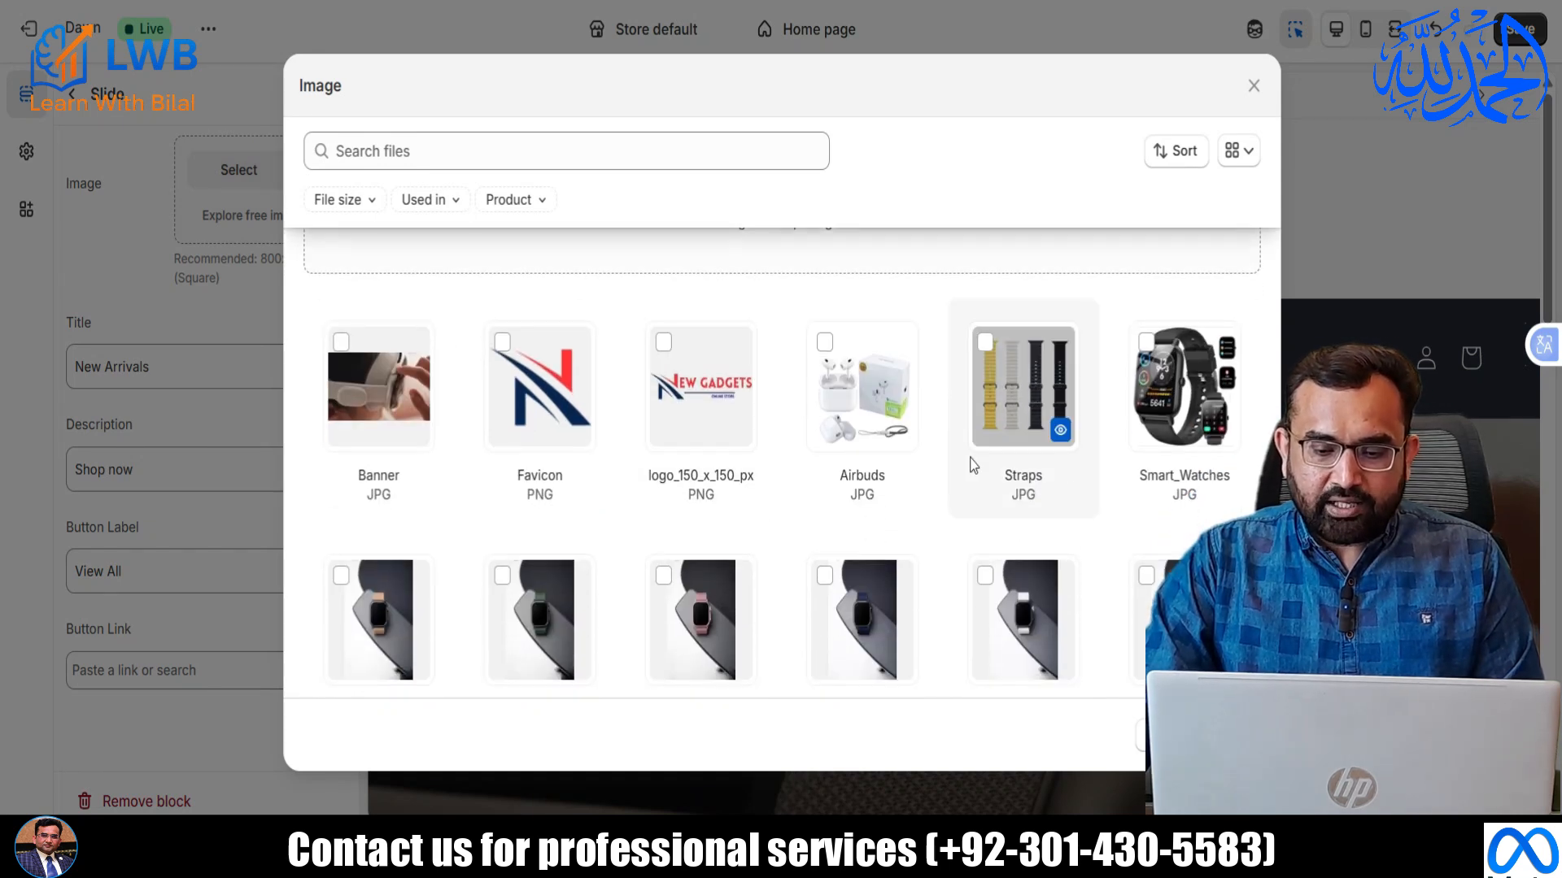
pyautogui.click(1143, 381)
pyautogui.click(1232, 735)
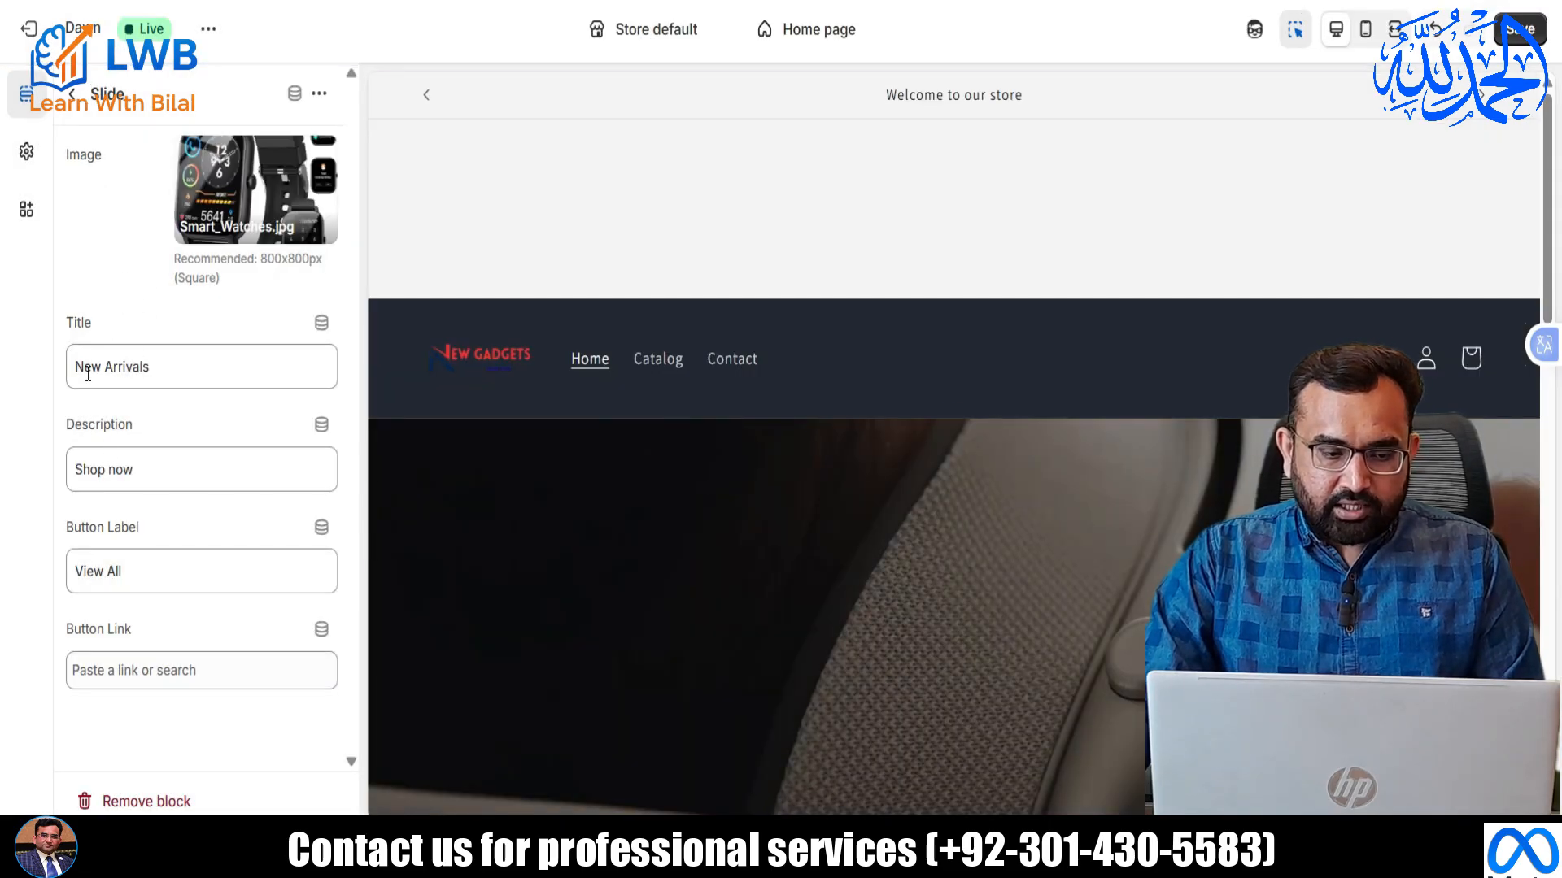
# Title the slide "Smart Watches", link its button to the Watches collection and save the theme.
pyautogui.tripleClick(187, 367)
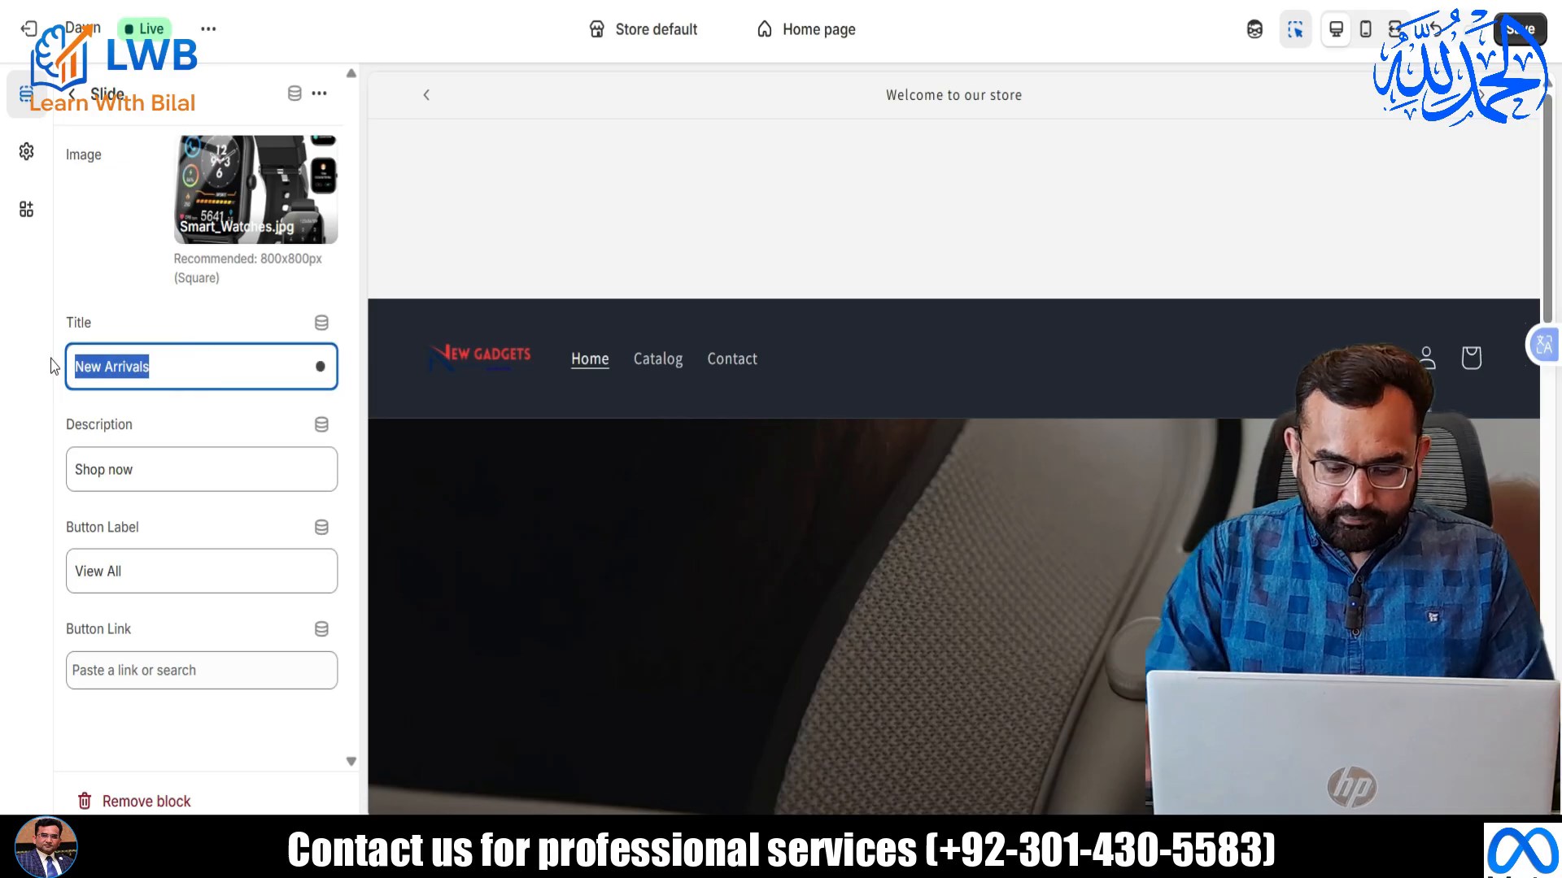
pyautogui.write('Smart W')
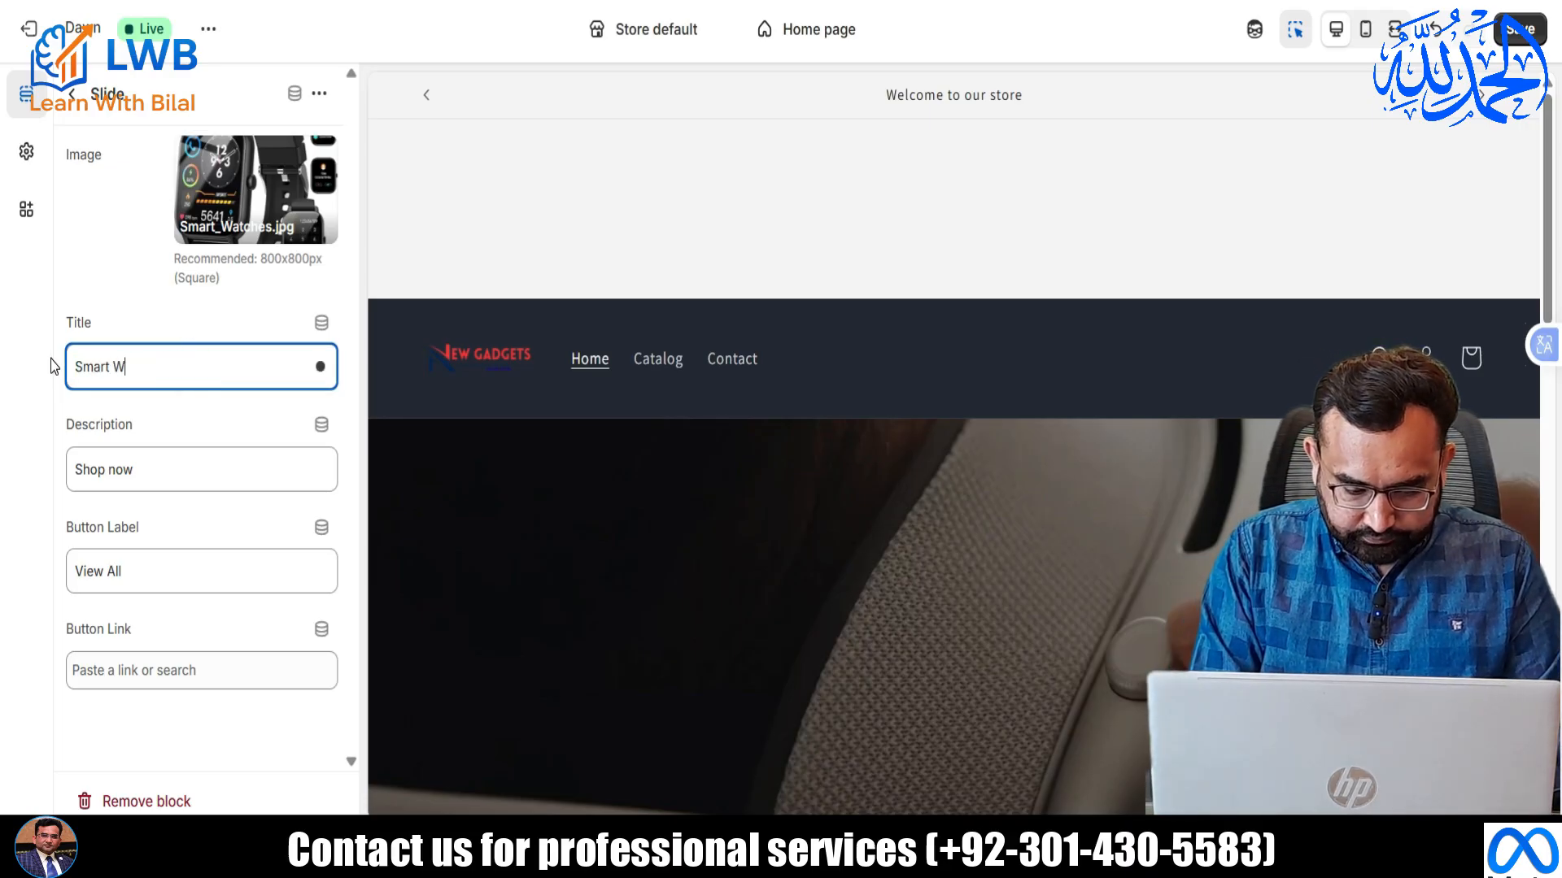
pyautogui.write('atches')
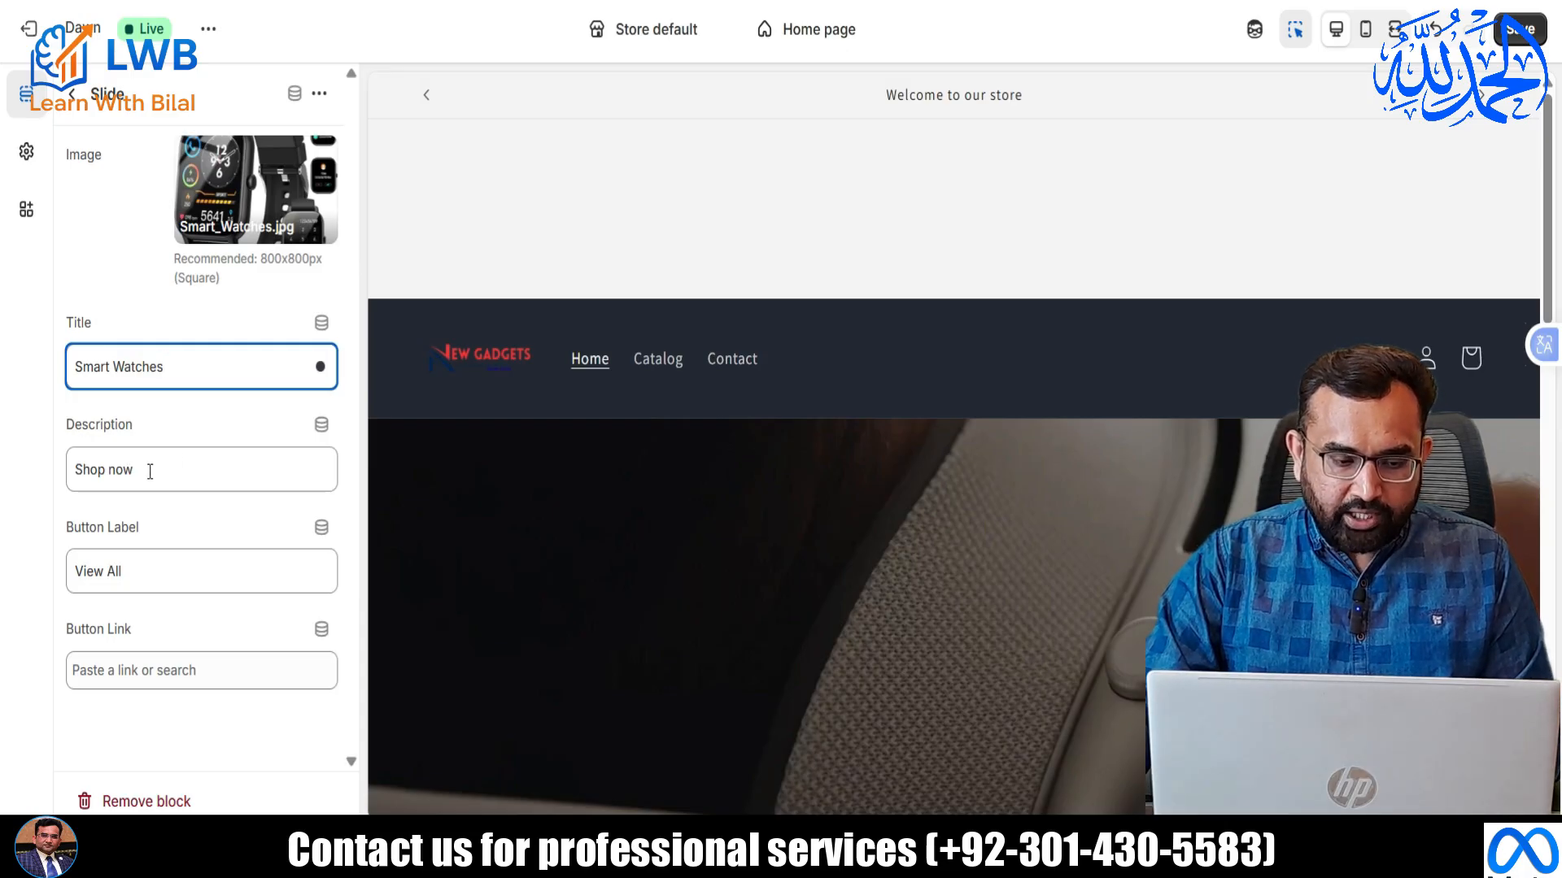
pyautogui.click(105, 675)
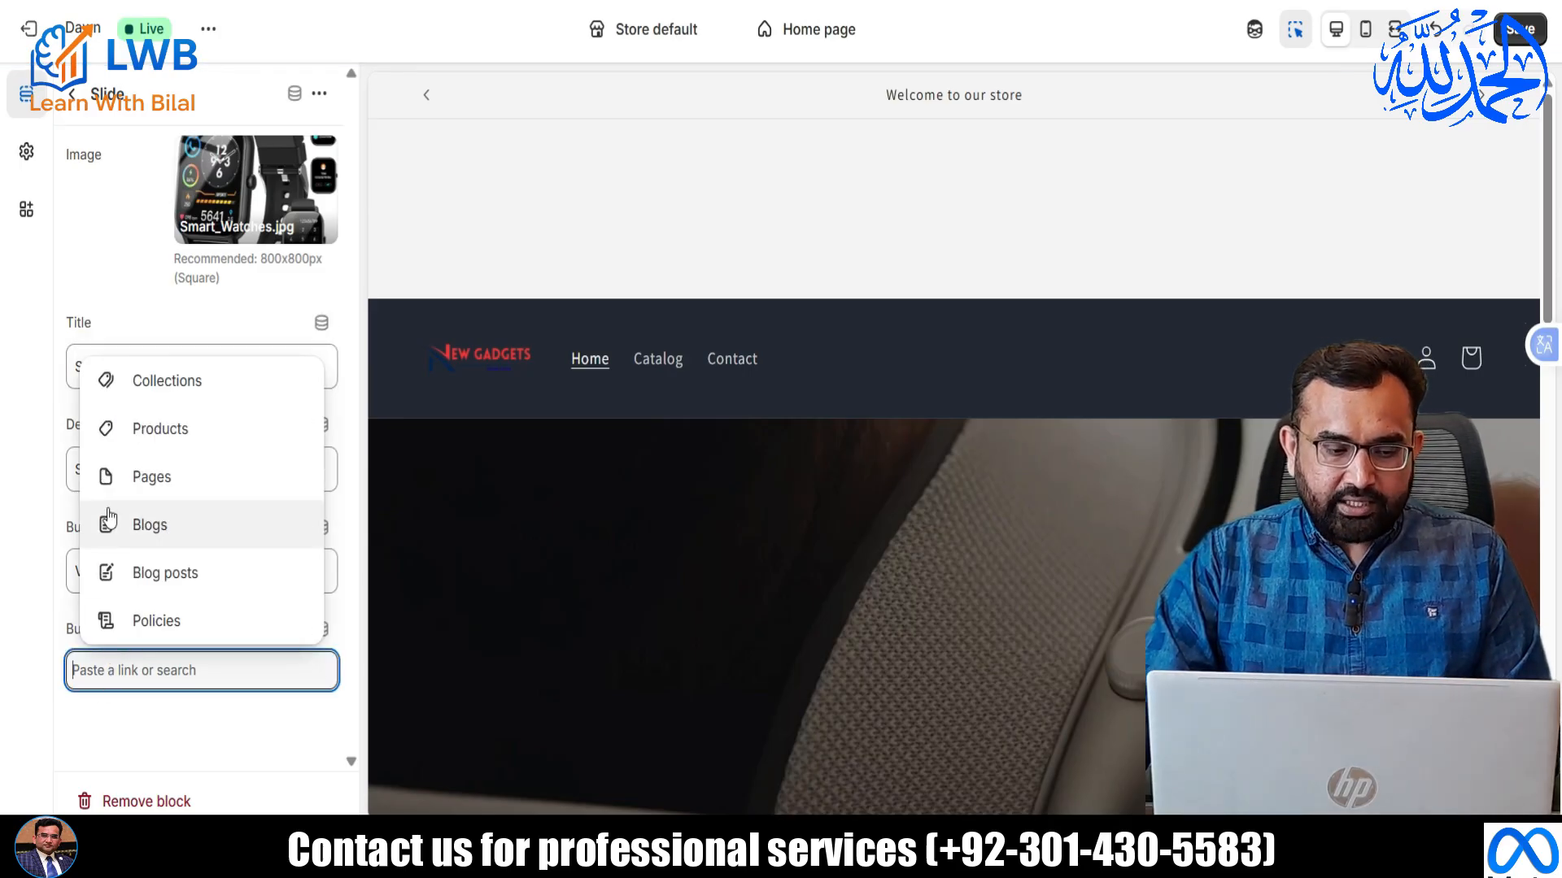
pyautogui.click(154, 381)
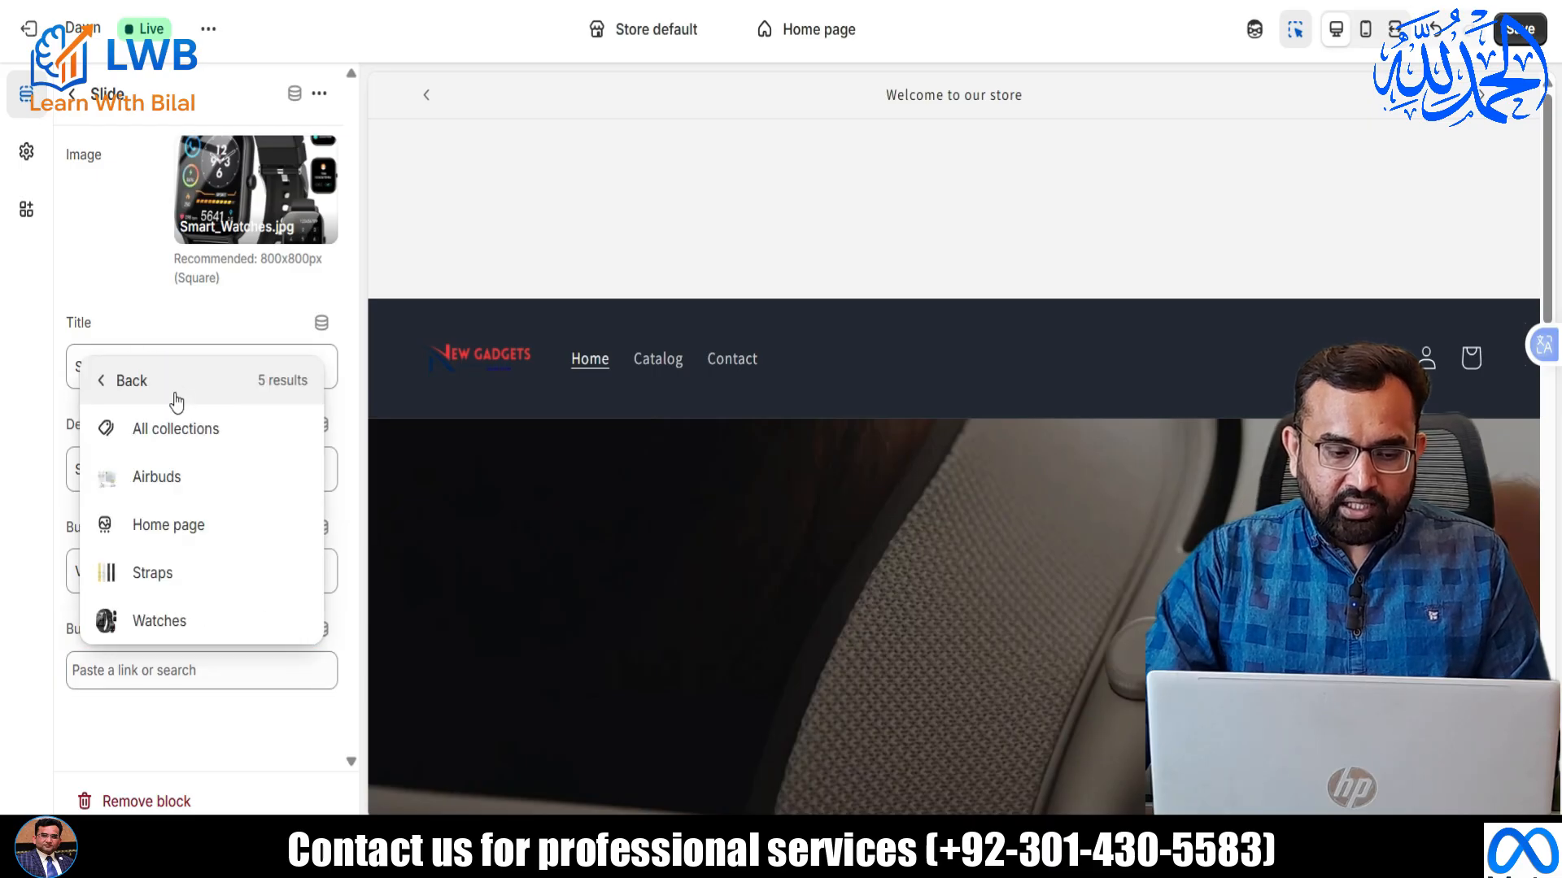
pyautogui.click(157, 625)
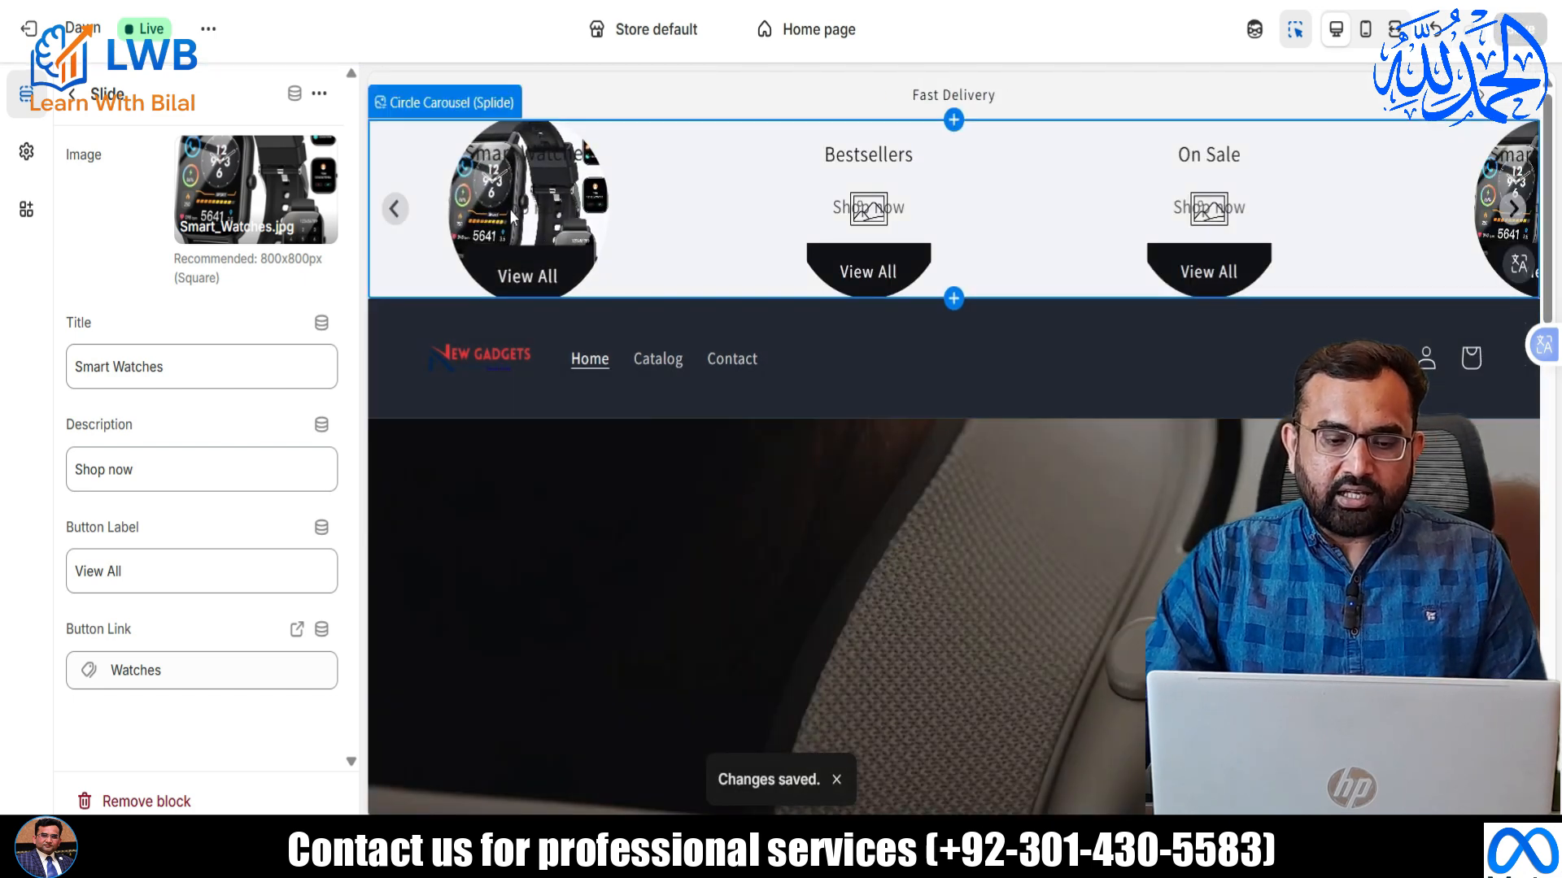
# Assign the Straps image from the store files to the carousel's Bestsellers slide.
pyautogui.click(71, 95)
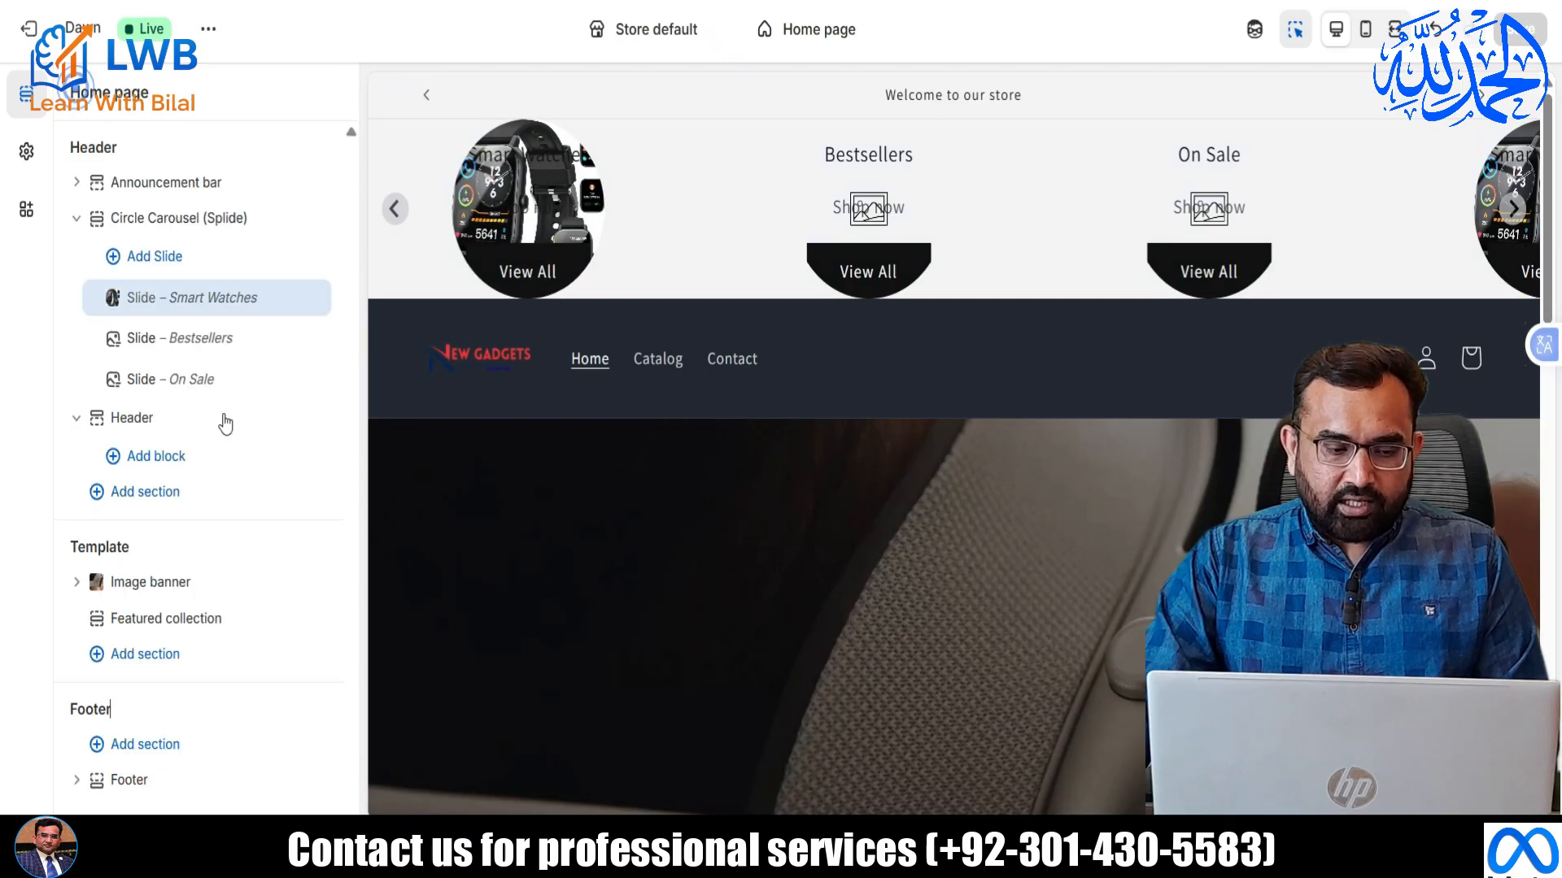
pyautogui.click(196, 337)
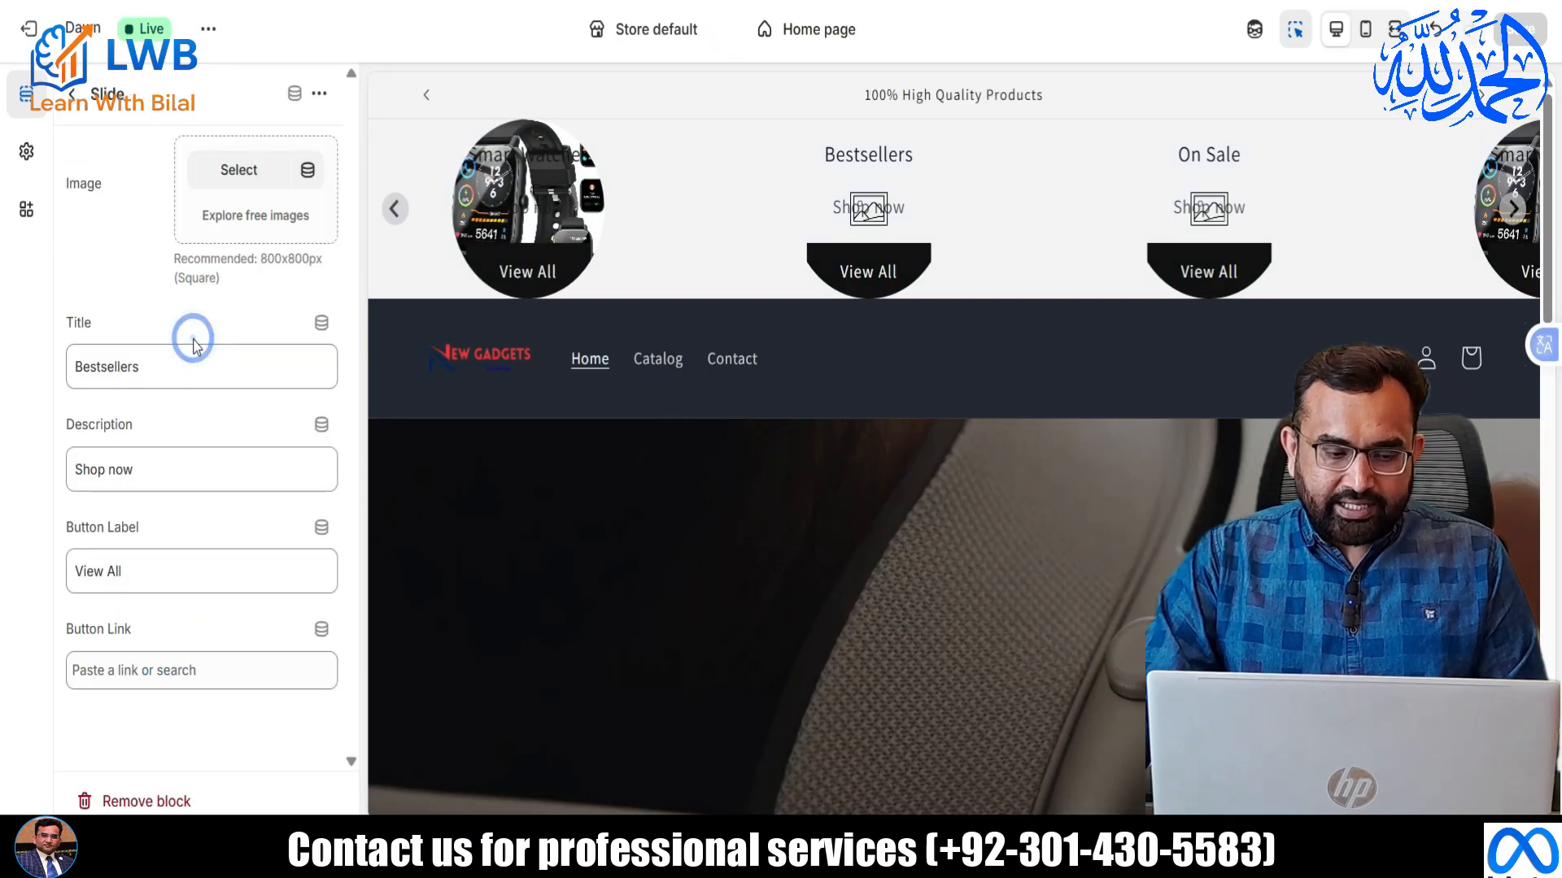
pyautogui.click(226, 181)
pyautogui.click(1033, 606)
pyautogui.click(1233, 735)
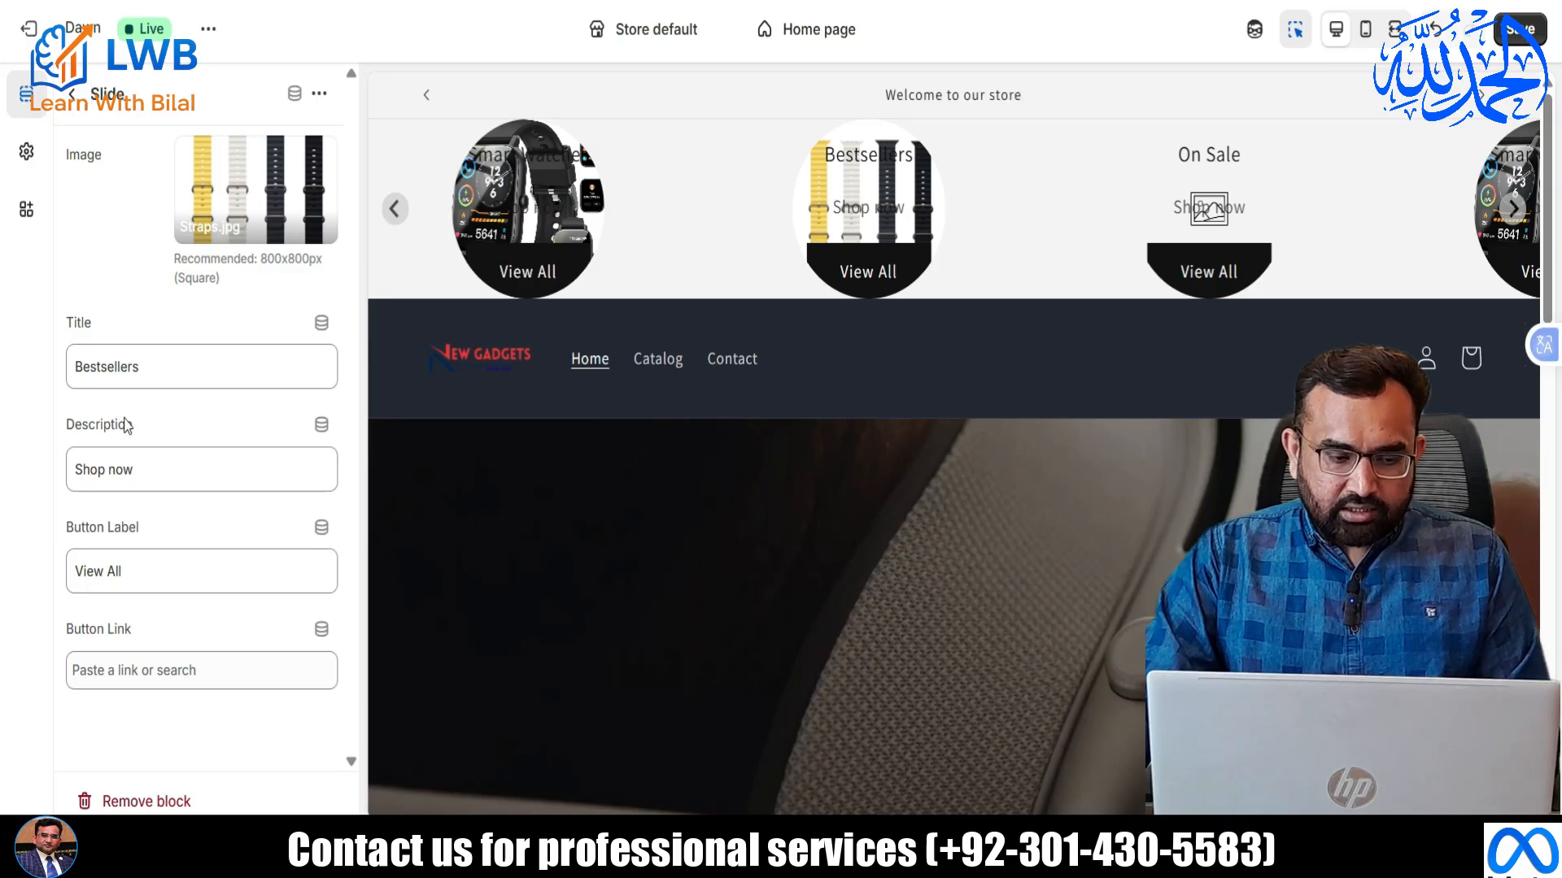
# Title the slide "Starps", link its button to the Straps collection and save the theme.
pyautogui.moveTo(168, 366); pyautogui.dragTo(73, 366)
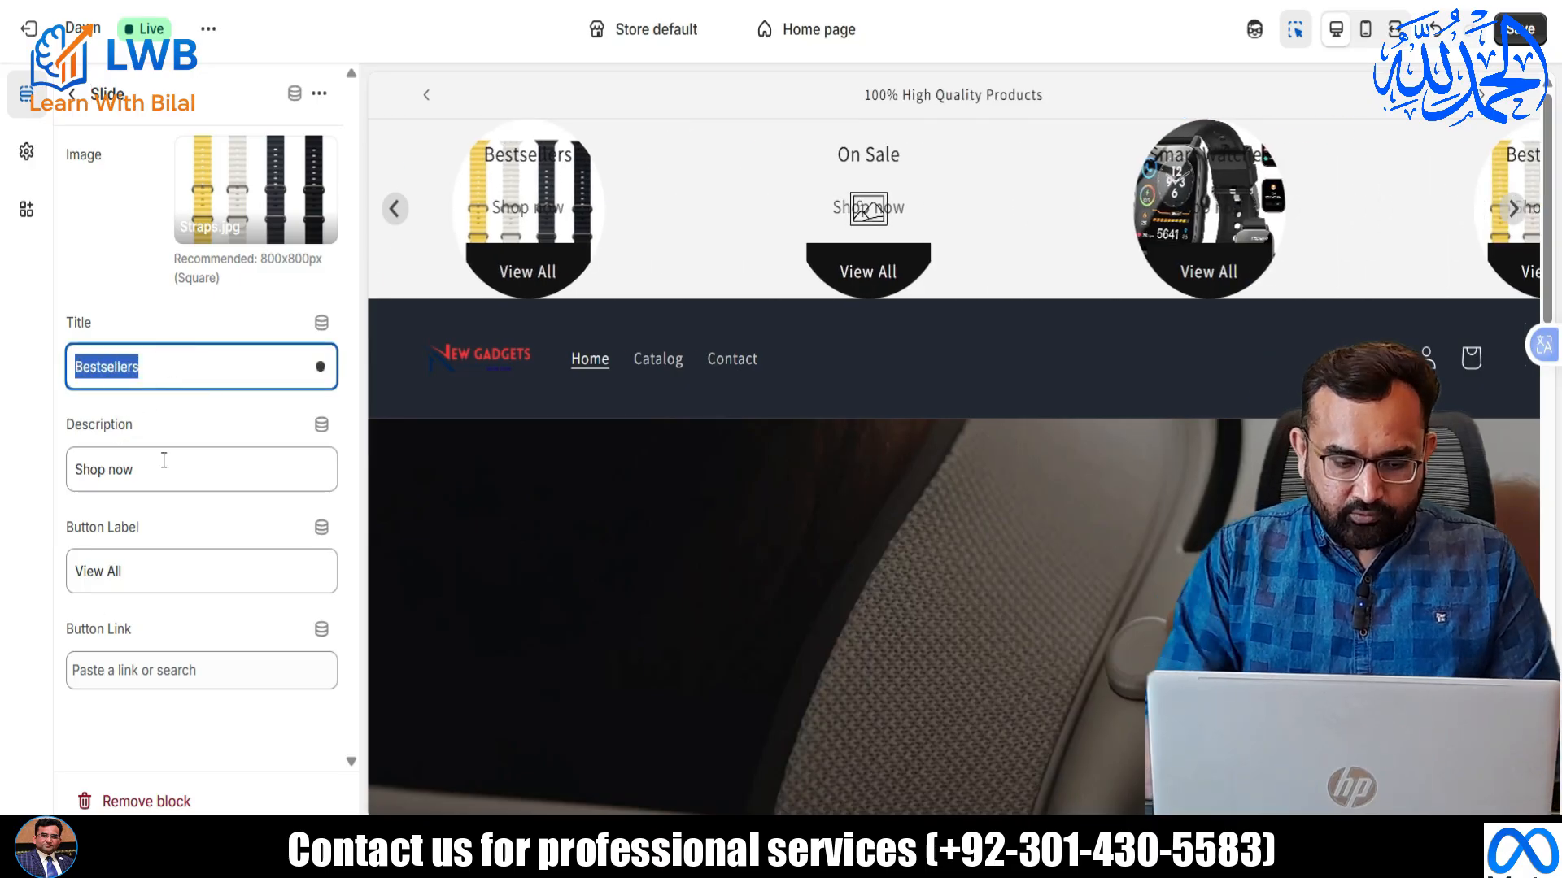
pyautogui.write('Star')
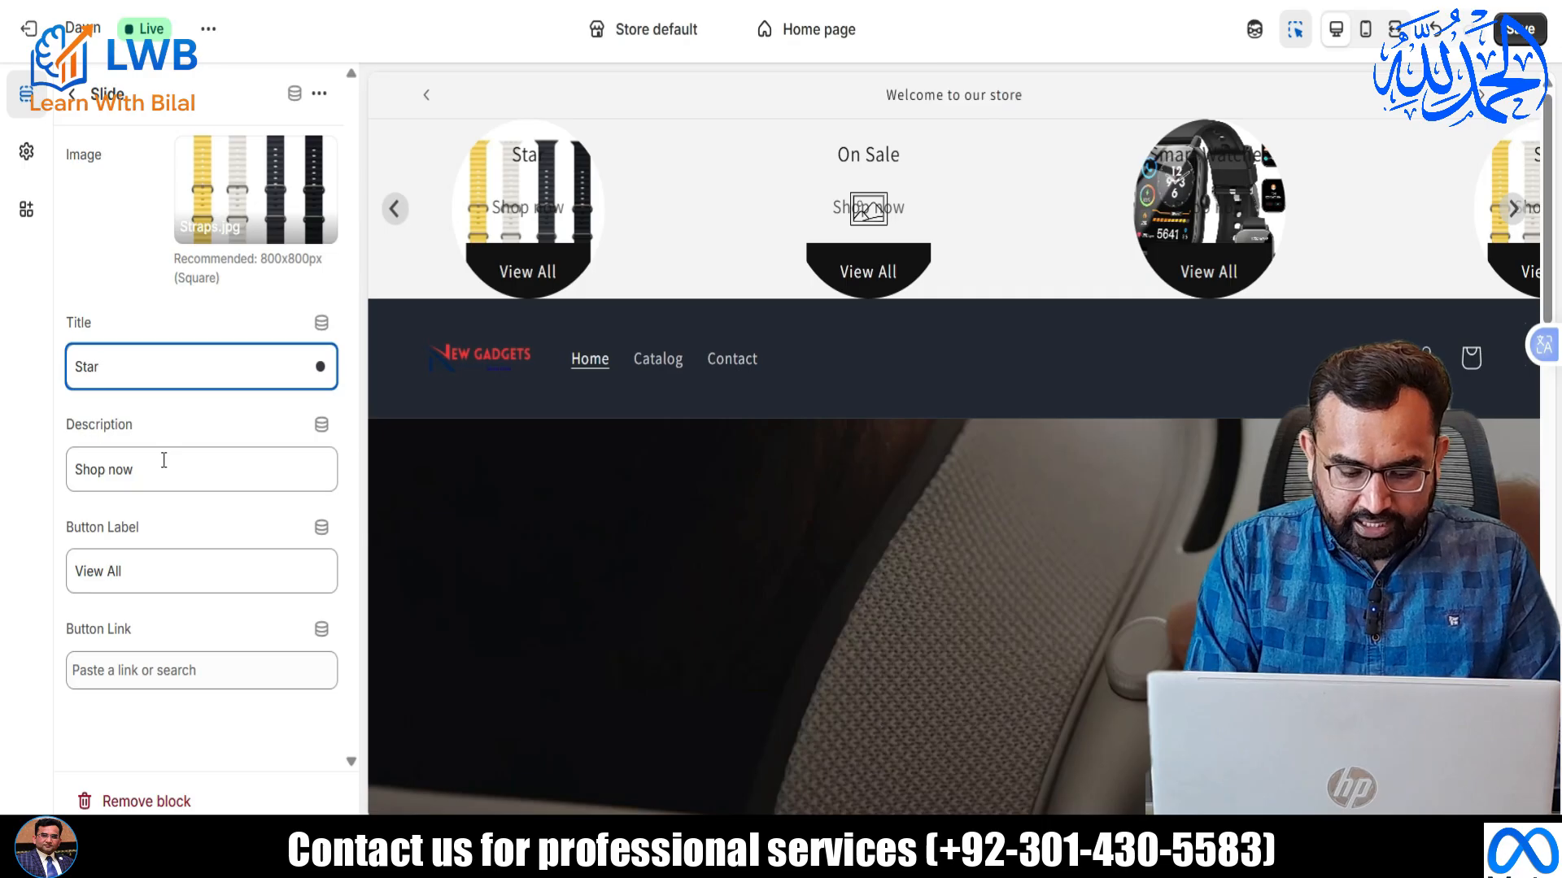
pyautogui.write('ps')
pyautogui.click(154, 678)
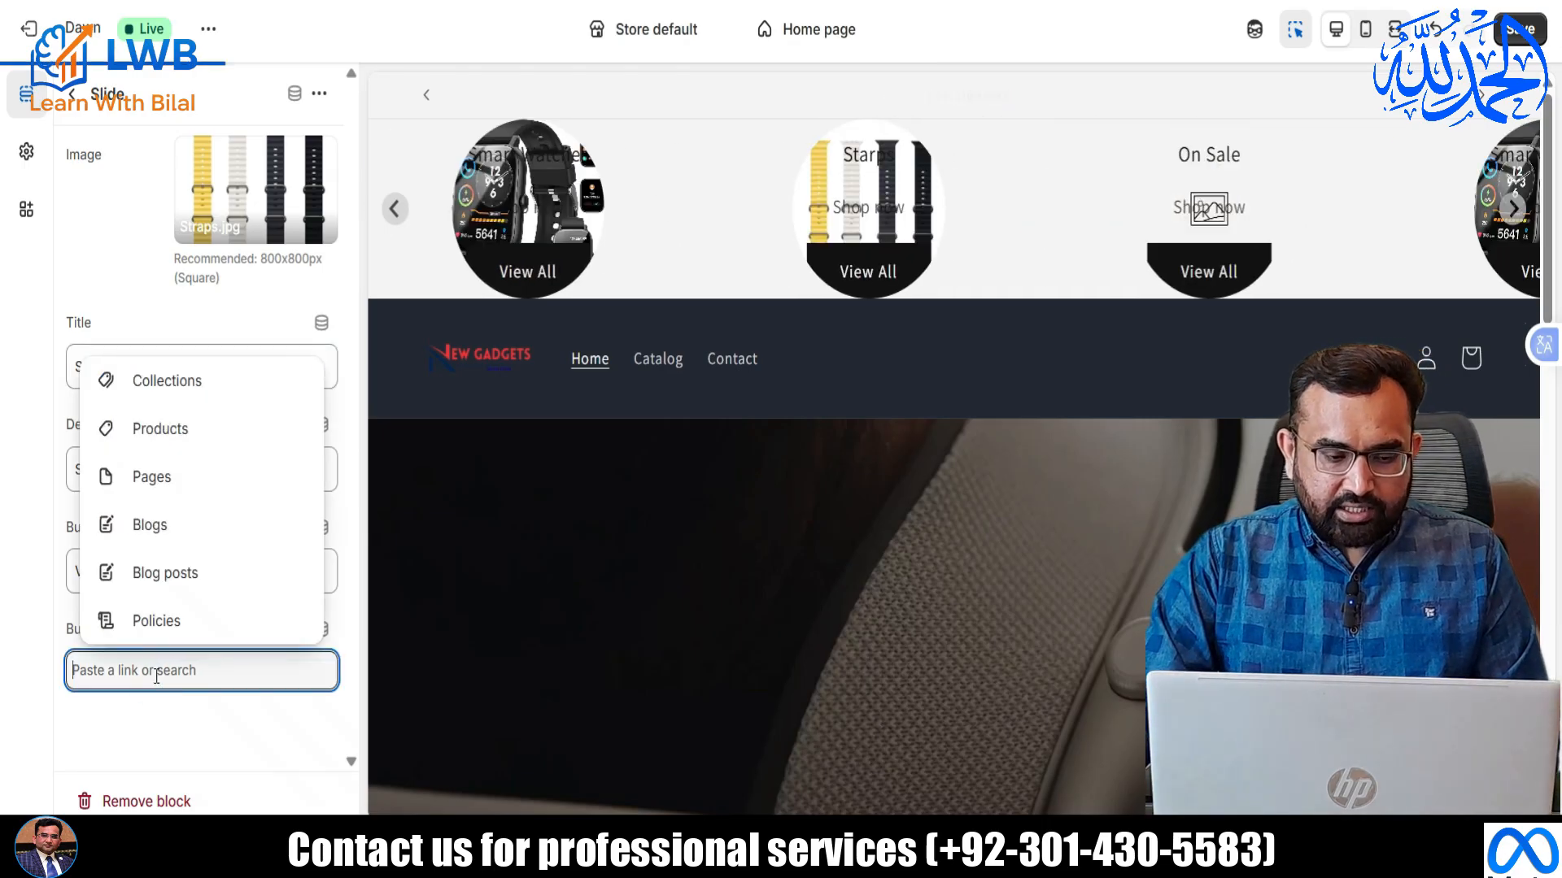
pyautogui.click(157, 382)
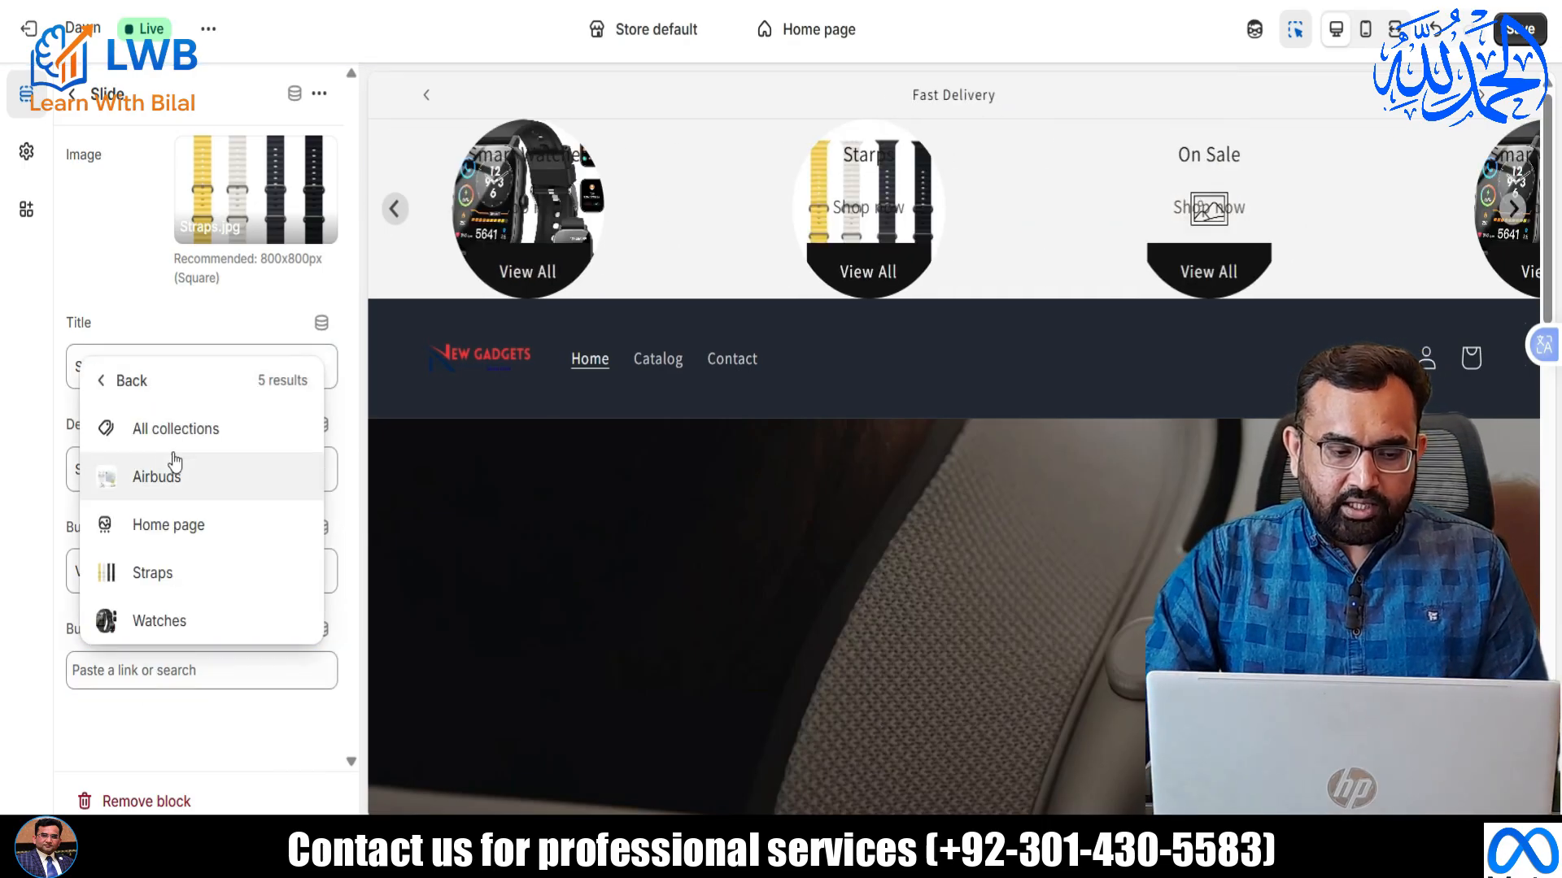
pyautogui.click(146, 574)
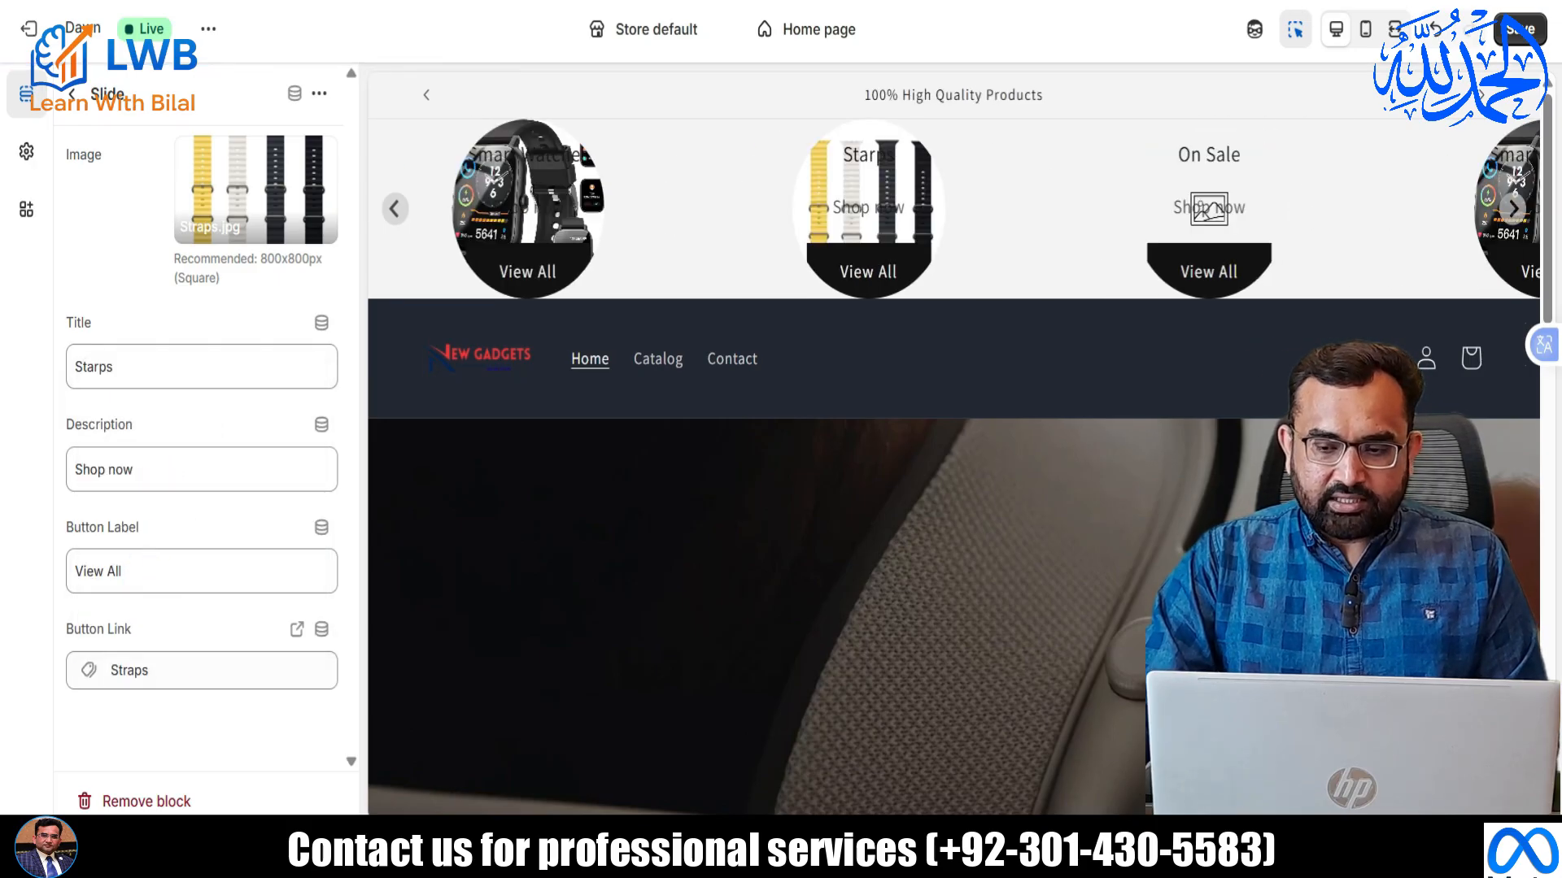
pyautogui.click(1513, 32)
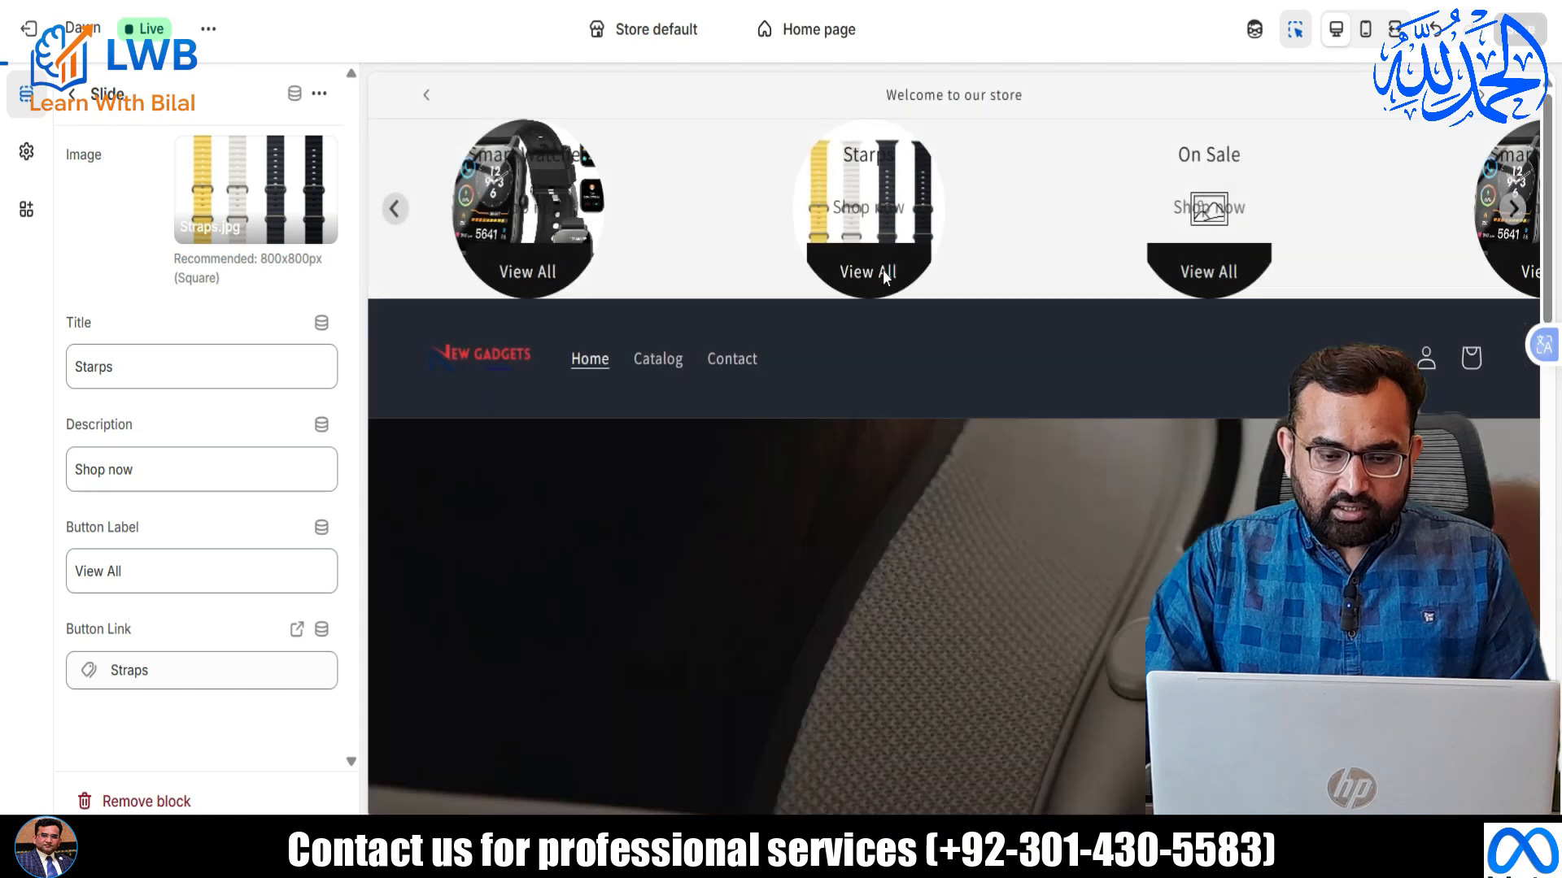
# Title the carousel's On Sale slide "Airbuds" and link its button to the Airbuds collection.
pyautogui.click(71, 92)
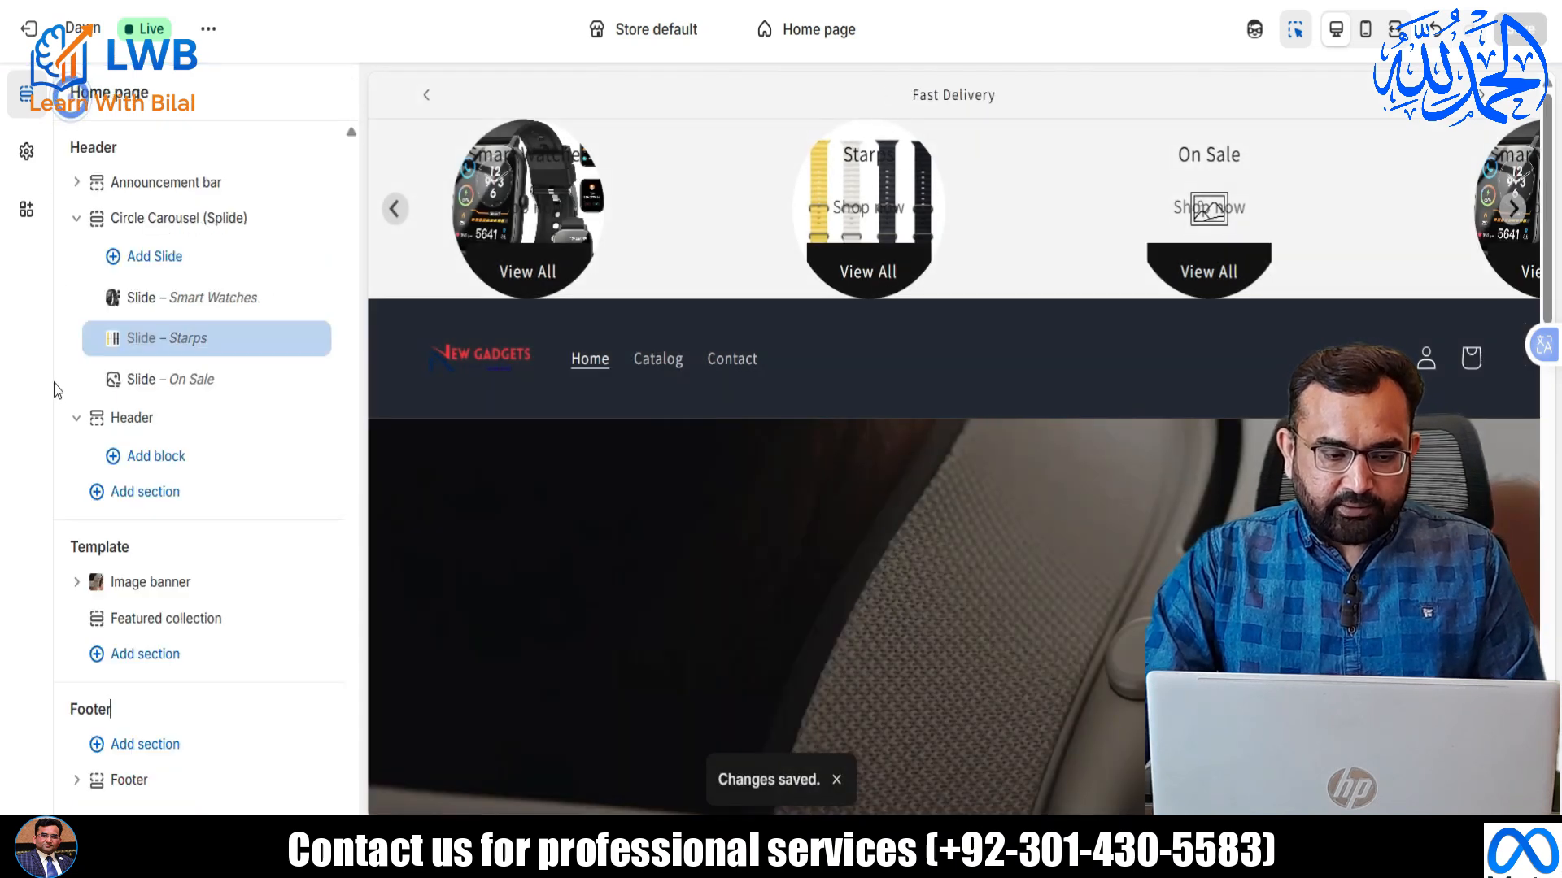
pyautogui.click(187, 389)
pyautogui.moveTo(167, 374); pyautogui.dragTo(76, 371)
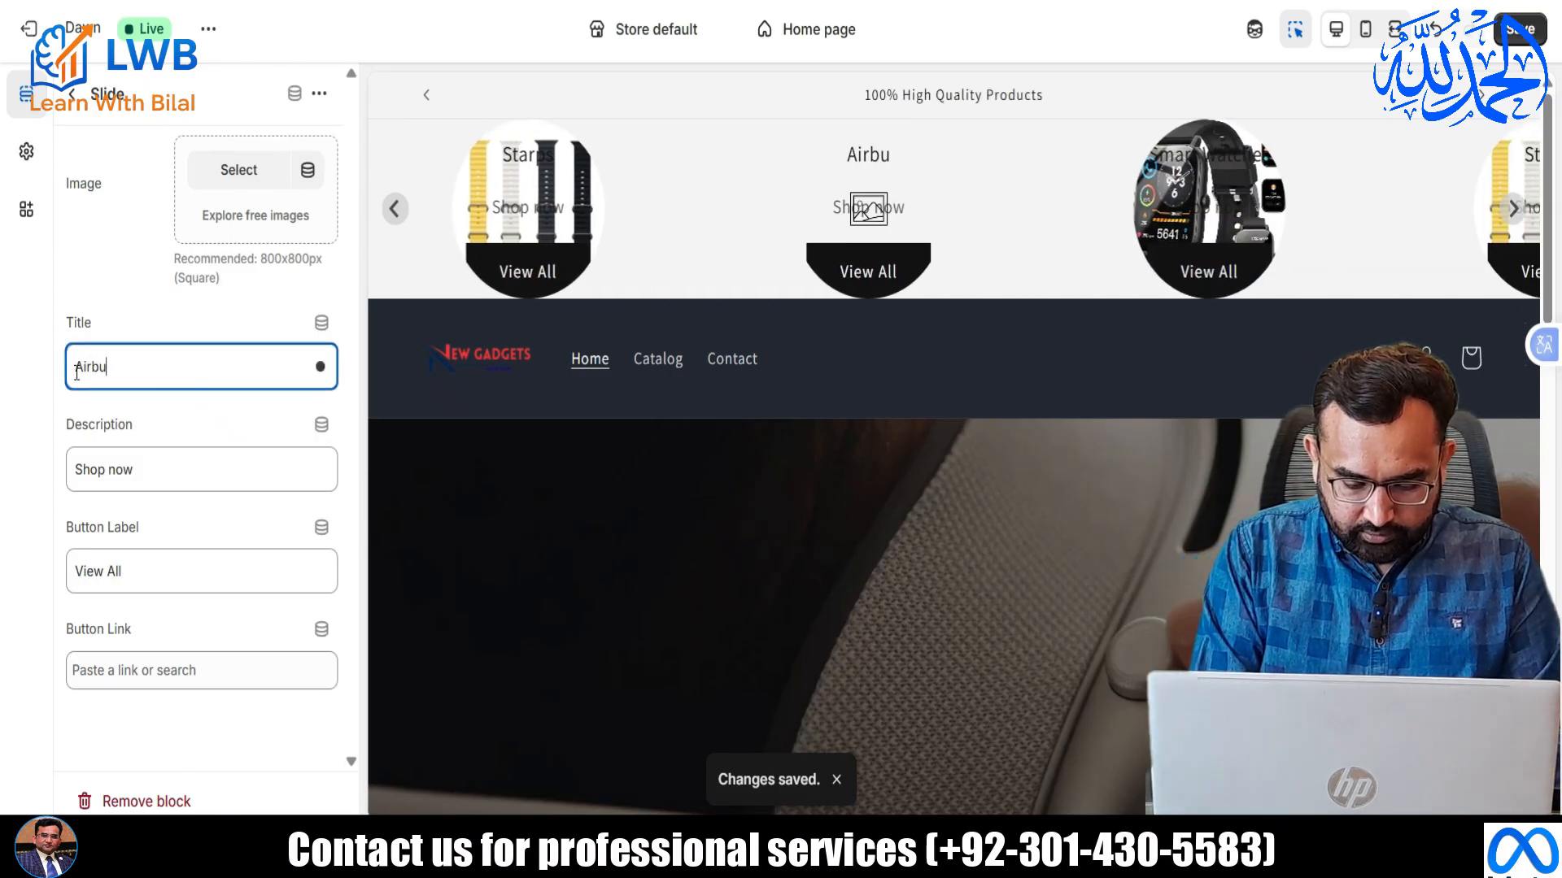
pyautogui.click(163, 672)
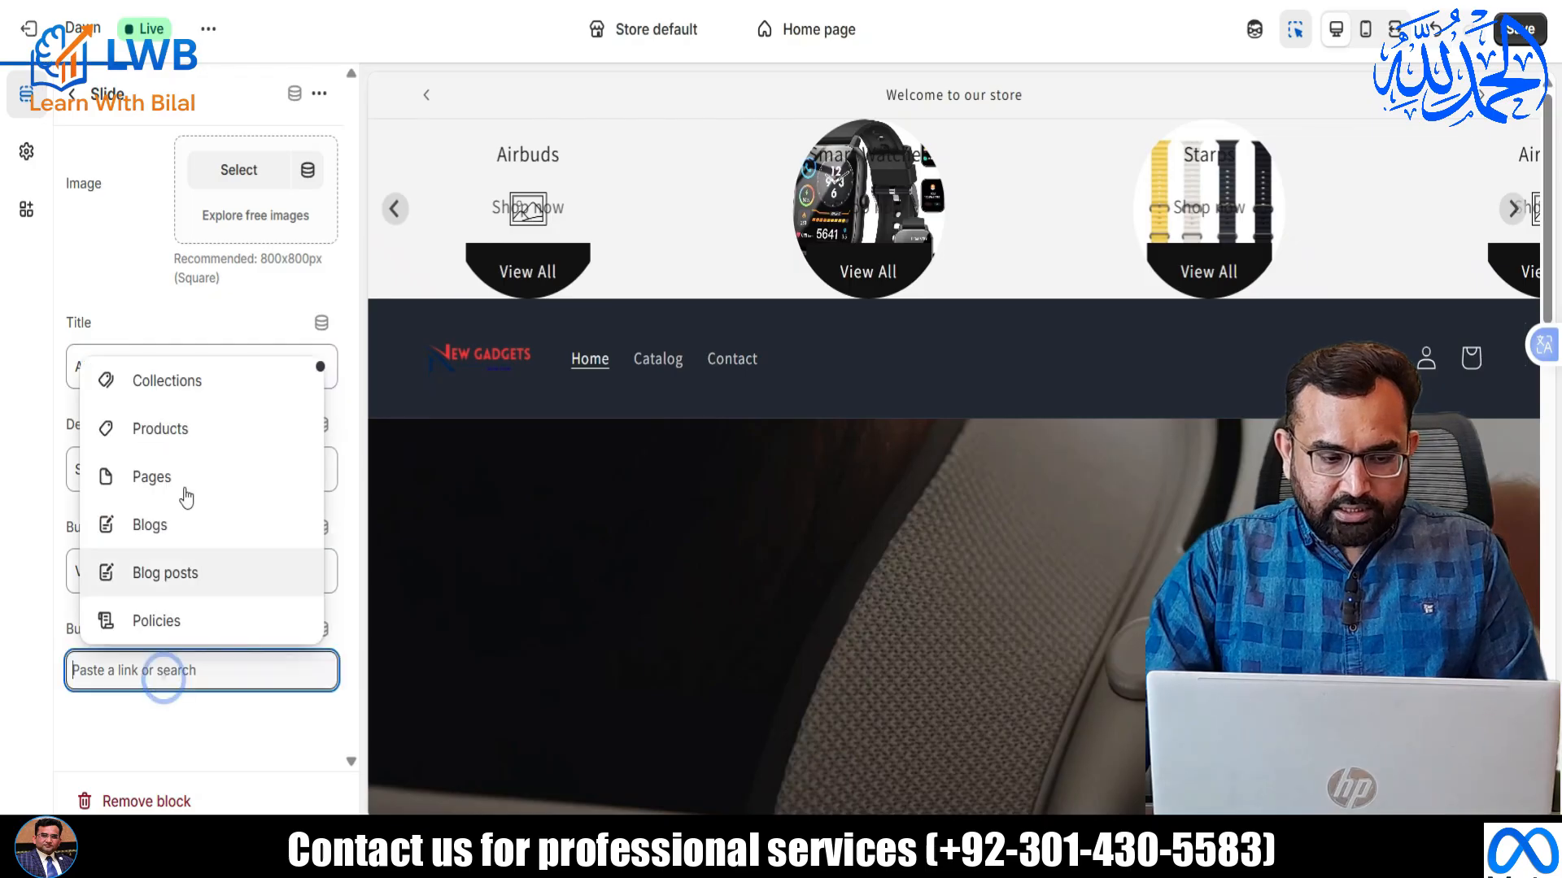
pyautogui.click(179, 379)
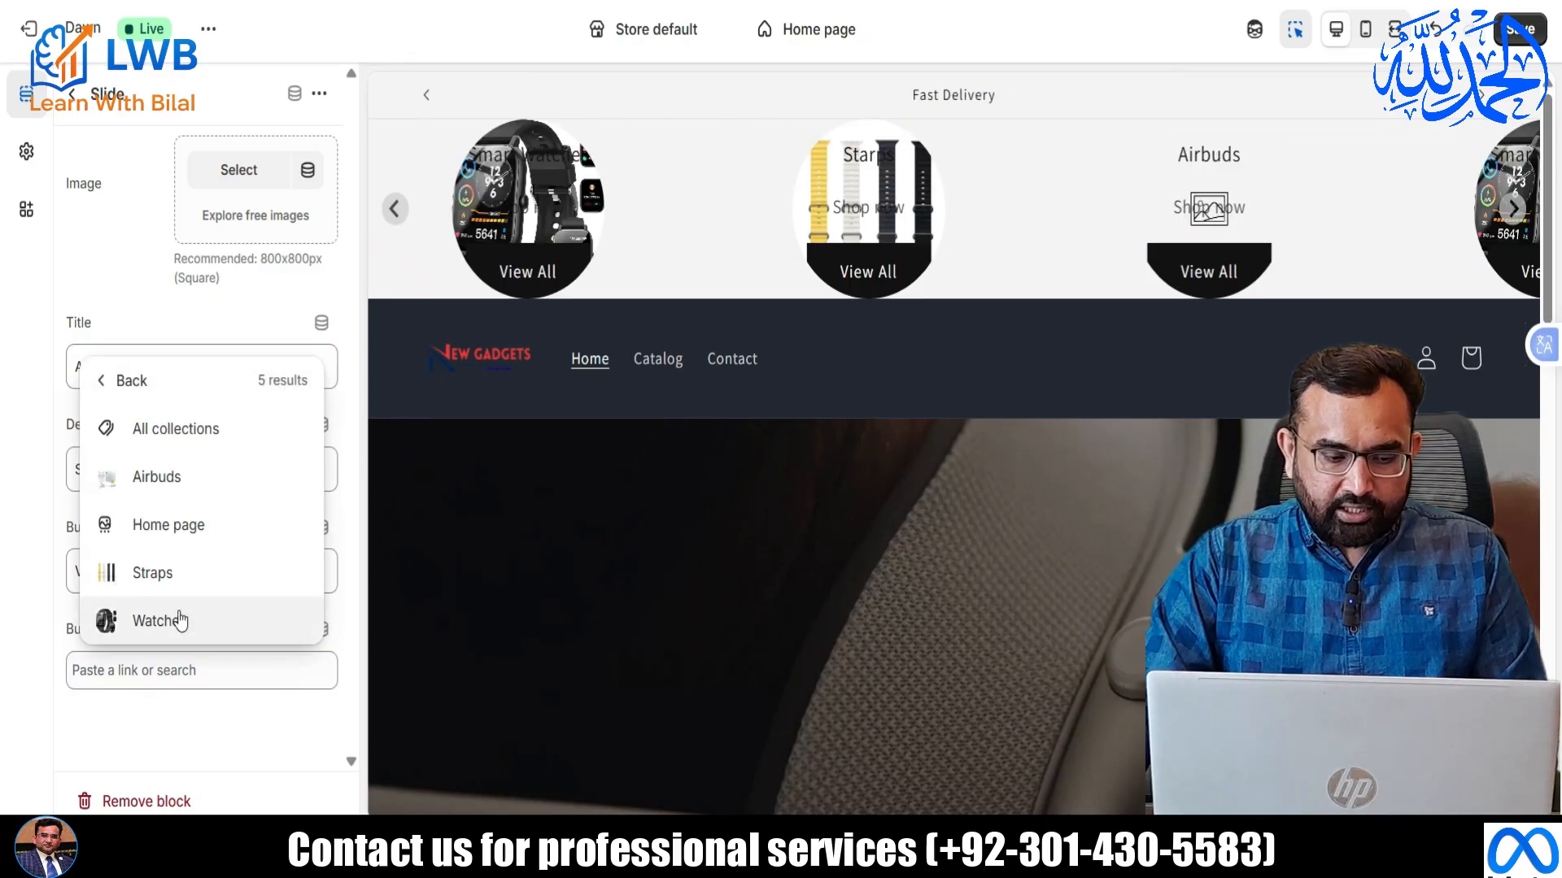
pyautogui.click(175, 480)
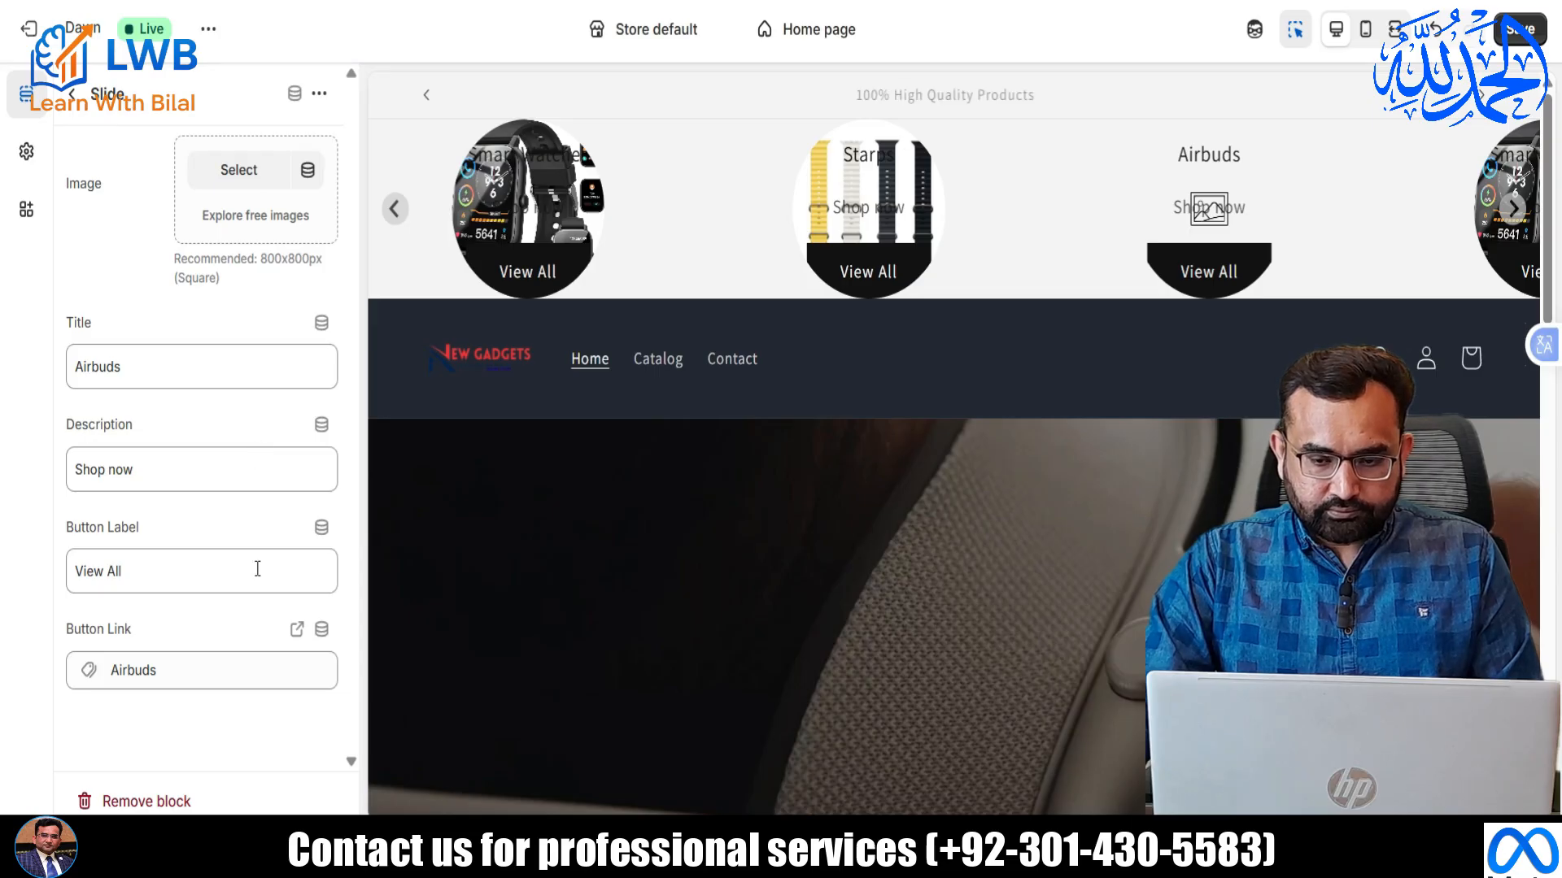
# Assign the Airbuds image from the store files to the Airbuds slide and save the theme.
pyautogui.click(222, 169)
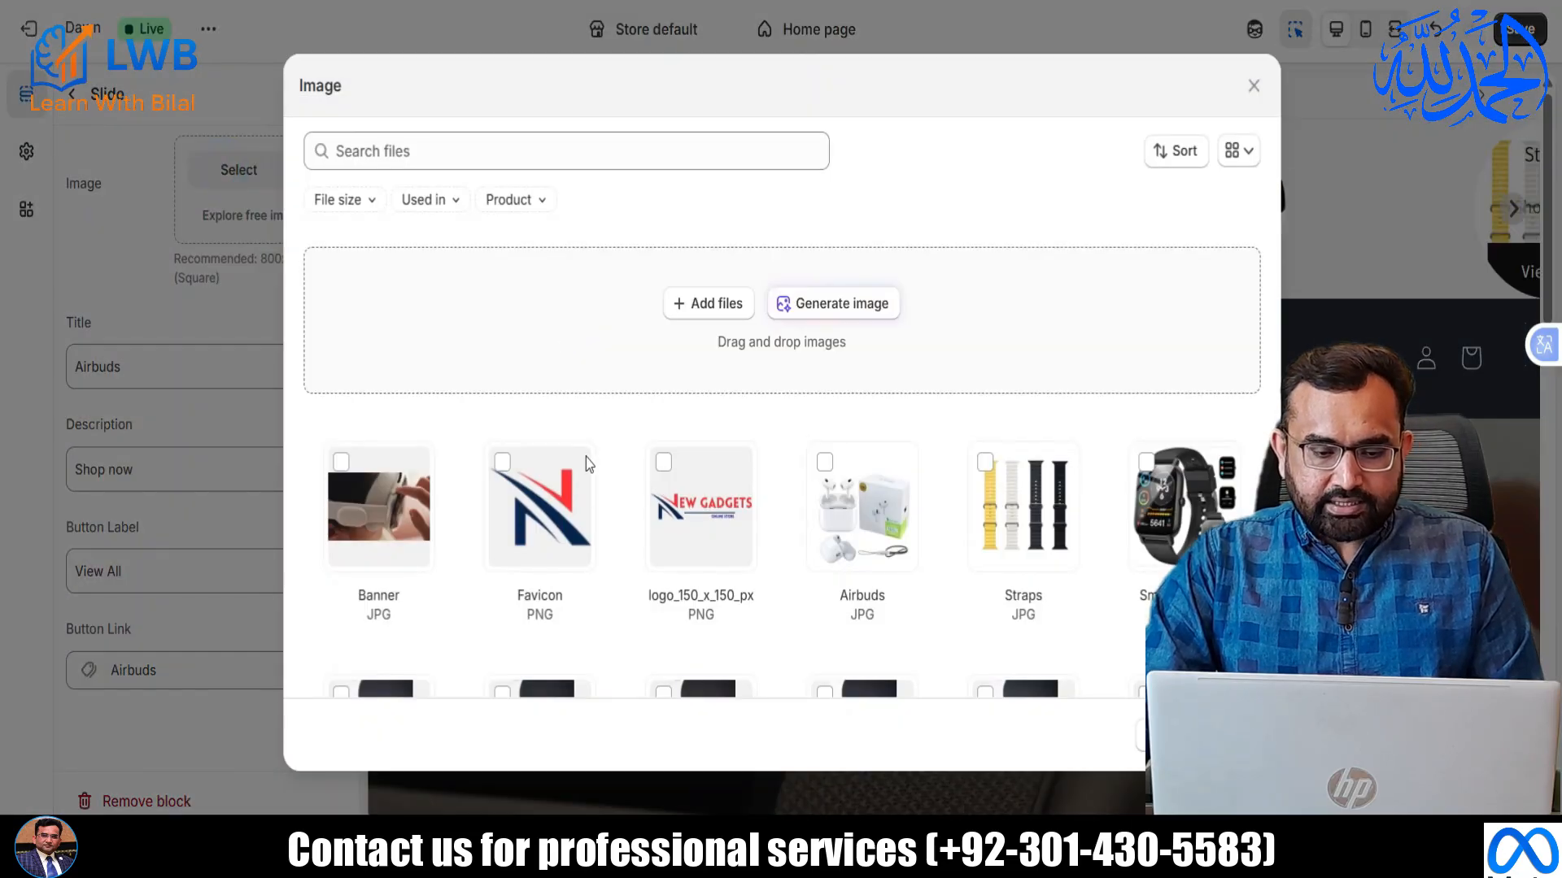
pyautogui.scroll(-2, 841, 480)
pyautogui.click(846, 456)
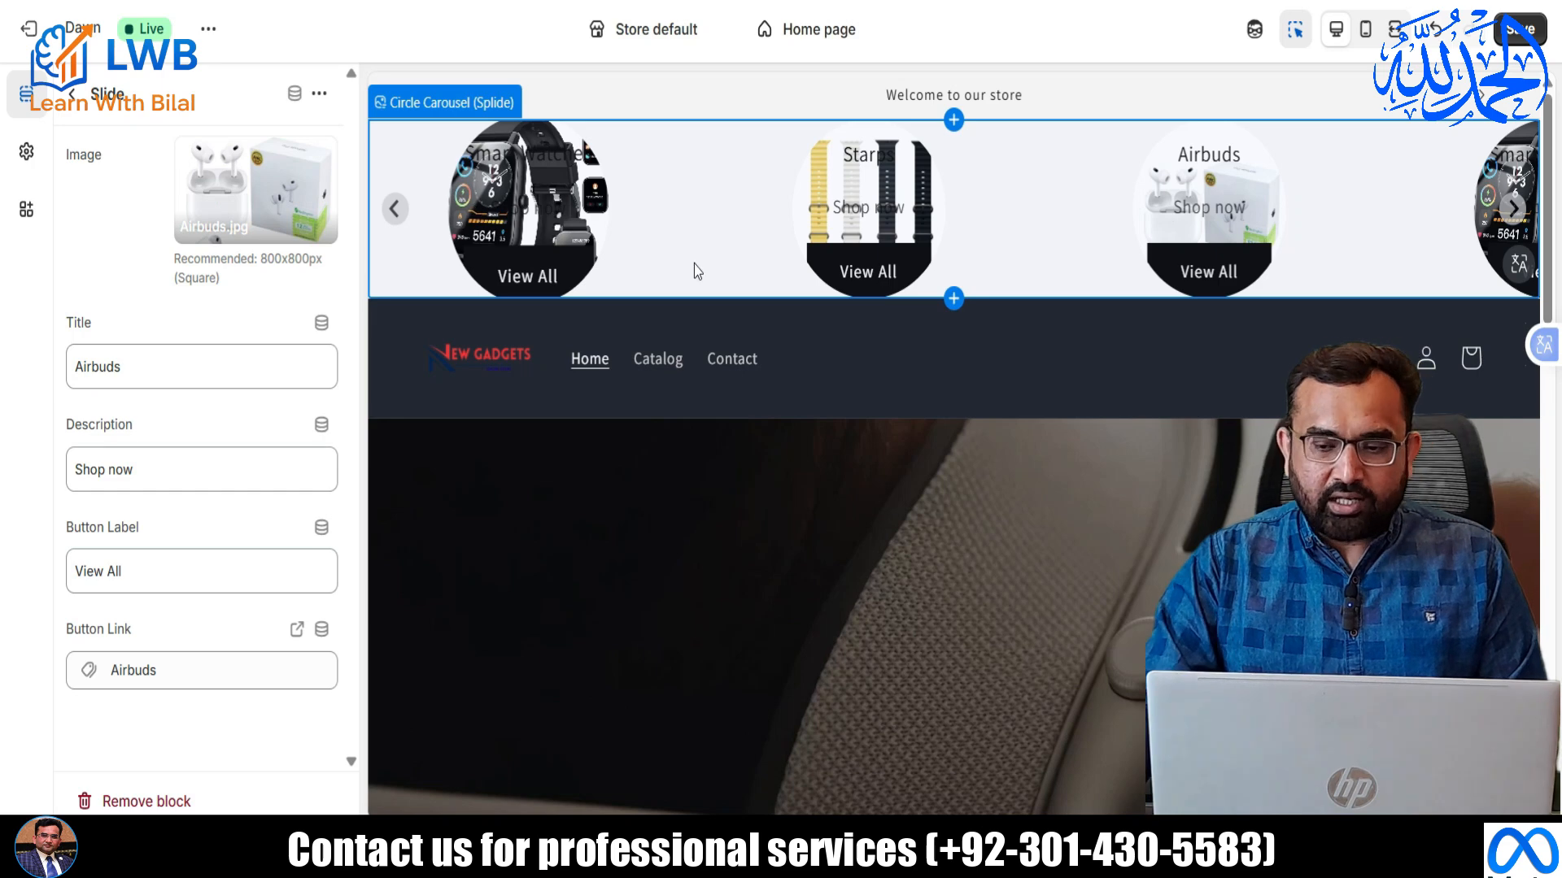
pyautogui.click(1511, 32)
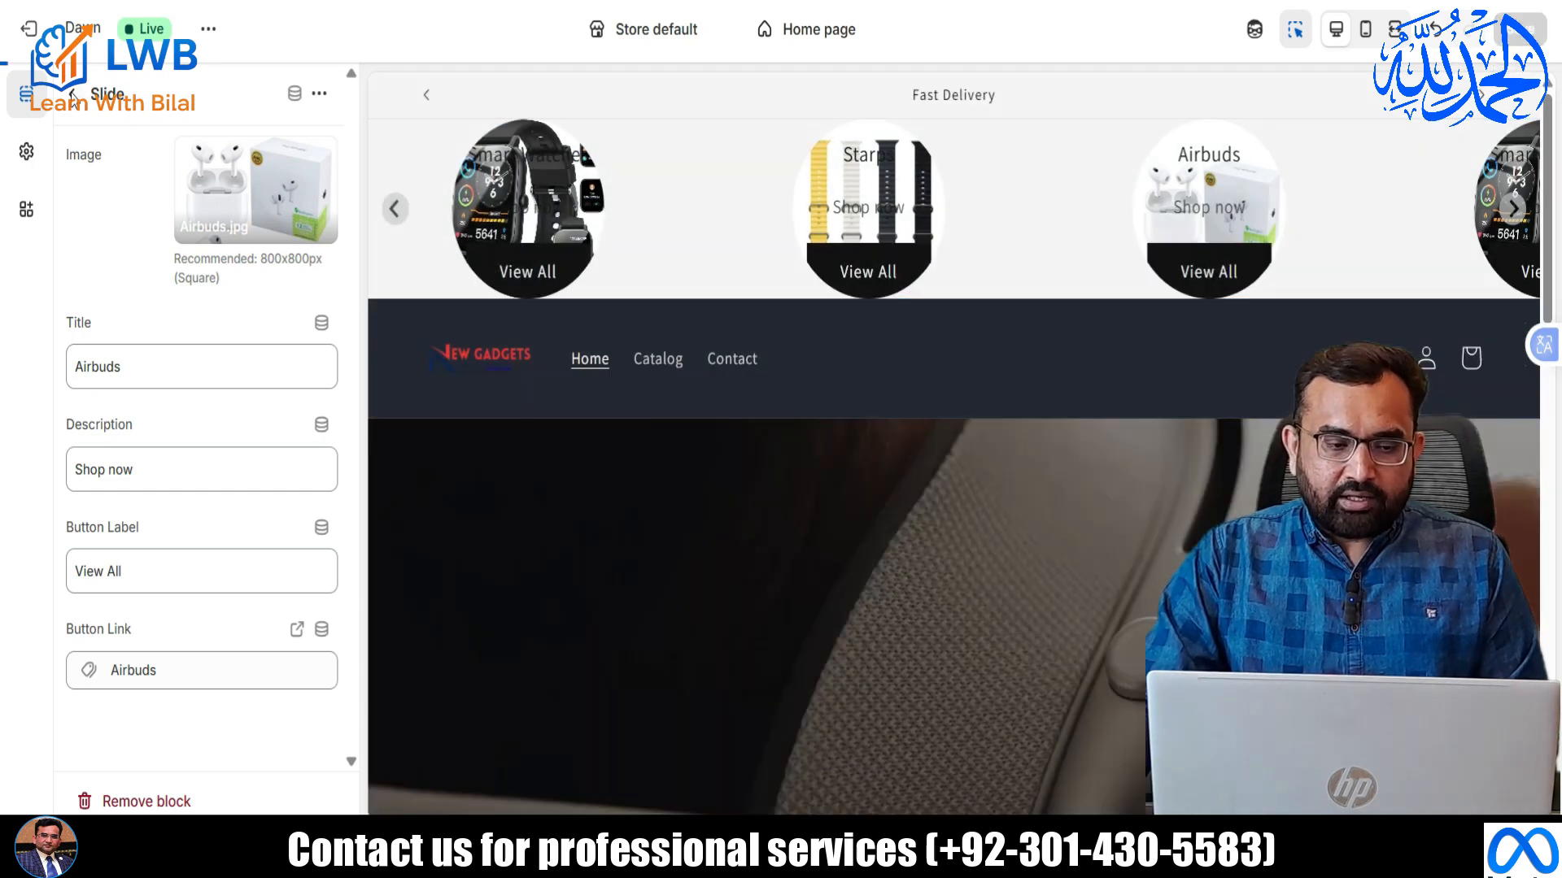
pyautogui.click(72, 93)
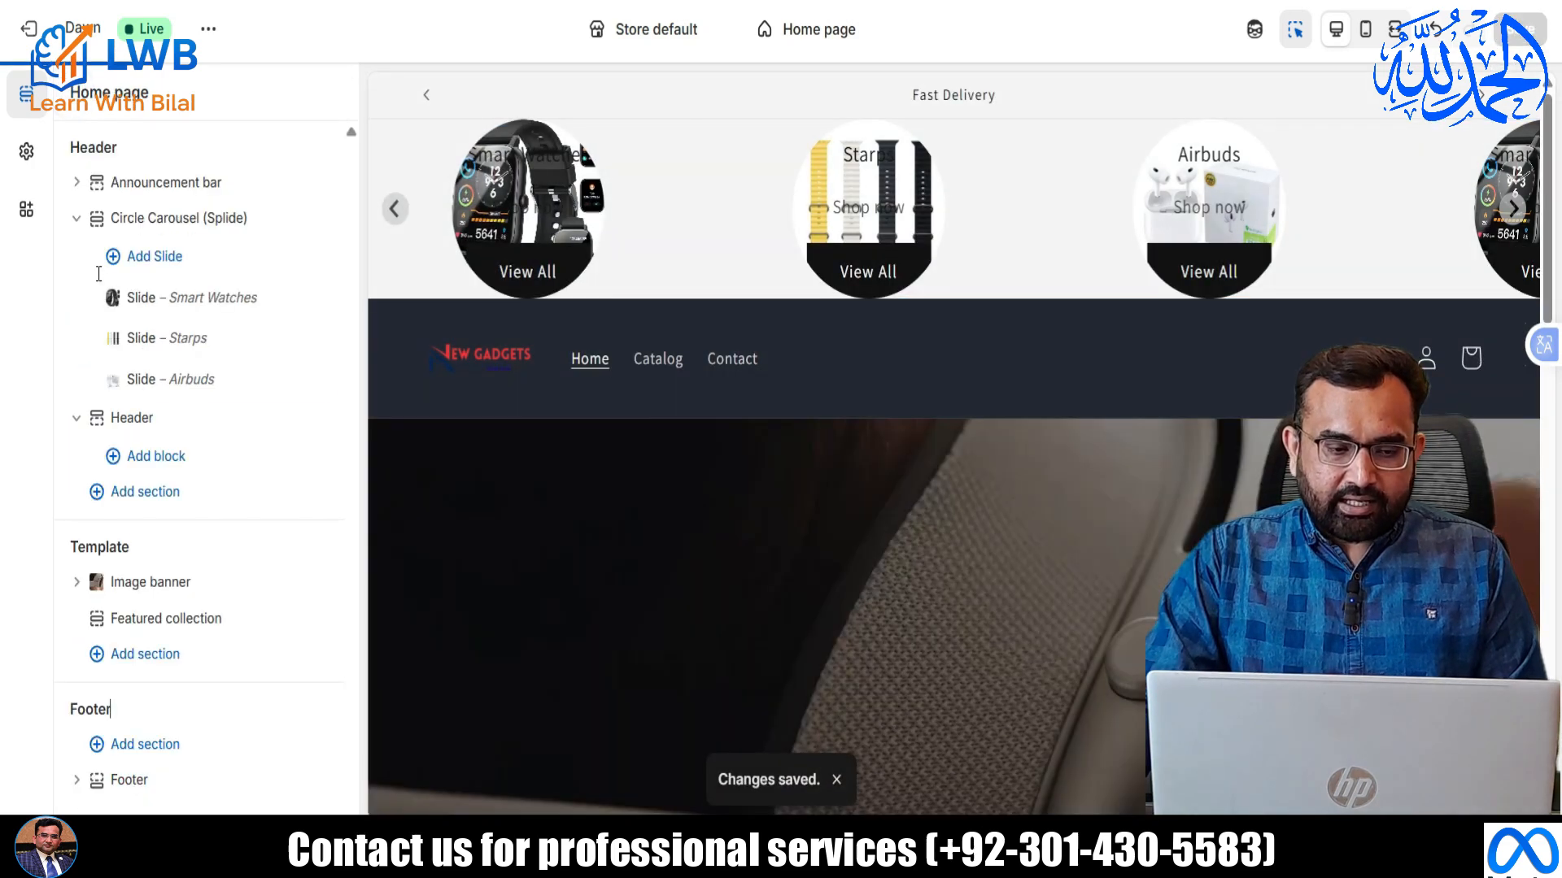
# Review the Circle Carousel section's layout settings and the home page preview down to the featured products.
pyautogui.click(178, 218)
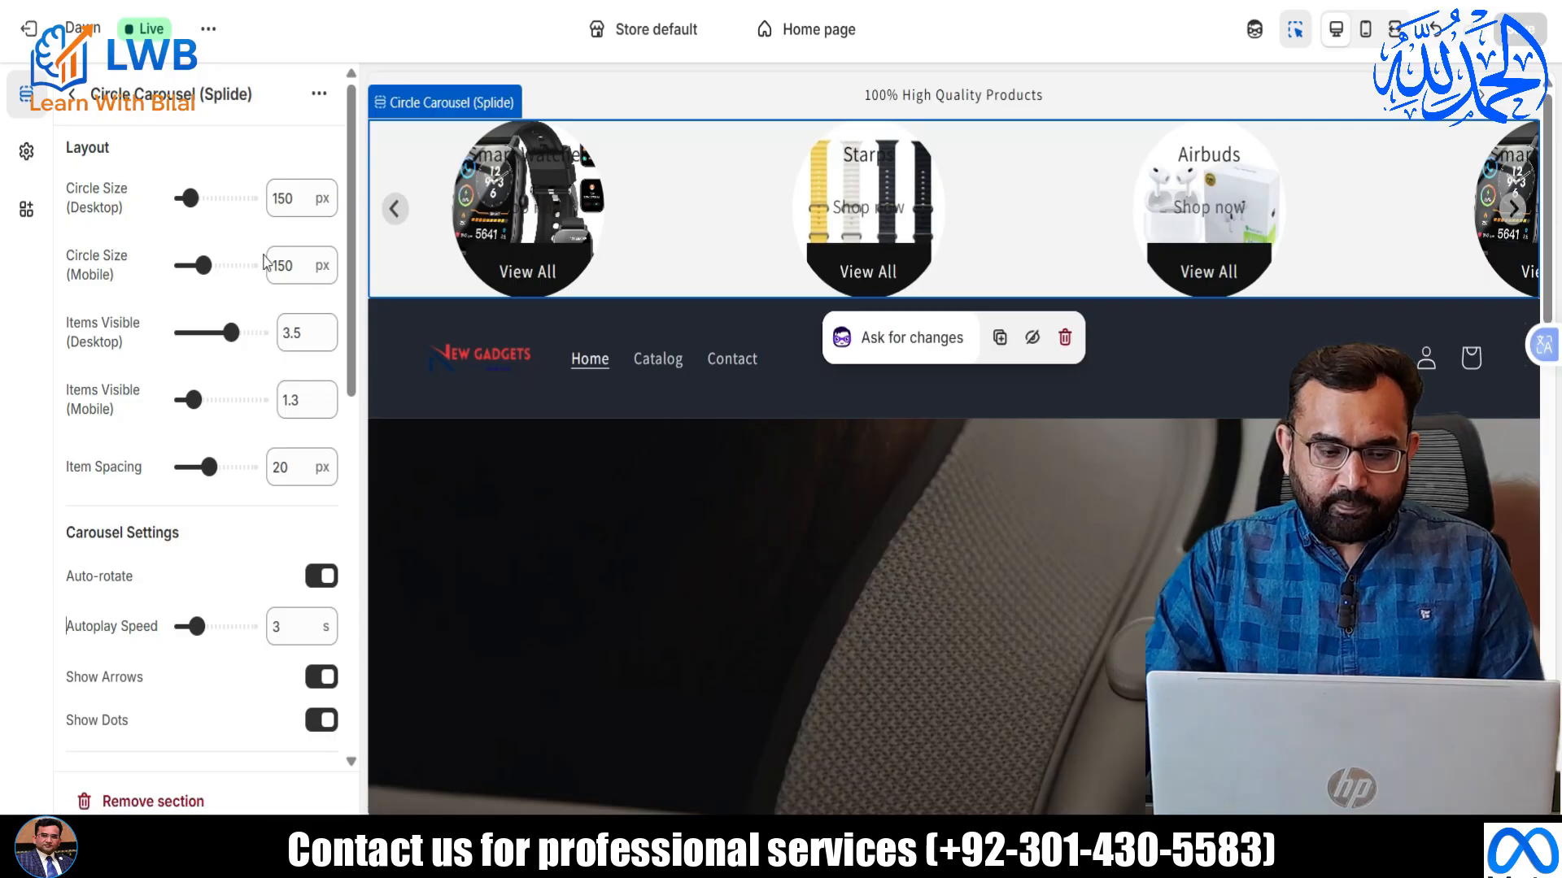
pyautogui.click(77, 96)
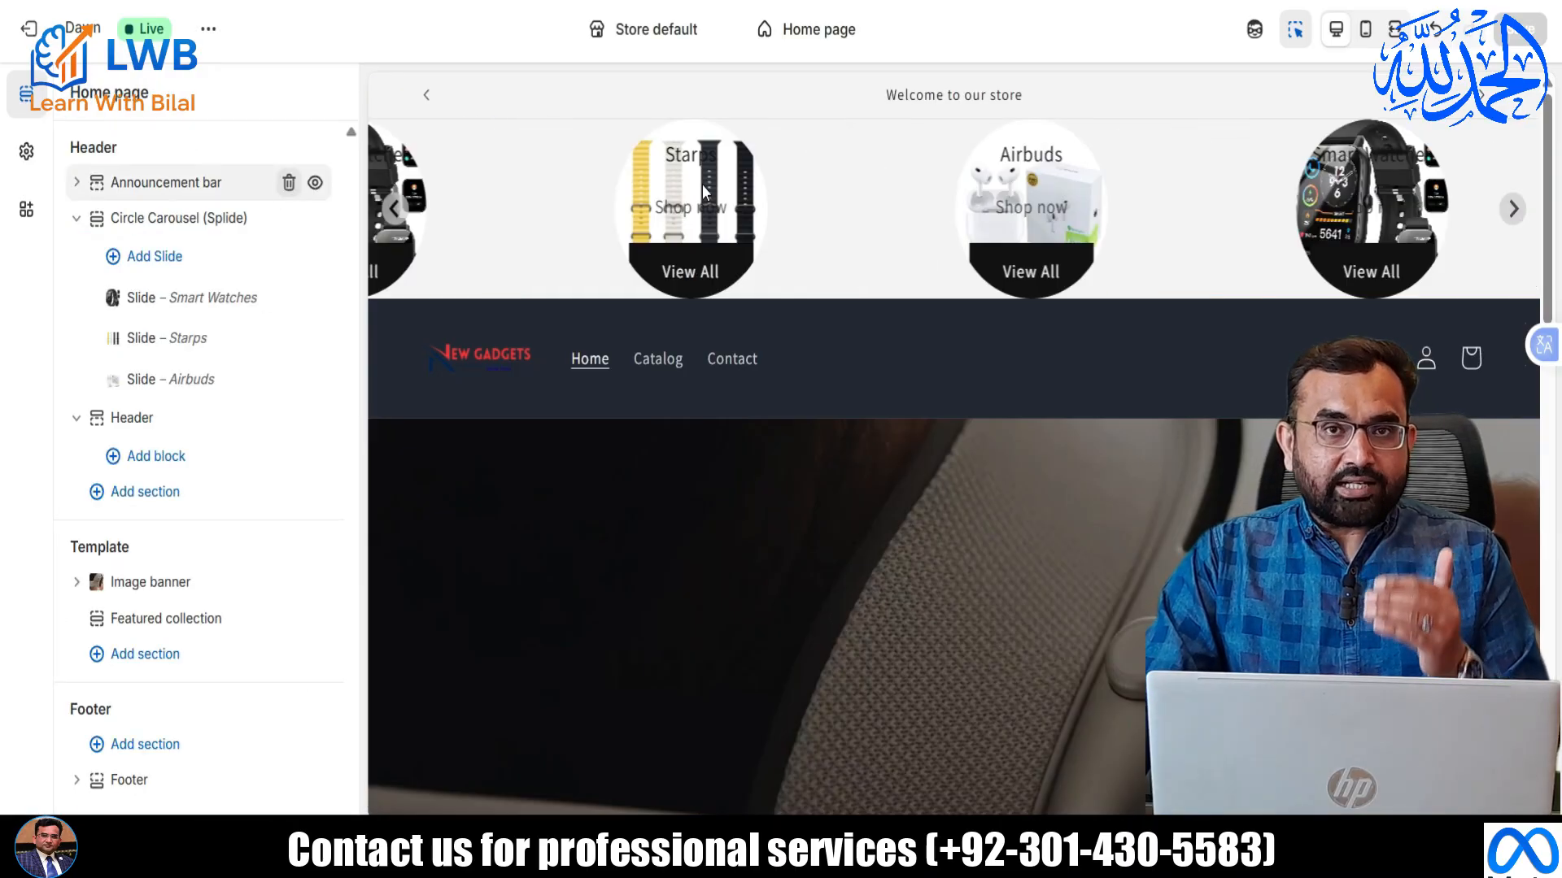
pyautogui.scroll(-2, 802, 266)
pyautogui.scroll(2, 804, 270)
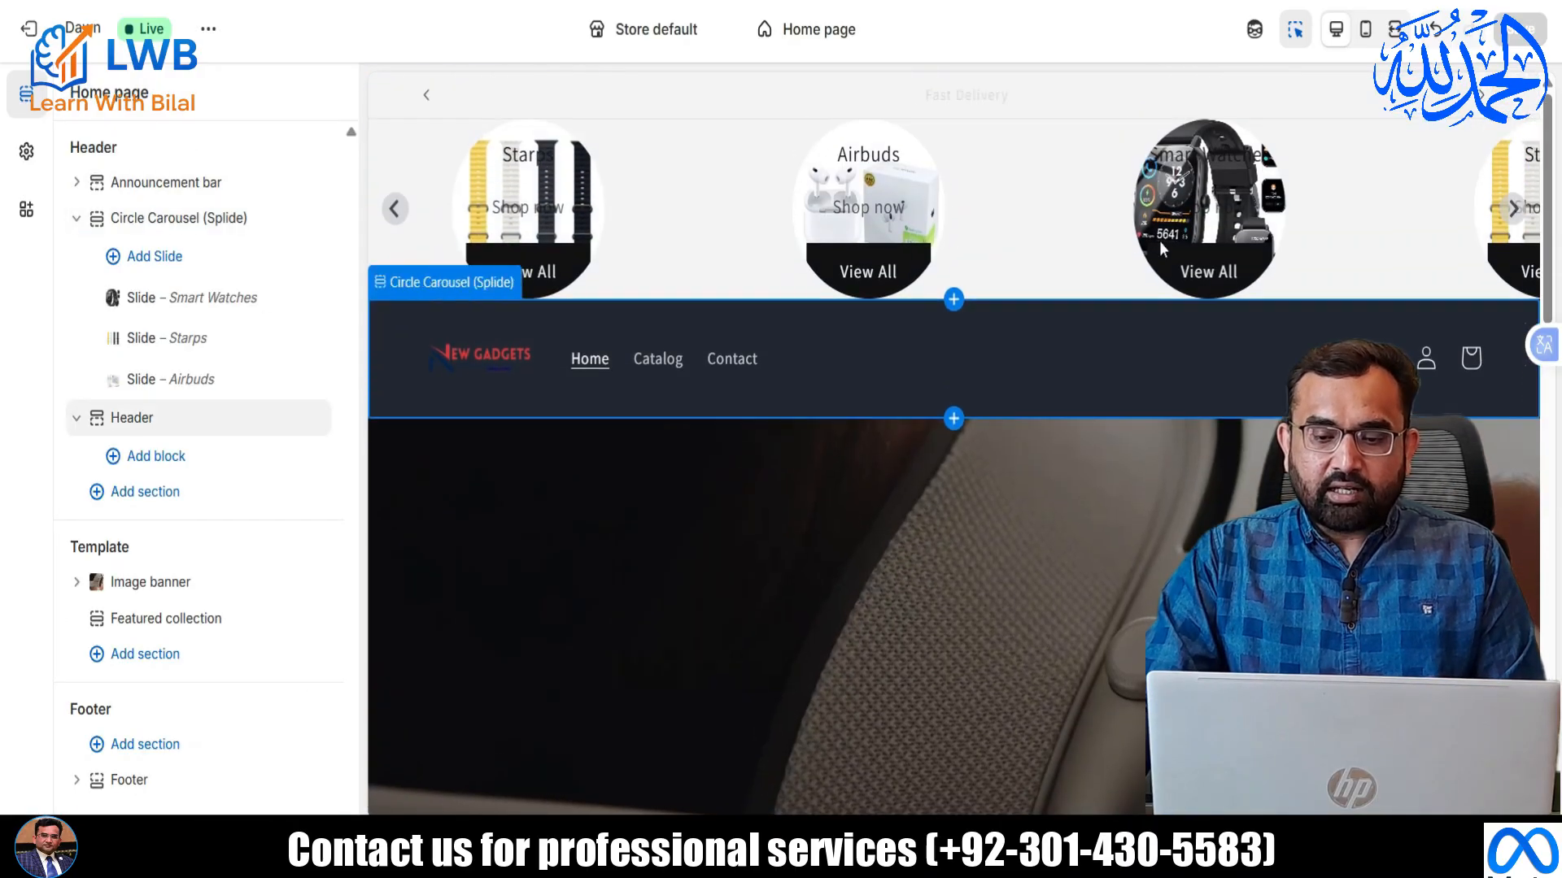
pyautogui.scroll(-3, 756, 284)
pyautogui.scroll(-8, 753, 283)
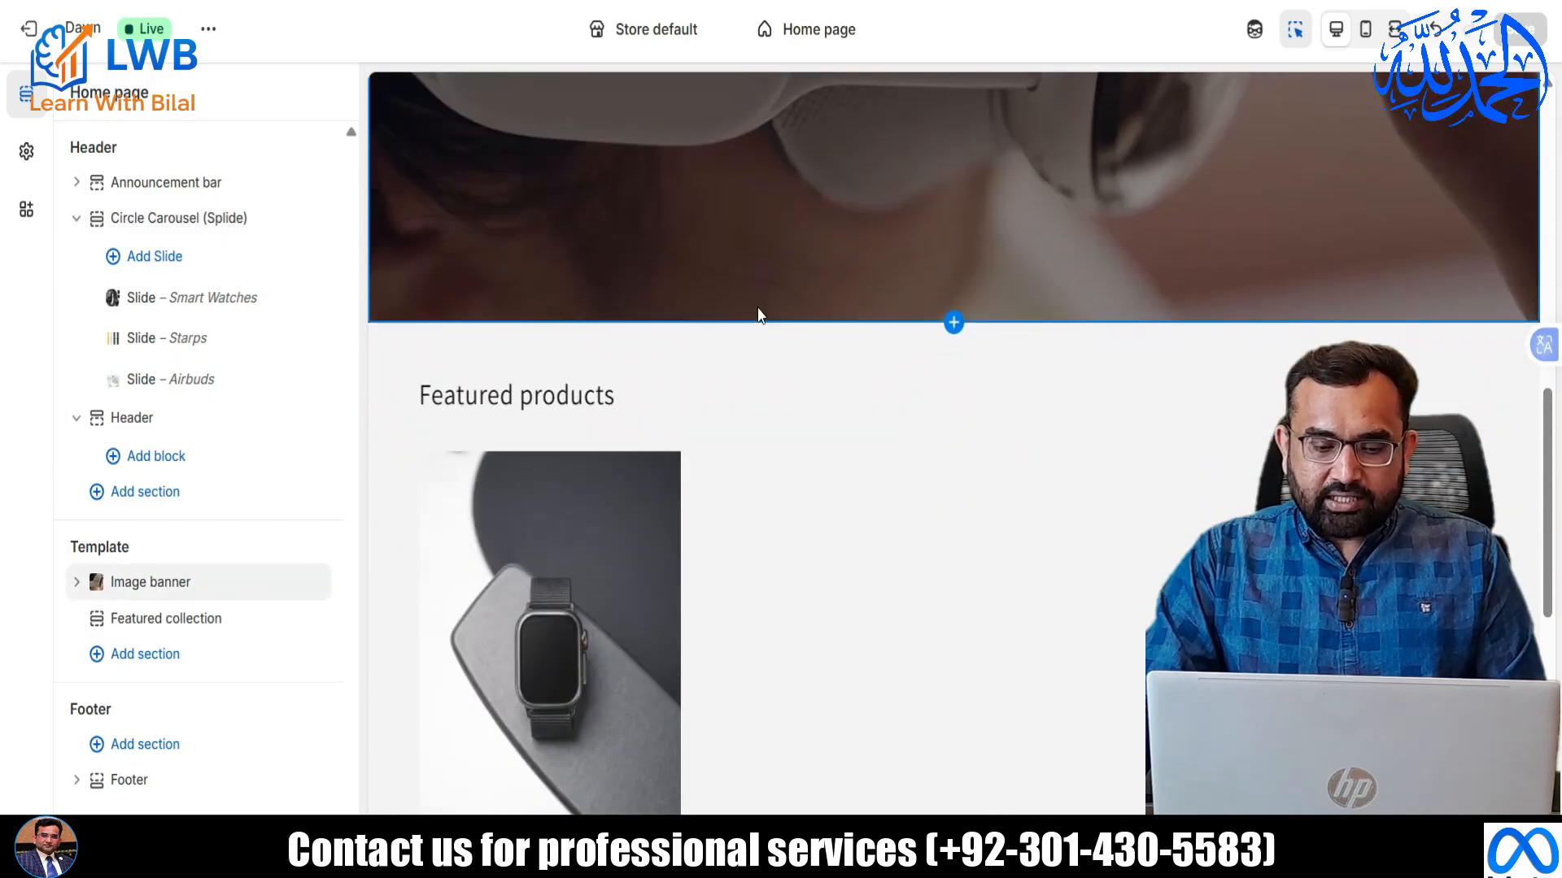
pyautogui.scroll(3, 793, 285)
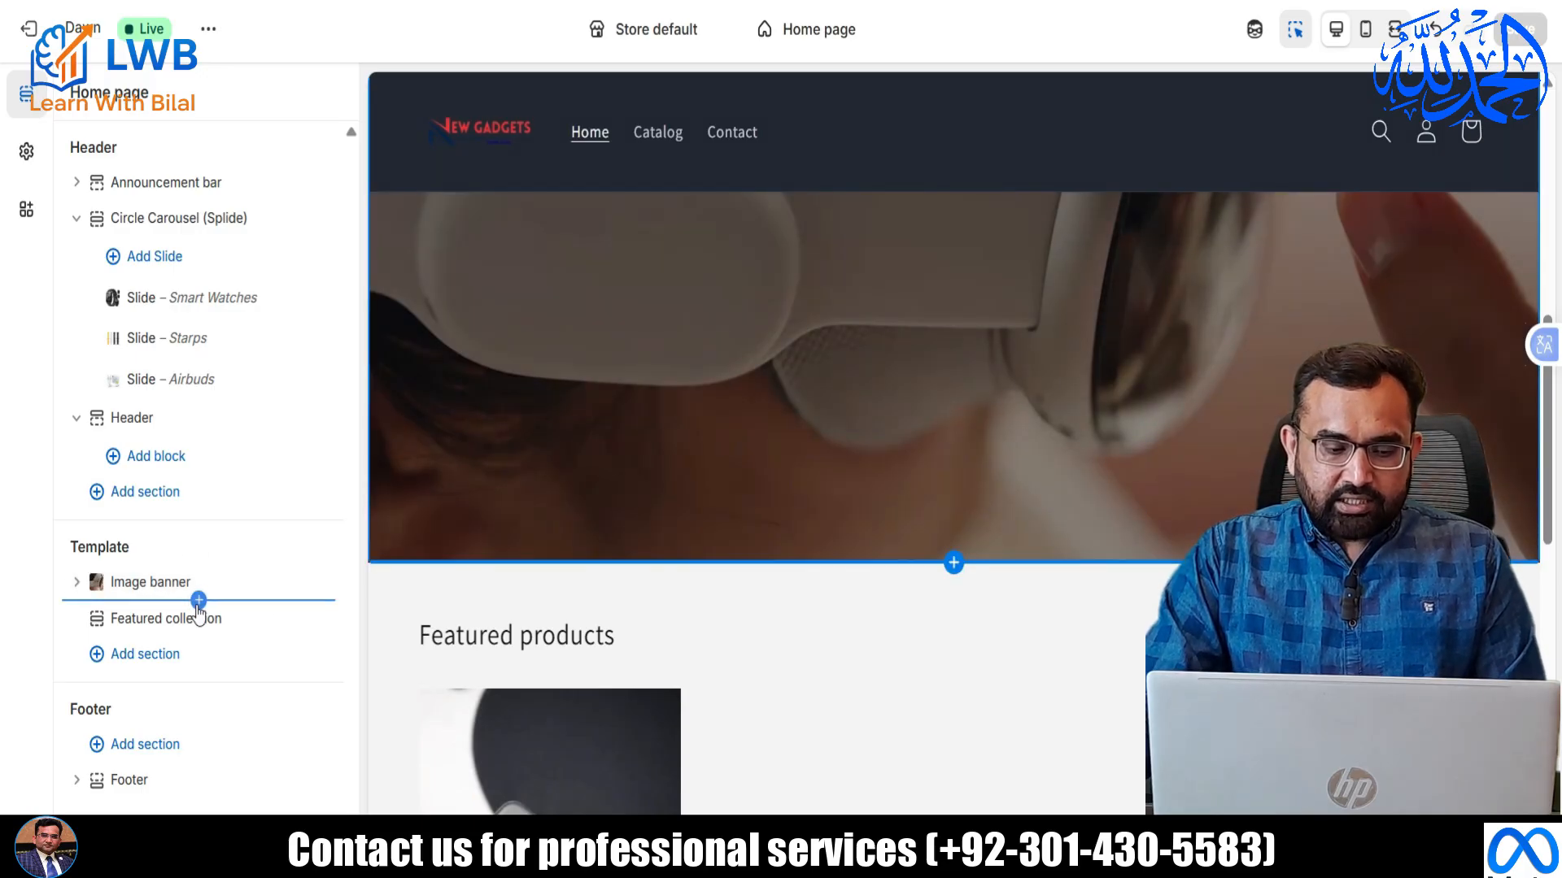
# Add a Custom Liquid section between the Image banner and the Featured collection.
pyautogui.click(197, 602)
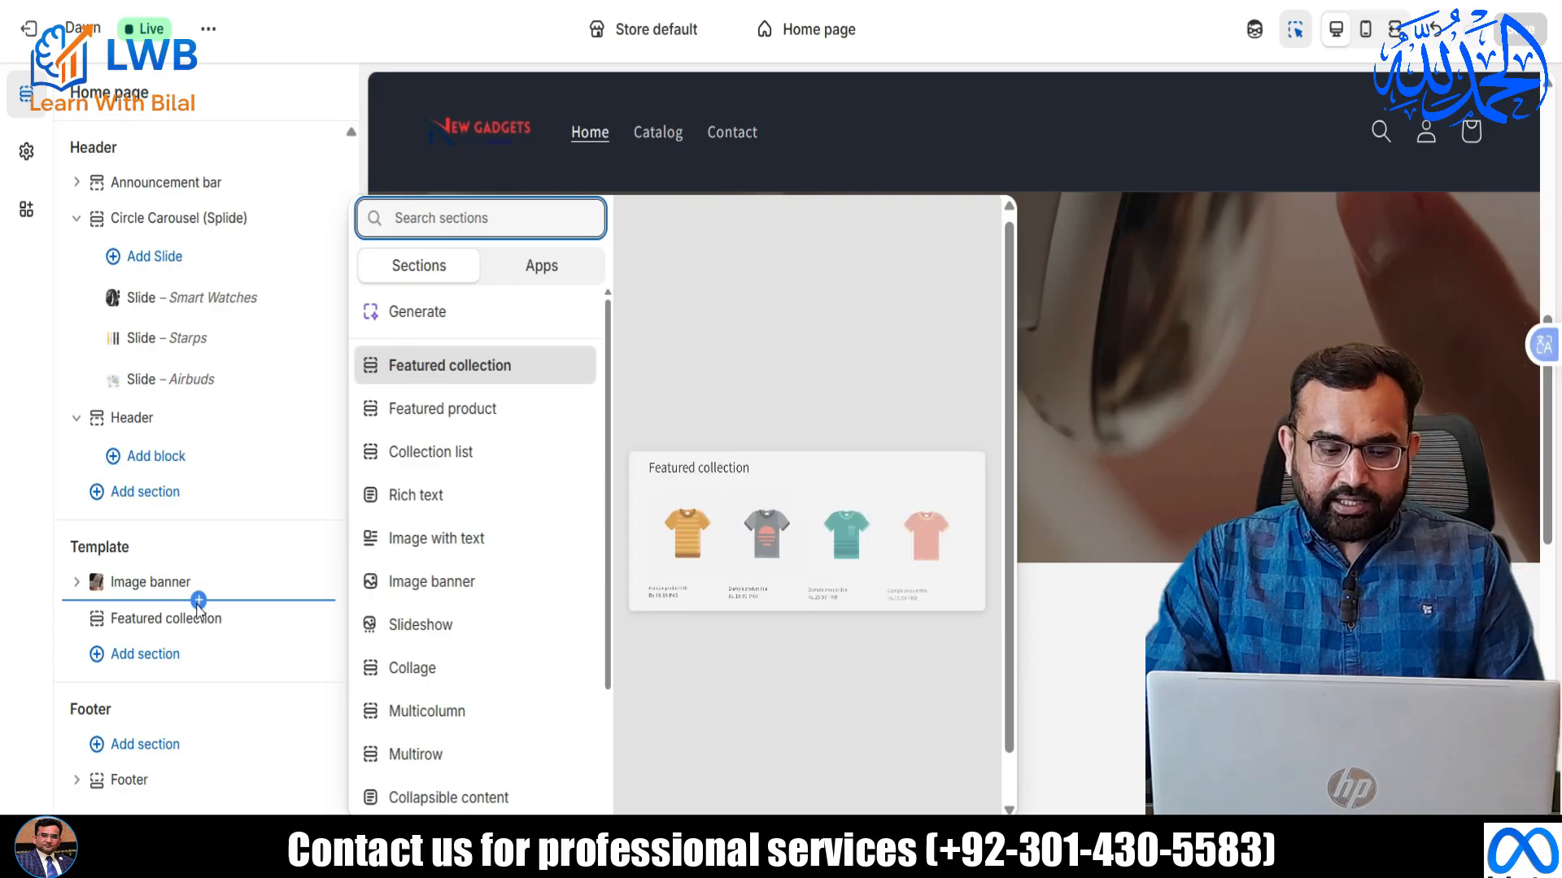
pyautogui.scroll(-3, 464, 732)
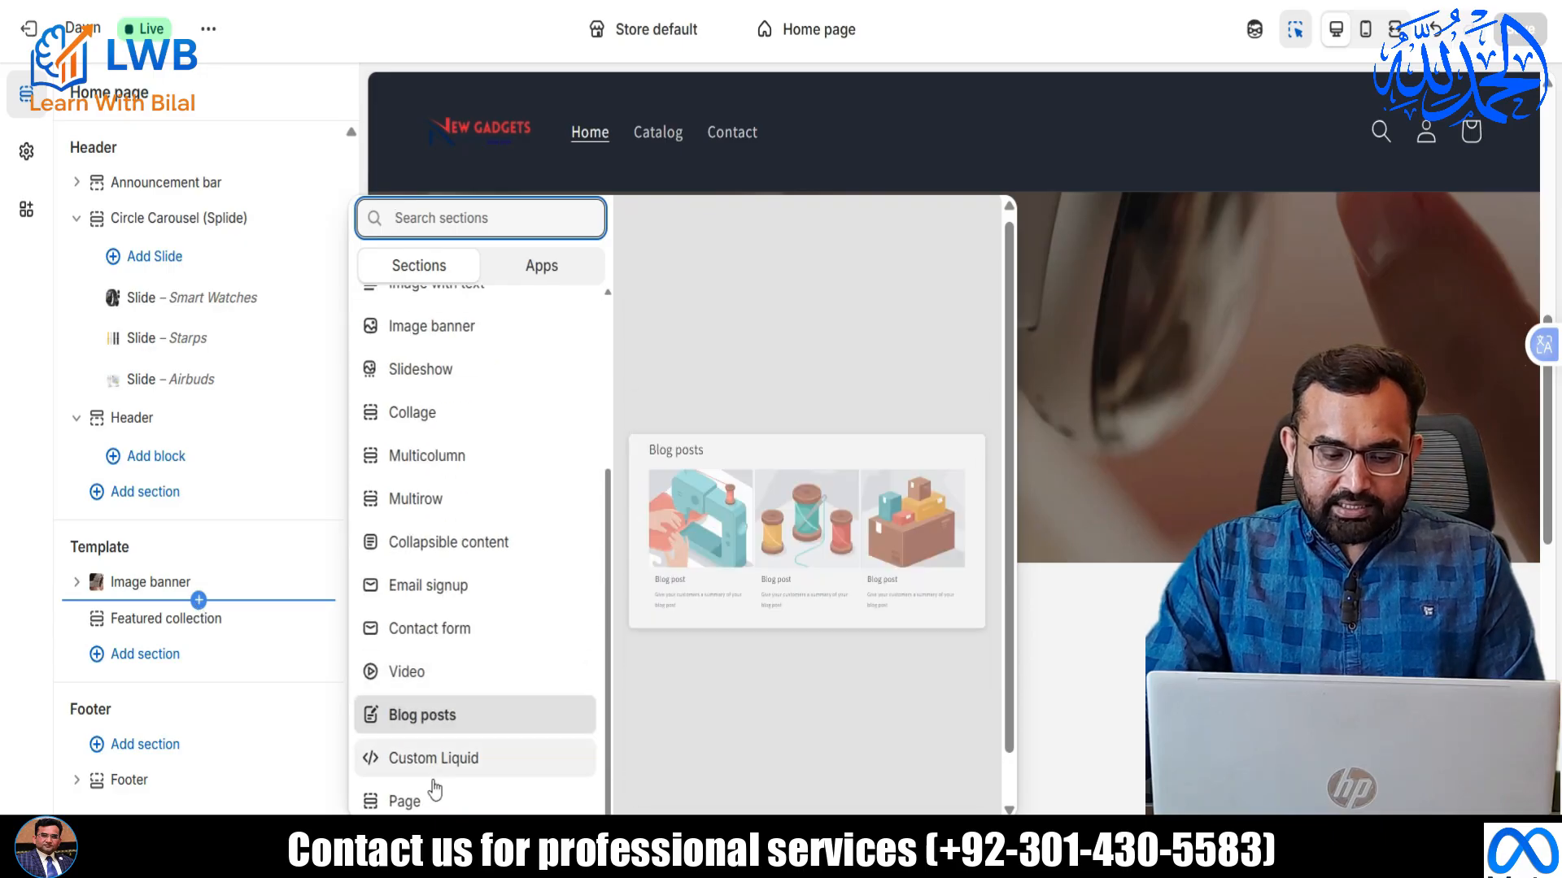
pyautogui.click(446, 761)
pyautogui.click(115, 210)
# Copy the full code from "2. custom.liquid (Horizental Ticker) Home Page.txt" into the Custom Liquid section's Liquid code.
pyautogui.moveTo(863, 846)
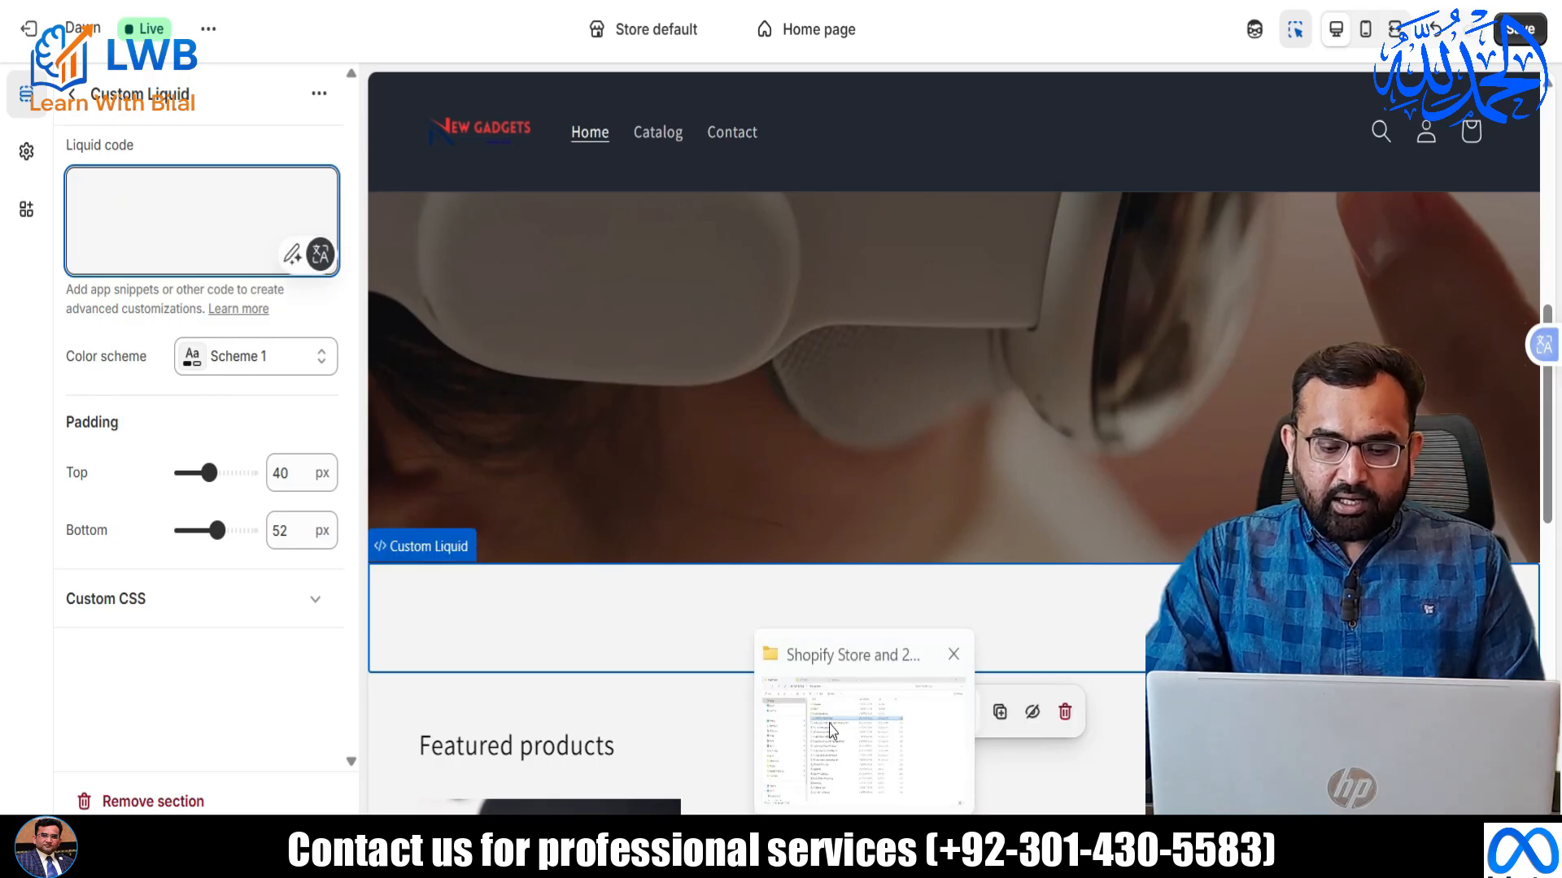
pyautogui.click(831, 732)
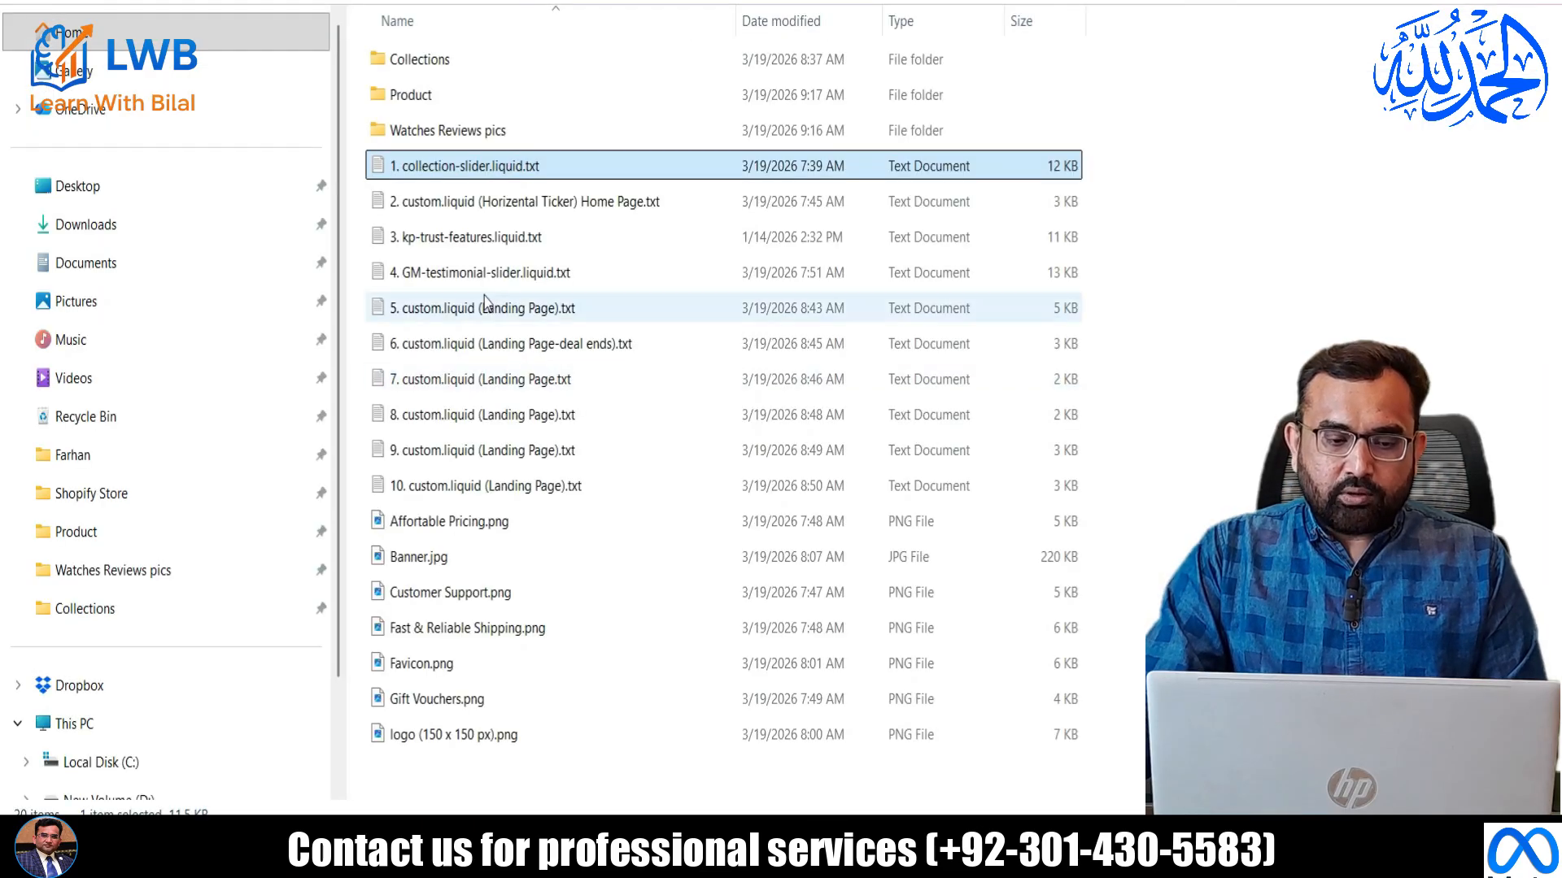
pyautogui.click(477, 211)
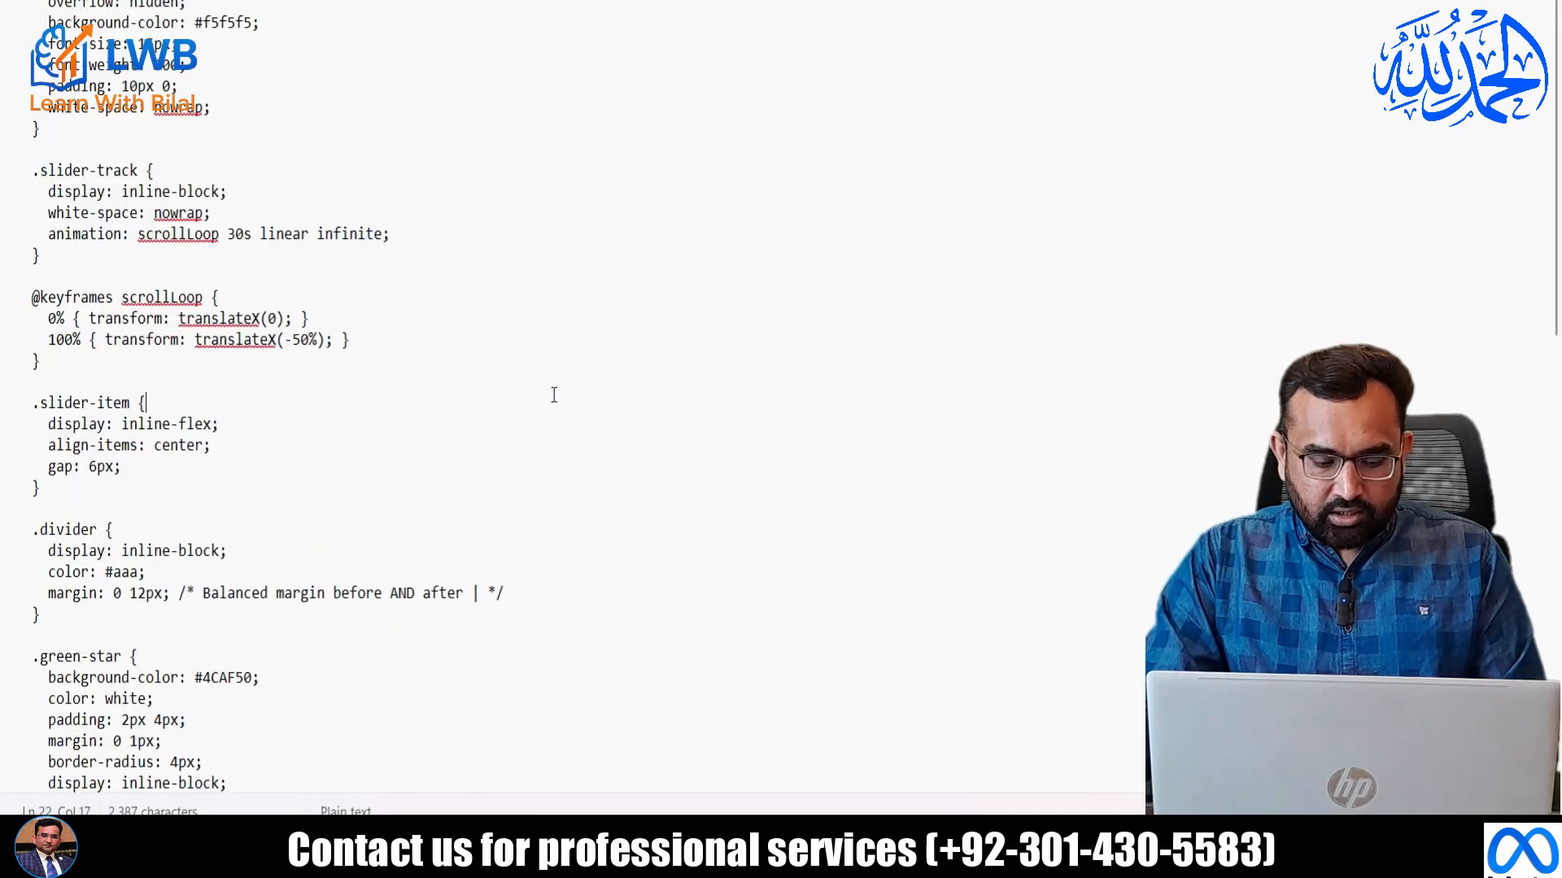
pyautogui.hotkey('ctrl', 'a')
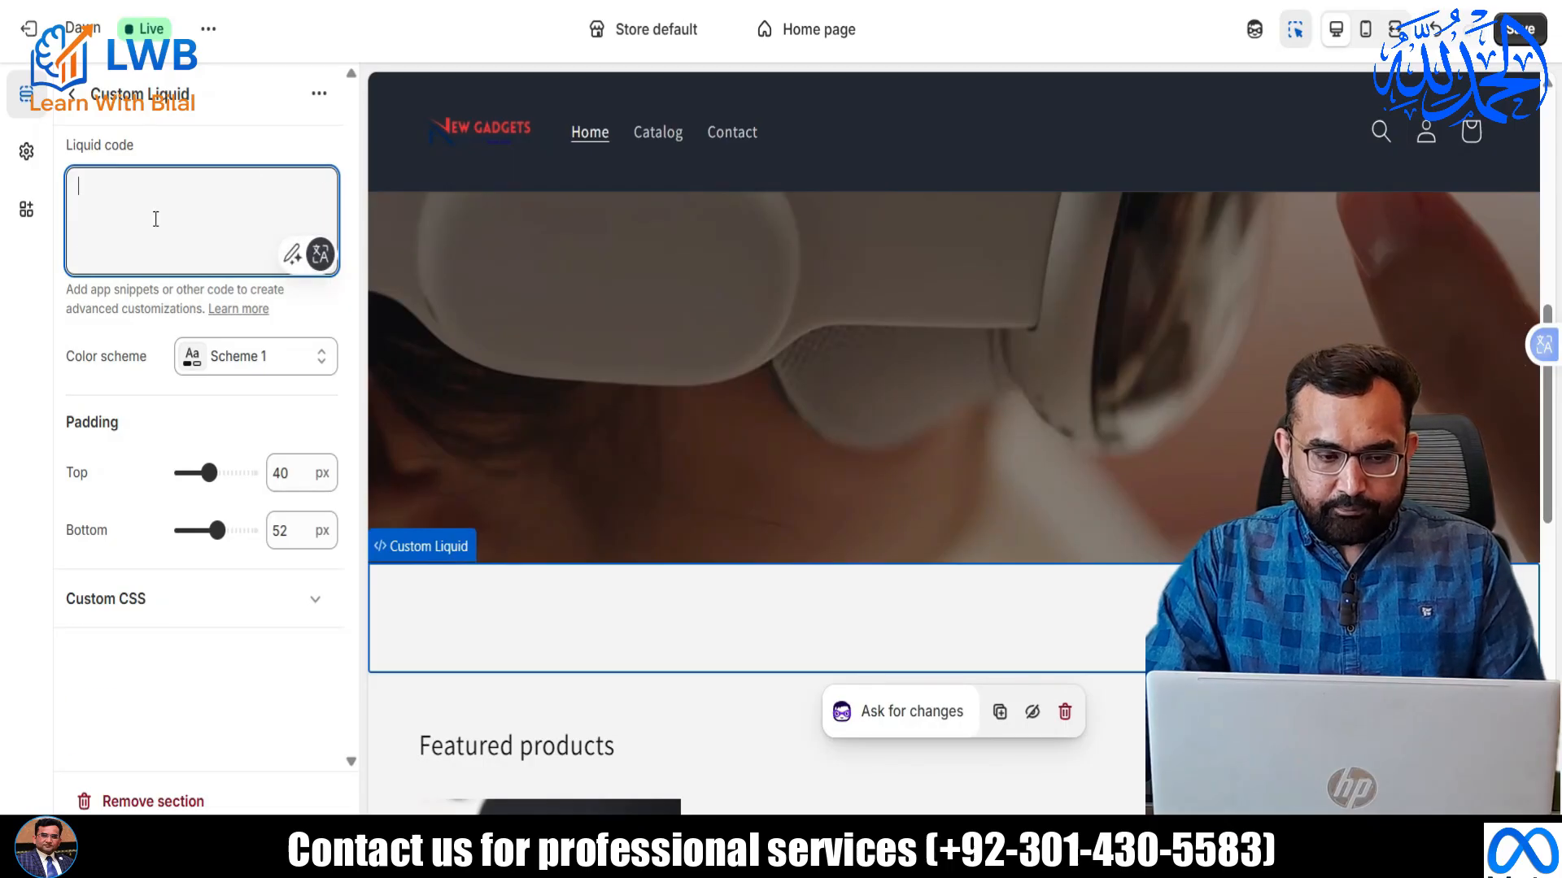
pyautogui.hotkey('ctrl', 'v')
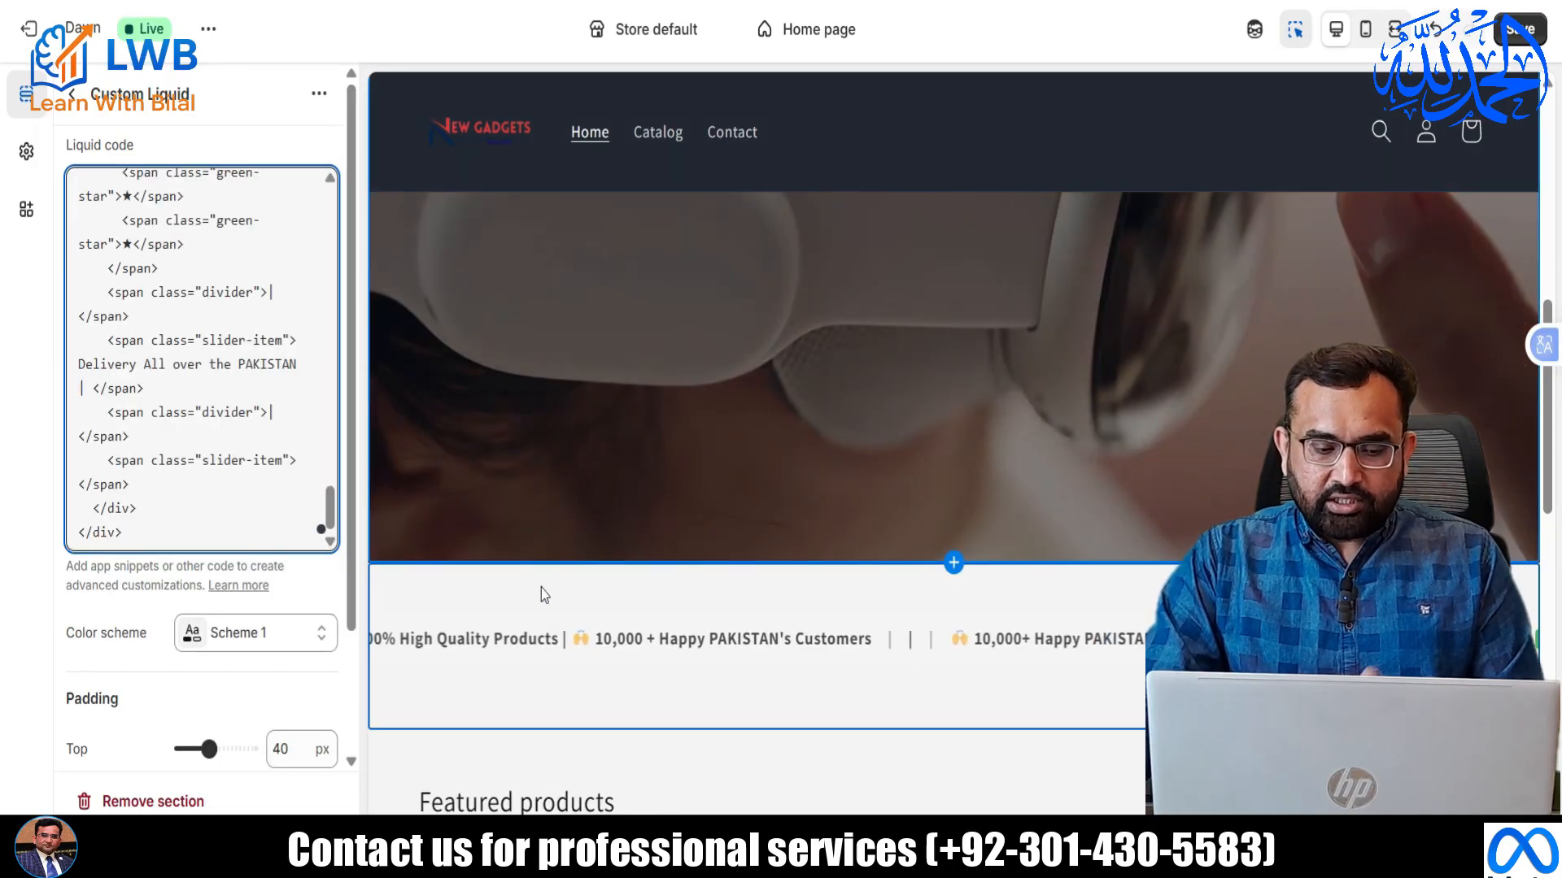
# Set the Custom Liquid section's top and bottom padding to 0 px, save the theme and check the ticker in the preview.
pyautogui.scroll(-2, 269, 659)
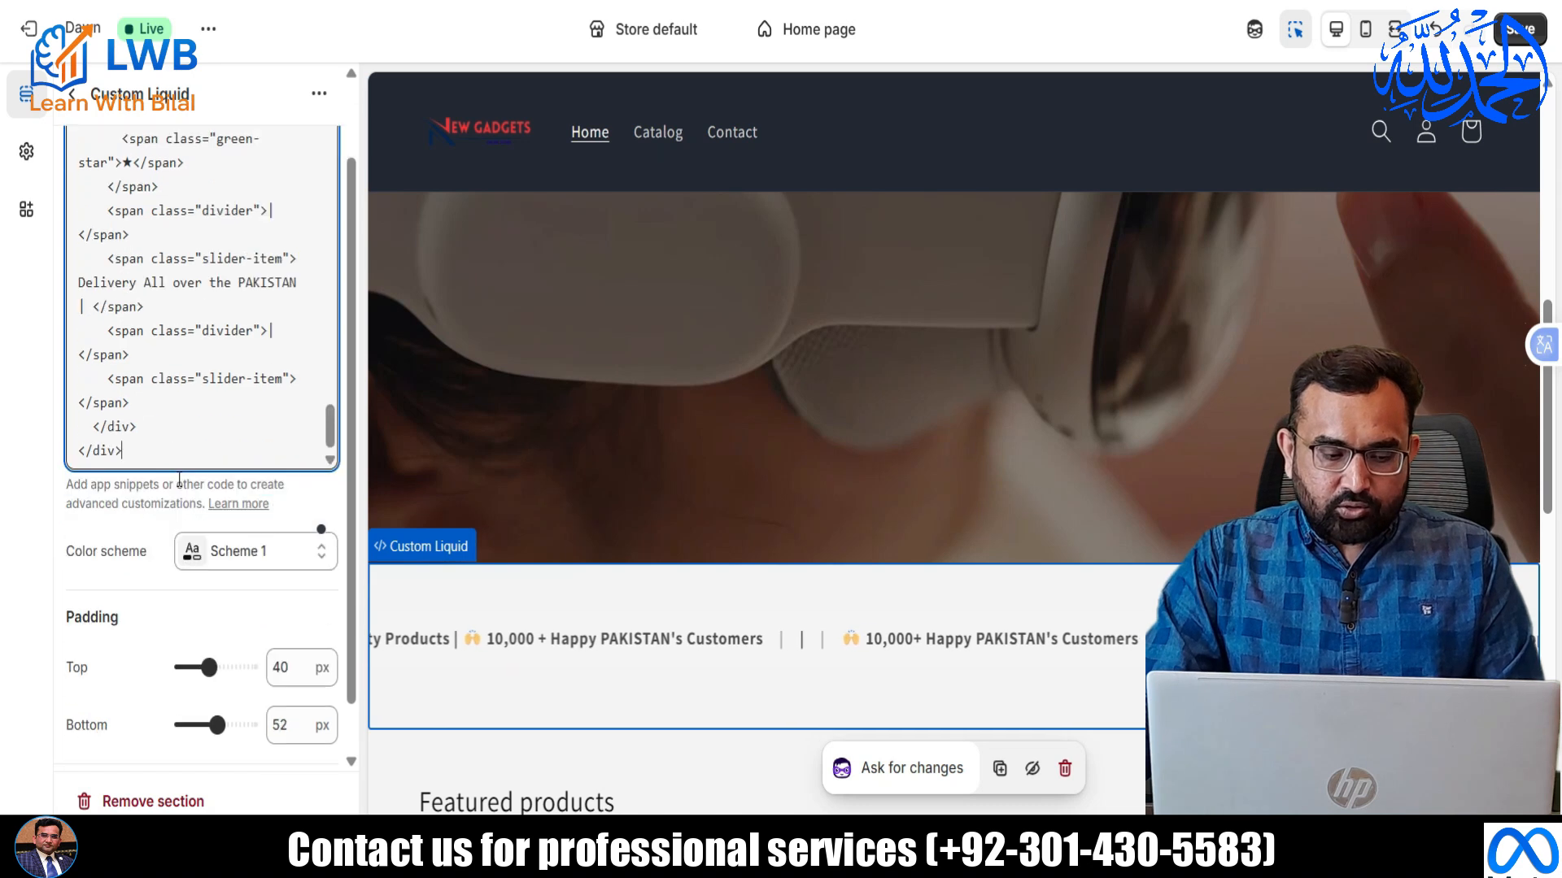
pyautogui.moveTo(209, 596); pyautogui.dragTo(175, 596)
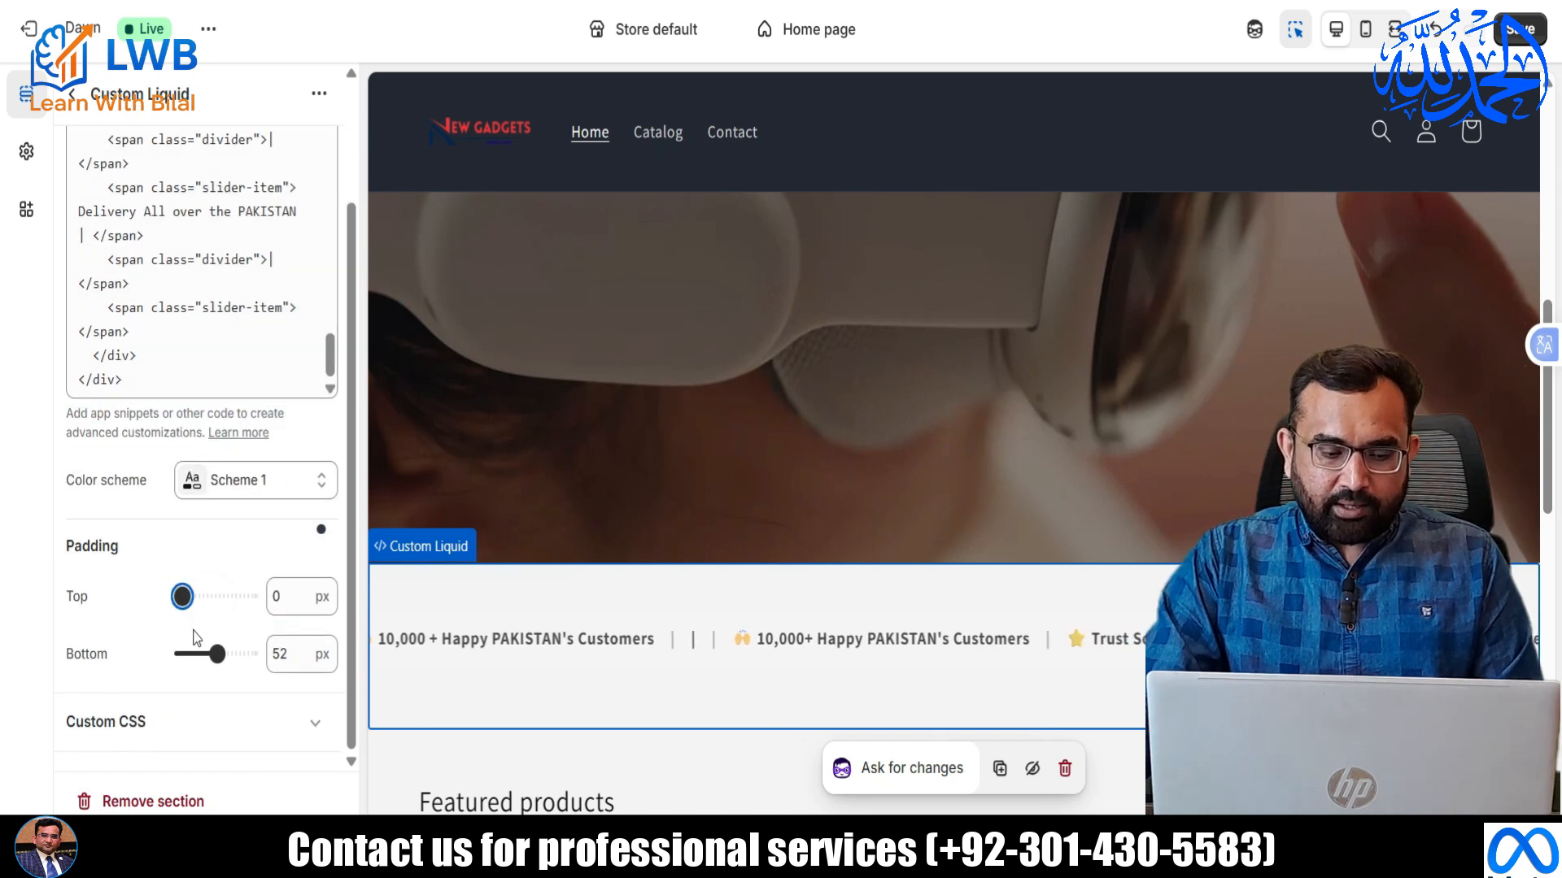
pyautogui.moveTo(217, 654); pyautogui.dragTo(174, 654)
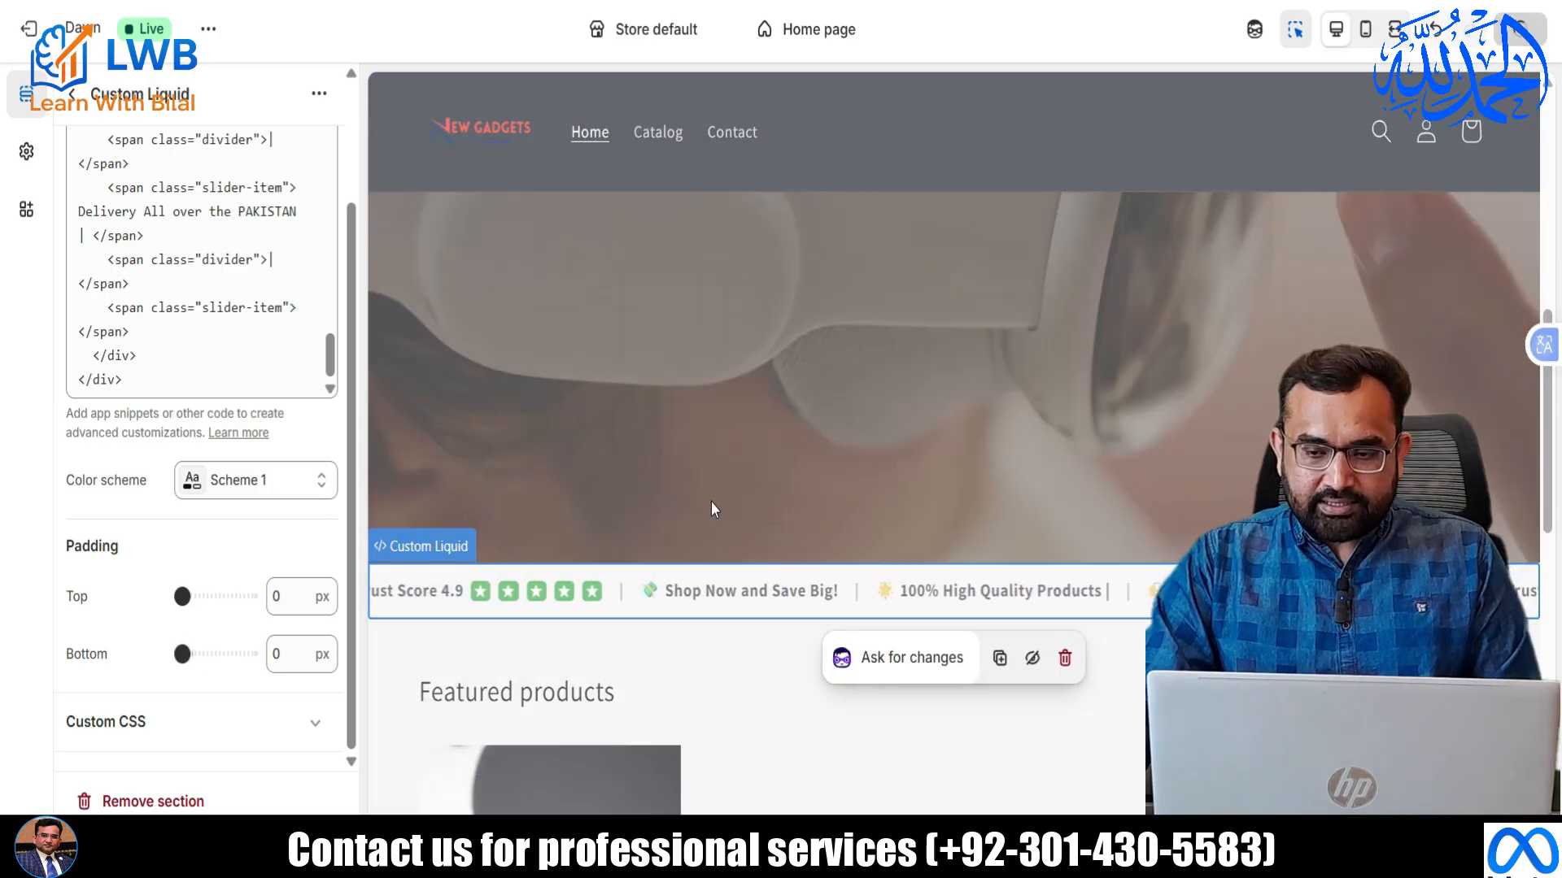
pyautogui.scroll(-3, 758, 368)
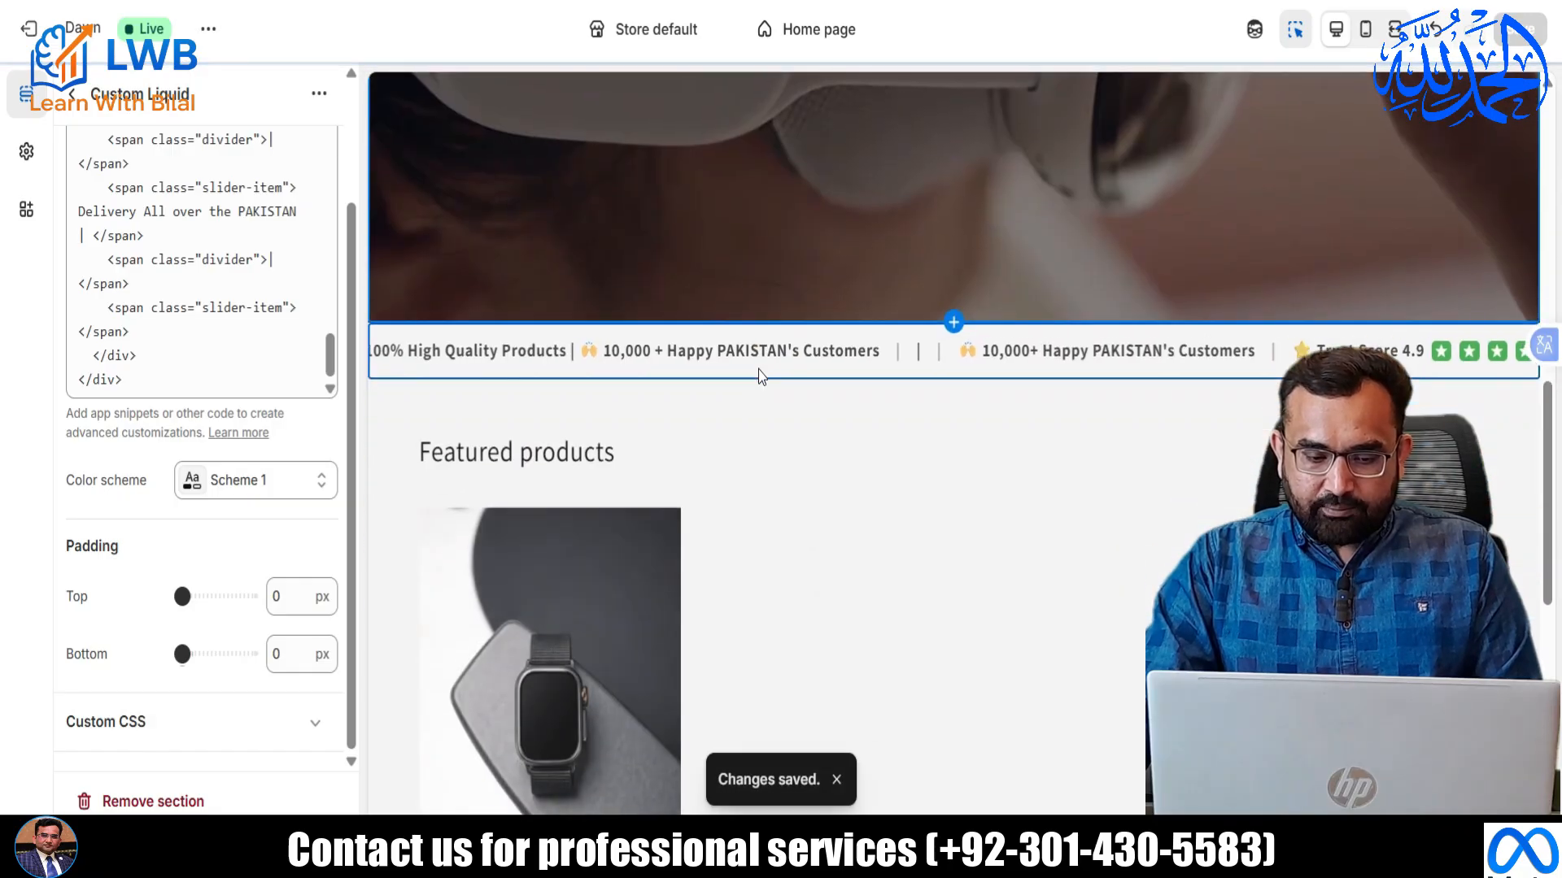
pyautogui.scroll(5, 763, 408)
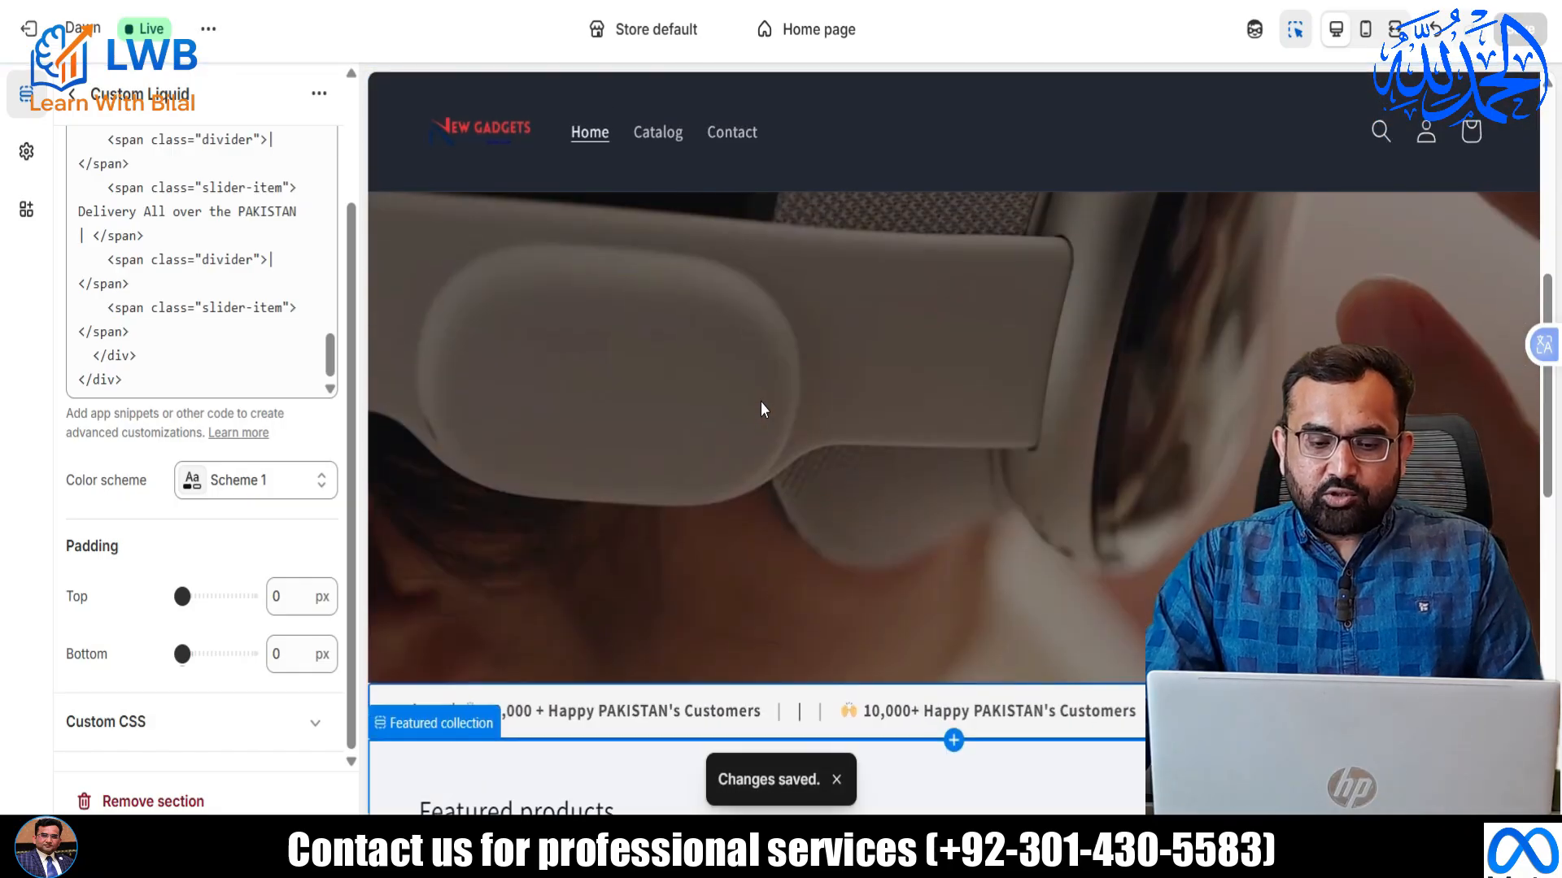
pyautogui.scroll(-4, 760, 403)
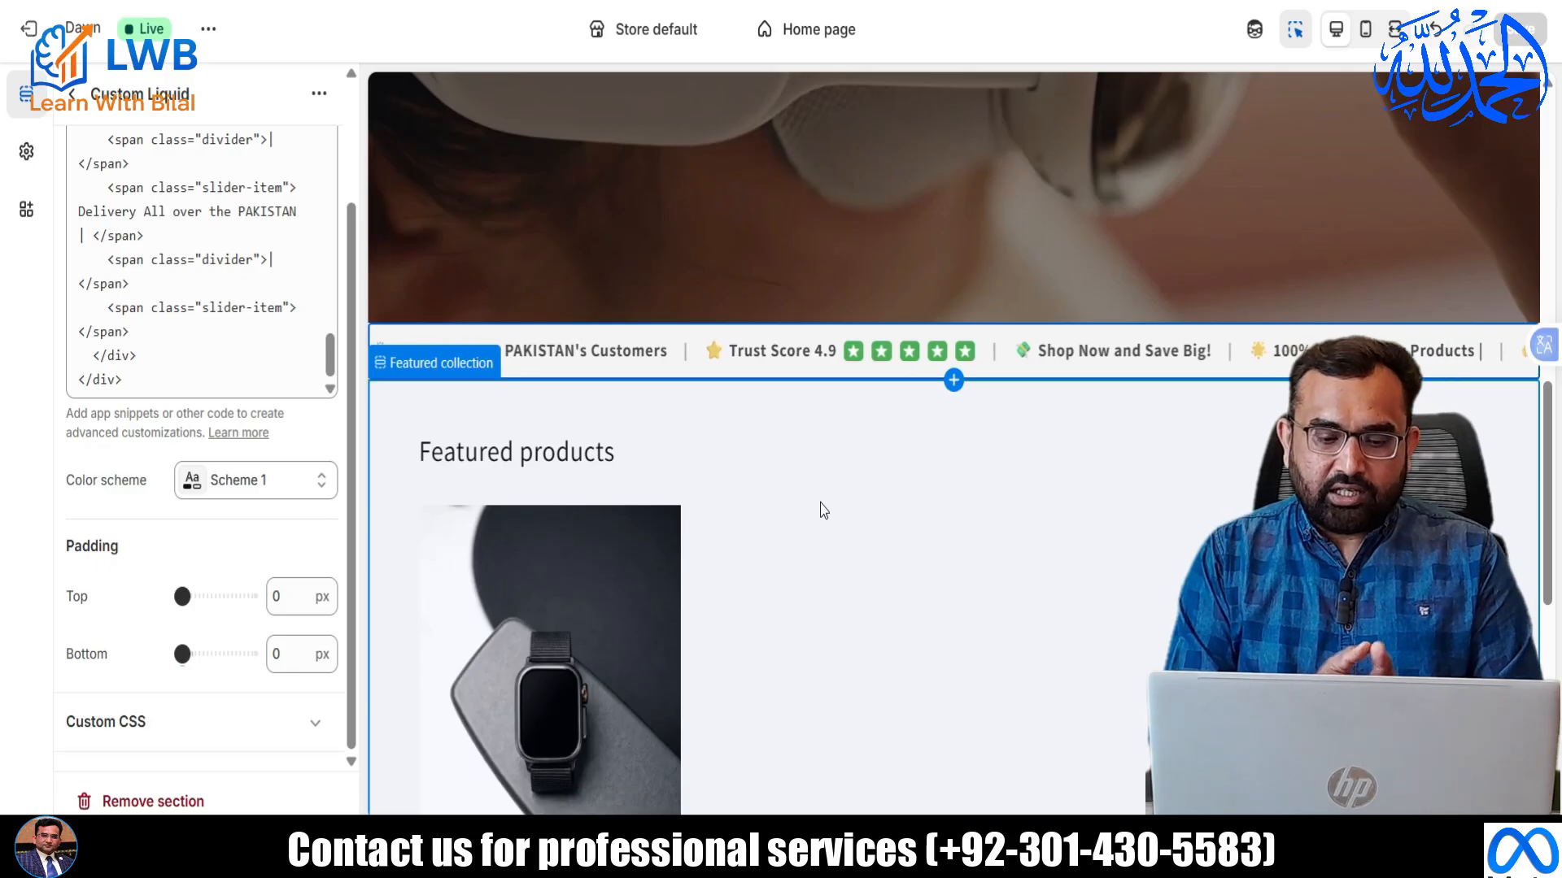
pyautogui.click(76, 107)
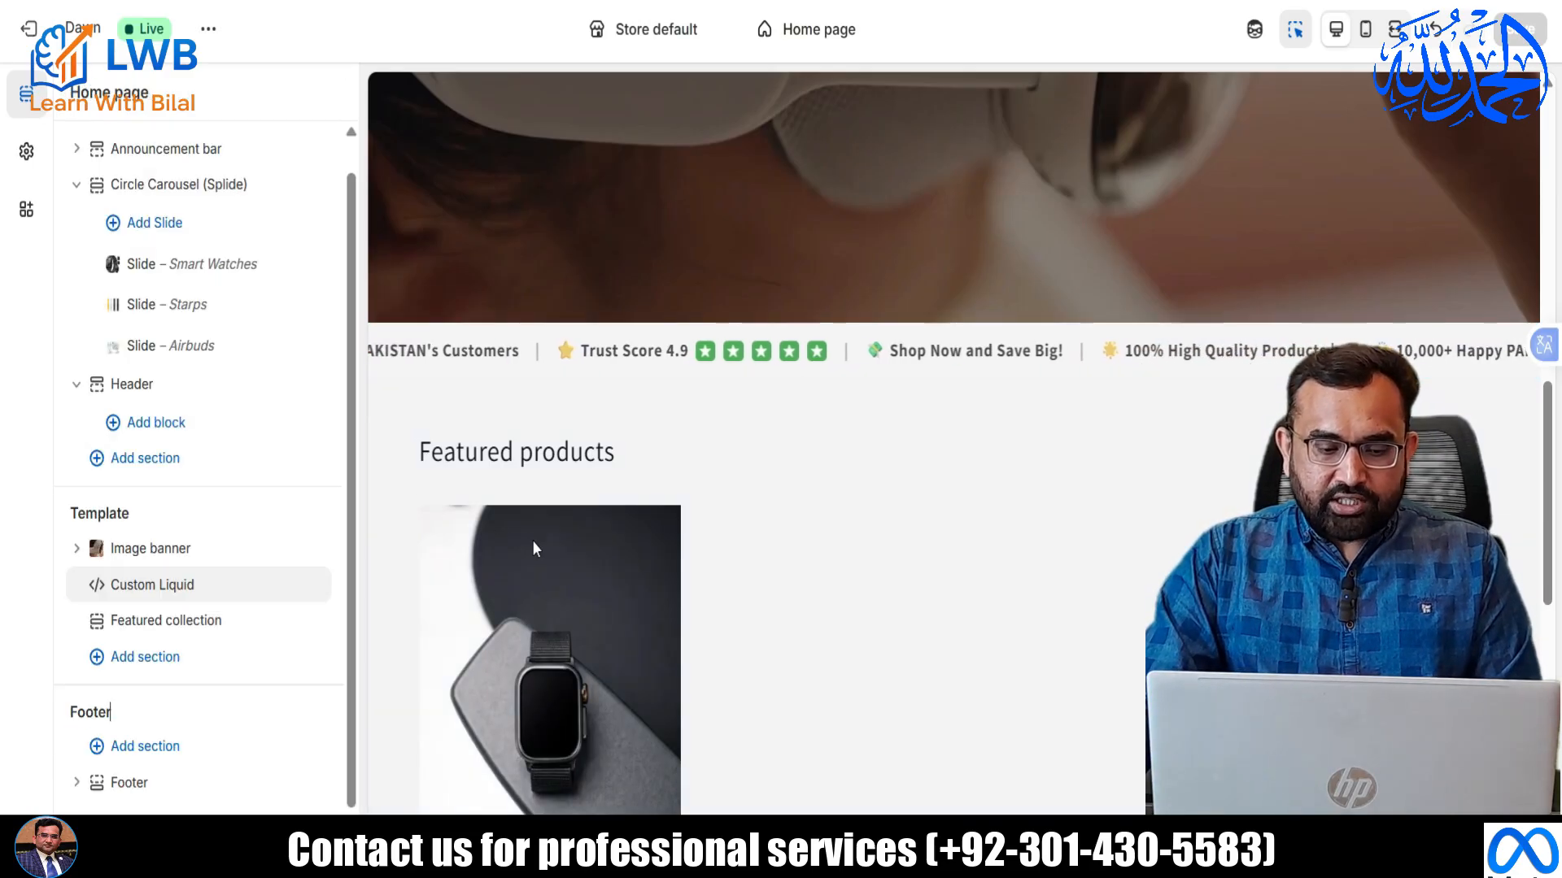
# Set the Featured collection section's color scheme to Scheme 3 and save the theme.
pyautogui.click(166, 620)
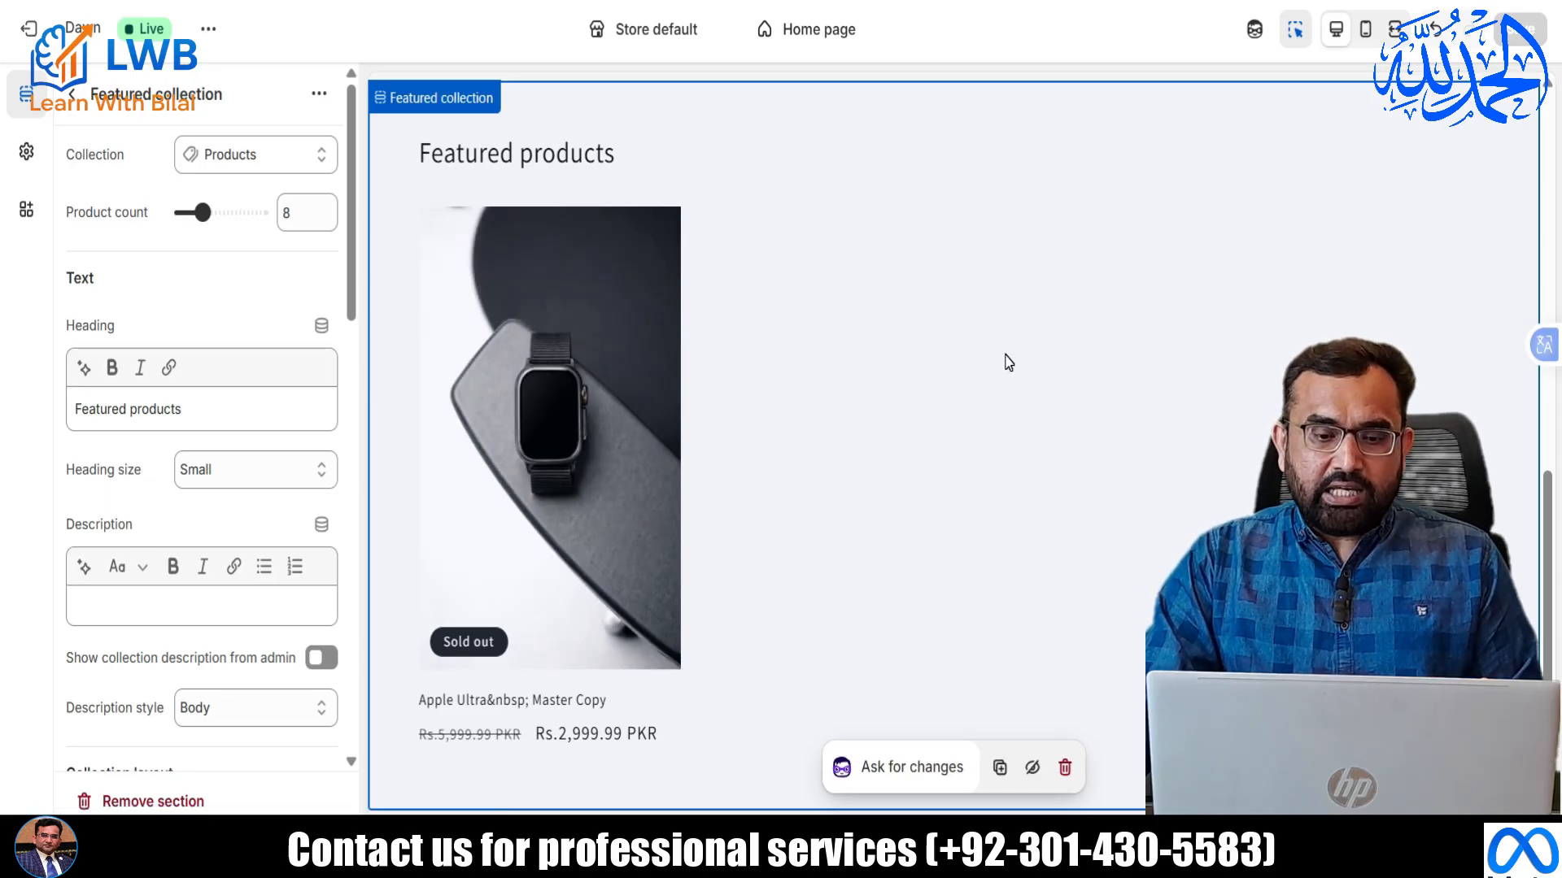
pyautogui.scroll(2, 791, 286)
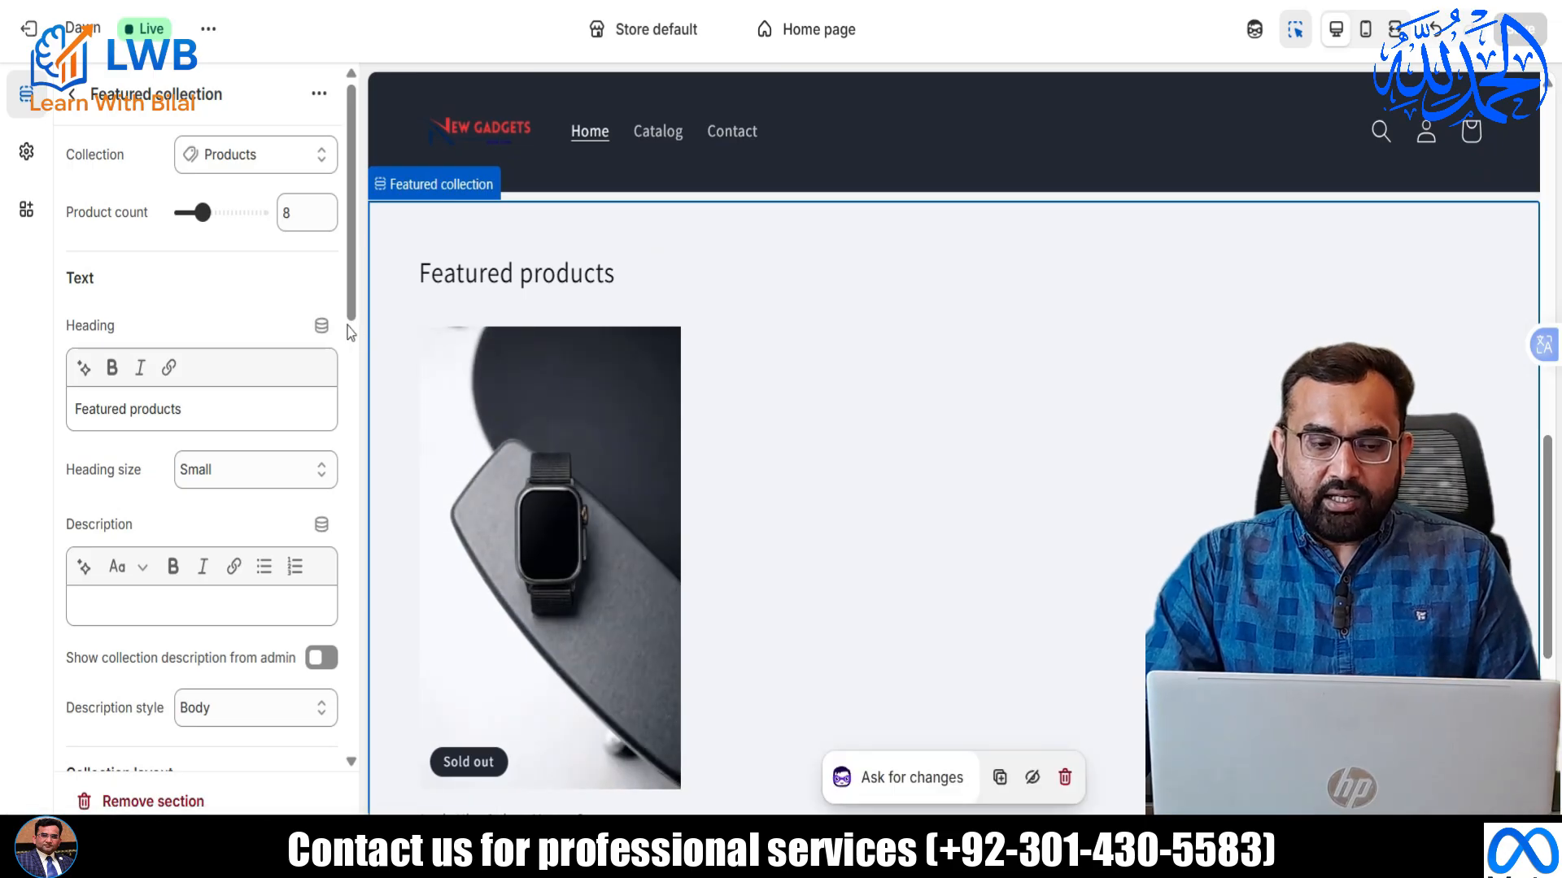
pyautogui.scroll(-2, 230, 404)
pyautogui.scroll(2, 231, 343)
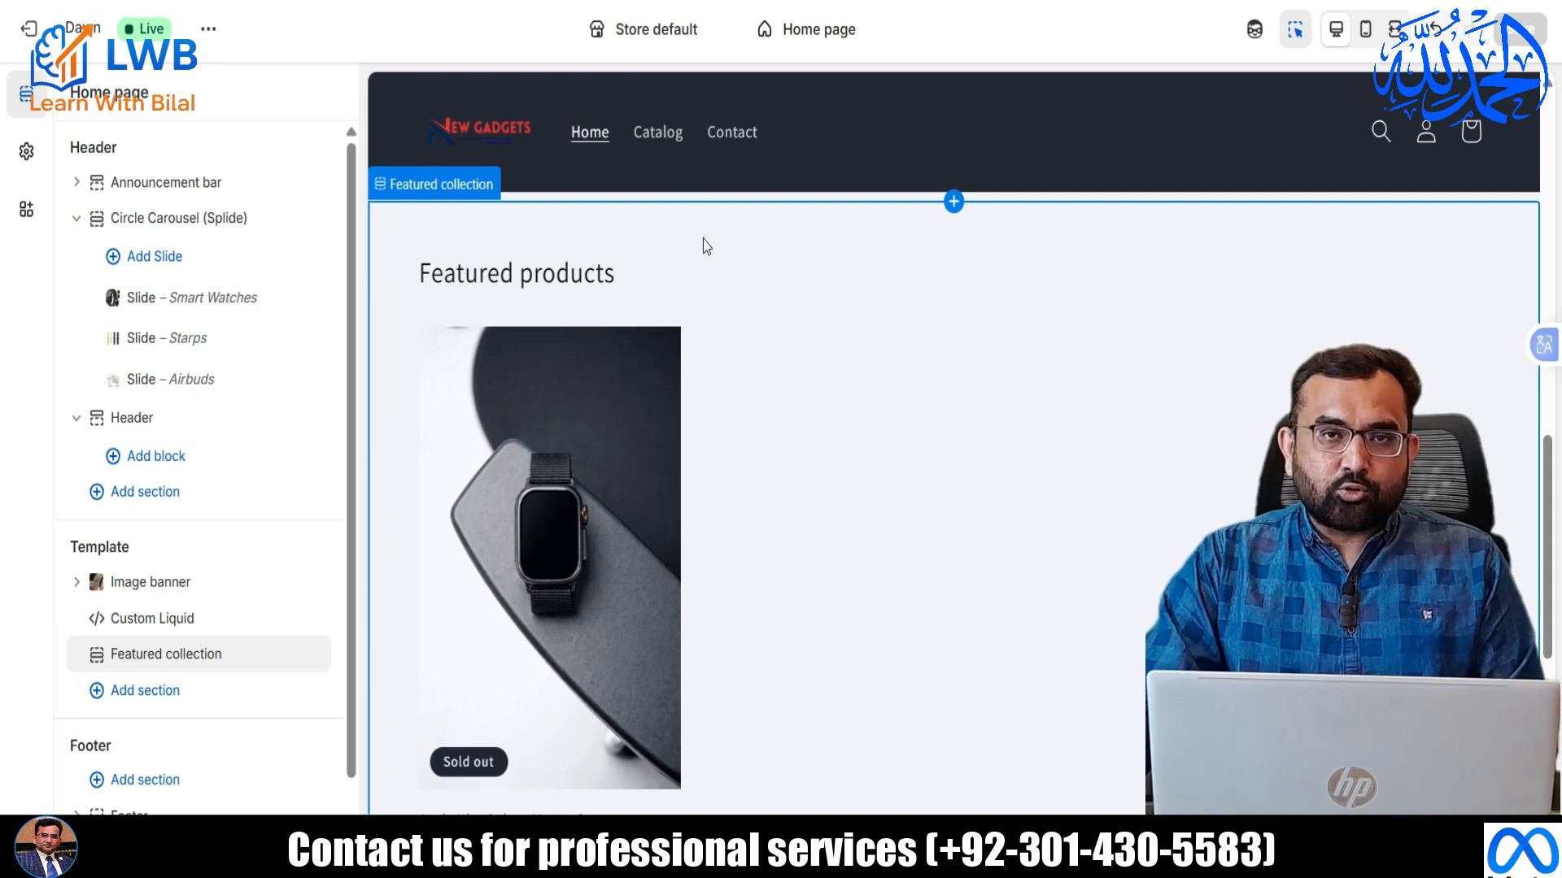
pyautogui.click(730, 306)
pyautogui.scroll(-3, 251, 415)
pyautogui.scroll(-4, 251, 417)
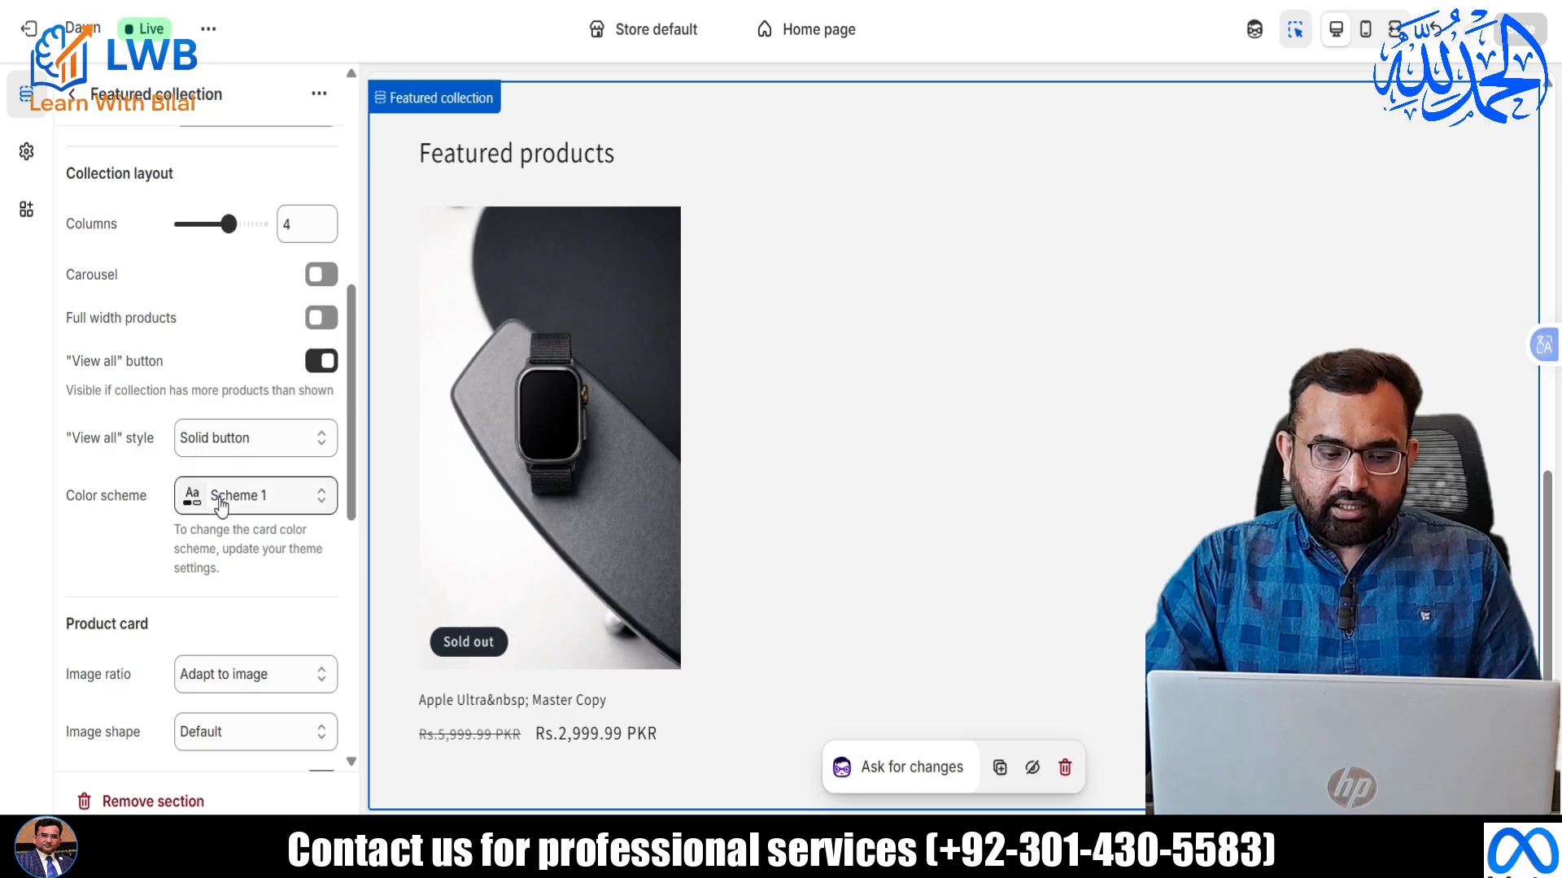
pyautogui.click(221, 505)
pyautogui.click(285, 253)
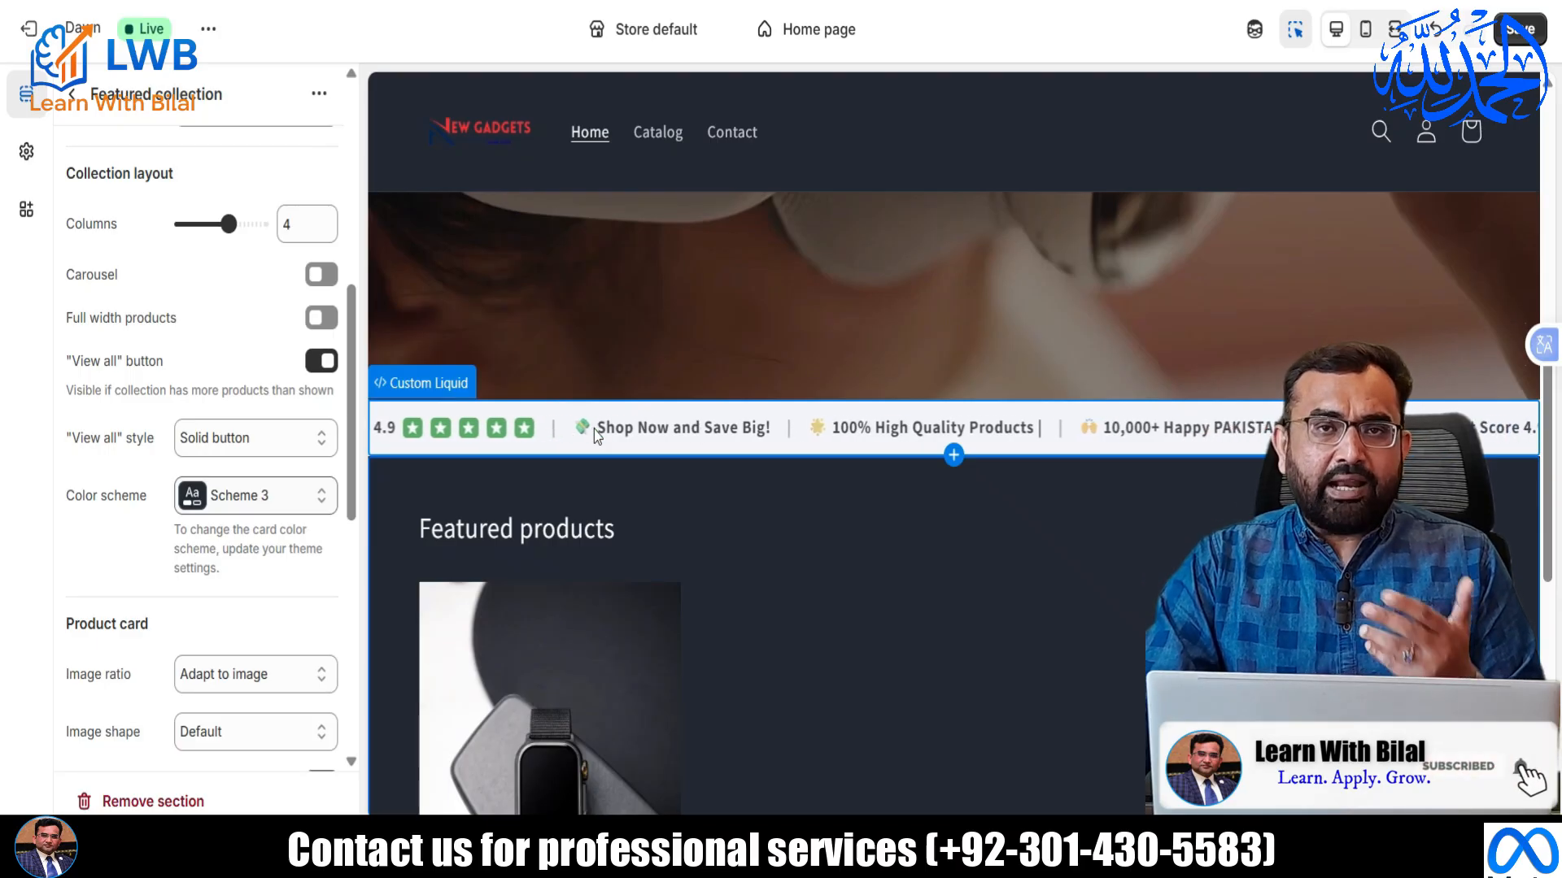
pyautogui.scroll(-3, 597, 428)
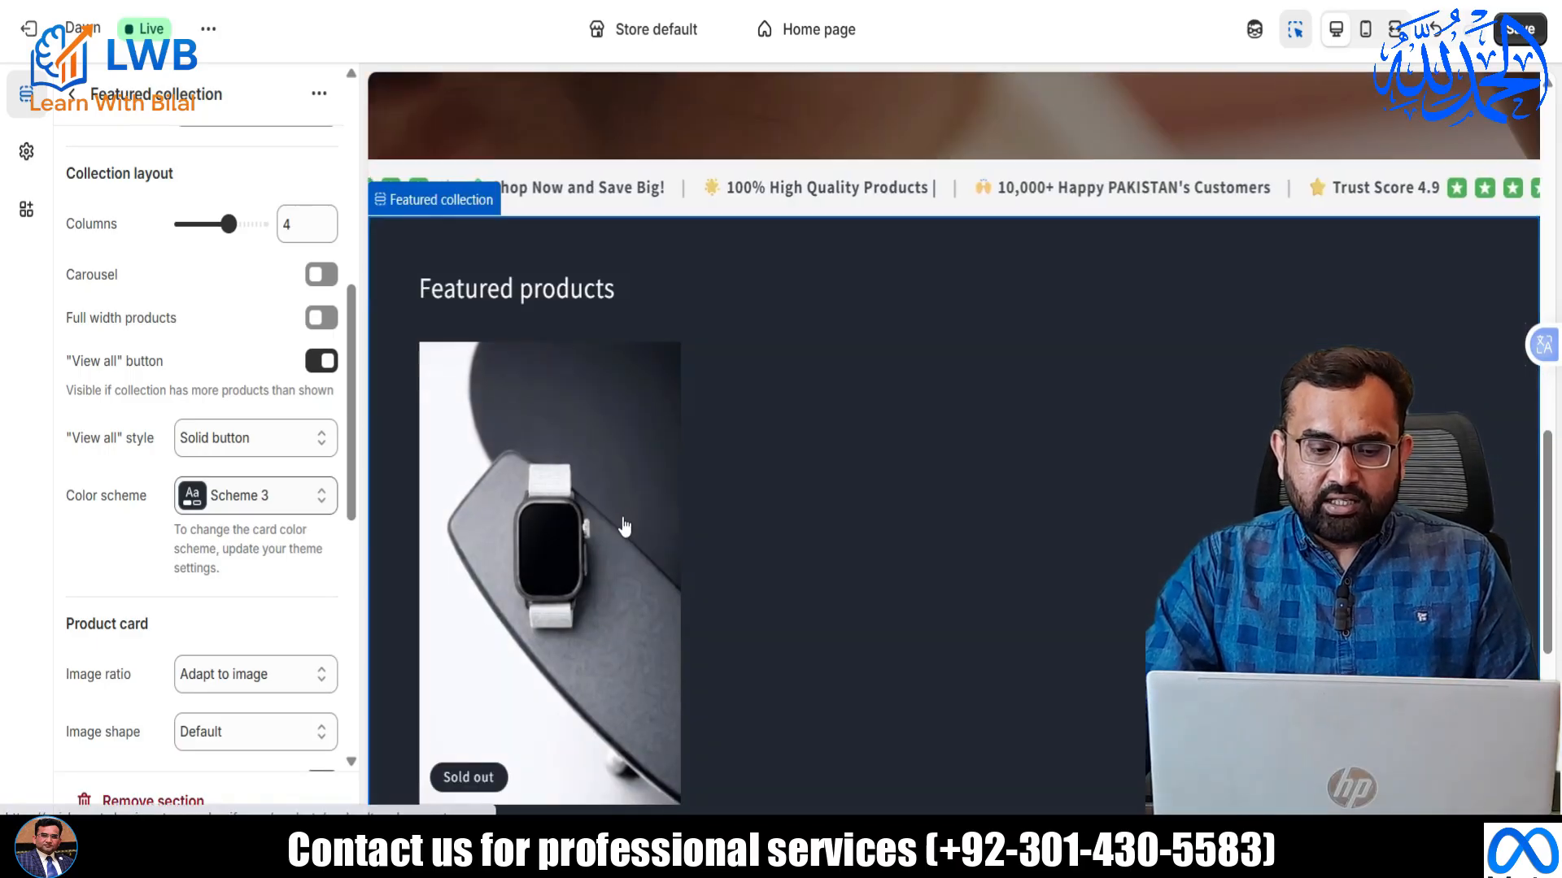
pyautogui.scroll(-2, 625, 527)
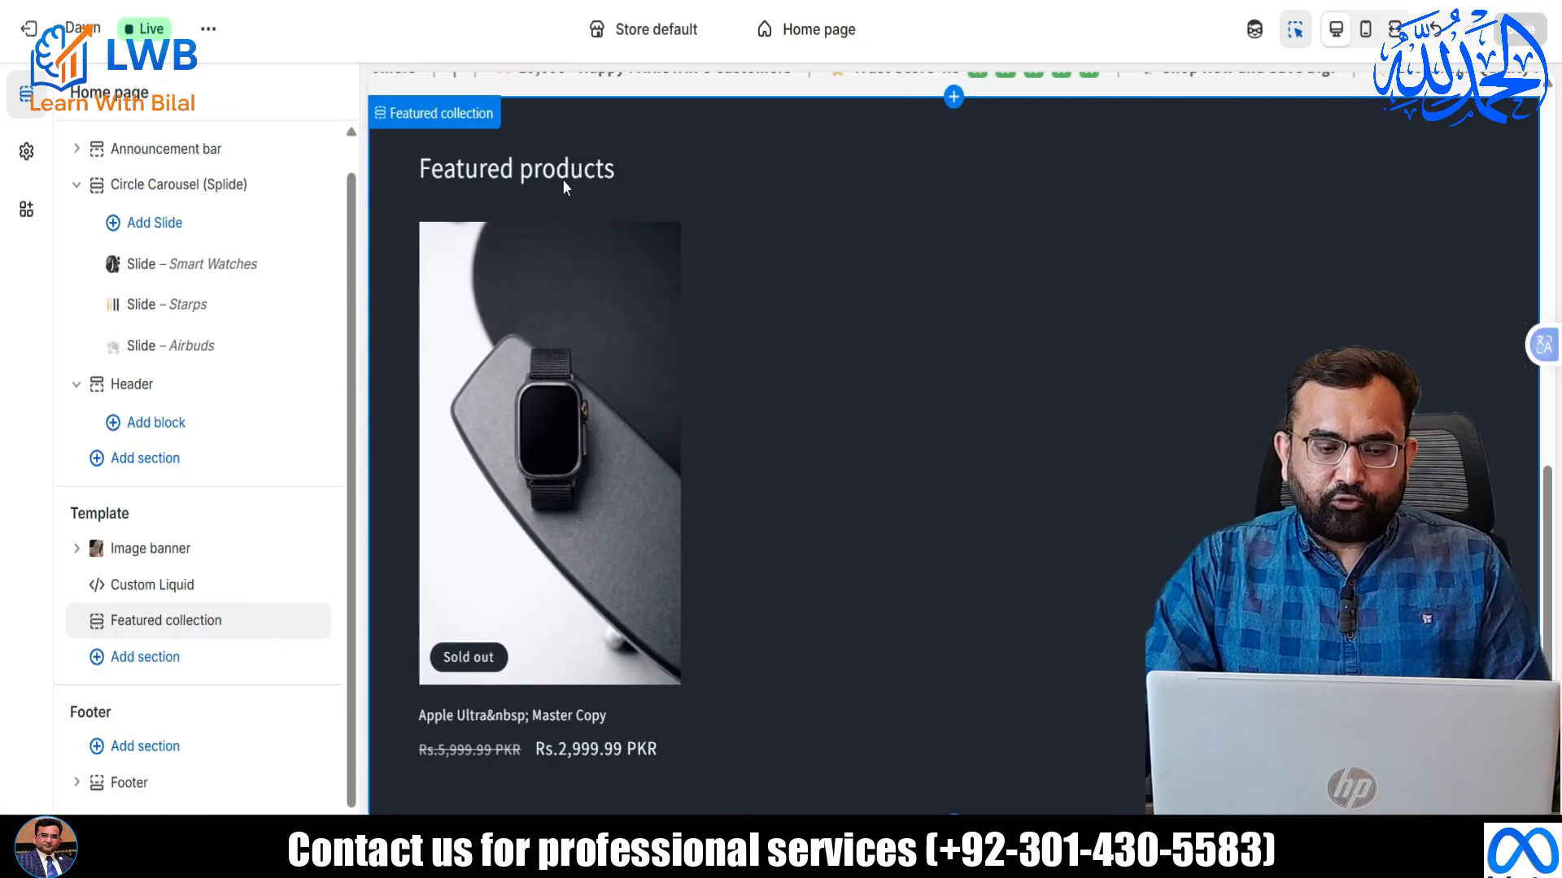
# Change the Featured collection section's heading to "Best Selling Items" and save the theme.
pyautogui.scroll(1, 227, 373)
pyautogui.click(491, 179)
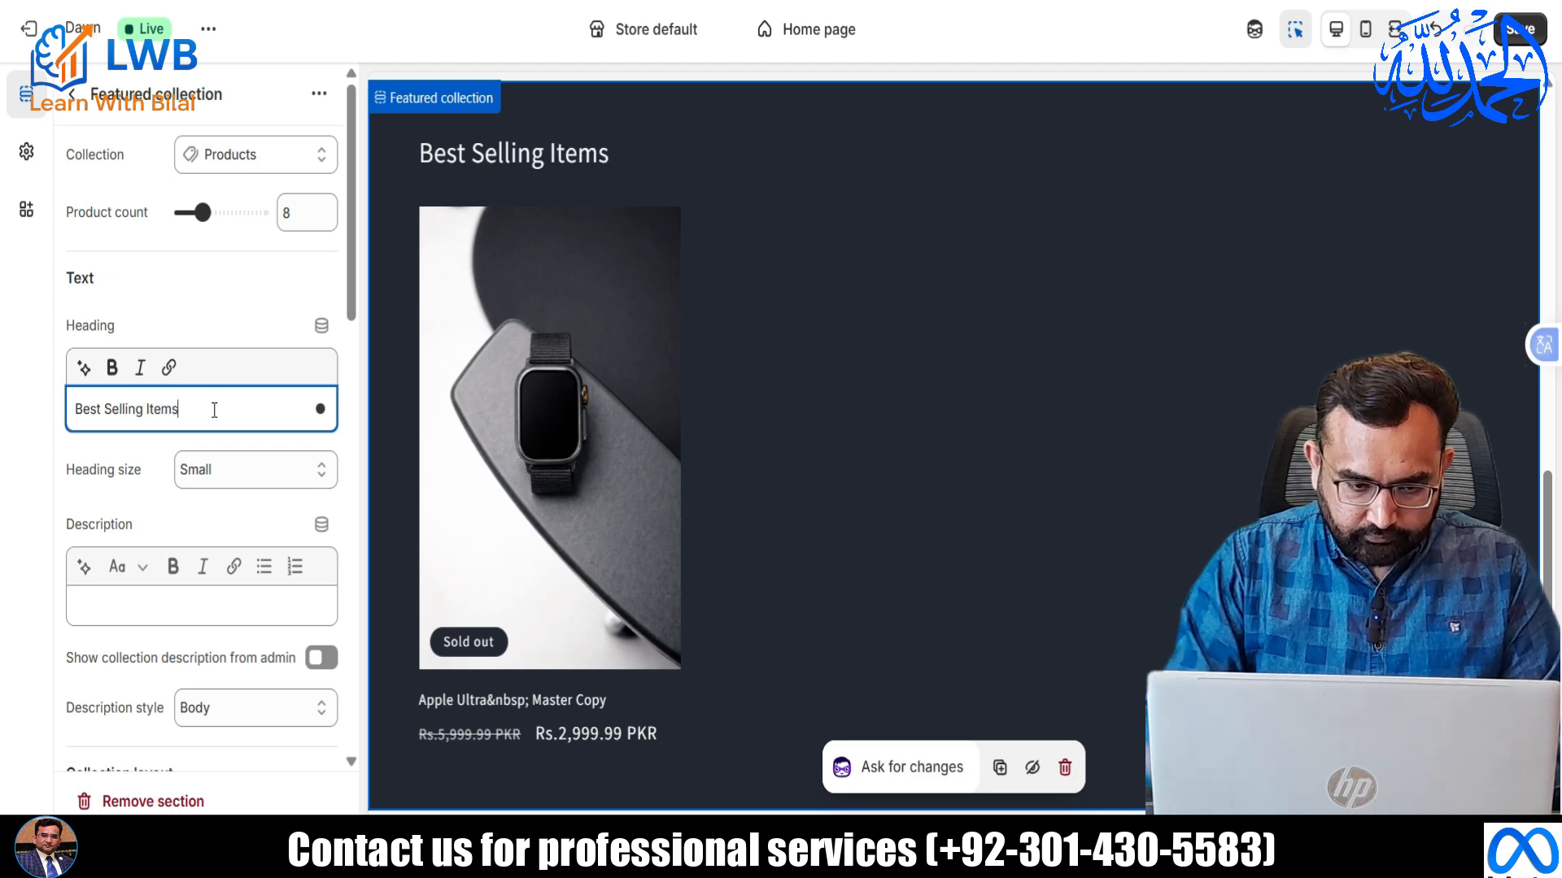
pyautogui.click(1519, 29)
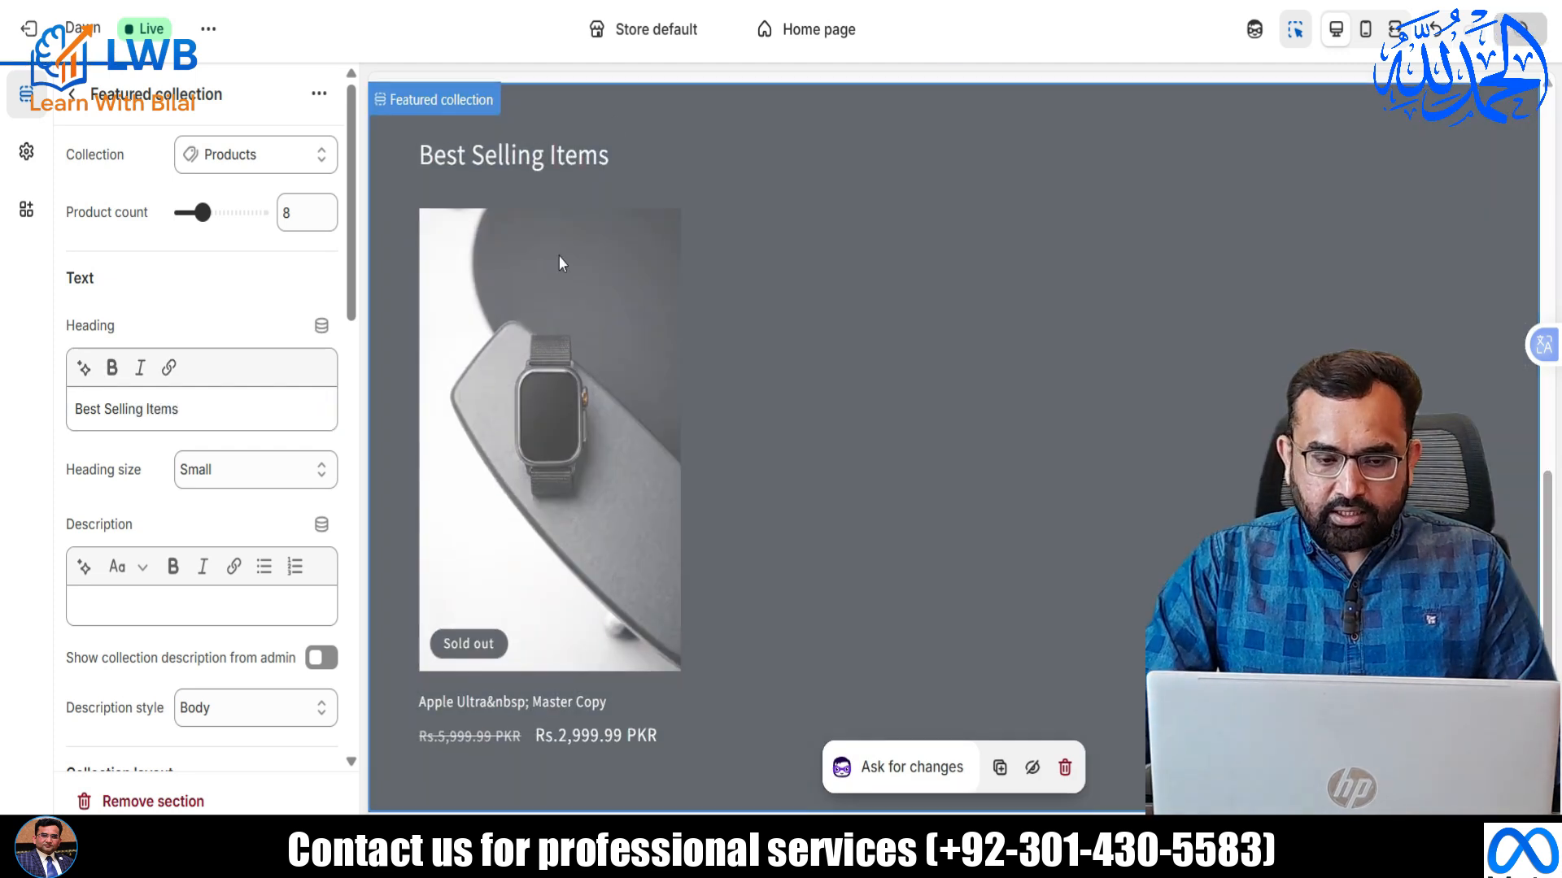
pyautogui.scroll(1, 551, 257)
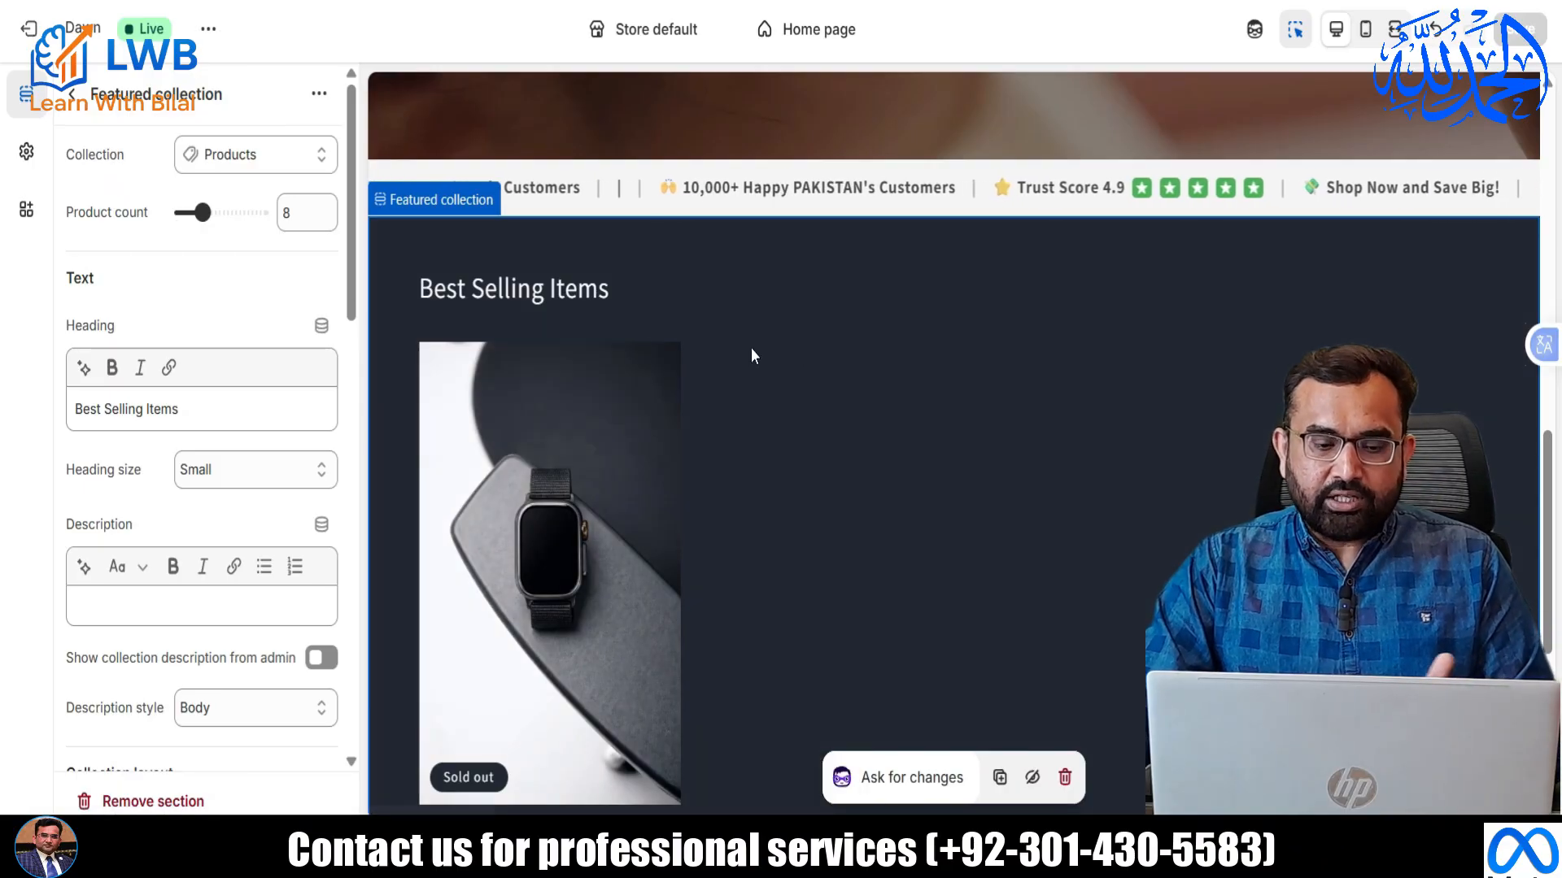
pyautogui.click(70, 96)
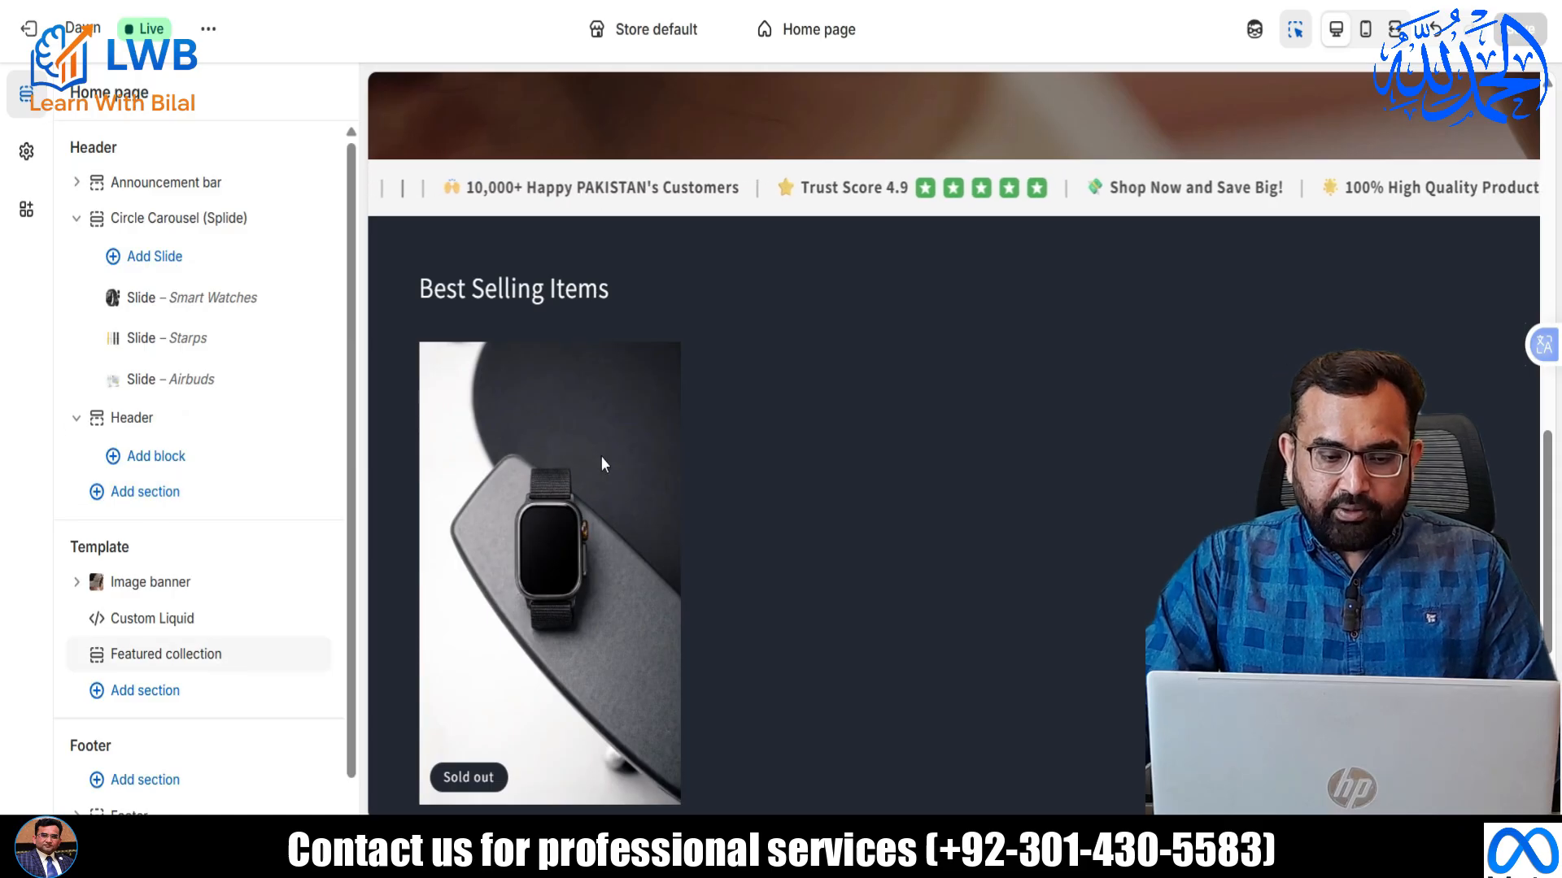
# Add a Collection list section below the Featured collection in the home page template and set its color scheme to Scheme 3.
pyautogui.scroll(-3, 600, 455)
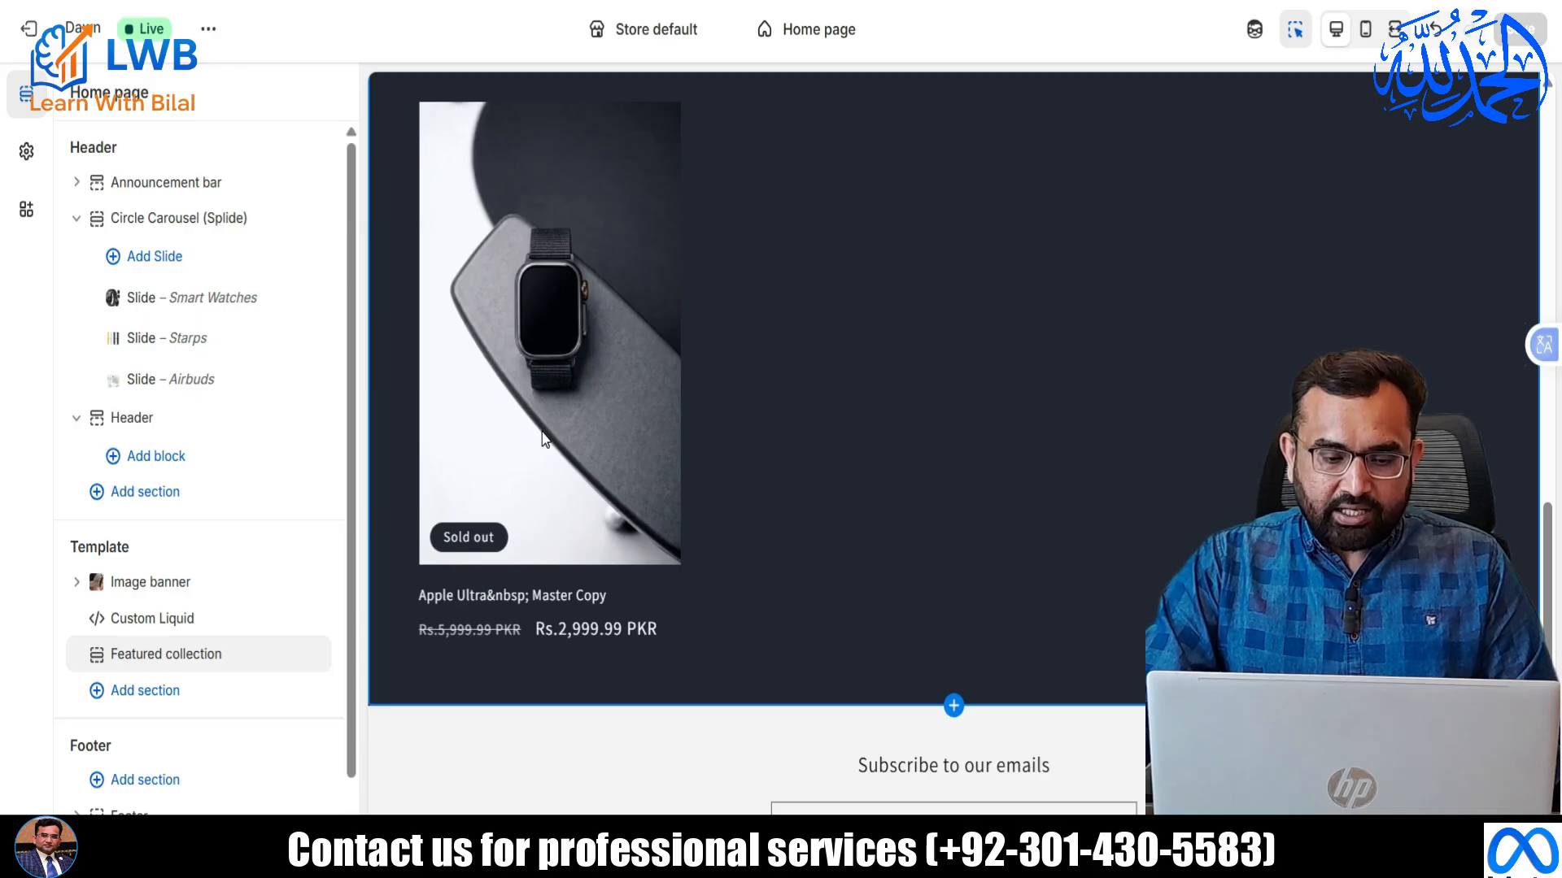
pyautogui.click(124, 690)
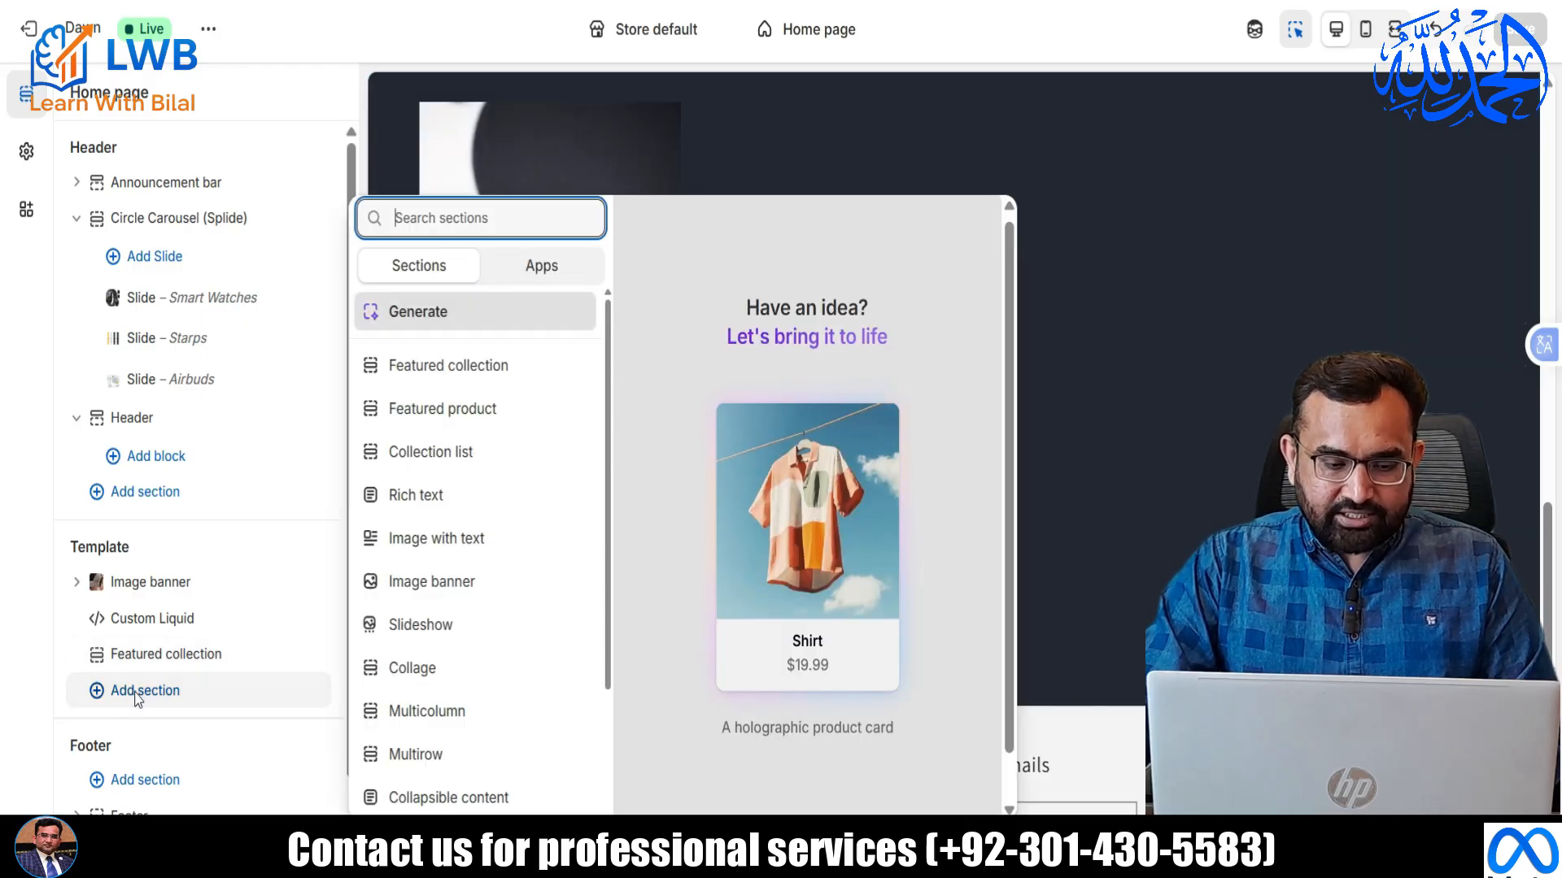
pyautogui.click(455, 452)
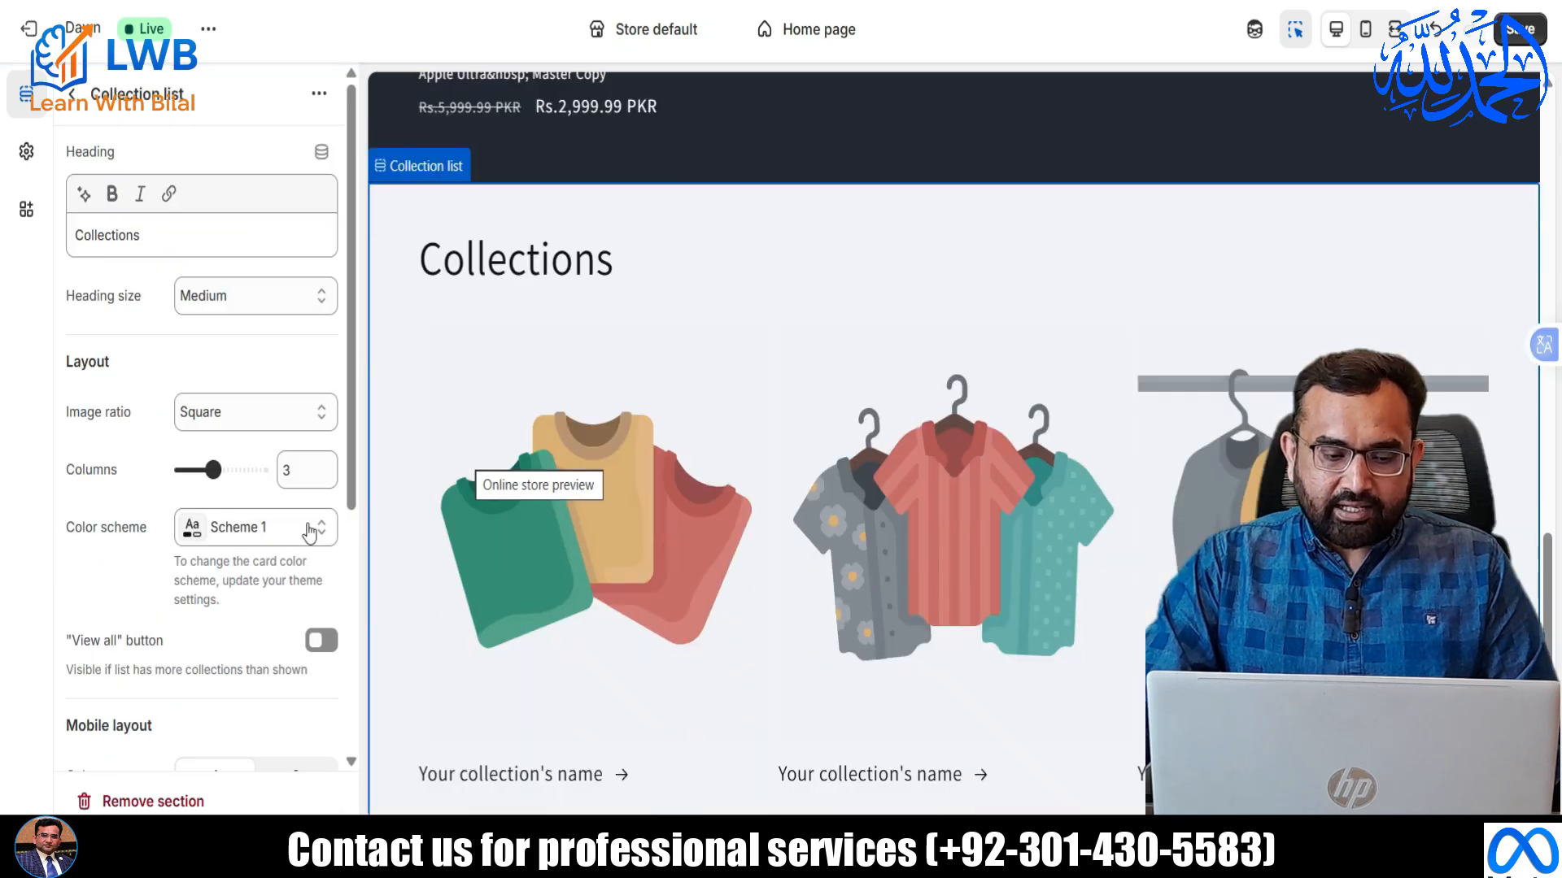
pyautogui.click(237, 527)
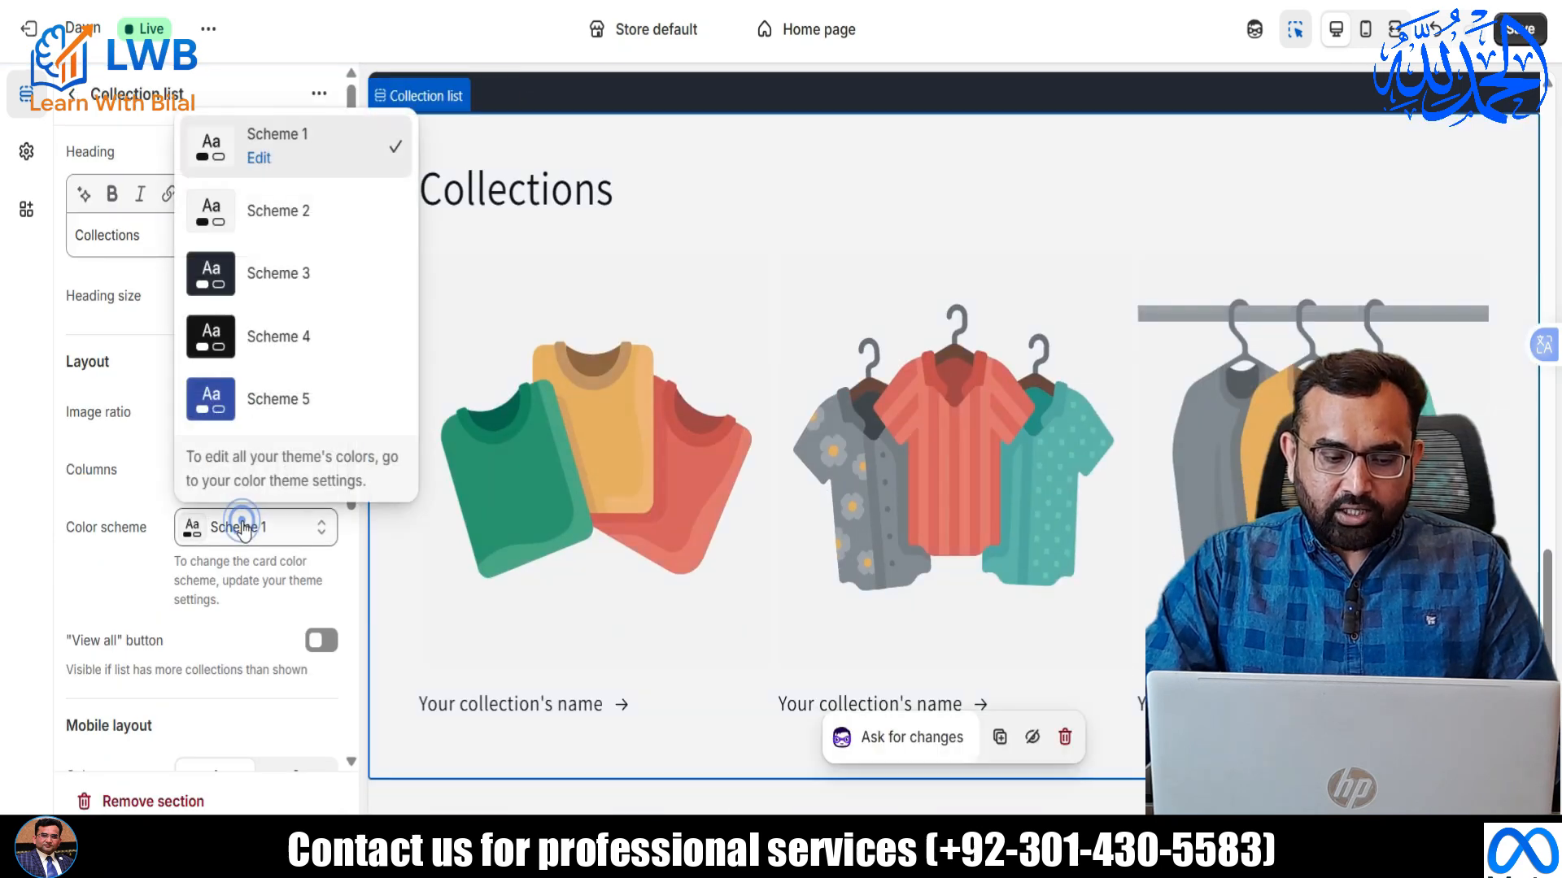
pyautogui.click(236, 278)
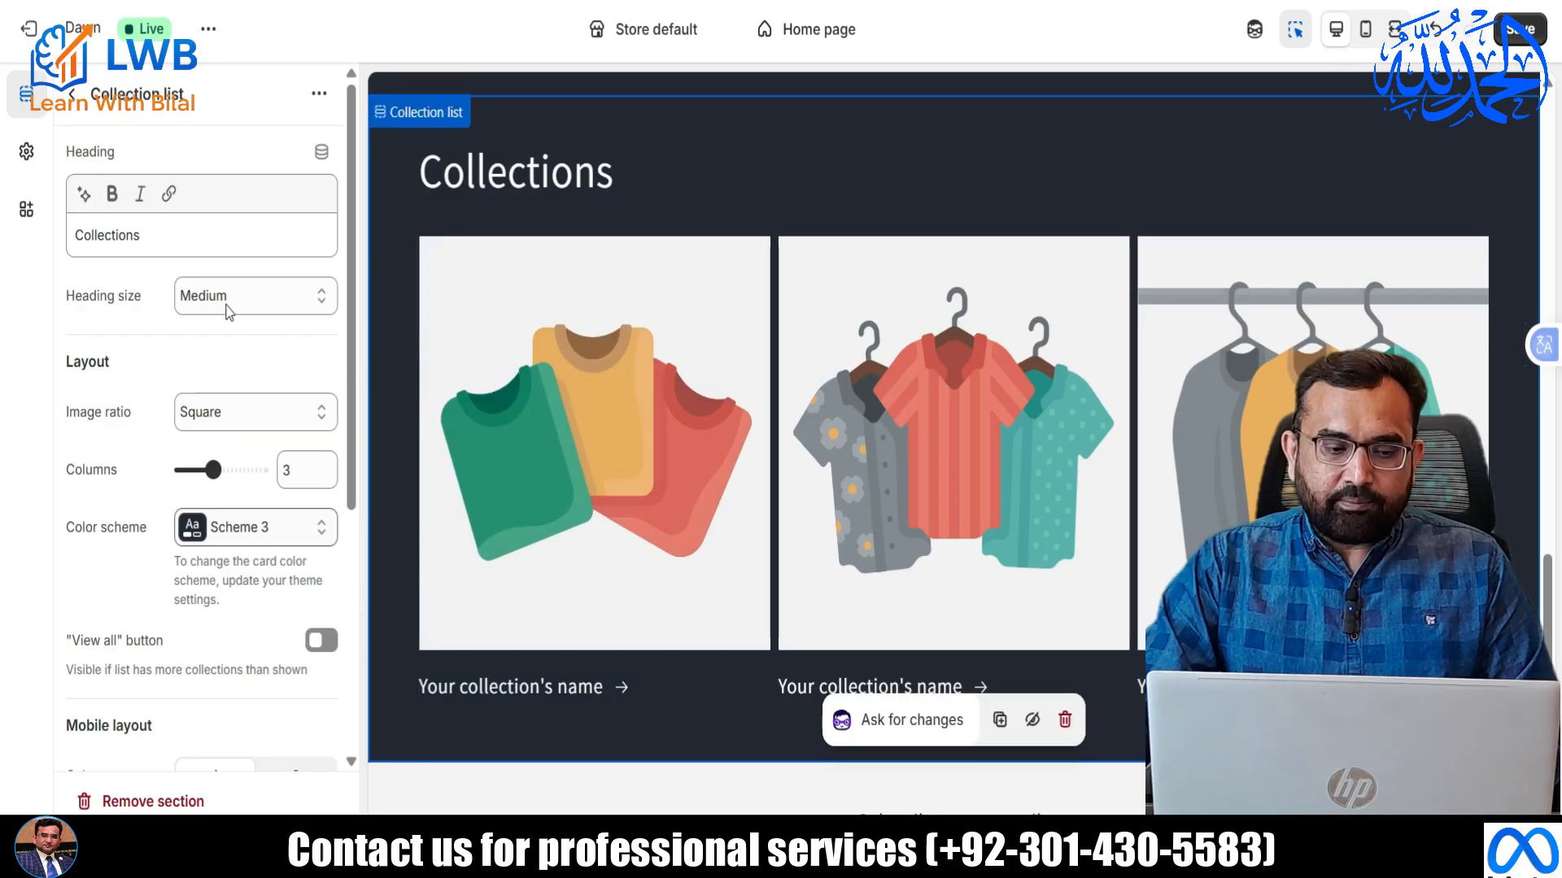
# Change the collection list heading to "Best Selling Collections" and save the theme.
pyautogui.click(78, 238)
pyautogui.write('Best Selling')
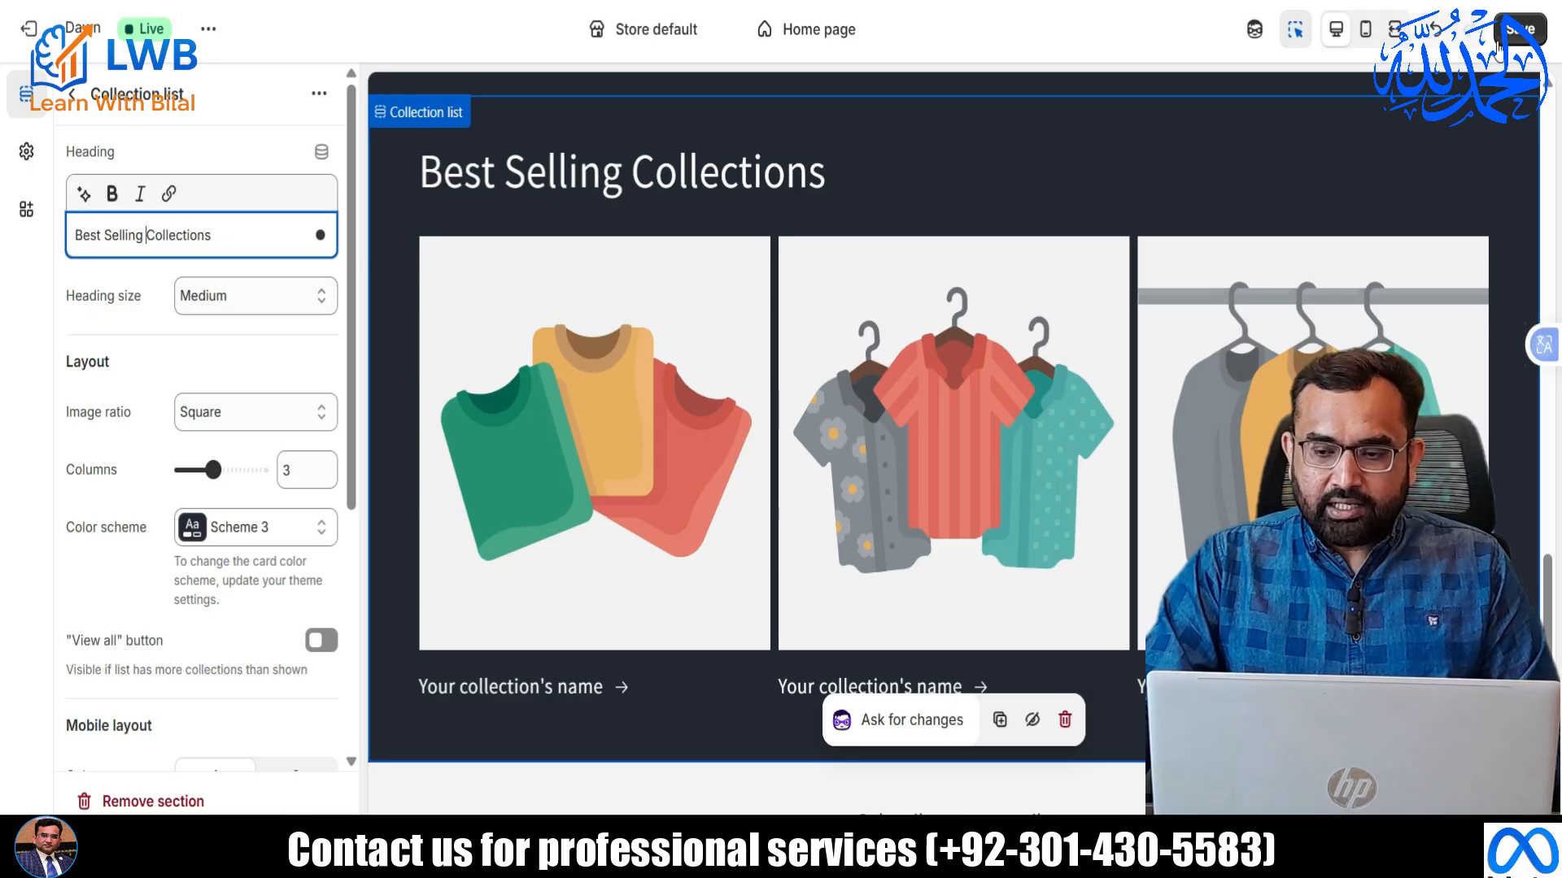
pyautogui.click(1499, 41)
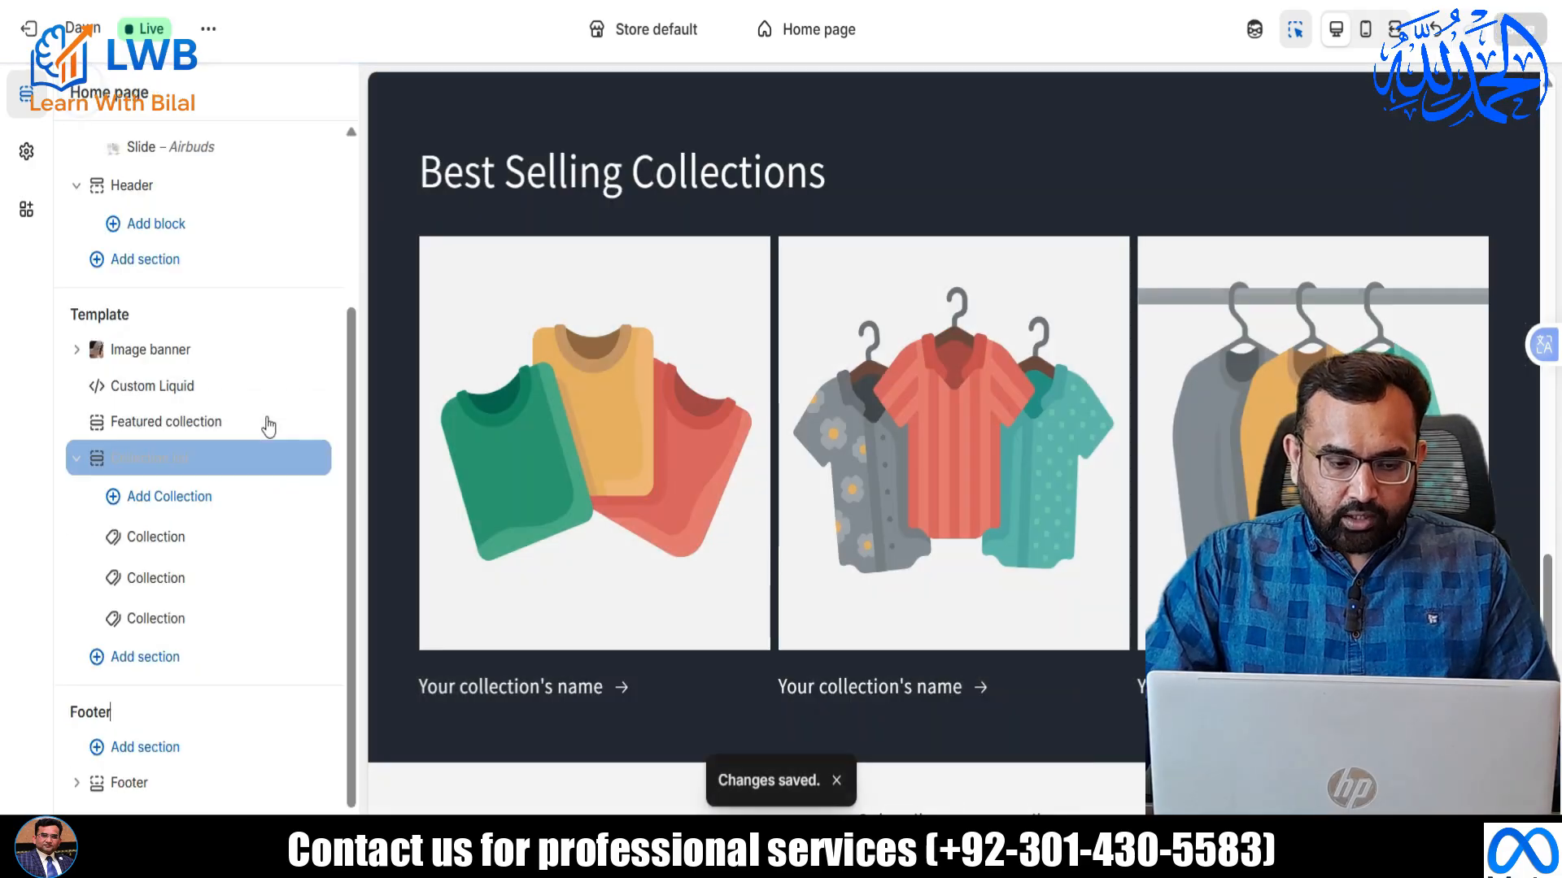
# Assign the Airbuds collection to the first collection block of the collection list and save it.
pyautogui.click(175, 554)
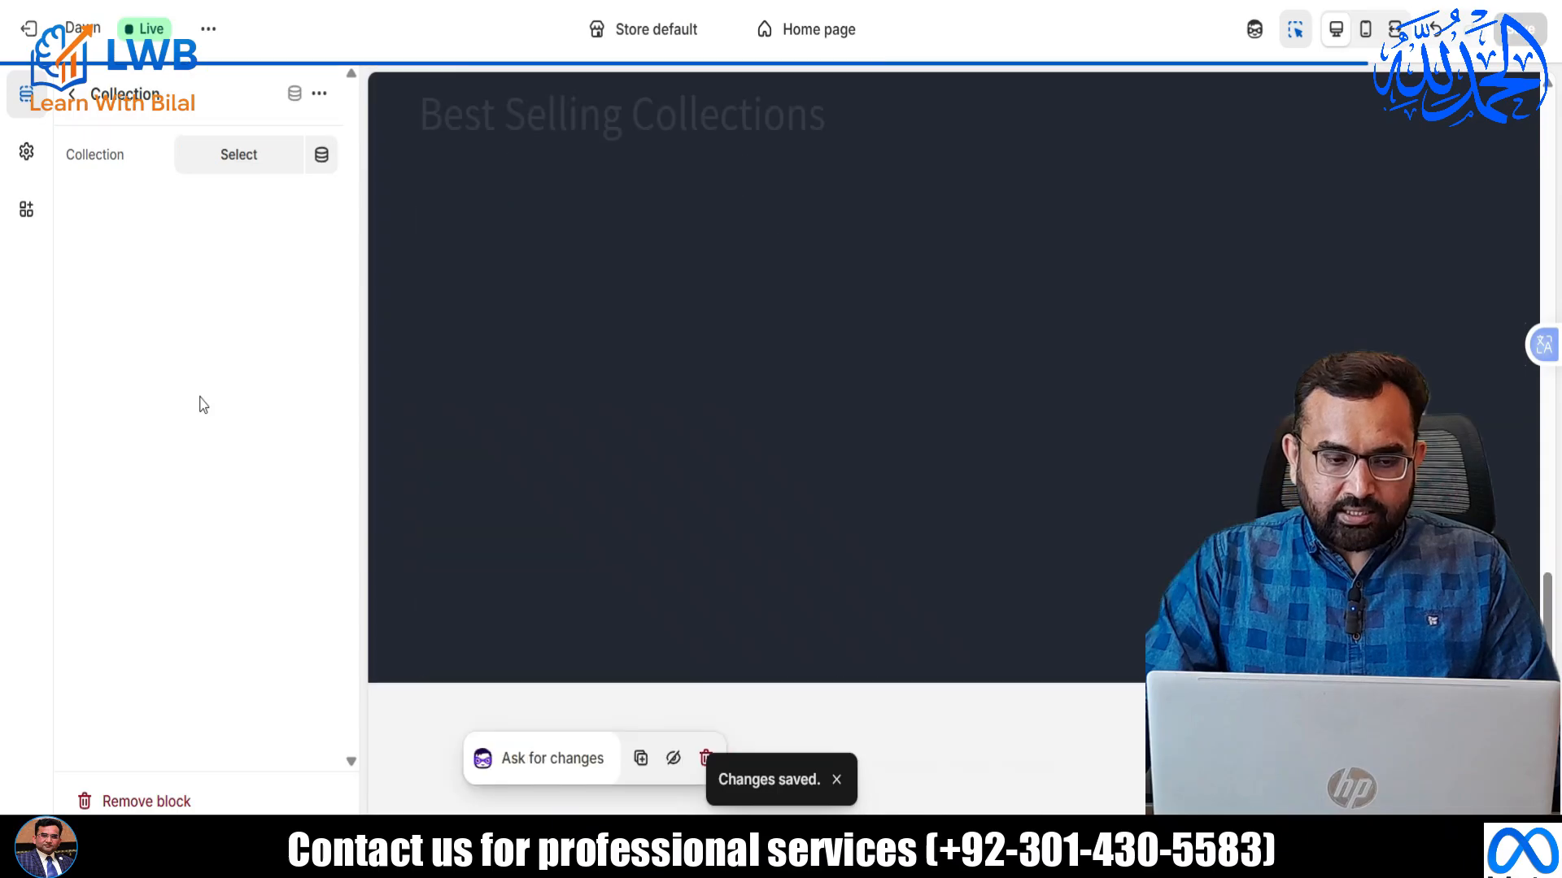
pyautogui.click(150, 546)
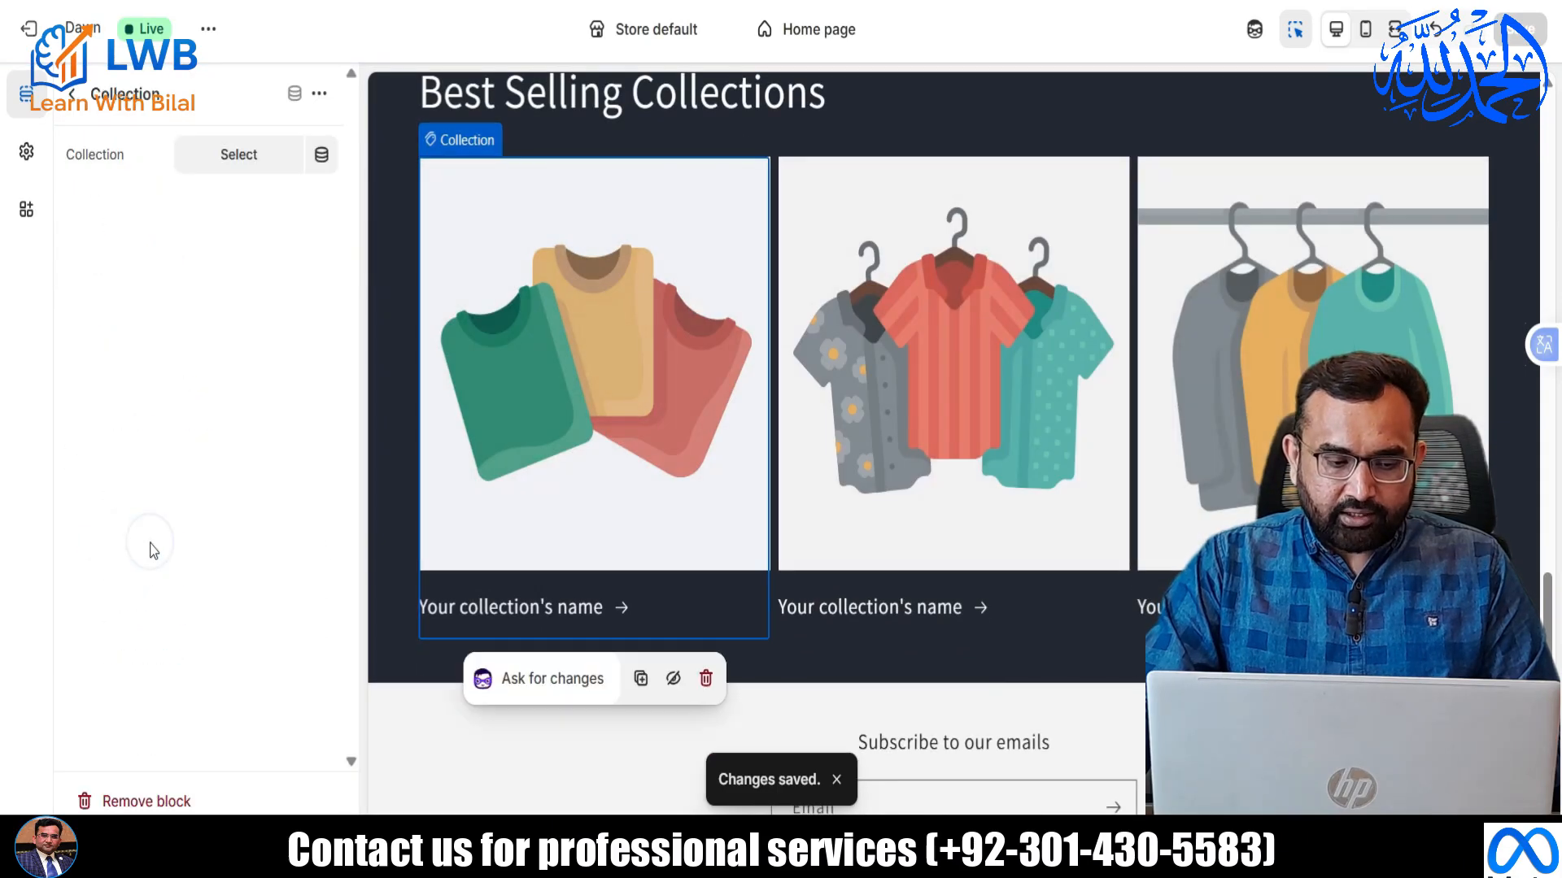
pyautogui.click(238, 155)
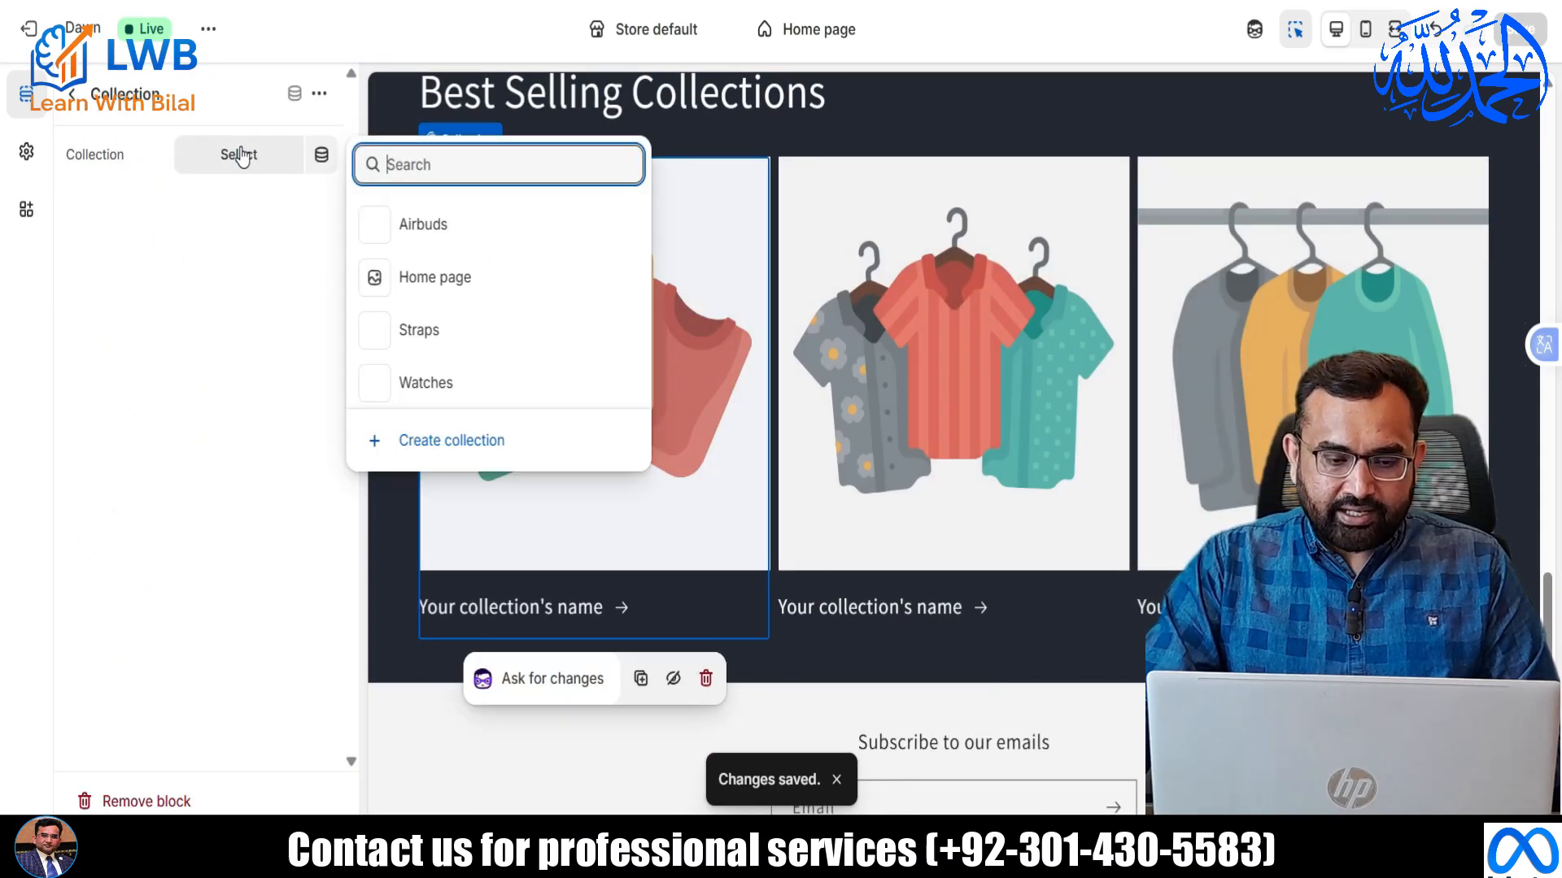
pyautogui.click(424, 229)
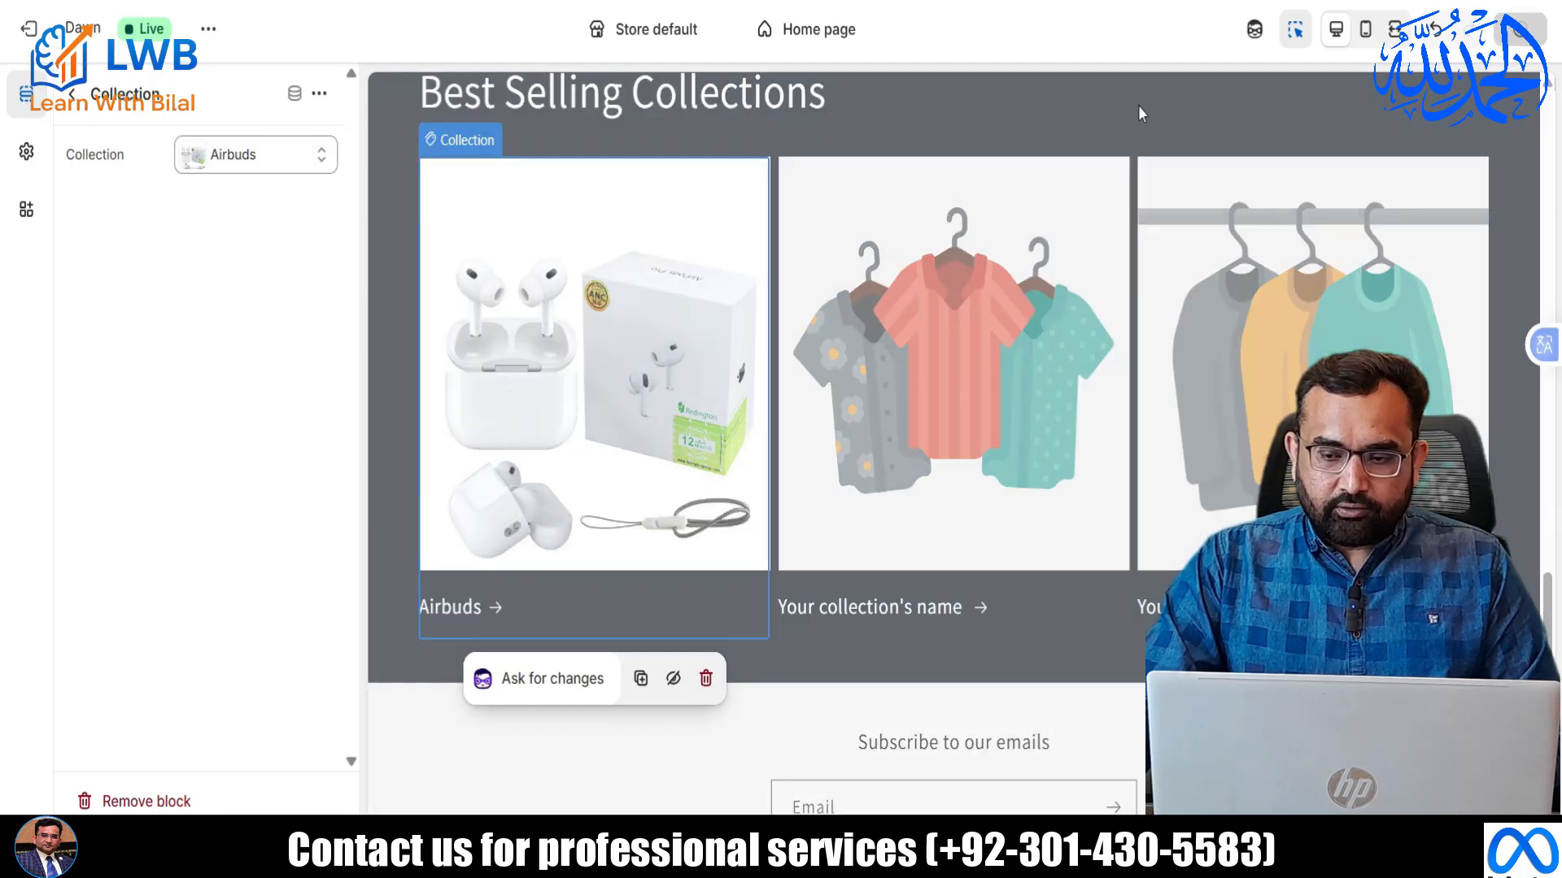
pyautogui.click(71, 93)
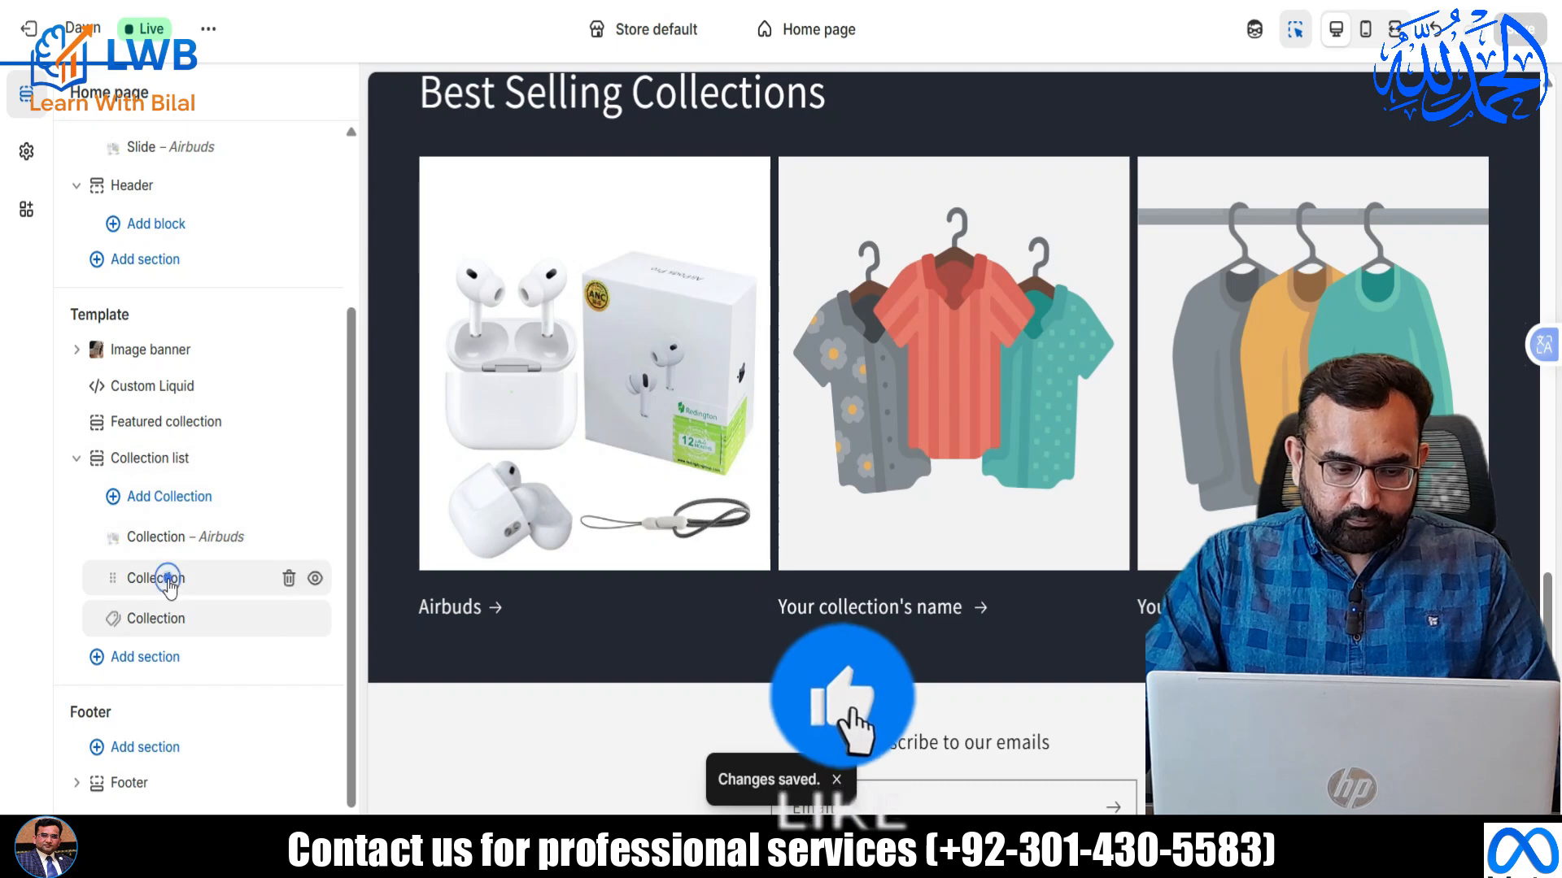
# Assign the Straps collection to the second collection block and save it.
pyautogui.click(156, 579)
pyautogui.click(223, 156)
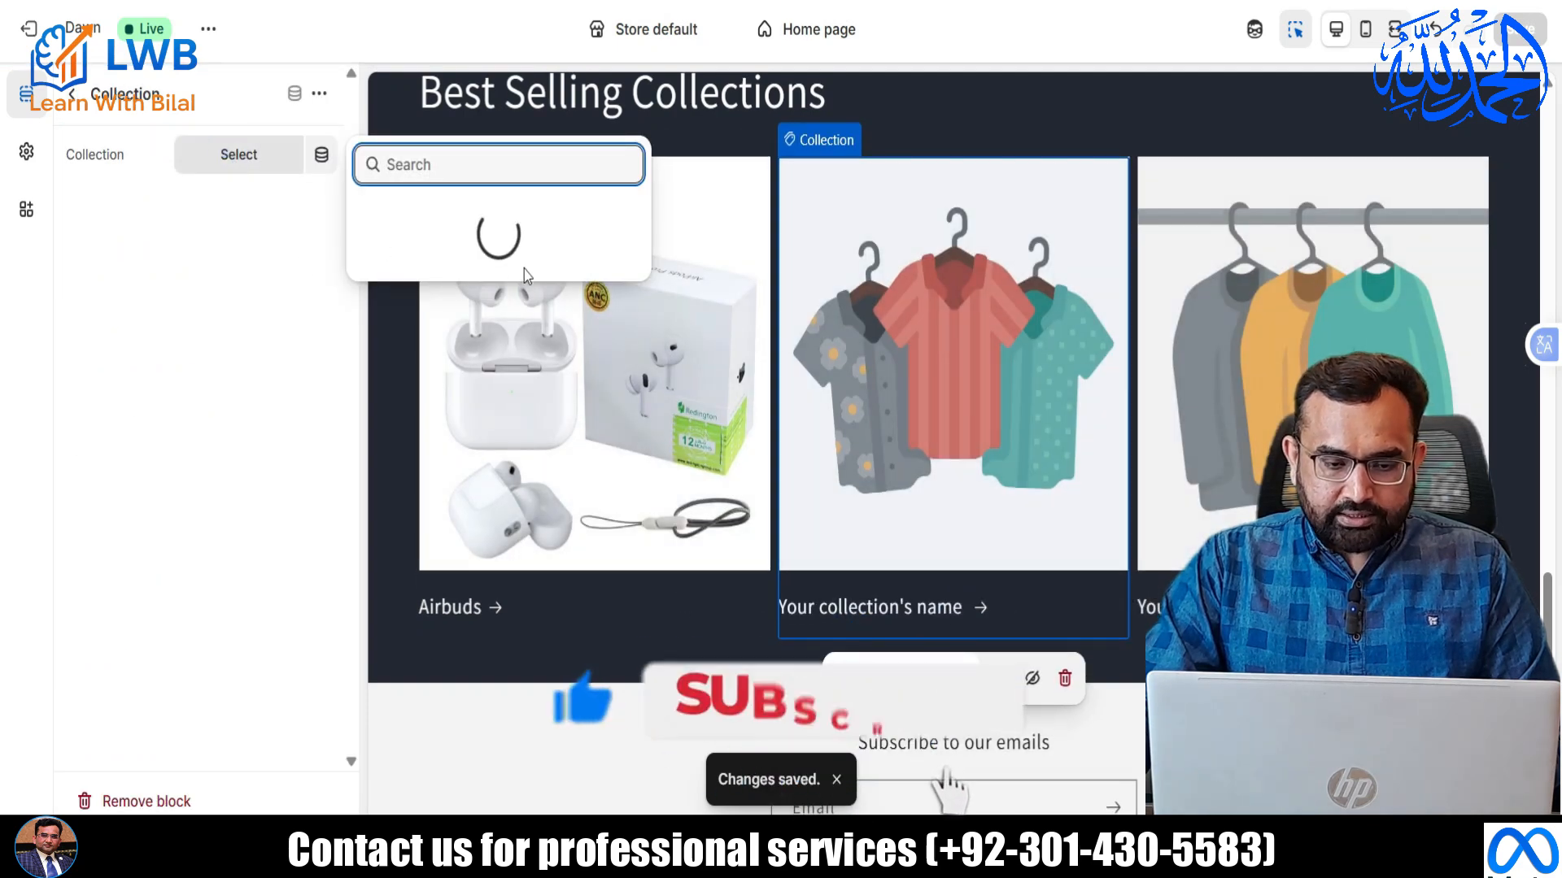
pyautogui.click(446, 340)
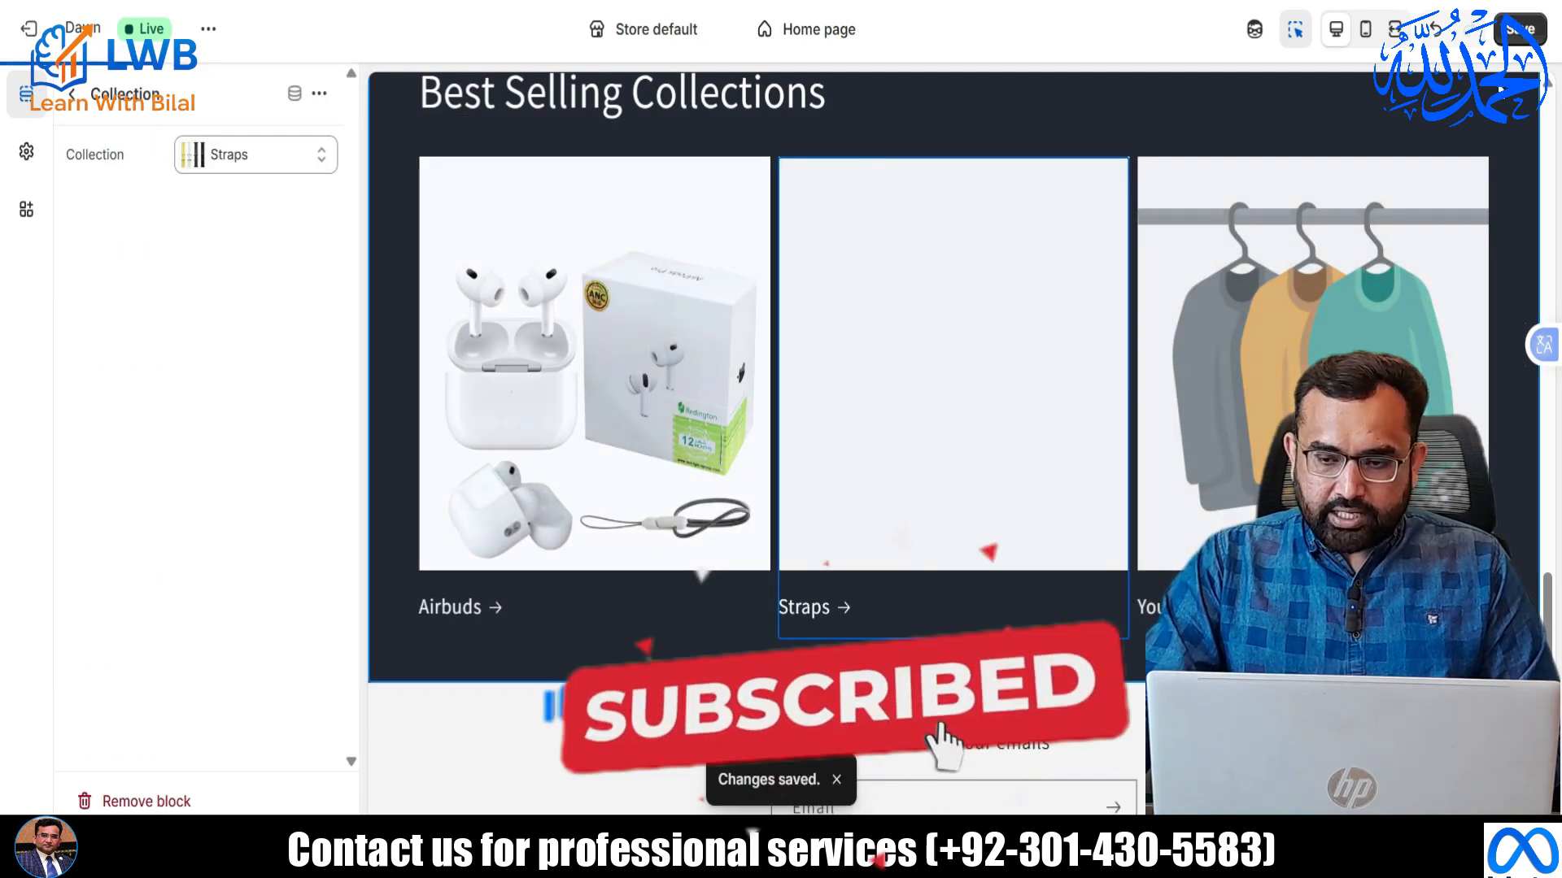
pyautogui.click(72, 94)
# Assign the Watches collection to the third collection block and save it.
pyautogui.click(150, 619)
pyautogui.click(72, 94)
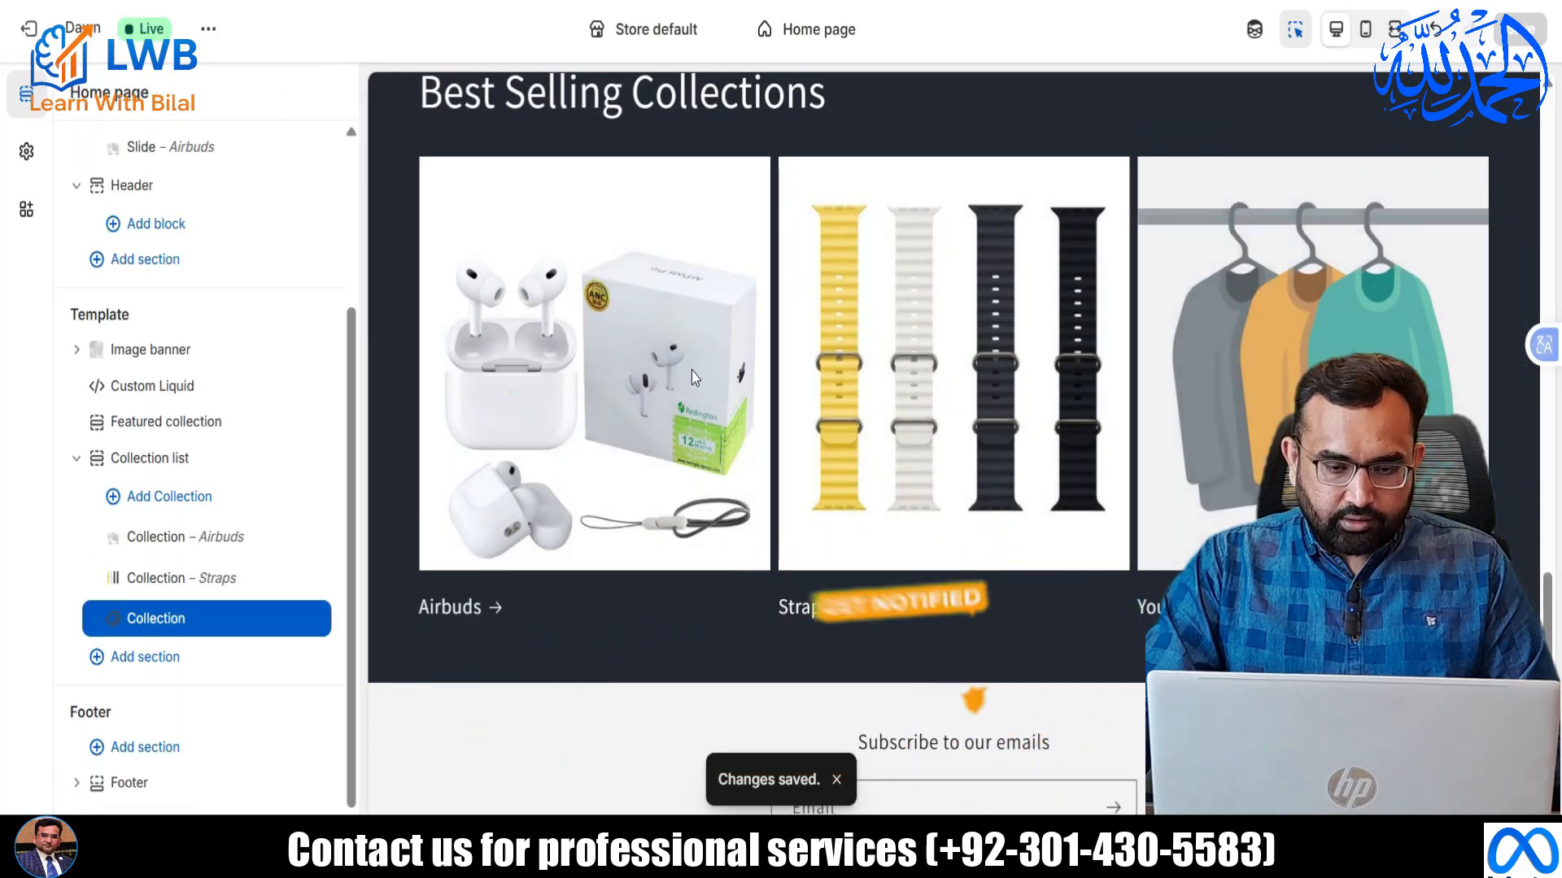
pyautogui.click(154, 620)
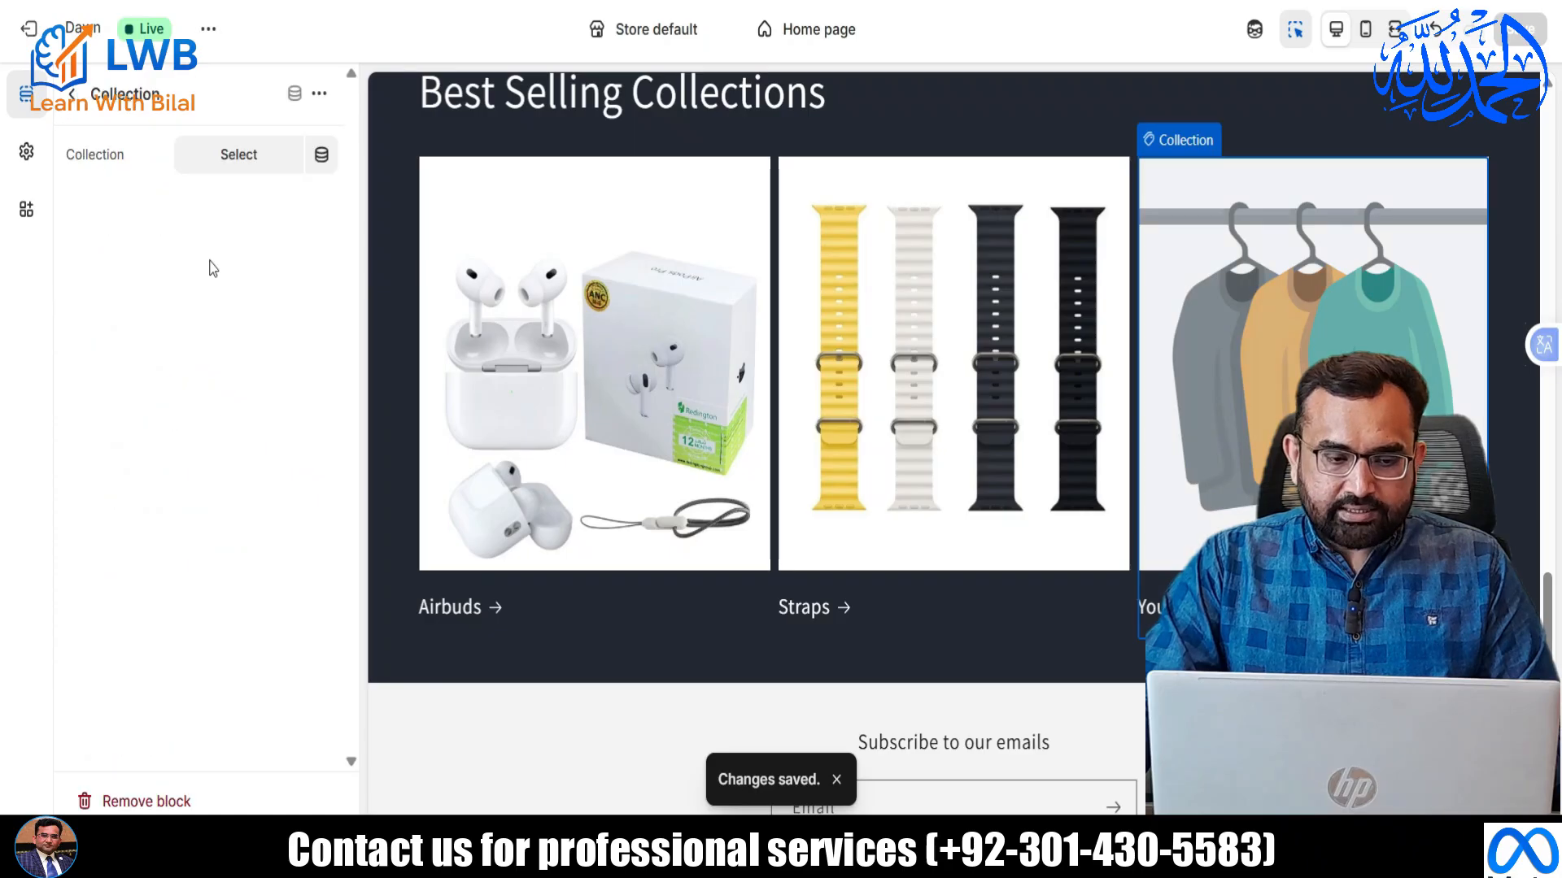
pyautogui.click(232, 165)
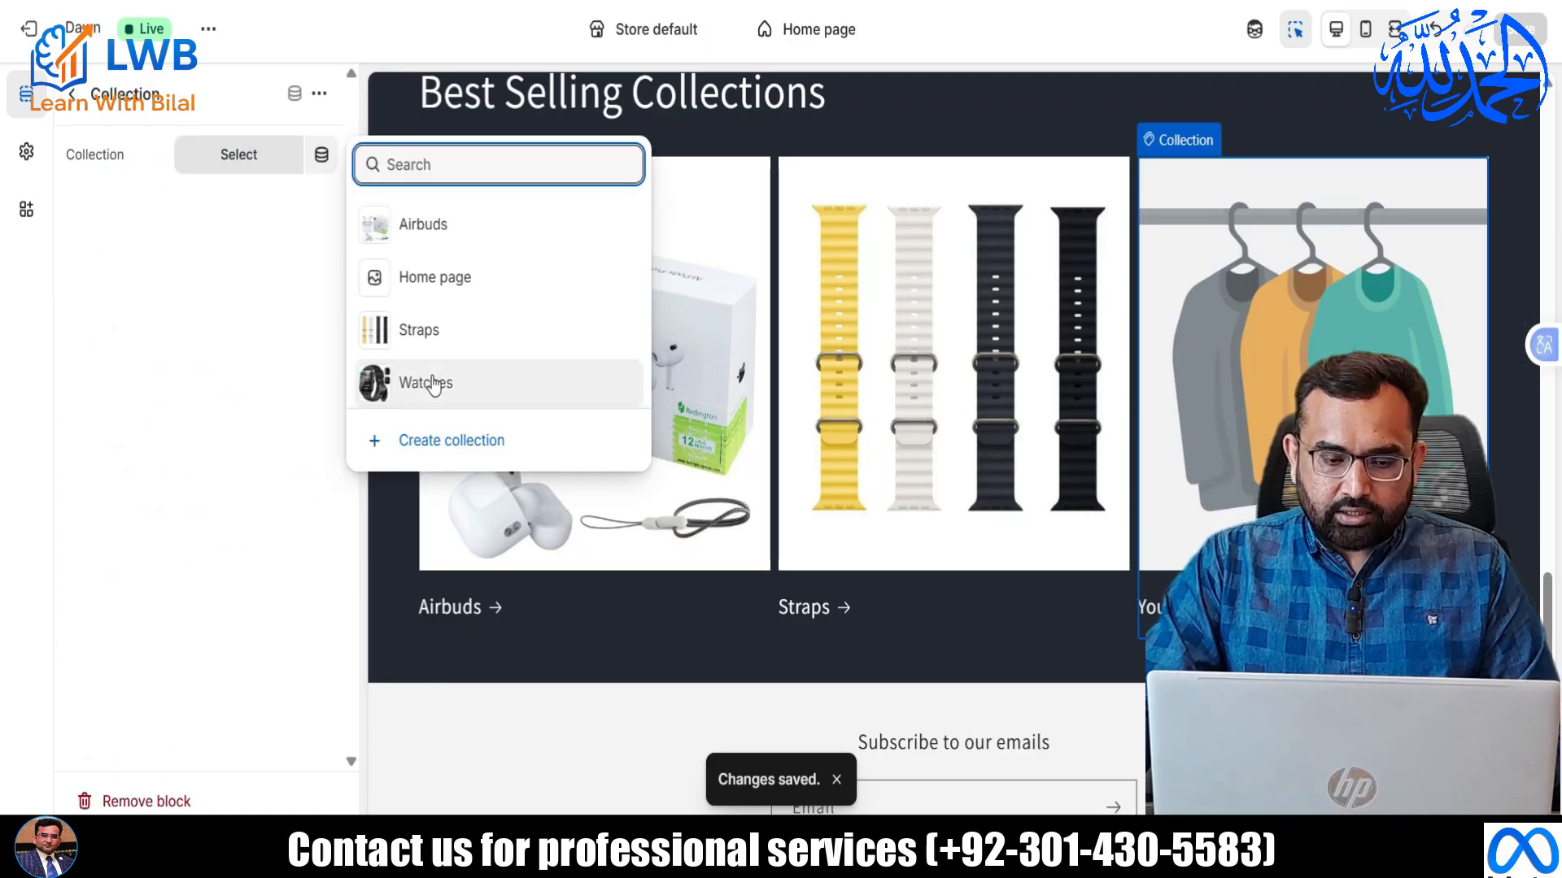
pyautogui.click(432, 376)
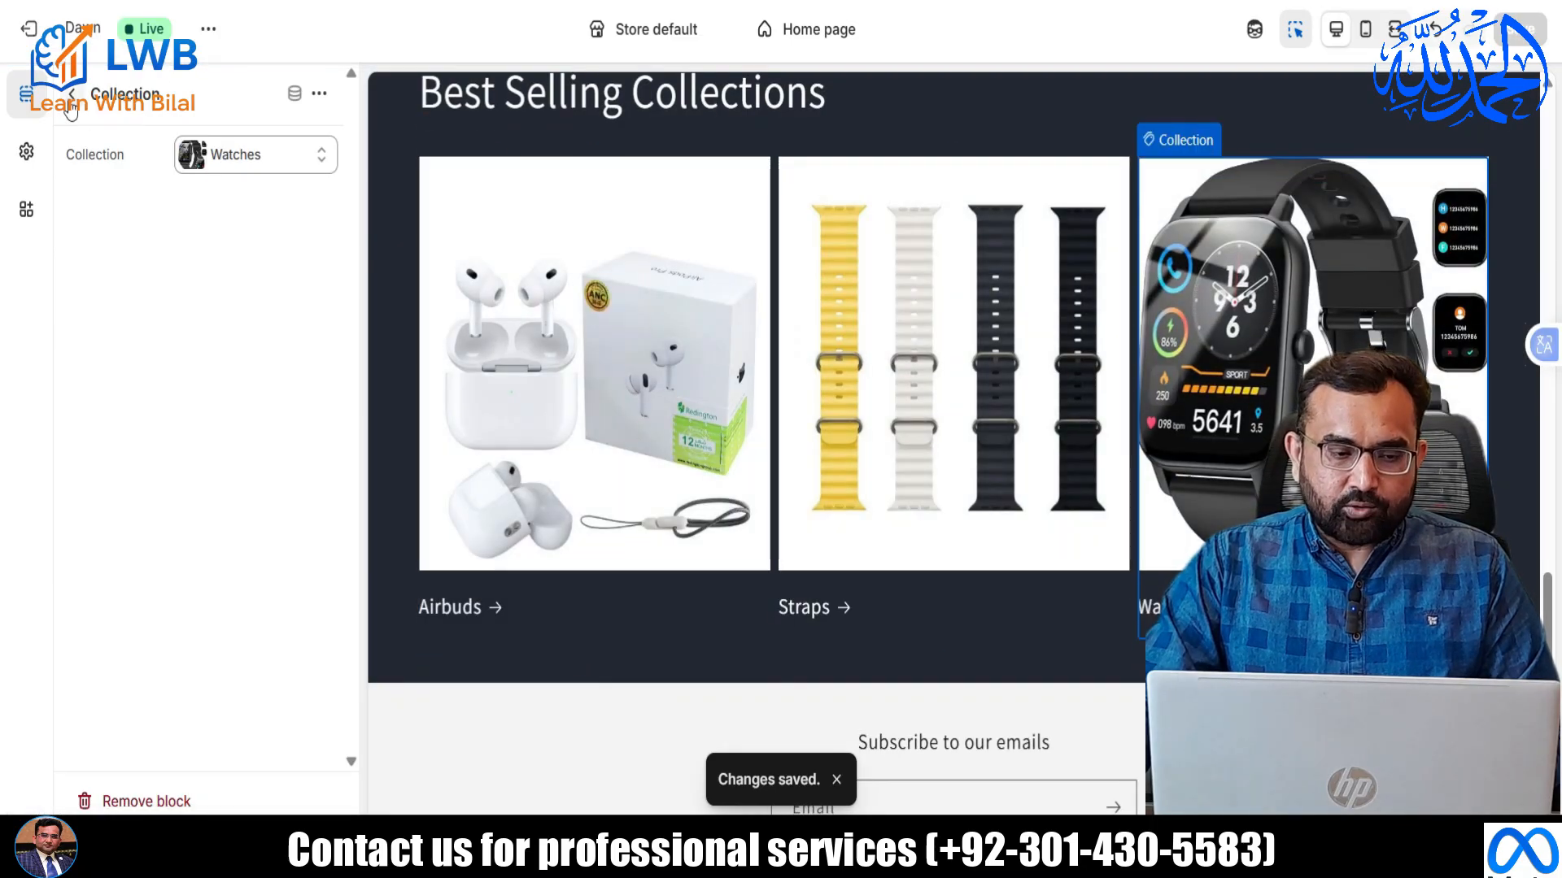
pyautogui.click(72, 93)
# Set the collection list's layout to 4 columns and save the theme.
pyautogui.click(154, 464)
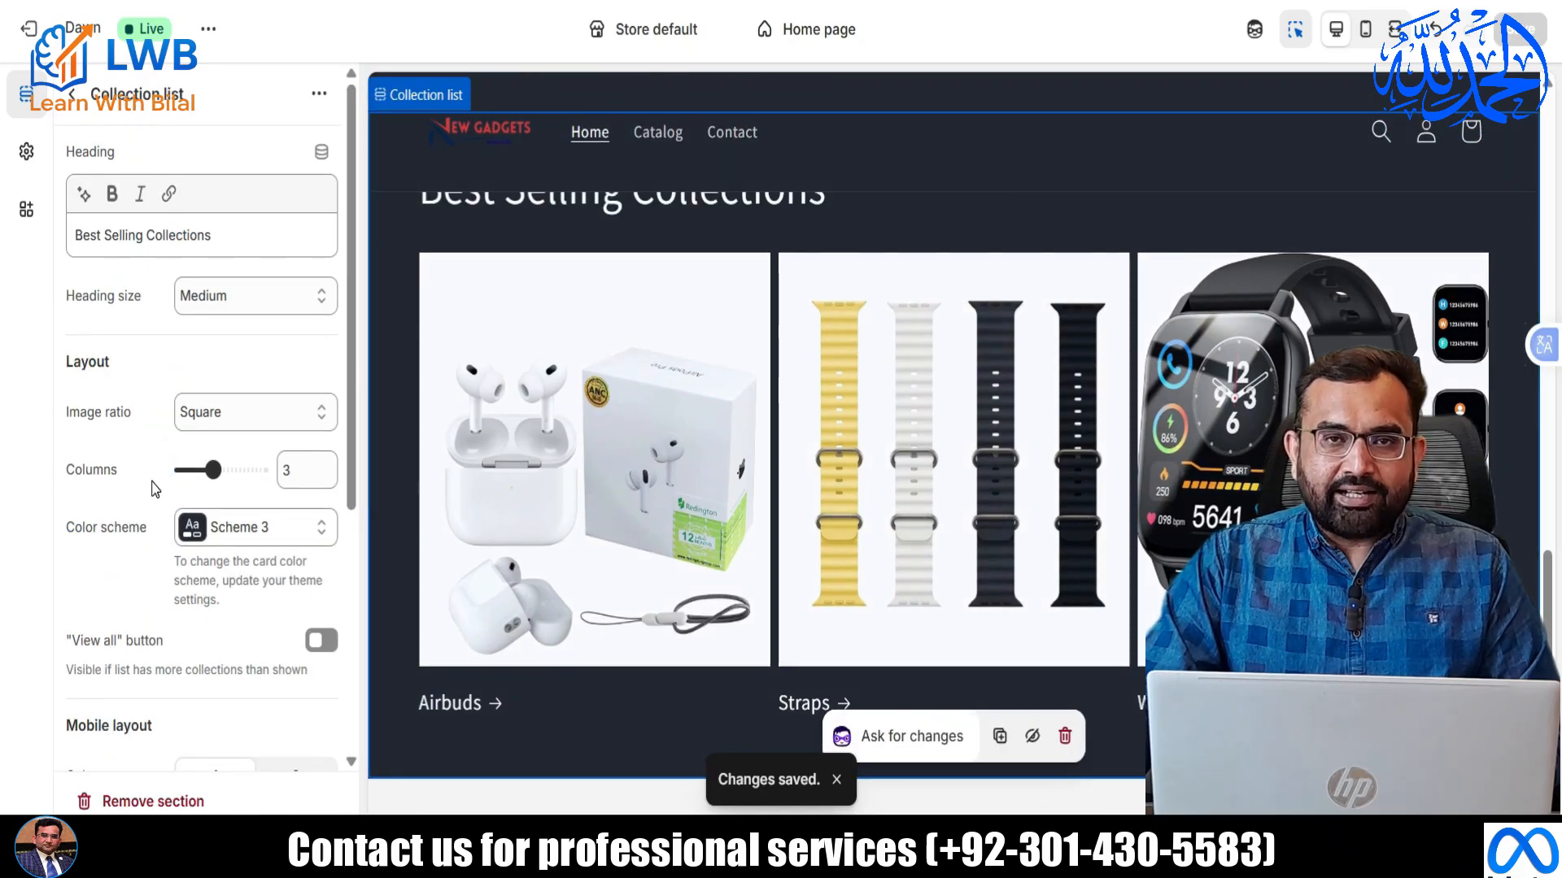
pyautogui.doubleClick(284, 470)
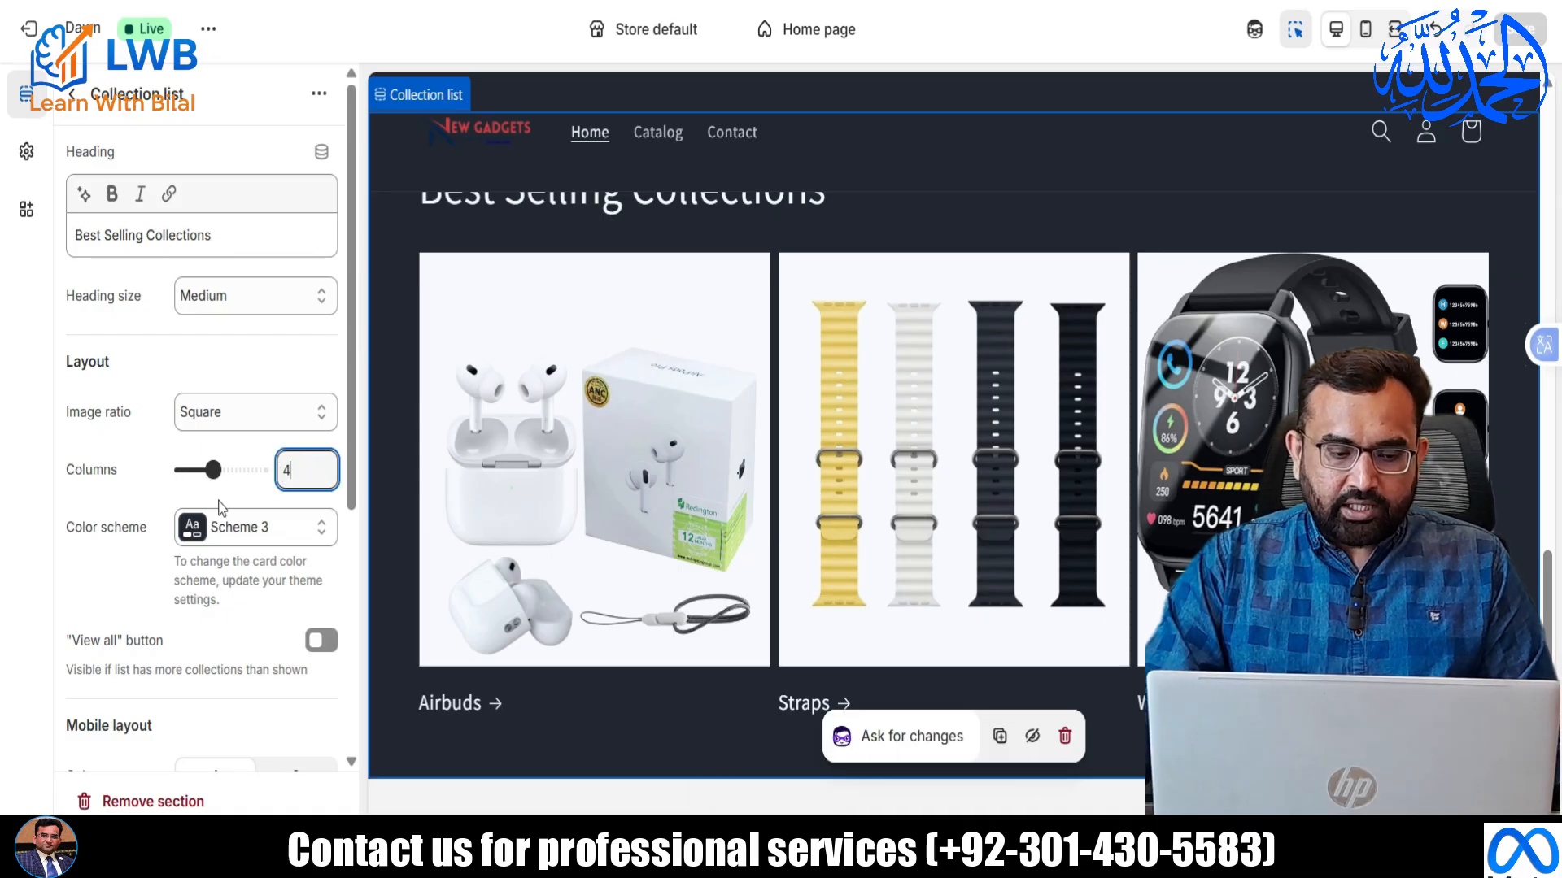
pyautogui.write('4')
pyautogui.click(169, 366)
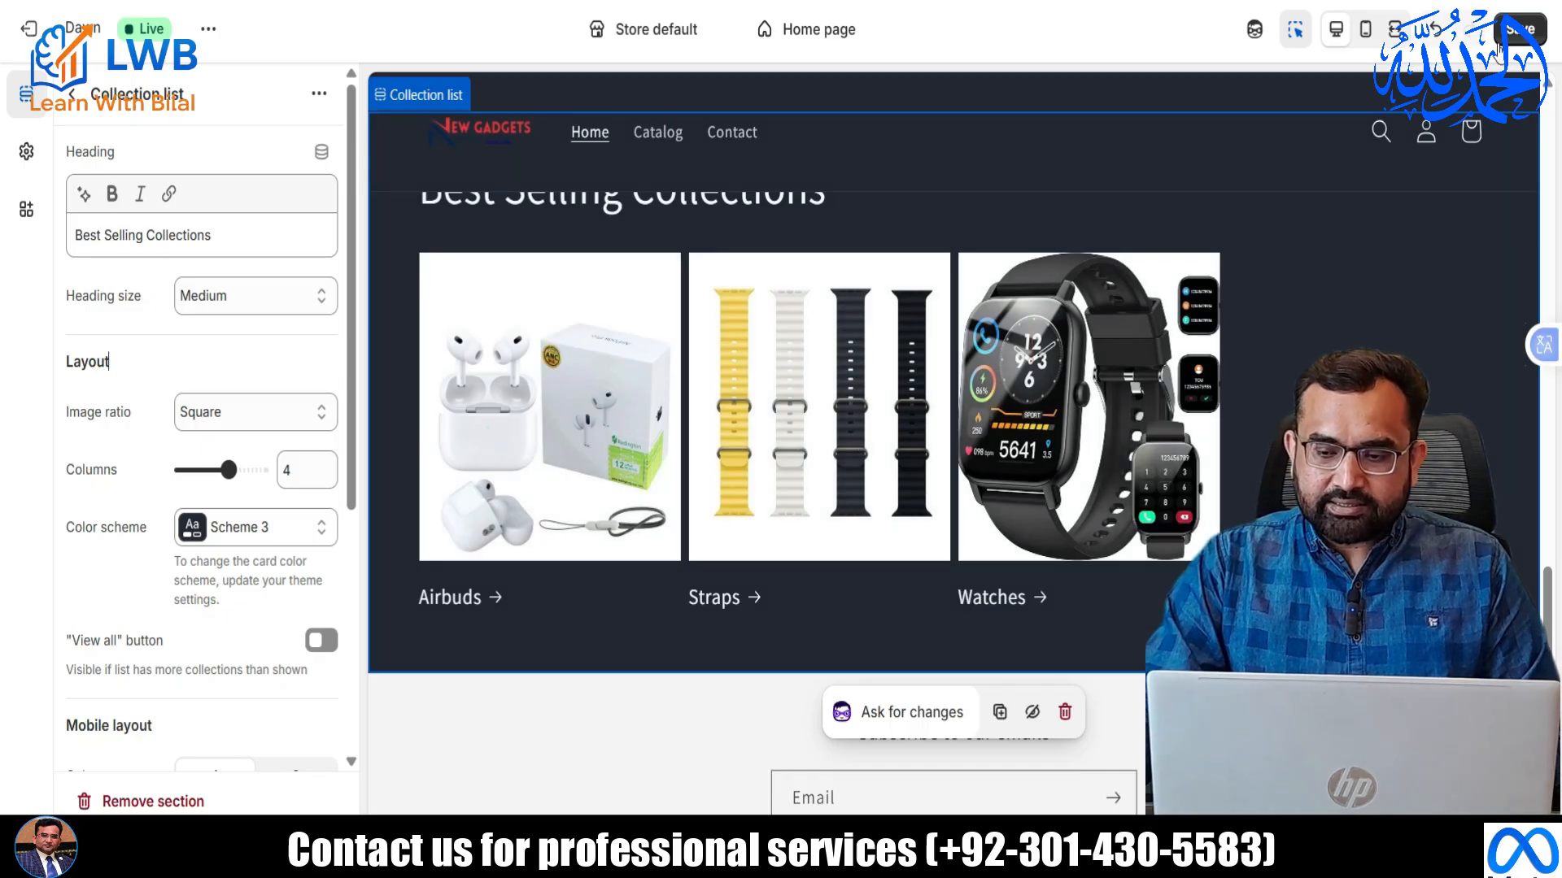
pyautogui.hotkey('ctrl', 's')
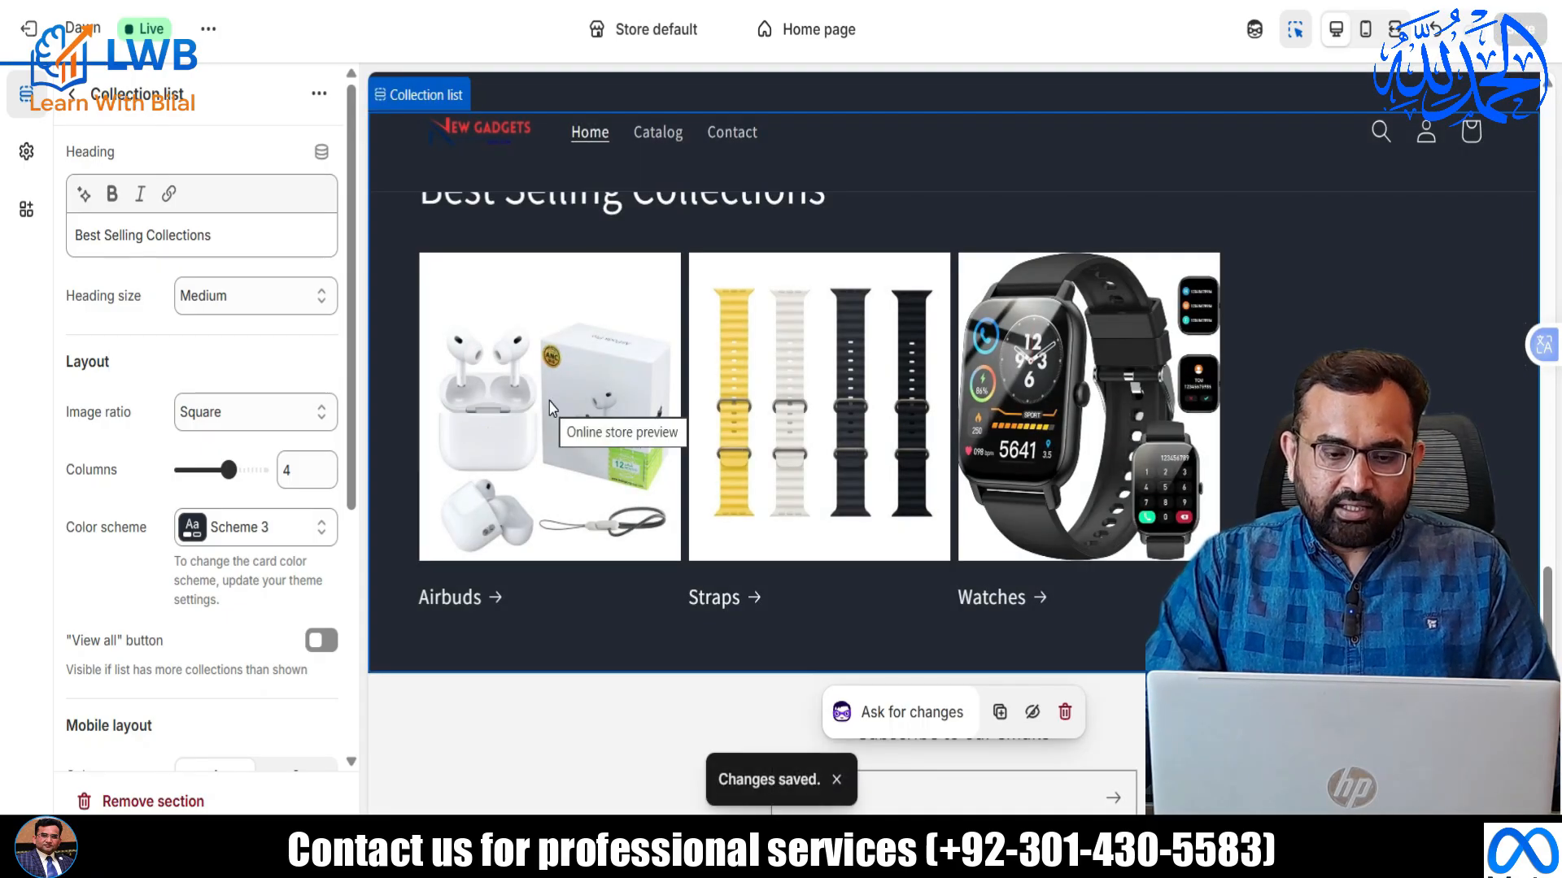
pyautogui.click(71, 97)
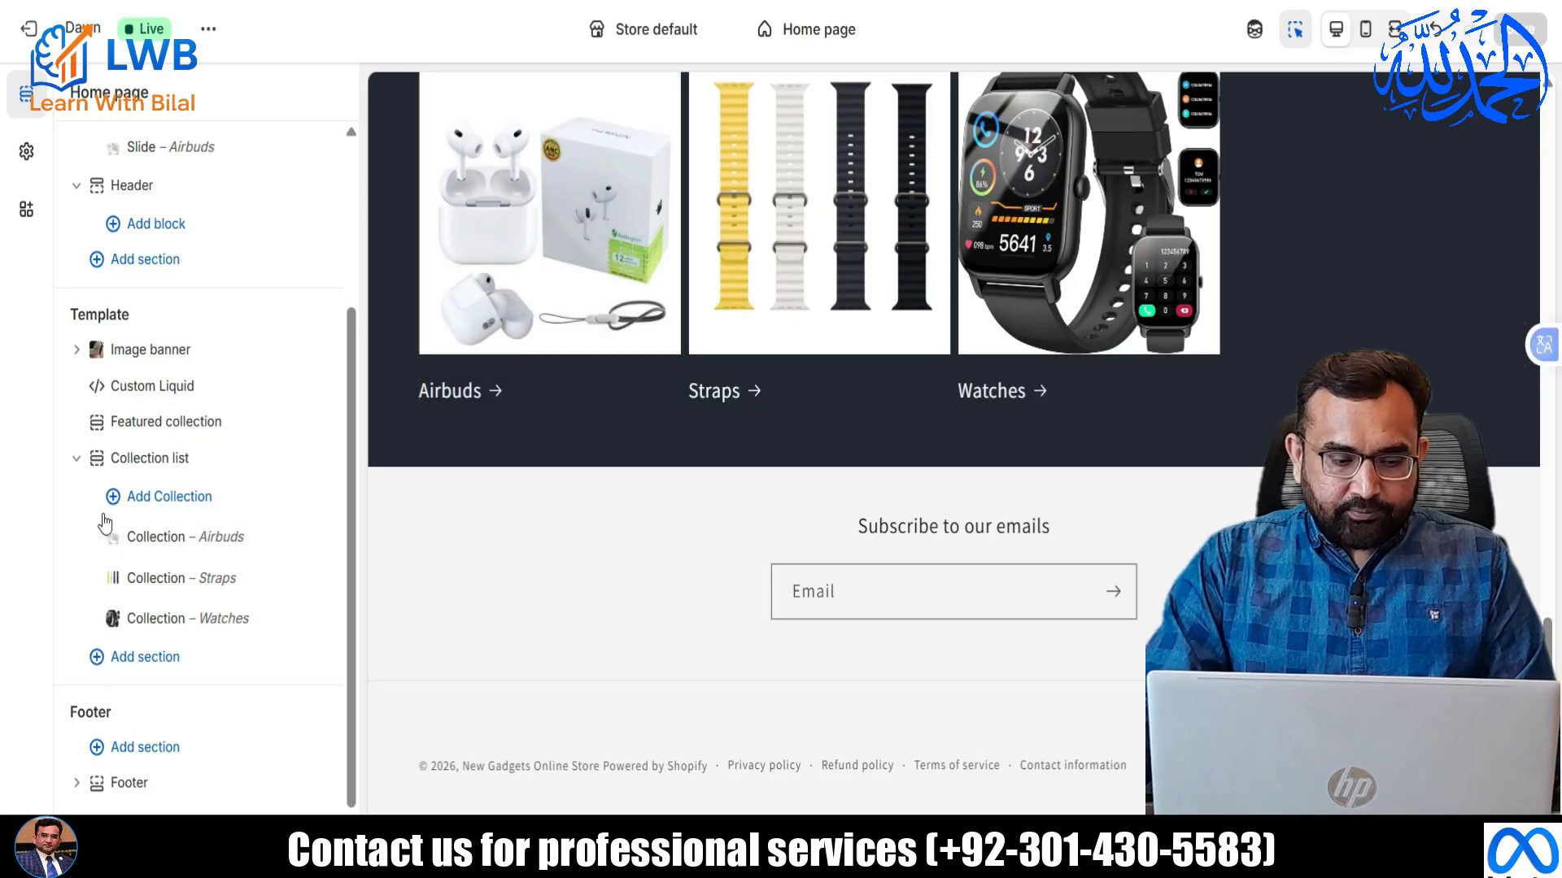
# Add a Featured product section below the collection list and set its color scheme to Scheme 3.
pyautogui.click(76, 458)
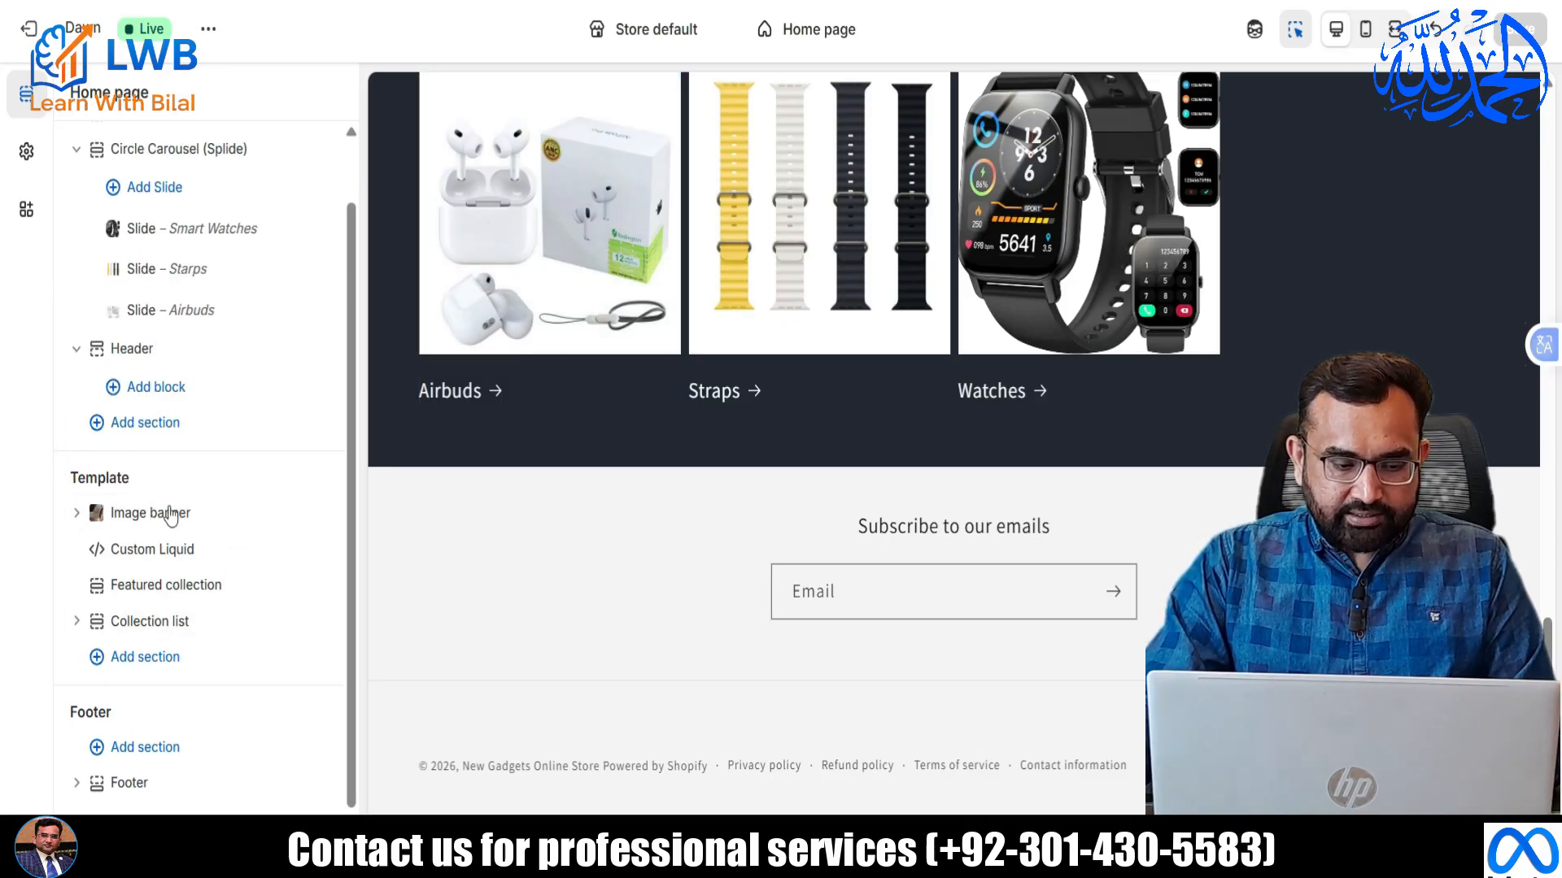
pyautogui.click(163, 656)
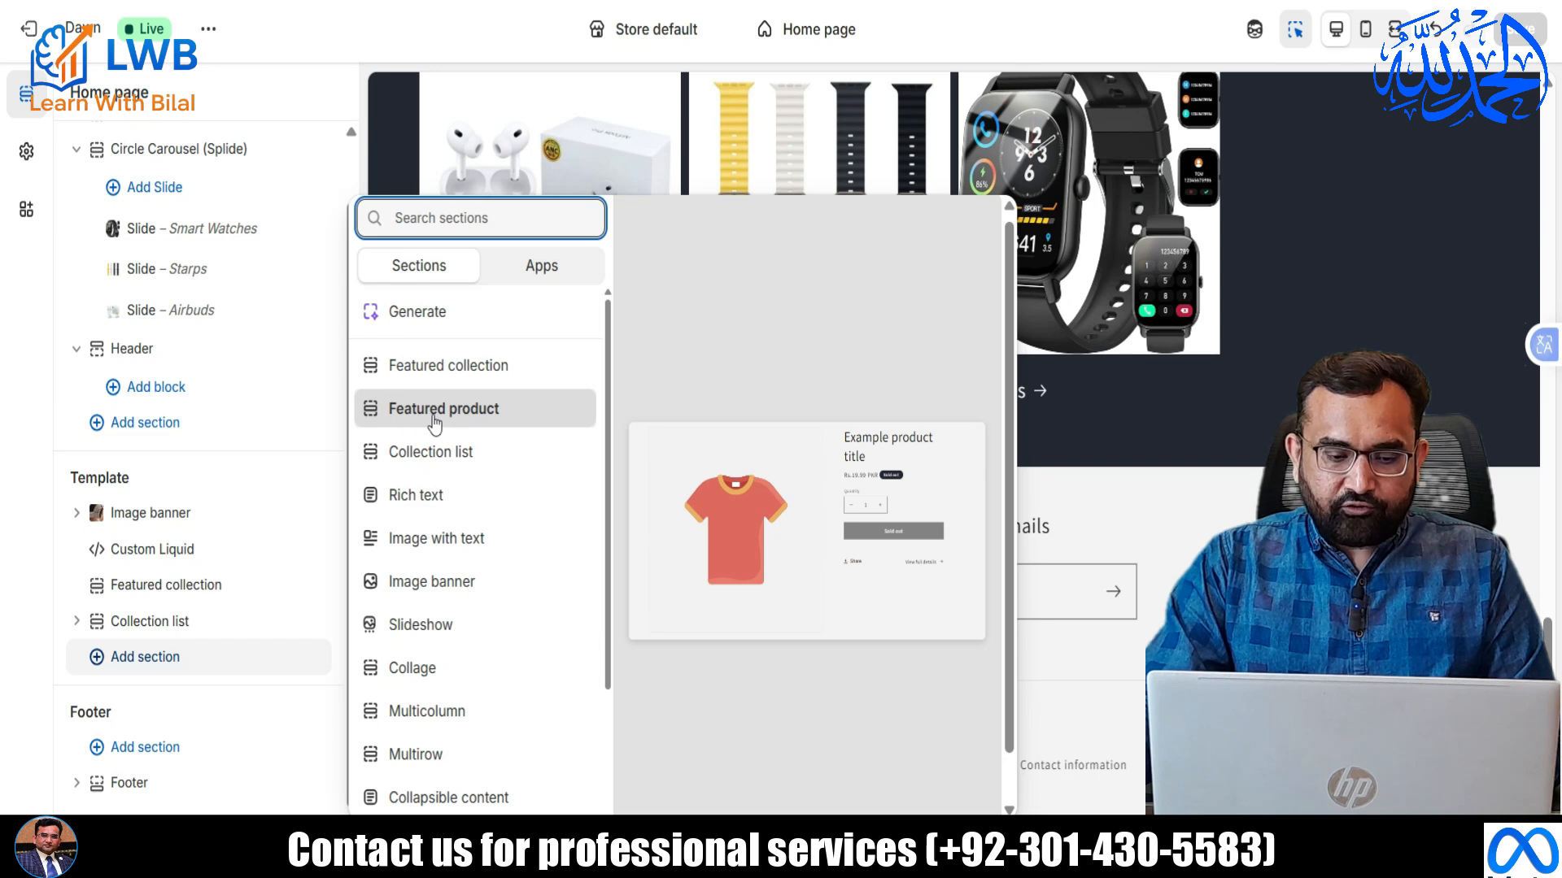
pyautogui.click(471, 415)
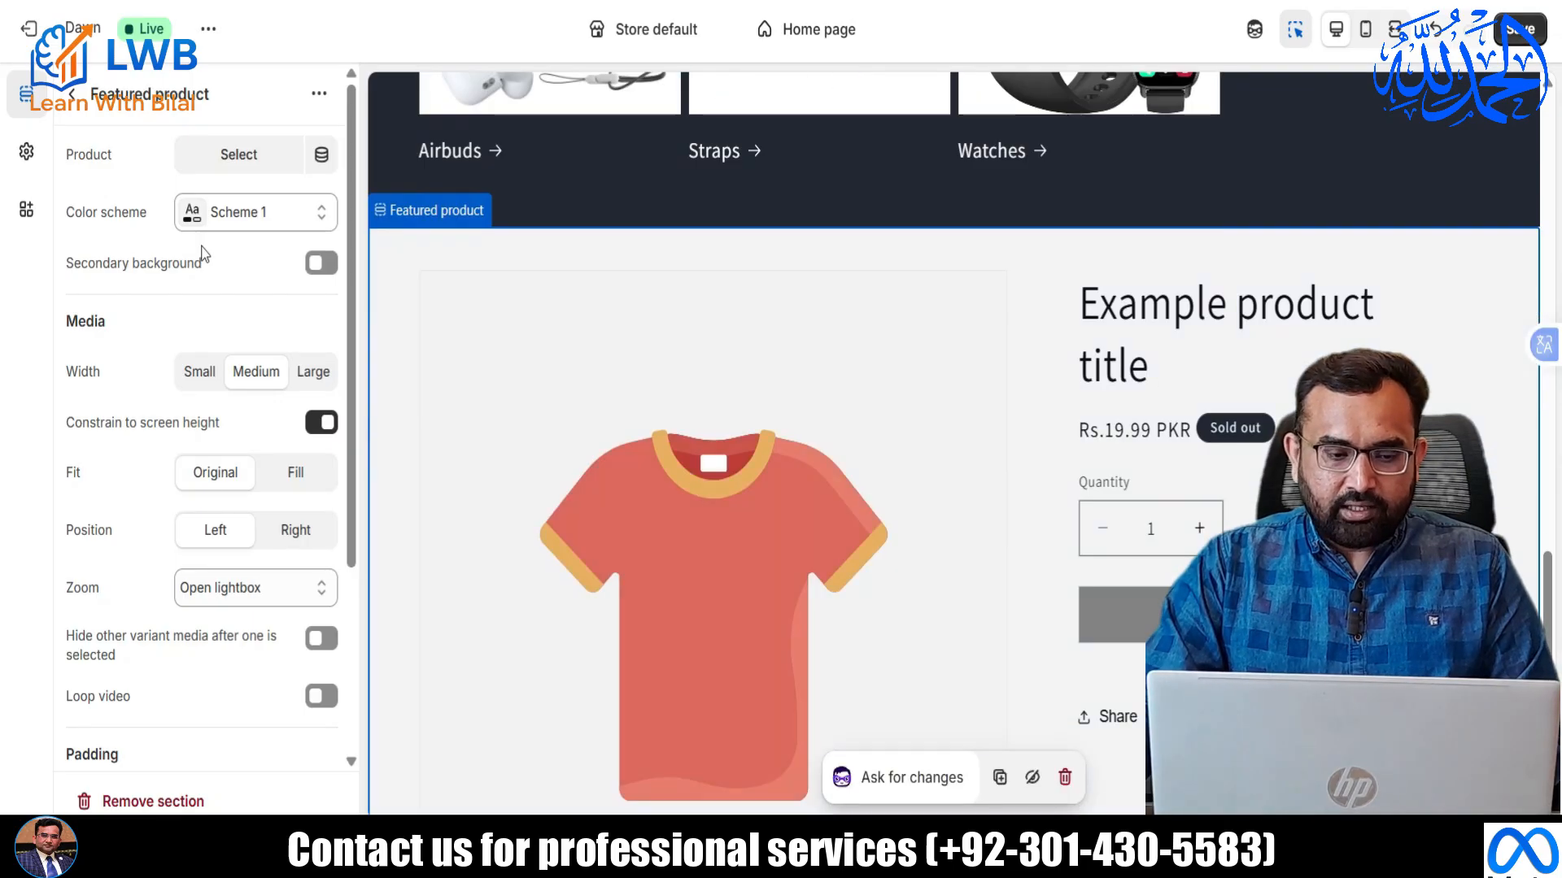
pyautogui.click(209, 212)
pyautogui.click(266, 404)
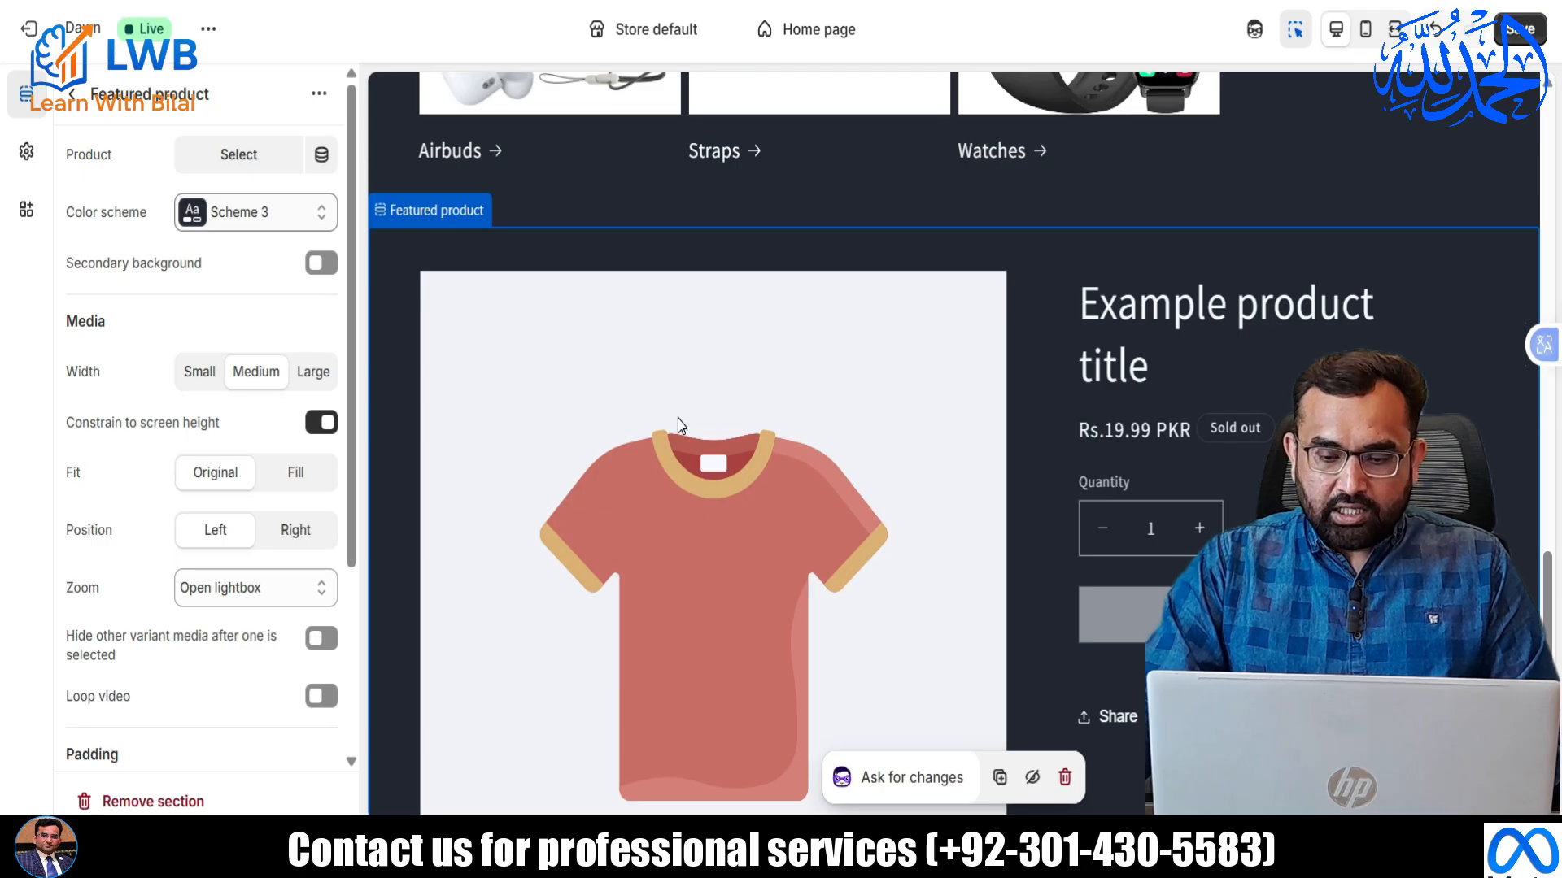
# Choose the Apple Ultra Master Copy watch as the featured product and save the theme.
pyautogui.click(227, 157)
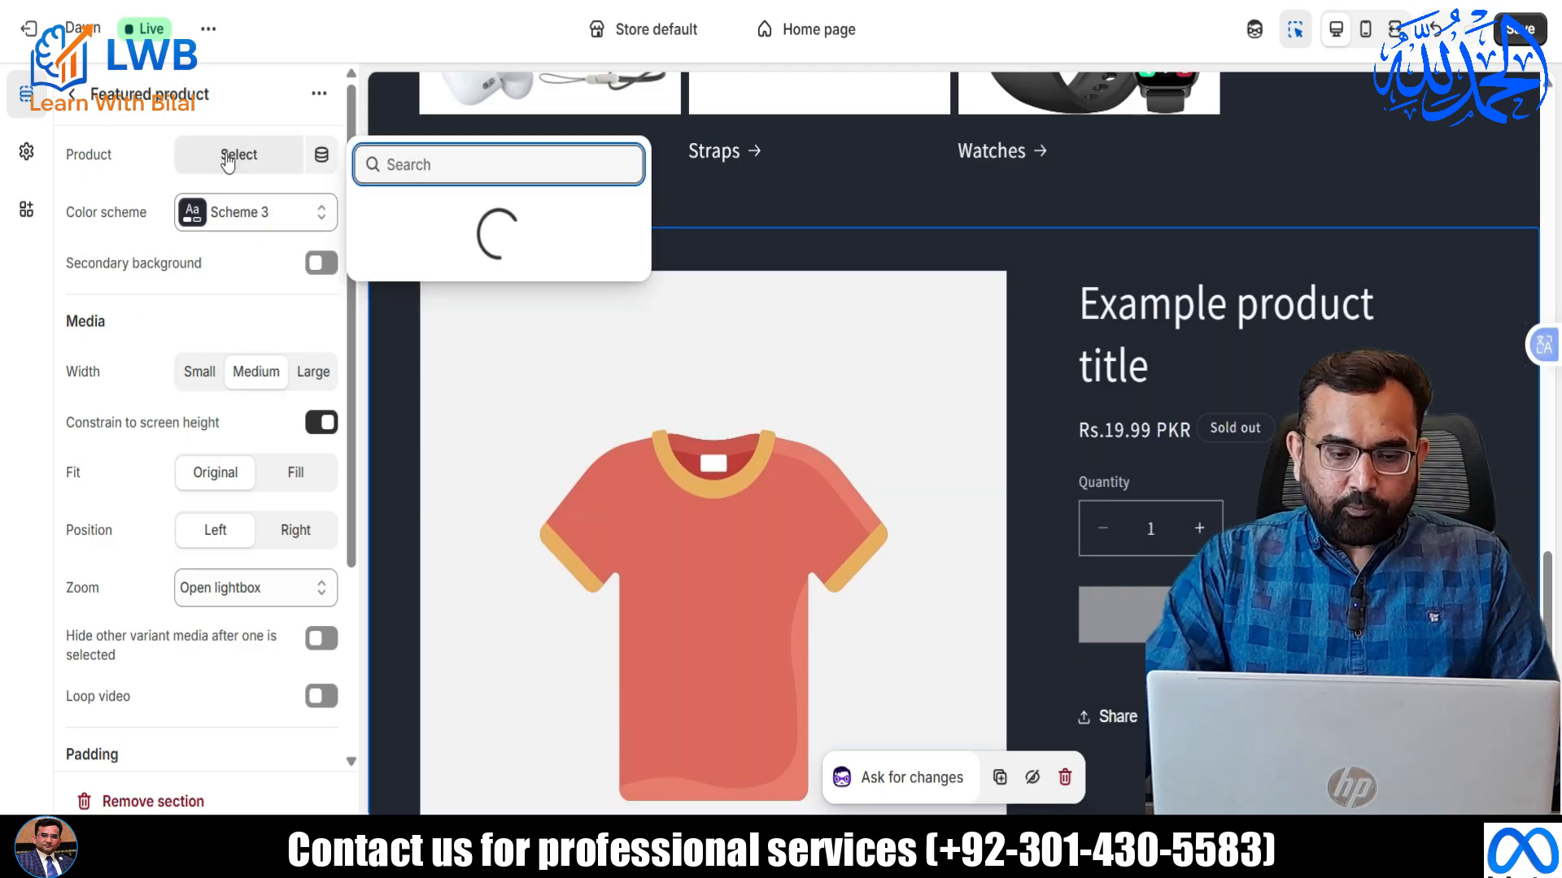
pyautogui.click(433, 230)
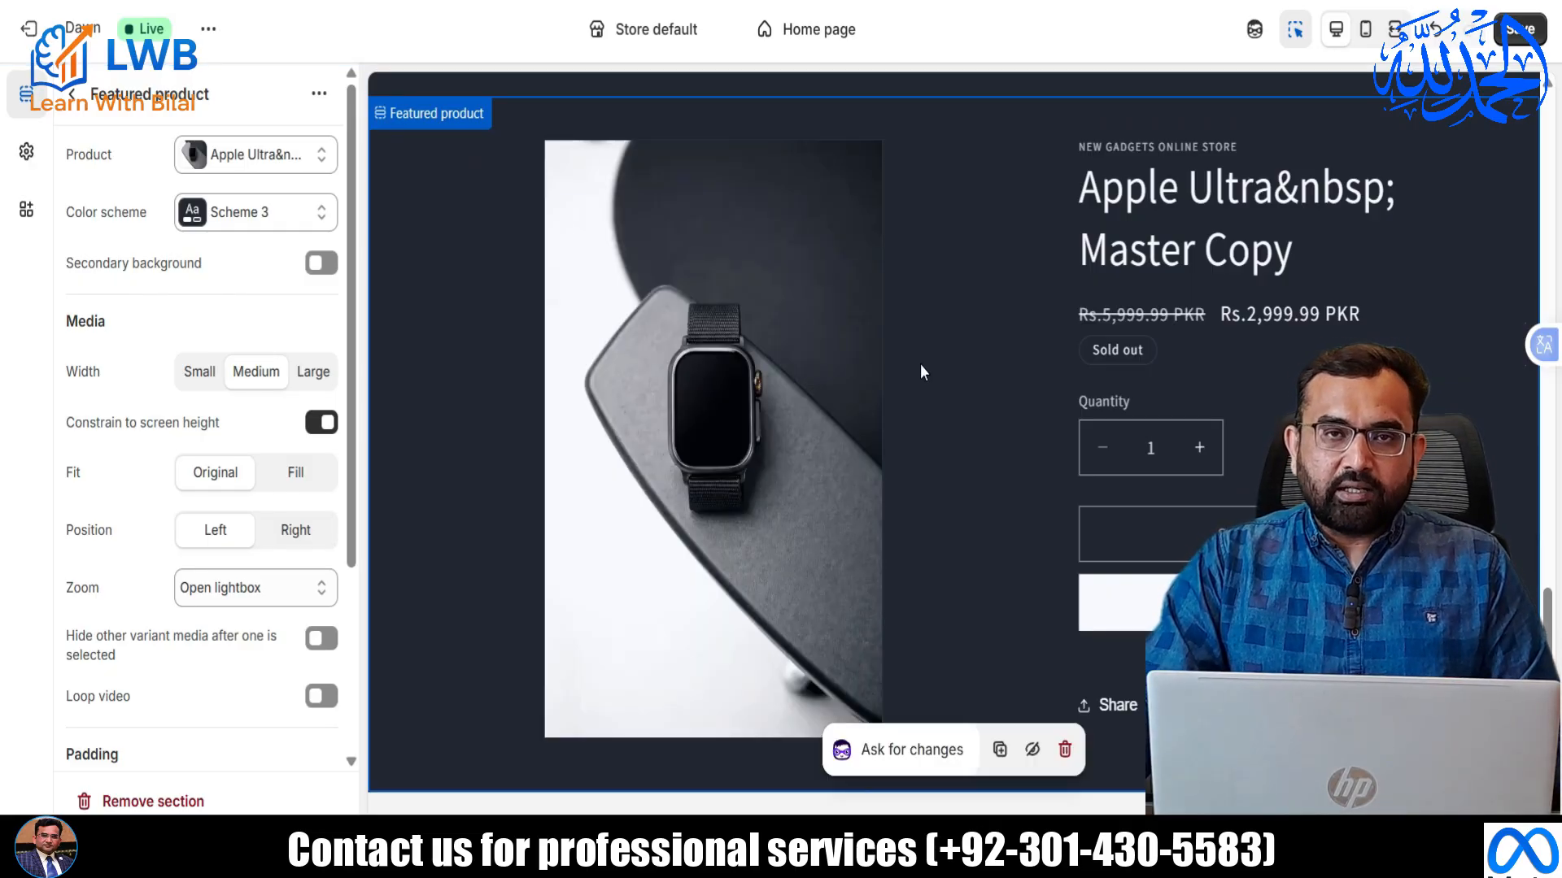
pyautogui.hotkey('ctrl', 's')
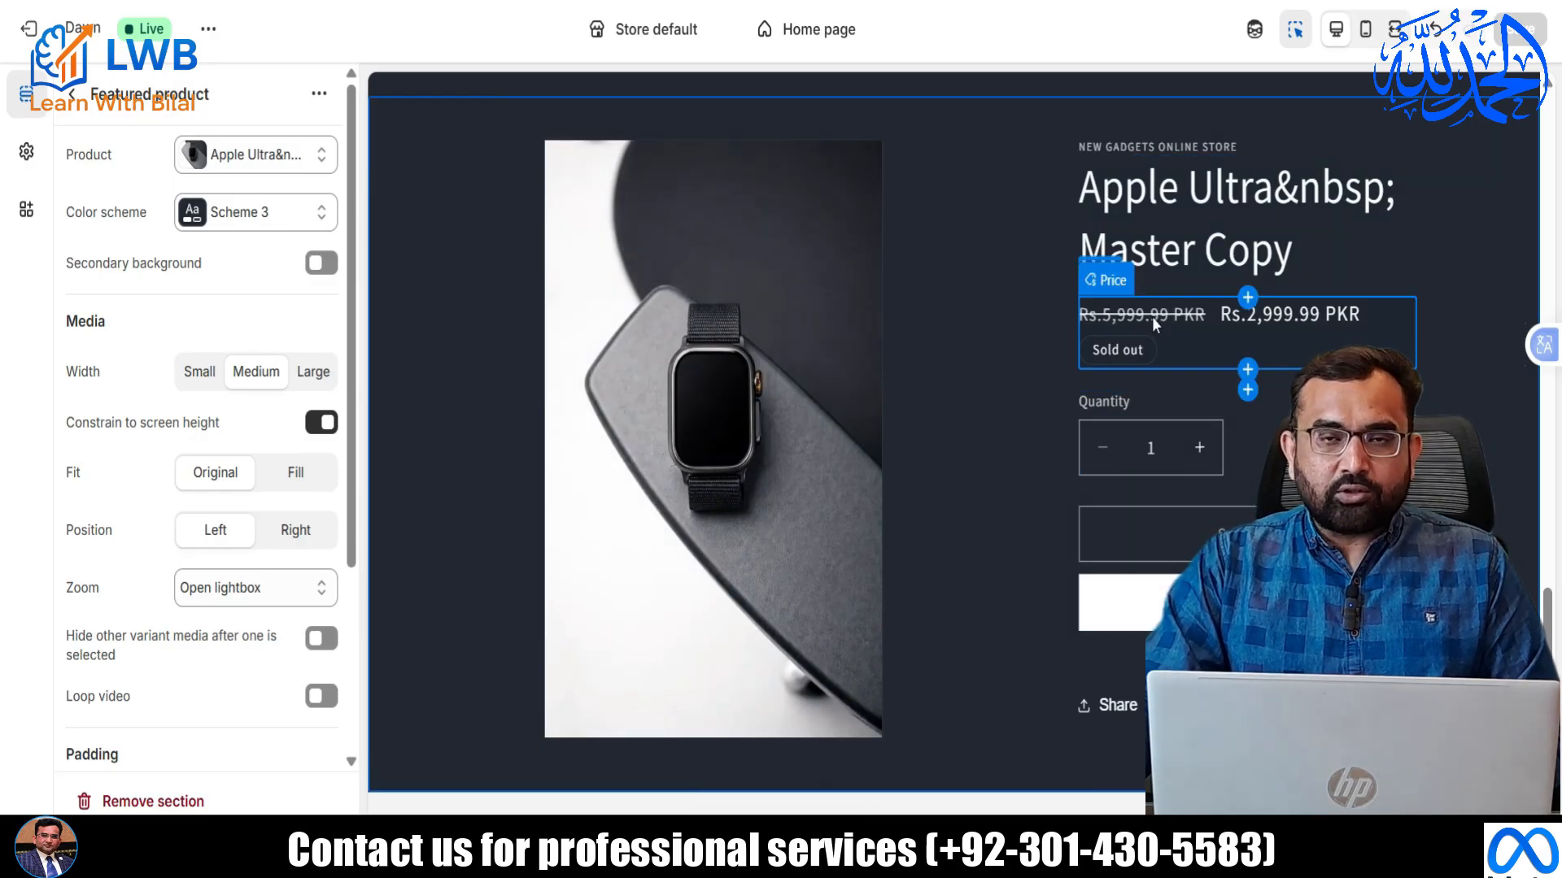
# Open the Footer section's settings and review its color scheme, email signup, utilities and policy link options.
pyautogui.scroll(-4, 787, 442)
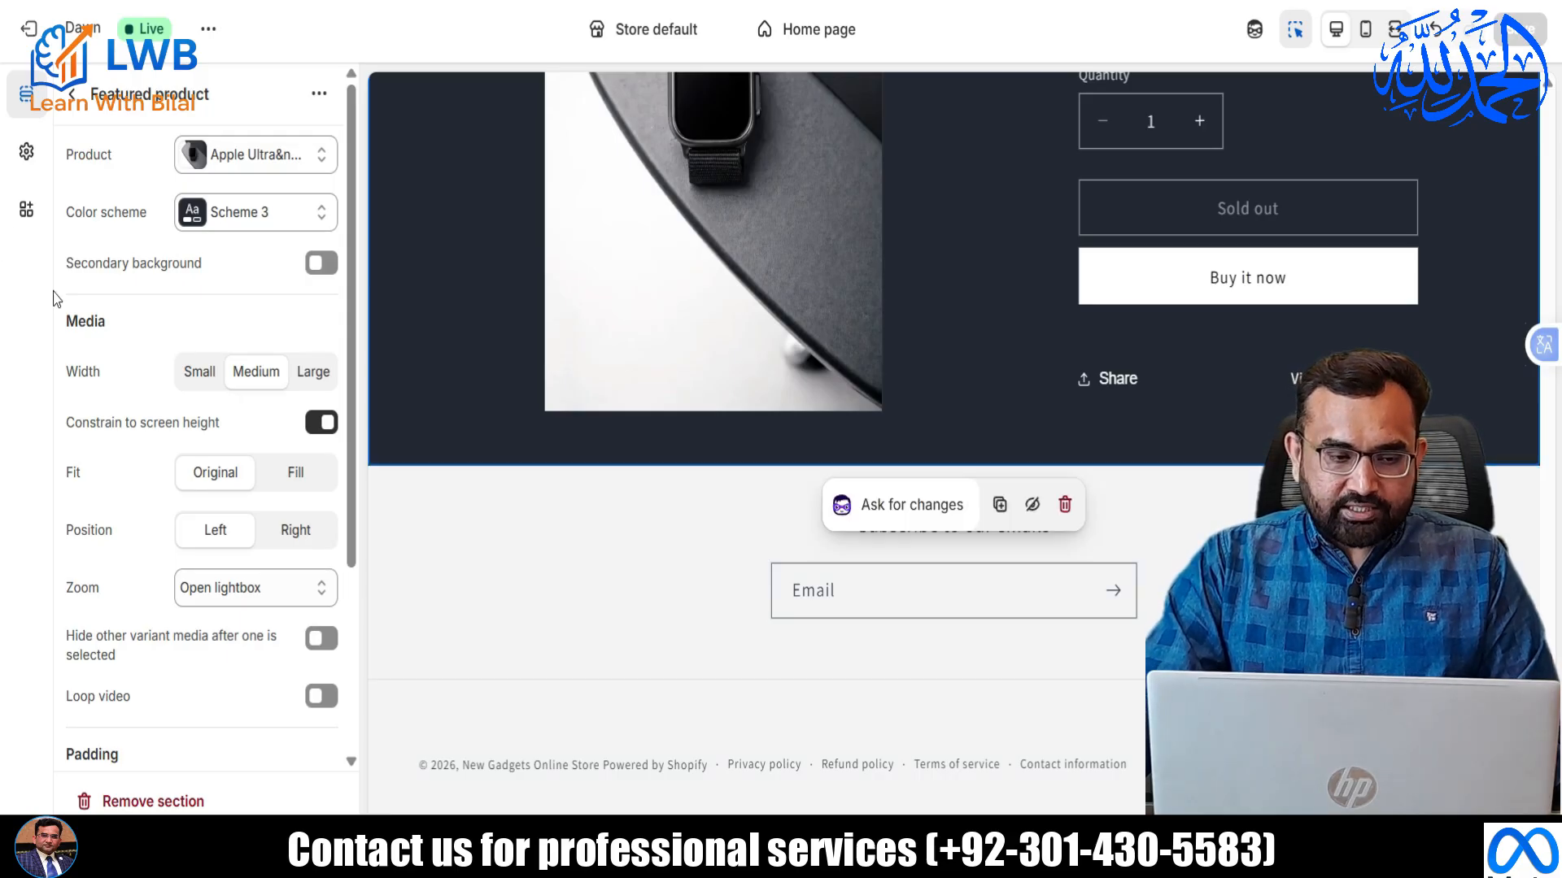
pyautogui.click(76, 99)
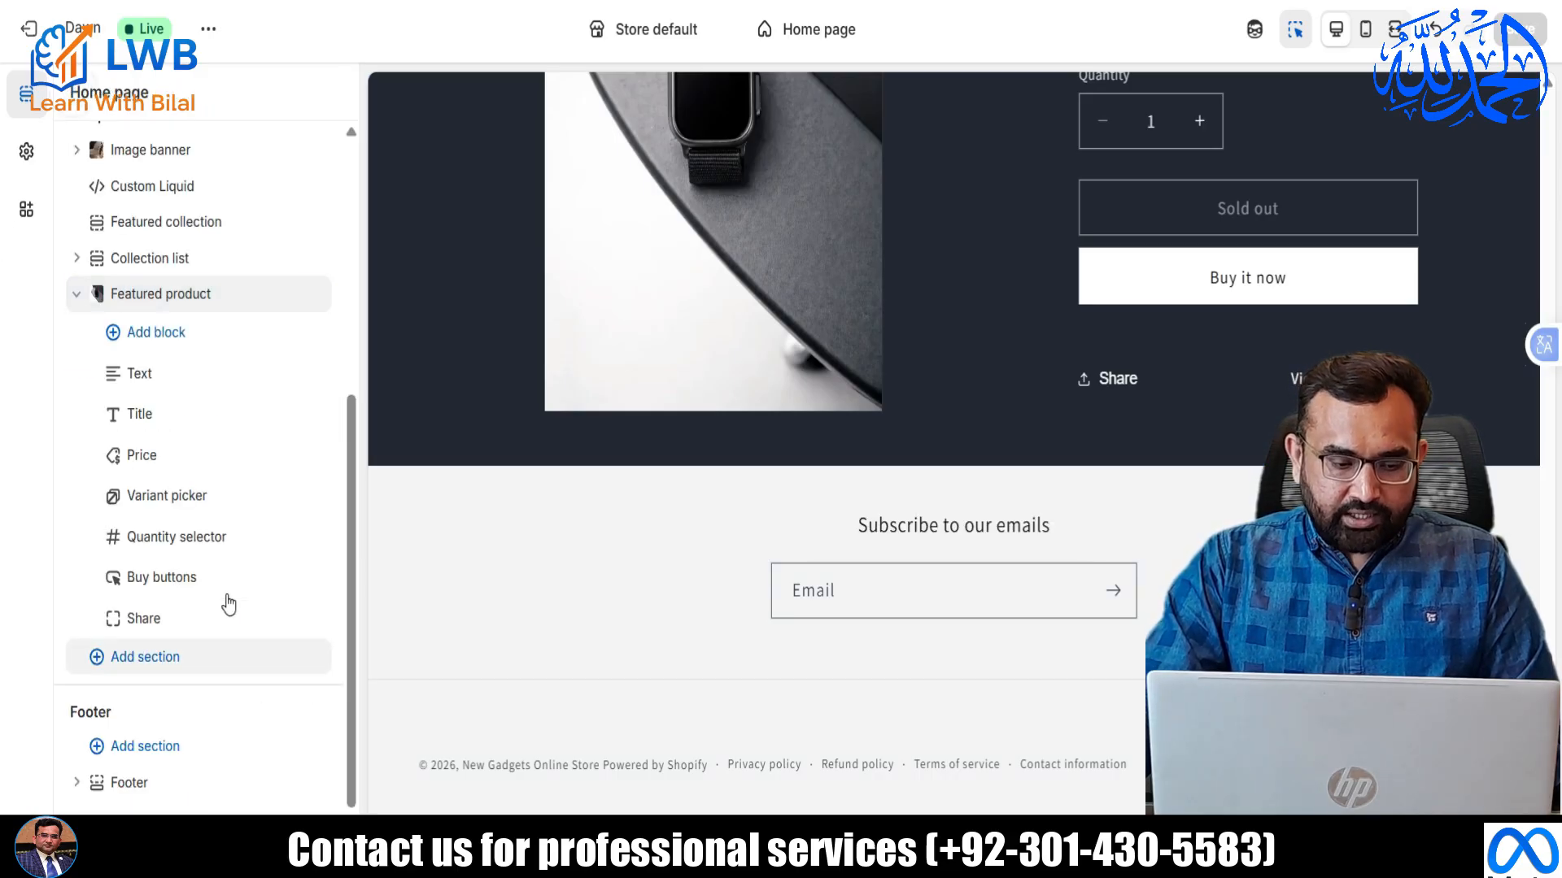
pyautogui.click(153, 793)
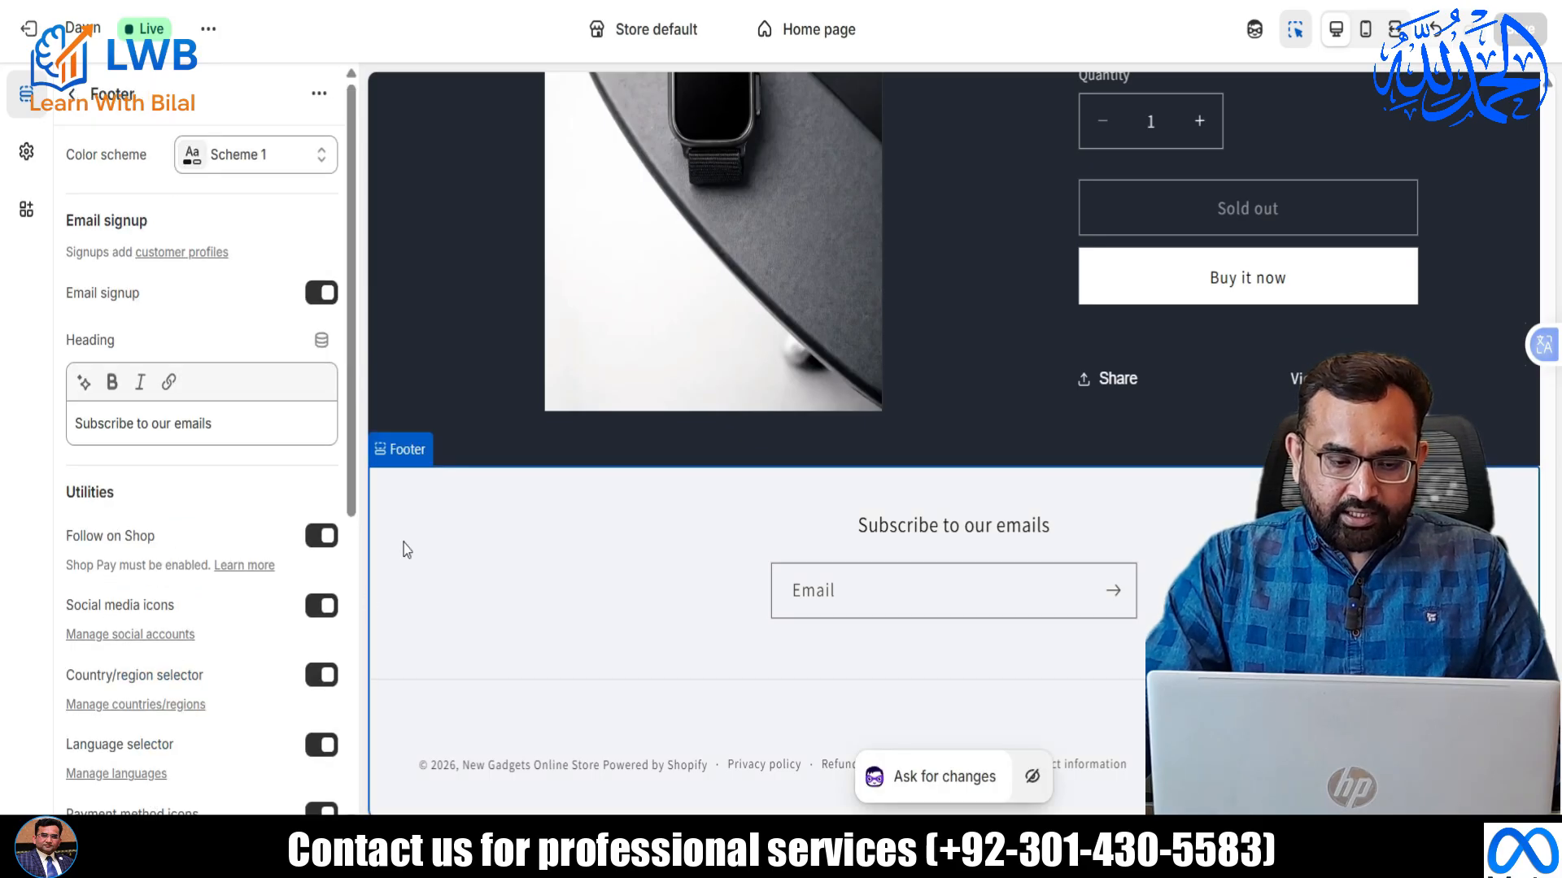
pyautogui.scroll(-2, 157, 455)
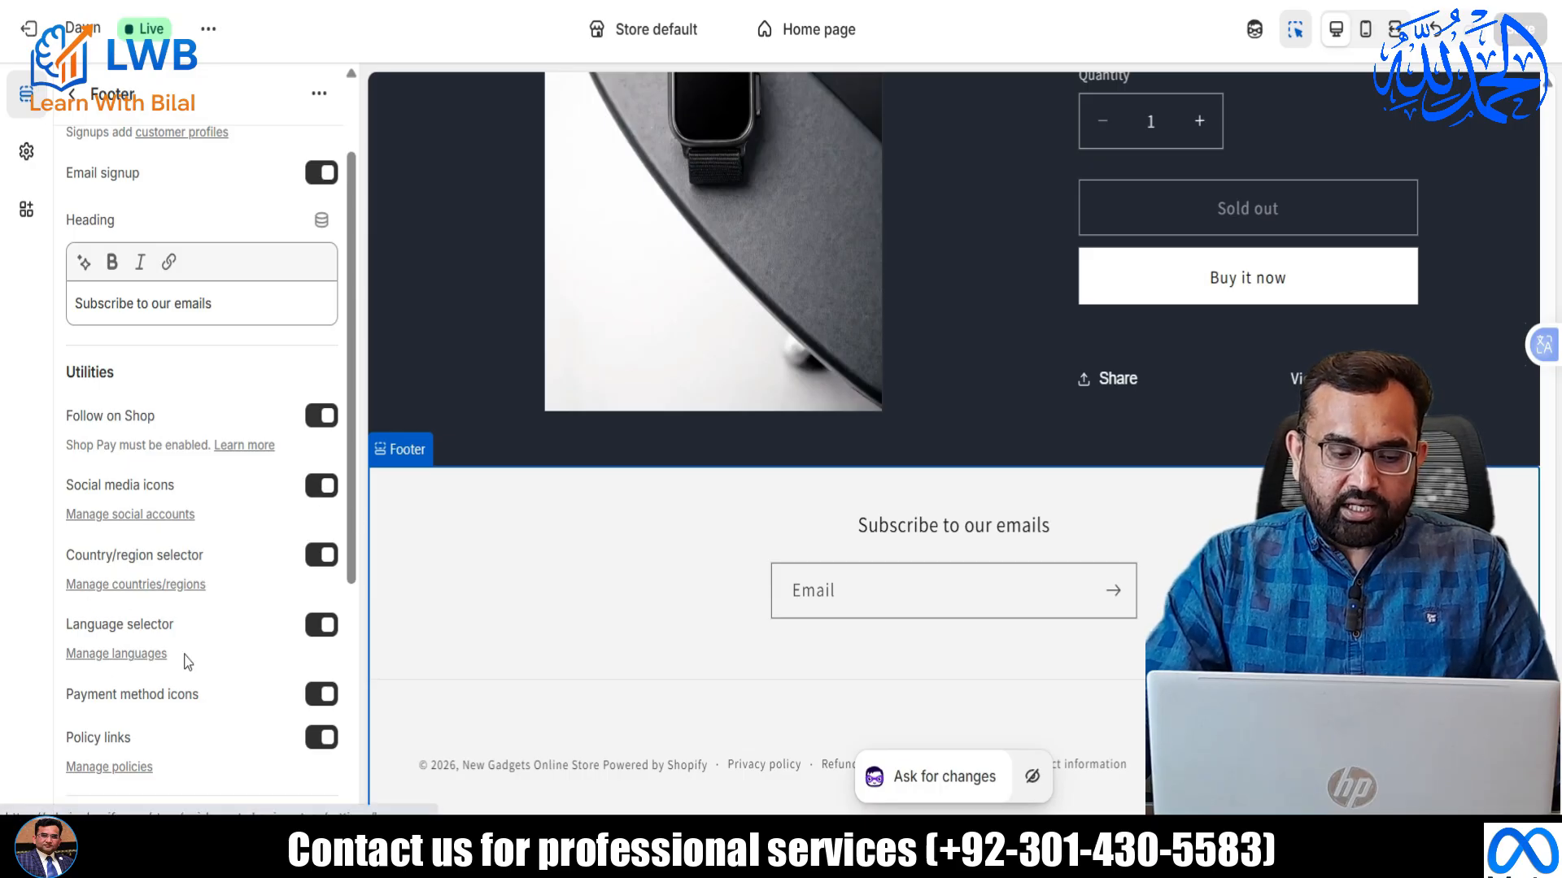
pyautogui.scroll(-2, 236, 654)
pyautogui.scroll(-2, 236, 655)
pyautogui.scroll(4, 233, 649)
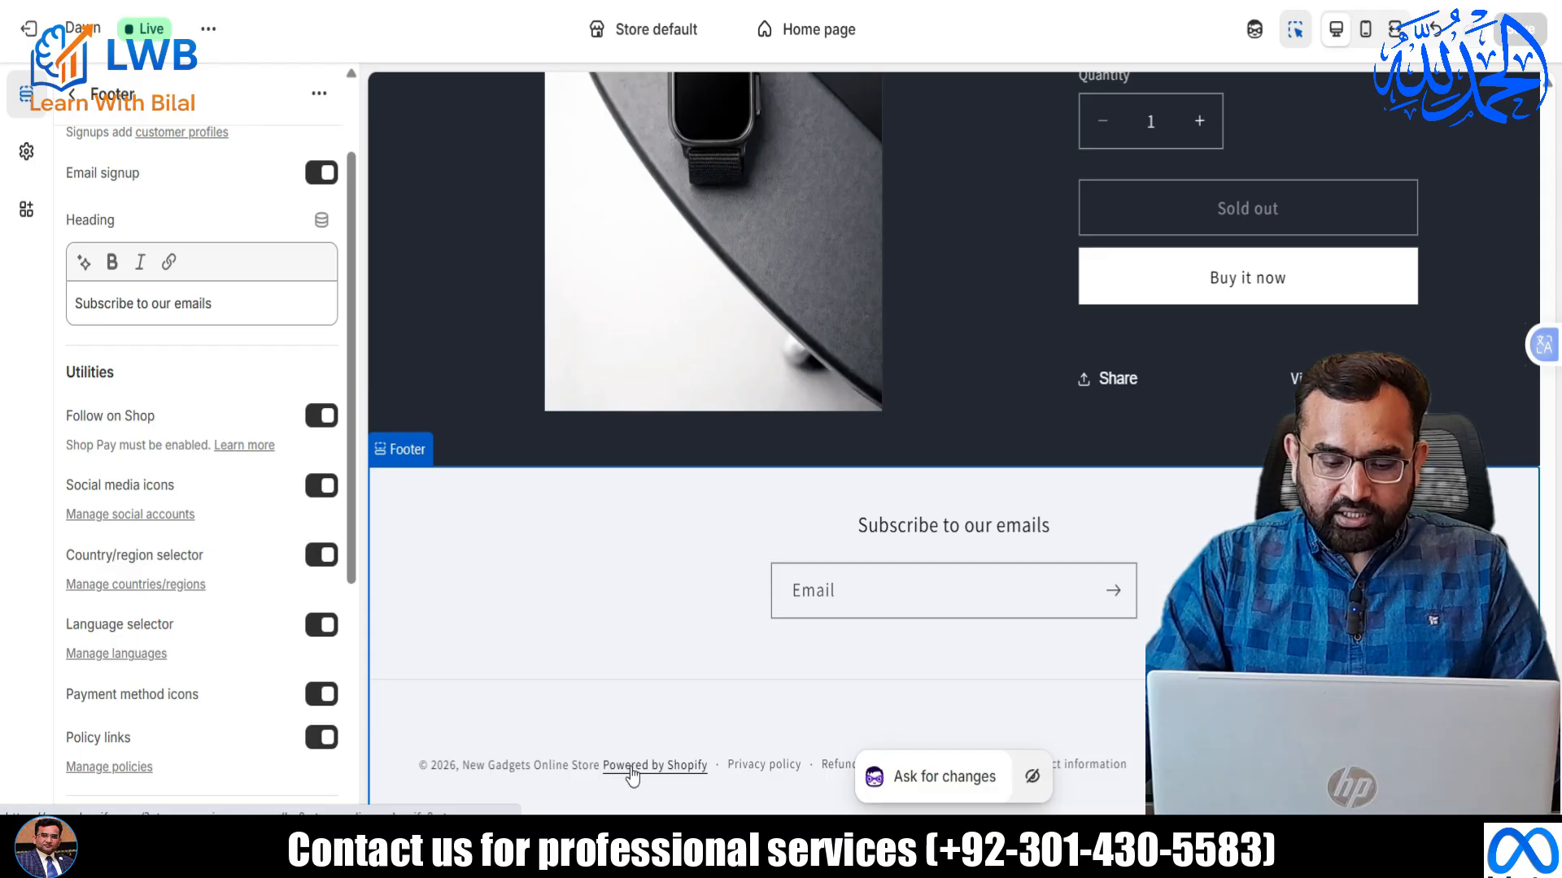
# Open the store's Privacy policy page from the footer link in the preview and look through its text.
pyautogui.click(795, 773)
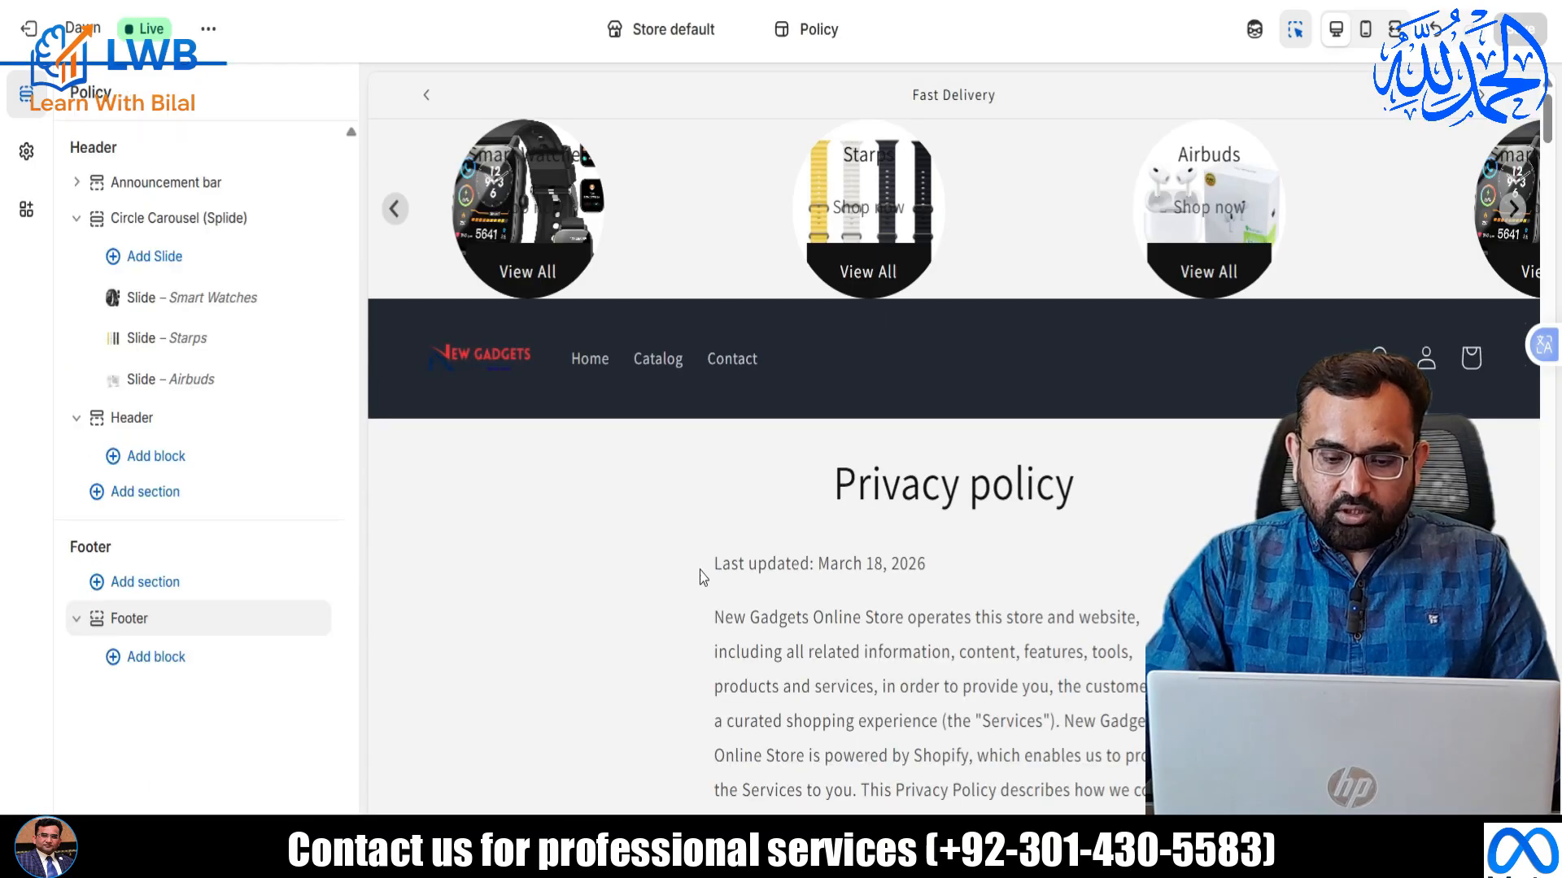
pyautogui.scroll(-3, 732, 488)
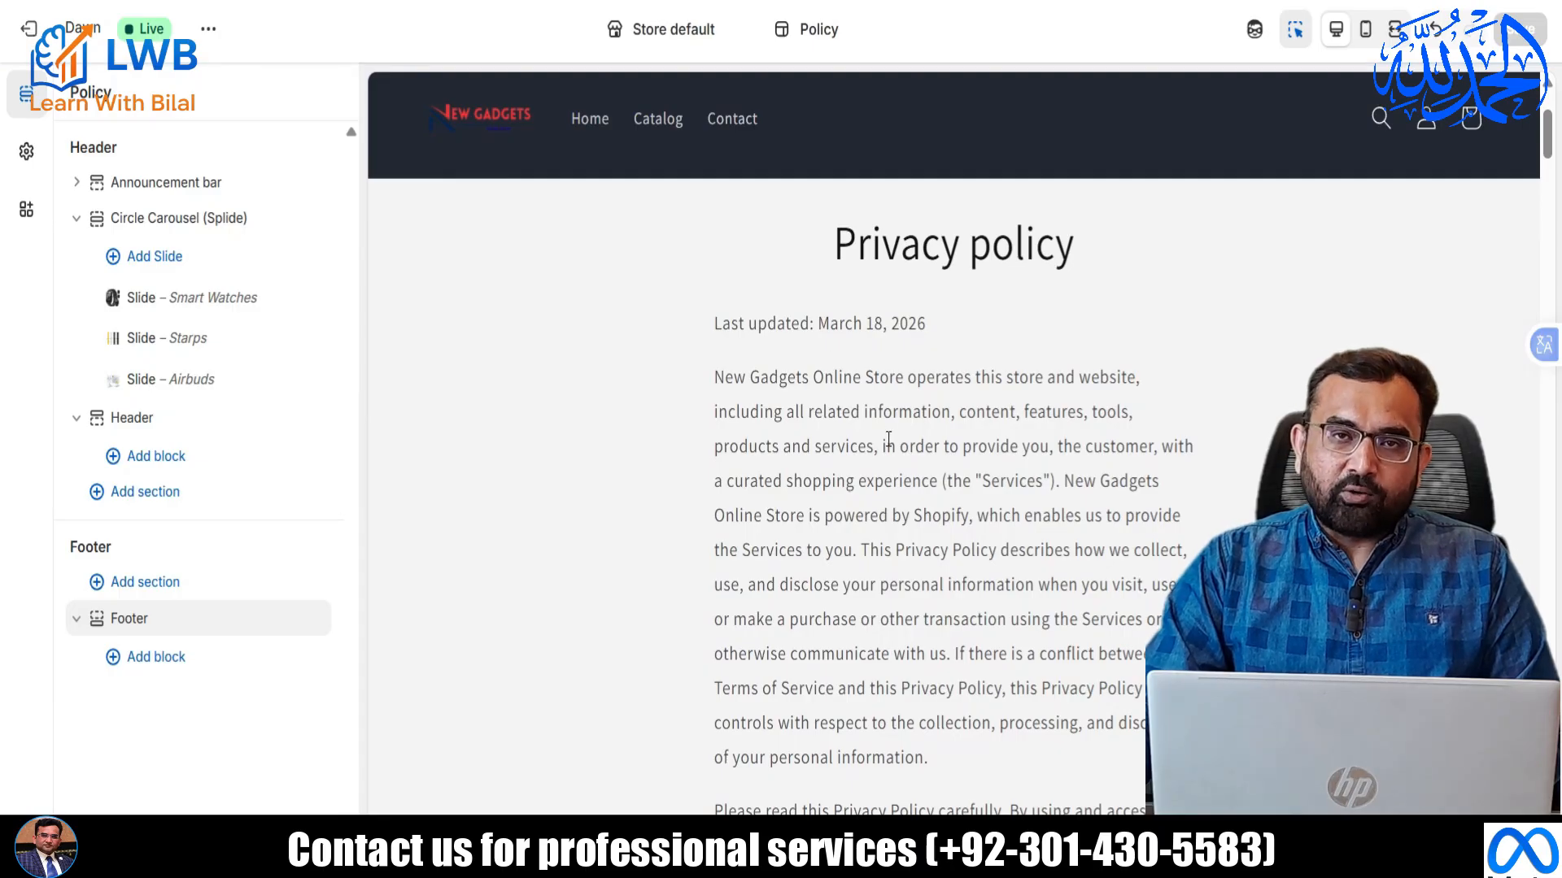
pyautogui.scroll(-6, 888, 439)
pyautogui.scroll(9, 886, 441)
pyautogui.scroll(-3, 889, 431)
pyautogui.scroll(3, 878, 407)
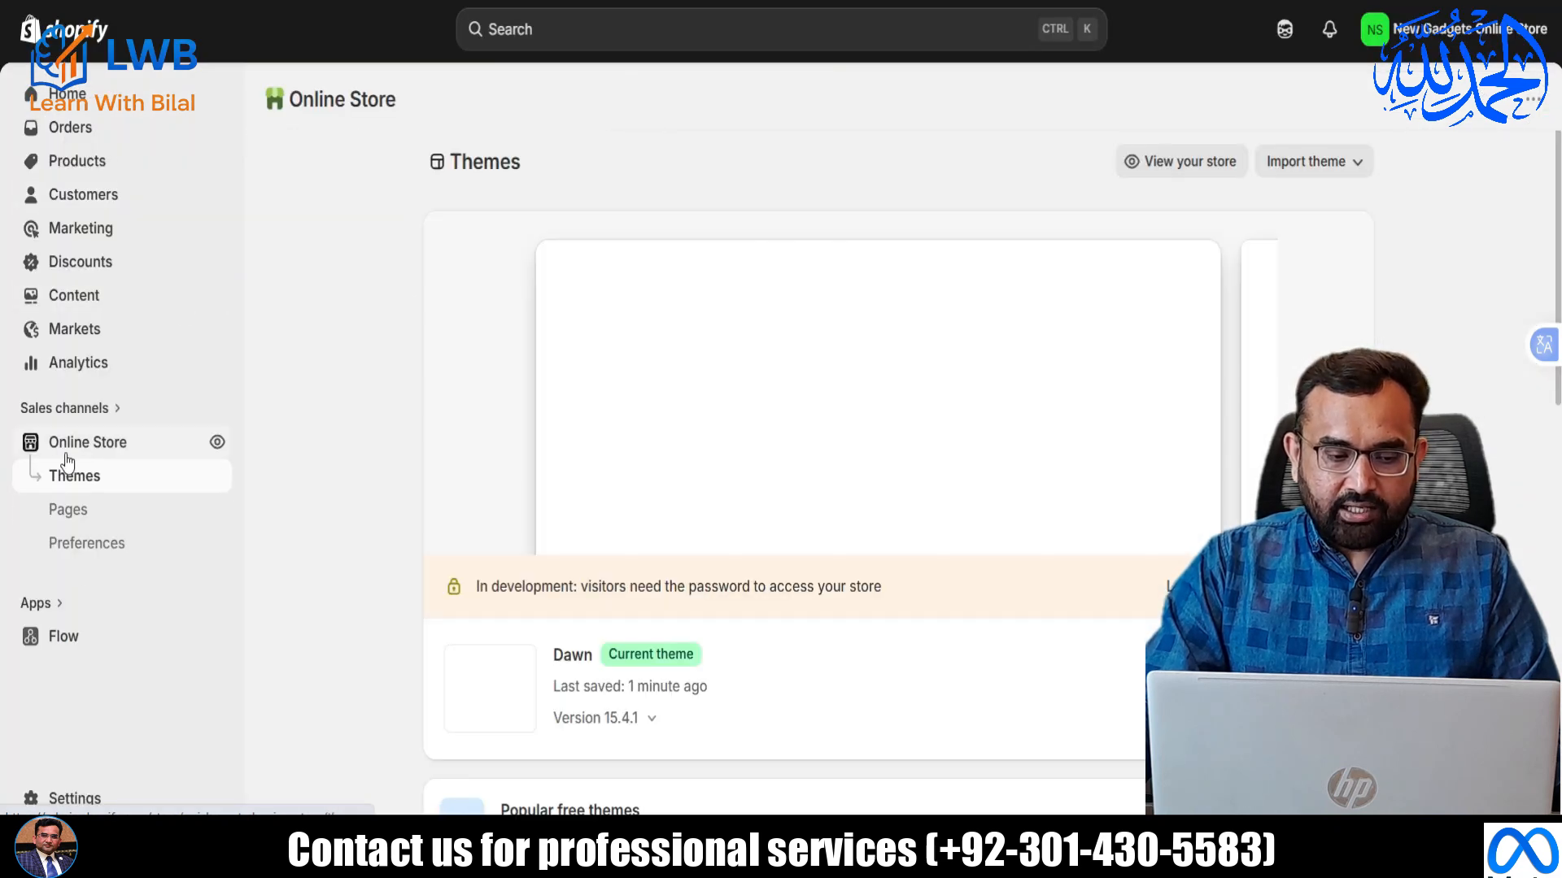
# View the online store and review the home page from the carousel and banner through the collections to the featured product.
pyautogui.click(216, 441)
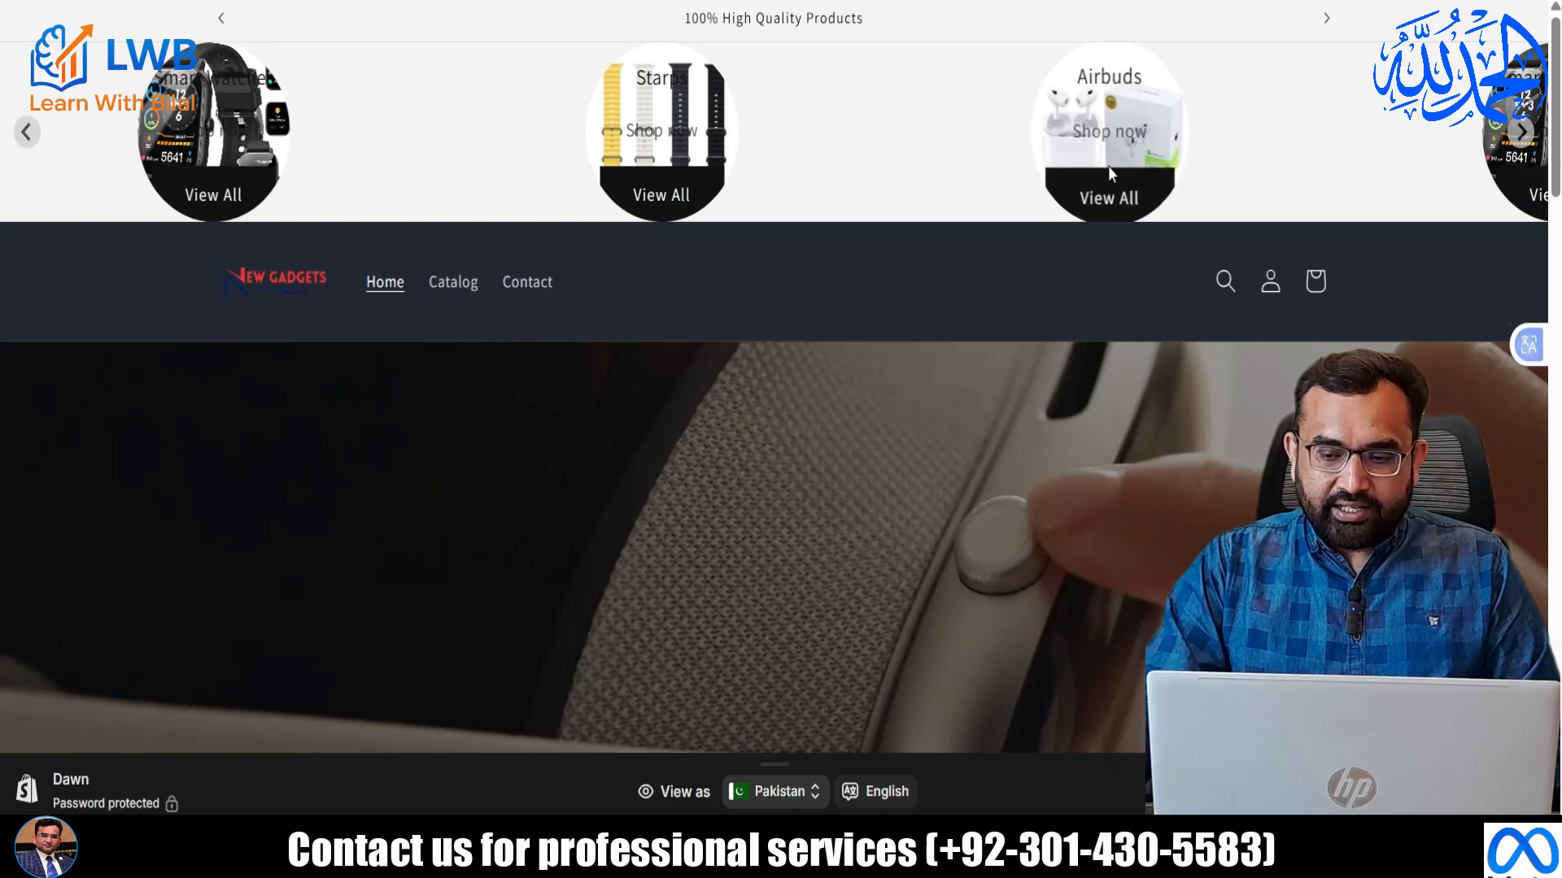
pyautogui.scroll(-3, 932, 174)
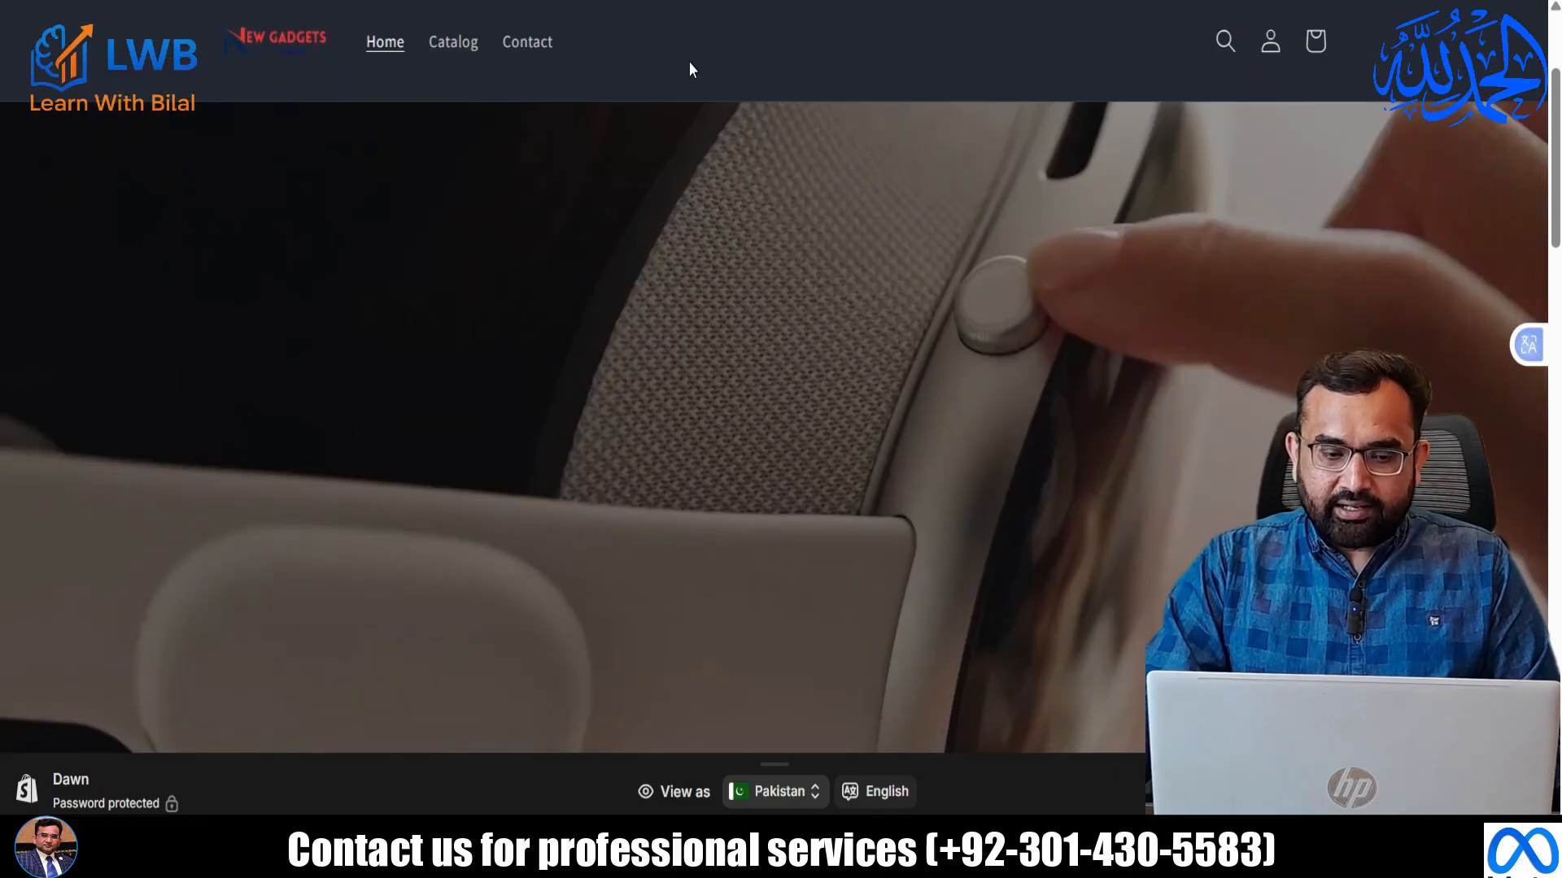
pyautogui.scroll(-2, 579, 113)
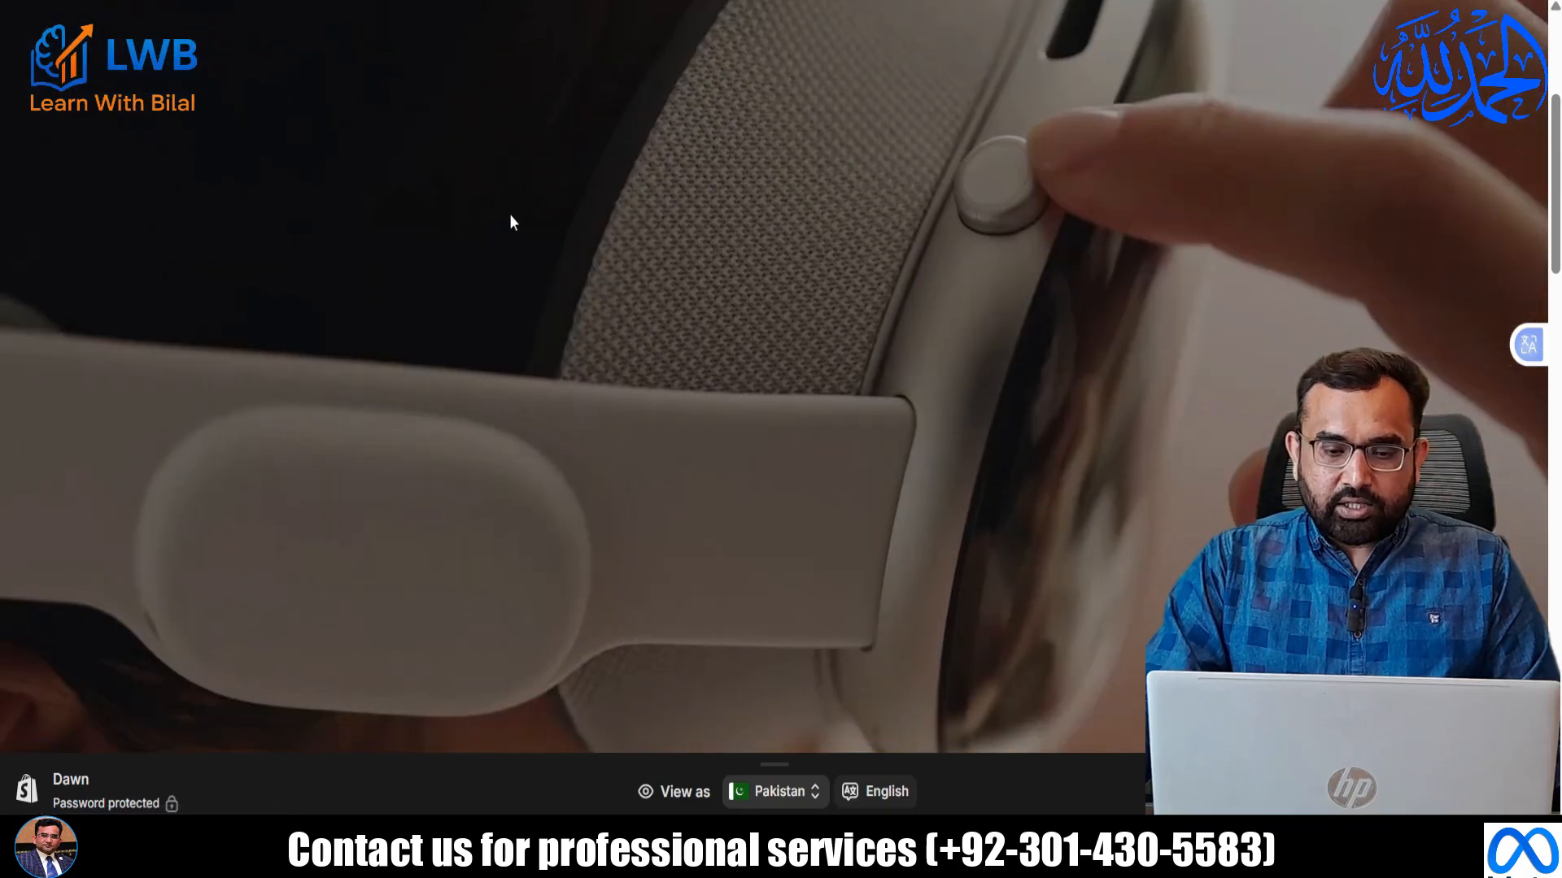
pyautogui.scroll(1, 509, 214)
pyautogui.scroll(-4, 757, 221)
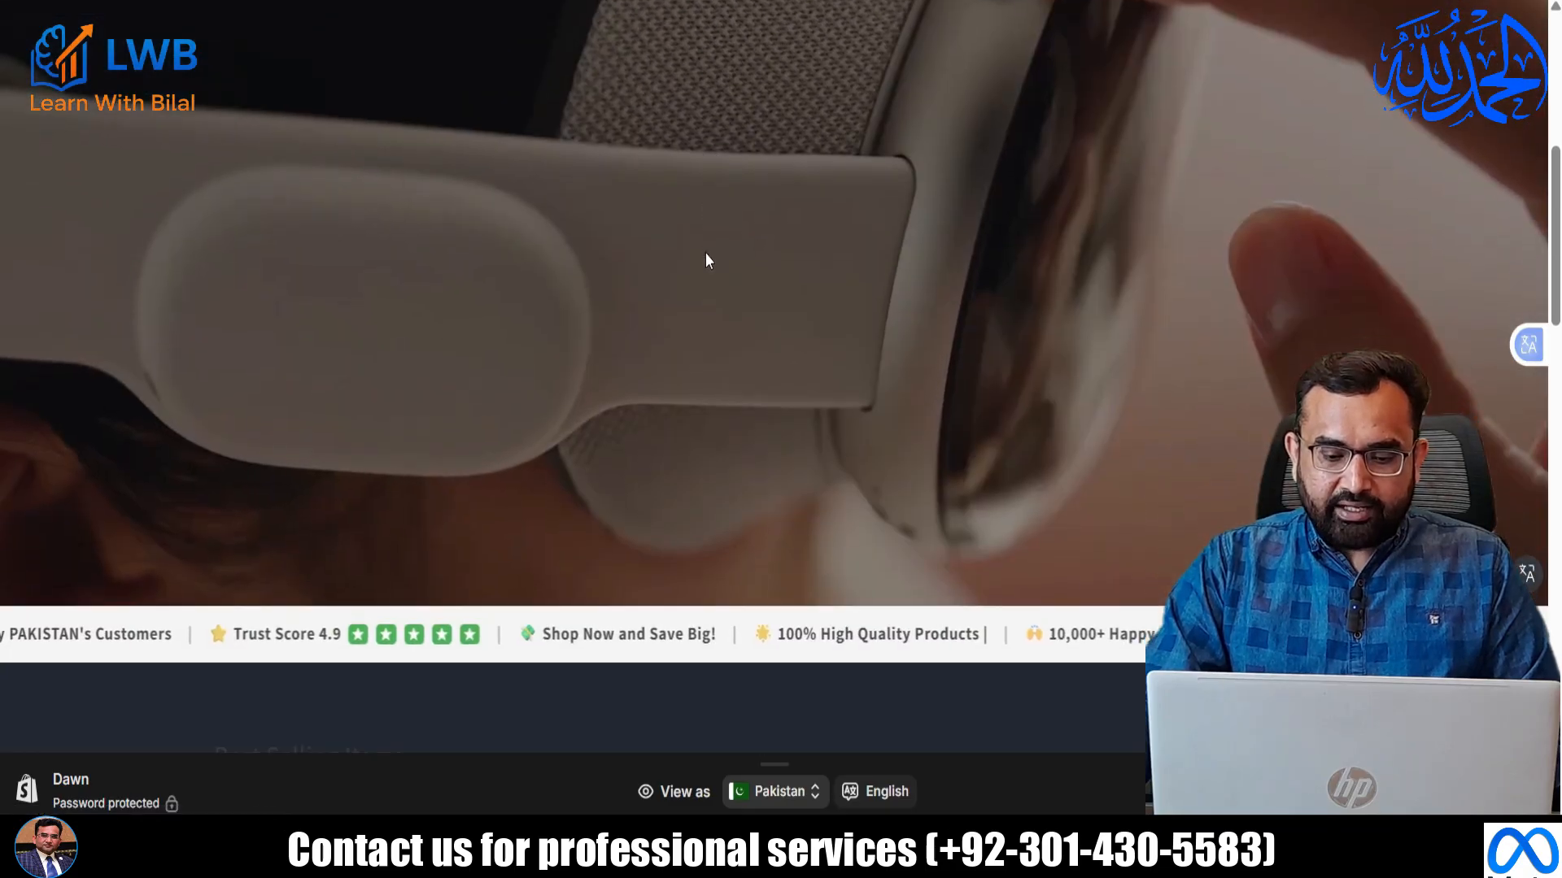
pyautogui.scroll(-5, 898, 517)
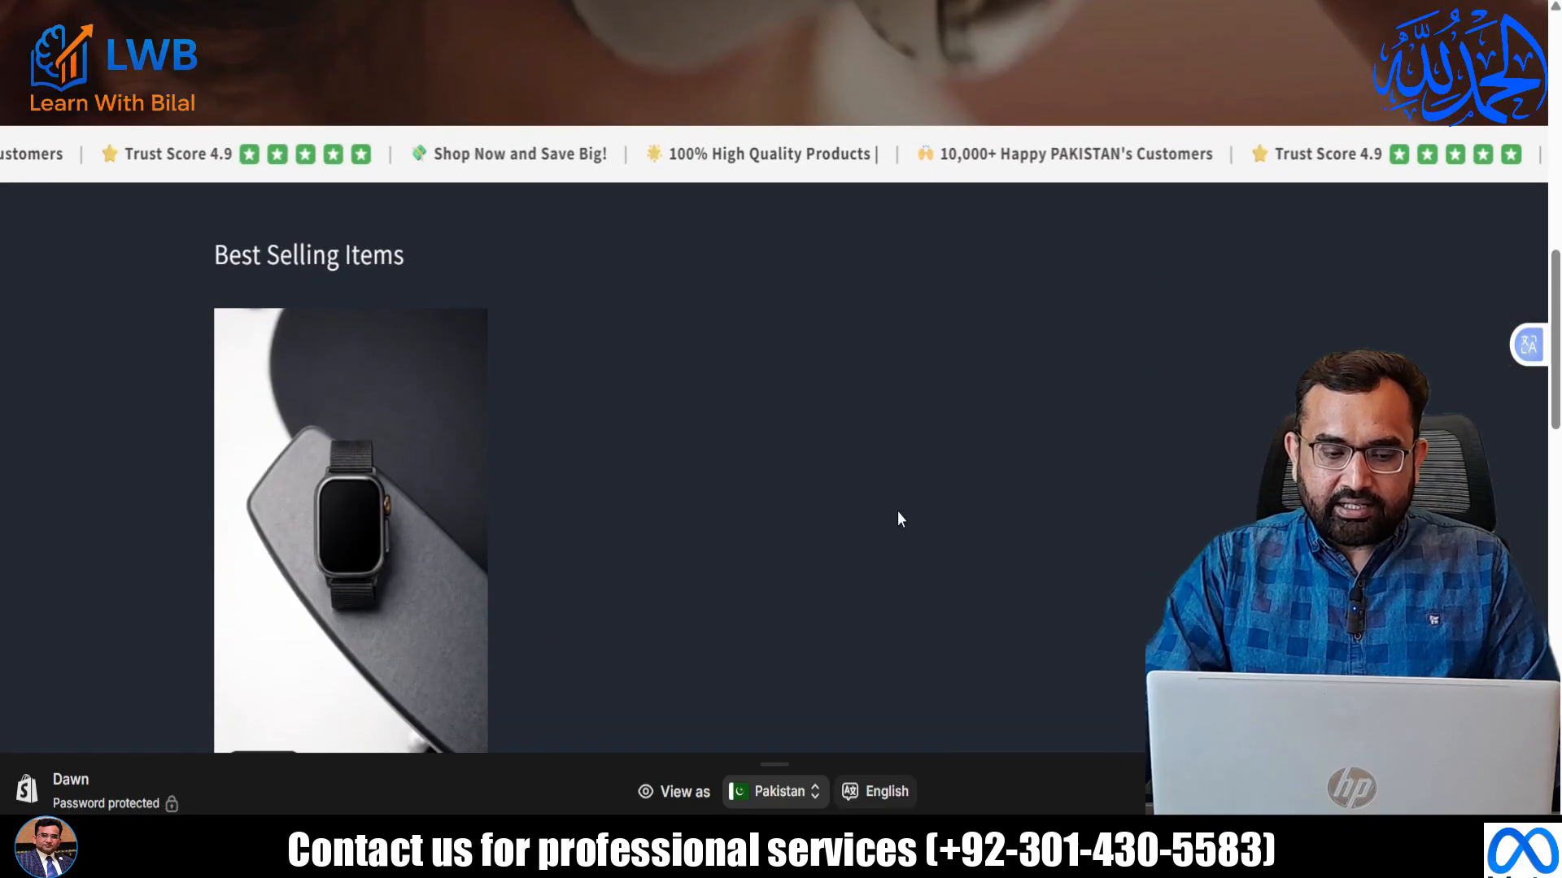
pyautogui.scroll(-8, 852, 418)
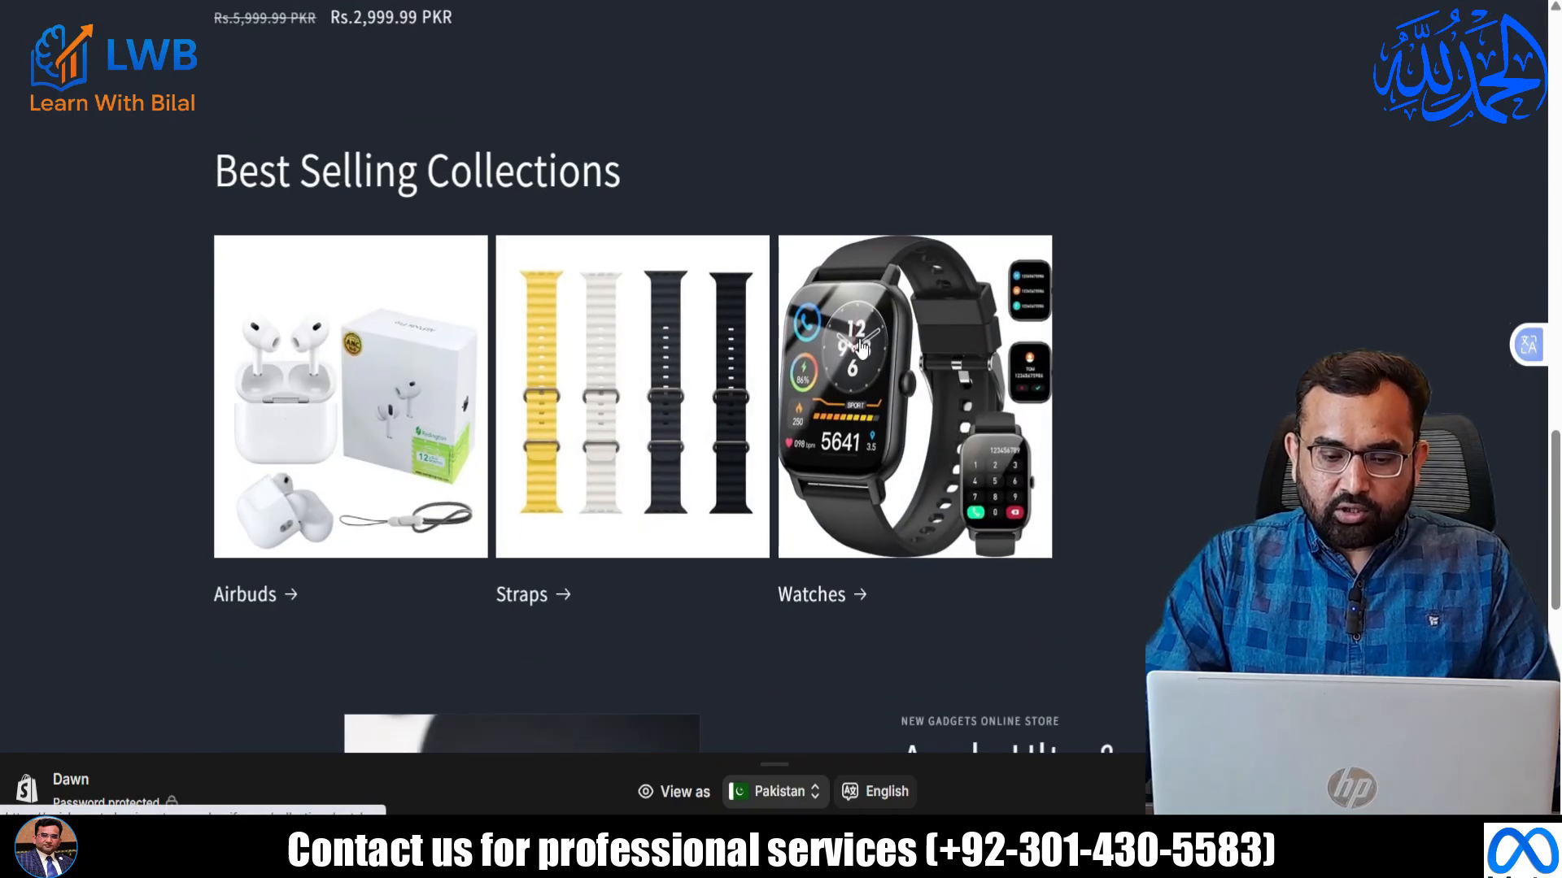
pyautogui.scroll(-7, 328, 254)
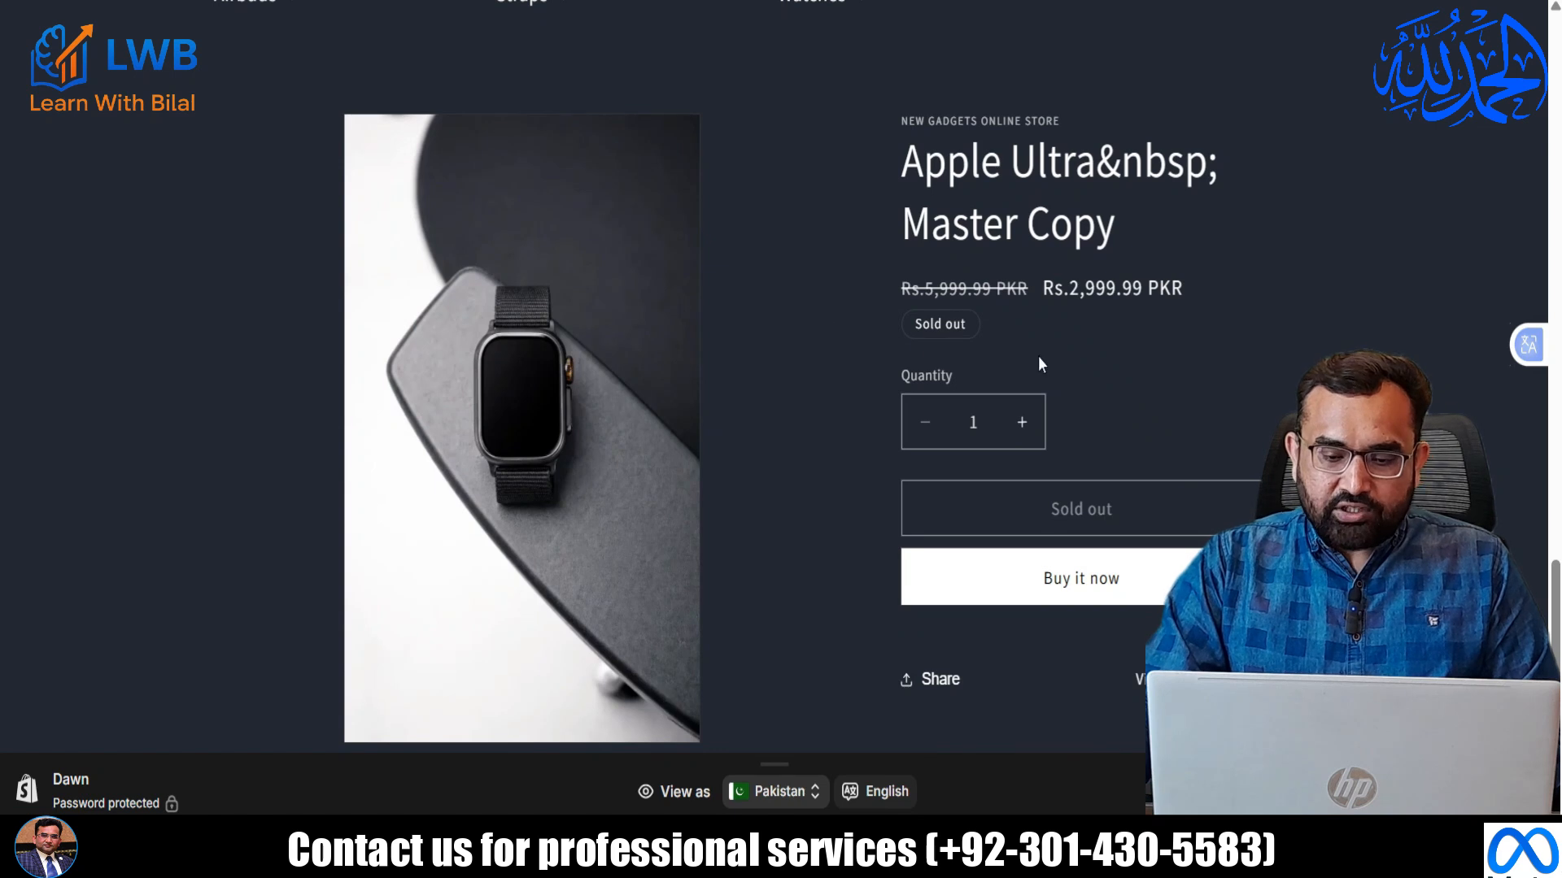
pyautogui.scroll(-4, 1048, 354)
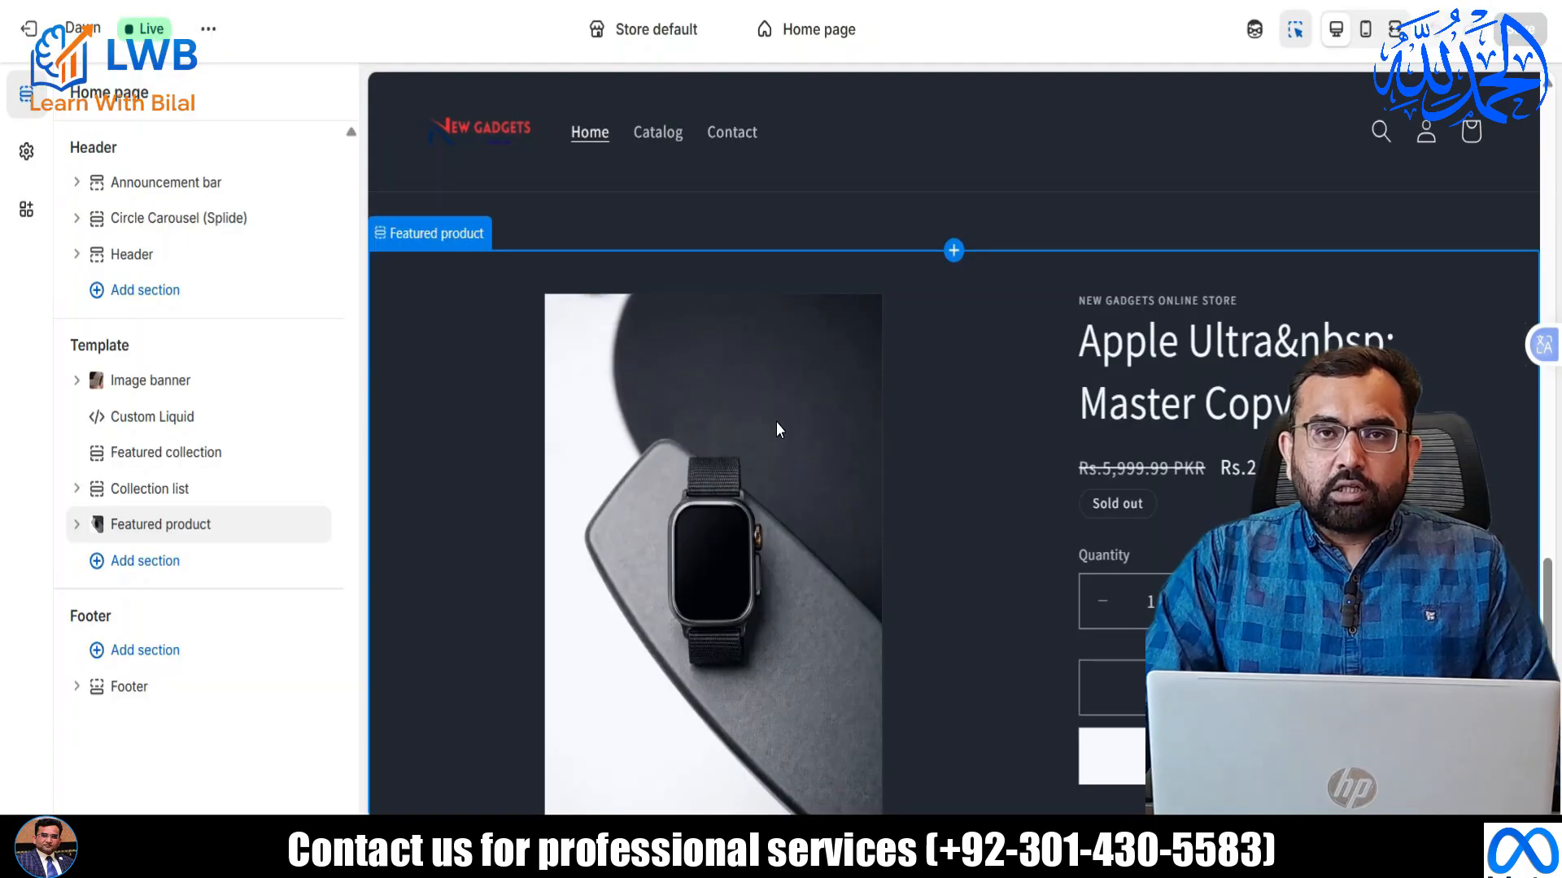
# Open the Dawn theme's code for editing and close the collection-slider.liquid file.
pyautogui.scroll(-3, 862, 416)
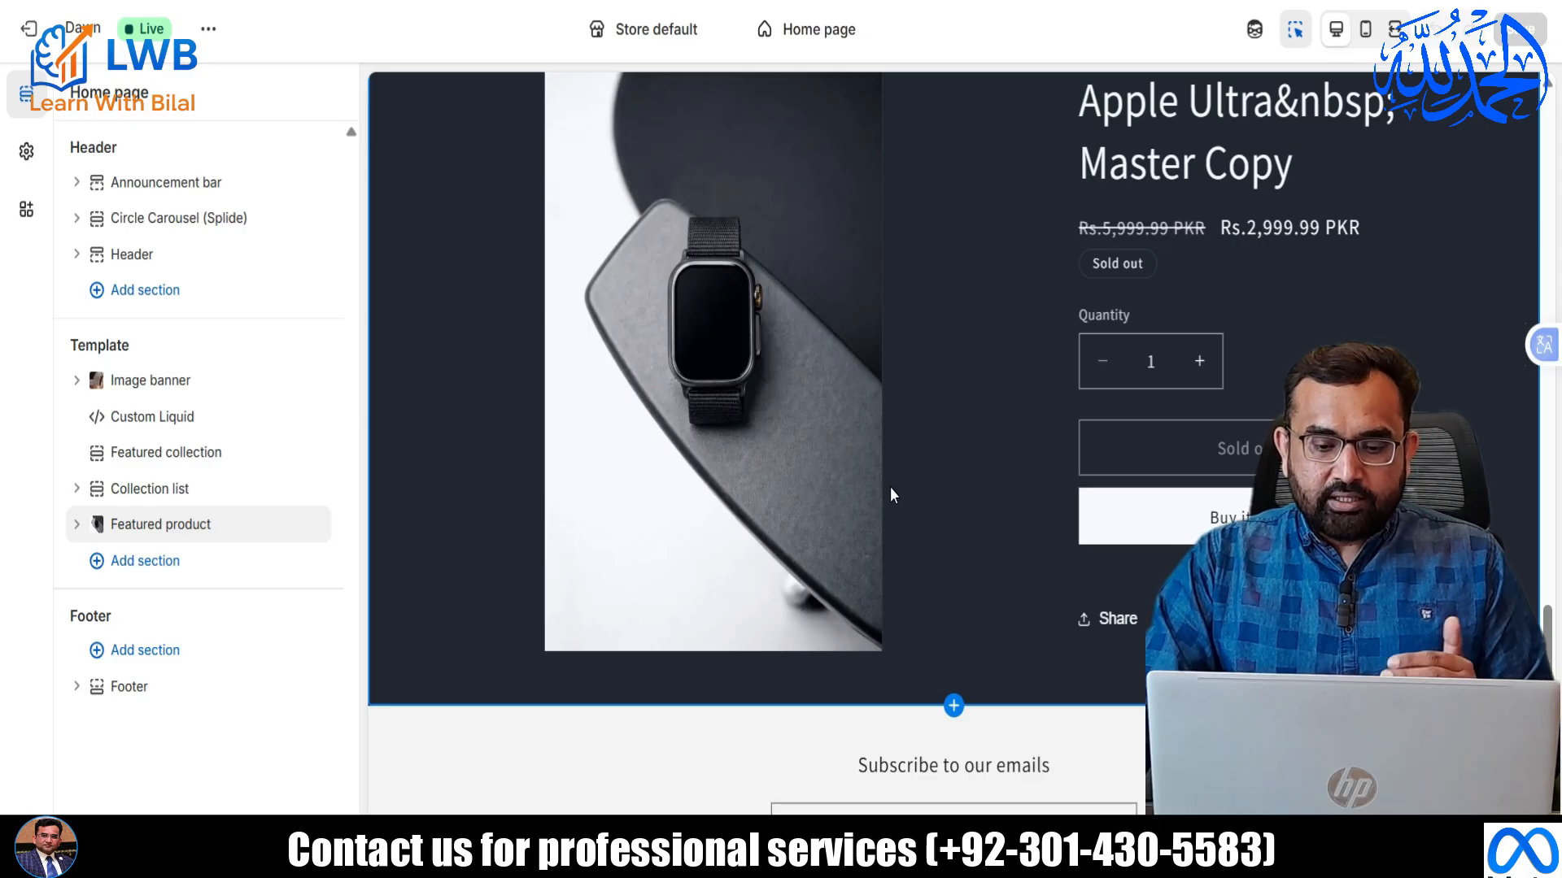
pyautogui.click(213, 31)
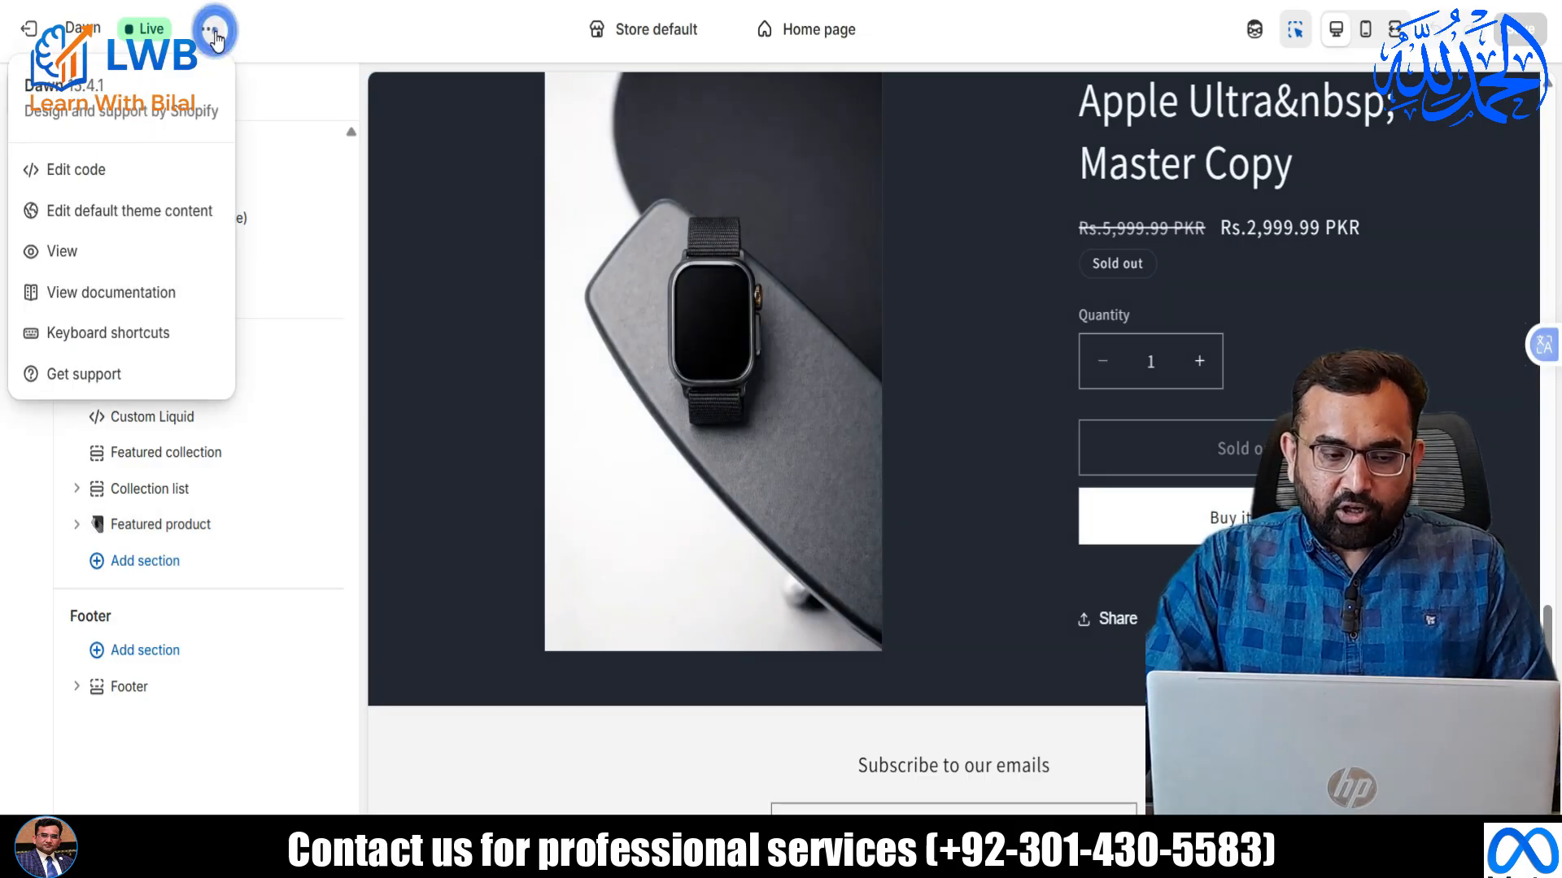
pyautogui.click(76, 177)
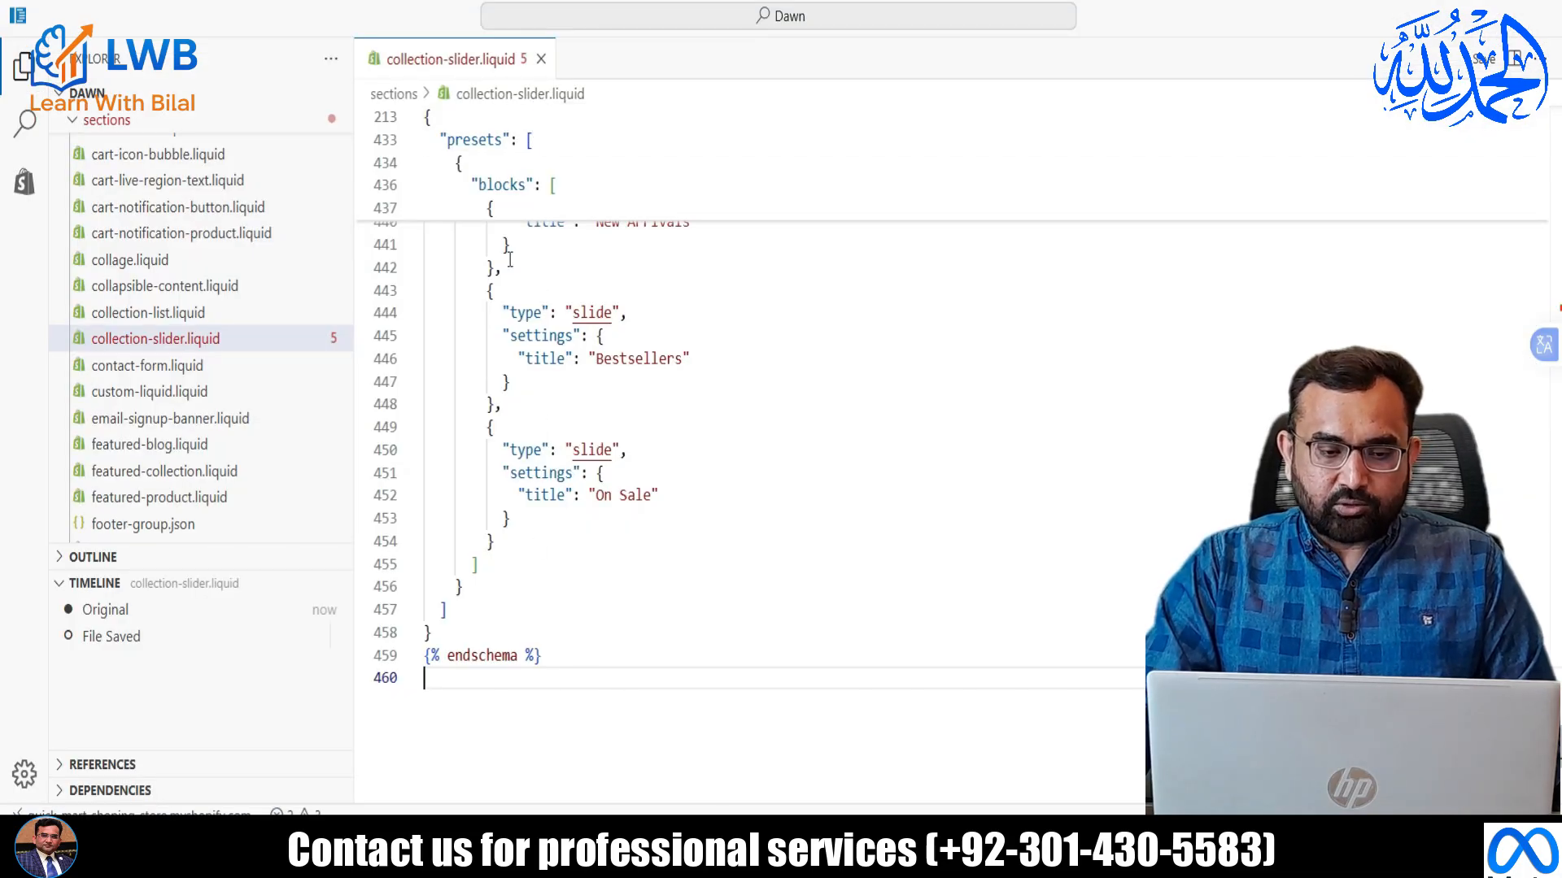
pyautogui.click(541, 59)
pyautogui.scroll(2, 192, 306)
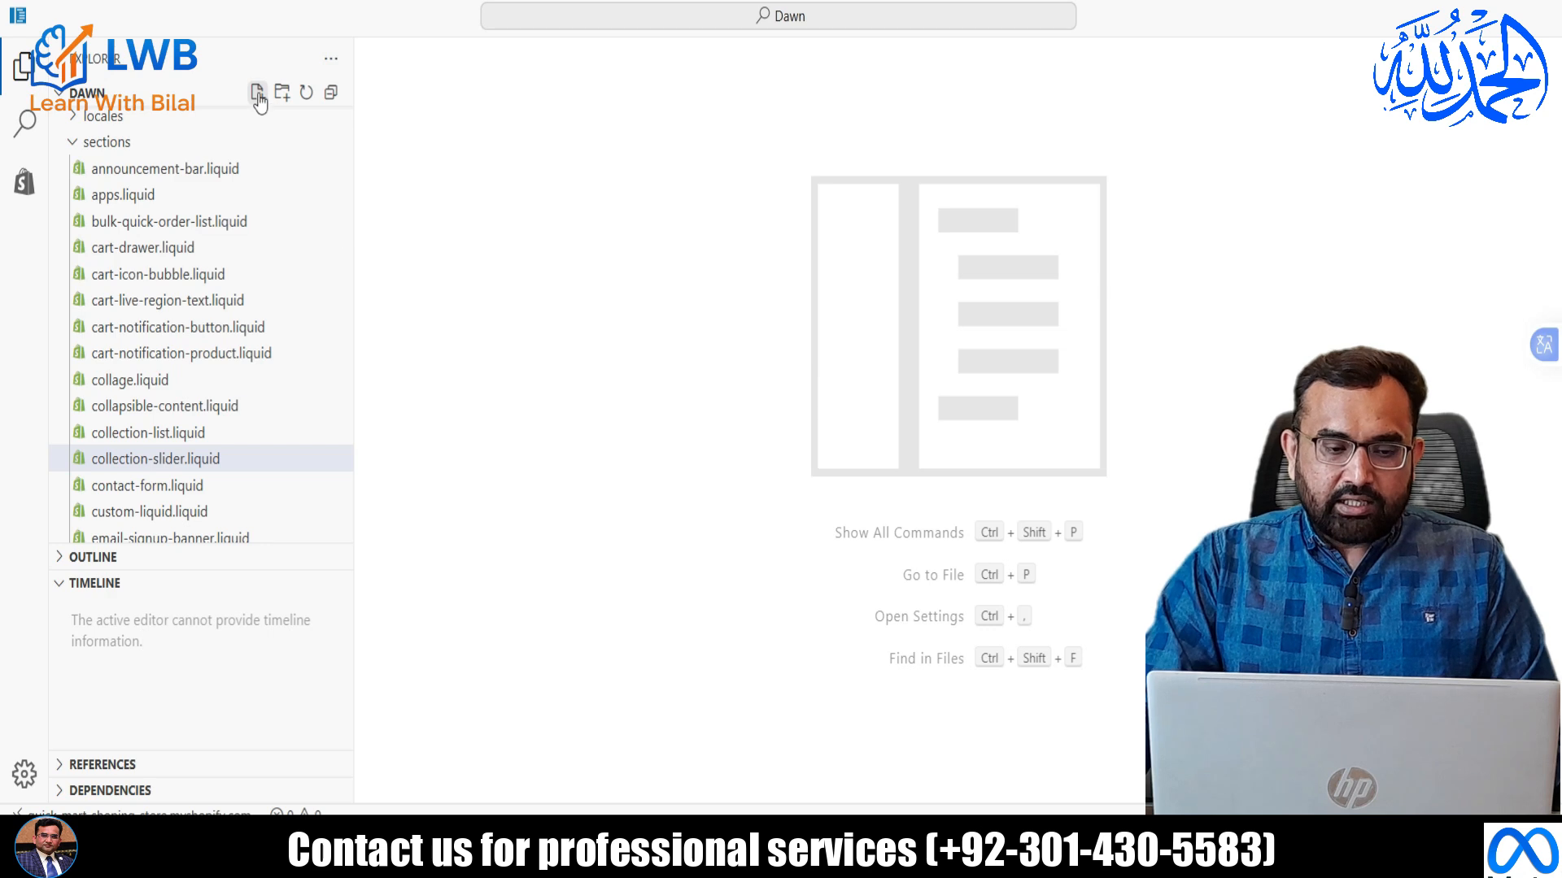
# Create a new file named kp-trust-features.liquid in the theme's sections folder.
pyautogui.click(257, 93)
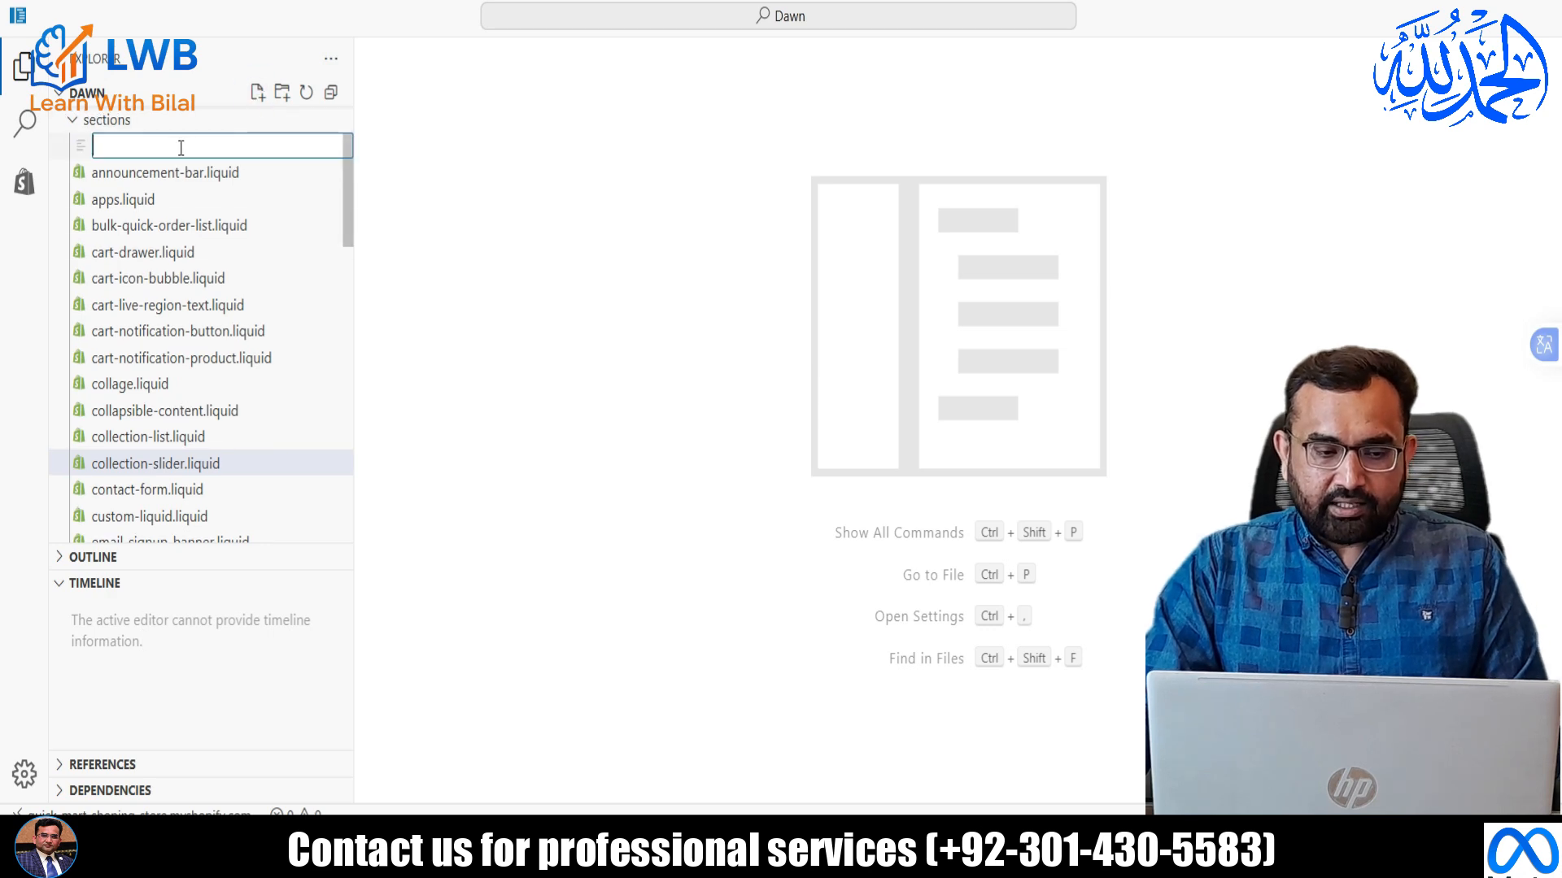
pyautogui.write('kp-trust-features.liquid')
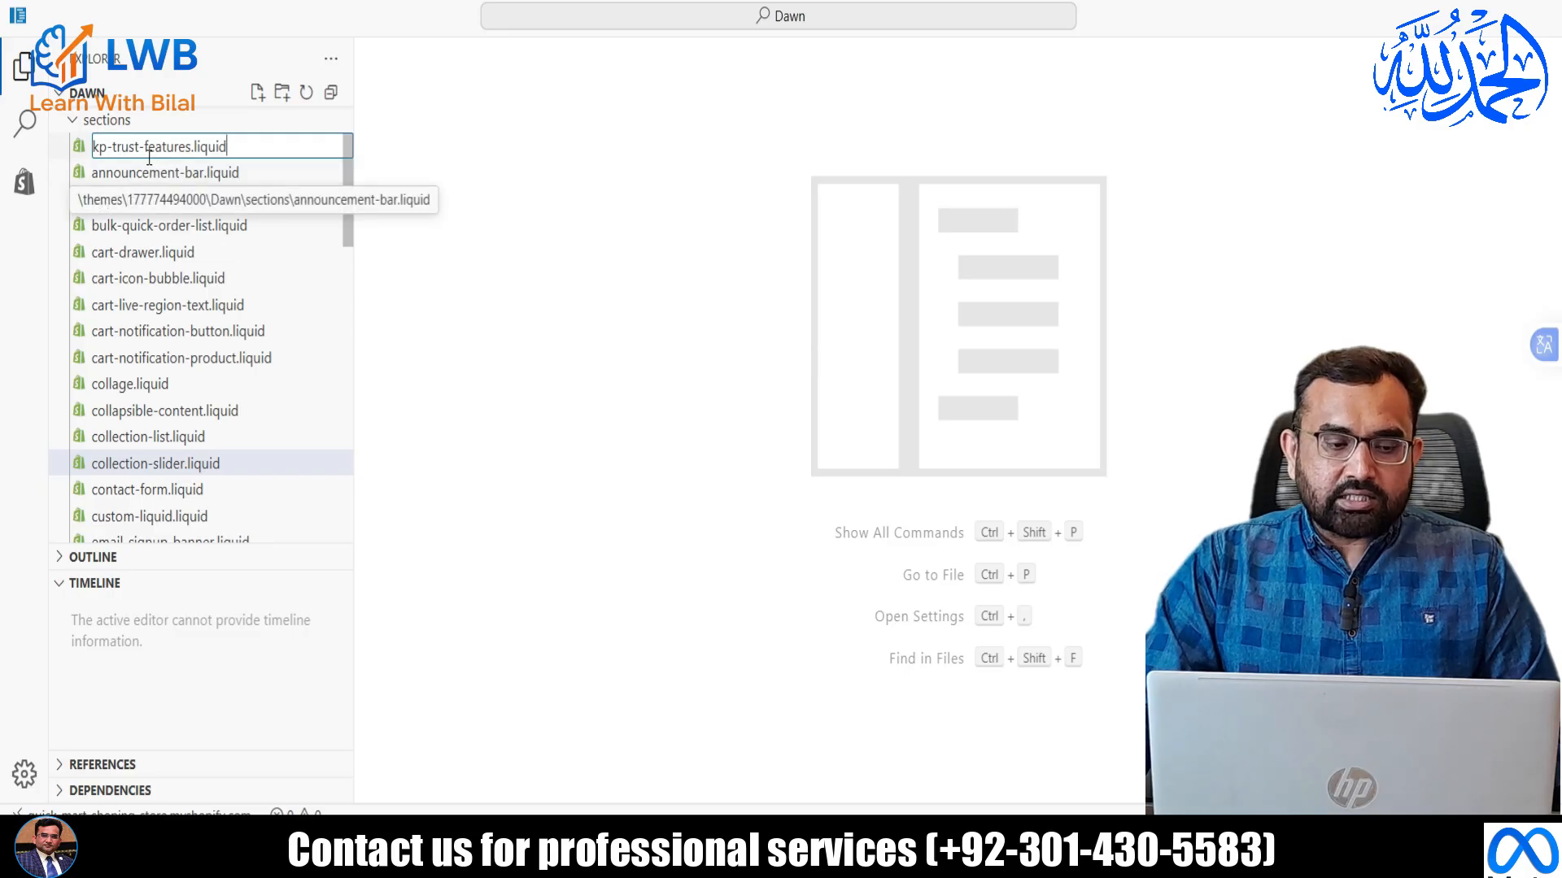
pyautogui.press('Return')
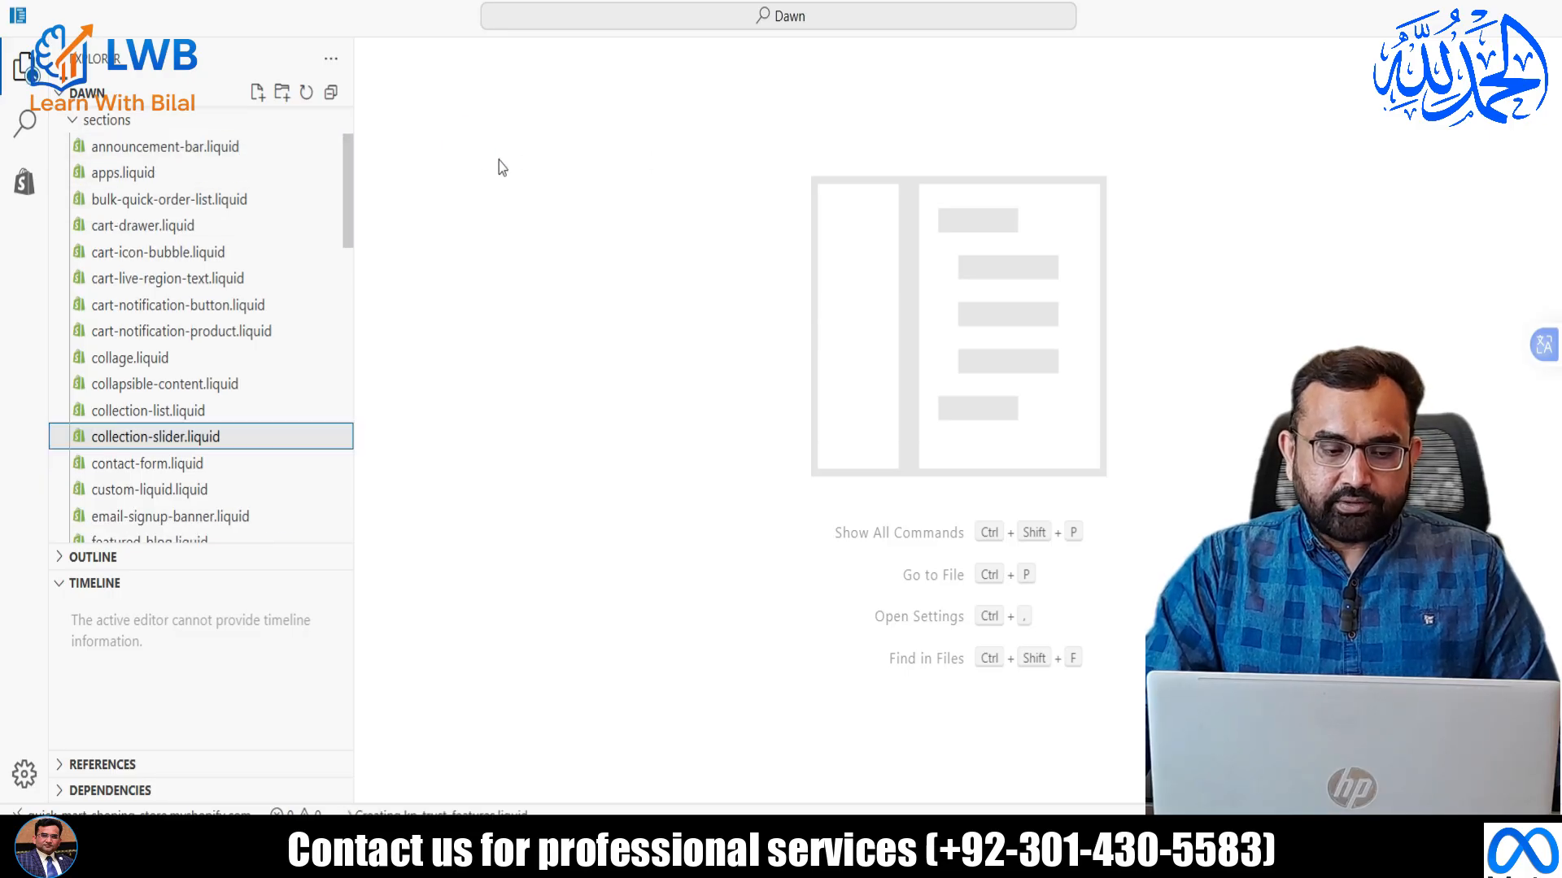
# Switch to File Explorer and copy all the code from 3. kp-trust-features.liquid.txt, closing the text file again.
pyautogui.moveTo(864, 852)
pyautogui.click(838, 737)
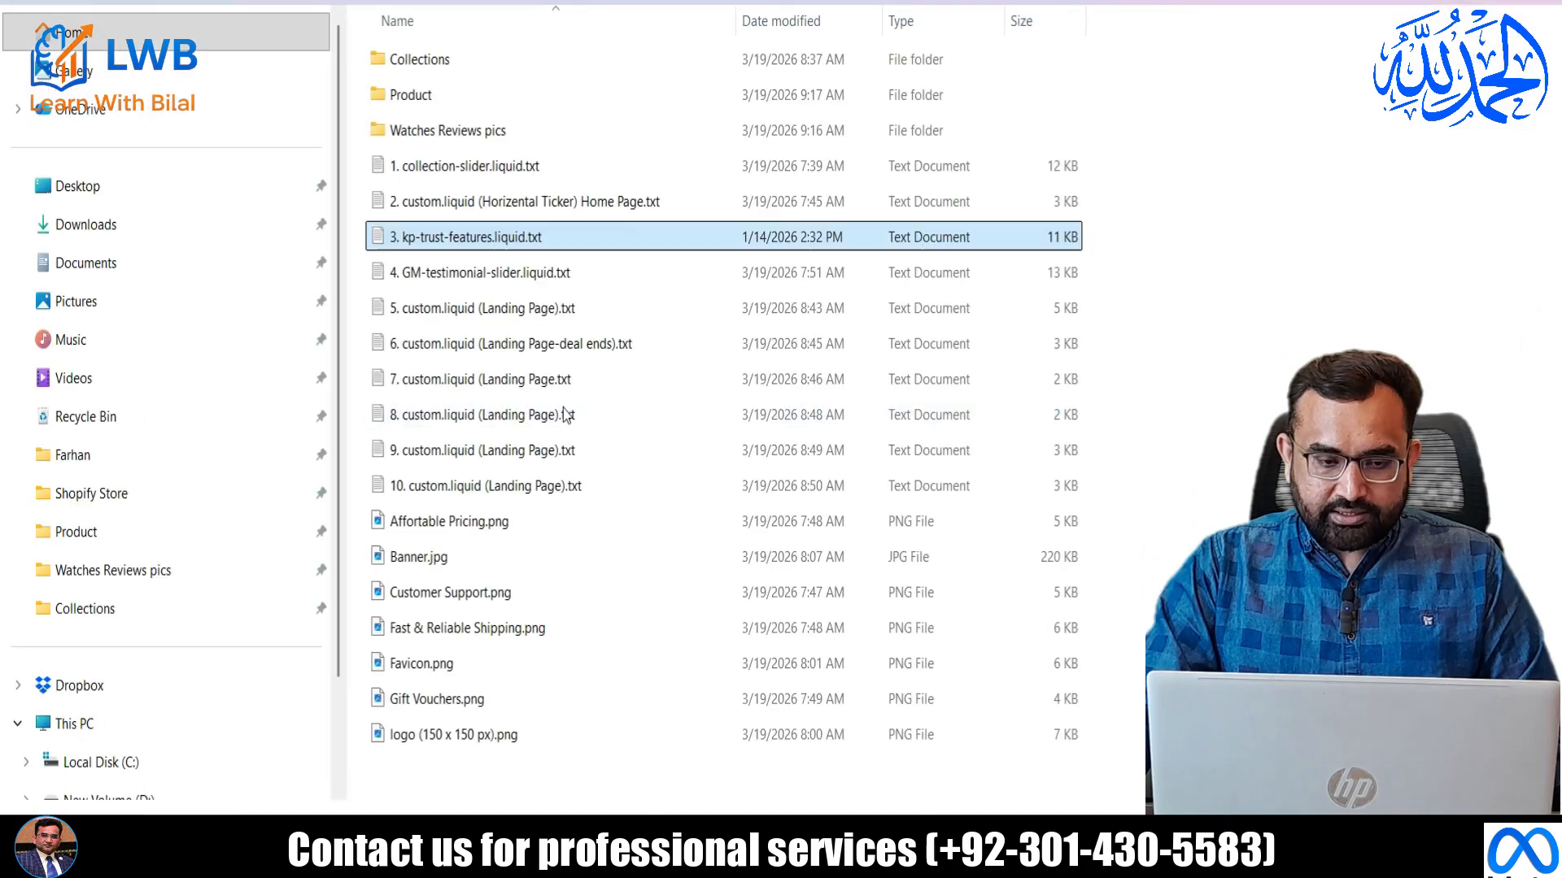
pyautogui.doubleClick(466, 238)
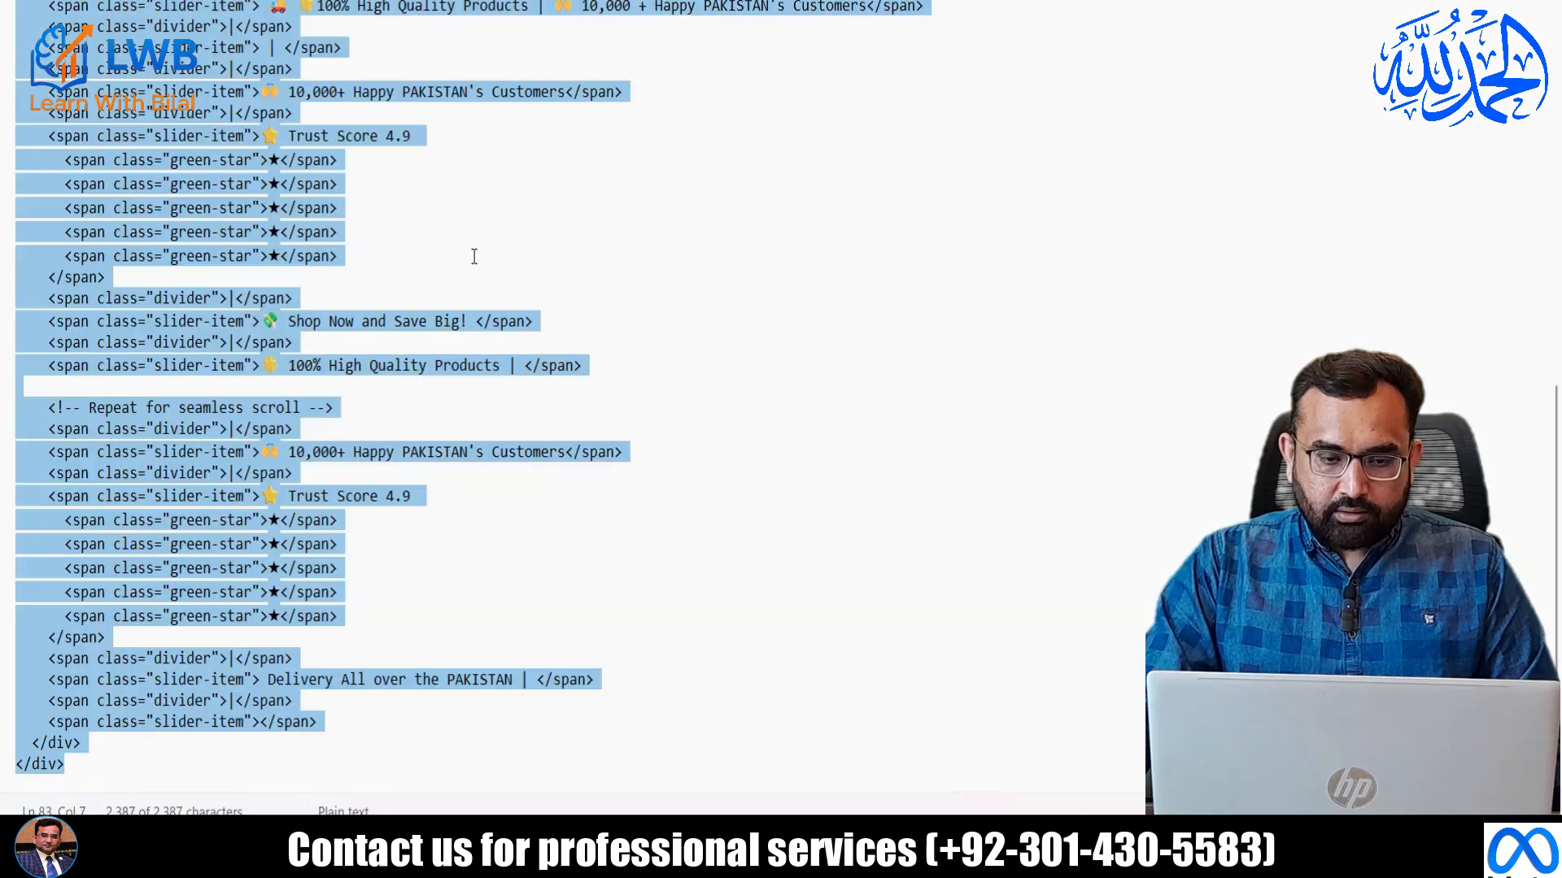
pyautogui.click(490, 301)
pyautogui.hotkey('ctrl', 'a')
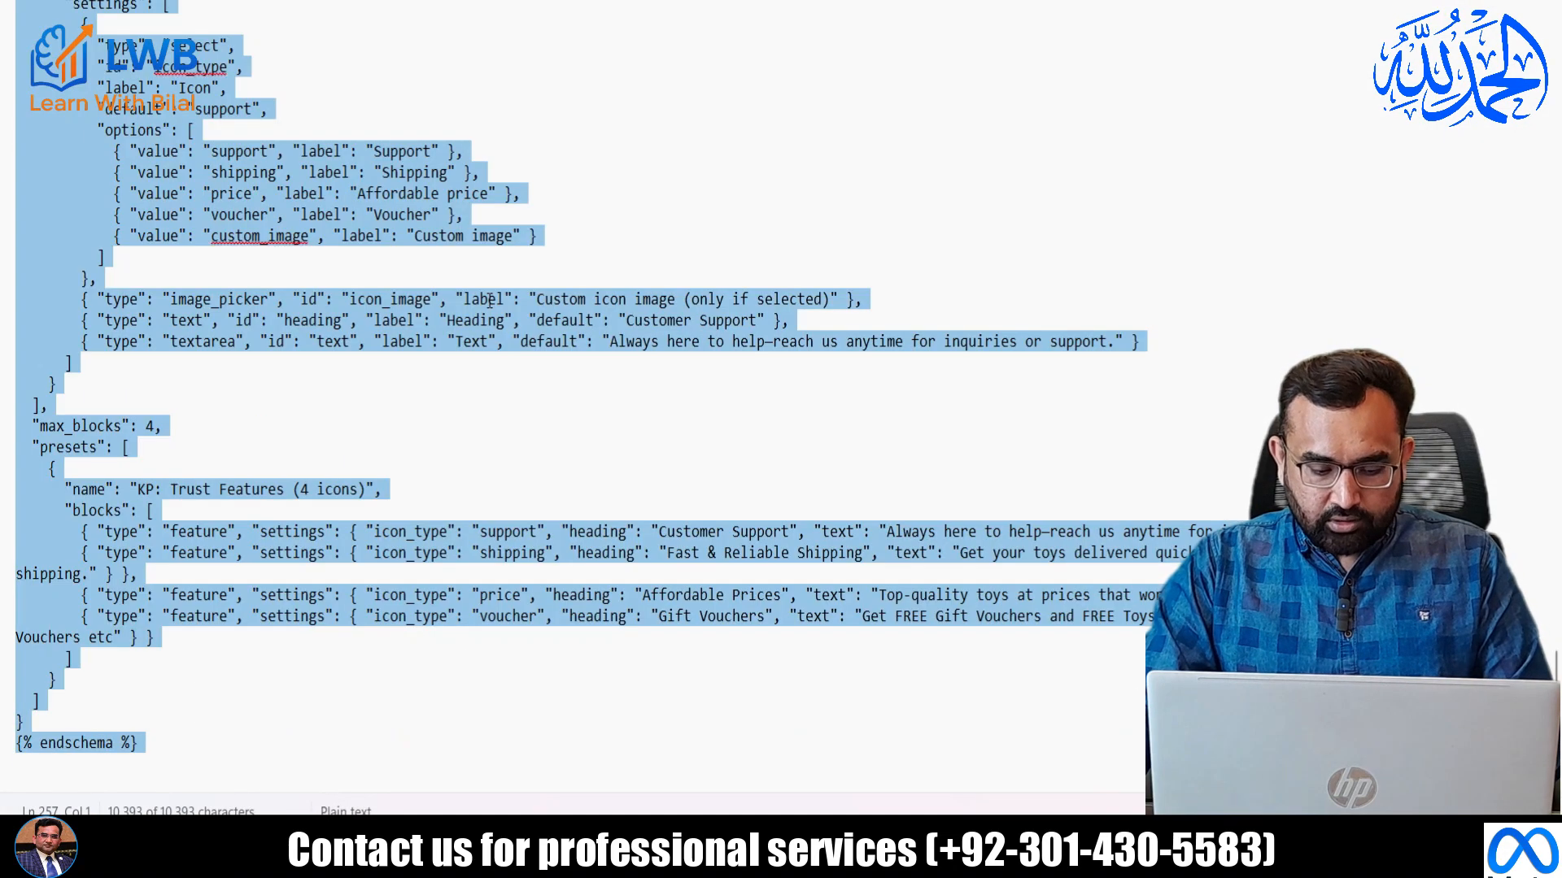
pyautogui.hotkey('alt', 'F4')
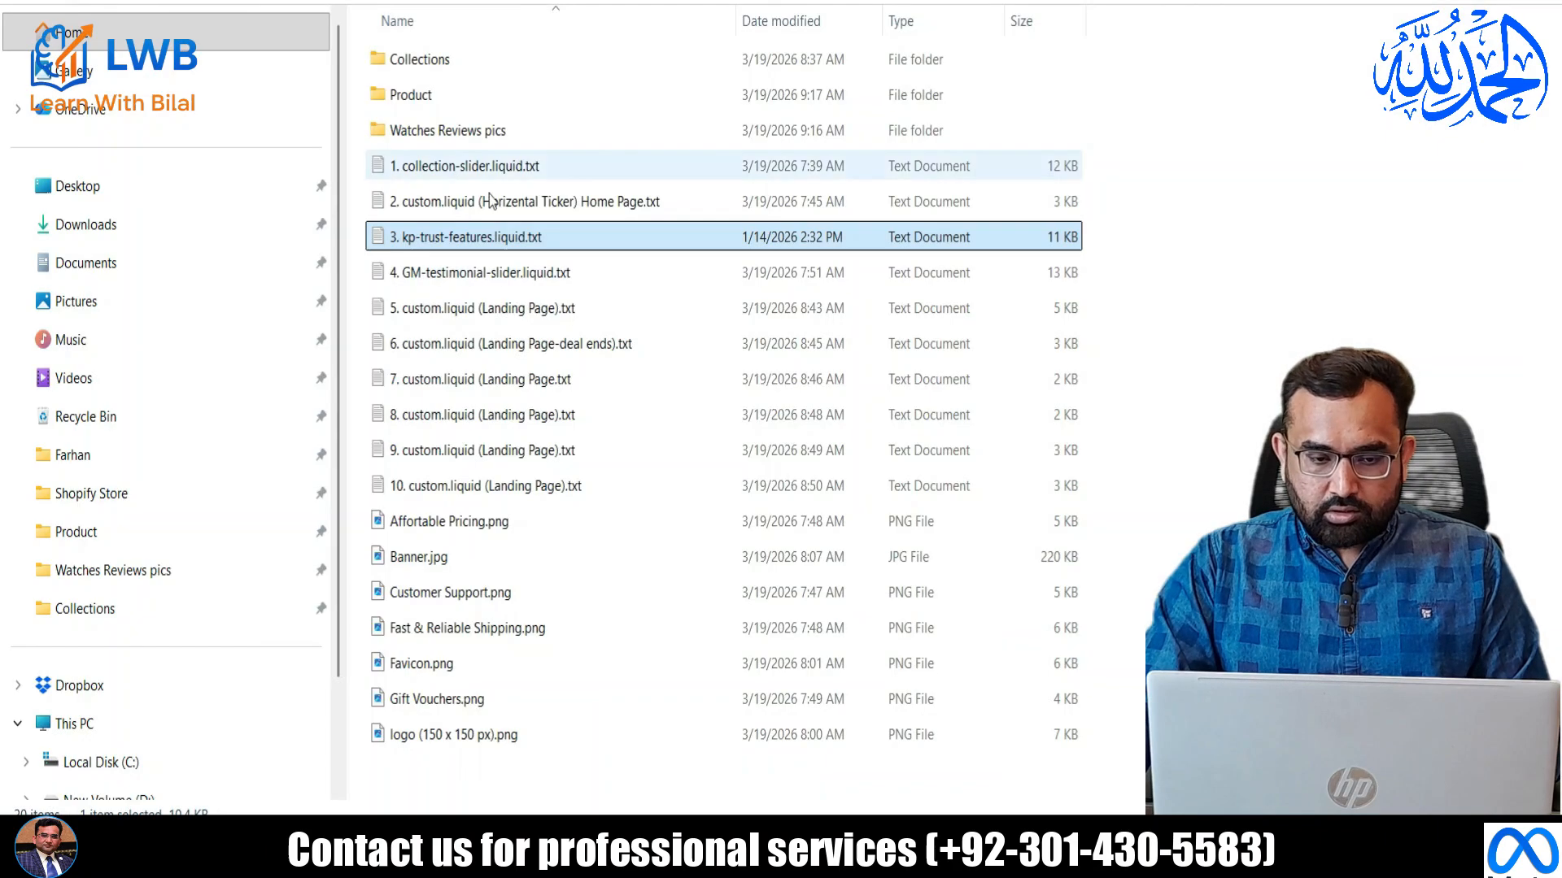
# Return to the theme code editor, paste the copied code into the empty kp-trust-features.liquid file and save it.
pyautogui.moveTo(902, 852)
pyautogui.click(829, 724)
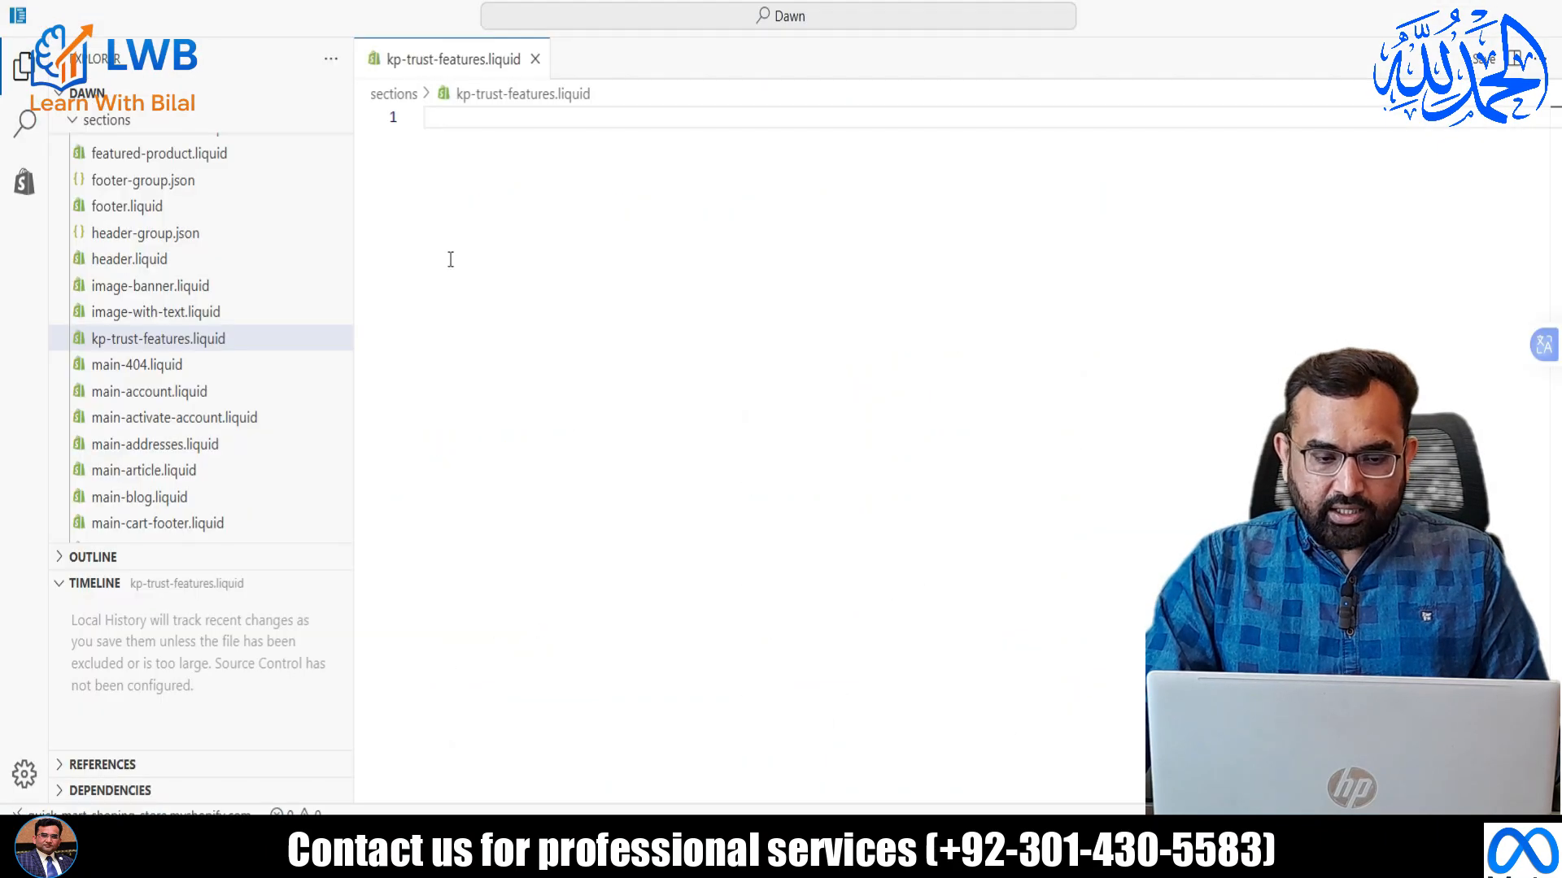
pyautogui.hotkey('ctrl', 'v')
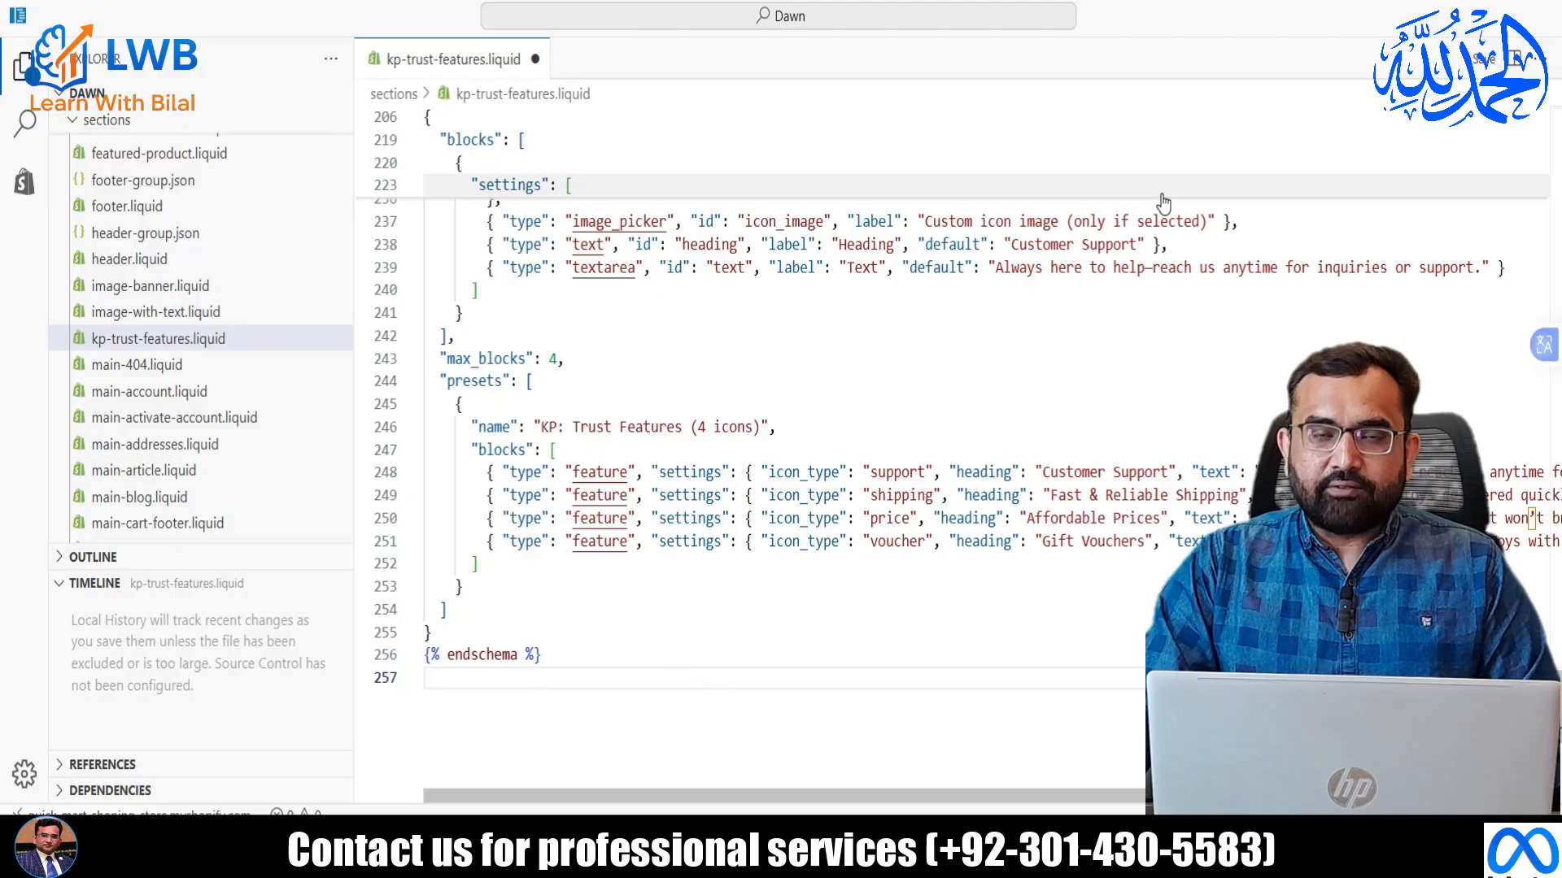
pyautogui.hotkey('ctrl', 's')
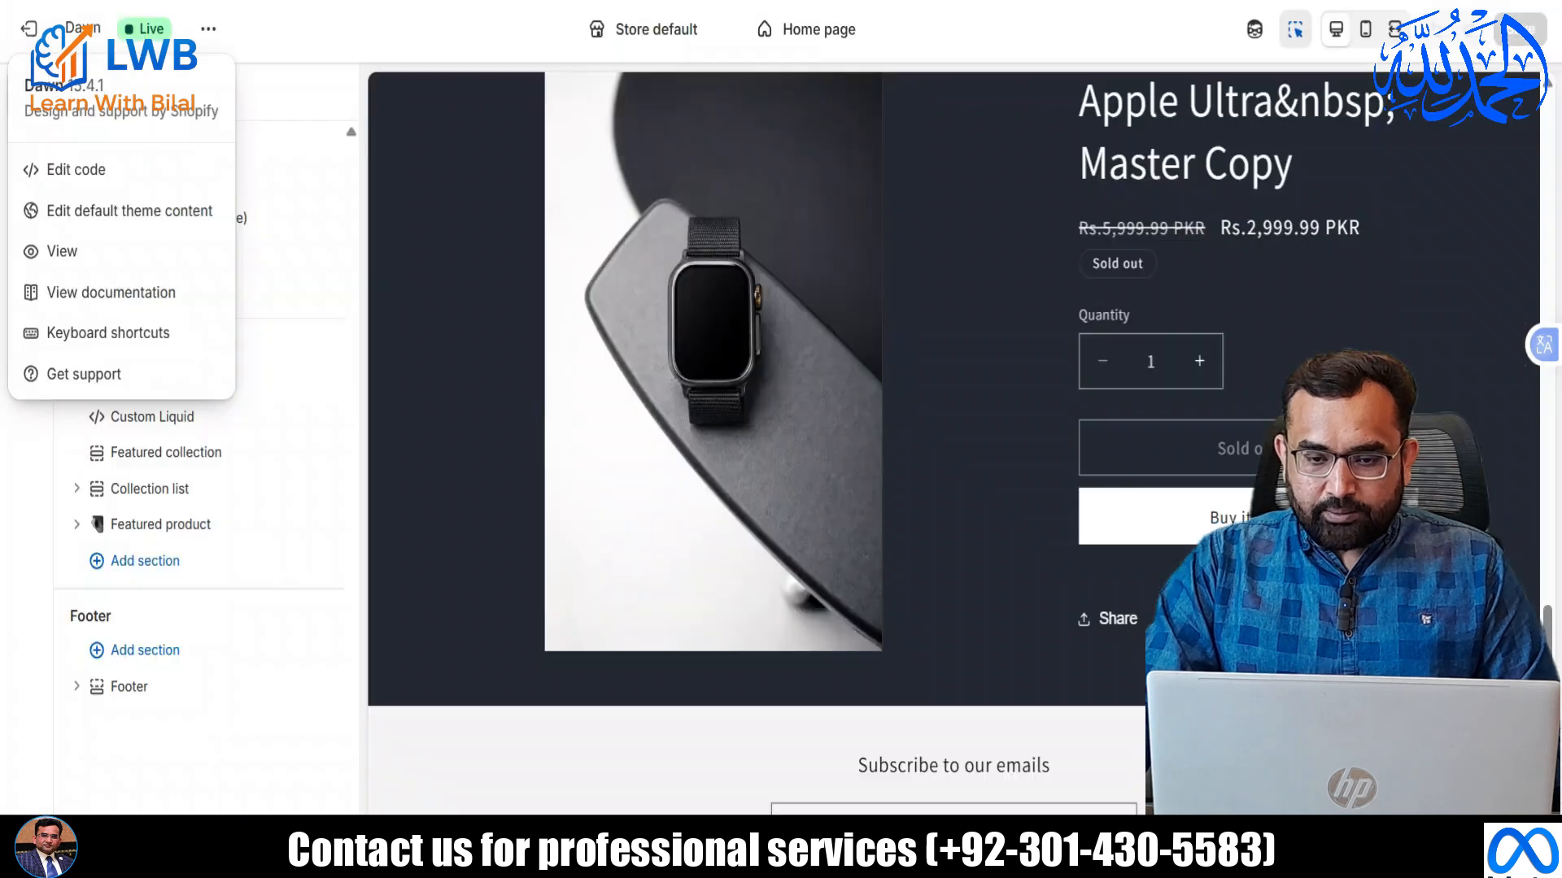
# Add the KP: Trust Features (4 icons) section below the Featured product in the home page template and save the theme.
pyautogui.moveTo(1547, 682); pyautogui.dragTo(1547, 168)
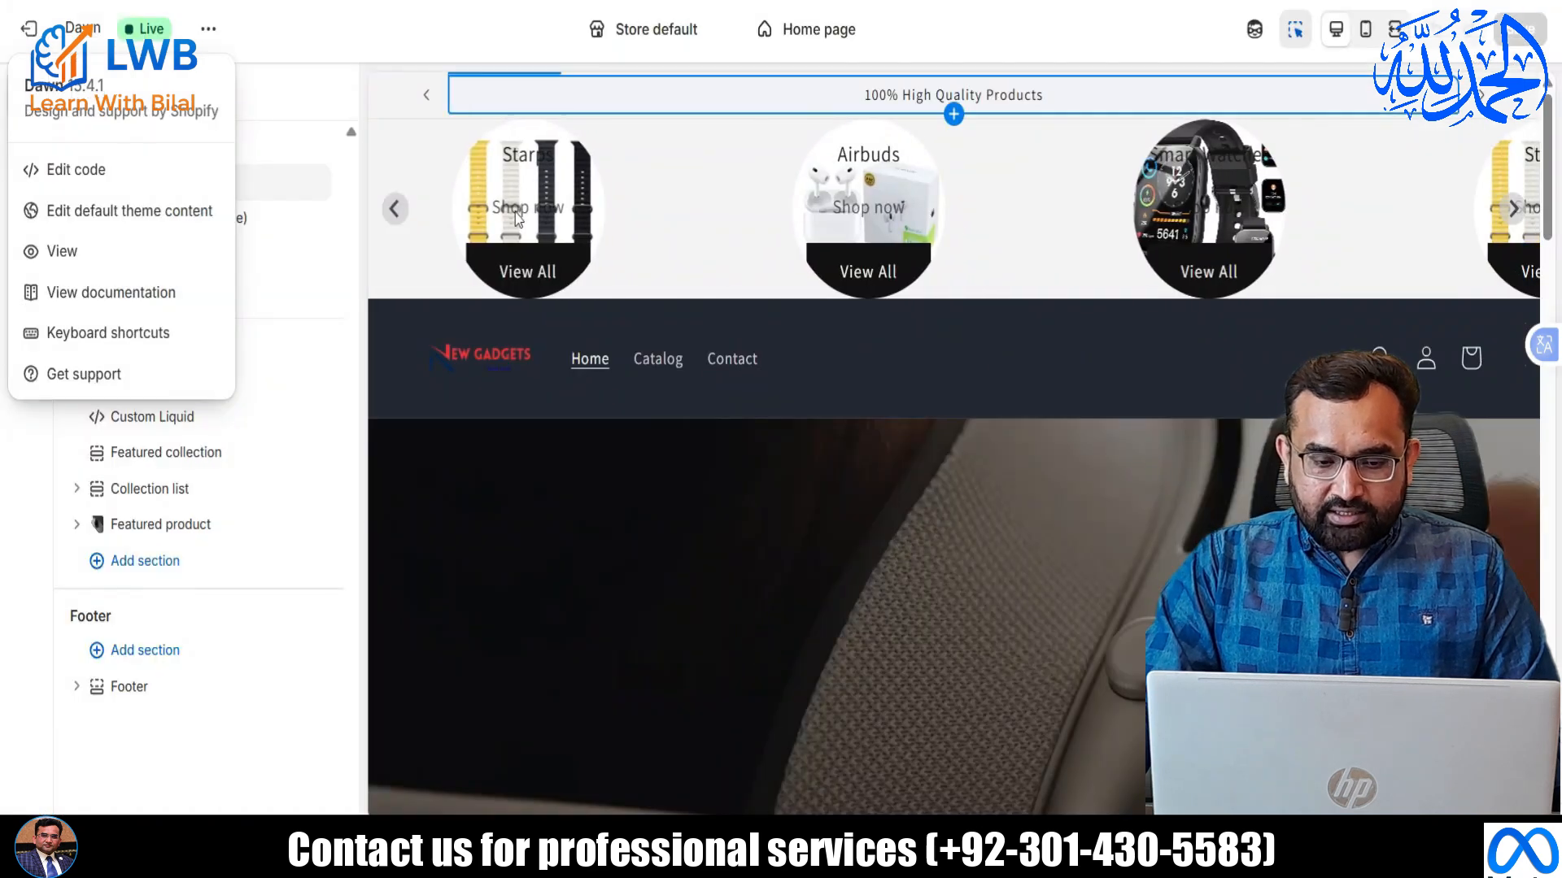
pyautogui.click(266, 106)
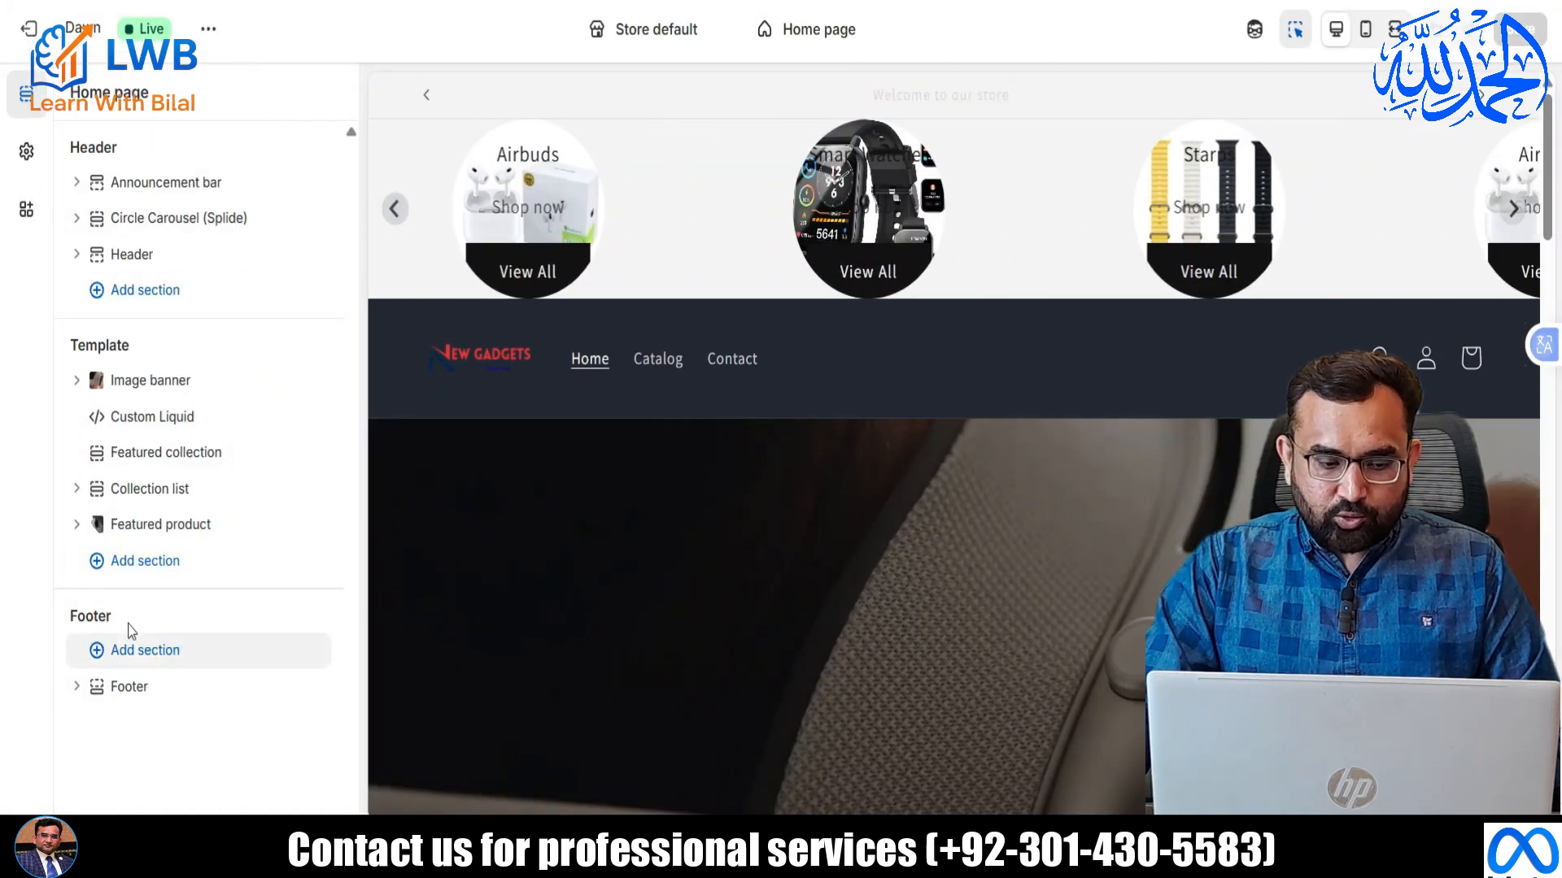
pyautogui.click(121, 560)
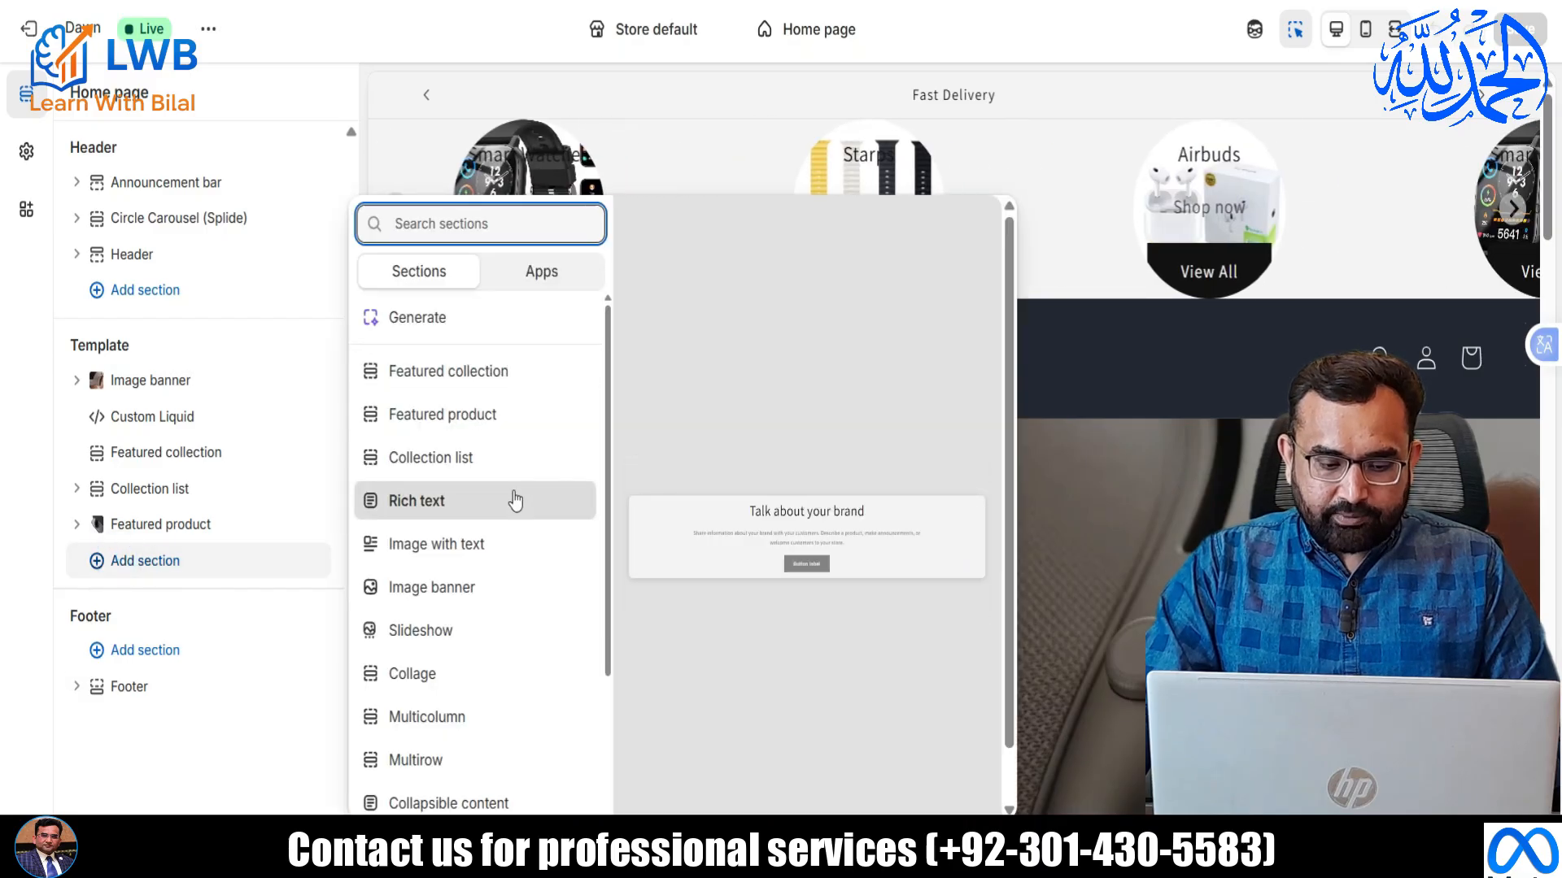
pyautogui.scroll(-3, 508, 504)
pyautogui.scroll(-2, 509, 589)
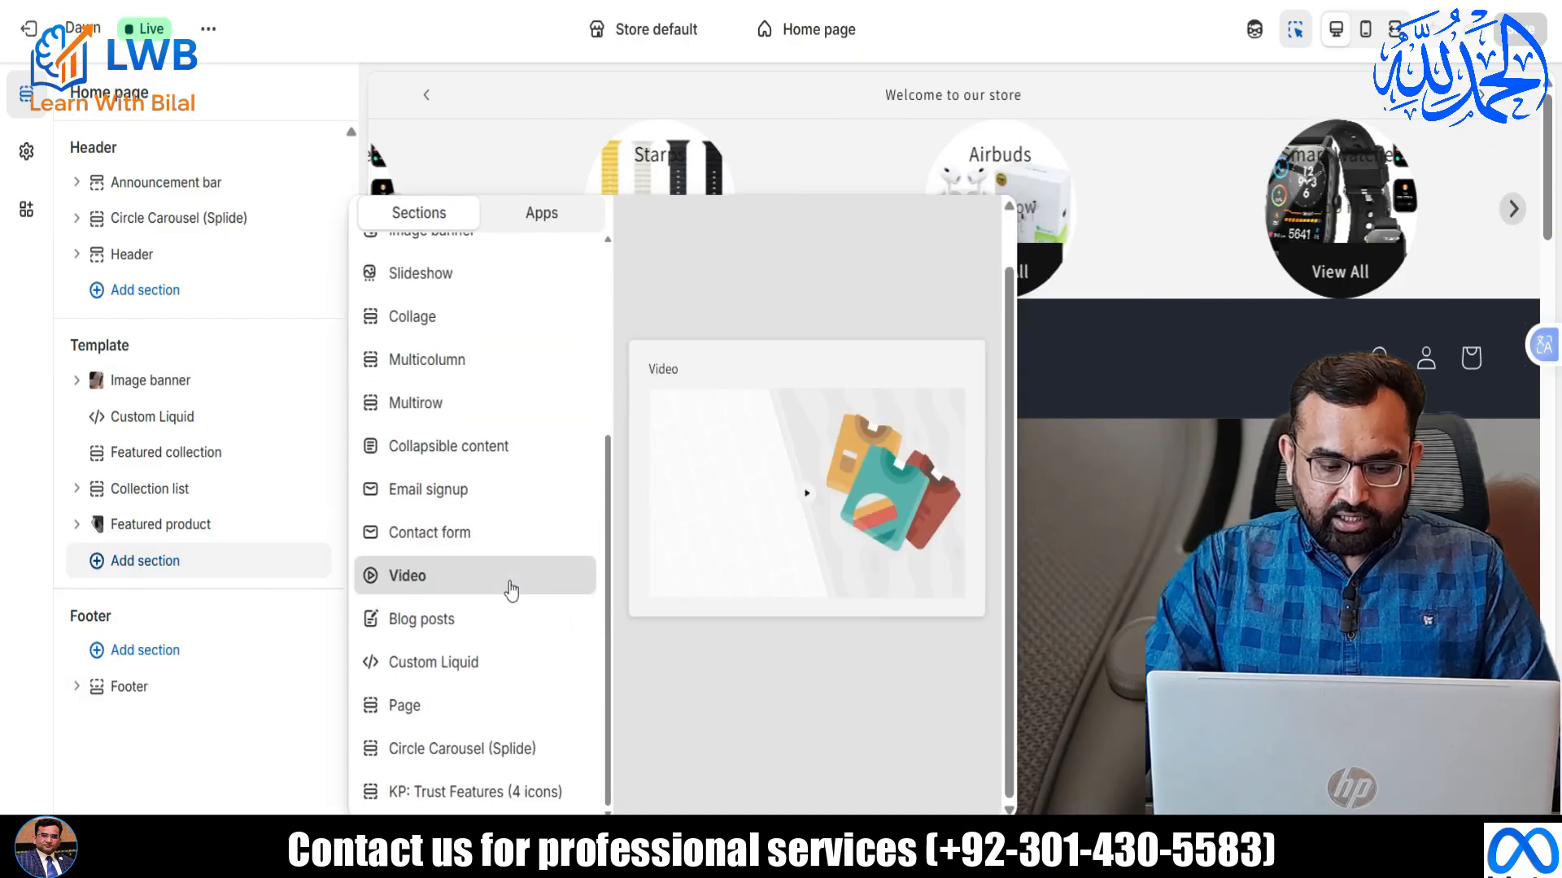
pyautogui.click(478, 796)
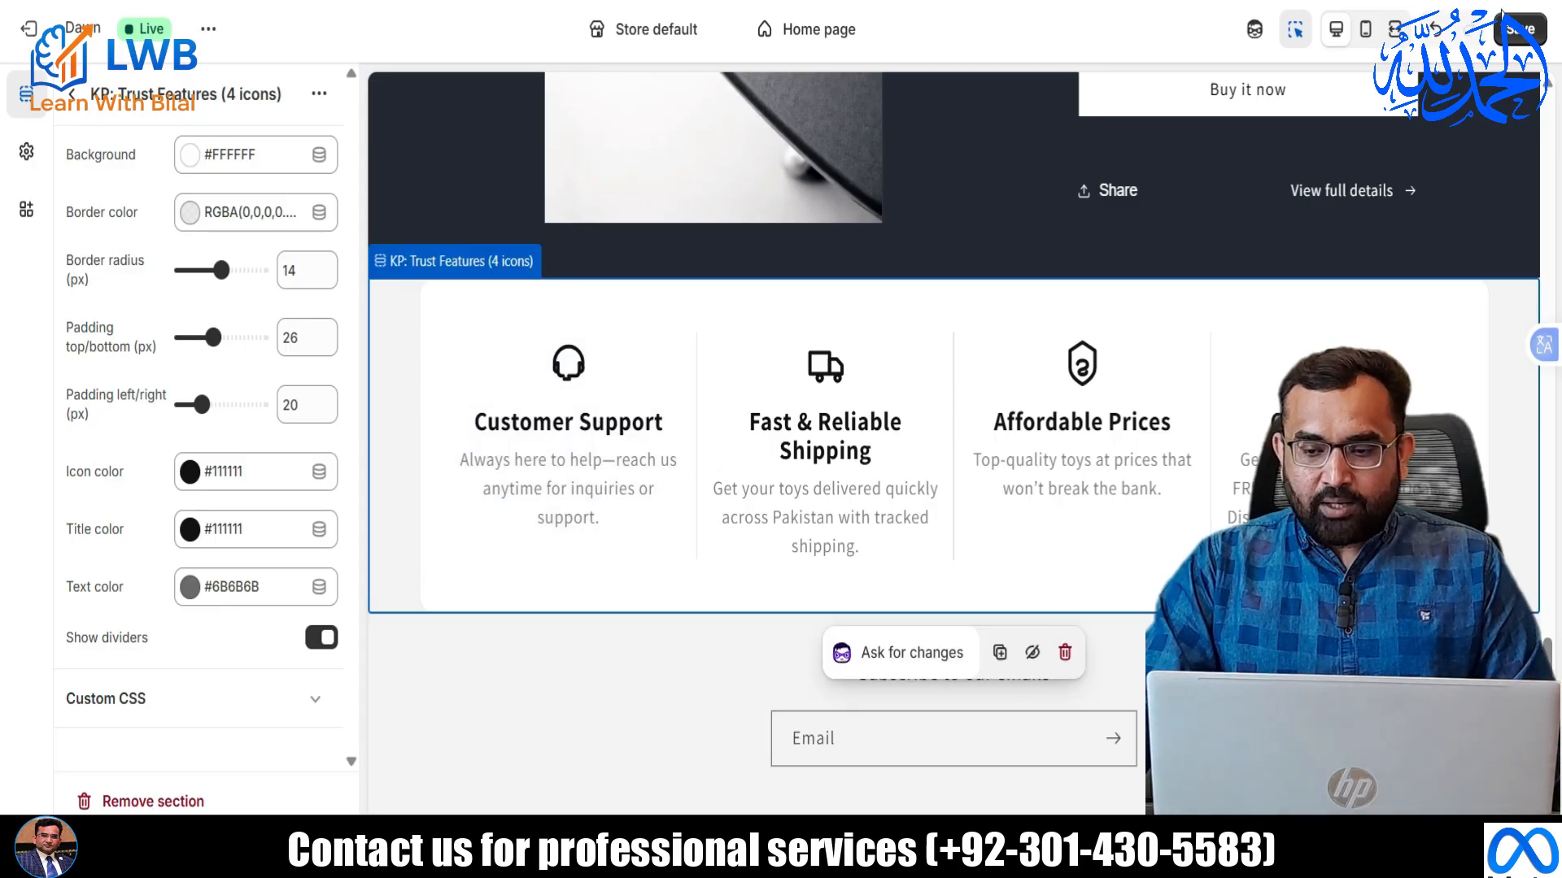
pyautogui.click(1519, 30)
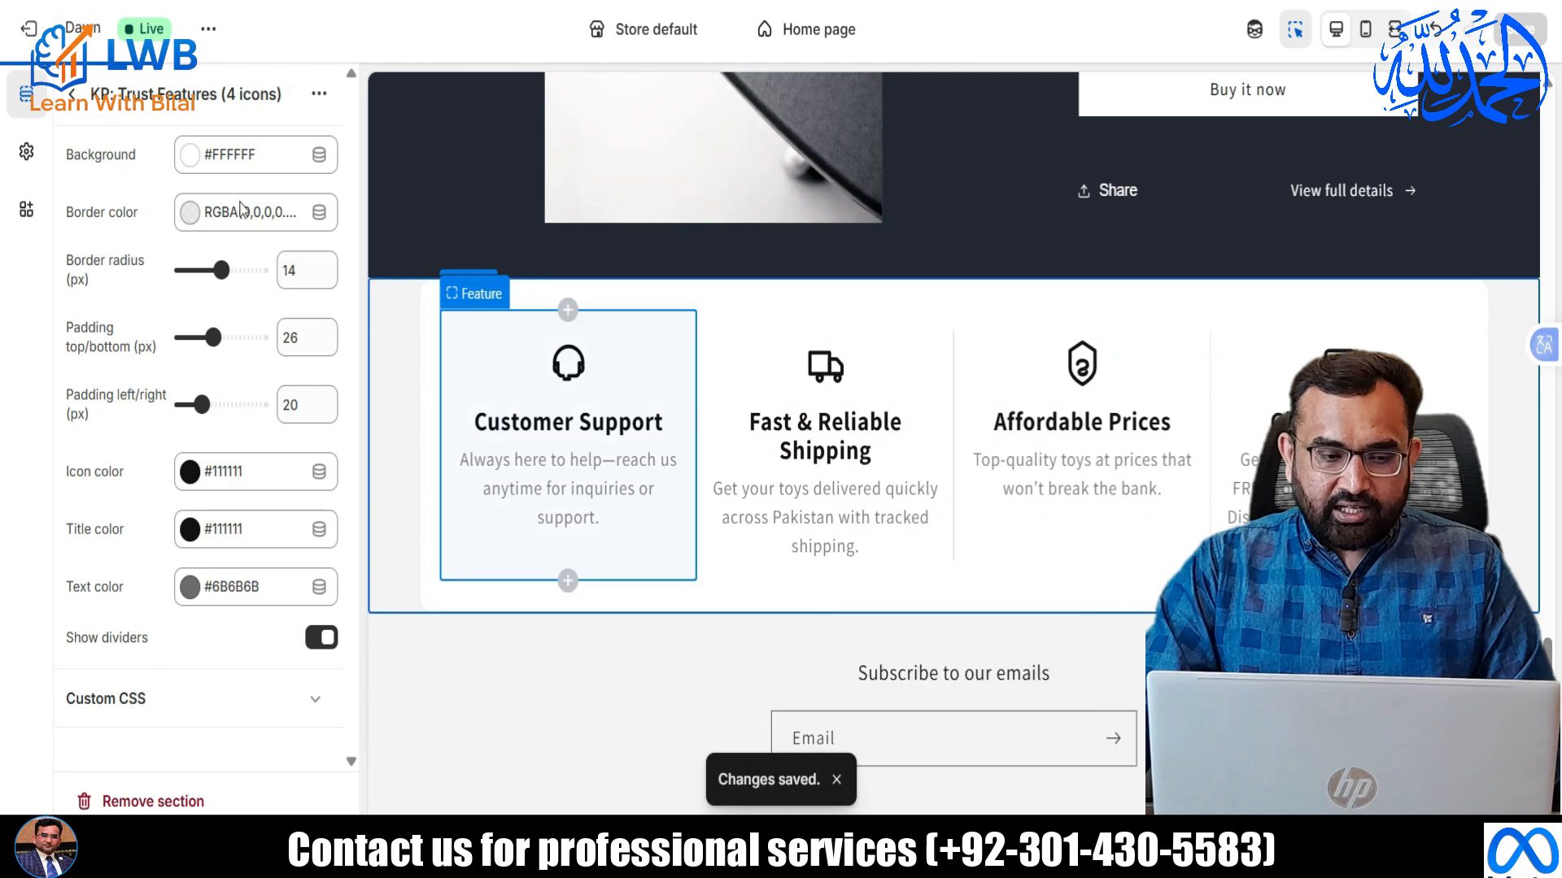
# Set the trust features section's background to #000000 and its text color to #FFFFFF.
pyautogui.click(243, 156)
pyautogui.moveTo(258, 247); pyautogui.dragTo(181, 428)
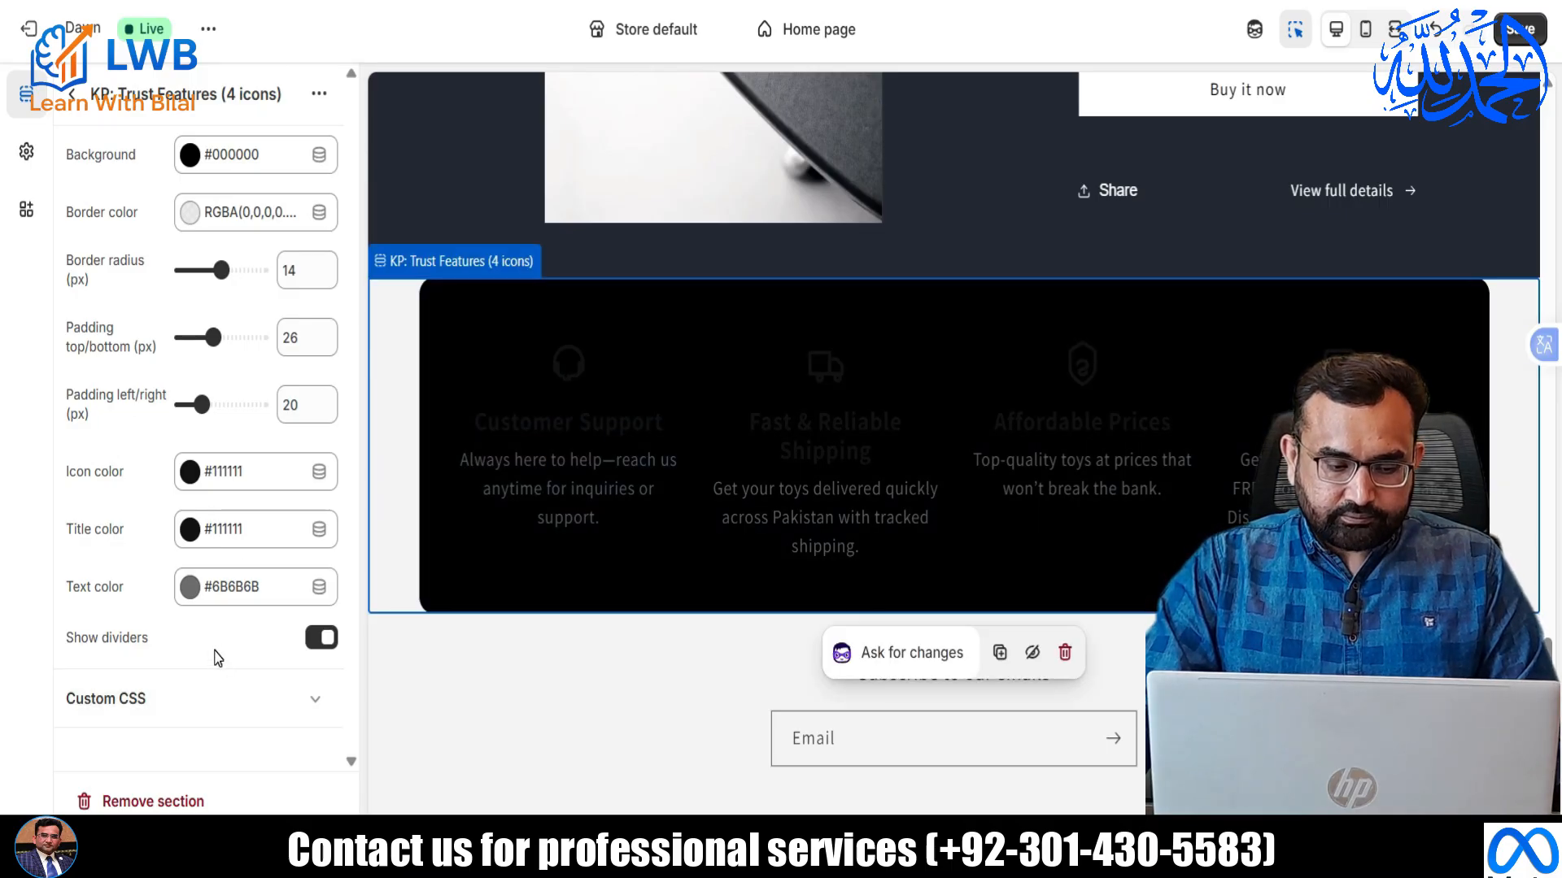
pyautogui.click(231, 589)
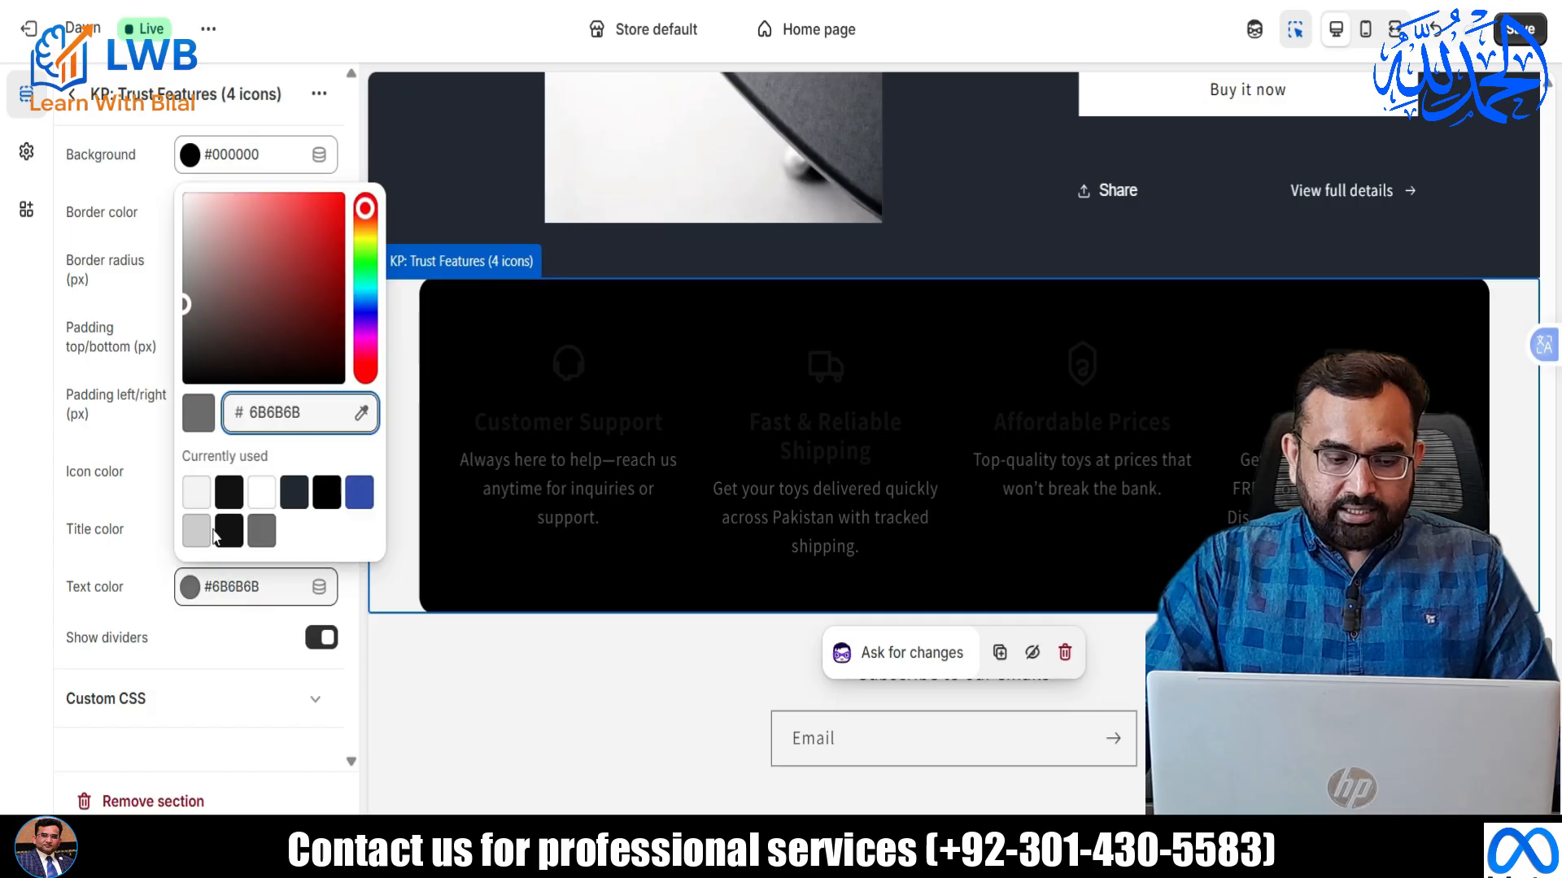
pyautogui.click(260, 492)
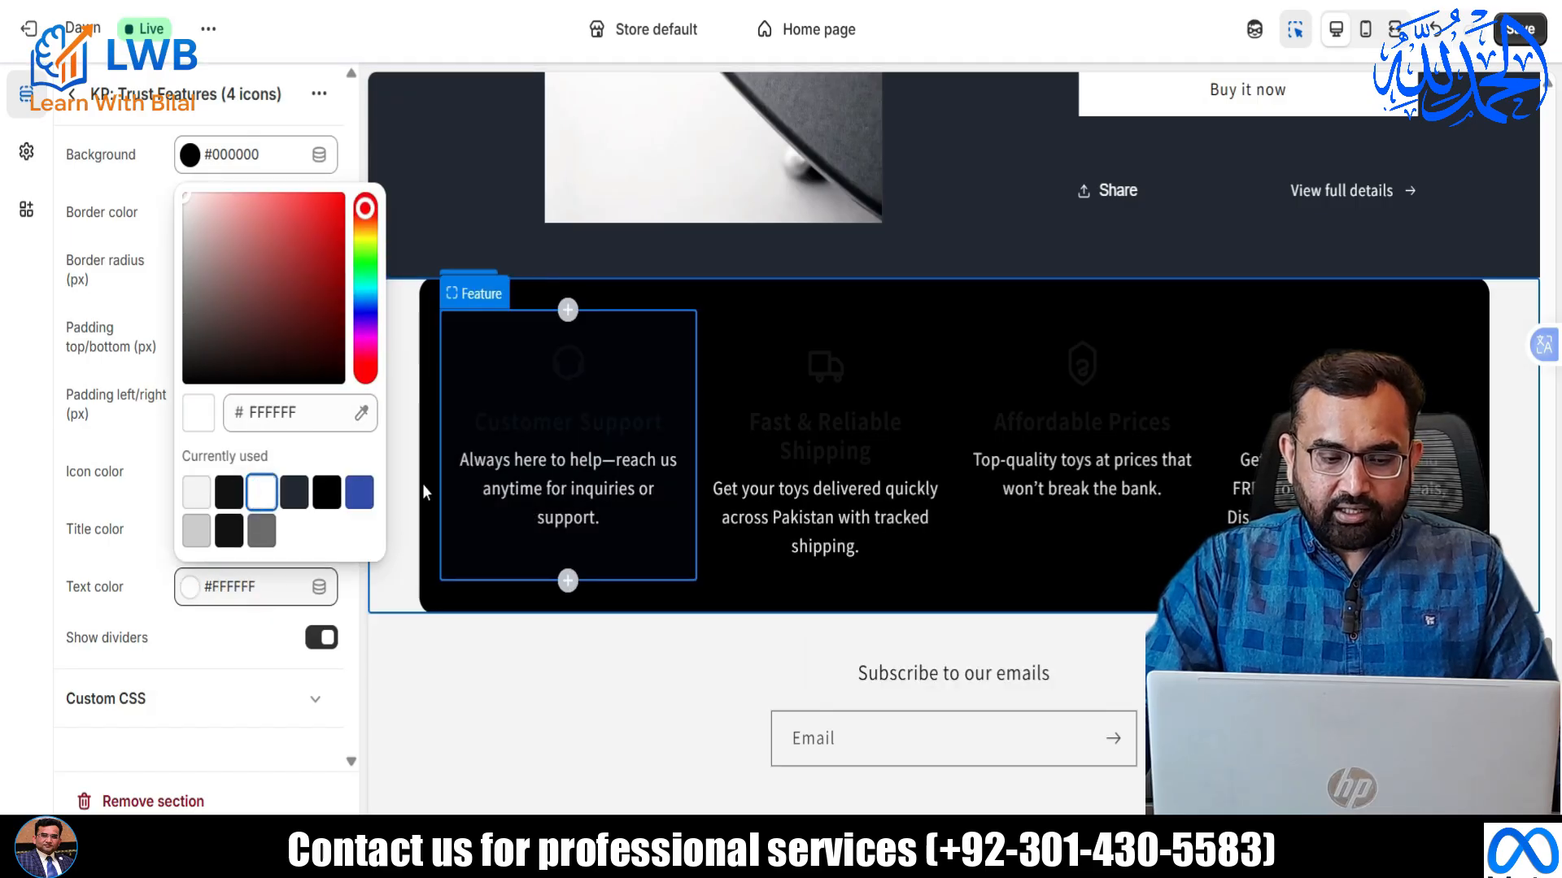
pyautogui.click(133, 441)
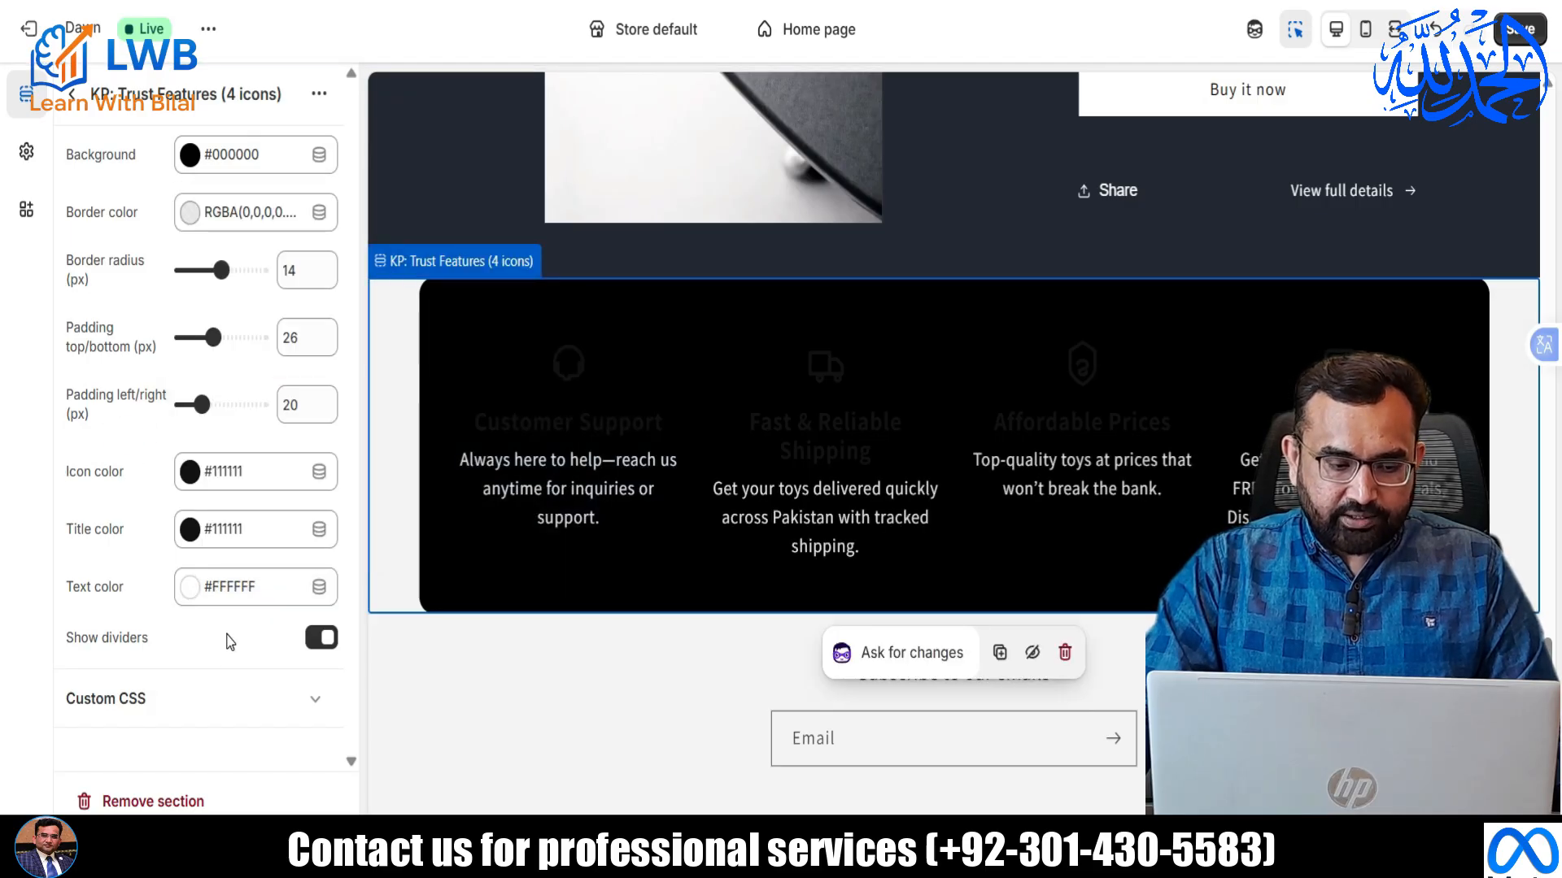
# Set the trust features section's icon color and title color to #FFFFFF.
pyautogui.click(227, 475)
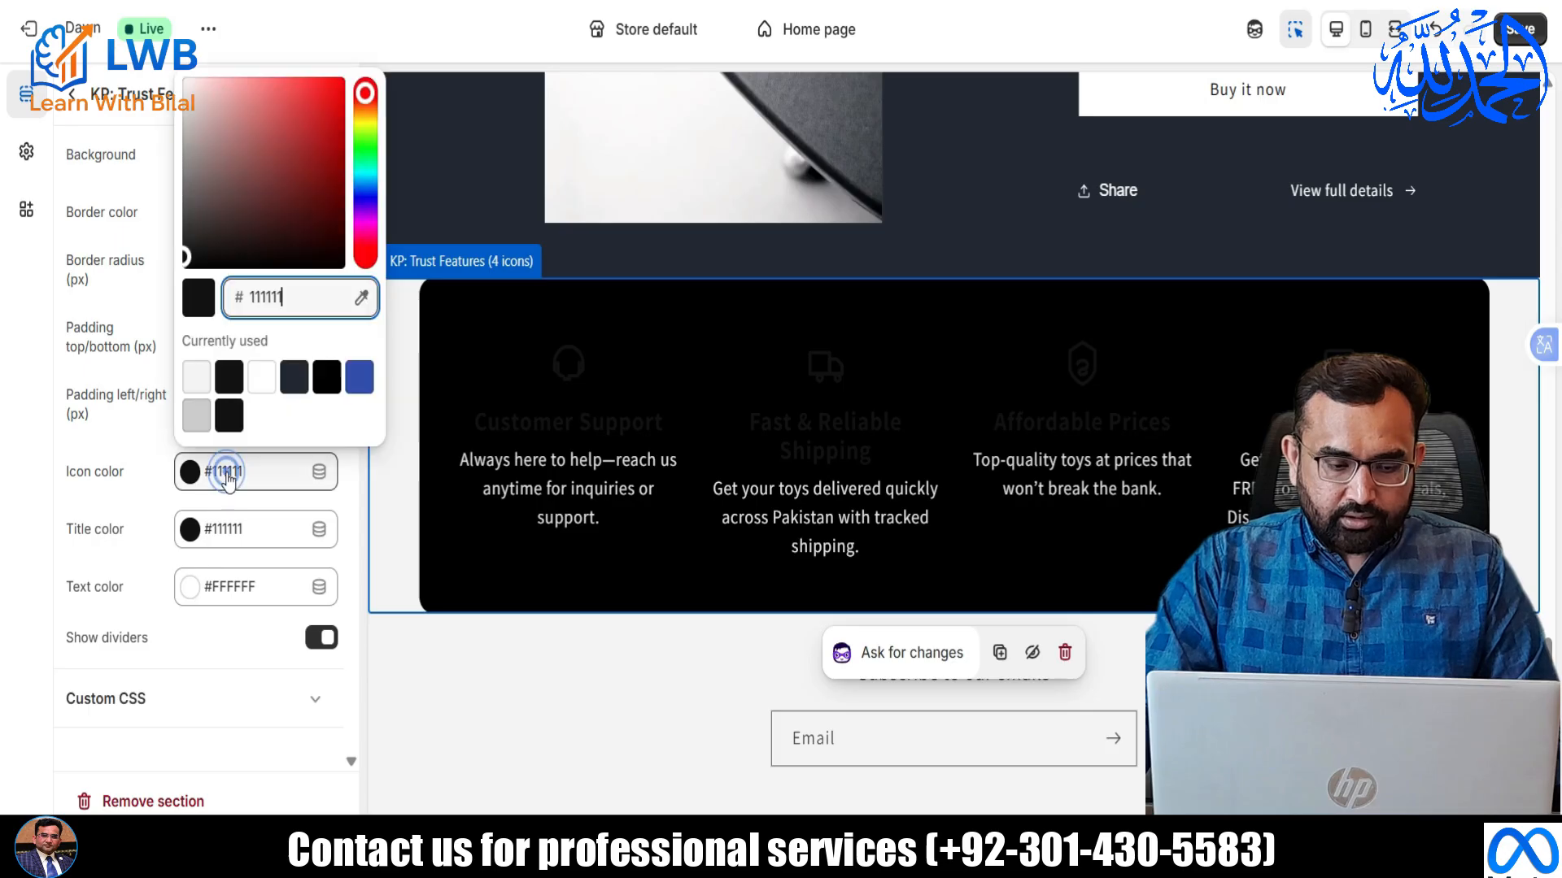
pyautogui.click(262, 381)
pyautogui.click(122, 435)
pyautogui.click(226, 533)
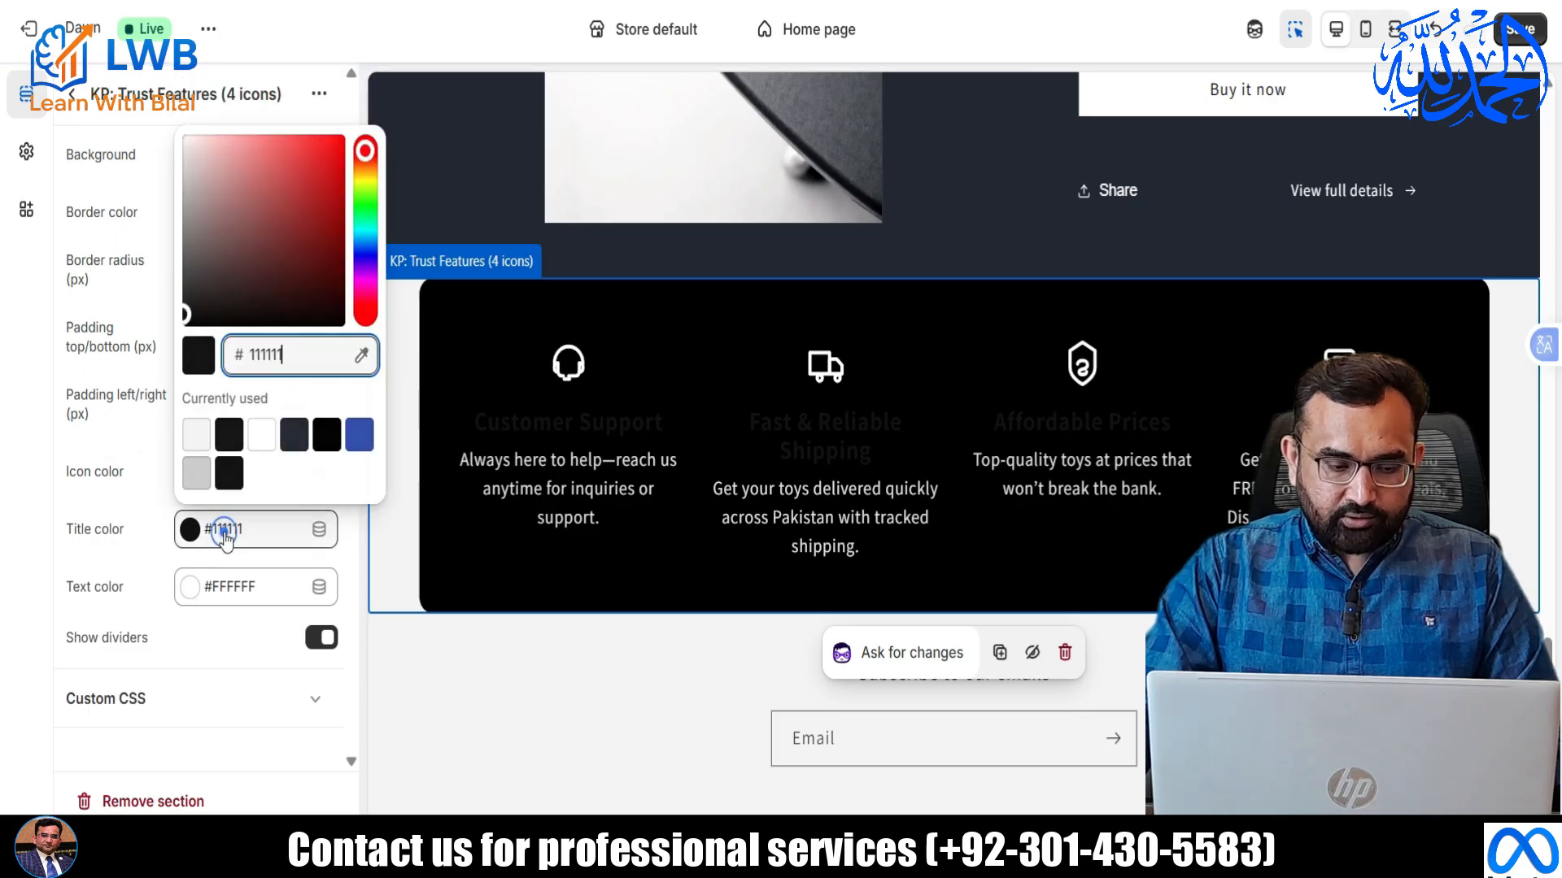
pyautogui.click(262, 435)
pyautogui.click(133, 443)
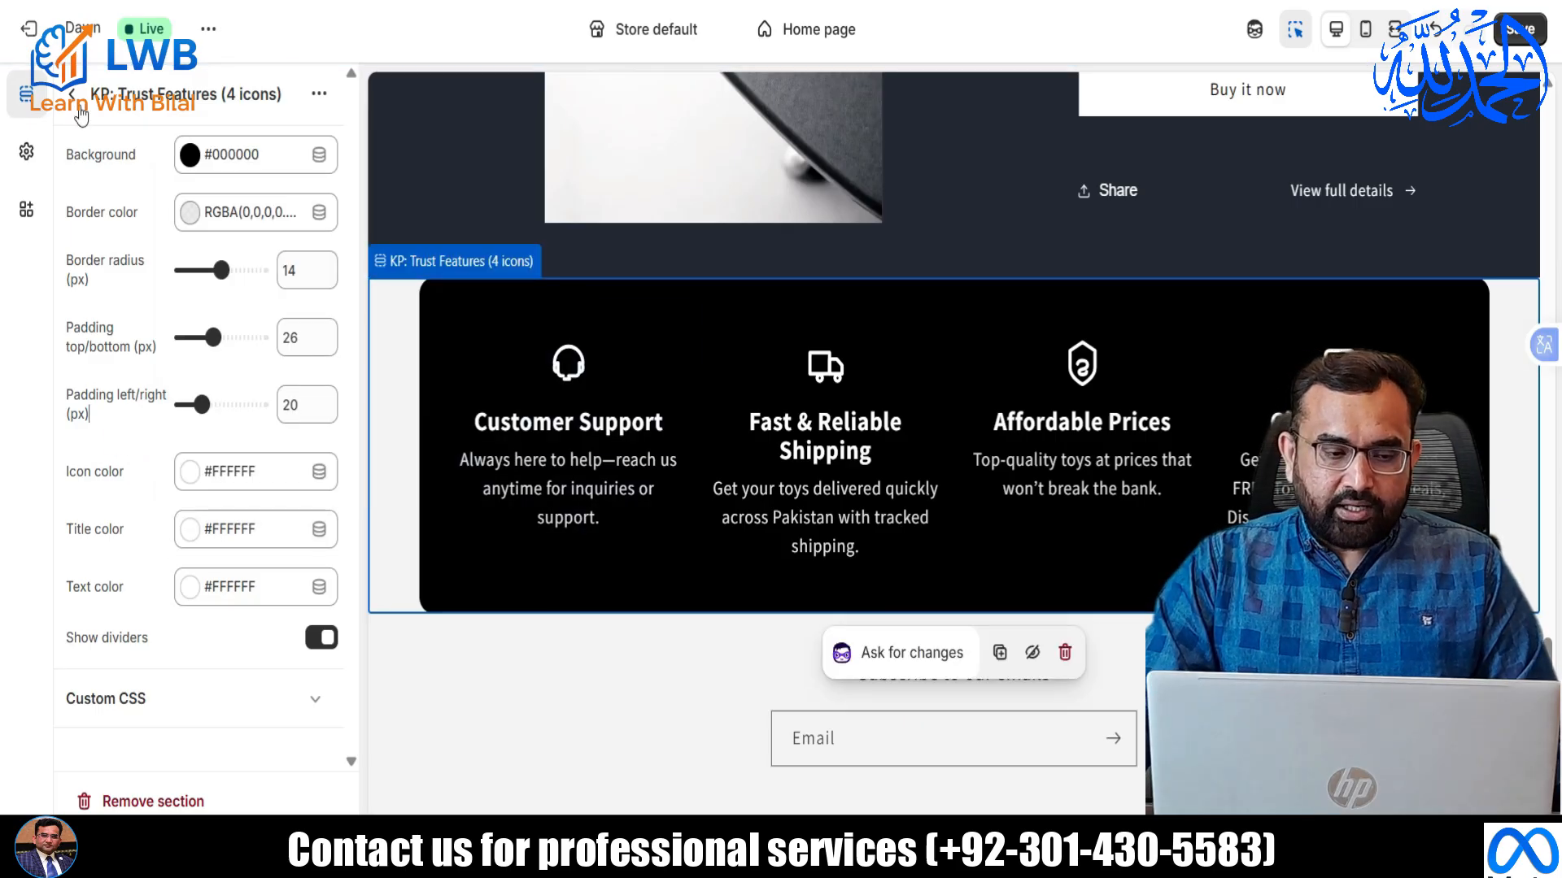
pyautogui.click(72, 93)
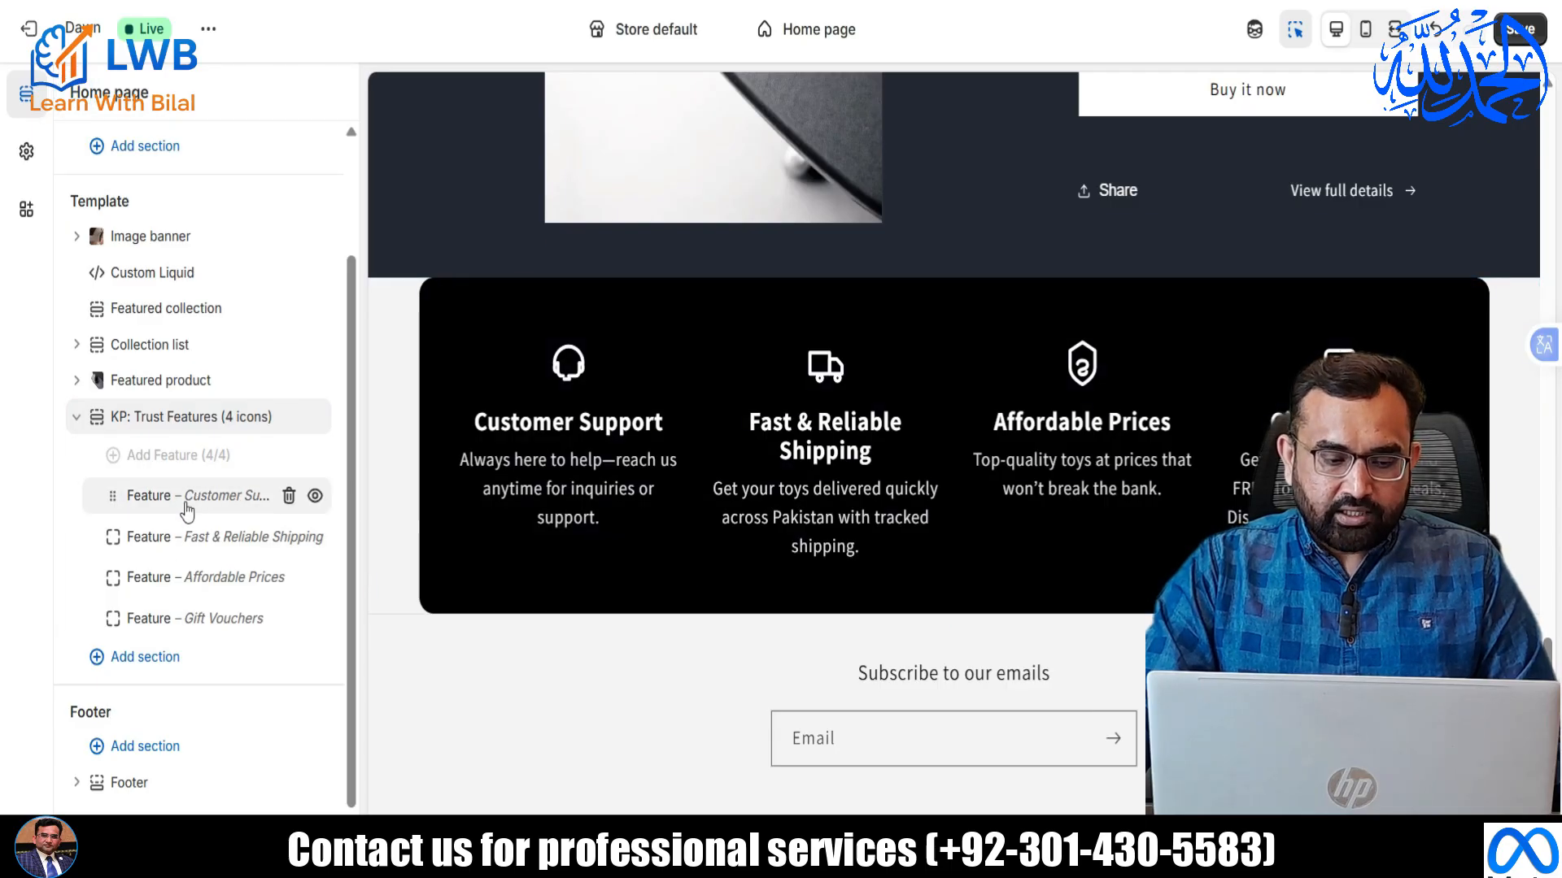
# Upload Customer Support.png and assign it as the Customer Support feature's custom icon image.
pyautogui.click(213, 500)
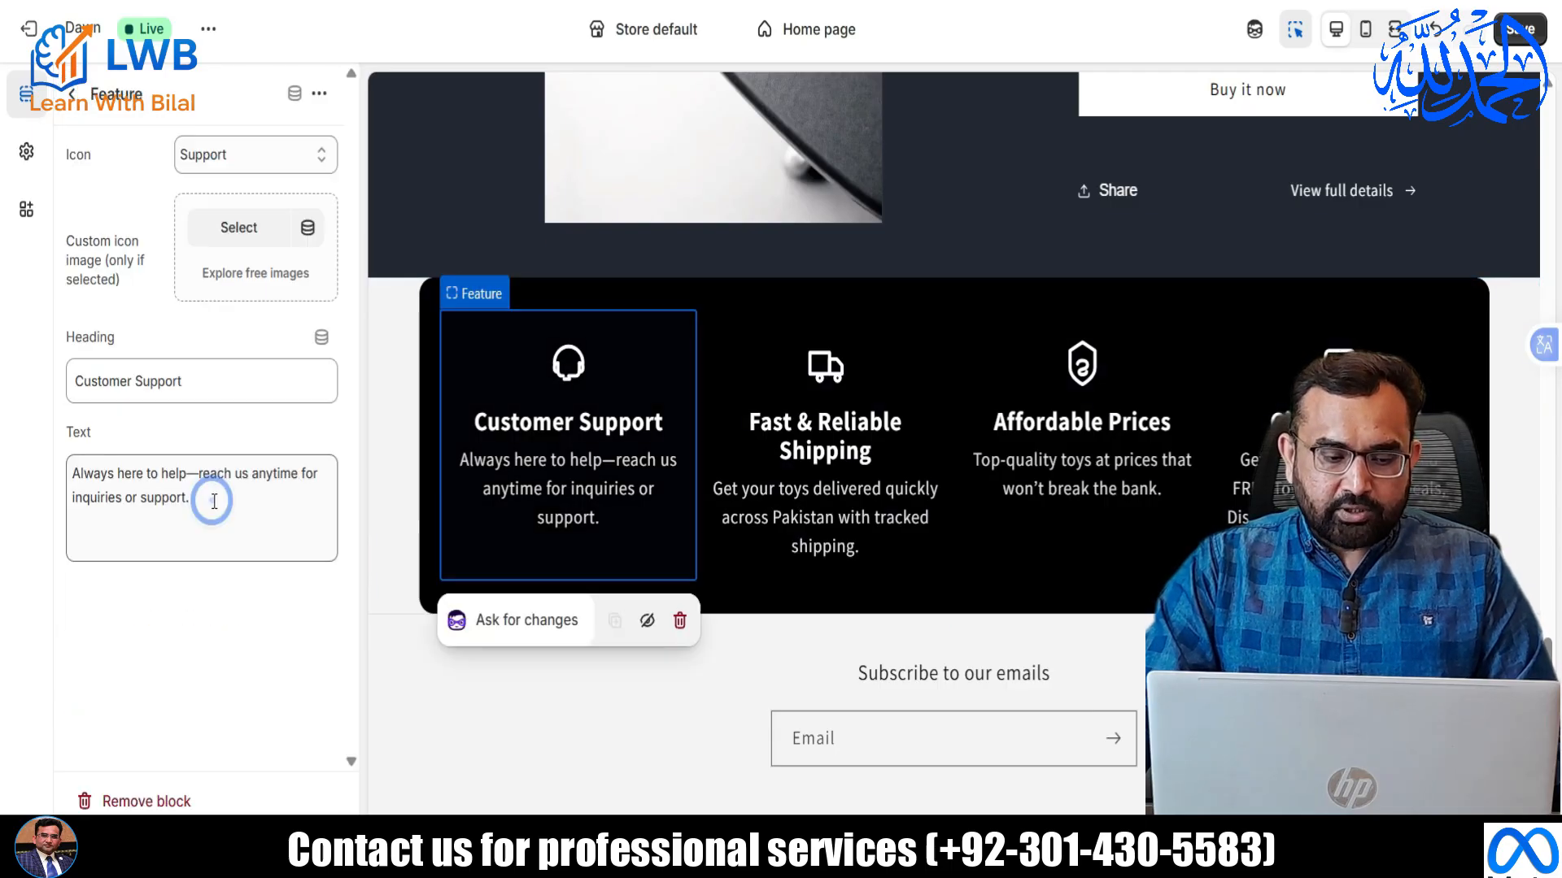
pyautogui.click(232, 232)
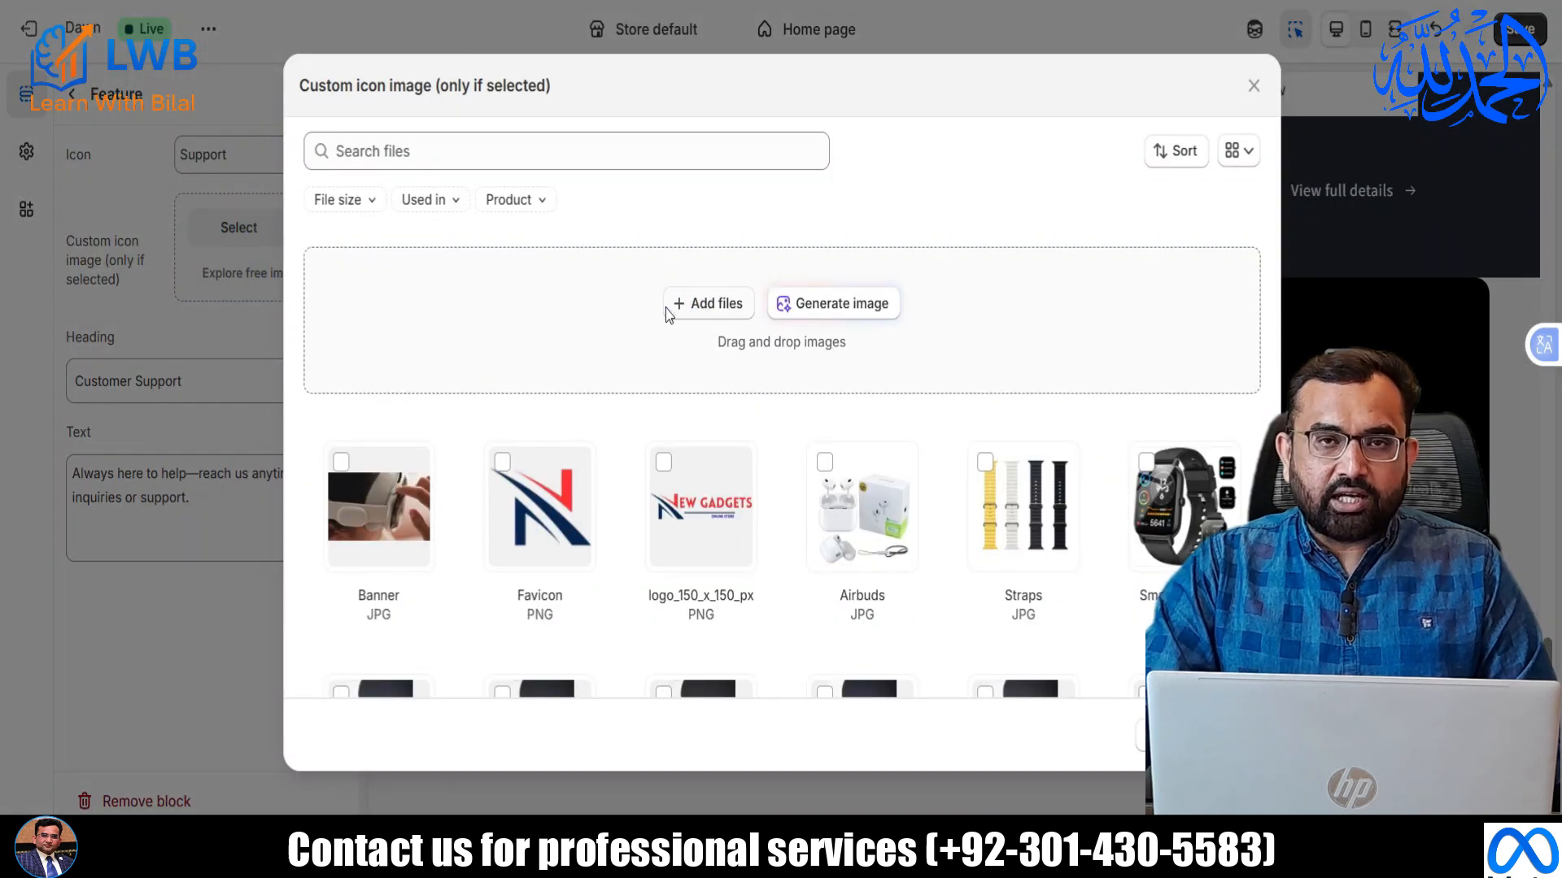
pyautogui.click(667, 312)
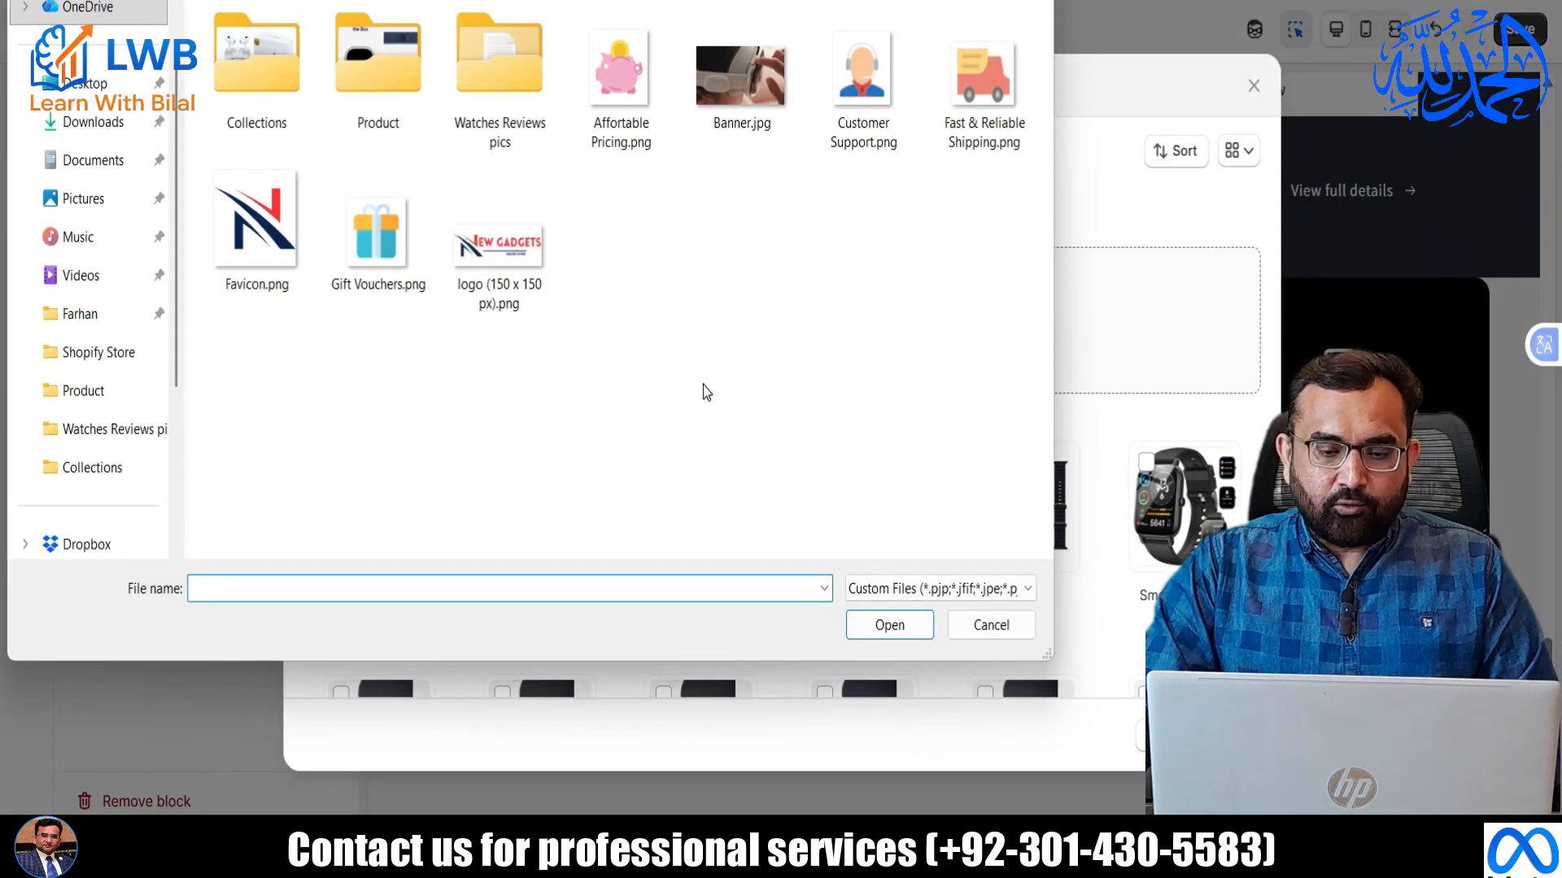
pyautogui.click(862, 90)
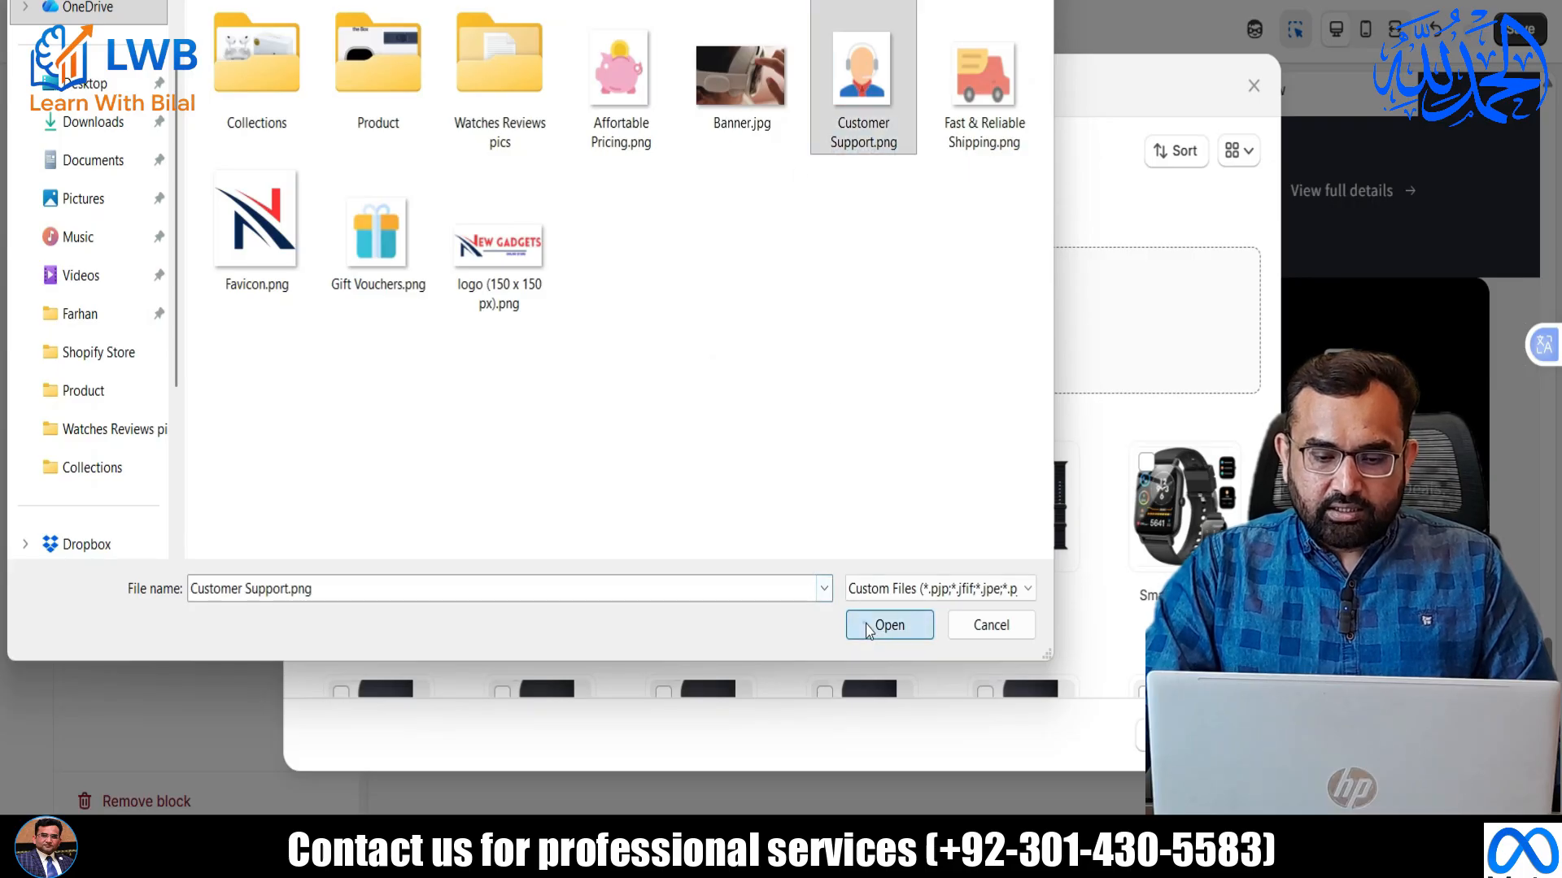
pyautogui.click(889, 624)
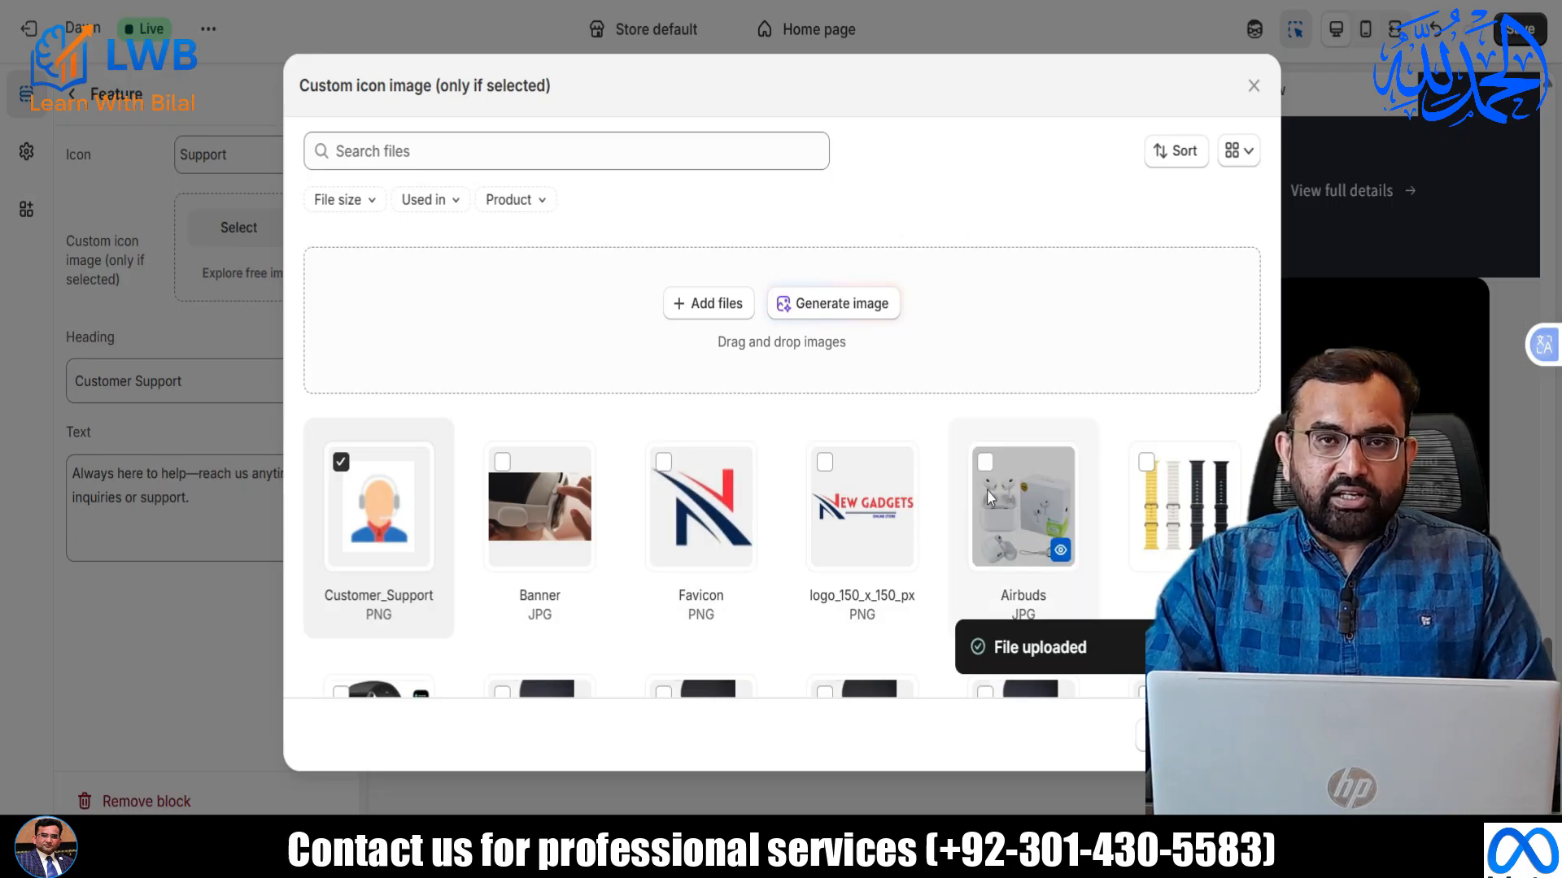
pyautogui.click(1231, 736)
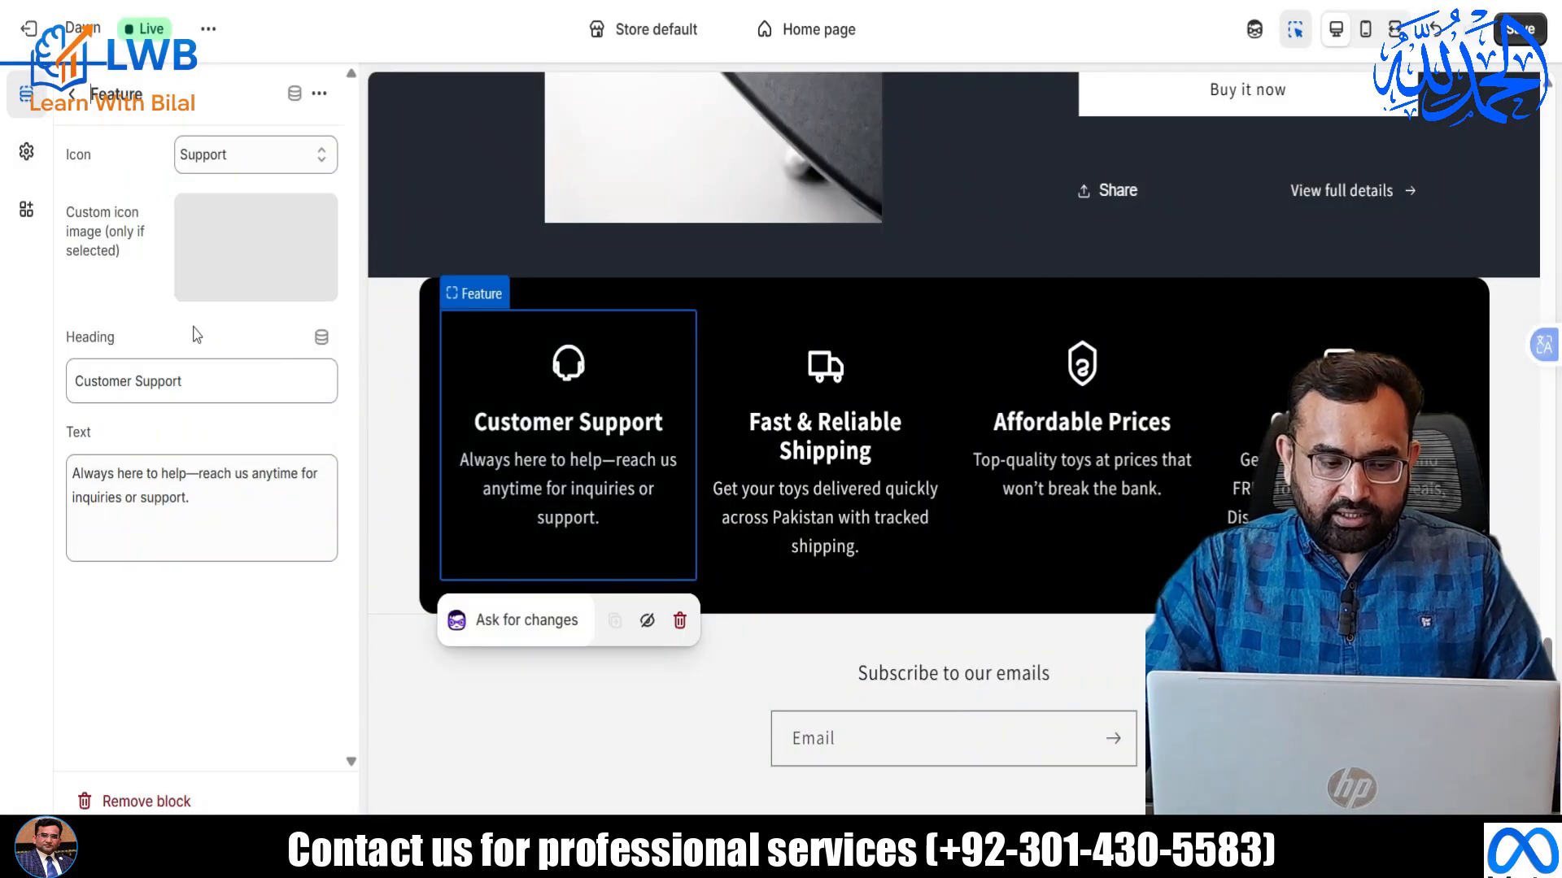
pyautogui.click(71, 92)
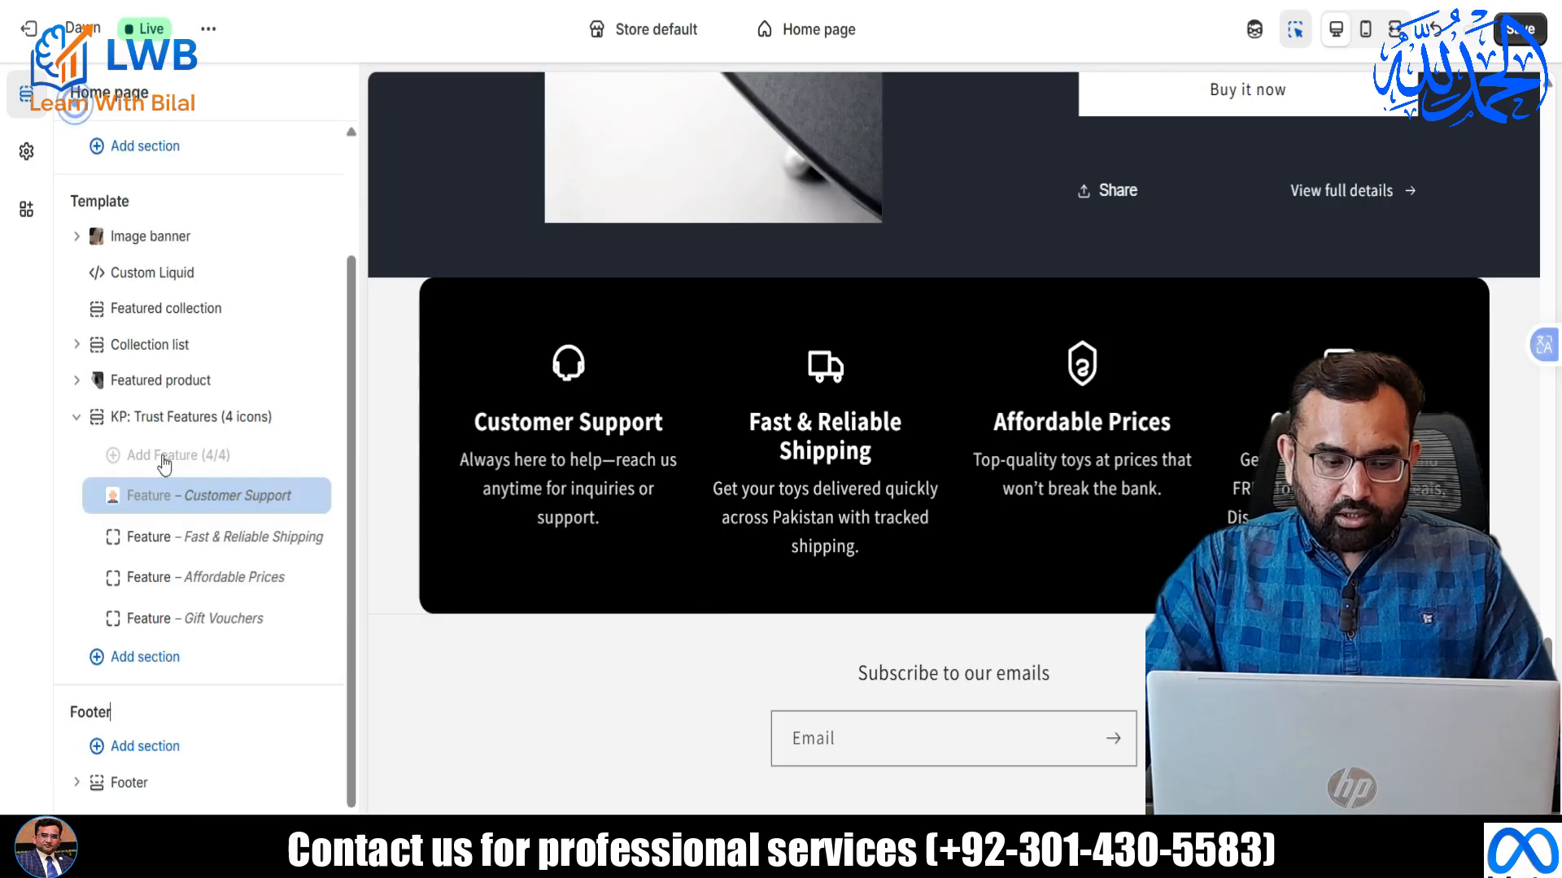
# Upload Fast & Reliable Shipping.png as the Fast & Reliable Shipping feature's custom icon image and save the theme.
pyautogui.click(210, 537)
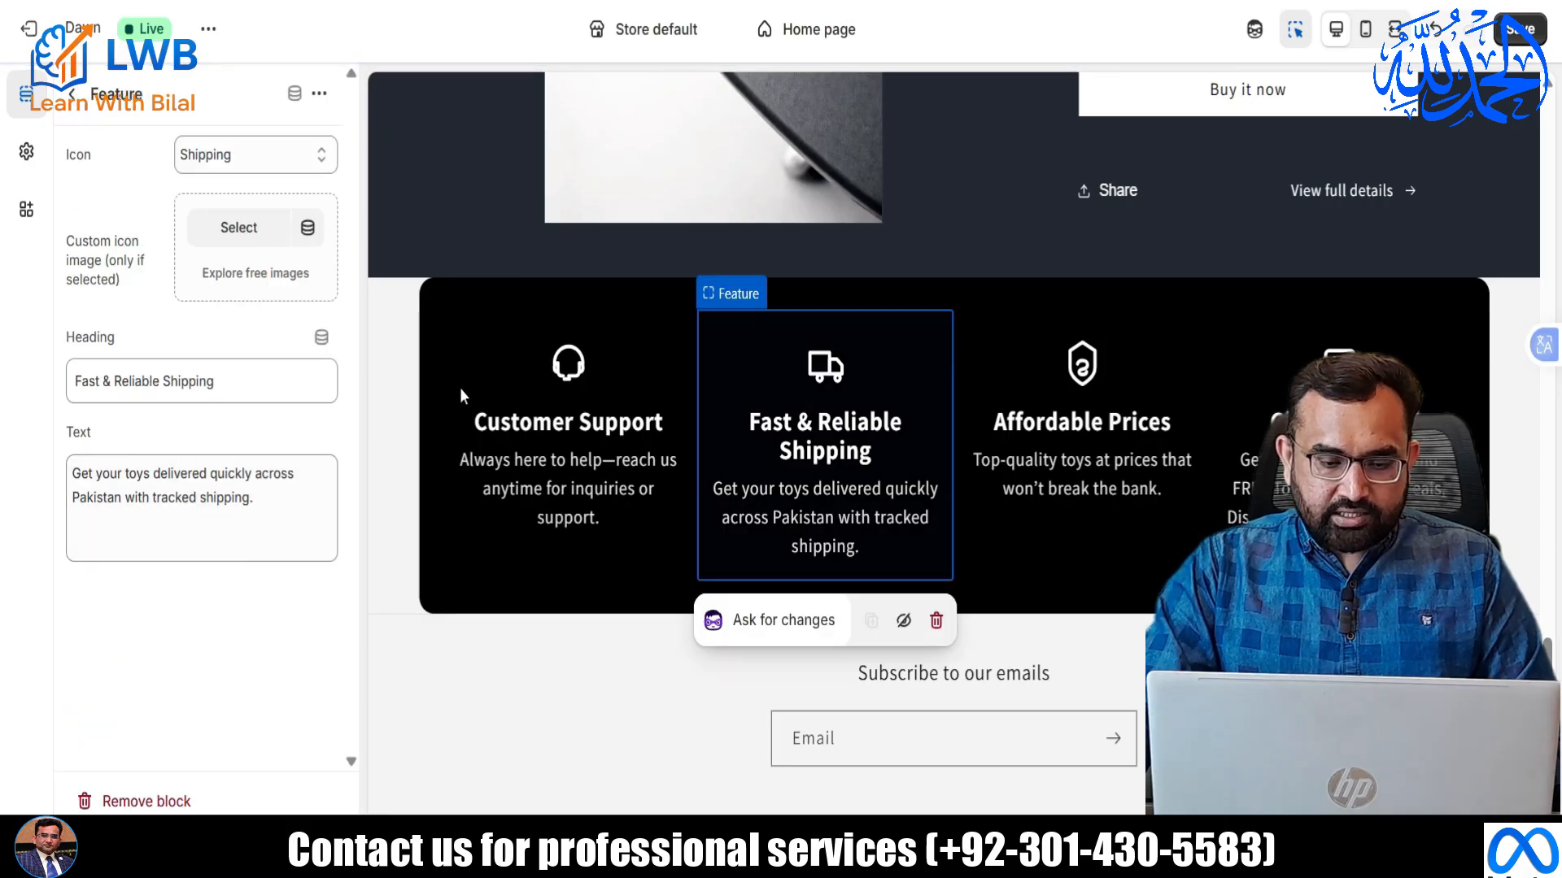
pyautogui.click(217, 234)
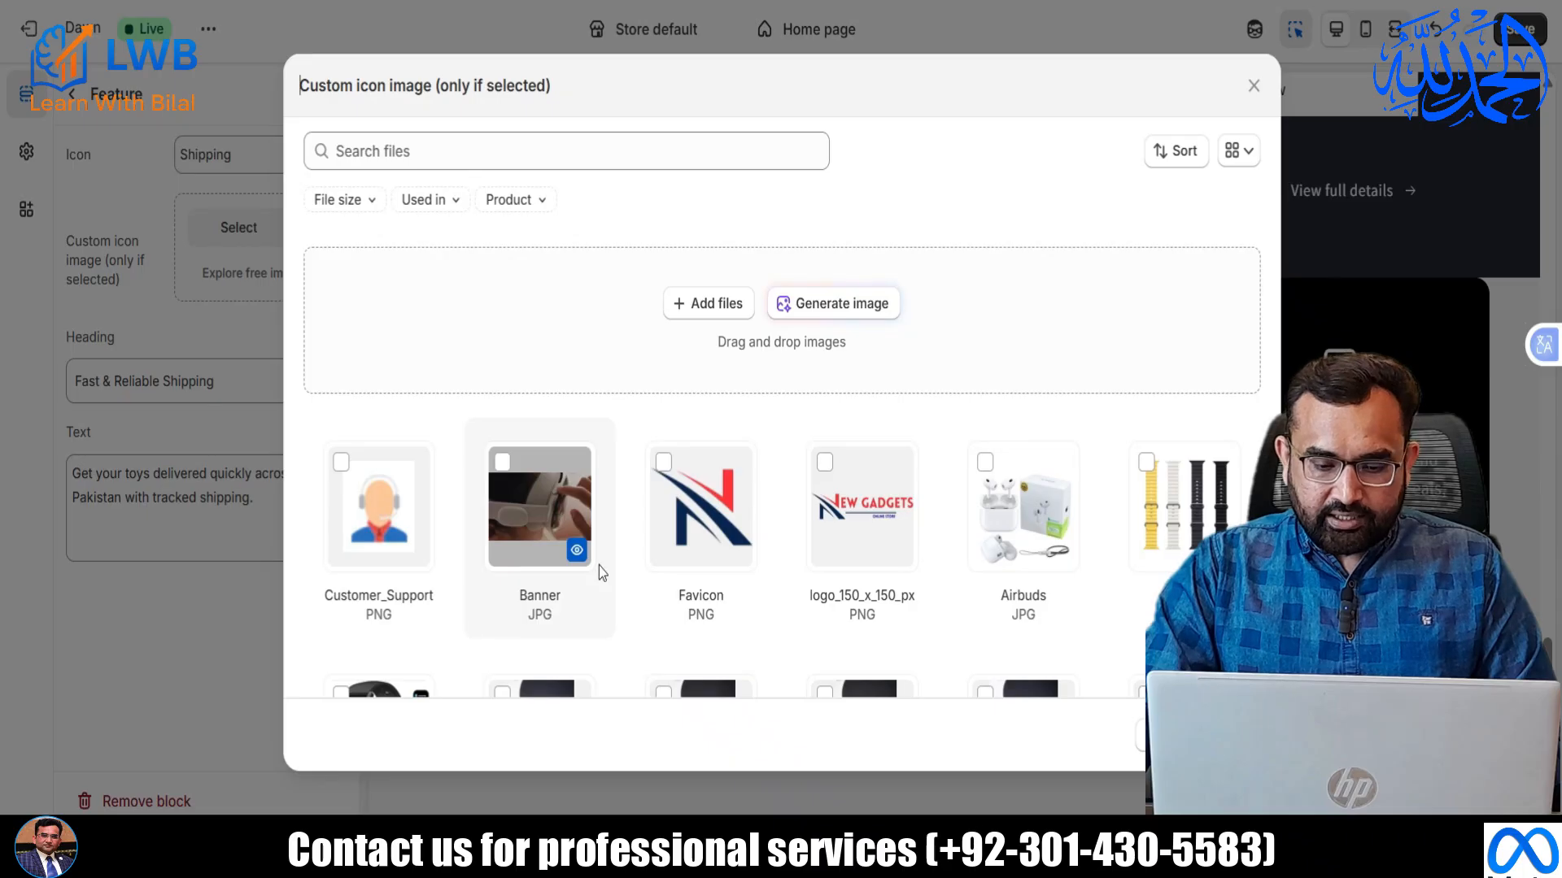
pyautogui.click(689, 300)
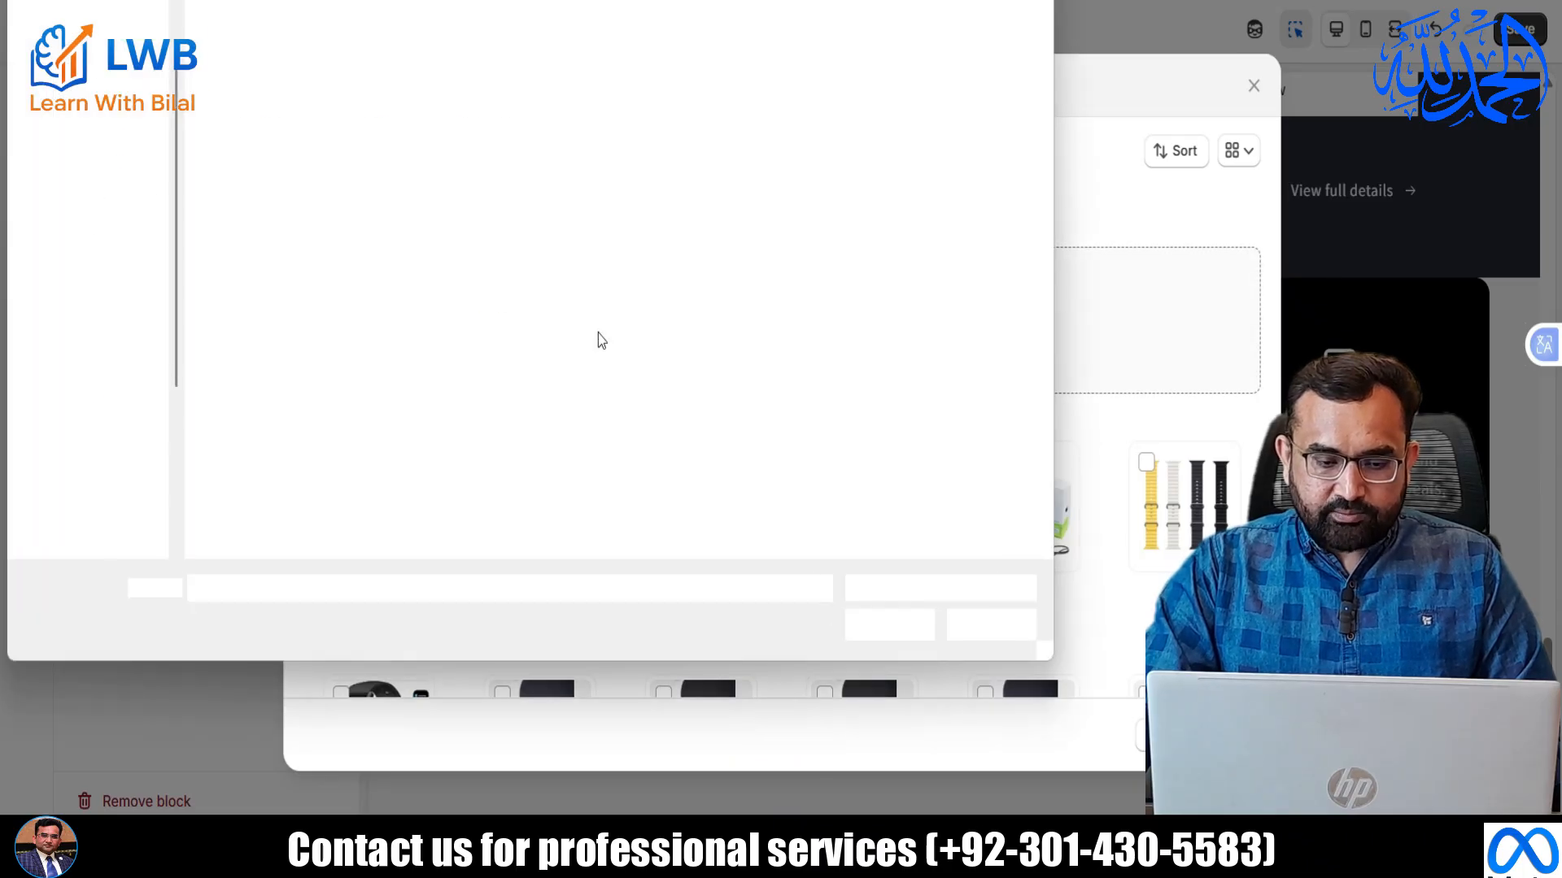
pyautogui.click(981, 122)
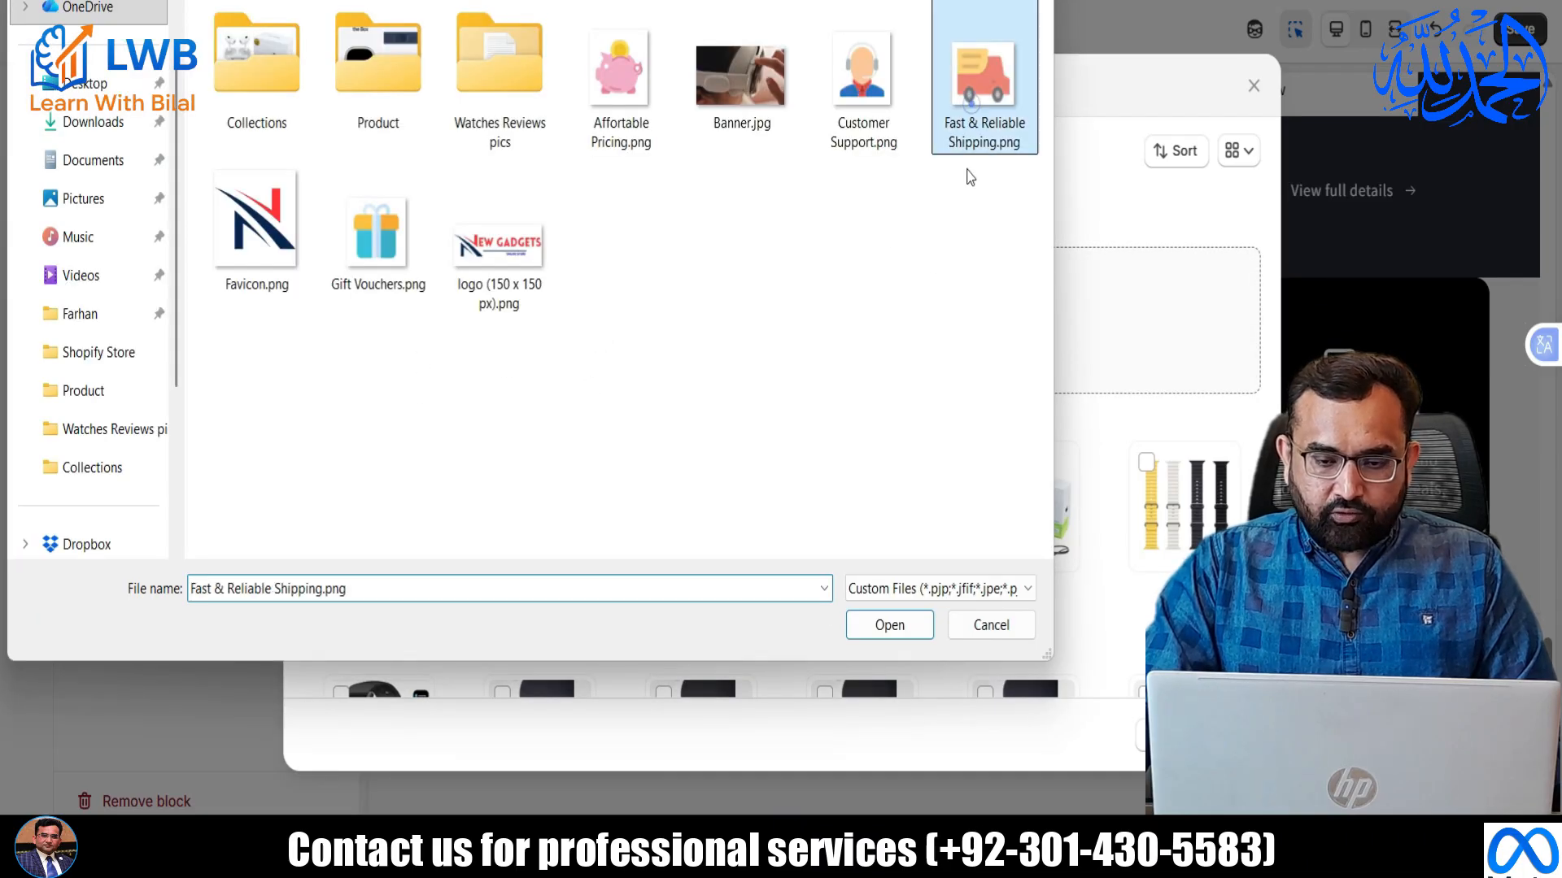
pyautogui.click(903, 627)
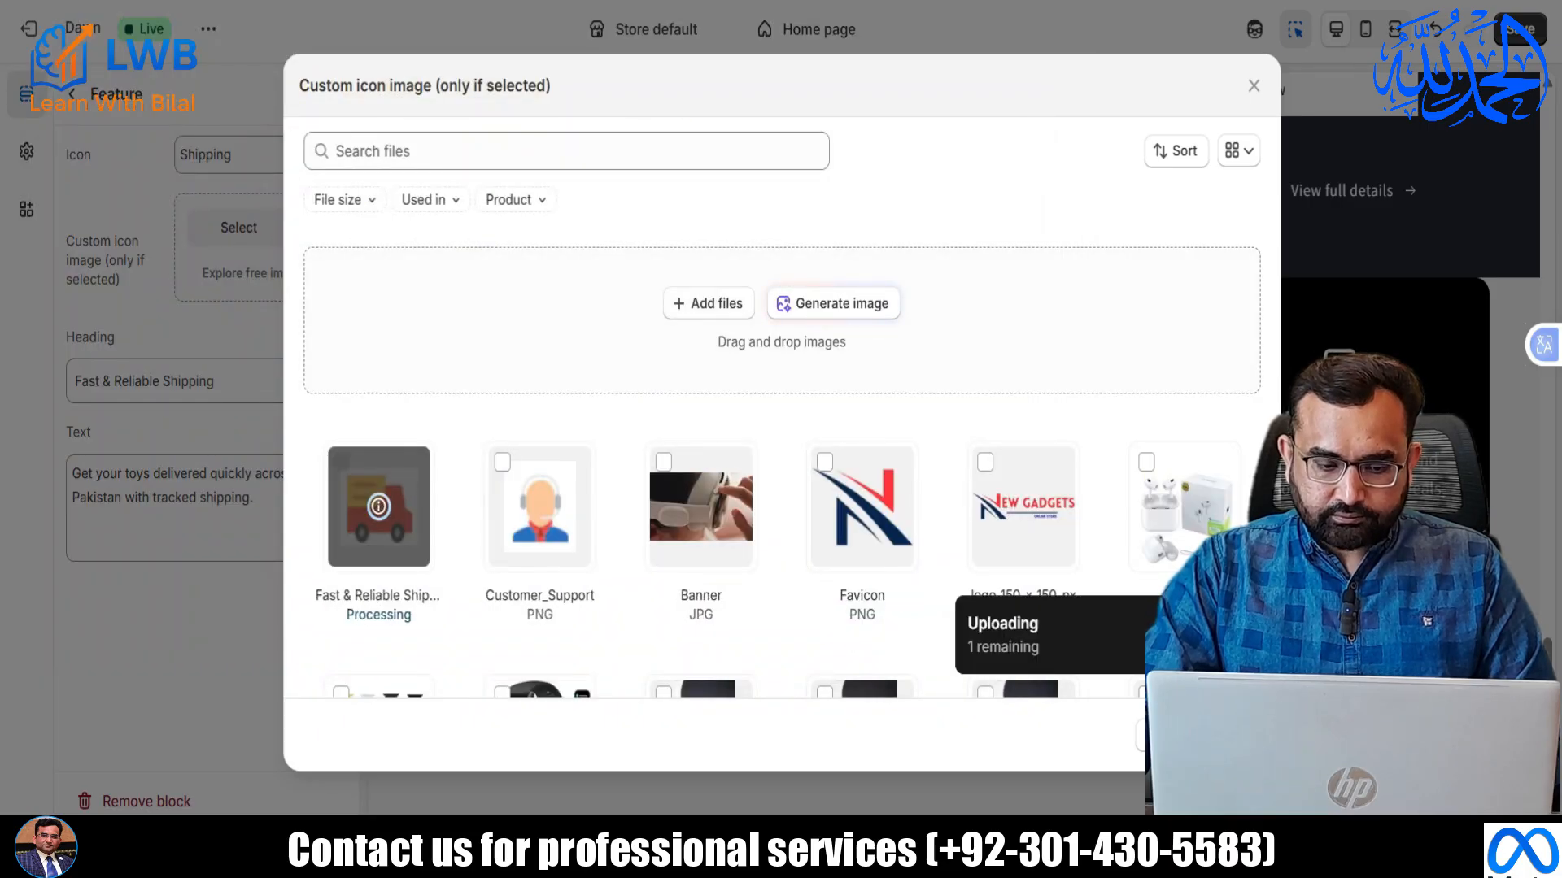
pyautogui.click(1232, 735)
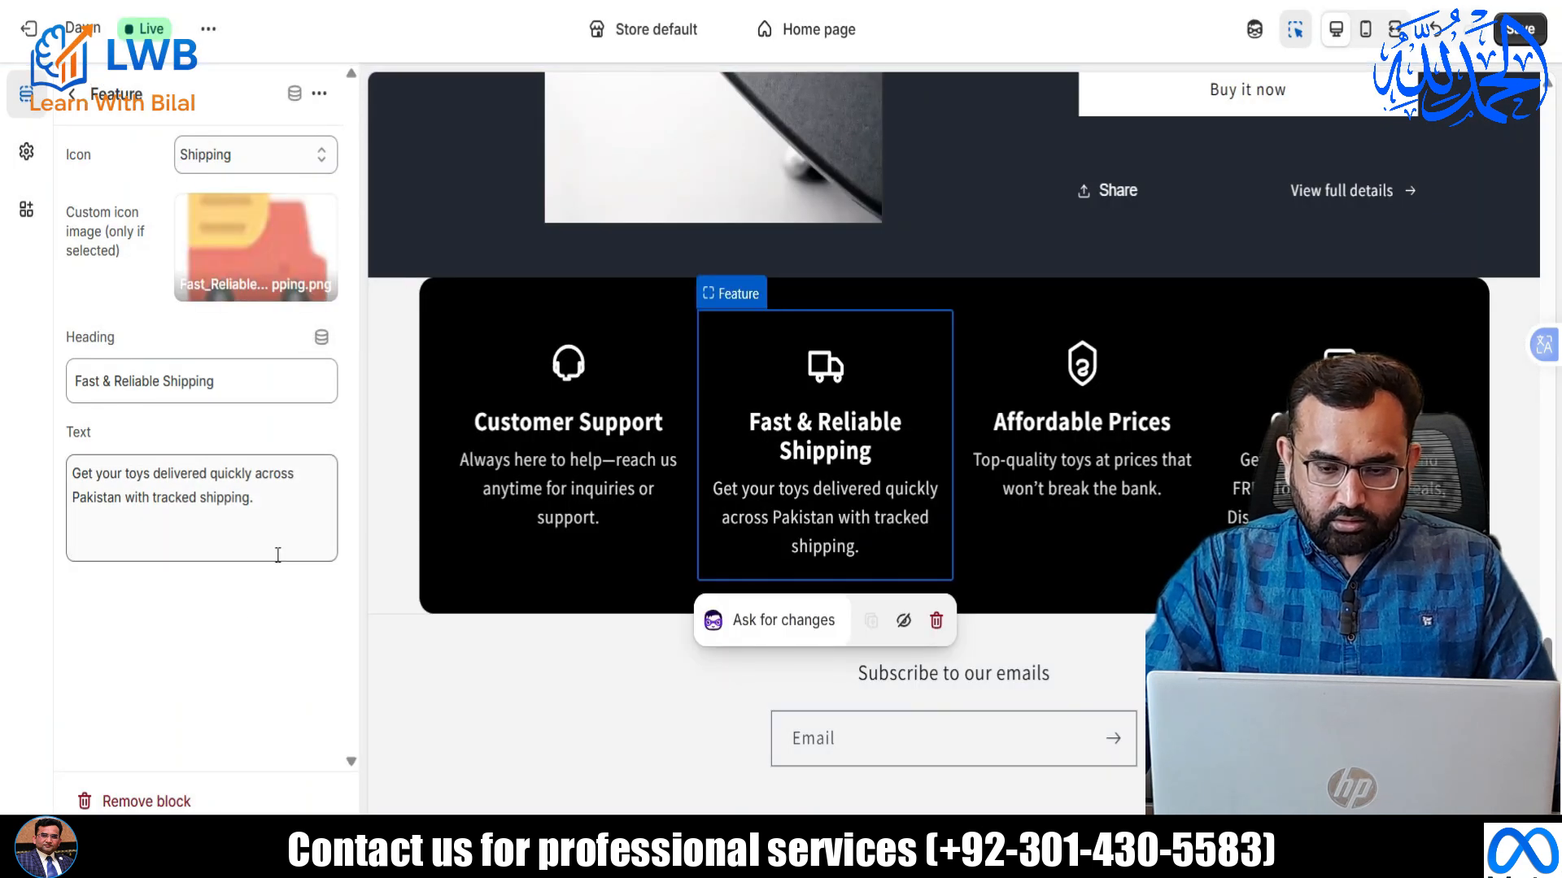
pyautogui.hotkey('ctrl', 's')
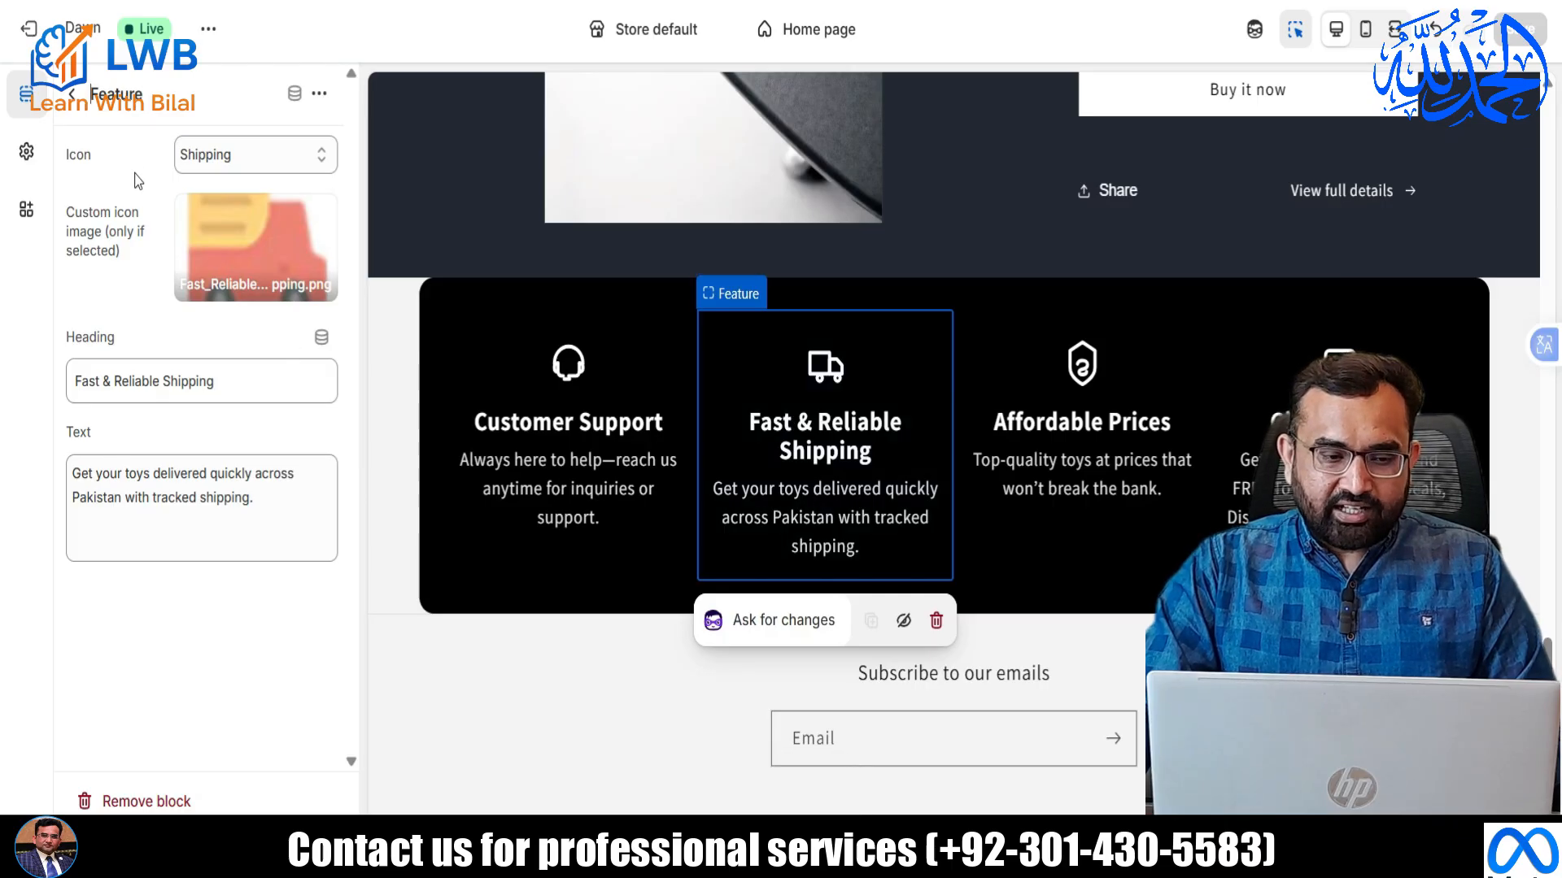
# Switch the Fast & Reliable Shipping feature's icon to Custom image and save the theme.
pyautogui.click(204, 158)
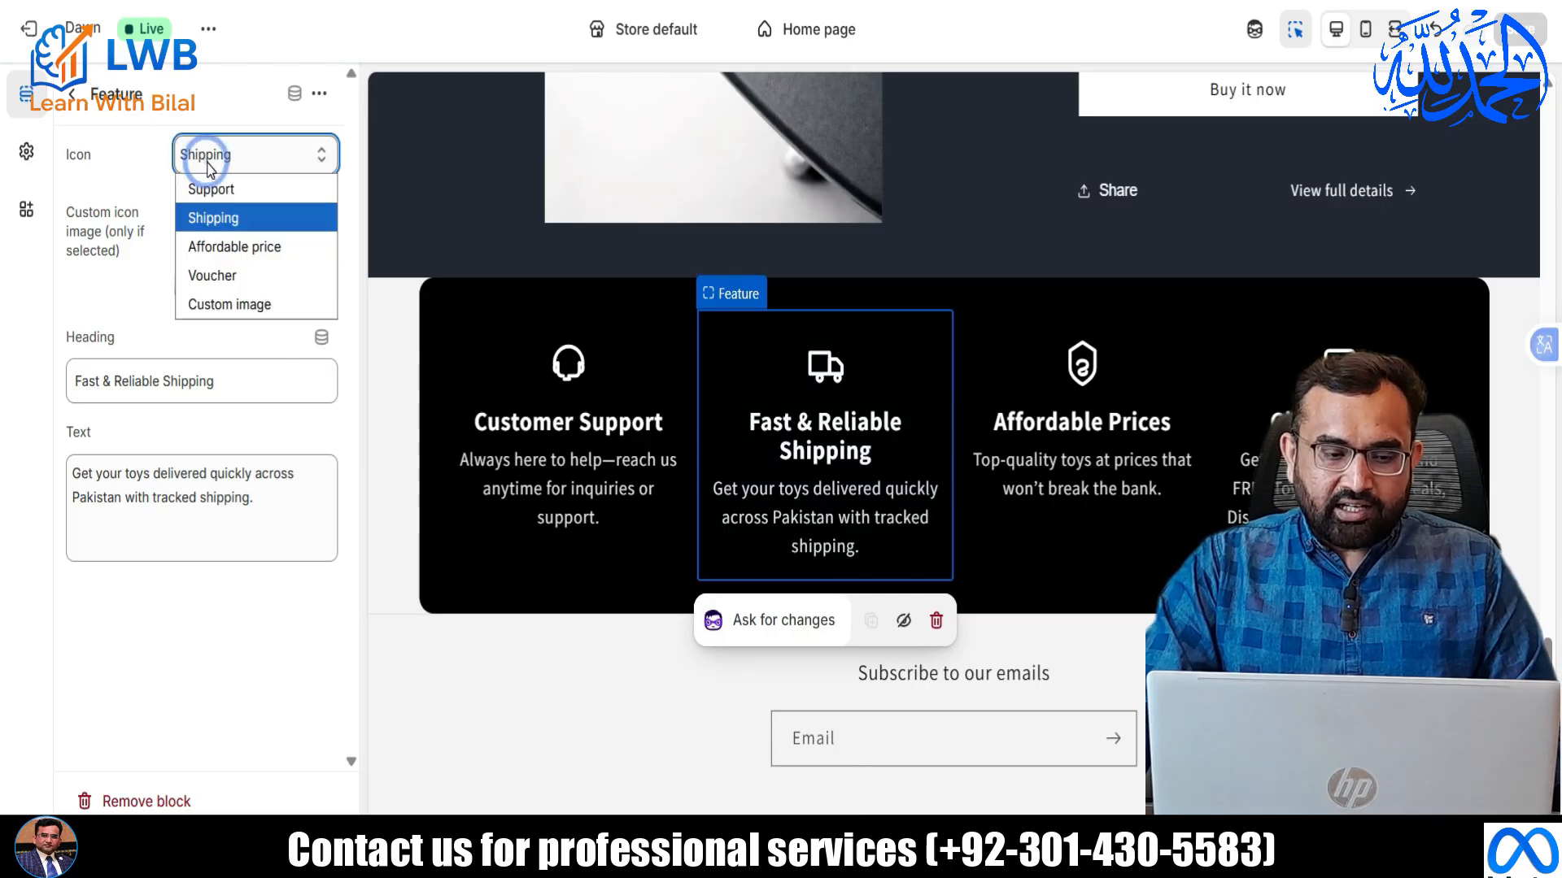
pyautogui.click(226, 306)
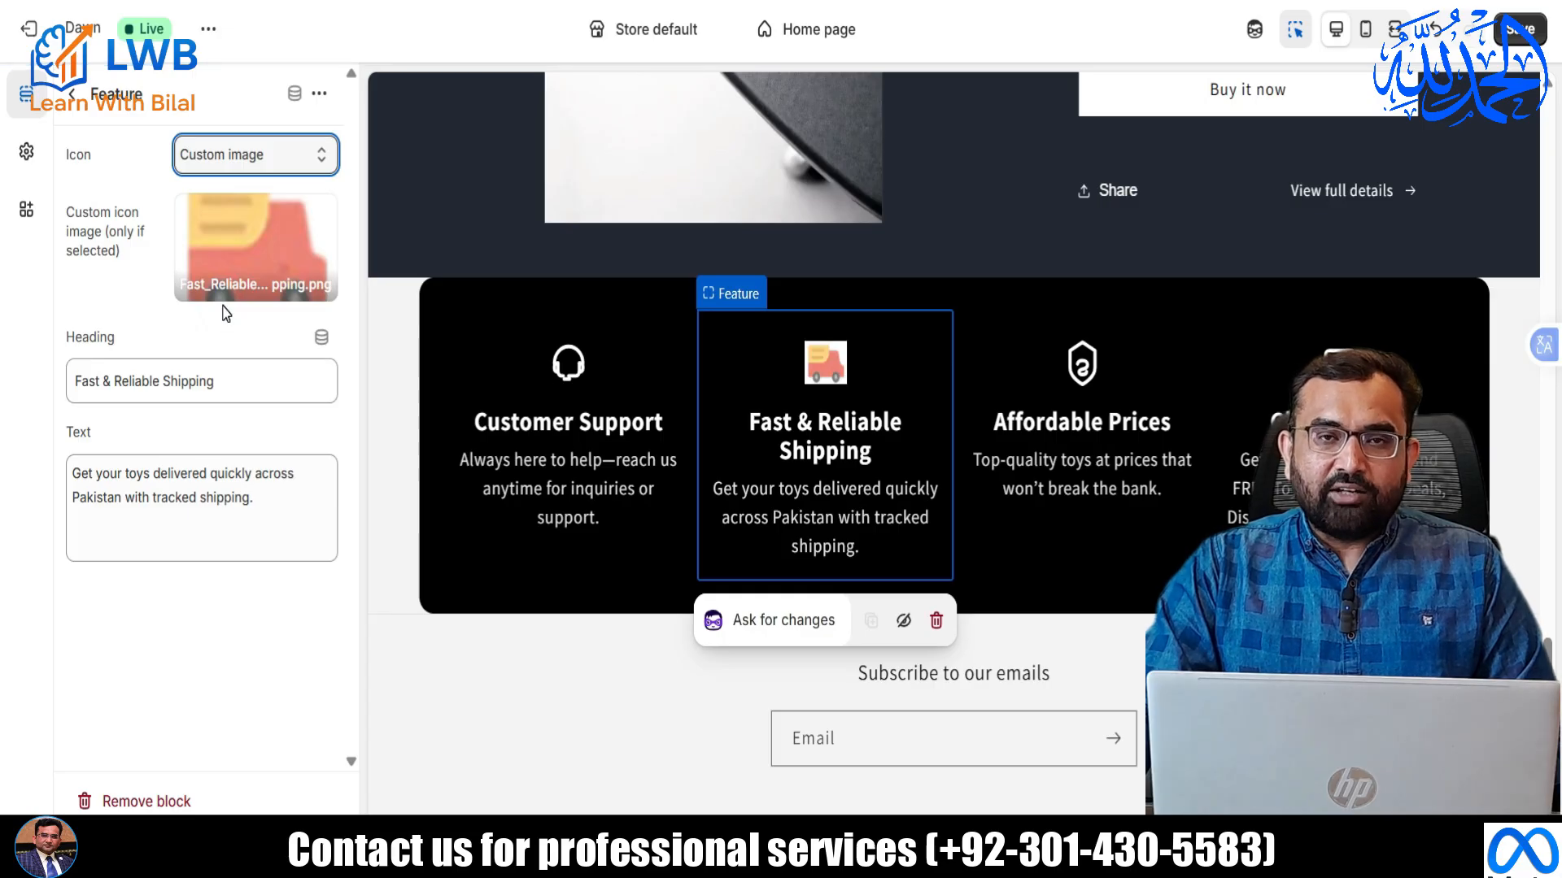
pyautogui.moveTo(309, 238)
pyautogui.click(1511, 36)
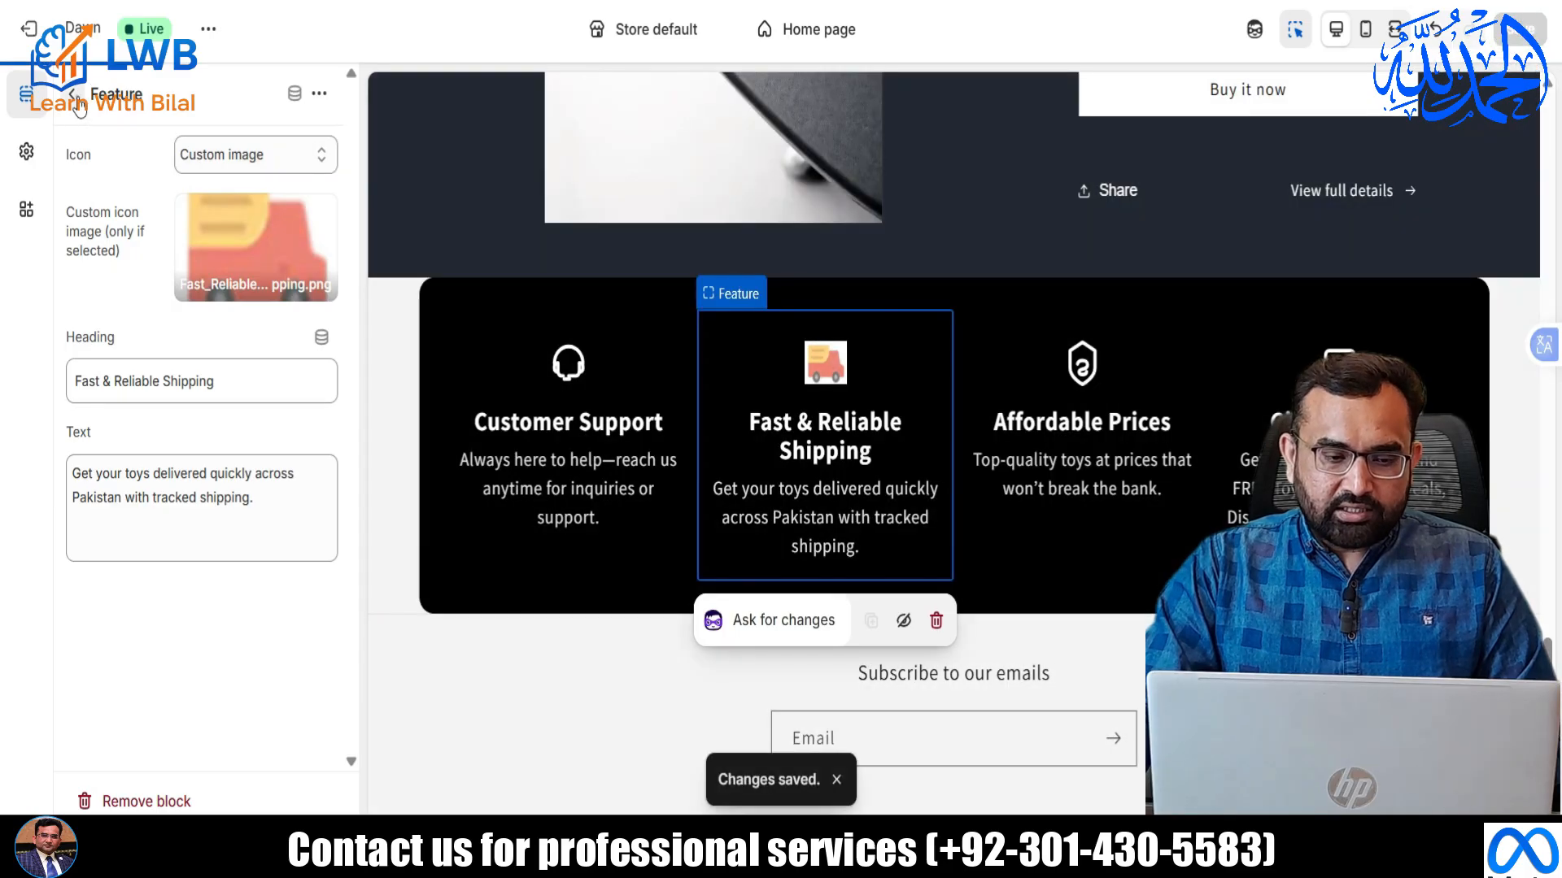
pyautogui.click(75, 95)
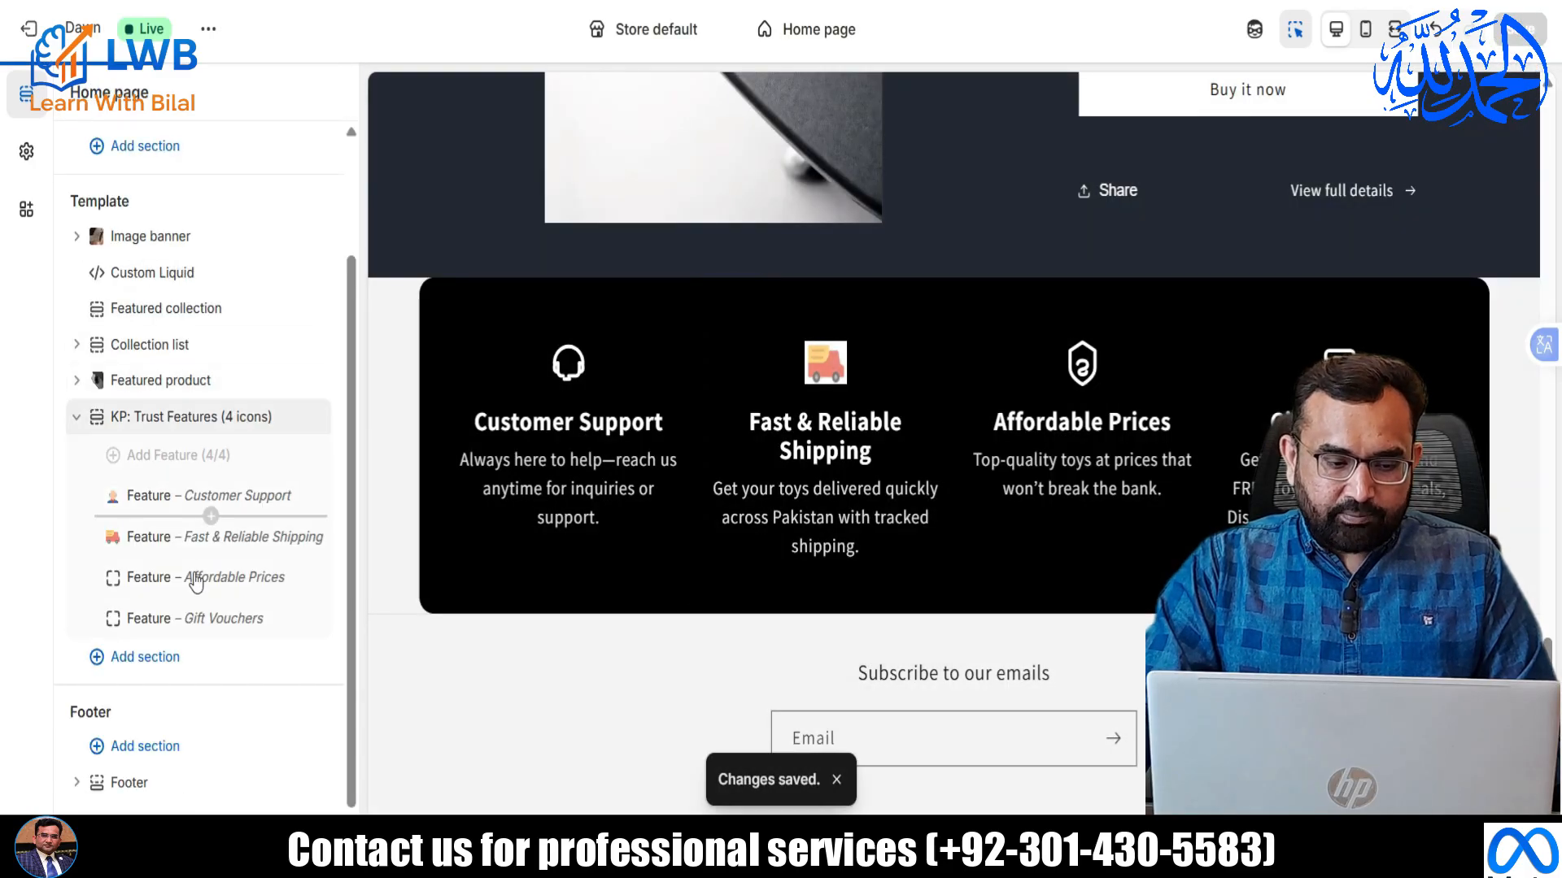
# Switch the Customer Support feature's icon to Custom image.
pyautogui.click(210, 509)
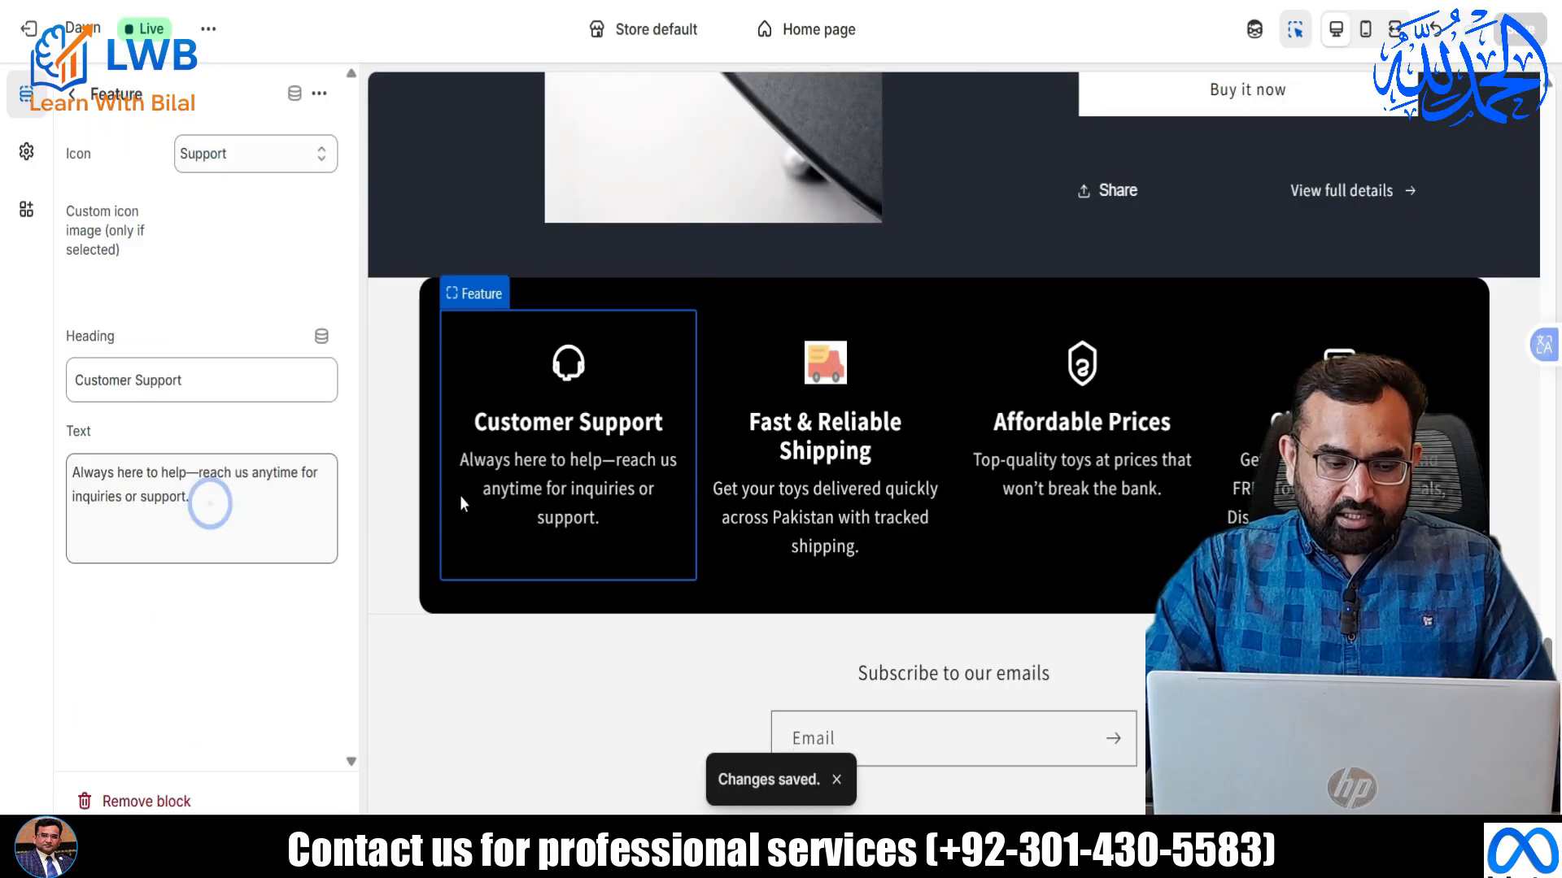
pyautogui.click(250, 156)
pyautogui.click(214, 313)
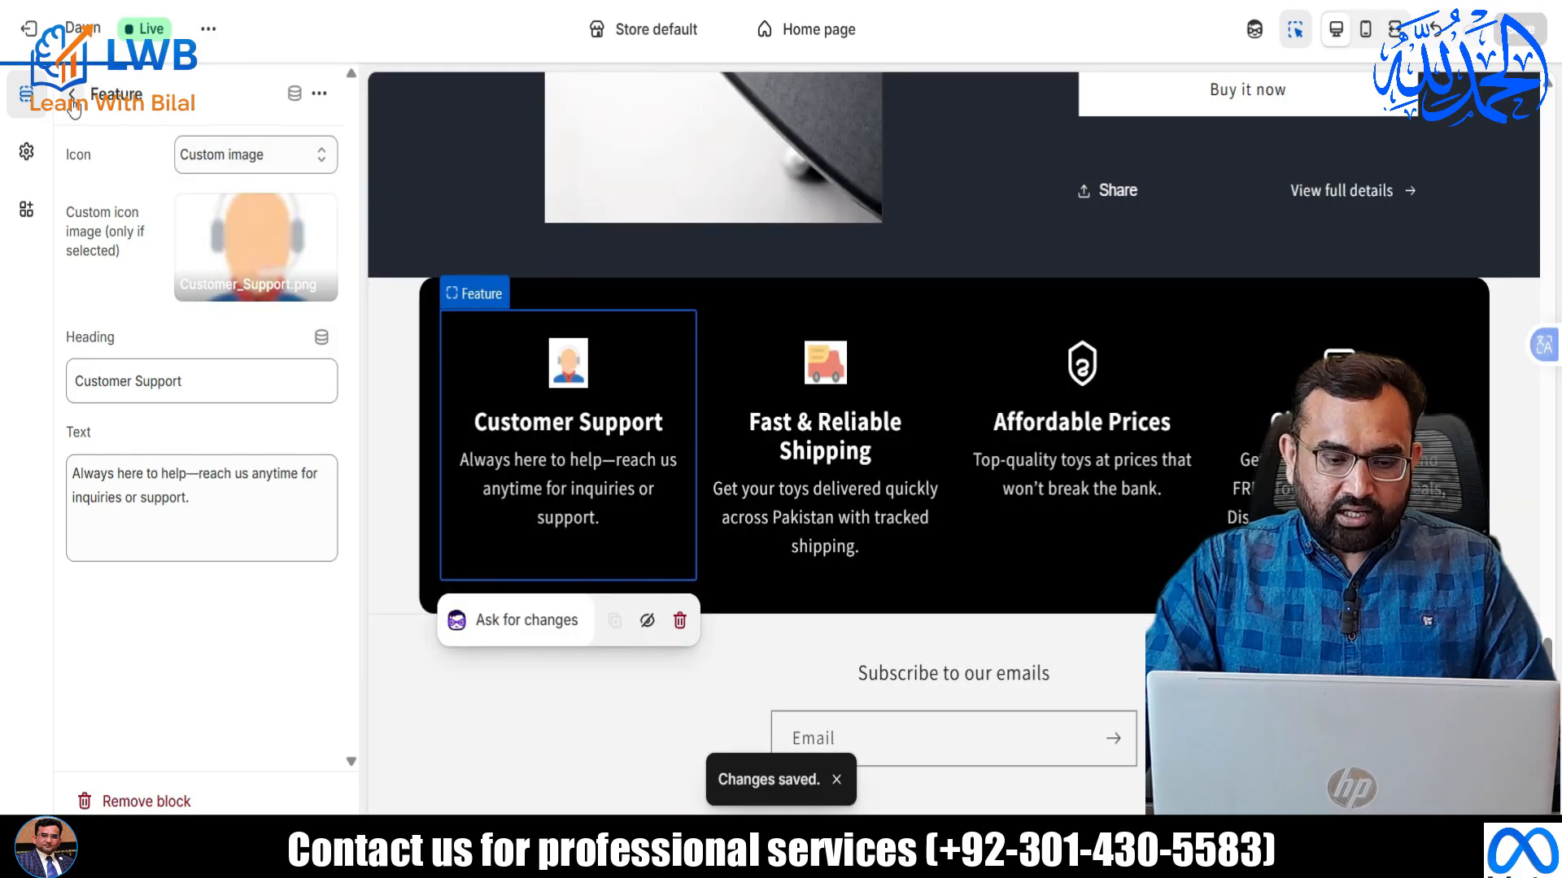
pyautogui.click(73, 95)
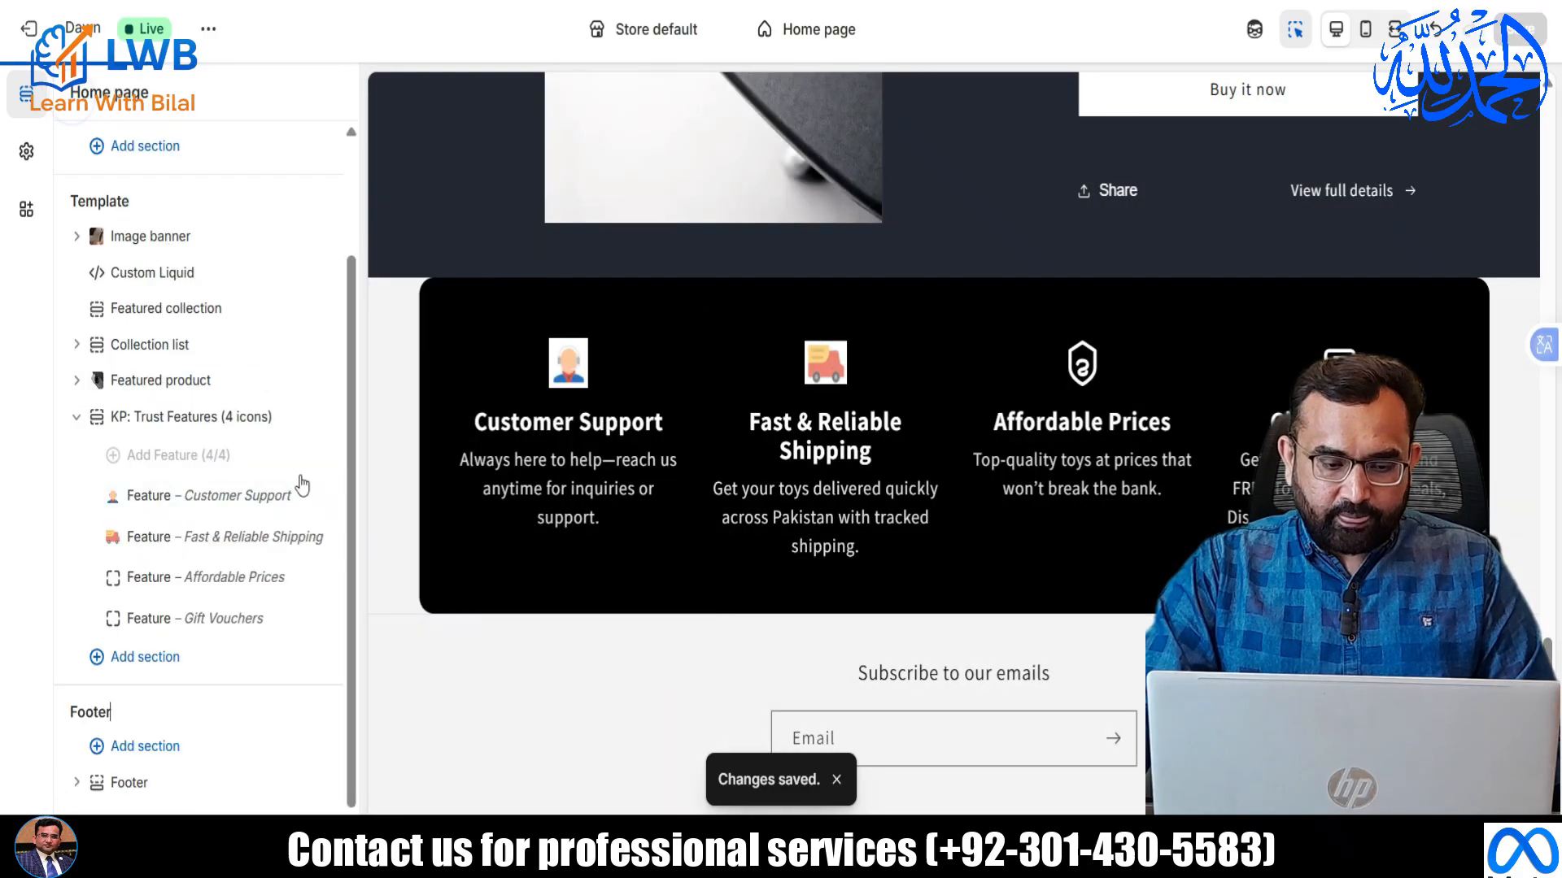
# Set the Affordable Prices feature's icon to Custom image and upload Affortable Pricing.png as its custom icon.
pyautogui.click(187, 578)
pyautogui.click(244, 155)
pyautogui.click(218, 309)
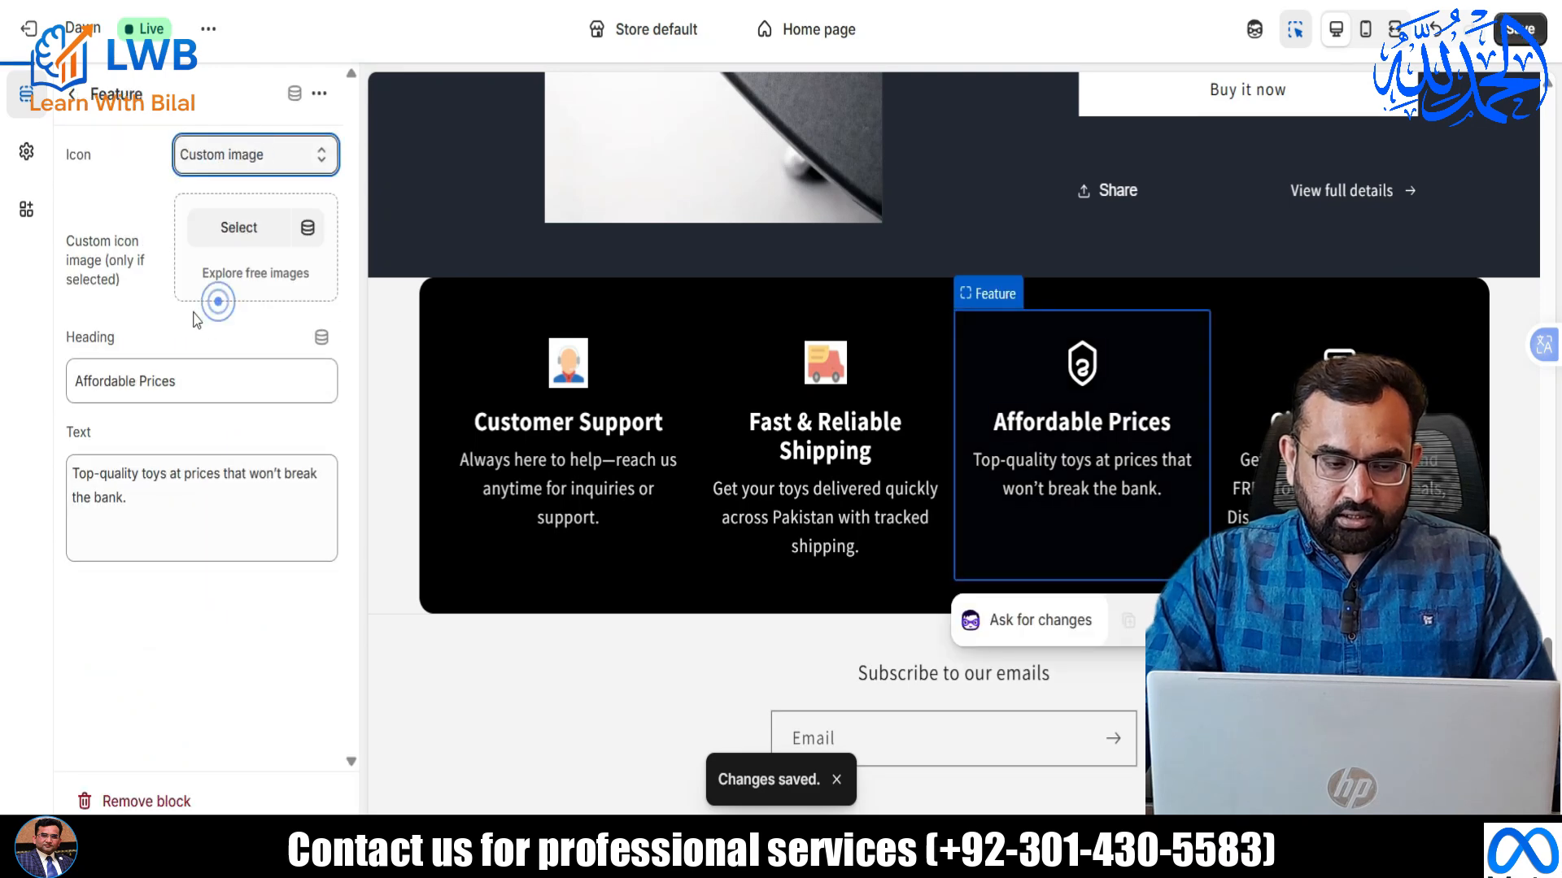
pyautogui.click(234, 226)
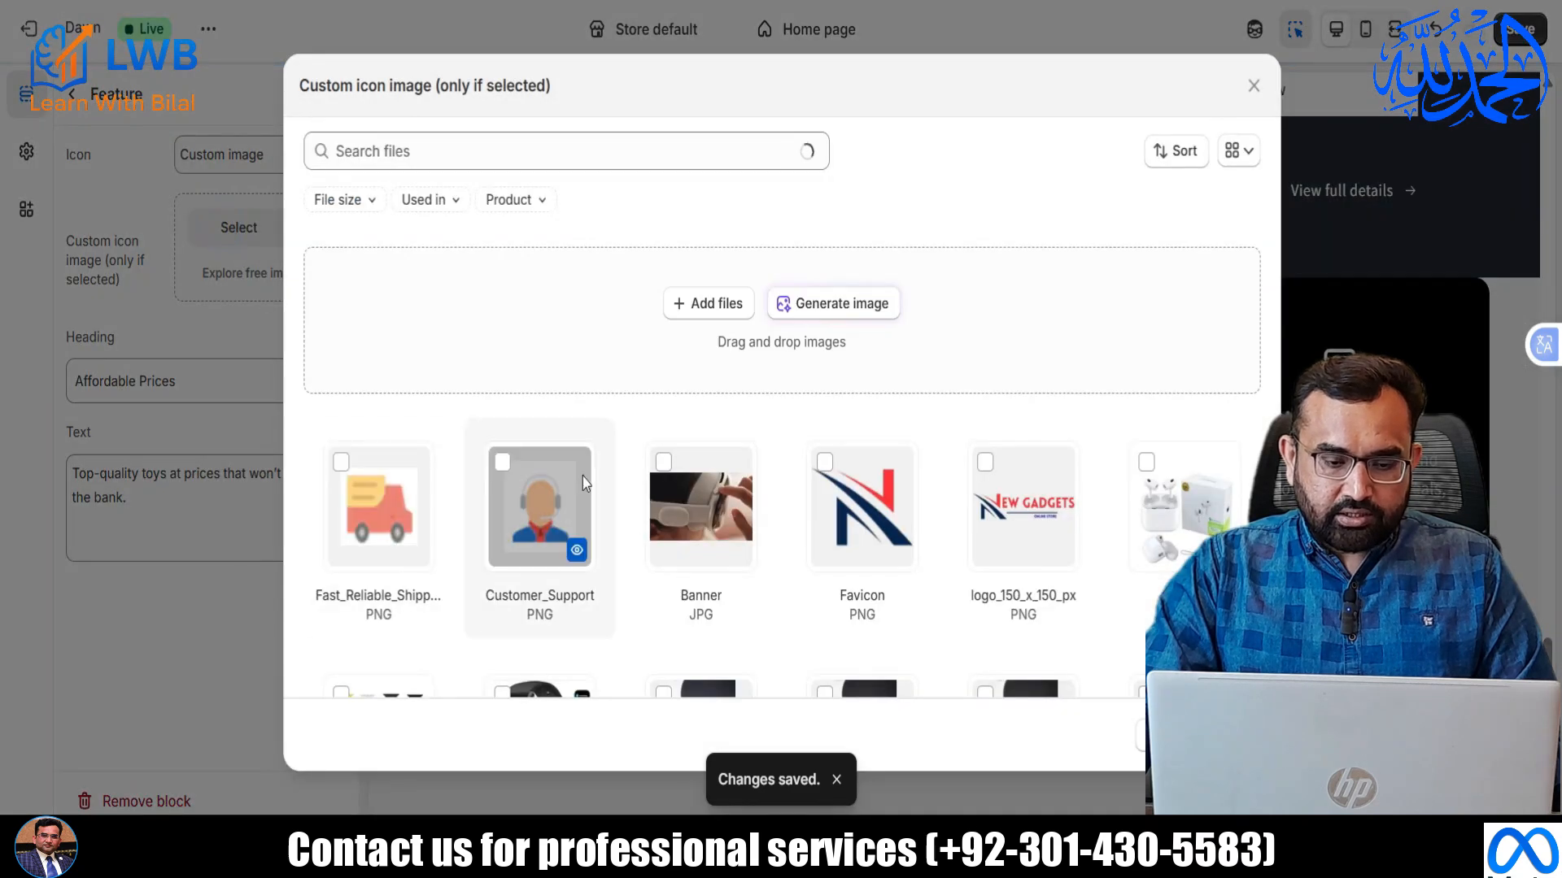
pyautogui.click(656, 368)
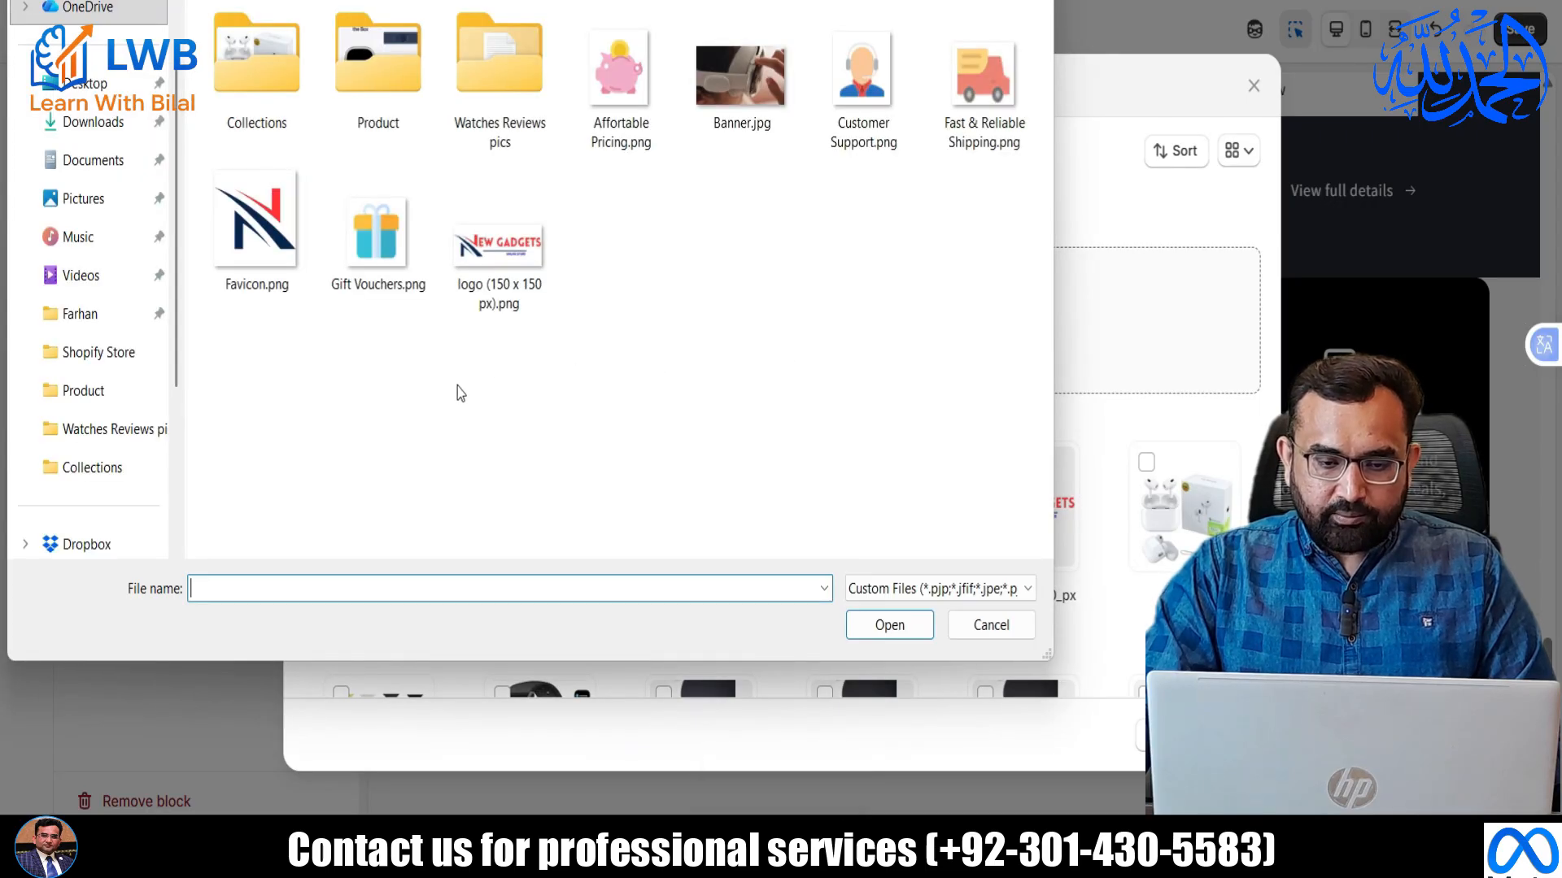
pyautogui.click(620, 77)
pyautogui.click(886, 626)
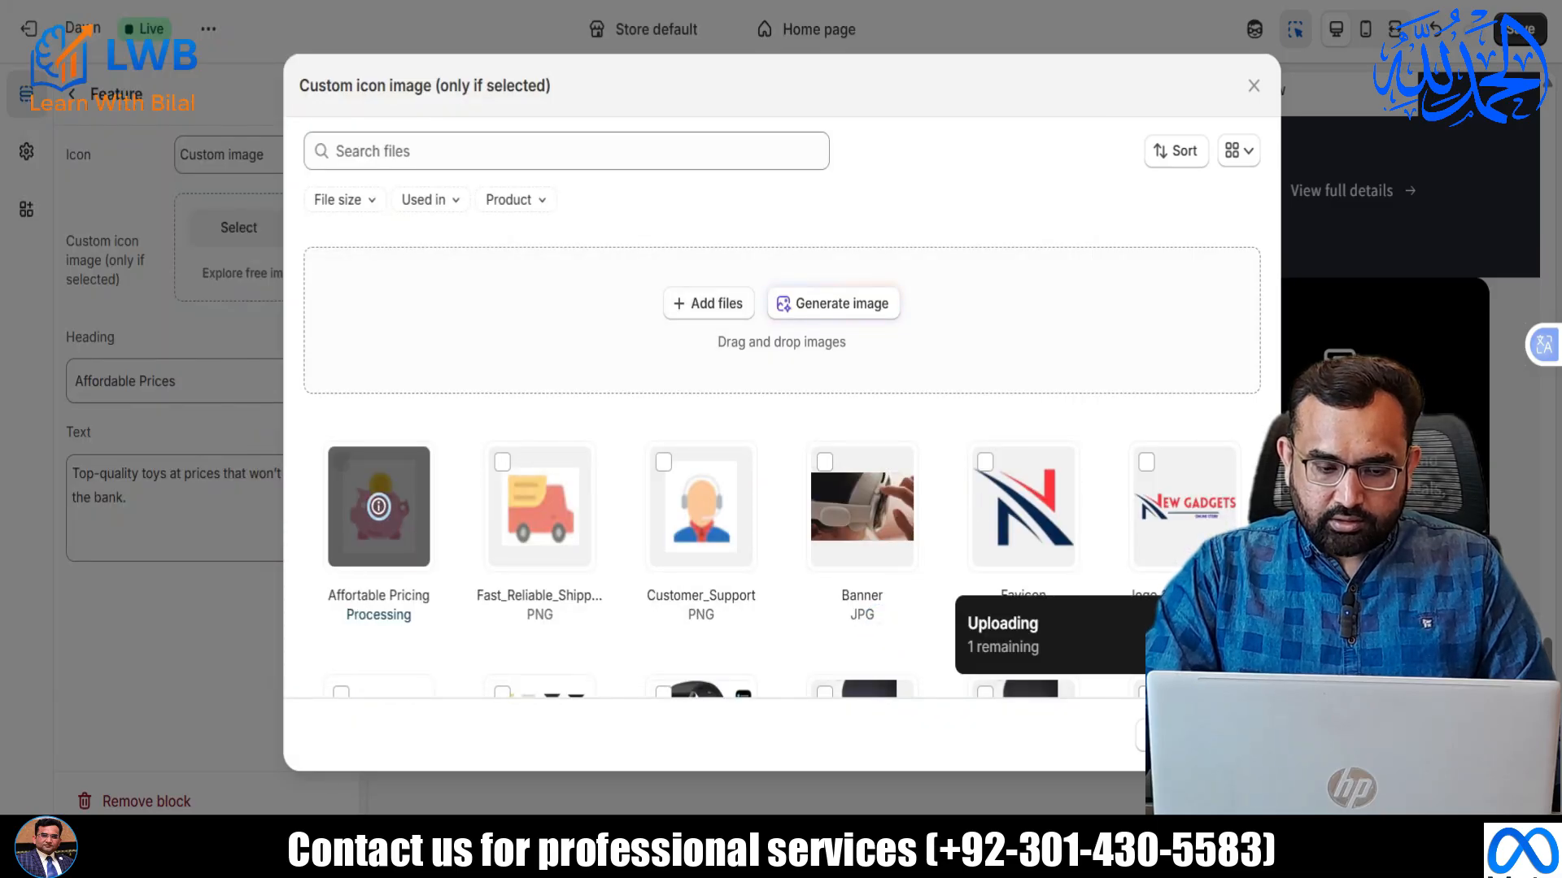
pyautogui.click(1233, 735)
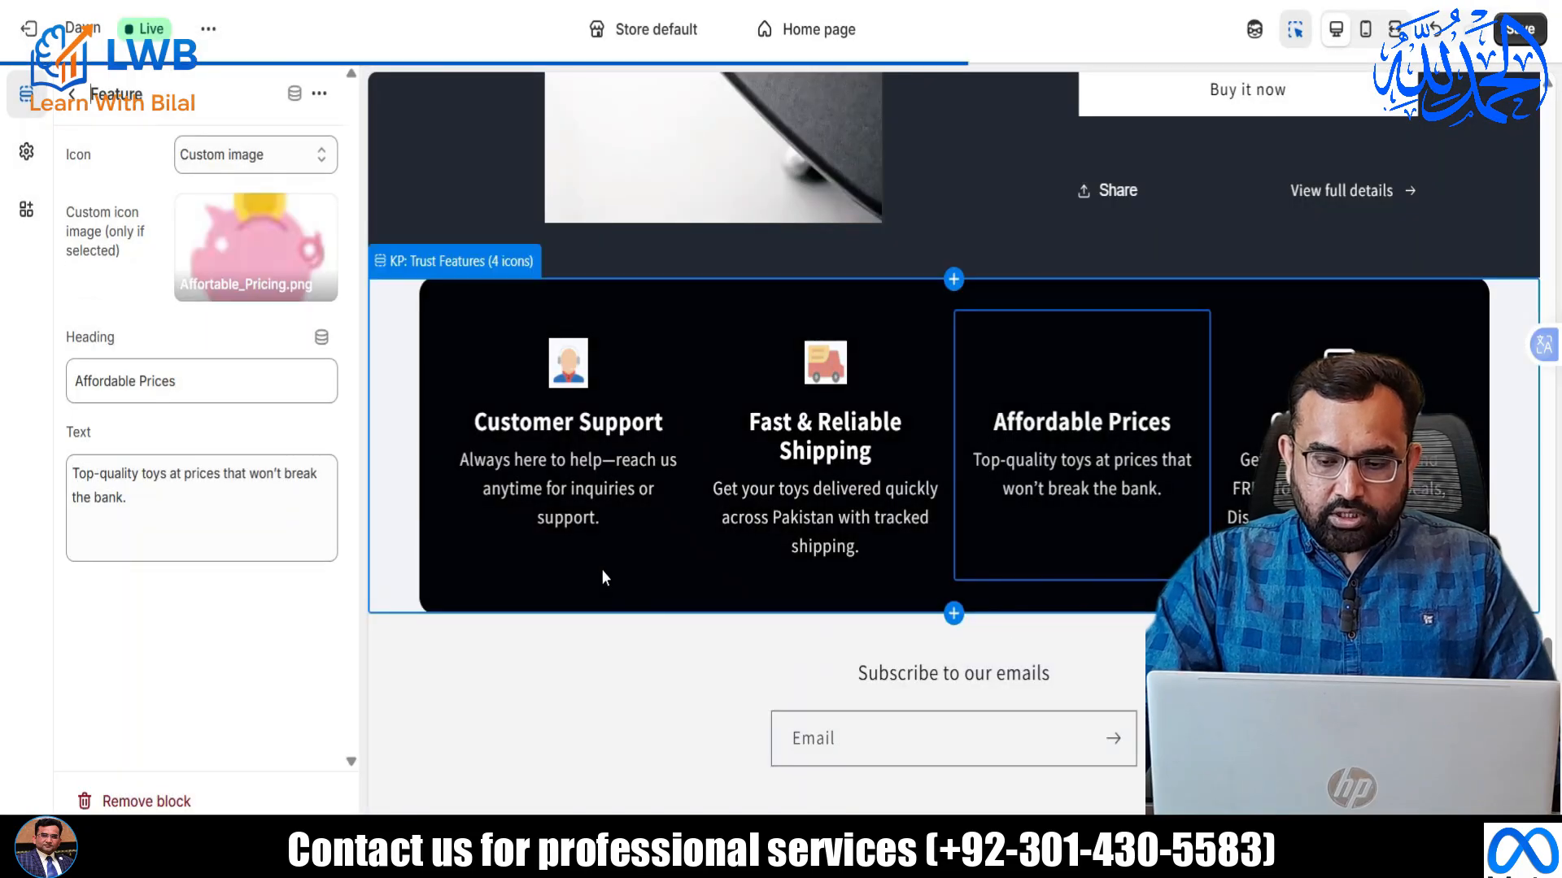
pyautogui.click(73, 102)
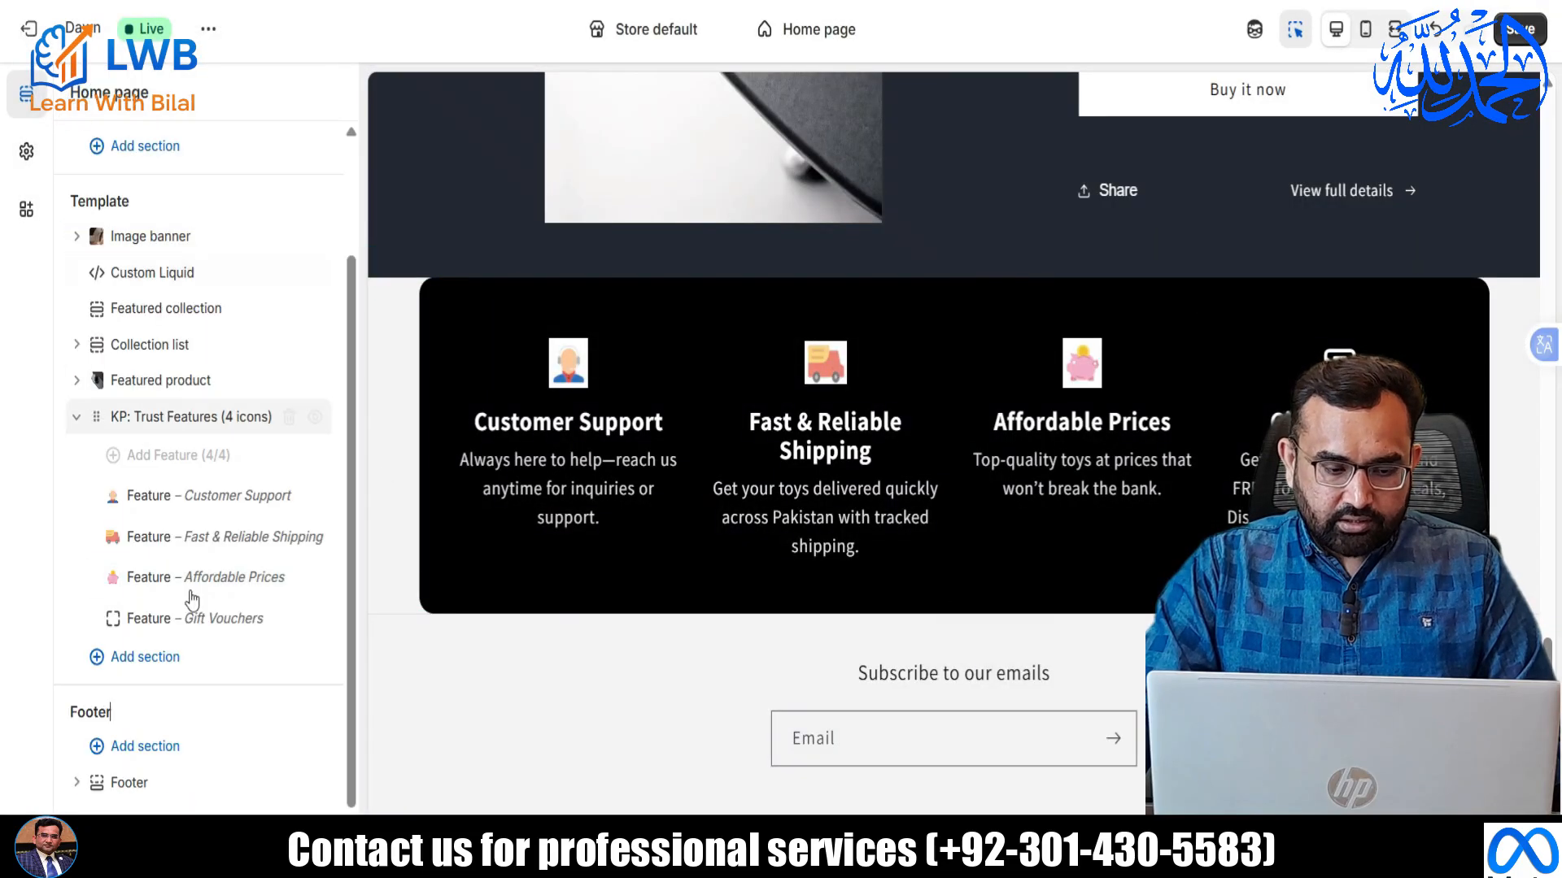
# Upload Gift Vouchers.png and assign it as the Gift Vouchers feature's custom icon image.
pyautogui.click(195, 617)
pyautogui.click(200, 229)
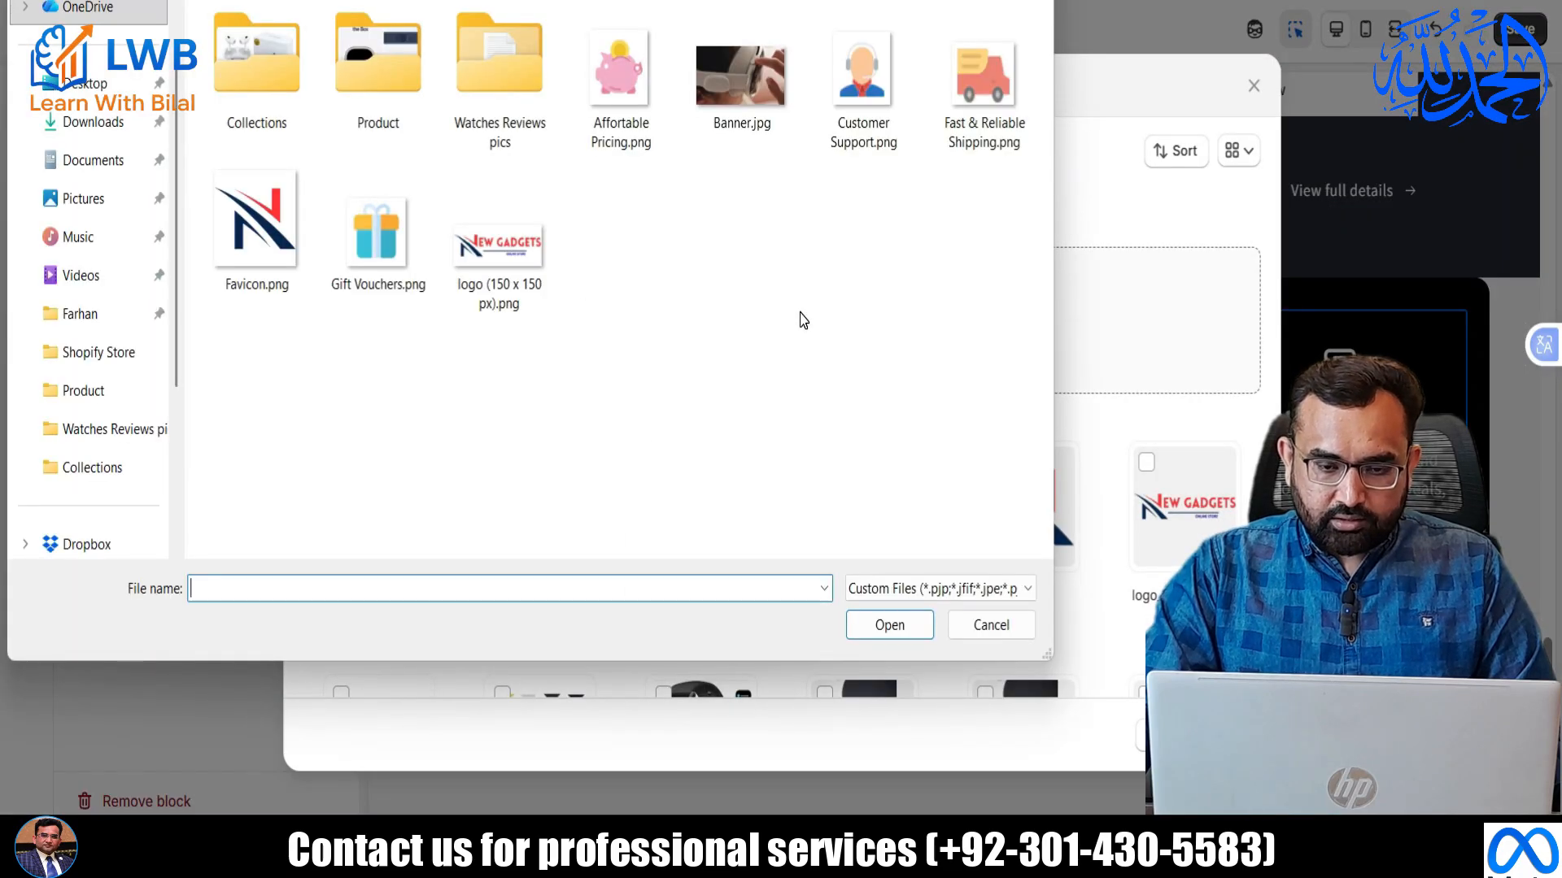
pyautogui.click(378, 232)
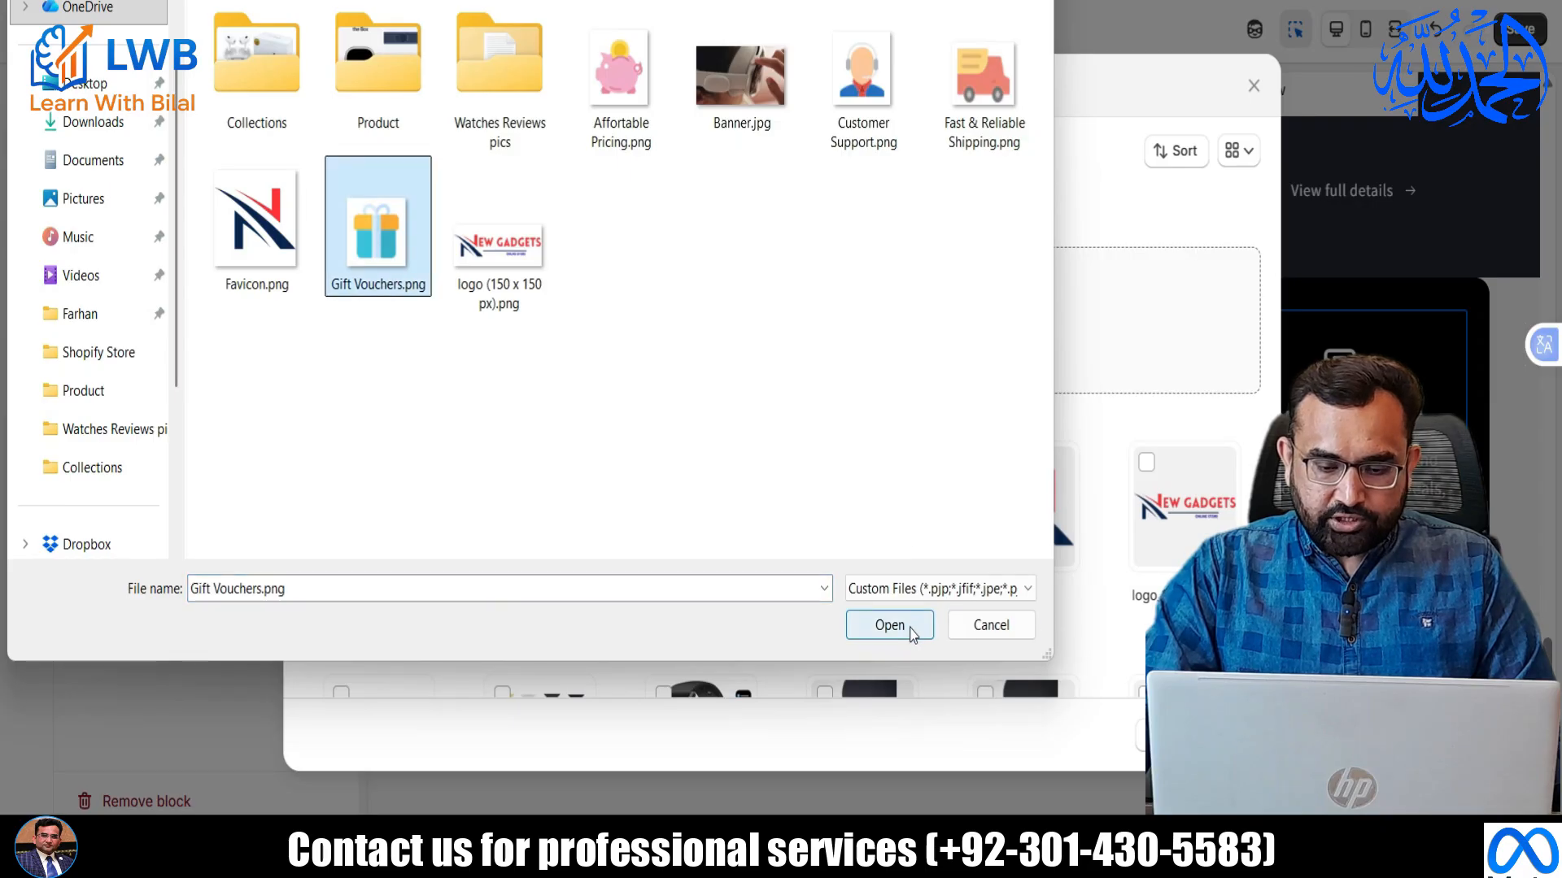
pyautogui.click(889, 625)
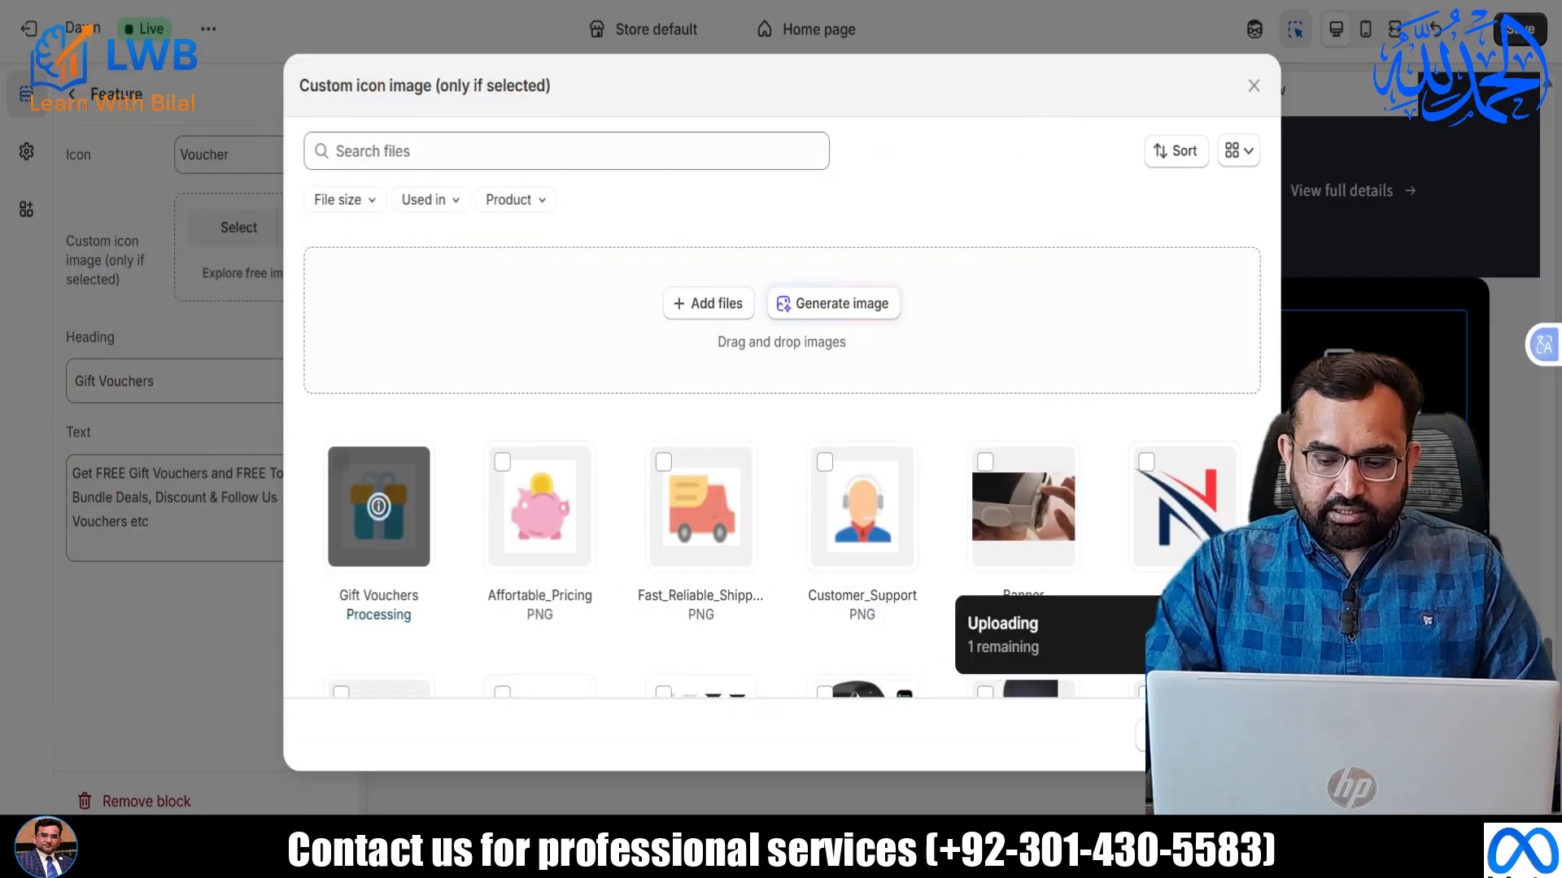
pyautogui.click(1233, 736)
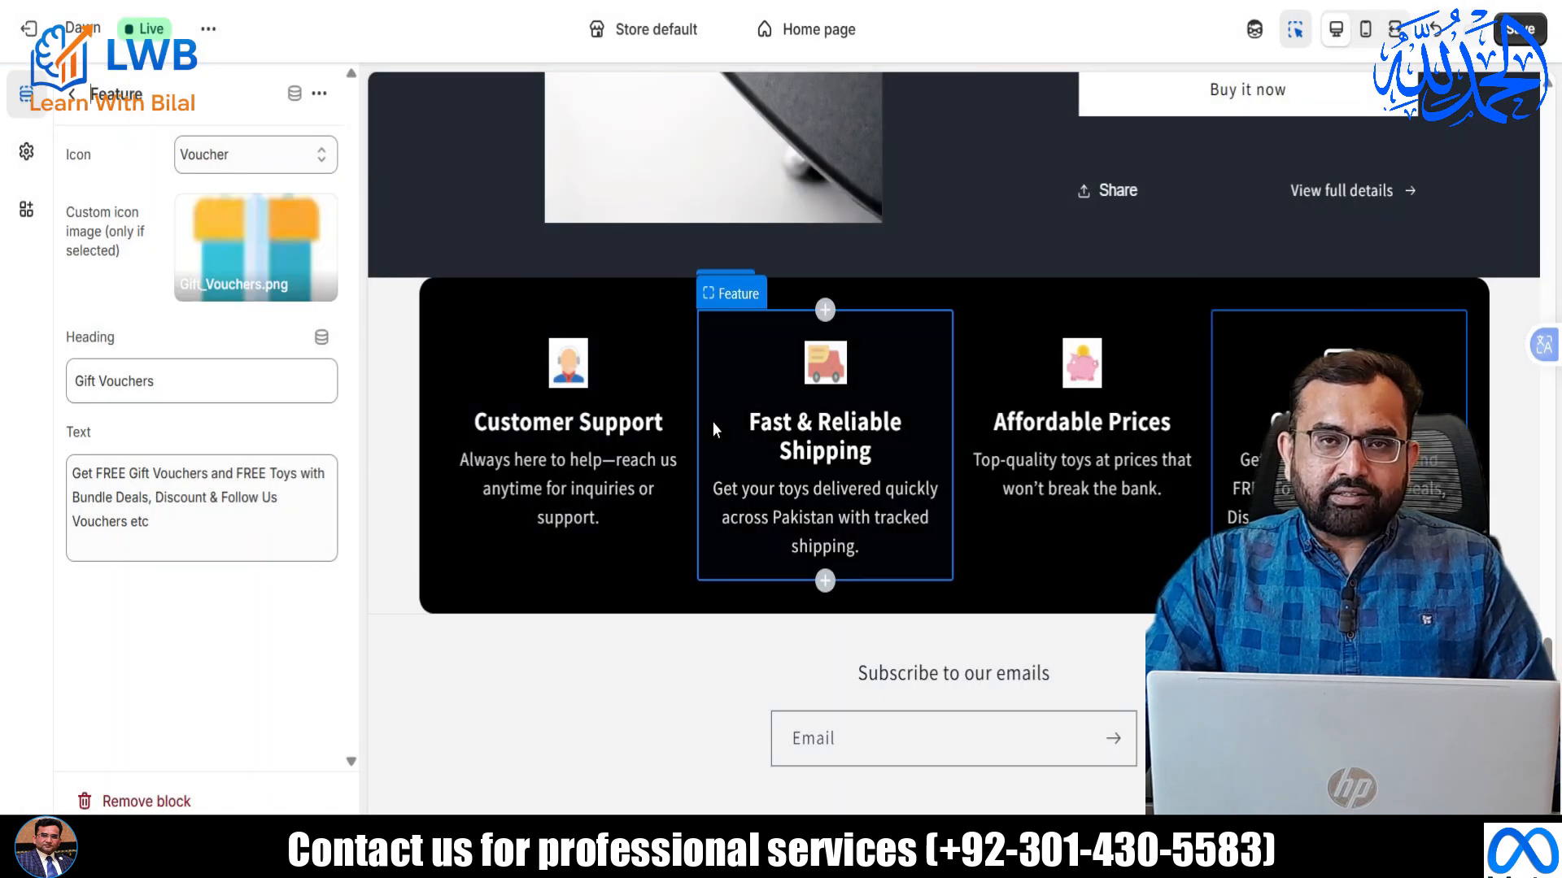
# Leave the trust features settings for the home page's section list and save the theme.
pyautogui.scroll(3, 837, 462)
pyautogui.scroll(-5, 836, 461)
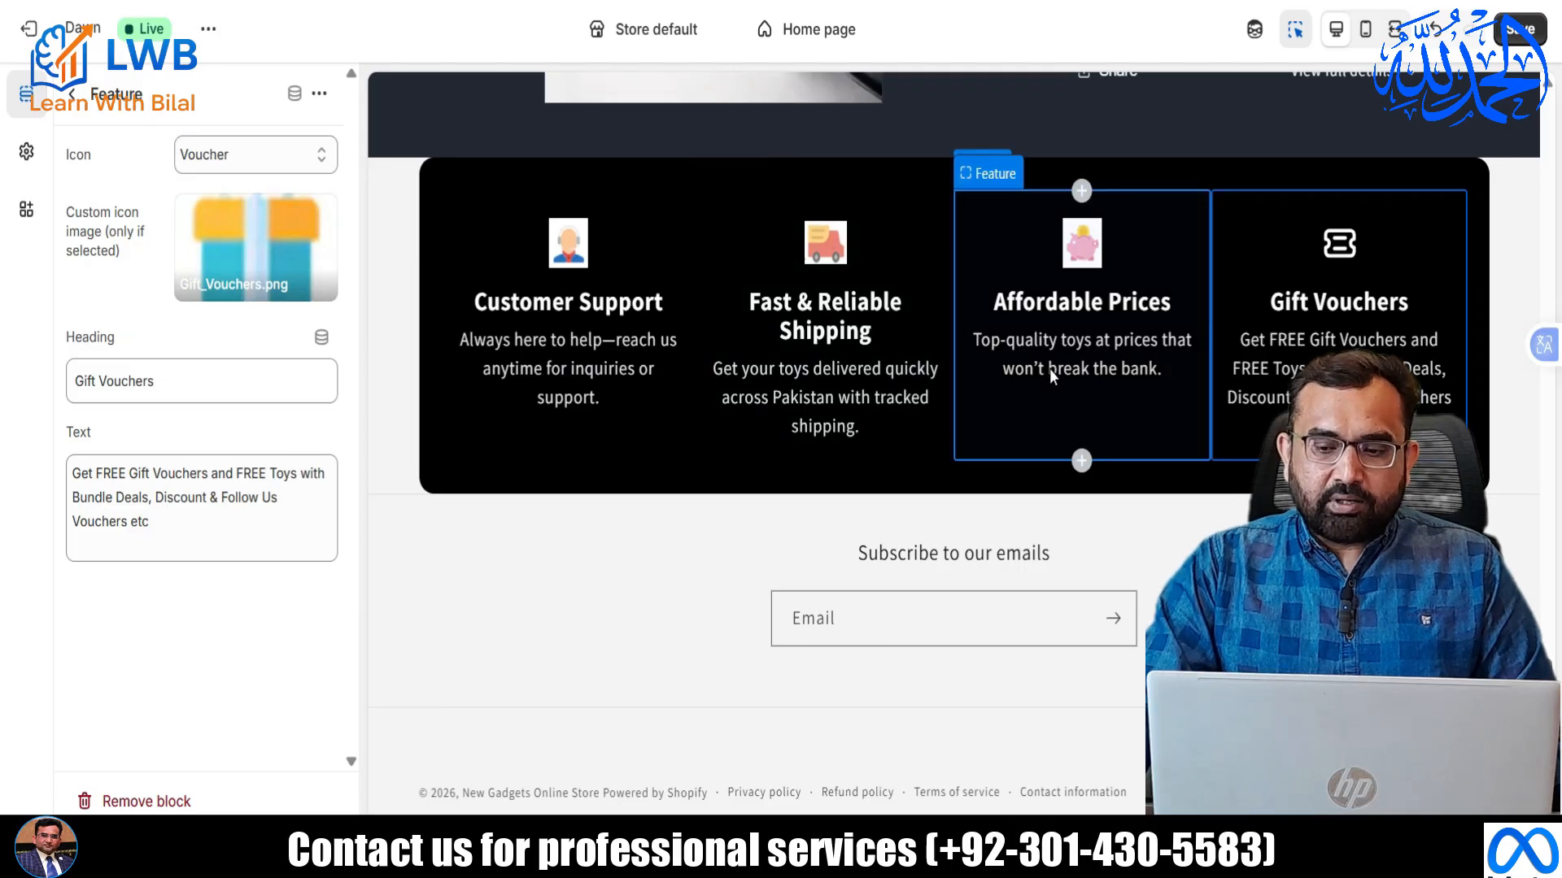
pyautogui.scroll(2, 1049, 368)
pyautogui.click(390, 365)
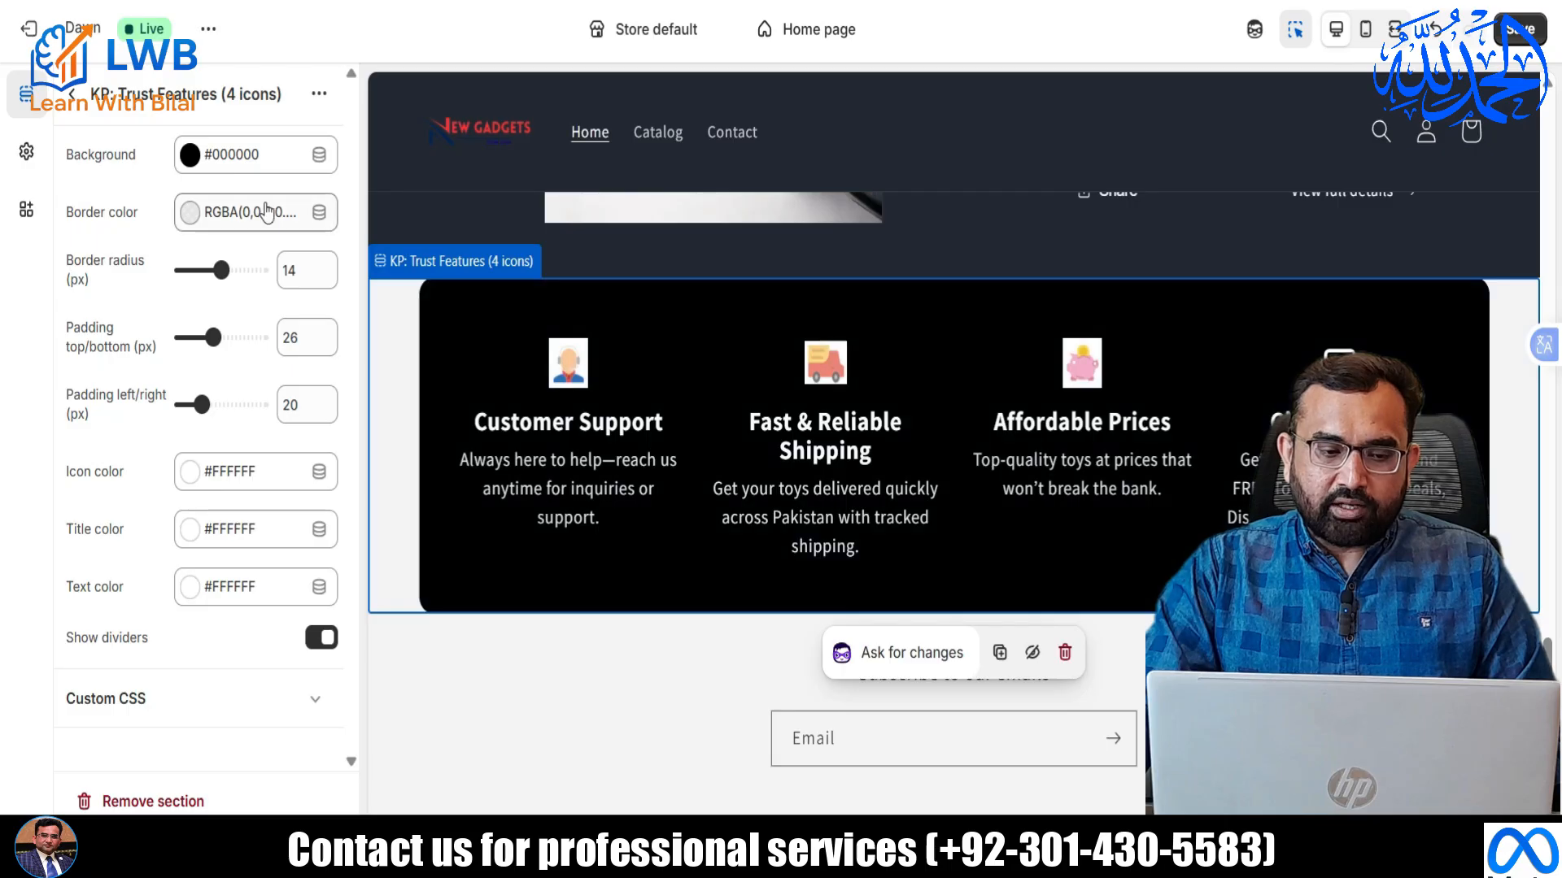
pyautogui.click(638, 447)
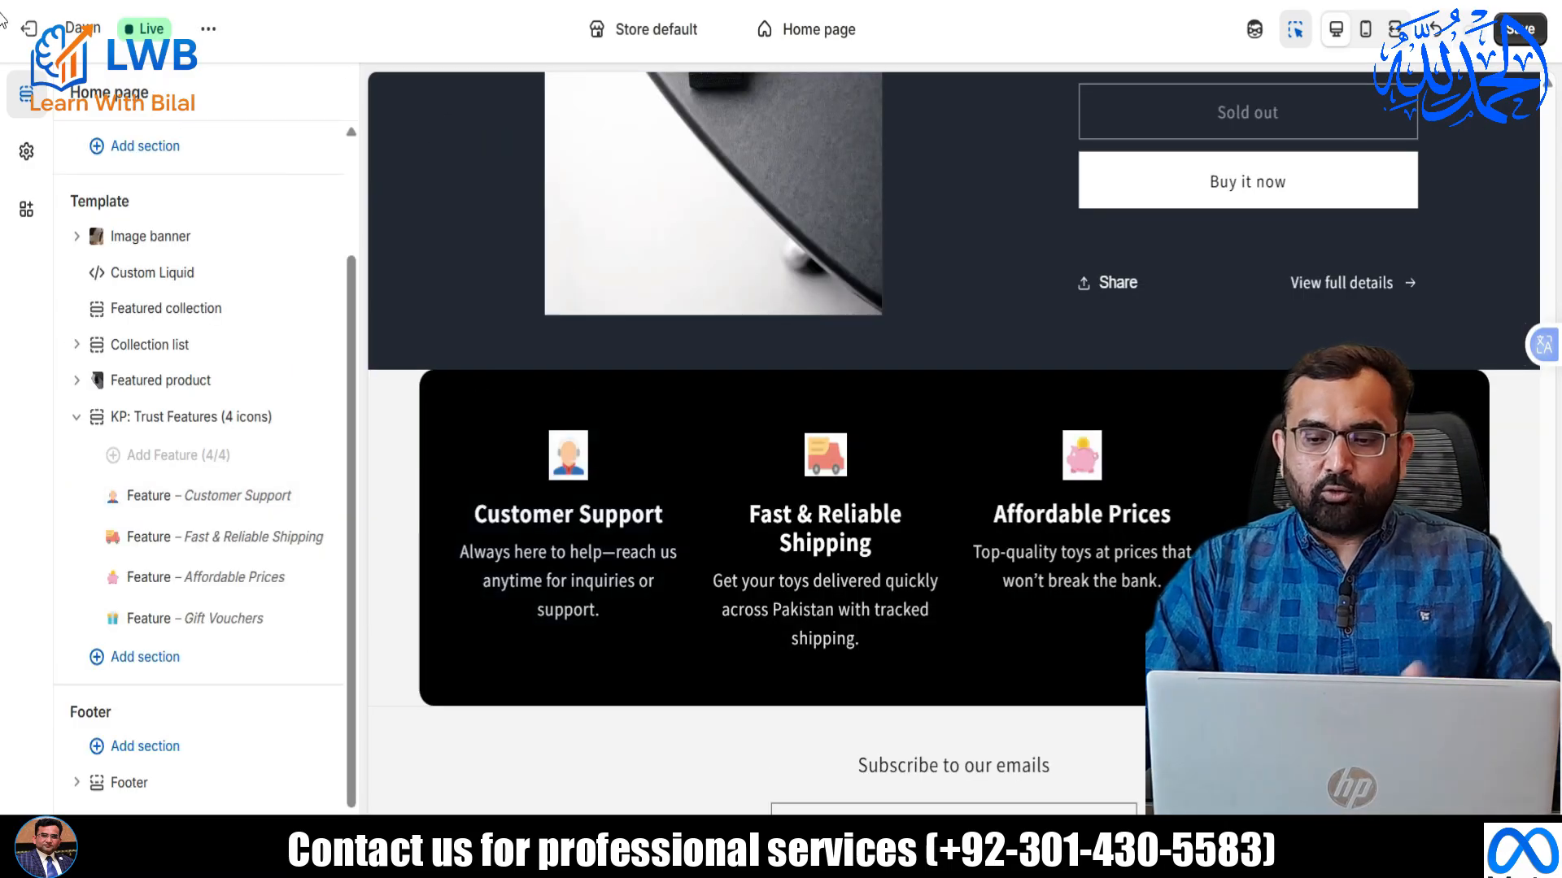
pyautogui.click(1519, 29)
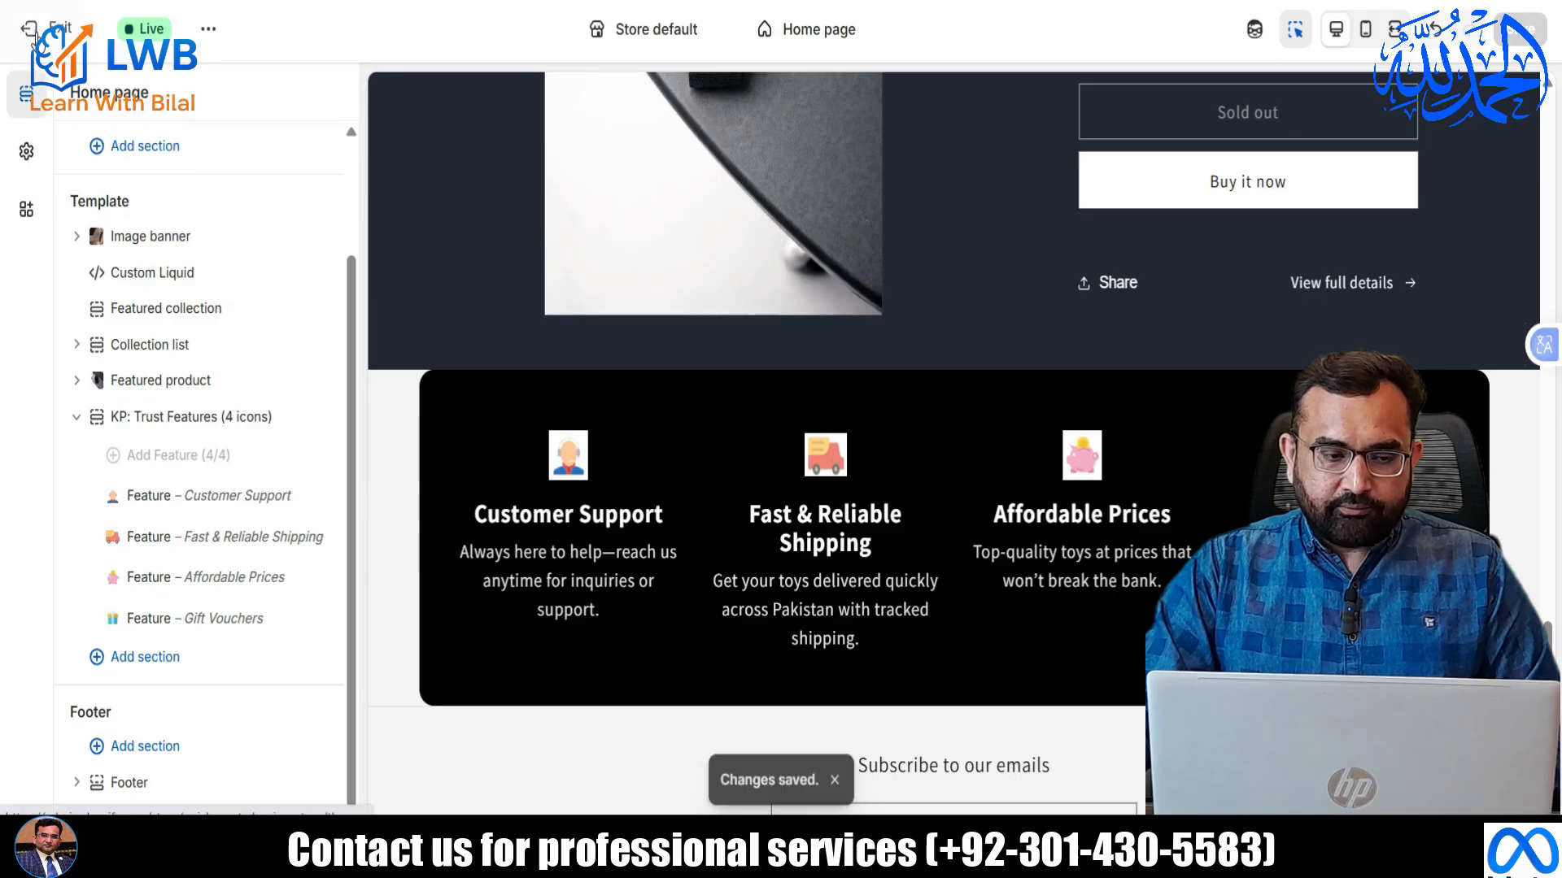
# Exit the theme editor, open the live storefront and review the home page from the circle carousel down to the footer links.
pyautogui.click(28, 29)
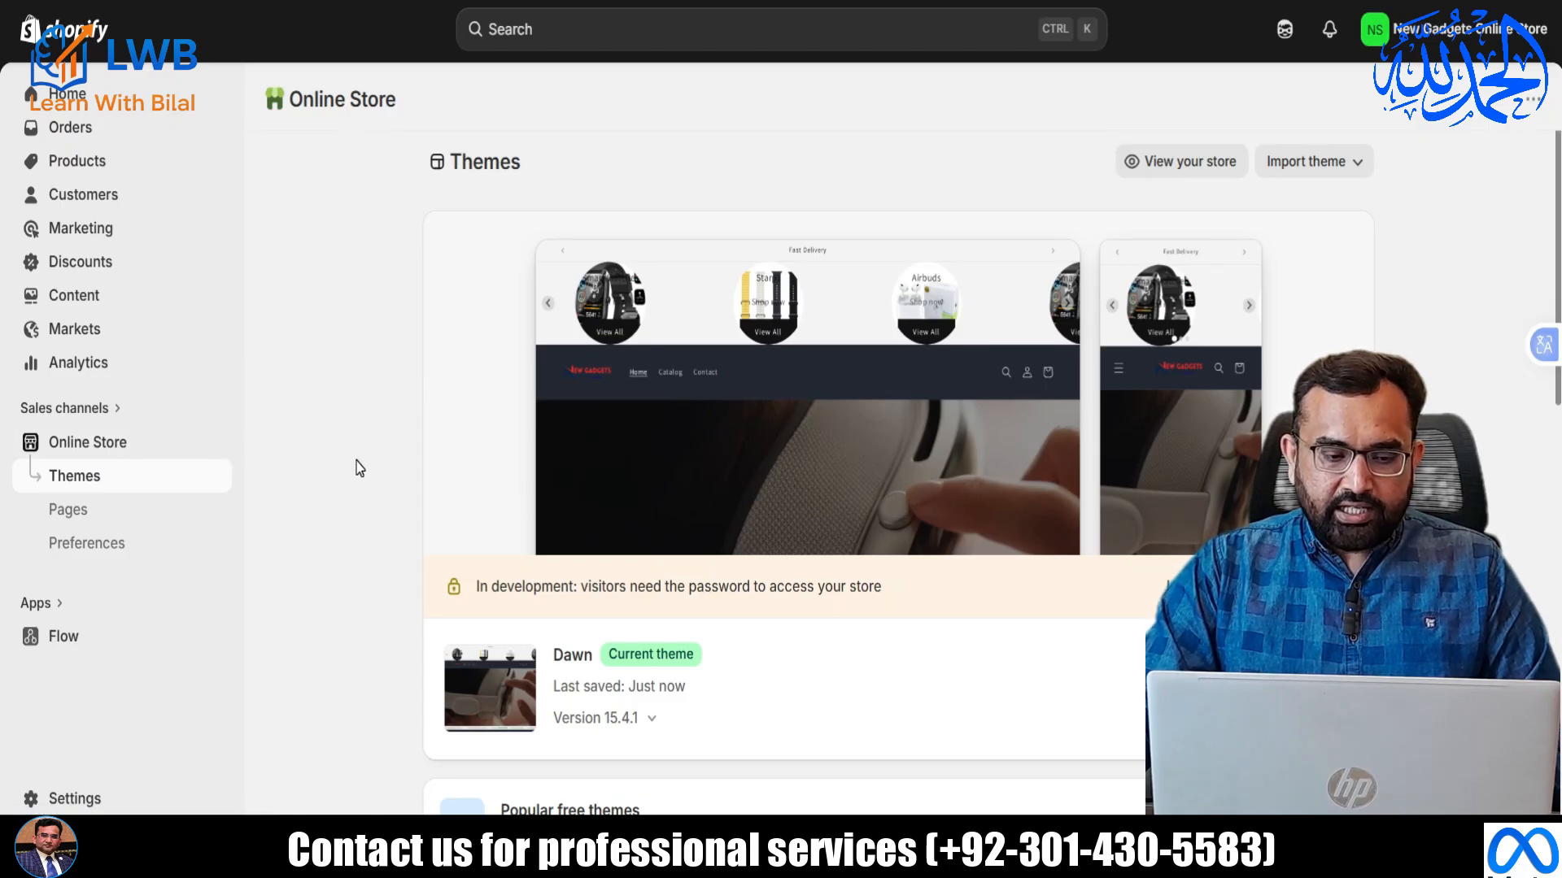
pyautogui.click(139, 470)
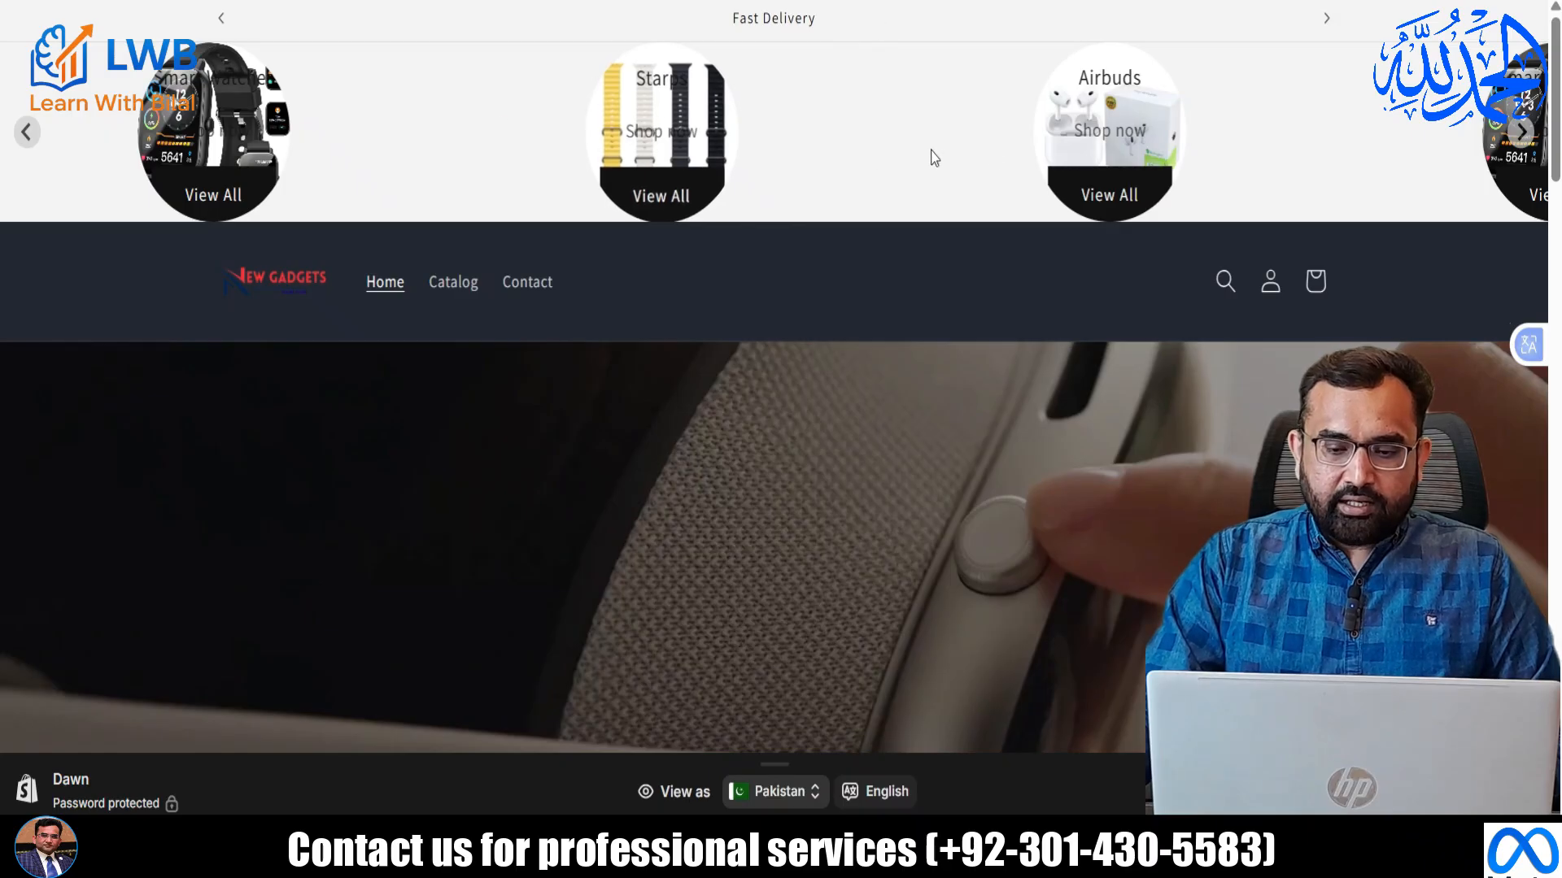
pyautogui.scroll(-2, 418, 236)
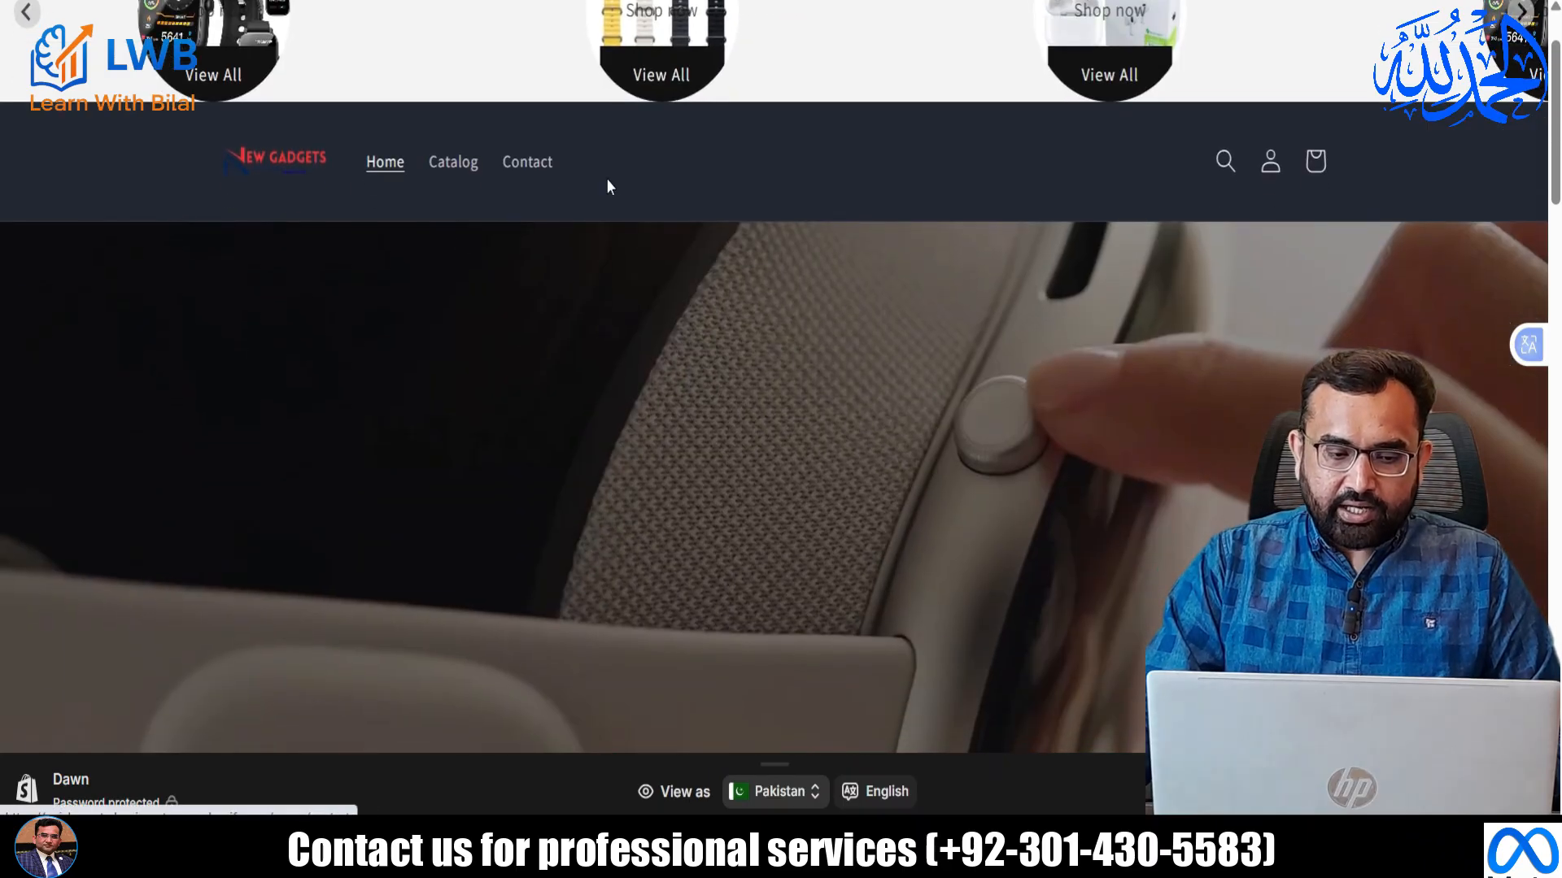
pyautogui.scroll(-5, 645, 198)
pyautogui.scroll(-3, 741, 185)
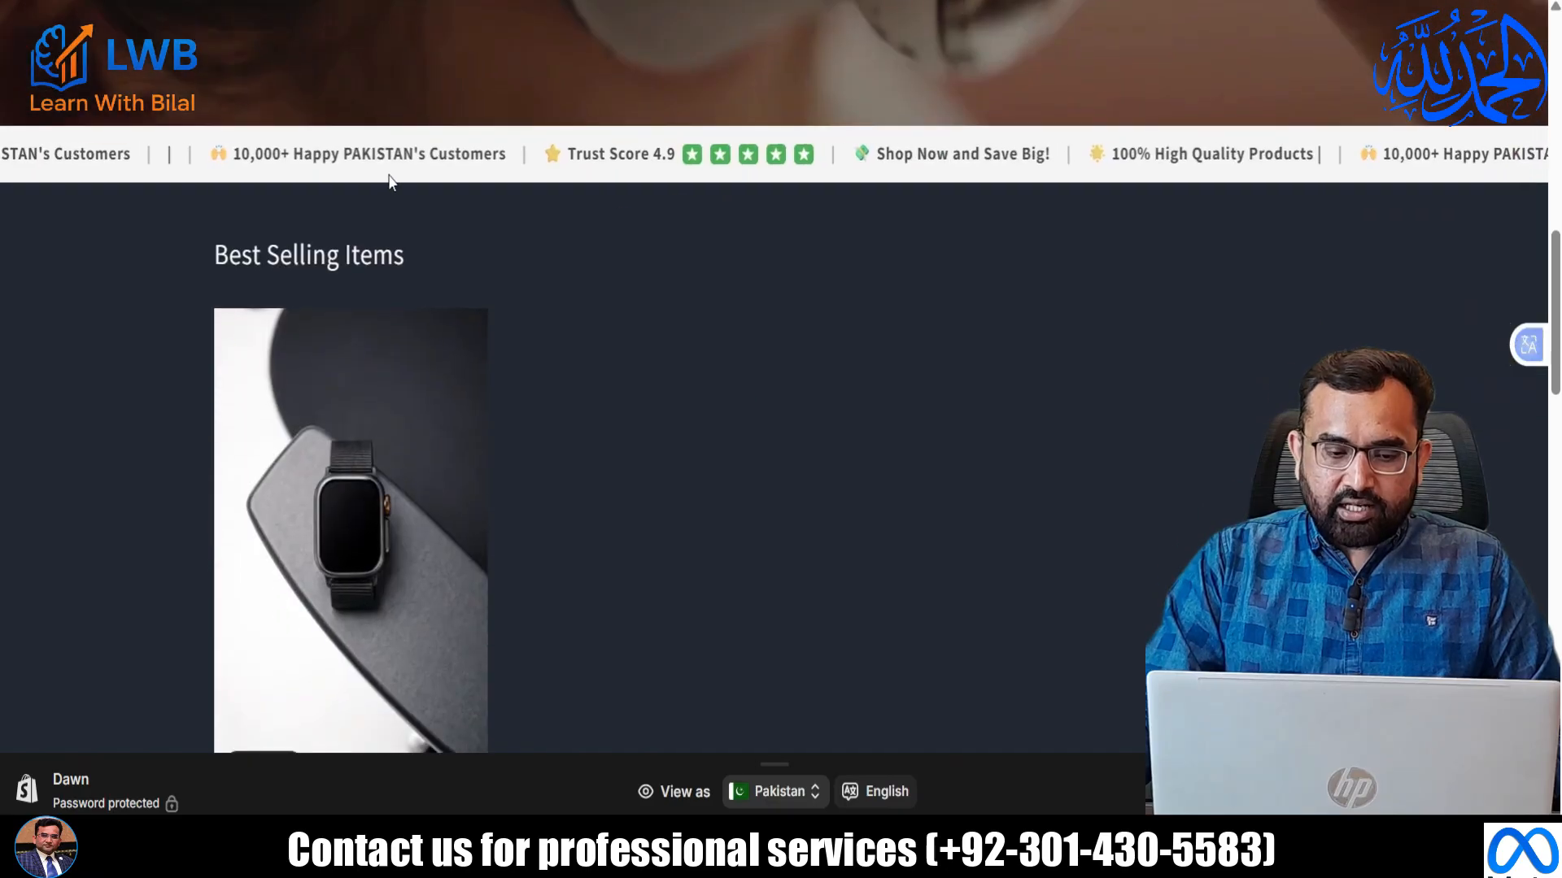
pyautogui.scroll(-2, 787, 213)
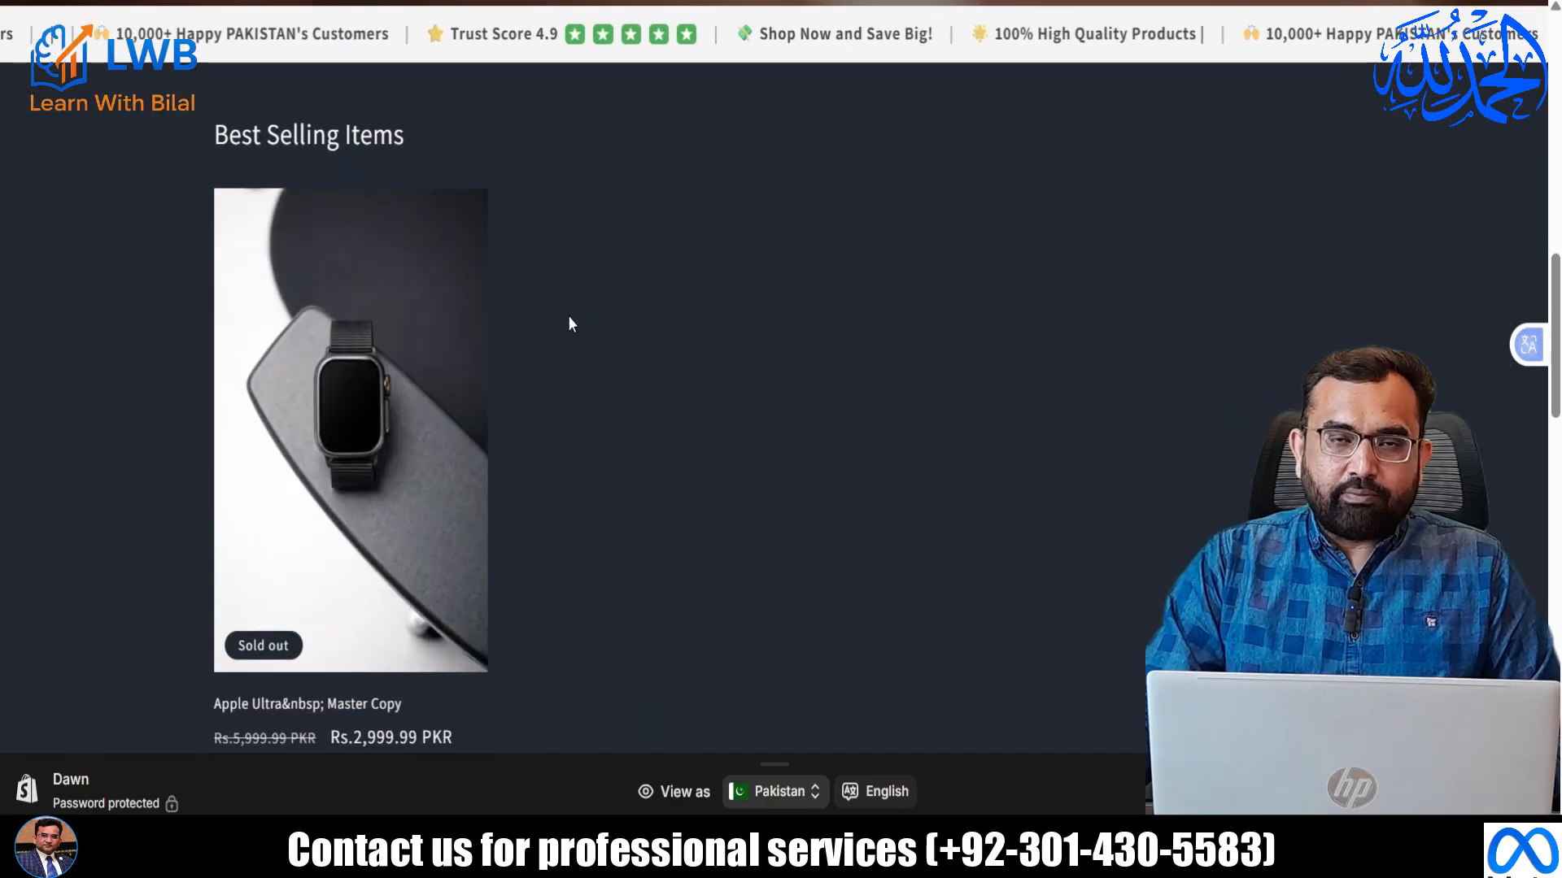
pyautogui.scroll(-8, 579, 318)
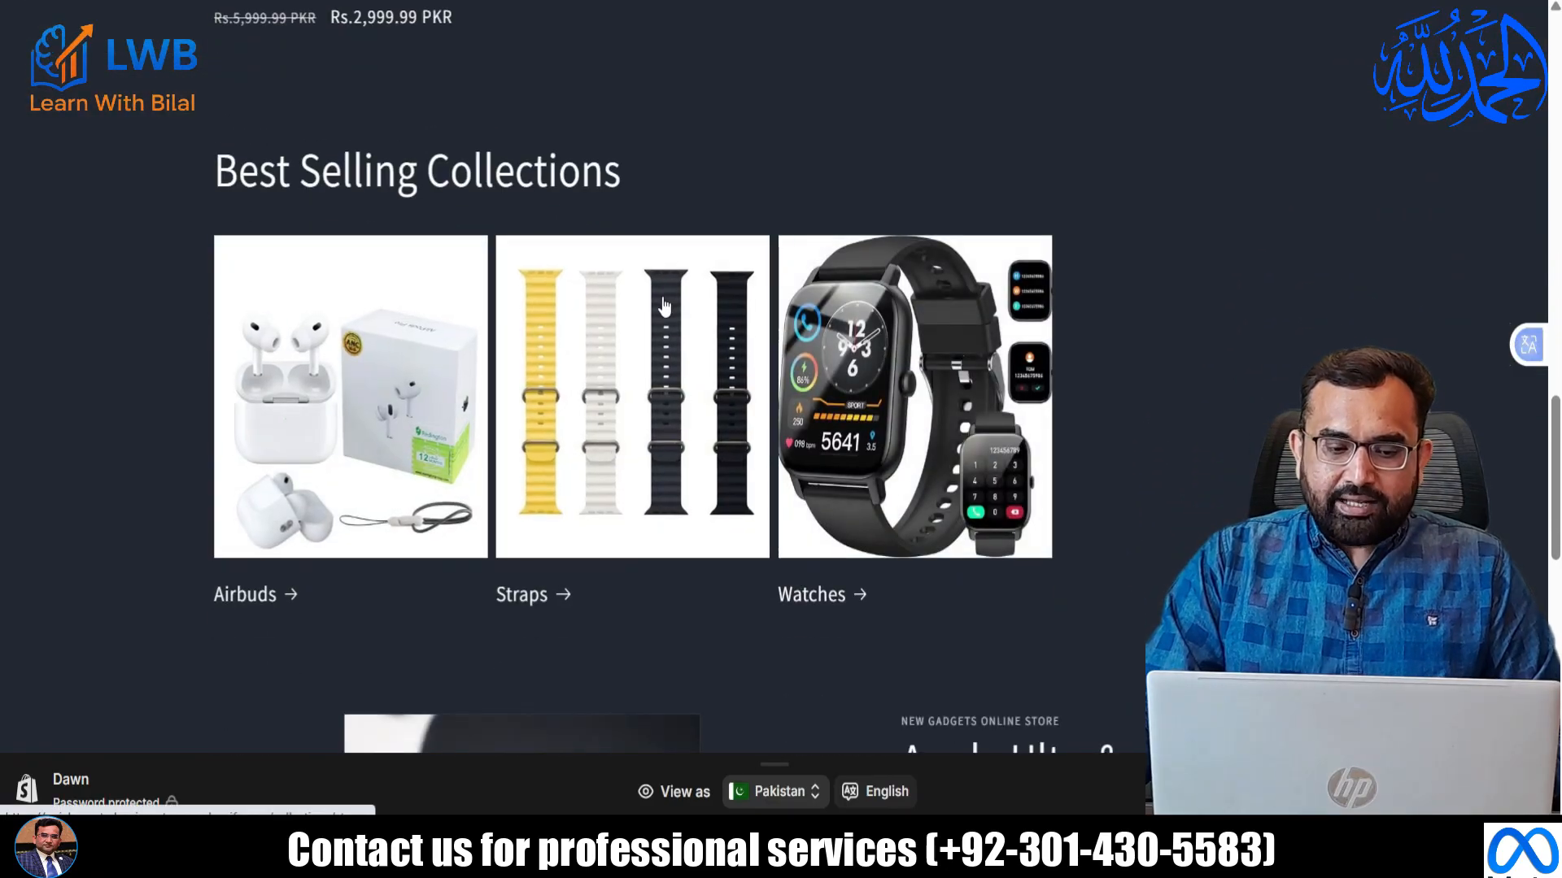
pyautogui.scroll(-5, 896, 368)
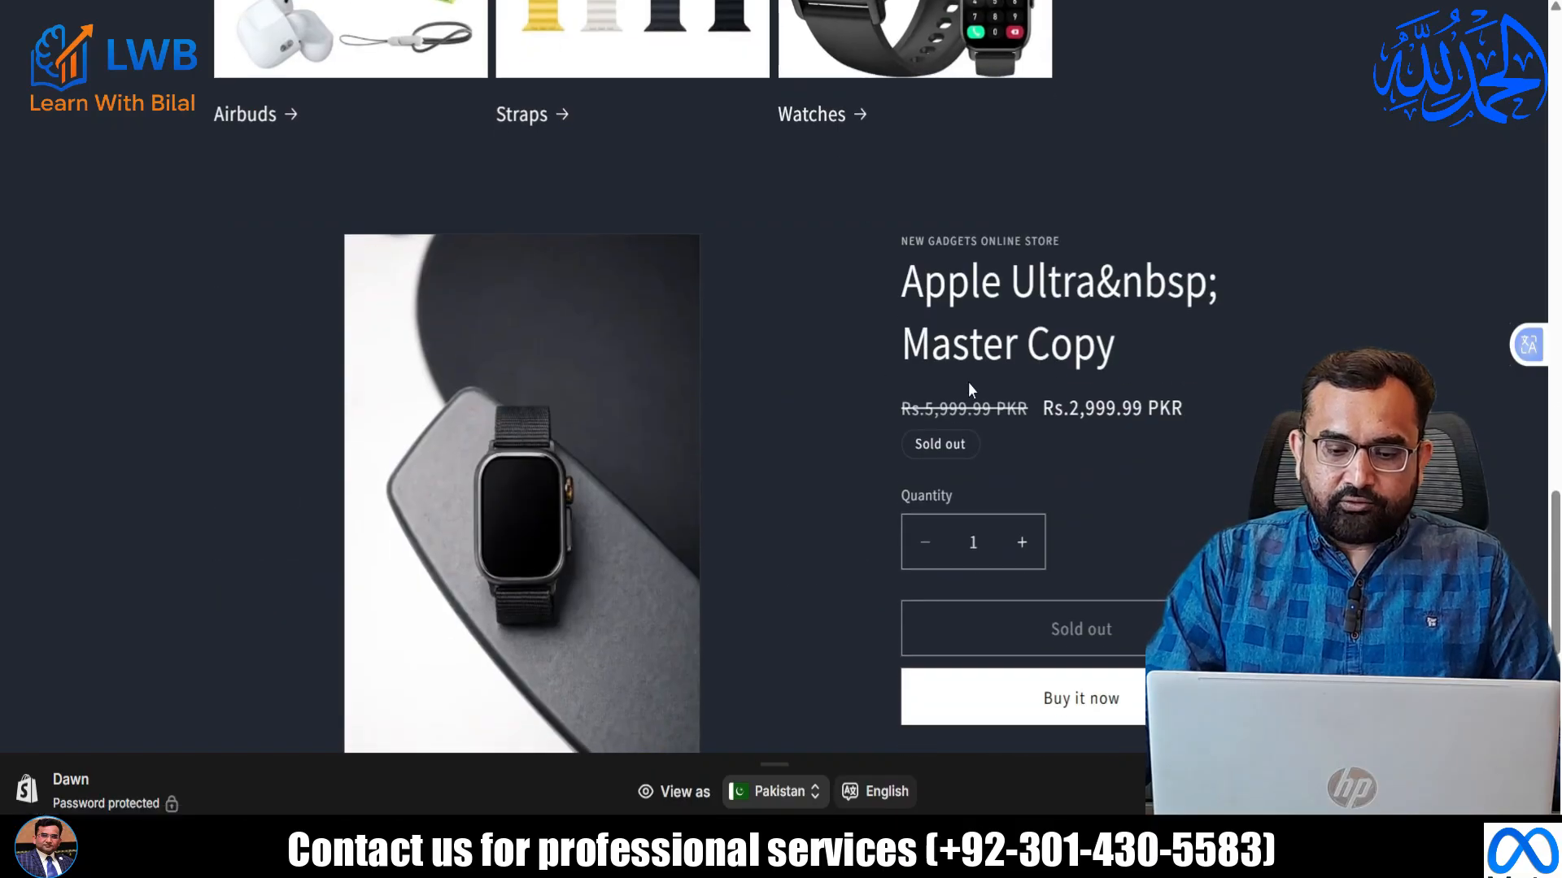
pyautogui.scroll(-8, 968, 384)
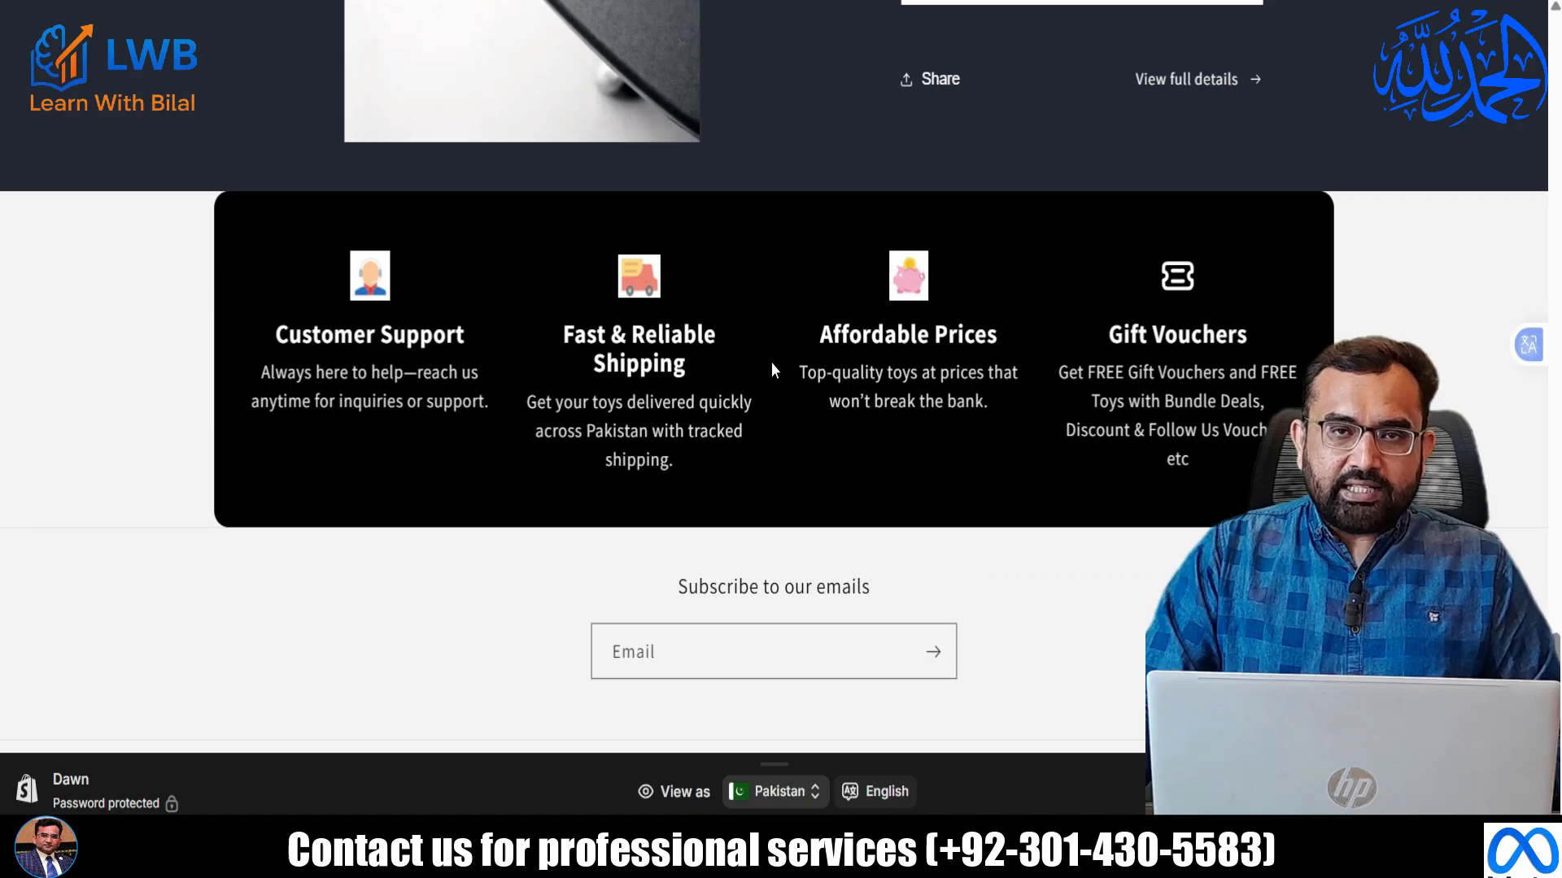
pyautogui.scroll(-1, 771, 363)
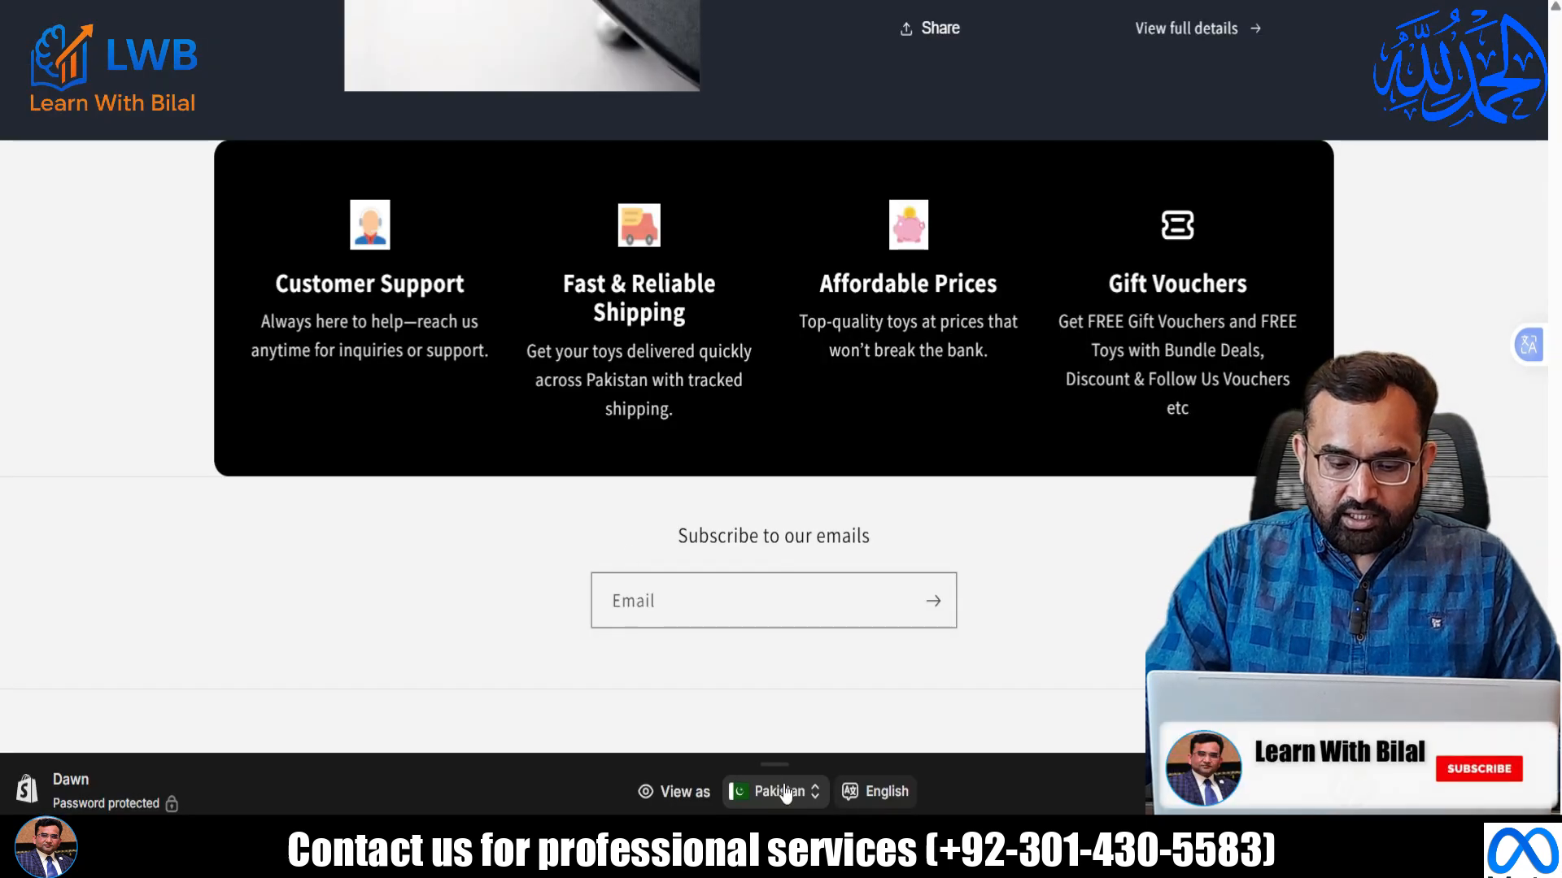
pyautogui.click(774, 768)
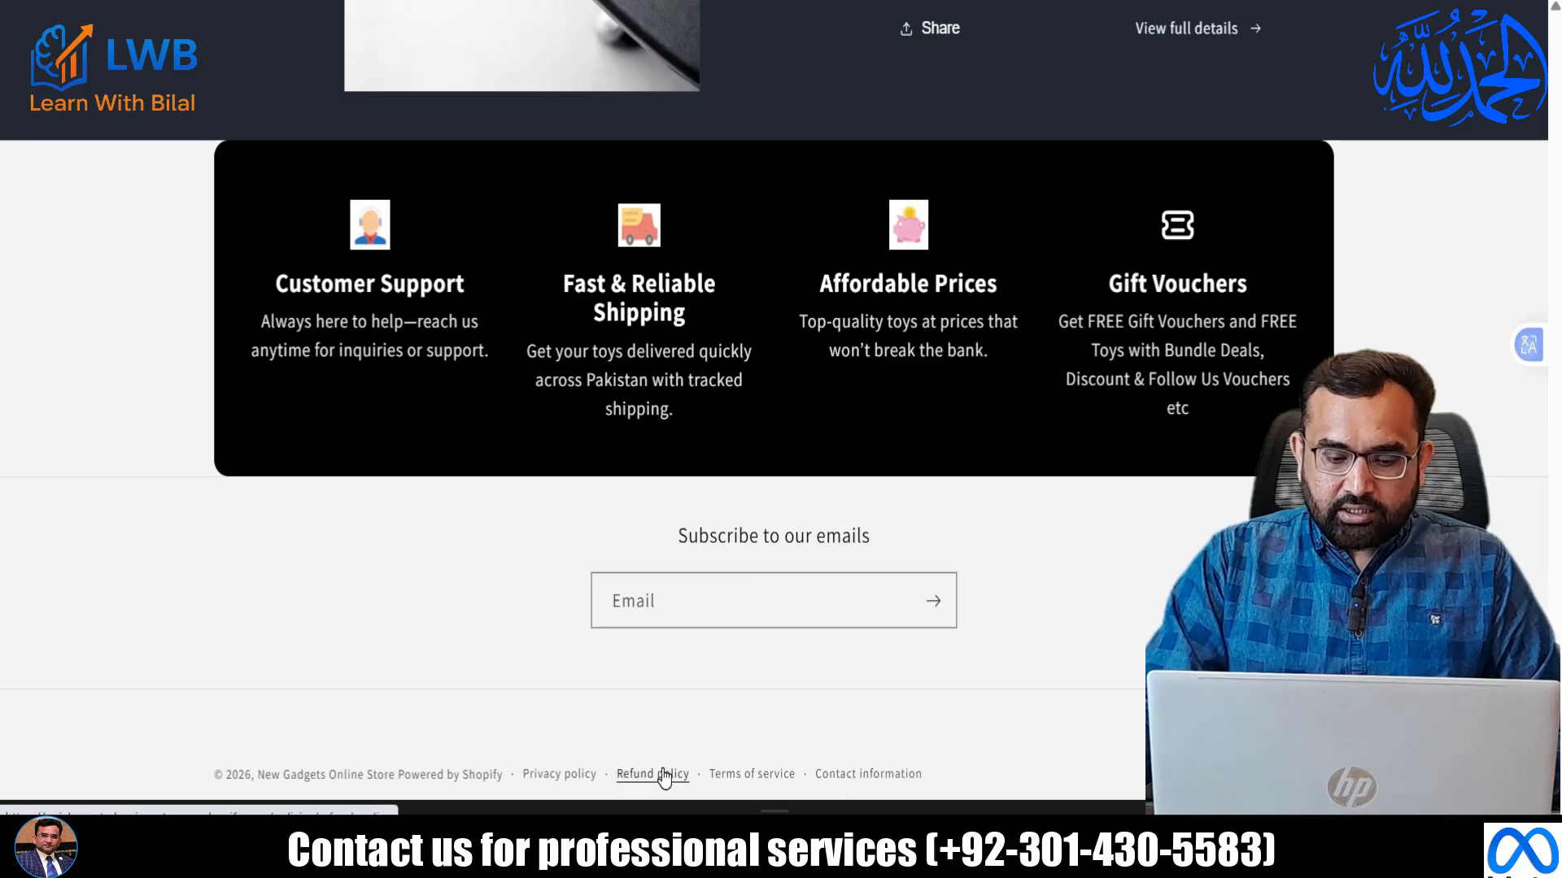
# Open the store's Privacy policy from the footer and look through its text.
pyautogui.click(571, 777)
pyautogui.scroll(-5, 635, 398)
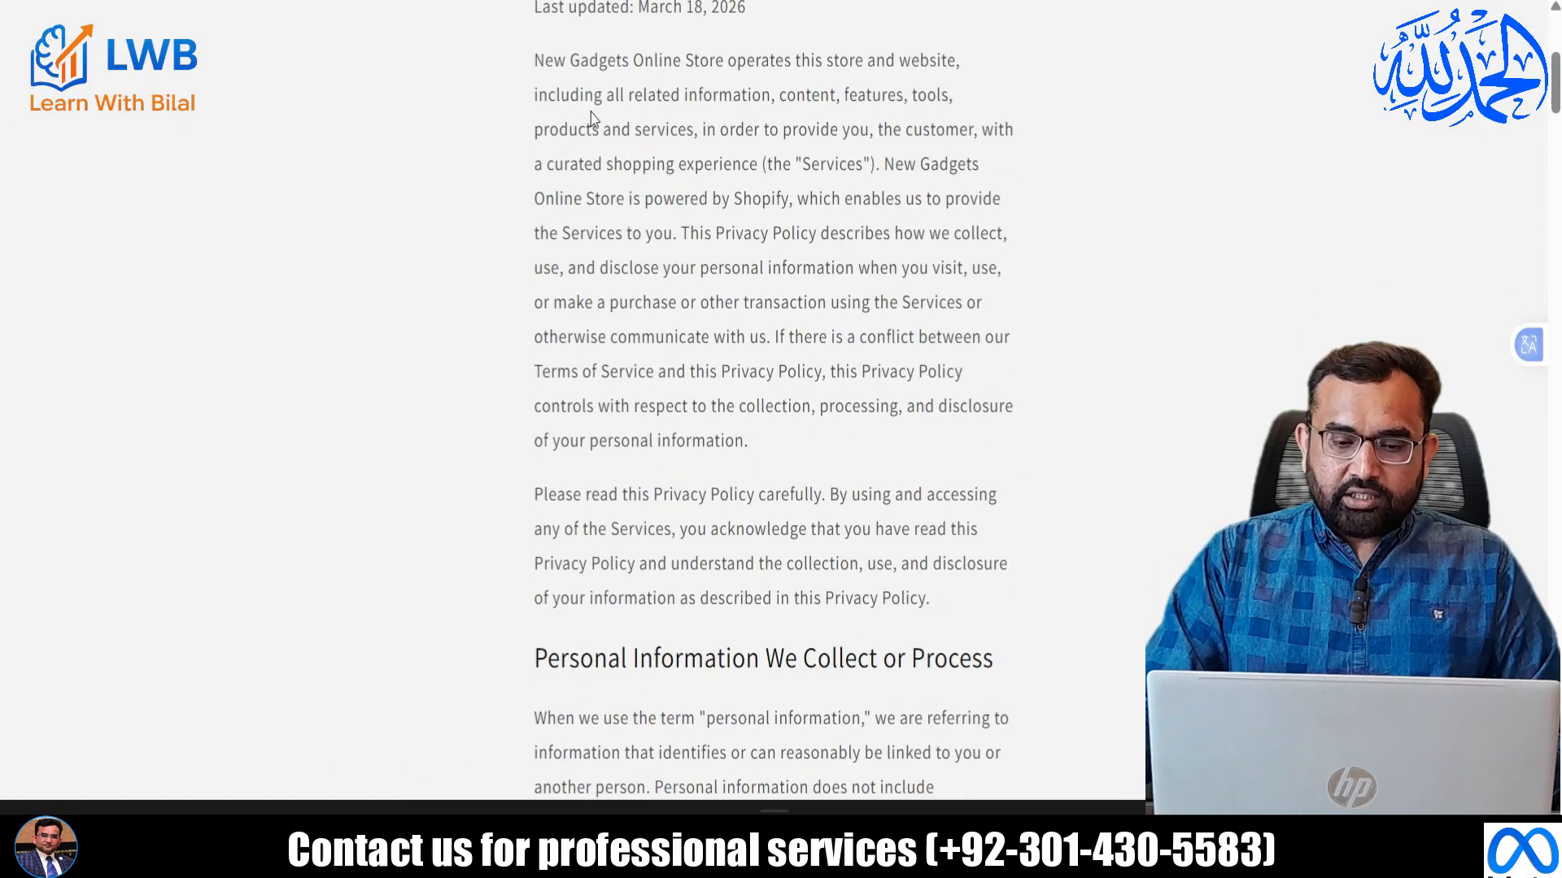
pyautogui.scroll(5, 687, 342)
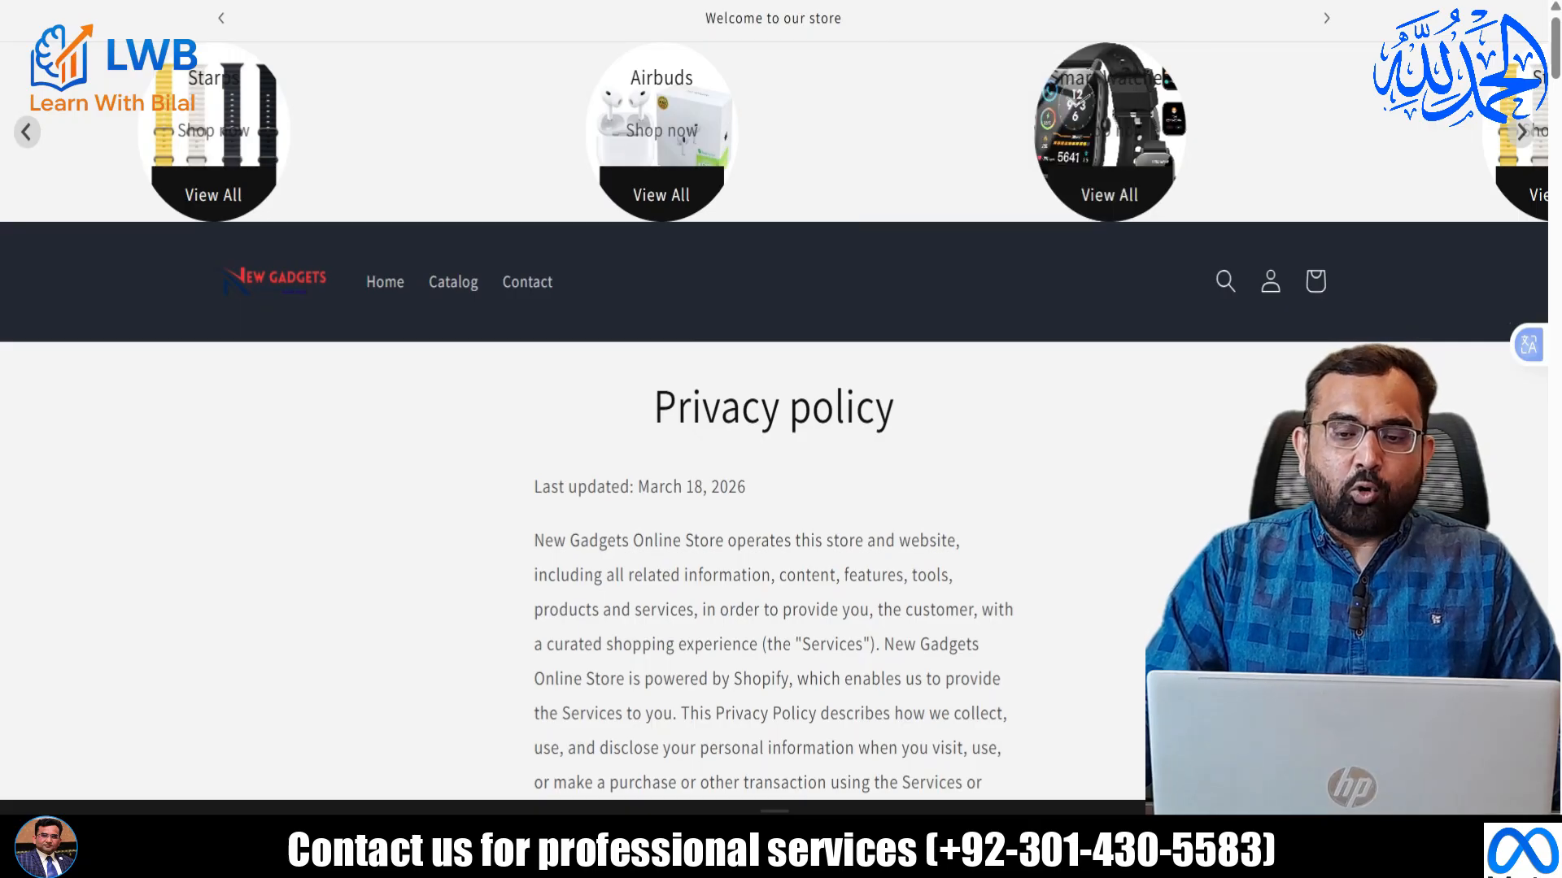
# Return to the Shopify admin, open the Default product template in the theme editor and add a Custom Liquid block to the product information.
pyautogui.click(838, 2)
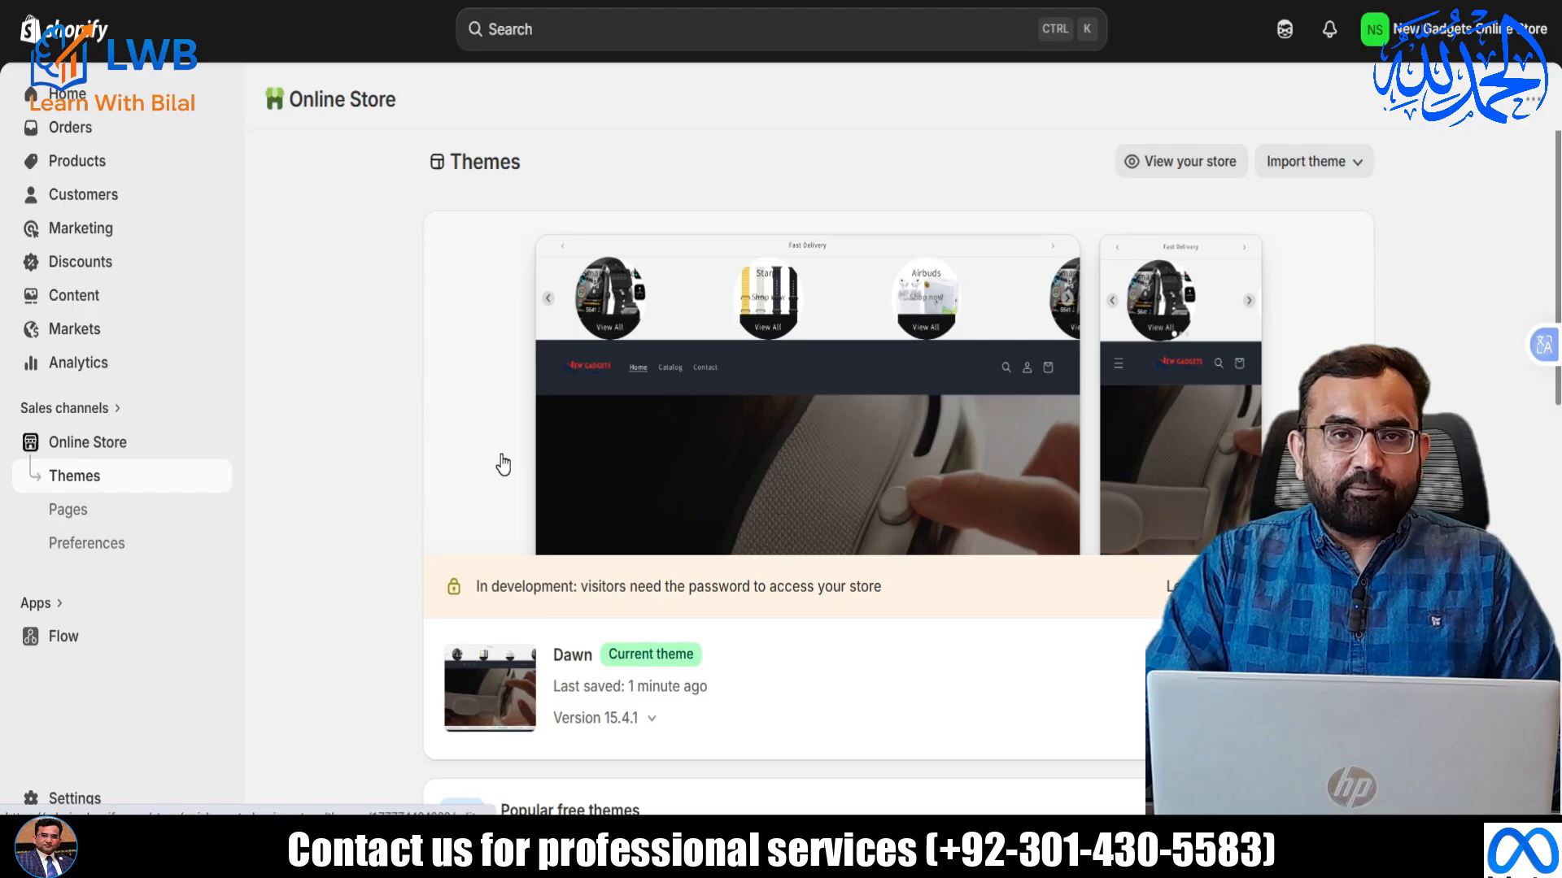
pyautogui.click(665, 444)
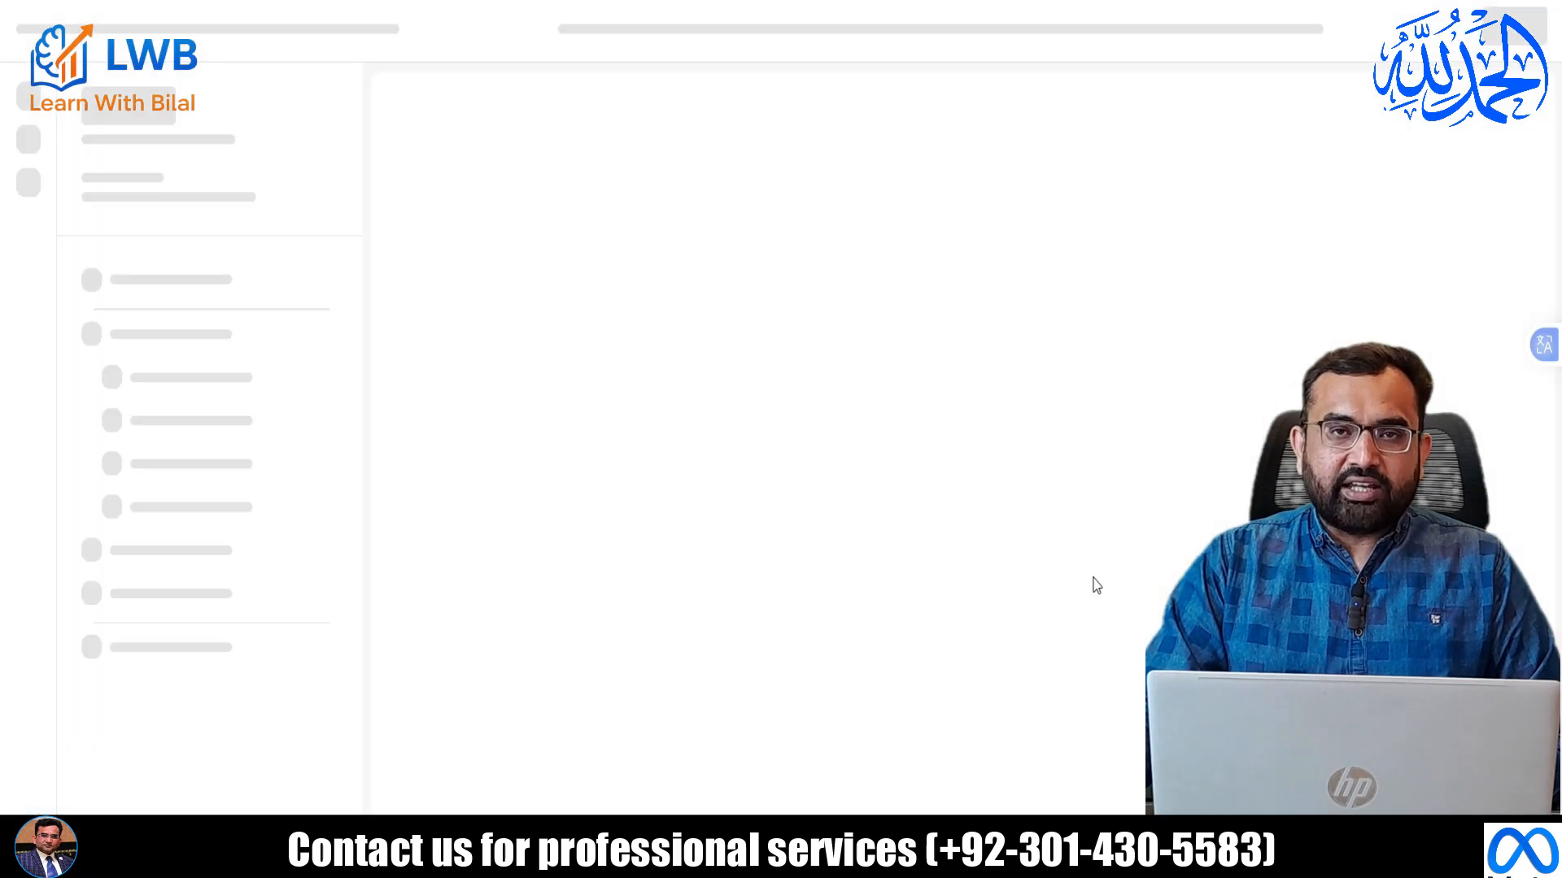
pyautogui.scroll(-3, 553, 450)
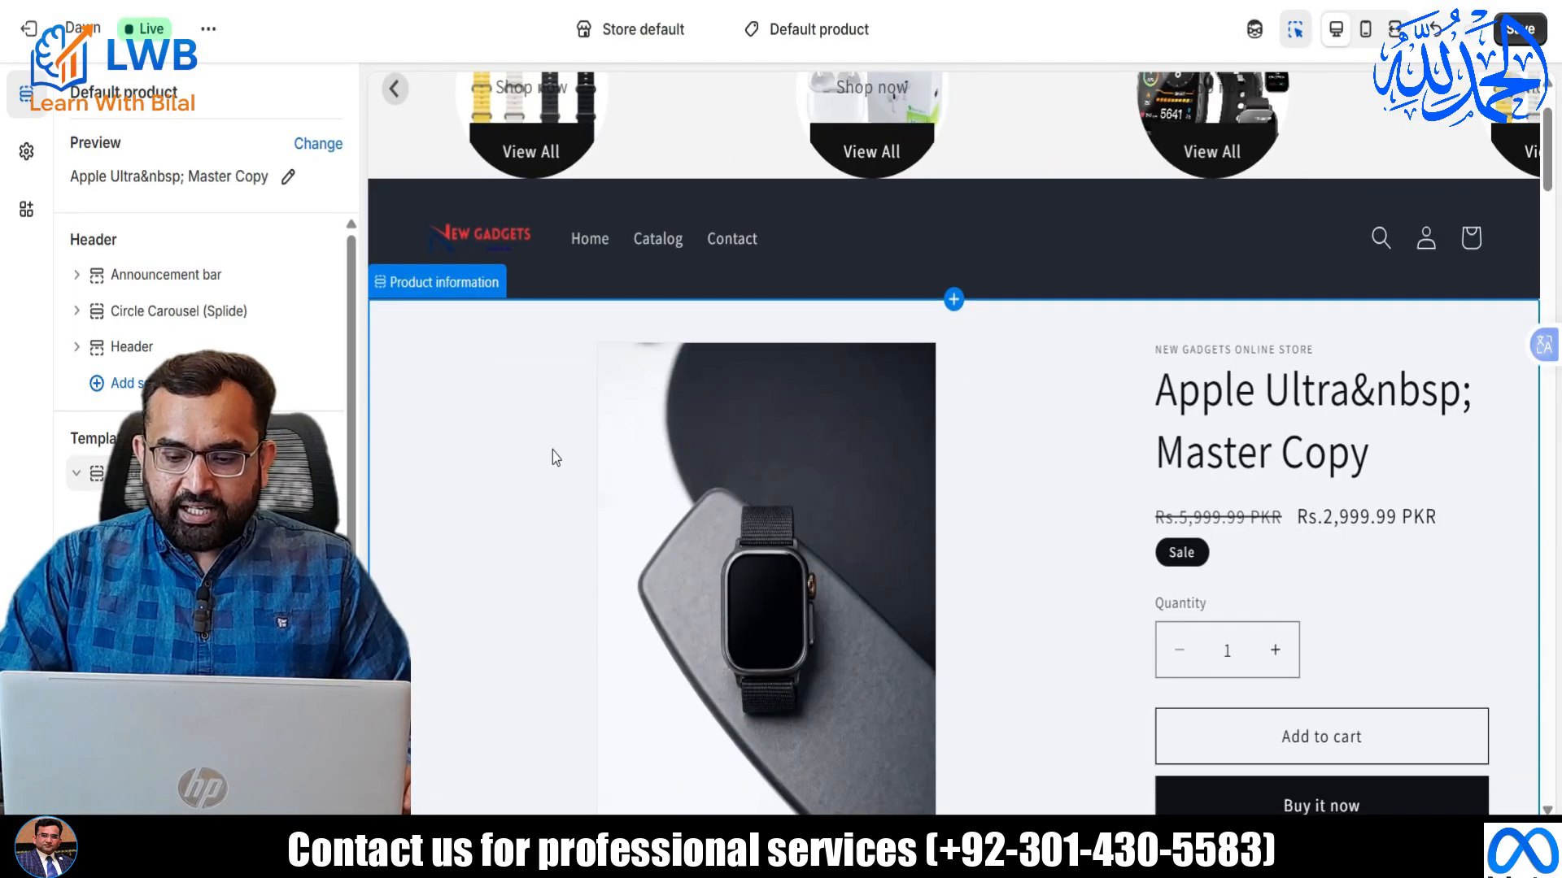
pyautogui.scroll(-1, 949, 421)
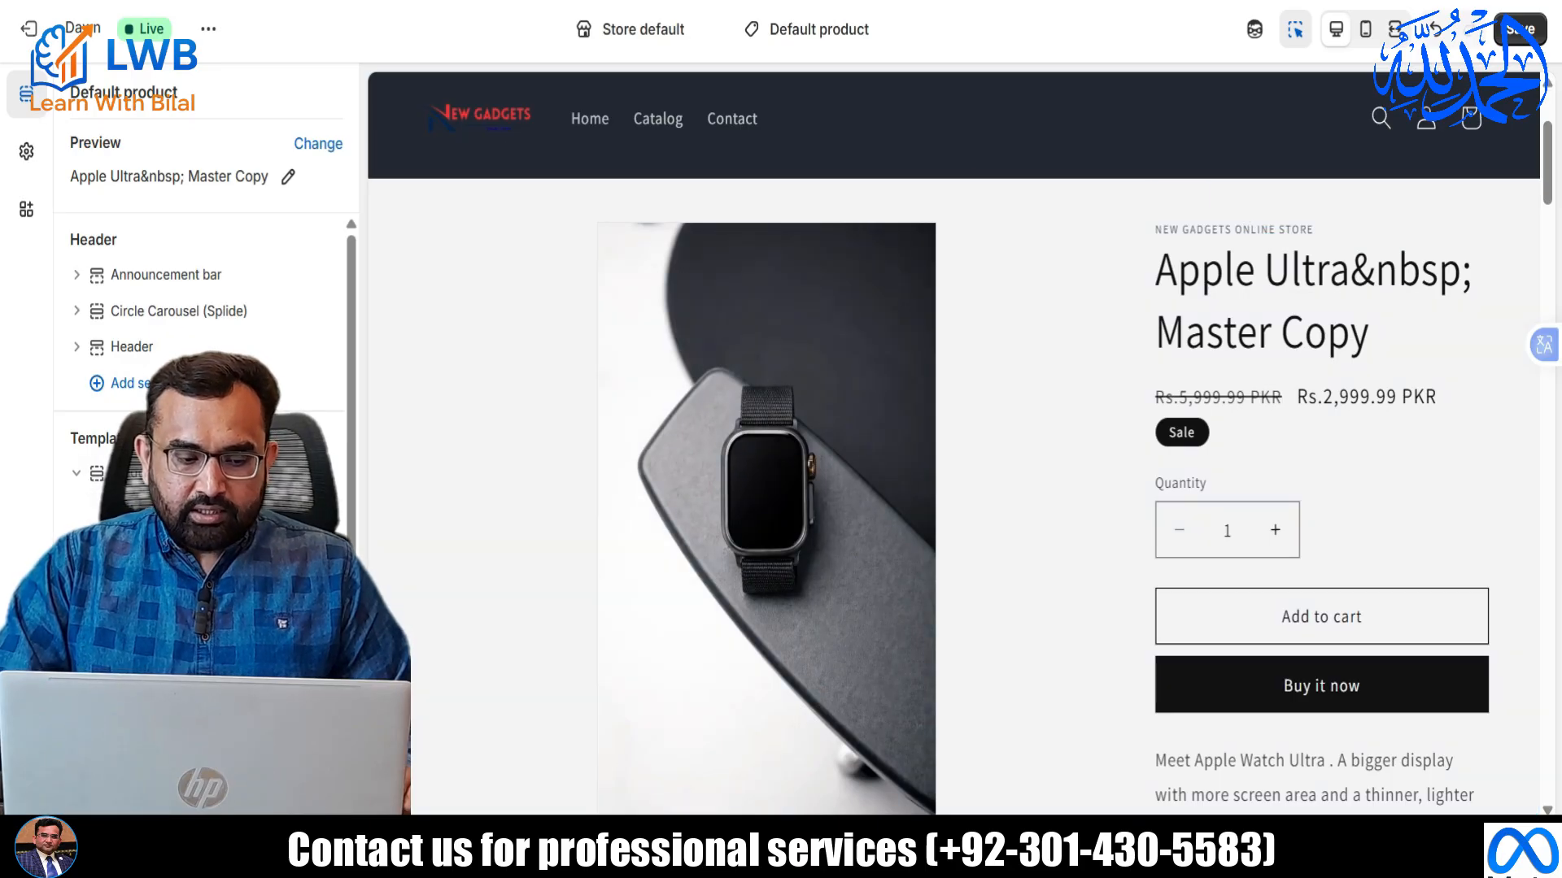
pyautogui.click(213, 529)
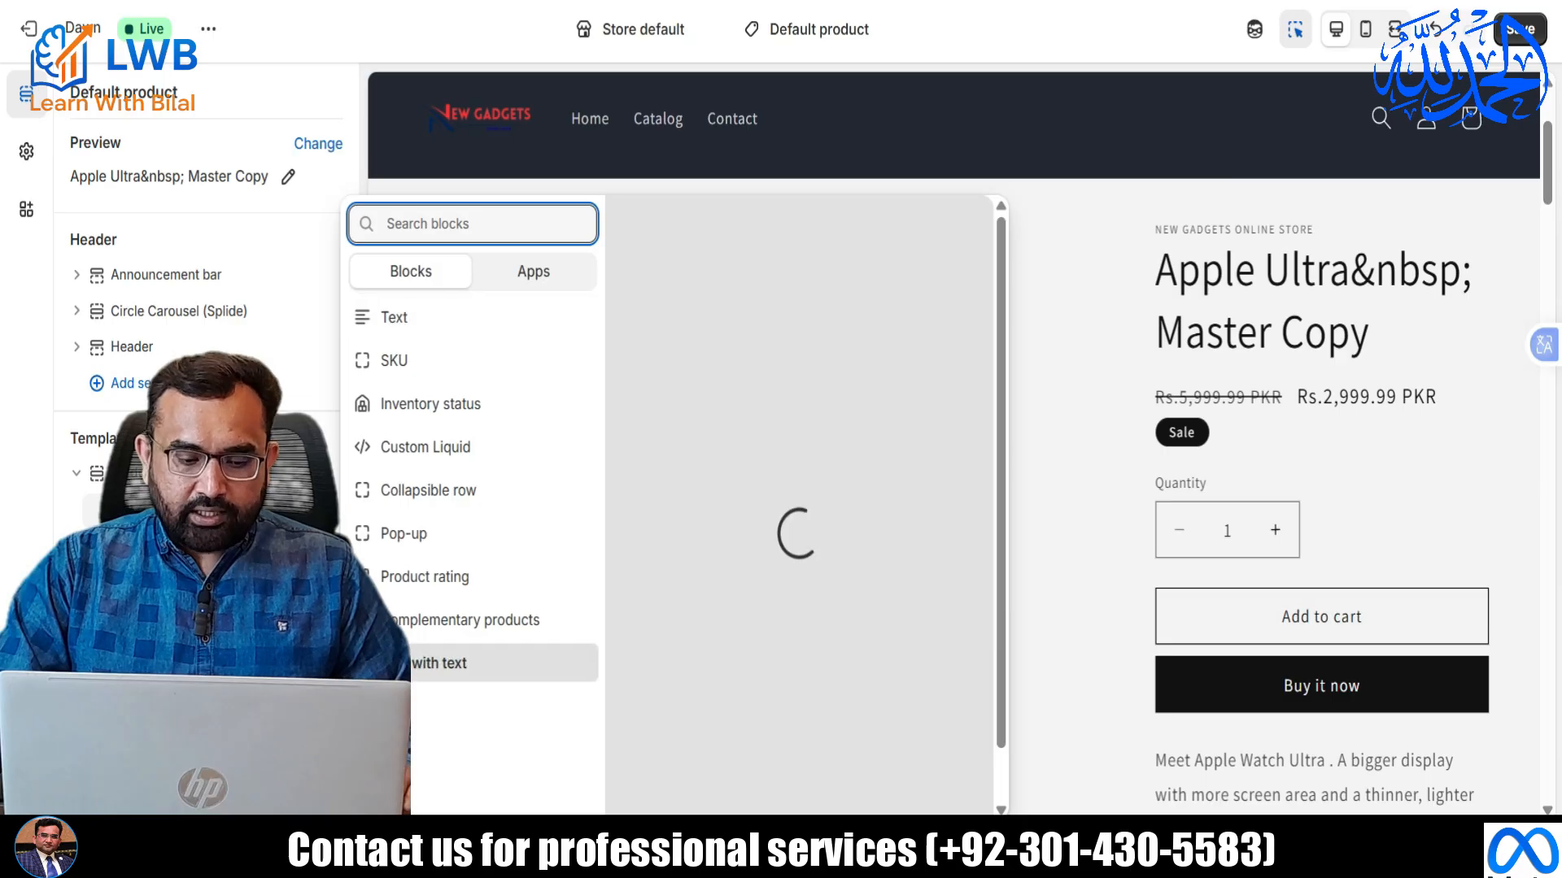
pyautogui.click(416, 450)
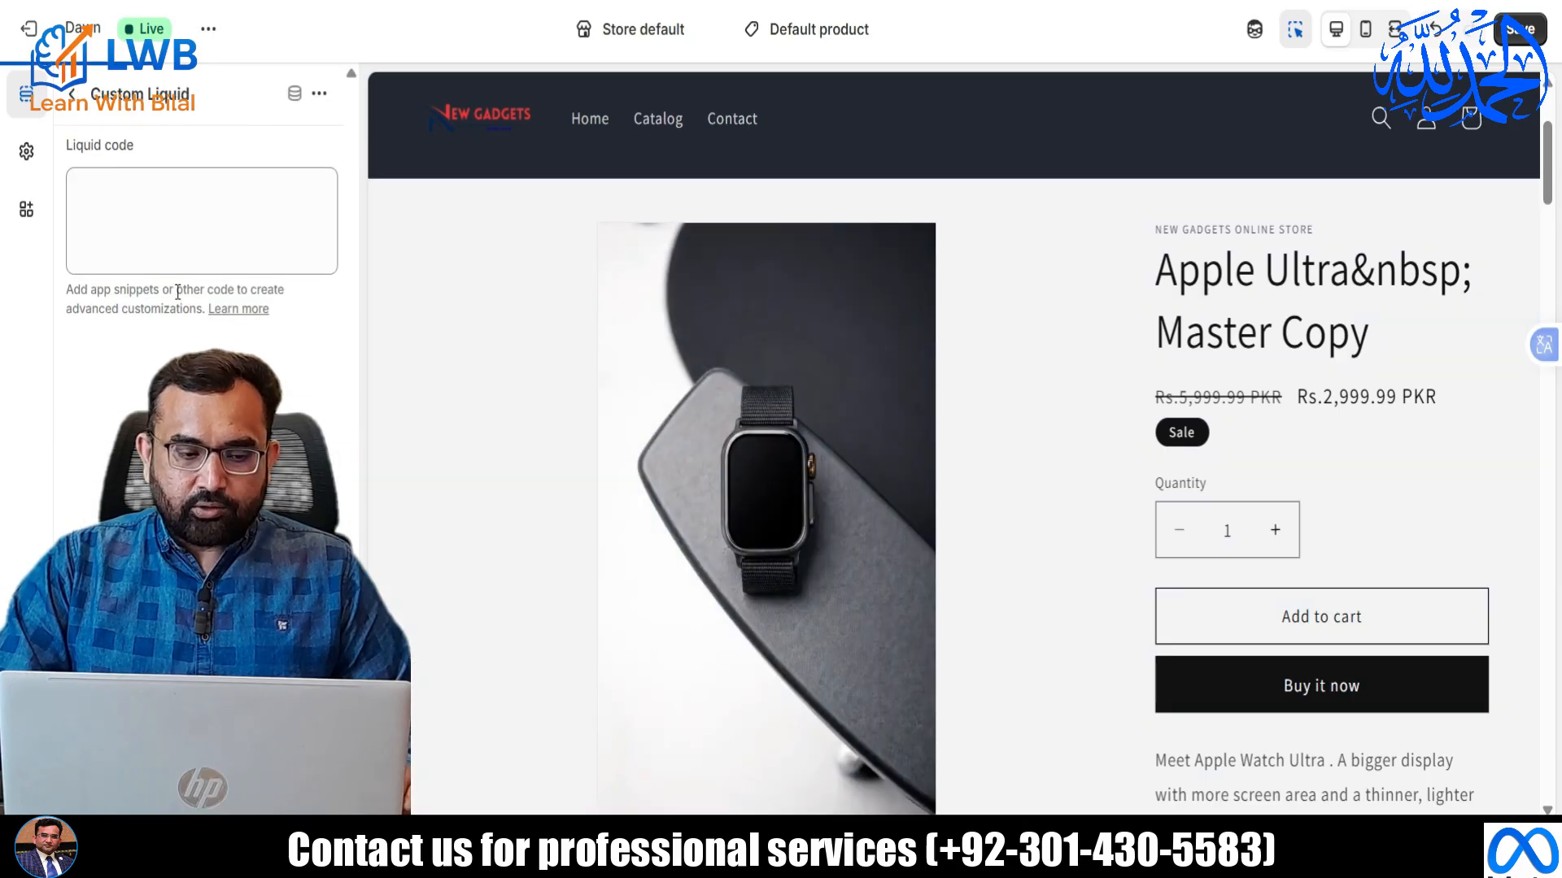
# Copy all the code from 5. custom.liquid (Landing Page).txt into the block's Liquid code and save the theme.
pyautogui.moveTo(860, 843)
pyautogui.click(838, 749)
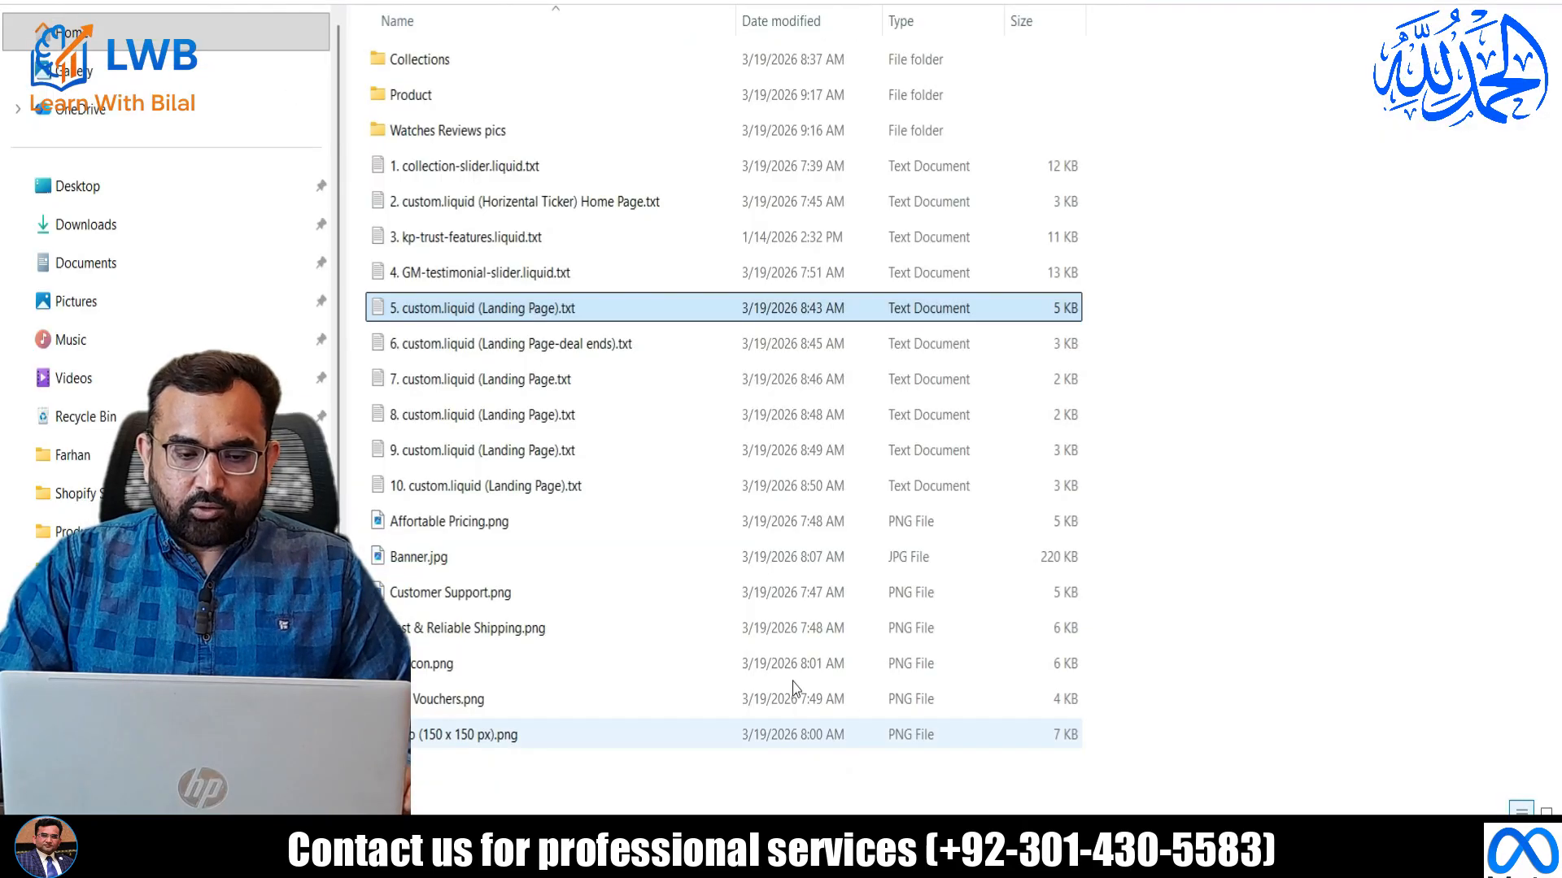
pyautogui.doubleClick(490, 310)
pyautogui.hotkey('ctrl', 'a')
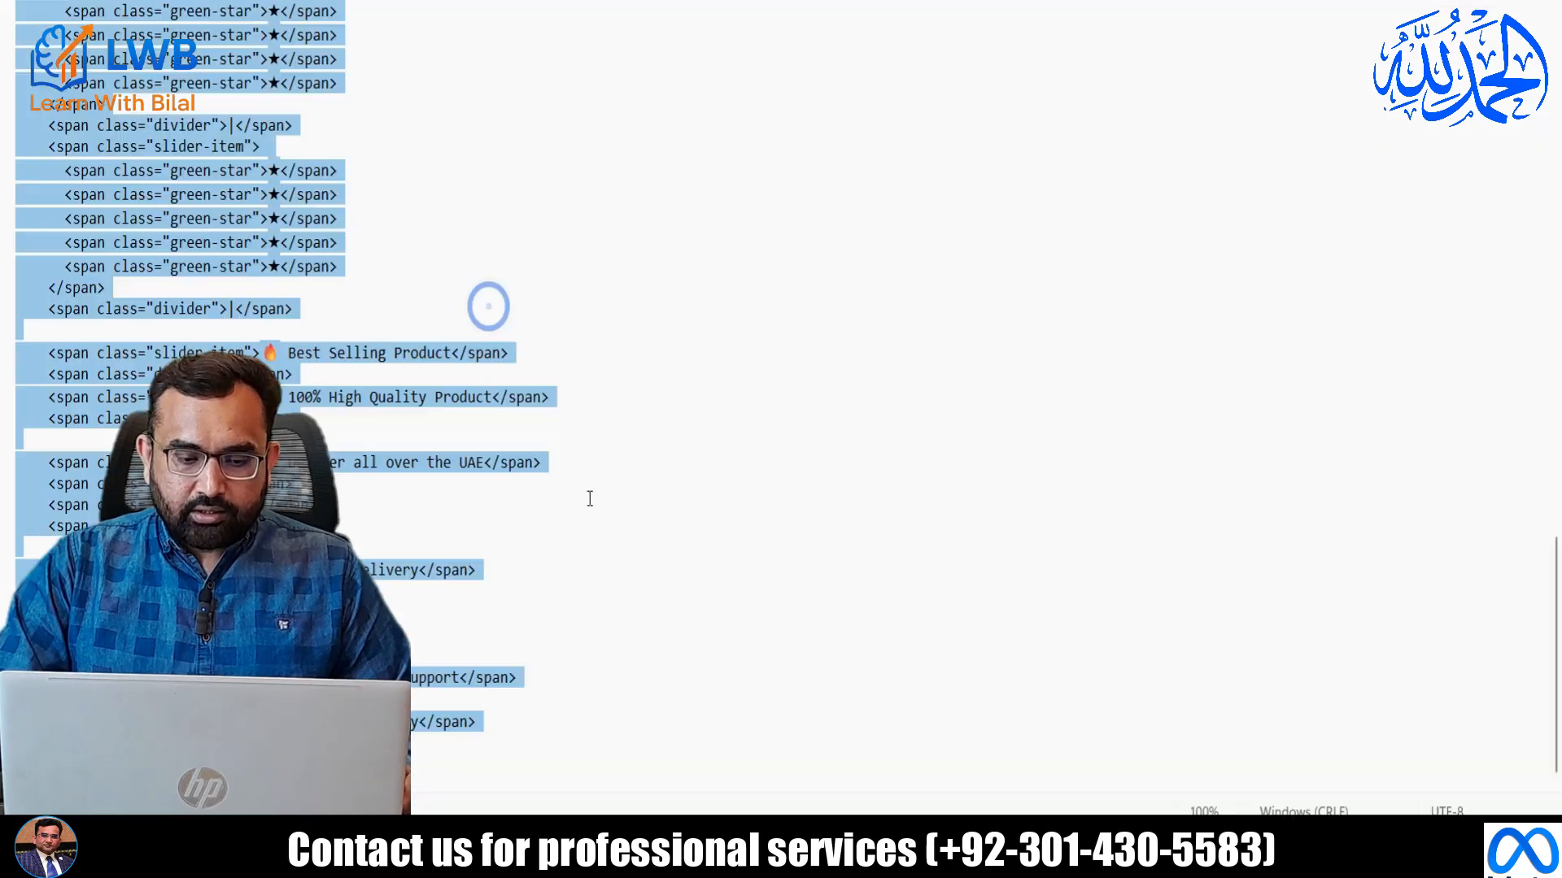
pyautogui.click(571, 292)
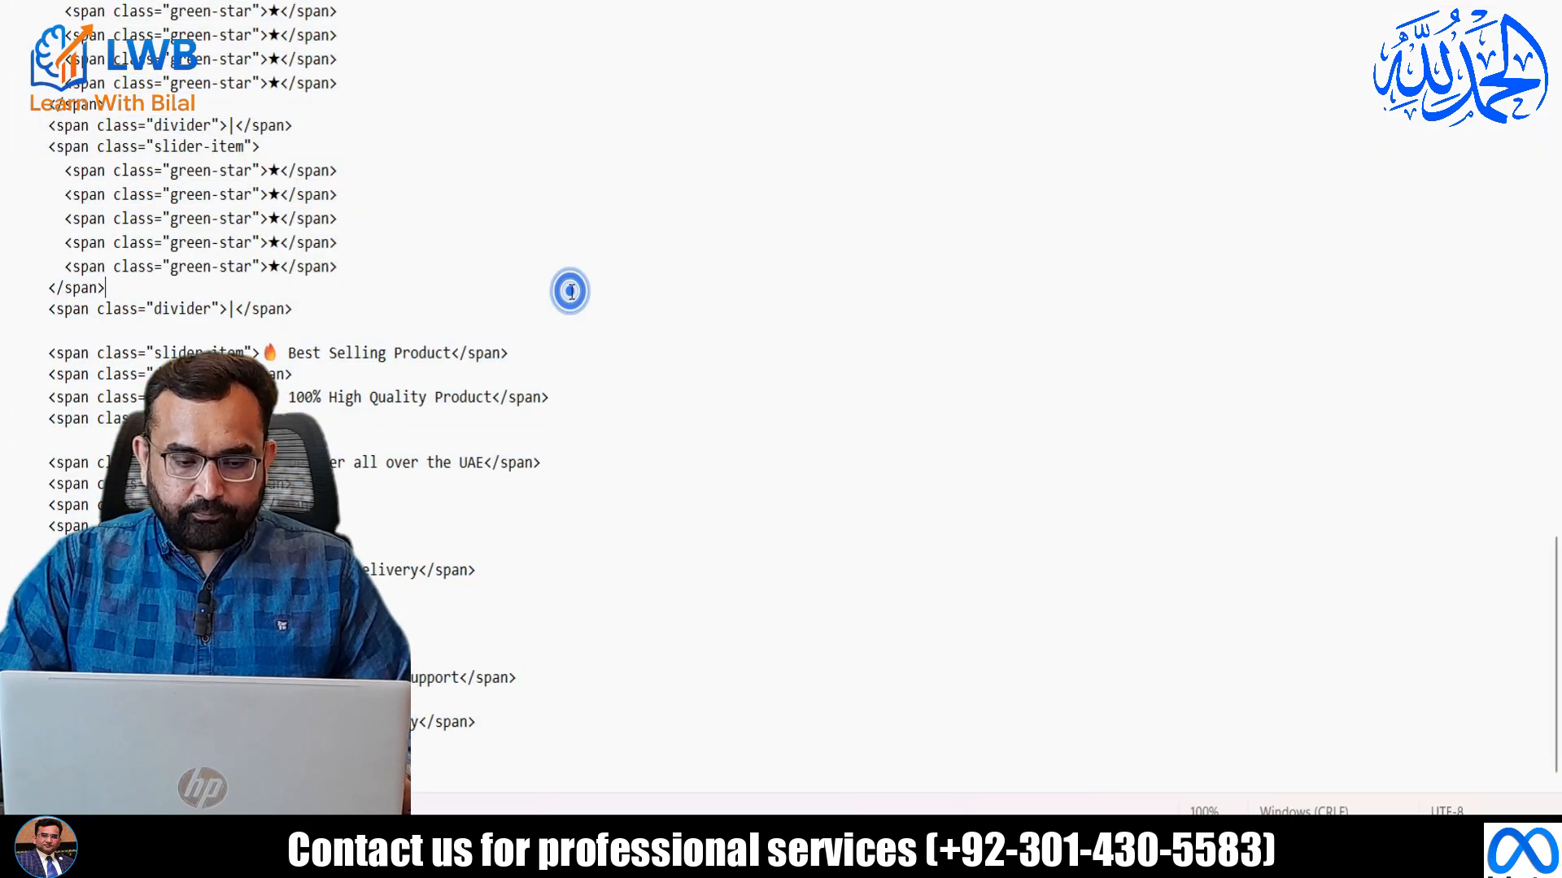
pyautogui.hotkey('ctrl', 'a')
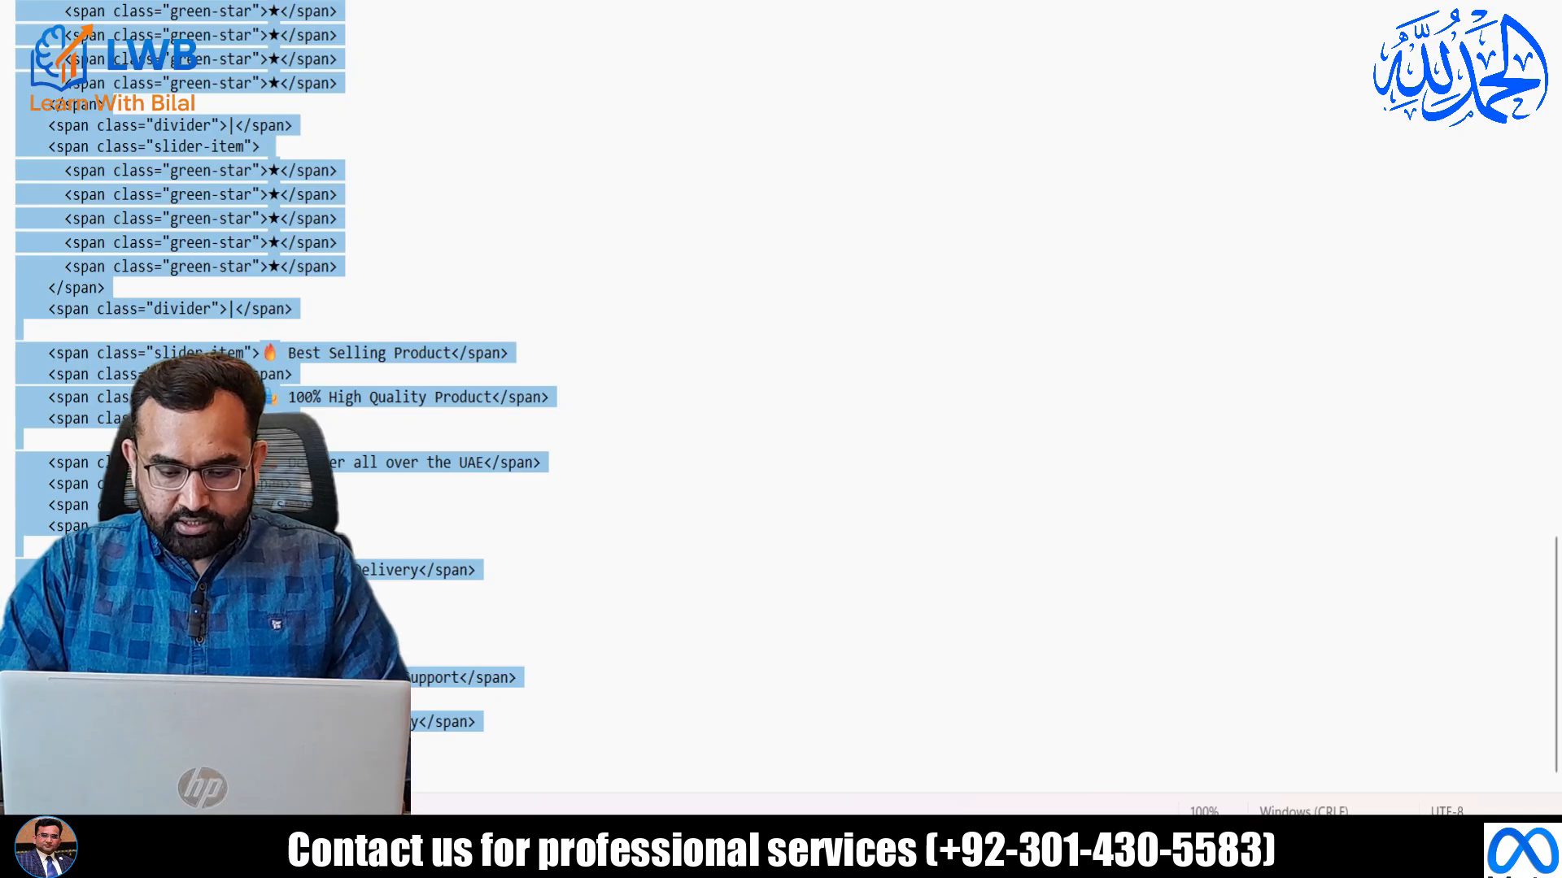
pyautogui.hotkey('ctrl', 'c')
pyautogui.hotkey('alt', 'Tab')
pyautogui.click(206, 218)
pyautogui.hotkey('ctrl', 'v')
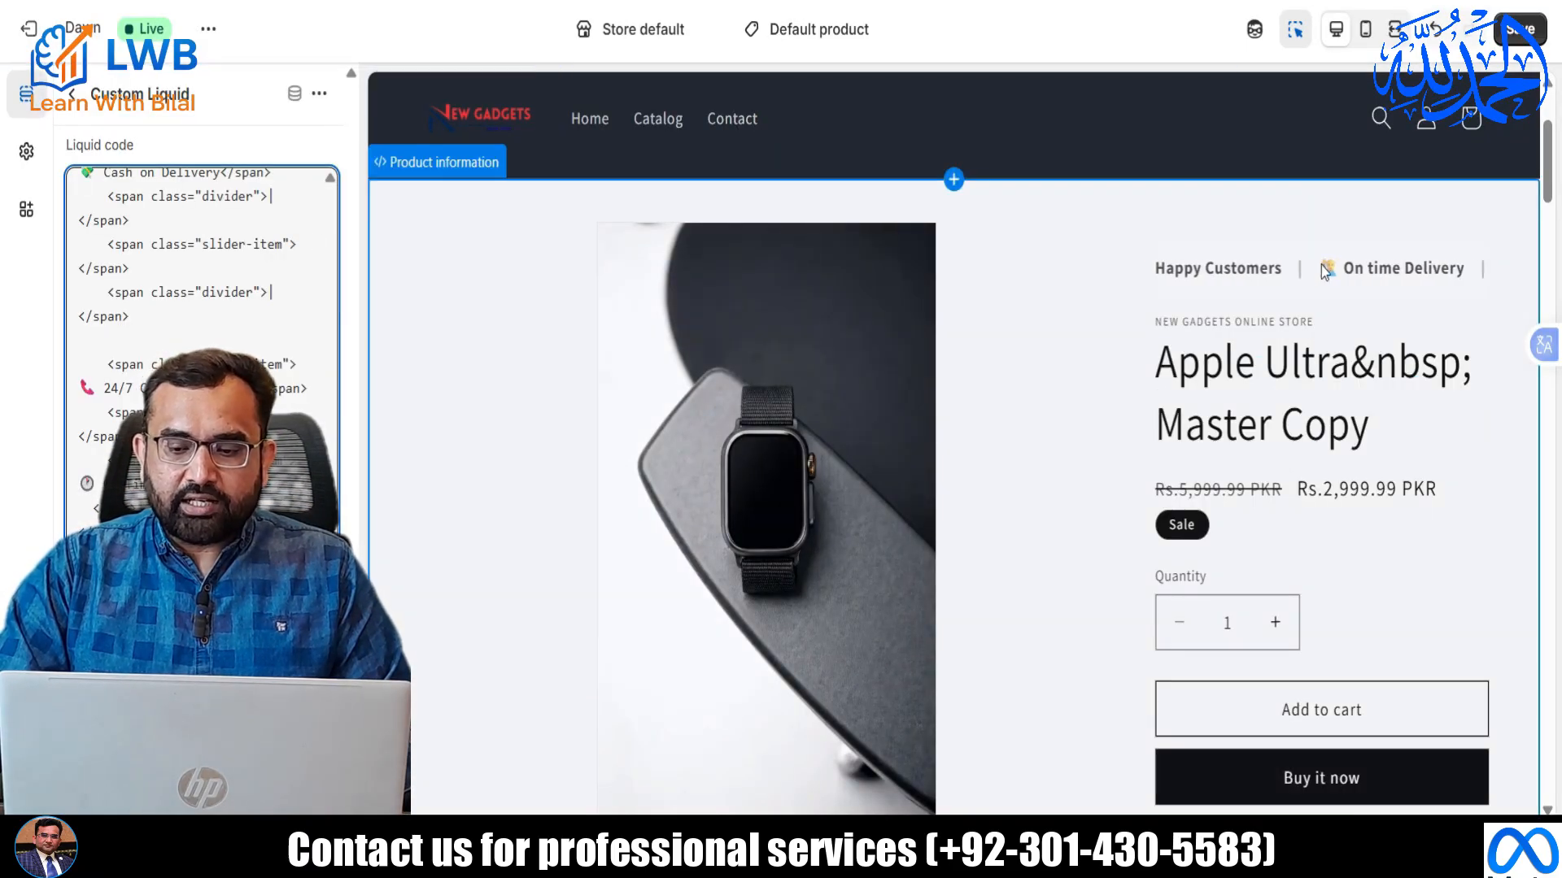
pyautogui.click(1520, 30)
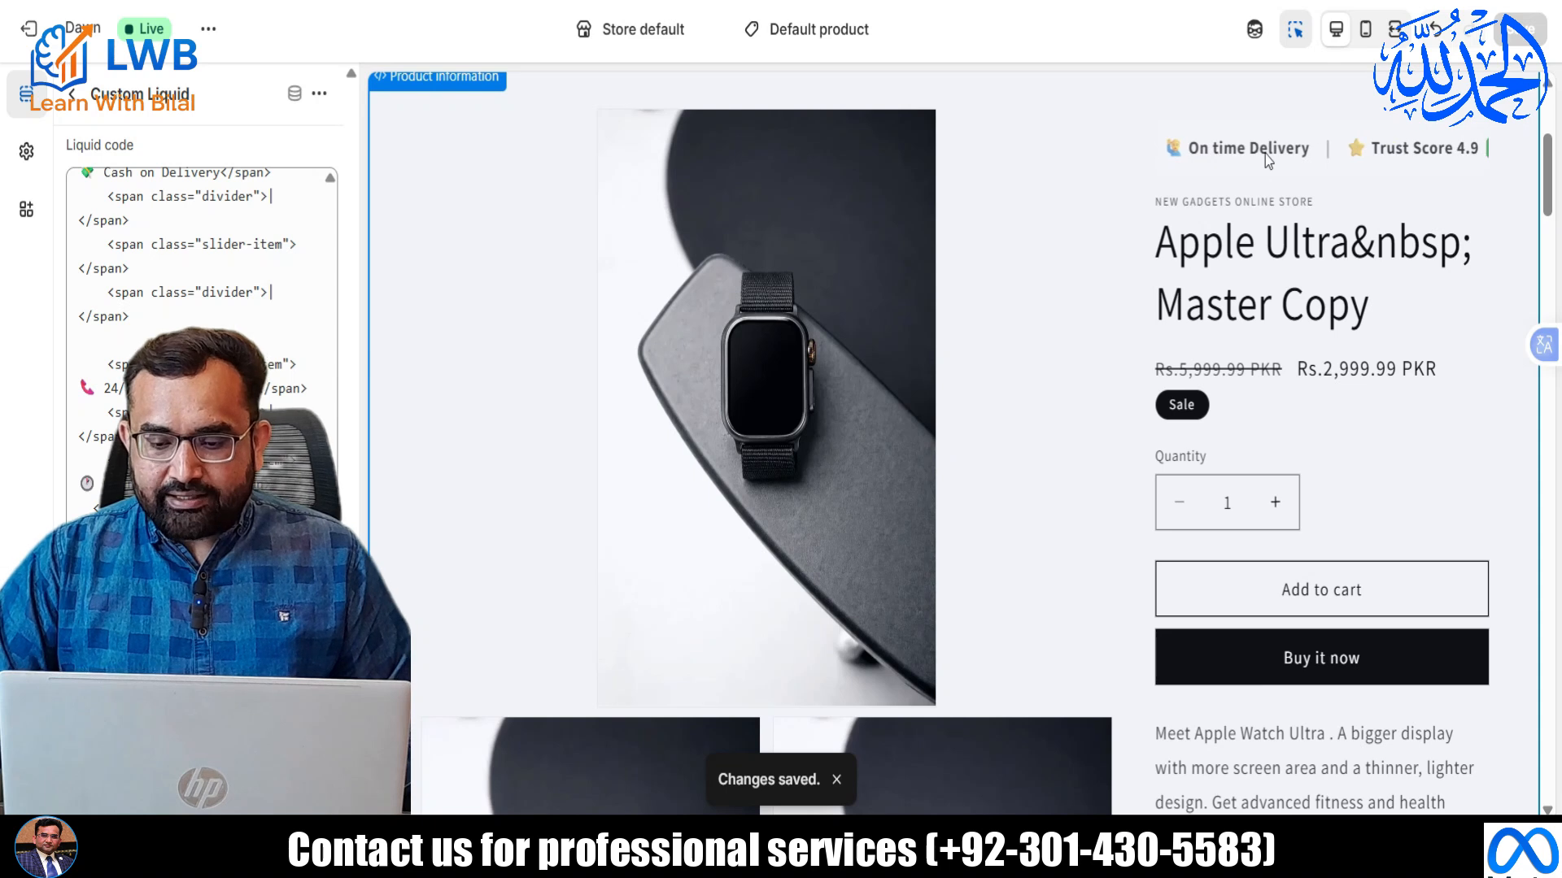
# Examine the product page's buy buttons and description, and the checkout page's contact, delivery, shipping and payment sections.
pyautogui.scroll(-1, 1272, 269)
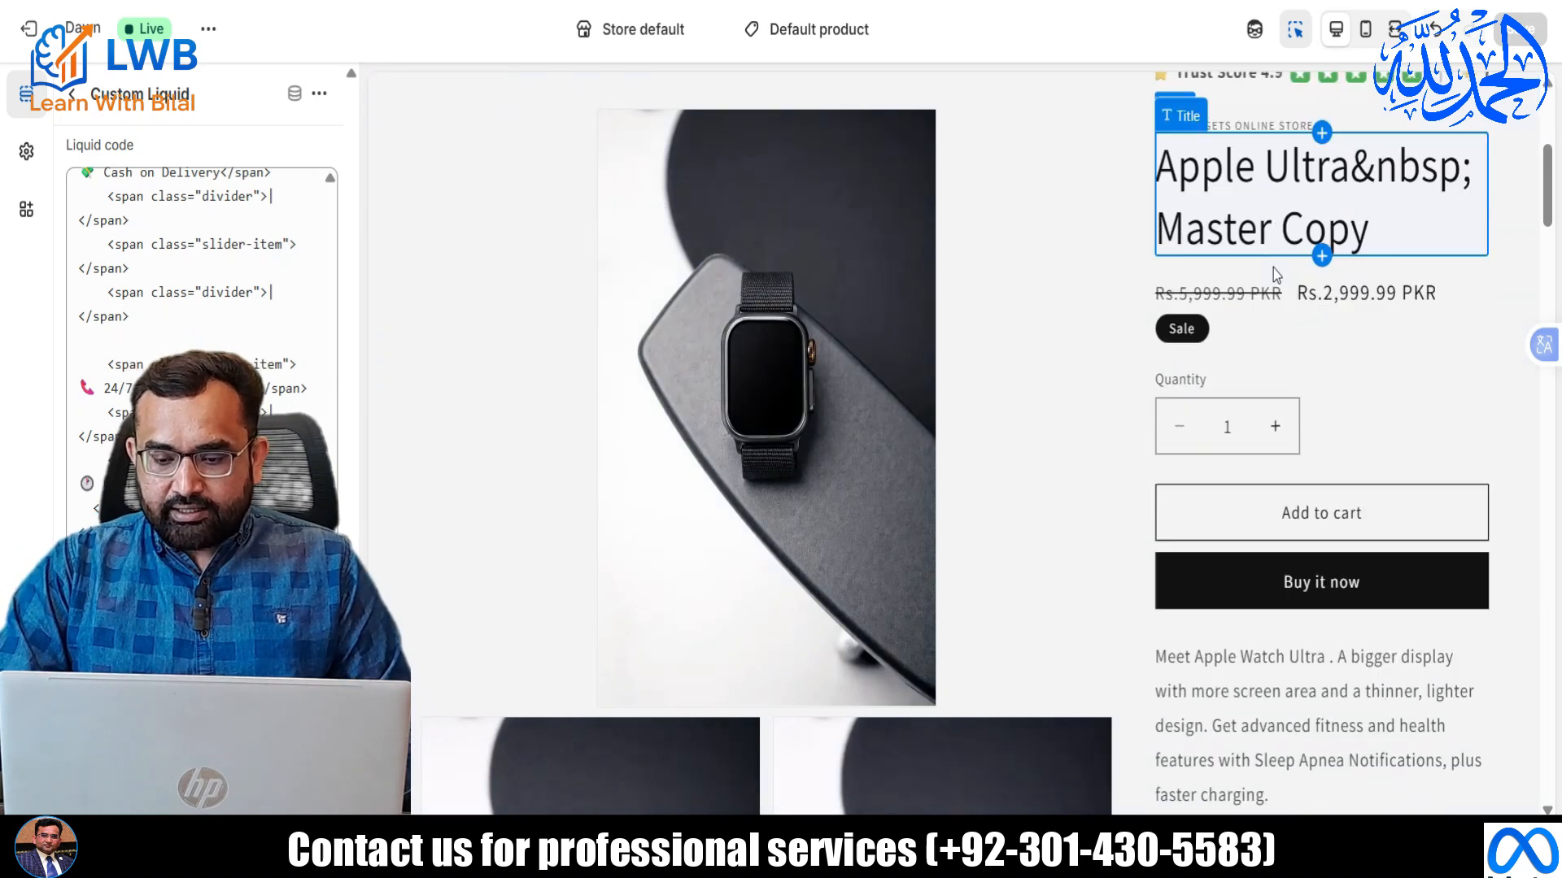
pyautogui.scroll(-2, 1272, 268)
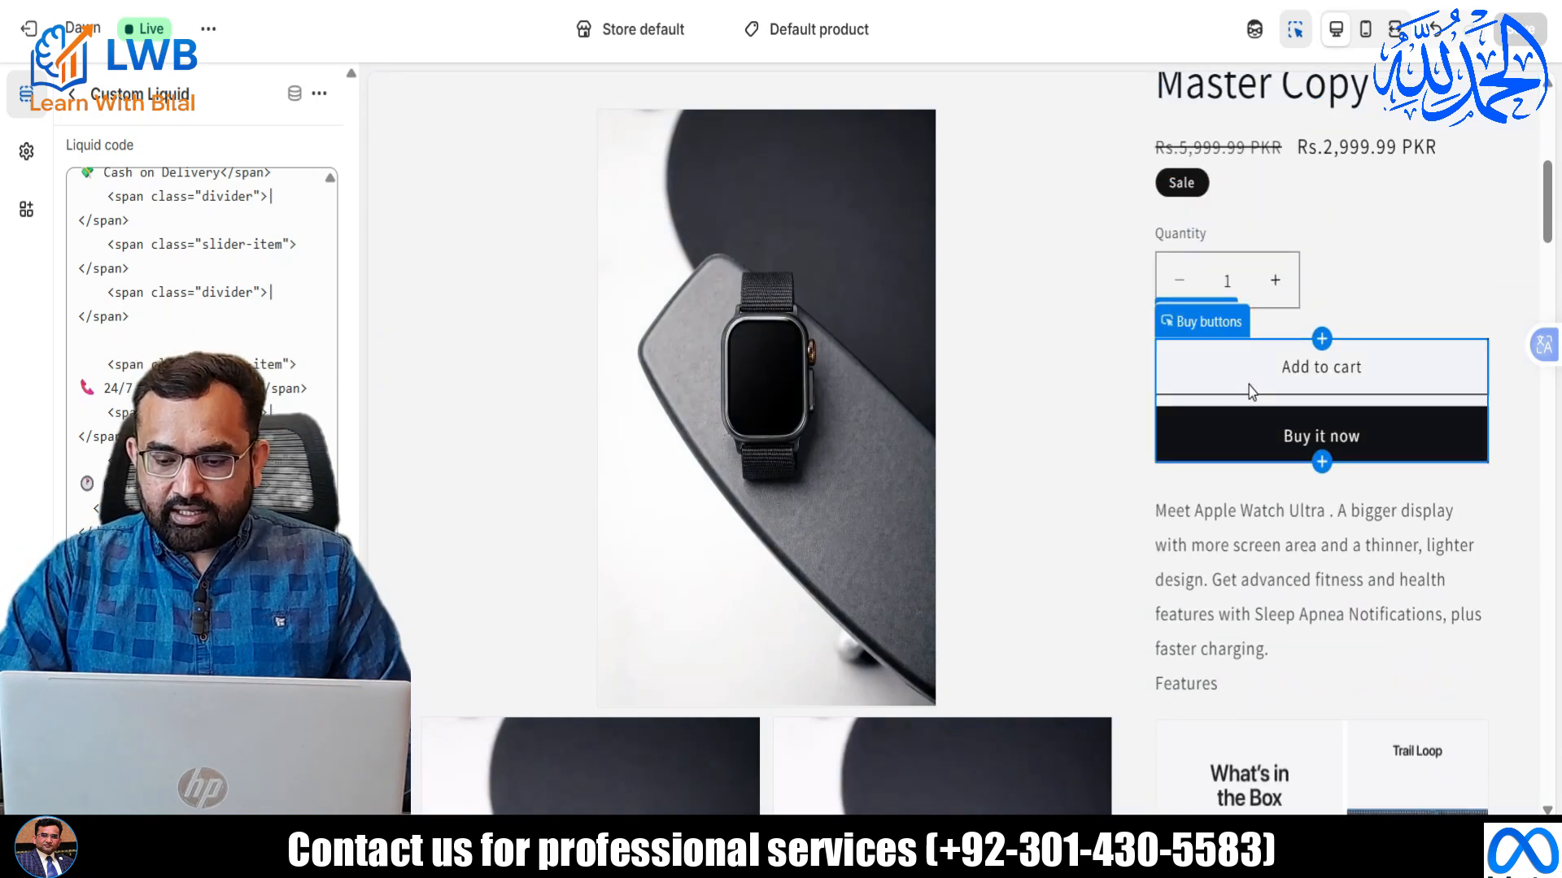
pyautogui.scroll(-2, 1236, 431)
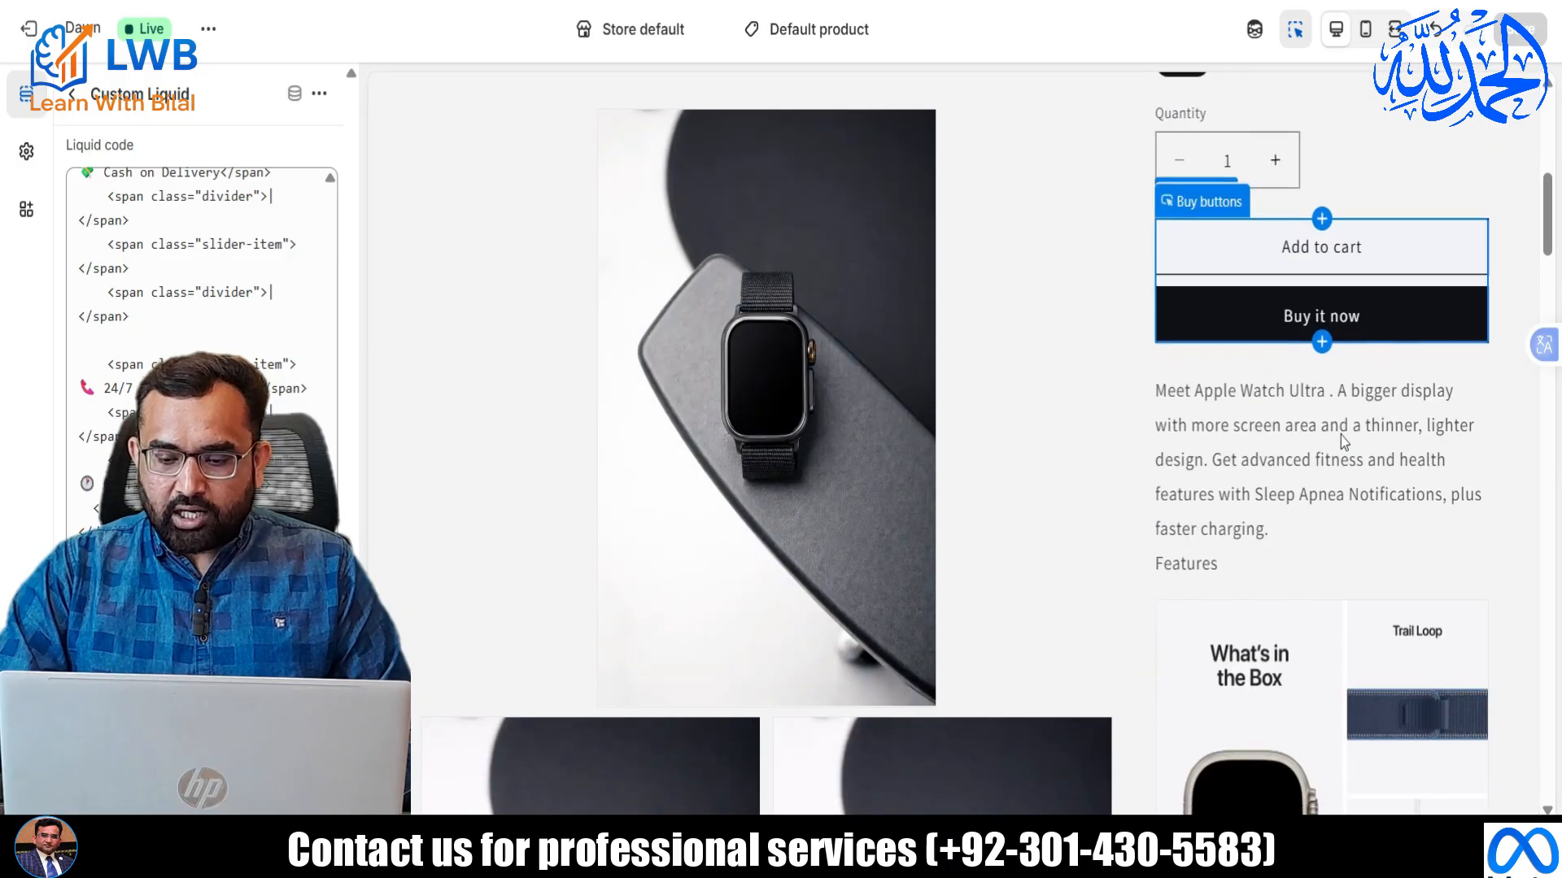
pyautogui.click(1292, 324)
pyautogui.press('F5')
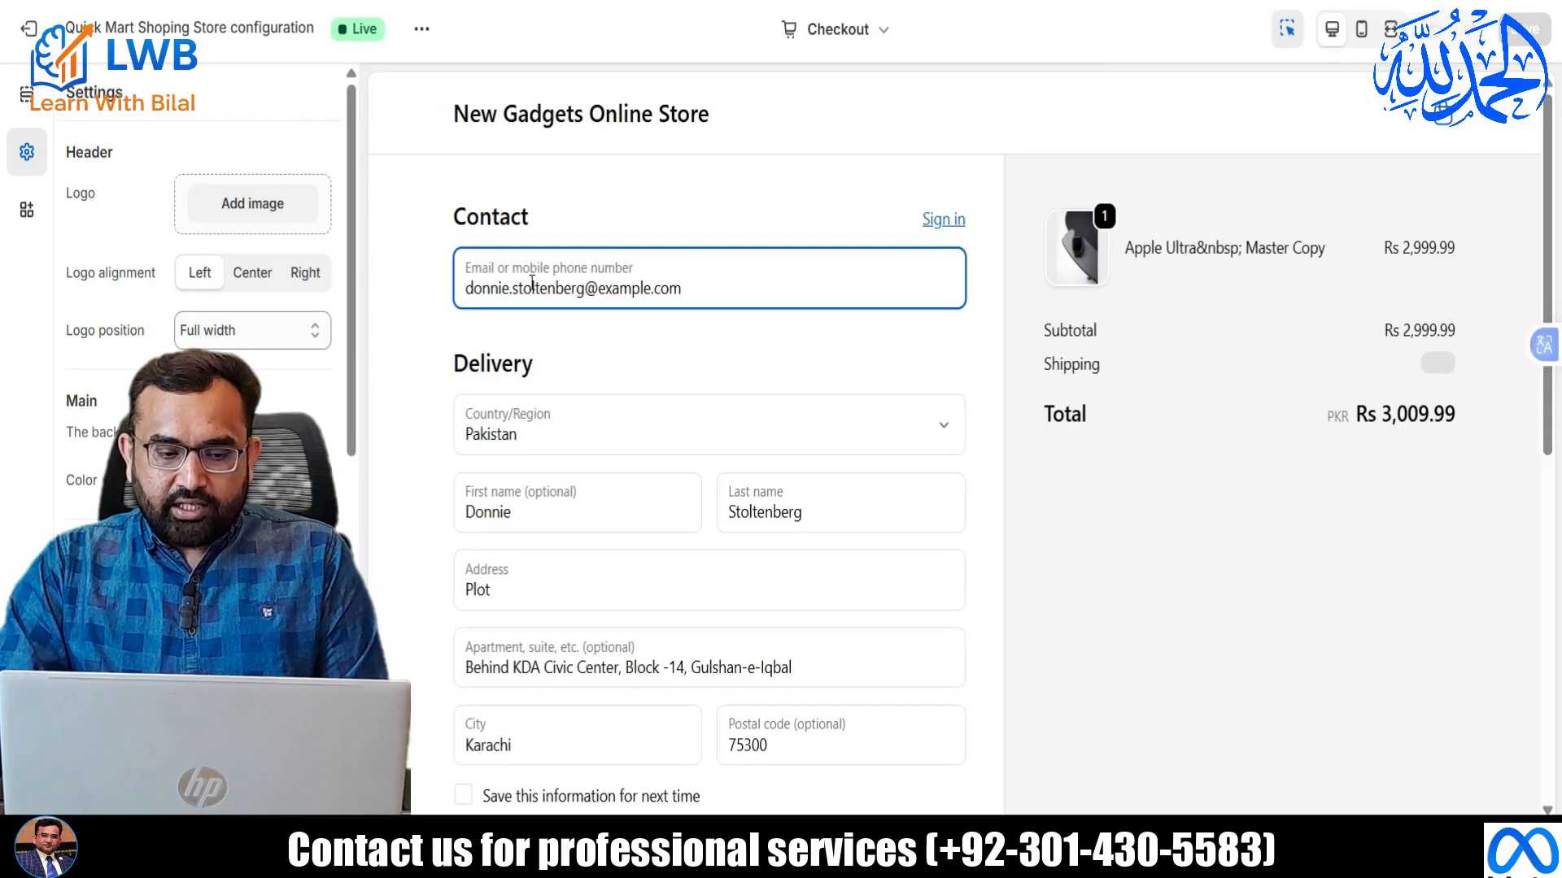
pyautogui.scroll(-2, 488, 341)
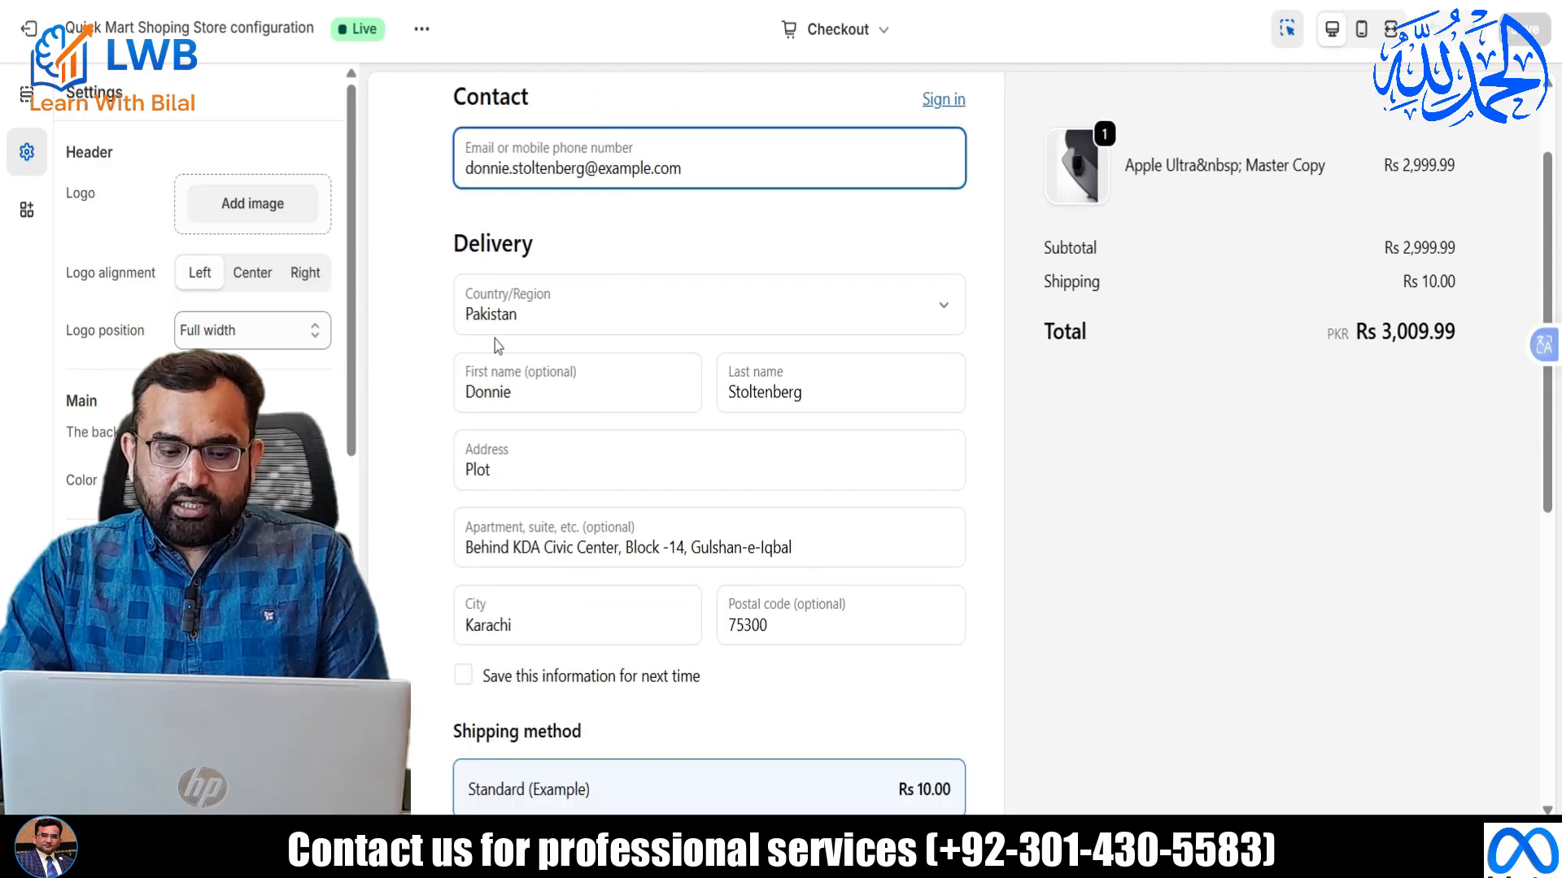
pyautogui.scroll(-2, 642, 334)
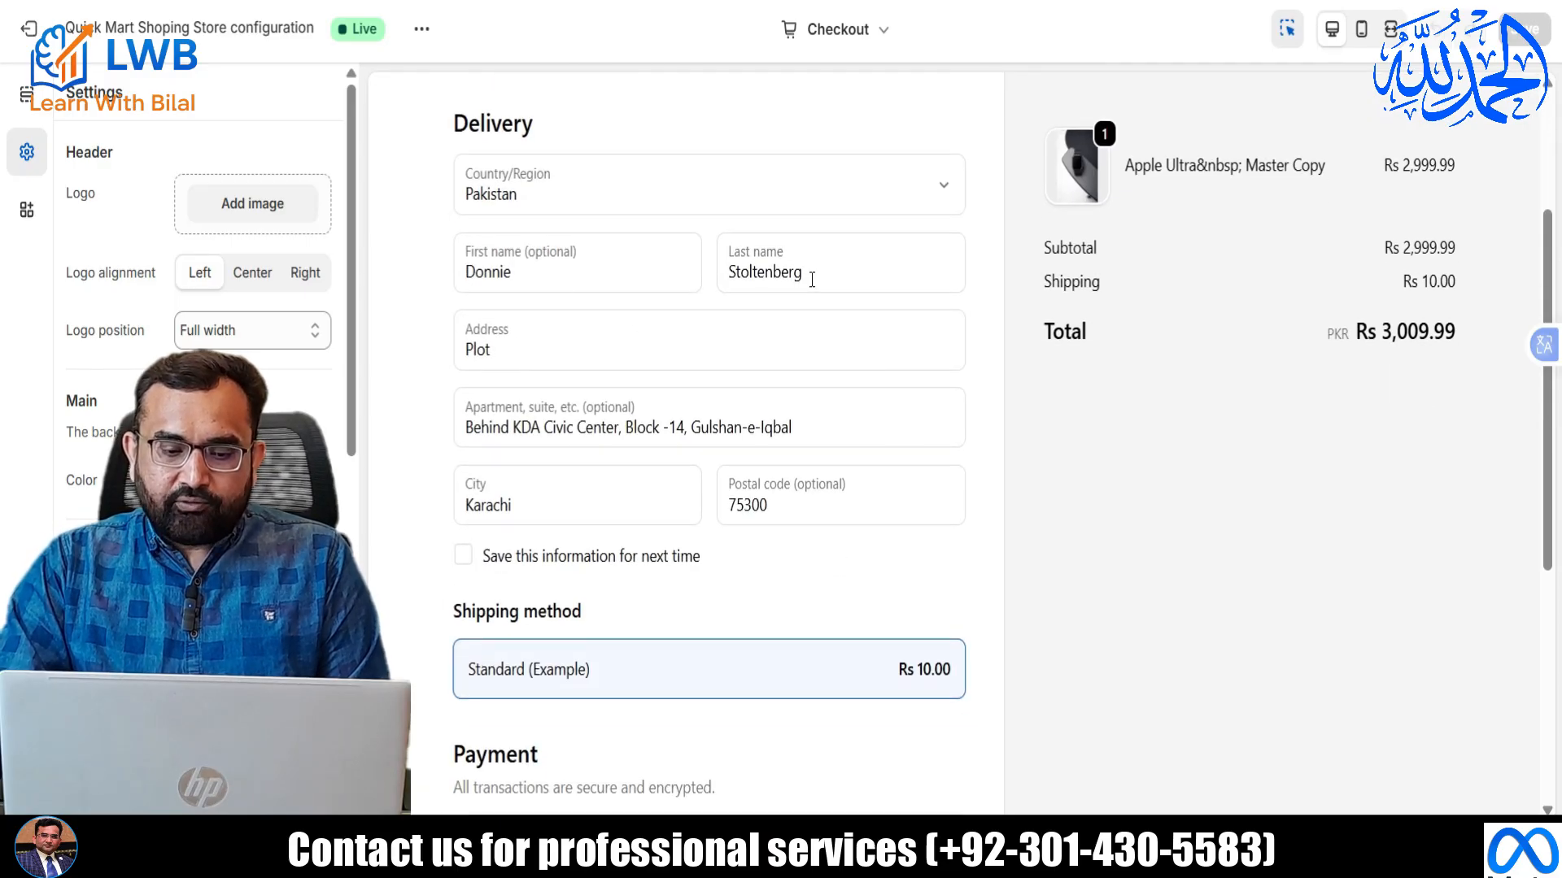
pyautogui.scroll(-2, 511, 357)
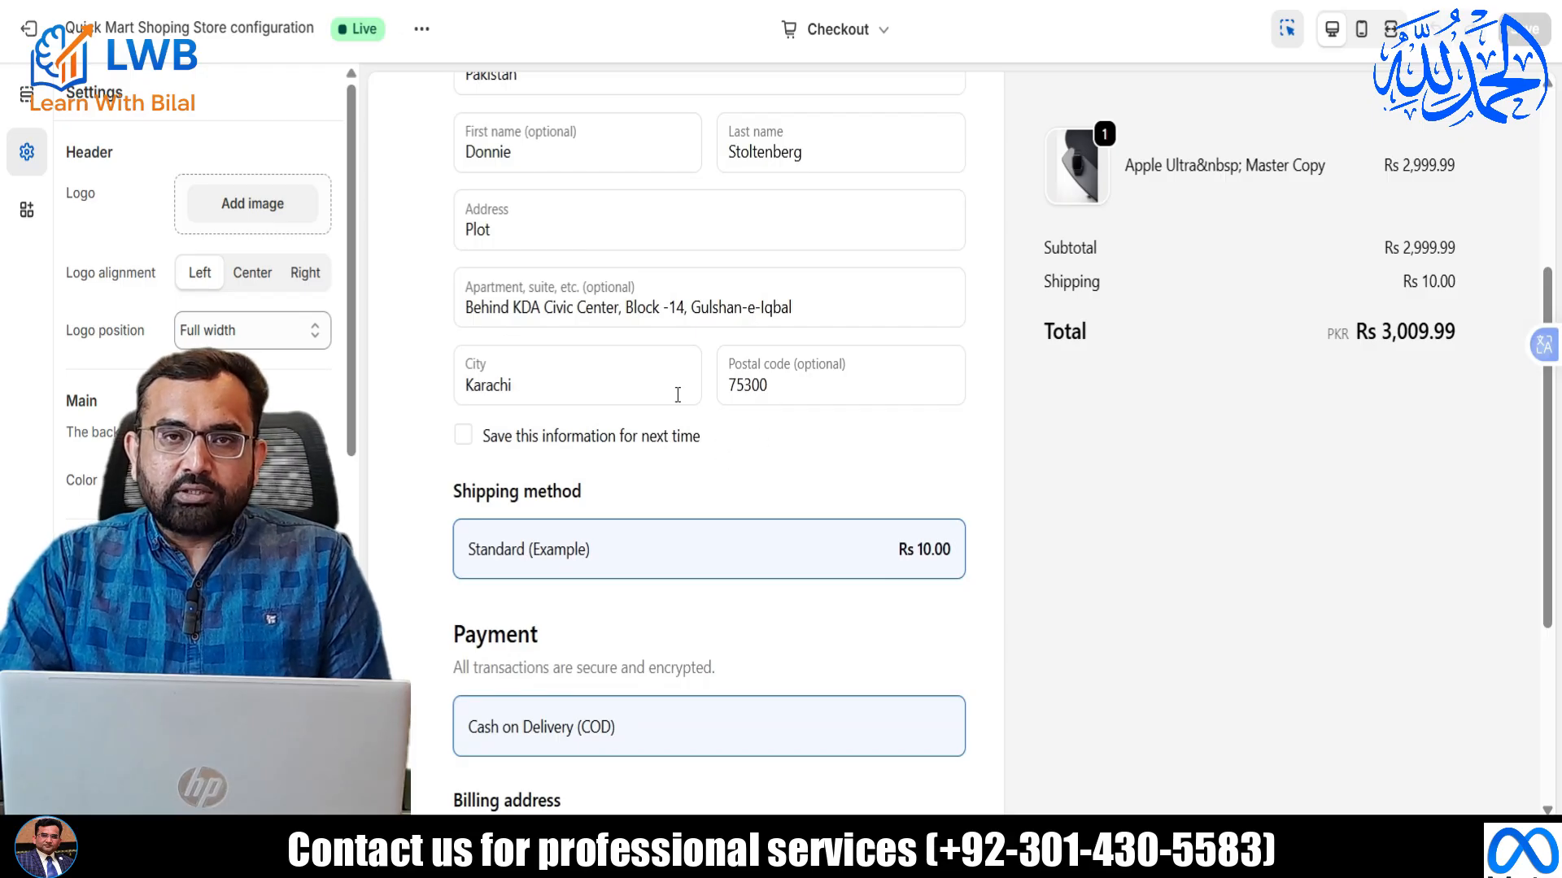
# Leave the checkout editor and the theme editor, returning to the Themes page of the Shopify admin.
pyautogui.scroll(6, 680, 396)
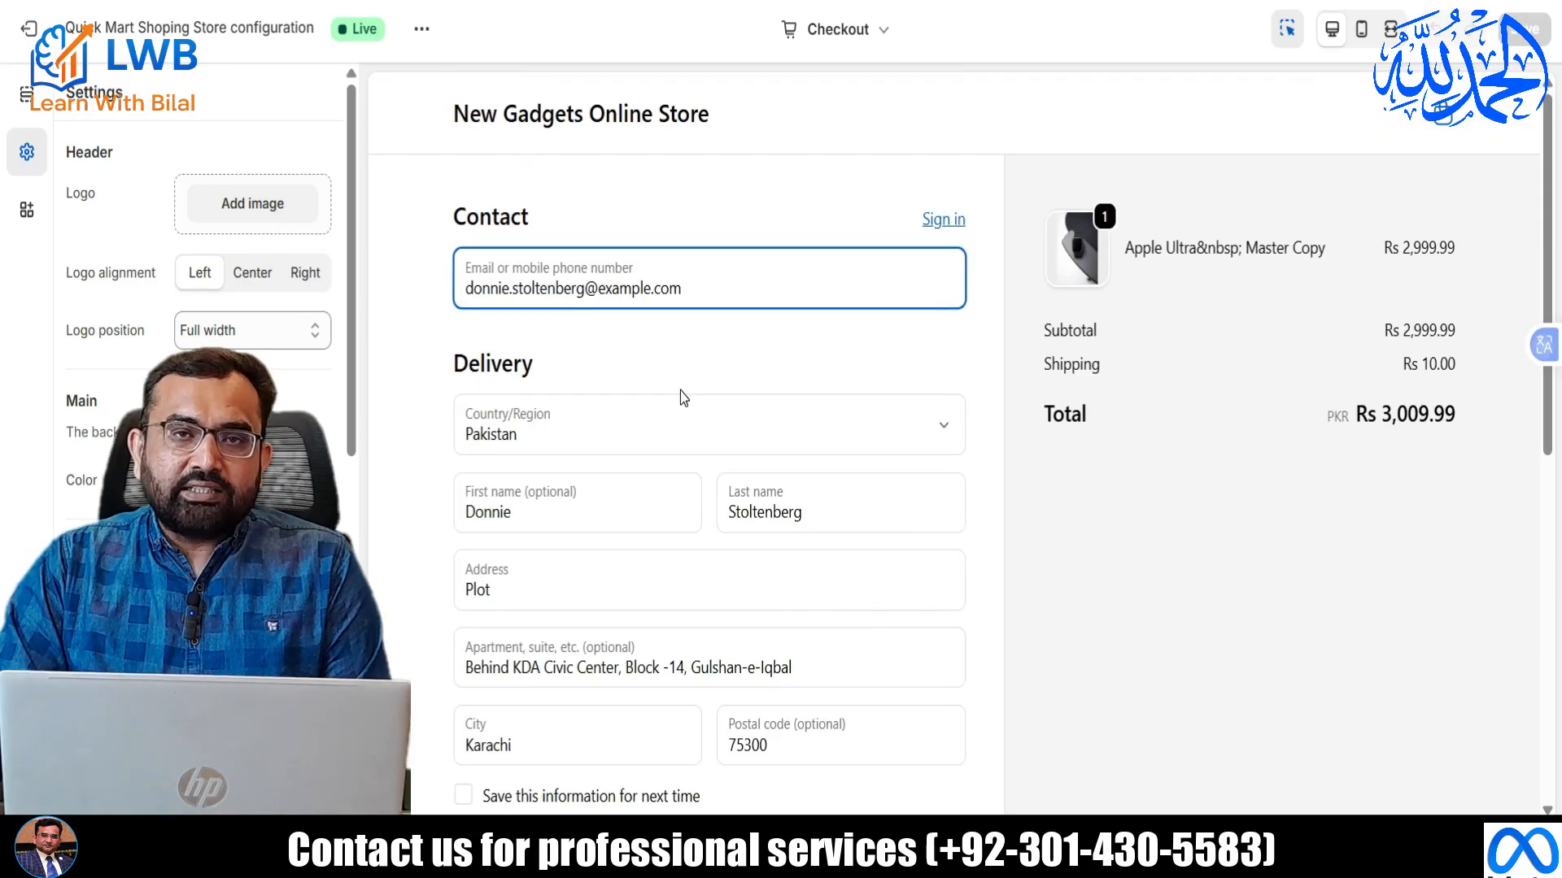
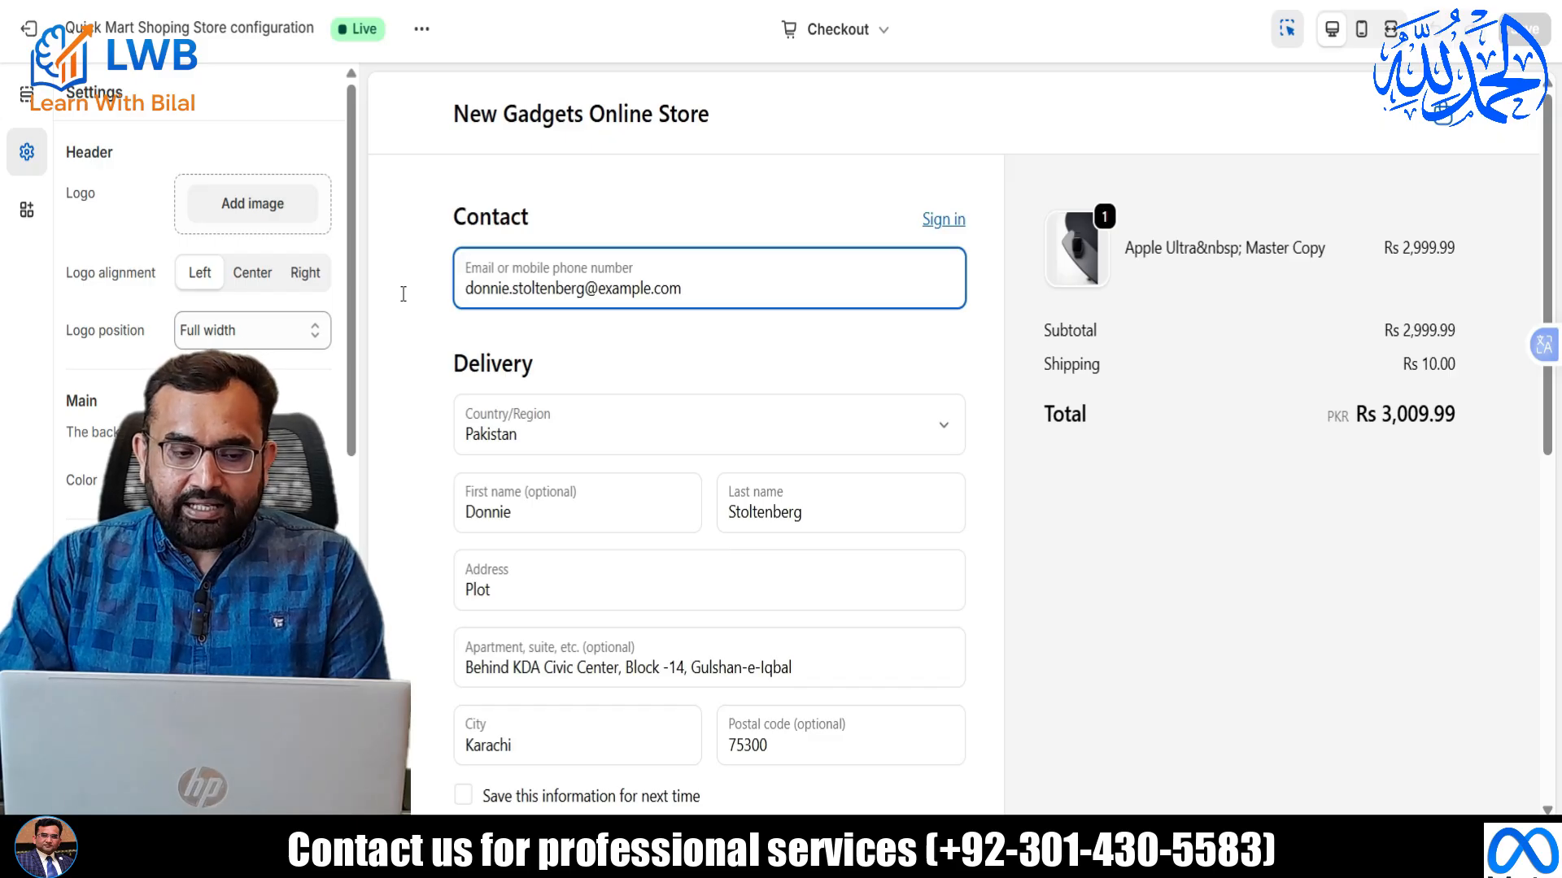
pyautogui.click(29, 95)
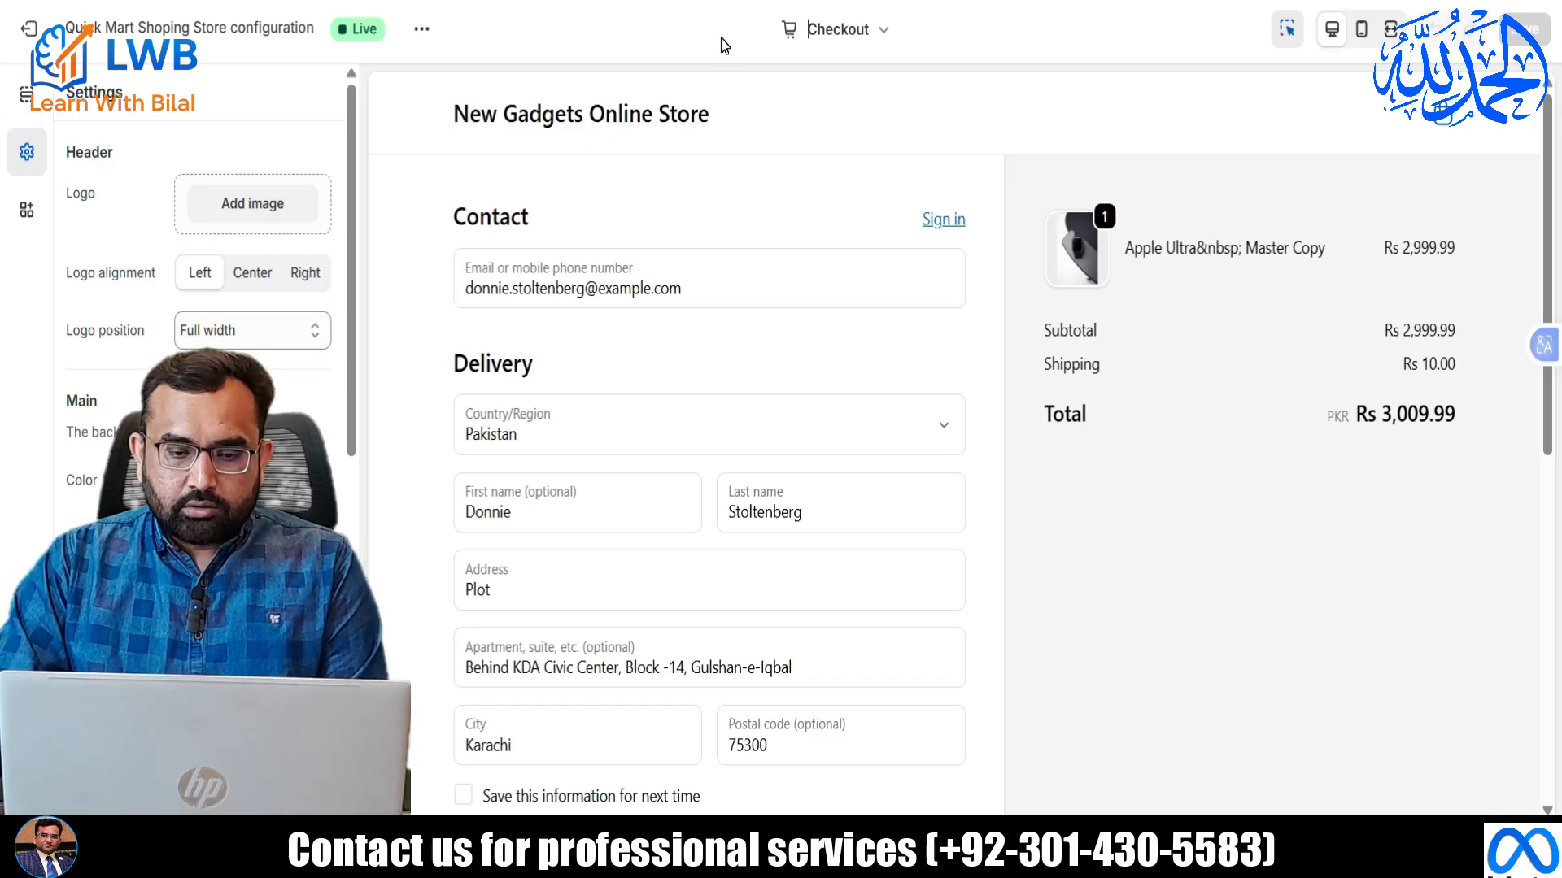
pyautogui.click(27, 94)
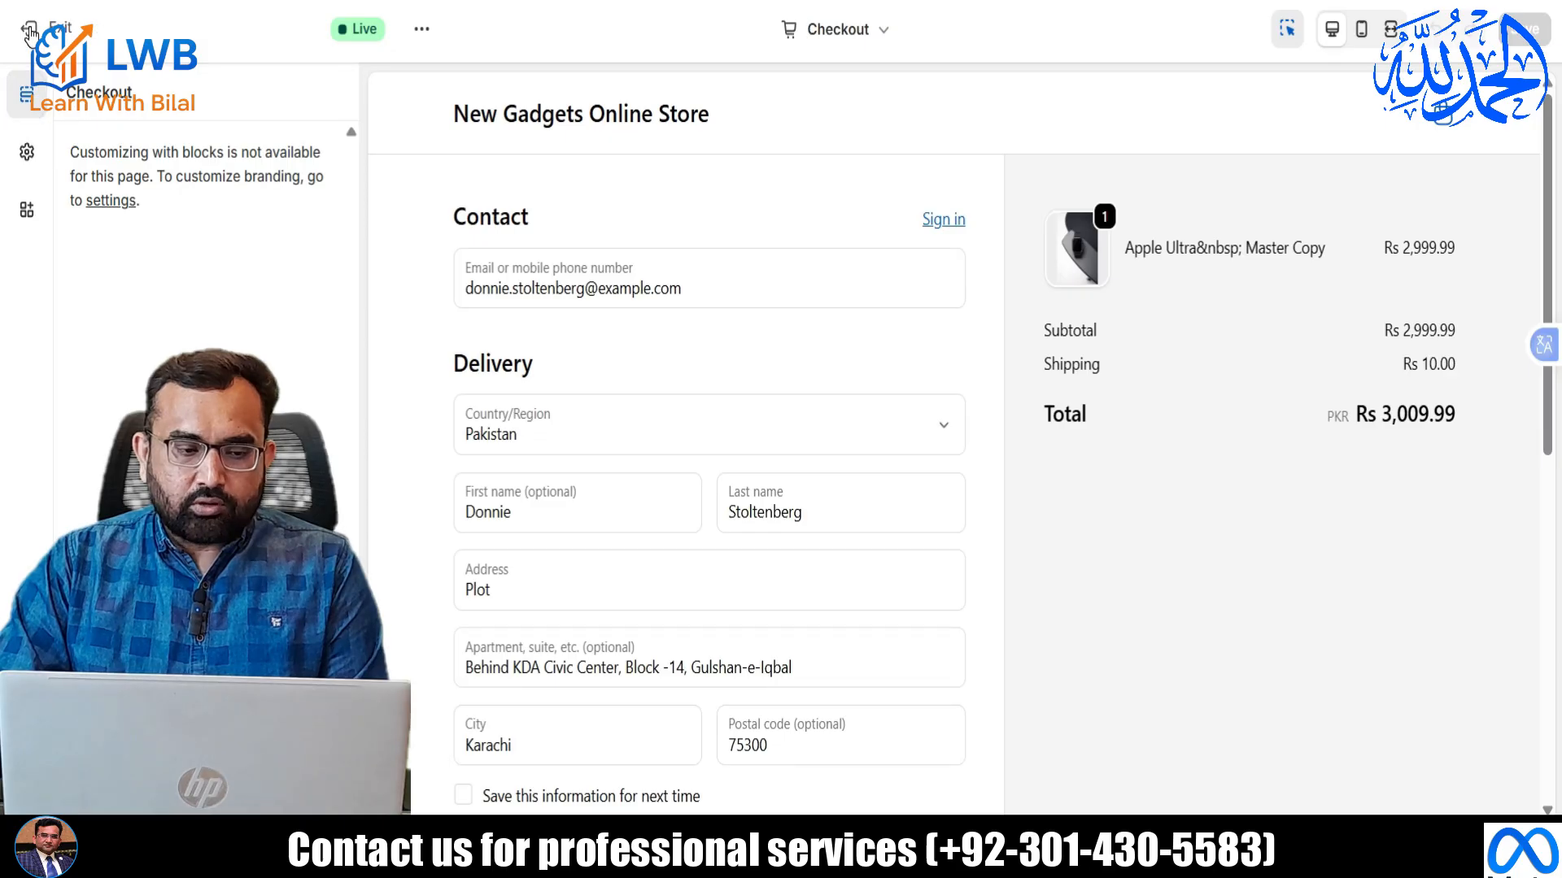
pyautogui.click(29, 33)
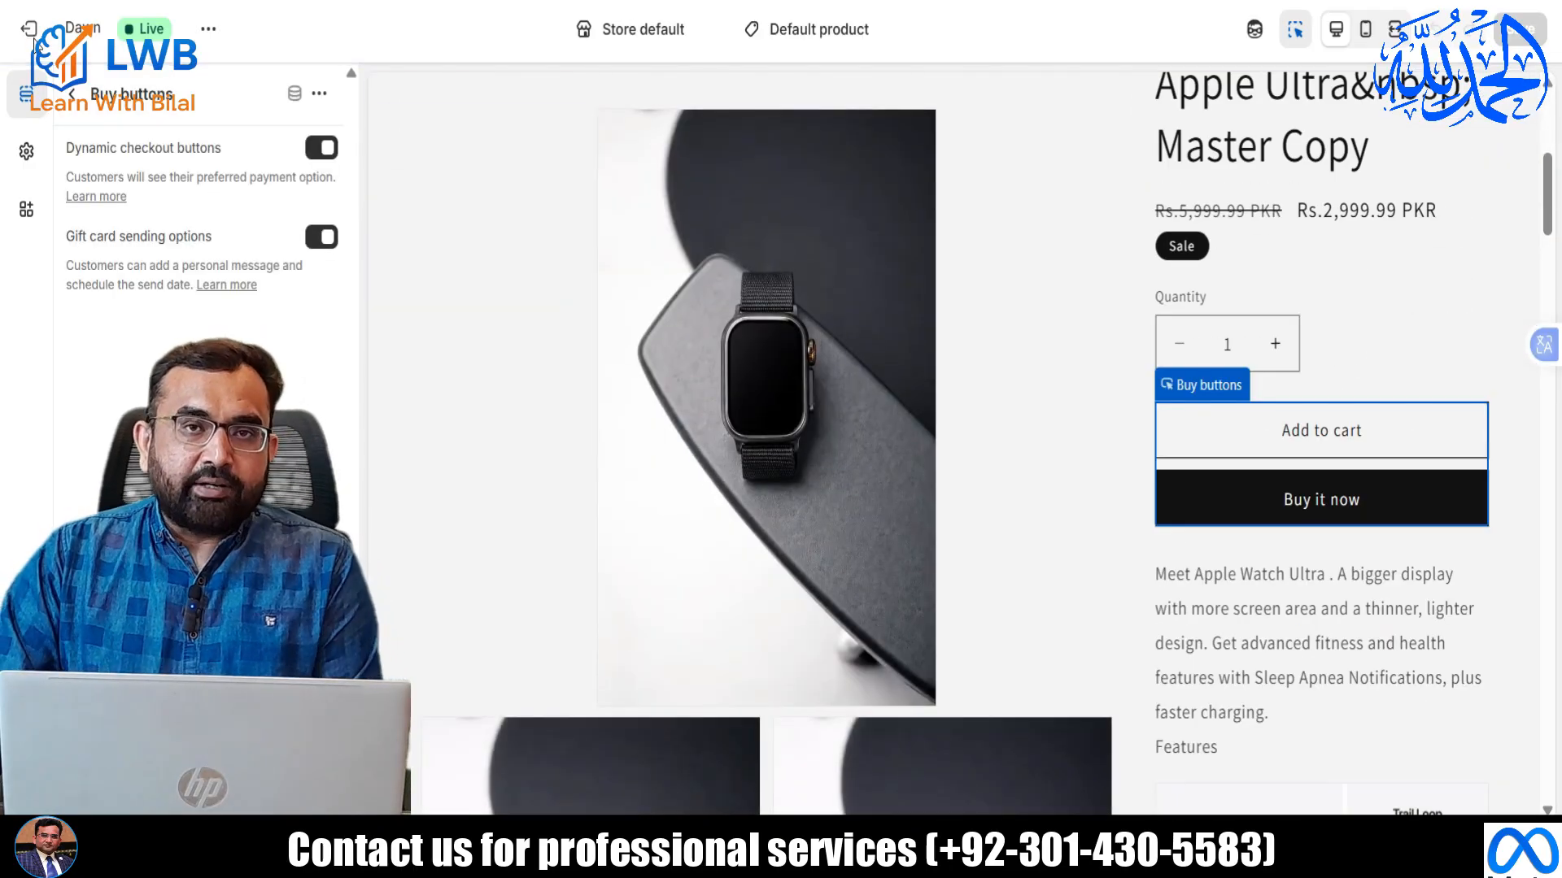
pyautogui.click(29, 31)
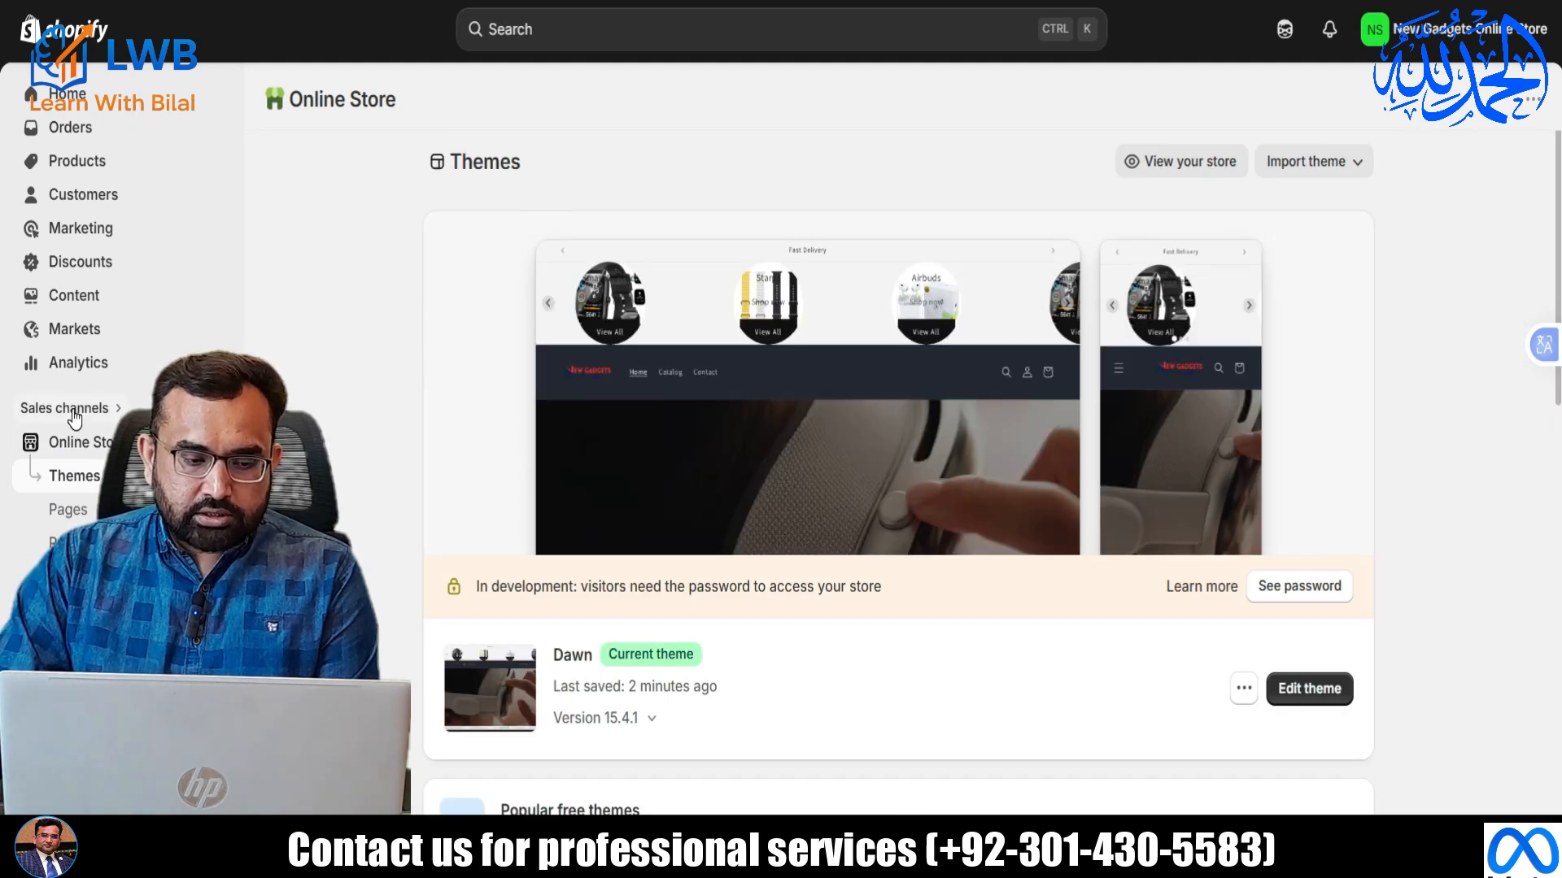
# Search the apps for "releasit", install Releasit COD Form and accept English as the app's language.
pyautogui.hotkey('ctrl', 'k')
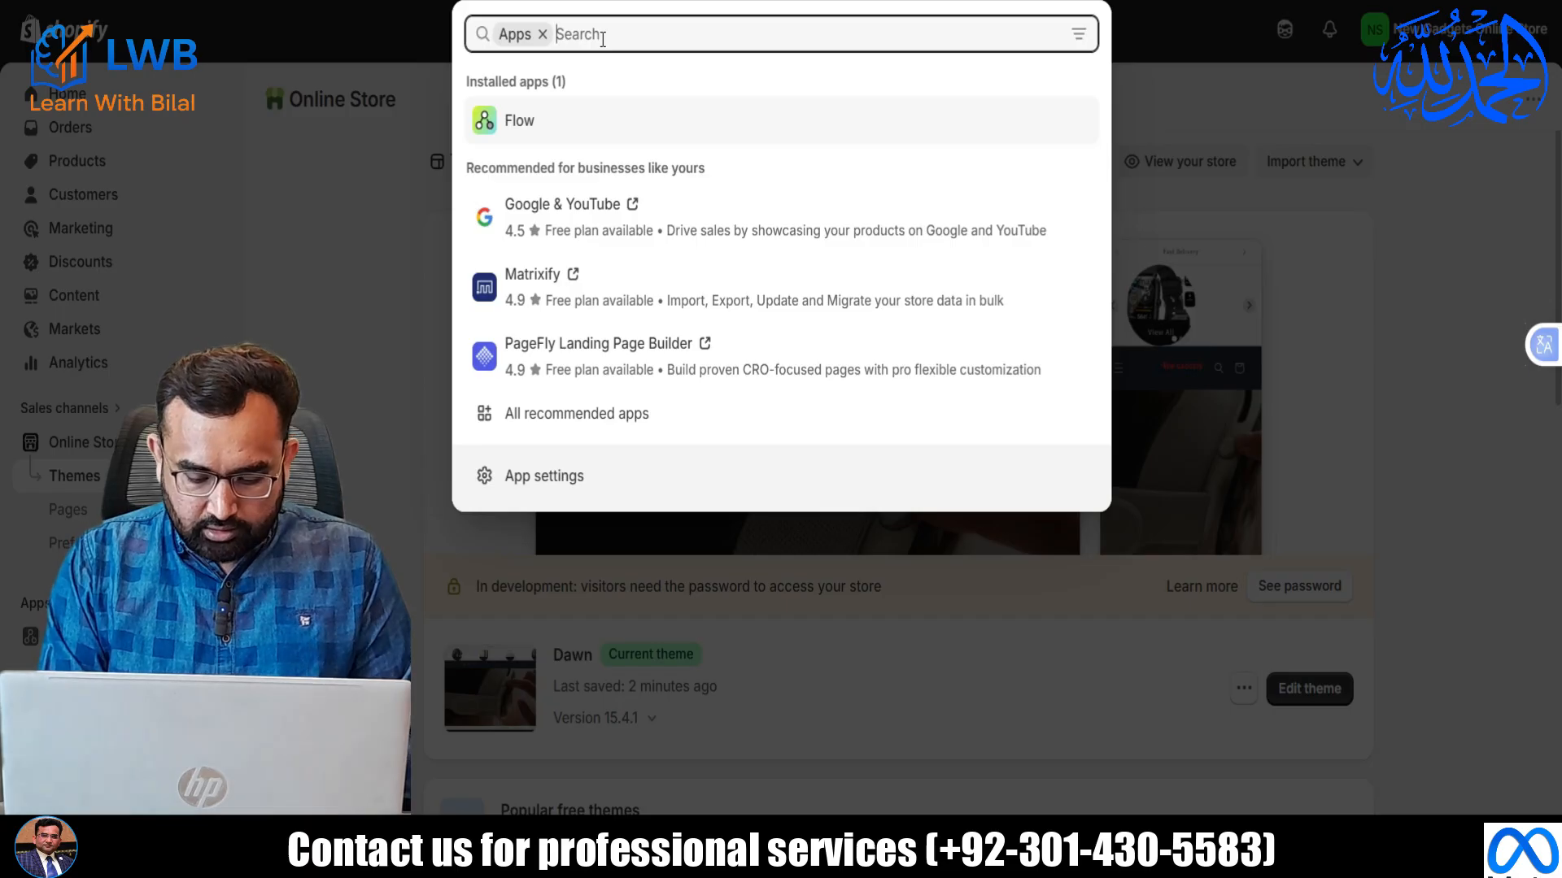
pyautogui.write('r')
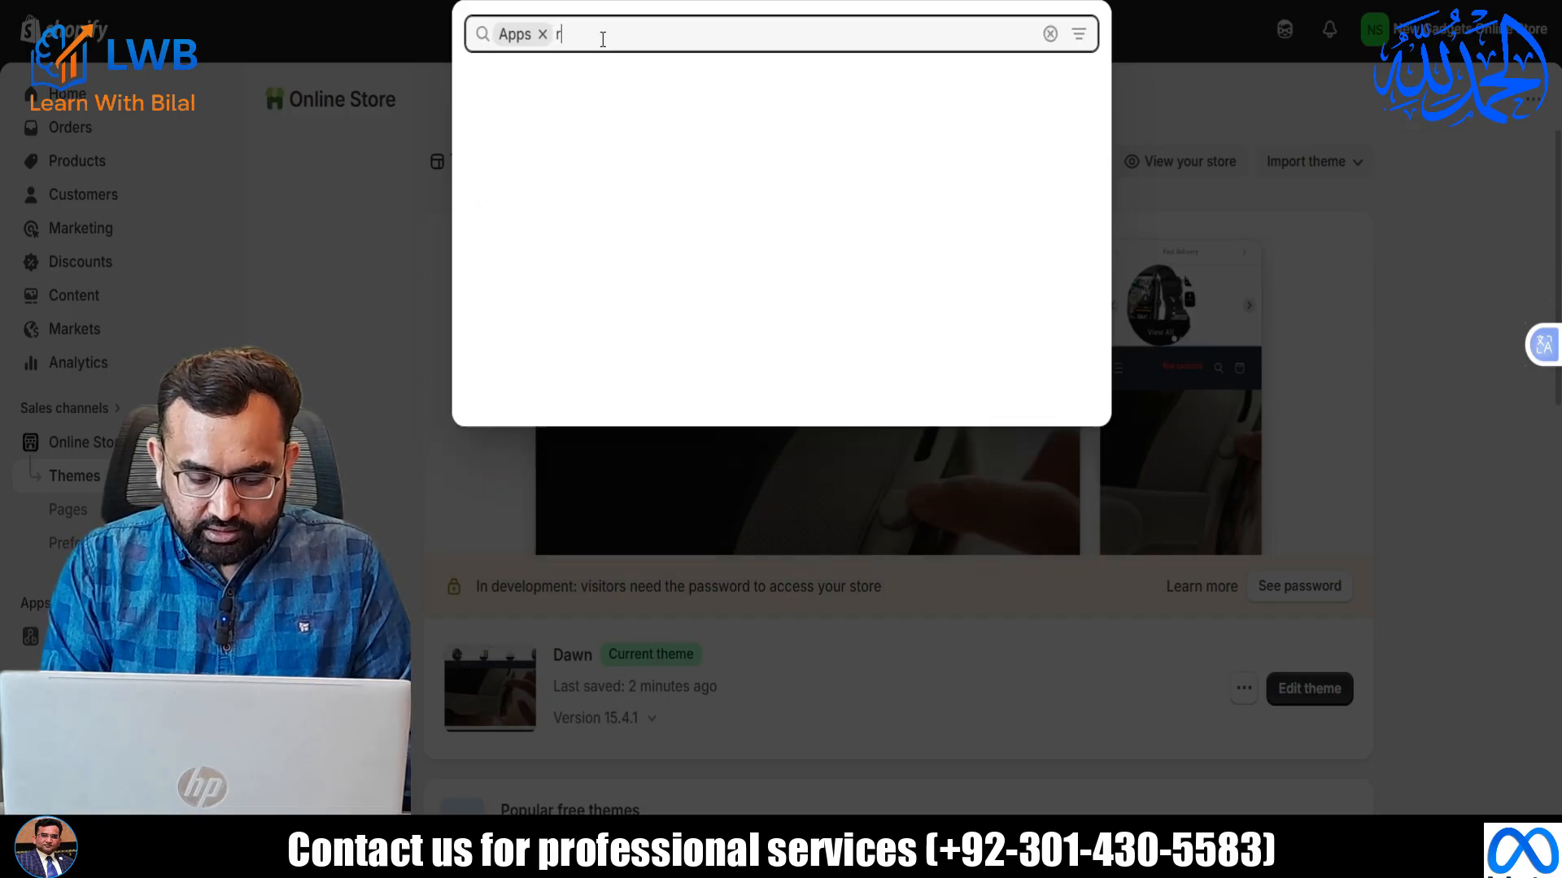
pyautogui.write('ela')
pyautogui.press('BackSpace')
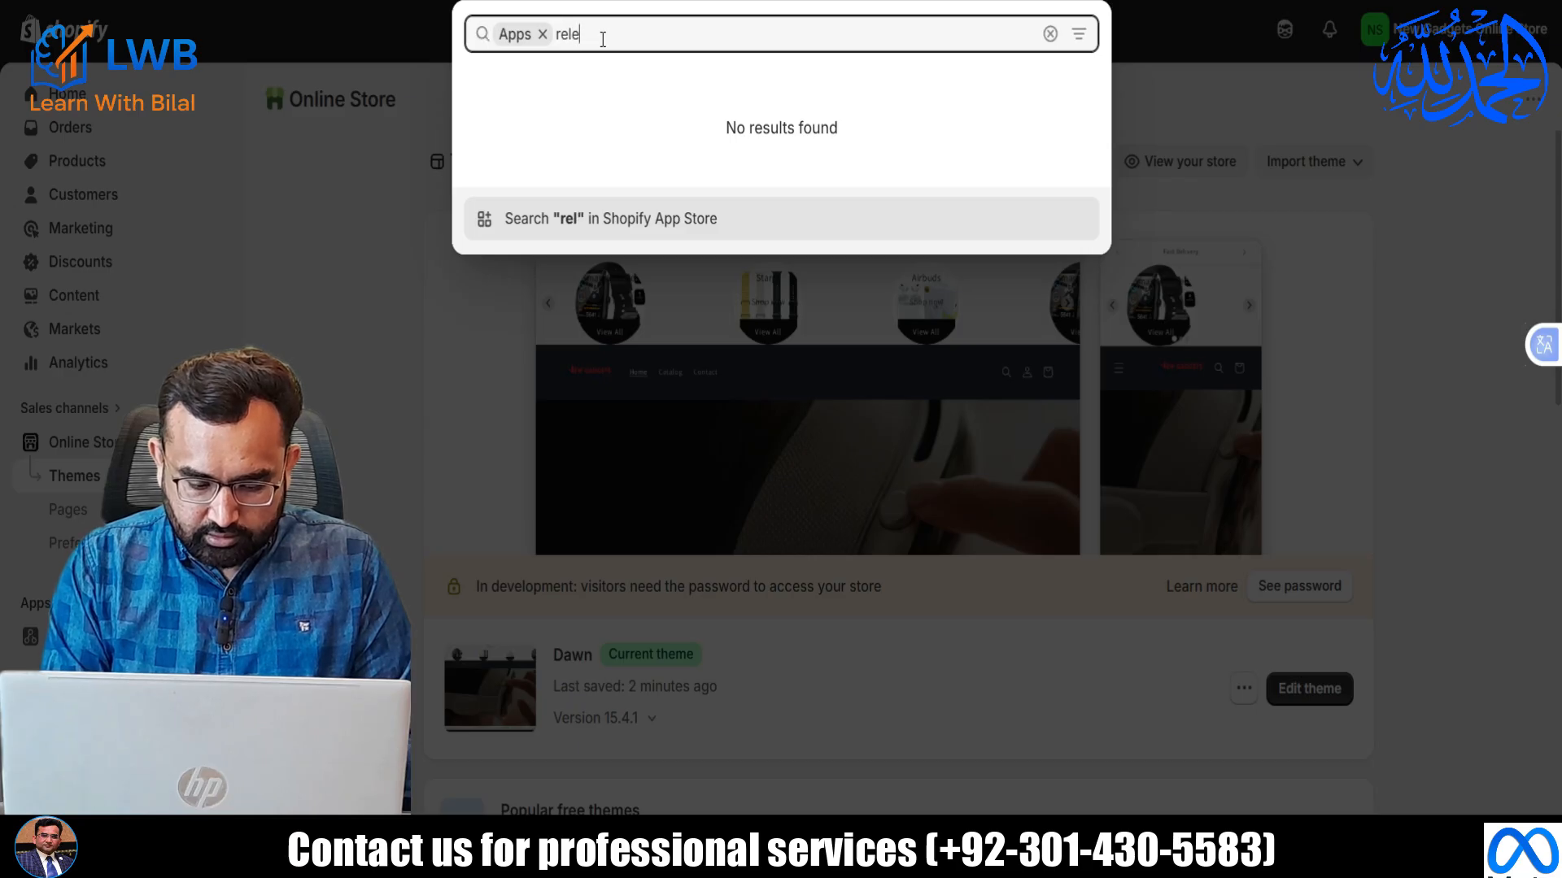
pyautogui.write('easit')
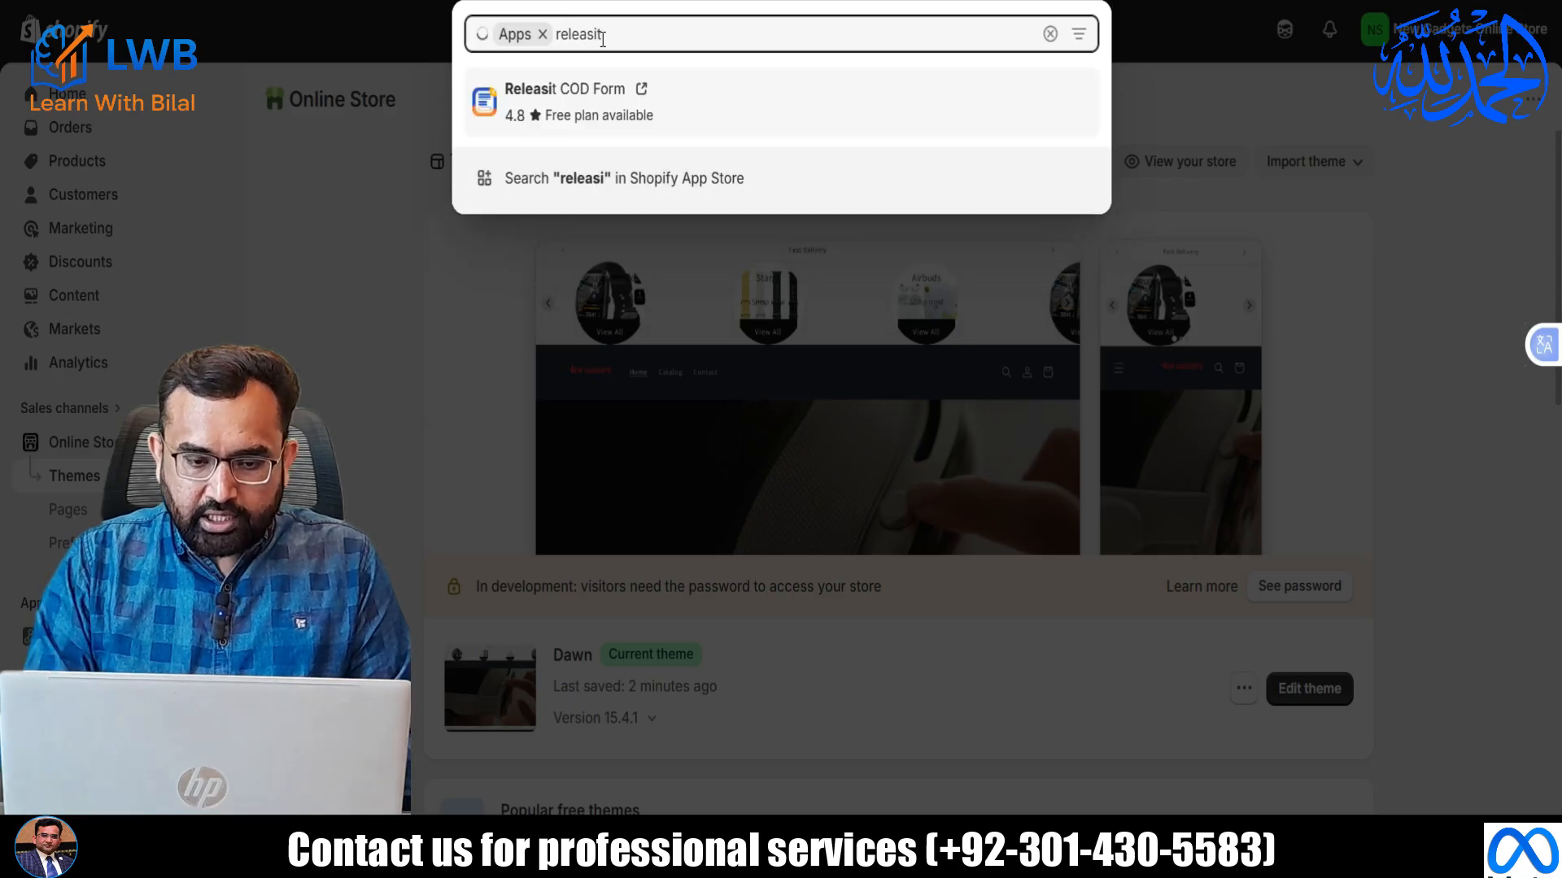
pyautogui.click(614, 118)
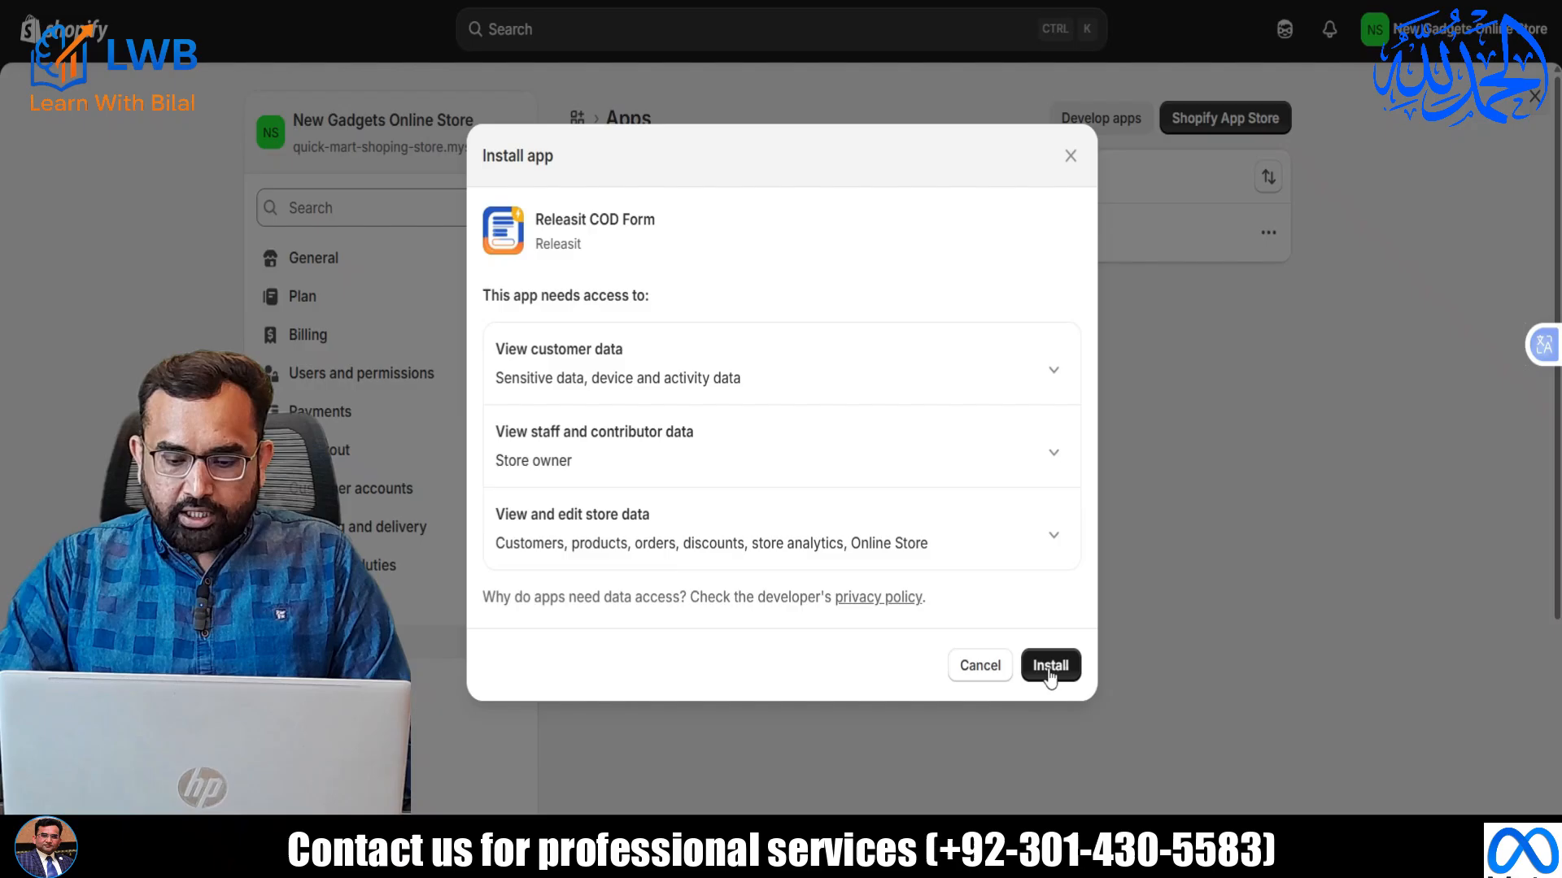
pyautogui.click(1050, 672)
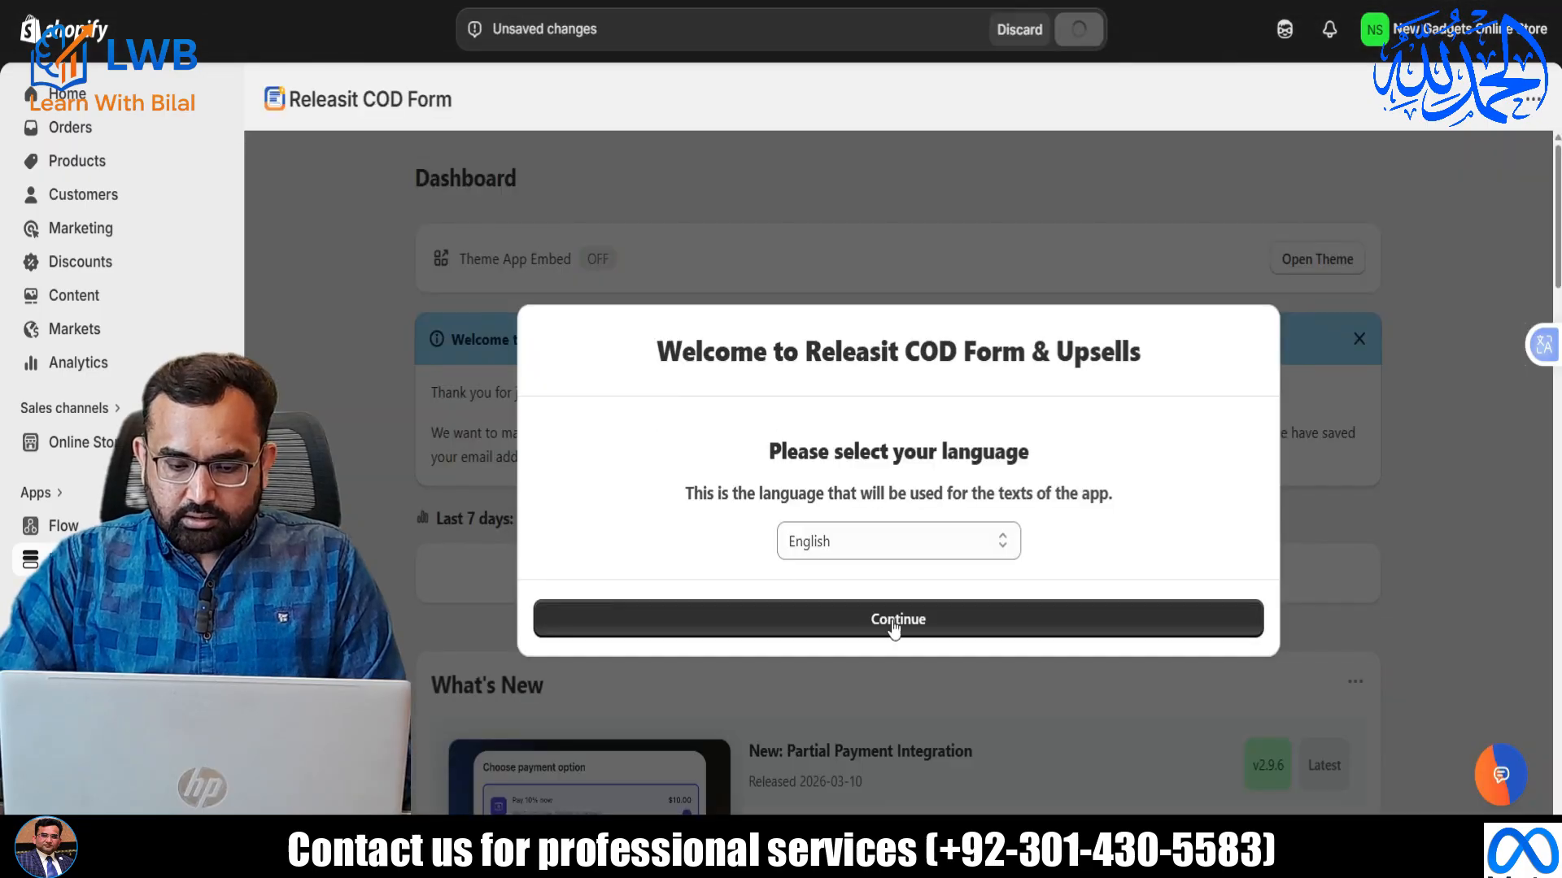
pyautogui.click(883, 625)
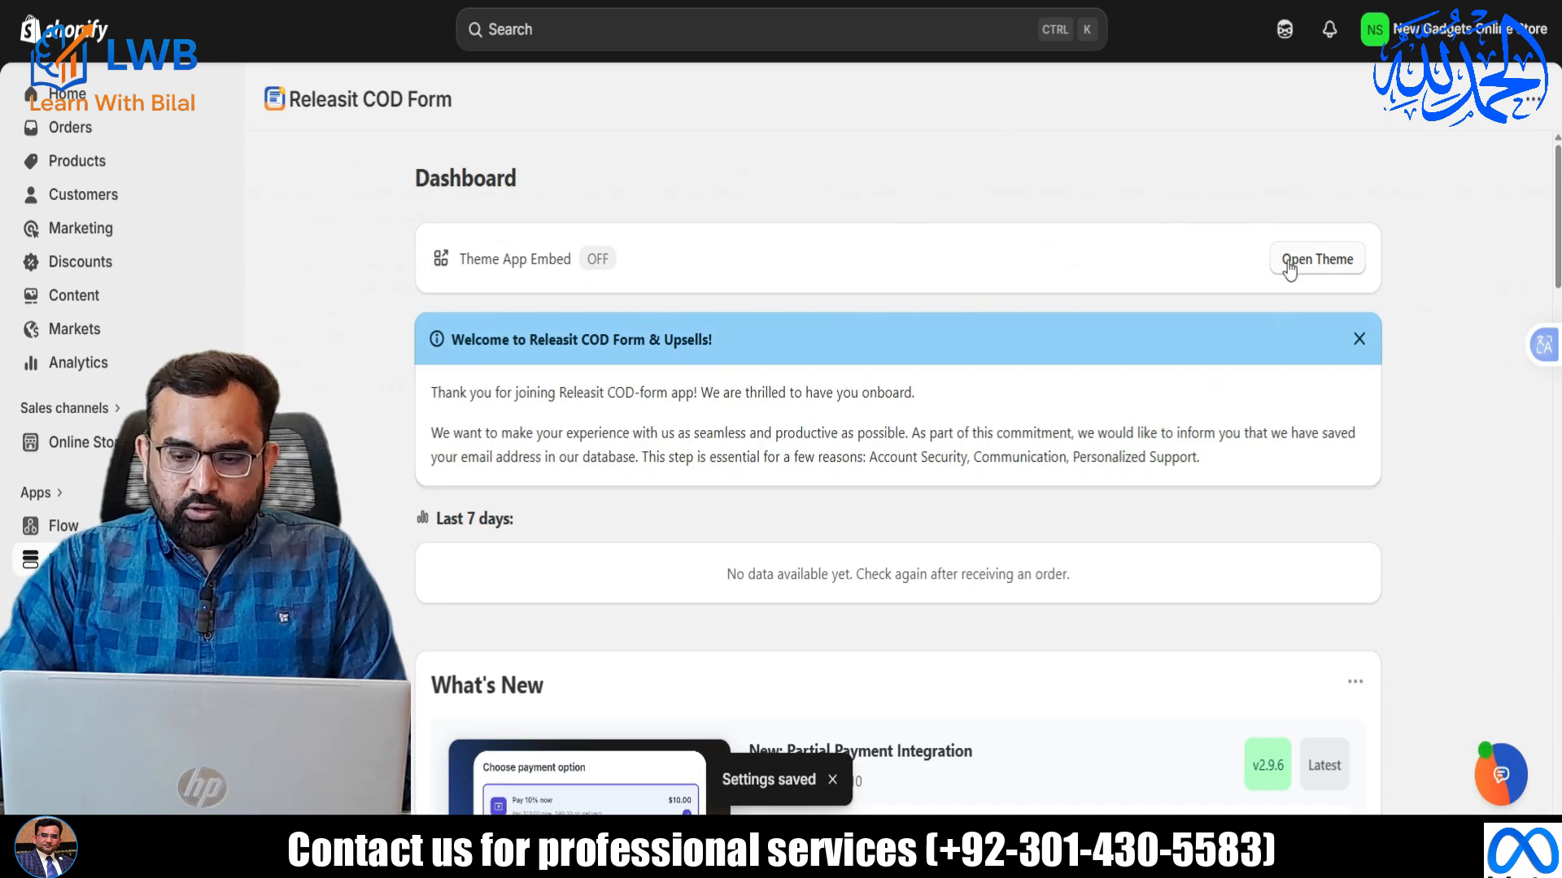
# Enable the Releasit COD Form app embed in the Dawn theme, save it and return to the refreshed app dashboard.
pyautogui.click(1317, 259)
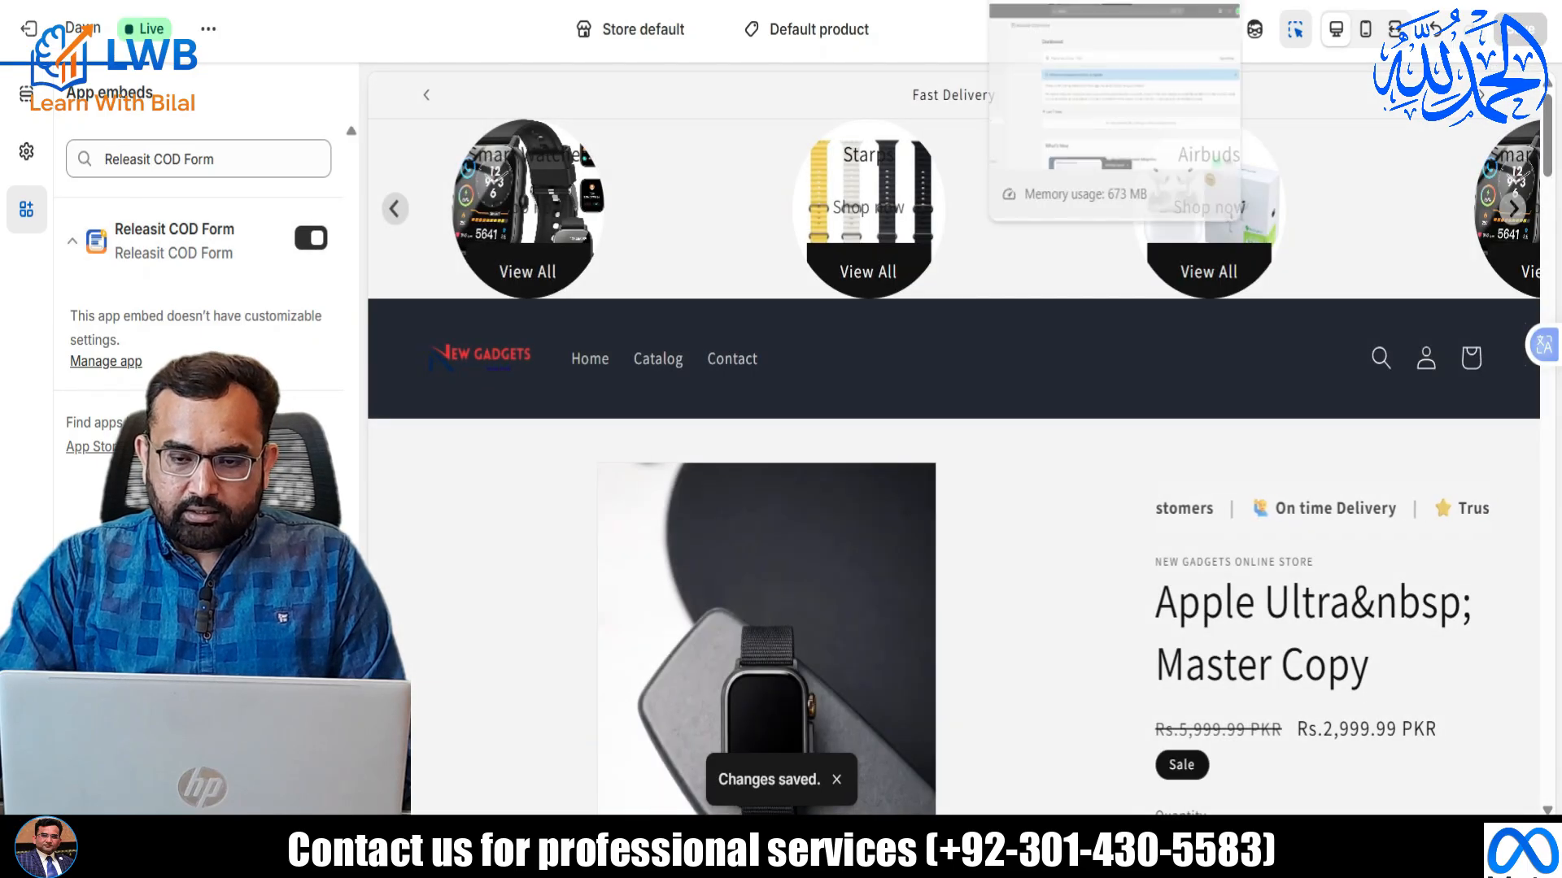
pyautogui.click(1049, 1)
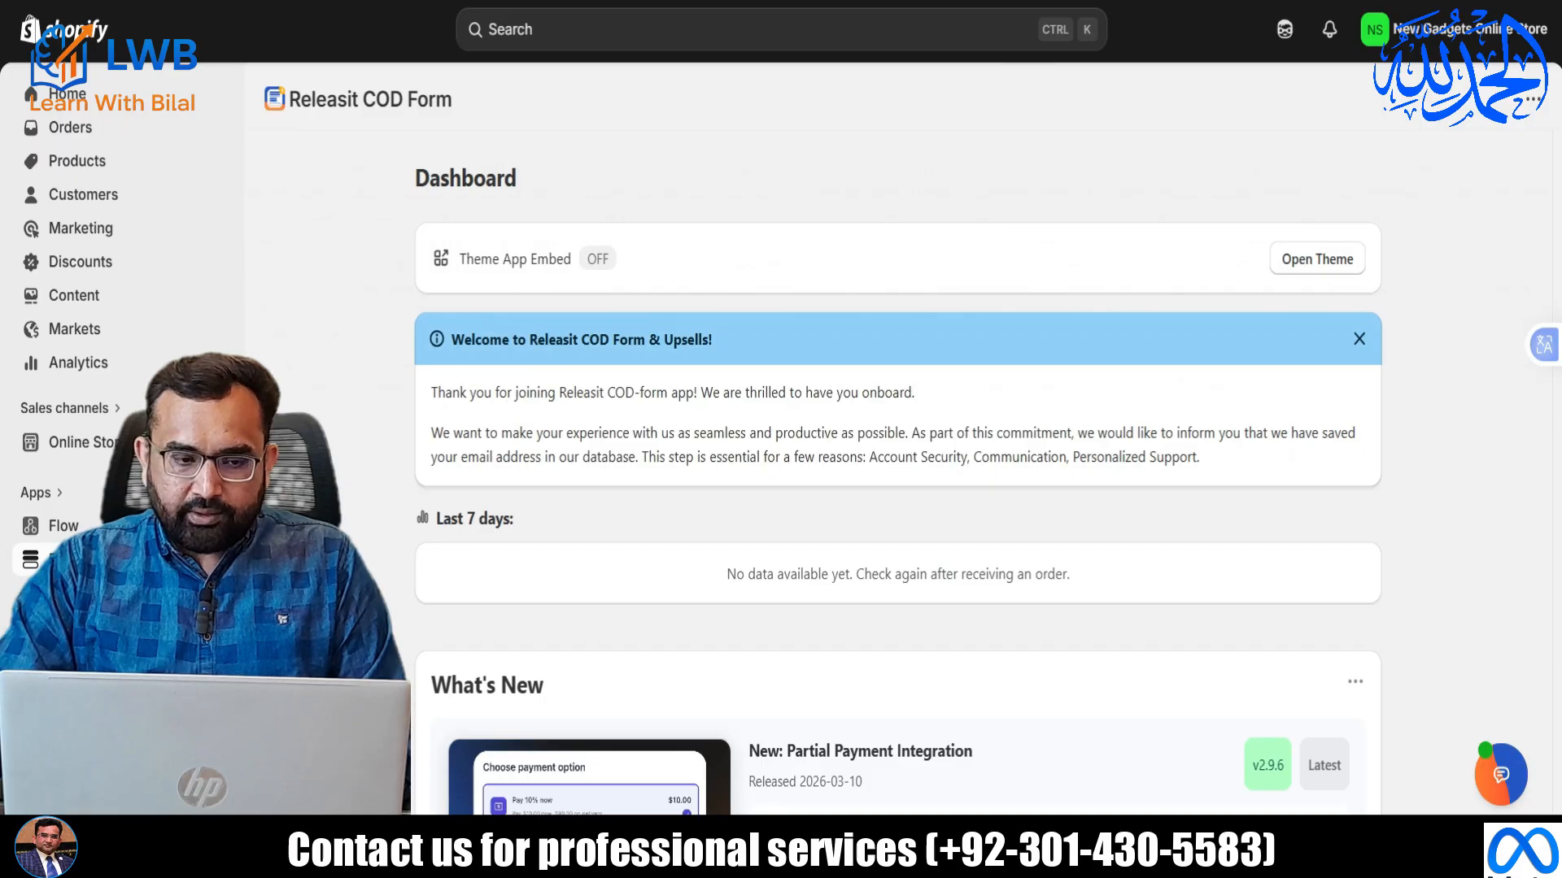
pyautogui.click(1049, 1)
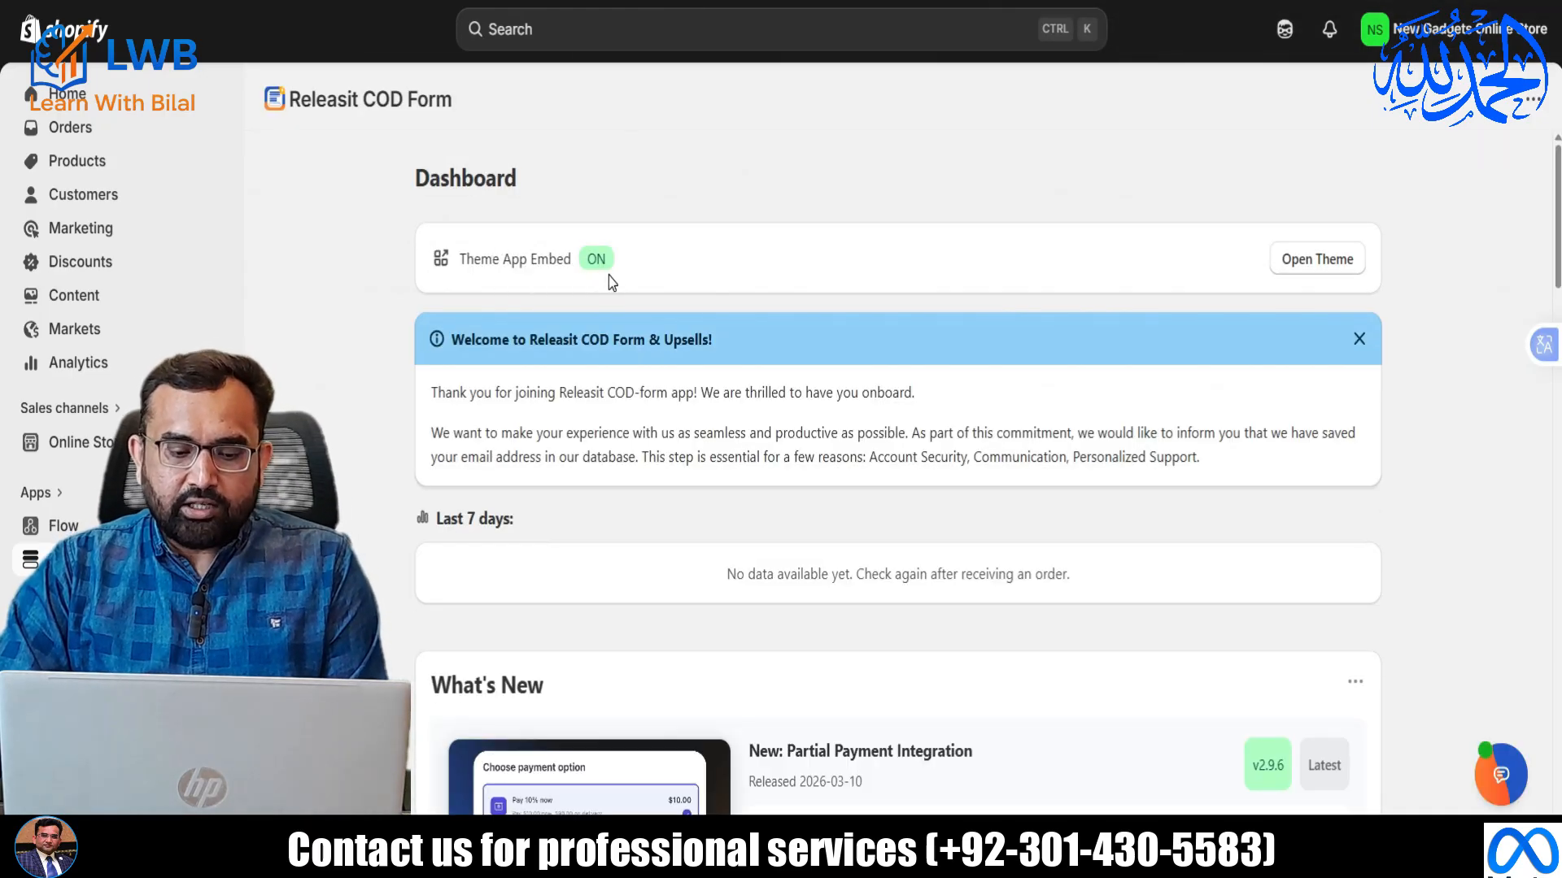
# Open the Releasit Form Designer and hide the Last name field of the shipping address form.
pyautogui.scroll(-3, 612, 280)
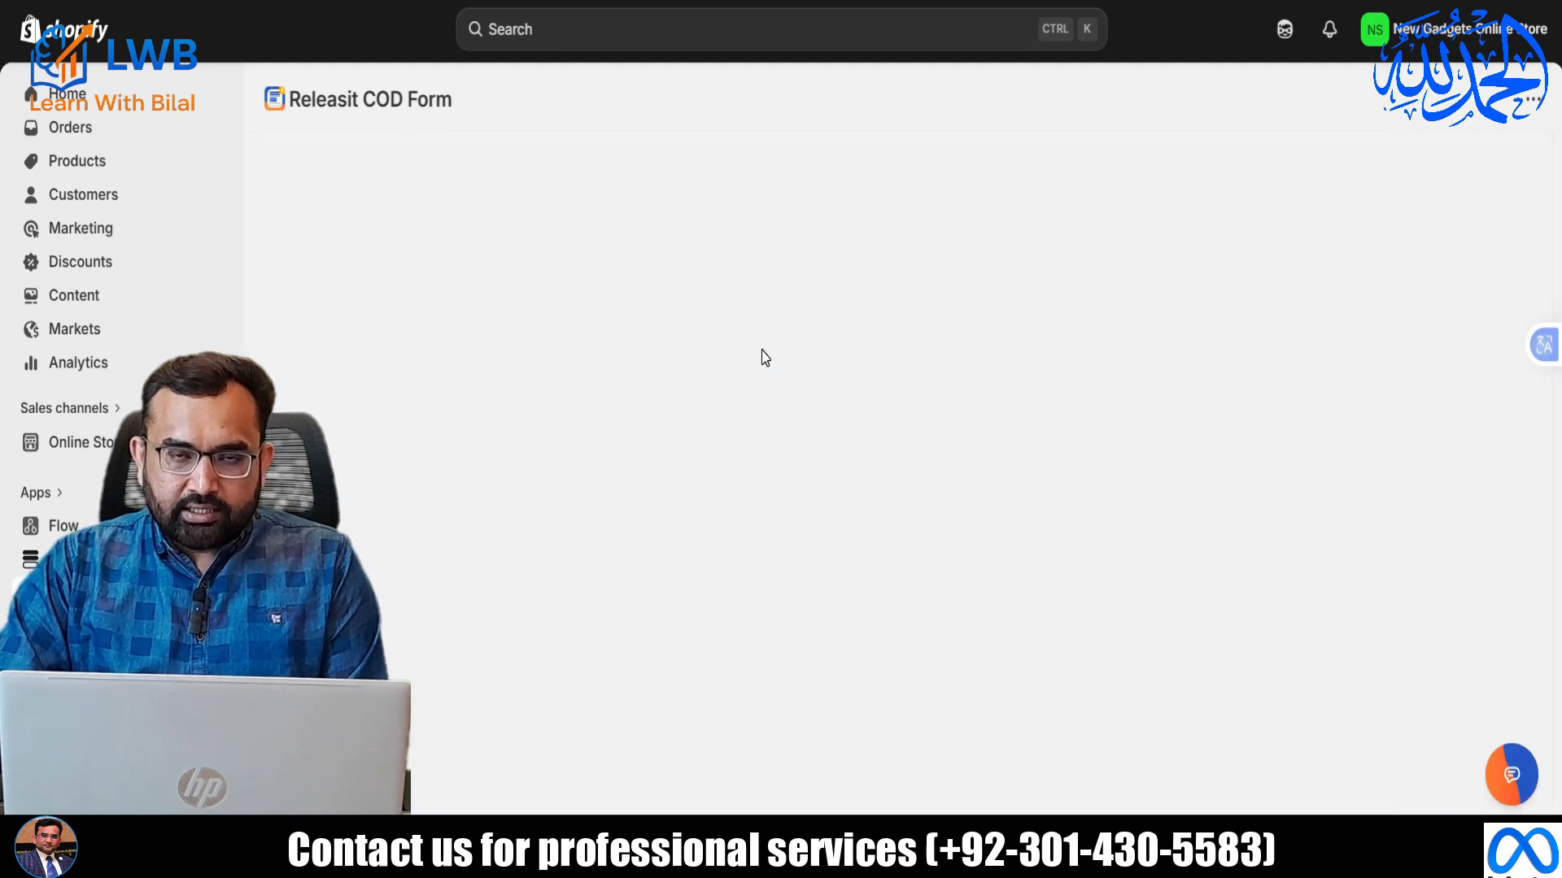
pyautogui.scroll(-2, 762, 360)
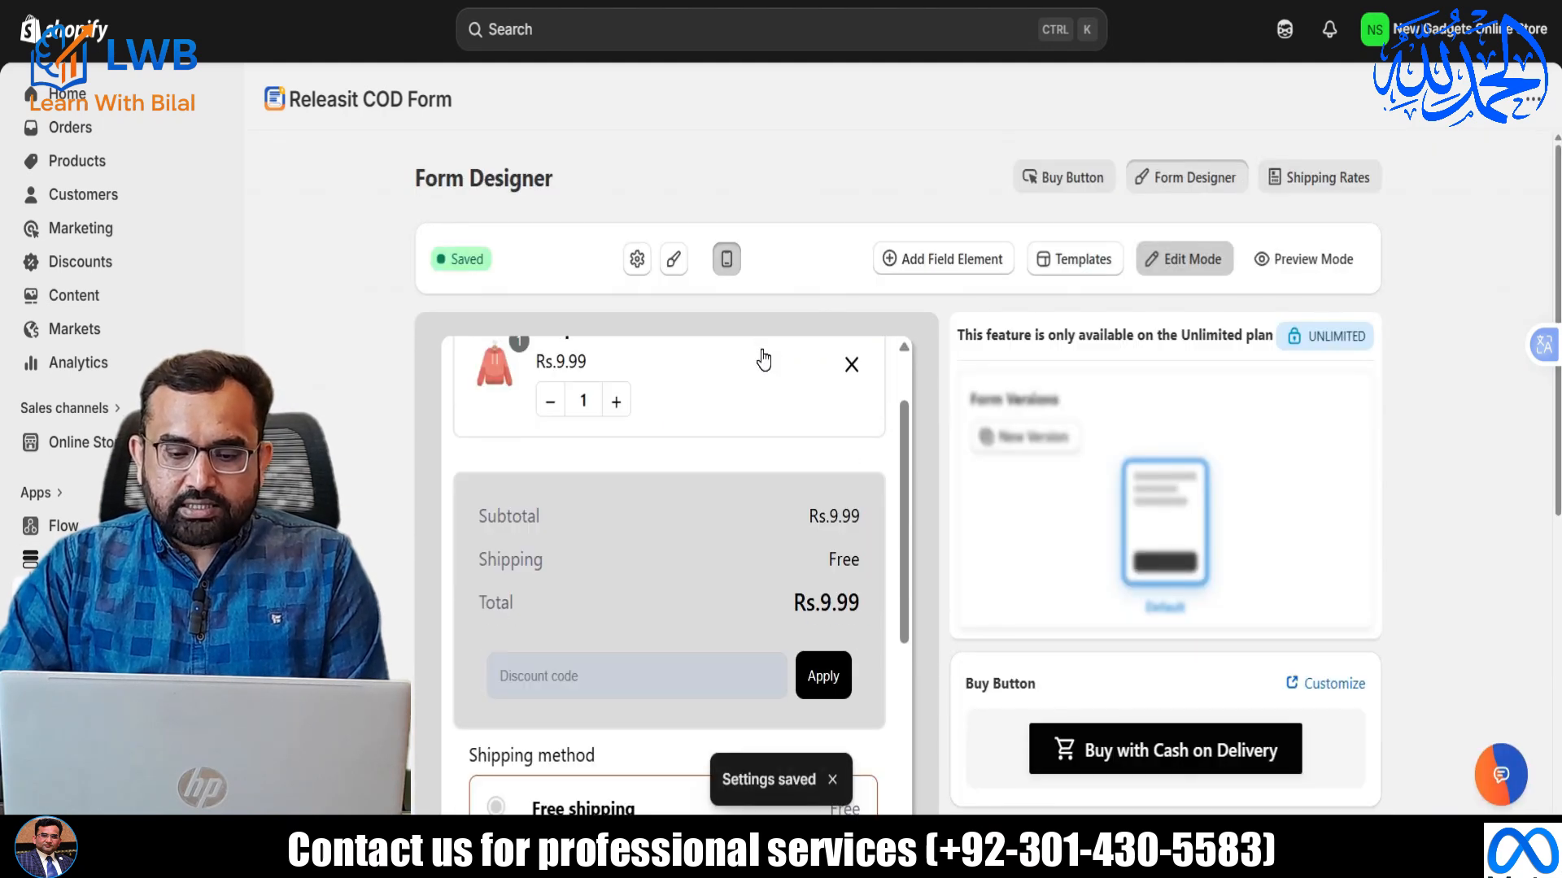
pyautogui.scroll(-6, 764, 374)
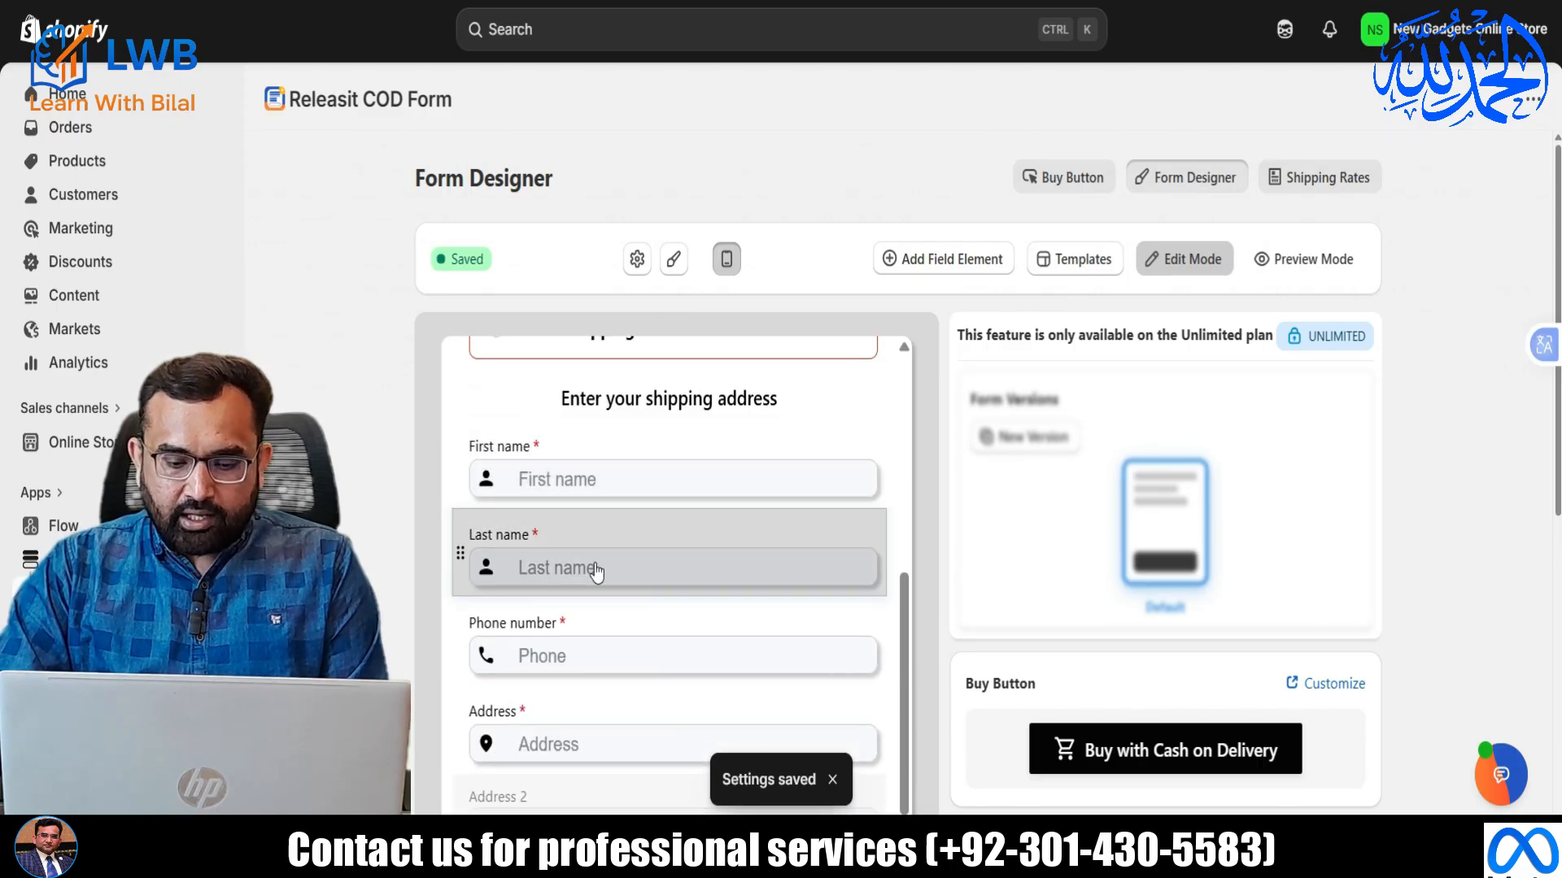
pyautogui.click(596, 569)
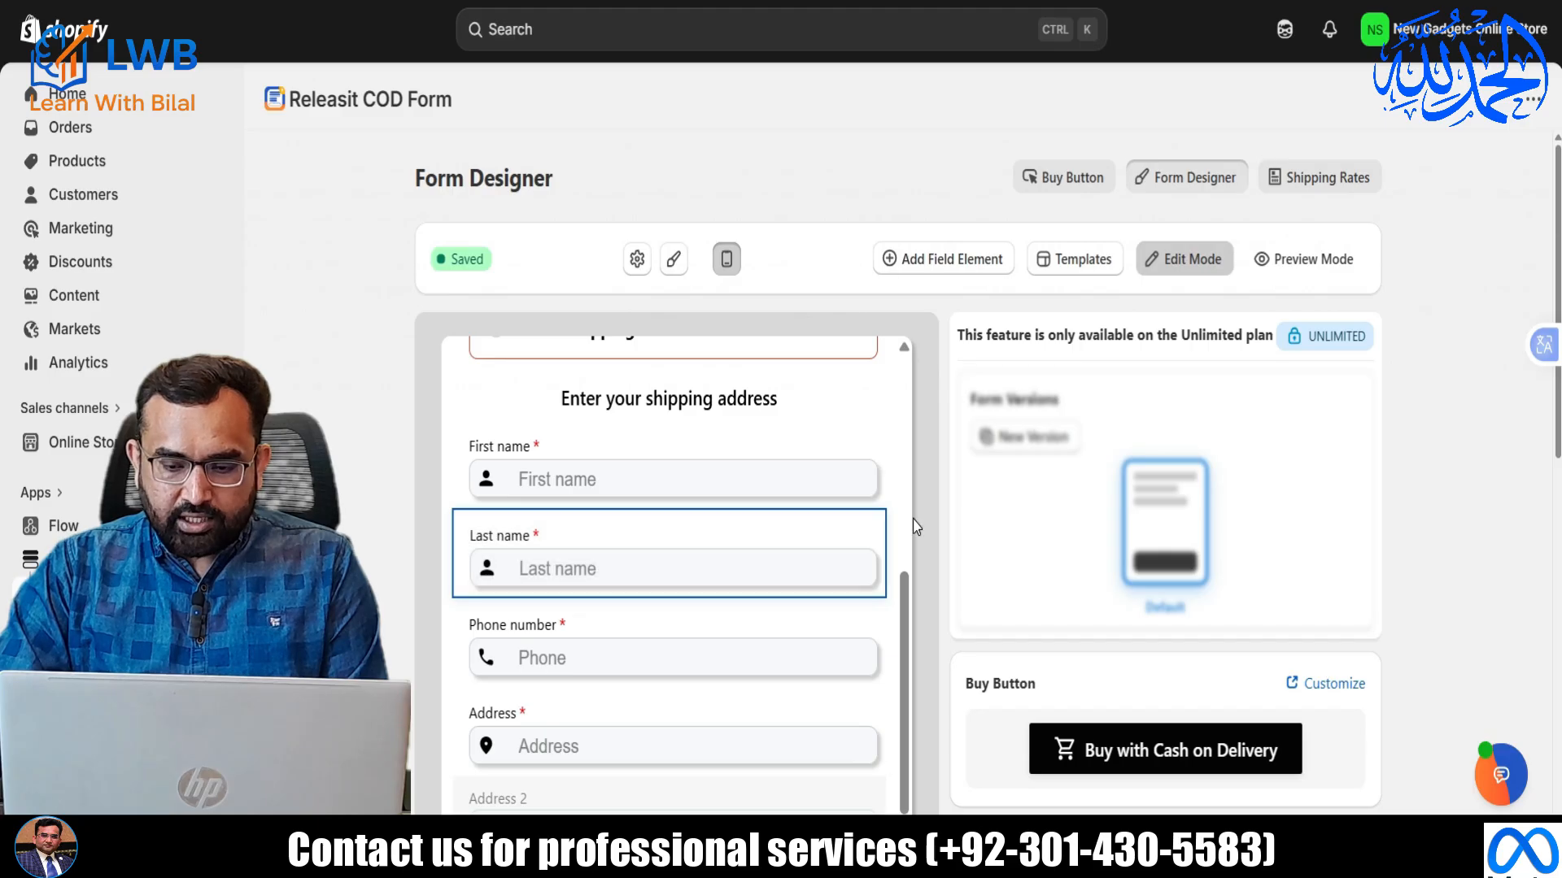
pyautogui.scroll(-3, 1123, 570)
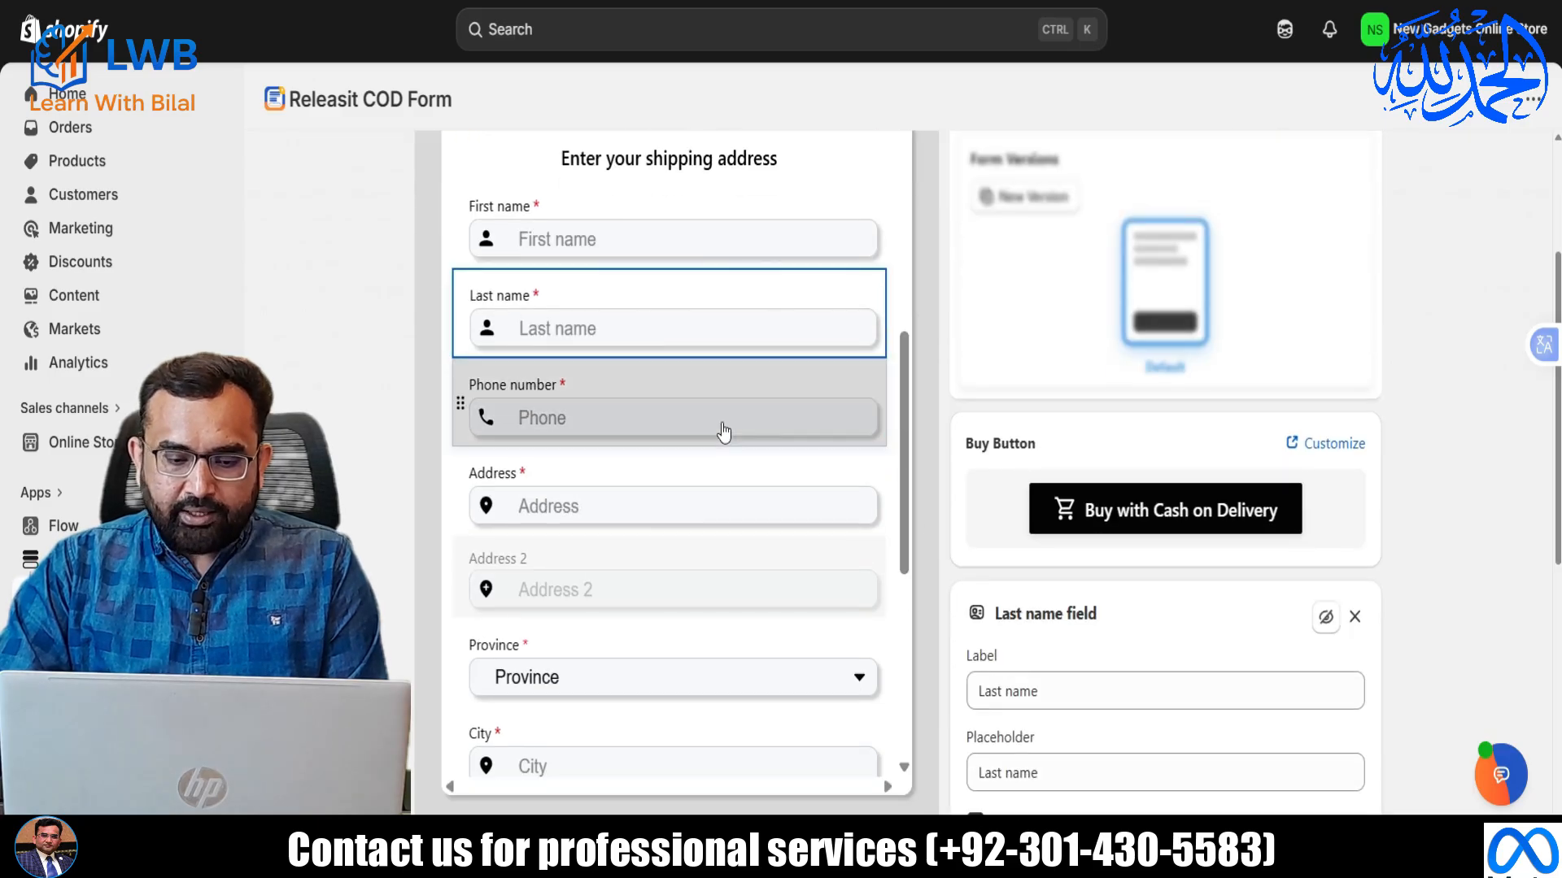
pyautogui.click(1324, 619)
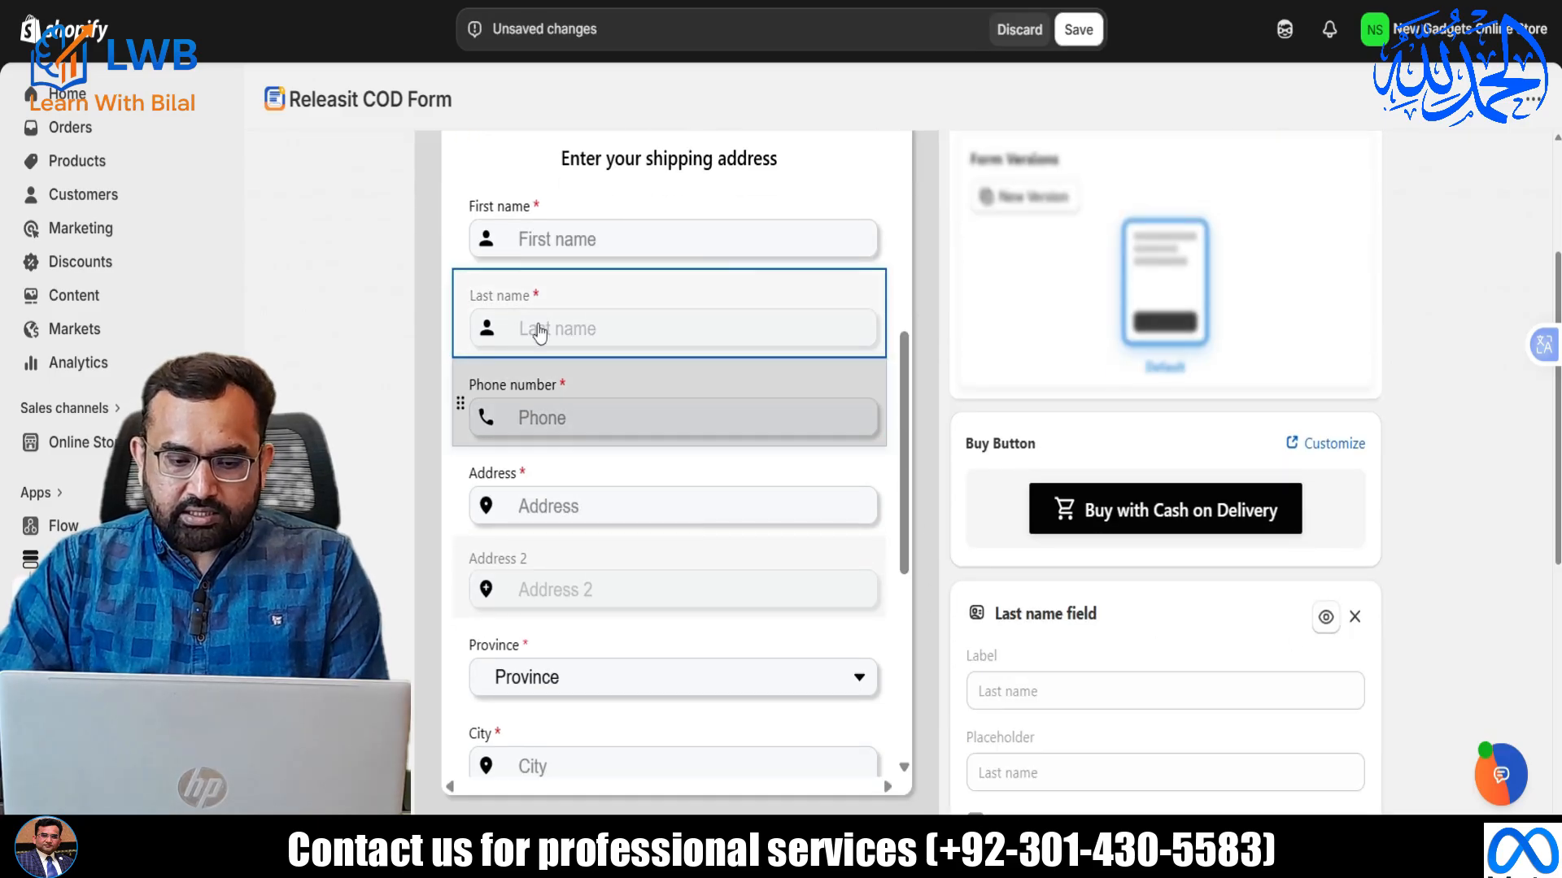
# Change the First name field's label to "Name".
pyautogui.scroll(1, 541, 293)
pyautogui.scroll(1, 541, 292)
pyautogui.click(563, 352)
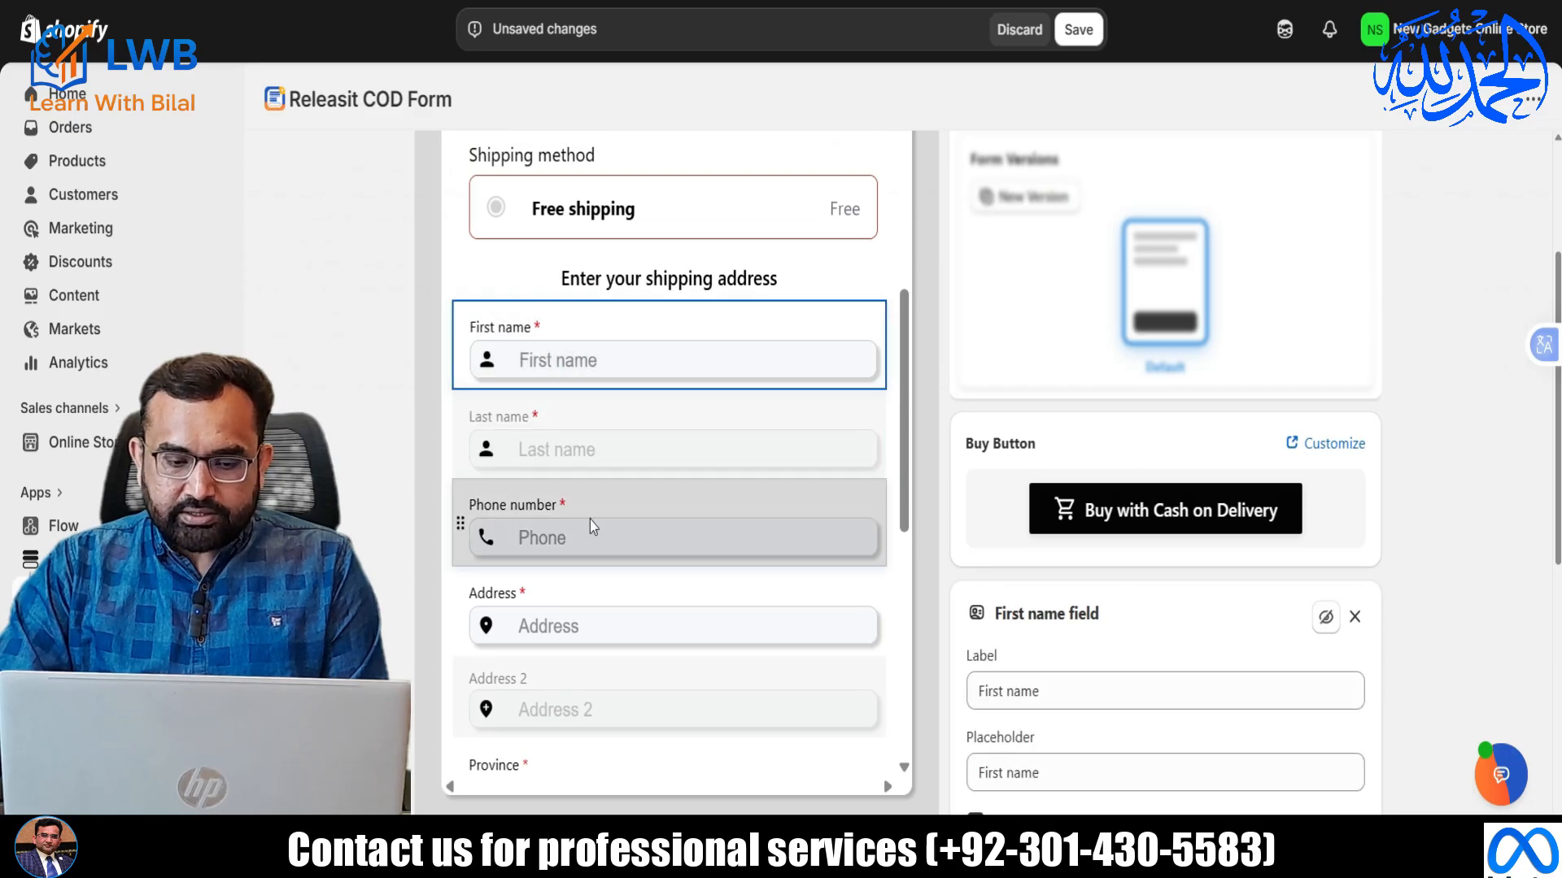
pyautogui.scroll(-3, 1130, 648)
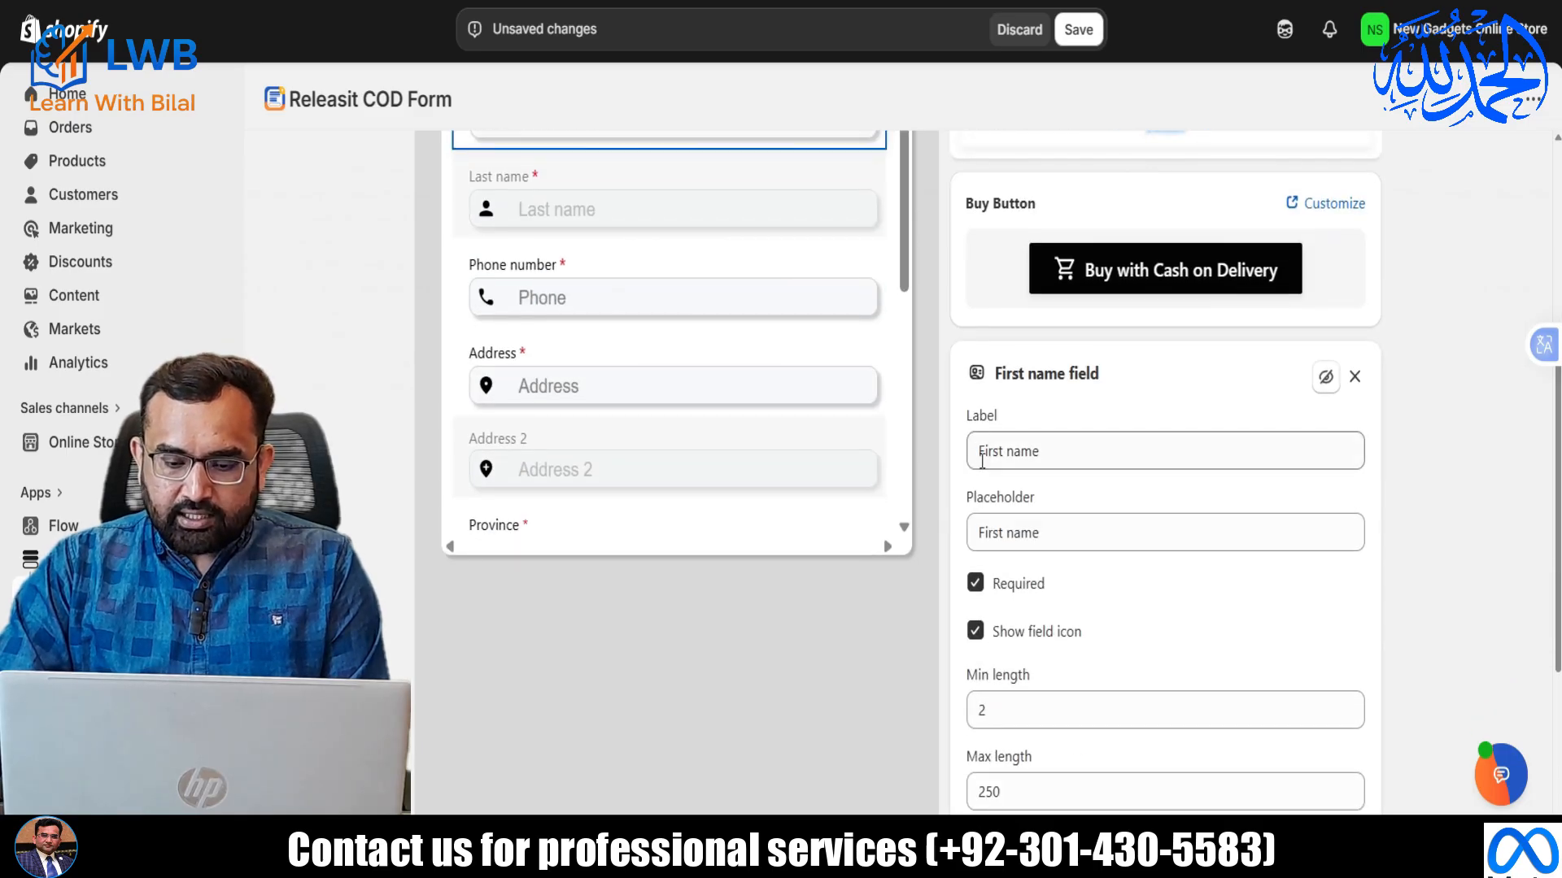
pyautogui.click(1005, 452)
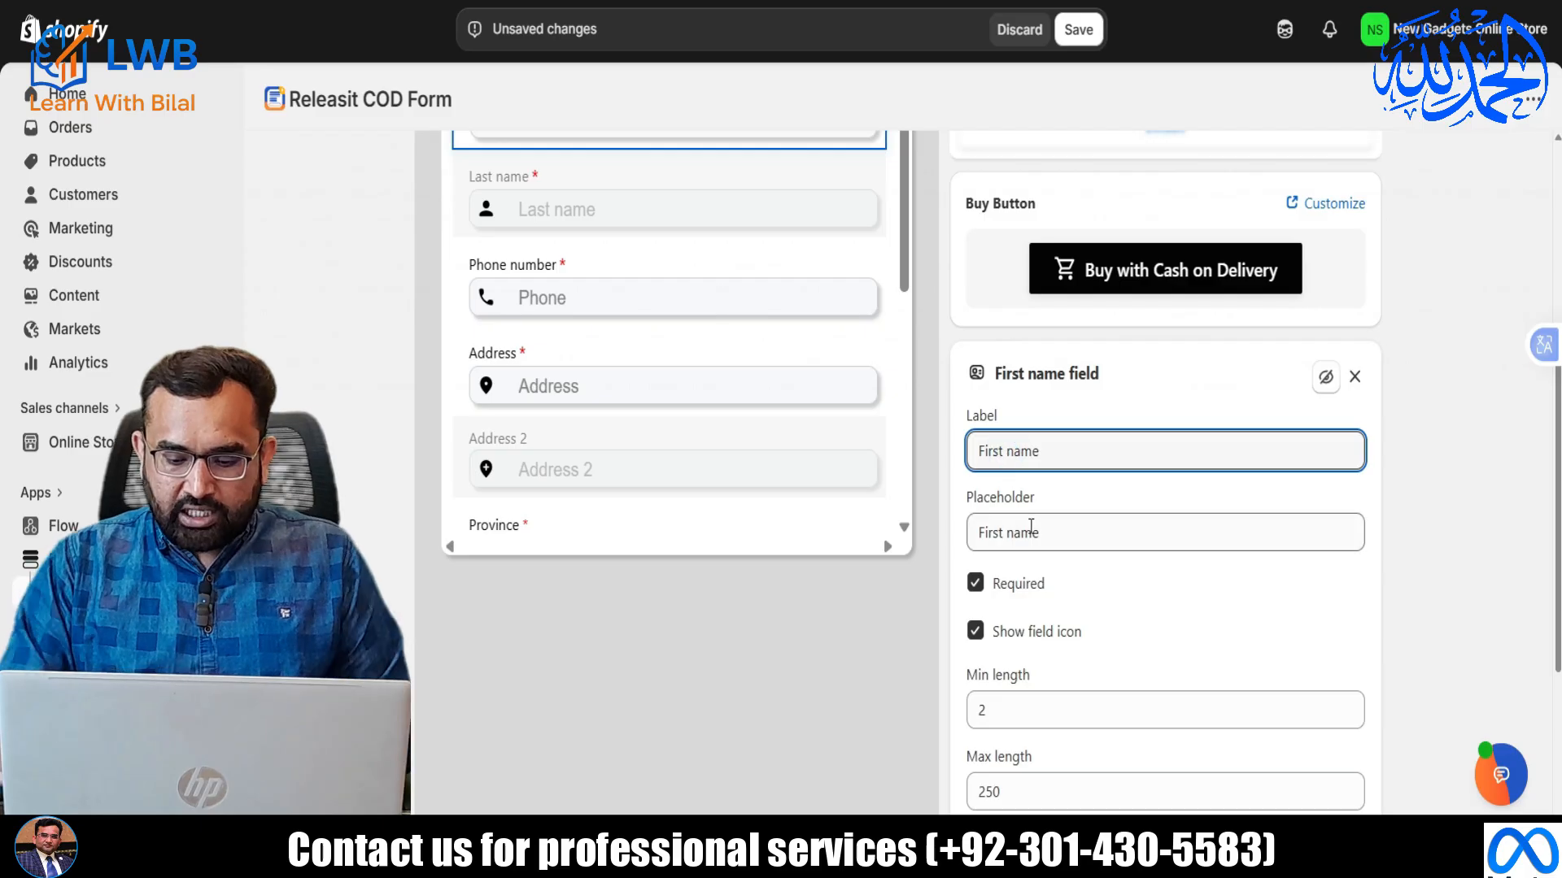
pyautogui.press('BackSpace')
pyautogui.press('BackSpace')
pyautogui.press('BackSpace')
pyautogui.press('BackSpace')
pyautogui.press('BackSpace')
pyautogui.press('BackSpace')
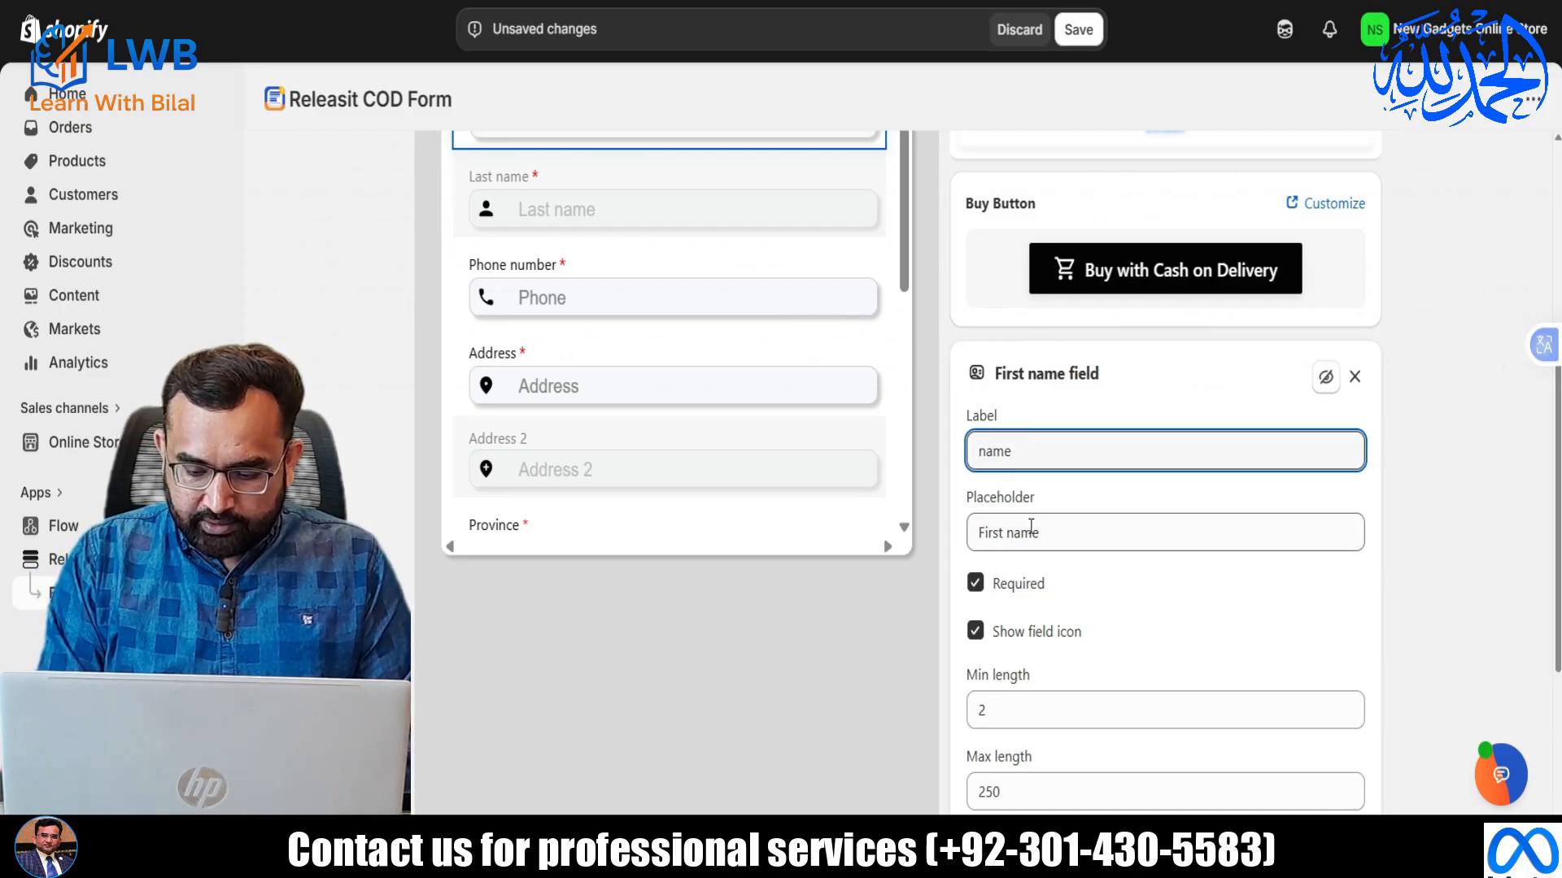
pyautogui.write('N')
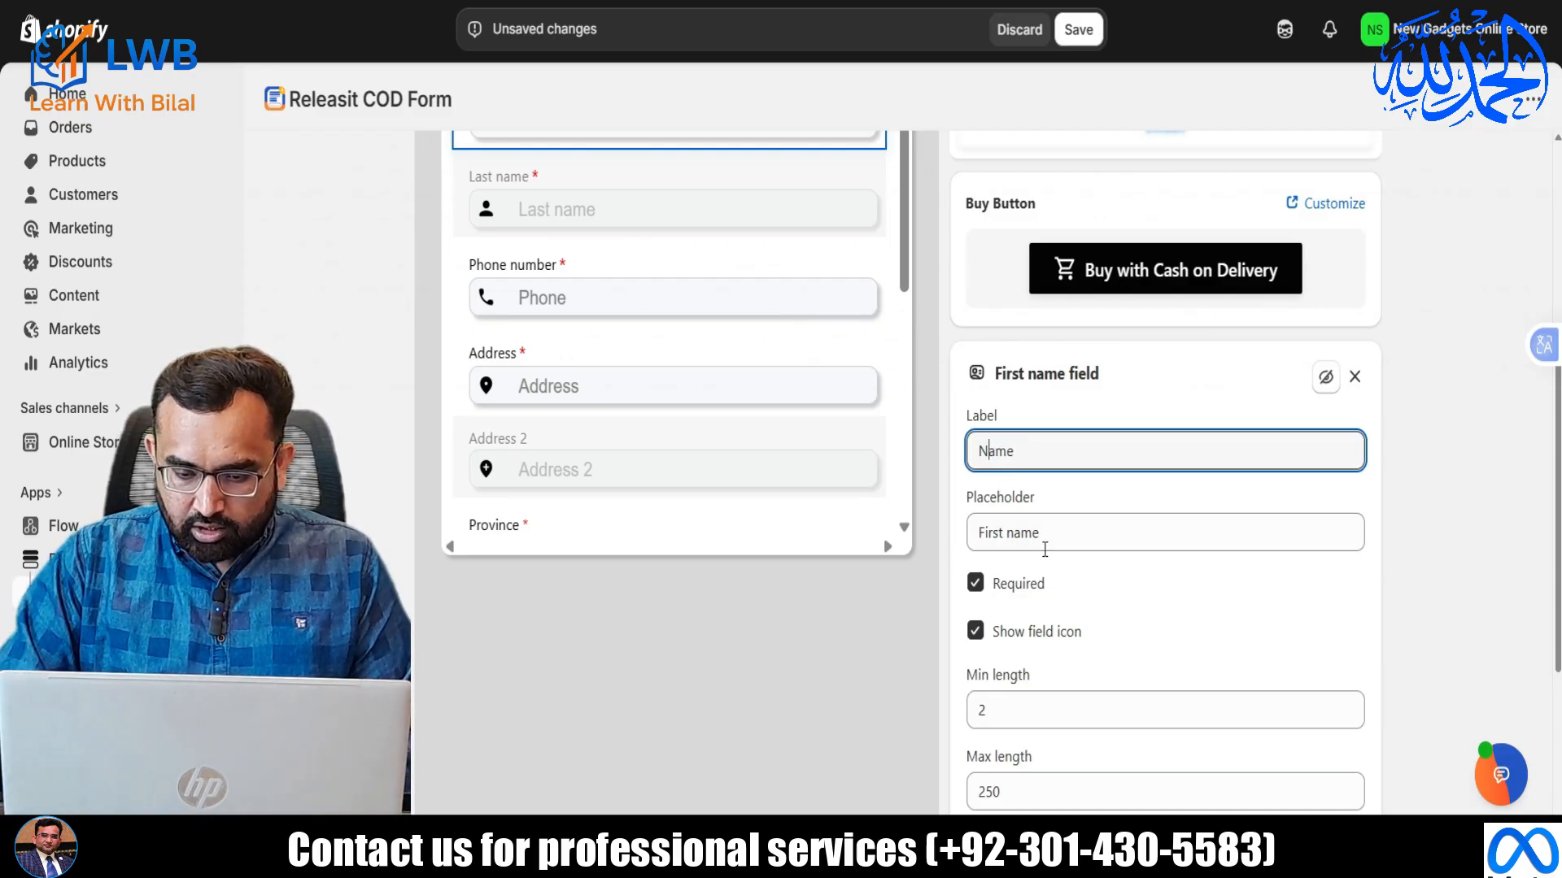
# Set the First name field's placeholder to "Complete Name" and save the form.
pyautogui.tripleClick(1048, 540)
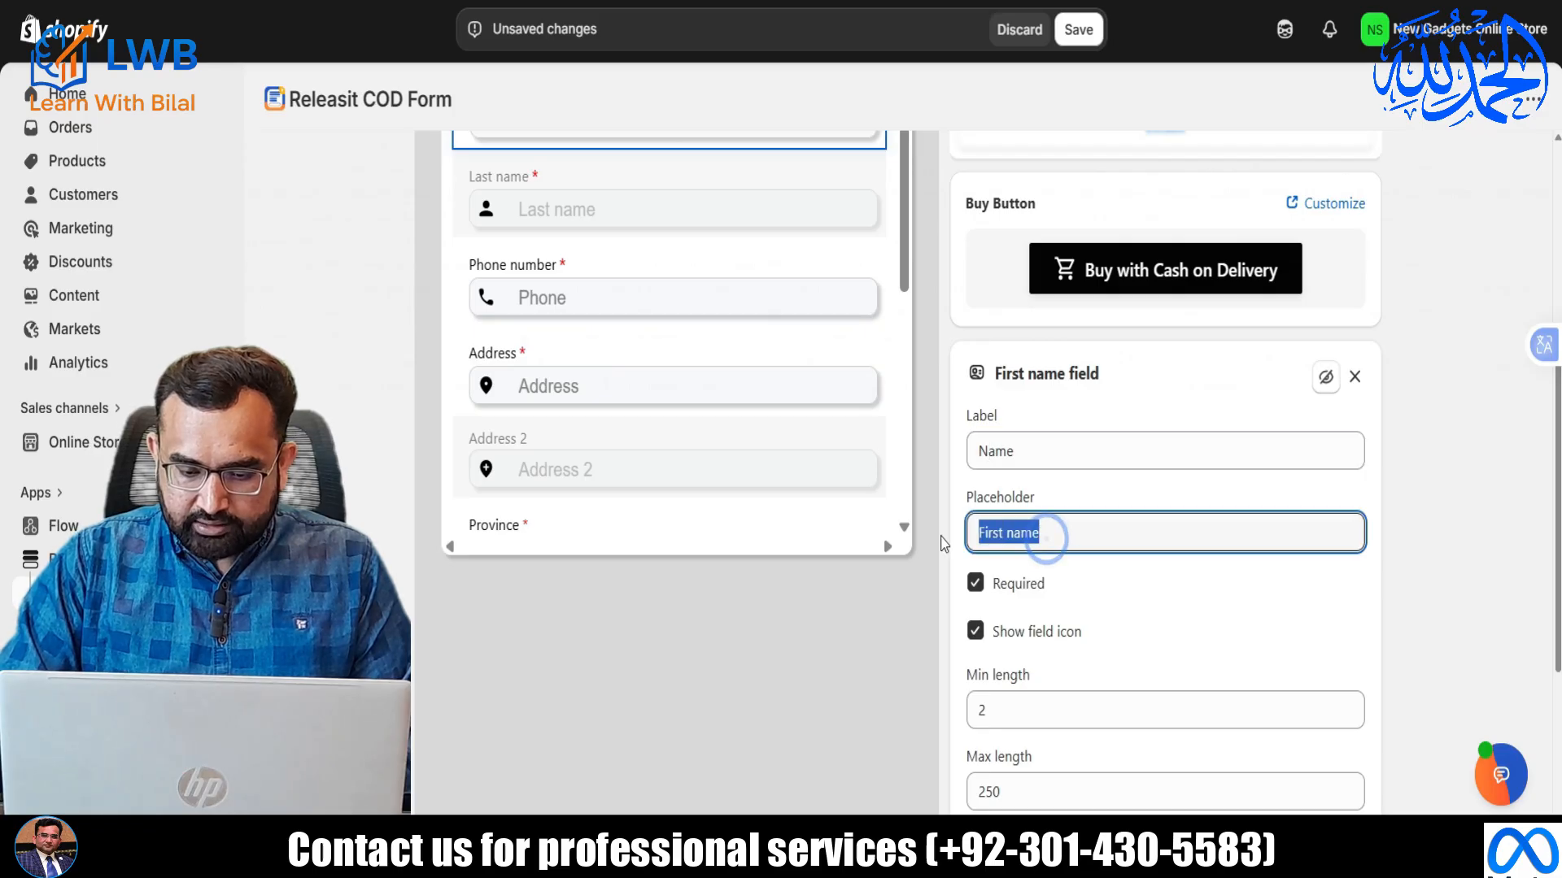
pyautogui.write('Comp')
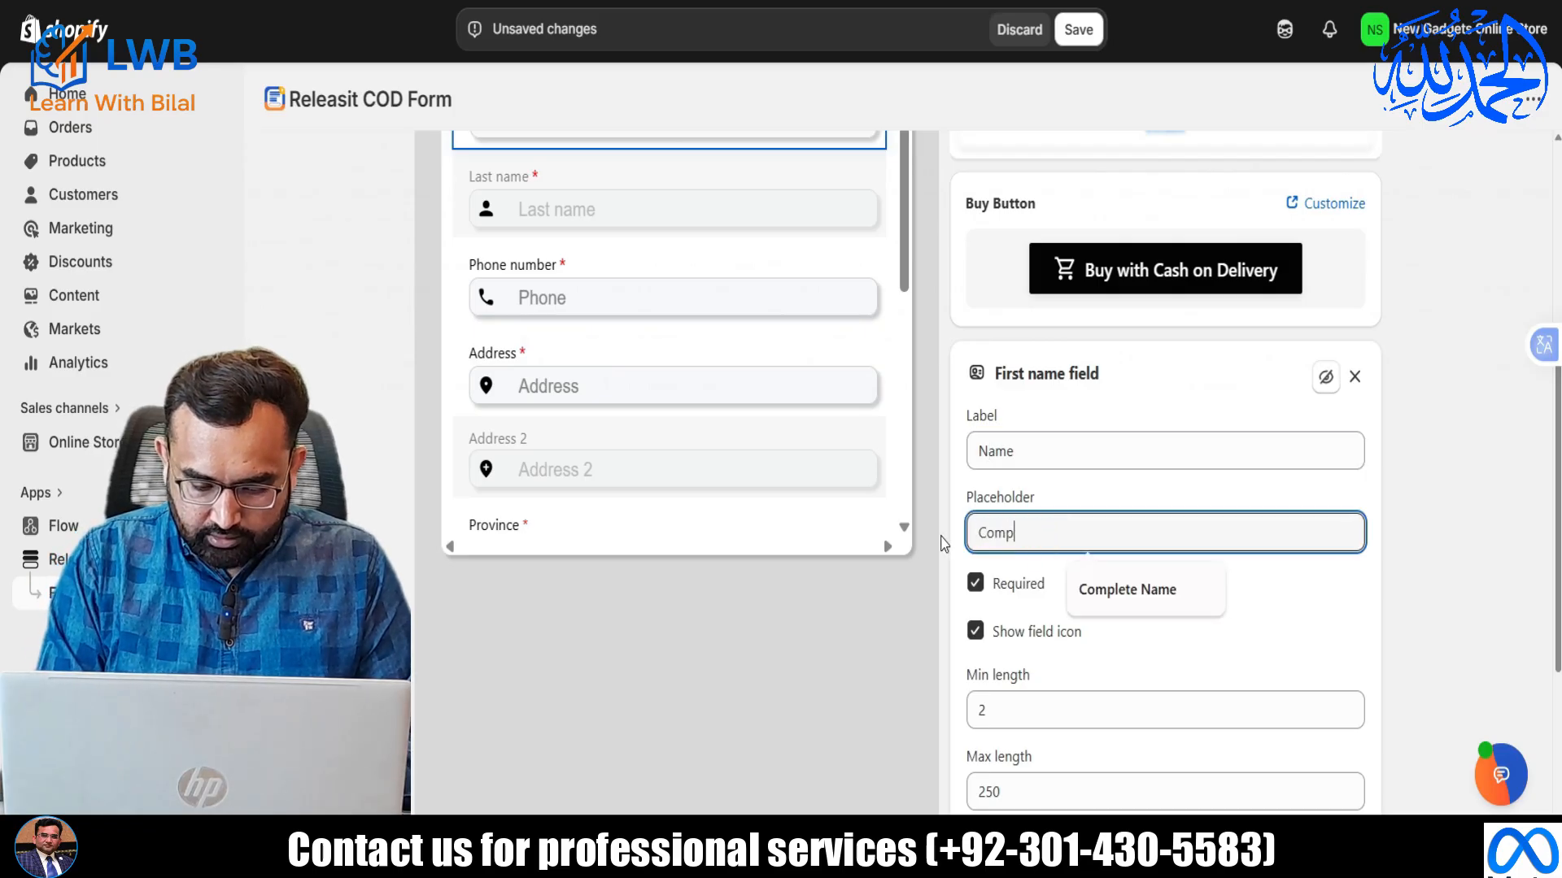
pyautogui.write('lete Name')
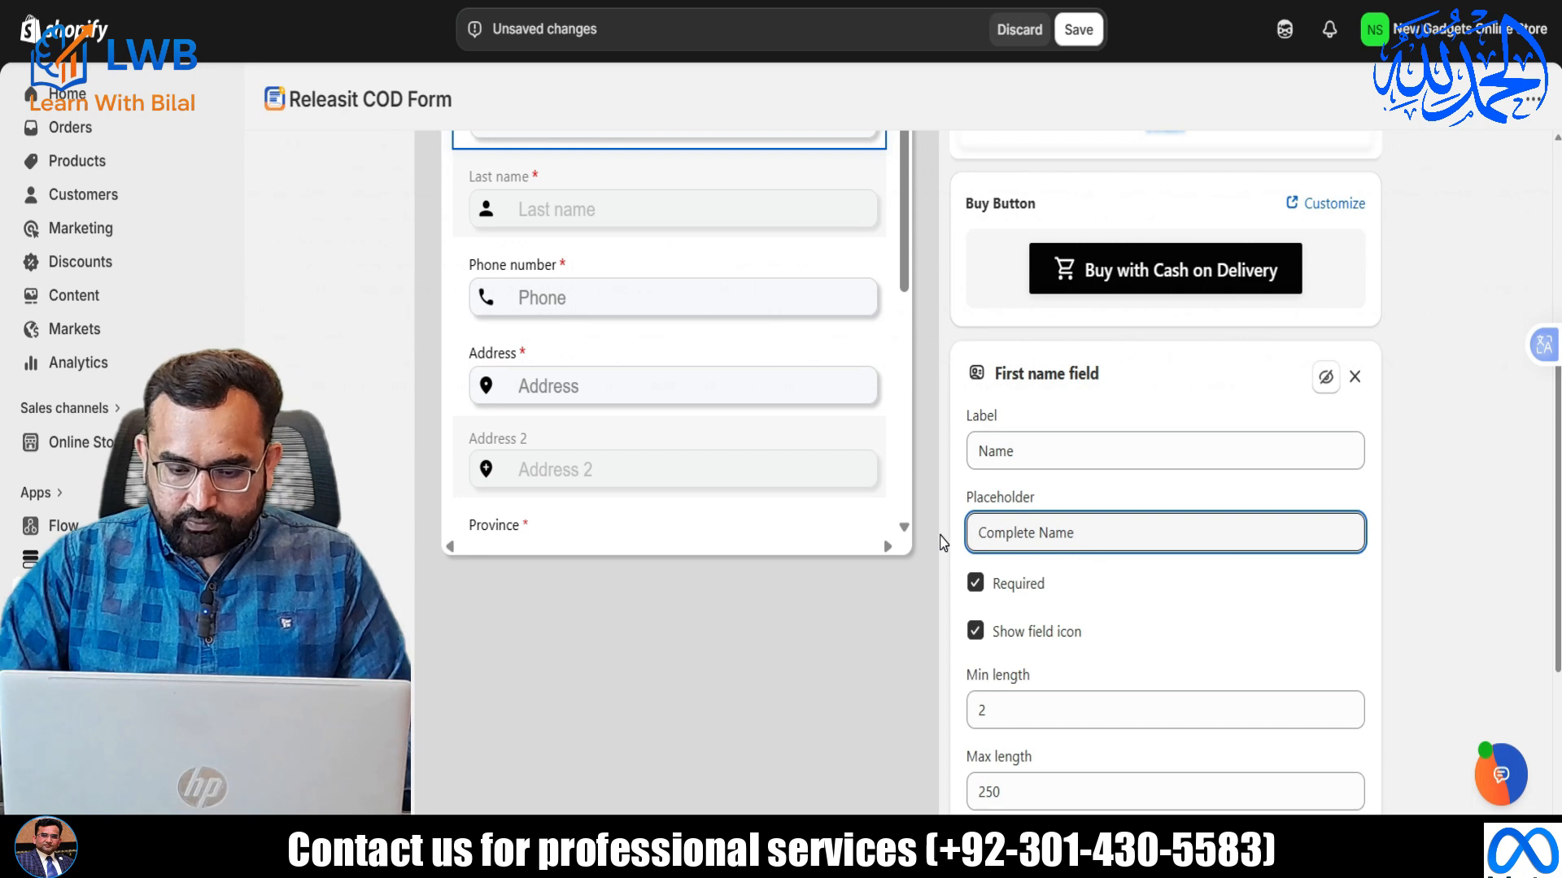
pyautogui.click(1078, 32)
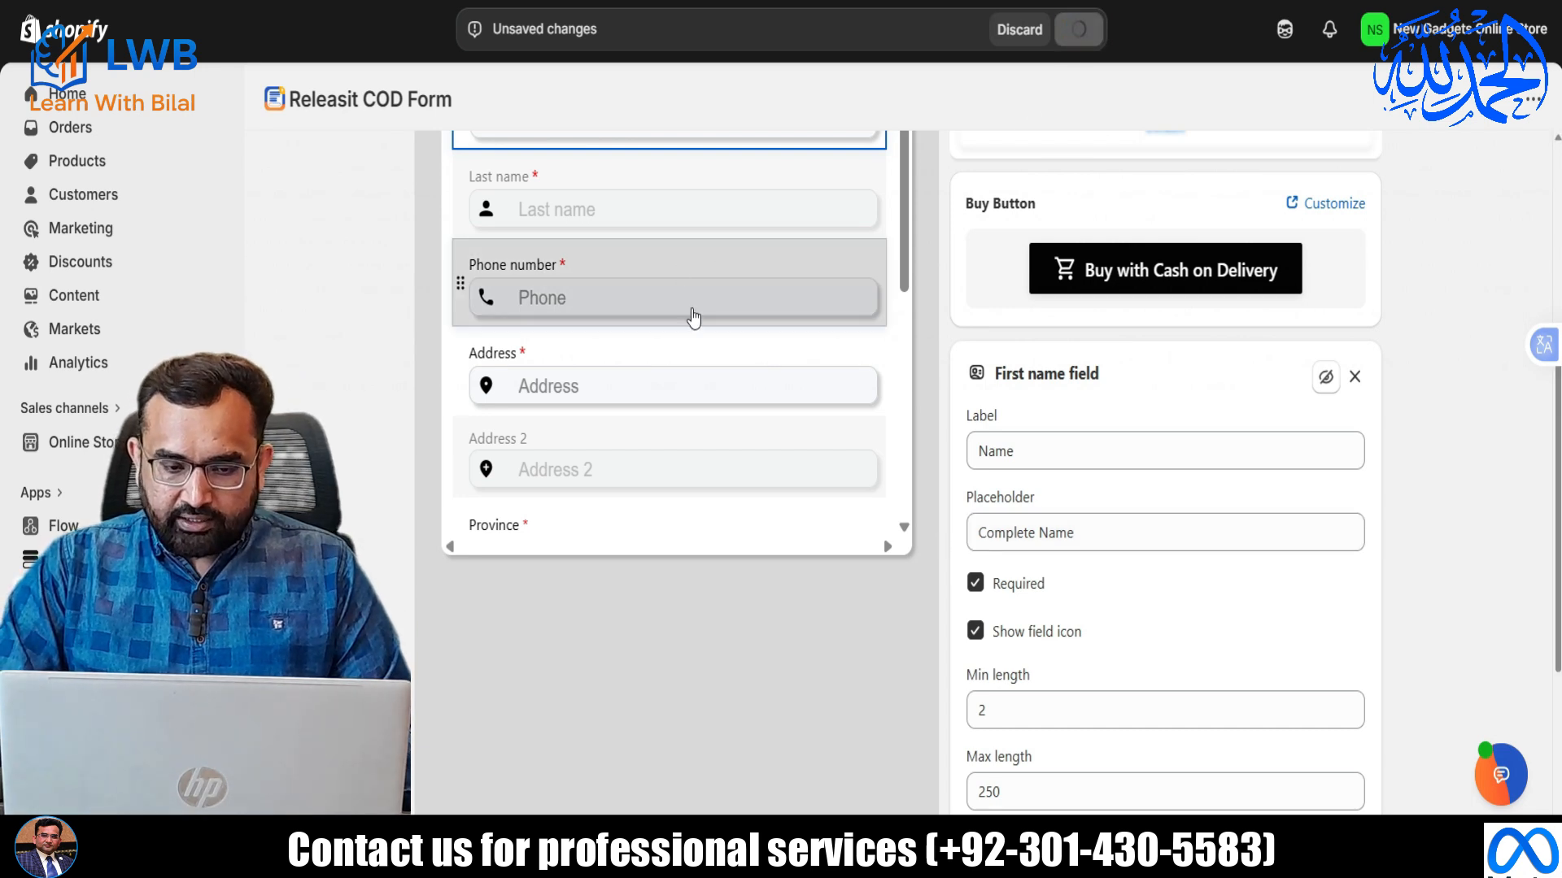
# Set the Phone field's placeholder to "Active Phone Number" and save the form.
pyautogui.scroll(-1, 606, 350)
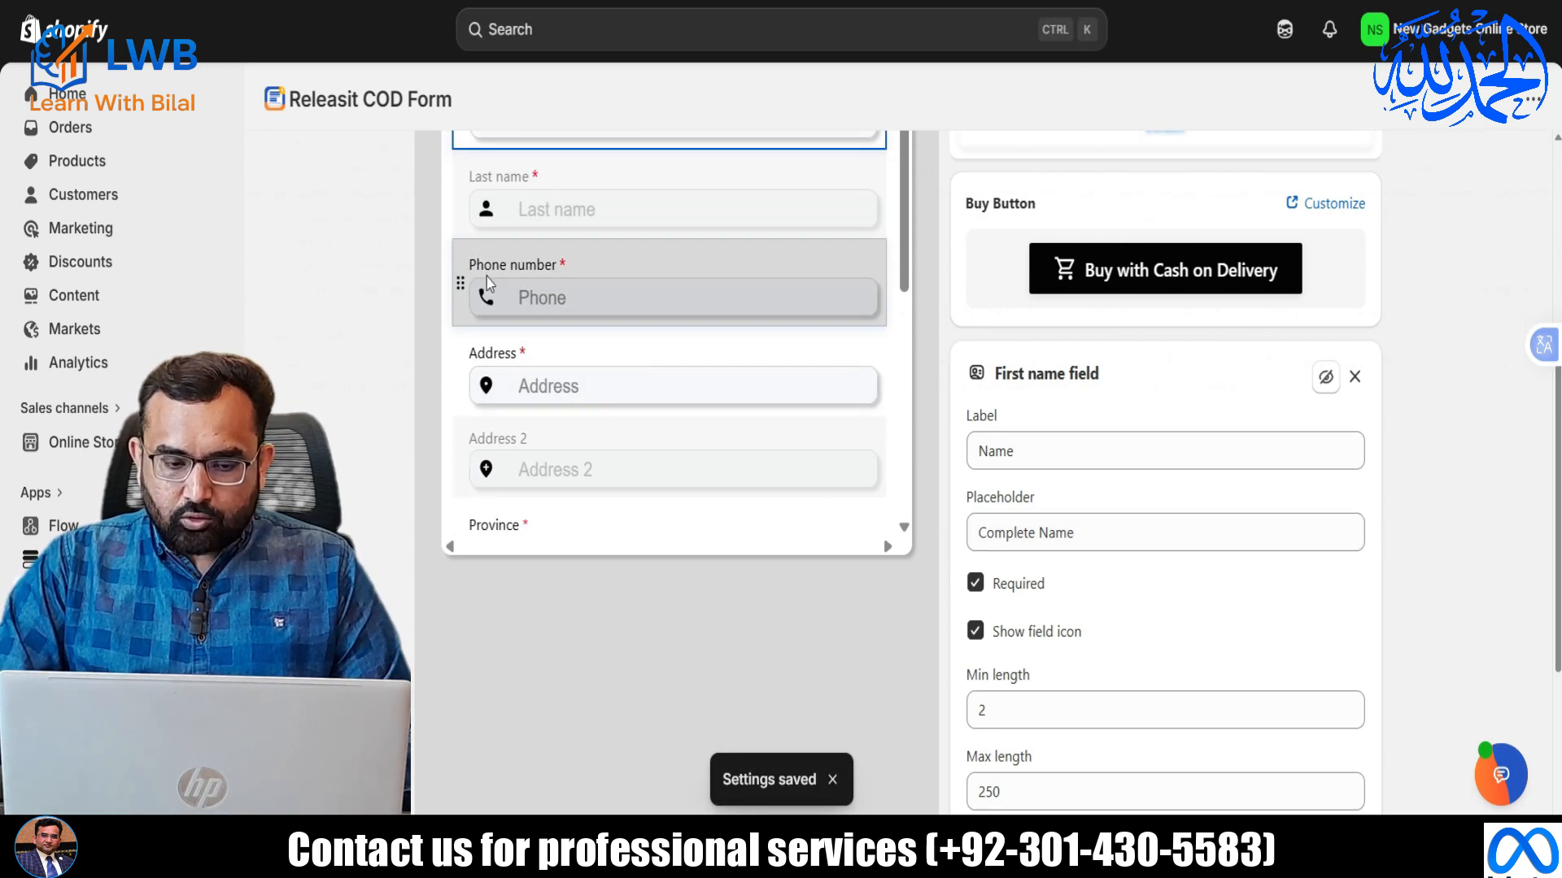
pyautogui.click(606, 302)
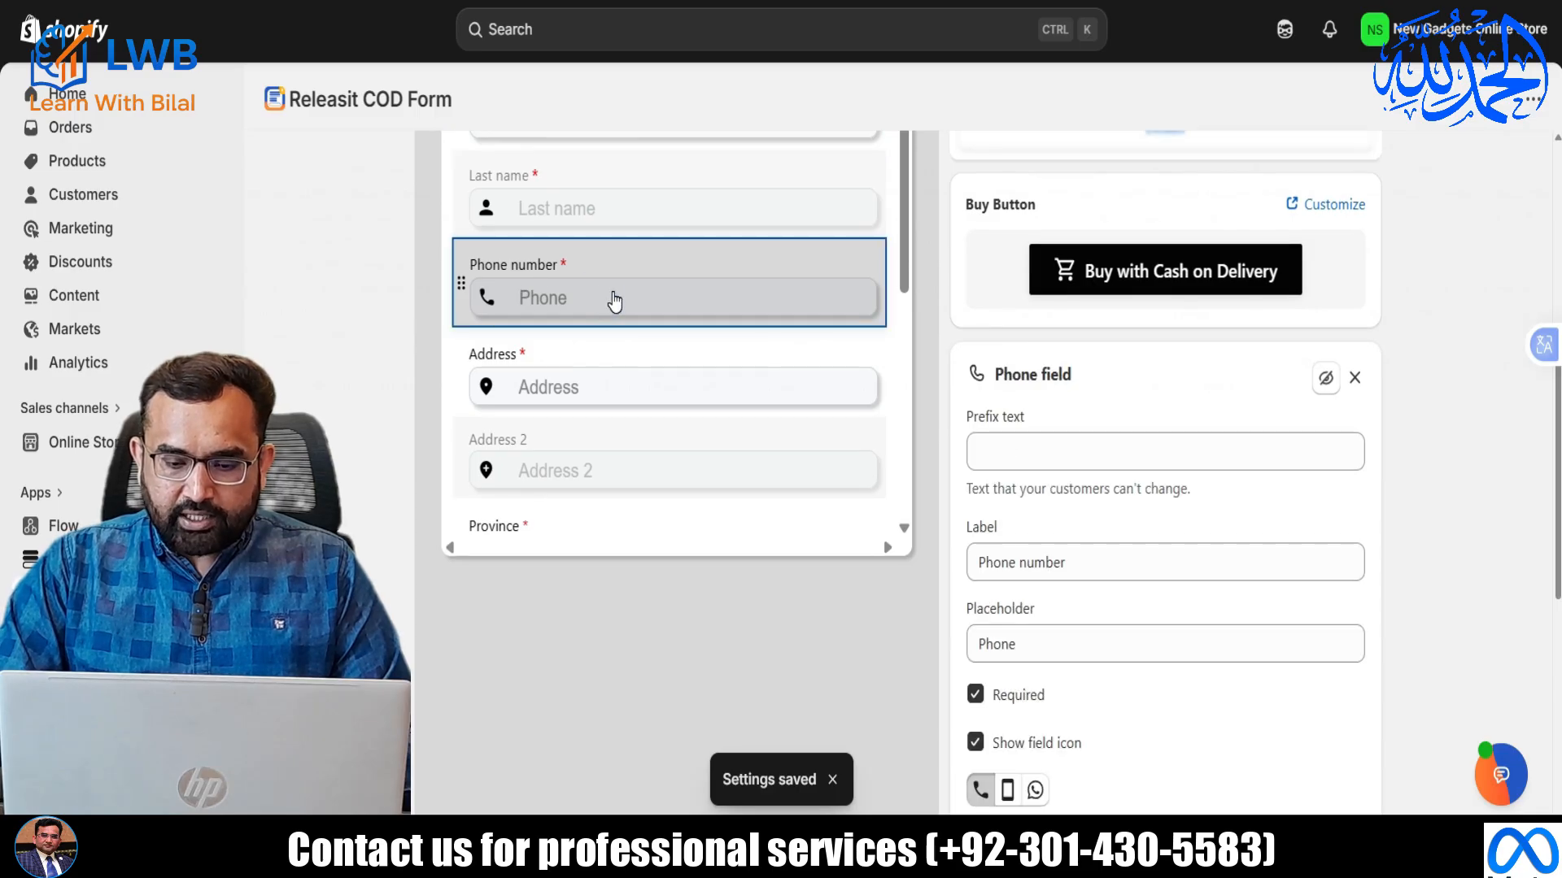
pyautogui.scroll(-1, 1066, 607)
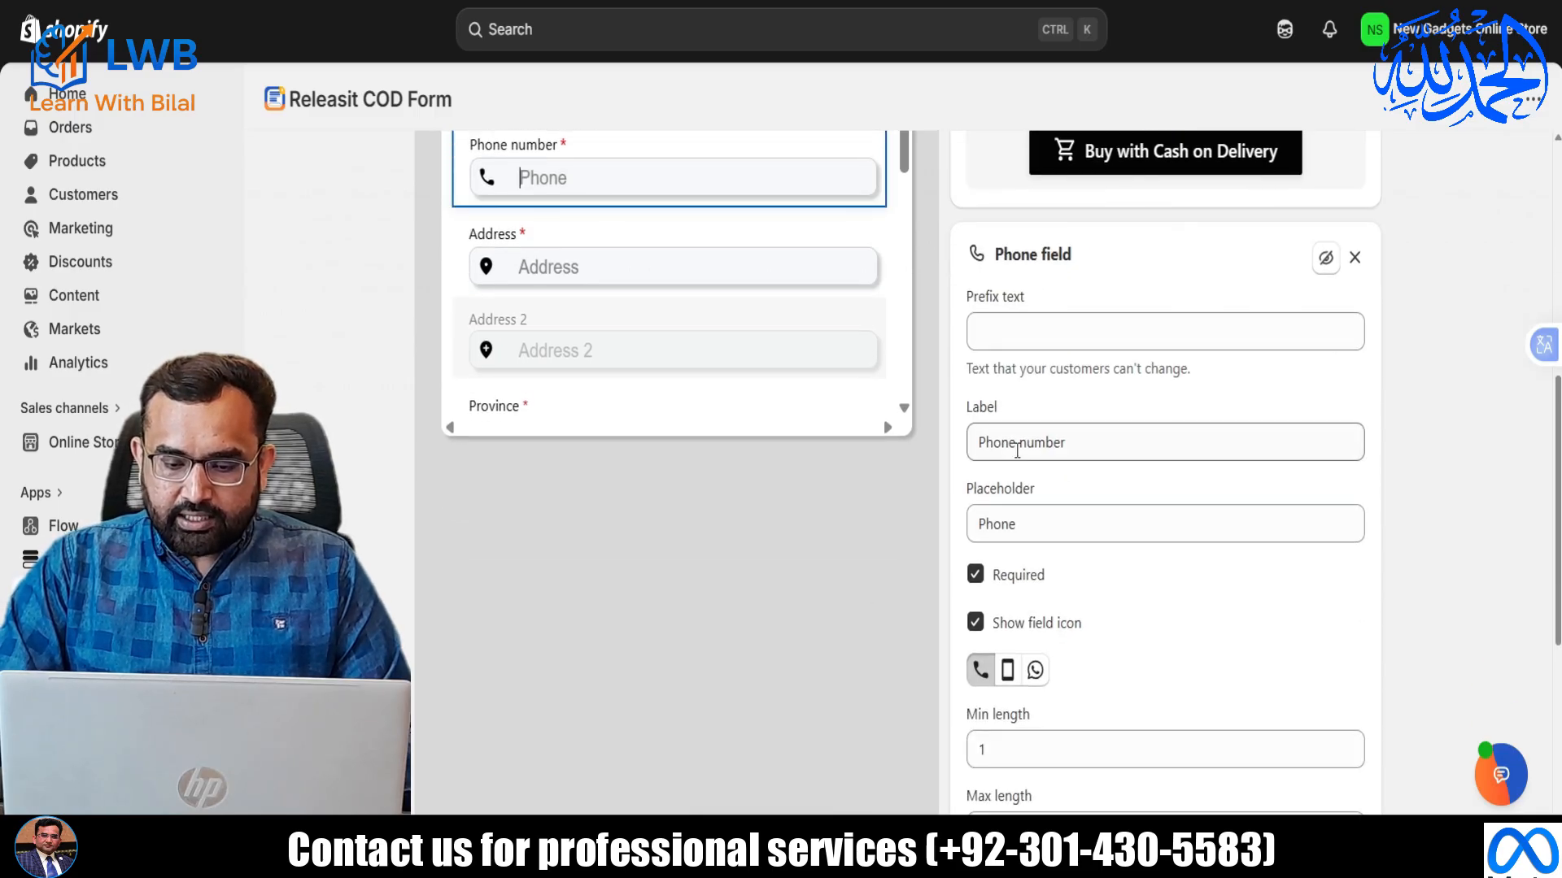
pyautogui.click(1021, 526)
pyautogui.doubleClick(1021, 527)
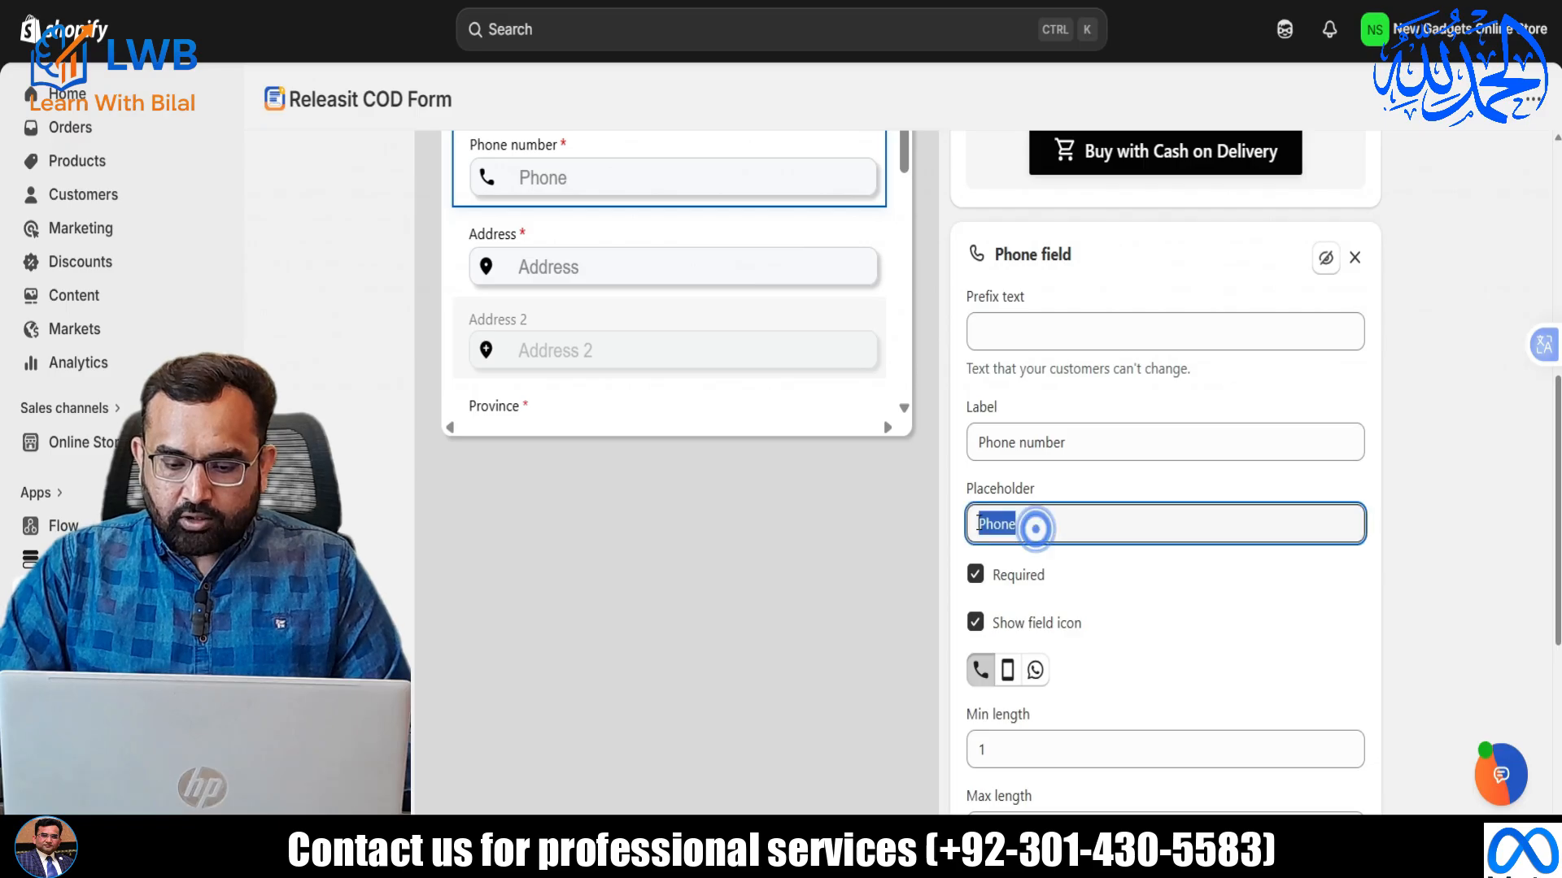
pyautogui.click(1021, 526)
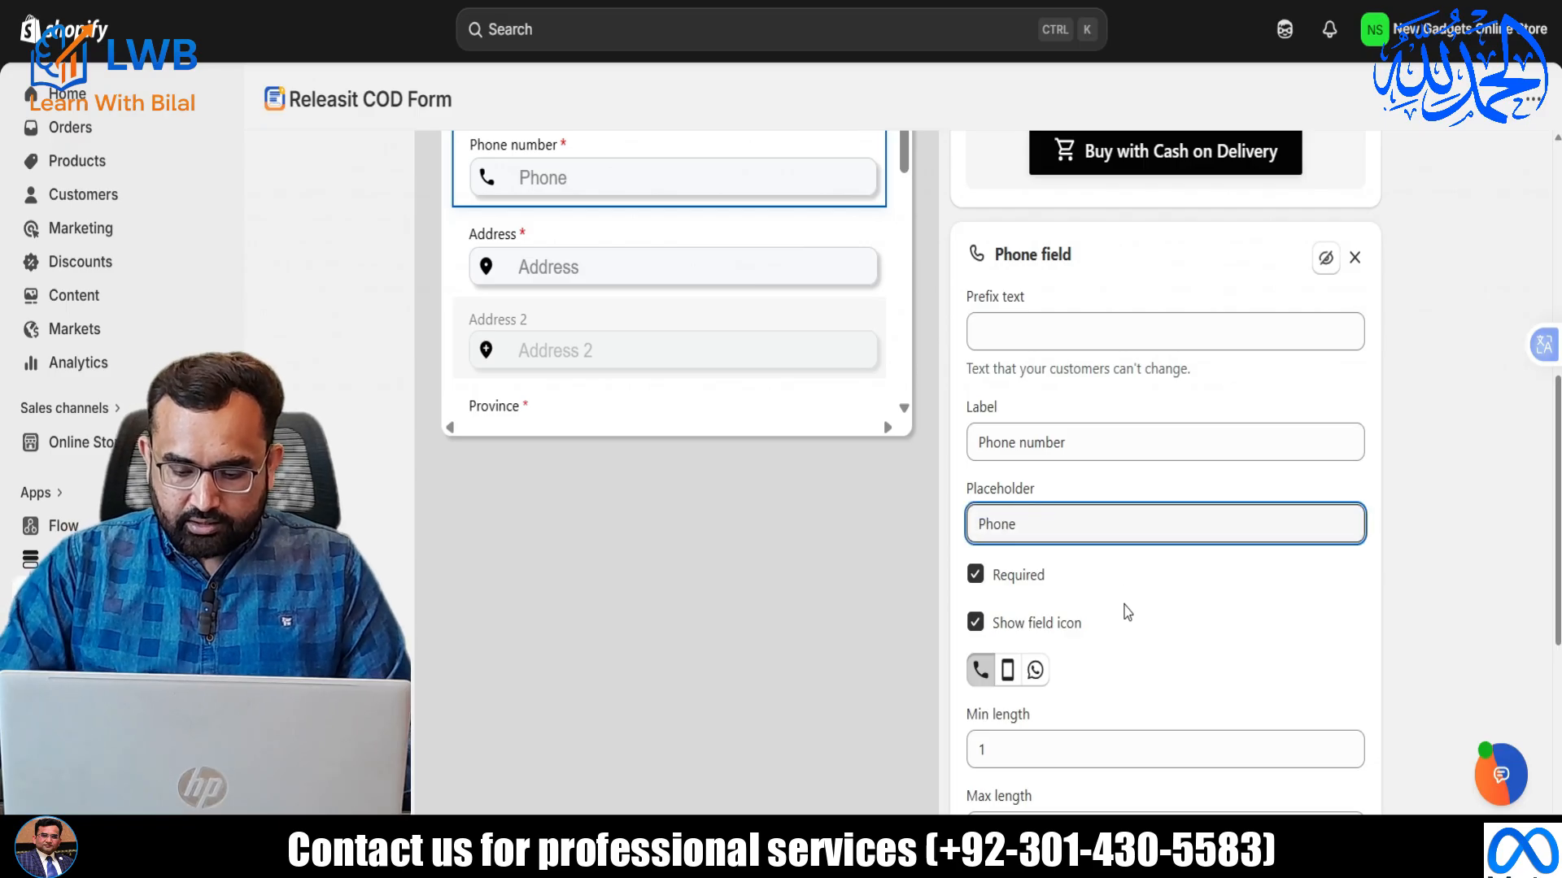
pyautogui.write('Active Phone')
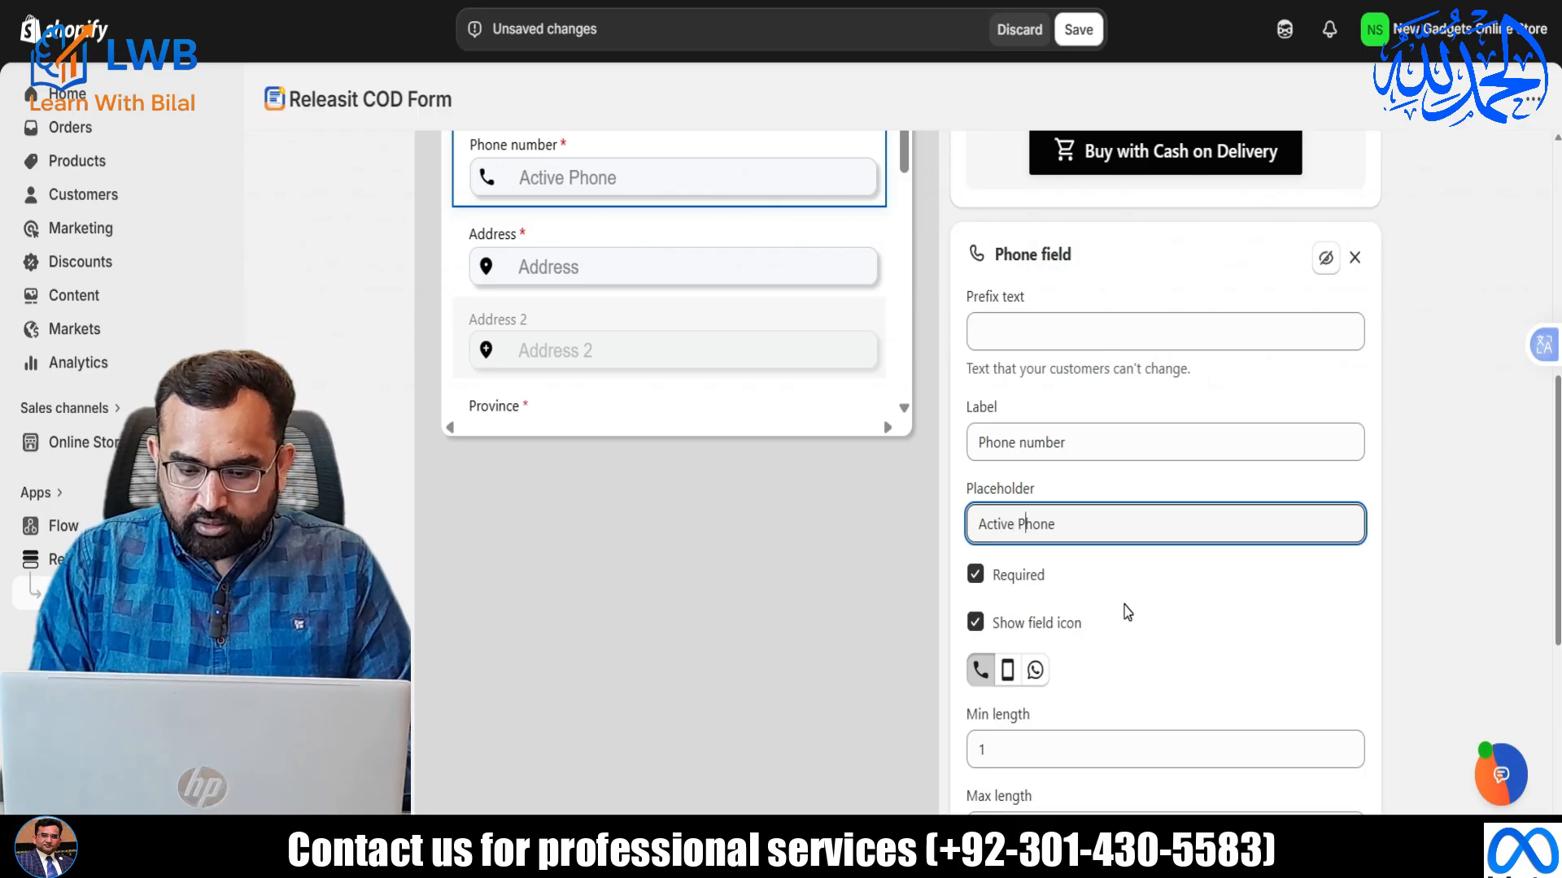
pyautogui.write(' Number')
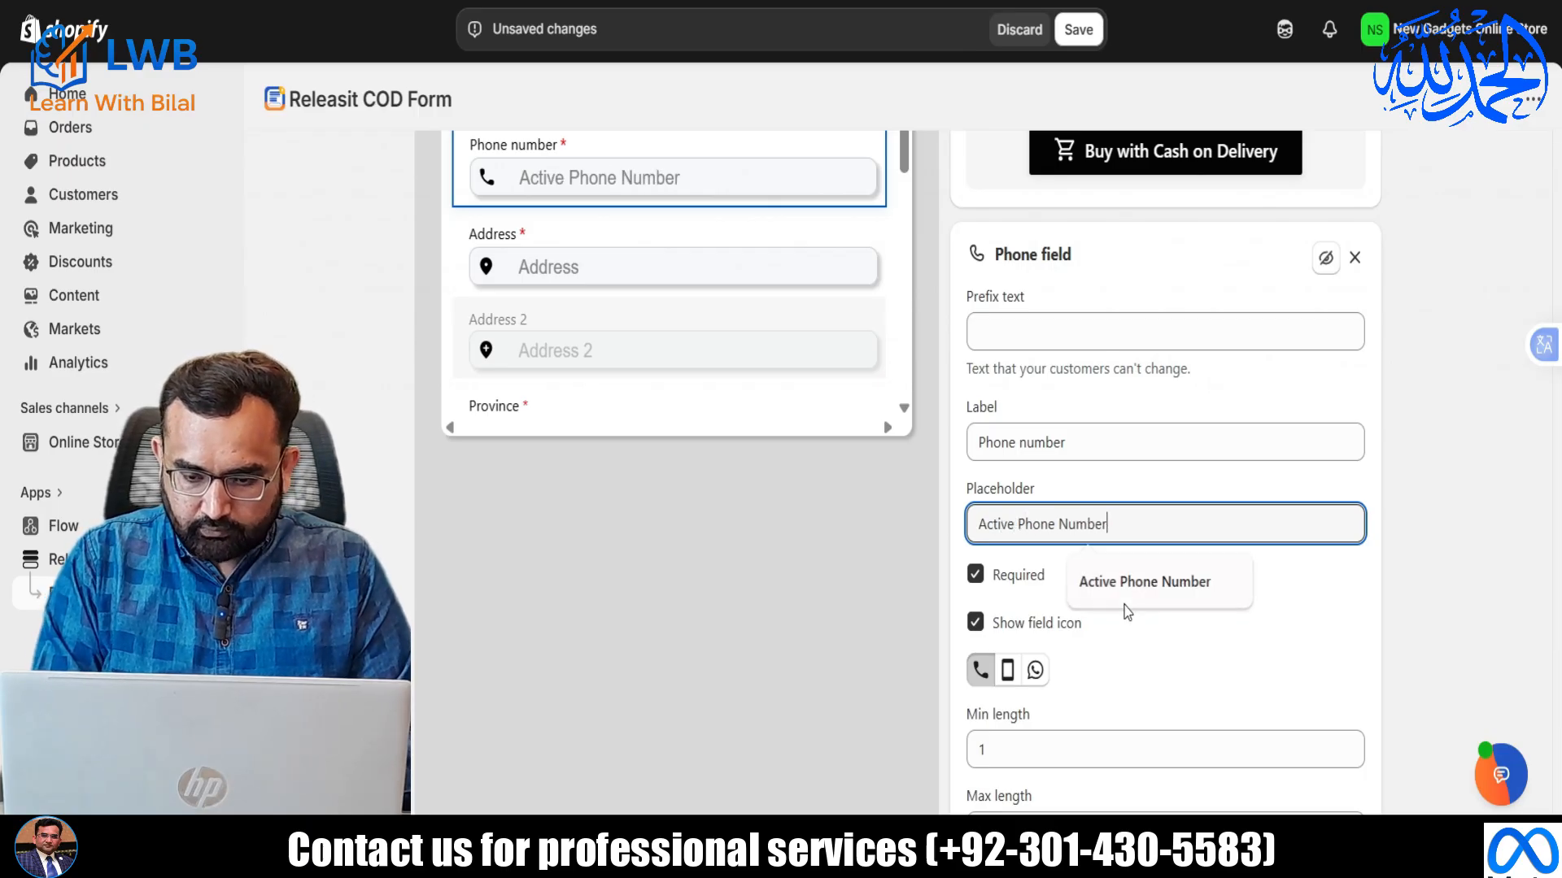
pyautogui.click(1061, 37)
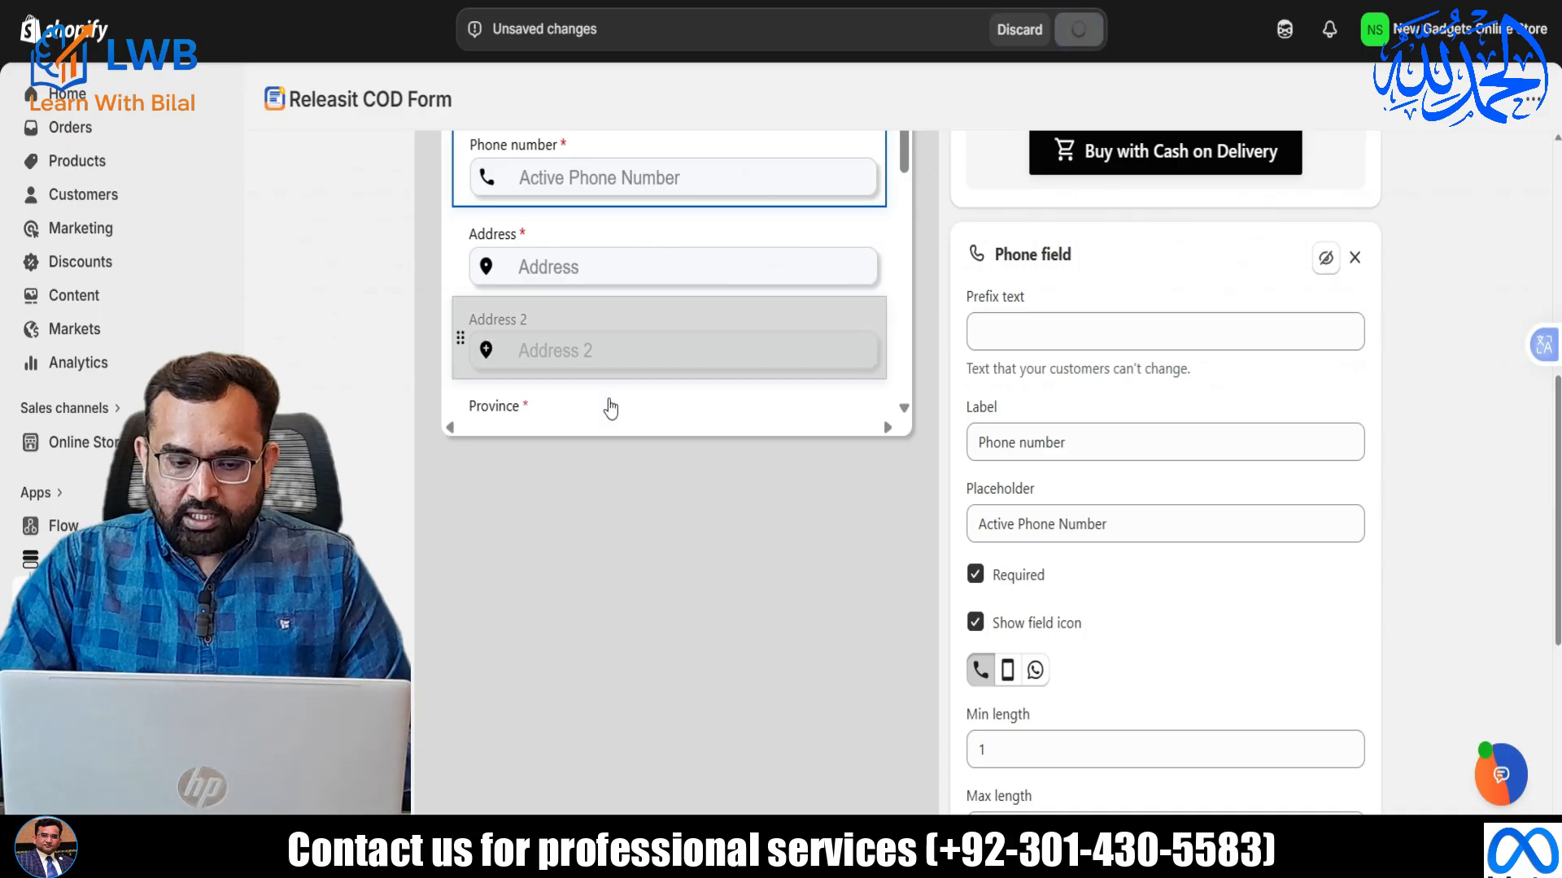
# Set the Address field's placeholder to "Complete Address" and save the form.
pyautogui.scroll(1, 618, 407)
pyautogui.scroll(1, 620, 391)
pyautogui.scroll(-2, 602, 292)
pyautogui.click(598, 266)
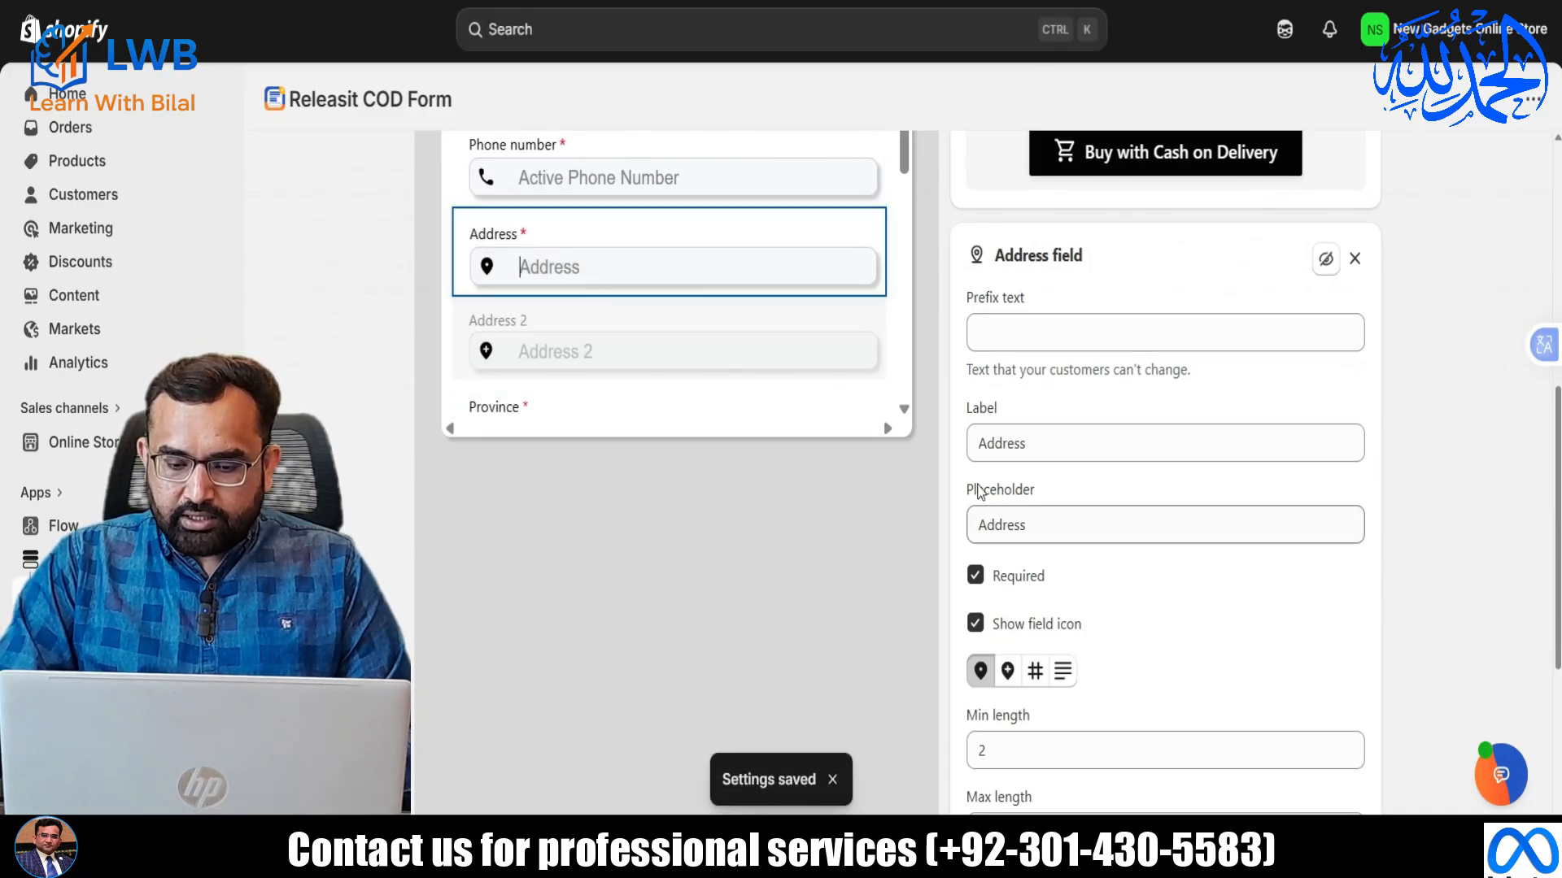
pyautogui.click(986, 532)
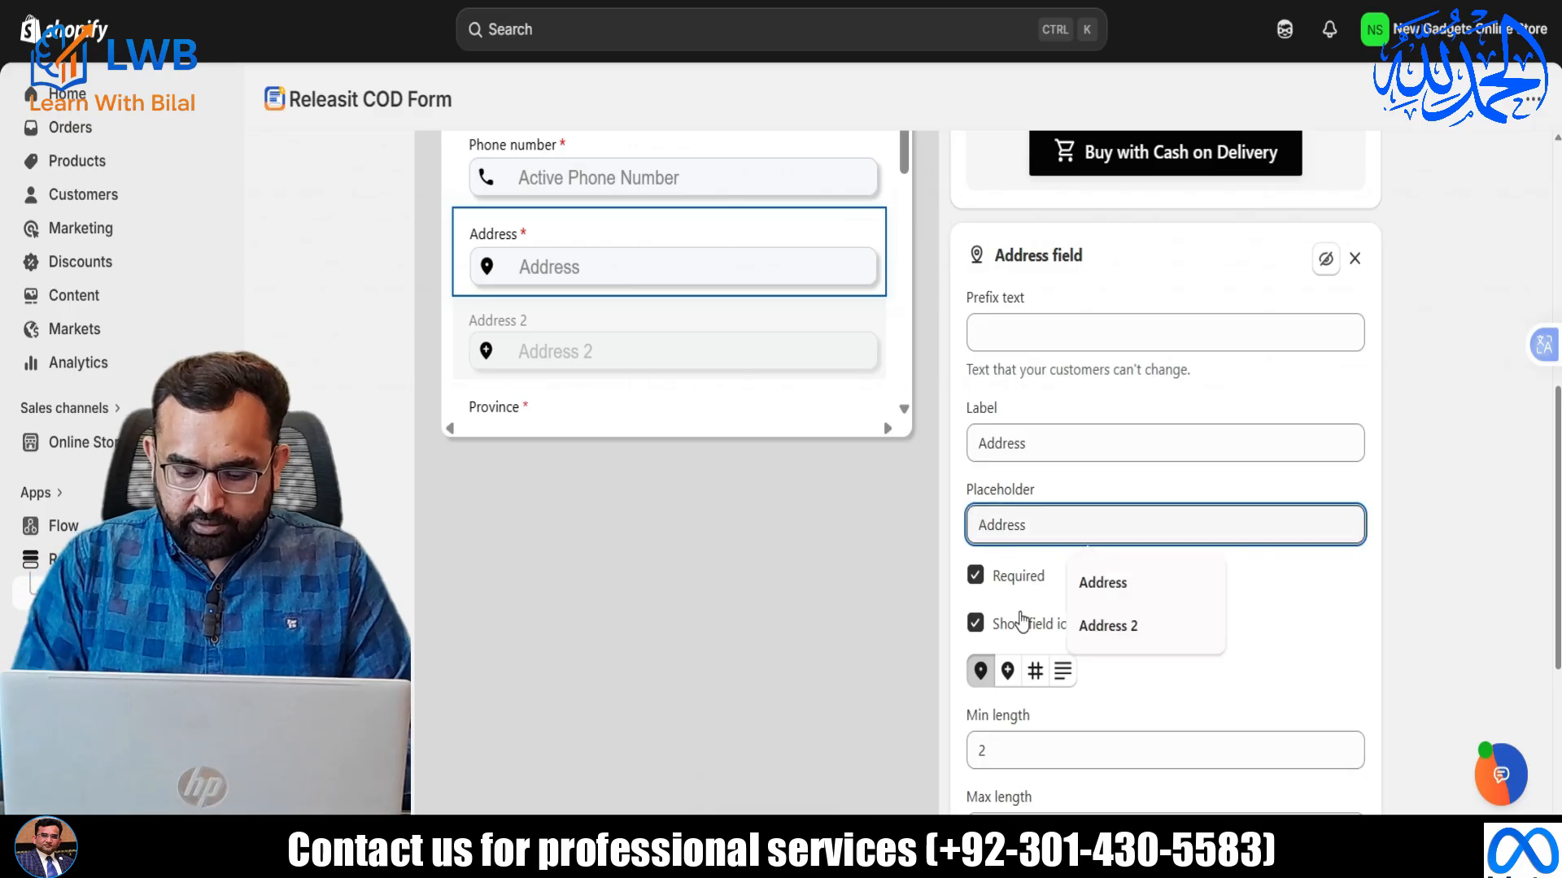
pyautogui.write('Complete')
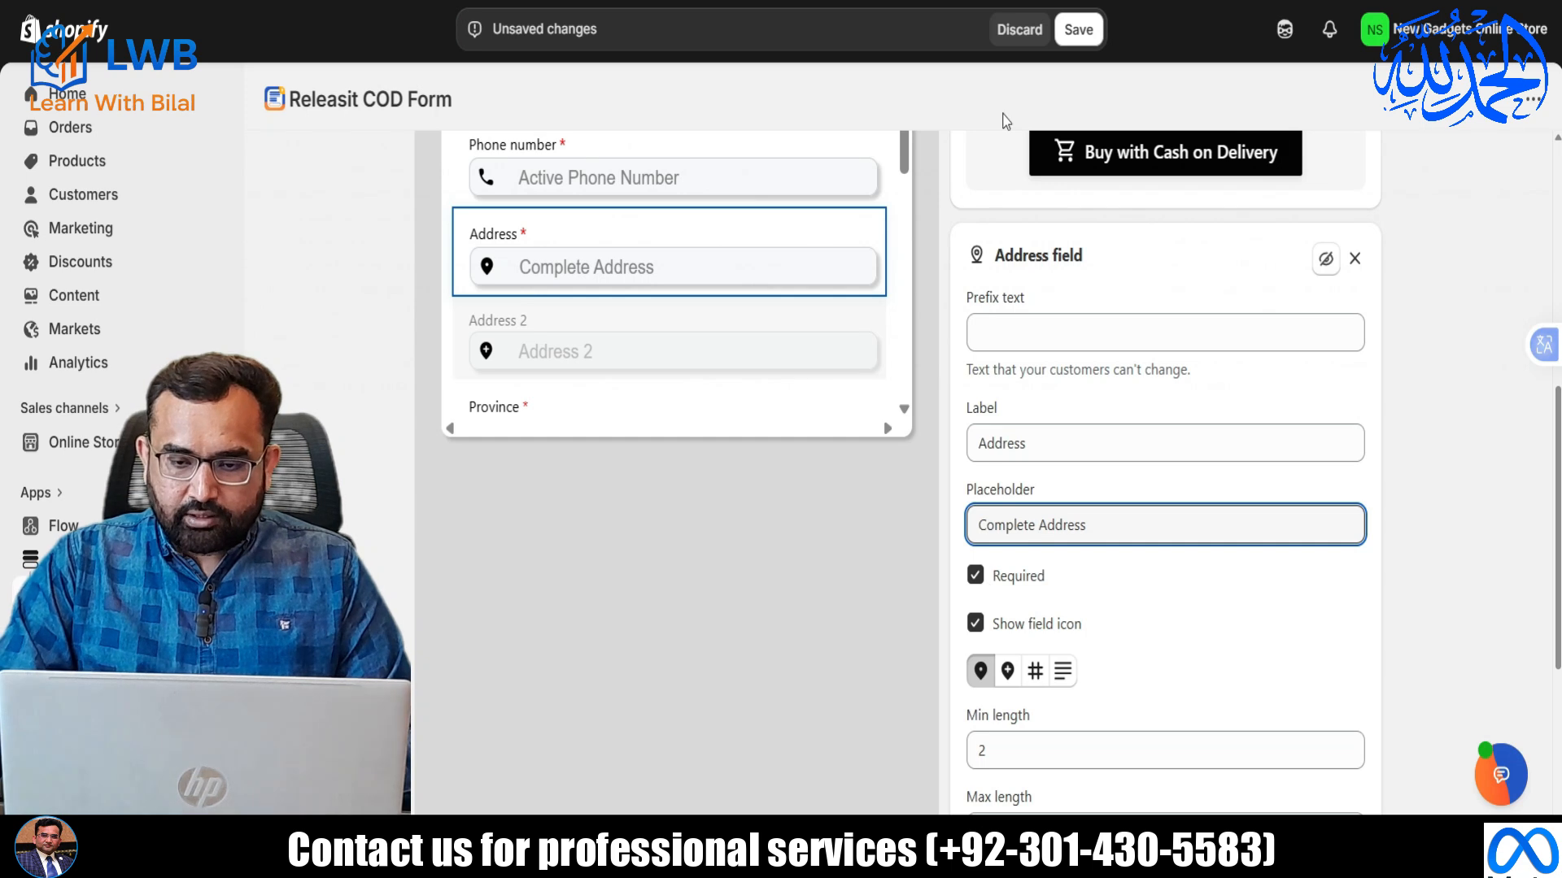
pyautogui.hotkey('ctrl', 's')
# Make the hidden Address 2 field visible in the form and change its label to "Near by".
pyautogui.click(542, 353)
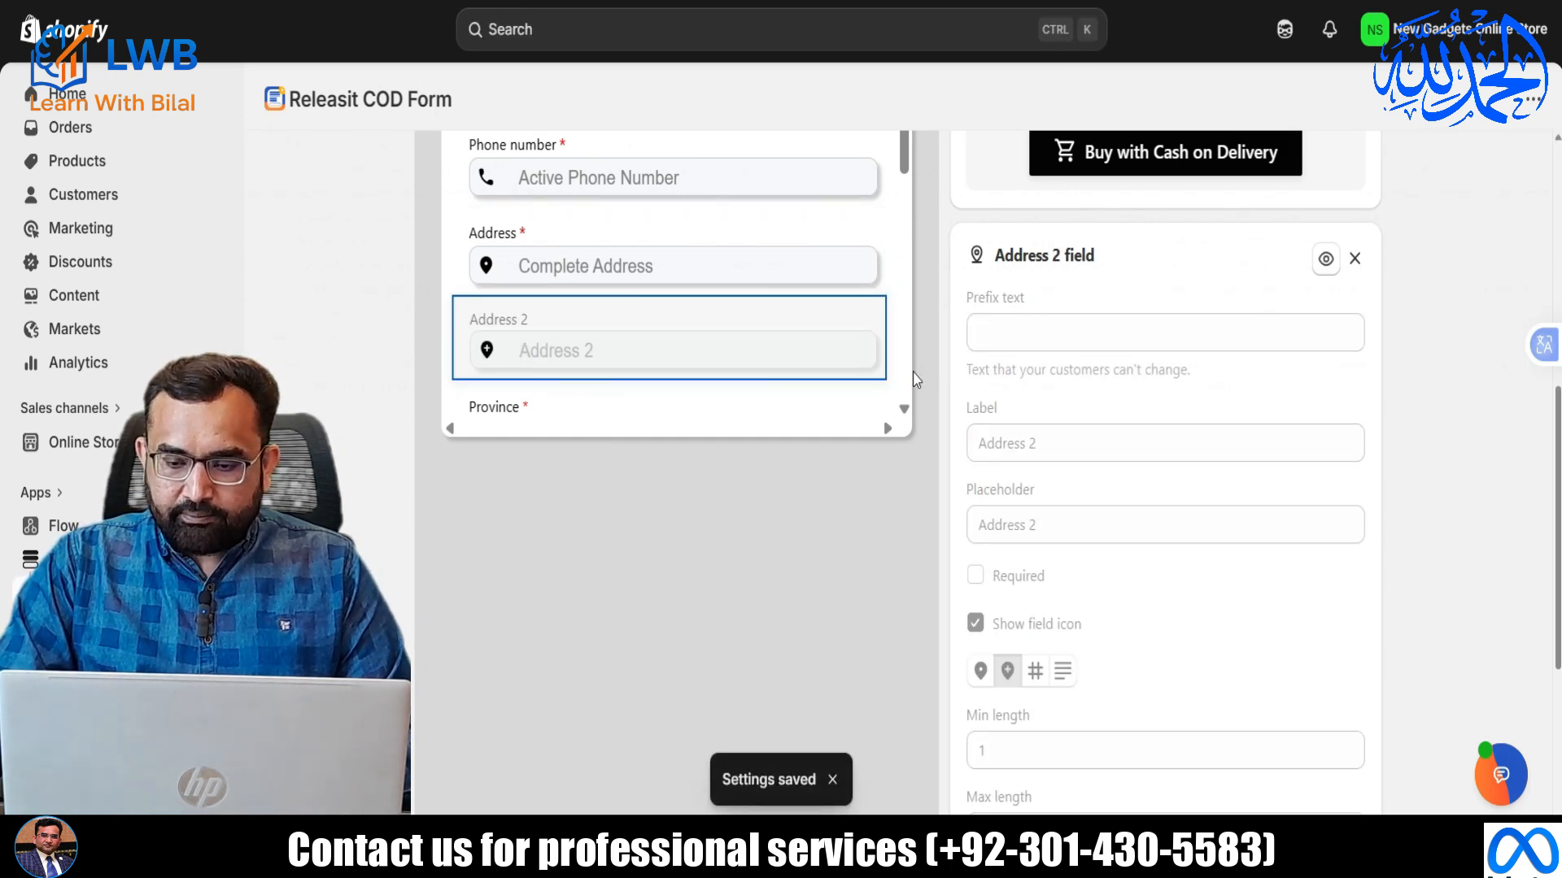
pyautogui.click(1326, 259)
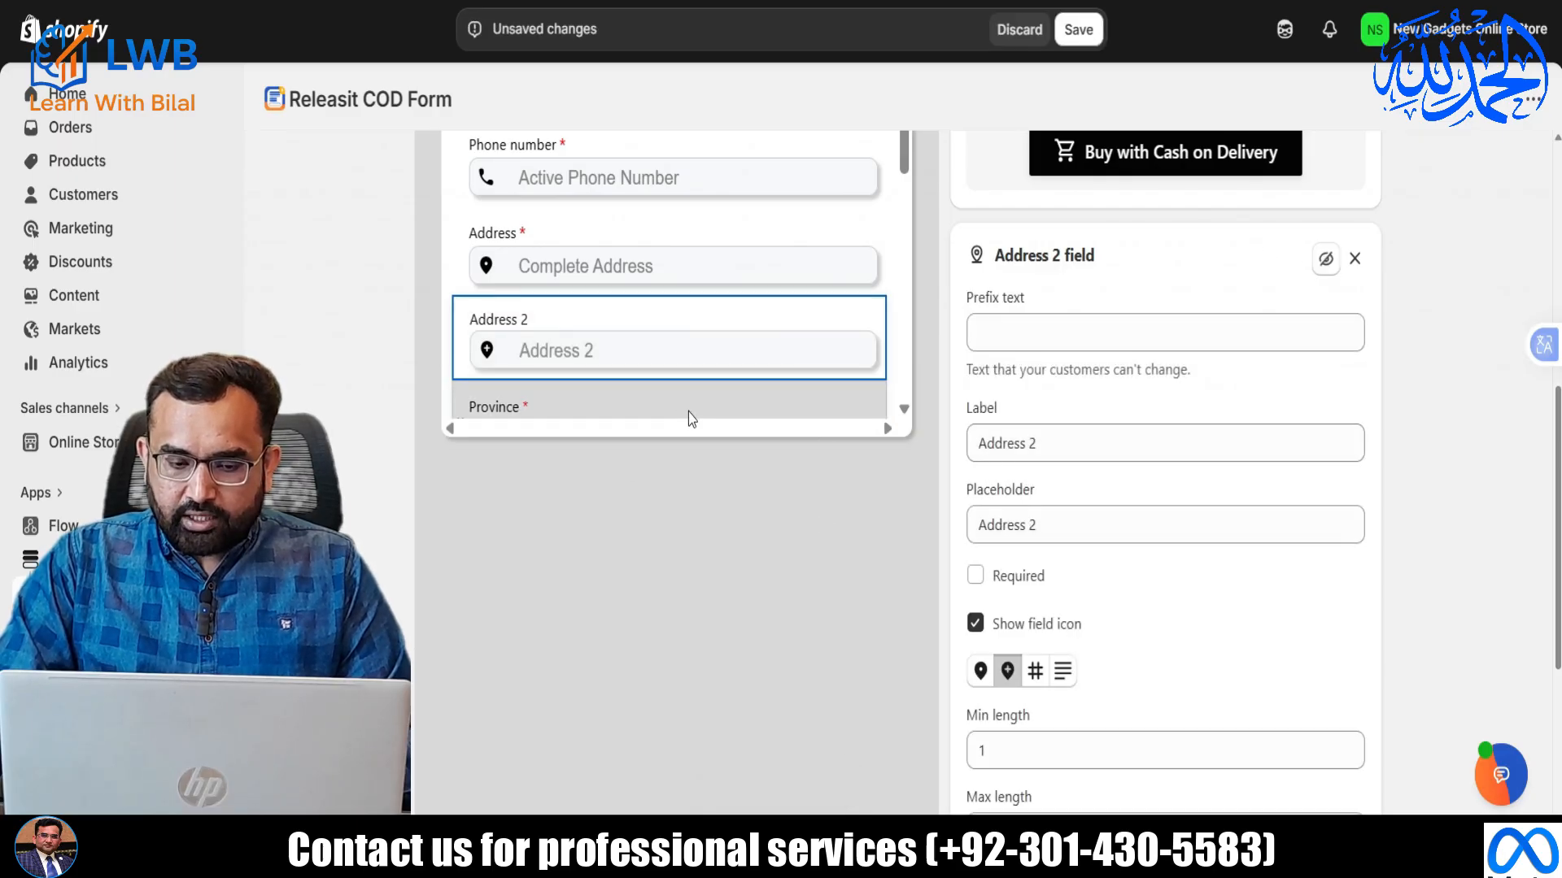
pyautogui.click(1054, 448)
pyautogui.moveTo(1054, 448); pyautogui.dragTo(968, 447)
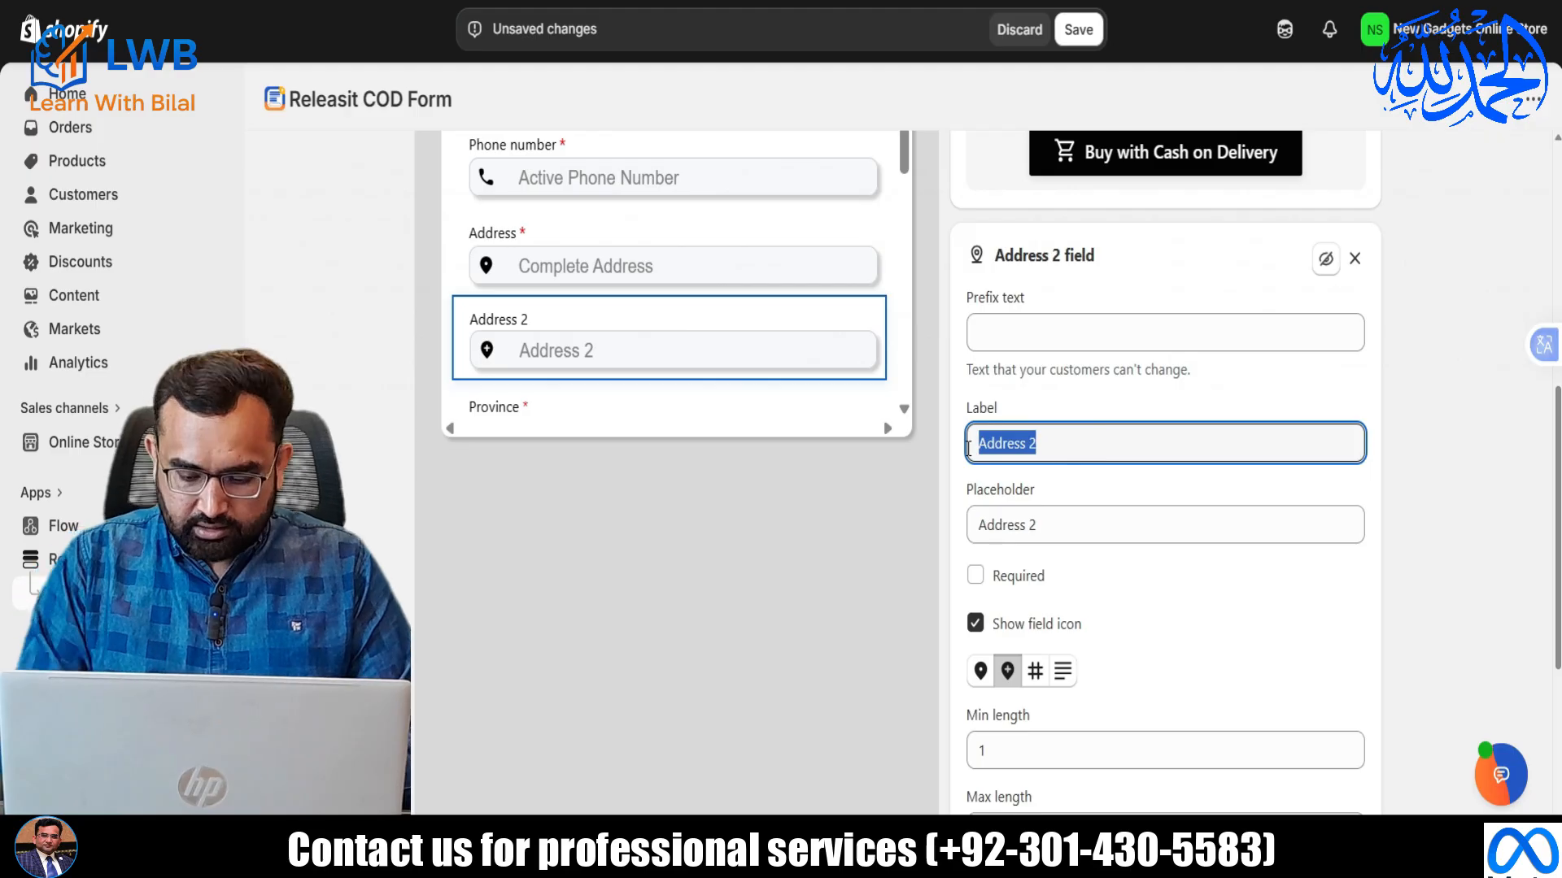
pyautogui.write('Ne')
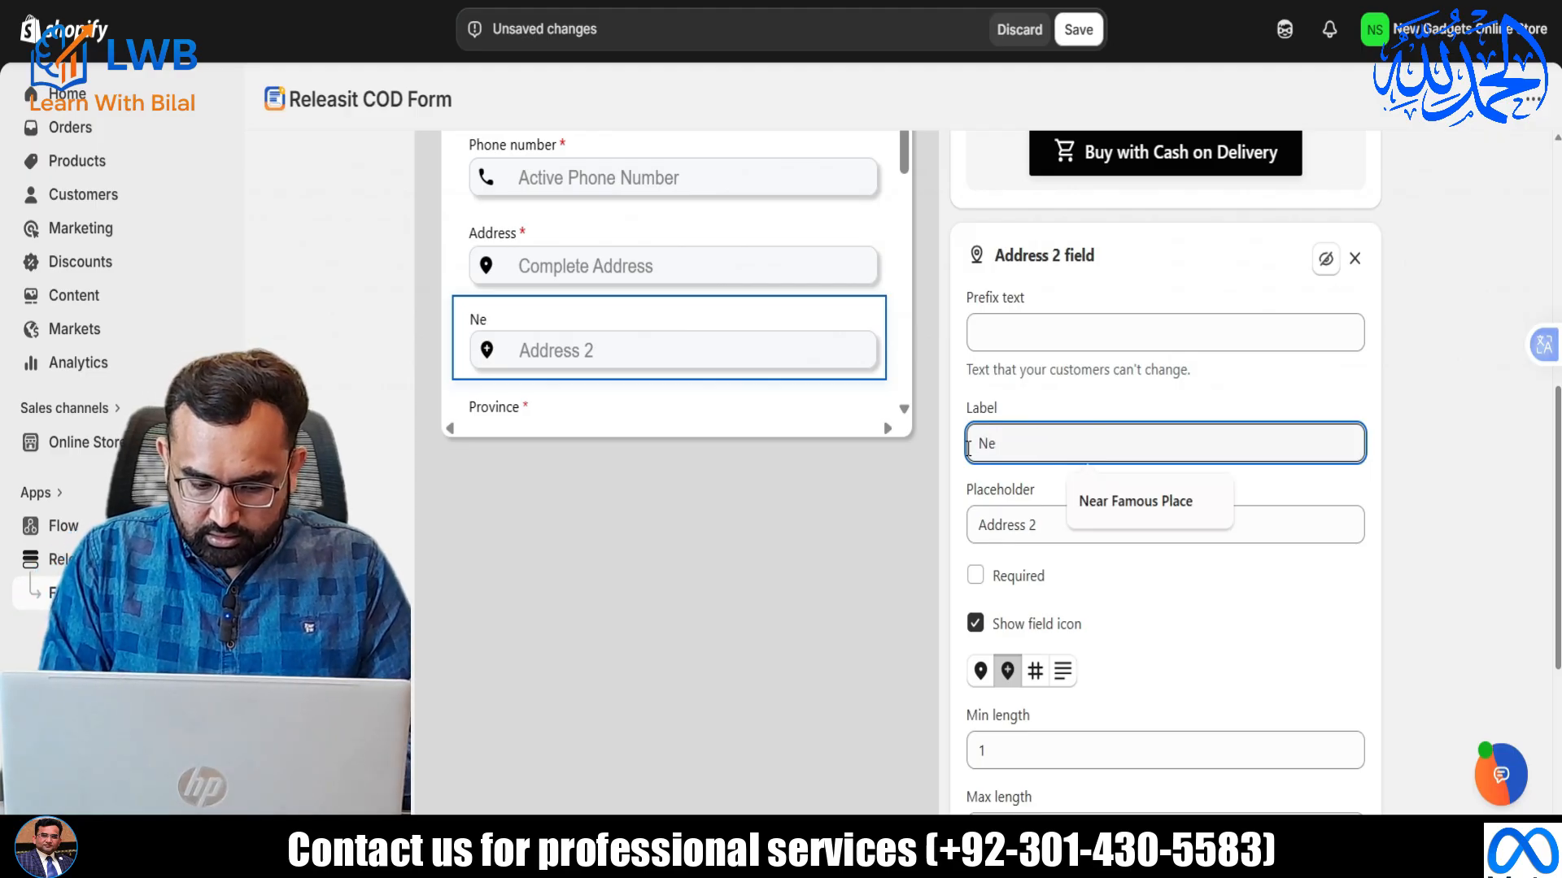
pyautogui.write('ar by')
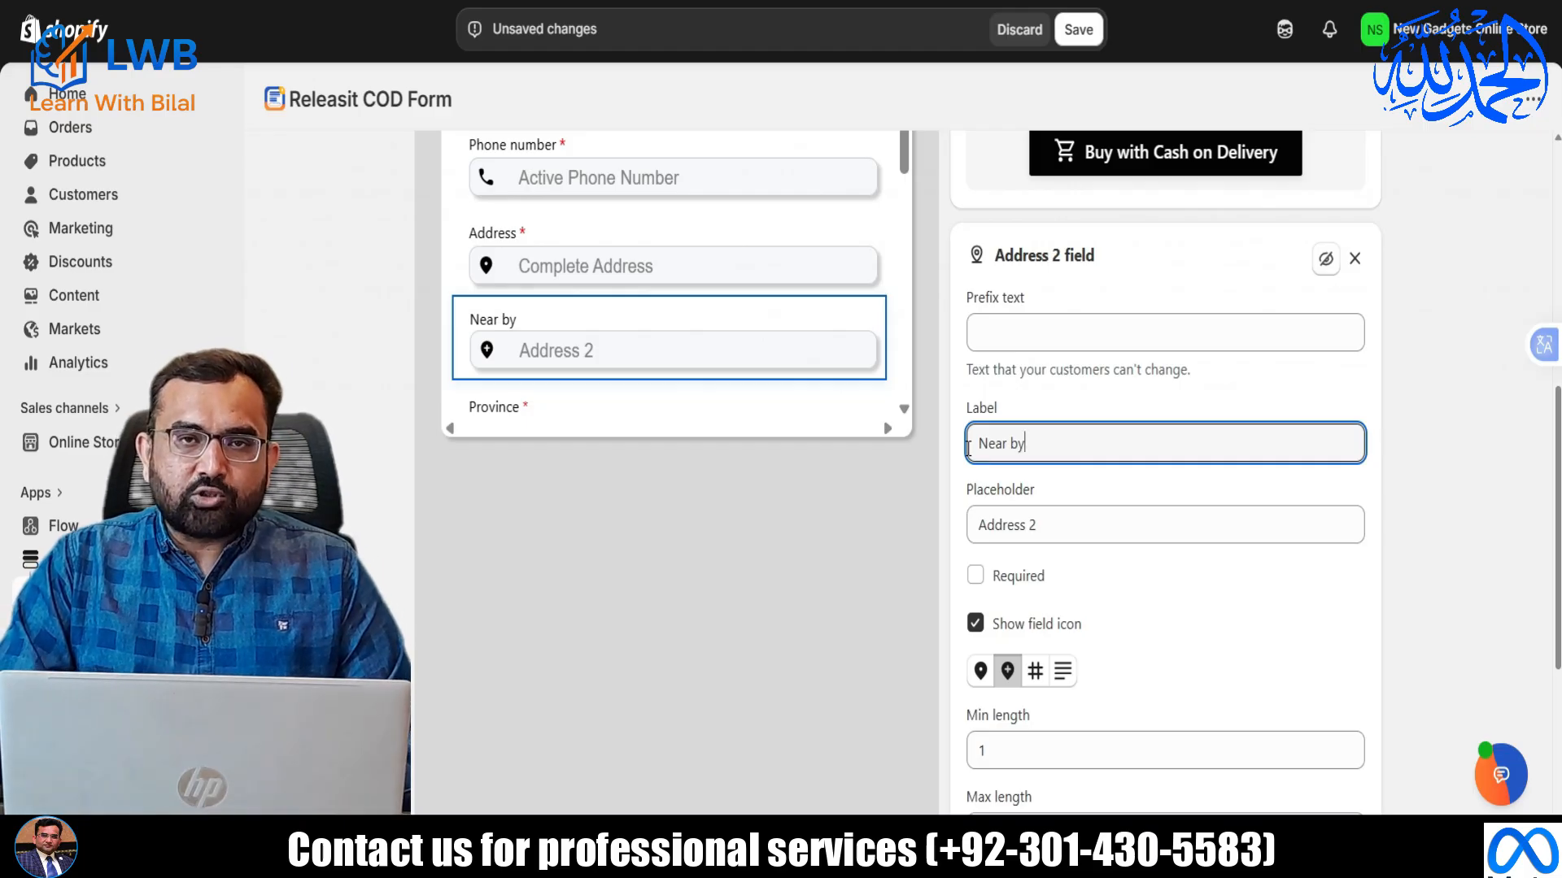
# Set the Address 2 field's placeholder to "Near-" and save the form.
pyautogui.moveTo(1033, 524); pyautogui.dragTo(966, 525)
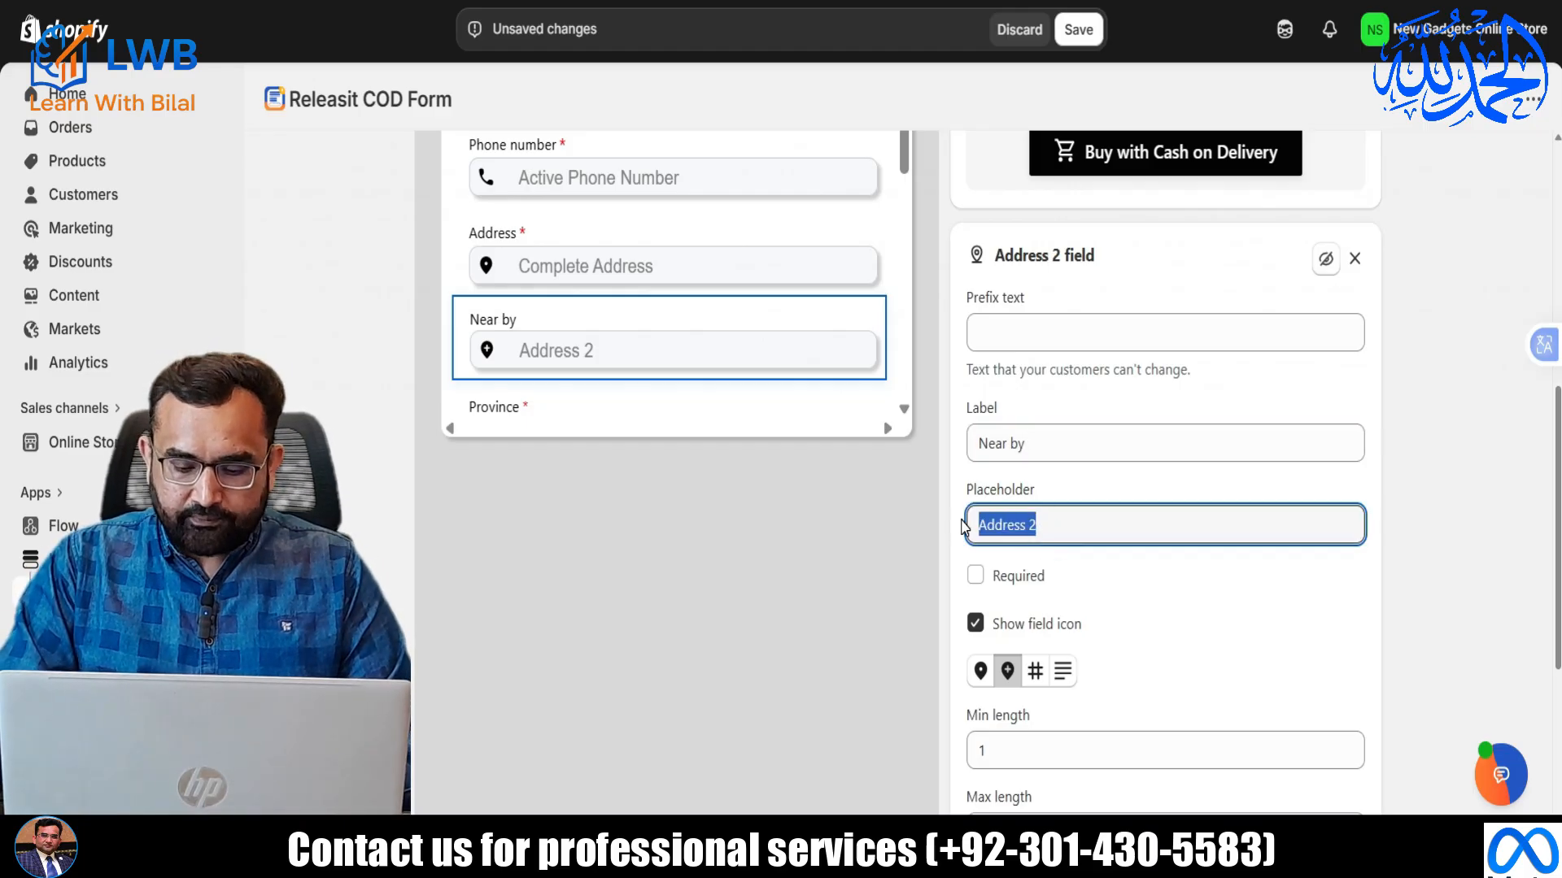
pyautogui.write('Near-')
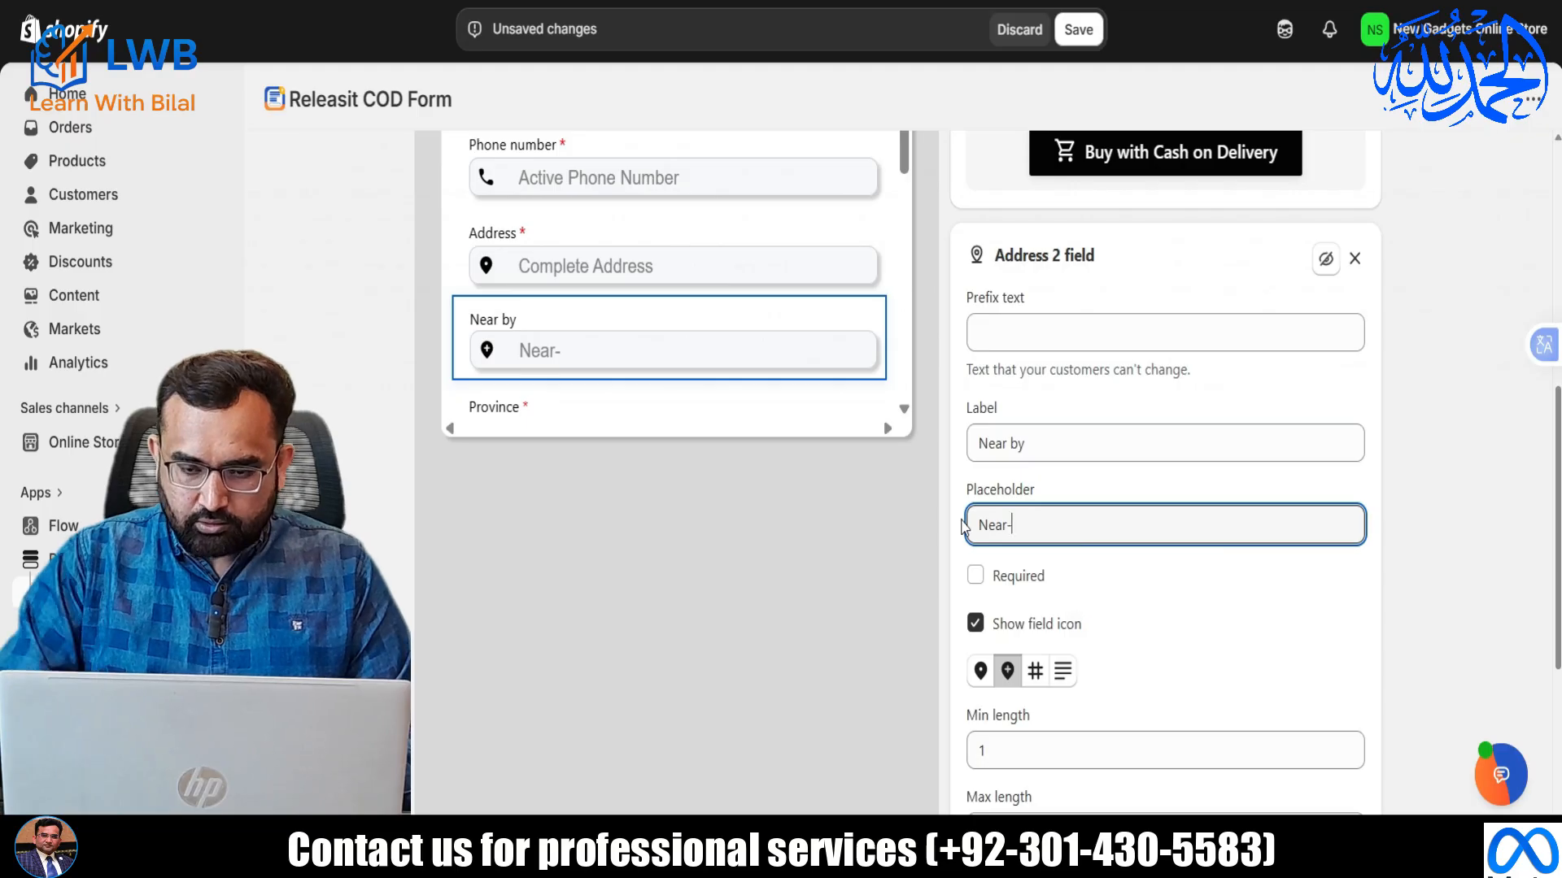
pyautogui.click(1075, 31)
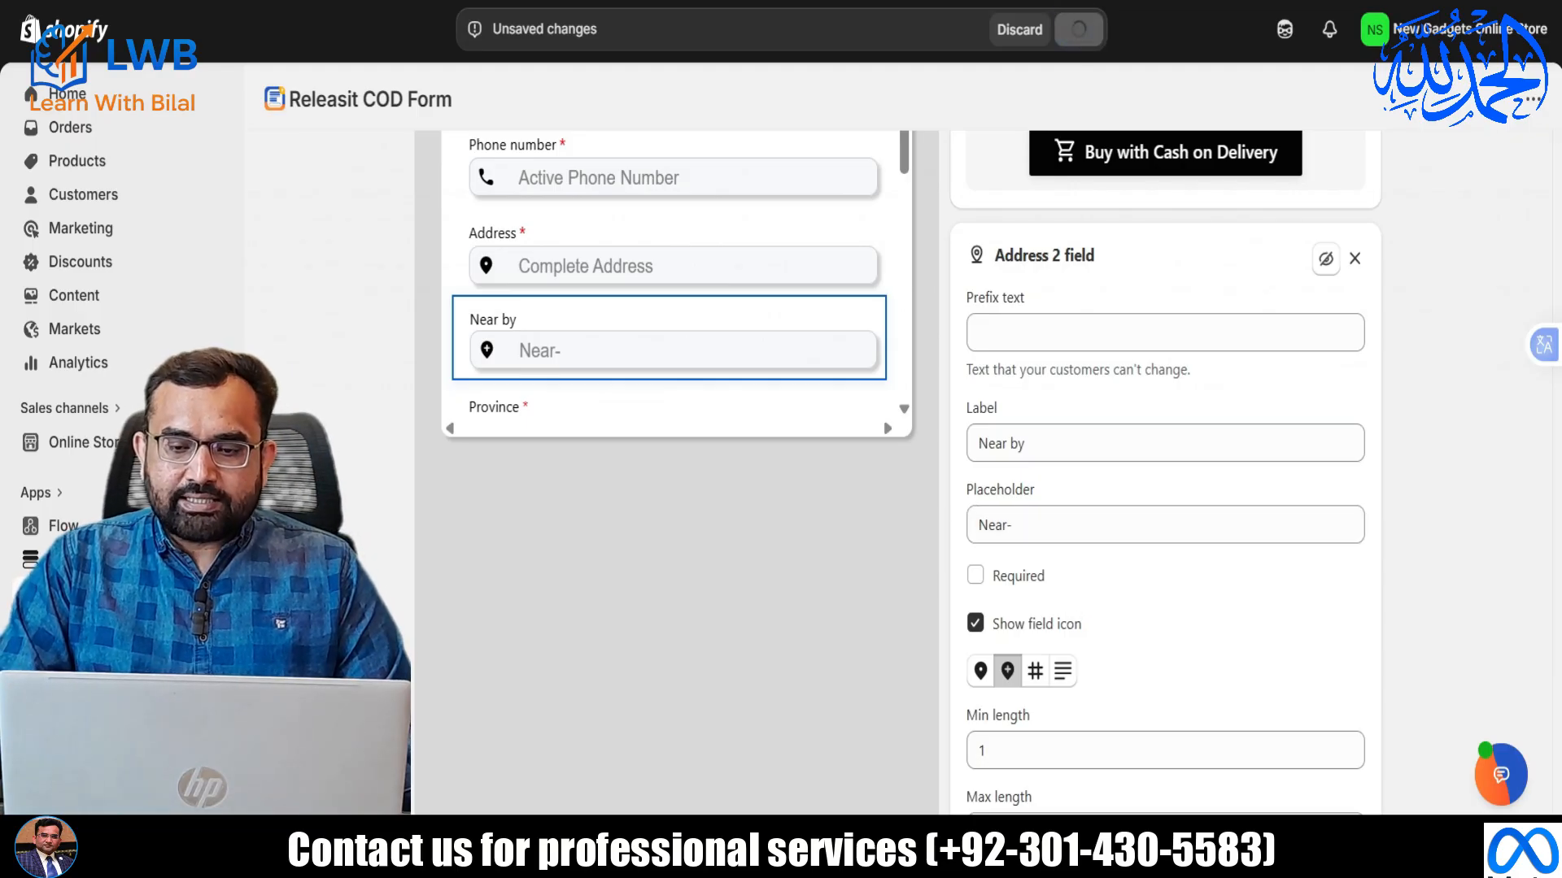
# Look over the storefront's product catalog and the Apple Ultra watch page in the theme editor preview.
pyautogui.click(1204, 2)
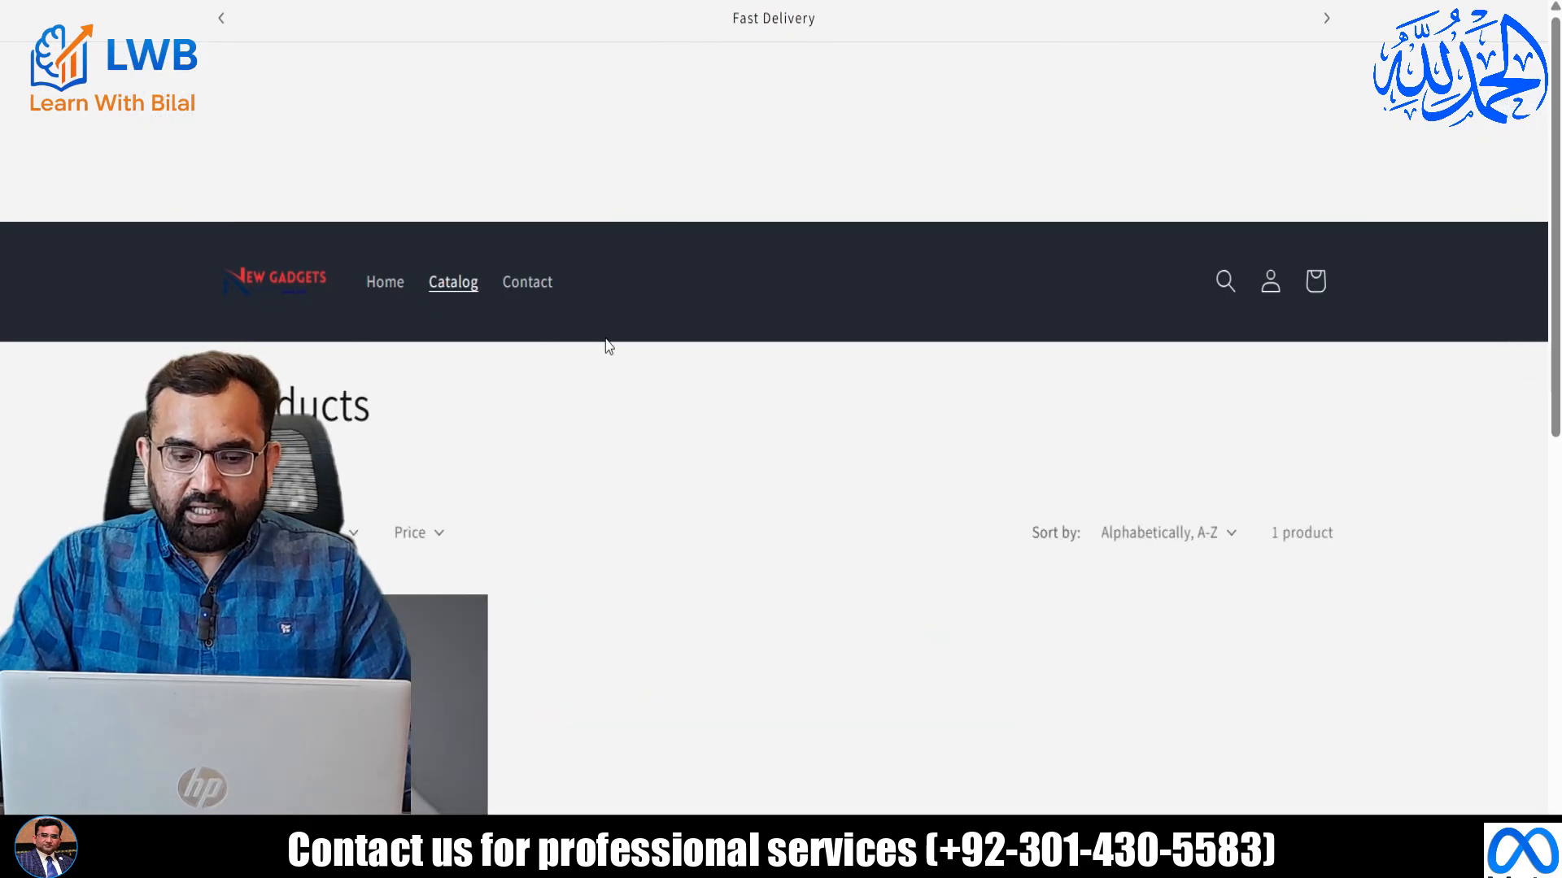
pyautogui.scroll(-4, 426, 534)
pyautogui.click(372, 376)
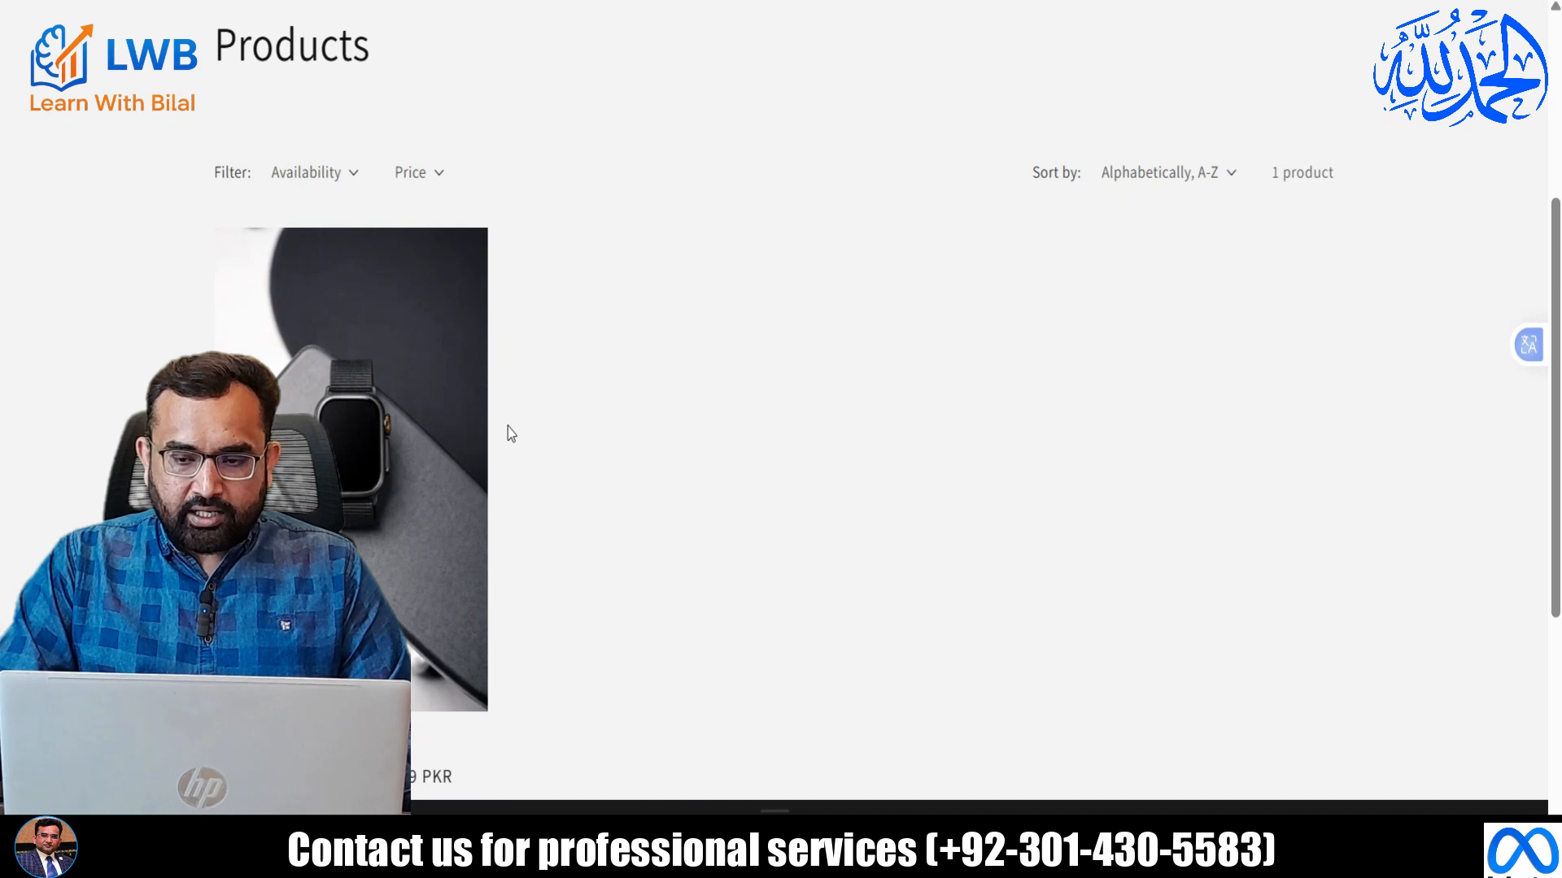
pyautogui.scroll(-7, 699, 458)
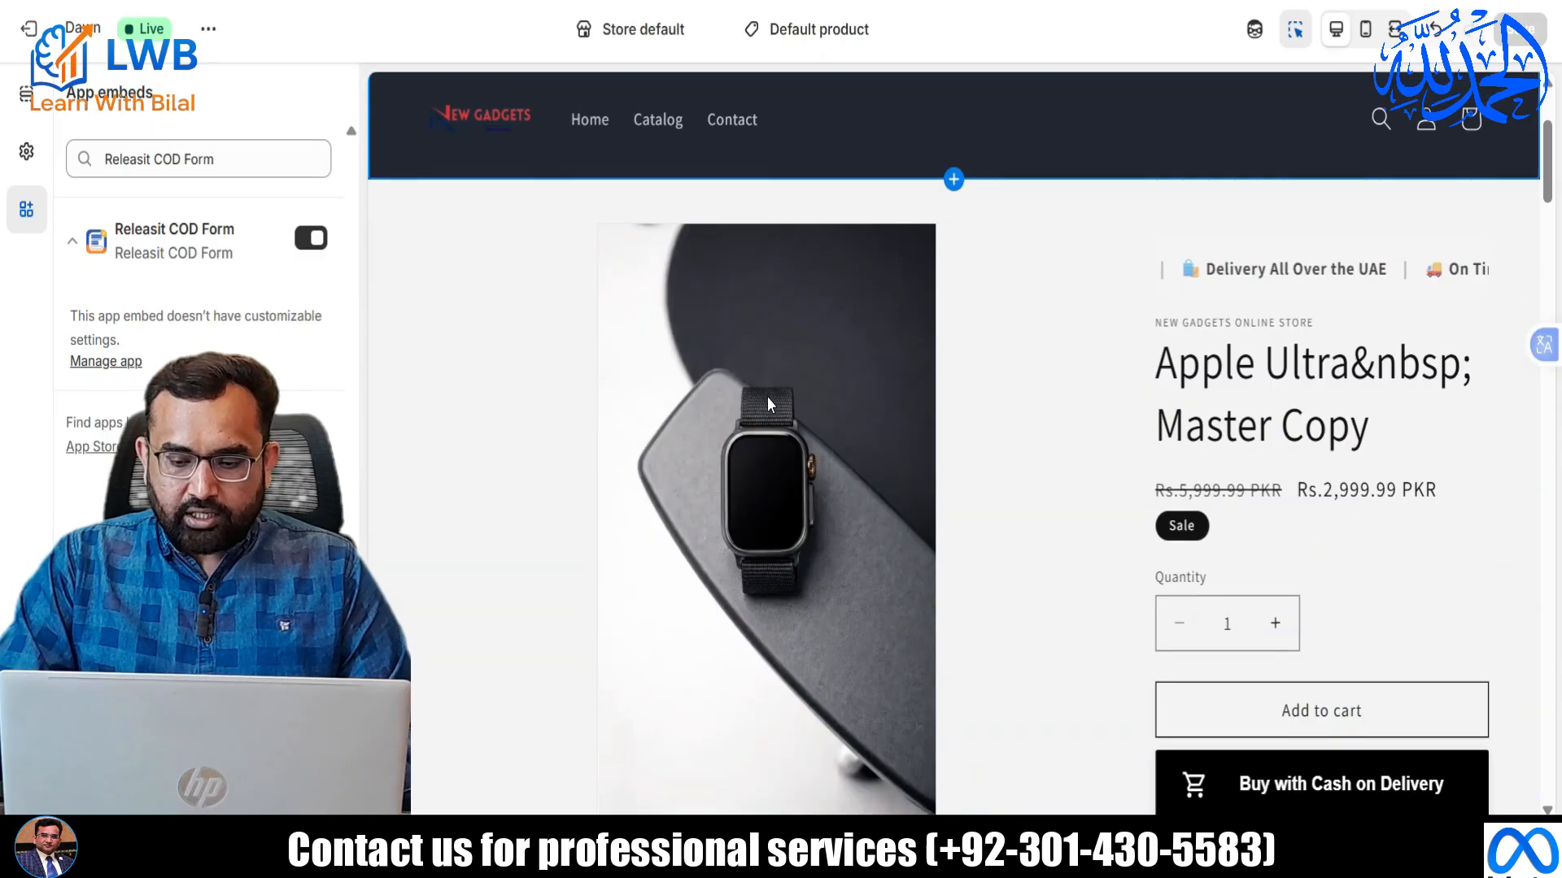
pyautogui.scroll(-5, 768, 403)
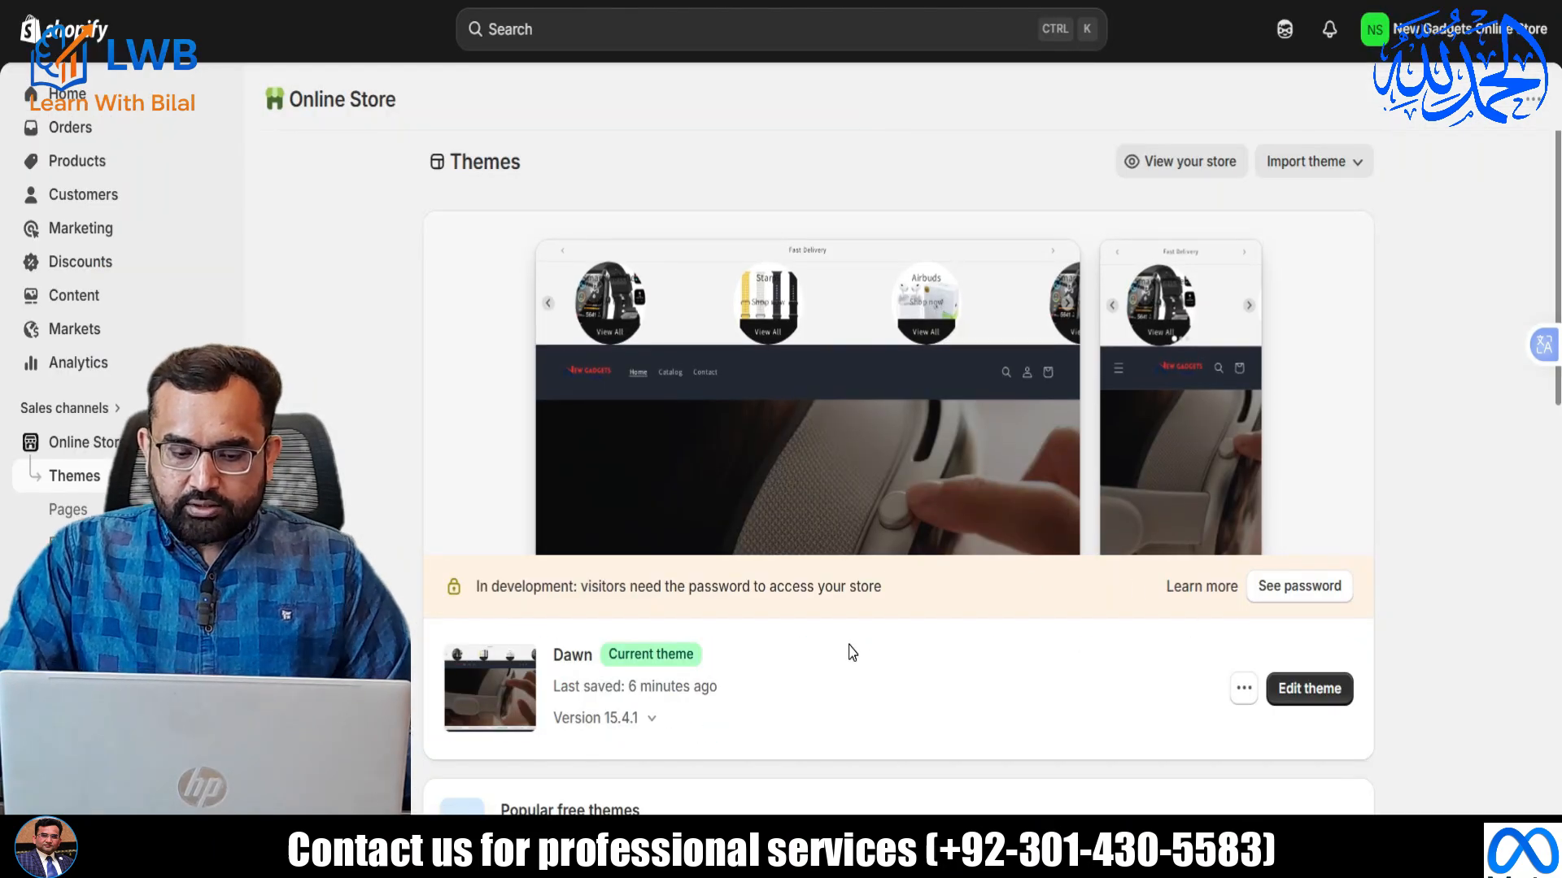
# Open the Dawn theme for editing and go to the watch's product page from the Best Selling Items collection.
pyautogui.click(1306, 690)
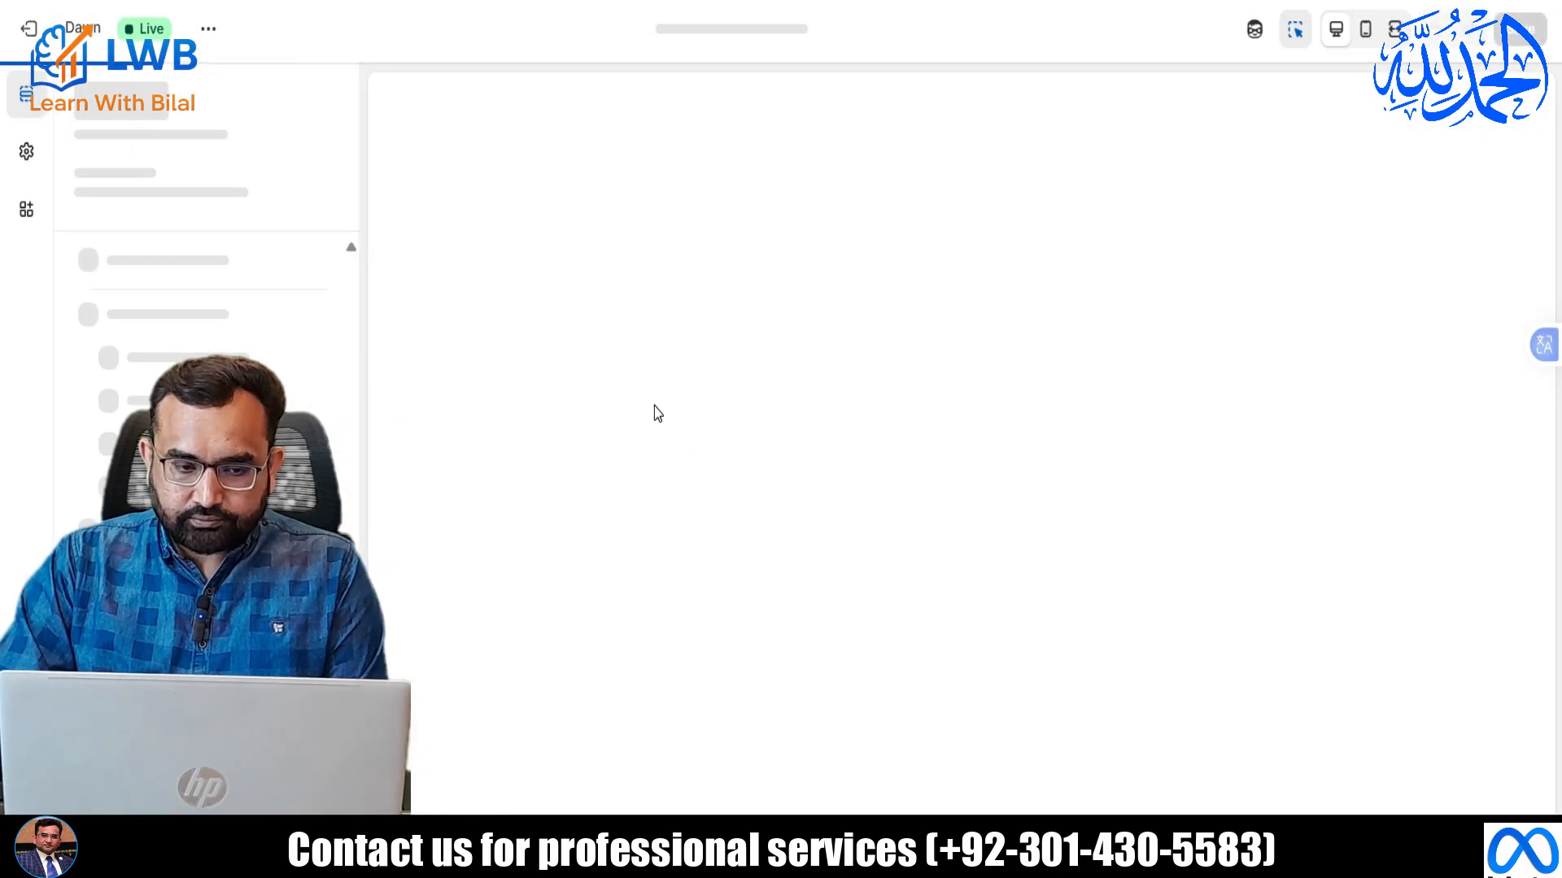
pyautogui.scroll(-5, 636, 384)
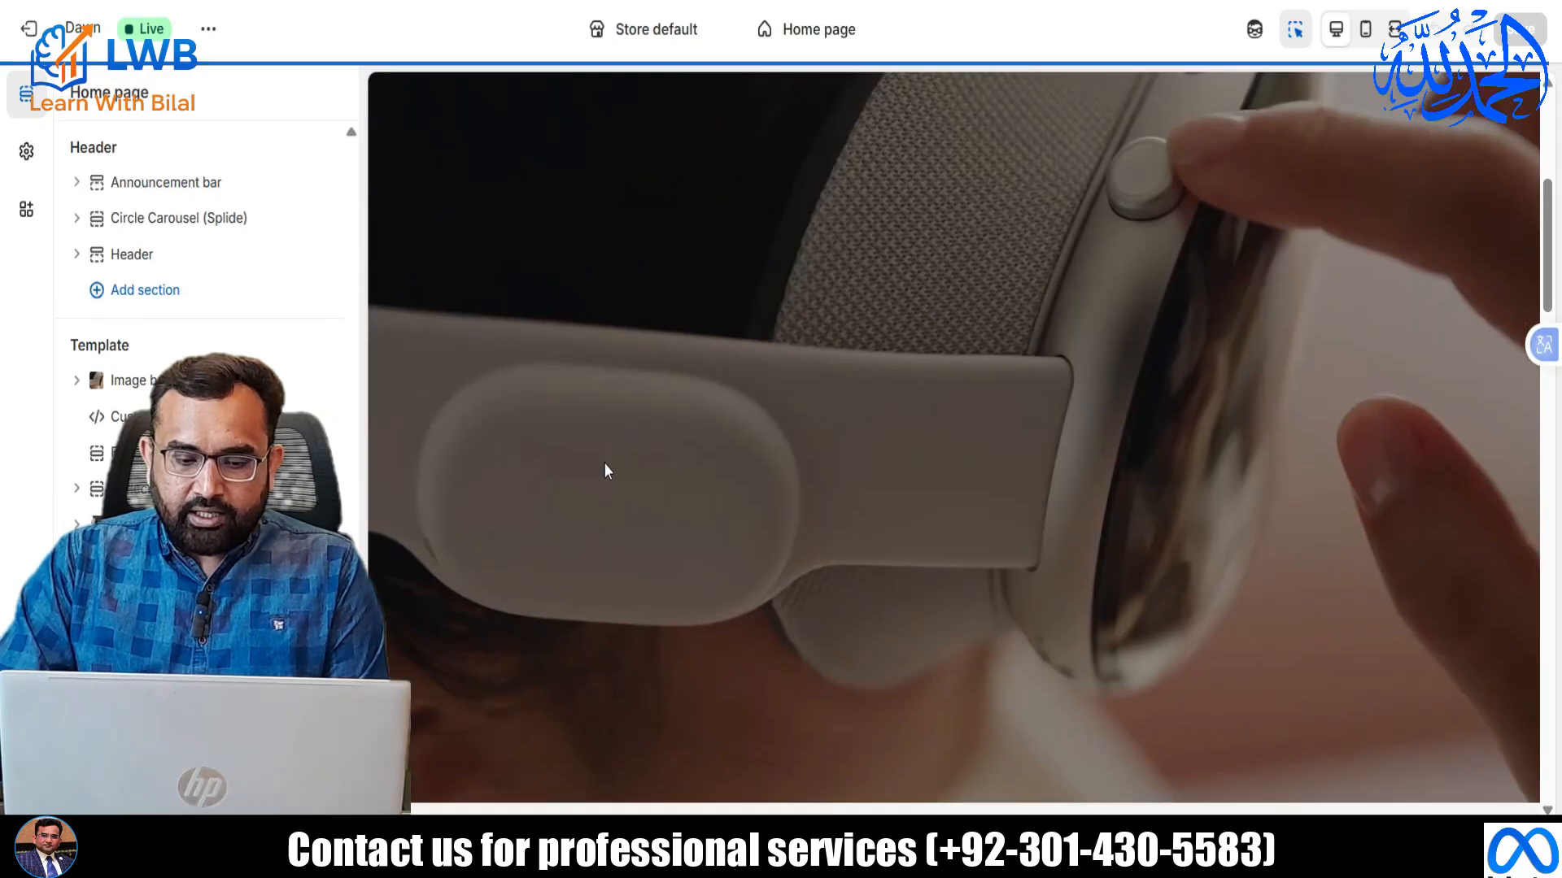
pyautogui.scroll(-6, 604, 466)
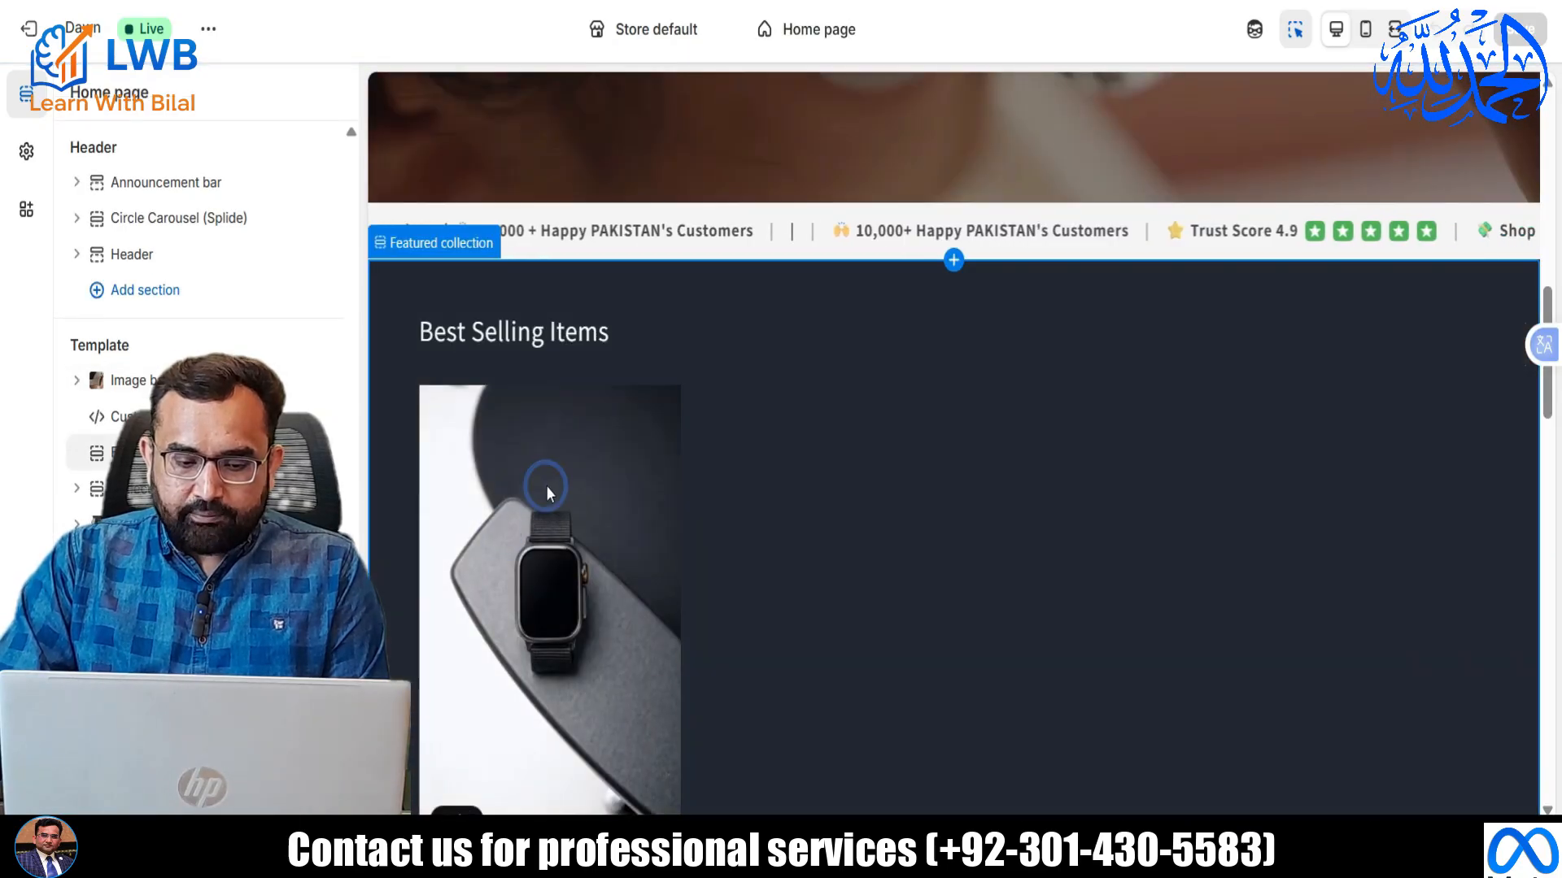
pyautogui.click(545, 485)
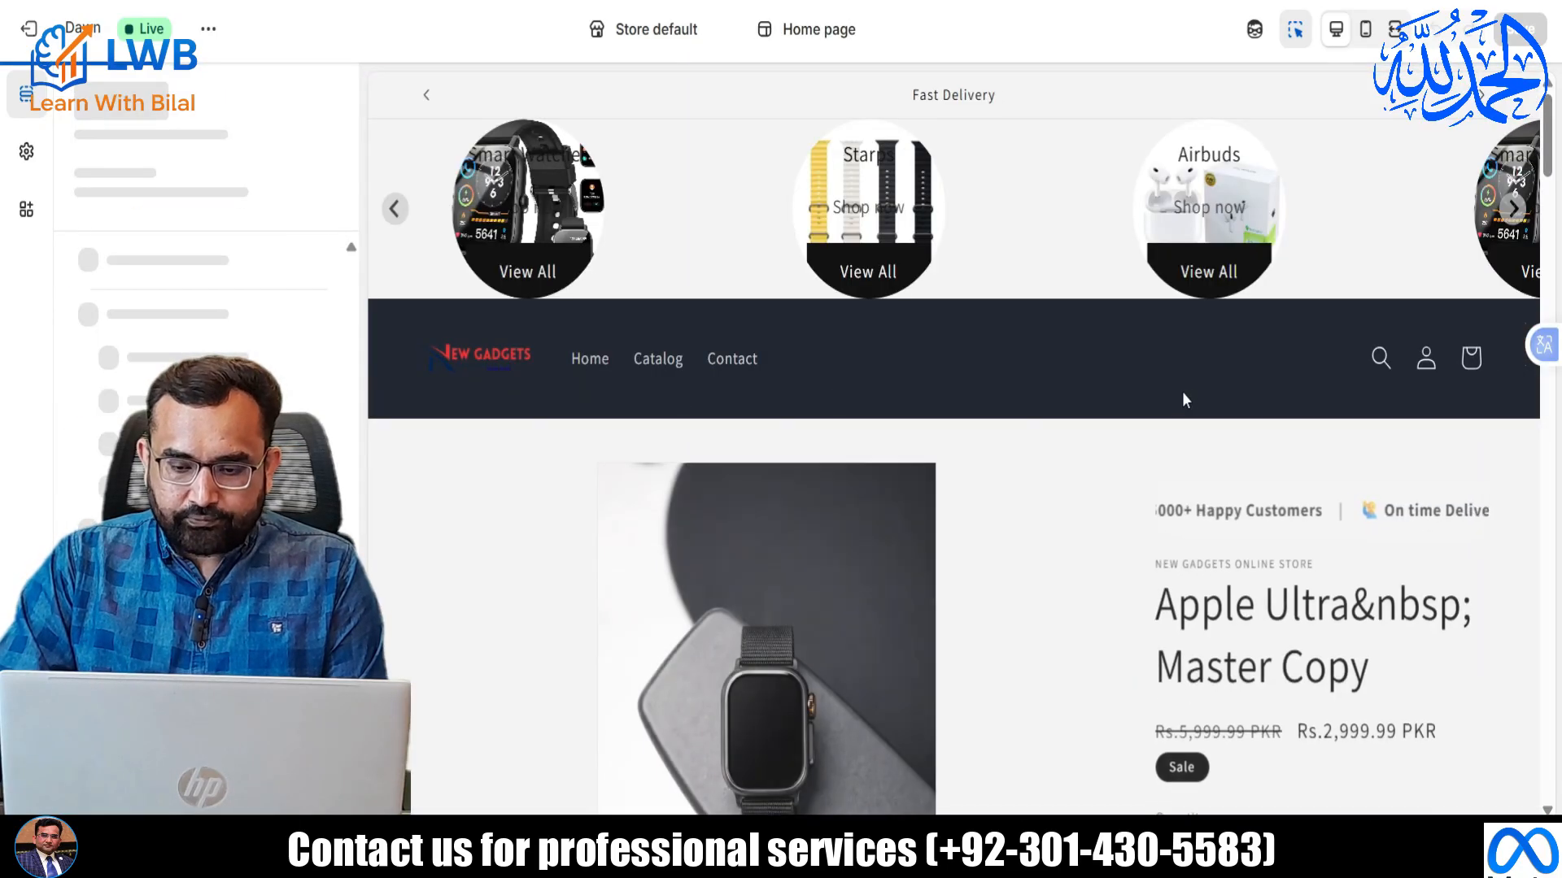
pyautogui.scroll(-5, 1247, 551)
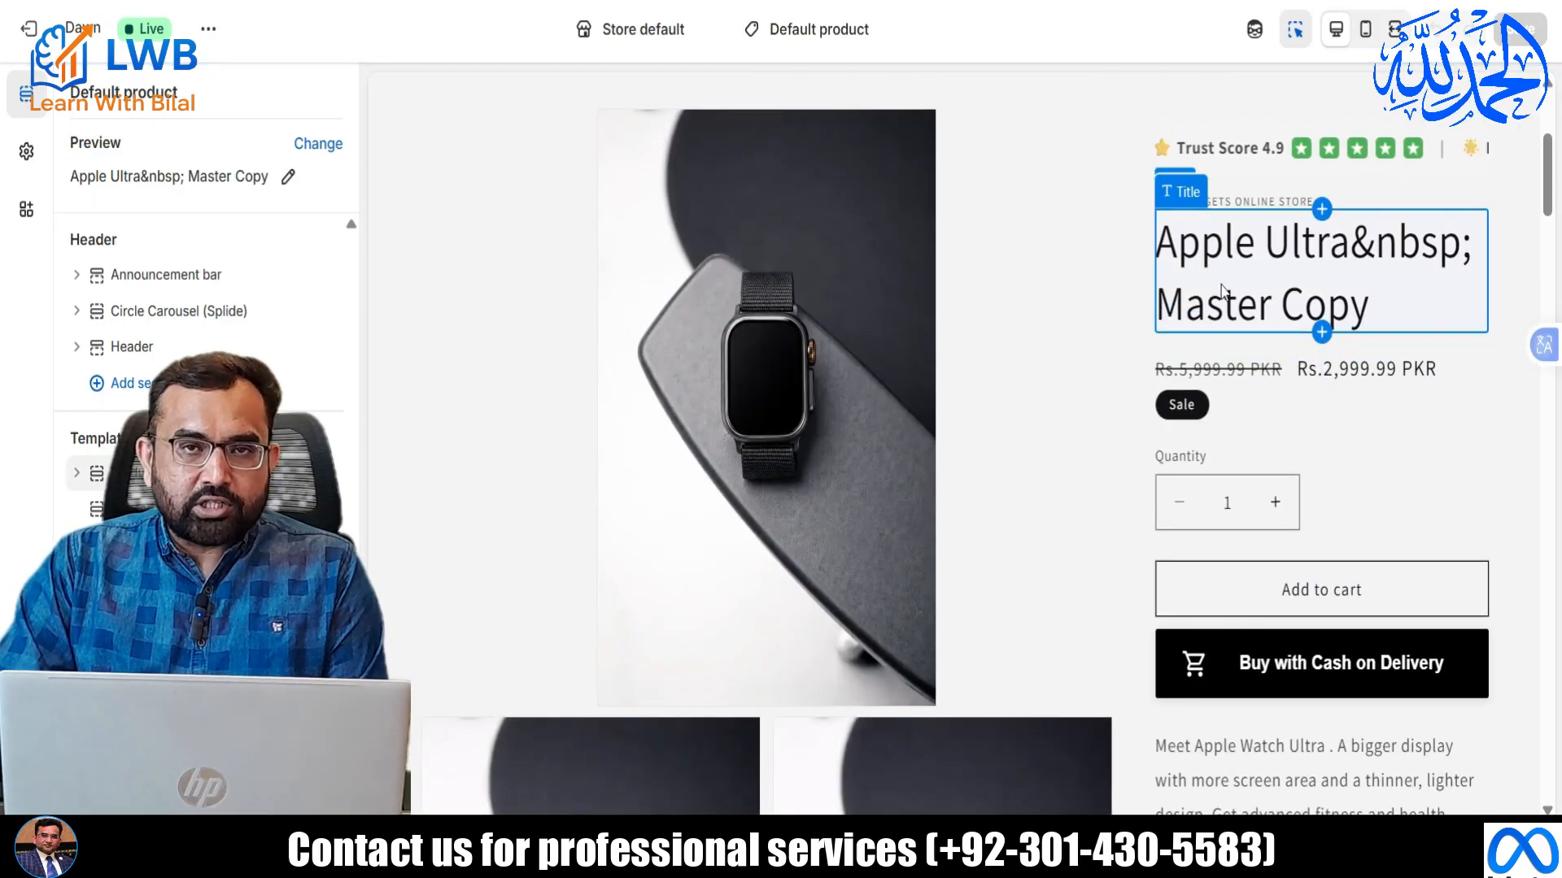
# Add a Custom Liquid block to the product information section of the Default product template.
pyautogui.click(79, 473)
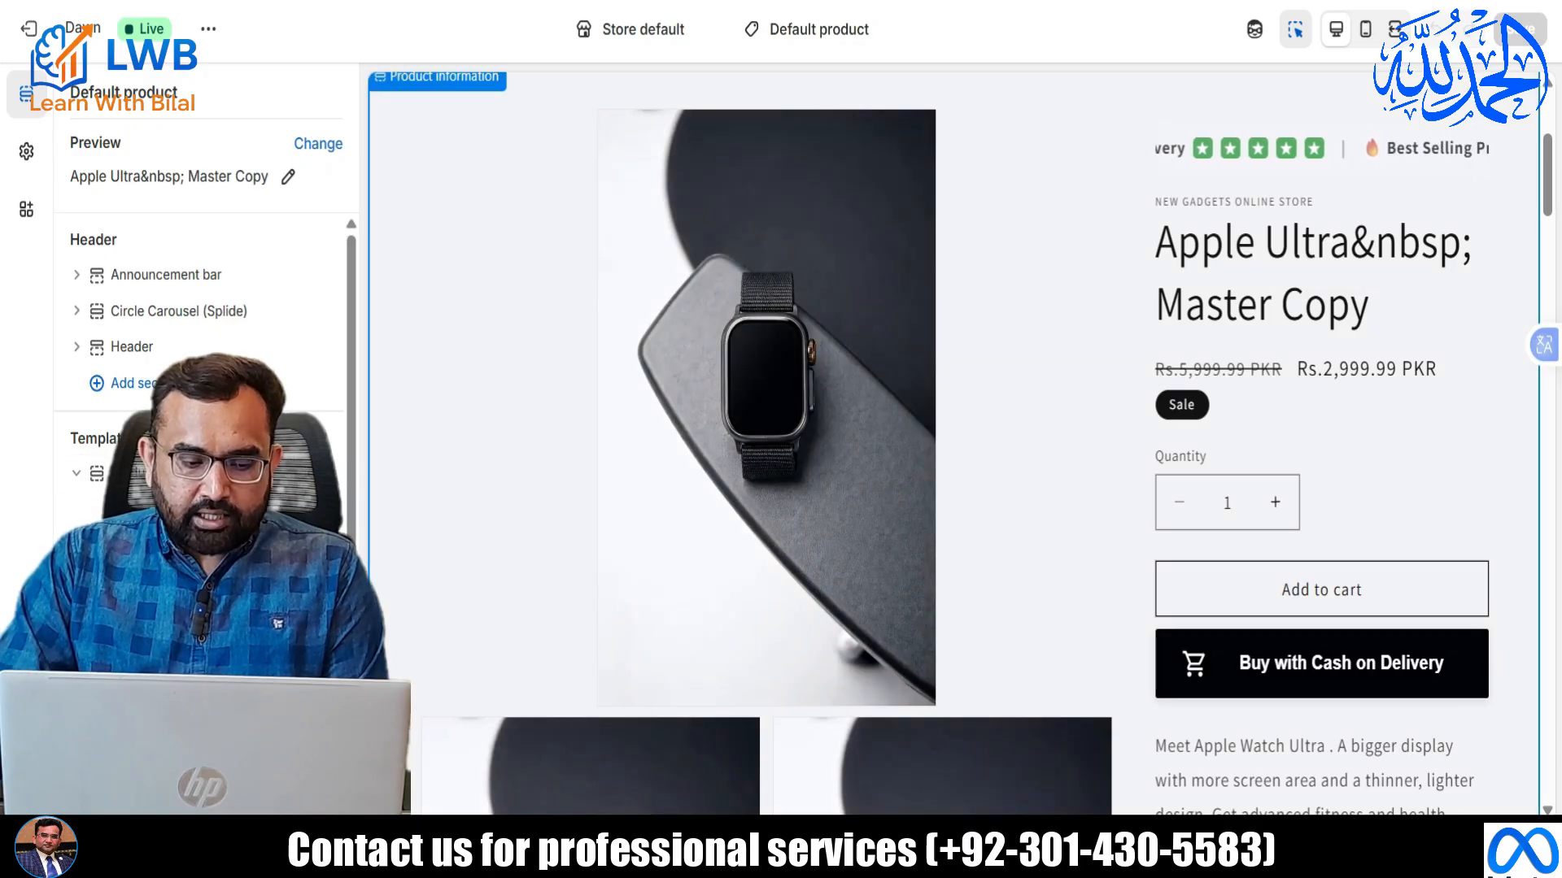
pyautogui.click(207, 599)
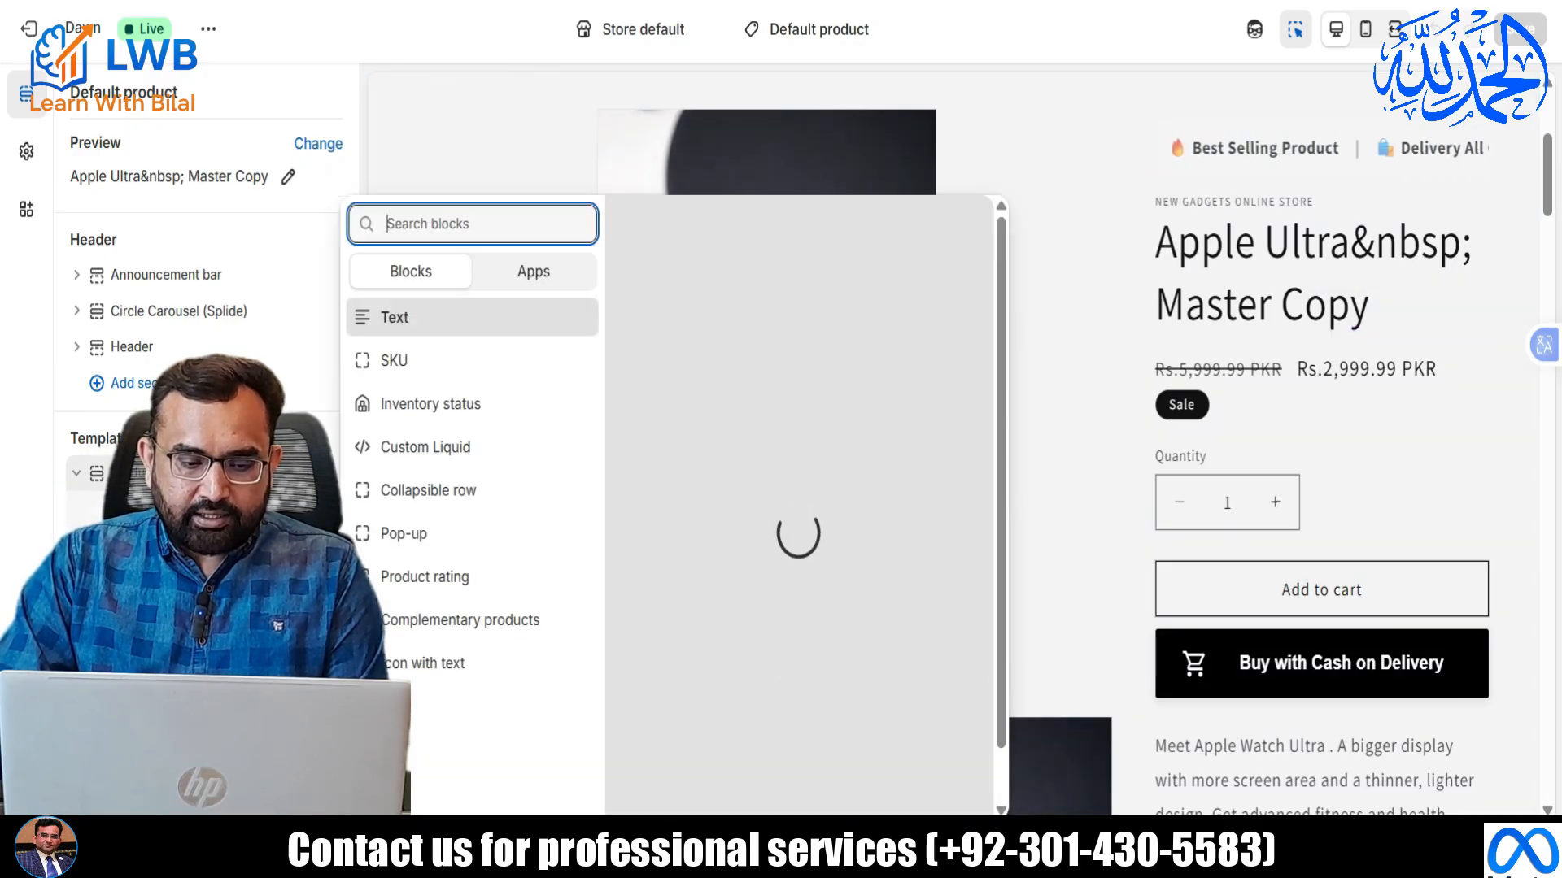
pyautogui.click(409, 445)
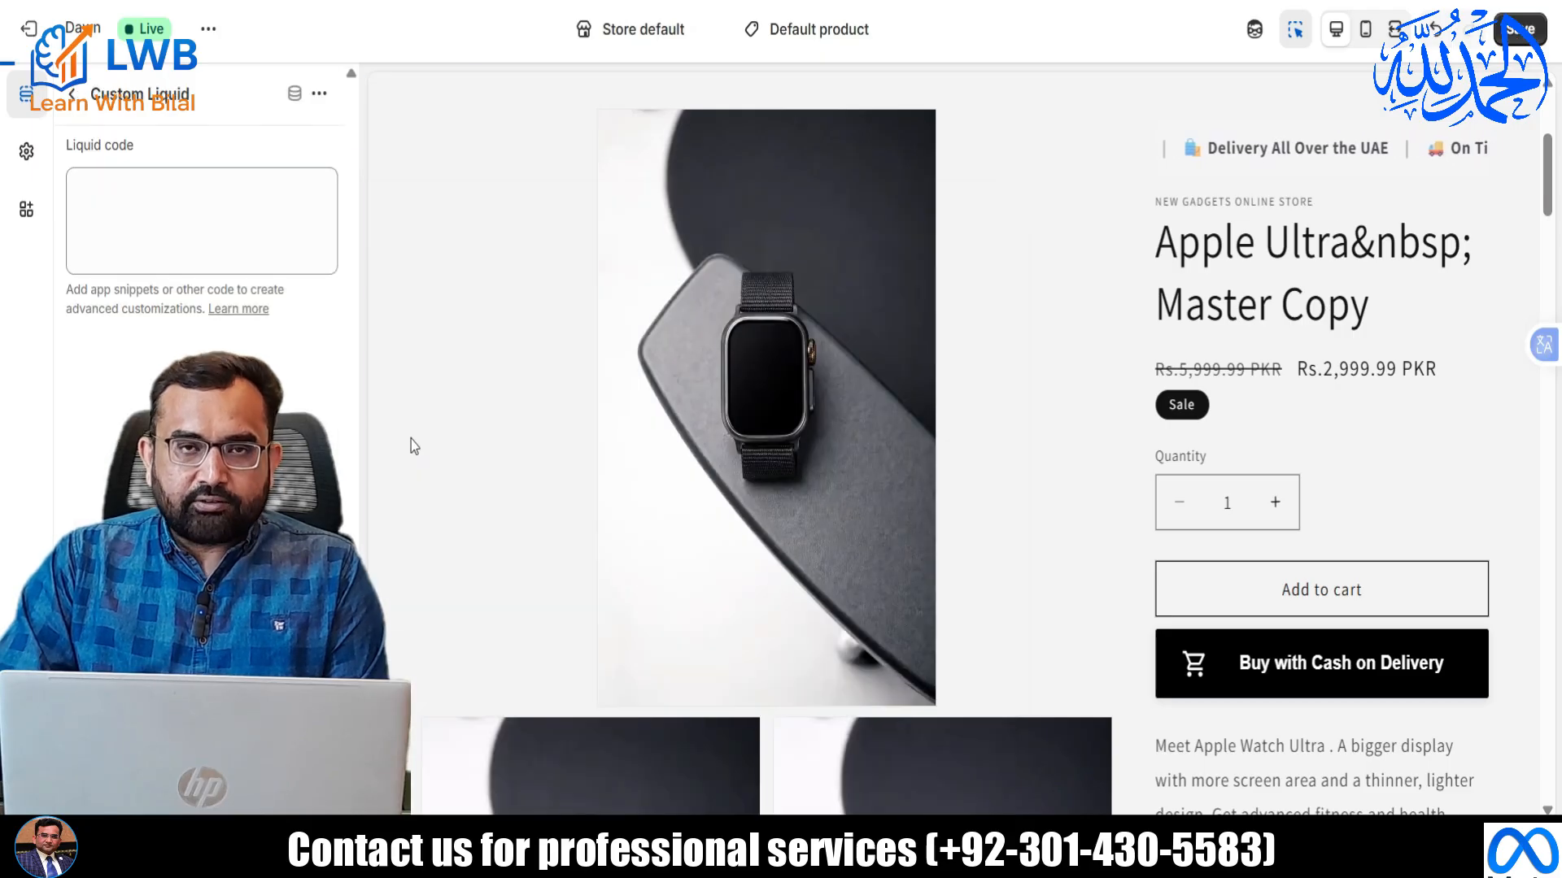
# Copy all the code from "6. custom.liquid (Landing Page-deal ends).txt" and paste it into the new block's Liquid code.
pyautogui.hotkey('alt', 'Tab')
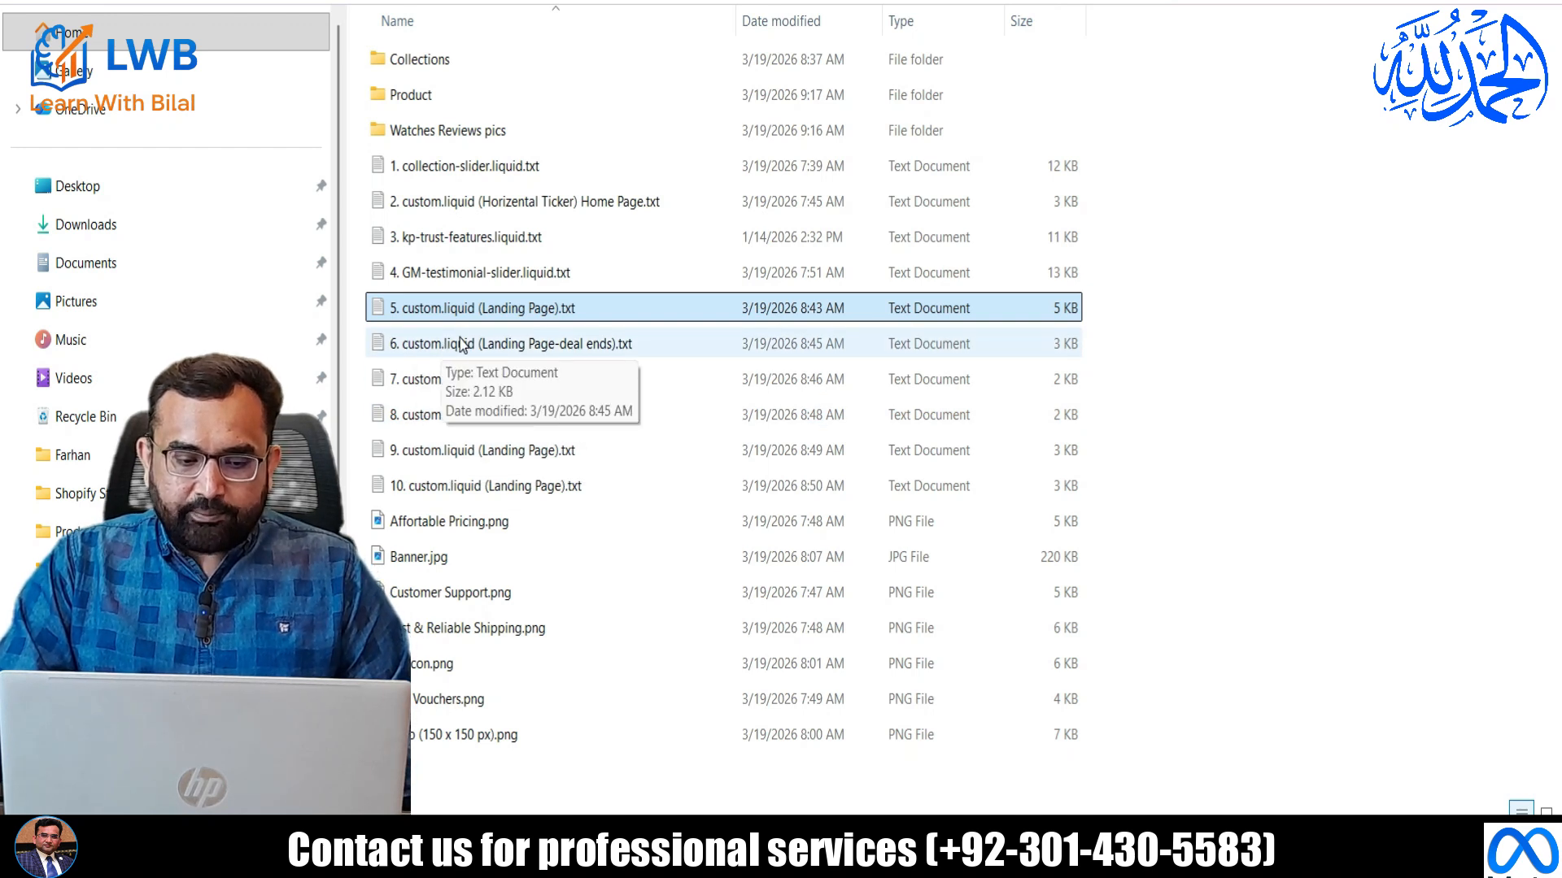
pyautogui.doubleClick(487, 352)
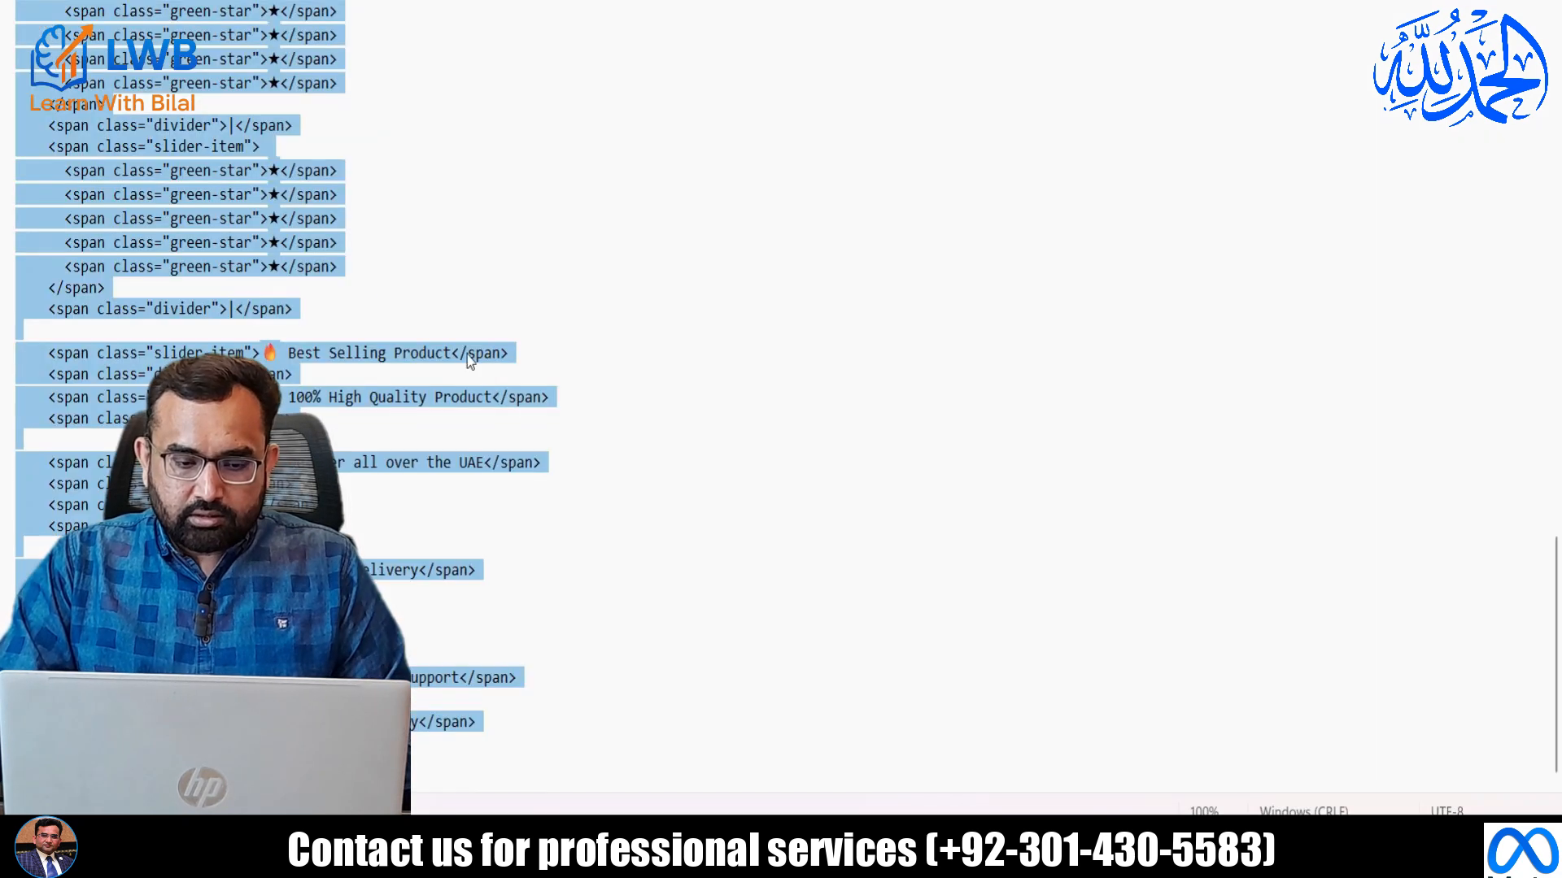
pyautogui.hotkey('ctrl', 'a')
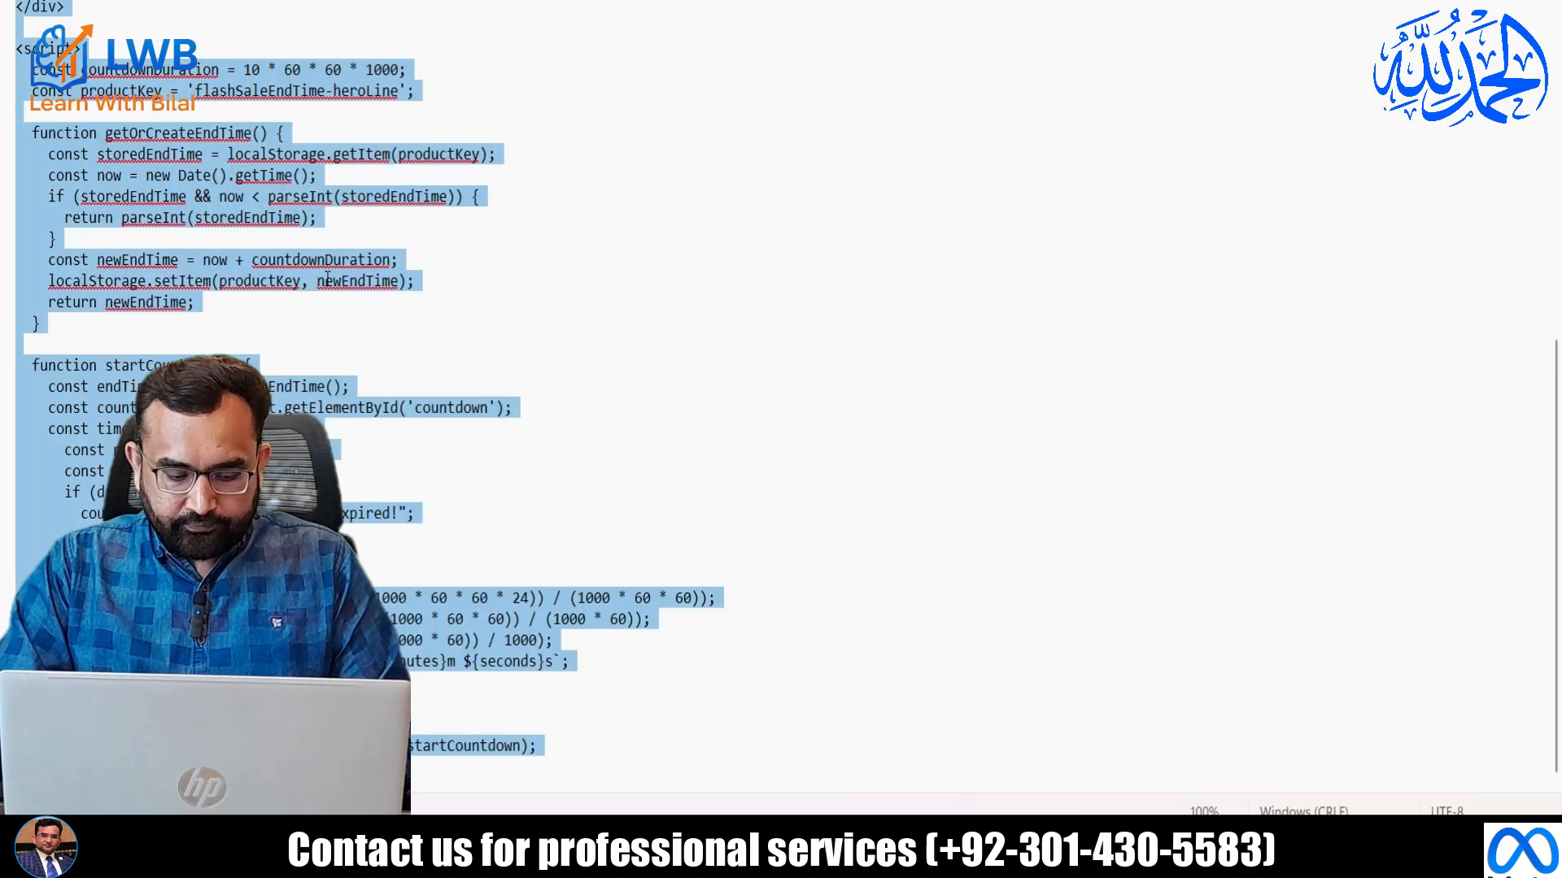
pyautogui.hotkey('ctrl', 'c')
pyautogui.hotkey('alt', 'Tab')
pyautogui.click(170, 222)
pyautogui.hotkey('ctrl', 'v')
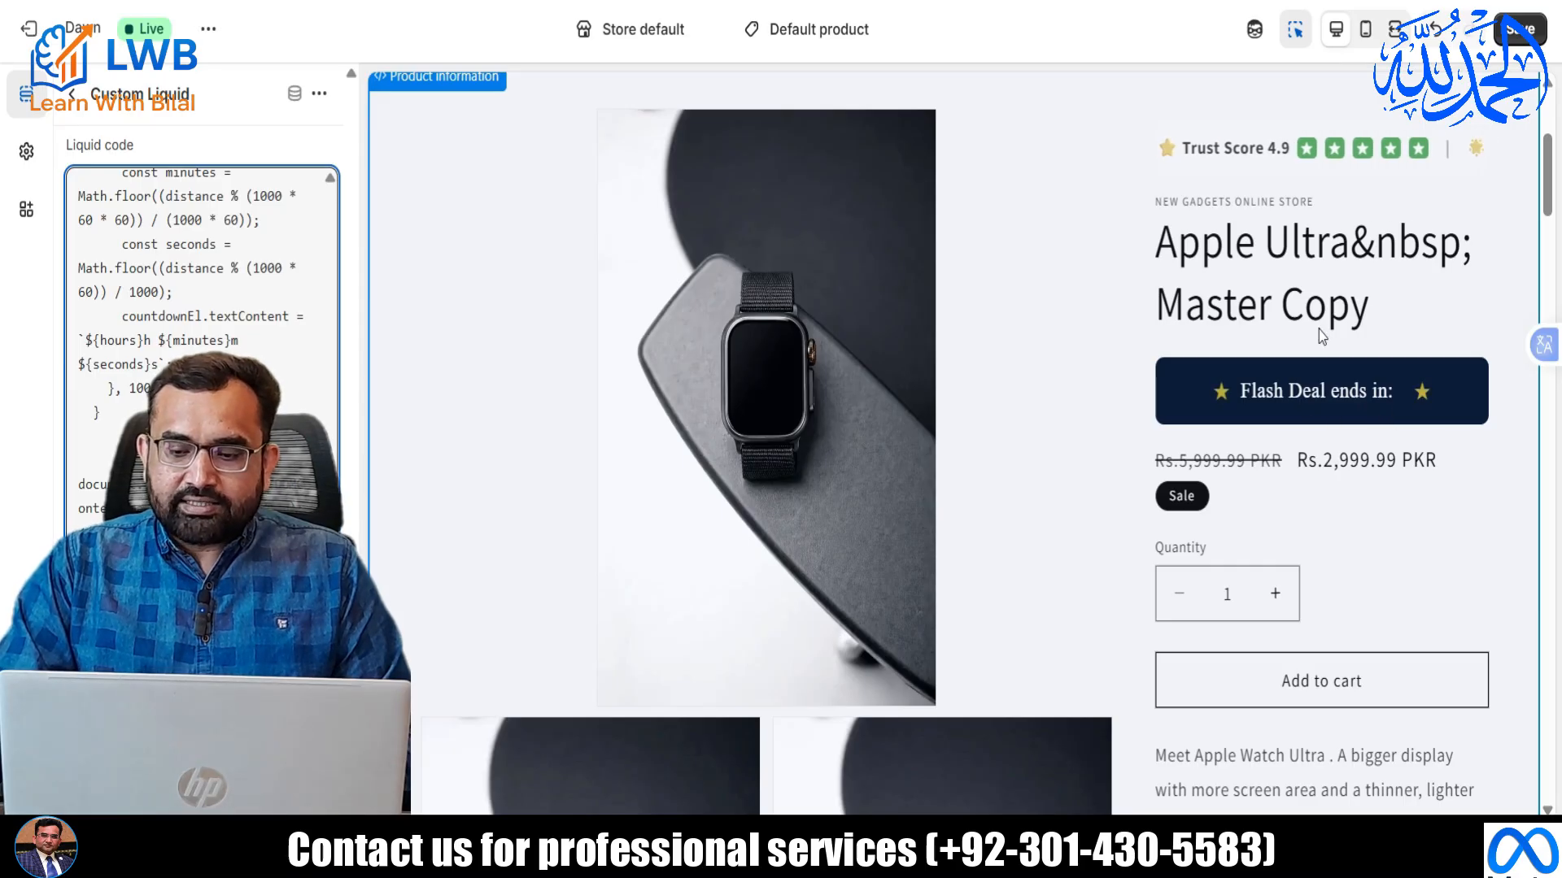
# Save the flash deal countdown and add another Custom Liquid block directly below it in the product information section.
pyautogui.hotkey('ctrl', 's')
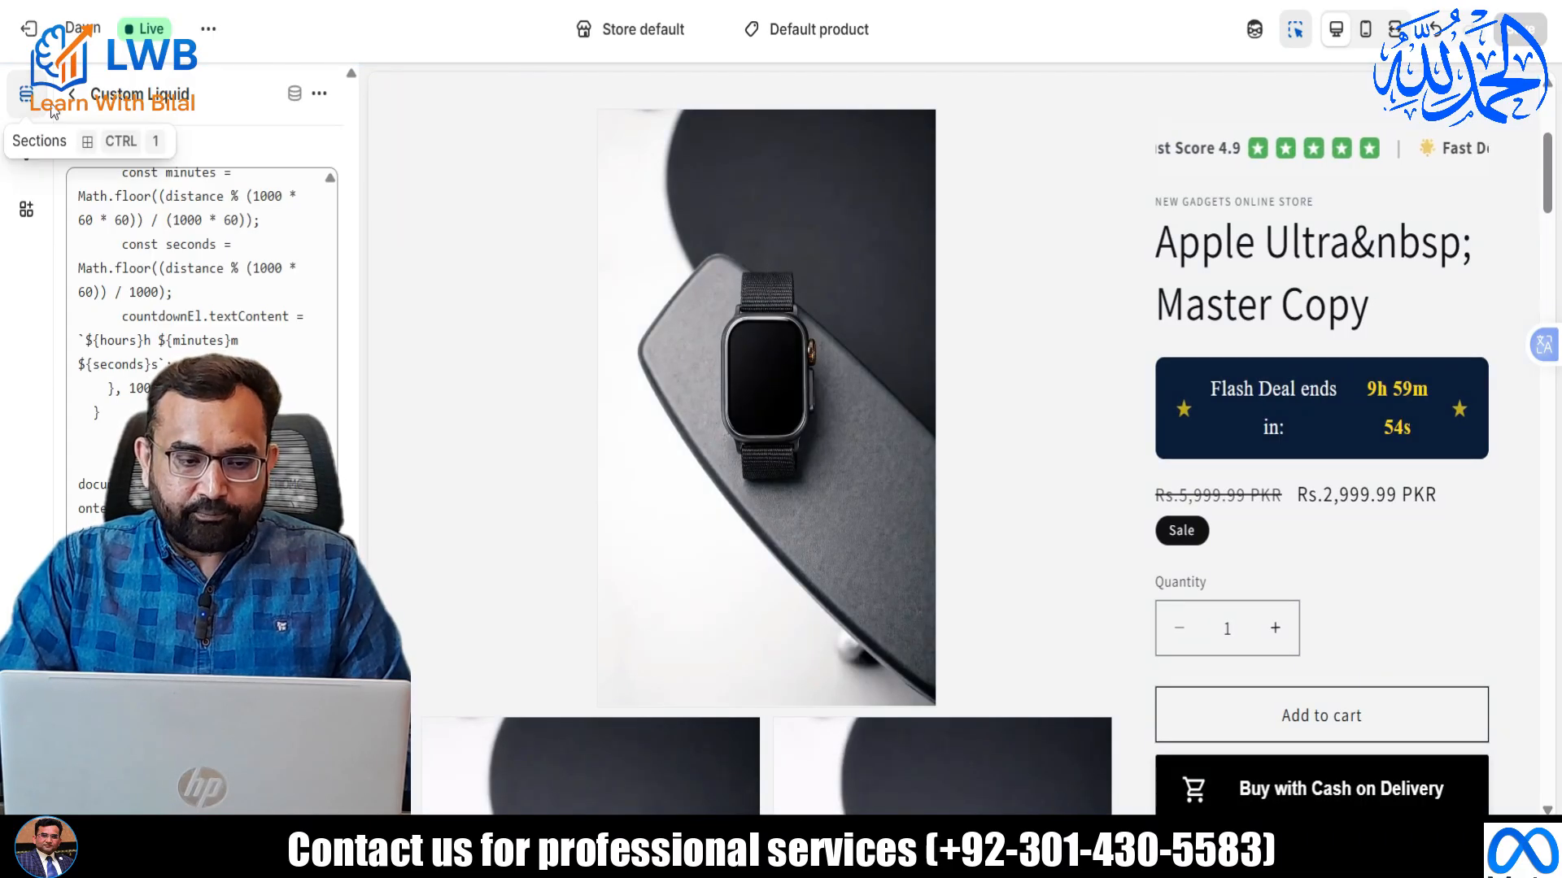
pyautogui.click(71, 93)
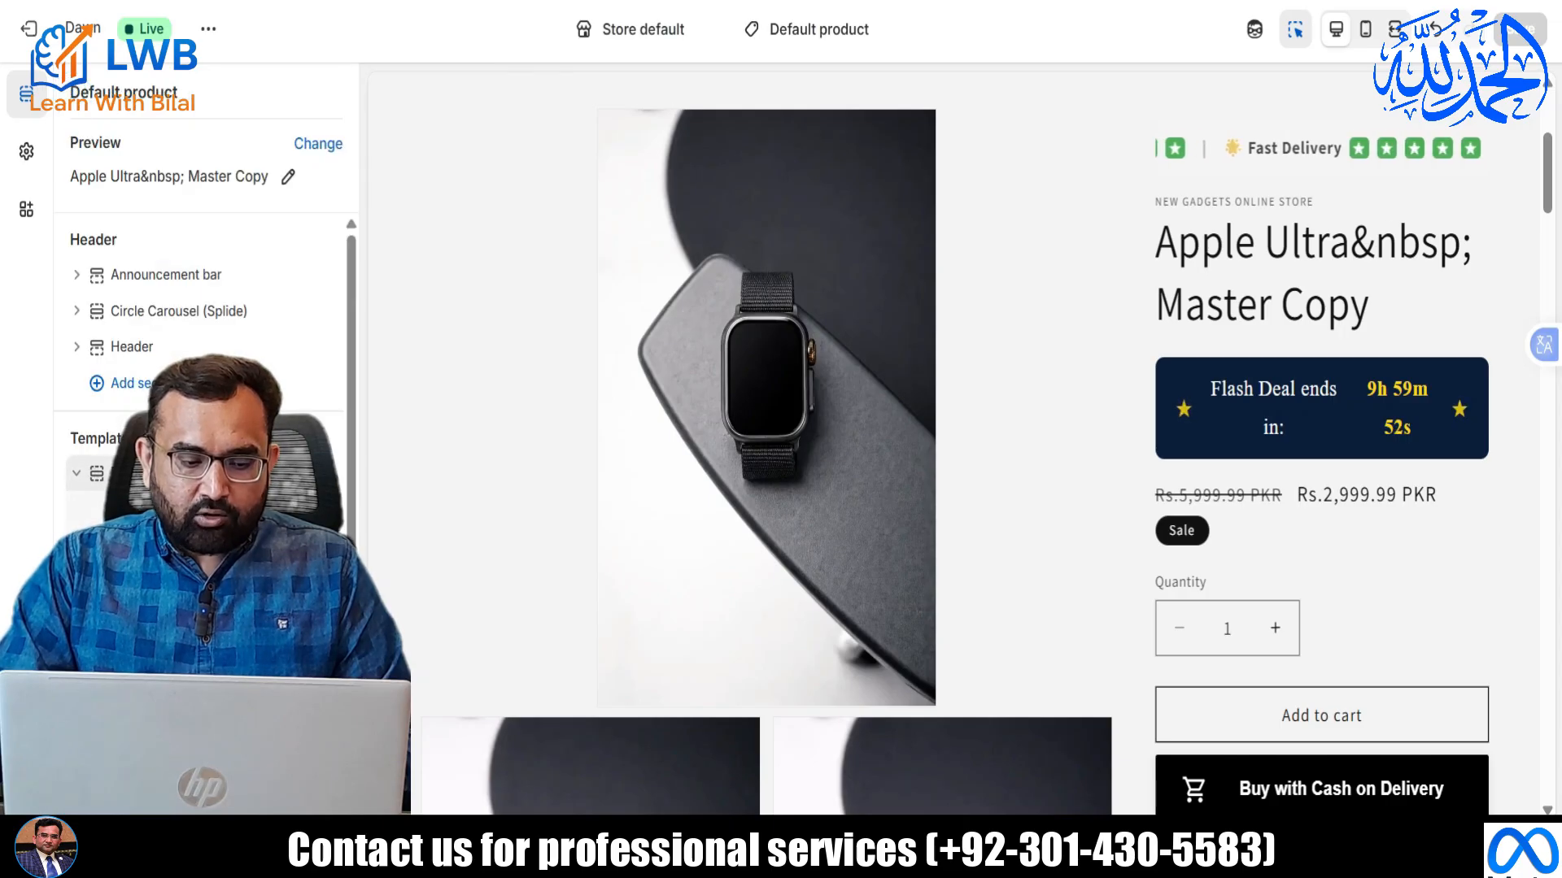
pyautogui.click(153, 509)
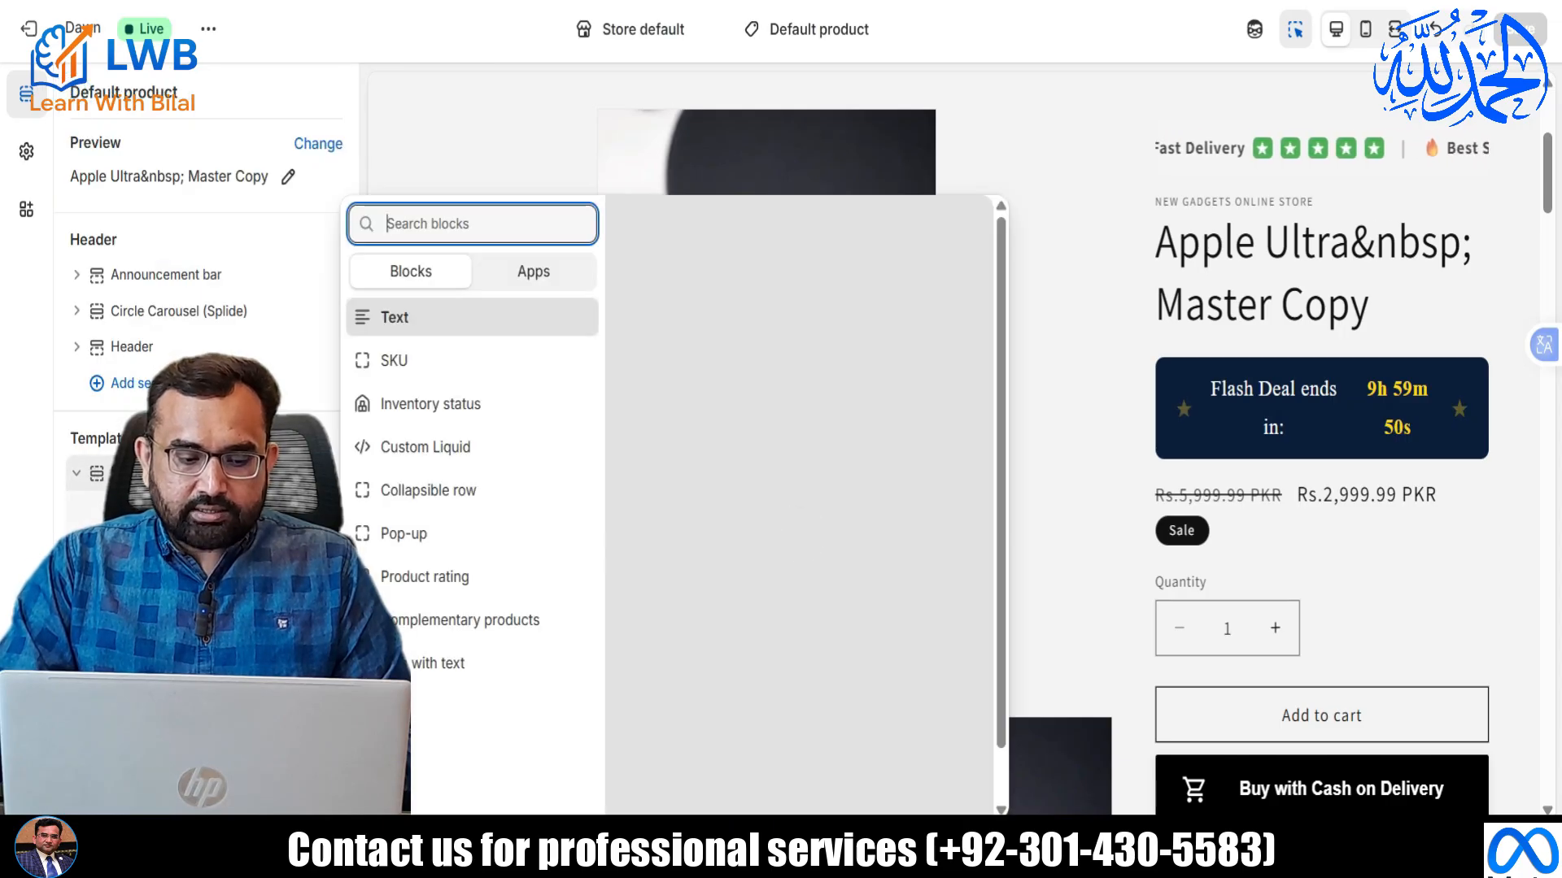
pyautogui.click(442, 457)
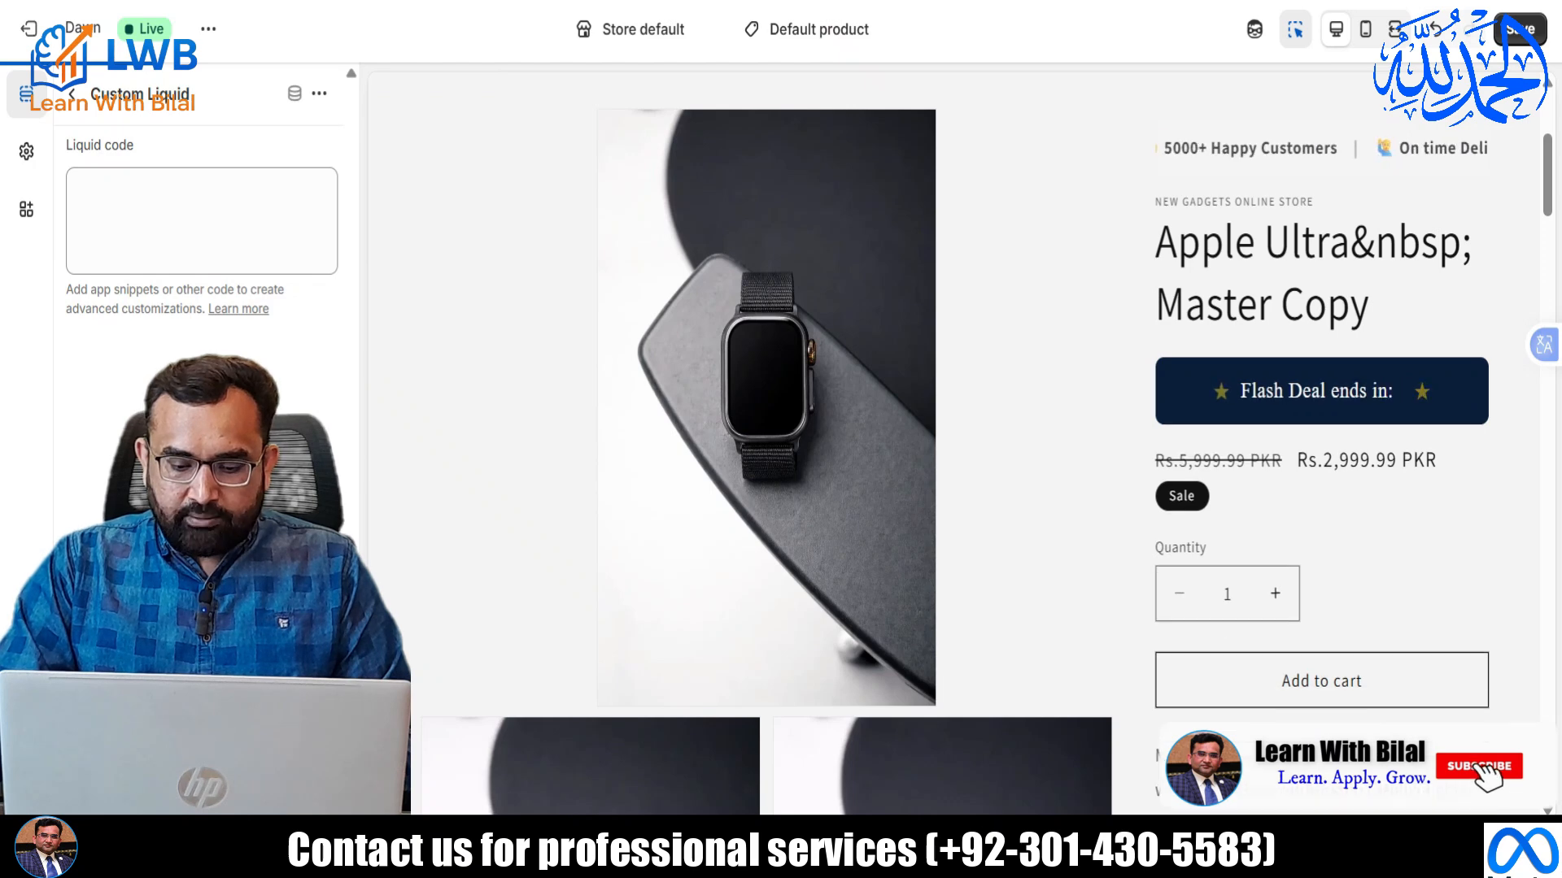
# Copy all the code from "7. custom.liquid (Landing Page.txt" into the new block's Liquid code and save the theme.
pyautogui.click(911, 854)
pyautogui.doubleClick(455, 379)
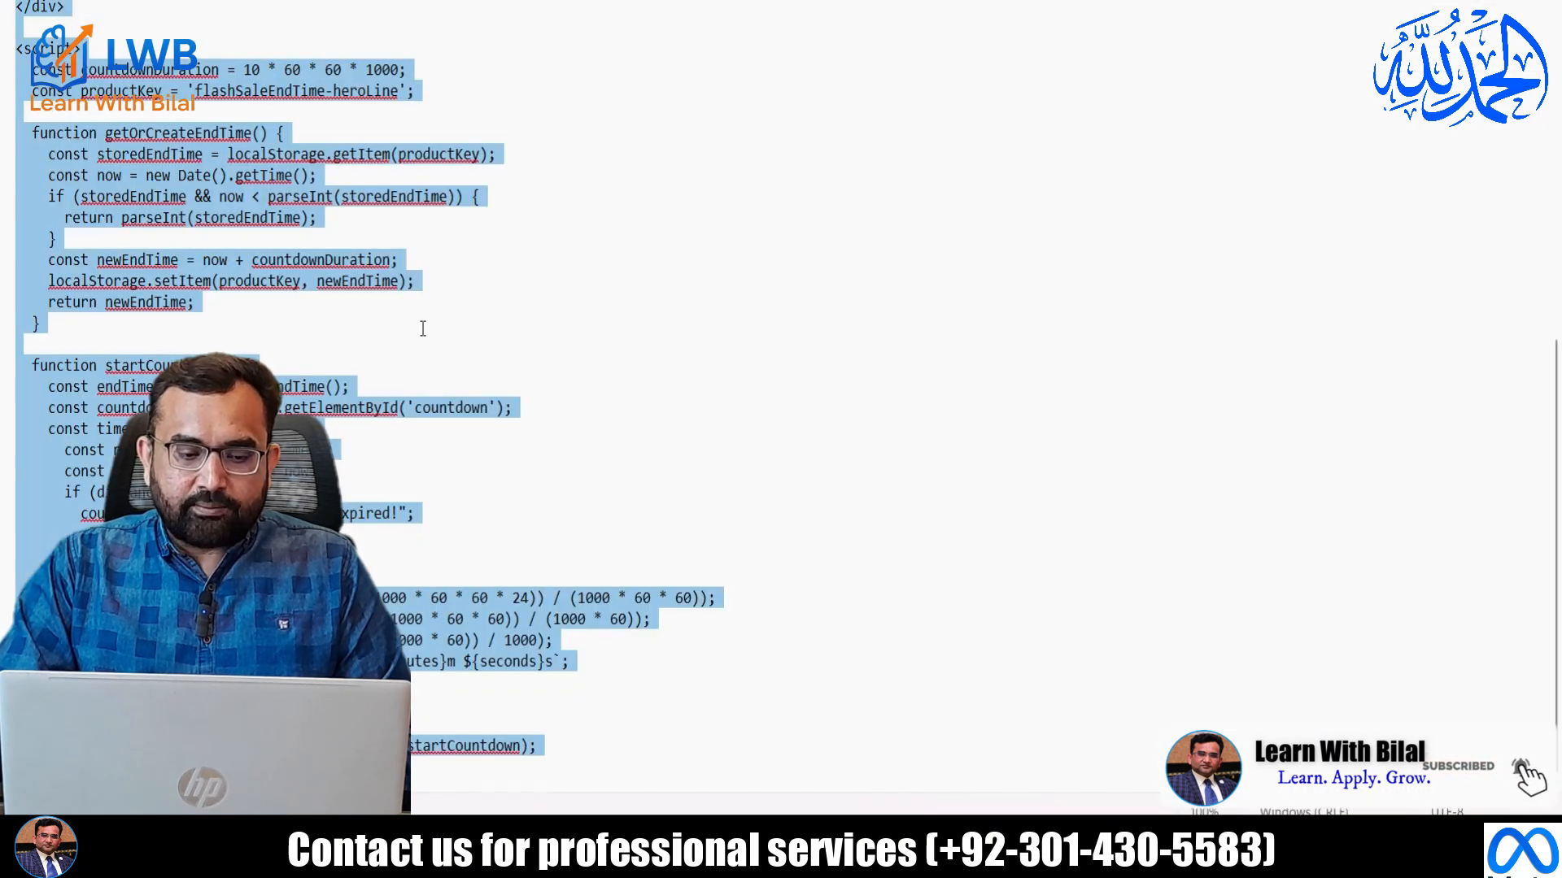
pyautogui.hotkey('ctrl', 'a')
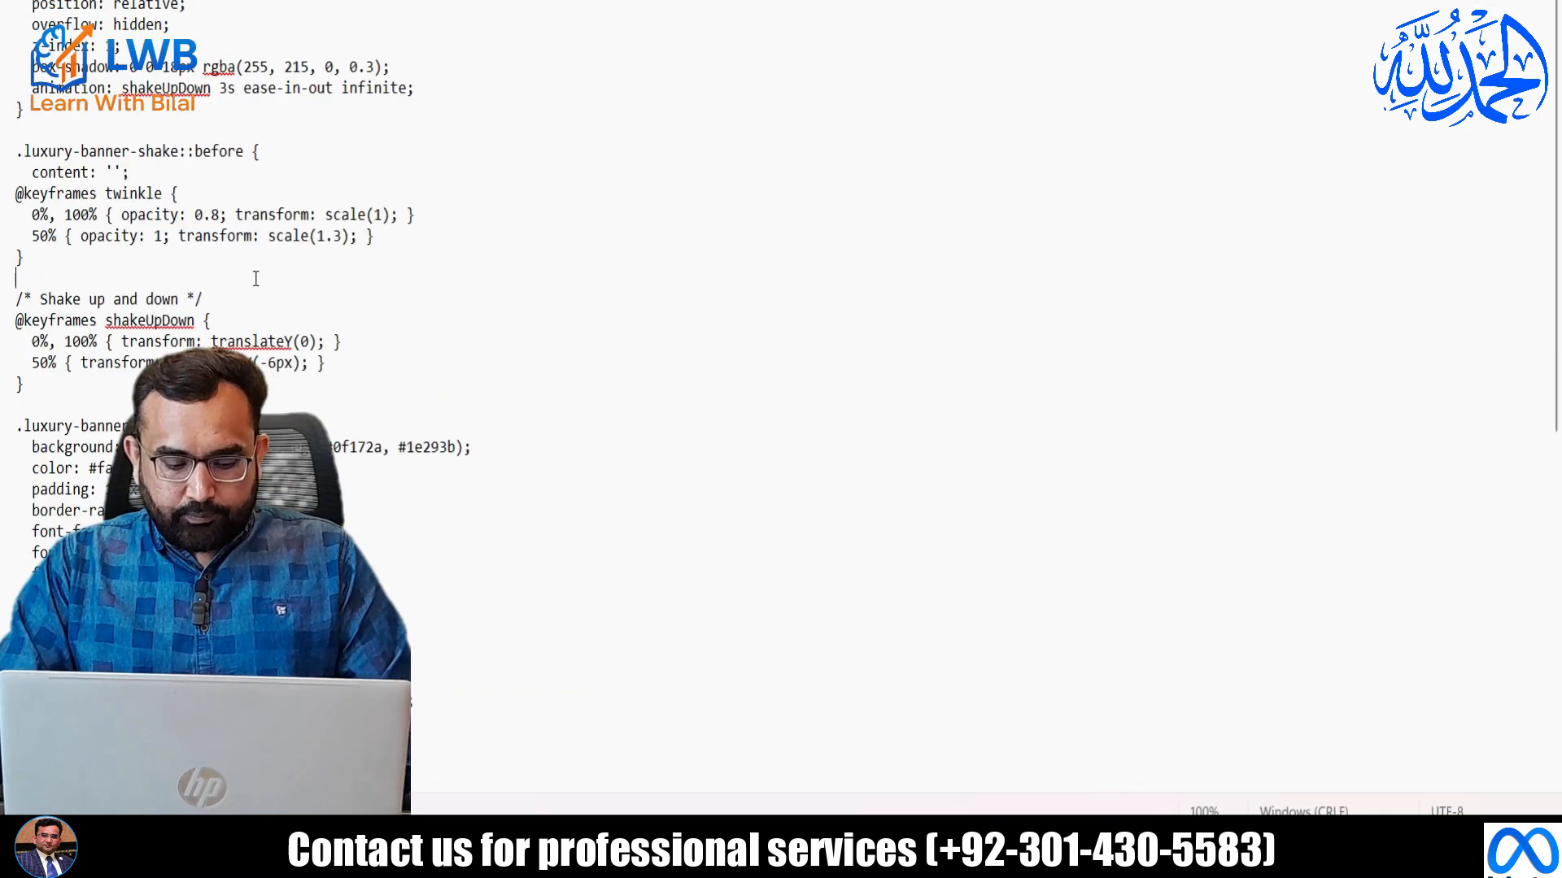
pyautogui.click(180, 197)
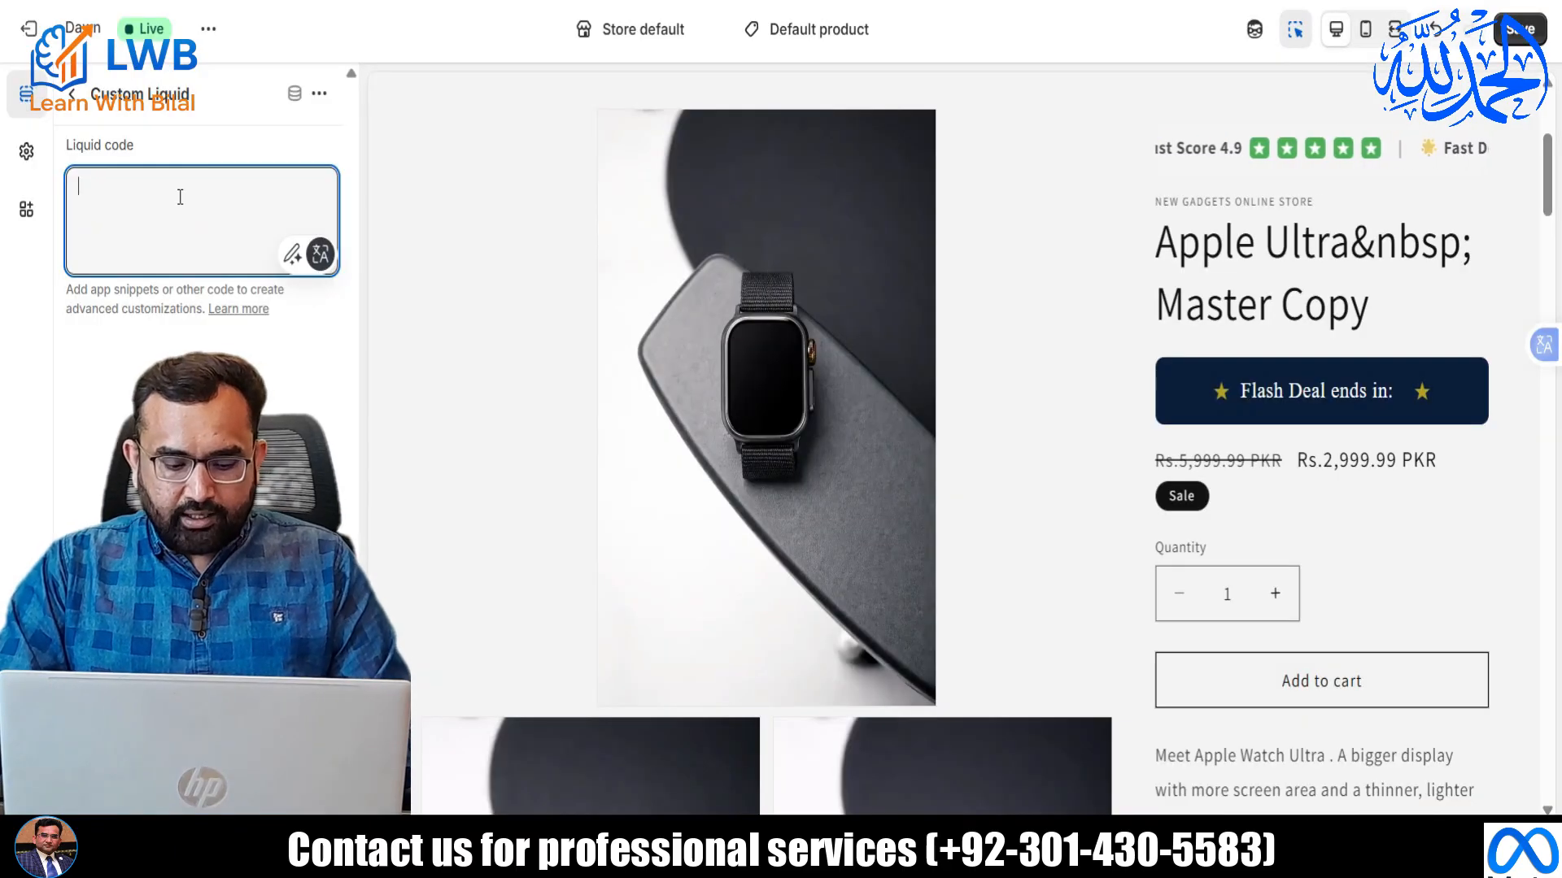
pyautogui.hotkey('ctrl', 'v')
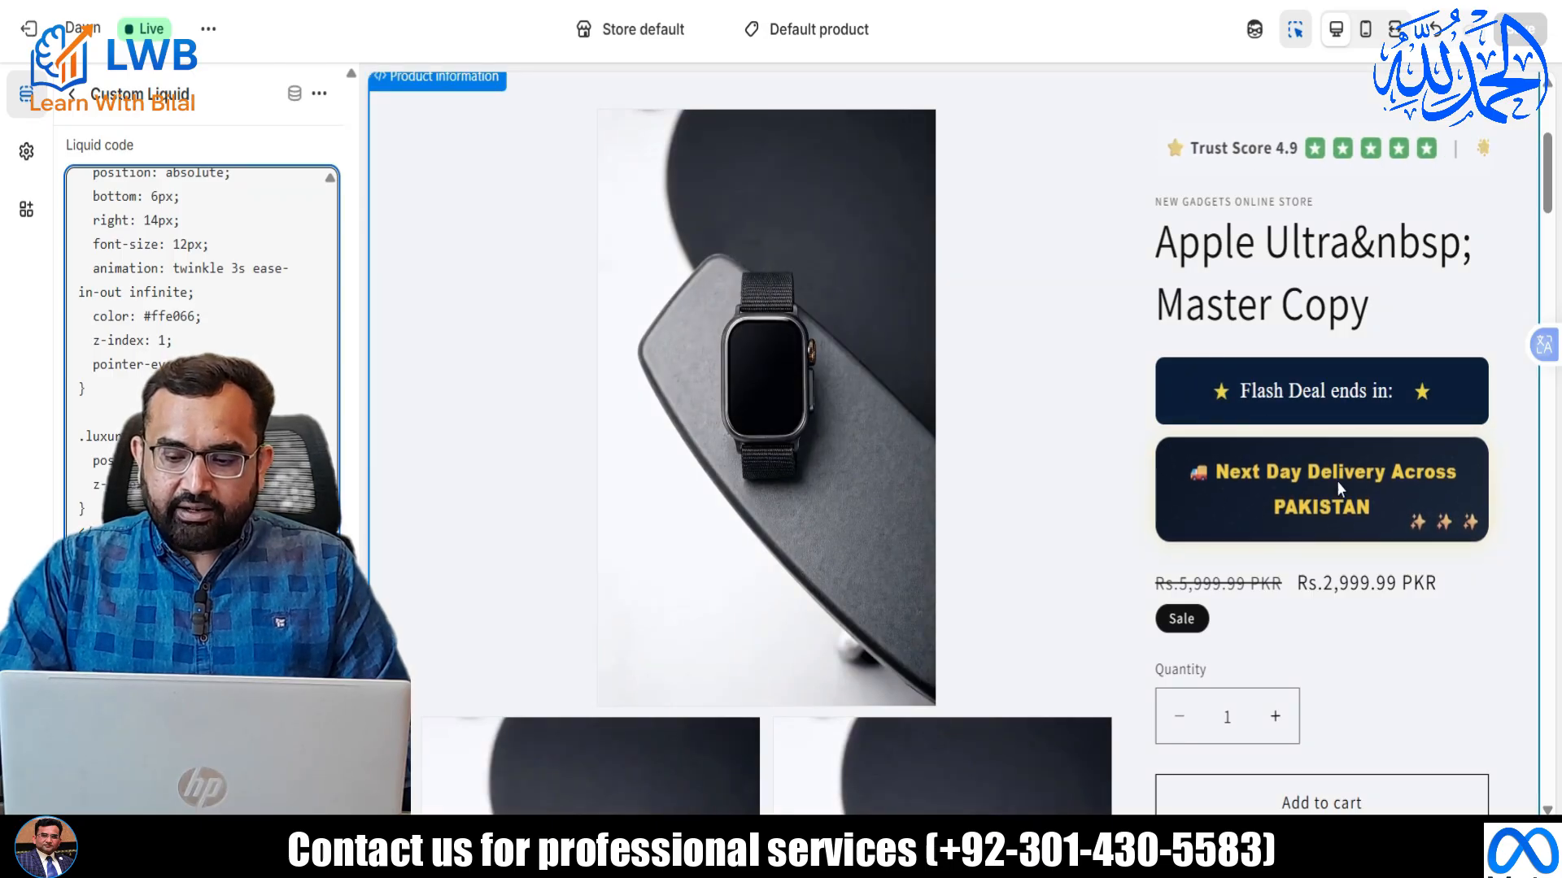
pyautogui.click(294, 21)
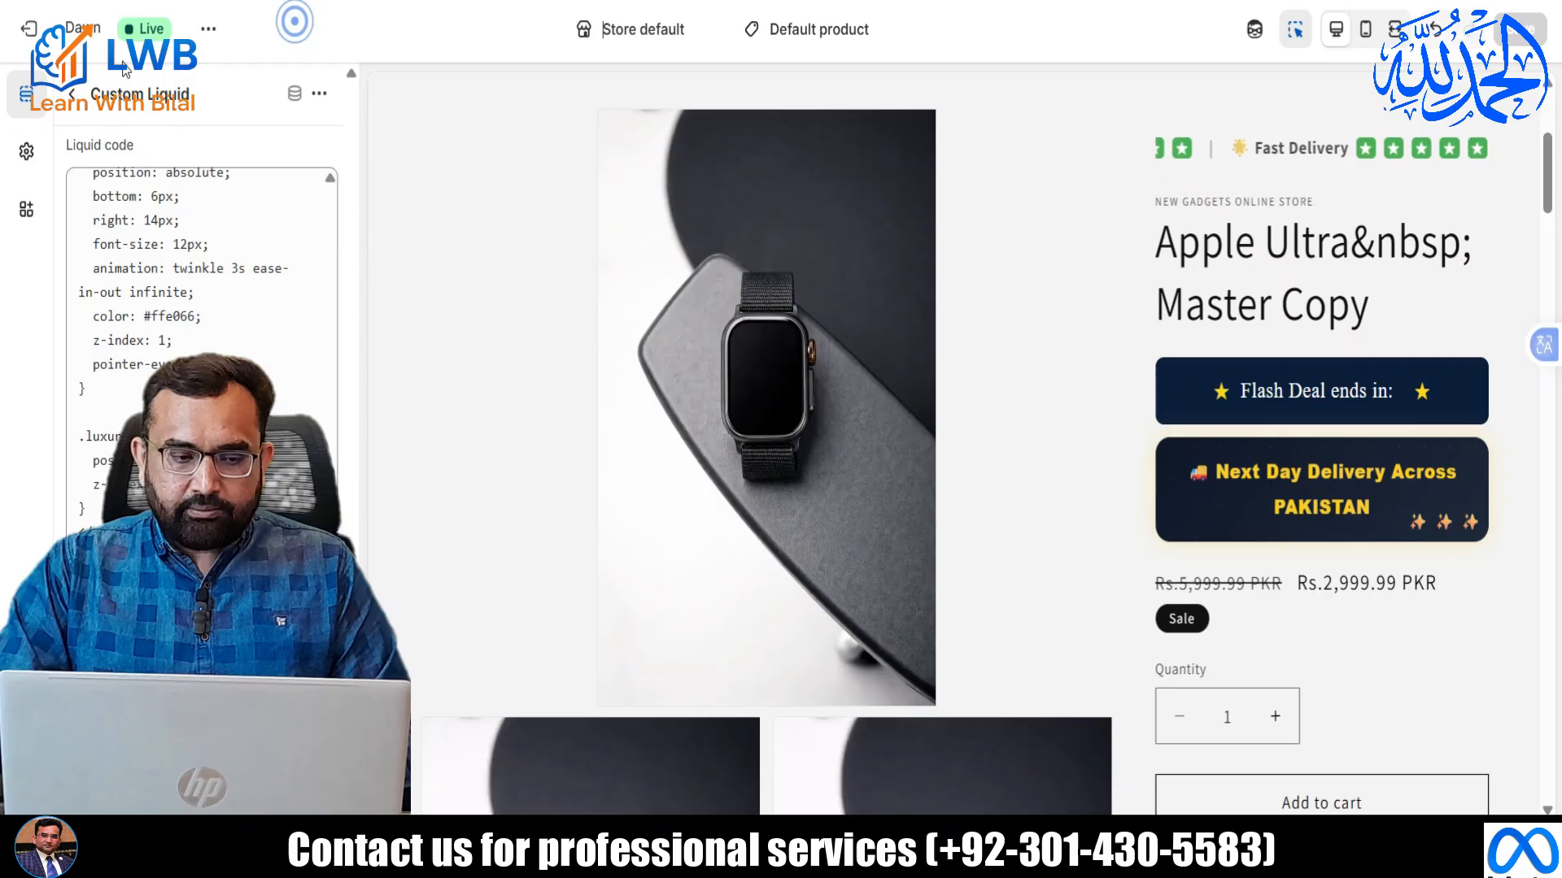
# Add a Custom Liquid block between the buy buttons and the description in the product information section.
pyautogui.click(71, 94)
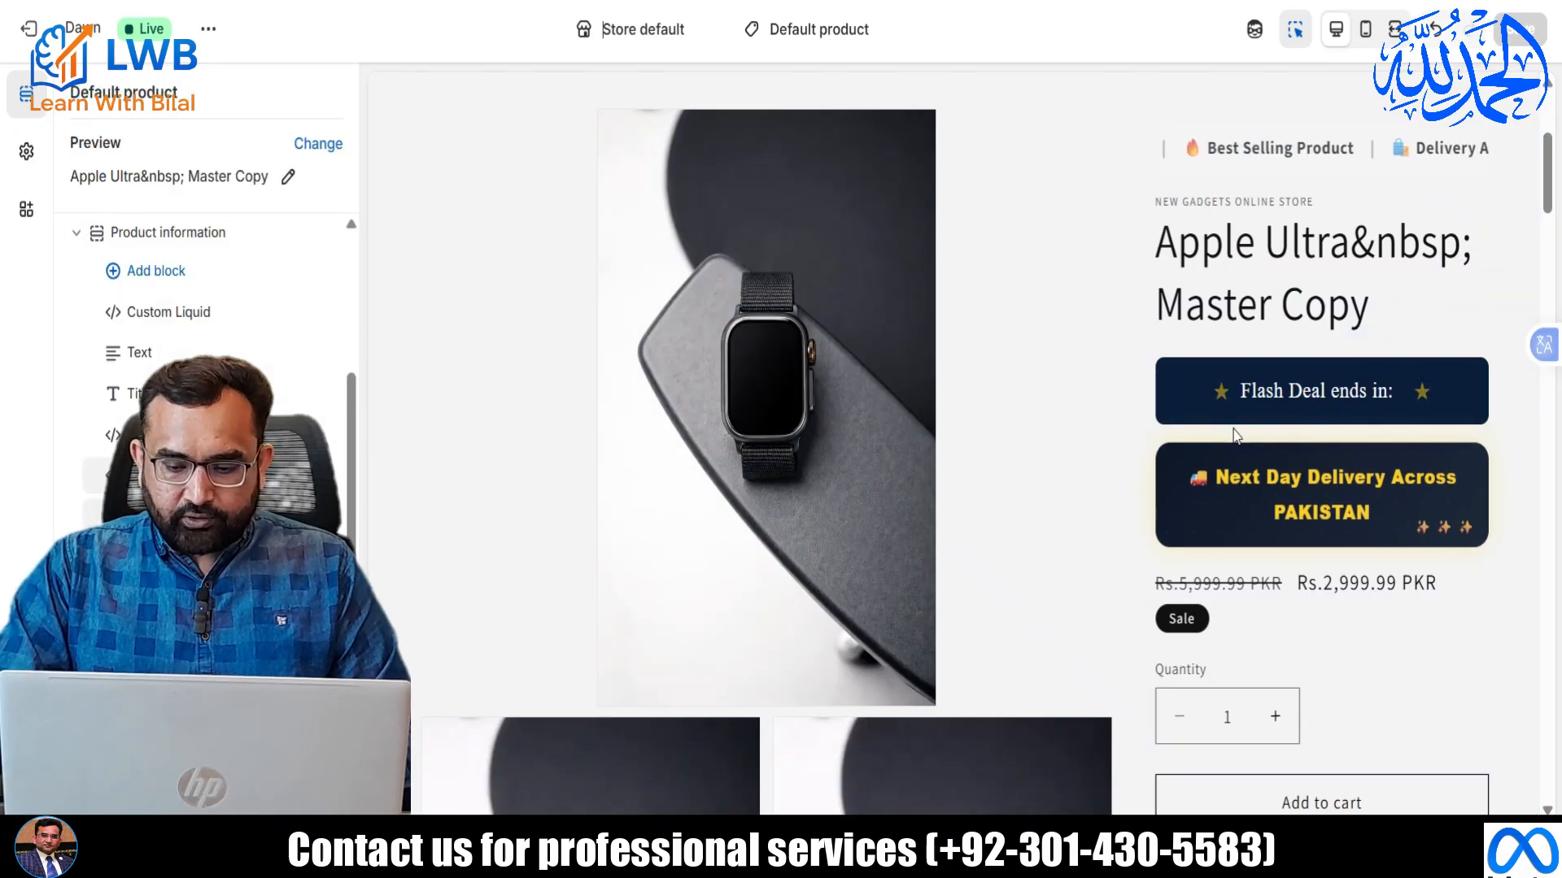
pyautogui.scroll(-4, 1236, 437)
pyautogui.scroll(4, 1224, 453)
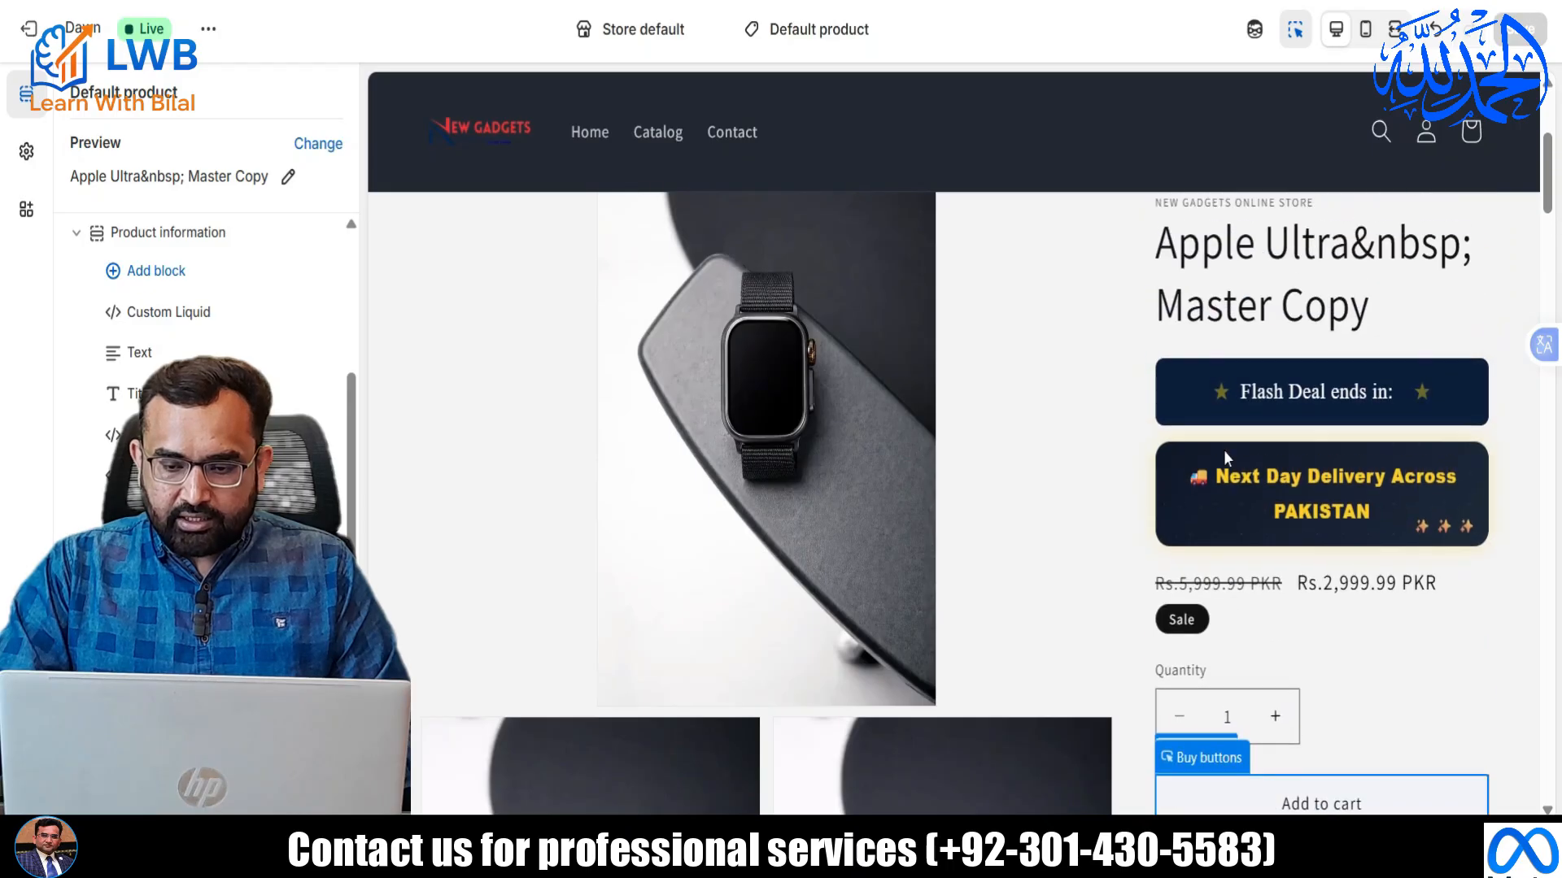
pyautogui.scroll(-4, 1224, 451)
pyautogui.scroll(-2, 1223, 456)
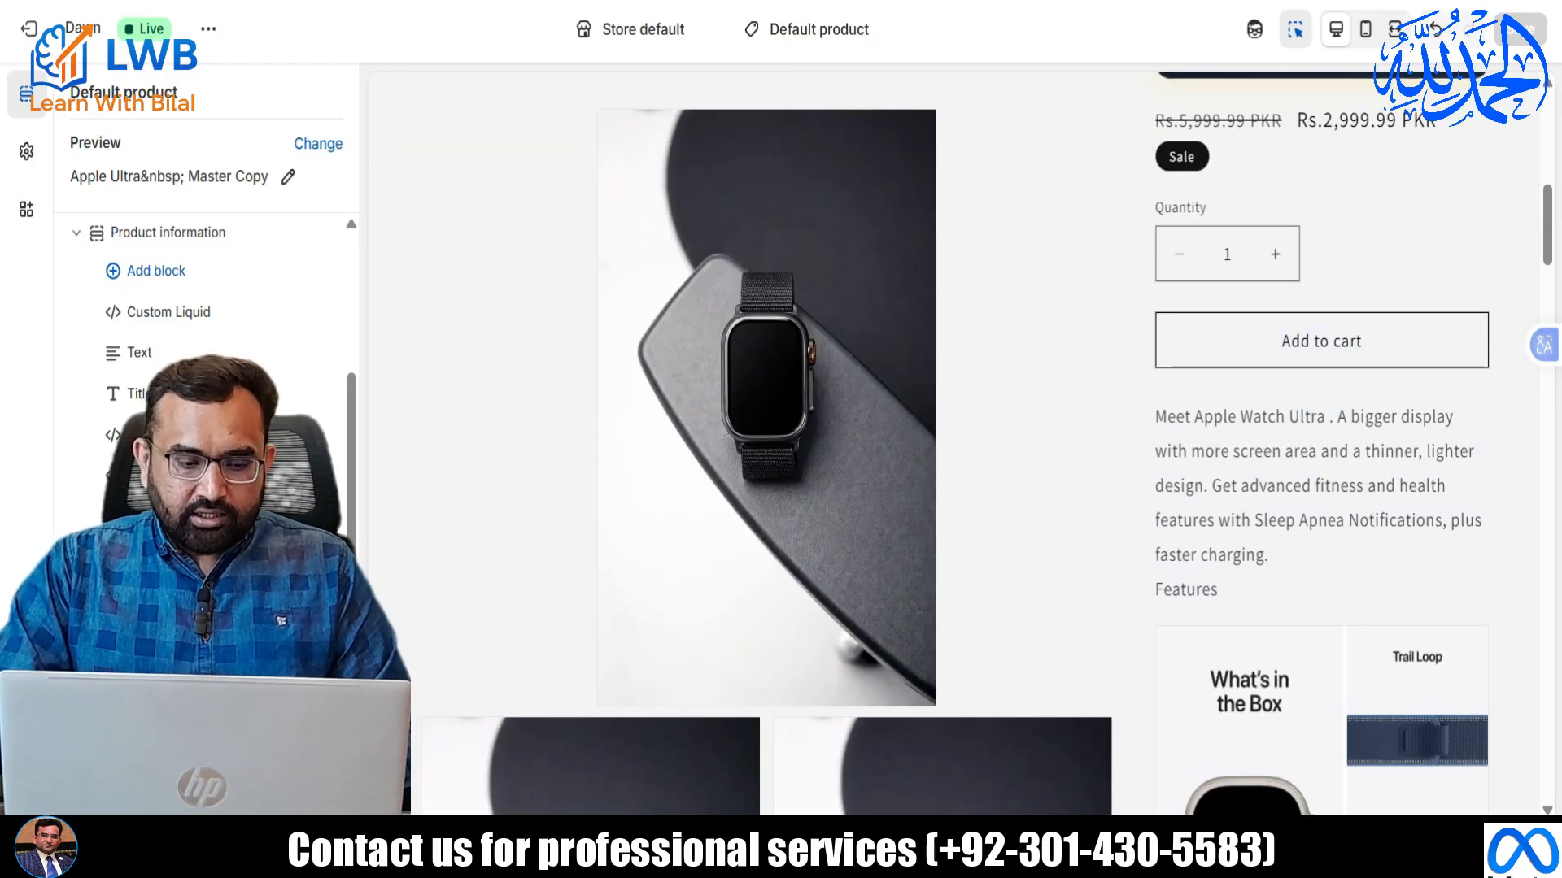
pyautogui.scroll(-2, 204, 437)
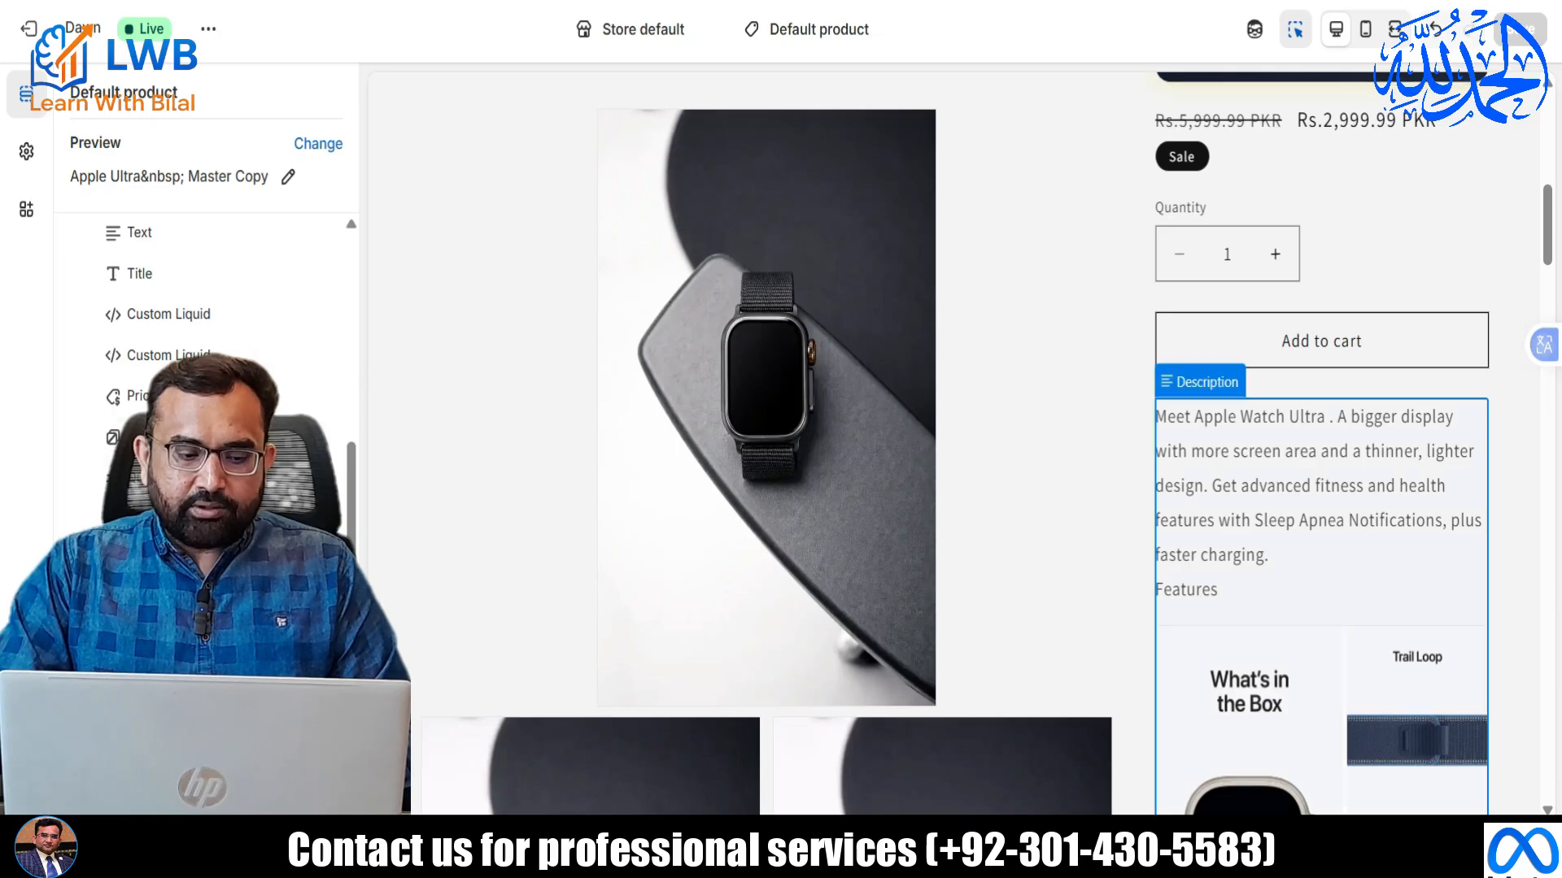
pyautogui.click(202, 540)
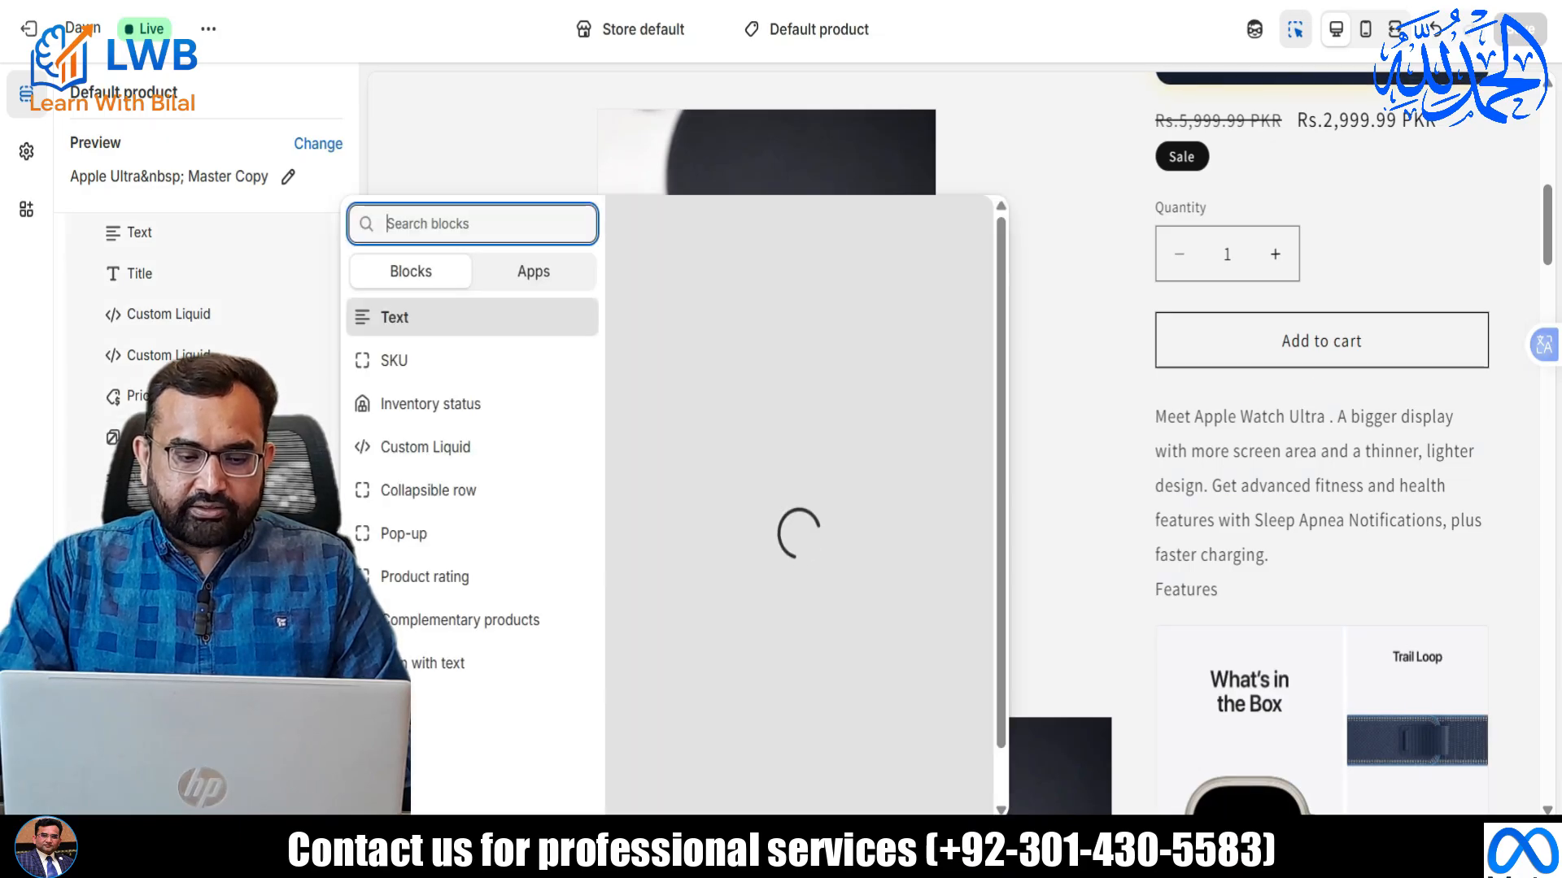
pyautogui.click(440, 463)
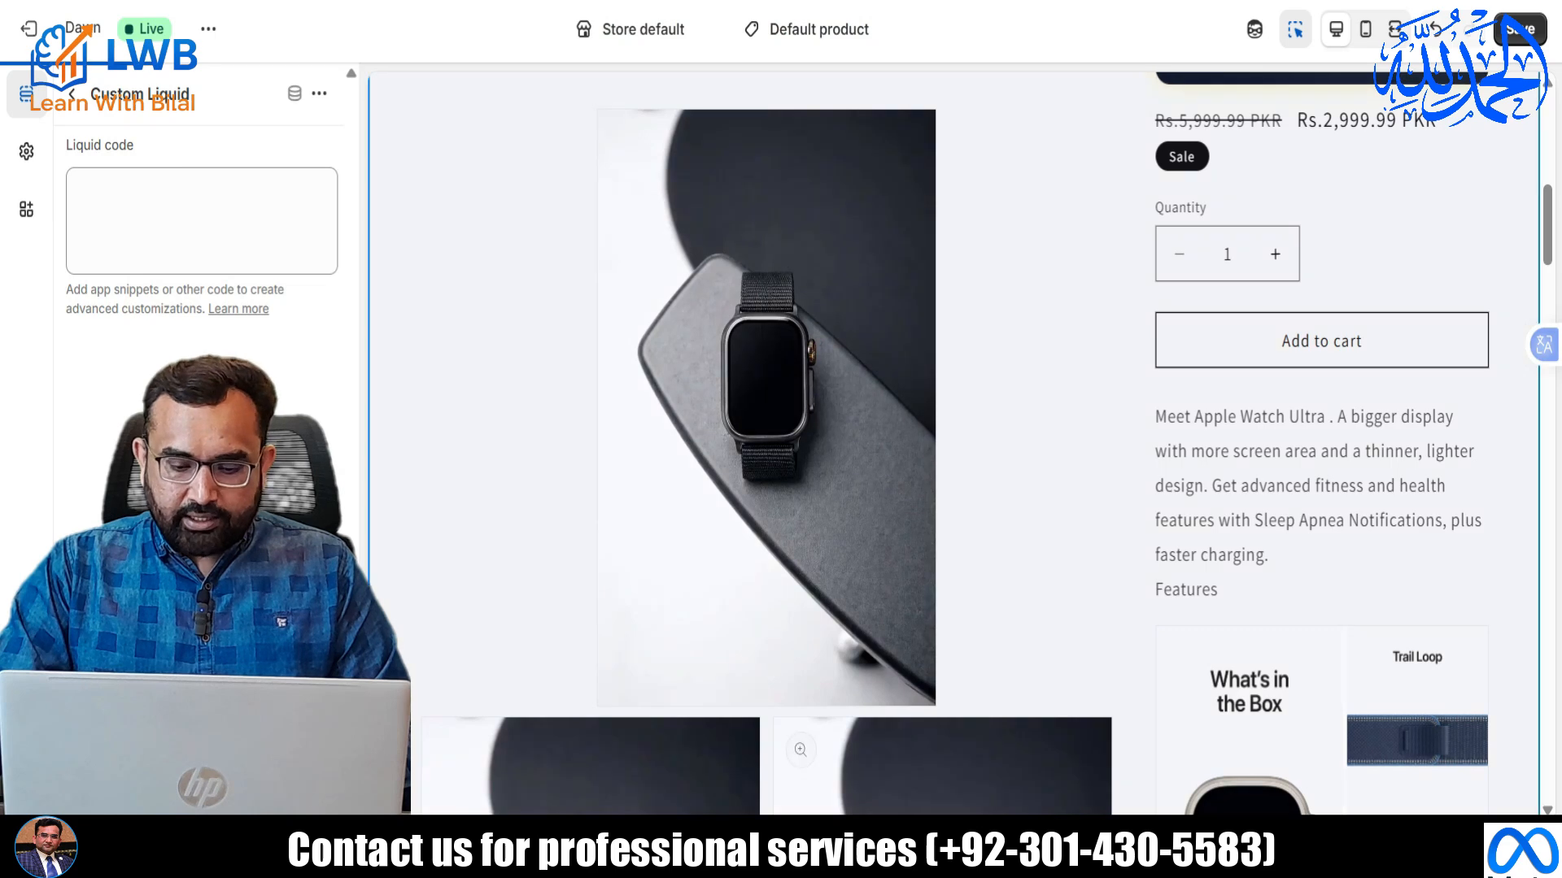
# Copy all the code from "8. custom.liquid (Landing Page).txt" into the empty block's Liquid code and save the theme.
pyautogui.hotkey('alt', 'Tab')
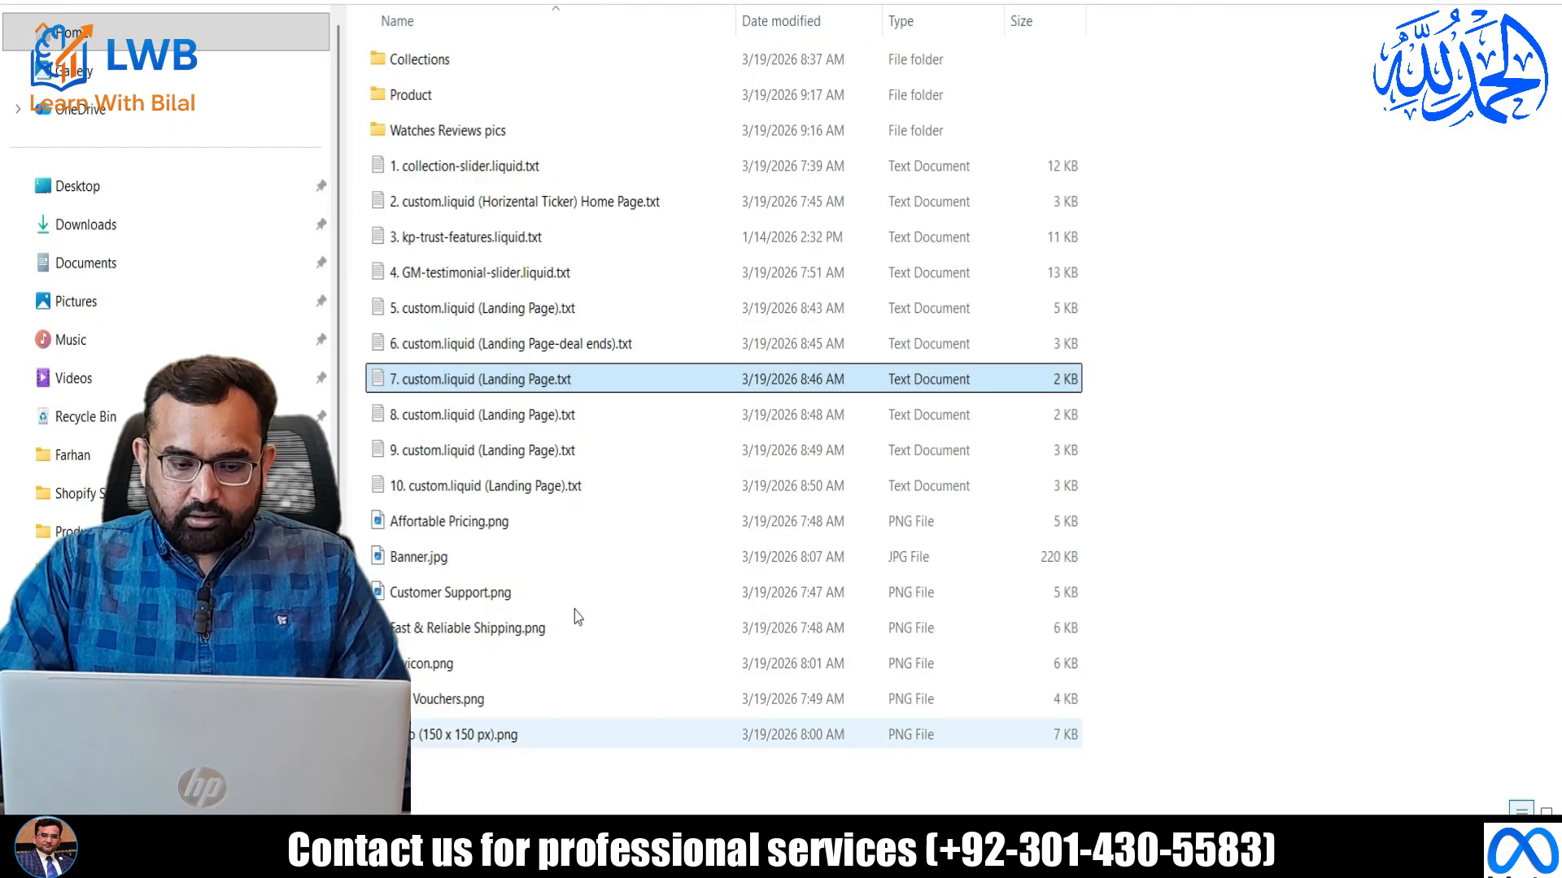
pyautogui.doubleClick(423, 415)
pyautogui.hotkey('ctrl', 'a')
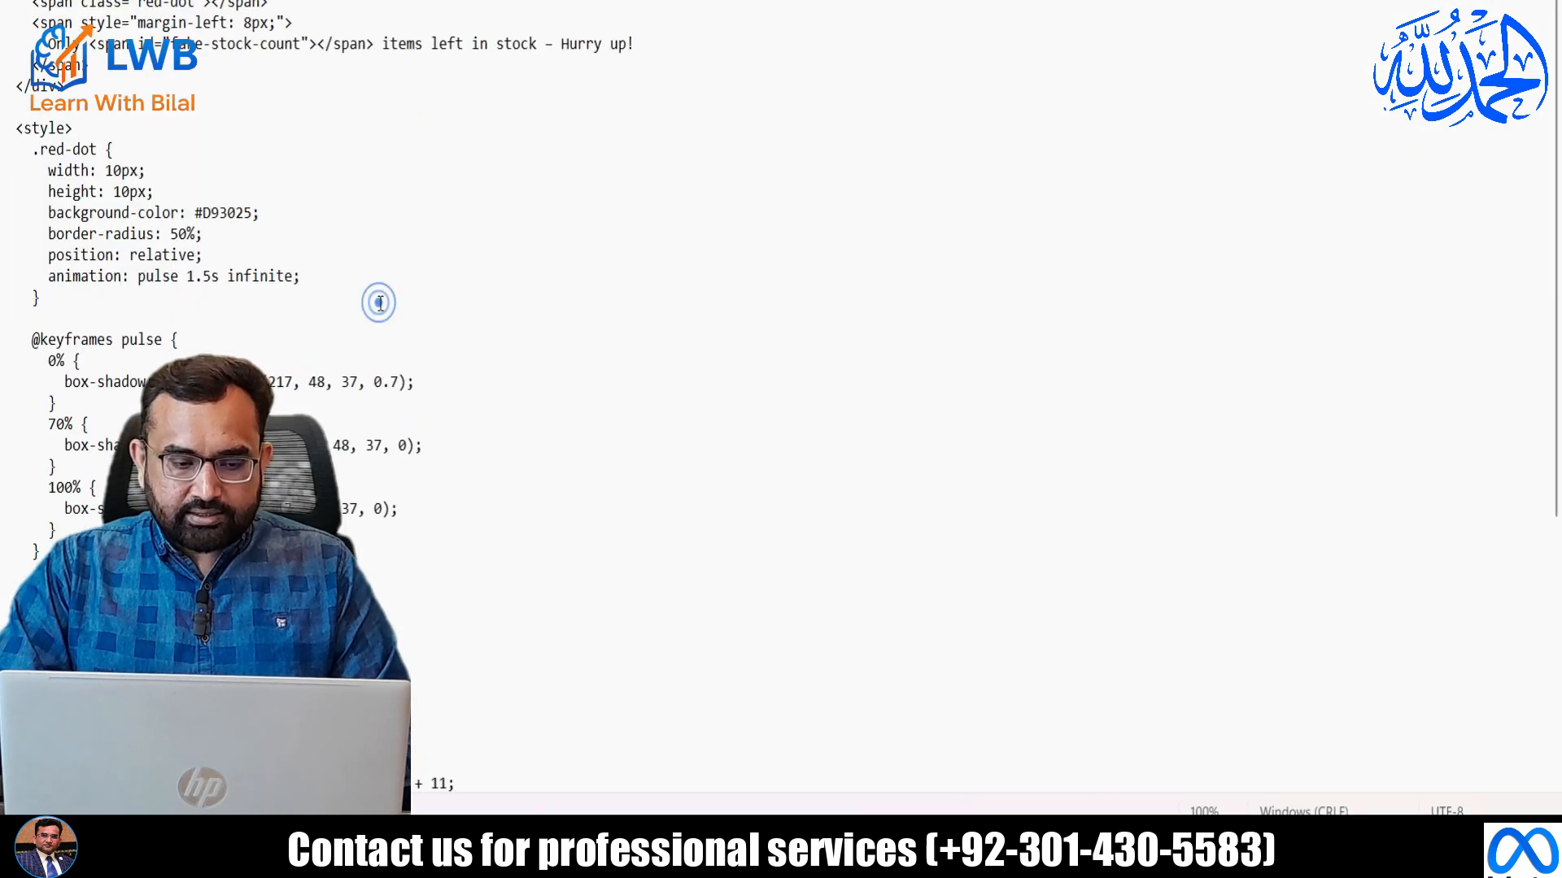
pyautogui.hotkey('ctrl', 'a')
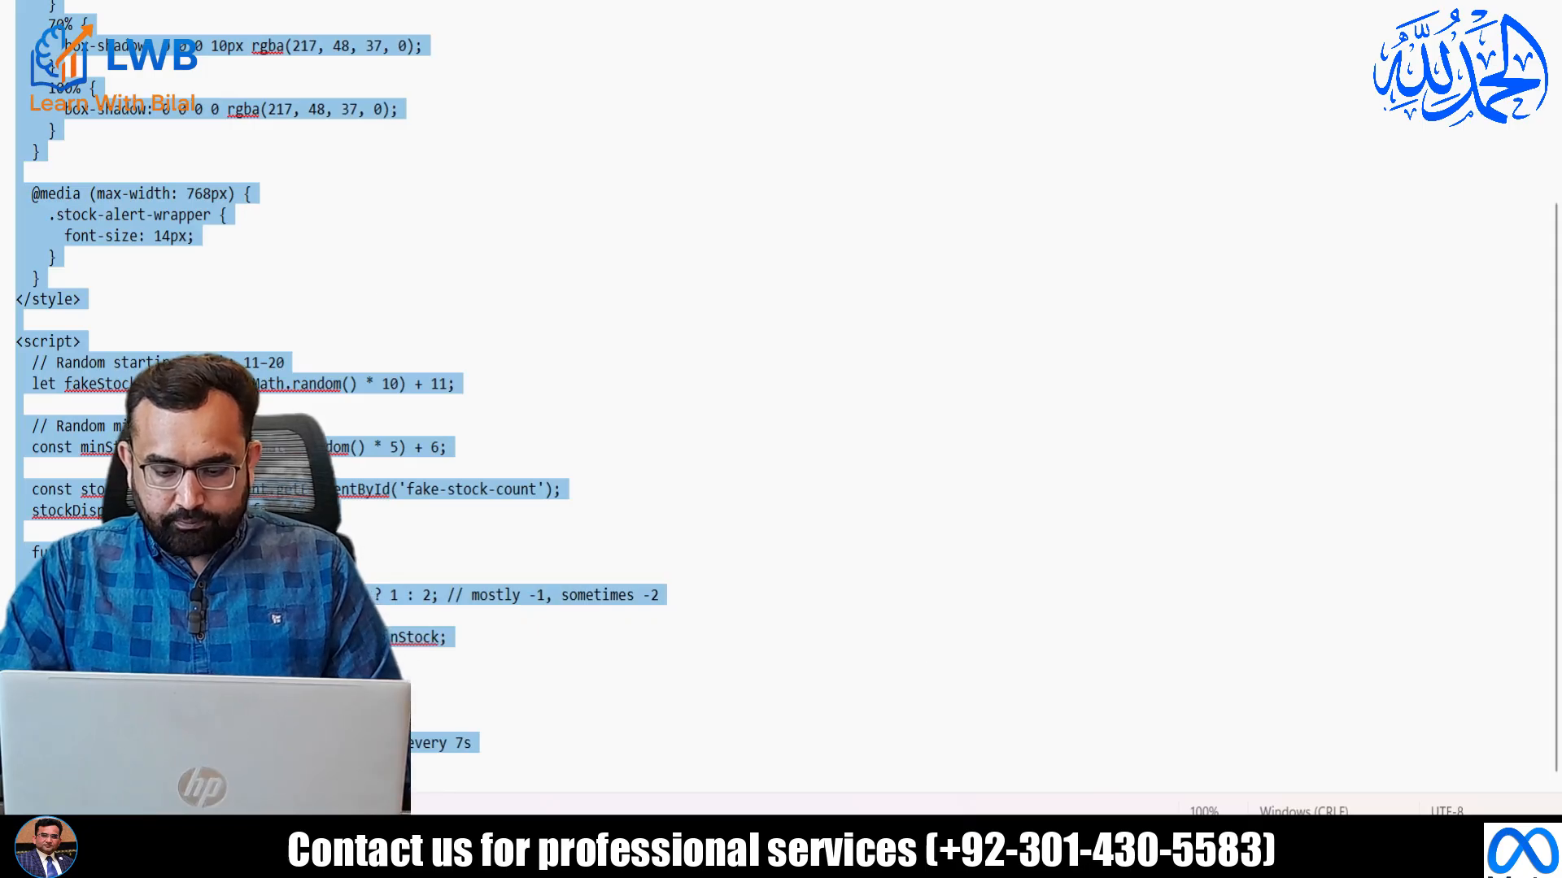
pyautogui.hotkey('alt', 'Tab')
pyautogui.click(169, 236)
pyautogui.hotkey('ctrl', 'v')
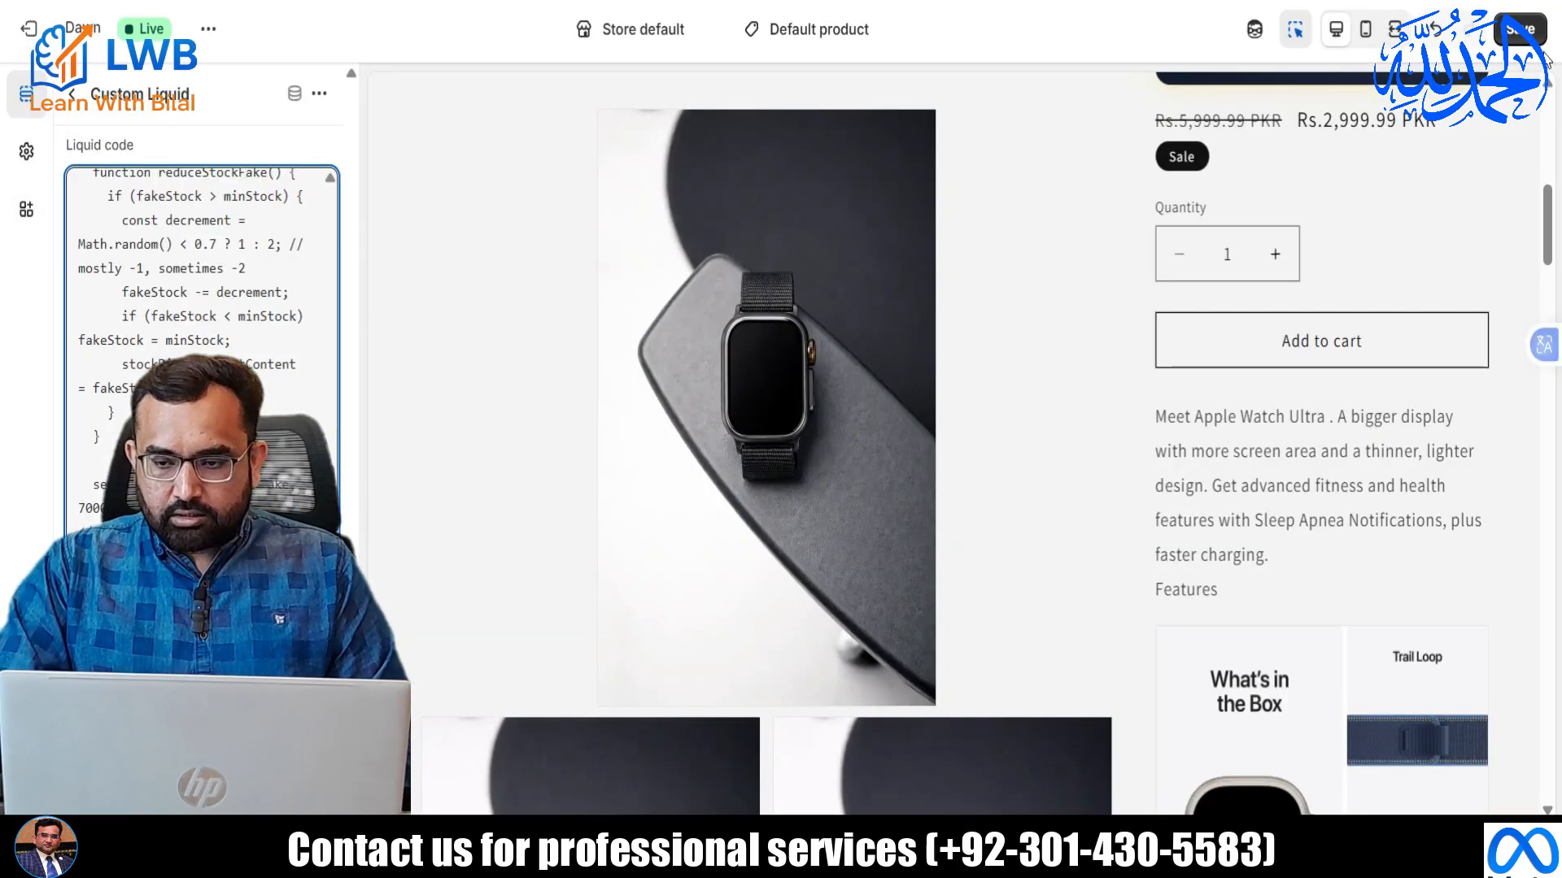
pyautogui.click(1533, 36)
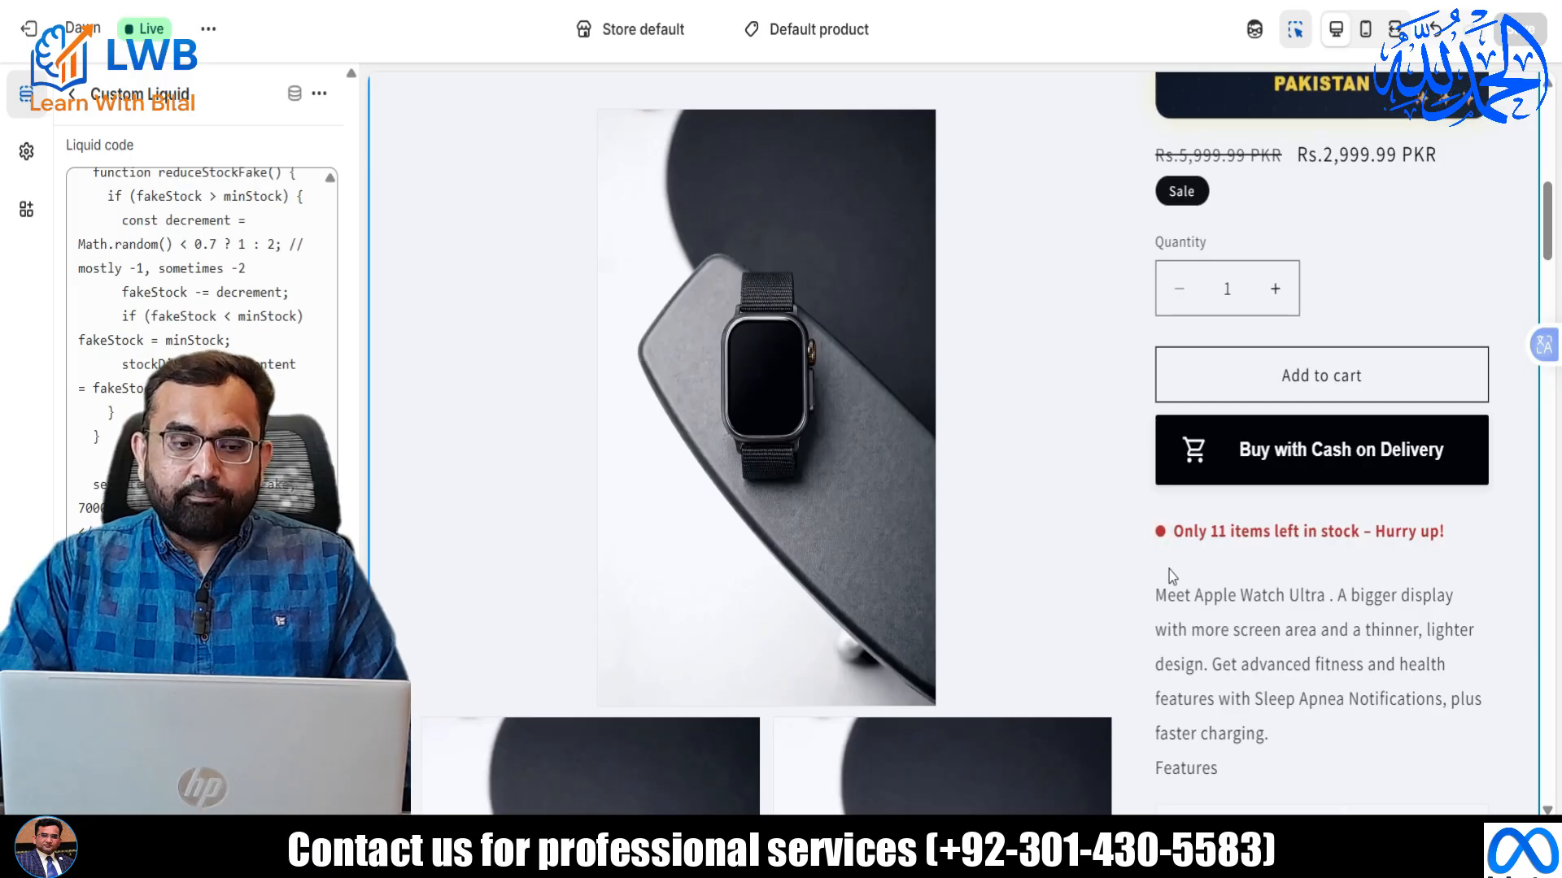
# Add another Custom Liquid block below the items-left-in-stock alert on the product page.
pyautogui.click(71, 111)
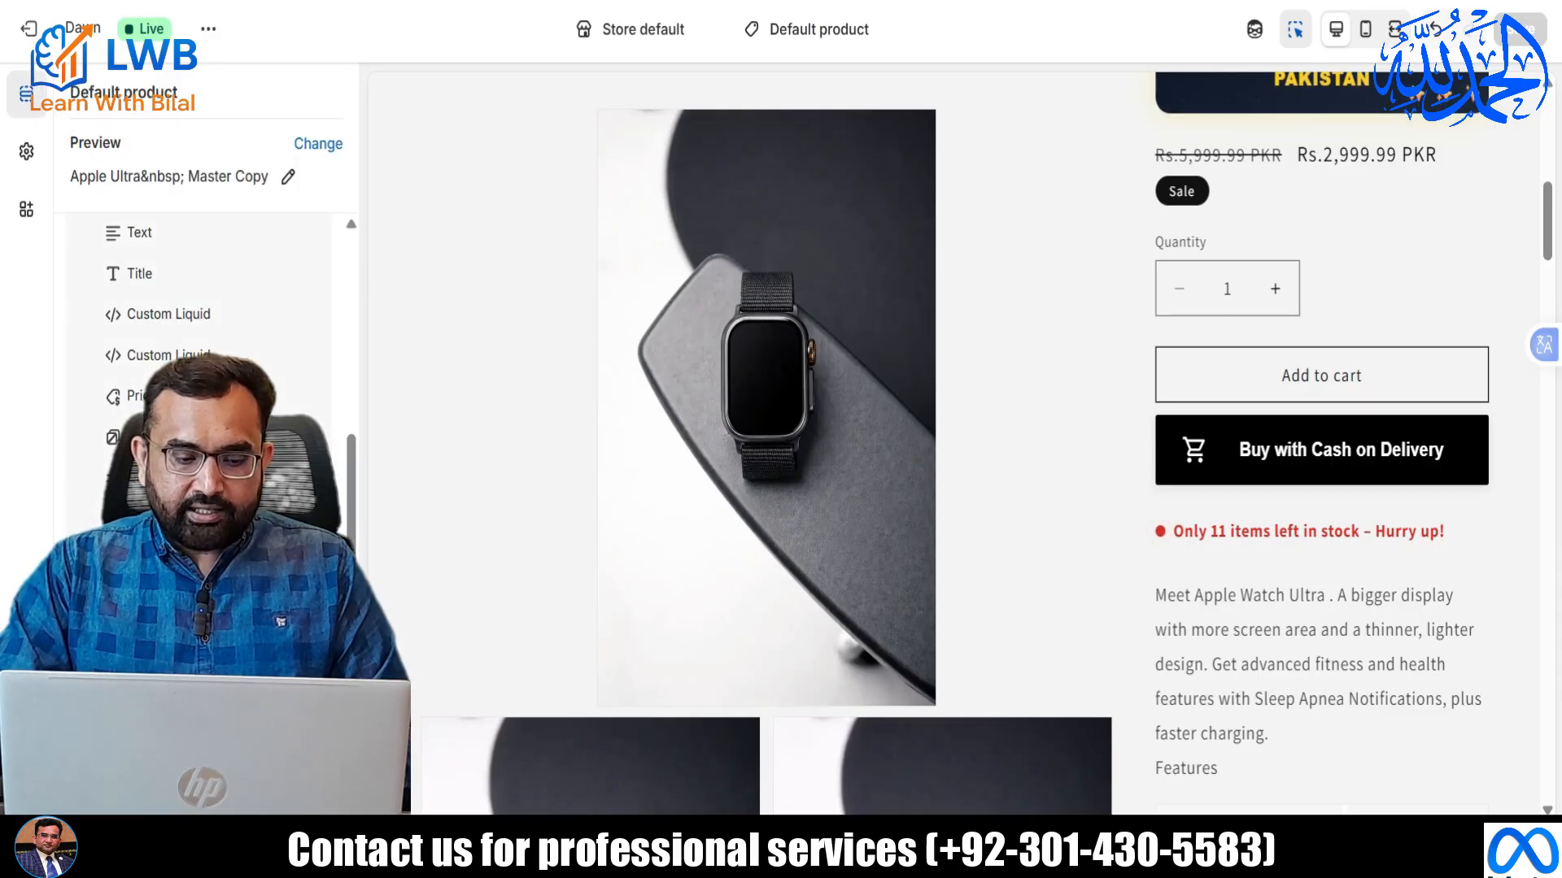
pyautogui.click(155, 684)
pyautogui.click(416, 447)
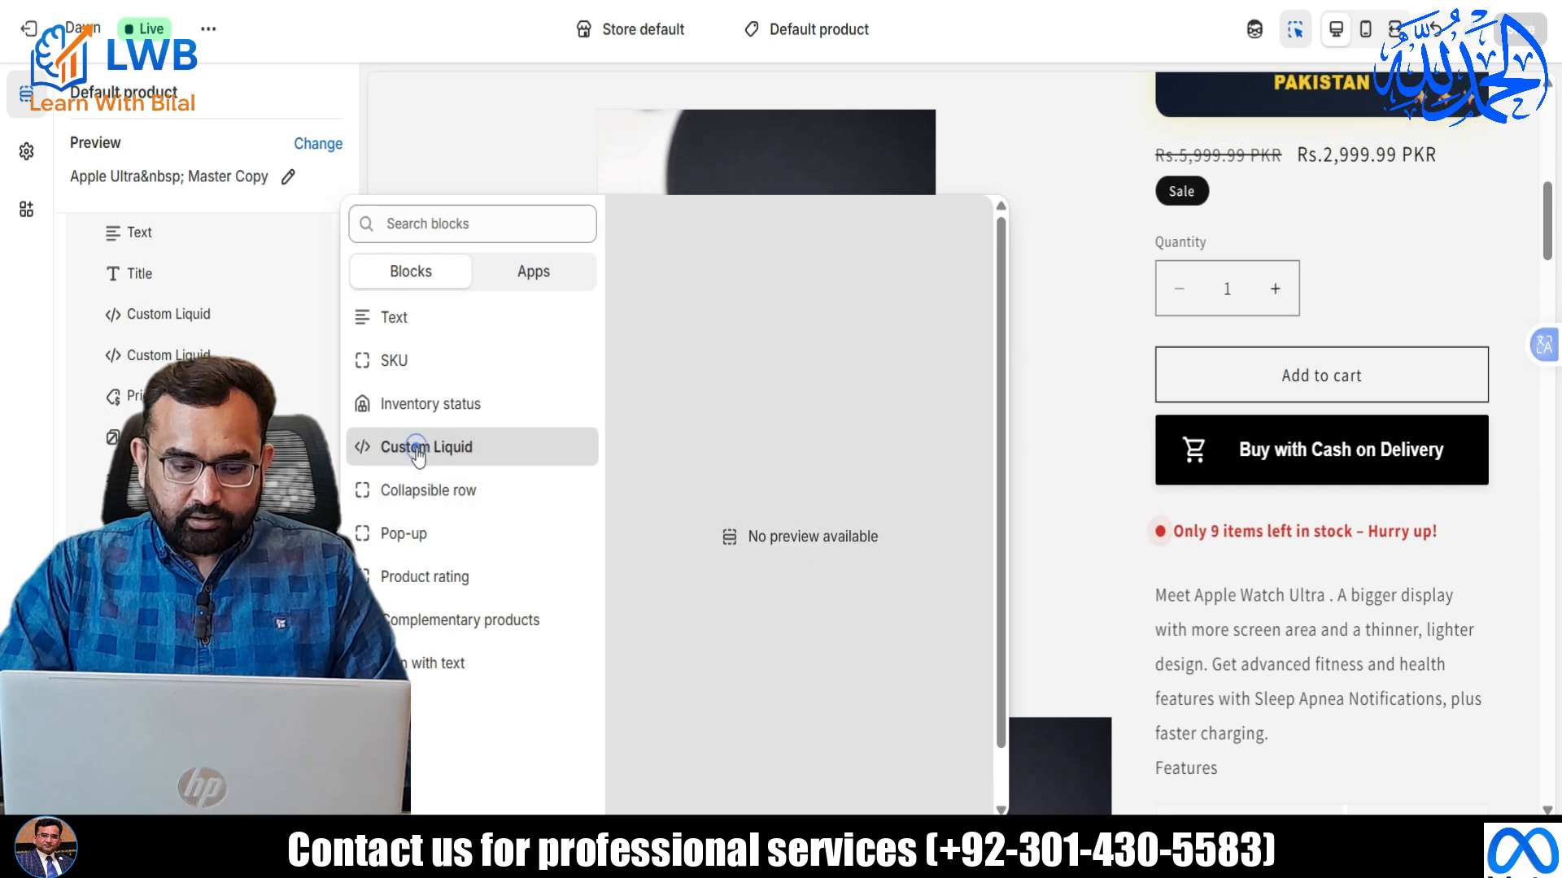
# Copy all the code from "9. custom.liquid (Landing Page).txt" into the new block's Liquid code and save the theme.
pyautogui.click(801, 850)
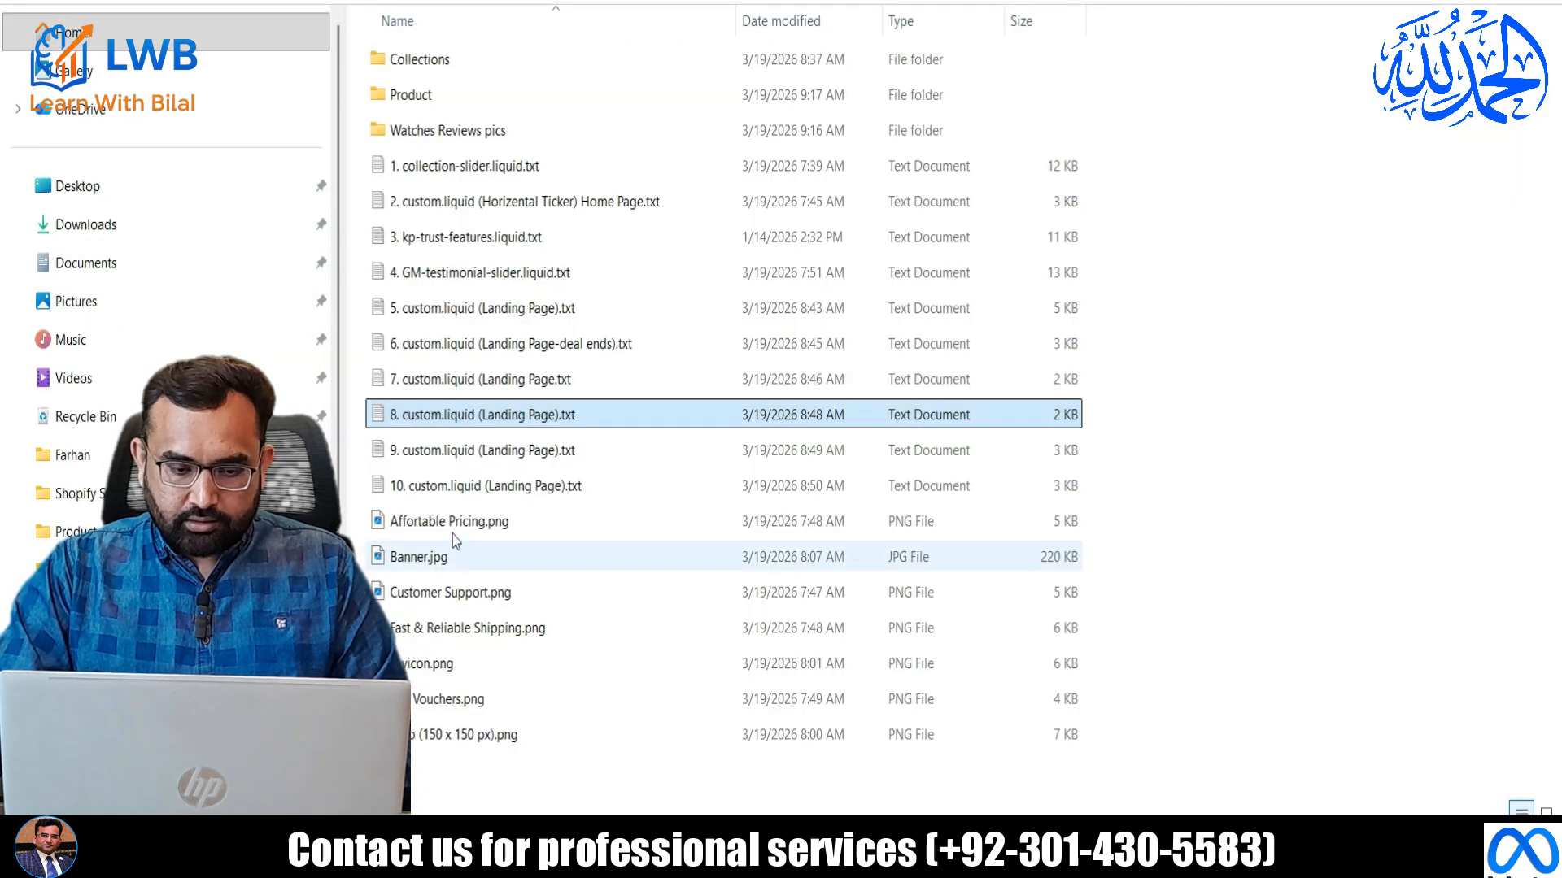
pyautogui.doubleClick(432, 453)
pyautogui.click(322, 350)
pyautogui.hotkey('ctrl', 'a')
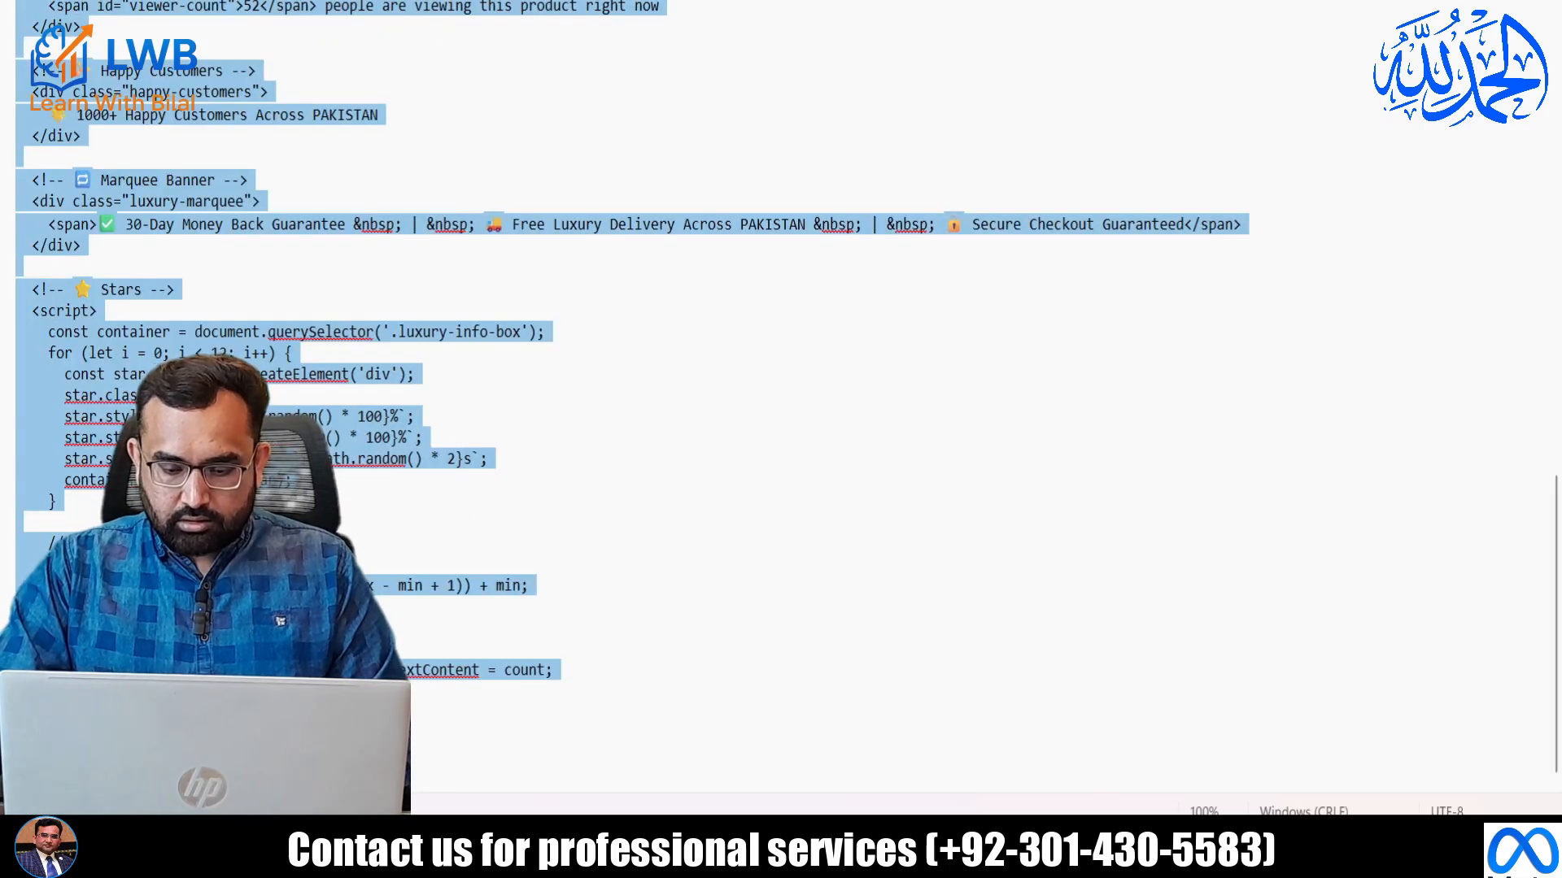
pyautogui.hotkey('ctrl', 'c')
pyautogui.hotkey('alt', 'Tab')
pyautogui.click(139, 212)
pyautogui.hotkey('ctrl', 'v')
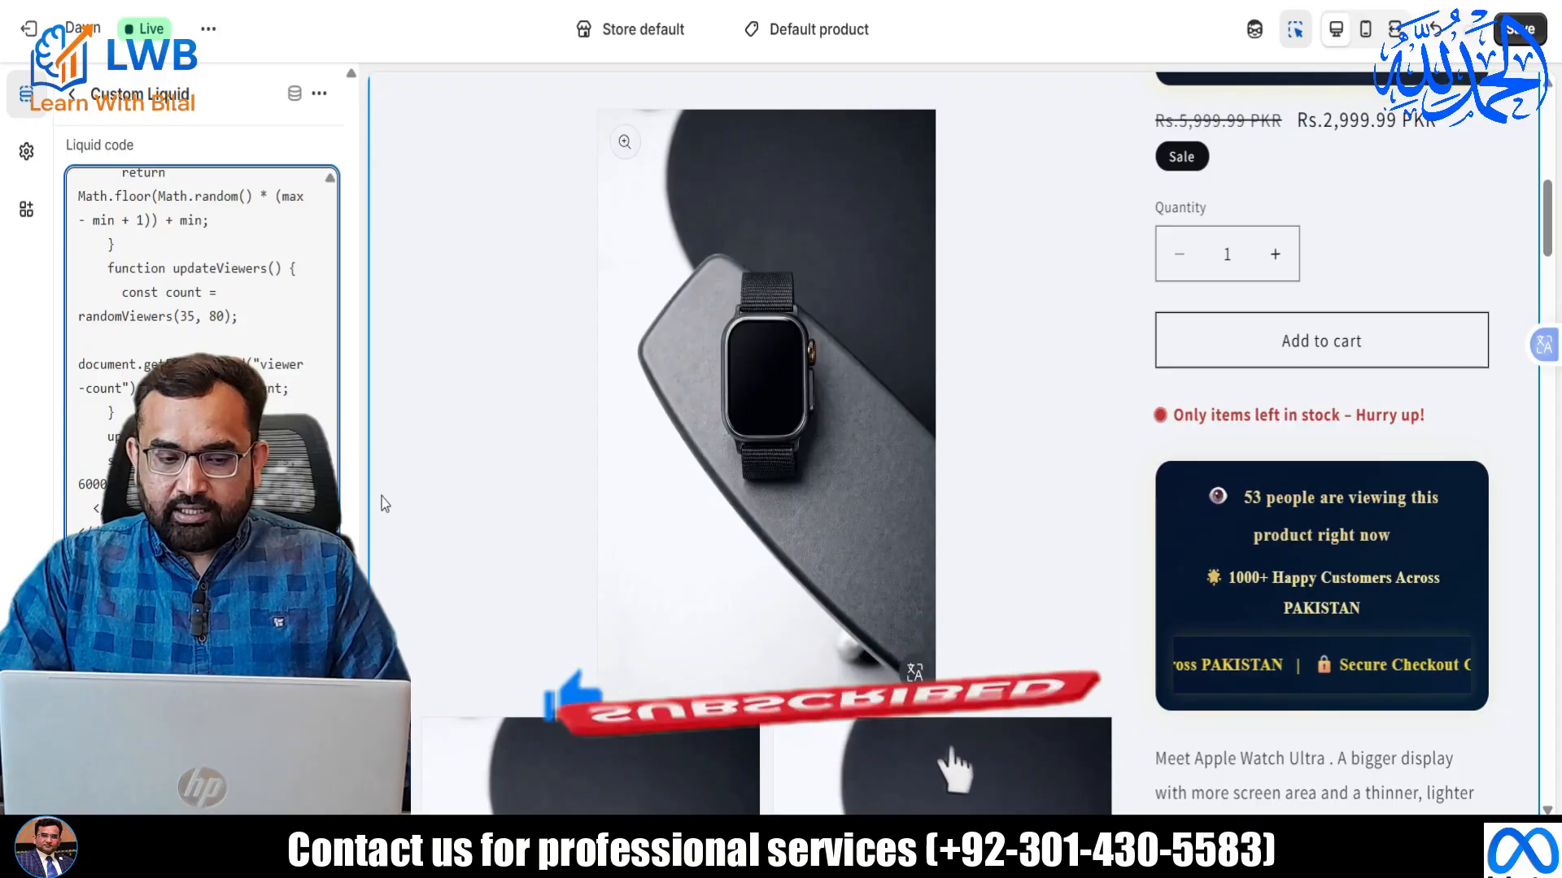
pyautogui.click(1520, 29)
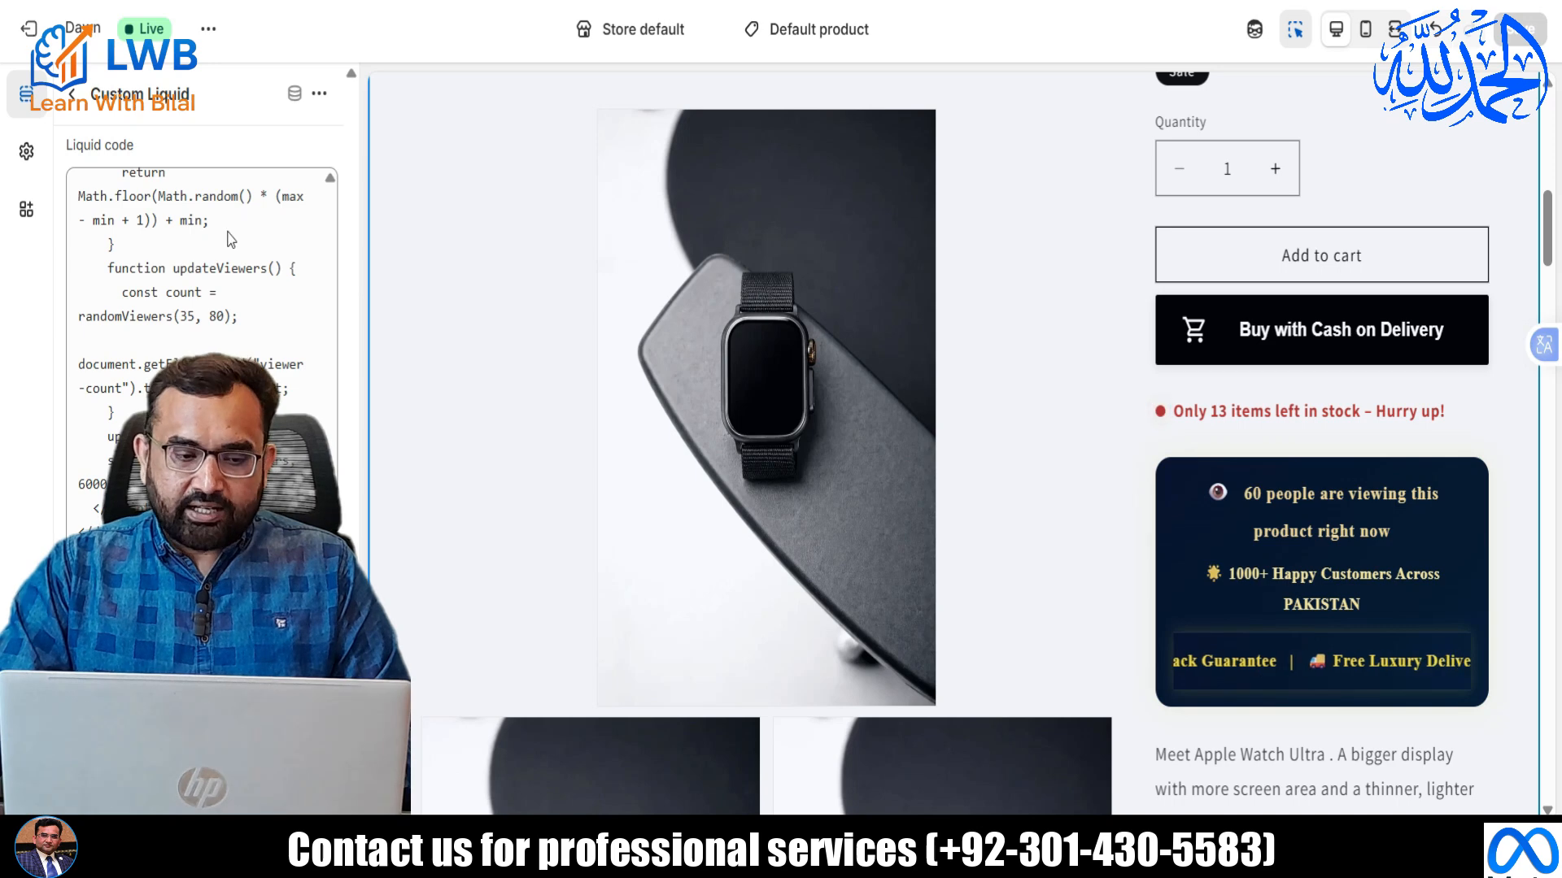
# Add a Custom Liquid block below the box showing the current viewers and happy customers.
pyautogui.click(72, 94)
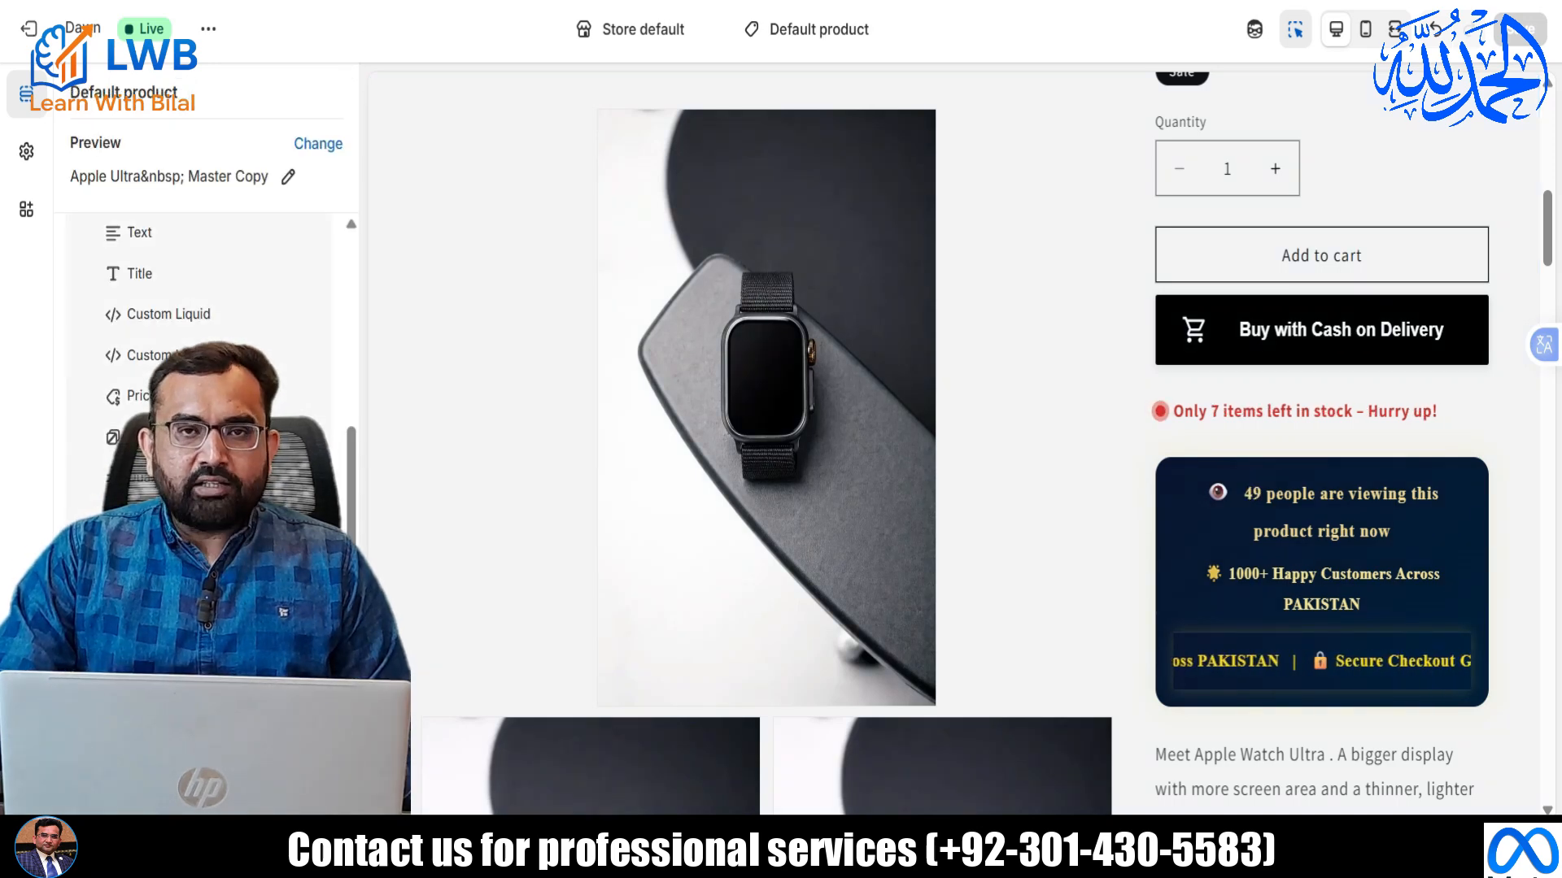
pyautogui.click(155, 722)
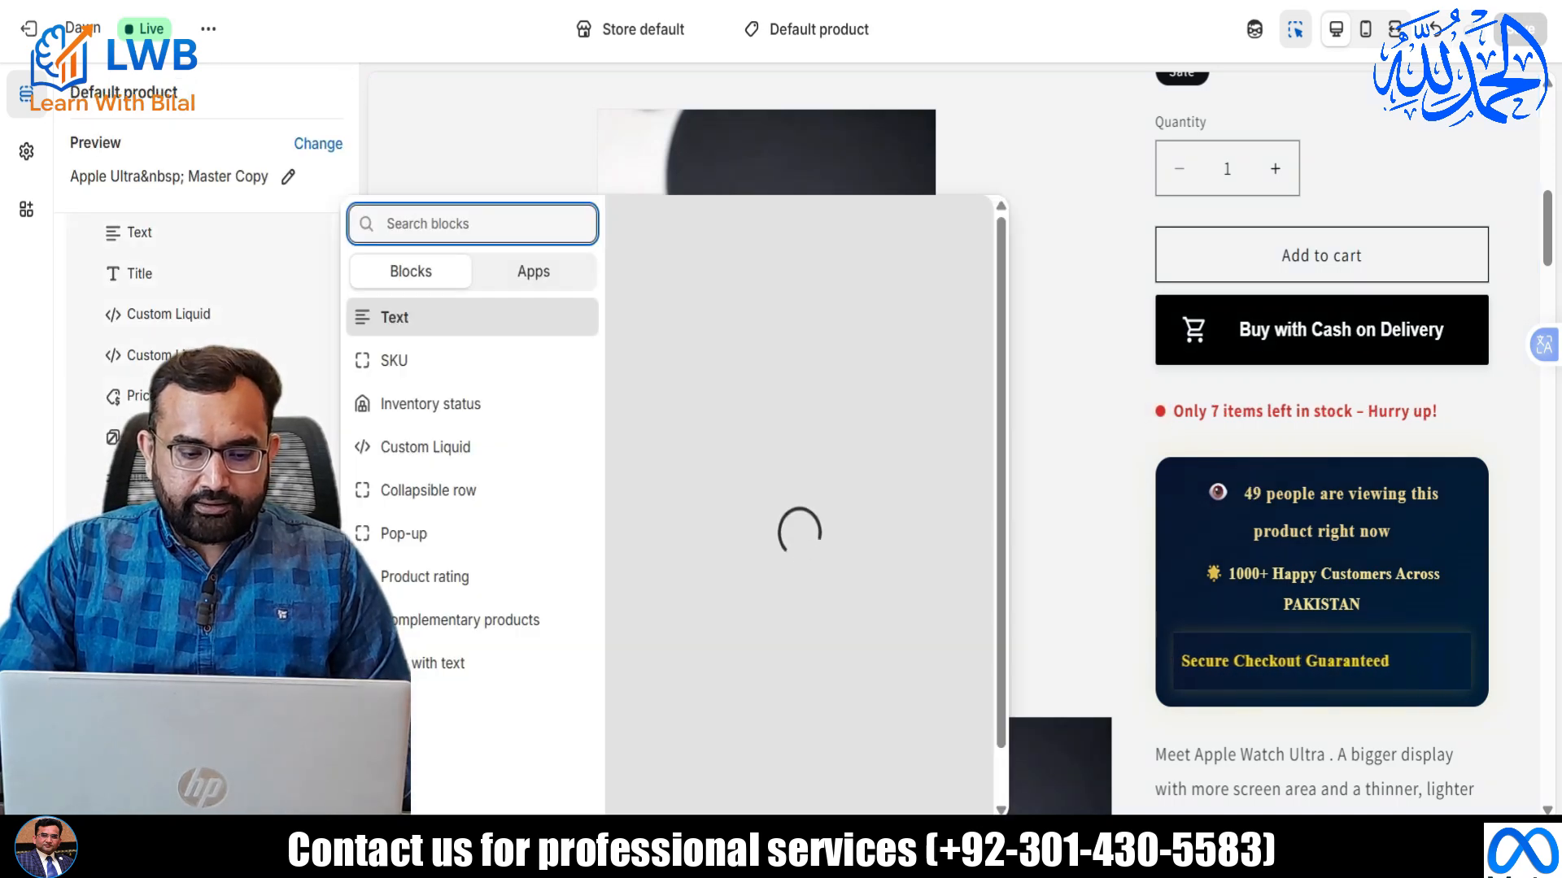
pyautogui.click(399, 462)
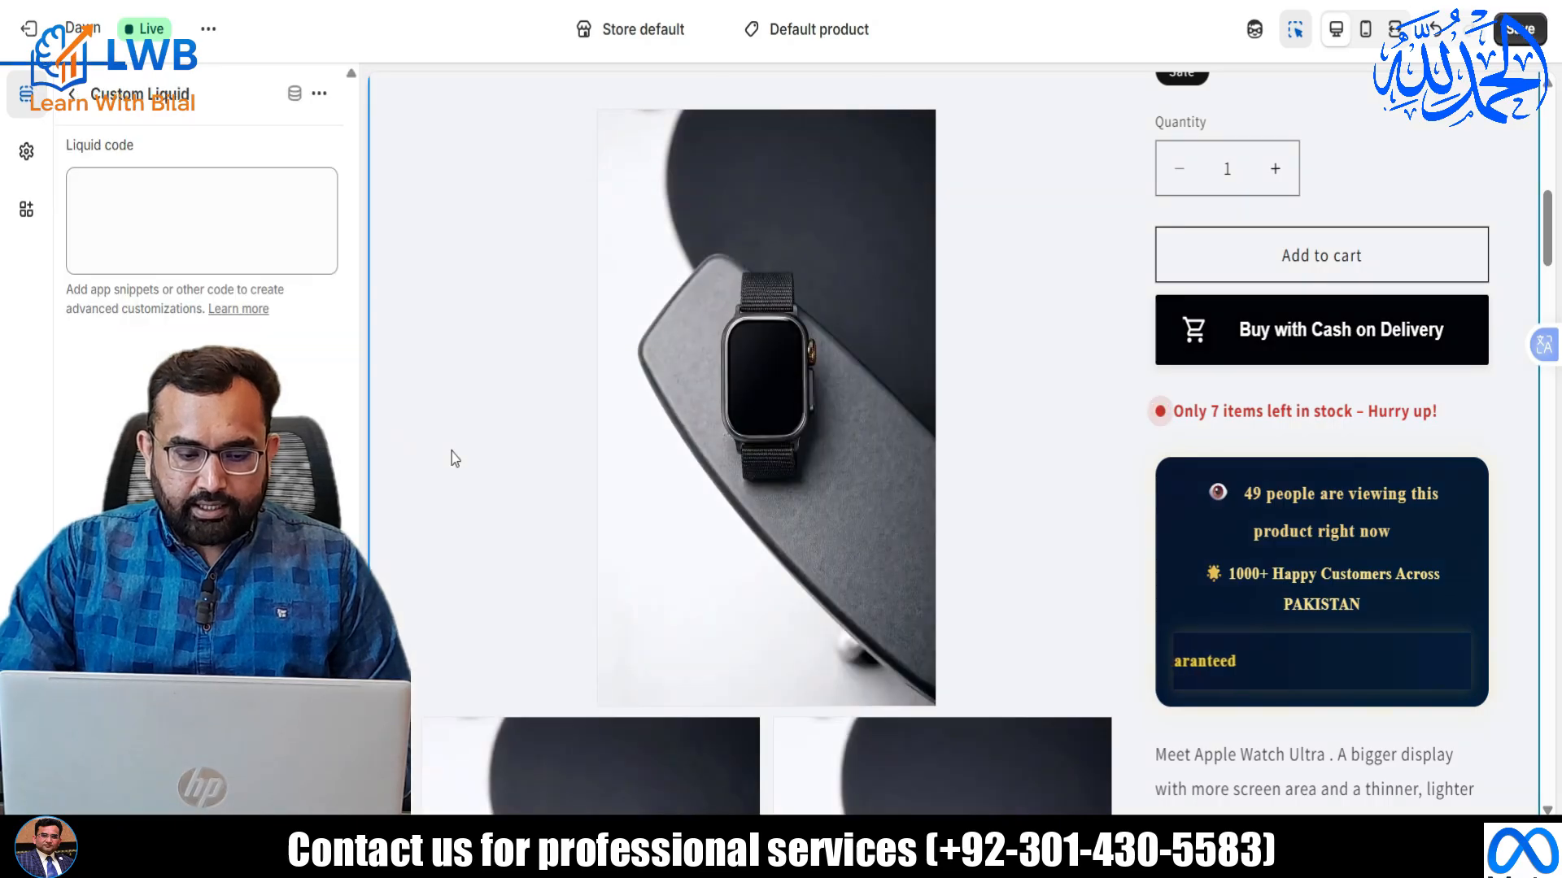
# Copy all the code from "10. custom.liquid (Landing Page).txt" into the block's Liquid code, check the review slider preview, and save the theme.
pyautogui.click(125, 195)
pyautogui.hotkey('alt', 'Tab')
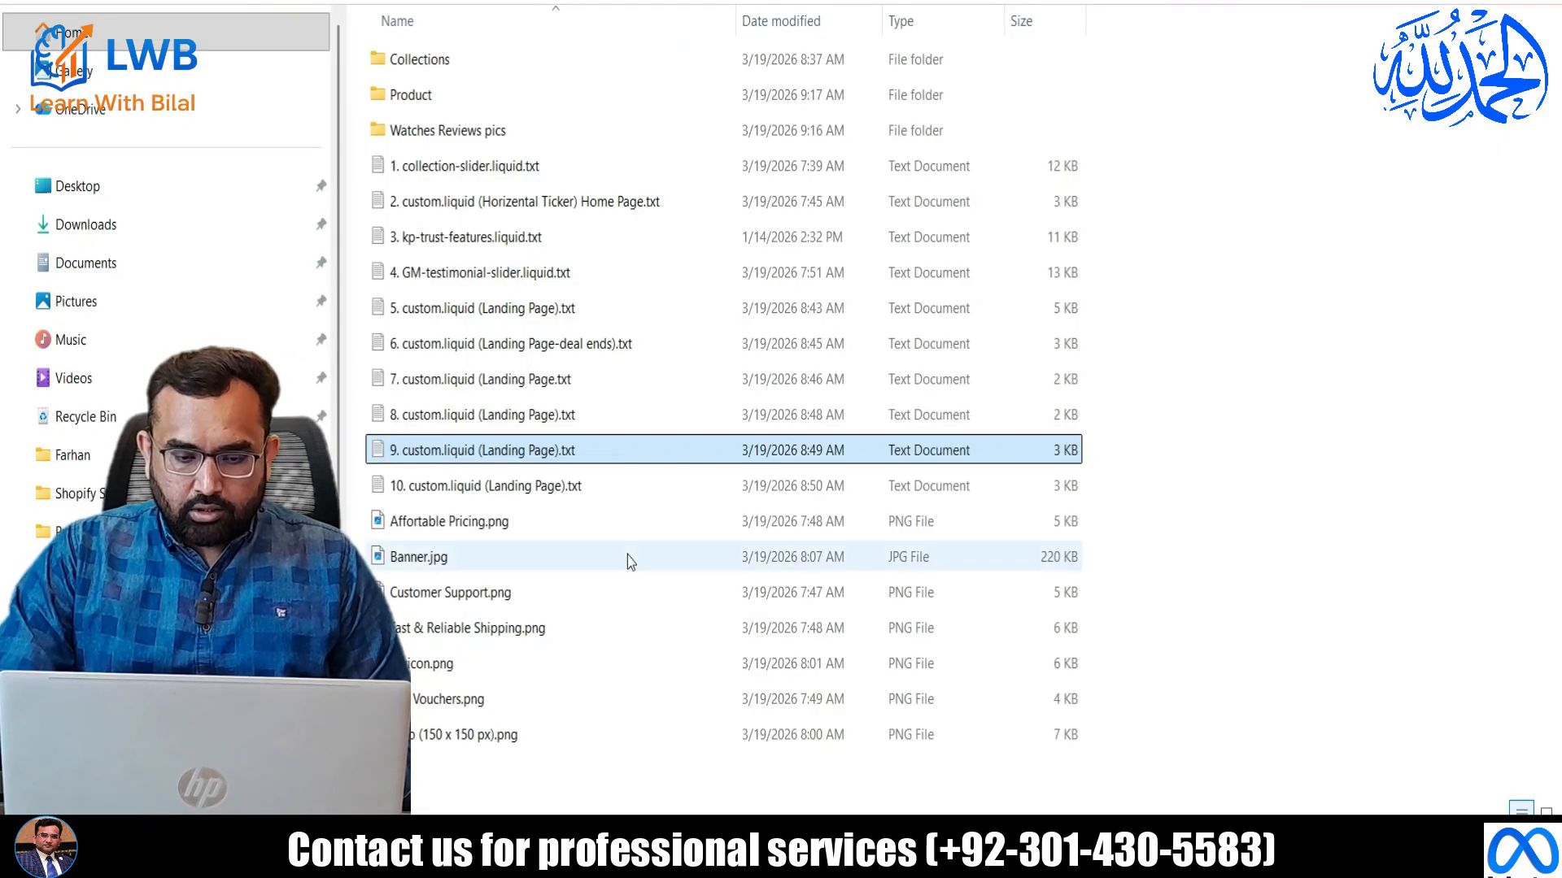
pyautogui.doubleClick(462, 492)
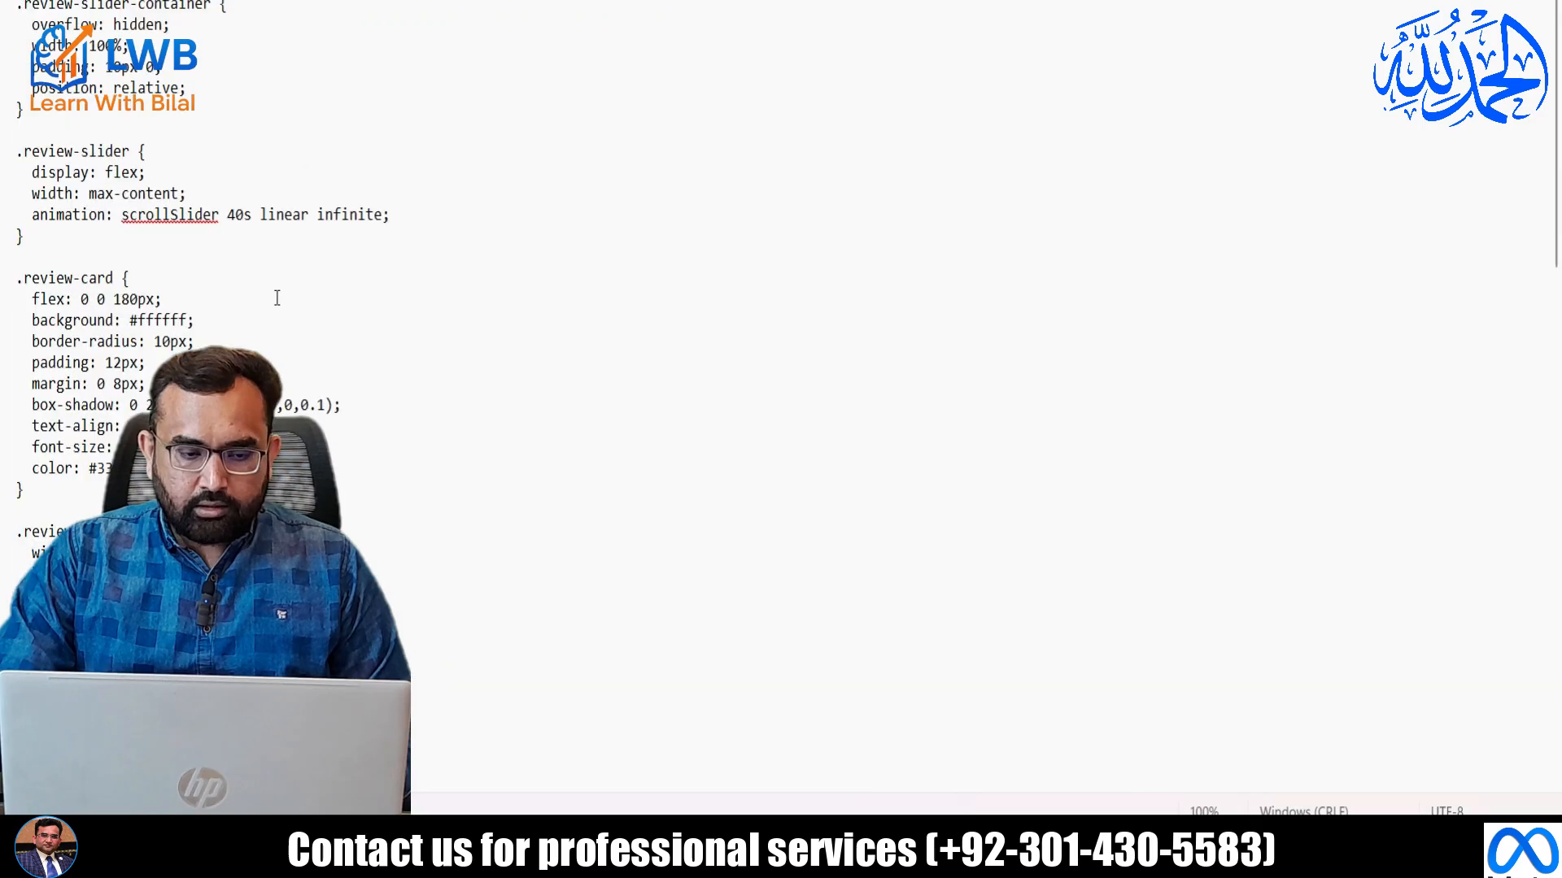
pyautogui.click(272, 325)
pyautogui.hotkey('ctrl', 'a')
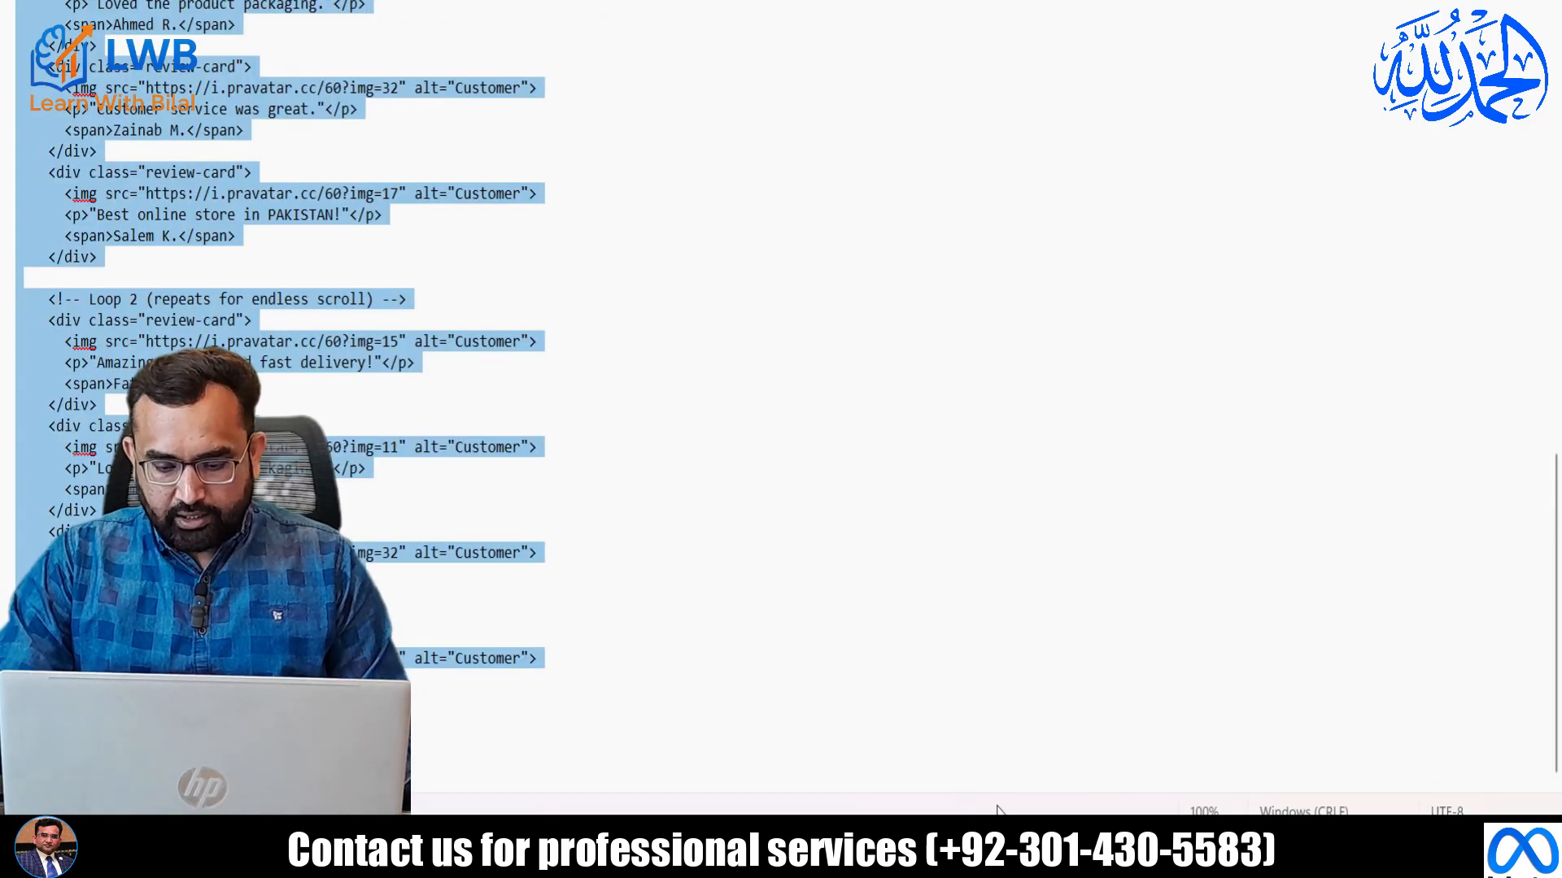
pyautogui.hotkey('alt', 'Tab')
pyautogui.hotkey('ctrl', 'v')
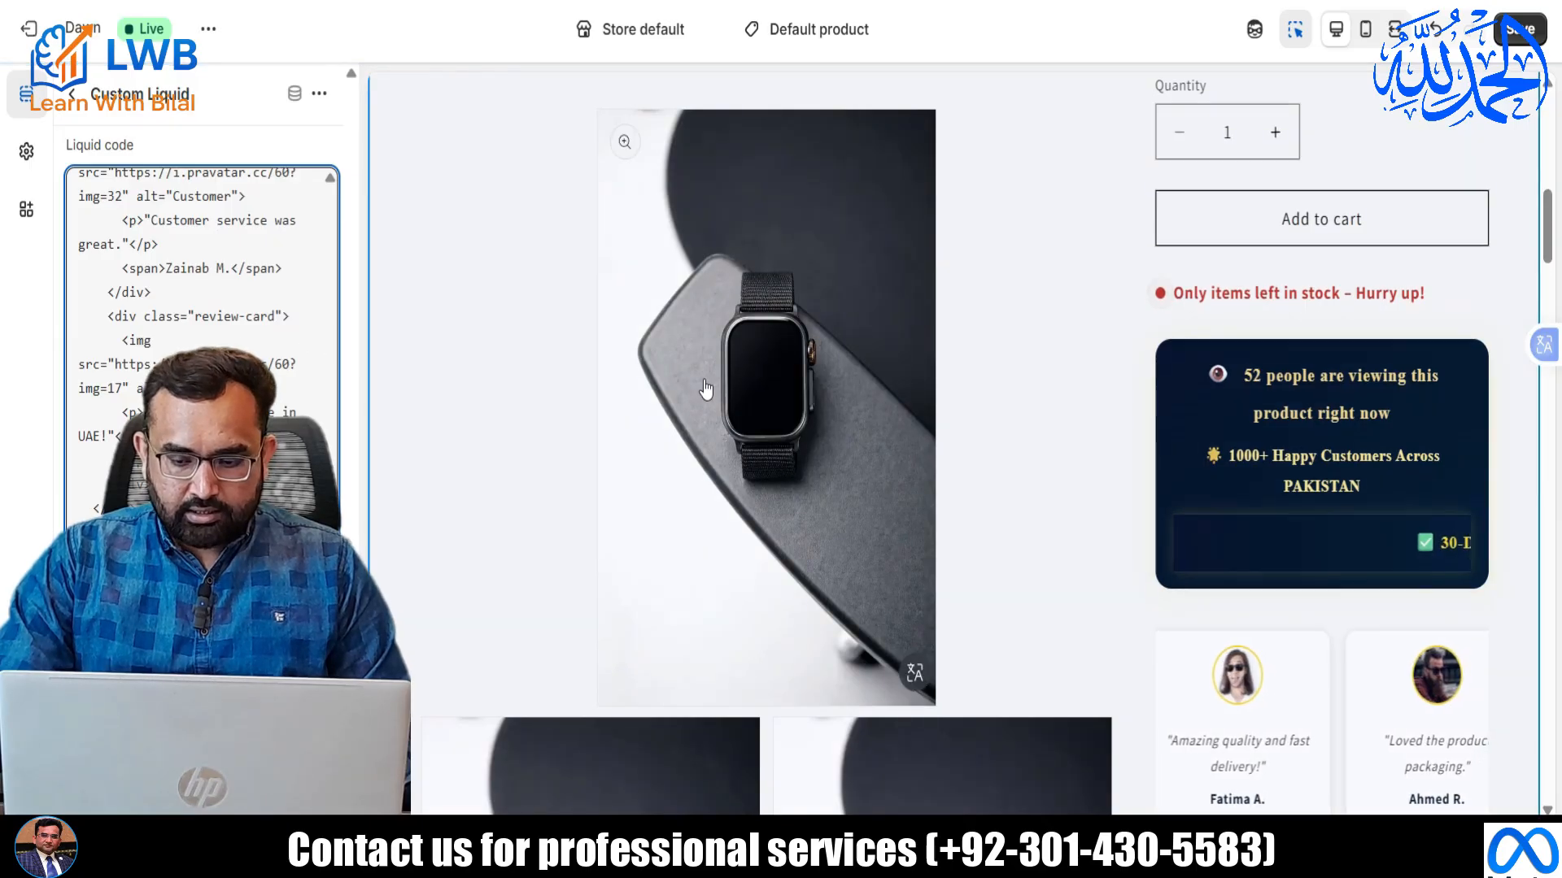
pyautogui.scroll(-3, 698, 387)
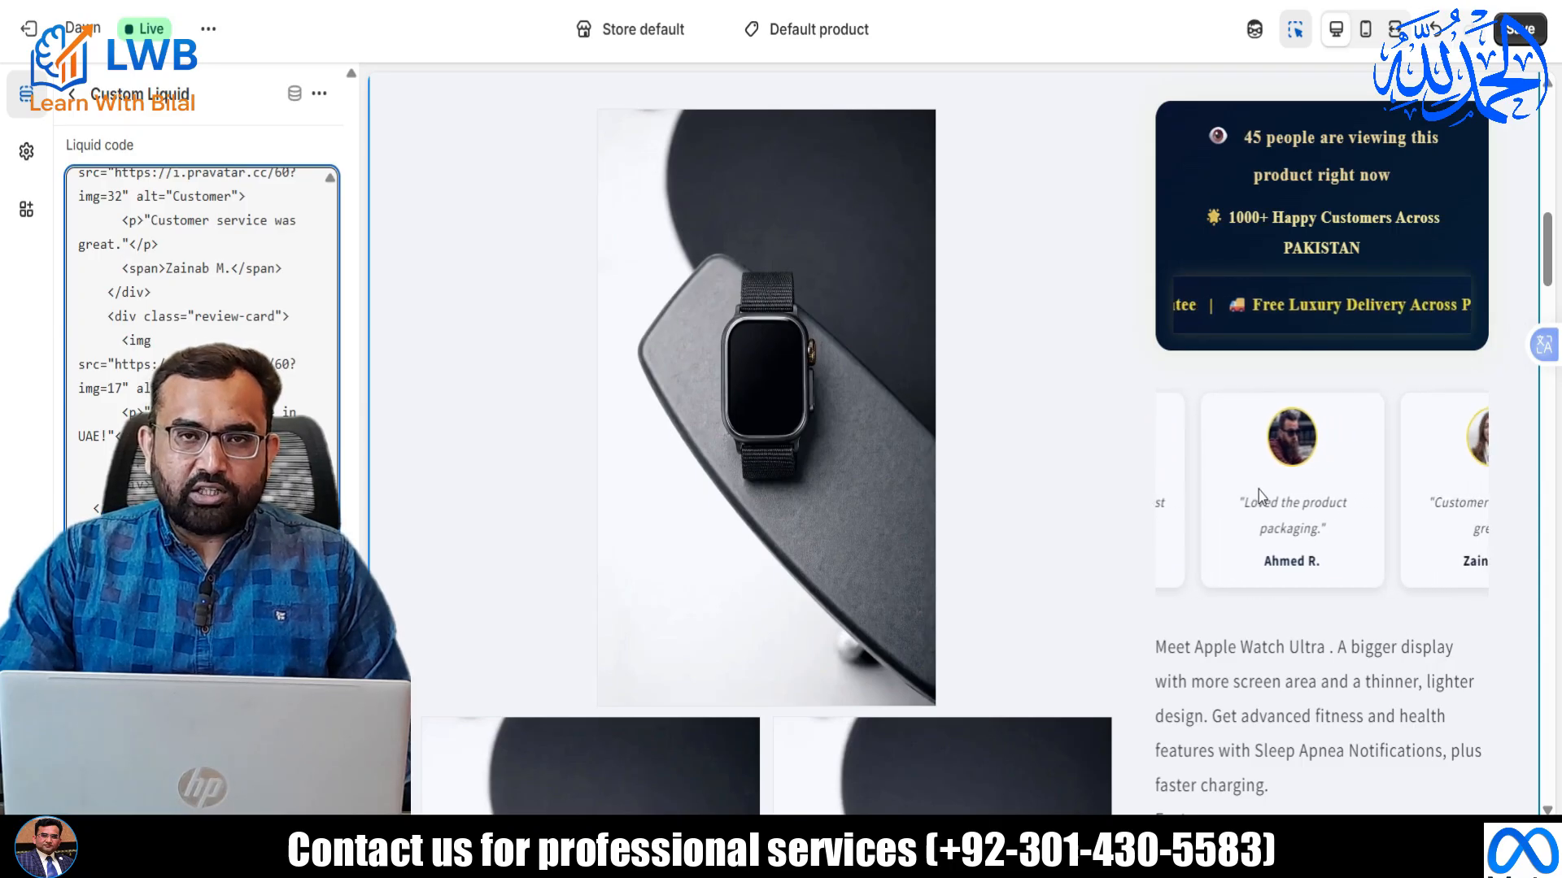
pyautogui.click(1519, 30)
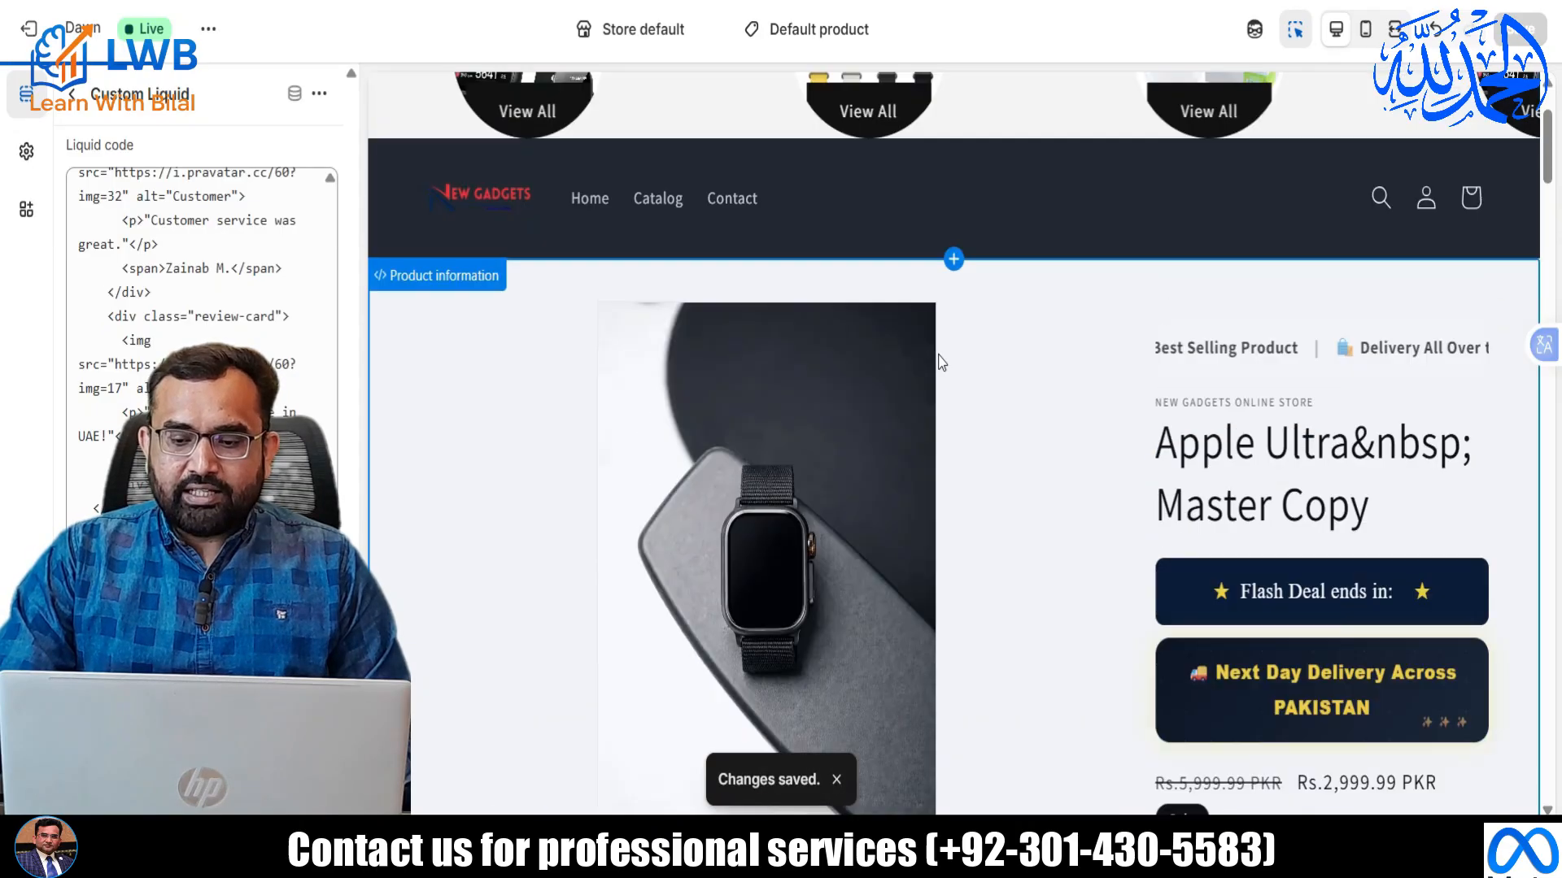
# Review the whole product page preview from the header through the custom blocks and description to the footer.
pyautogui.scroll(10, 1220, 418)
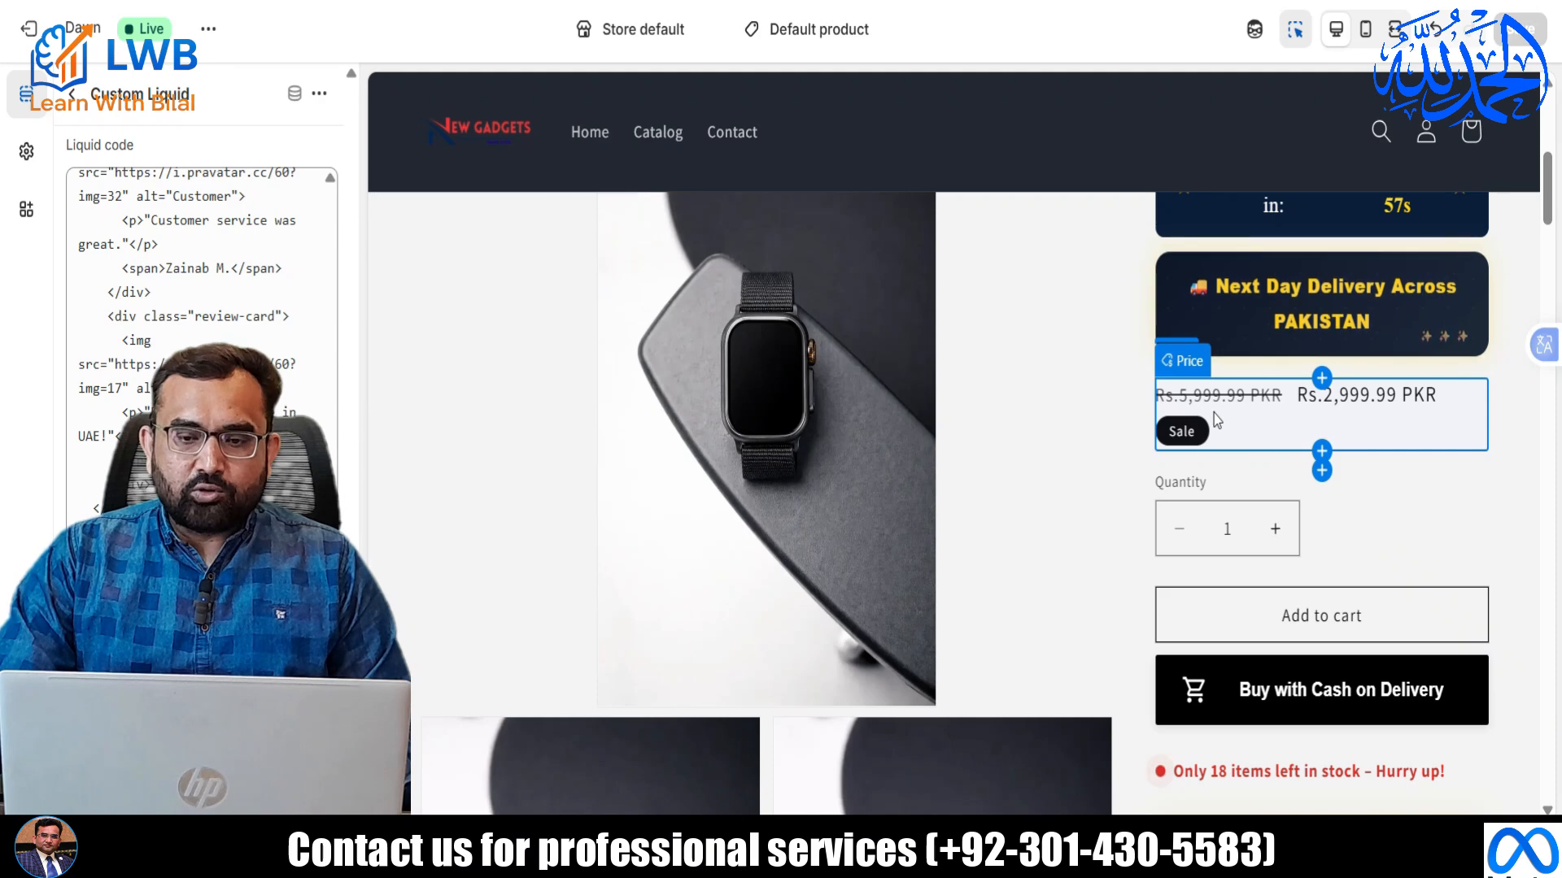
pyautogui.scroll(3, 1232, 391)
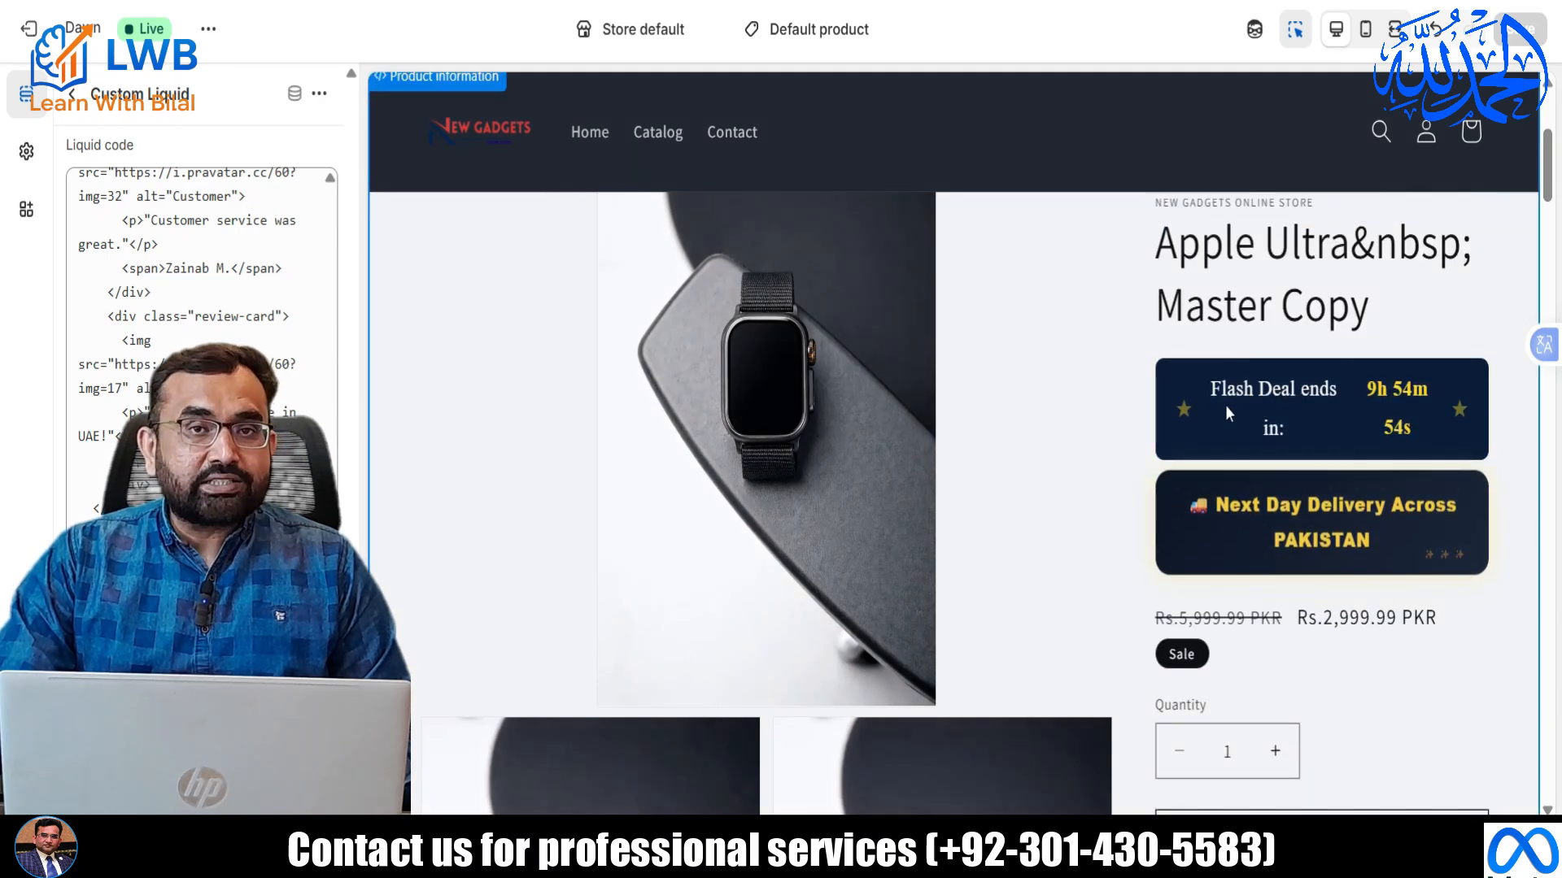
pyautogui.scroll(5, 1223, 405)
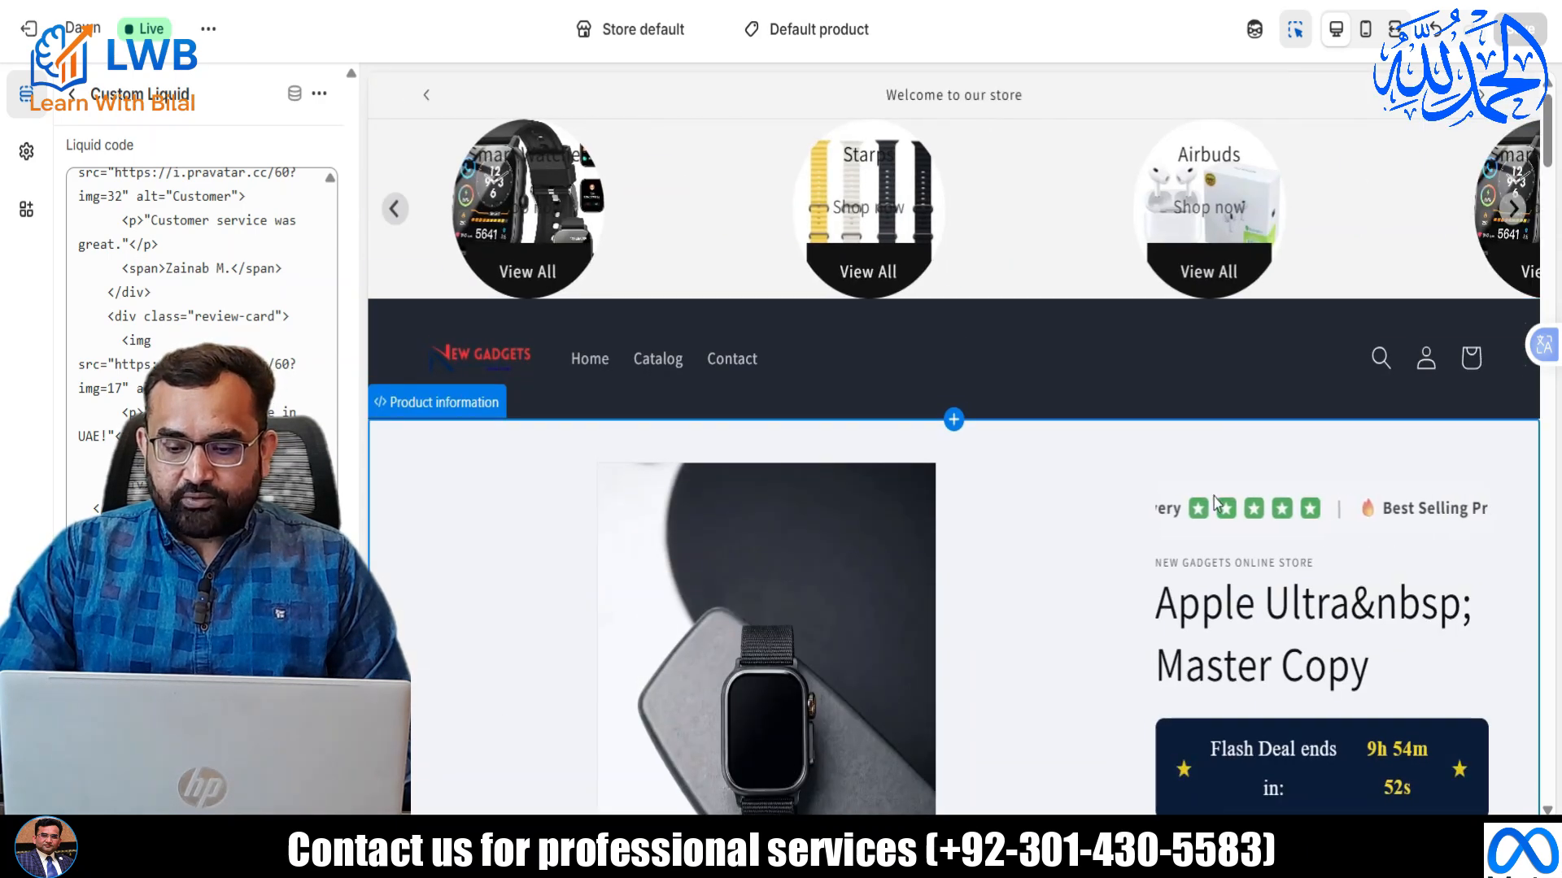
pyautogui.scroll(-5, 1256, 514)
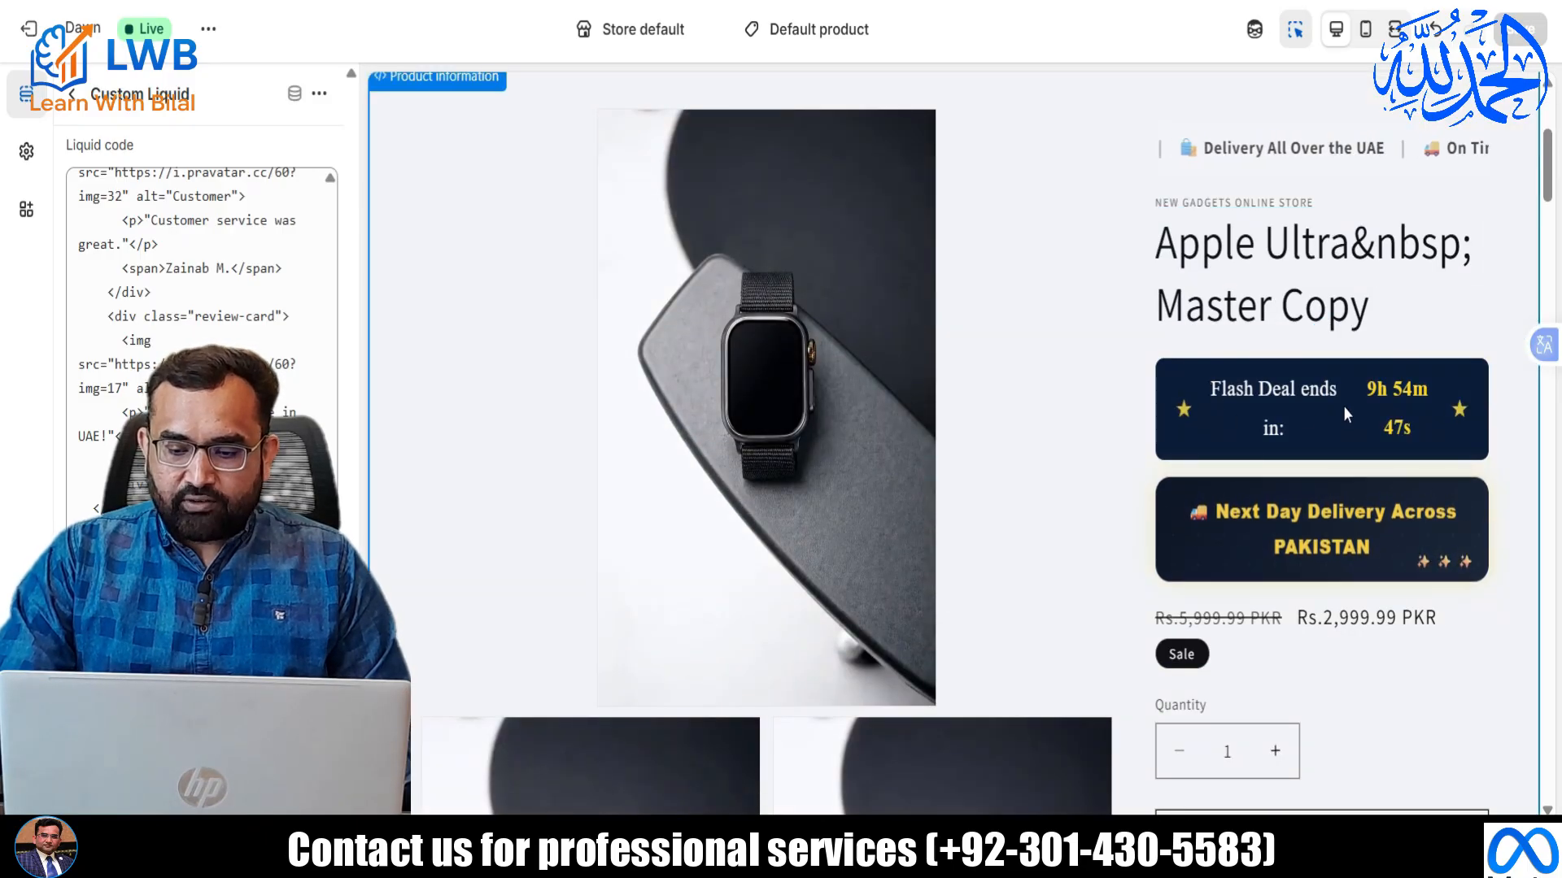
pyautogui.scroll(-5, 1373, 509)
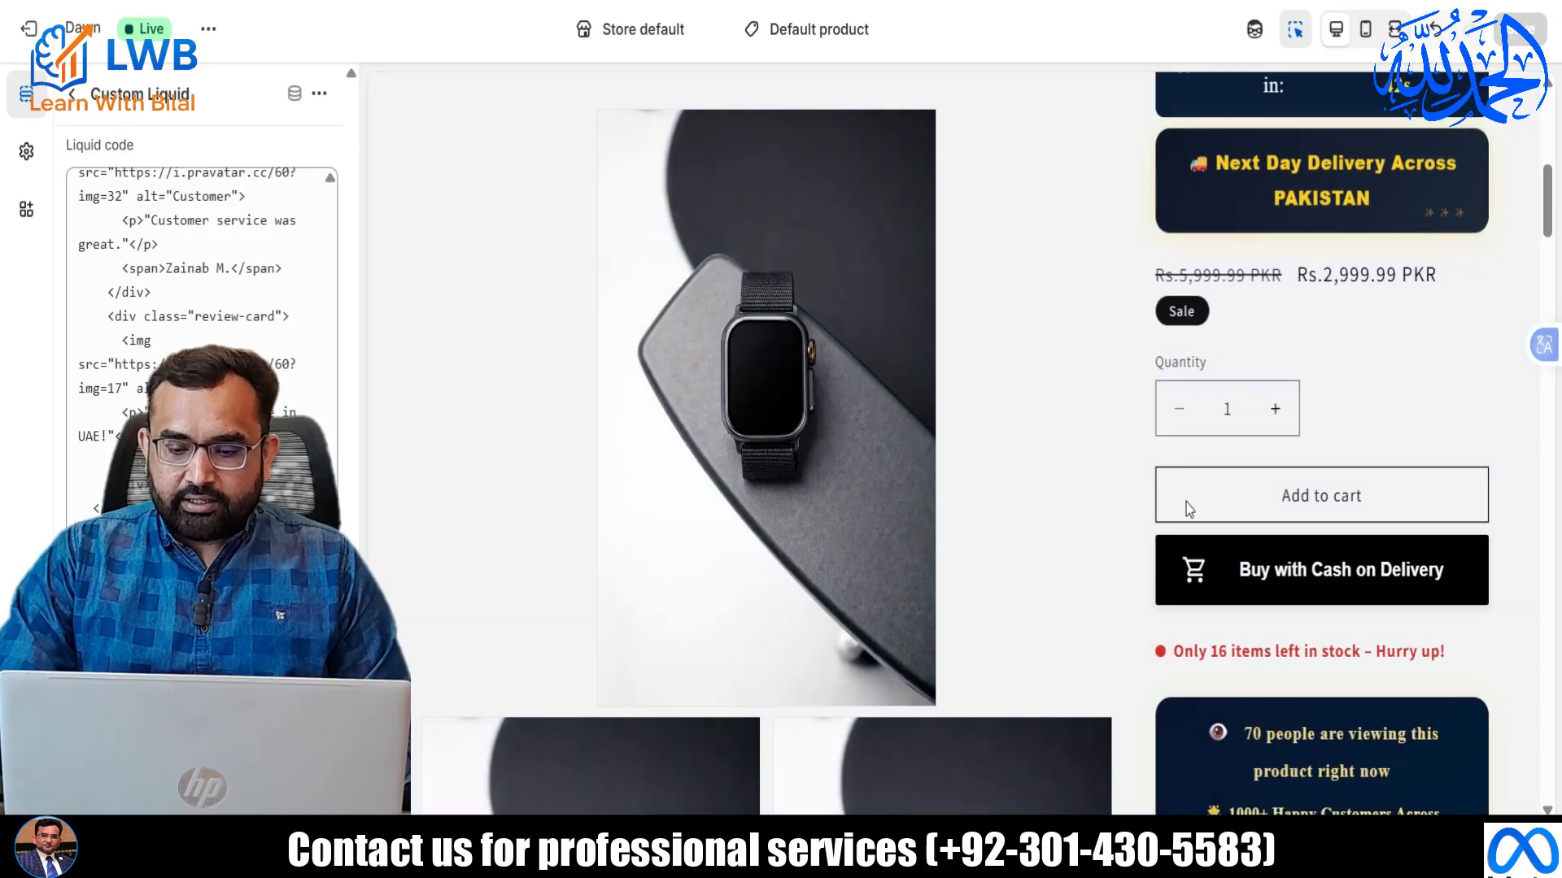
pyautogui.scroll(-3, 1261, 504)
pyautogui.scroll(-2, 1389, 333)
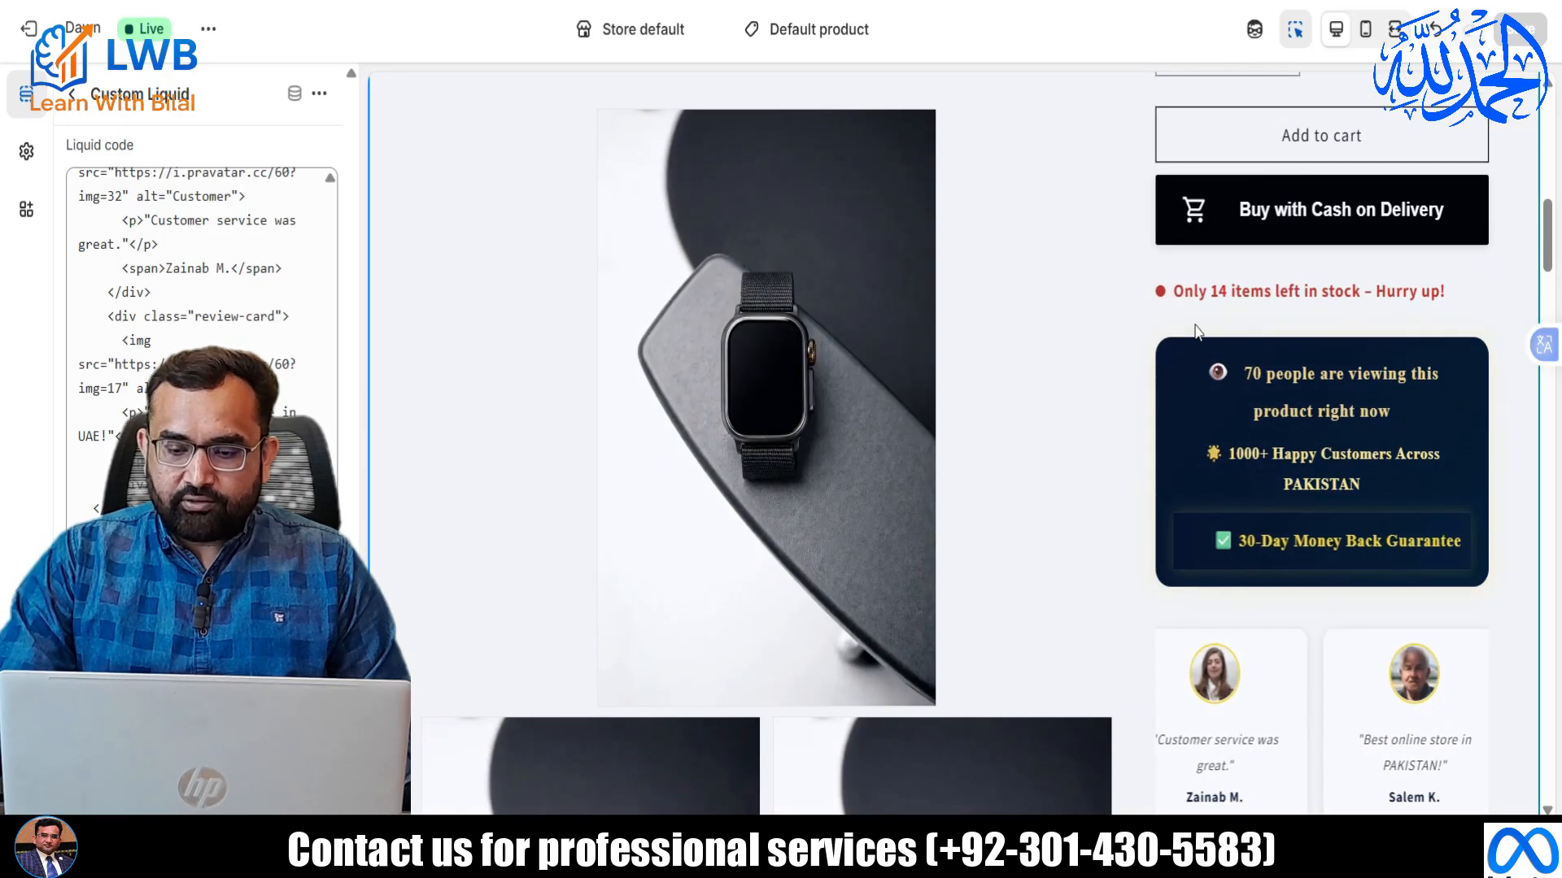
pyautogui.scroll(-3, 1342, 301)
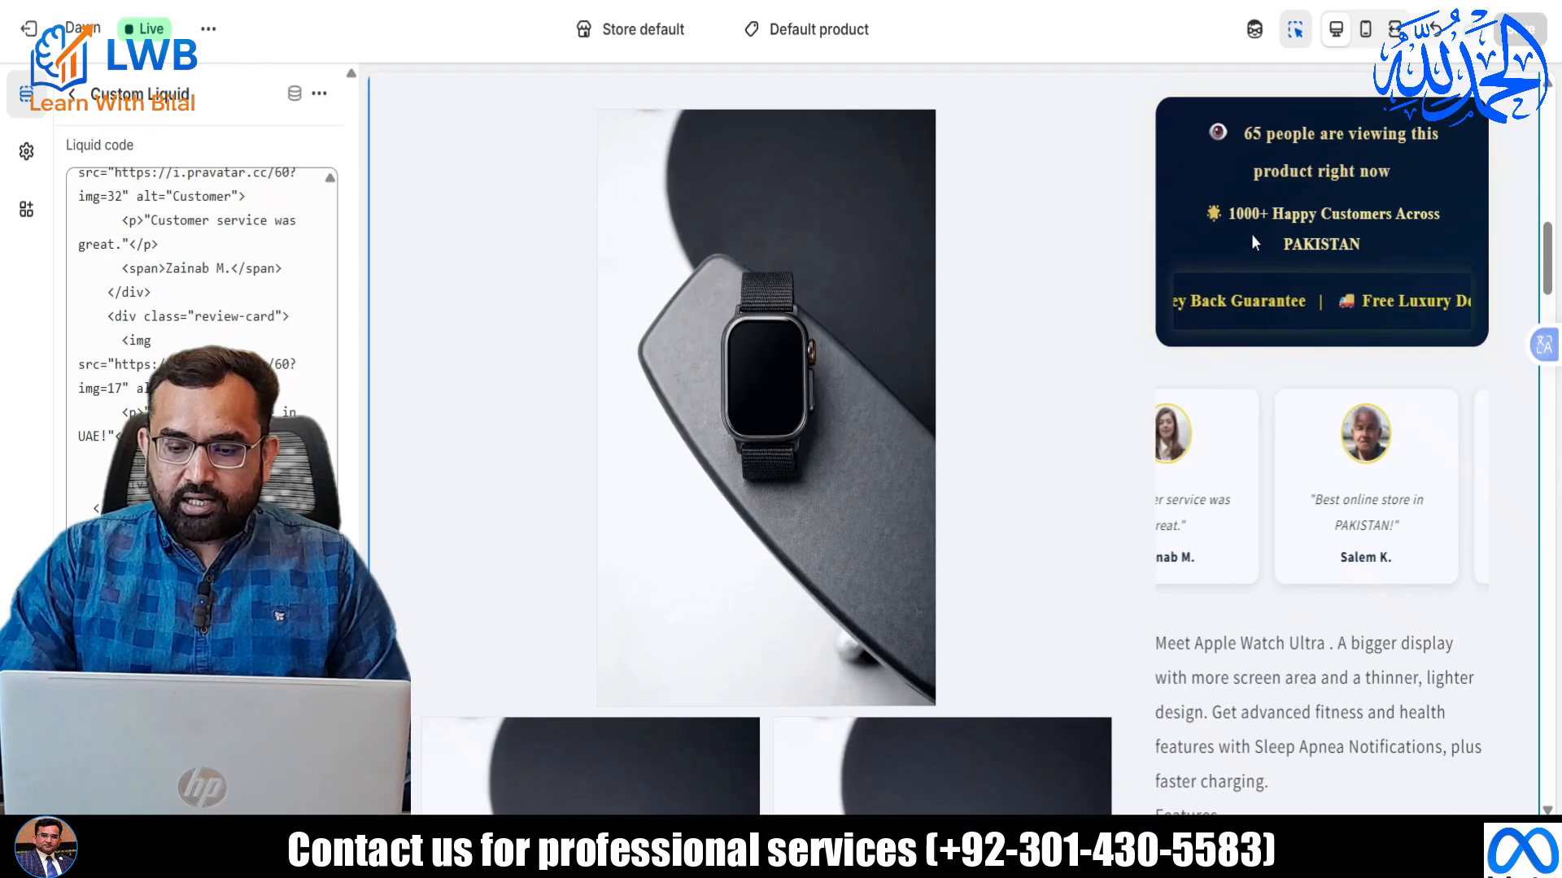
pyautogui.scroll(-2, 1203, 357)
pyautogui.scroll(-3, 1264, 374)
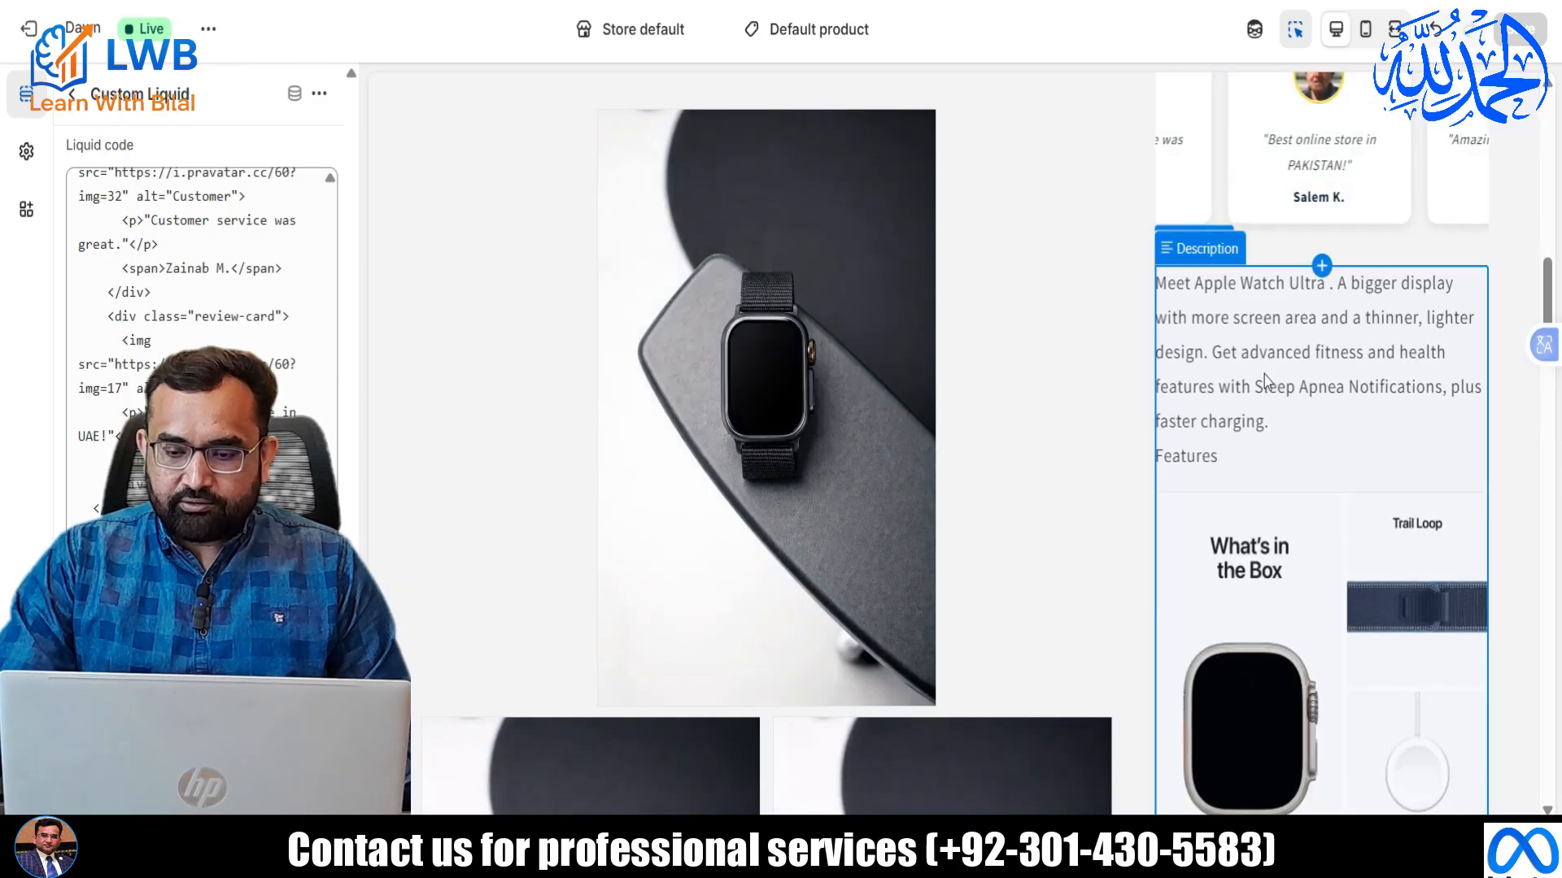
pyautogui.scroll(-12, 1283, 366)
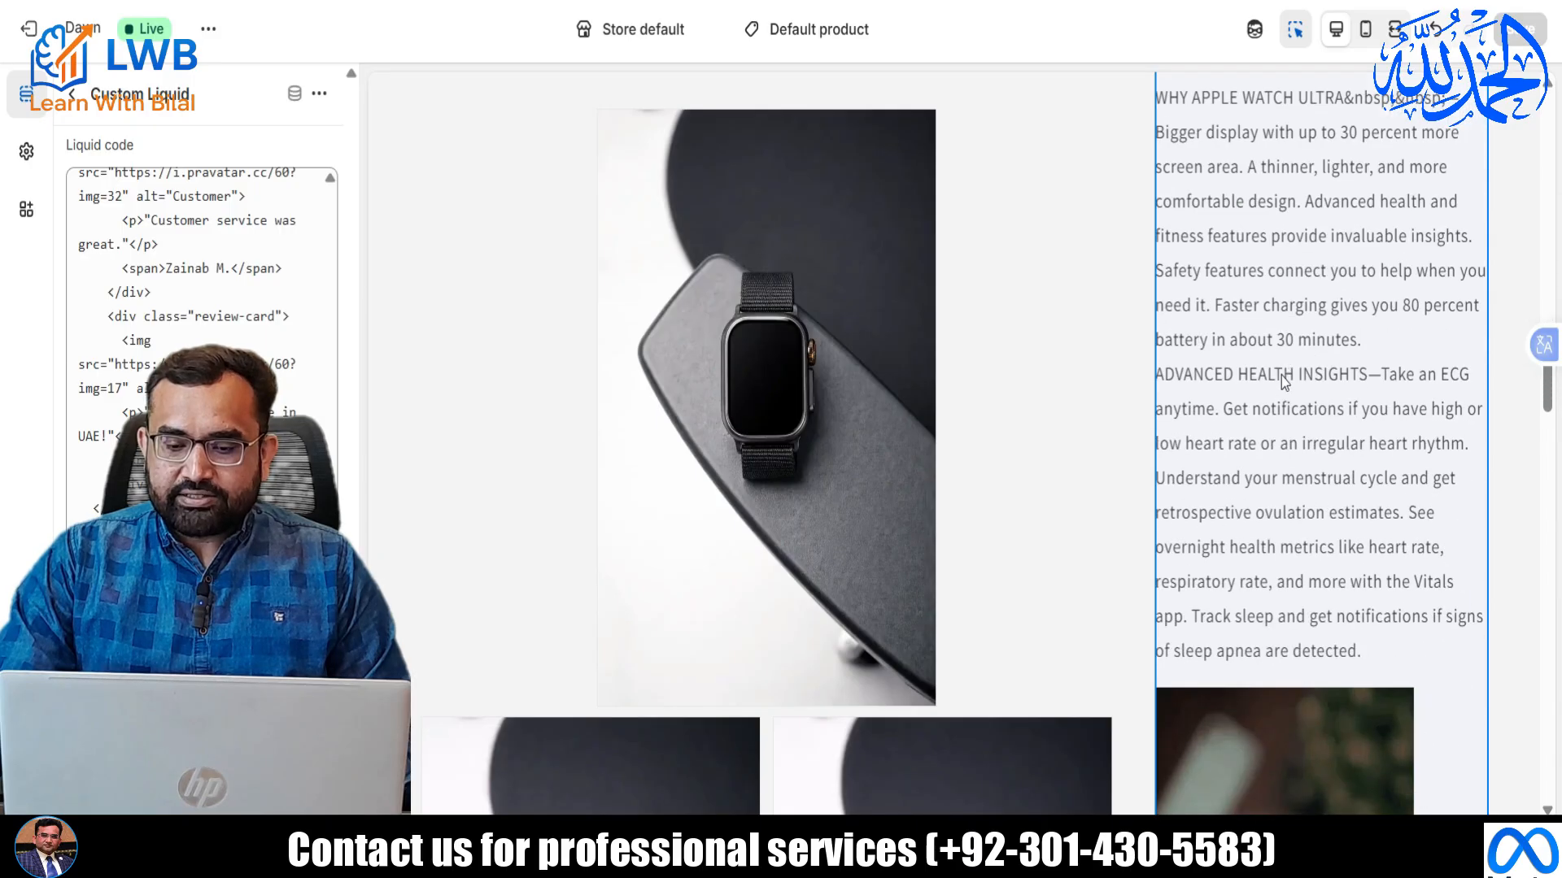
pyautogui.scroll(-15, 1281, 376)
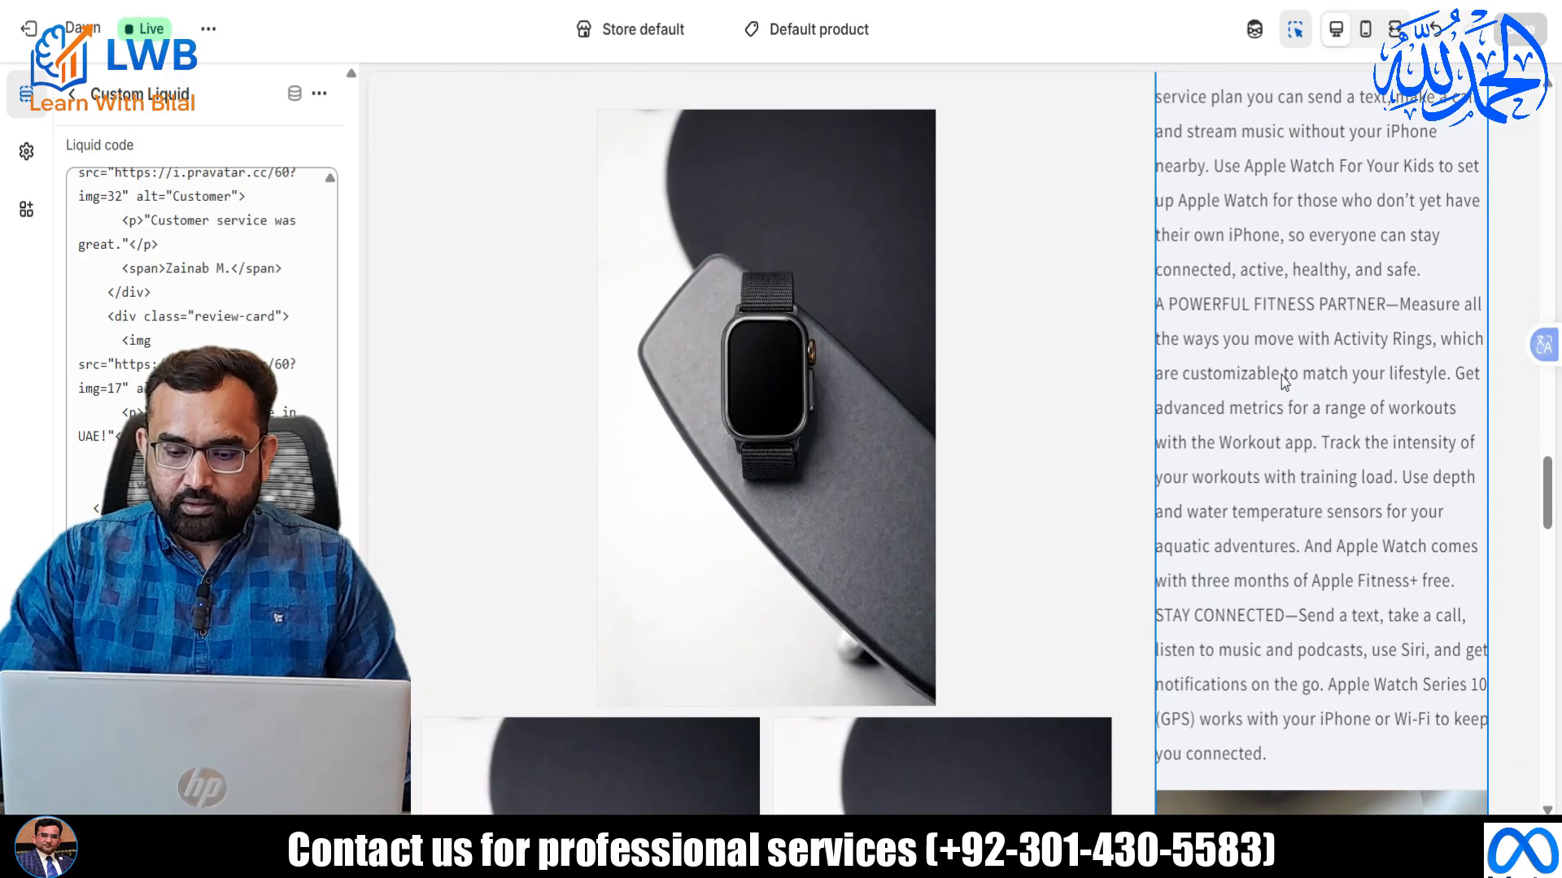
pyautogui.scroll(-15, 1281, 375)
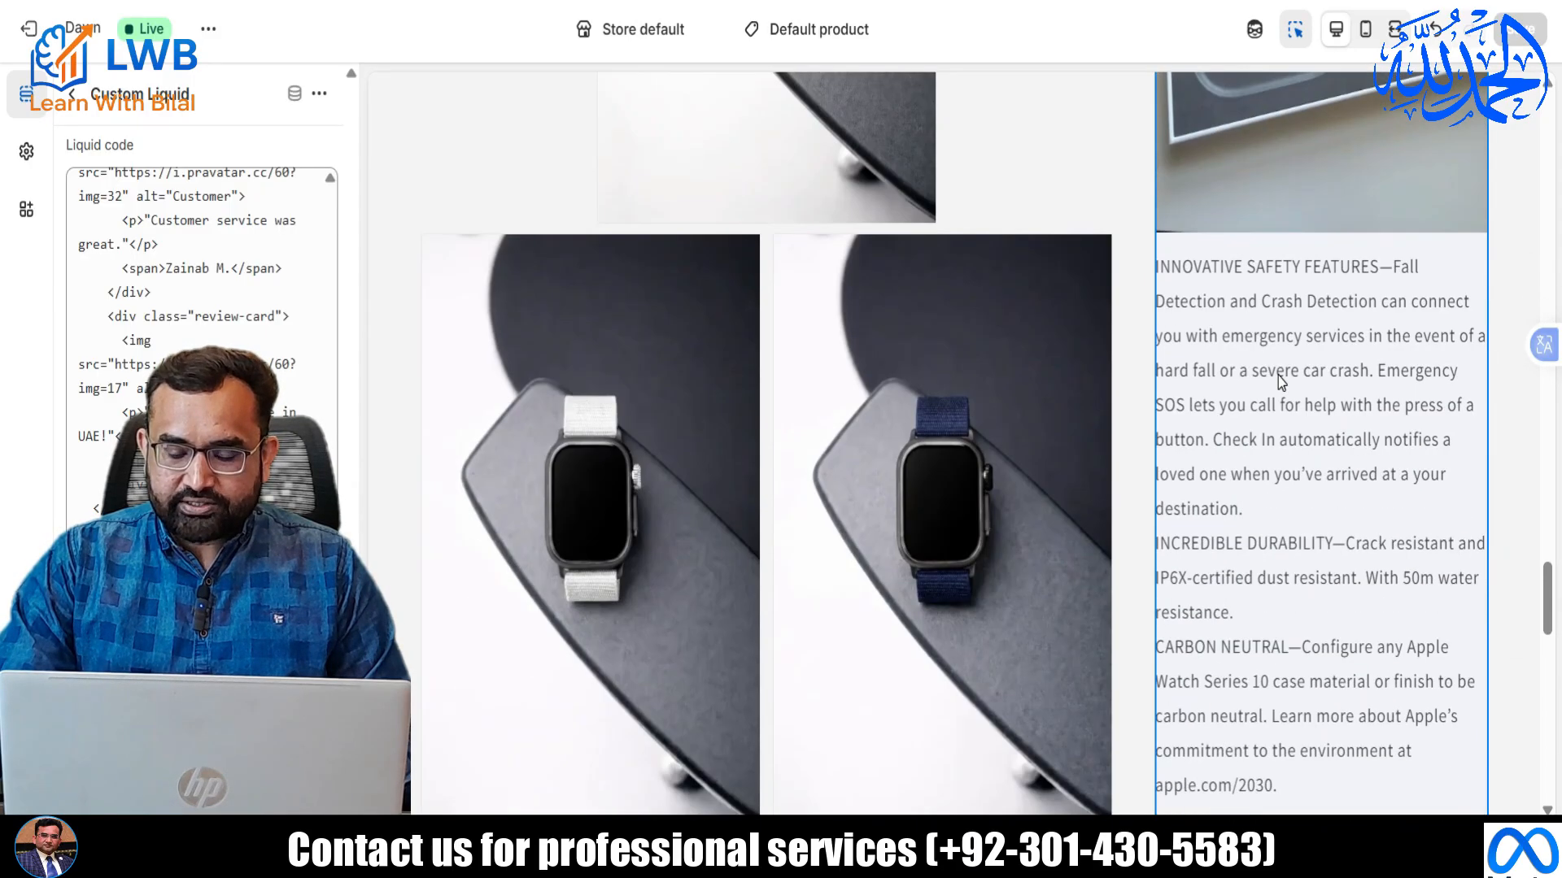
pyautogui.scroll(-15, 1262, 375)
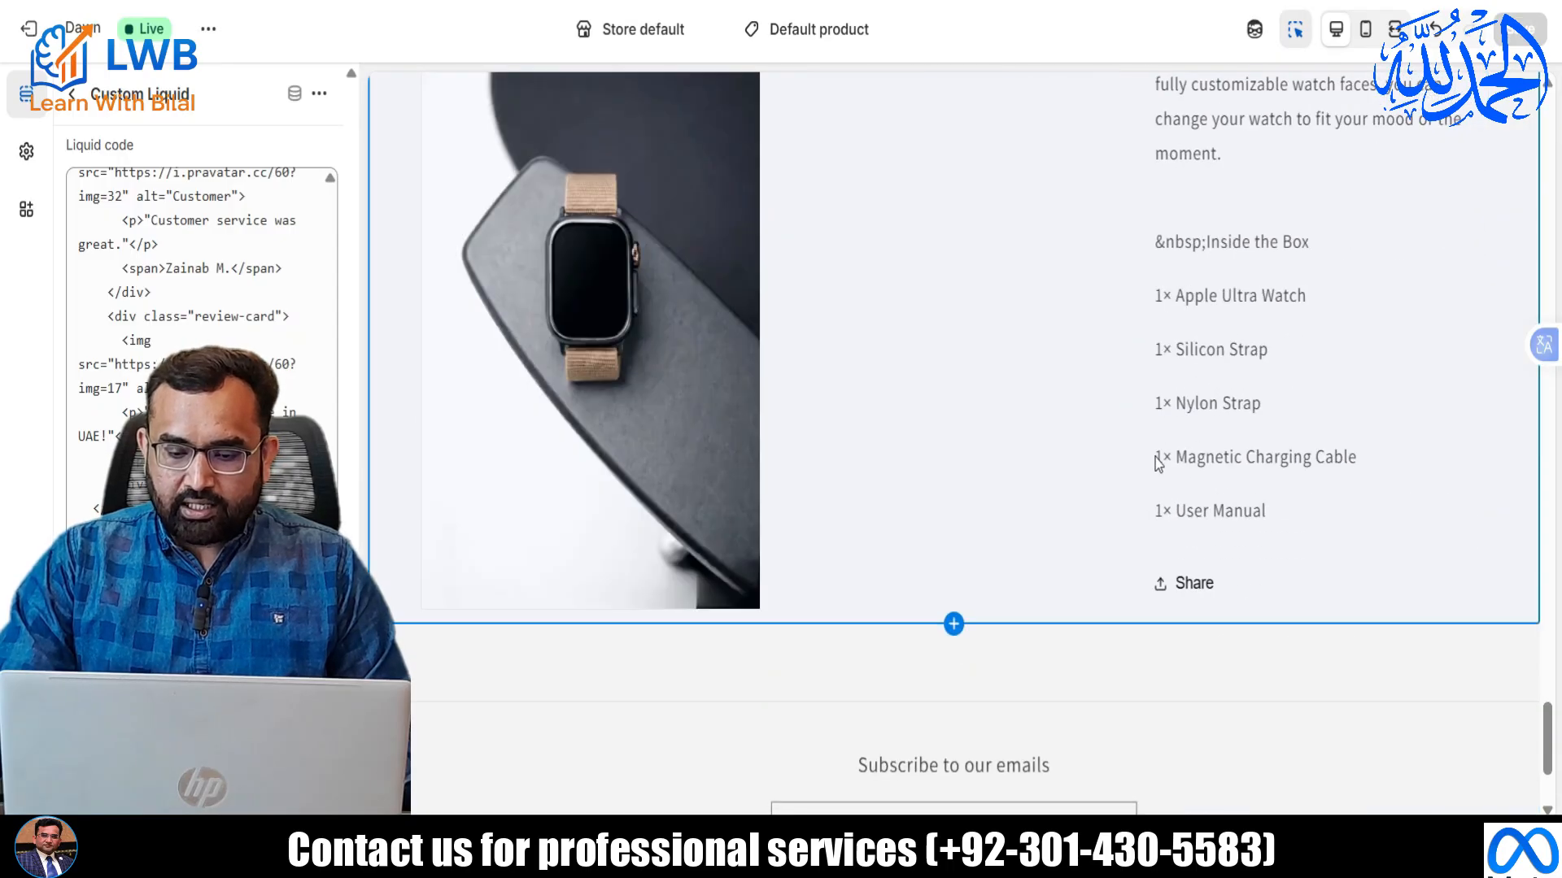
pyautogui.scroll(-3, 1018, 383)
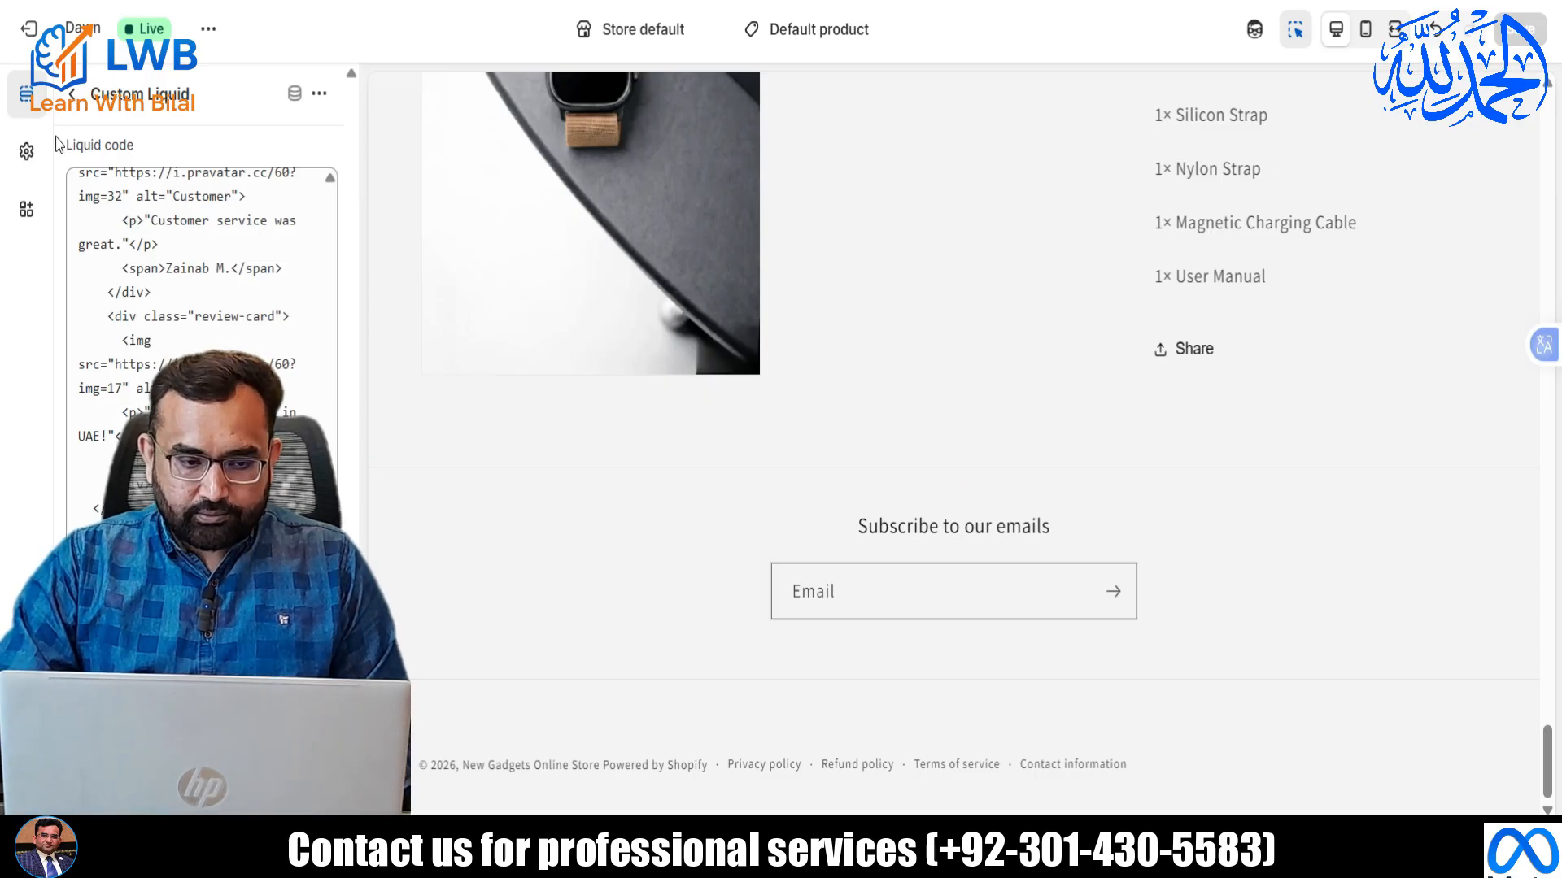
# In the Dawn theme's code editor, close announcement-bar.liquid and create a file named GM-testimonial-slider.liquid in the sections folder.
pyautogui.click(76, 94)
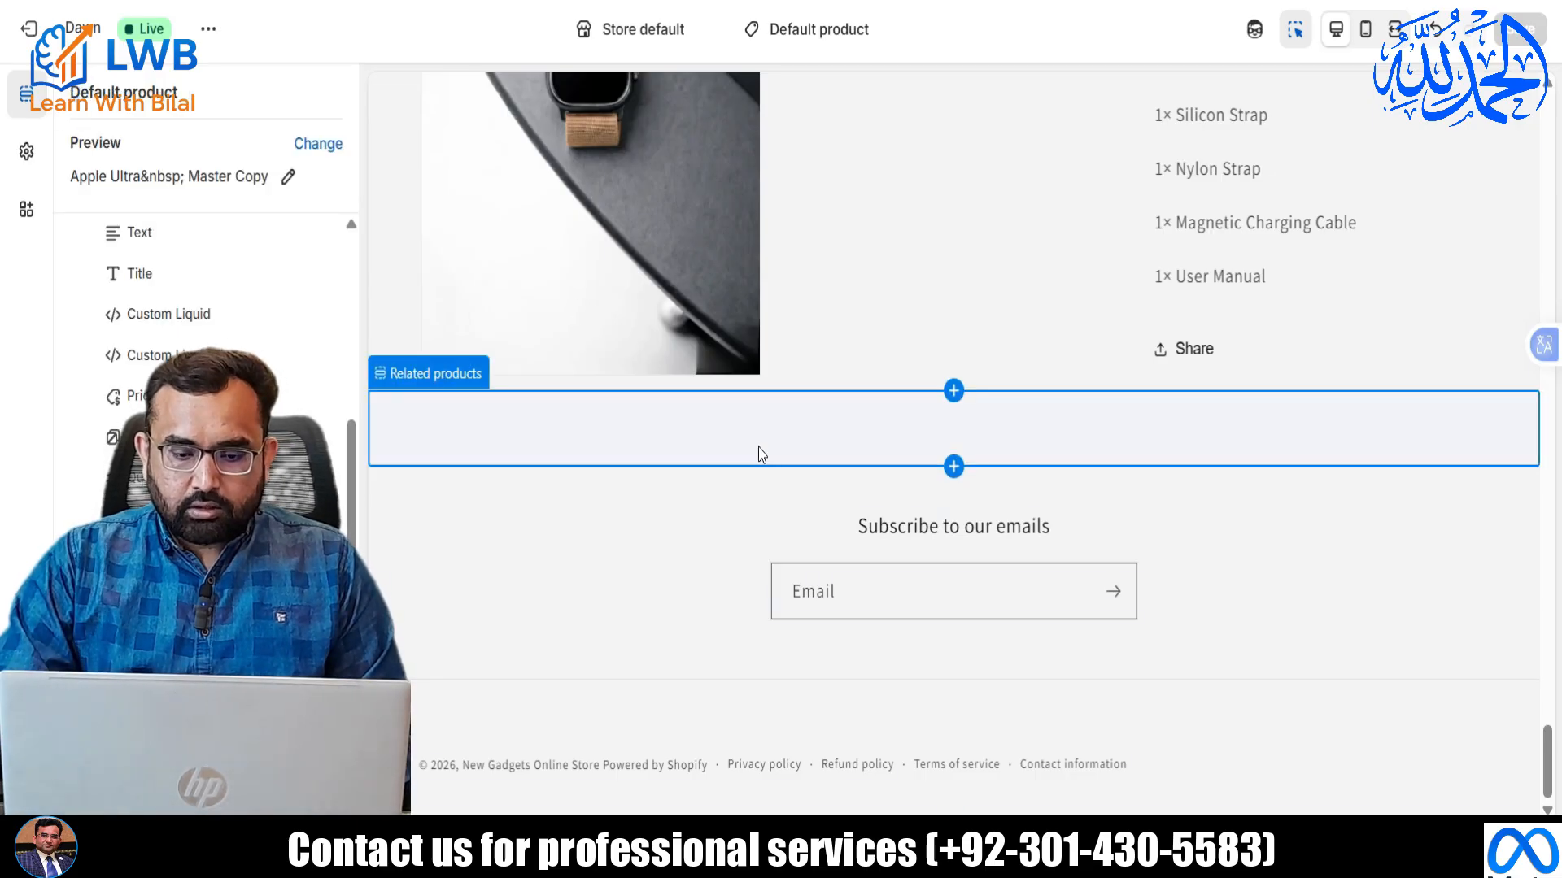
pyautogui.click(1159, 1)
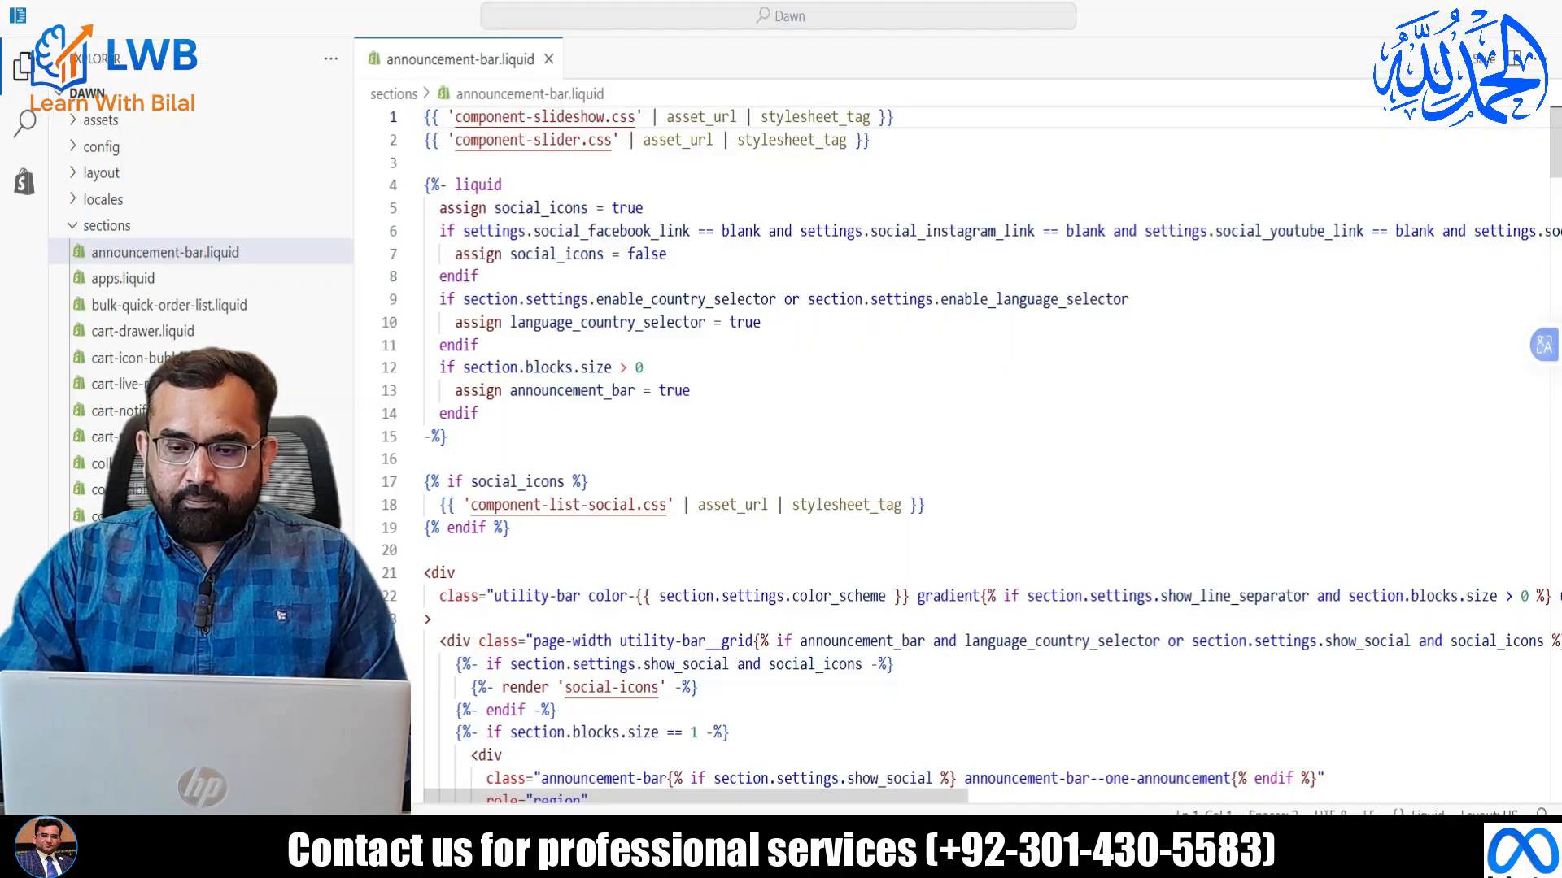
pyautogui.click(549, 59)
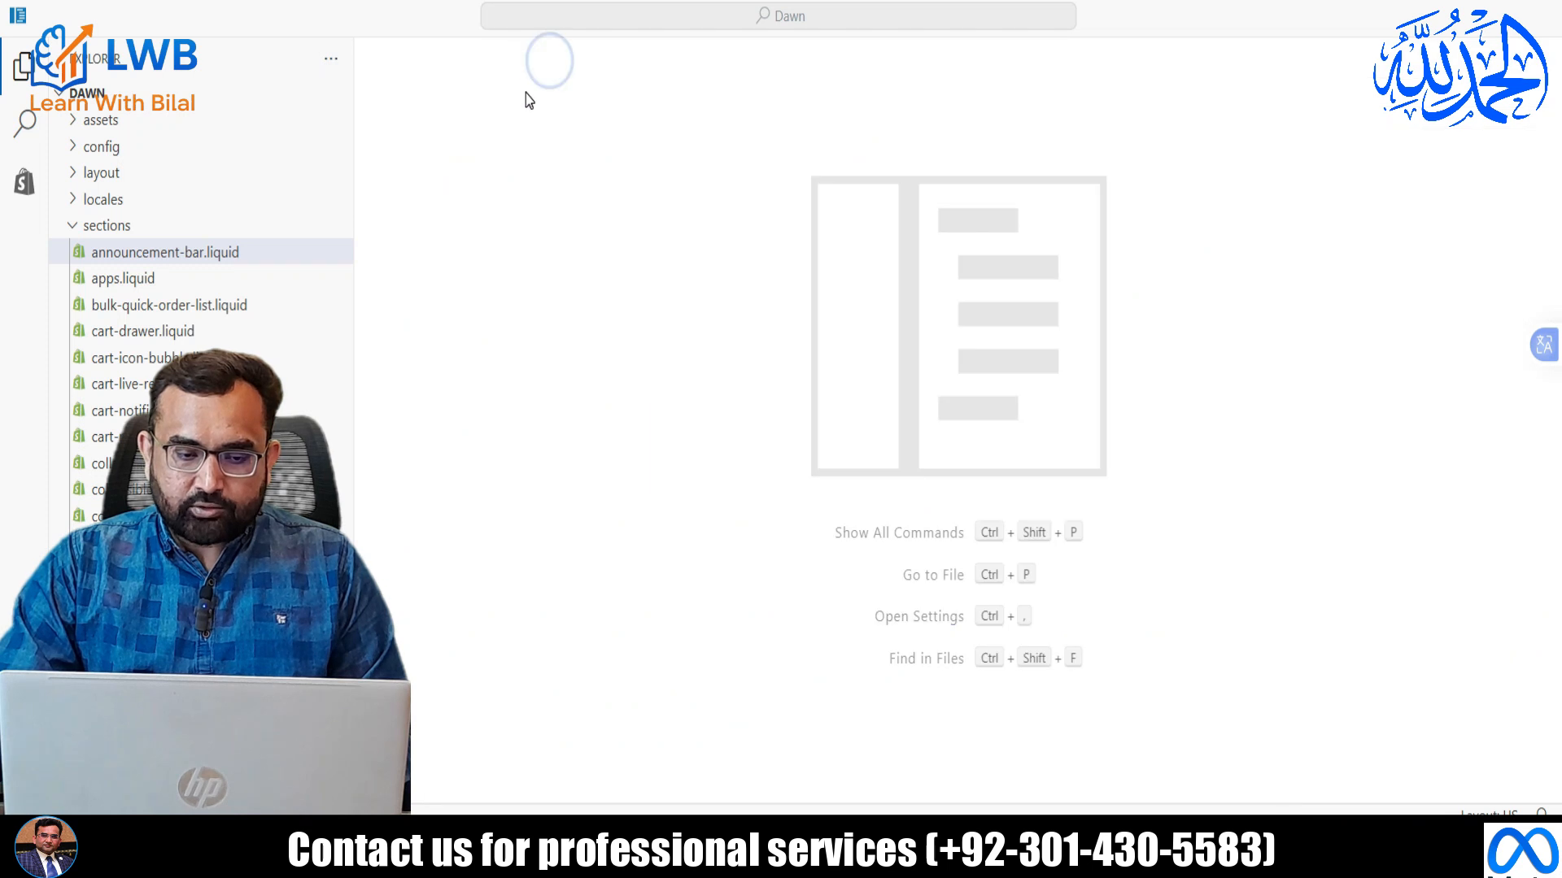
pyautogui.click(124, 227)
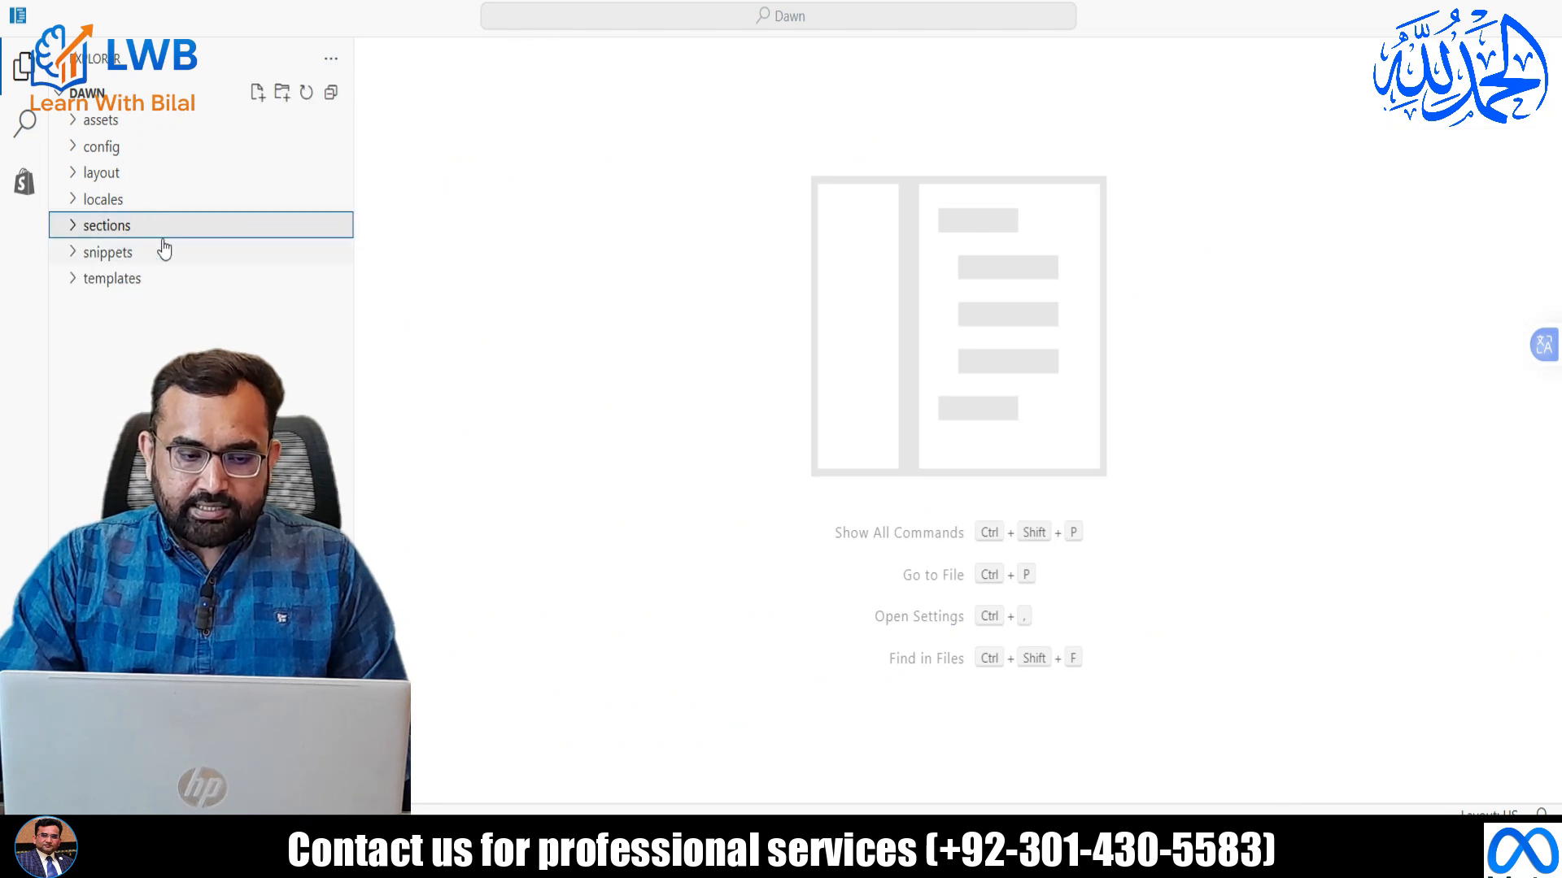
pyautogui.click(256, 92)
pyautogui.write('GM-testimonial-slider.liquid')
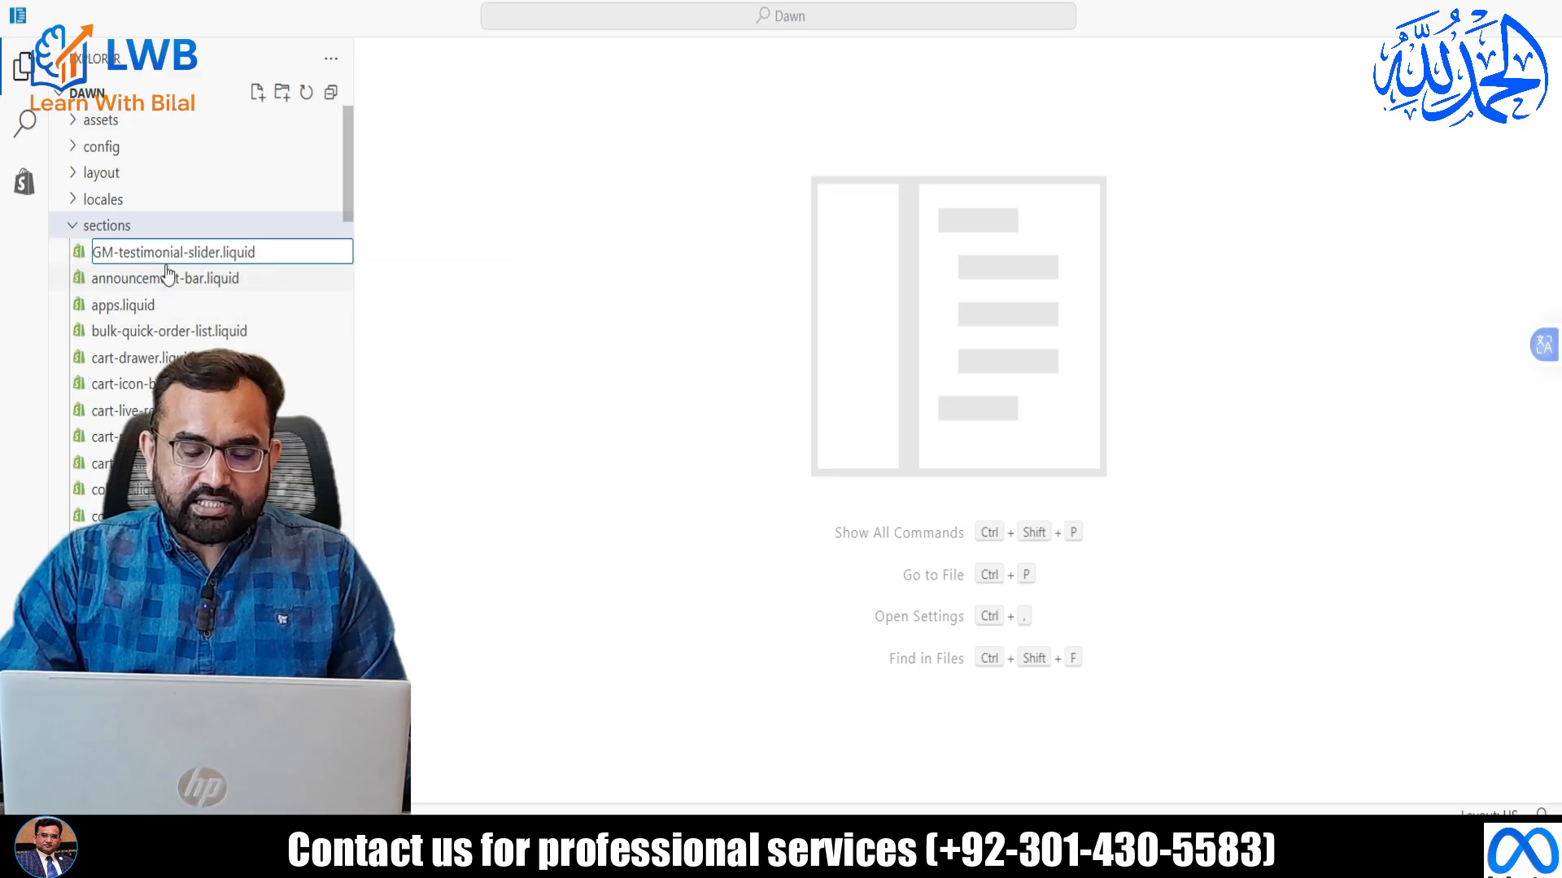
pyautogui.press('Return')
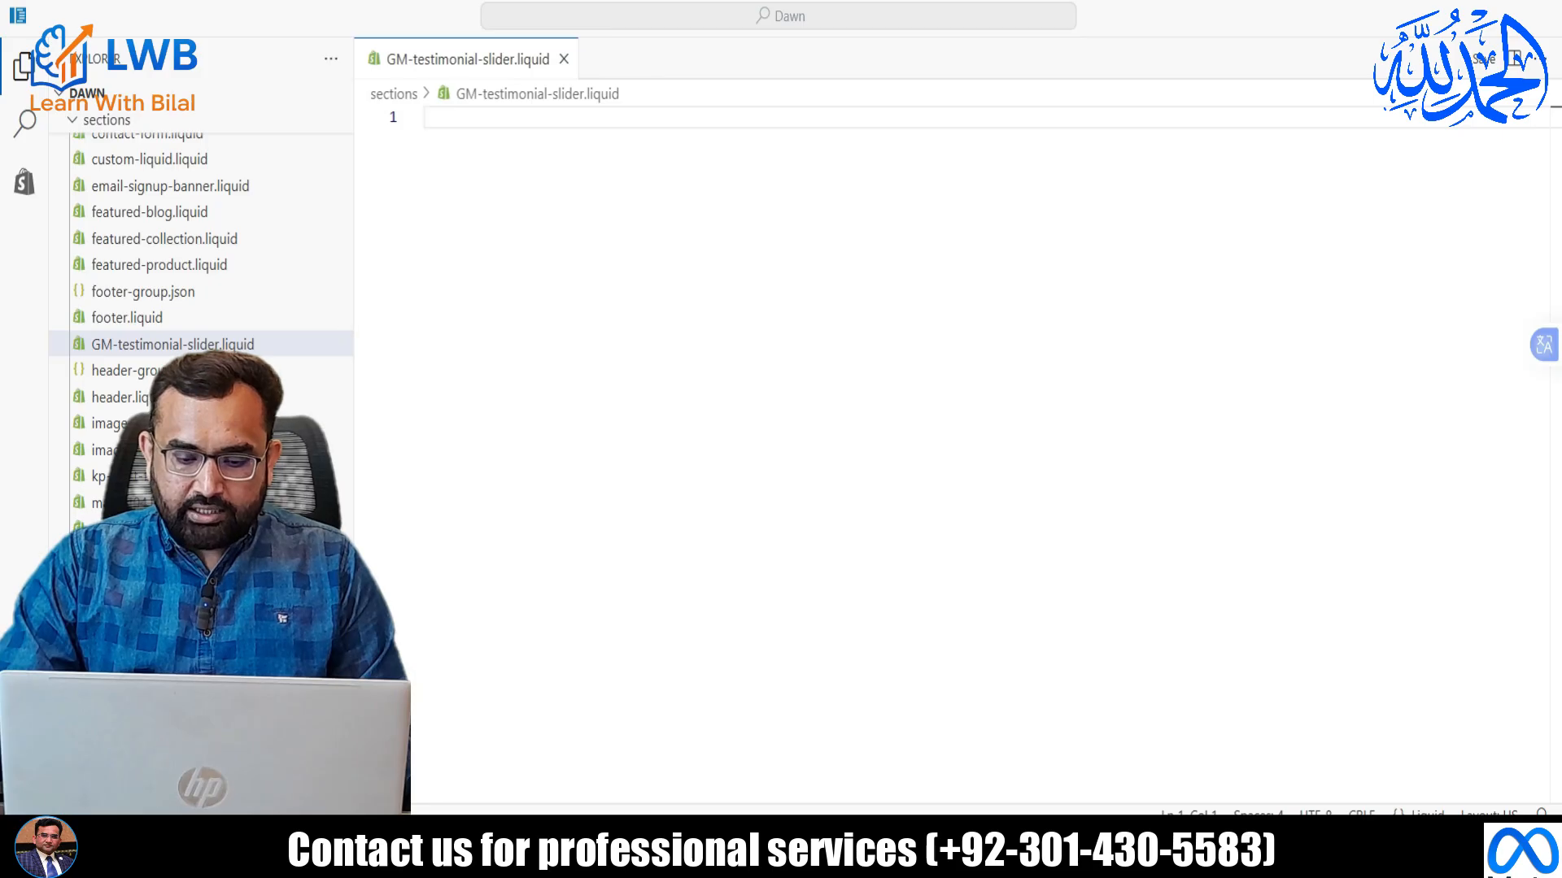
# Copy all the code from "4. GM-testimonial-slider.liquid.txt" into the empty GM-testimonial-slider.liquid section file.
pyautogui.hotkey('alt', 'Tab')
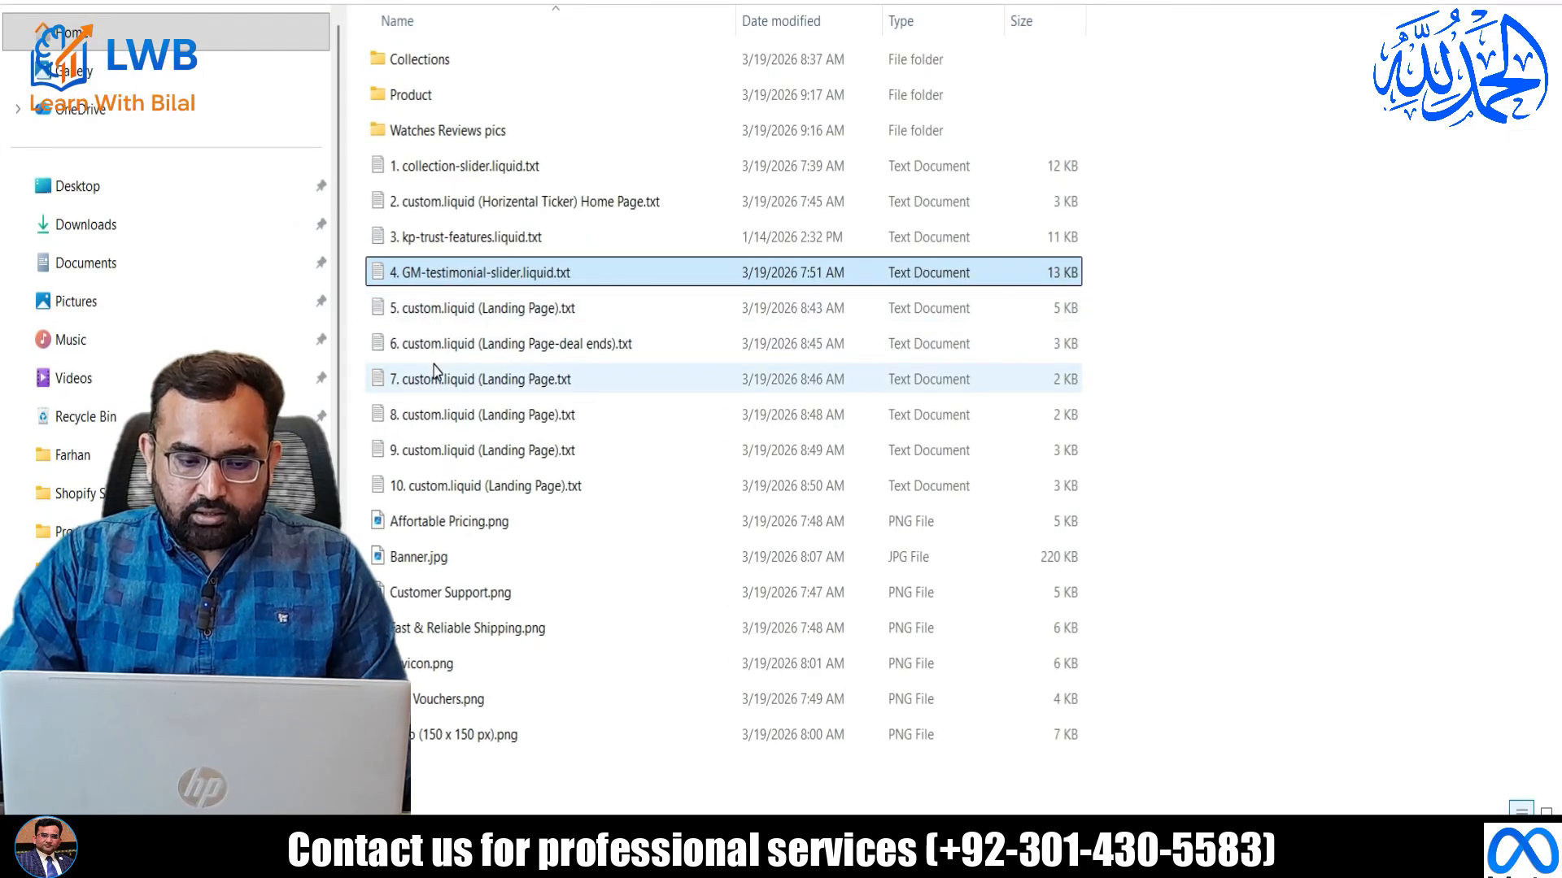
pyautogui.doubleClick(442, 278)
pyautogui.click(573, 288)
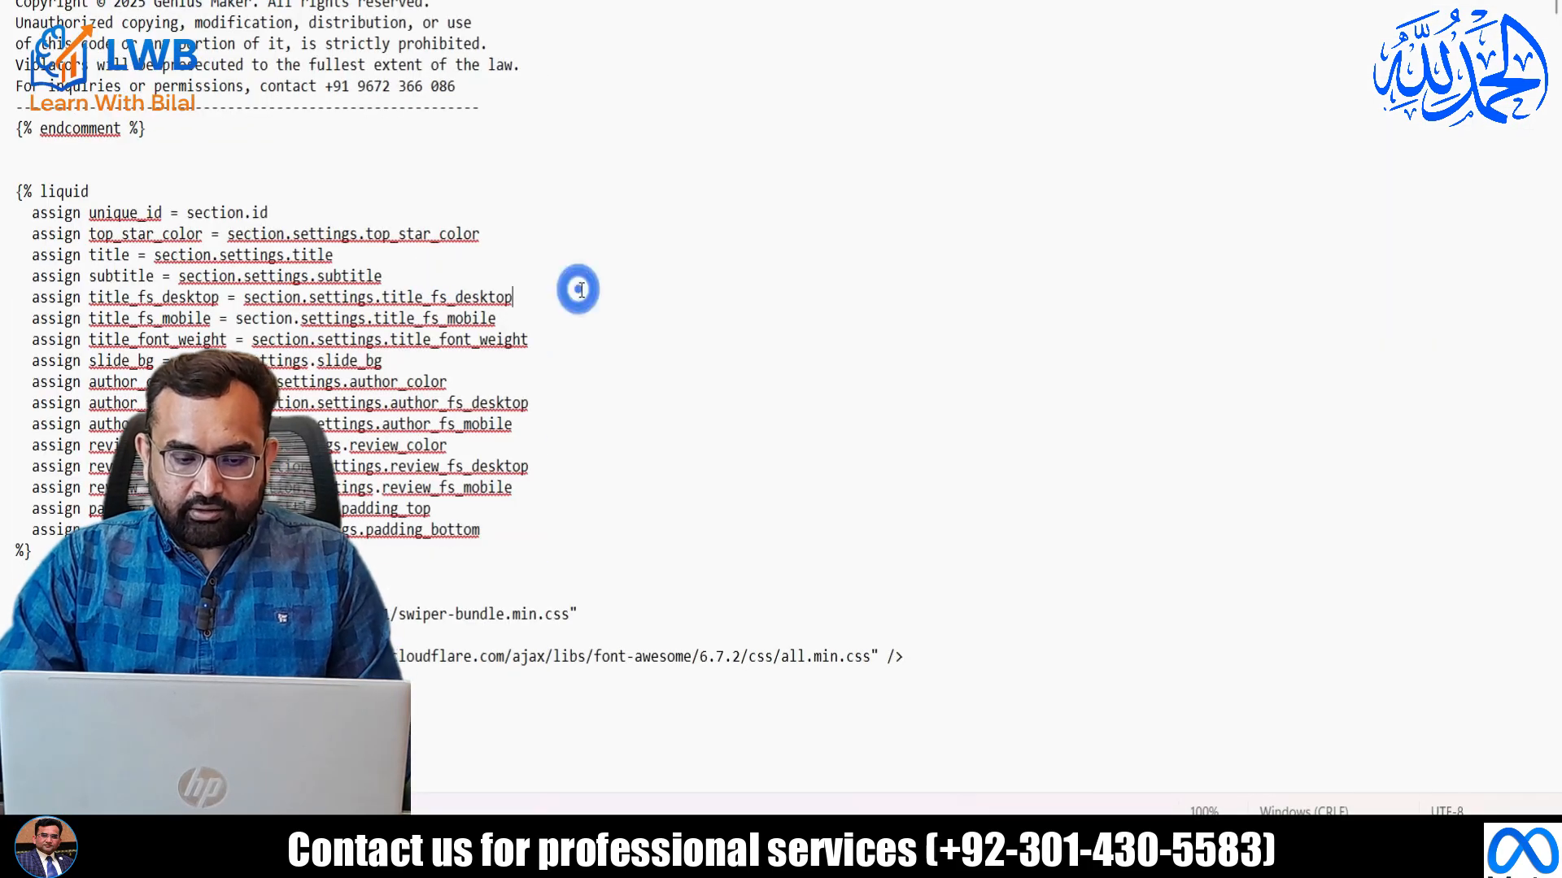
pyautogui.hotkey('ctrl', 'a')
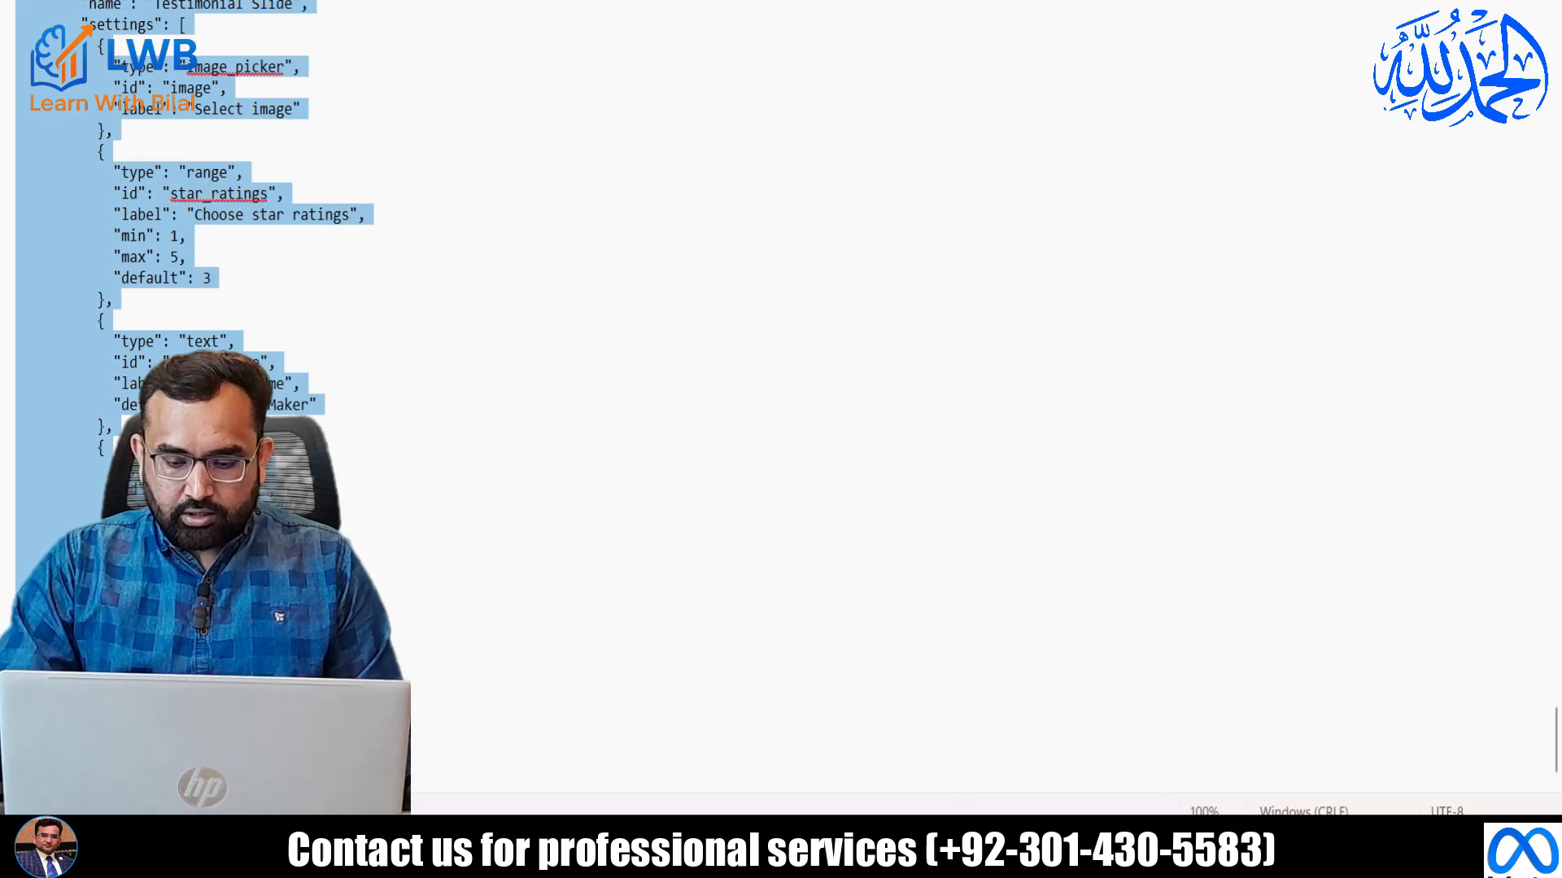
pyautogui.hotkey('ctrl', 'c')
pyautogui.hotkey('alt', 'Tab')
pyautogui.hotkey('ctrl', 'v')
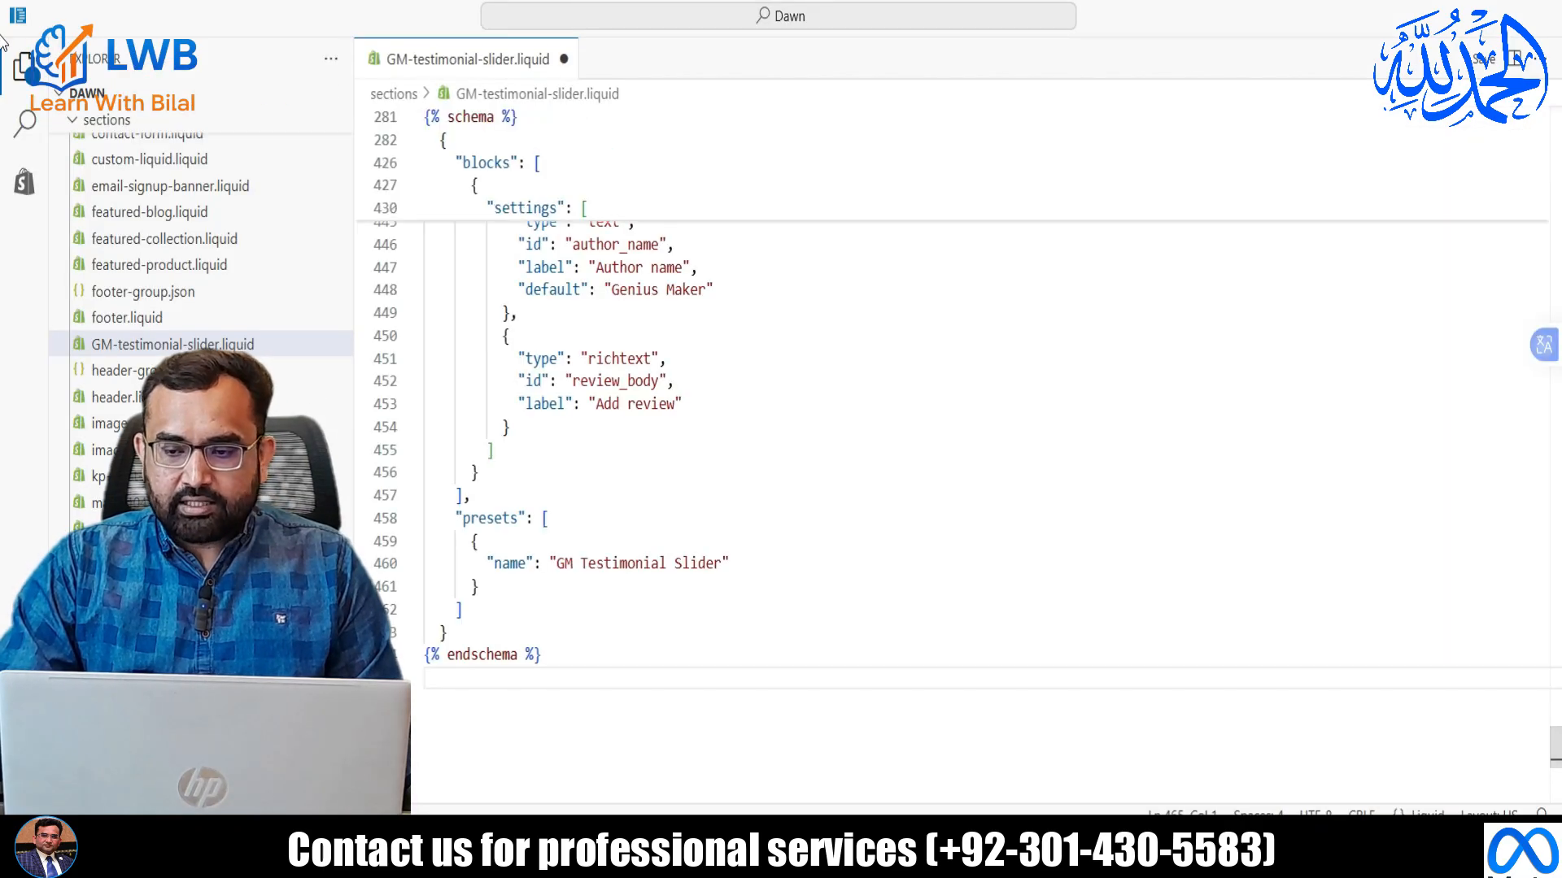
# Switch to the theme editor and add the GM Testimonial Slider section to the default product template.
pyautogui.hotkey('alt', 'Tab')
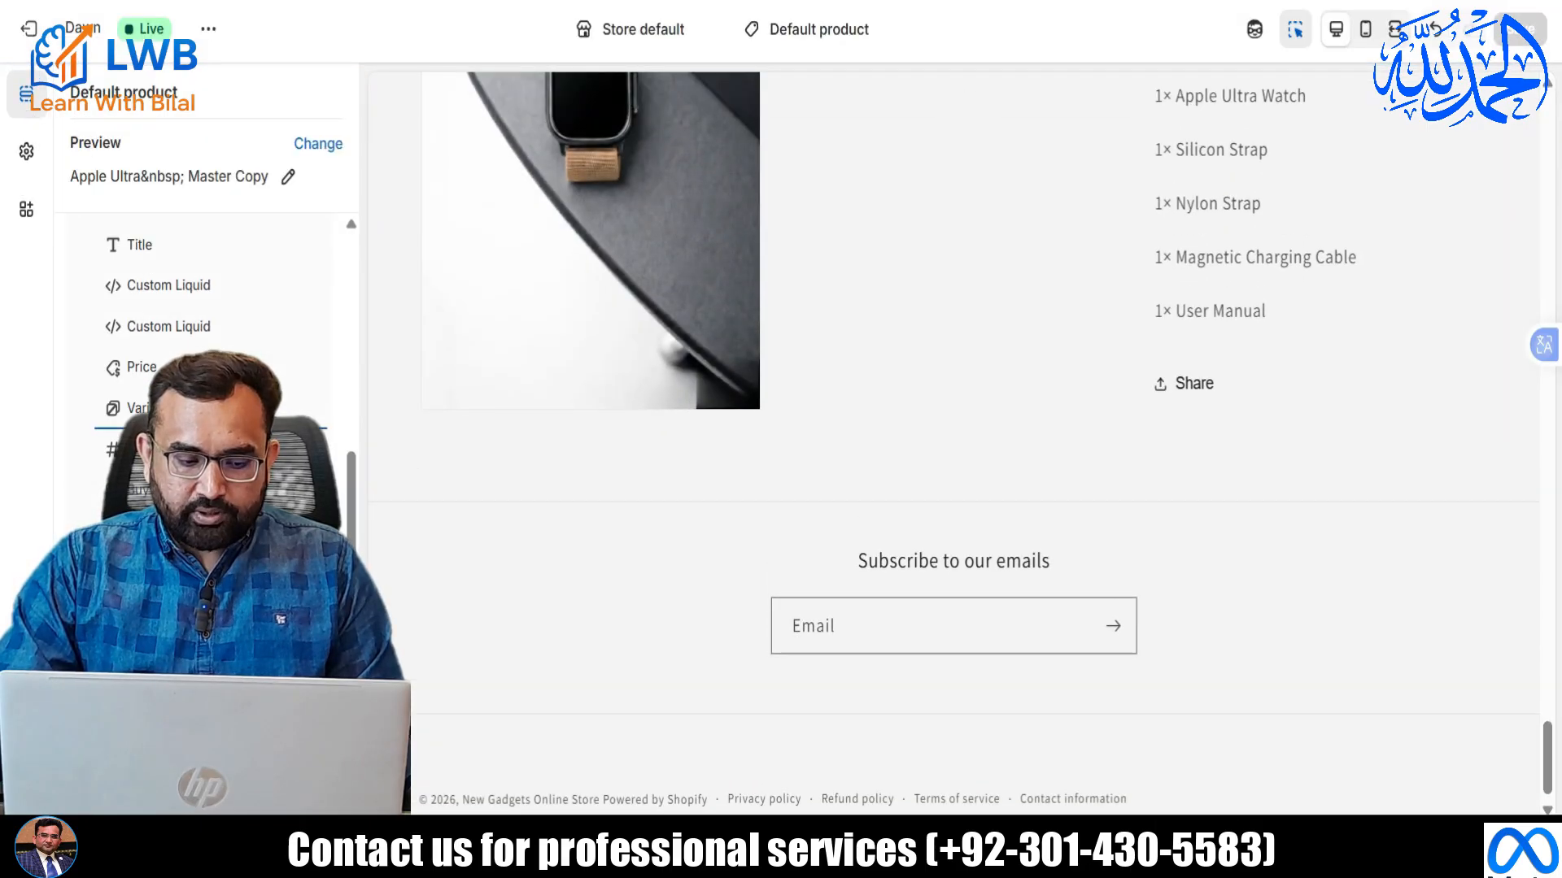
pyautogui.scroll(-2, 203, 341)
pyautogui.click(162, 663)
pyautogui.scroll(-4, 500, 538)
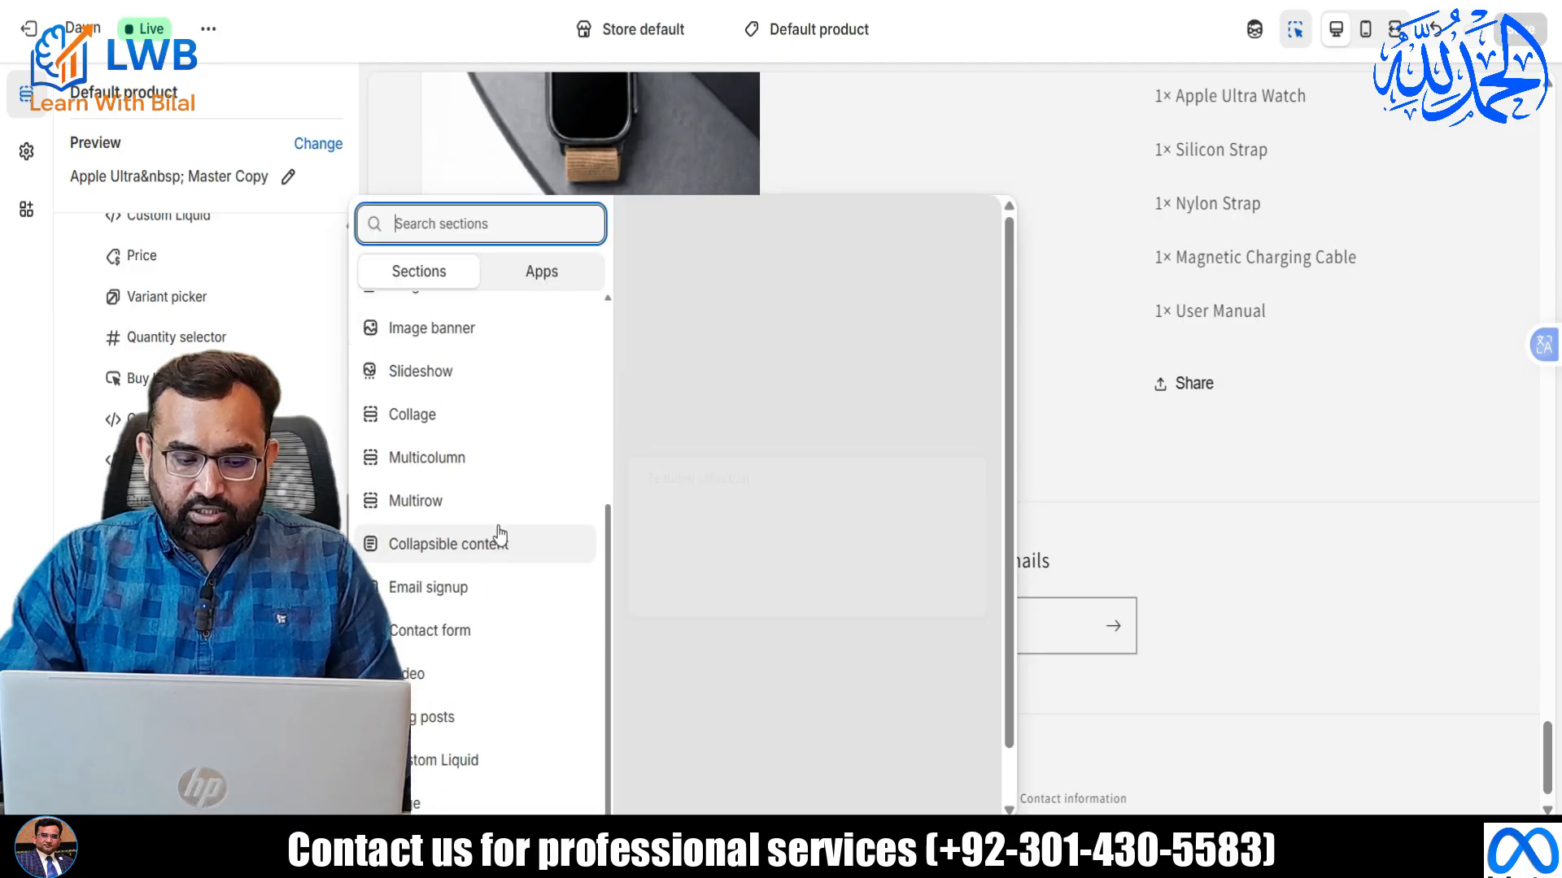
pyautogui.scroll(3, 500, 541)
pyautogui.scroll(-1, 510, 568)
pyautogui.scroll(-4, 512, 569)
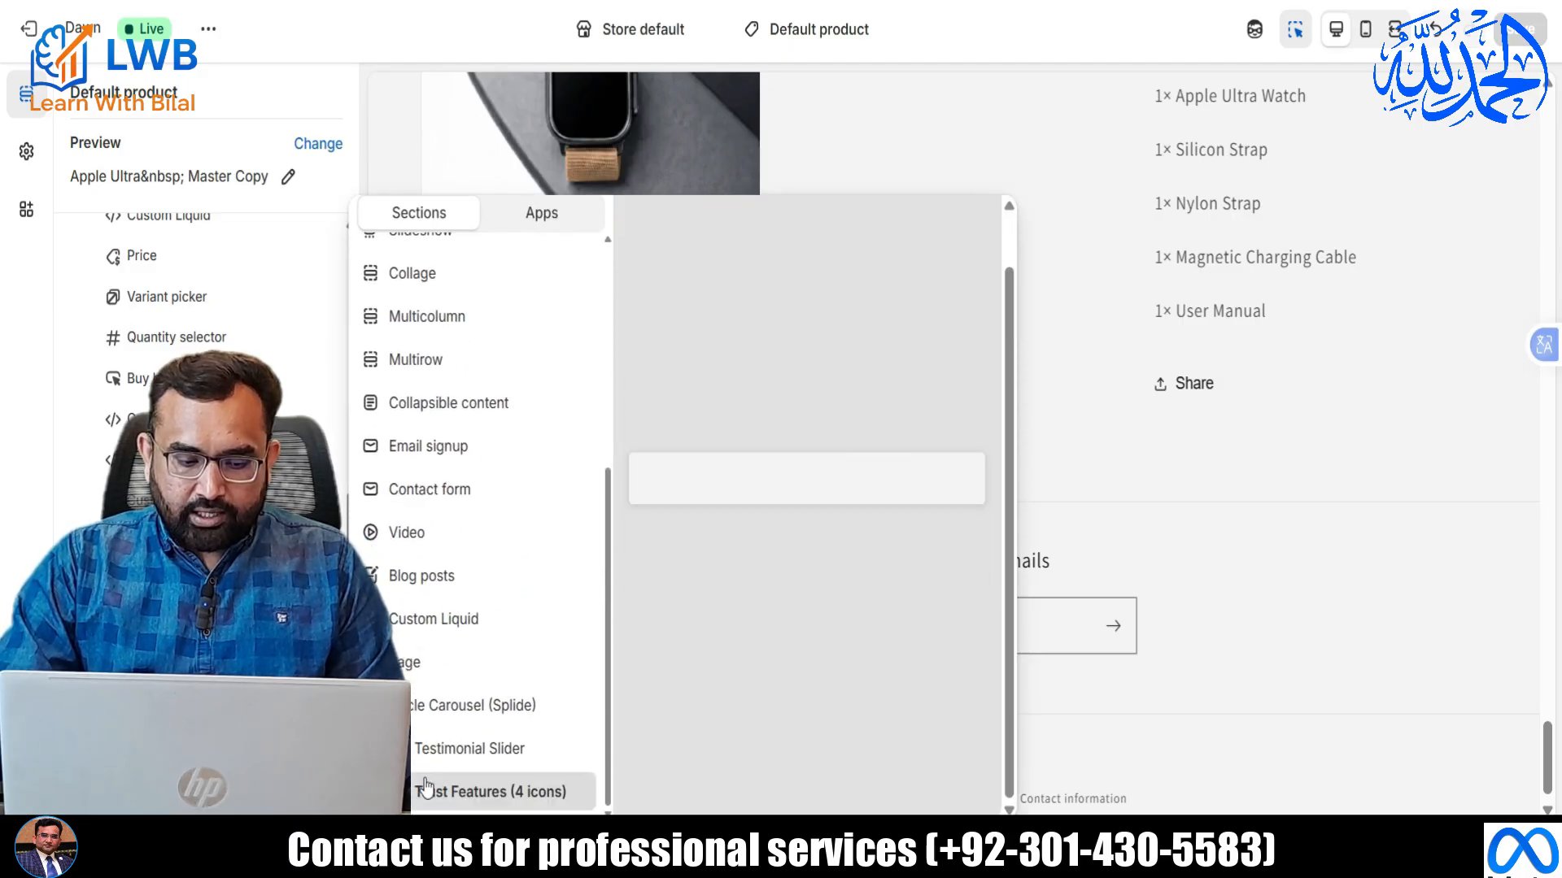
pyautogui.click(498, 760)
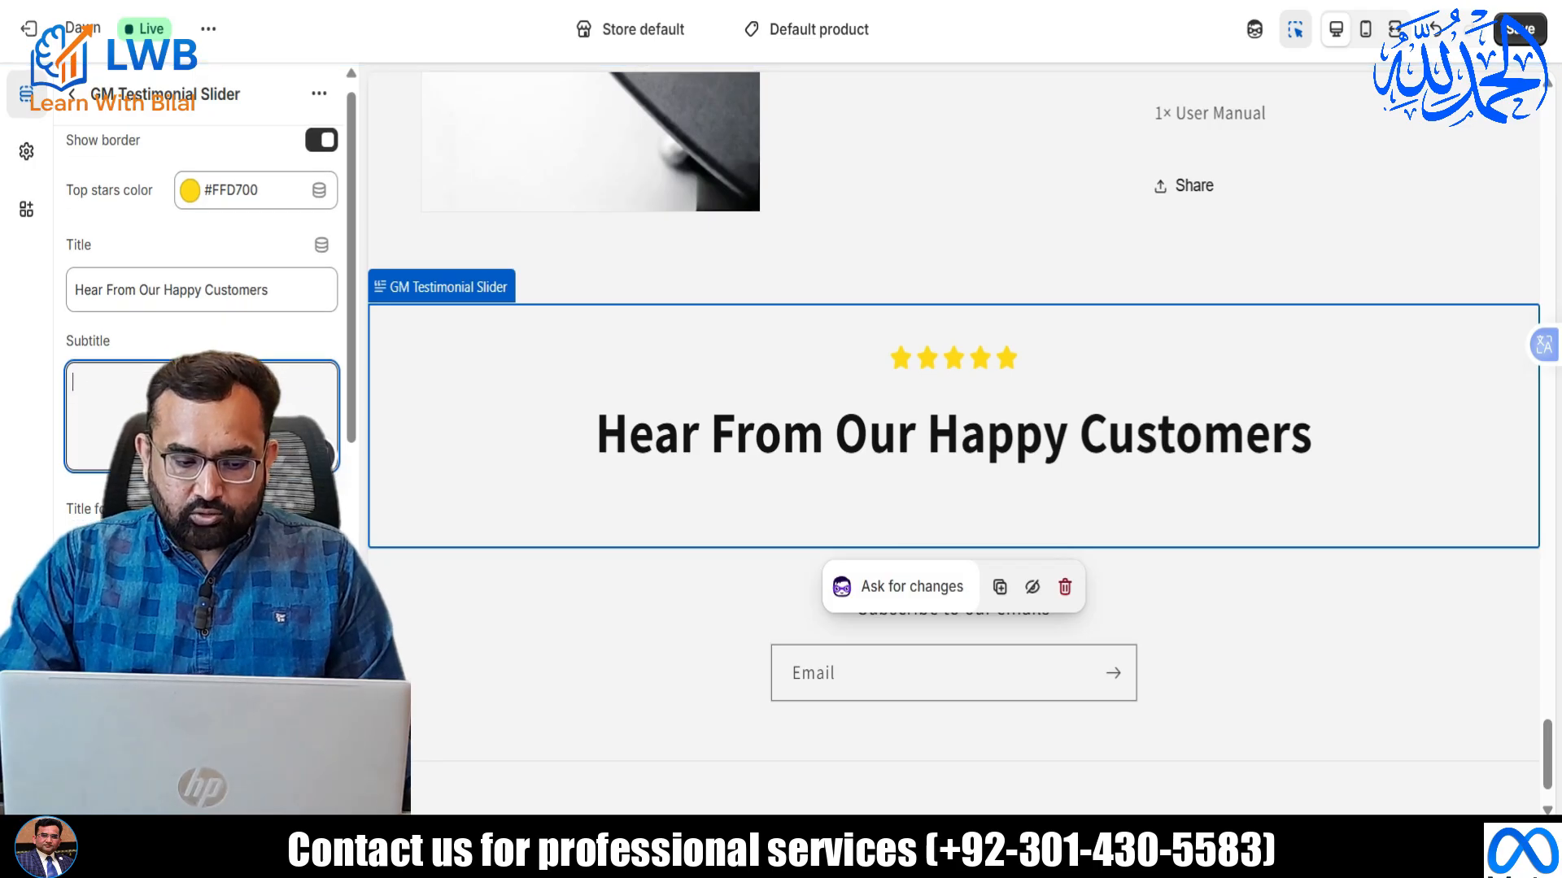
# Look through the GM Testimonial Slider section's title, font and color settings, and save the theme.
pyautogui.scroll(-4, 201, 325)
pyautogui.scroll(-3, 202, 325)
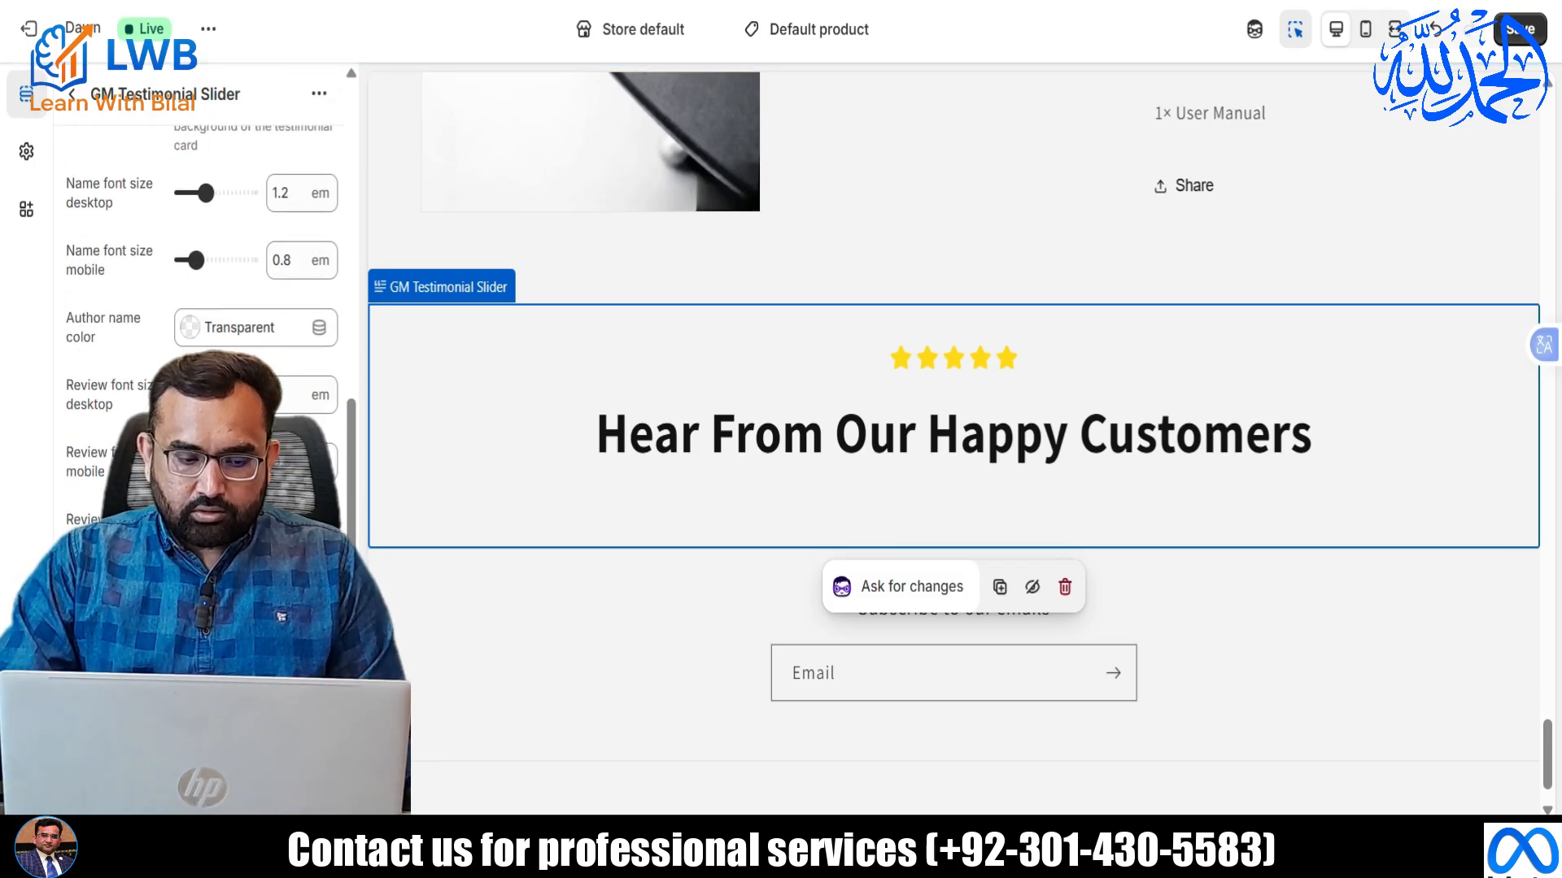
pyautogui.scroll(7, 202, 326)
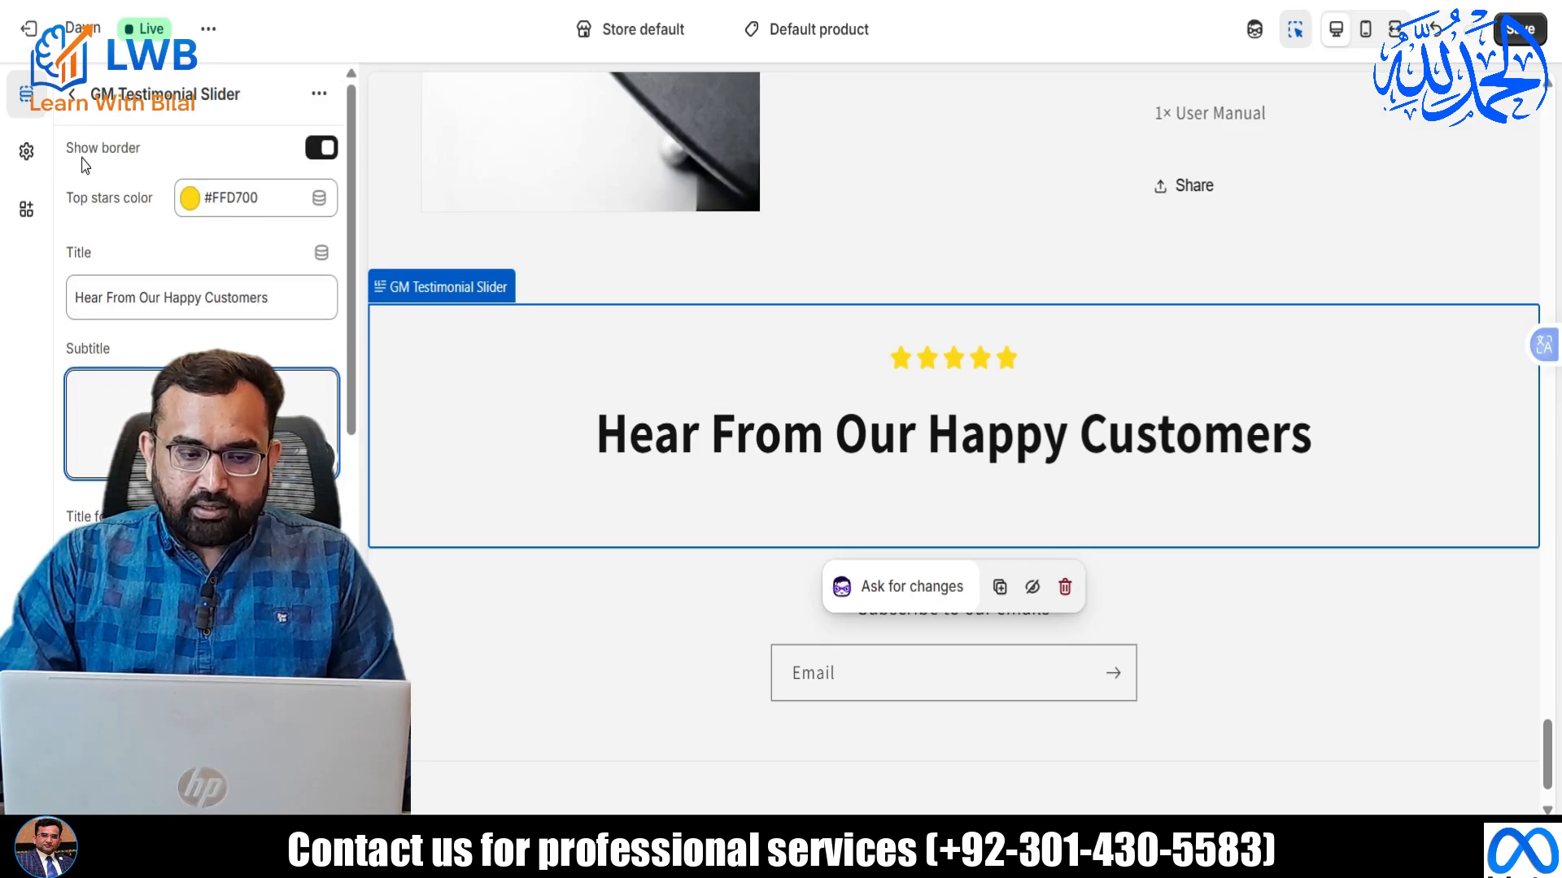
pyautogui.scroll(-2, 201, 244)
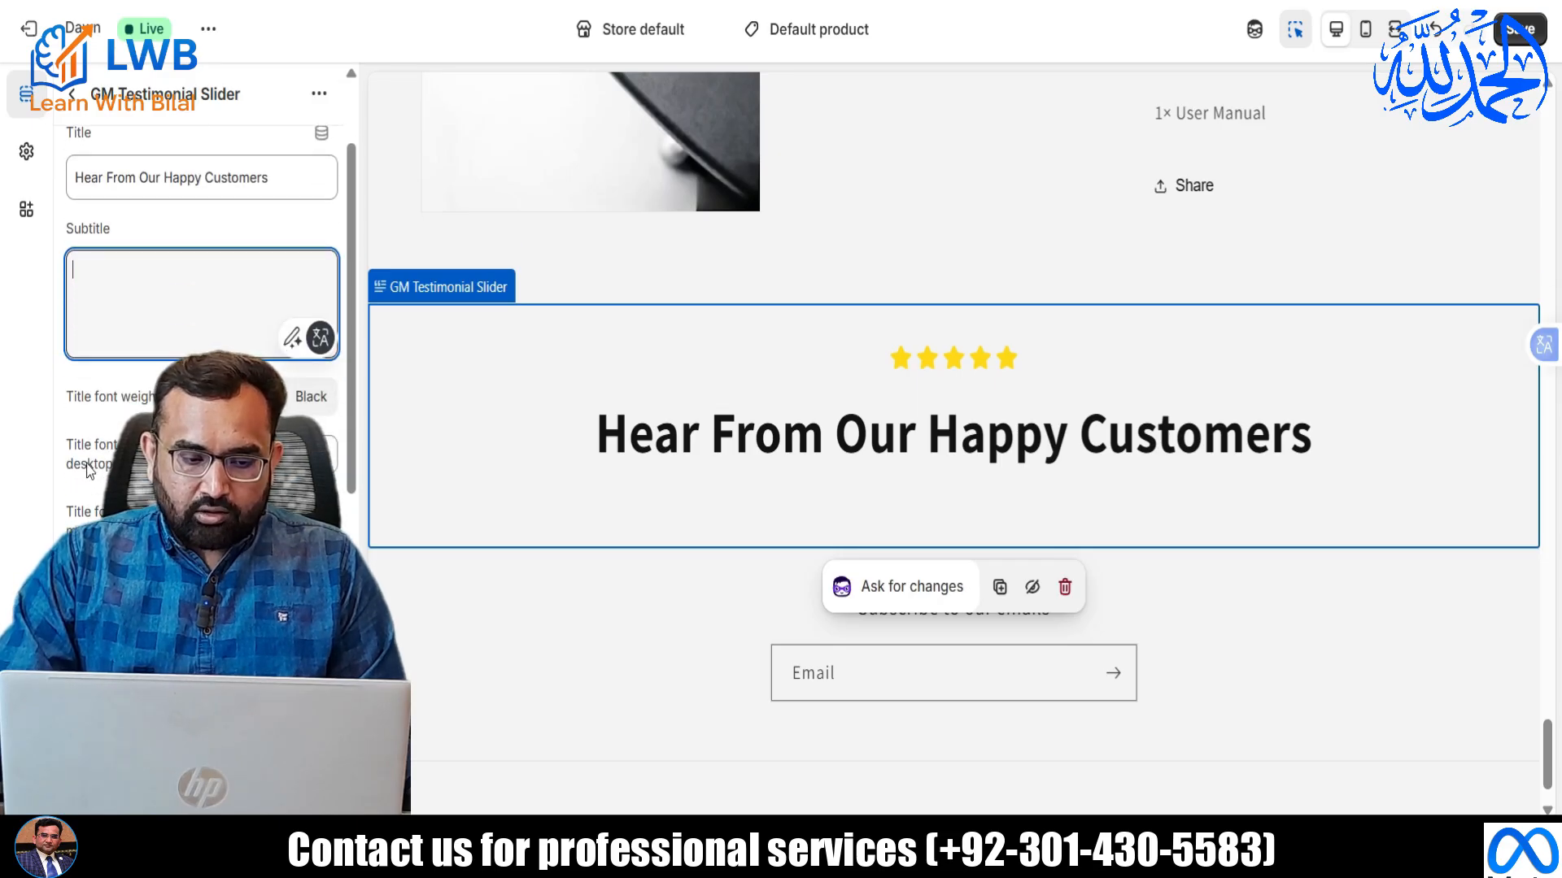
pyautogui.scroll(-2, 202, 244)
pyautogui.scroll(-2, 201, 244)
pyautogui.scroll(3, 202, 244)
pyautogui.click(1520, 29)
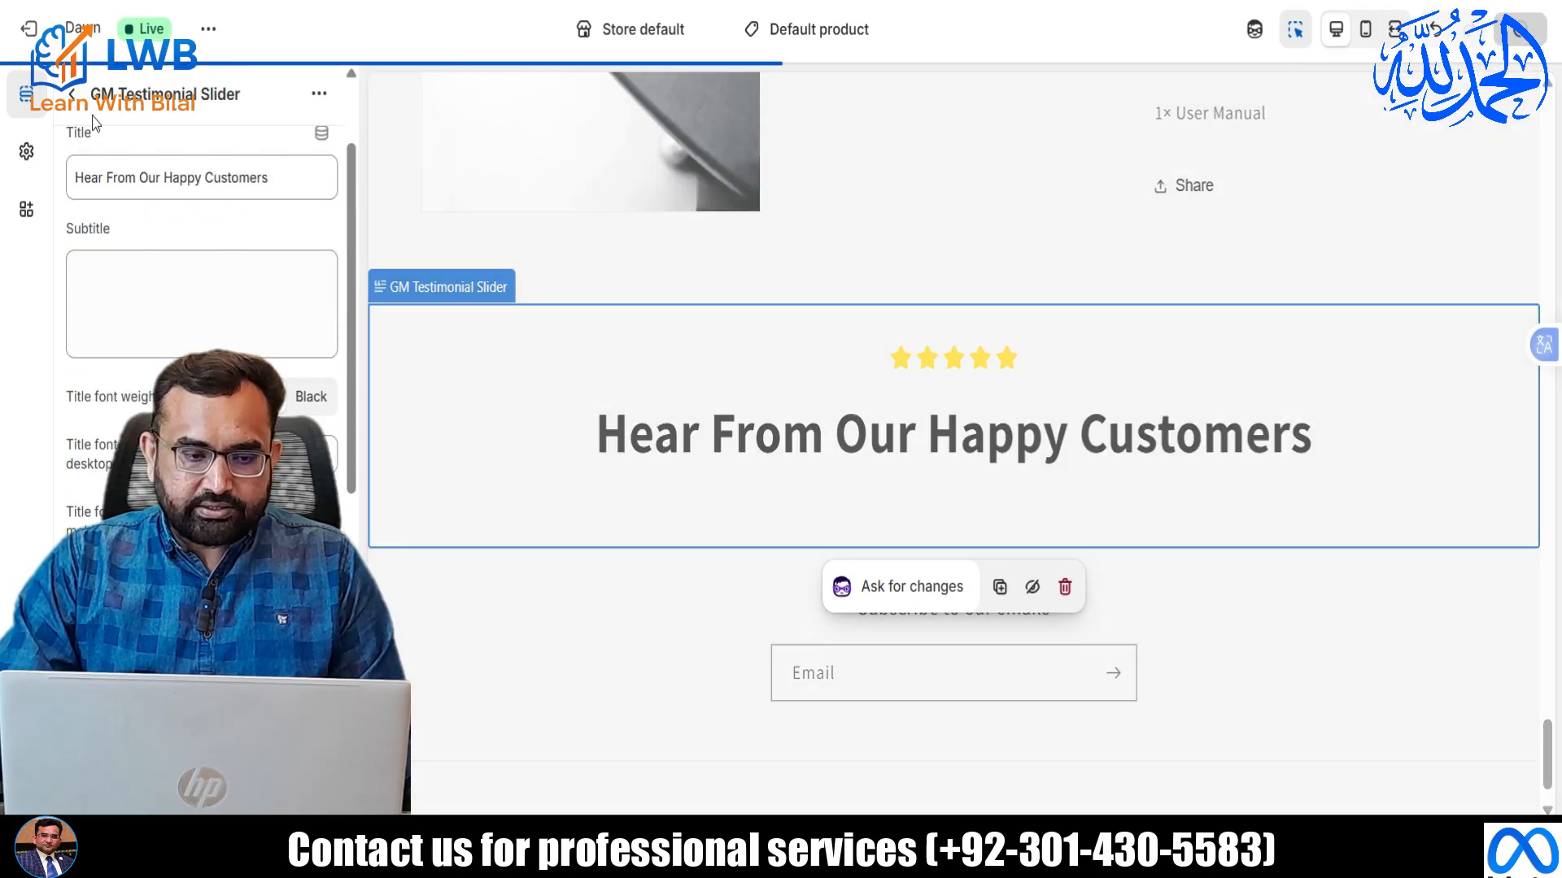
# Add a testimonial slide to the GM Testimonial Slider and upload 1.webp from the Watches Reviews pics tinified folder as its image.
pyautogui.click(71, 94)
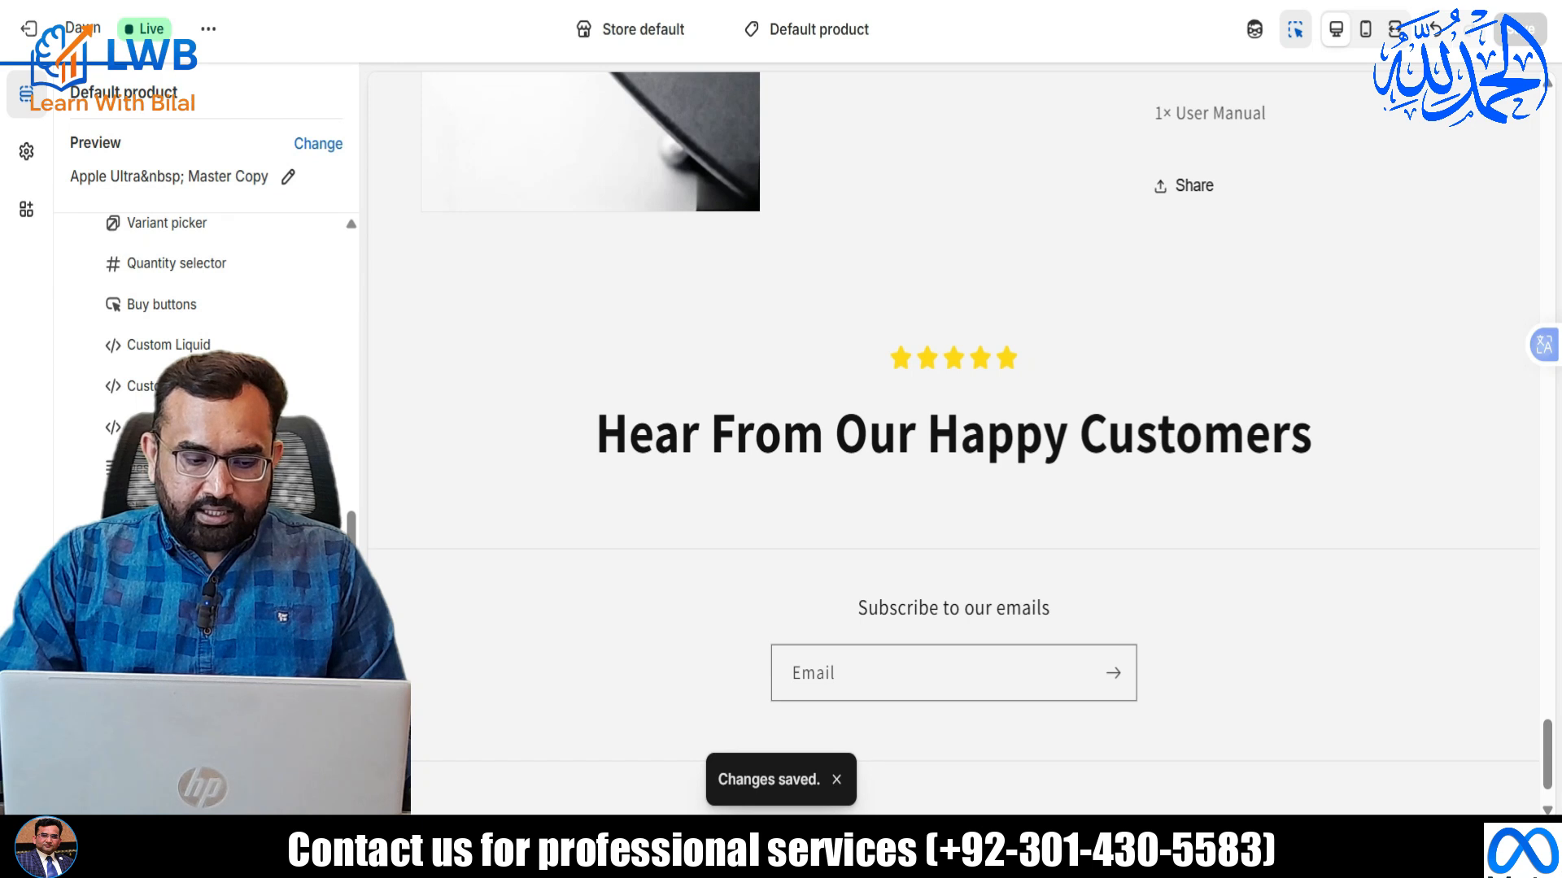
pyautogui.click(191, 635)
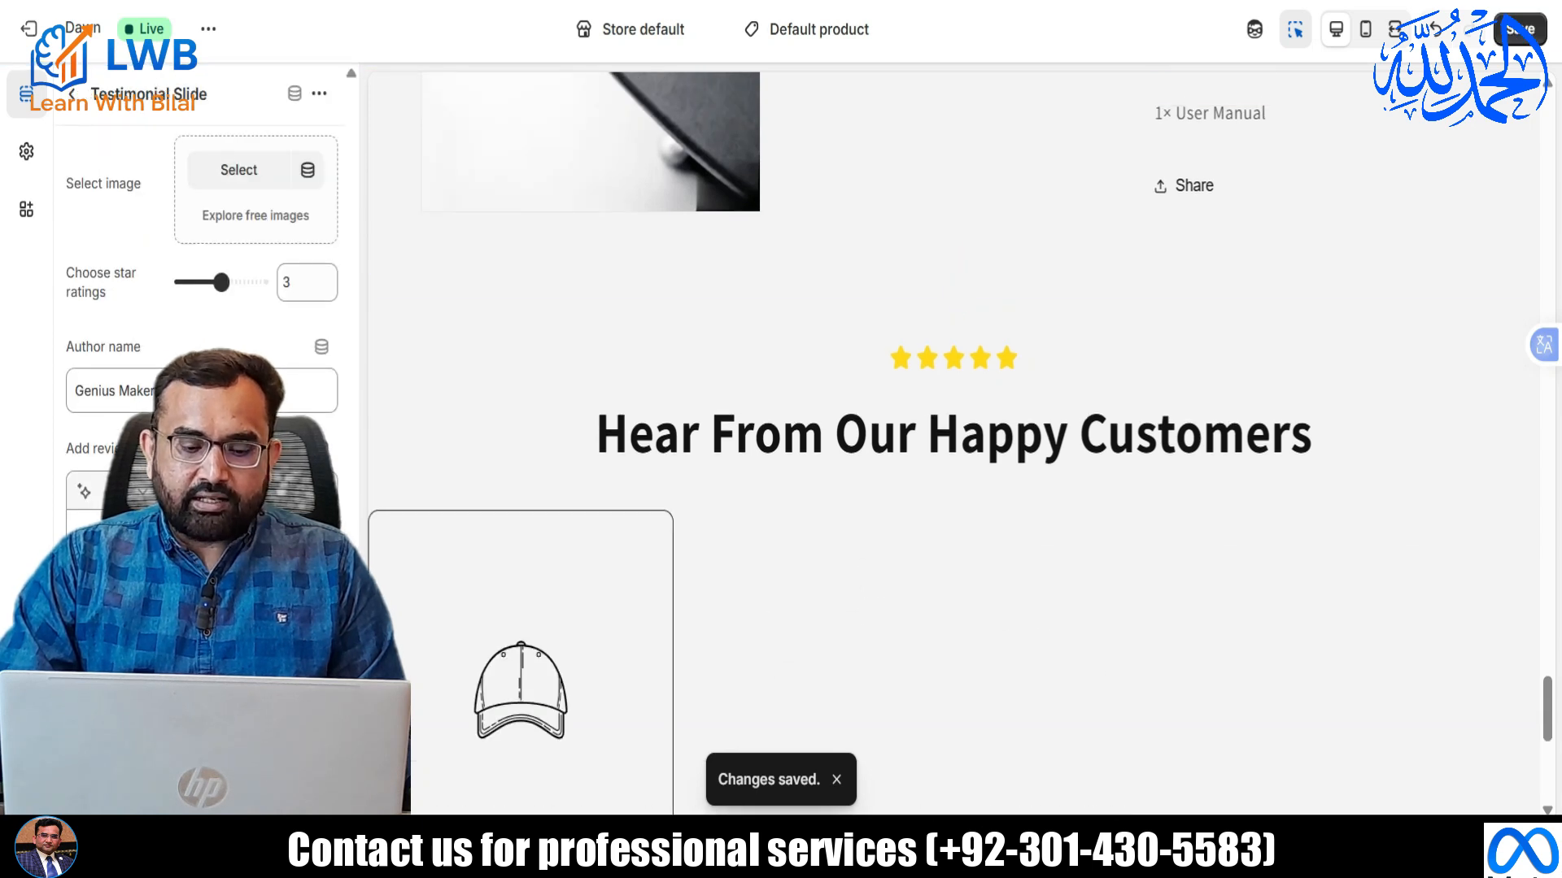
pyautogui.click(211, 169)
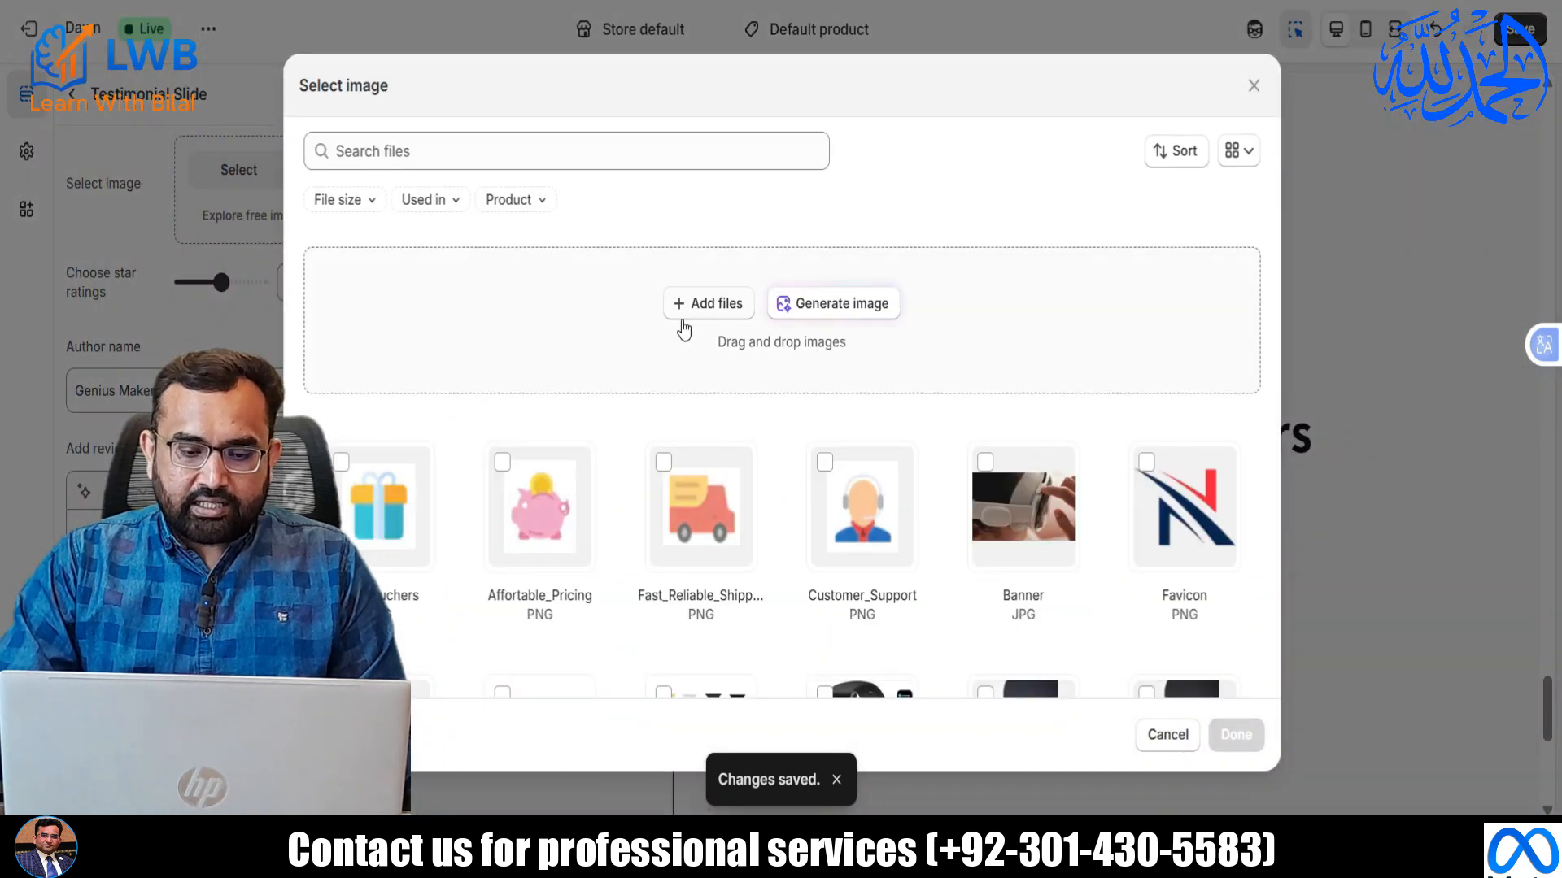
pyautogui.click(706, 314)
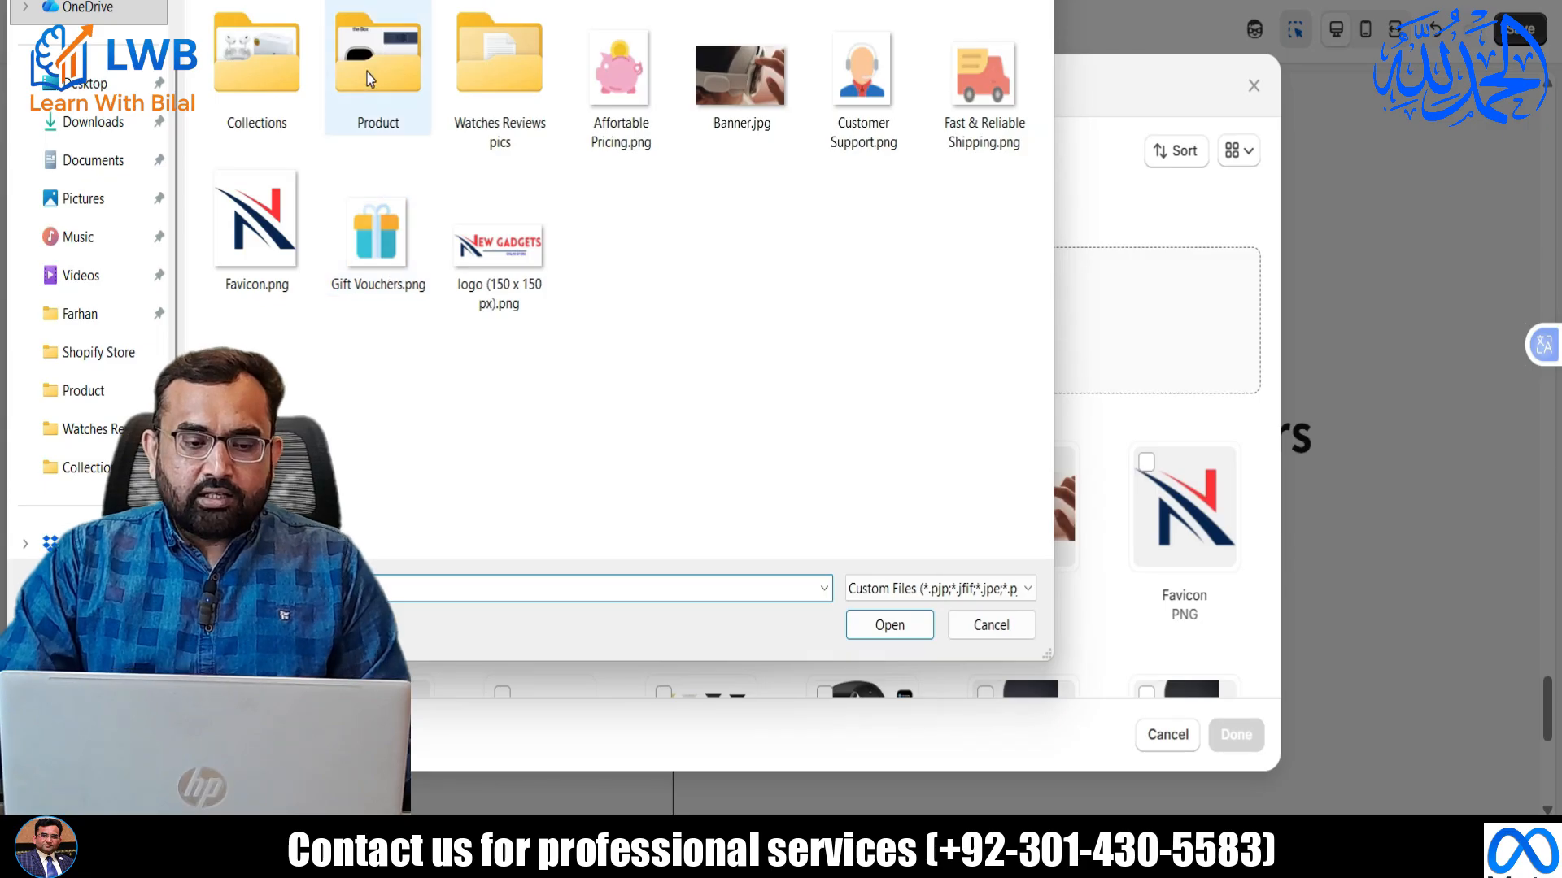
pyautogui.doubleClick(504, 73)
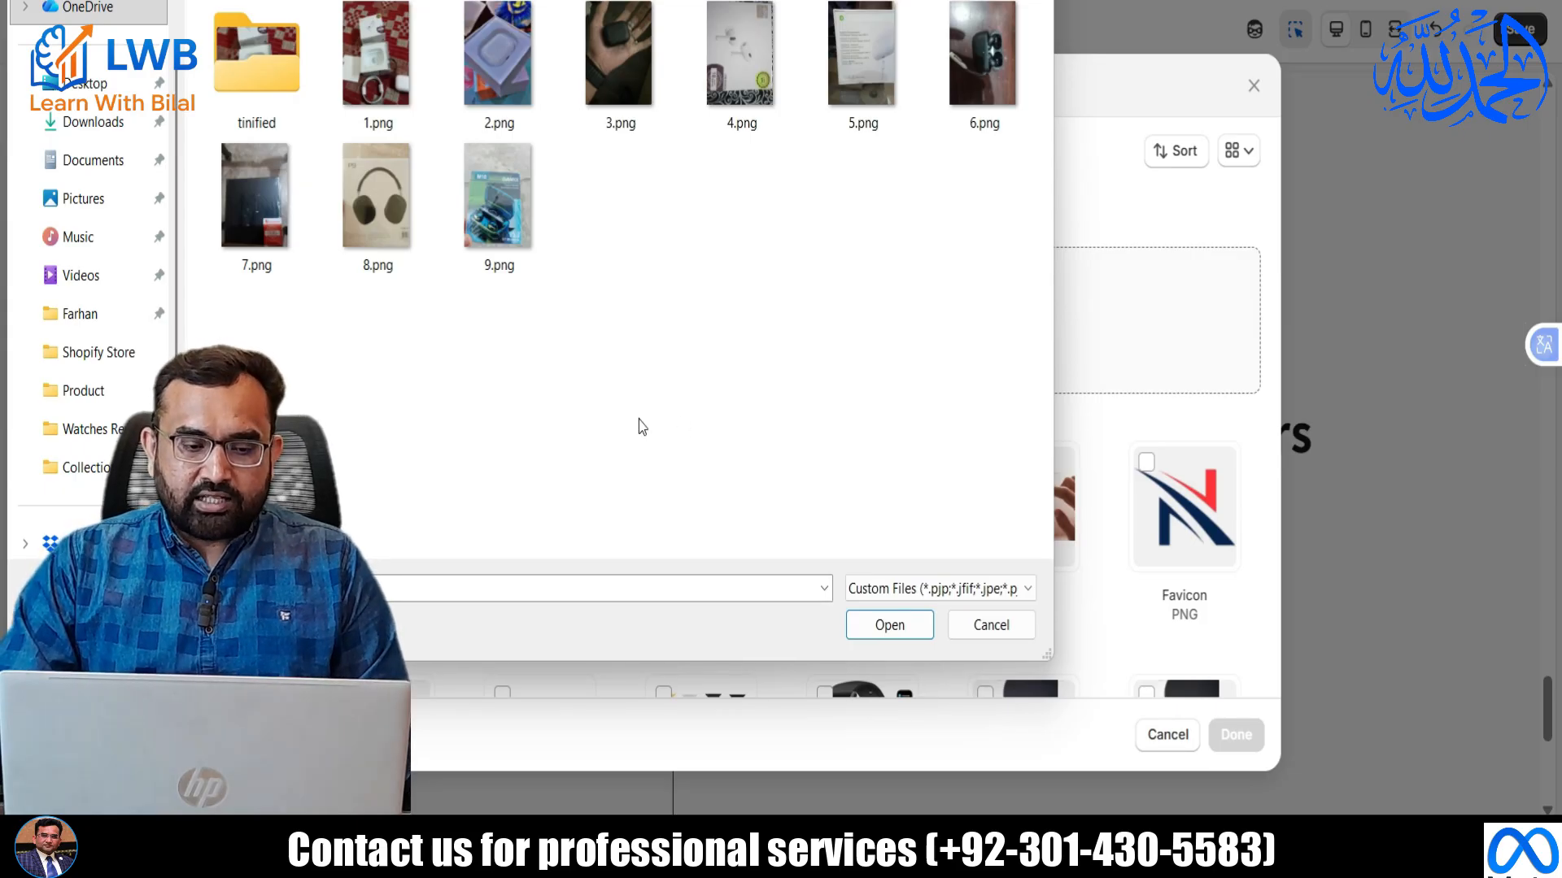
pyautogui.doubleClick(236, 61)
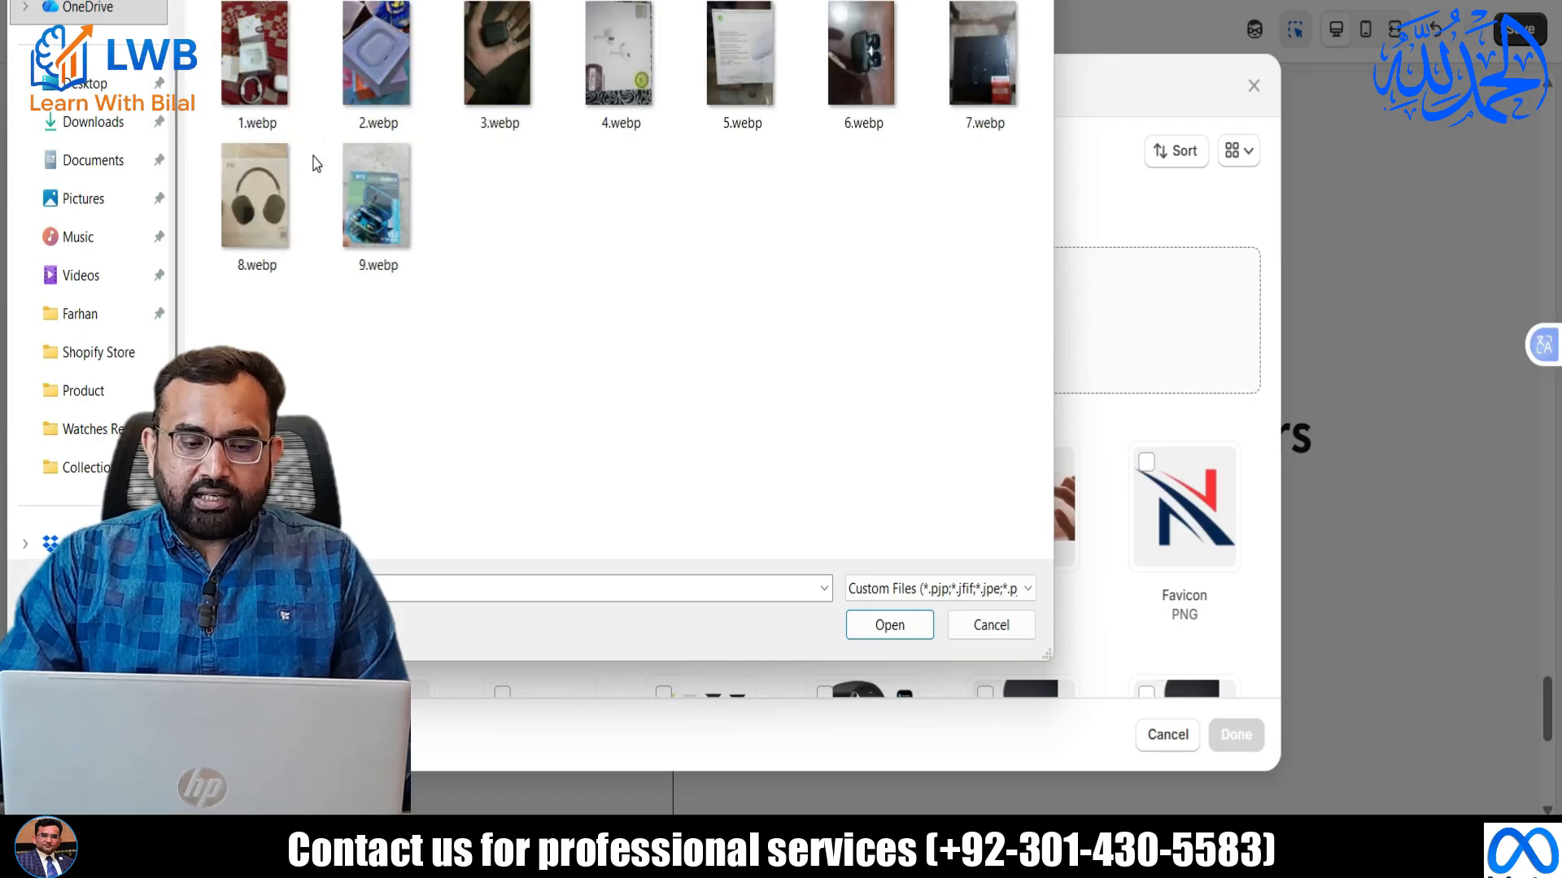
pyautogui.click(259, 59)
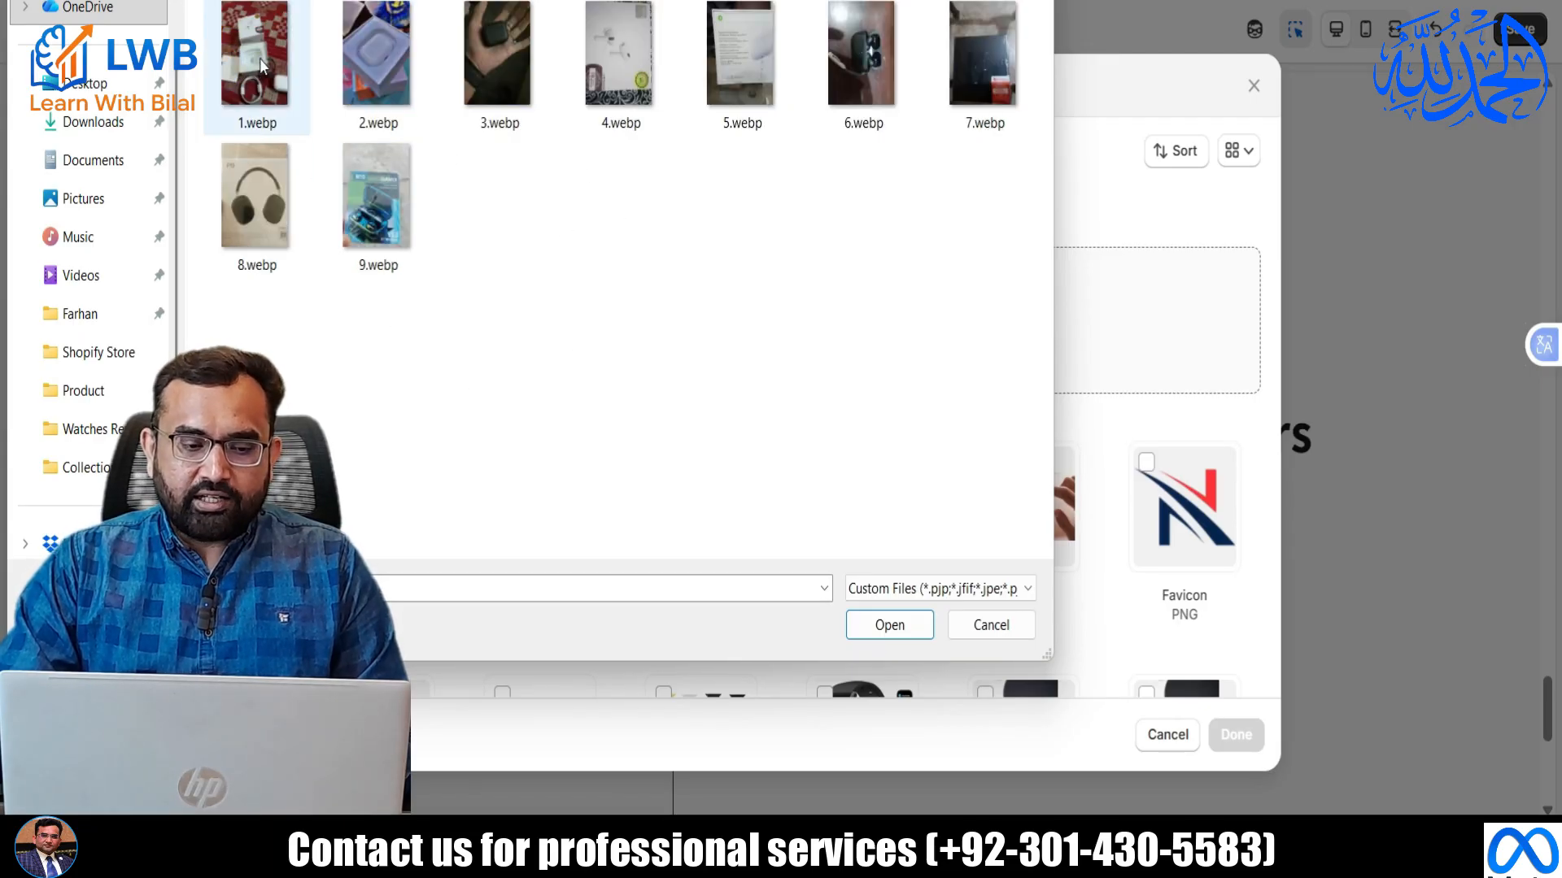
pyautogui.click(880, 624)
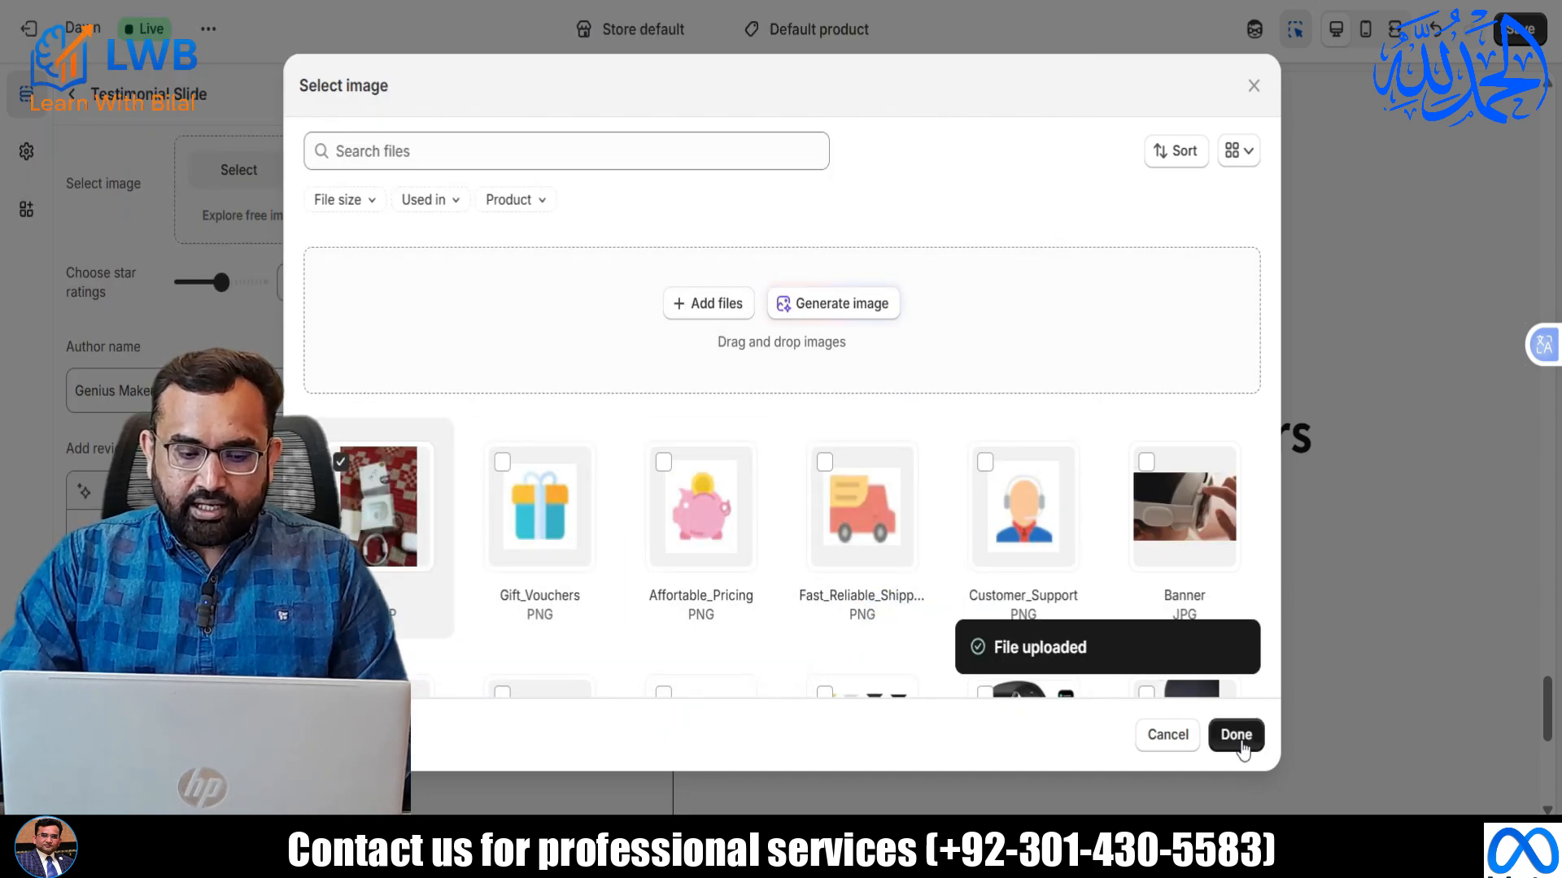
pyautogui.click(1236, 734)
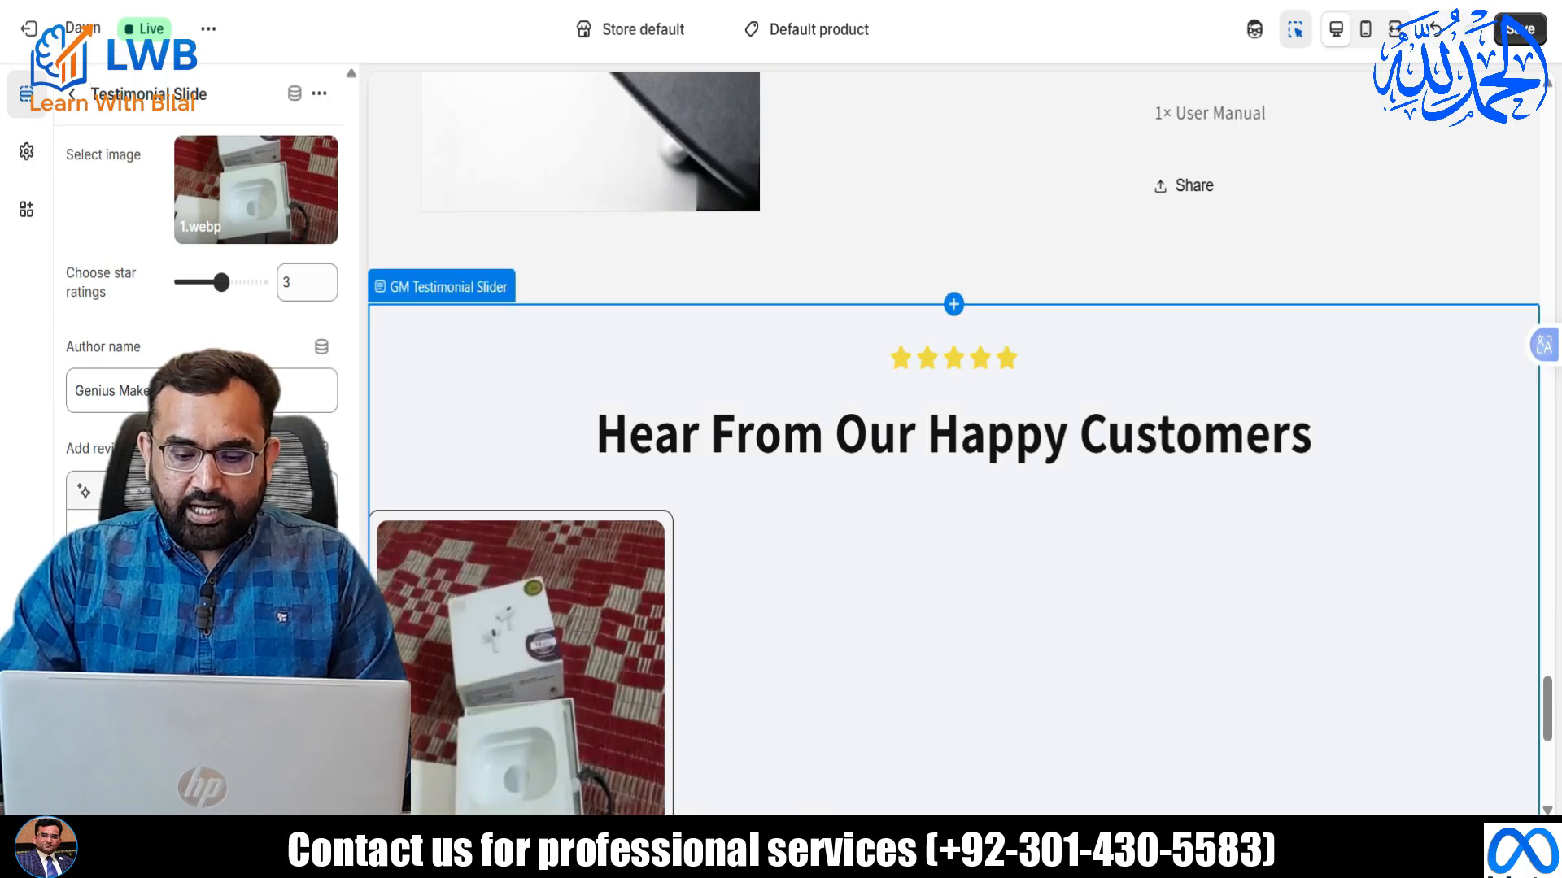
# Open the first review text file in the Watches Reviews pics folder and copy the reviewer's name into the slide's author name.
pyautogui.click(864, 850)
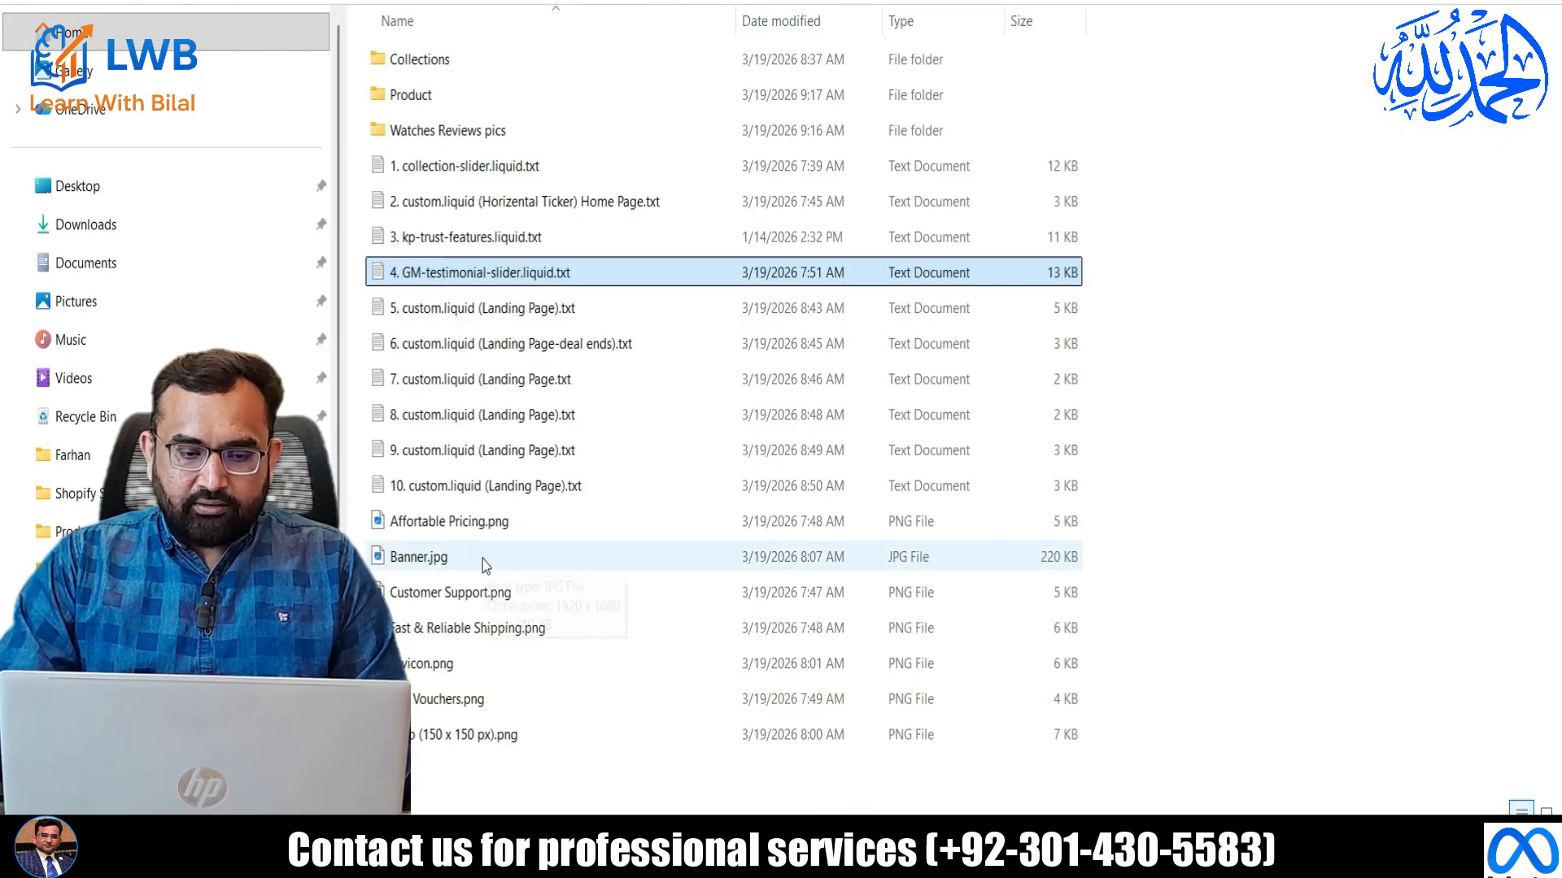
pyautogui.click(428, 135)
pyautogui.doubleClick(428, 135)
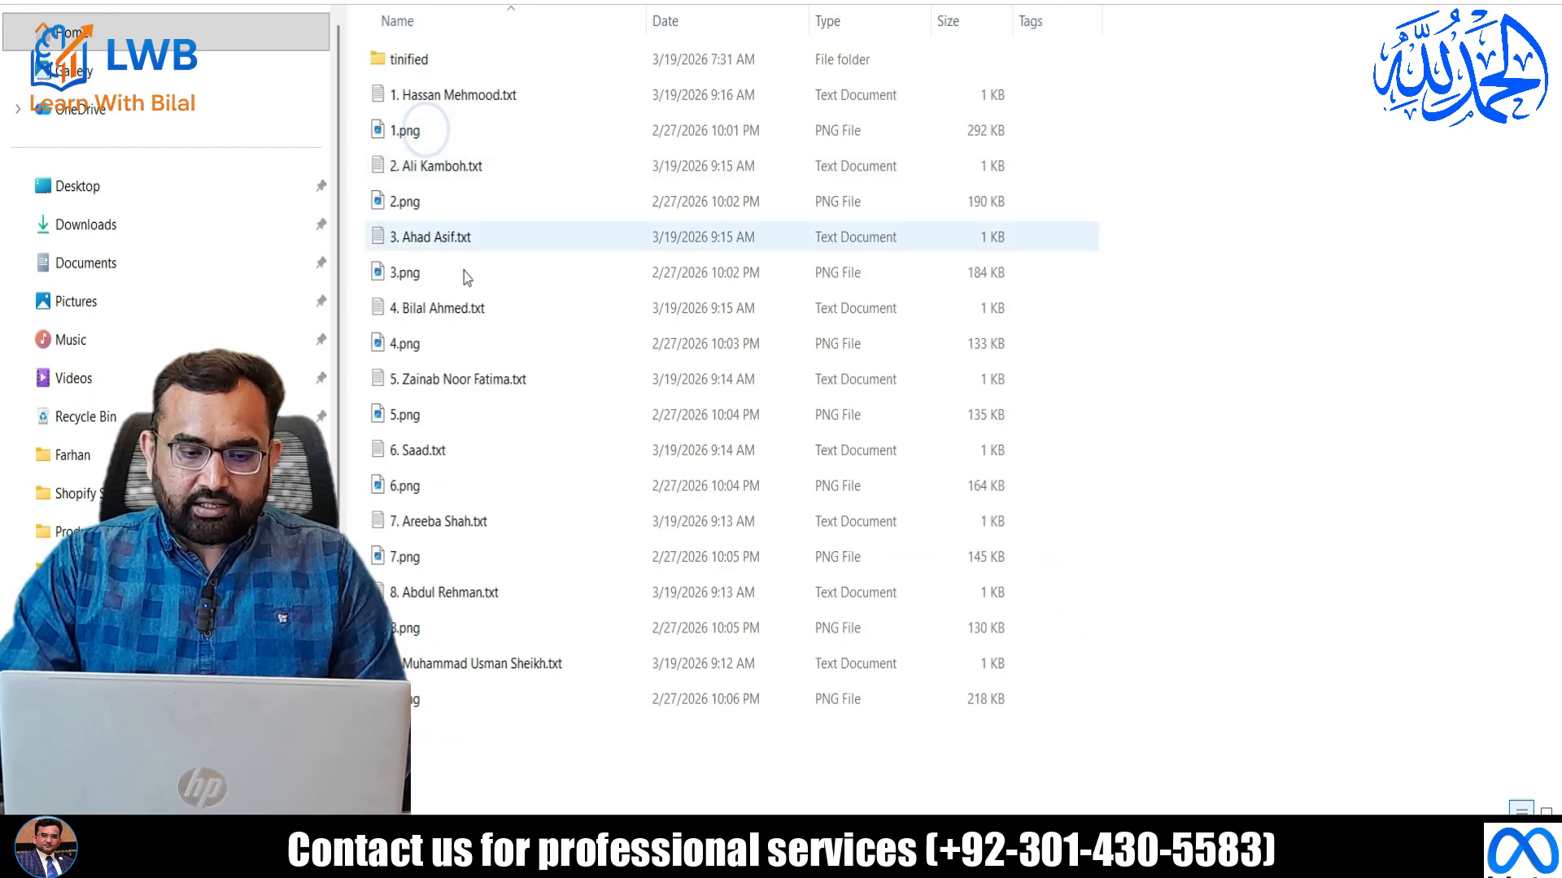
pyautogui.doubleClick(428, 97)
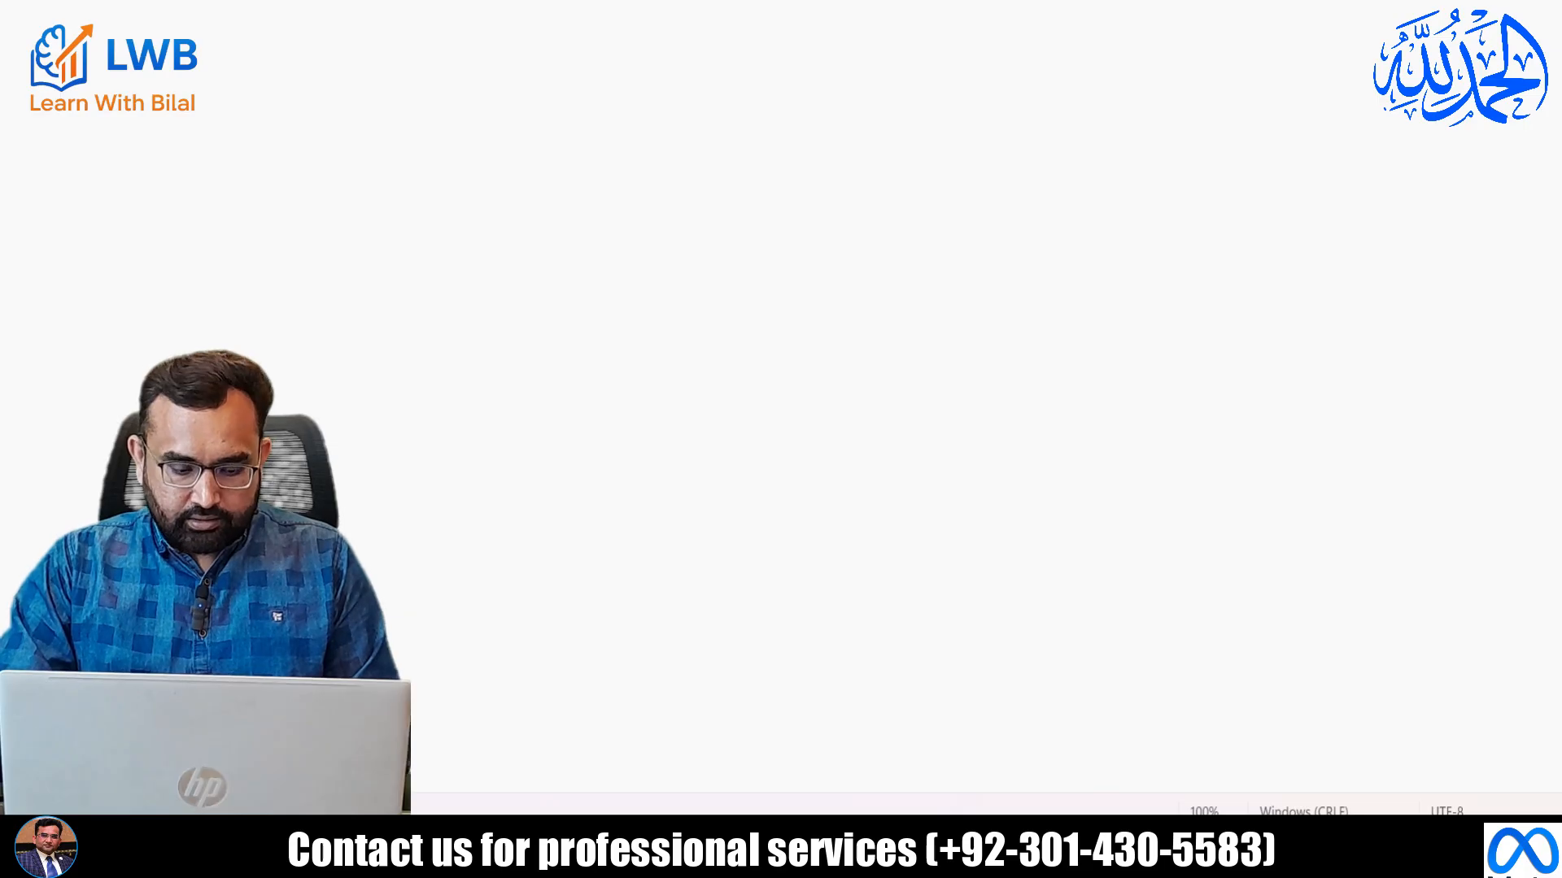
pyautogui.hotkey('alt', 'Tab')
pyautogui.hotkey('alt', 'Tab')
pyautogui.hotkey('alt', 'Tab')
pyautogui.hotkey('alt', 'Tab')
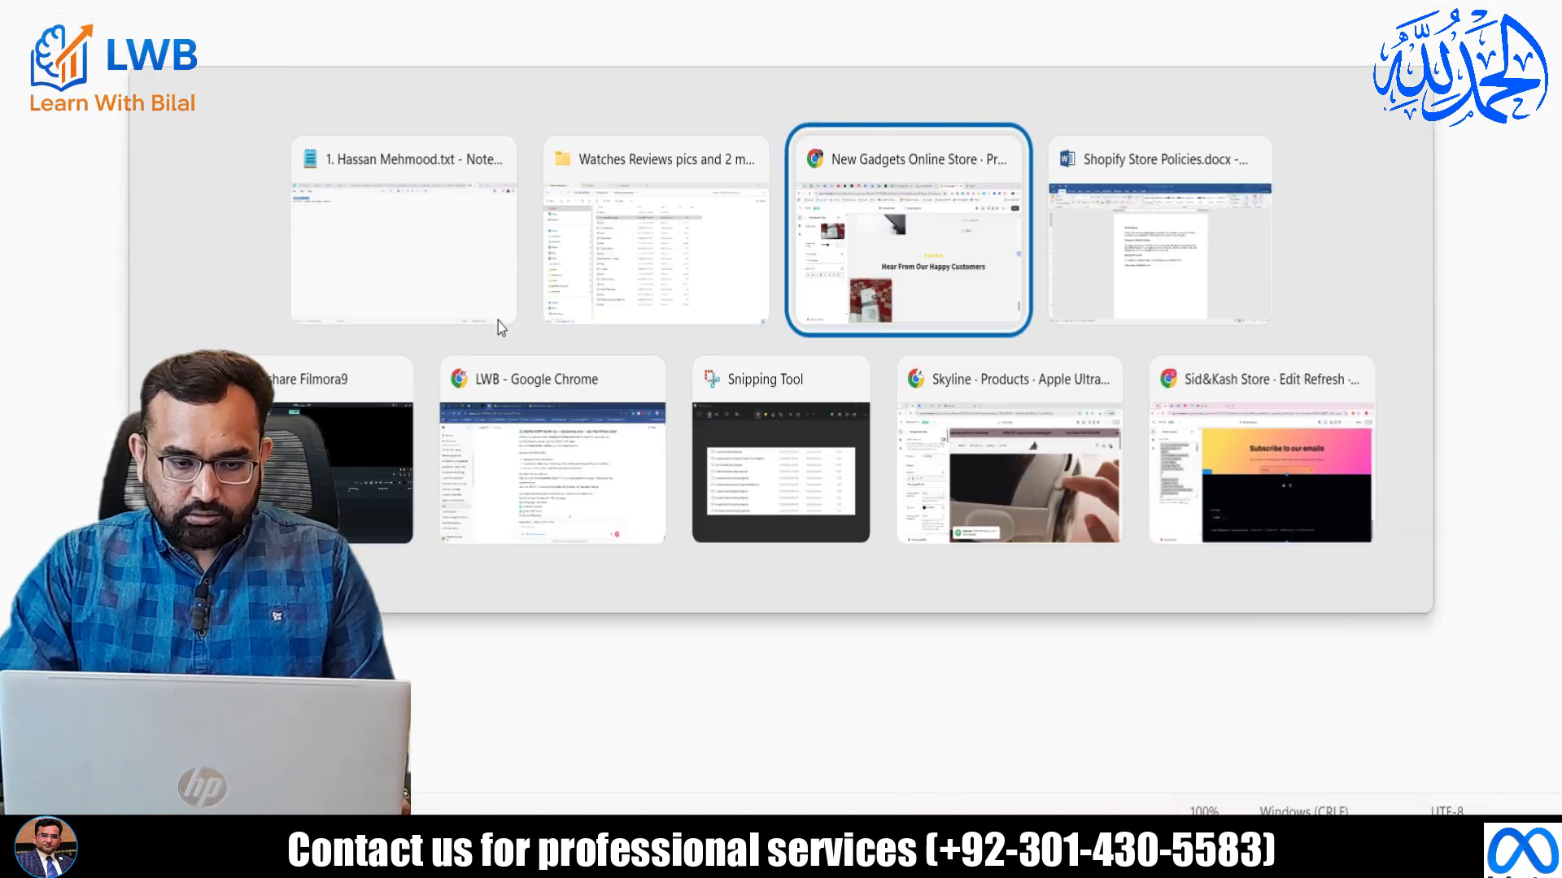
pyautogui.hotkey('ctrl', 'a')
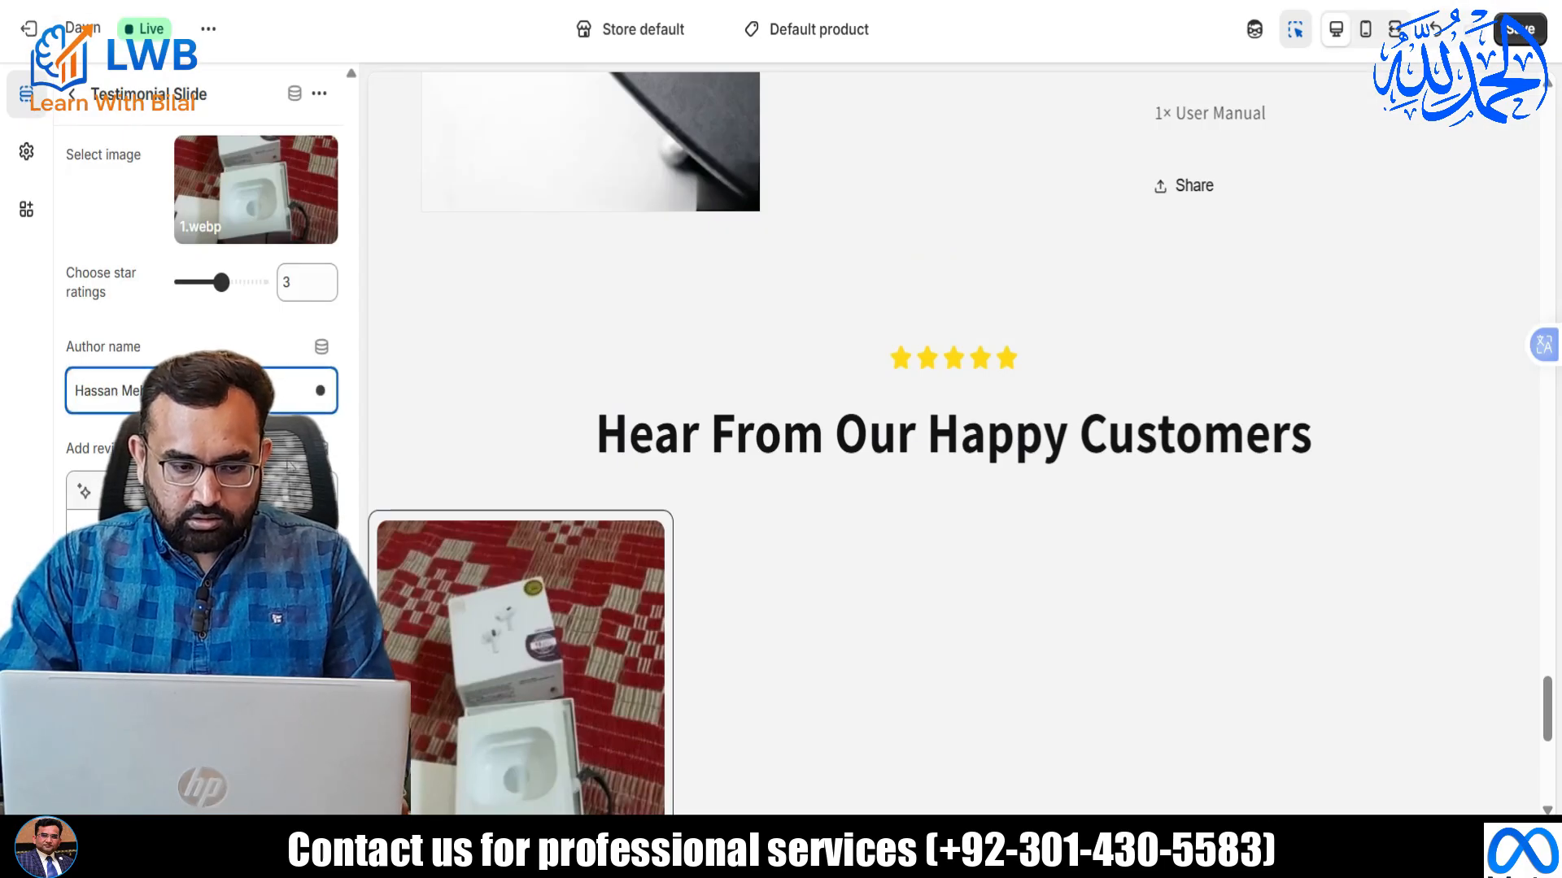
# Copy the first review's text into the slide's review field, check the card in the preview and save the theme.
pyautogui.hotkey('alt', 'Tab')
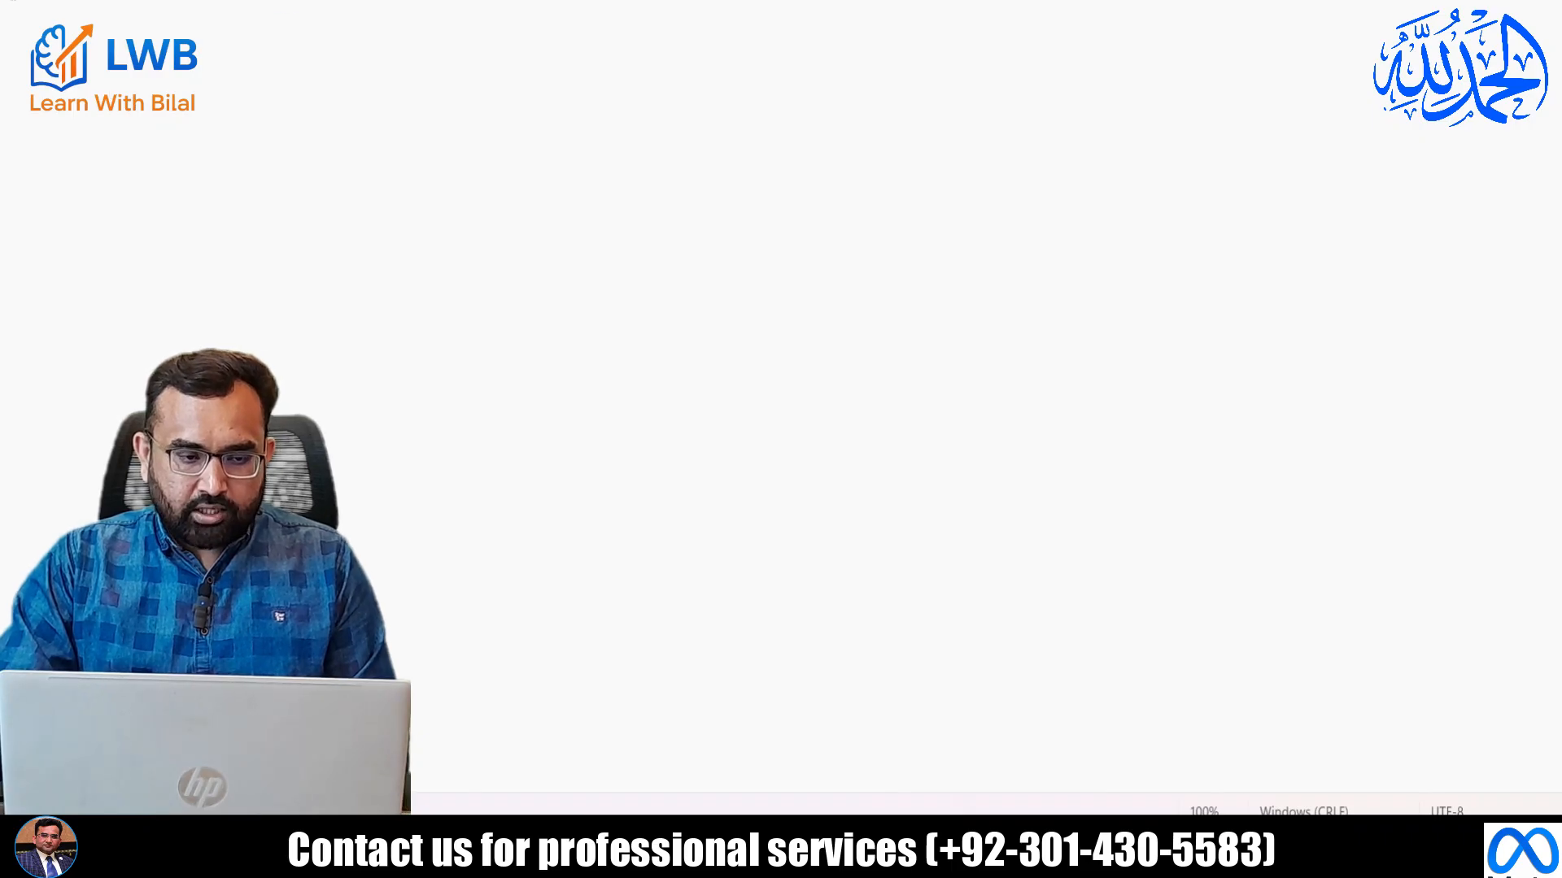
pyautogui.hotkey('alt', 'Tab')
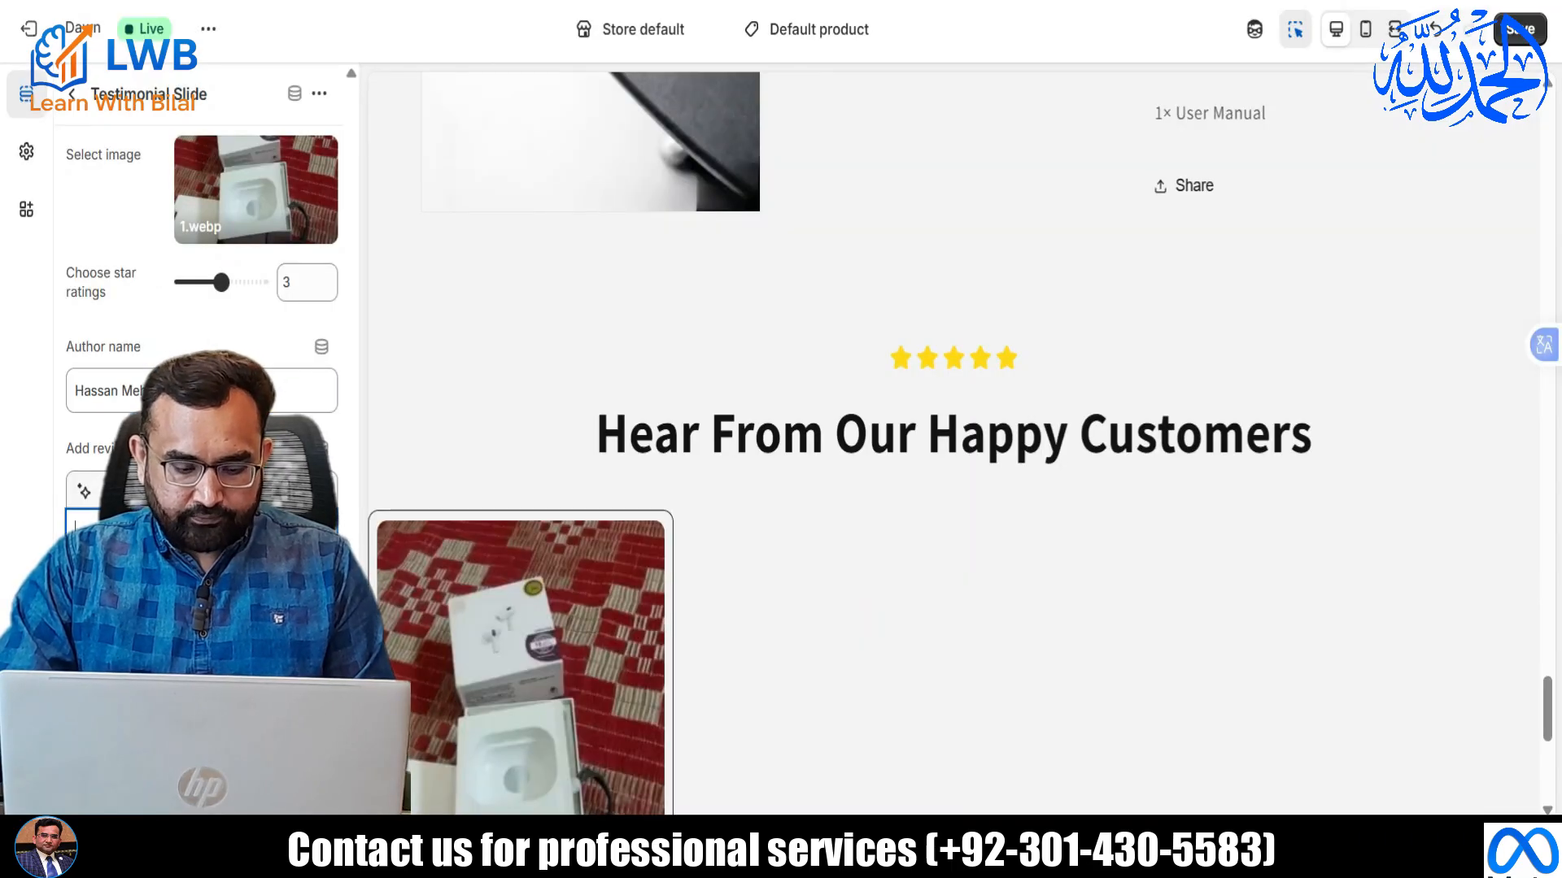
pyautogui.scroll(-3, 505, 423)
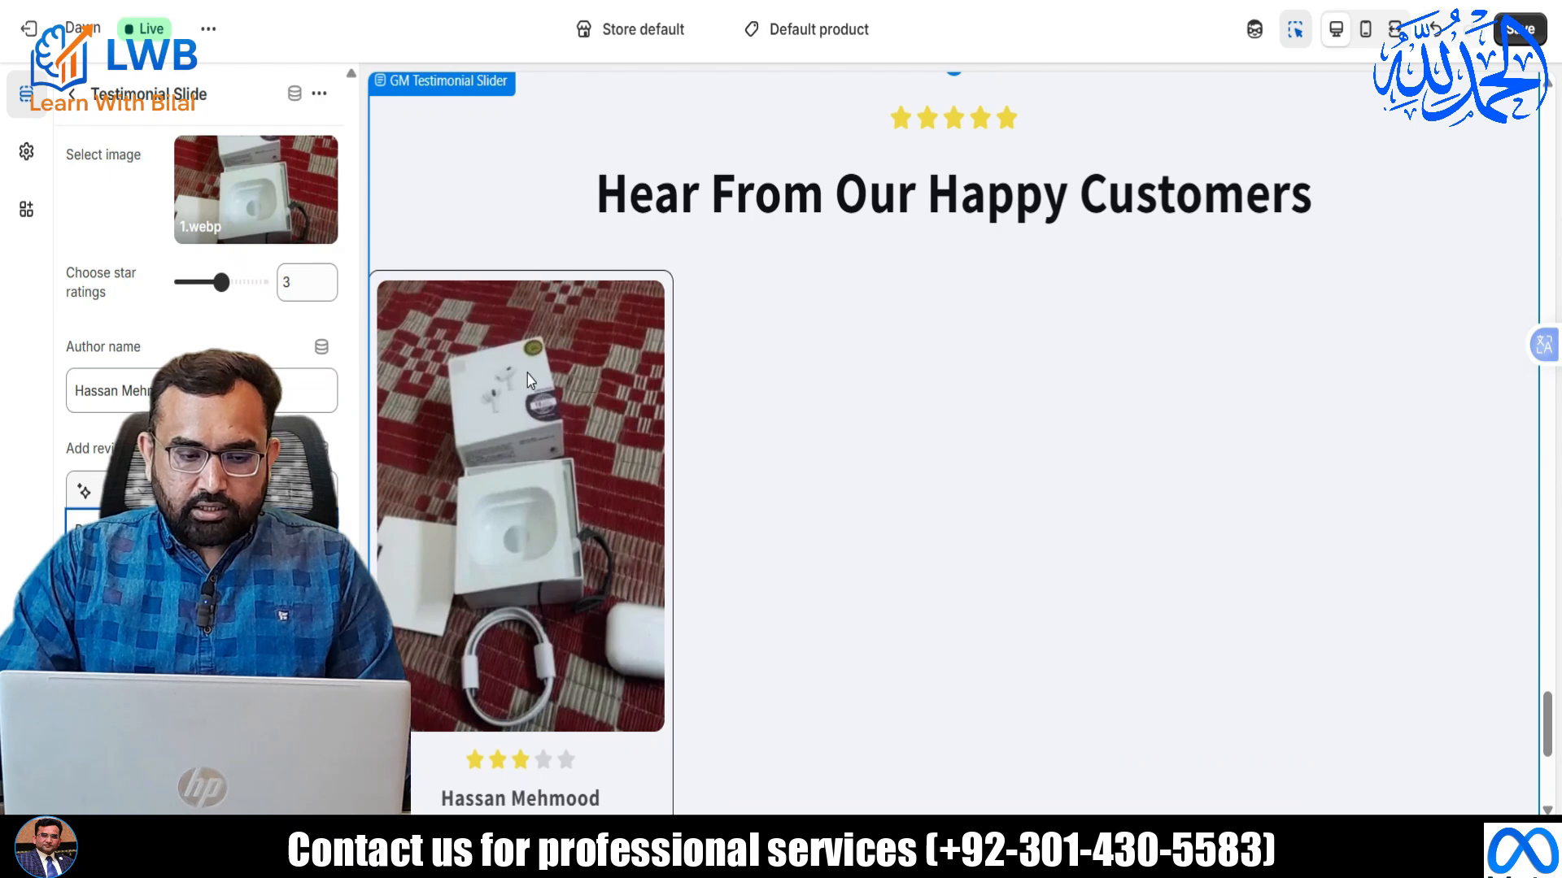
pyautogui.scroll(-3, 530, 485)
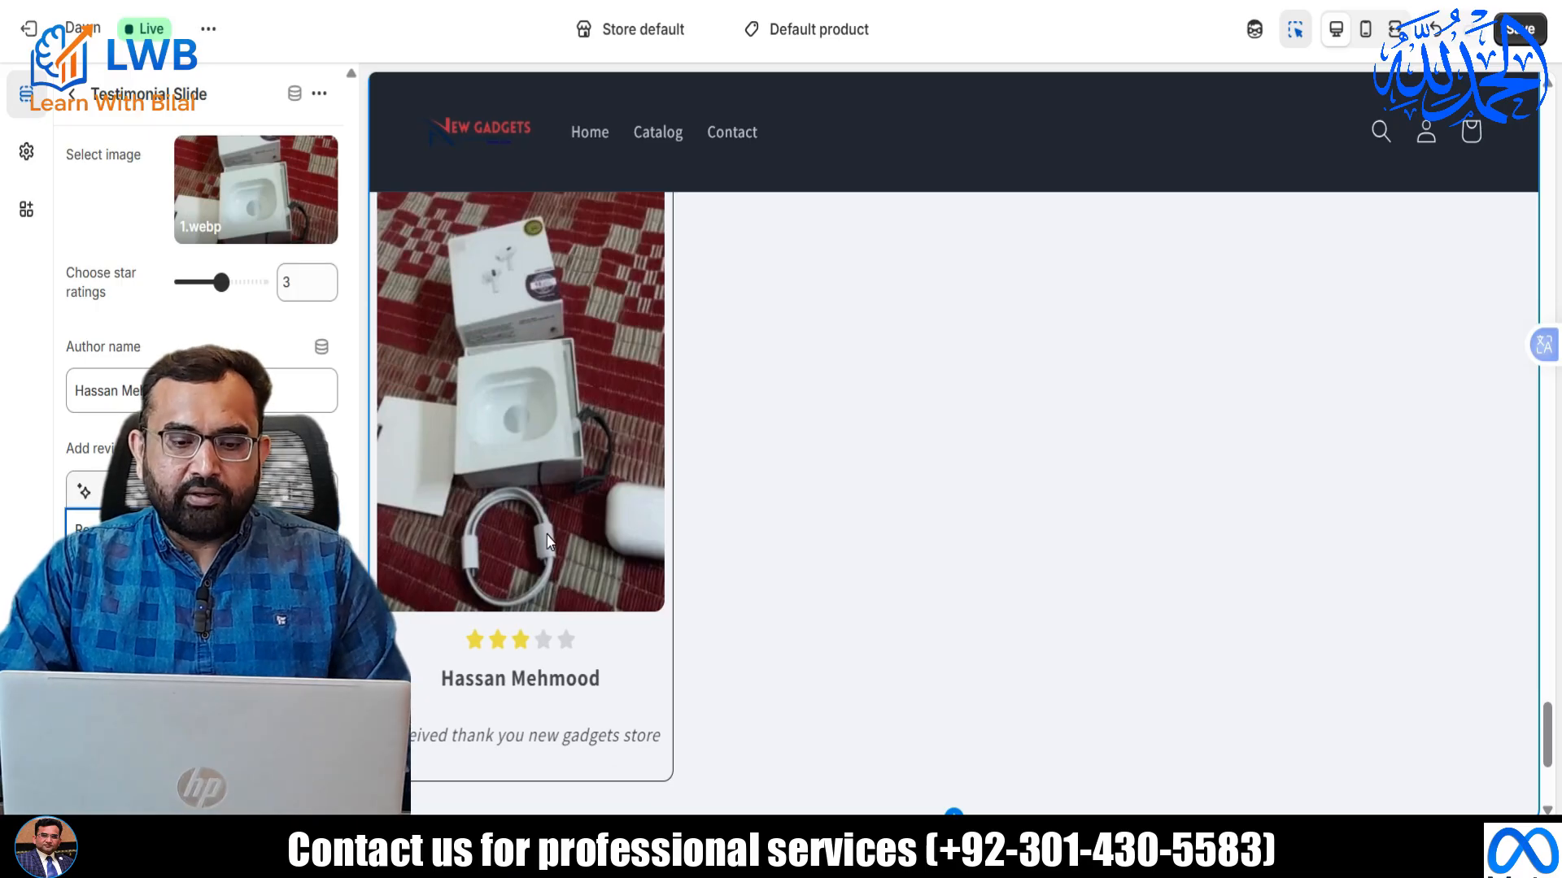
pyautogui.click(1519, 29)
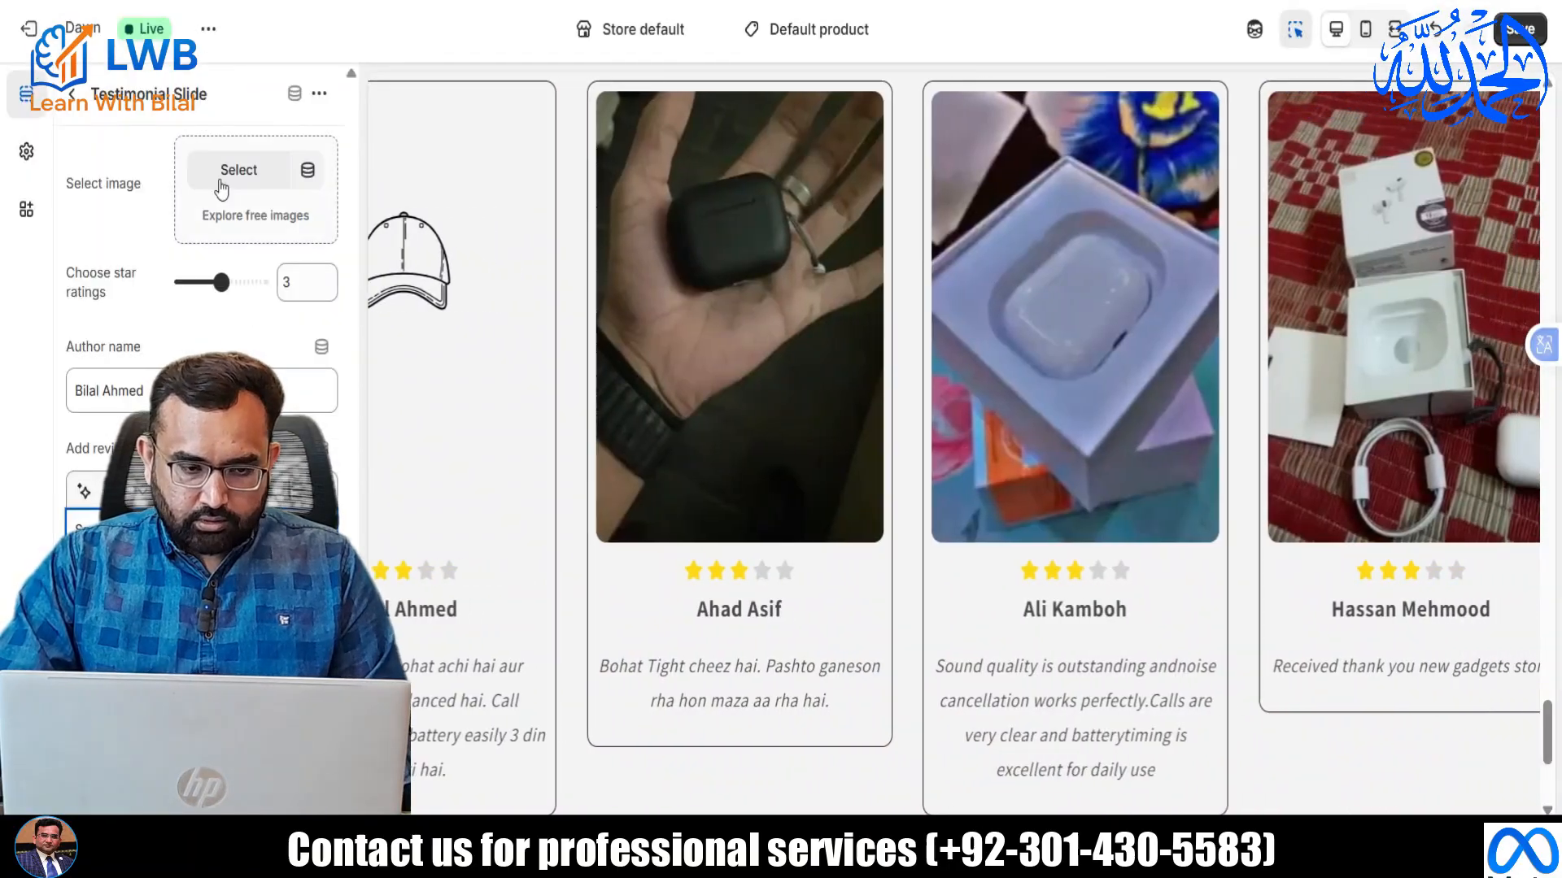
# Complete the fourth to ninth testimonial slides with the matching numbered WebP images, reviewer names and review texts from the reviews folder.
pyautogui.click(216, 181)
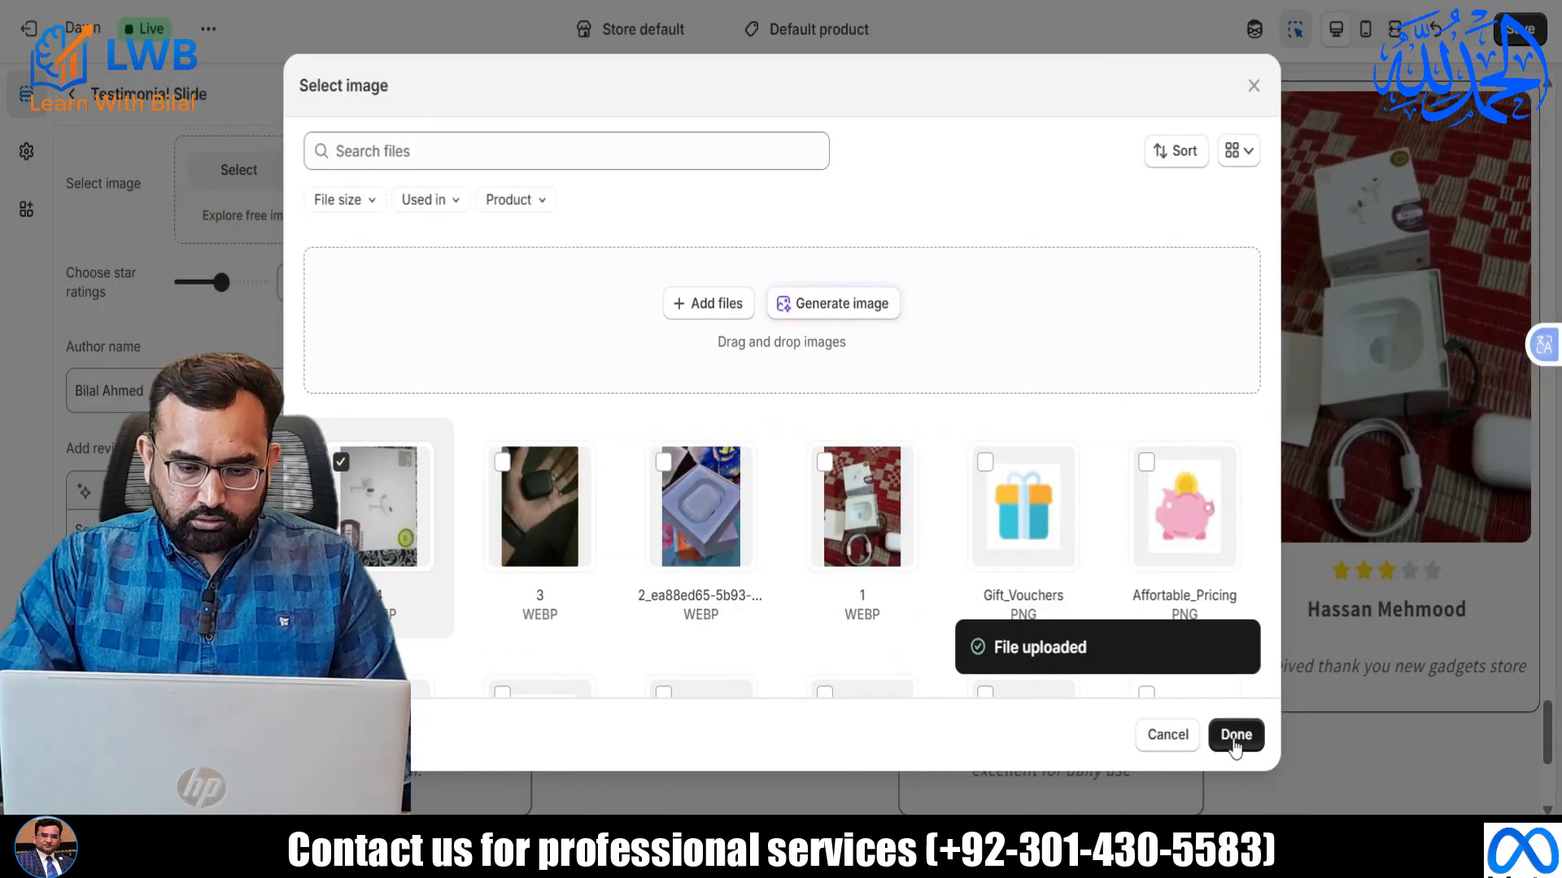
pyautogui.click(1235, 735)
pyautogui.click(229, 173)
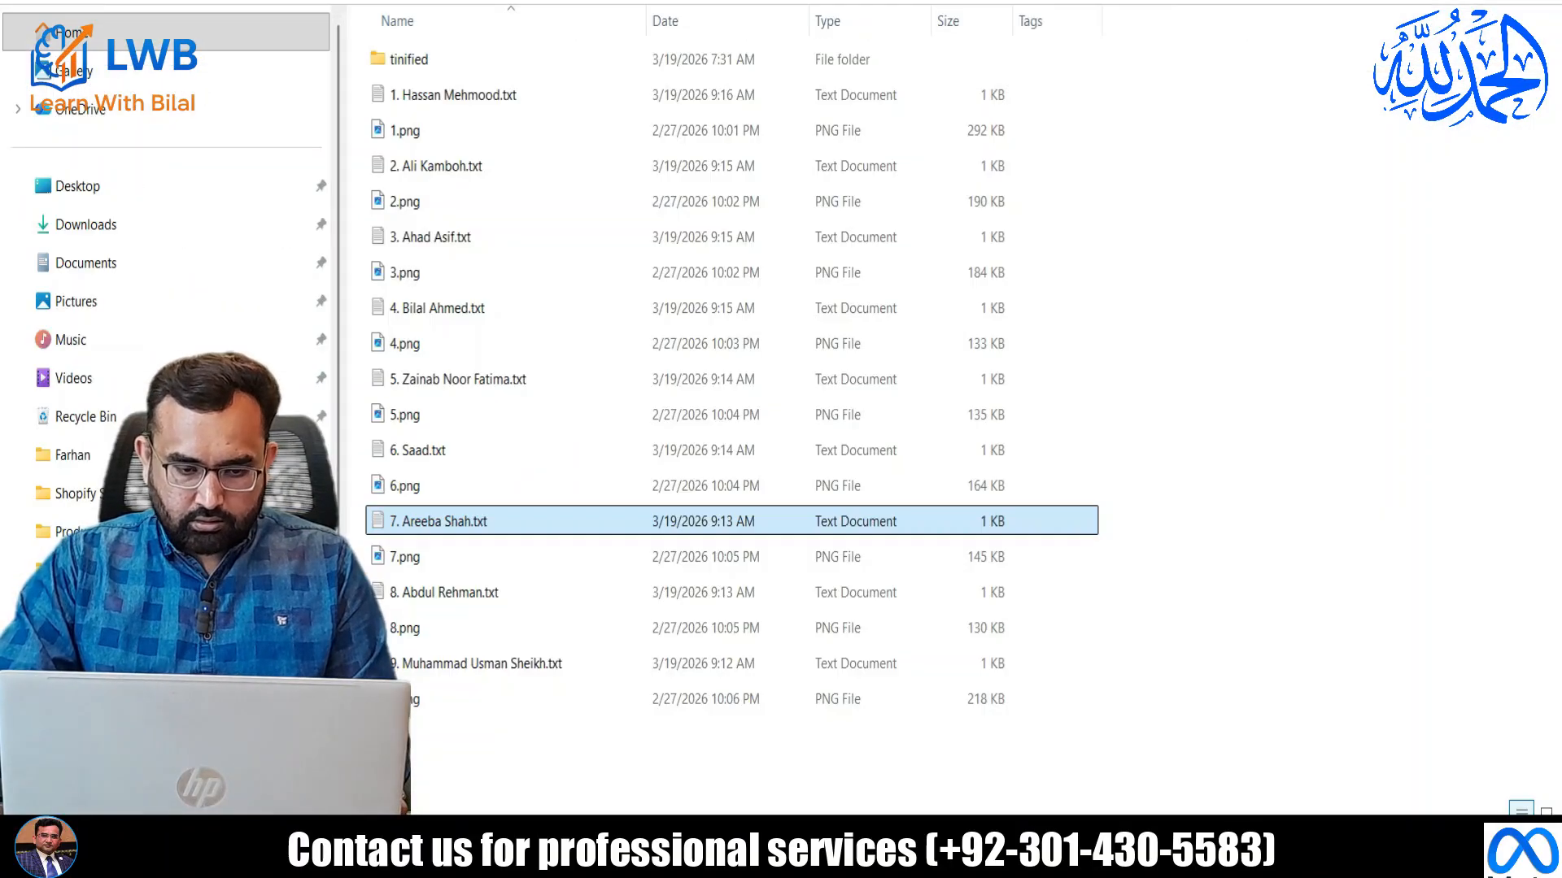
pyautogui.click(523, 690)
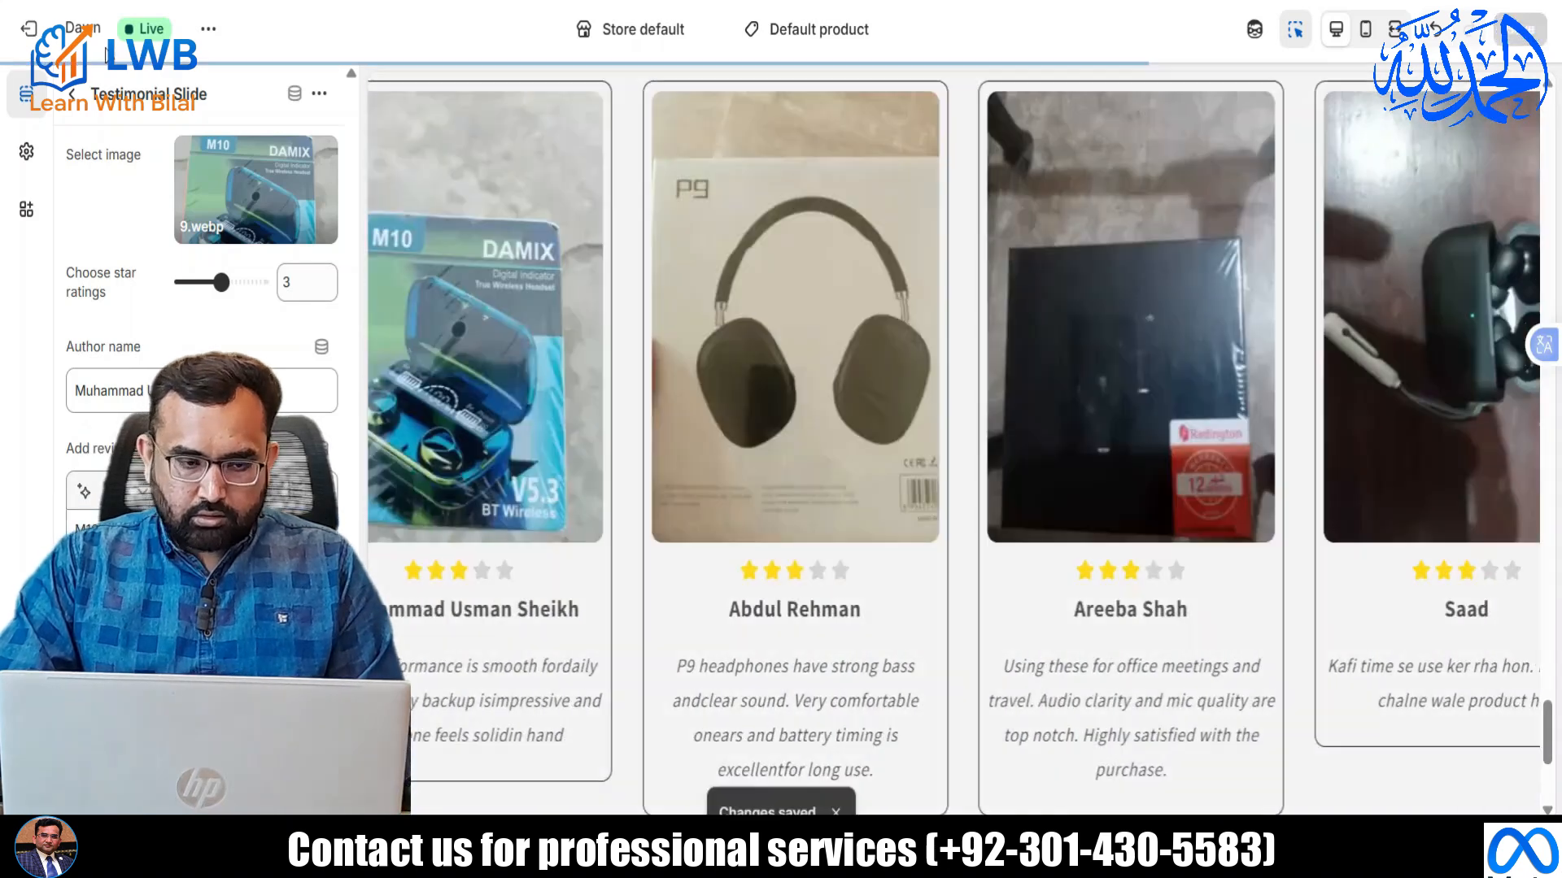
# Examine the finished testimonial slides and the upper part of the product page in the theme editor preview.
pyautogui.scroll(-2, 476, 343)
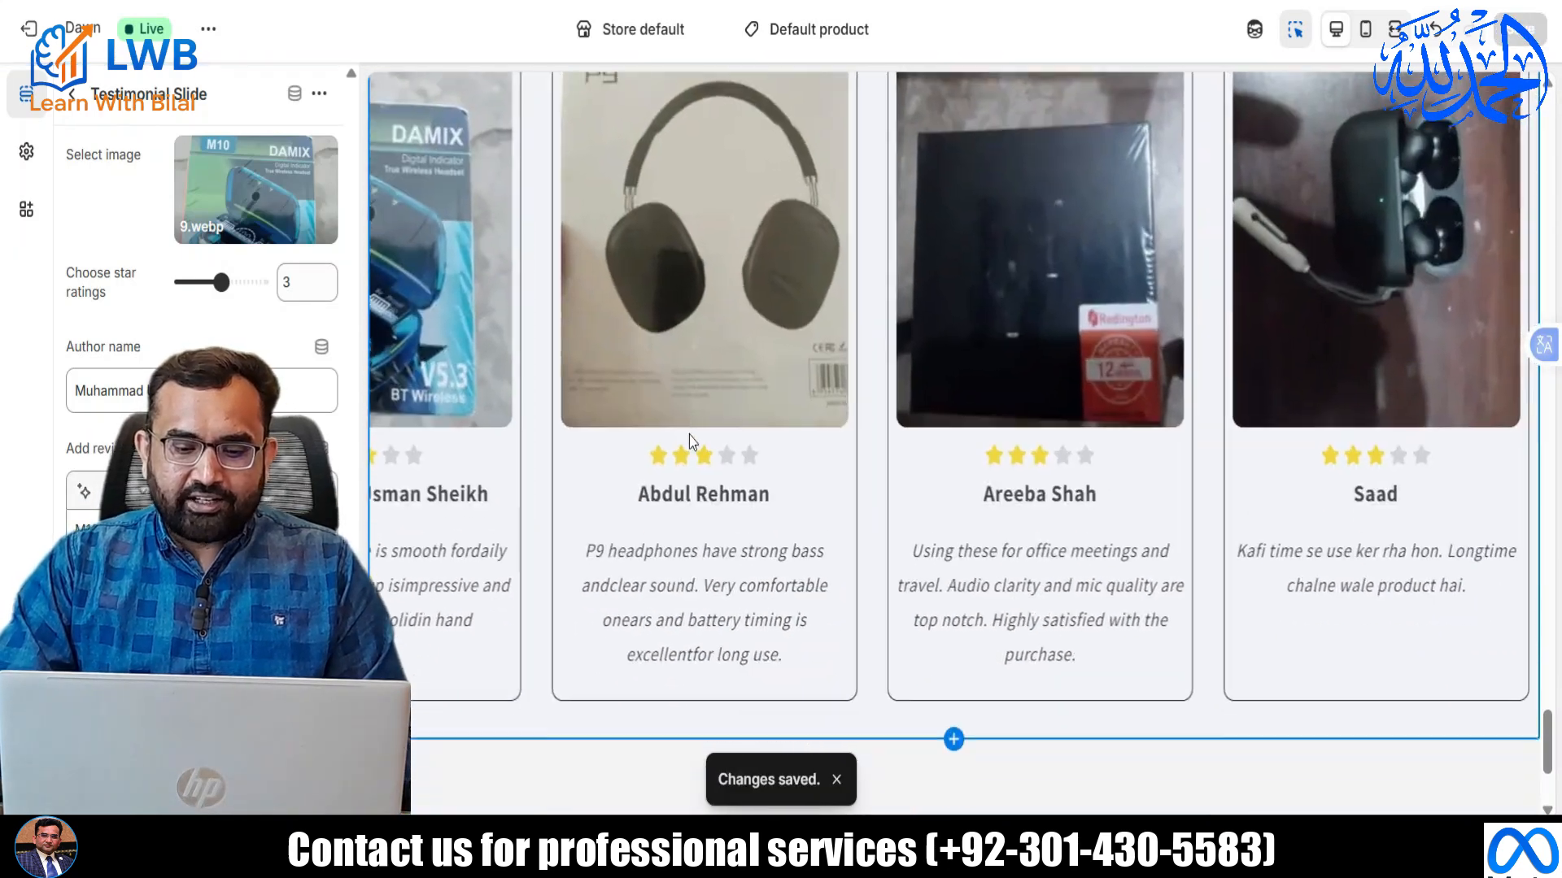
pyautogui.scroll(-1, 550, 547)
pyautogui.scroll(3, 549, 547)
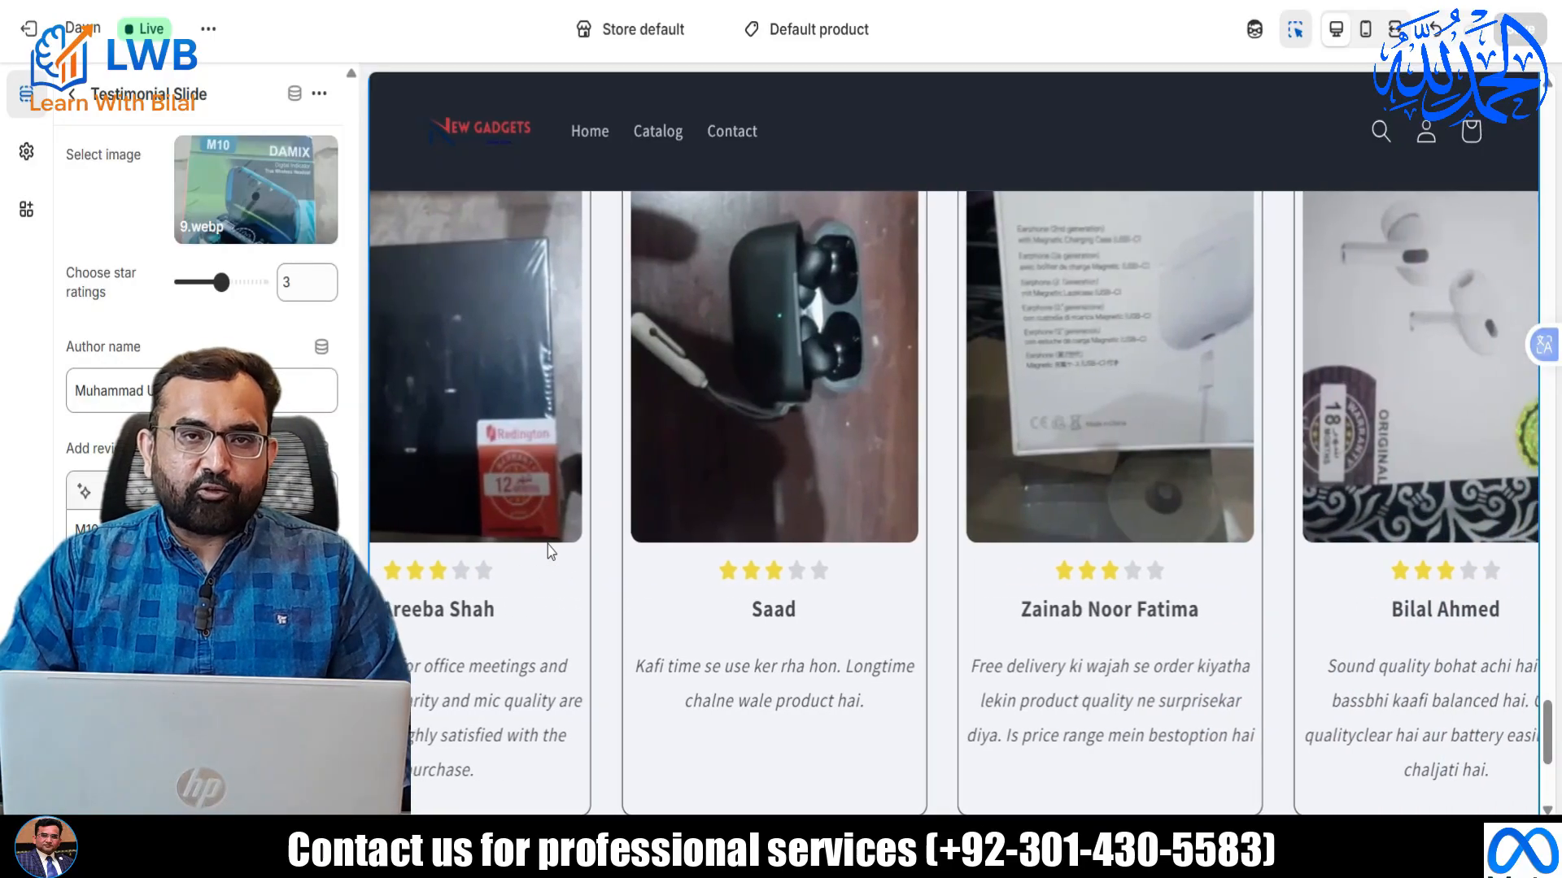
pyautogui.scroll(5, 723, 495)
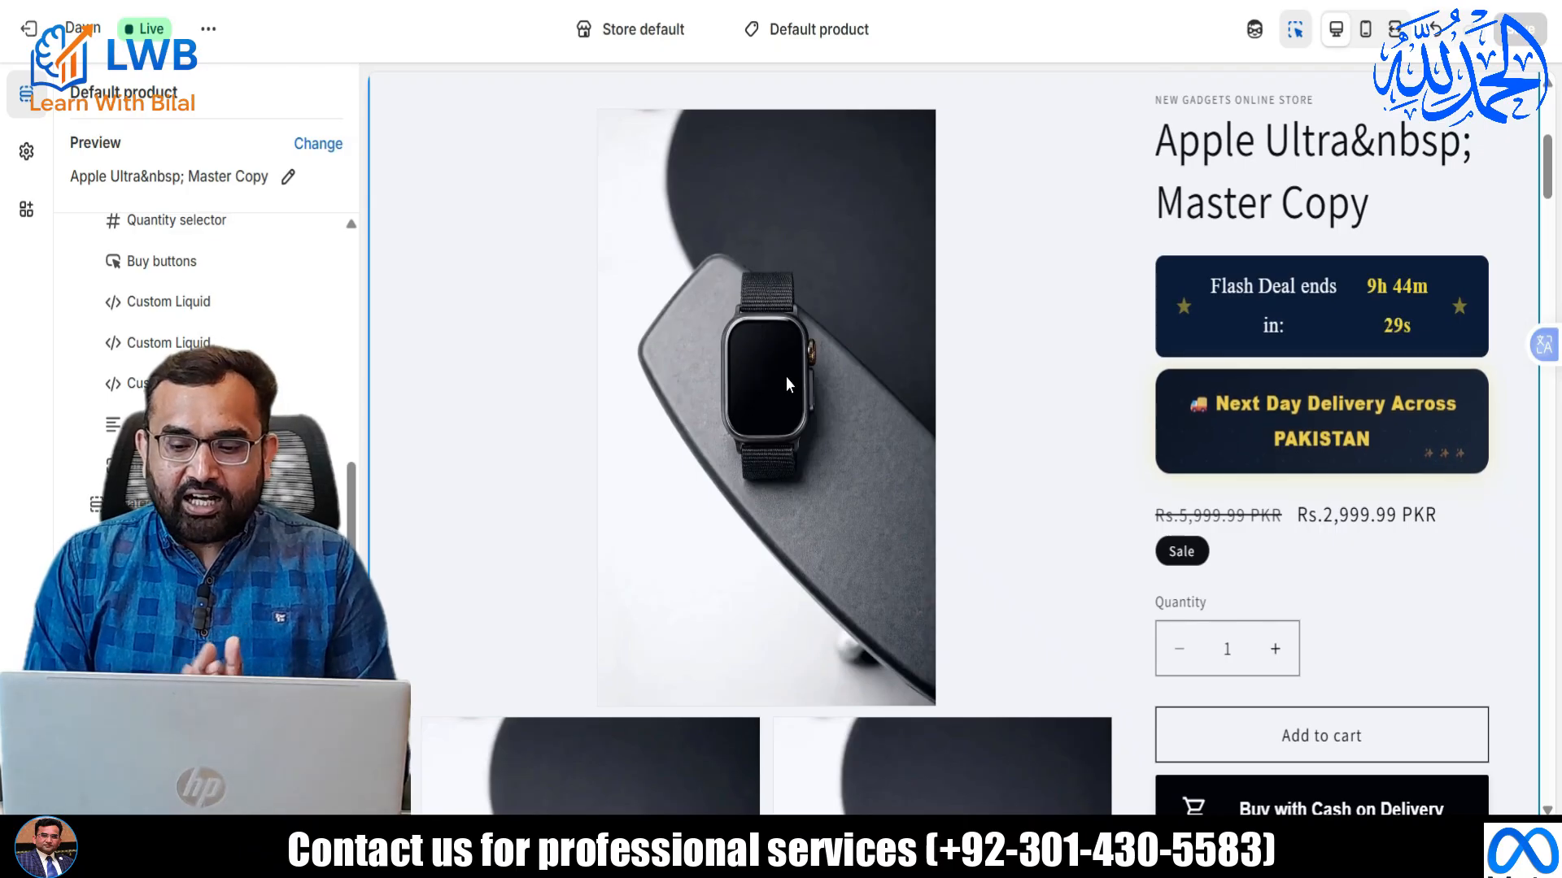
# Leave the theme editor and look through the storefront home page, from the collection slider to the trust features and footer.
pyautogui.click(31, 30)
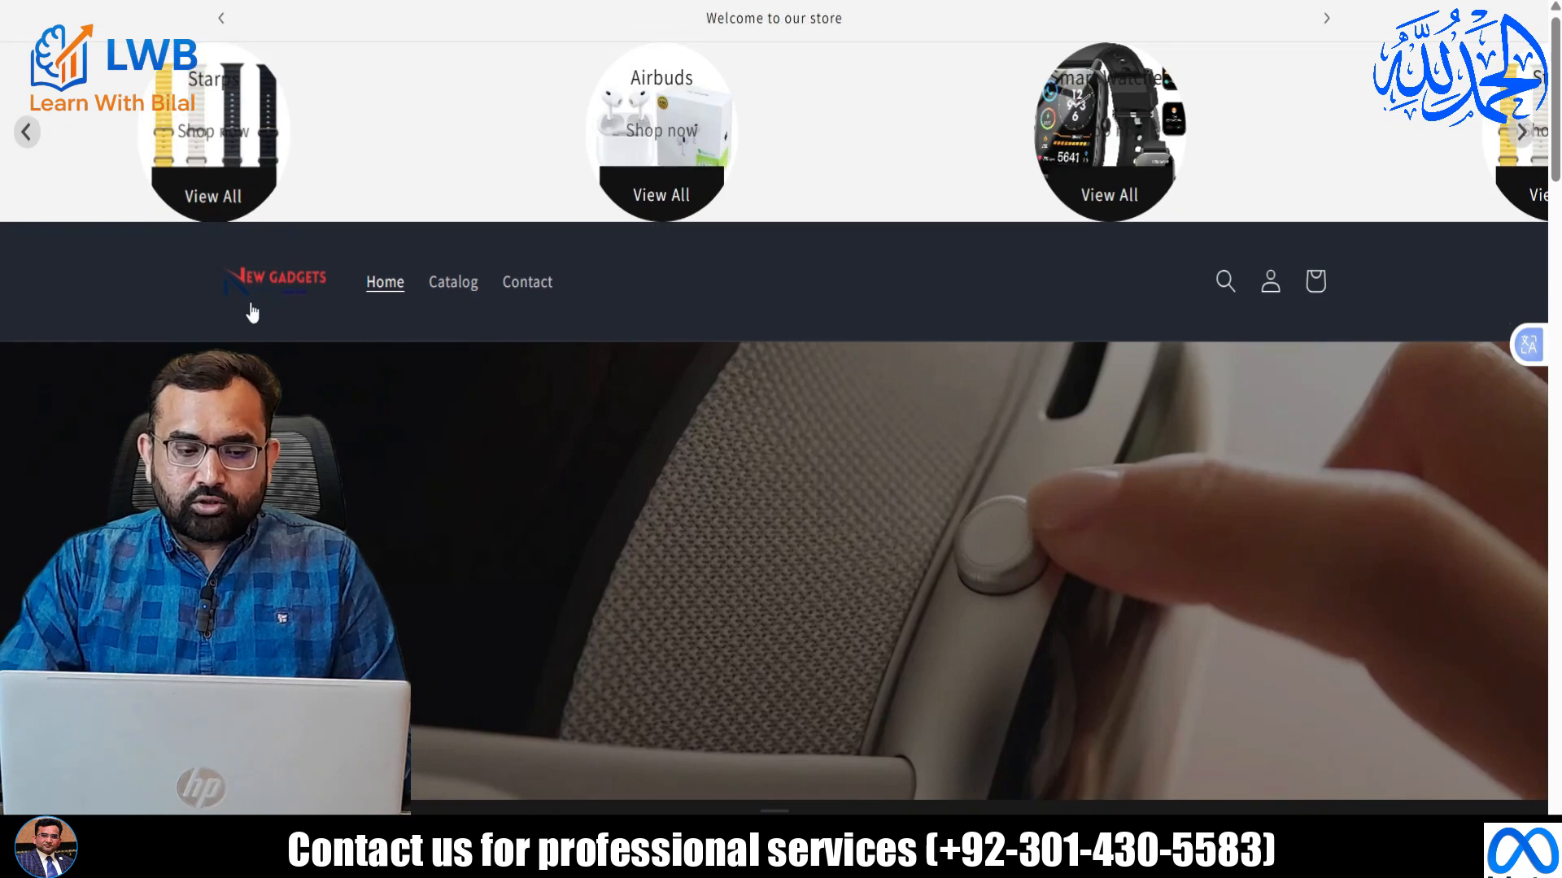
pyautogui.scroll(-6, 737, 307)
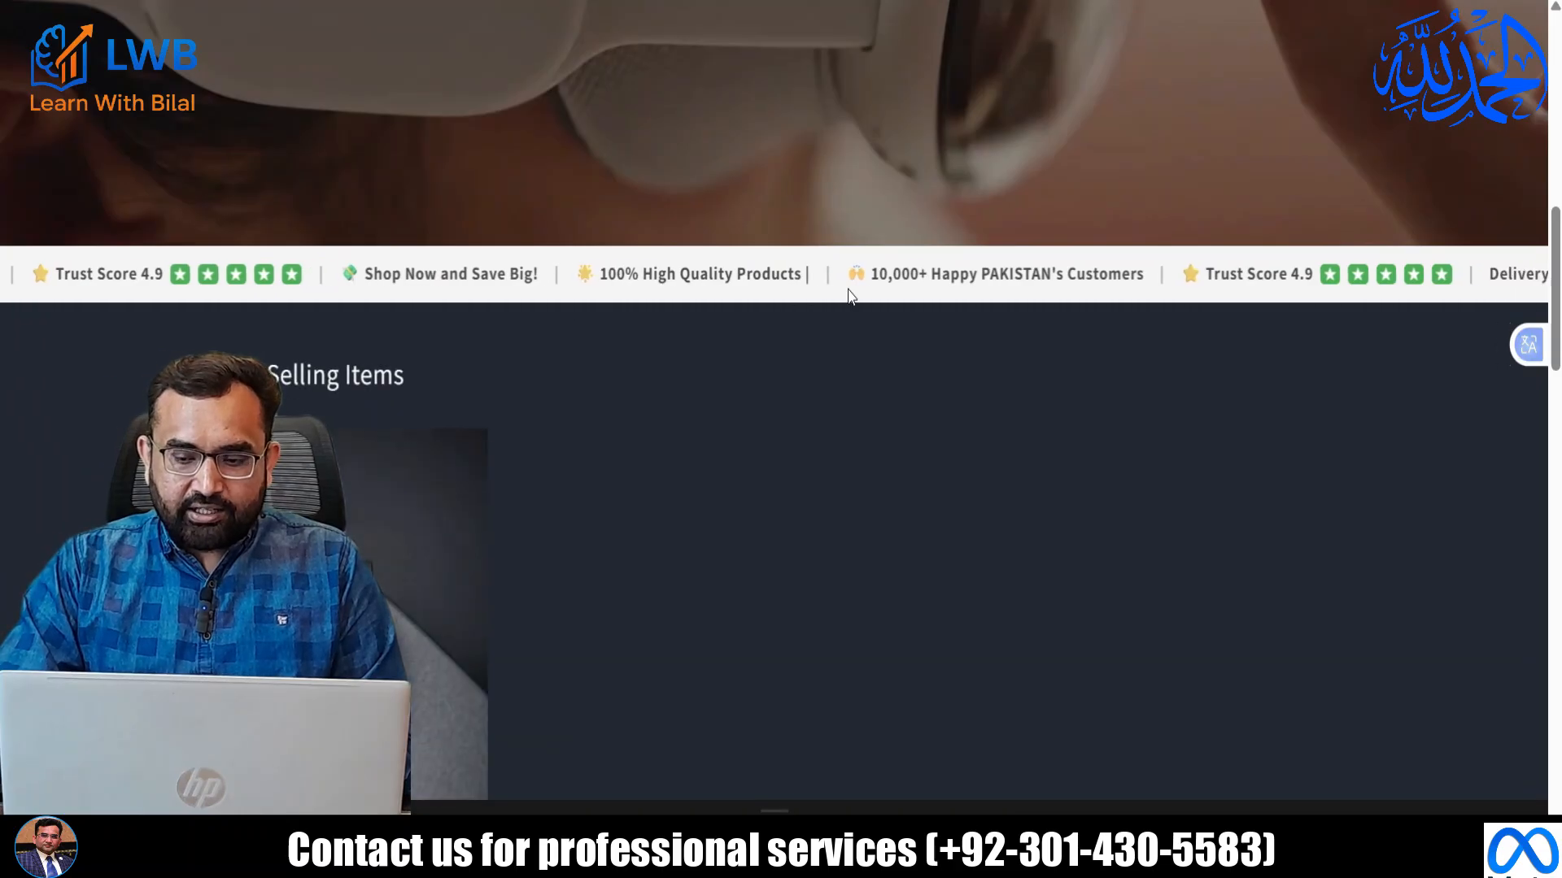
pyautogui.scroll(-3, 384, 285)
pyautogui.scroll(-14, 406, 278)
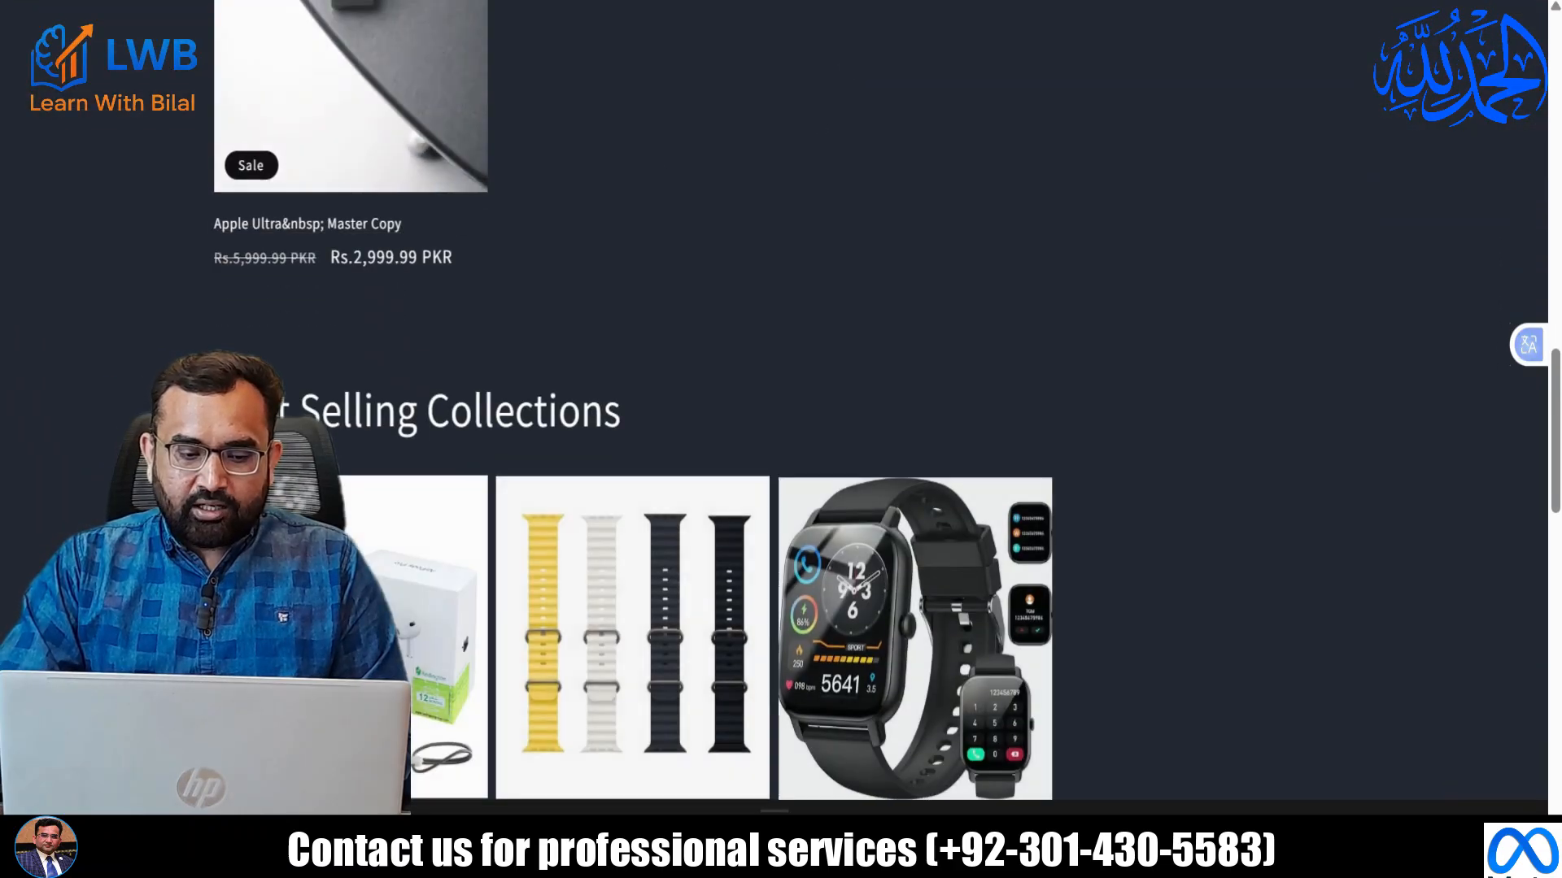
pyautogui.scroll(-2, 586, 483)
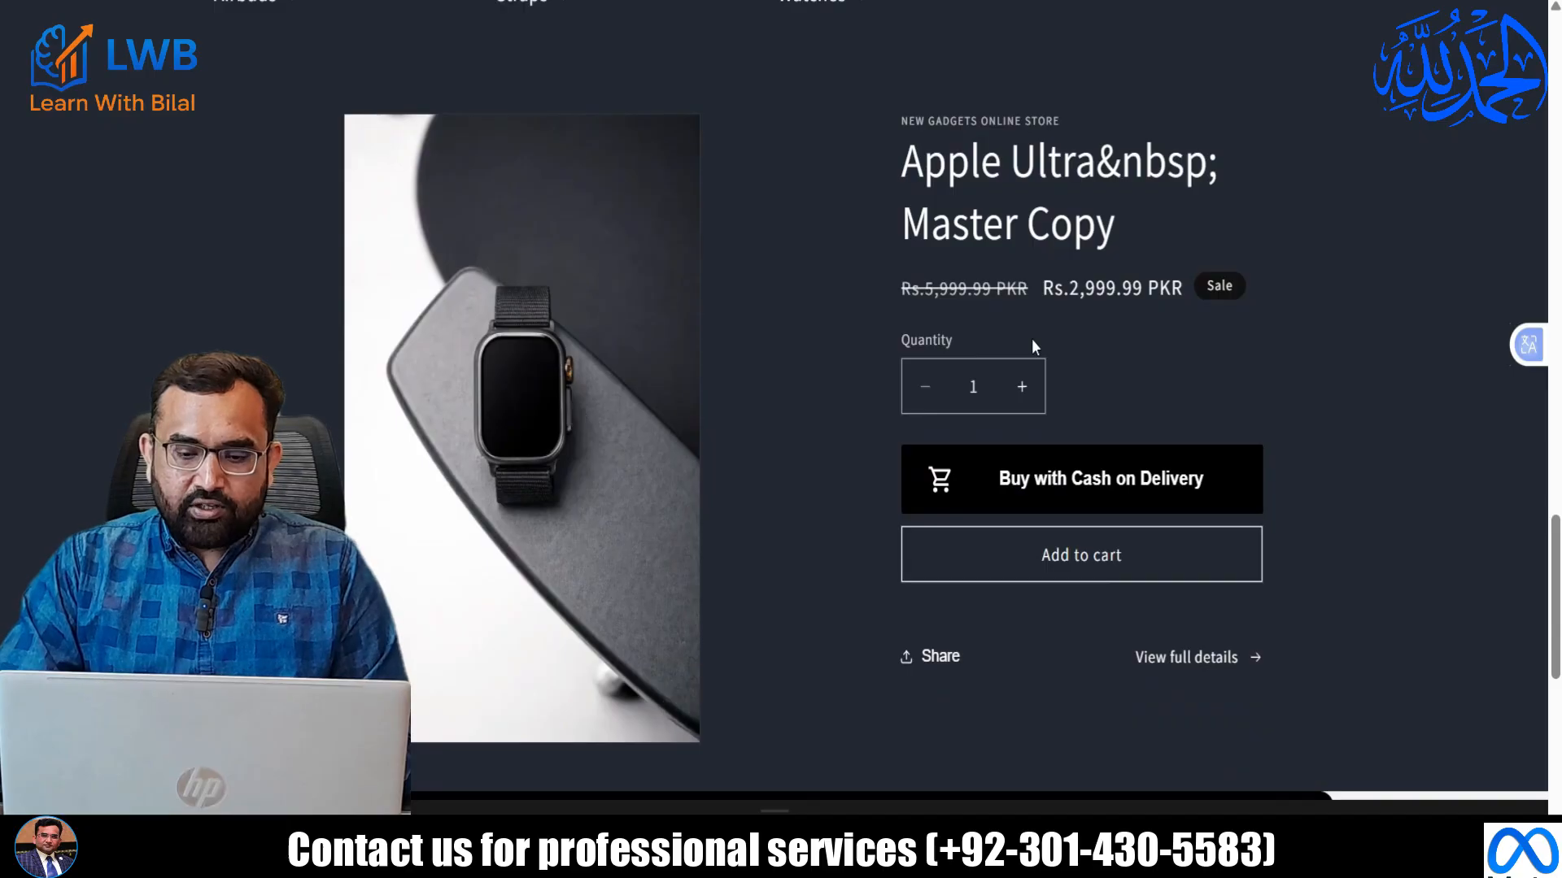
pyautogui.scroll(-6, 1031, 338)
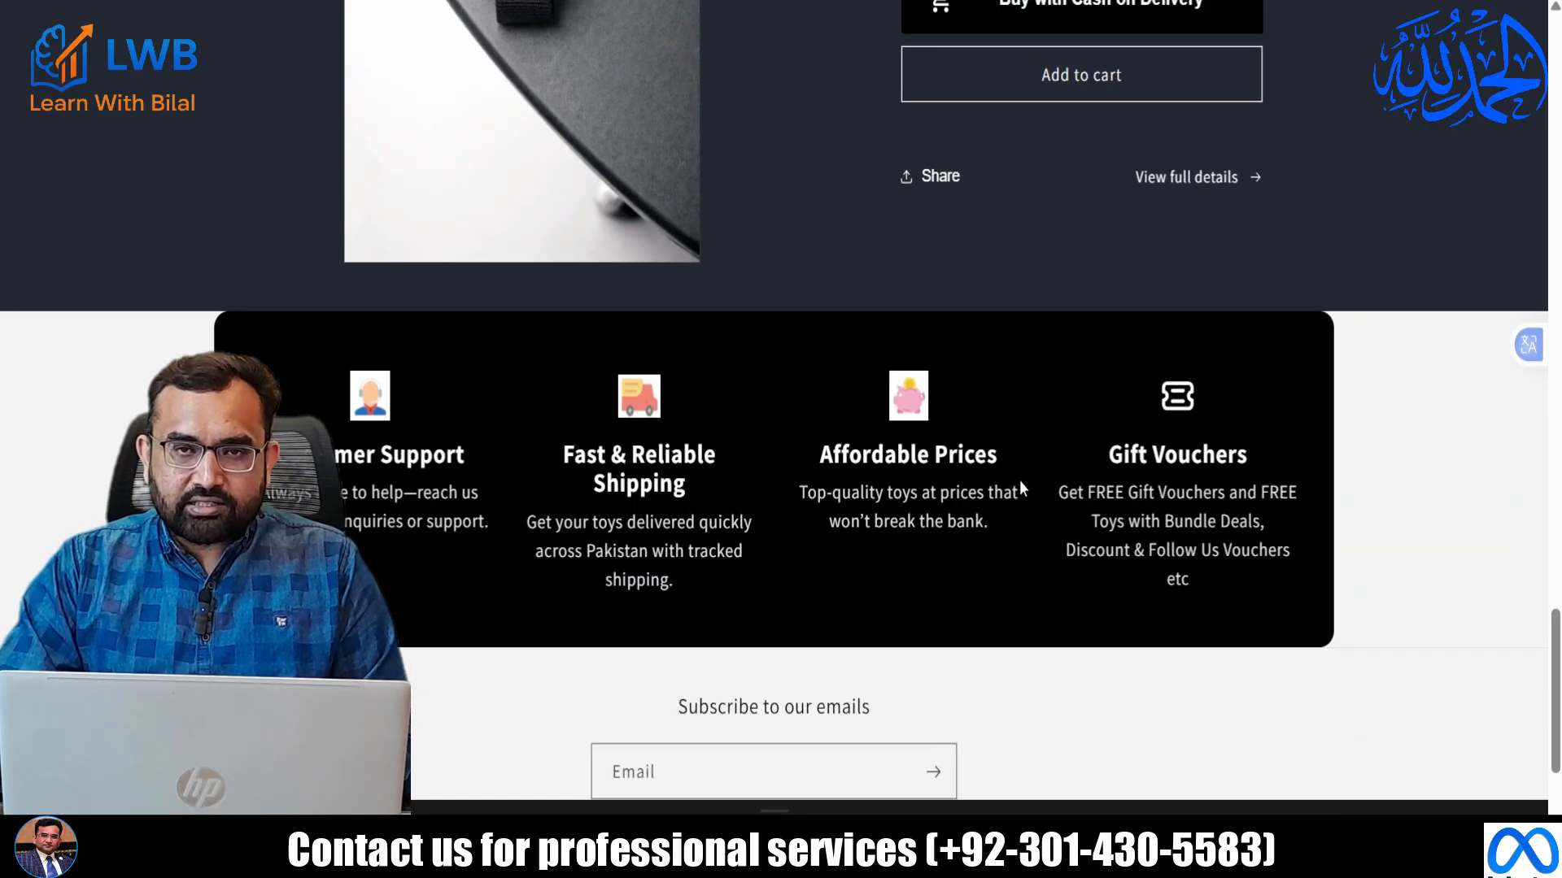
pyautogui.scroll(-2, 1020, 487)
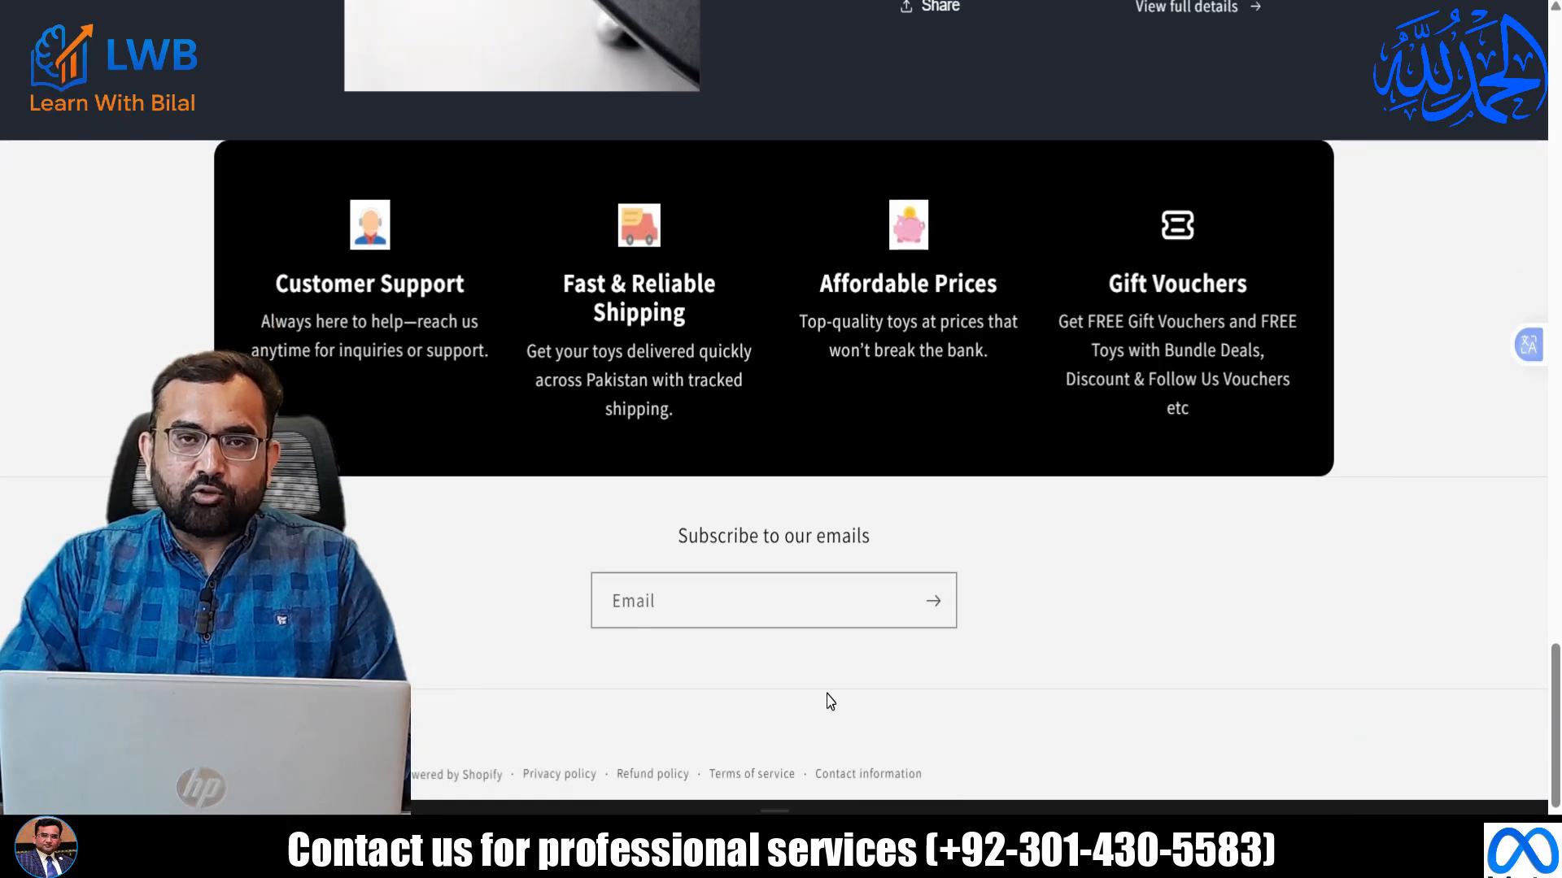
pyautogui.scroll(10, 830, 701)
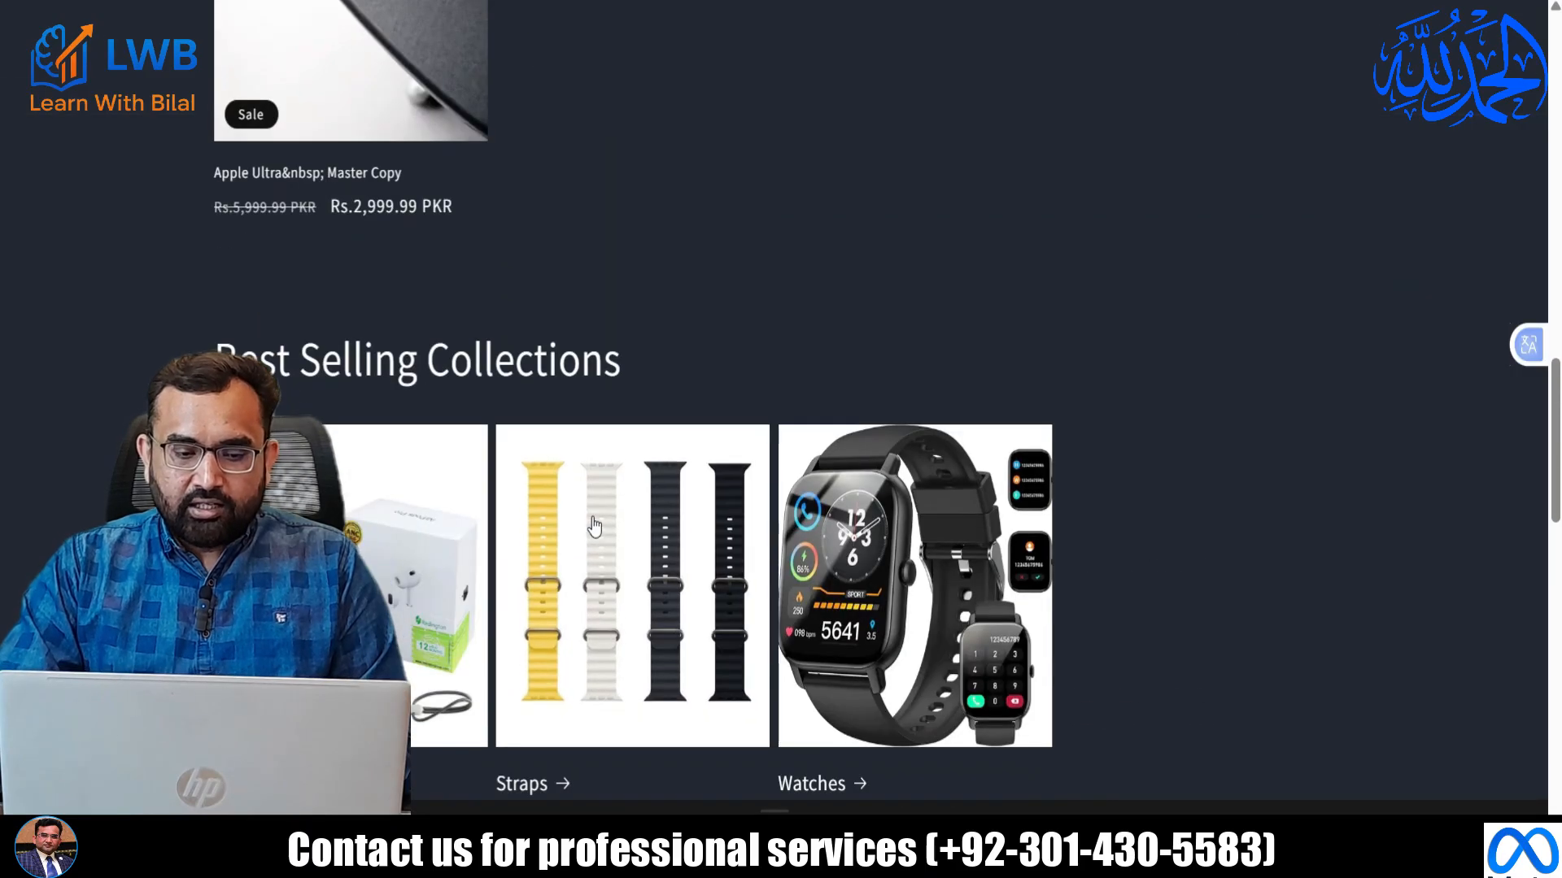
# Open the Apple Ultra Master Copy product page and examine it from the delivery banners and description to the testimonial slider and footer.
pyautogui.click(379, 415)
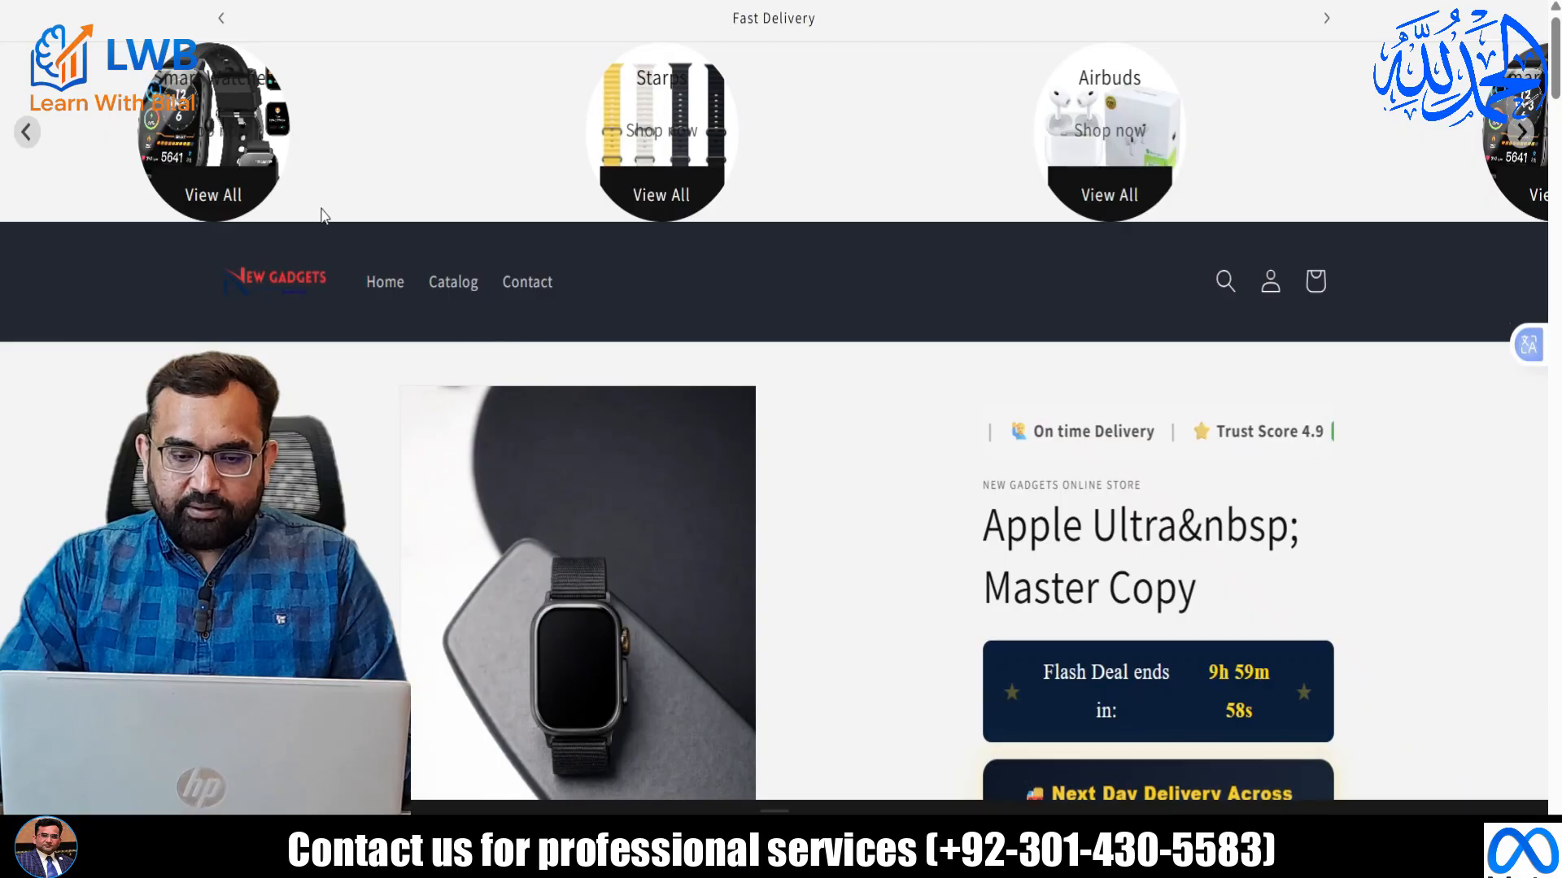
pyautogui.scroll(-5, 742, 310)
pyautogui.scroll(4, 1195, 244)
pyautogui.scroll(-1, 1218, 335)
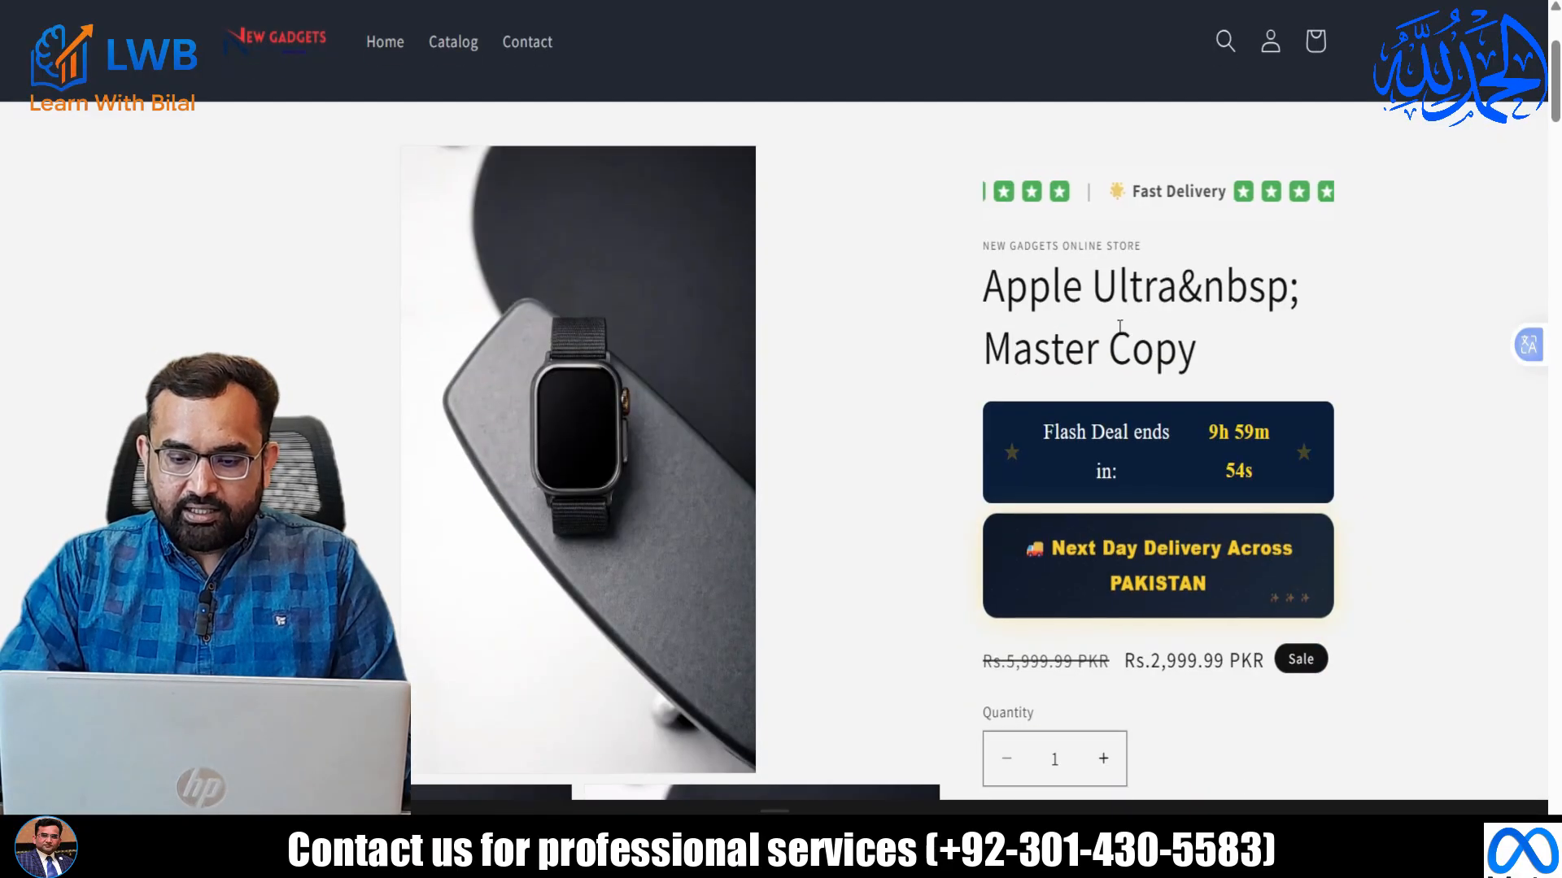
pyautogui.scroll(-6, 1138, 344)
pyautogui.scroll(-10, 1143, 368)
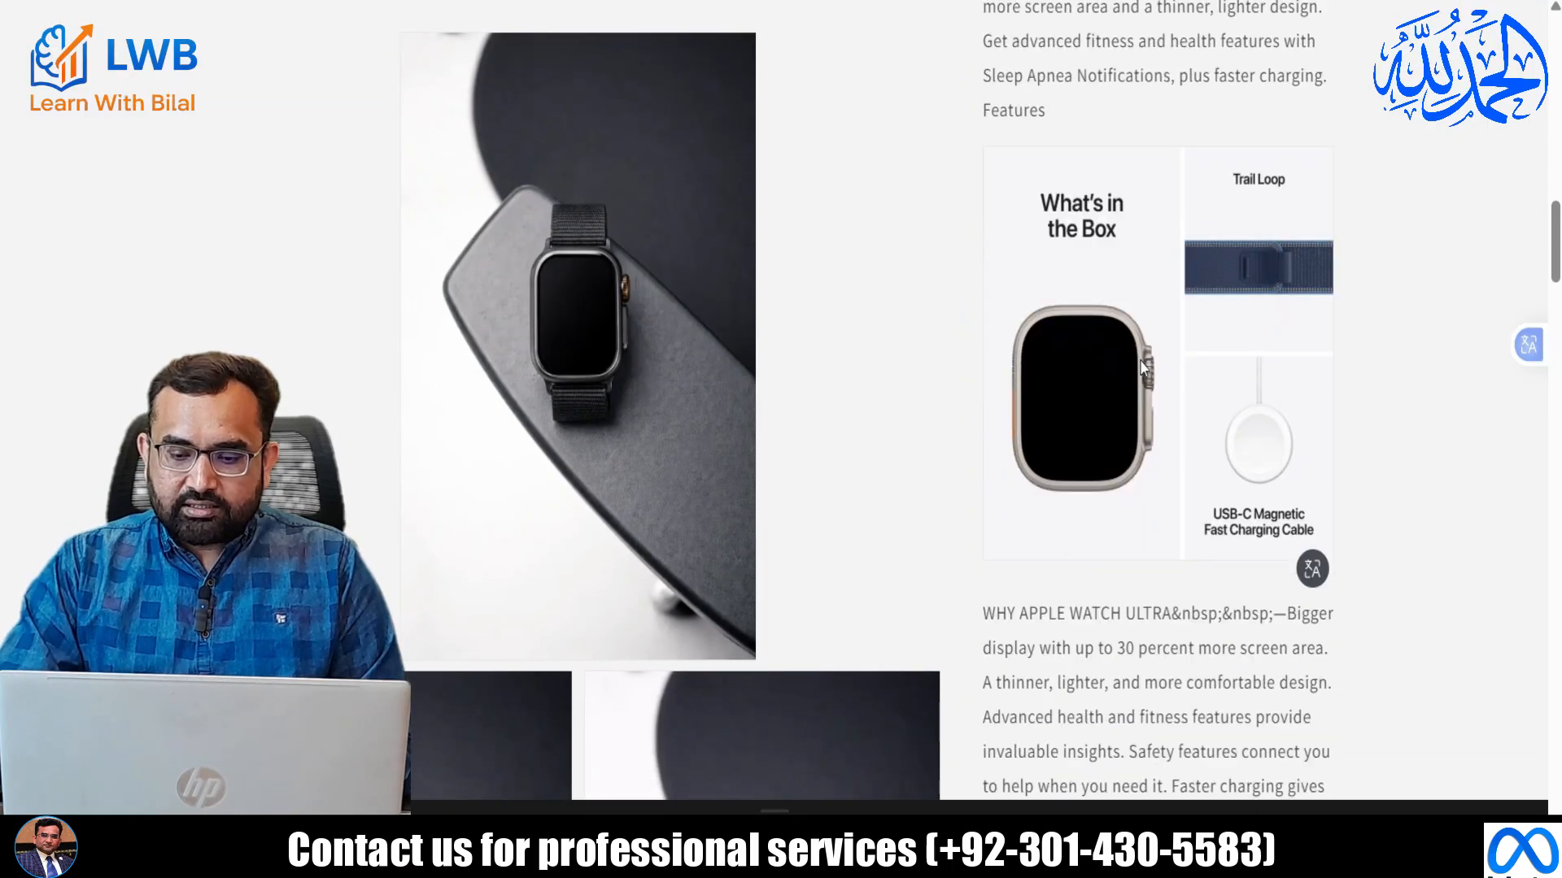
pyautogui.scroll(-20, 1143, 367)
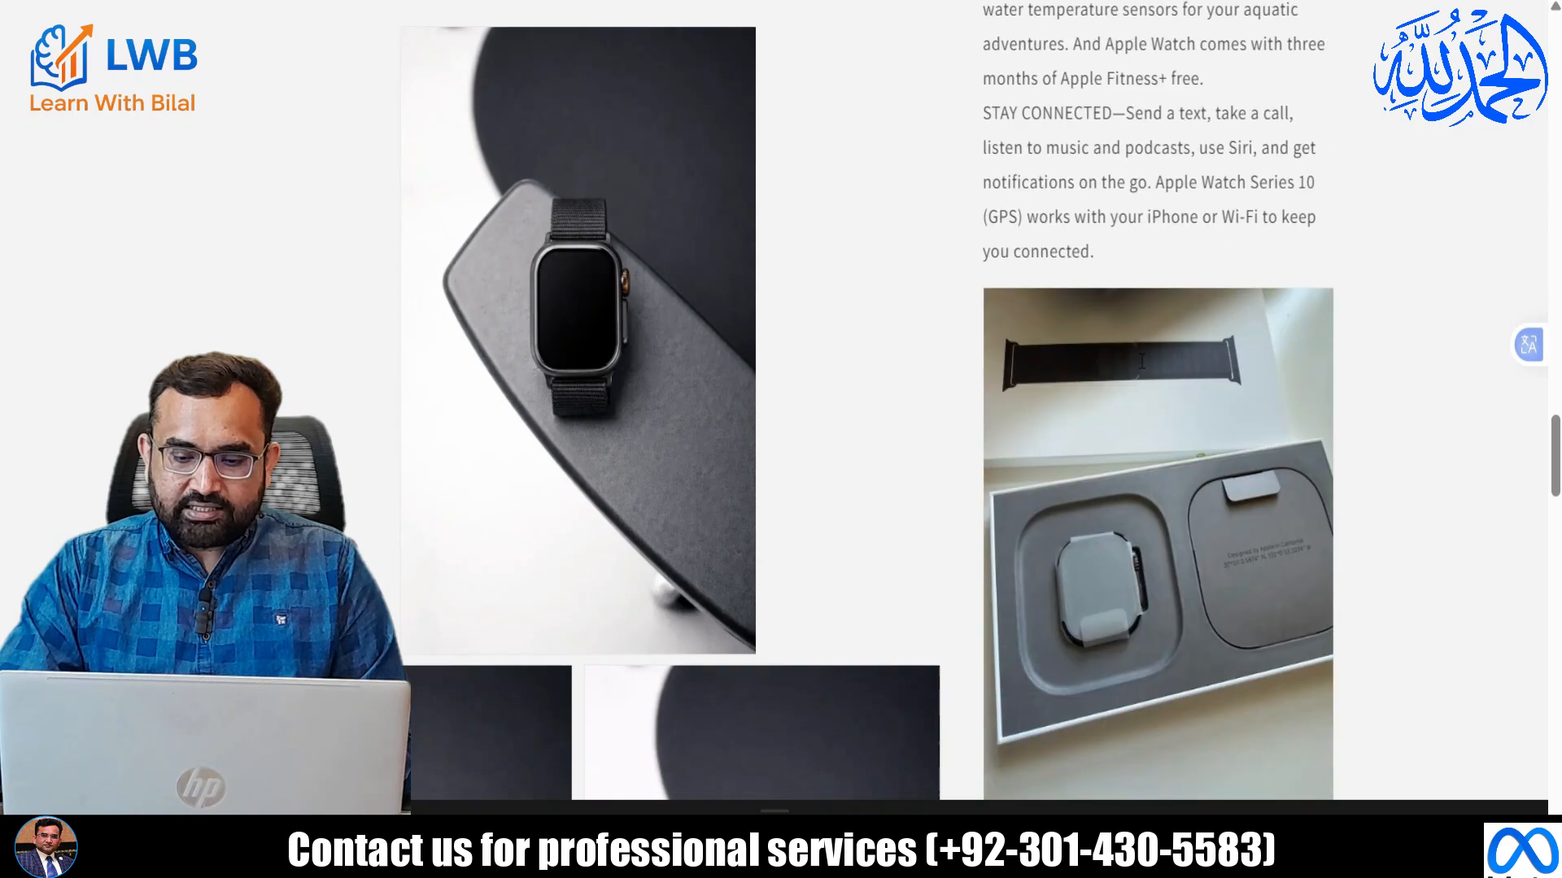
pyautogui.scroll(-15, 1141, 363)
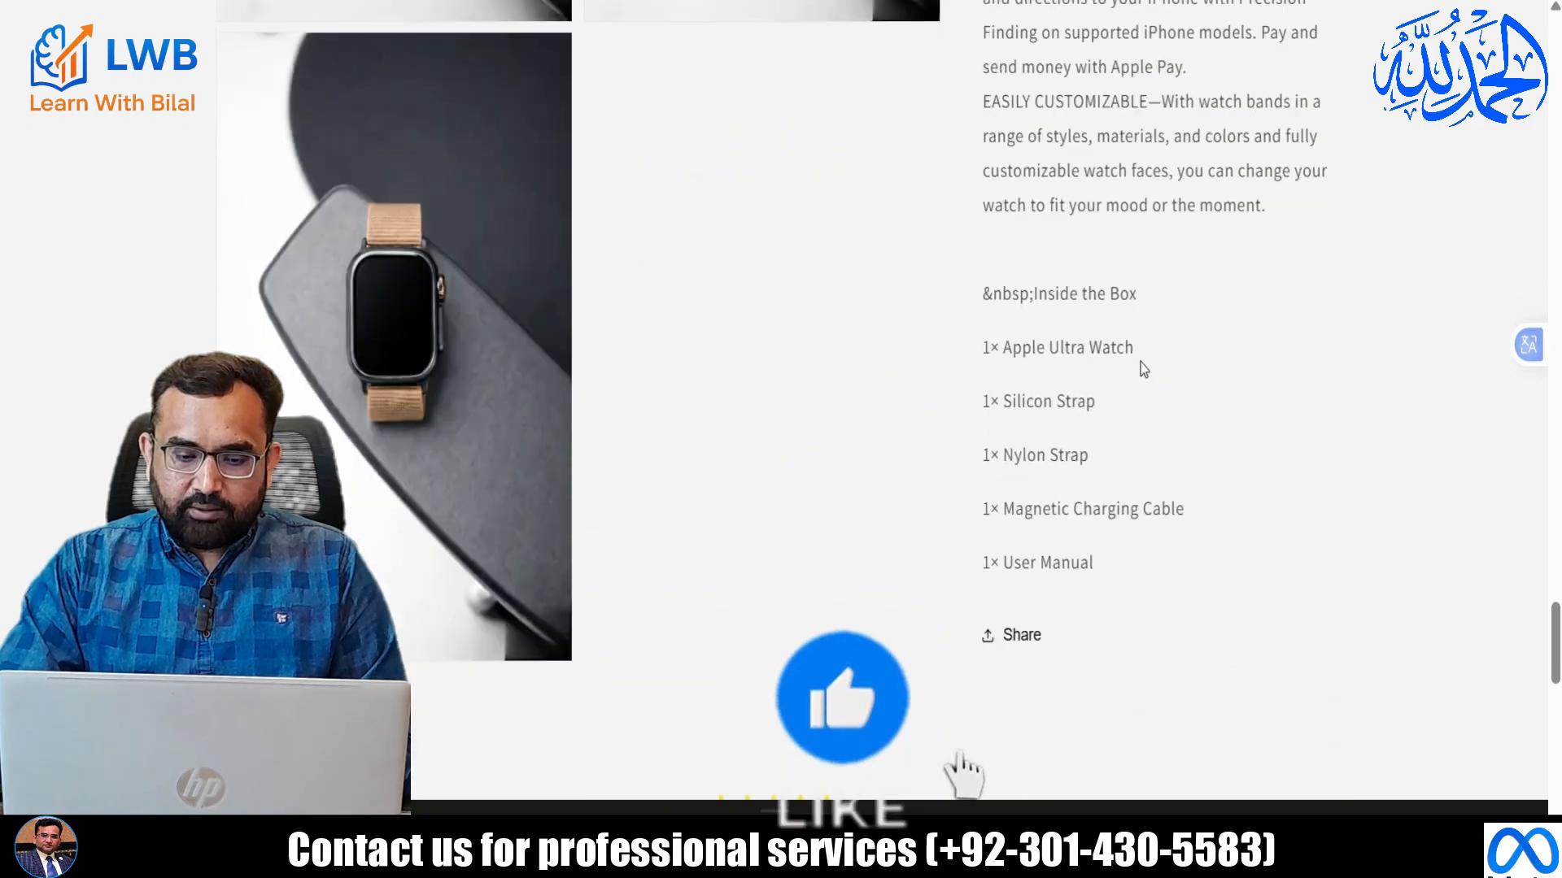
pyautogui.scroll(-8, 1141, 364)
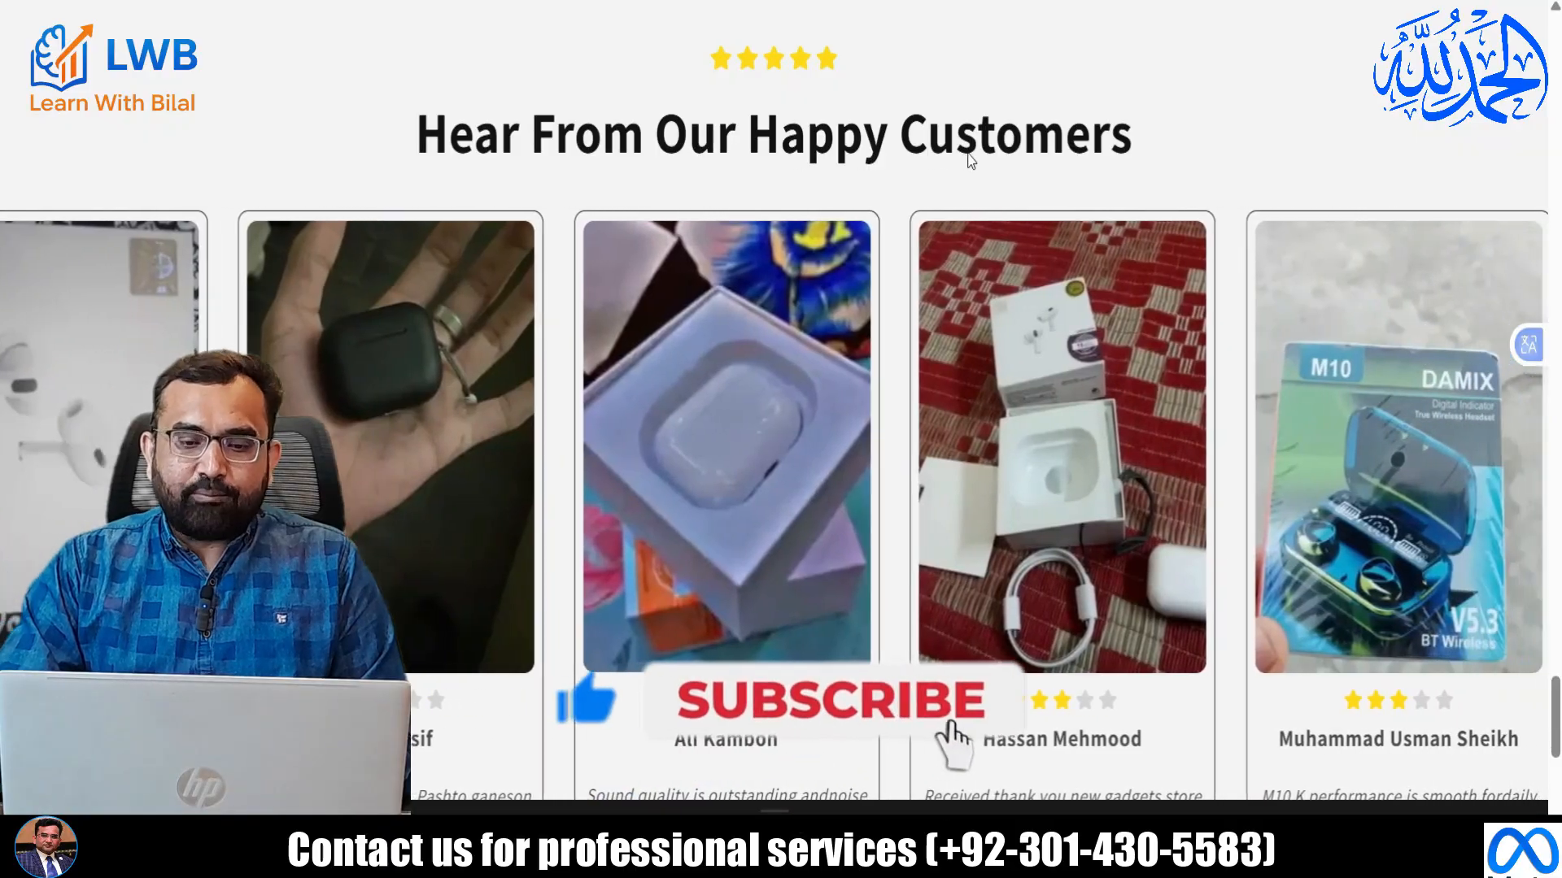
pyautogui.scroll(-3, 994, 338)
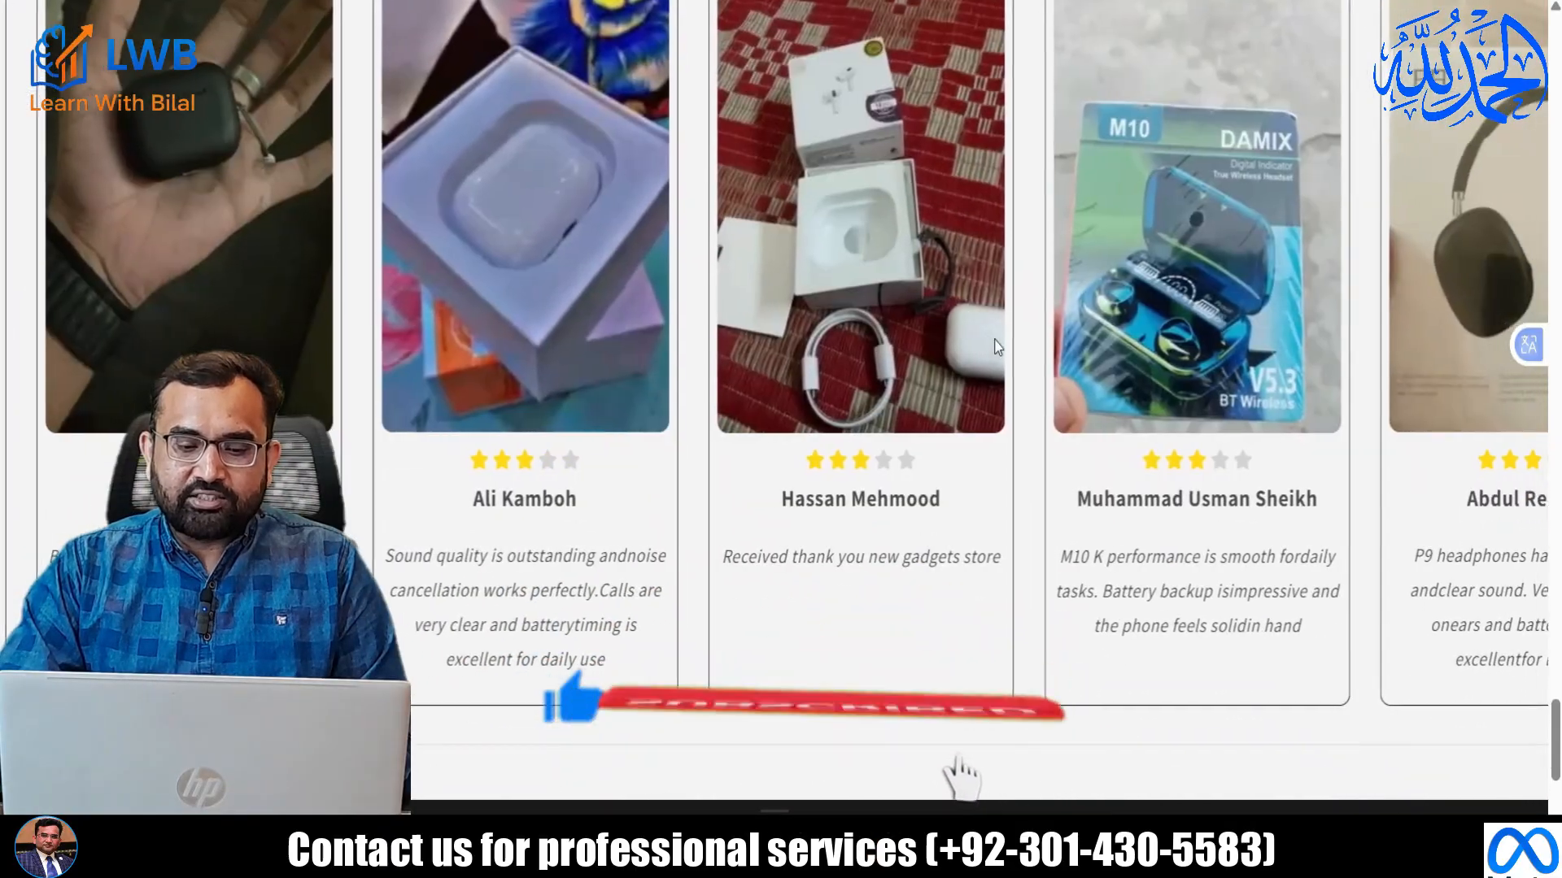
pyautogui.scroll(-4, 993, 338)
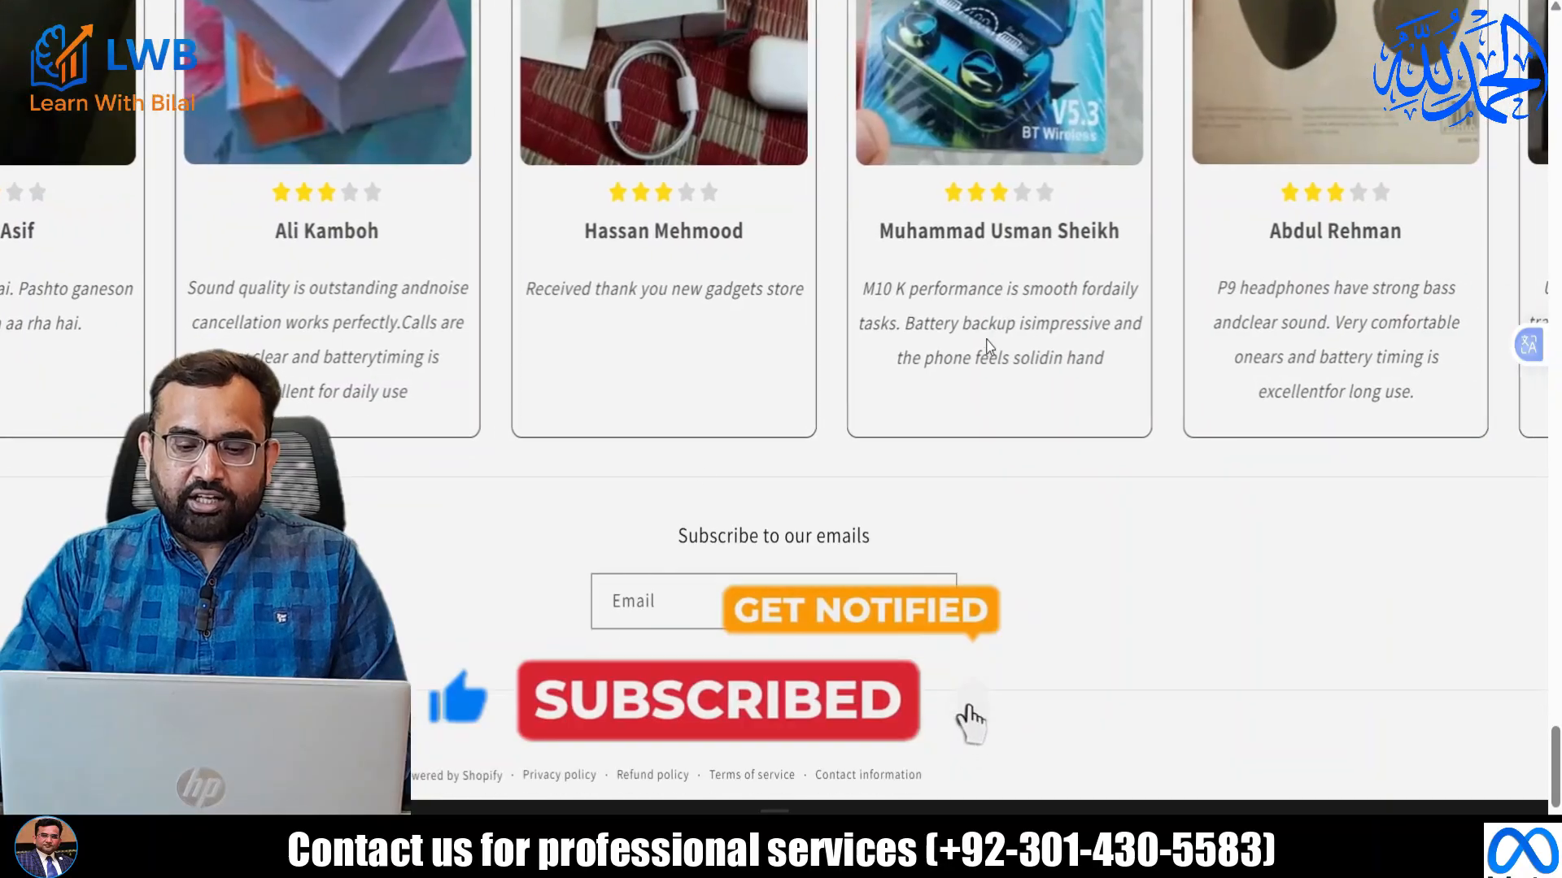
pyautogui.scroll(10, 1017, 398)
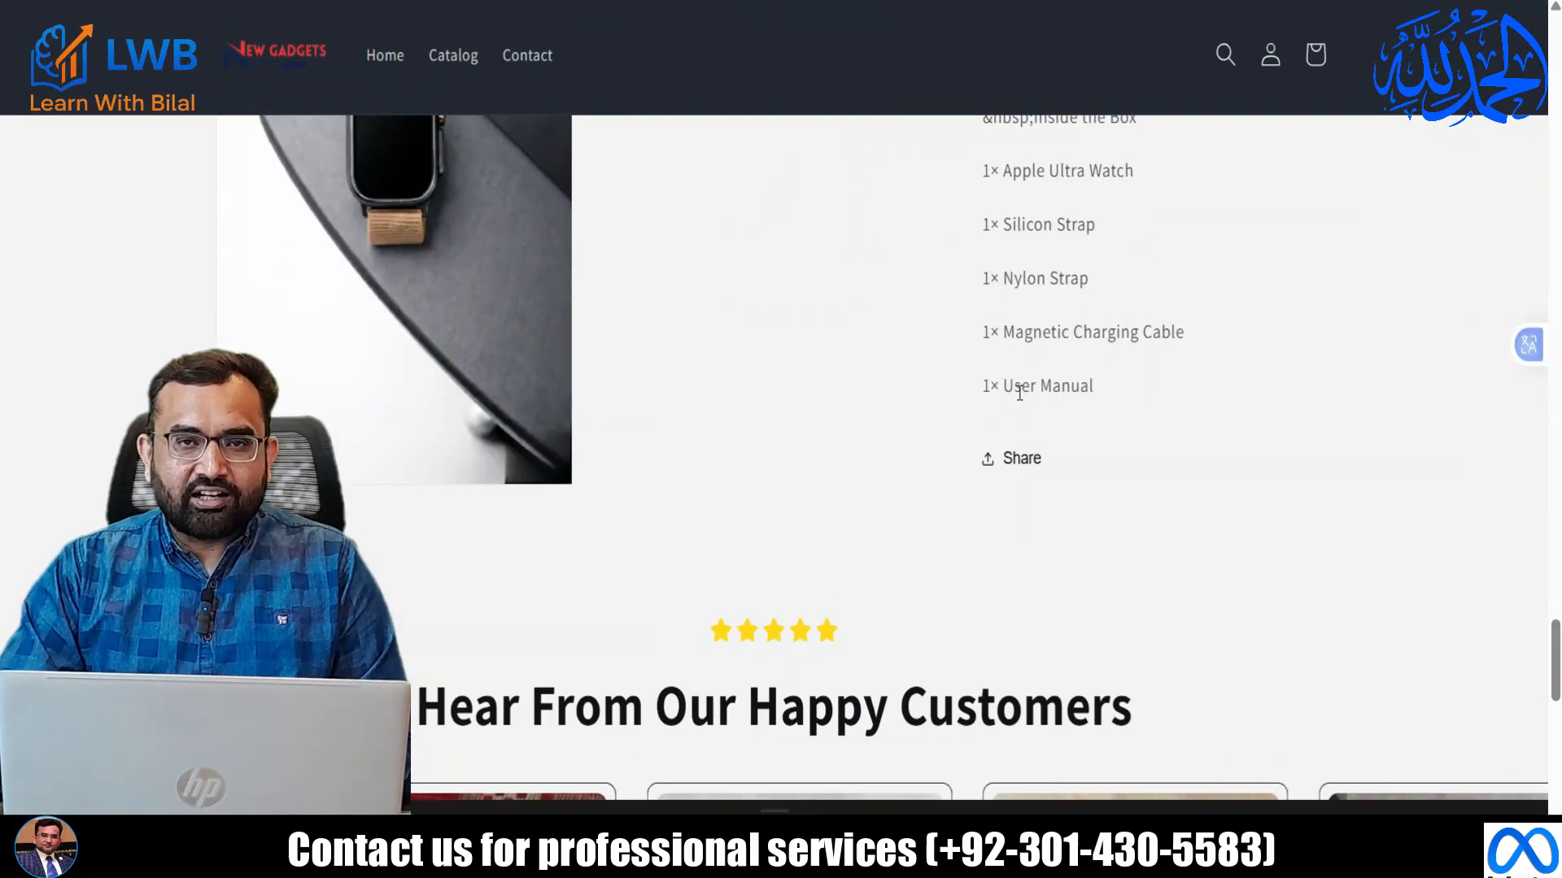